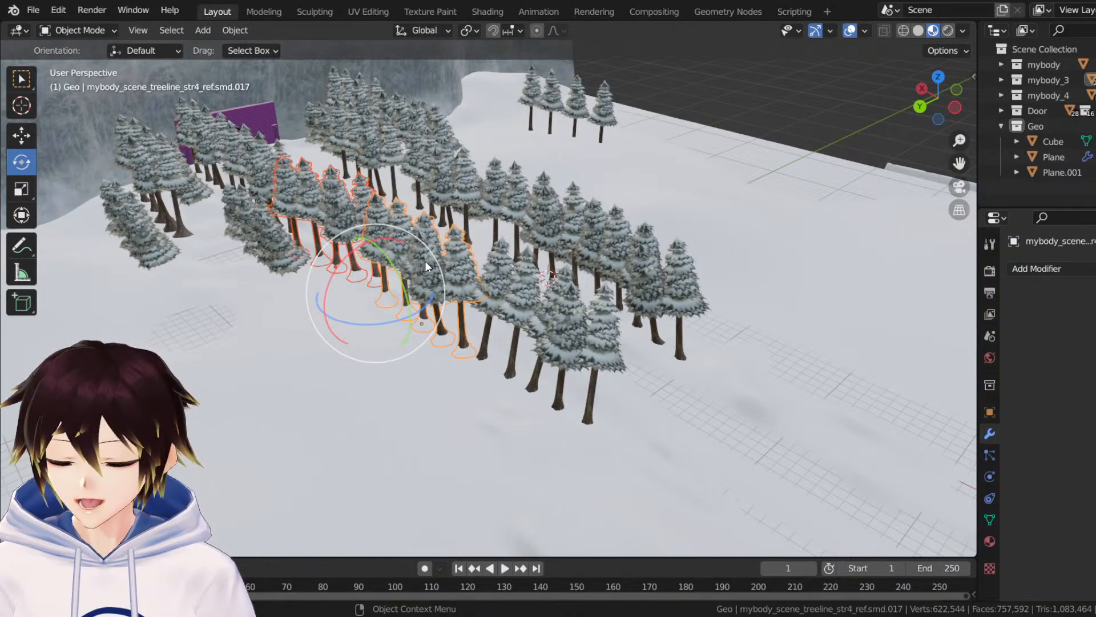
# Duplicate the last two treelines of the row on the right side of the path, seen facing the purple wall, leaving the copies in place.
pyautogui.click(425, 261)
pyautogui.click(424, 262)
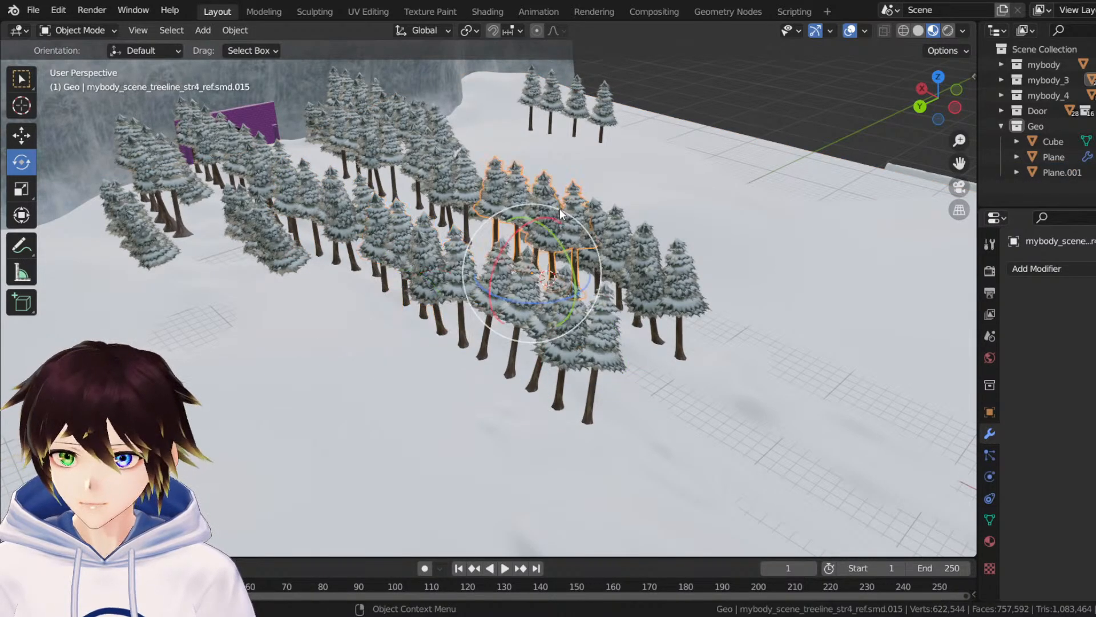
pyautogui.click(638, 255)
pyautogui.moveTo(639, 256); pyautogui.dragTo(626, 258, button='middle')
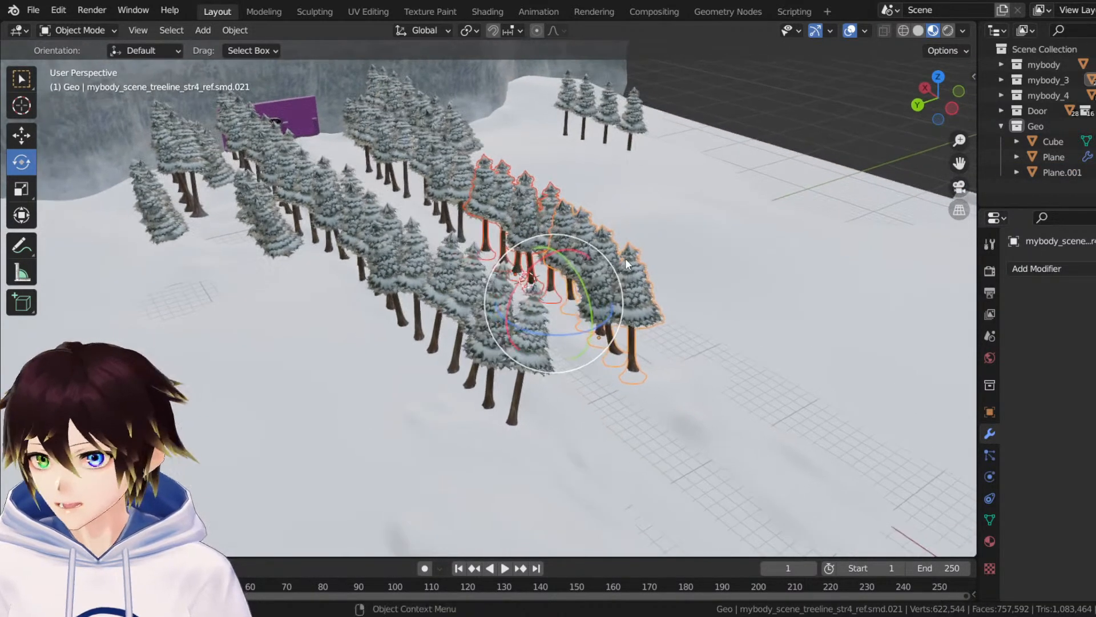
pyautogui.rightClick(593, 255)
pyautogui.click(592, 251)
pyautogui.rightClick(592, 251)
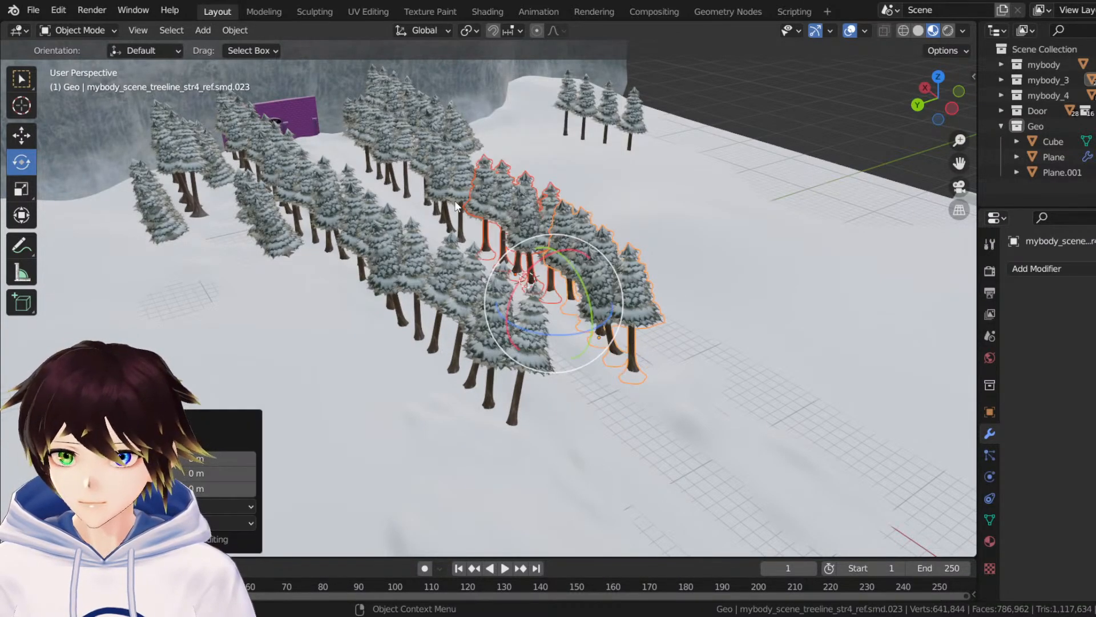
# Move the two copied treelines about 30 m along X away from the purple wall, then across the path to extend the left row.
pyautogui.click(13, 137)
pyautogui.moveTo(501, 269); pyautogui.dragTo(527, 279, button='middle')
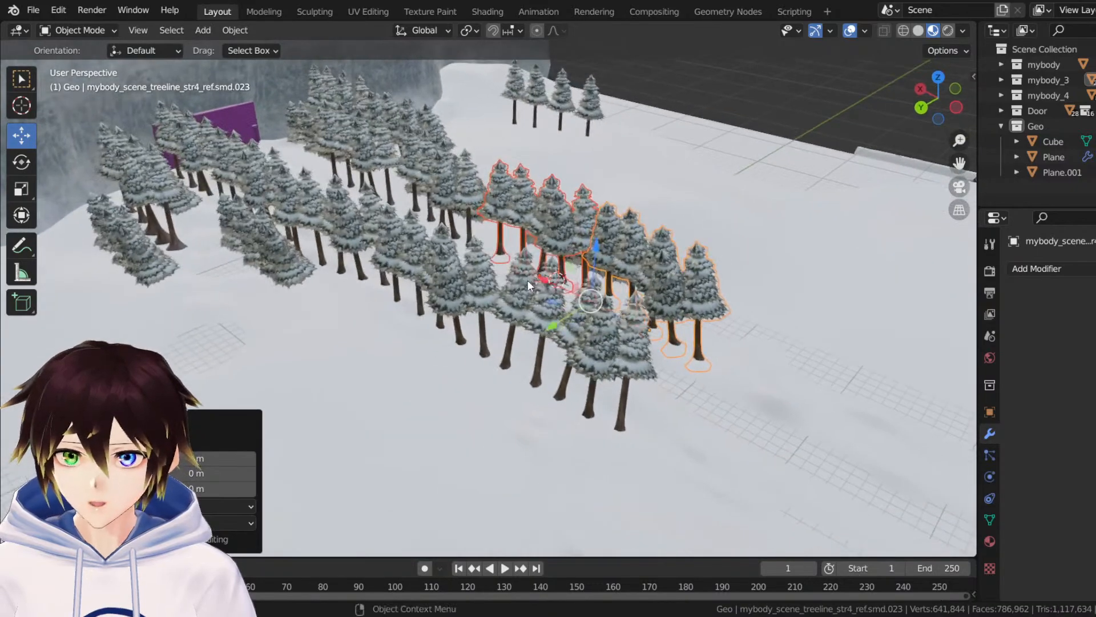
pyautogui.moveTo(541, 282); pyautogui.dragTo(858, 404)
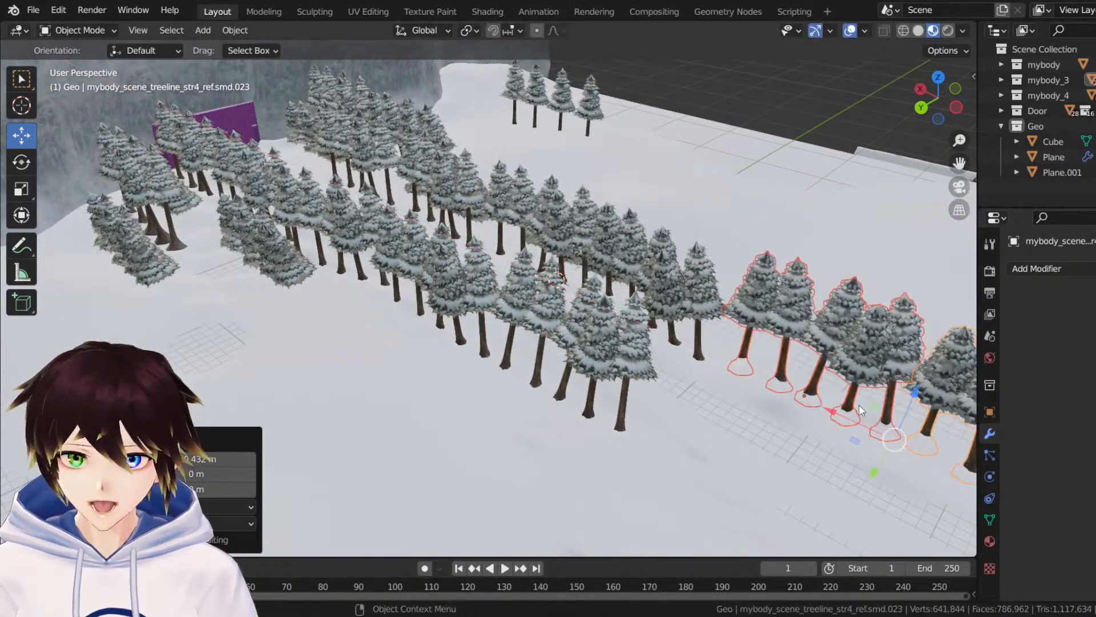
pyautogui.moveTo(859, 404); pyautogui.dragTo(740, 460, button='middle')
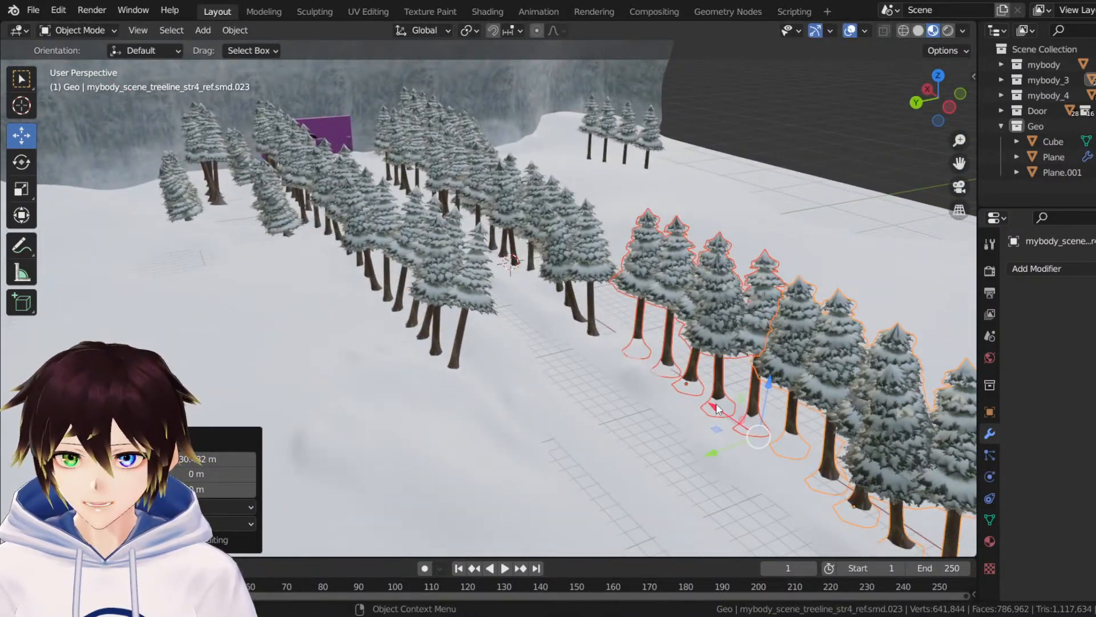
pyautogui.moveTo(716, 403); pyautogui.dragTo(489, 468)
# Duplicate two adjacent treelines at the end of the original left row, leaving the copies in place.
pyautogui.moveTo(489, 468); pyautogui.dragTo(385, 392, button='middle')
pyautogui.click(362, 416)
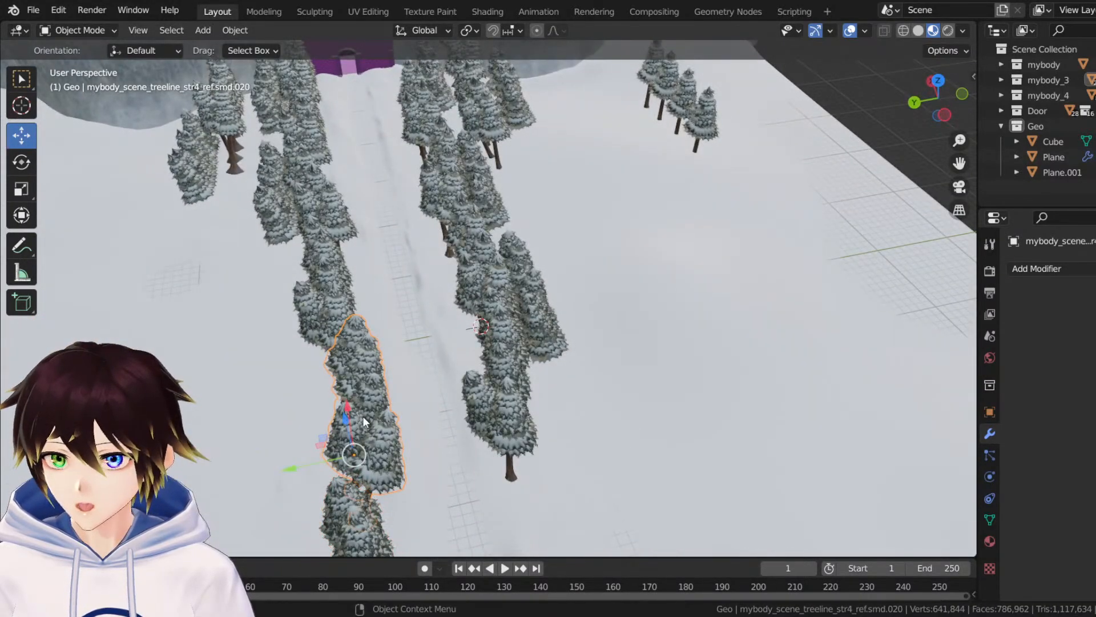
pyautogui.keyDown('shift'); pyautogui.click(329, 298); pyautogui.keyUp('shift')
pyautogui.rightClick(328, 297)
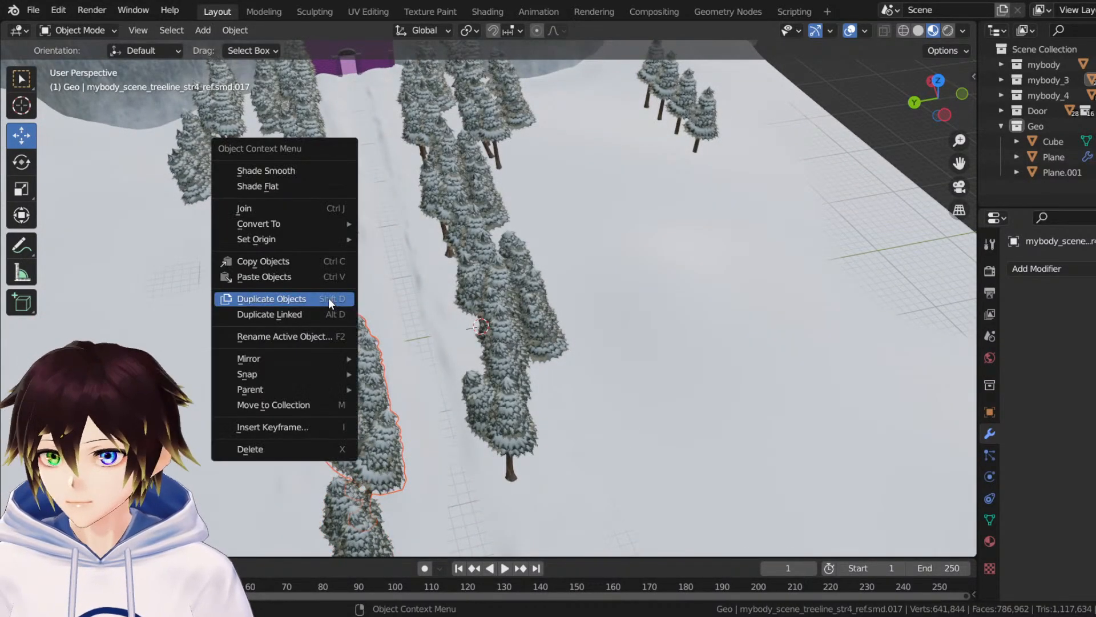
pyautogui.click(327, 296)
pyautogui.rightClick(327, 296)
# Move the two new copies along X past the row's end and about -14.28 m along Y to extend the right row.
pyautogui.moveTo(382, 378); pyautogui.dragTo(497, 350, button='middle')
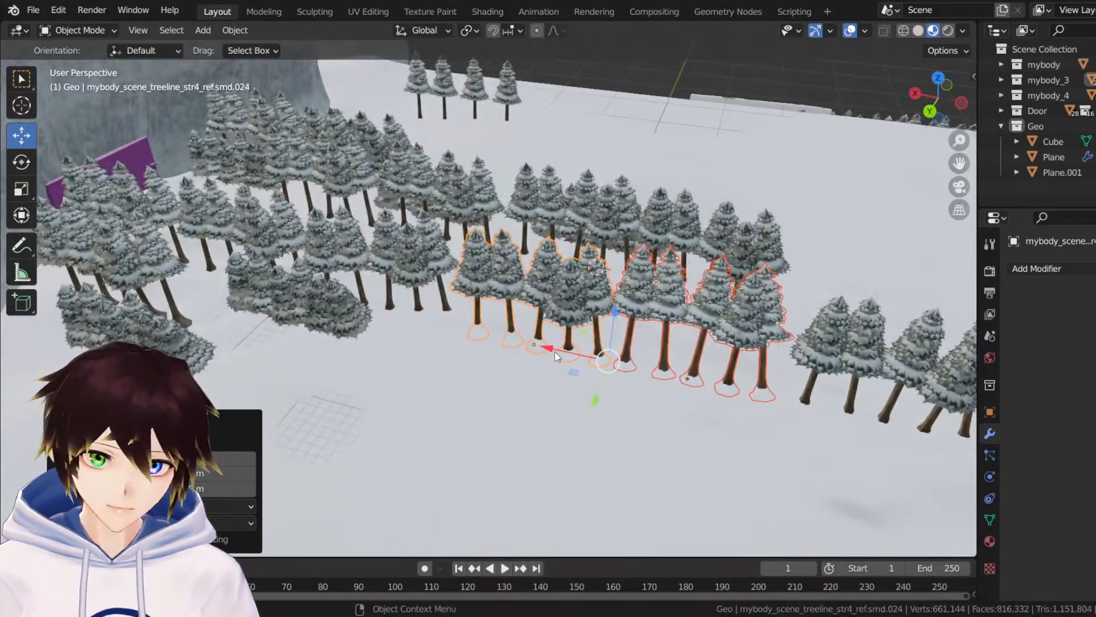
pyautogui.moveTo(555, 352); pyautogui.dragTo(932, 403)
pyautogui.moveTo(932, 402); pyautogui.dragTo(773, 384, button='middle')
pyautogui.moveTo(140, 384); pyautogui.dragTo(376, 390)
pyautogui.moveTo(376, 389); pyautogui.dragTo(431, 327, button='middle')
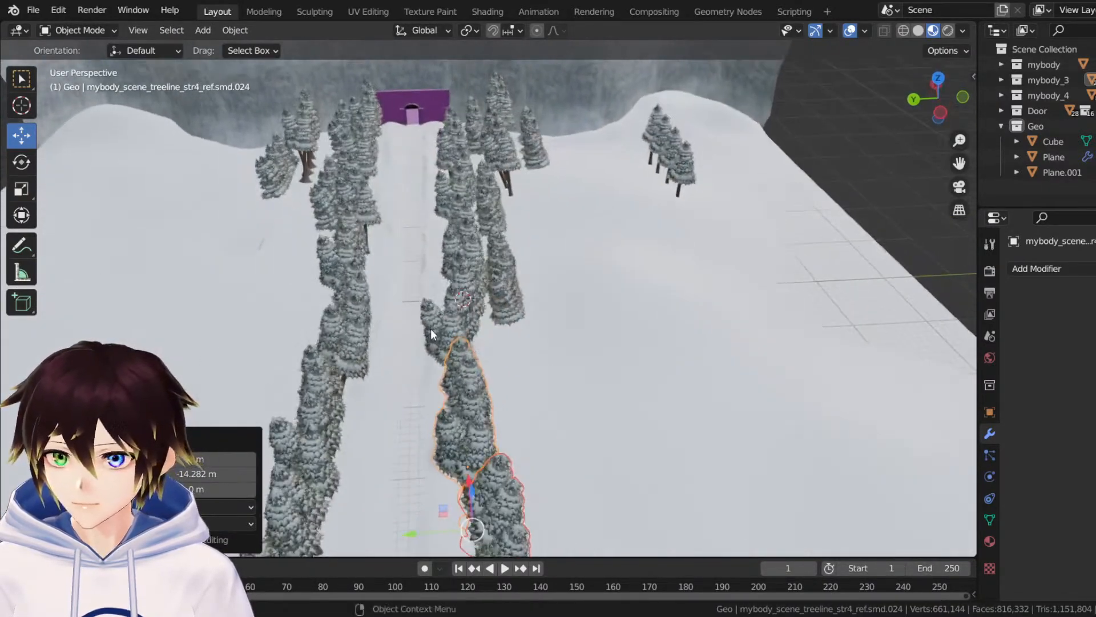
# Select one treeline from each side of the path and duplicate both in place.
pyautogui.moveTo(367, 231); pyautogui.dragTo(428, 275, button='middle')
pyautogui.click(403, 279)
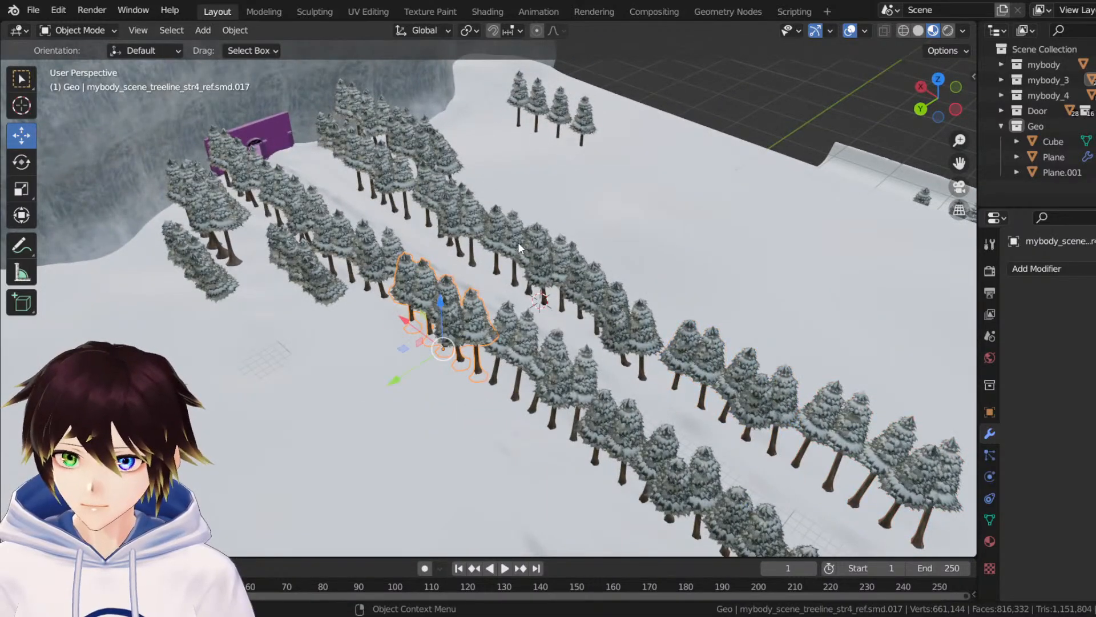
pyautogui.keyDown('shift'); pyautogui.click(502, 238); pyautogui.keyUp('shift')
pyautogui.rightClick(503, 238)
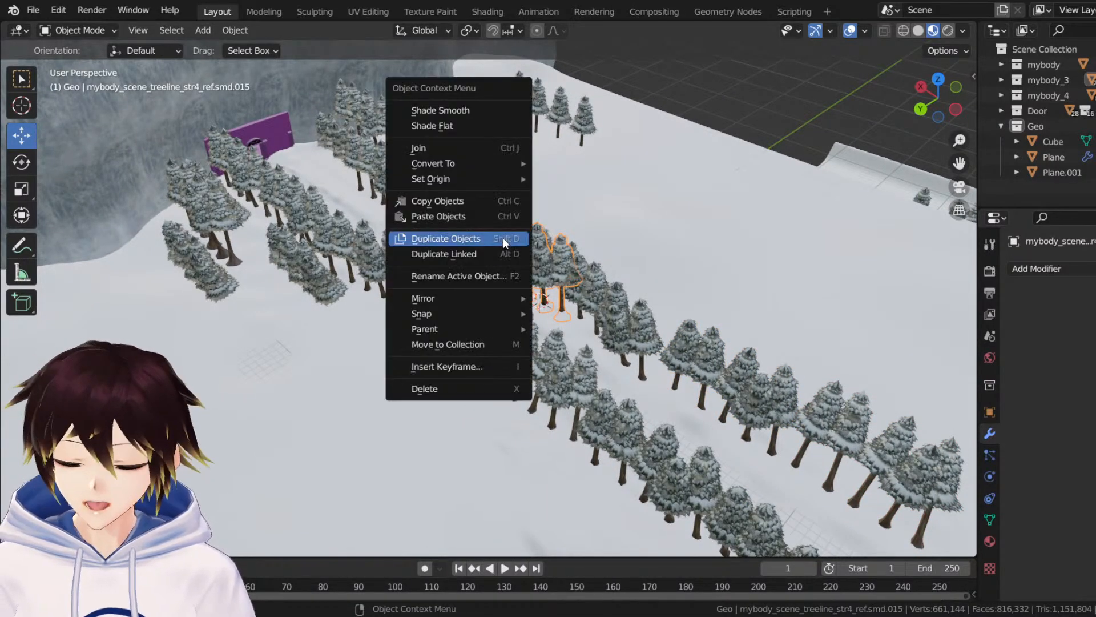
pyautogui.click(502, 237)
pyautogui.rightClick(503, 237)
# Move the copied pair along X beyond both row ends, with a final shift of about -21.1 m.
pyautogui.moveTo(503, 238); pyautogui.dragTo(479, 294, button='middle')
pyautogui.moveTo(484, 311); pyautogui.dragTo(799, 397)
pyautogui.keyDown('shift'); pyautogui.moveTo(785, 463); pyautogui.dragTo(288, 371, button='middle'); pyautogui.keyUp('shift')
pyautogui.moveTo(338, 307); pyautogui.dragTo(537, 353)
pyautogui.moveTo(546, 349)
pyautogui.mouseDown(button='middle')
pyautogui.moveTo(572, 323)
pyautogui.moveTo(536, 355)
pyautogui.mouseUp(button='middle')
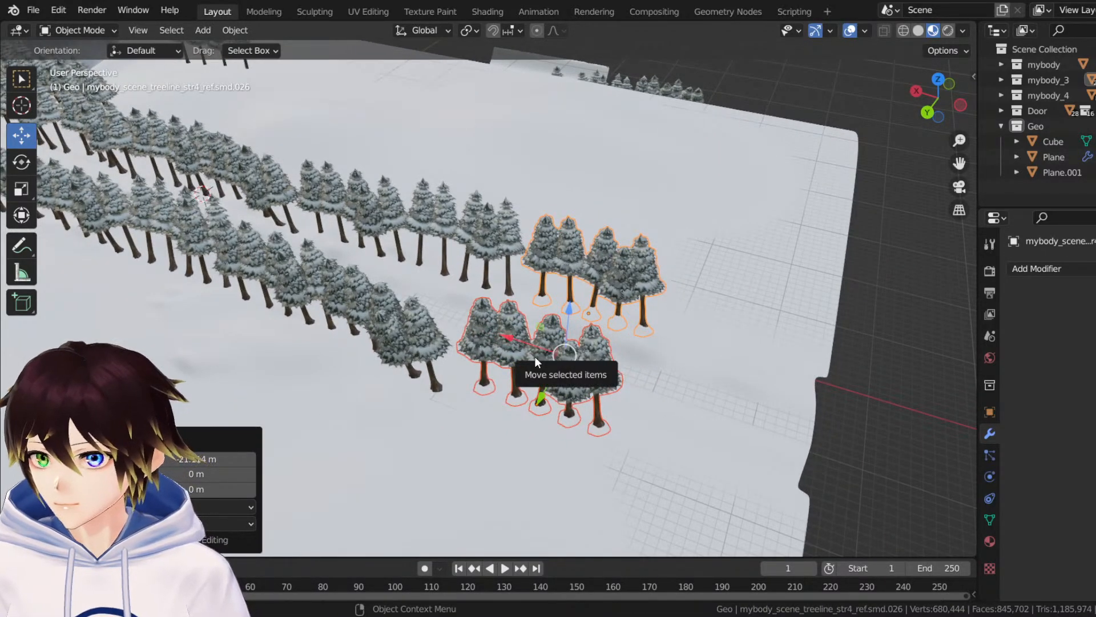
# Duplicate the end pair of treelines and place the copies farther from the purple wall, constrained to the X axis.
pyautogui.rightClick(535, 356)
pyautogui.click(536, 356)
pyautogui.press('x')
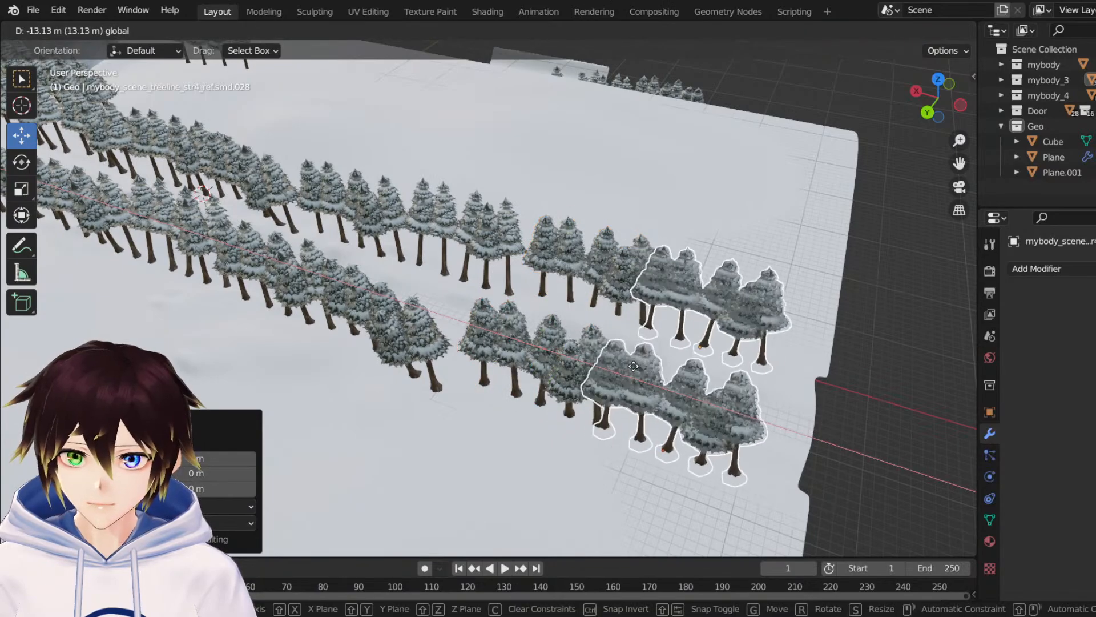
pyautogui.click(659, 301)
pyautogui.moveTo(659, 301); pyautogui.dragTo(677, 290, button='middle')
pyautogui.click(864, 489)
pyautogui.moveTo(760, 345); pyautogui.dragTo(781, 305, button='middle')
pyautogui.moveTo(961, 163); pyautogui.dragTo(1095, 322)
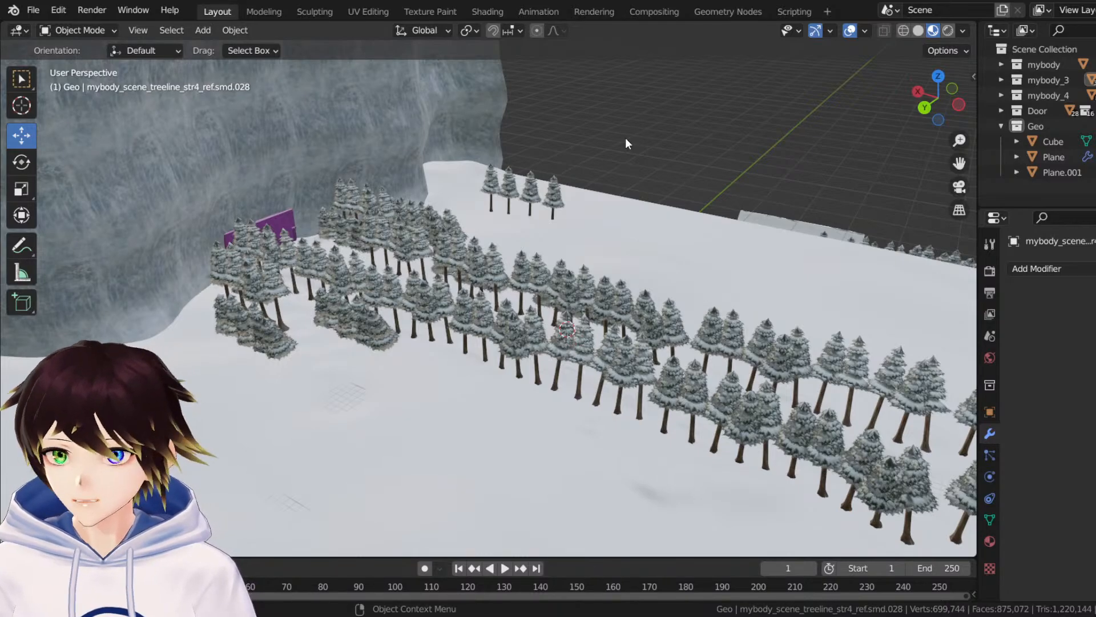
# Duplicate a single treeline from the middle of the left row.
pyautogui.moveTo(505, 260)
pyautogui.mouseDown(button='middle')
pyautogui.moveTo(509, 269)
pyautogui.moveTo(442, 254)
pyautogui.moveTo(480, 281)
pyautogui.moveTo(497, 276)
pyautogui.mouseUp(button='middle')
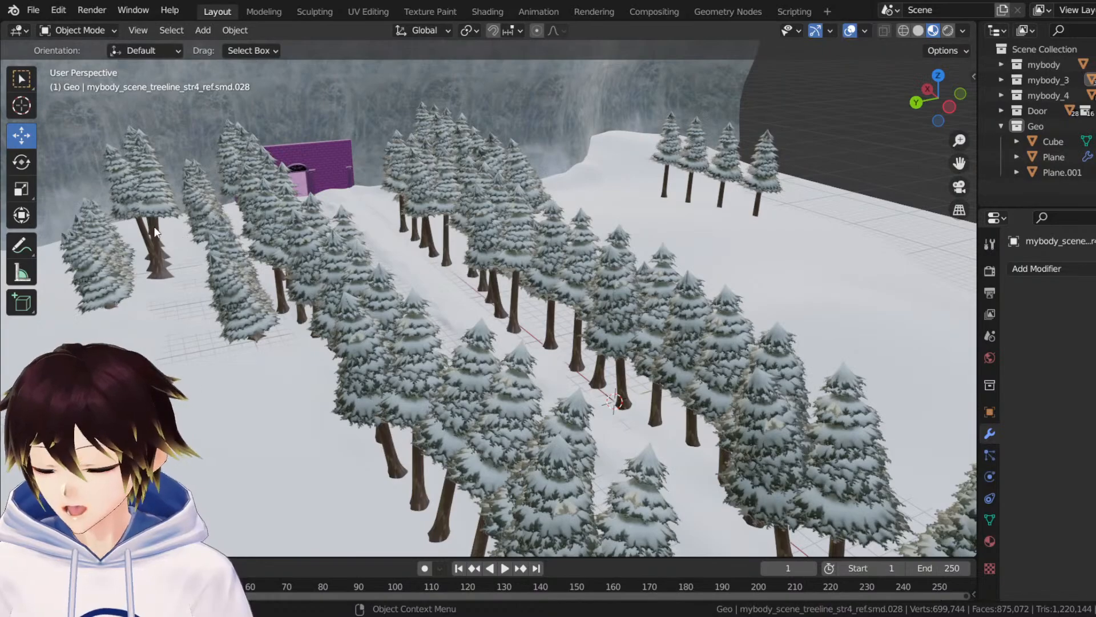
pyautogui.moveTo(155, 231); pyautogui.dragTo(212, 230, button='middle')
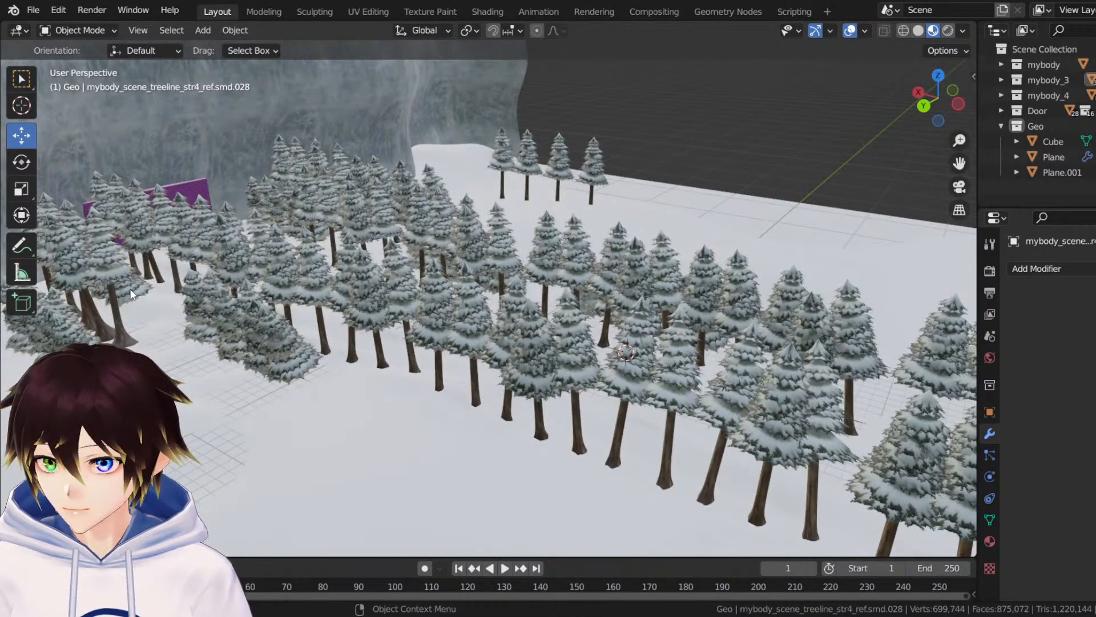
pyautogui.moveTo(151, 269); pyautogui.dragTo(207, 271, button='middle')
pyautogui.scroll(-1, 207, 272)
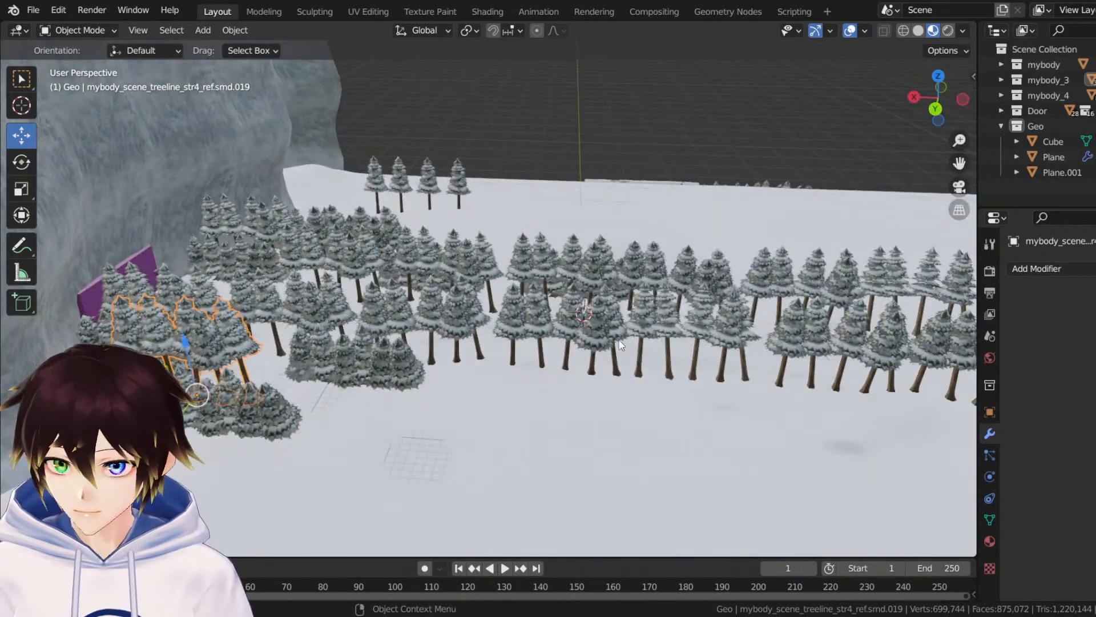
pyautogui.moveTo(602, 363); pyautogui.dragTo(539, 343, button='middle')
pyautogui.click(495, 362)
pyautogui.rightClick(529, 368)
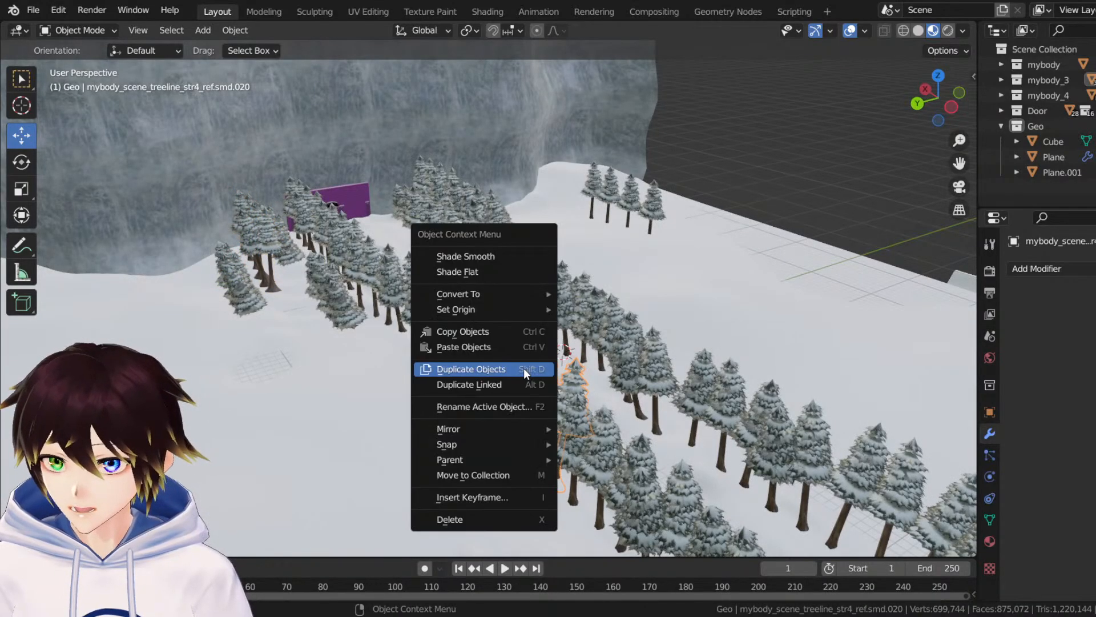
pyautogui.click(523, 368)
# Move the single copy outward along Y by about 6.26 m, then along X toward the purple wall, beside the low treeline.
pyautogui.moveTo(471, 470); pyautogui.dragTo(404, 488)
pyautogui.moveTo(404, 488); pyautogui.dragTo(471, 457, button='middle')
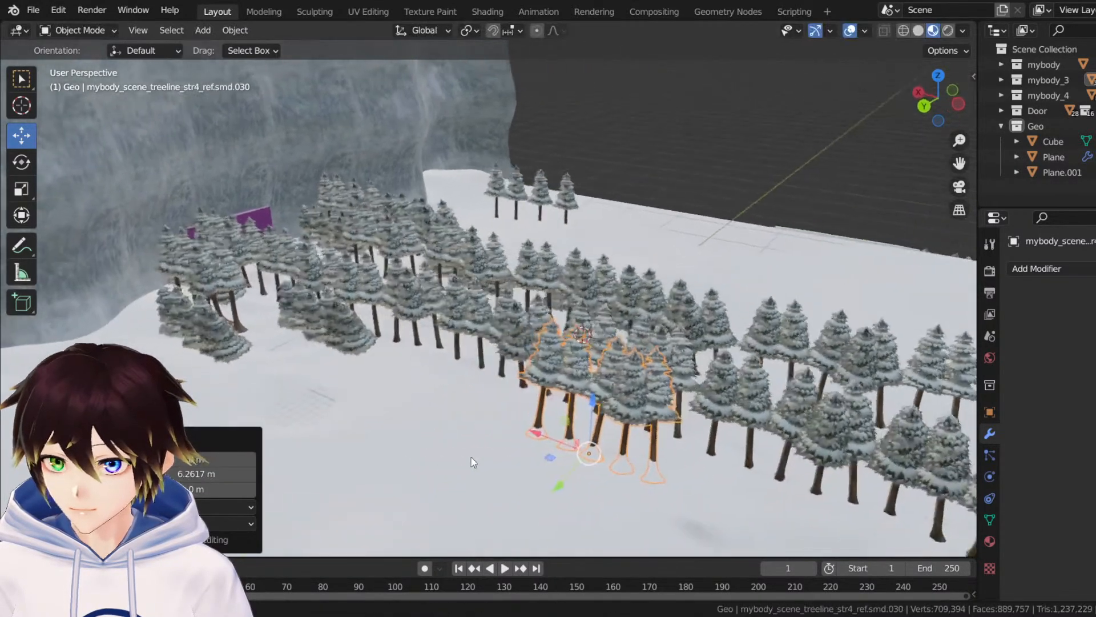
pyautogui.moveTo(529, 426); pyautogui.dragTo(215, 374)
# Rotate the copied treeline about 11° around Z and shift it against the neighbouring low treeline.
pyautogui.click(27, 168)
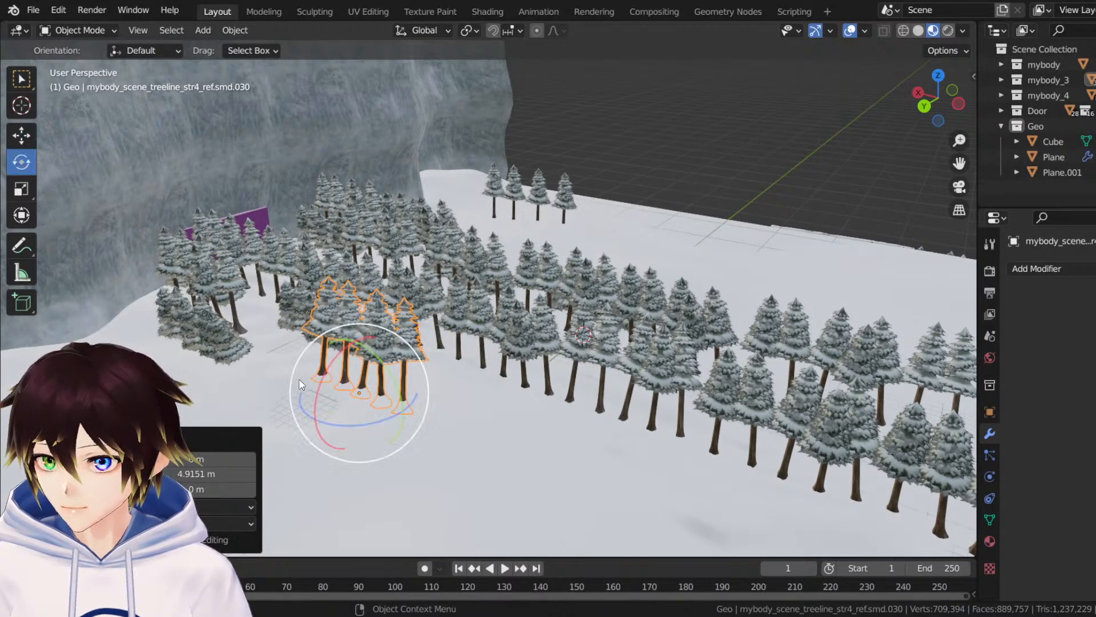
pyautogui.moveTo(375, 420); pyautogui.dragTo(368, 426)
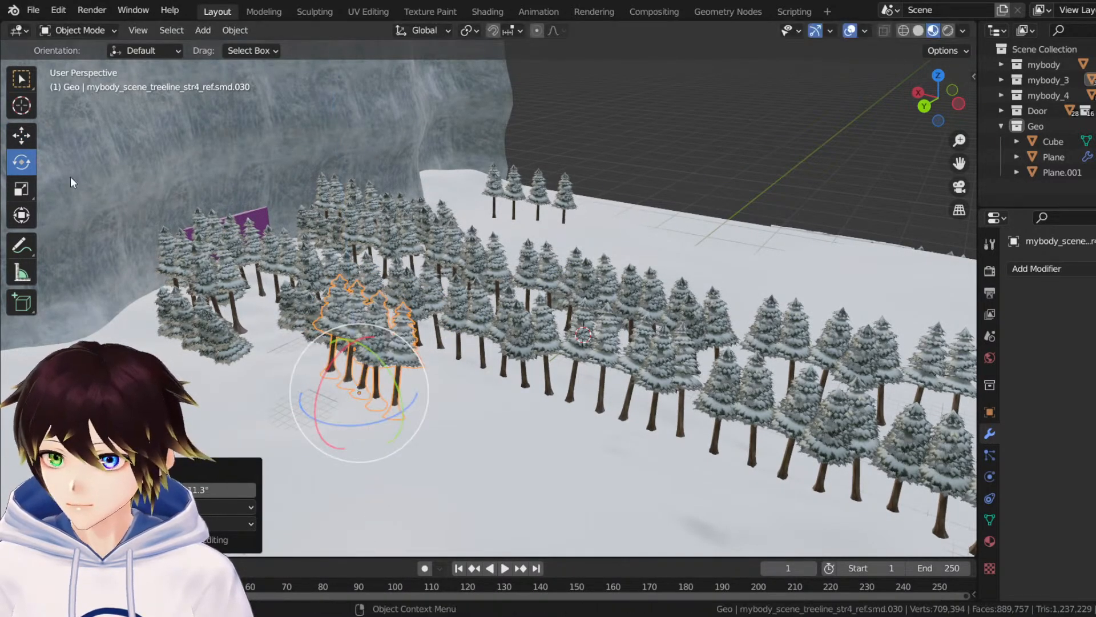
pyautogui.click(22, 136)
pyautogui.moveTo(308, 285); pyautogui.dragTo(337, 284, button='middle')
pyautogui.moveTo(359, 399); pyautogui.dragTo(337, 445)
pyautogui.moveTo(337, 444); pyautogui.dragTo(475, 327, button='middle')
# Duplicate the outermost low treeline standing near the cliff, left of the path.
pyautogui.scroll(-3, 402, 306)
pyautogui.click(428, 330)
pyautogui.scroll(2, 476, 327)
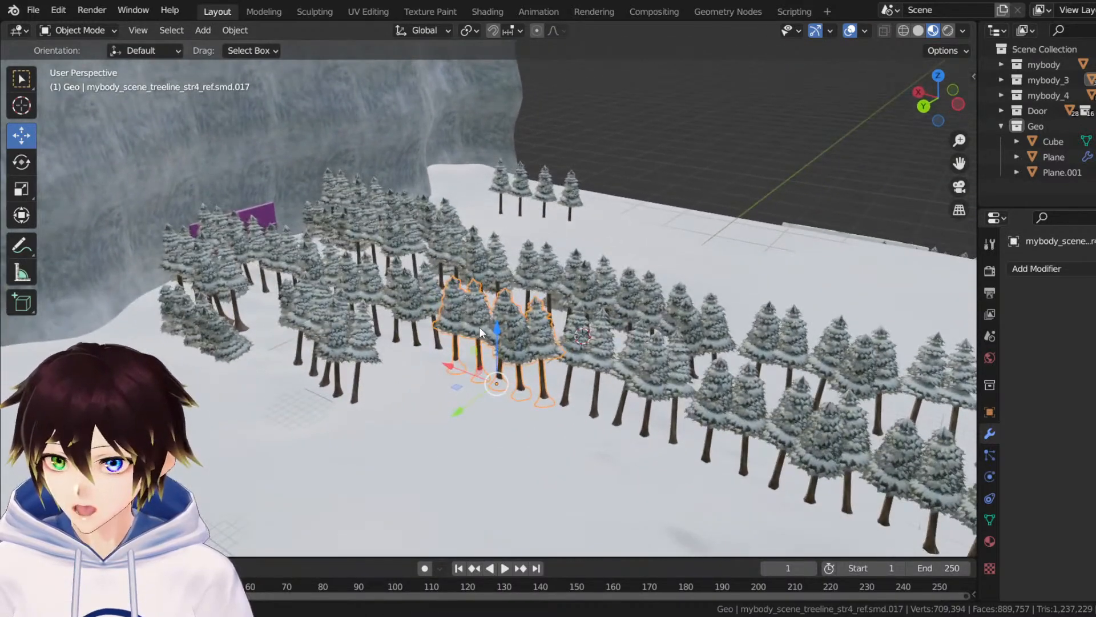
pyautogui.click(218, 346)
pyautogui.rightClick(218, 346)
pyautogui.click(218, 346)
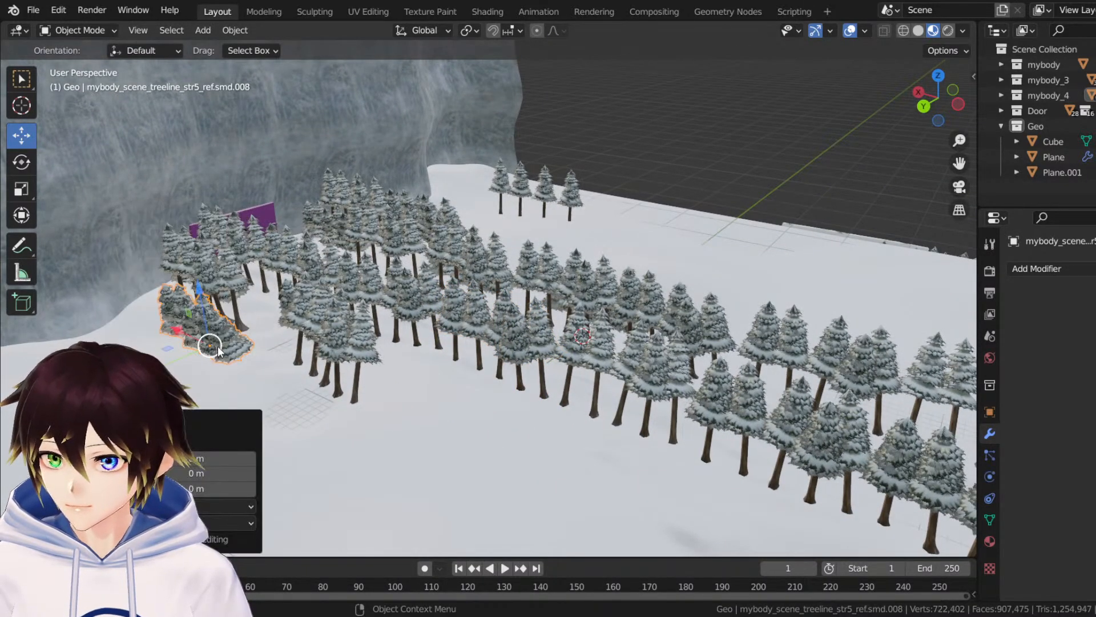
# Move the copied low treeline along X away from the cliff and about -9.4 m along Y toward the left row.
pyautogui.moveTo(360, 406); pyautogui.dragTo(359, 406)
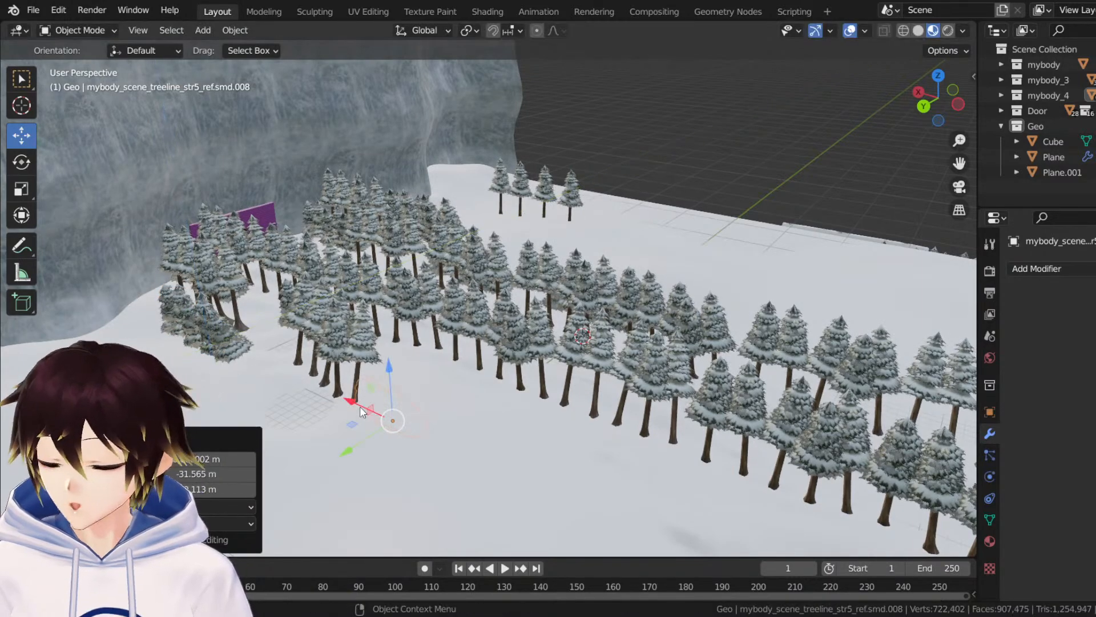
pyautogui.hotkey('ctrl', 'z')
pyautogui.moveTo(273, 362); pyautogui.dragTo(291, 353, button='middle')
pyautogui.moveTo(174, 385); pyautogui.dragTo(490, 420)
pyautogui.moveTo(480, 415); pyautogui.dragTo(383, 403, button='middle')
pyautogui.moveTo(214, 401); pyautogui.dragTo(296, 404)
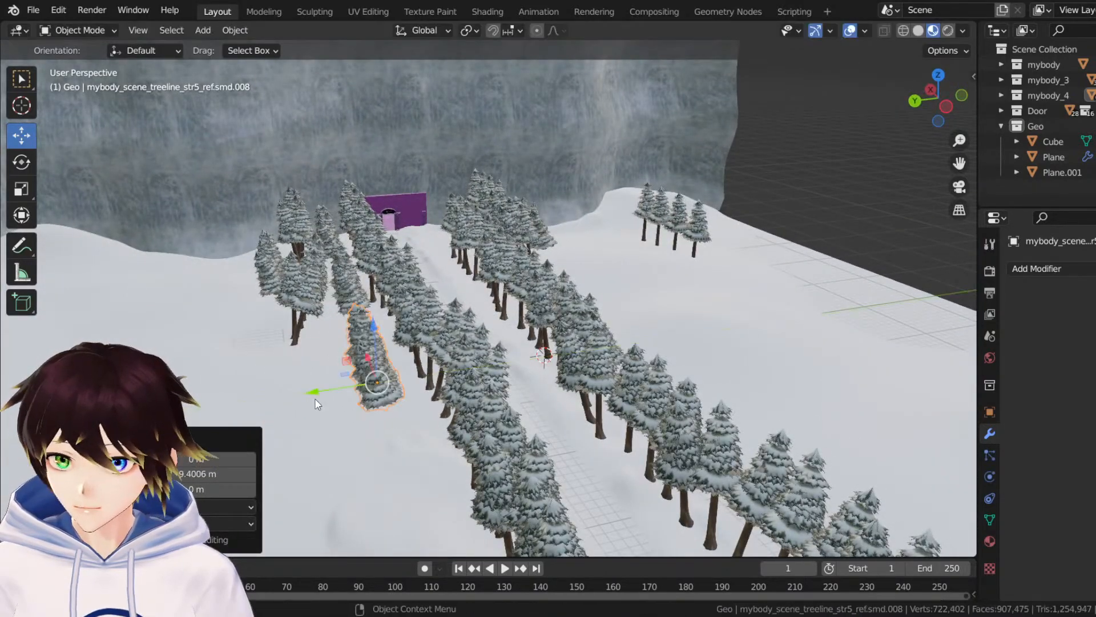
pyautogui.moveTo(295, 404); pyautogui.dragTo(85, 258, button='middle')
# Rotate the copied low treeline slightly around Z and shift it about 2.58 m outward along Y.
pyautogui.click(21, 162)
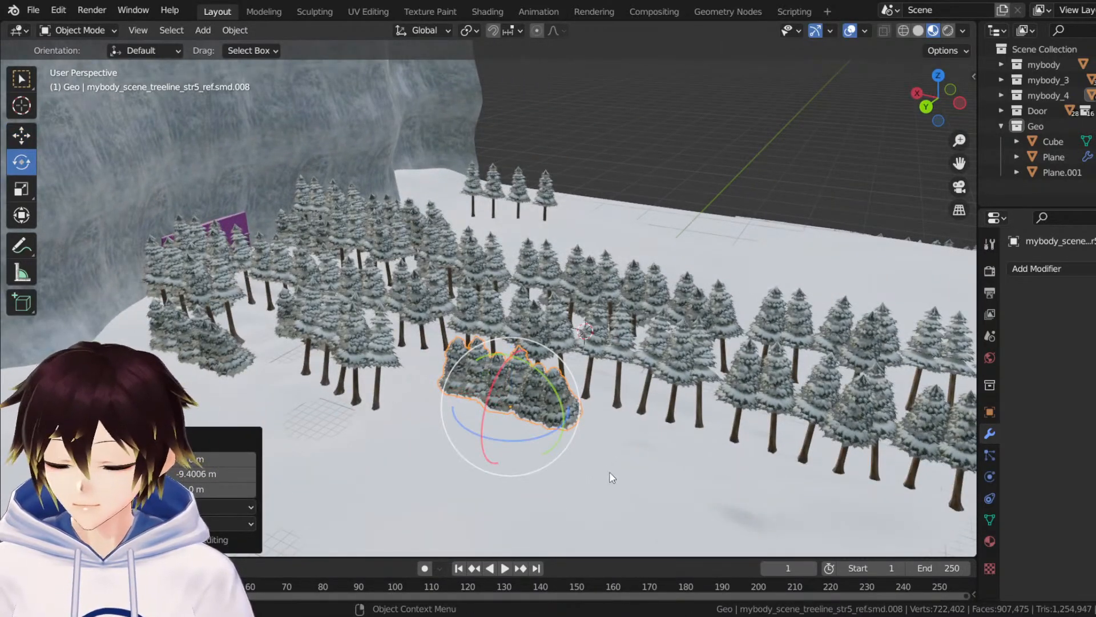
pyautogui.moveTo(536, 439); pyautogui.dragTo(517, 442)
pyautogui.hotkey('shift', 'space')
pyautogui.press('g')
pyautogui.moveTo(570, 421); pyautogui.dragTo(409, 458, button='middle')
pyautogui.moveTo(398, 442); pyautogui.dragTo(377, 449)
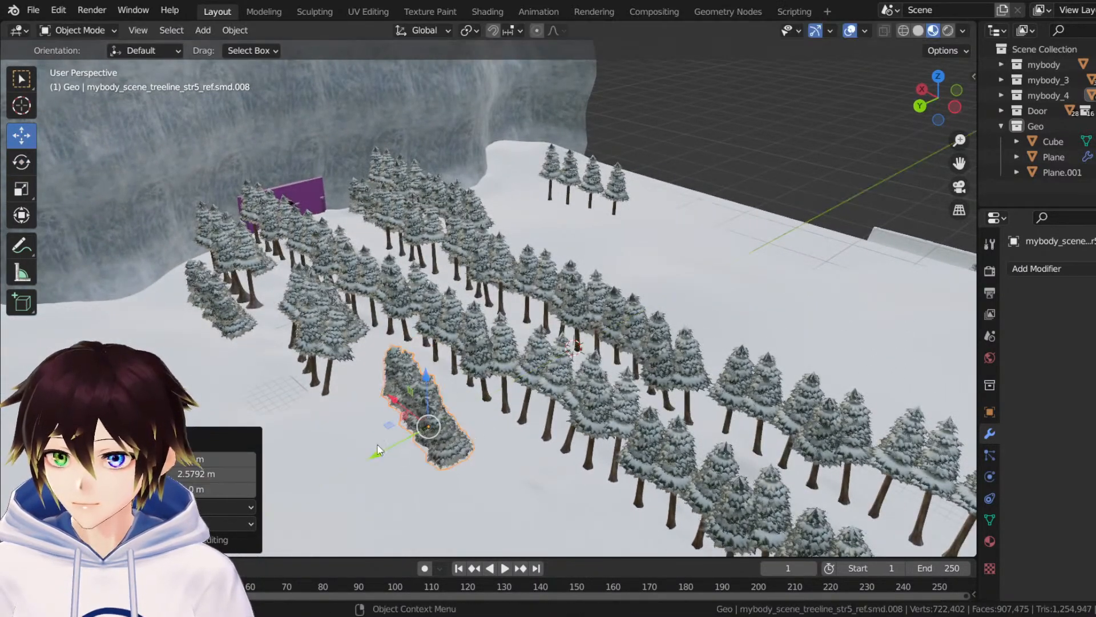
pyautogui.moveTo(380, 424); pyautogui.dragTo(421, 420, button='middle')
pyautogui.moveTo(497, 348); pyautogui.dragTo(354, 358, button='middle')
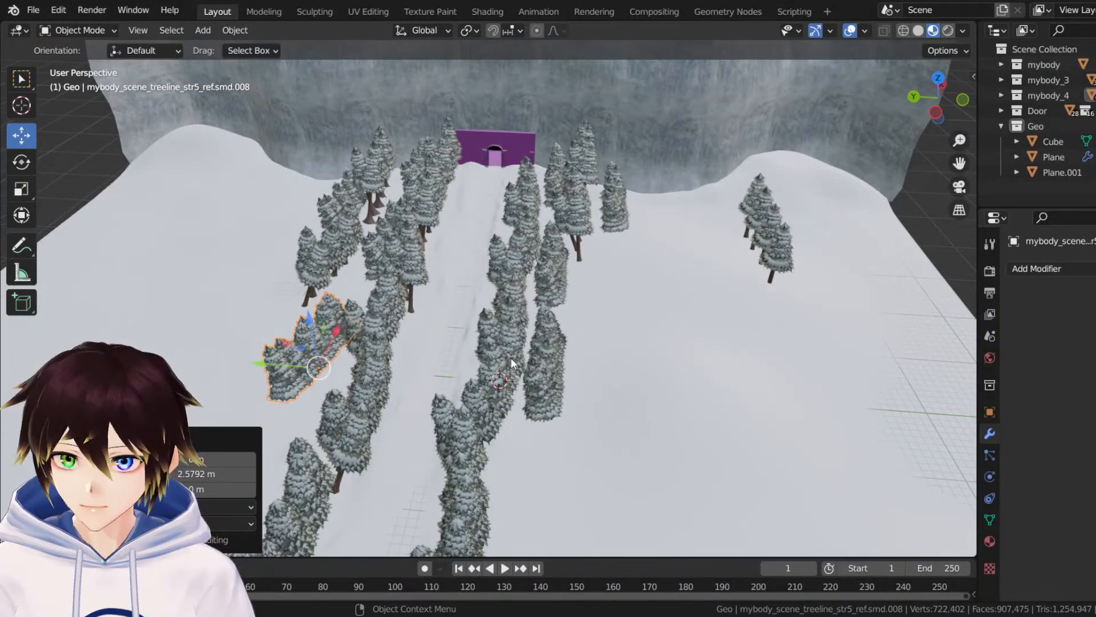
# Duplicate the low treeline again and move the new copy about 7.64 m outward along Y.
pyautogui.moveTo(511, 357); pyautogui.dragTo(602, 475, button='middle')
pyautogui.rightClick(388, 399)
pyautogui.click(388, 399)
pyautogui.moveTo(557, 464); pyautogui.dragTo(549, 512)
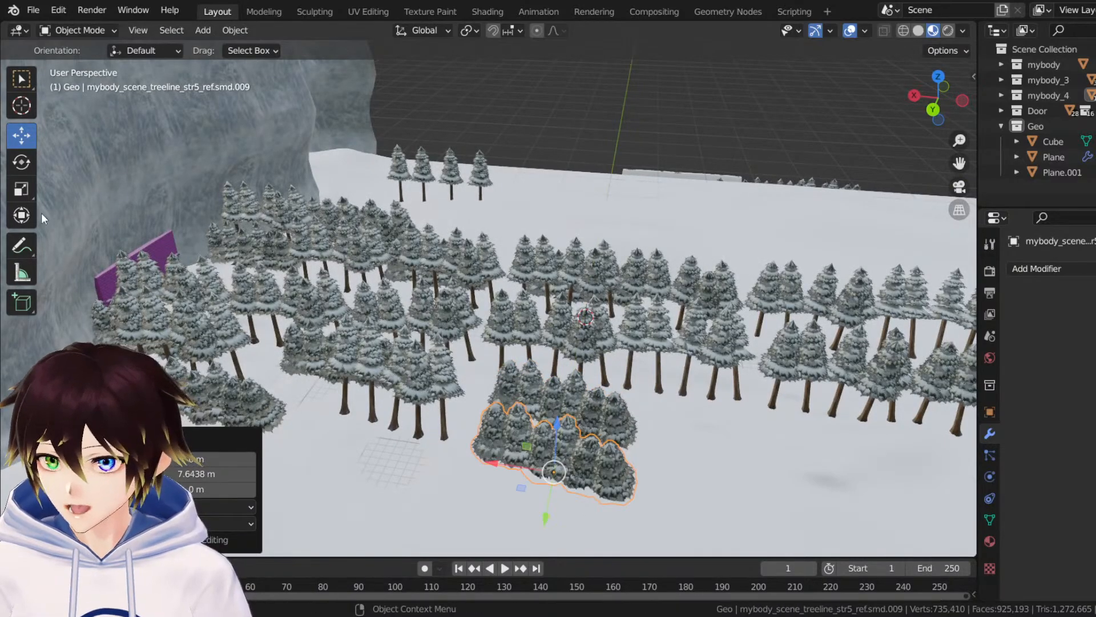
# Tilt the newest low treeline with a free rotation, then turn it about 21.3° around Z.
pyautogui.click(21, 163)
pyautogui.moveTo(257, 240); pyautogui.dragTo(283, 265, button='middle')
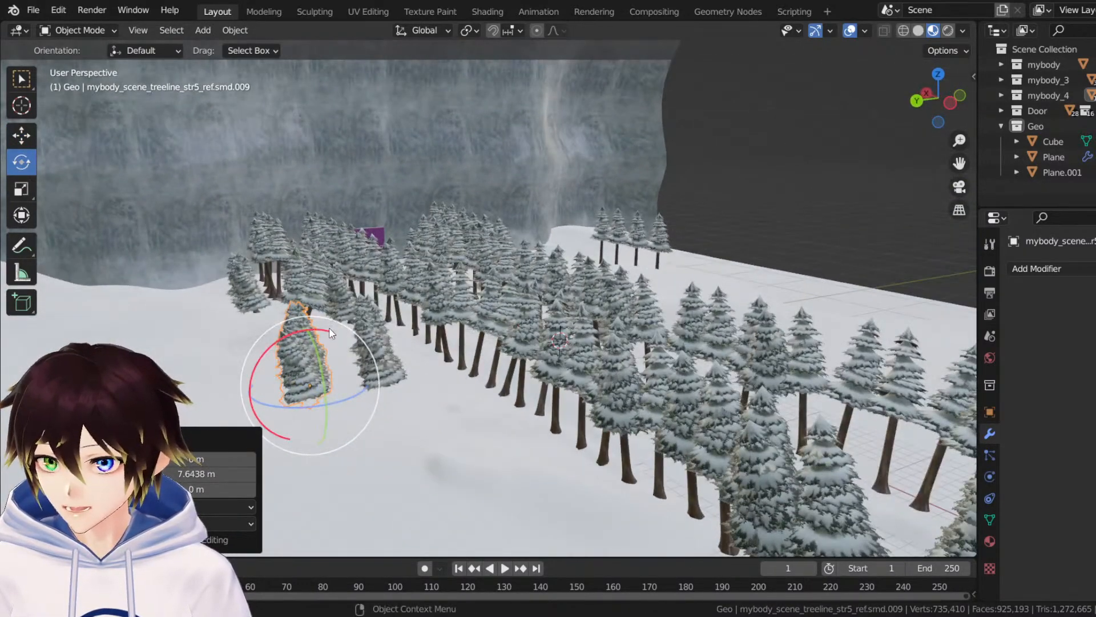
pyautogui.moveTo(329, 330); pyautogui.dragTo(320, 389)
pyautogui.moveTo(320, 389); pyautogui.dragTo(402, 384, button='middle')
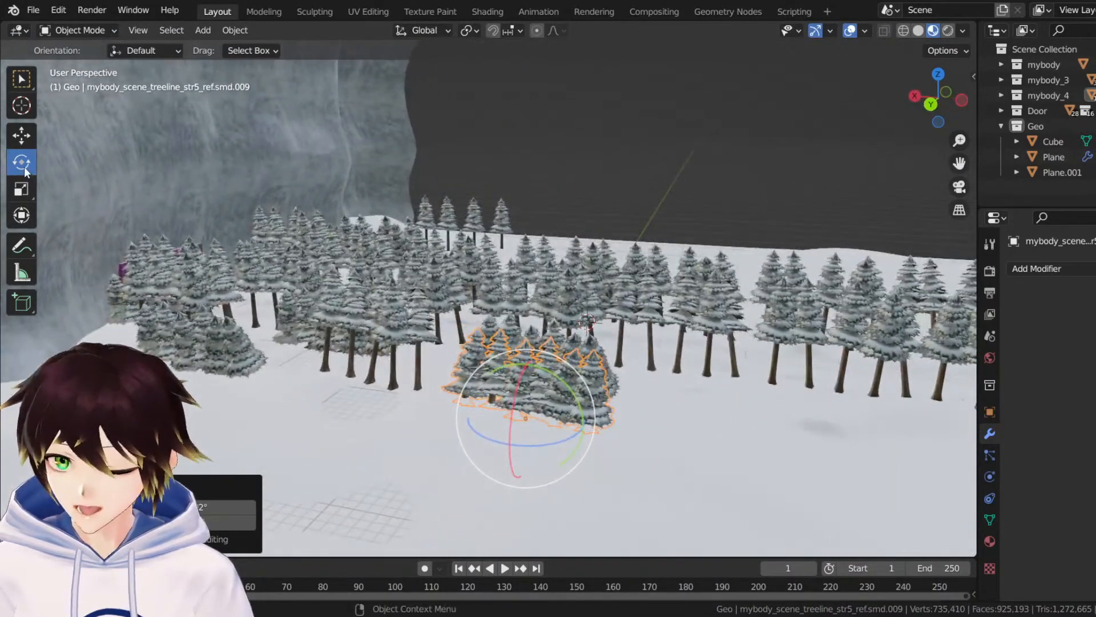
pyautogui.moveTo(361, 308); pyautogui.dragTo(485, 358, button='middle')
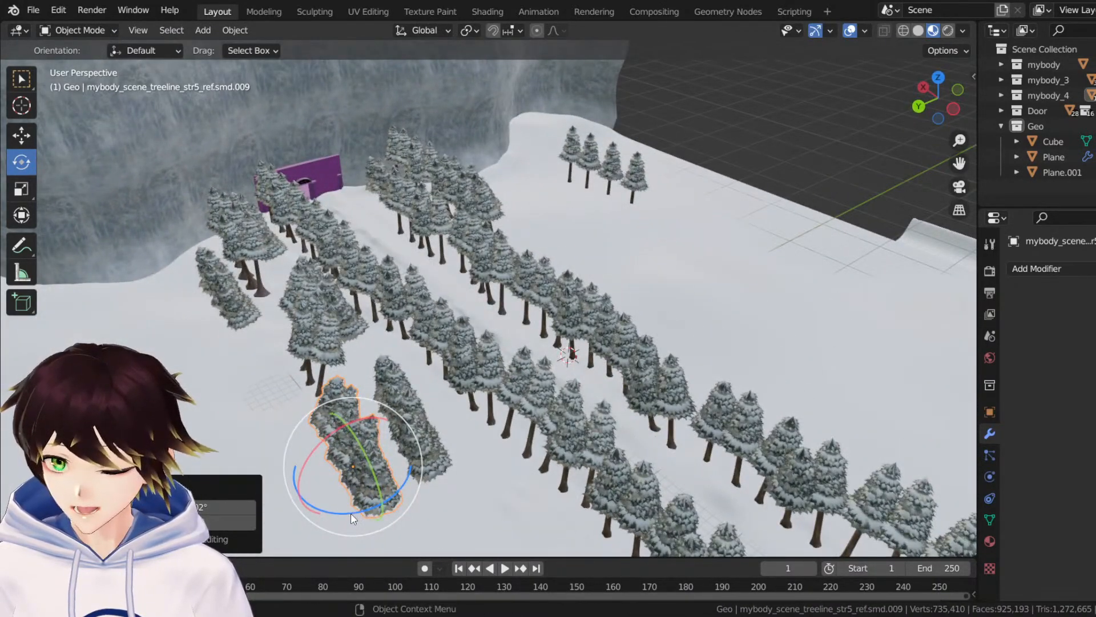
pyautogui.moveTo(350, 513); pyautogui.dragTo(374, 510)
# Move the rotated low treeline along X, farther from the cliff than the previous low treeline.
pyautogui.click(29, 143)
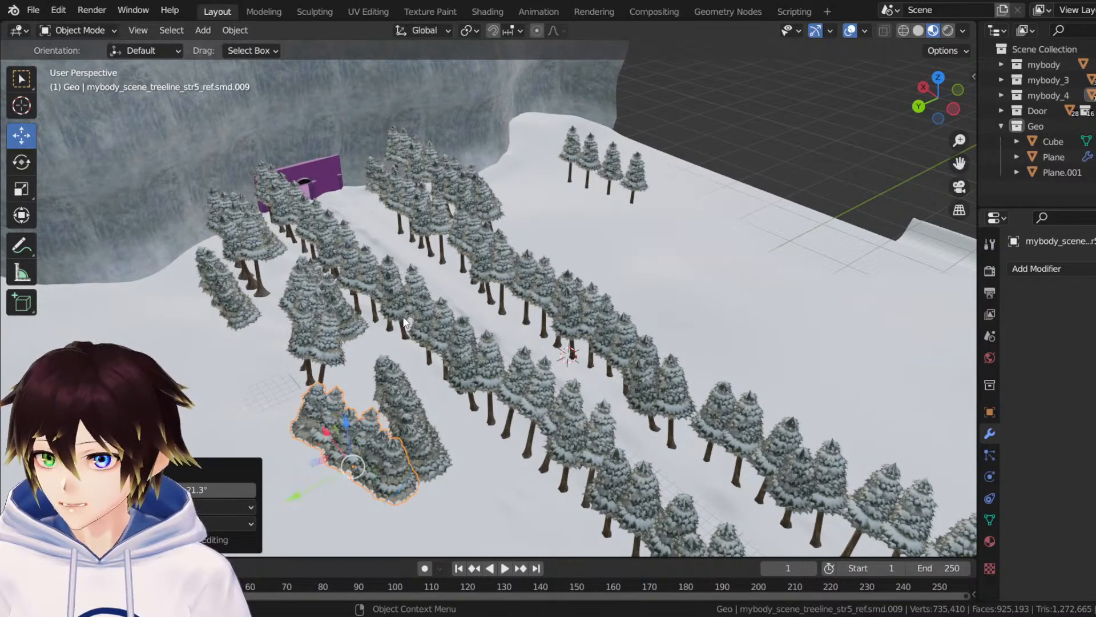
pyautogui.moveTo(399, 377); pyautogui.dragTo(479, 387, button='middle')
pyautogui.moveTo(473, 478); pyautogui.dragTo(681, 478)
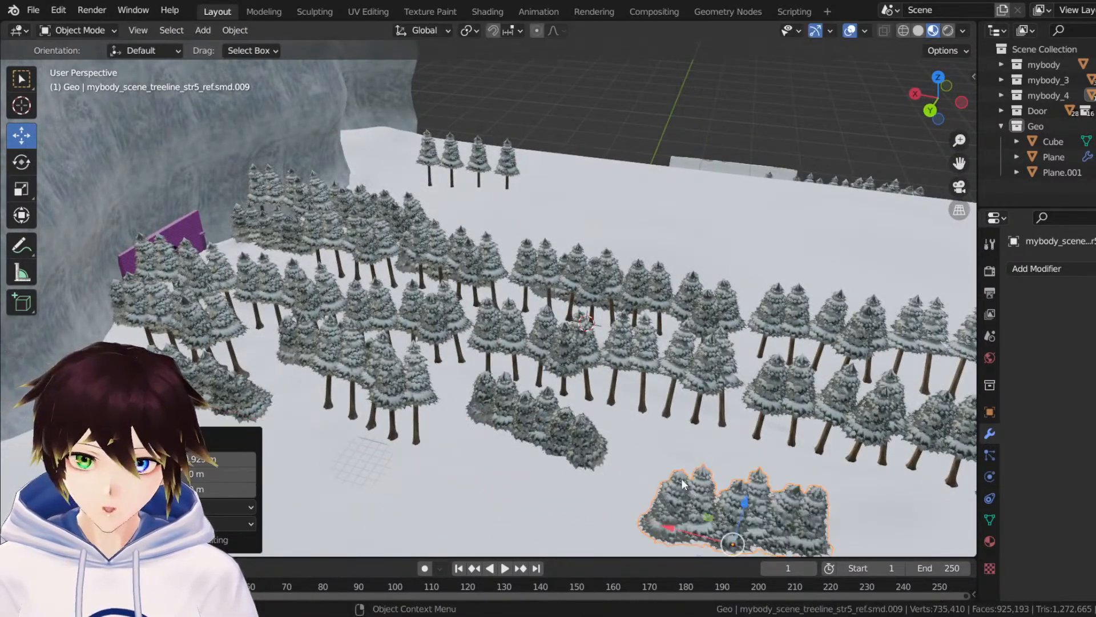
# Move the newest low treeline about 4.16 m along Y toward the path, then shift it back outward about 0.75 m.
pyautogui.moveTo(681, 478); pyautogui.dragTo(600, 421, button='middle')
pyautogui.moveTo(462, 465); pyautogui.dragTo(496, 495)
pyautogui.moveTo(480, 542); pyautogui.dragTo(503, 531)
pyautogui.moveTo(502, 531); pyautogui.dragTo(288, 335, button='middle')
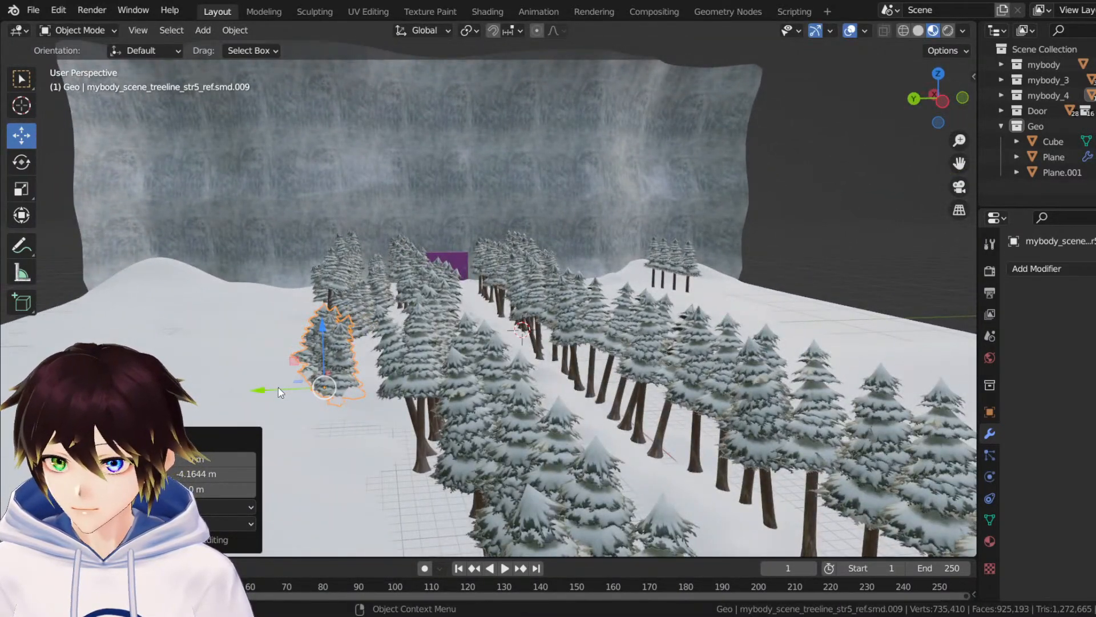
pyautogui.moveTo(278, 387); pyautogui.dragTo(267, 388)
pyautogui.moveTo(317, 306); pyautogui.dragTo(365, 307, button='middle')
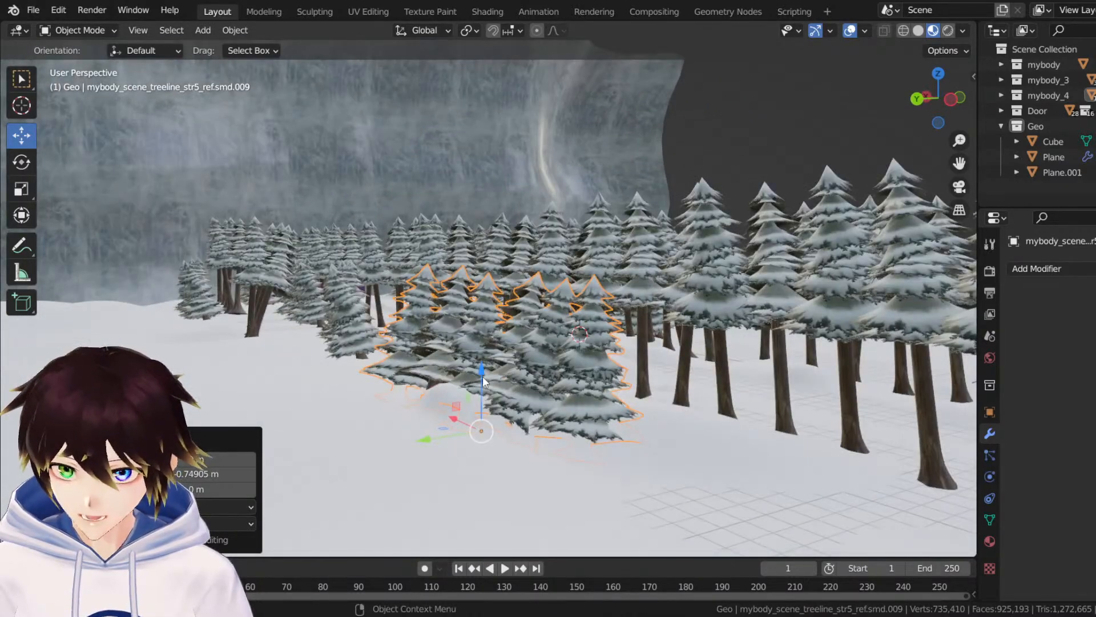
# Raise the same low treeline slightly along Z and tilt it to follow the slope of the snow.
pyautogui.moveTo(483, 381); pyautogui.dragTo(482, 373)
pyautogui.scroll(5, 453, 353)
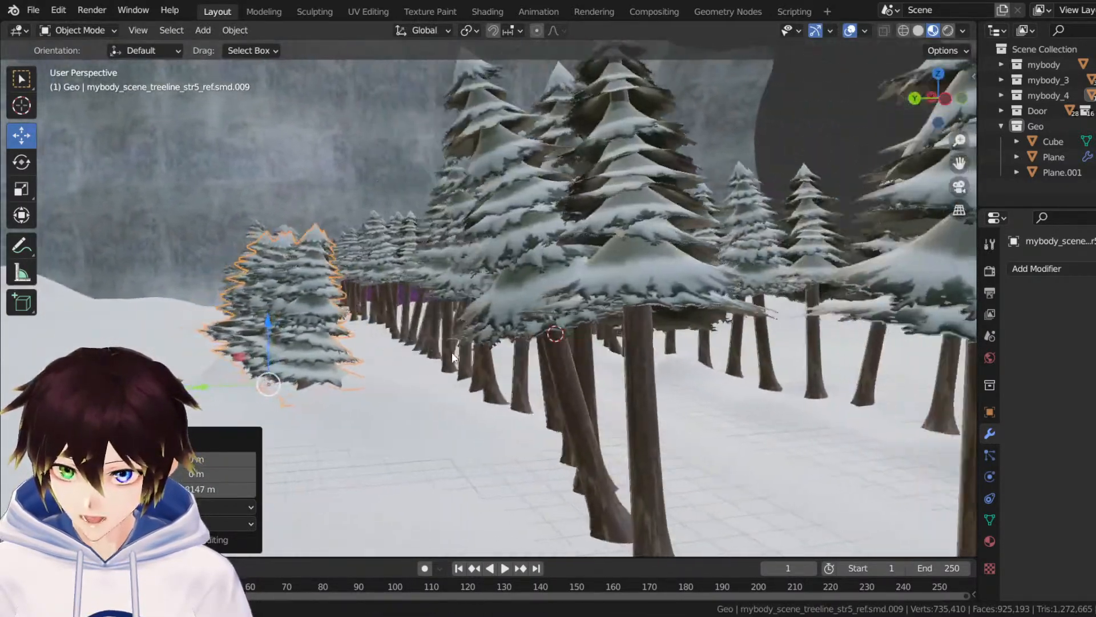
pyautogui.moveTo(451, 358); pyautogui.dragTo(460, 357, button='middle')
pyautogui.click(21, 161)
pyautogui.moveTo(342, 246); pyautogui.dragTo(497, 271, button='middle')
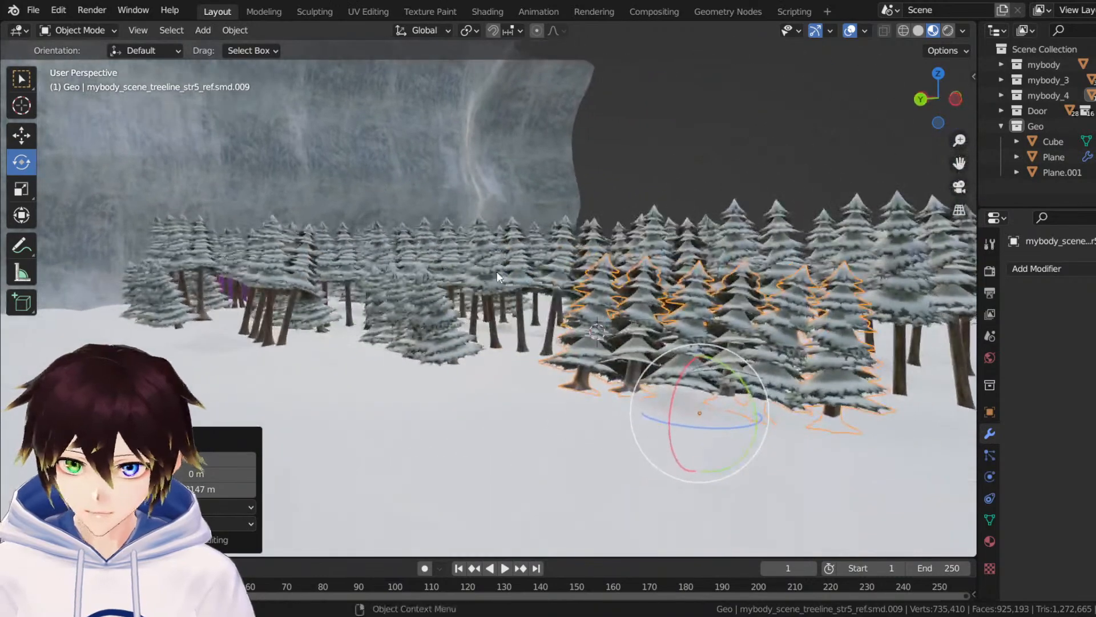
pyautogui.moveTo(724, 362); pyautogui.dragTo(683, 377)
pyautogui.moveTo(682, 377); pyautogui.dragTo(388, 347, button='middle')
pyautogui.moveTo(950, 166); pyautogui.dragTo(689, 174)
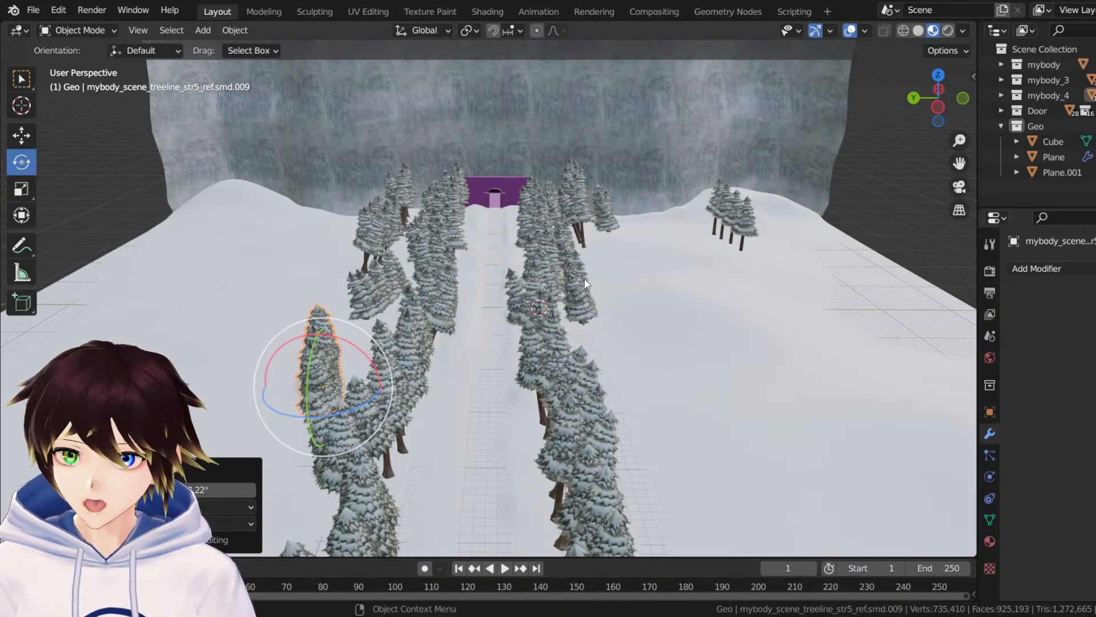
pyautogui.moveTo(368, 284); pyautogui.dragTo(466, 295, button='middle')
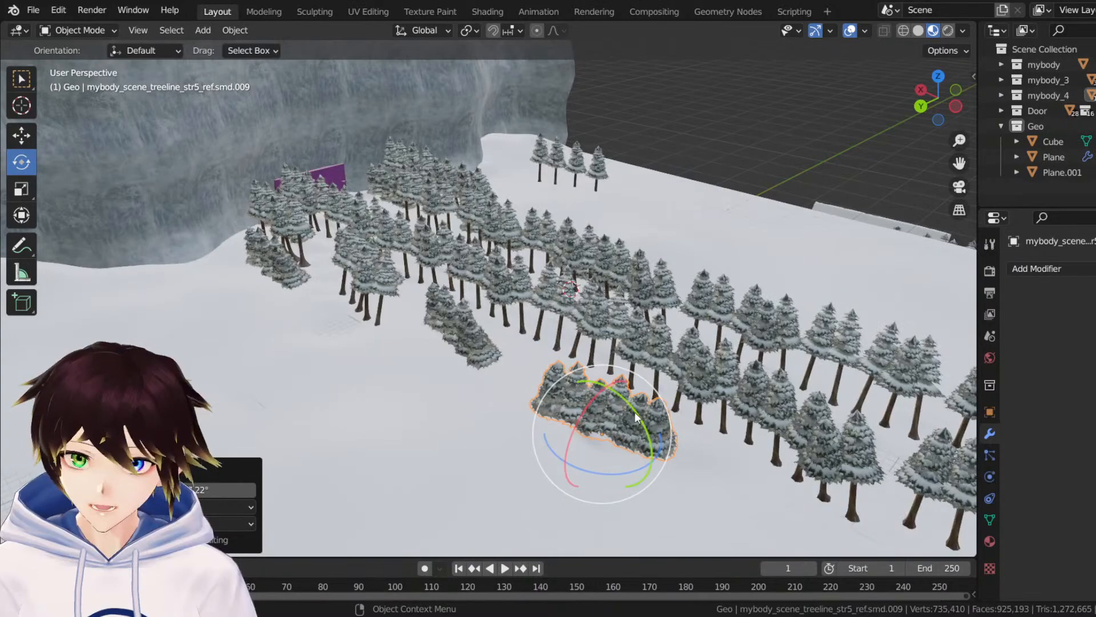
# Duplicate the low treeline nearest the cliff and move the copy roughly 75 m along X, beyond the other low treelines.
pyautogui.click(287, 265)
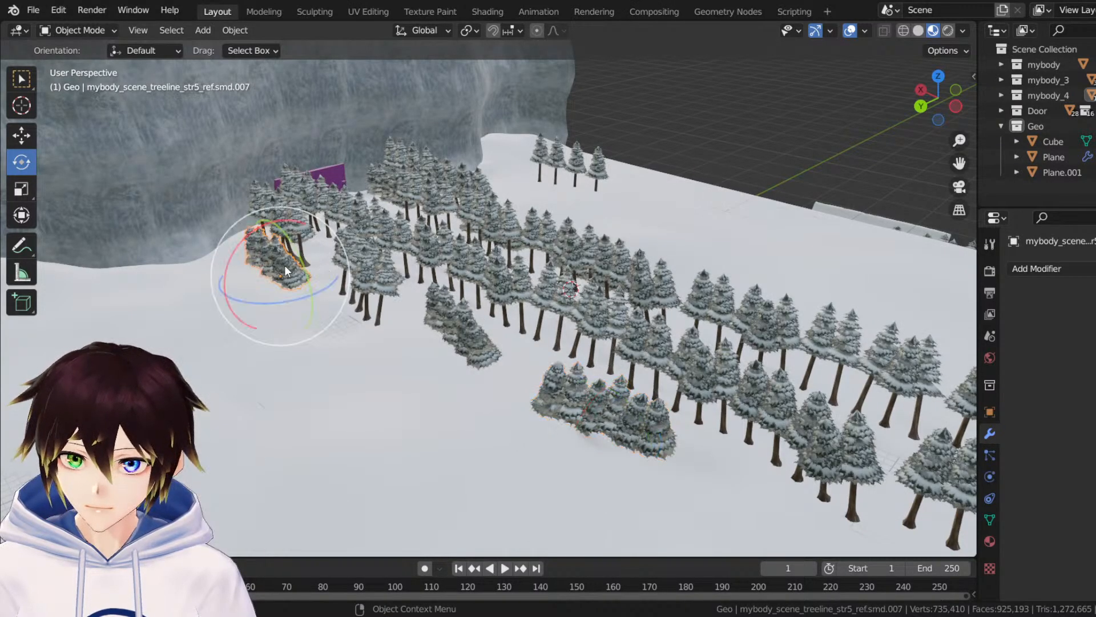
pyautogui.rightClick(284, 265)
pyautogui.click(284, 265)
pyautogui.rightClick(284, 265)
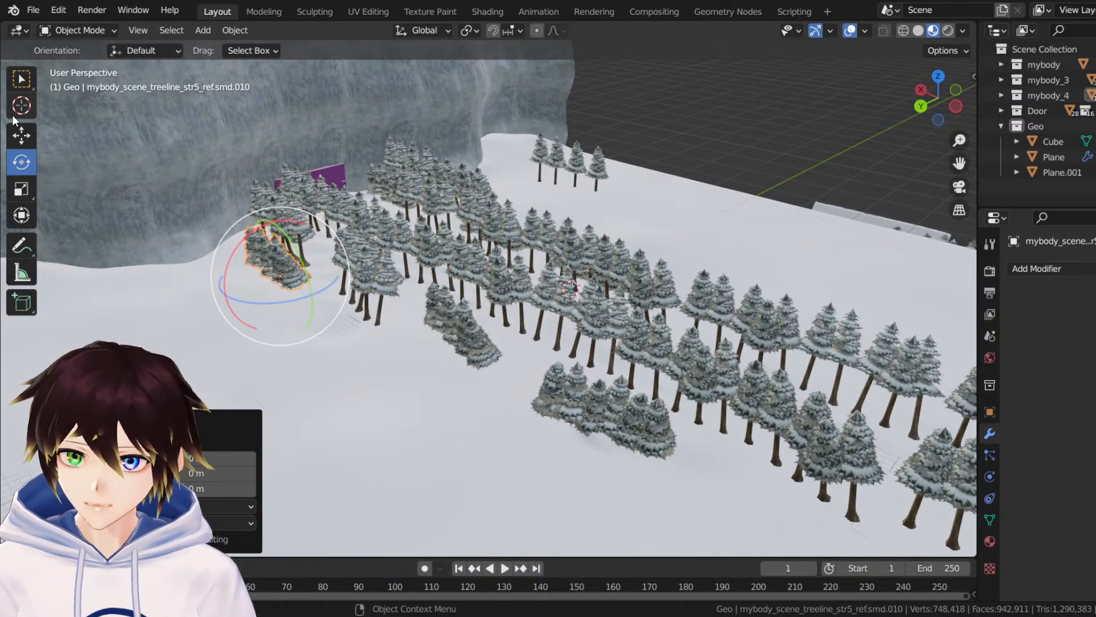
pyautogui.click(21, 136)
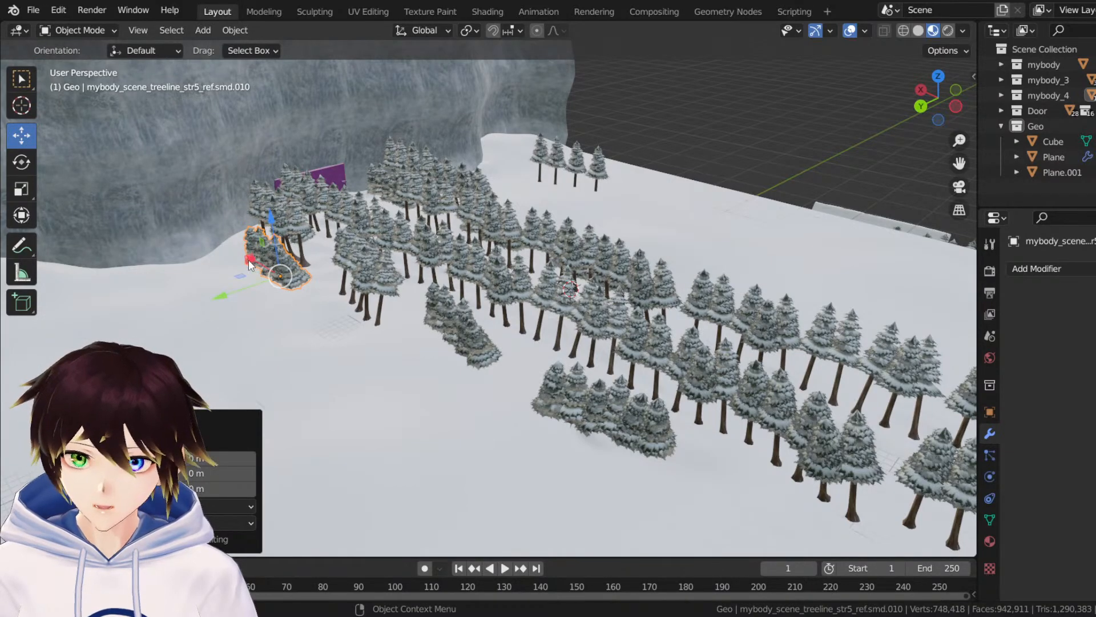
pyautogui.moveTo(249, 264); pyautogui.dragTo(263, 345)
pyautogui.rightClick(241, 269)
pyautogui.moveTo(264, 345); pyautogui.dragTo(248, 393, button='middle')
pyautogui.hotkey('shift', 'd')
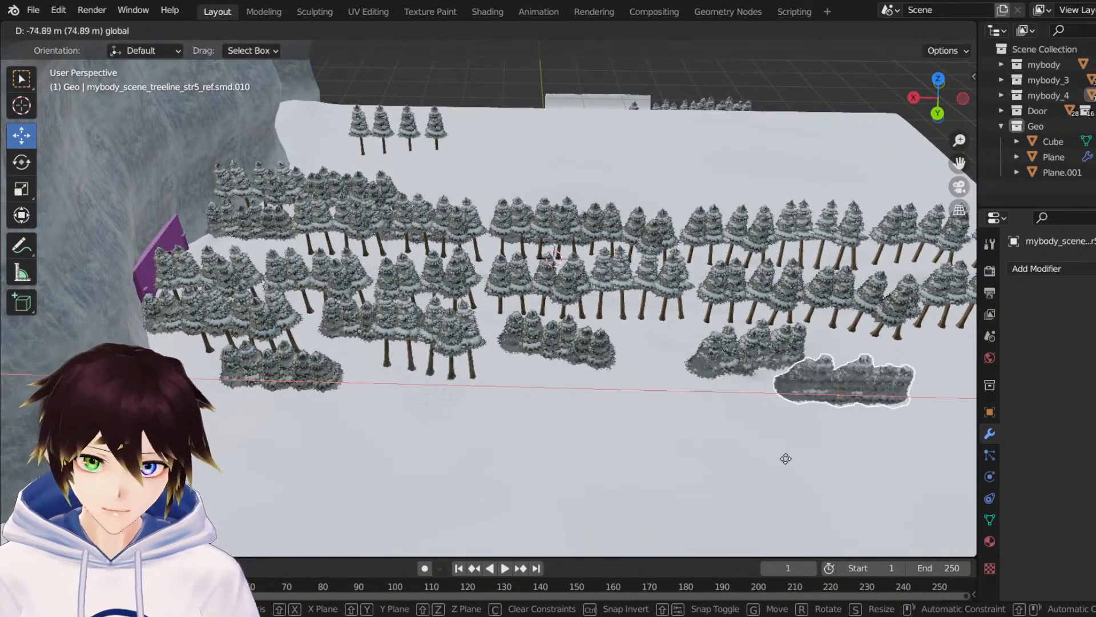
pyautogui.click(825, 382)
# Turn the copied low treeline about 39° around Z and shift it about 1.27 m along Y toward the path.
pyautogui.moveTo(935, 170); pyautogui.dragTo(739, 350, button='middle')
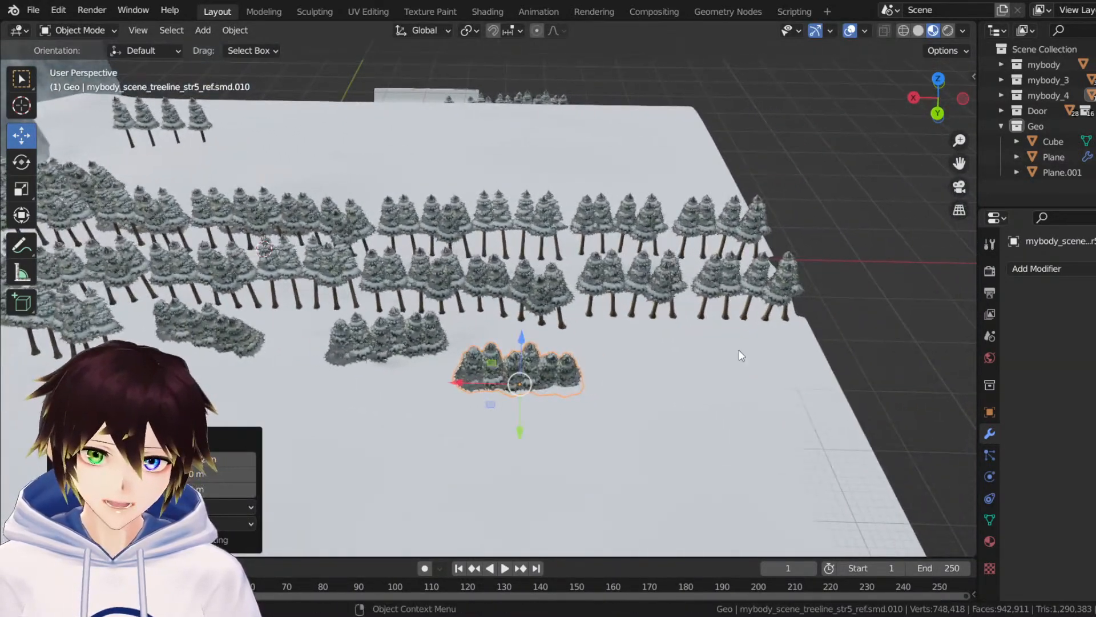
pyautogui.moveTo(462, 390)
pyautogui.mouseDown()
pyautogui.moveTo(520, 391)
pyautogui.moveTo(533, 420)
pyautogui.moveTo(451, 394)
pyautogui.mouseUp()
pyautogui.click(23, 162)
pyautogui.click(22, 136)
pyautogui.moveTo(435, 280); pyautogui.dragTo(341, 407, button='middle')
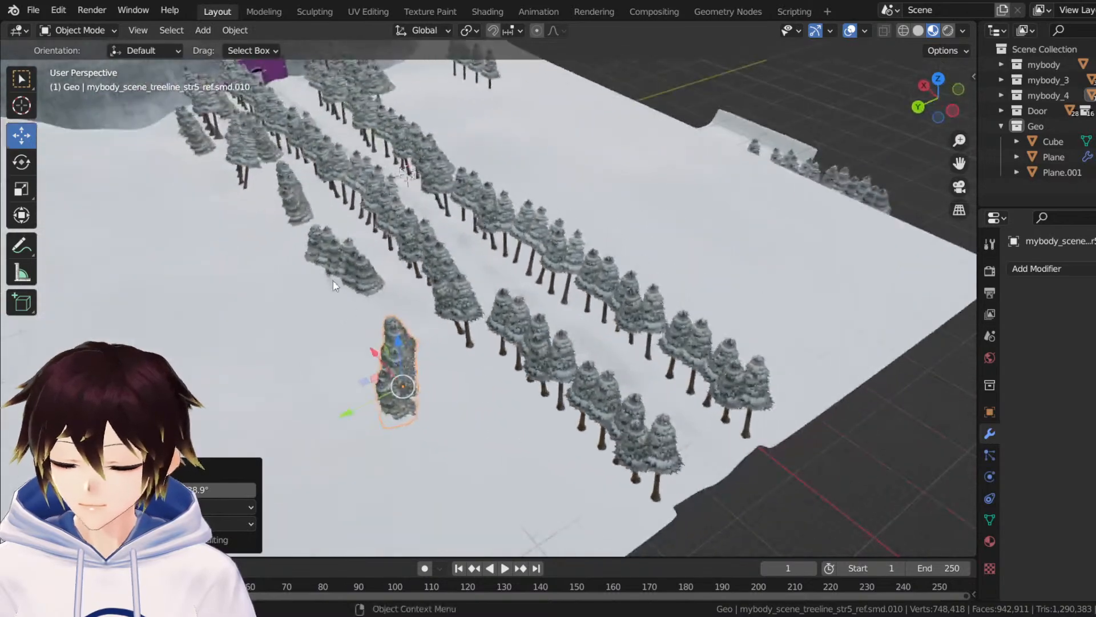
pyautogui.moveTo(341, 407); pyautogui.dragTo(358, 409)
pyautogui.moveTo(357, 409); pyautogui.dragTo(400, 319, button='middle')
# Raise the turned low treeline along Z so its trunks stand above the snow.
pyautogui.moveTo(963, 165); pyautogui.dragTo(1065, 206)
pyautogui.scroll(3, 604, 348)
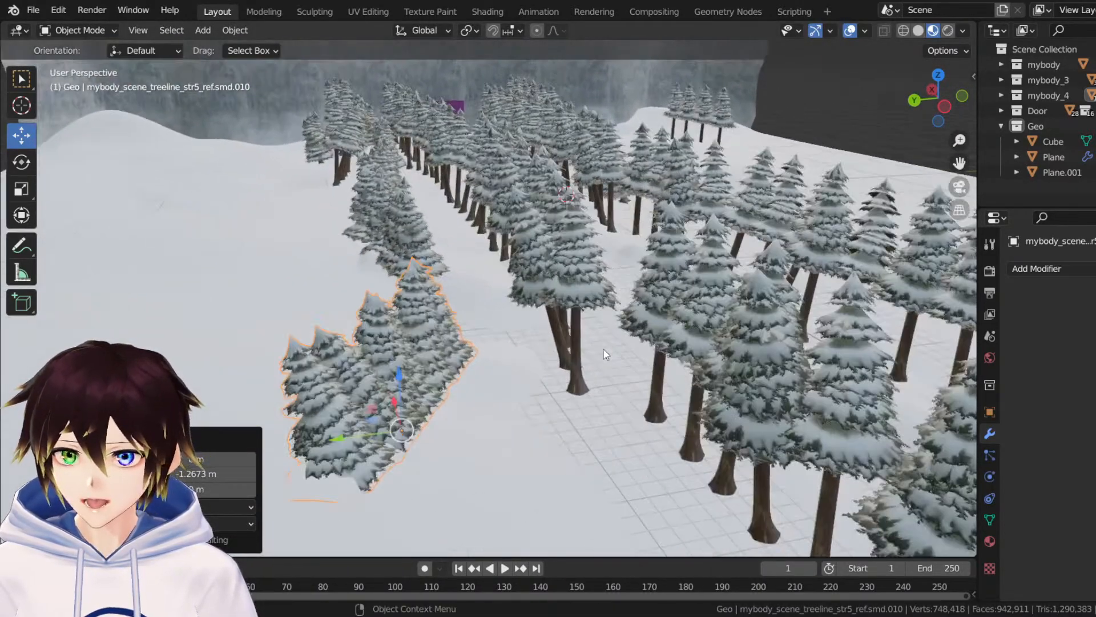
pyautogui.moveTo(516, 343); pyautogui.dragTo(485, 308, button='middle')
pyautogui.moveTo(384, 273); pyautogui.dragTo(383, 246)
pyautogui.scroll(3, 365, 254)
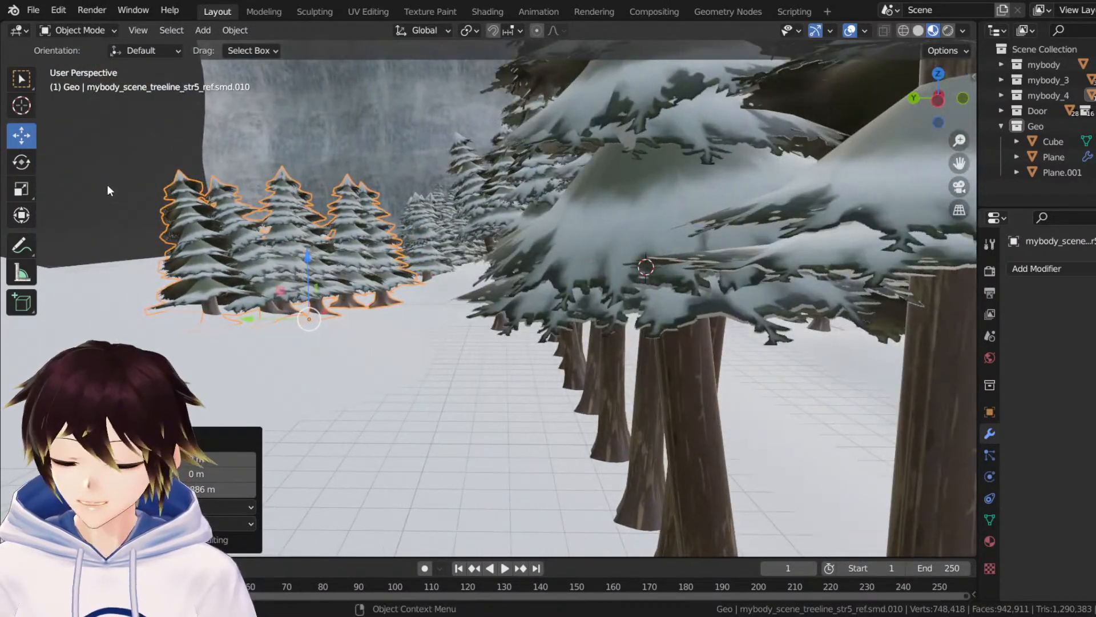
# Tilt the raised low treeline slightly with a free rotation to match the ground.
pyautogui.hotkey('shift', 'space')
pyautogui.press('r')
pyautogui.moveTo(298, 266)
pyautogui.mouseDown()
pyautogui.moveTo(361, 289)
pyautogui.moveTo(306, 283)
pyautogui.moveTo(314, 268)
pyautogui.mouseUp()
pyautogui.moveTo(314, 273); pyautogui.dragTo(366, 318, button='middle')
pyautogui.scroll(-3, 366, 319)
pyautogui.moveTo(491, 251); pyautogui.dragTo(442, 248, button='middle')
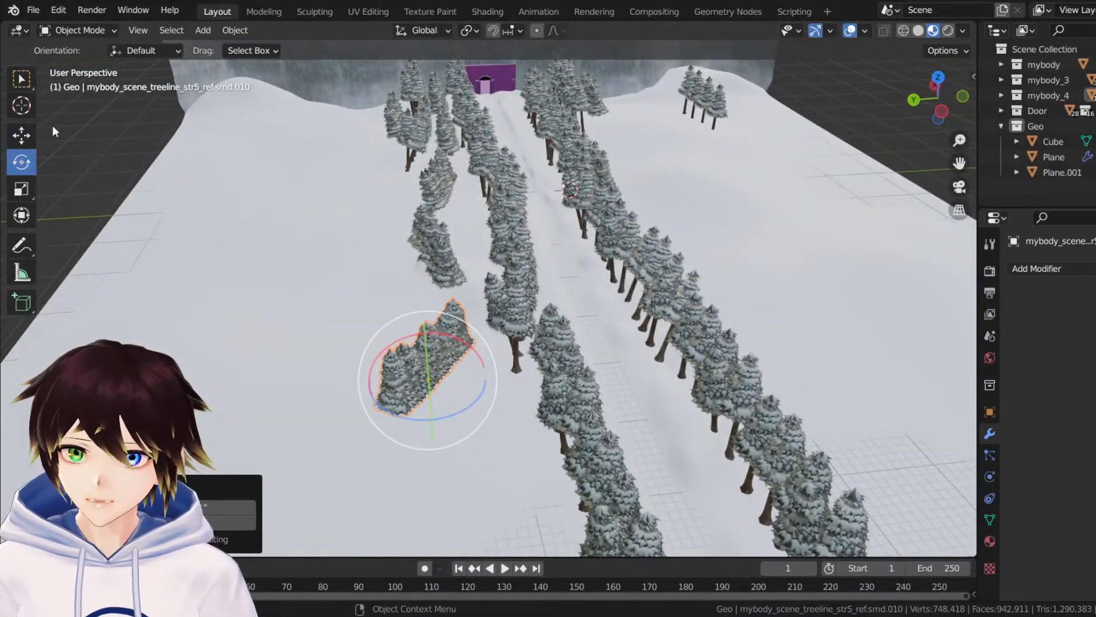
# Duplicate the low treeline nearest the cliff again and move the copy over 100 m along X to the path's far end.
pyautogui.click(22, 135)
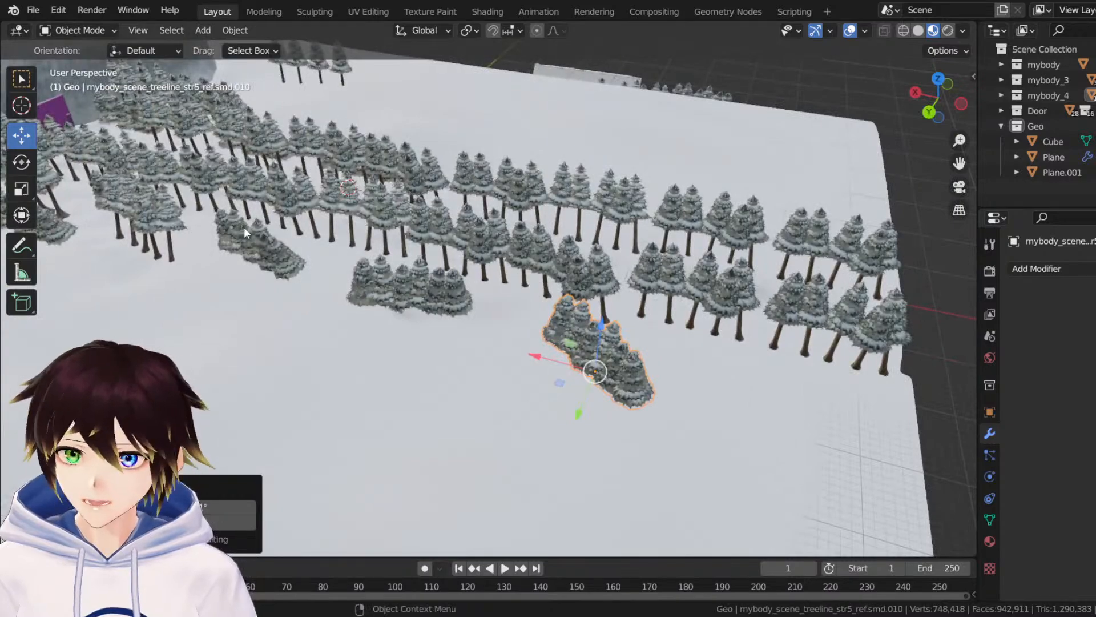
pyautogui.scroll(-1, 244, 227)
pyautogui.rightClick(116, 230)
pyautogui.click(115, 231)
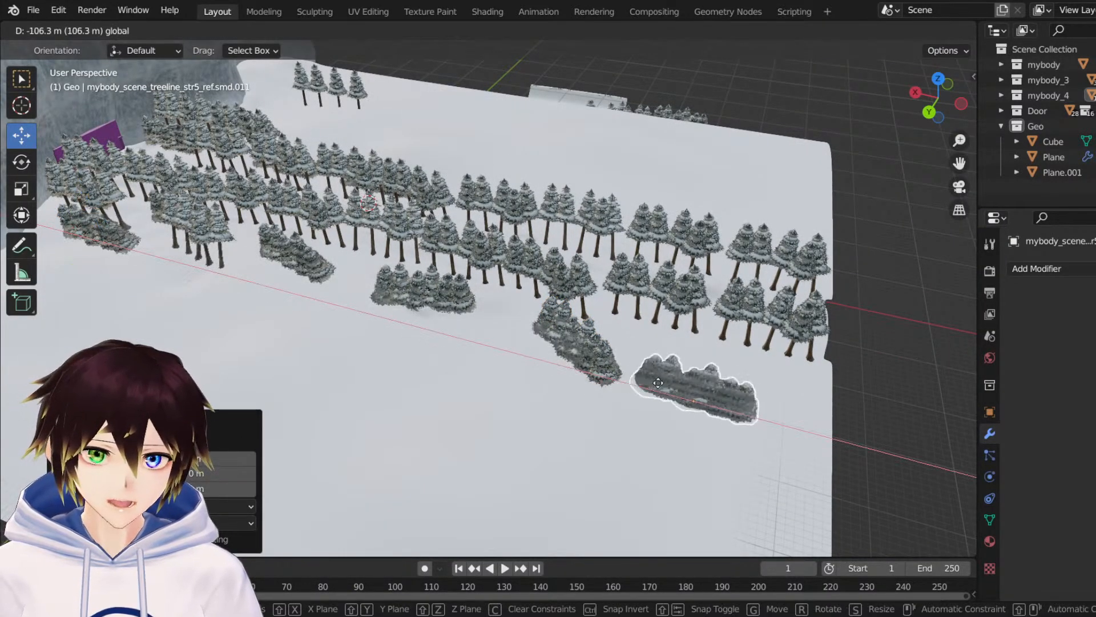
pyautogui.click(702, 386)
# Move the newest low treeline about 6.66 m along Y toward the path.
pyautogui.moveTo(703, 386); pyautogui.dragTo(577, 327, button='middle')
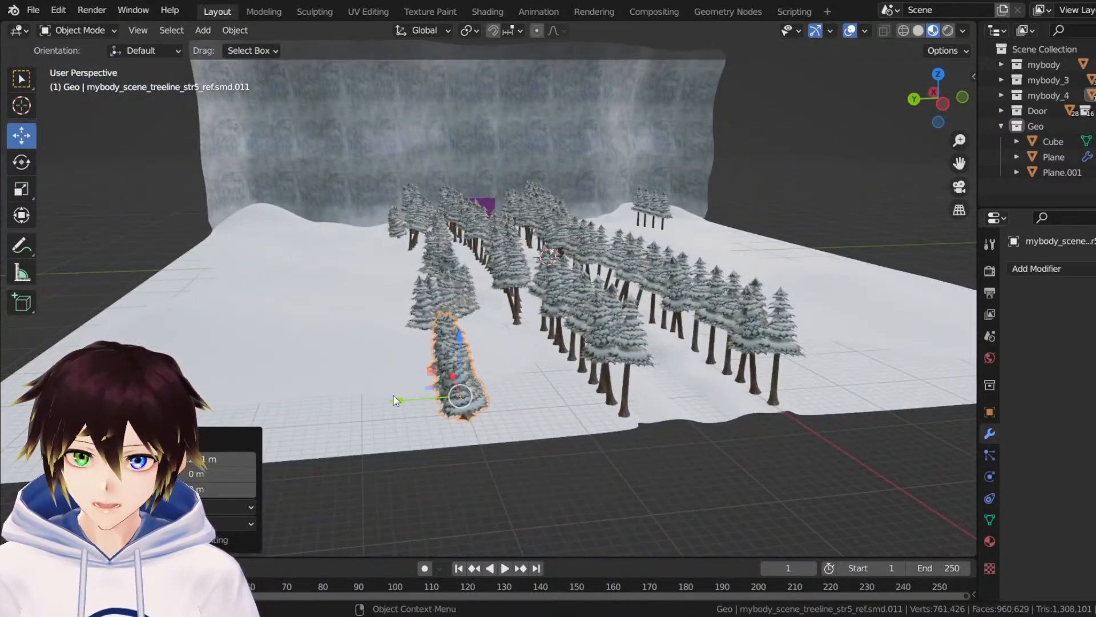
pyautogui.moveTo(393, 398); pyautogui.dragTo(461, 399)
pyautogui.moveTo(474, 329); pyautogui.dragTo(497, 346, button='middle')
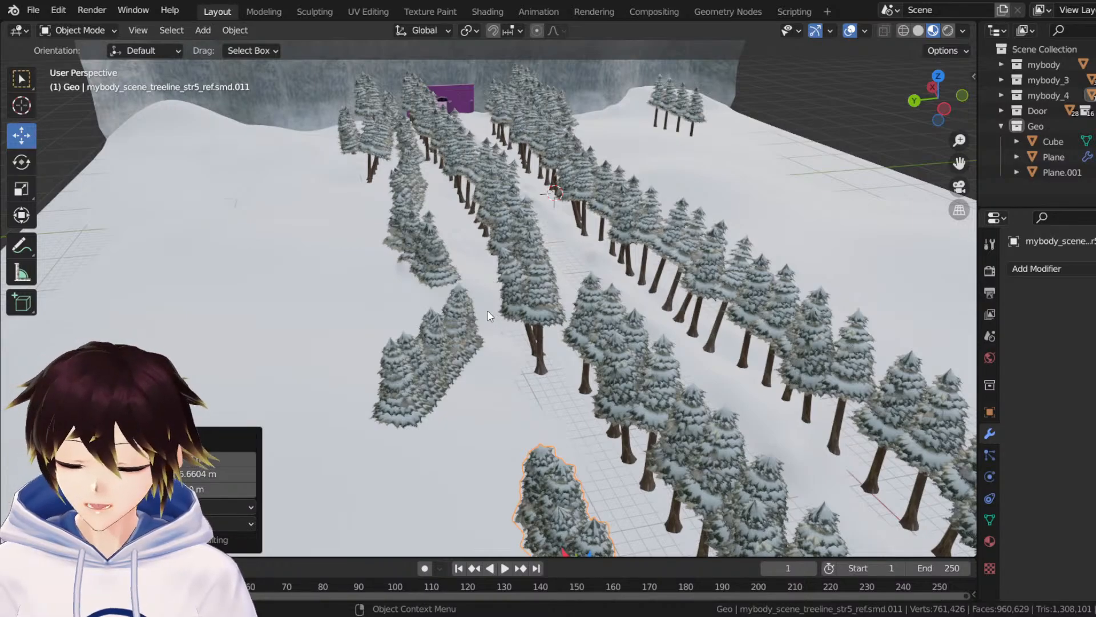
pyautogui.scroll(-3, 488, 311)
pyautogui.moveTo(443, 227); pyautogui.dragTo(514, 252, button='middle')
pyautogui.moveTo(959, 166); pyautogui.dragTo(1091, 254)
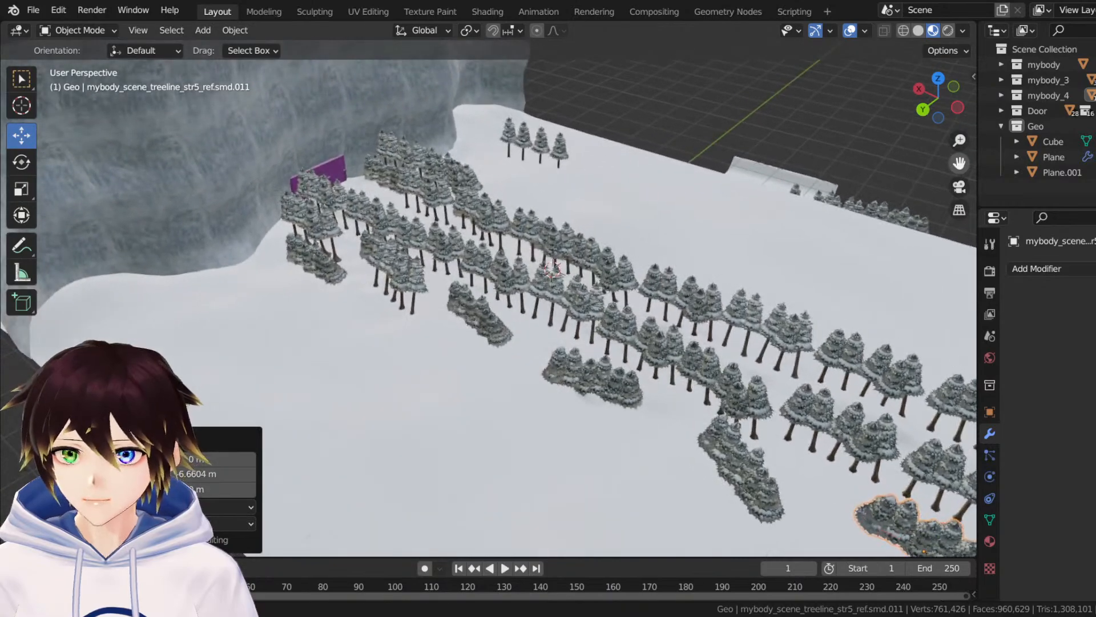
# Duplicate the low treeline on the opposite side of the path and move the copy about 23.9 m along X, away from the cliff.
pyautogui.moveTo(473, 239)
pyautogui.mouseDown(button='middle')
pyautogui.moveTo(437, 234)
pyautogui.moveTo(474, 255)
pyautogui.mouseUp(button='middle')
pyautogui.scroll(2, 437, 234)
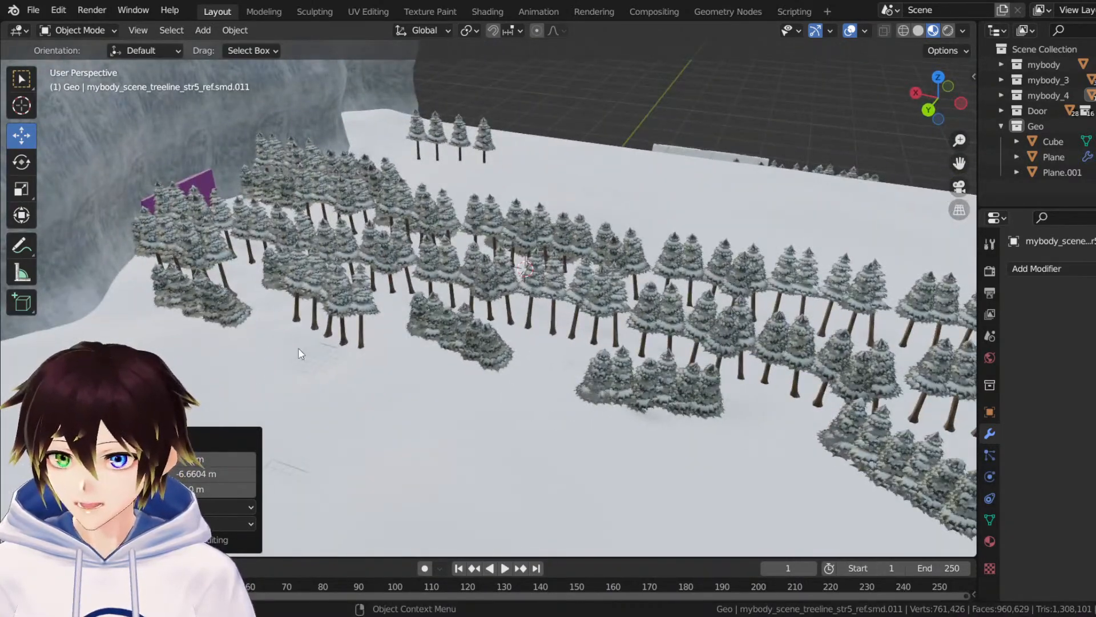
pyautogui.click(220, 317)
pyautogui.moveTo(507, 234); pyautogui.dragTo(302, 229, button='middle')
pyautogui.click(673, 425)
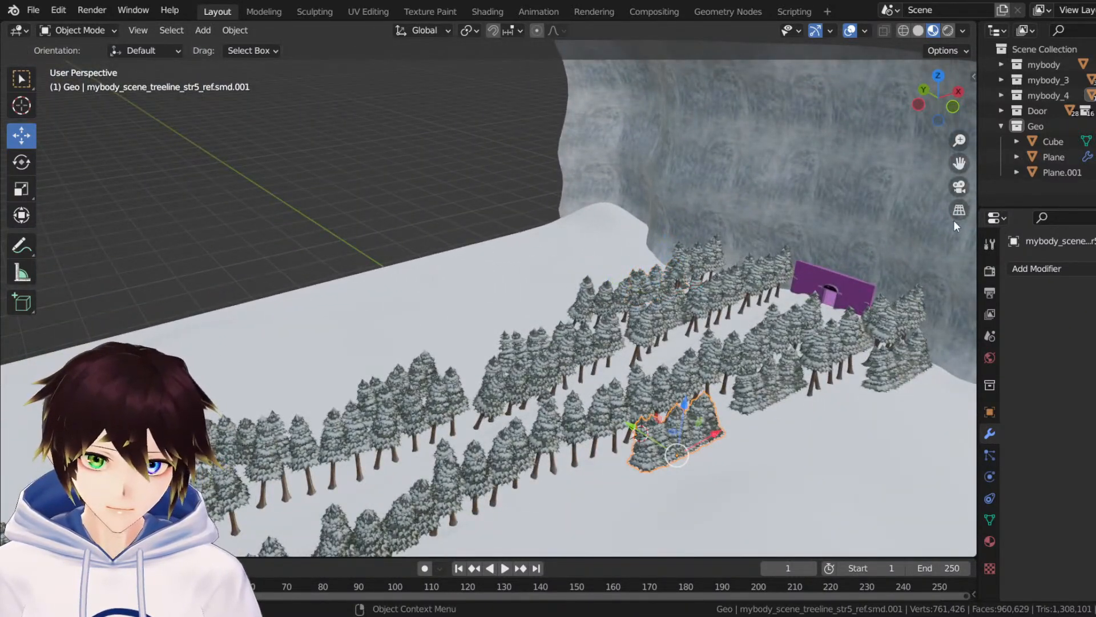
pyautogui.keyDown('shift'); pyautogui.moveTo(765, 349); pyautogui.dragTo(694, 236, button='middle'); pyautogui.keyUp('shift')
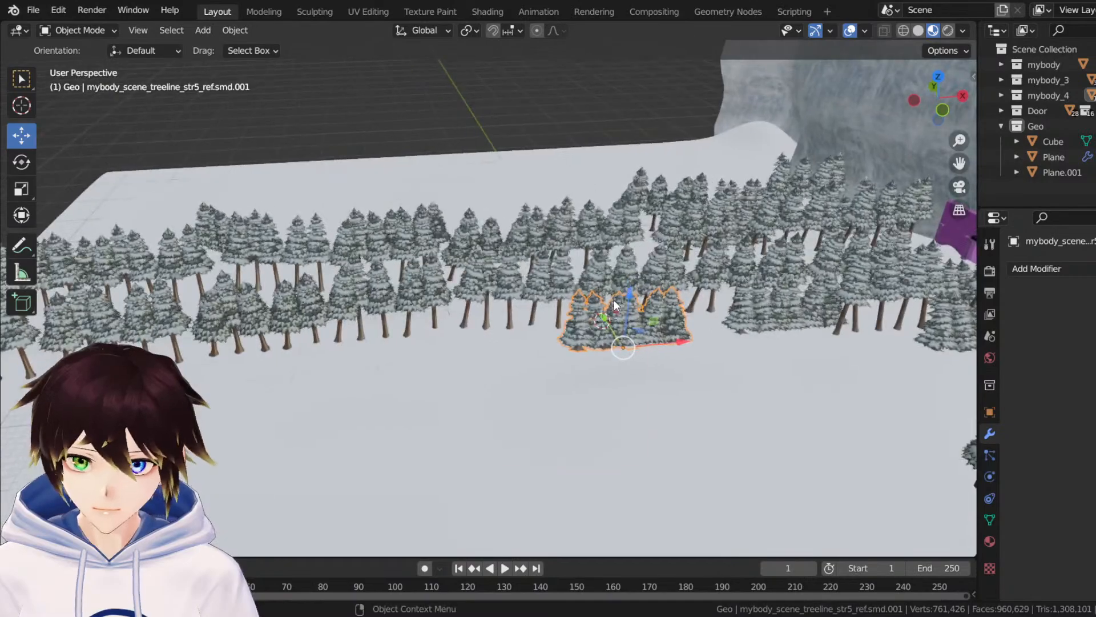
pyautogui.rightClick(615, 300)
pyautogui.click(609, 299)
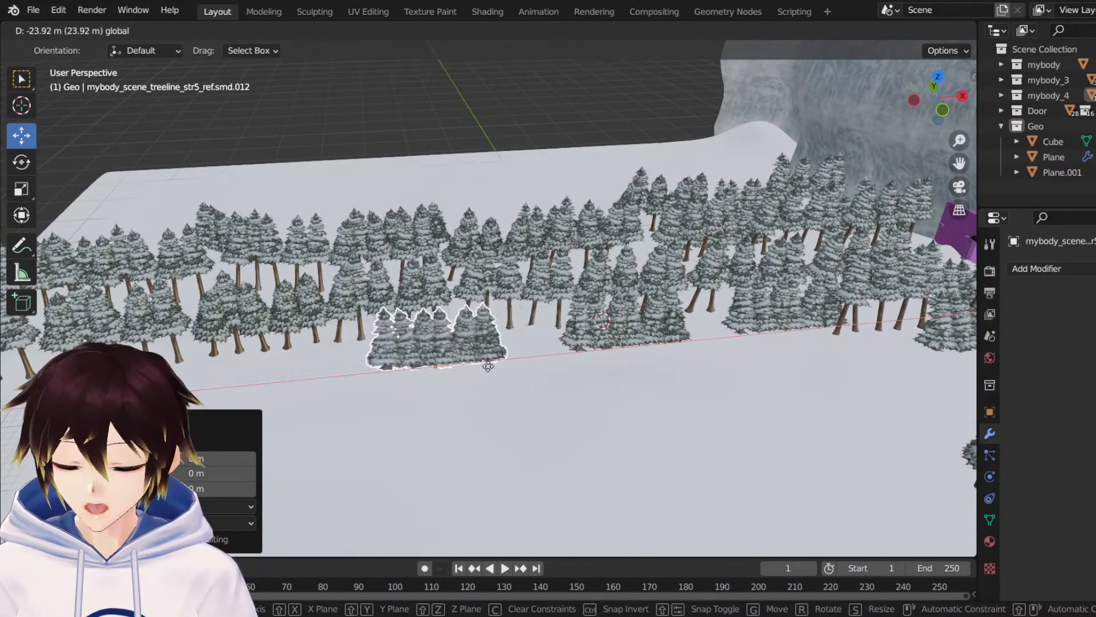
pyautogui.click(488, 366)
# Shift the opposite-side copy about 2.5 m outward along Y and turn it slightly around Z.
pyautogui.moveTo(488, 366); pyautogui.dragTo(651, 365, button='middle')
pyautogui.click(21, 162)
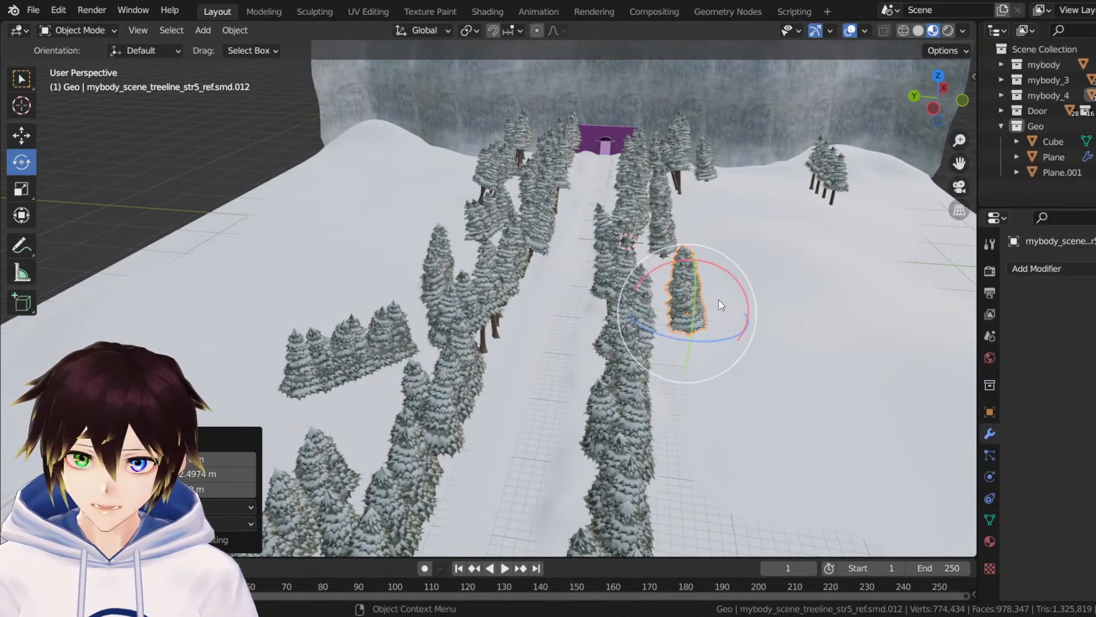
pyautogui.moveTo(717, 265); pyautogui.dragTo(741, 345)
pyautogui.moveTo(742, 345)
pyautogui.mouseDown(button='middle')
pyautogui.moveTo(715, 319)
pyautogui.moveTo(659, 306)
pyautogui.moveTo(732, 336)
pyautogui.mouseUp(button='middle')
pyautogui.scroll(4, 666, 312)
pyautogui.scroll(-4, 731, 337)
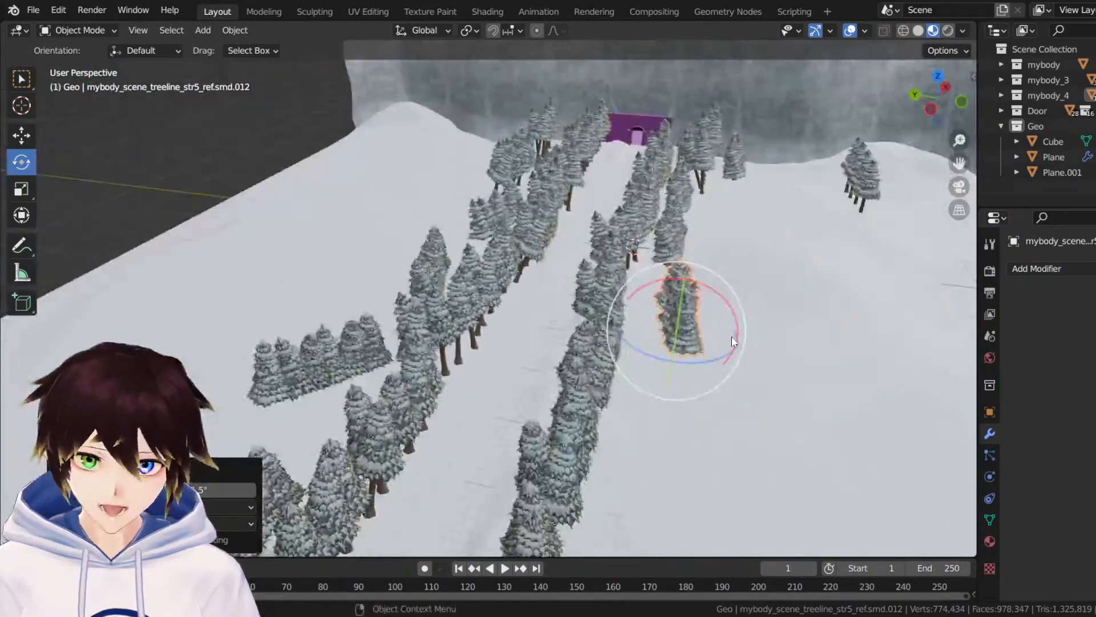
pyautogui.moveTo(960, 163); pyautogui.dragTo(840, 140)
pyautogui.moveTo(597, 247); pyautogui.dragTo(629, 249, button='middle')
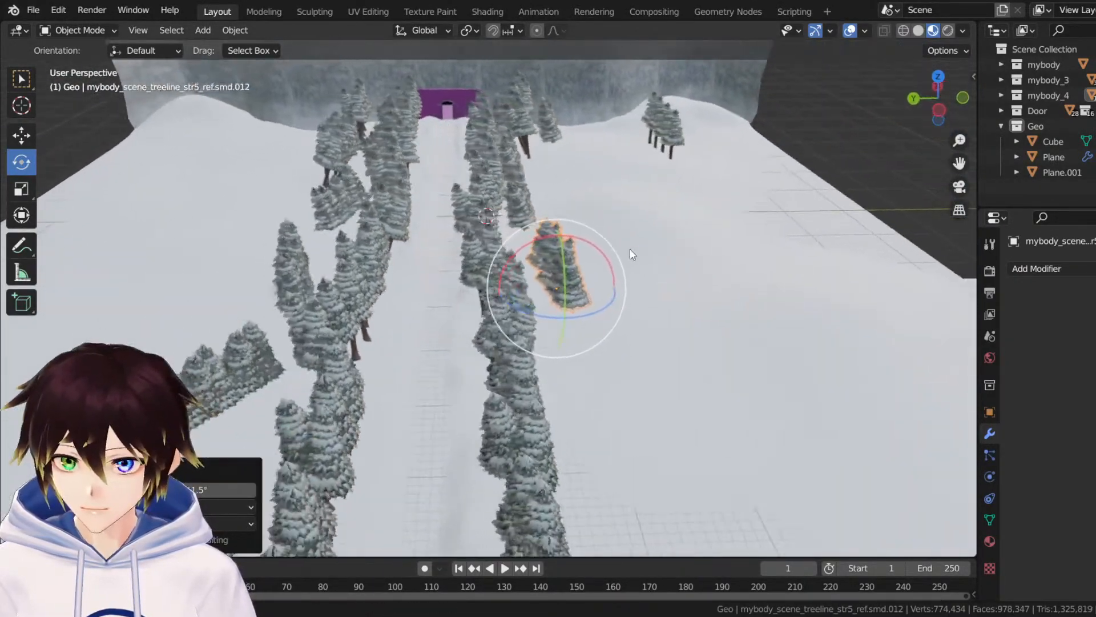
# Duplicate the low treeline at the path's far end and move the copy about 31.57 m along Y across the path.
pyautogui.moveTo(319, 294); pyautogui.dragTo(370, 315, button='middle')
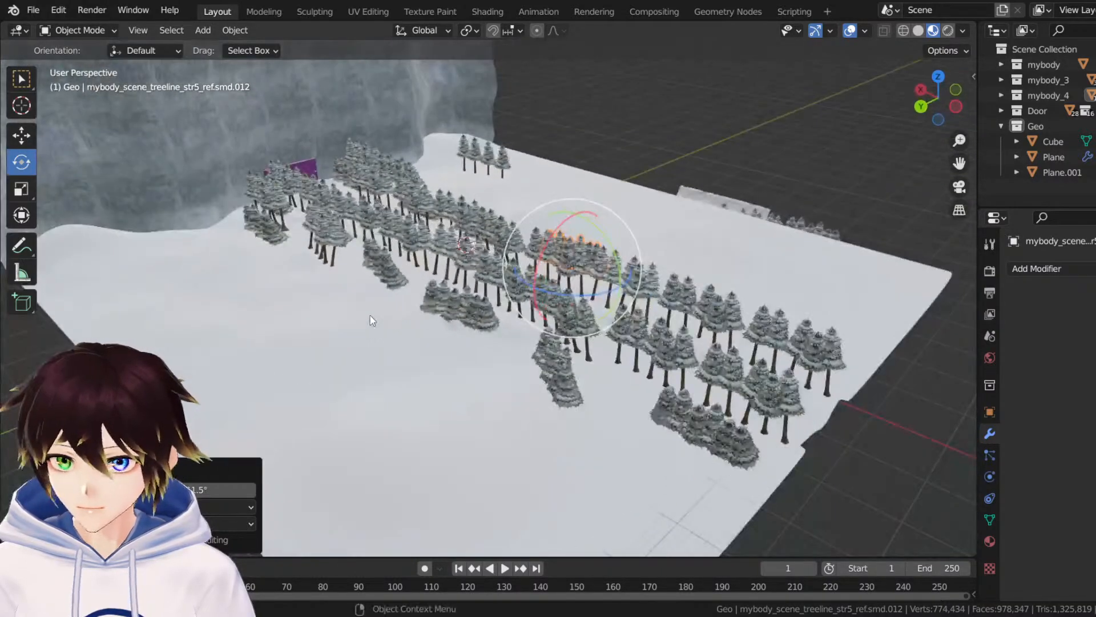
pyautogui.click(693, 437)
pyautogui.rightClick(693, 438)
pyautogui.click(667, 440)
pyautogui.rightClick(664, 438)
pyautogui.moveTo(617, 404); pyautogui.dragTo(543, 394, button='middle')
pyautogui.click(26, 136)
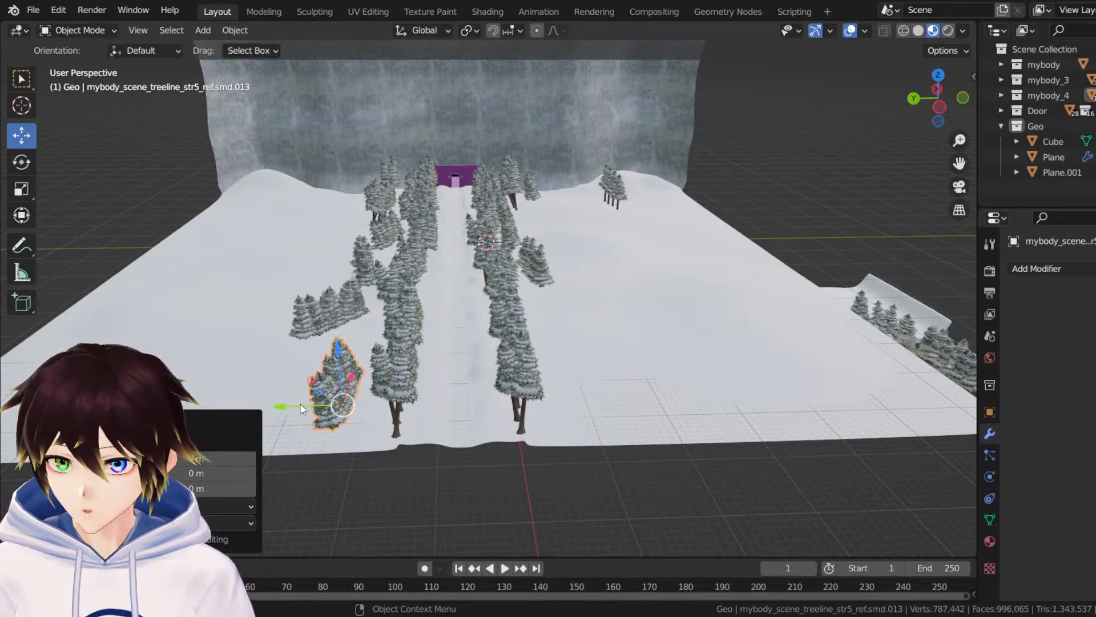
pyautogui.moveTo(303, 409); pyautogui.dragTo(540, 402)
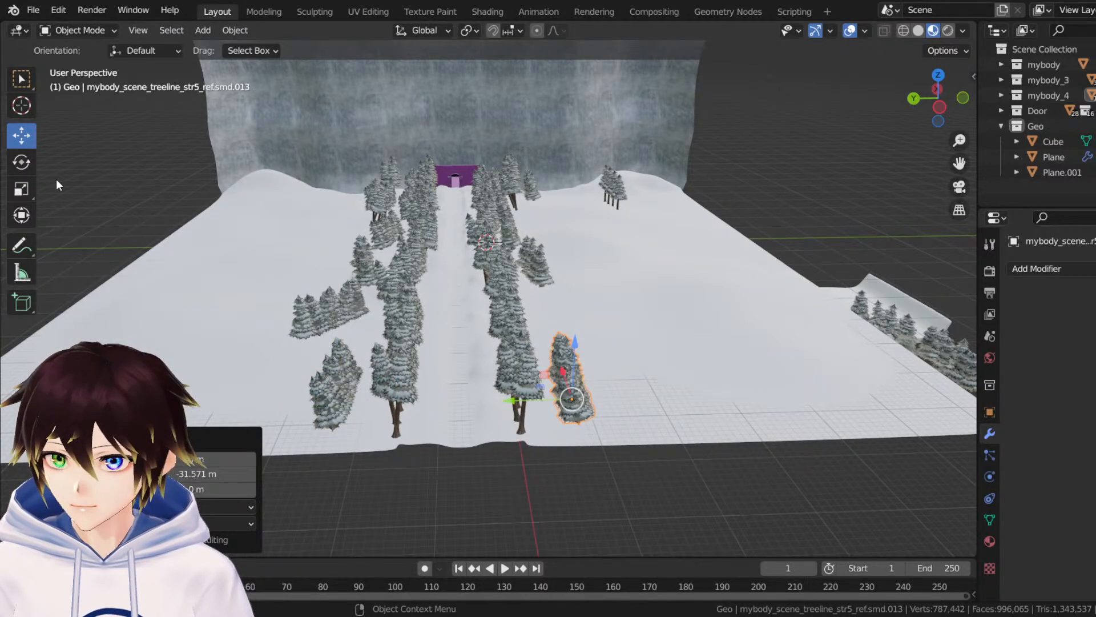
# Turn the copy across the path around Z and tilt it with a free rotation to settle it into the snow.
pyautogui.click(21, 165)
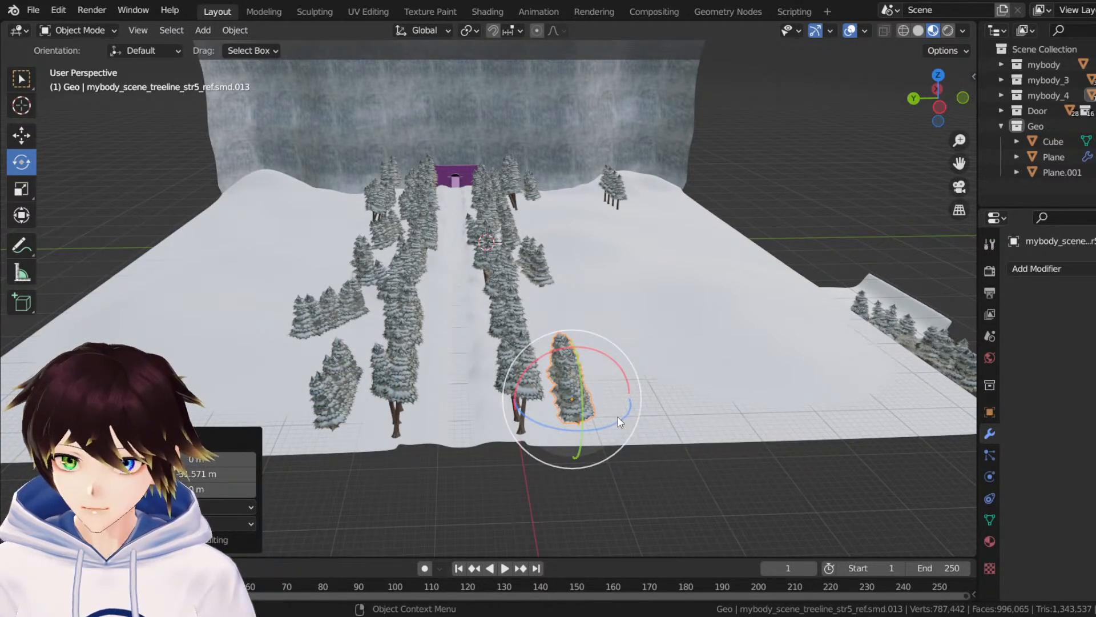
pyautogui.moveTo(618, 422); pyautogui.dragTo(642, 416)
pyautogui.moveTo(642, 416); pyautogui.dragTo(627, 322, button='middle')
pyautogui.scroll(3, 614, 378)
pyautogui.scroll(-3, 613, 378)
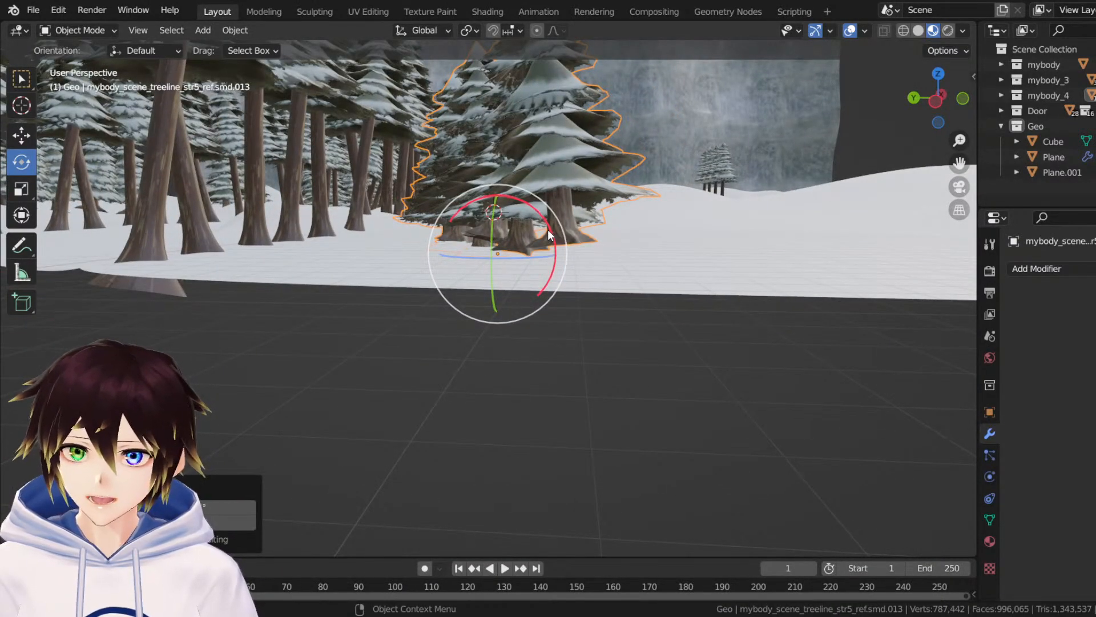
pyautogui.moveTo(548, 234)
pyautogui.mouseDown()
pyautogui.moveTo(520, 234)
pyautogui.moveTo(539, 233)
pyautogui.mouseUp()
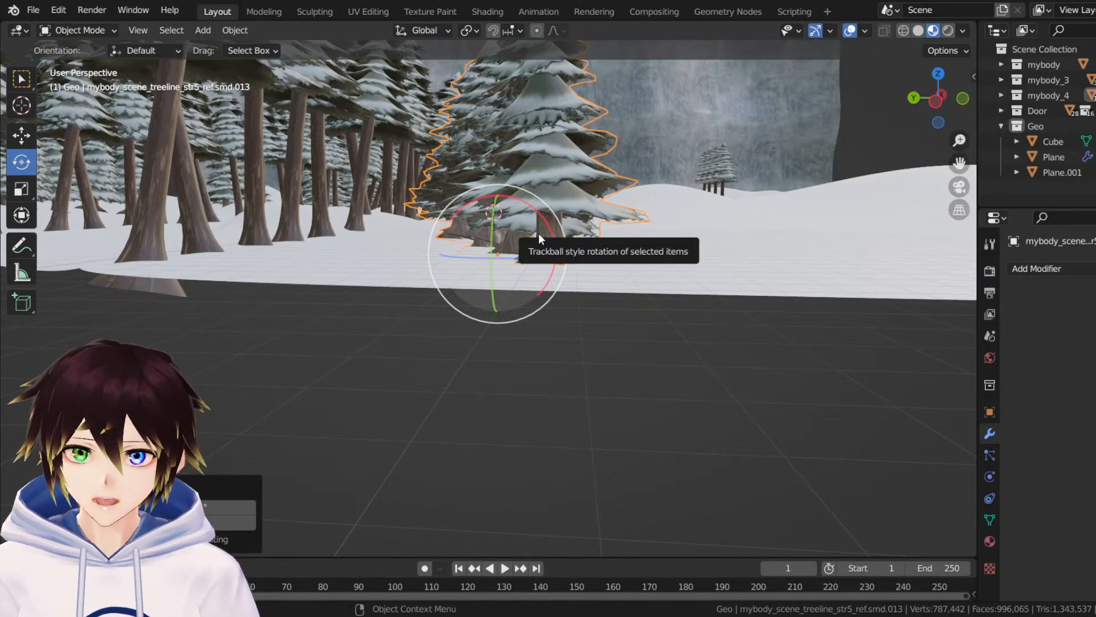
# Save the scene as Snowdin forest.blend.
pyautogui.moveTo(537, 432); pyautogui.dragTo(489, 215, button='middle')
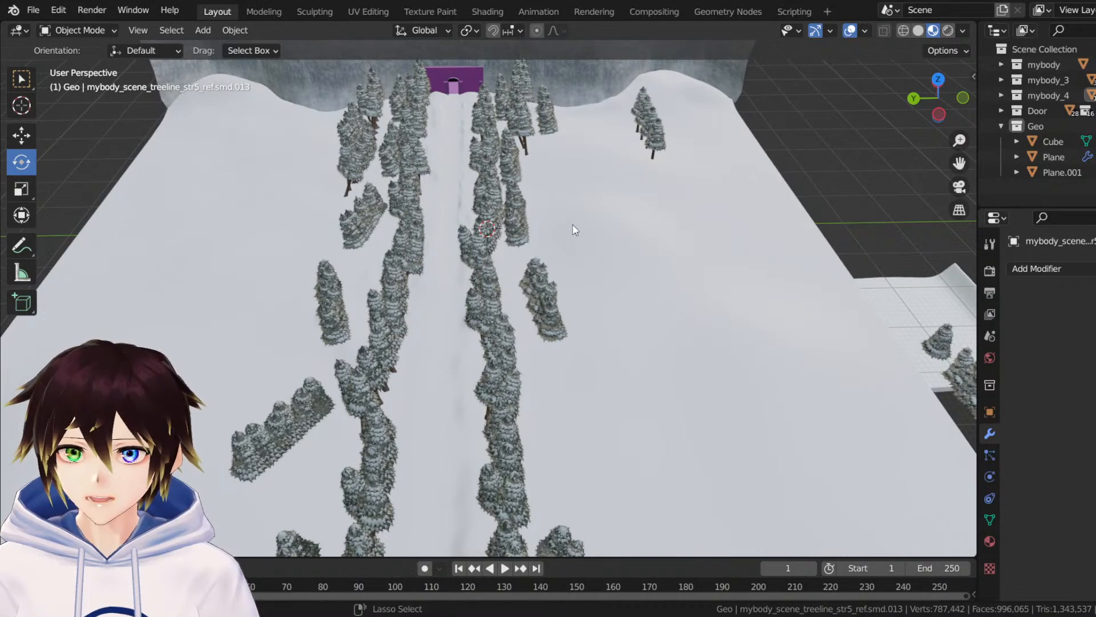
pyautogui.hotkey('ctrl', 's')
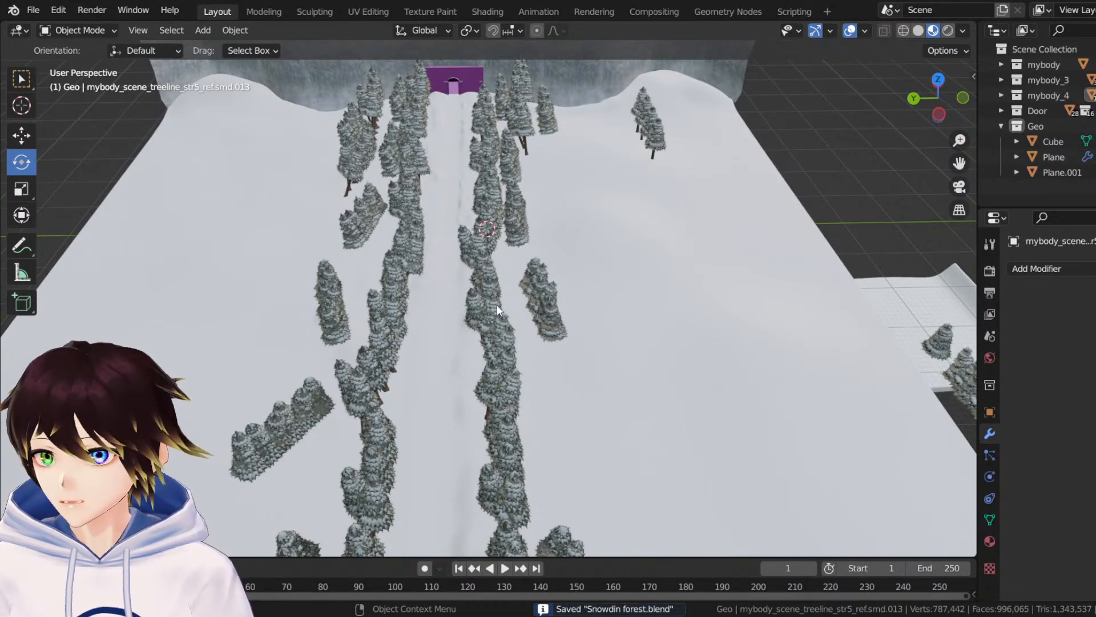
# Duplicate the low treeline on the outer edge near the door wall and move the copy about 38.37 m along Y across the path.
pyautogui.moveTo(497, 305); pyautogui.dragTo(530, 273, button='middle')
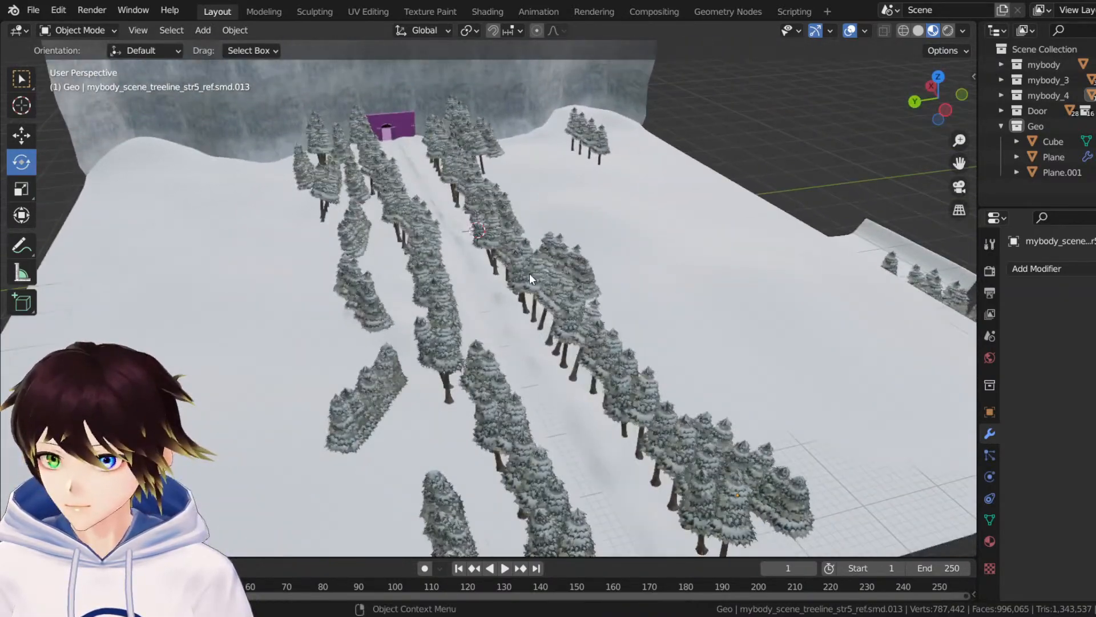
pyautogui.click(296, 166)
pyautogui.rightClick(297, 166)
pyautogui.click(296, 166)
pyautogui.rightClick(296, 167)
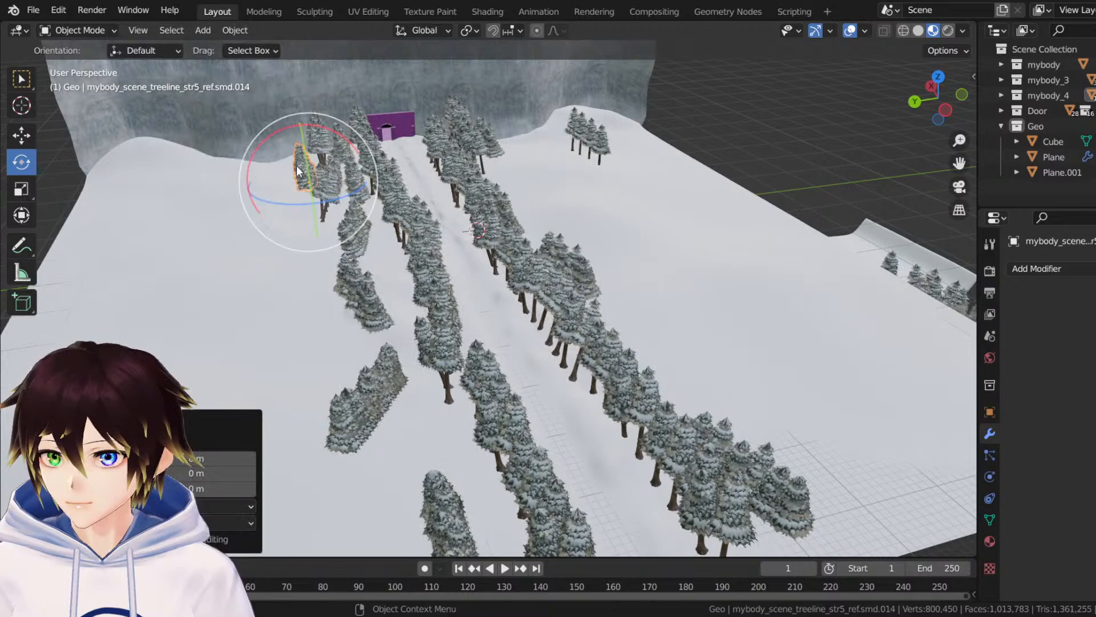
pyautogui.click(21, 138)
pyautogui.moveTo(261, 185); pyautogui.dragTo(431, 176)
# Slide the new copy along X away from the door wall, towards the open end of the path, and tilt it slightly around X.
pyautogui.moveTo(431, 176); pyautogui.dragTo(645, 214, button='middle')
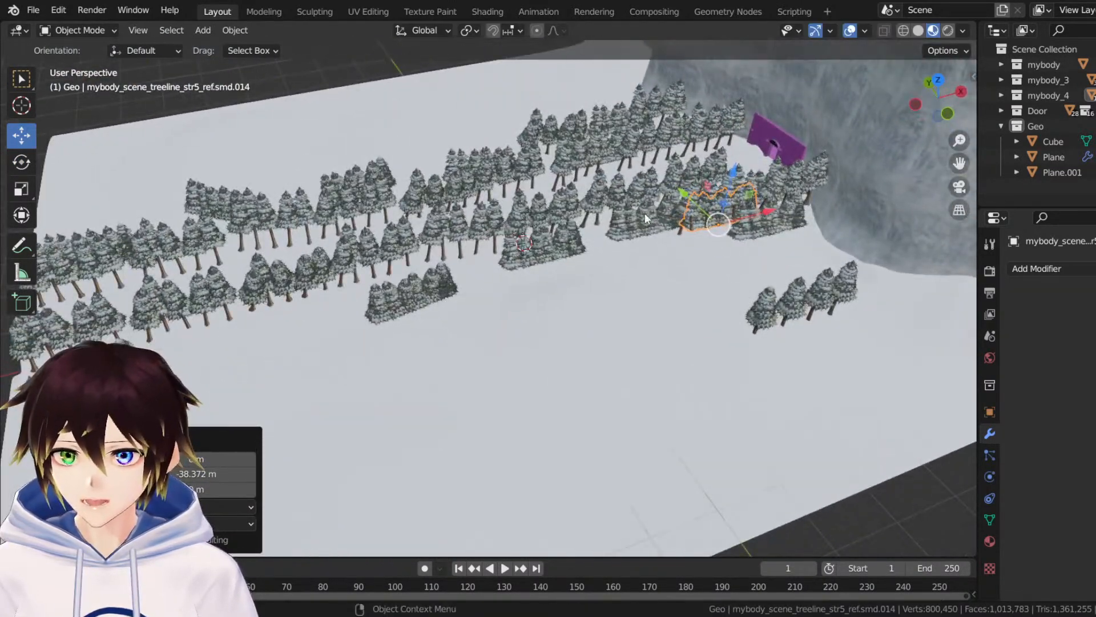
pyautogui.moveTo(767, 217); pyautogui.dragTo(309, 339)
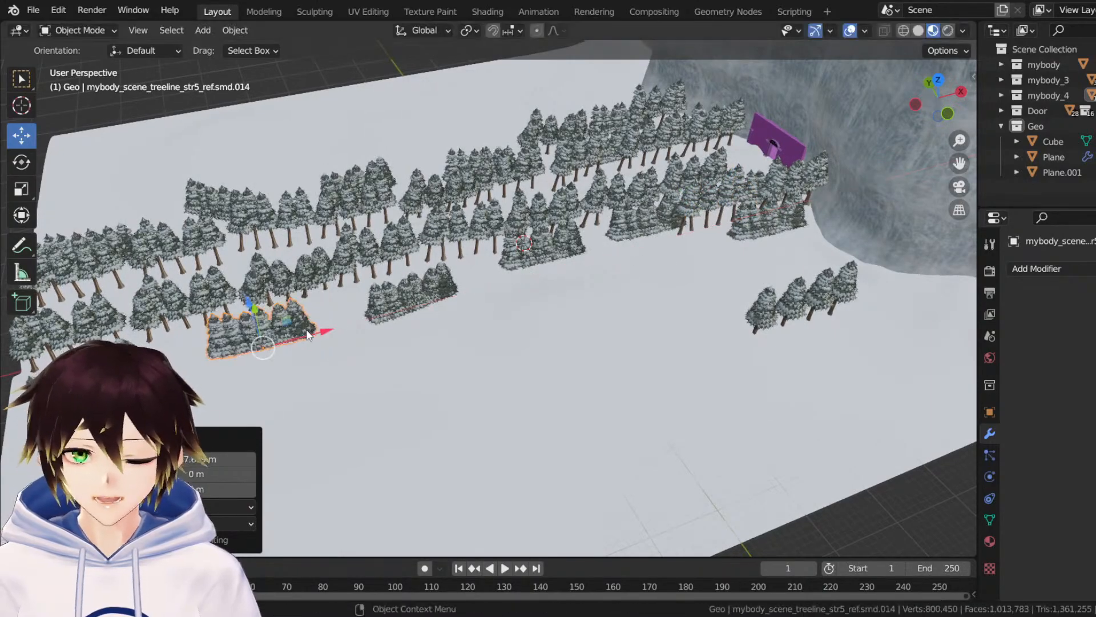
pyautogui.moveTo(309, 340); pyautogui.dragTo(423, 286, button='middle')
pyautogui.scroll(8, 428, 284)
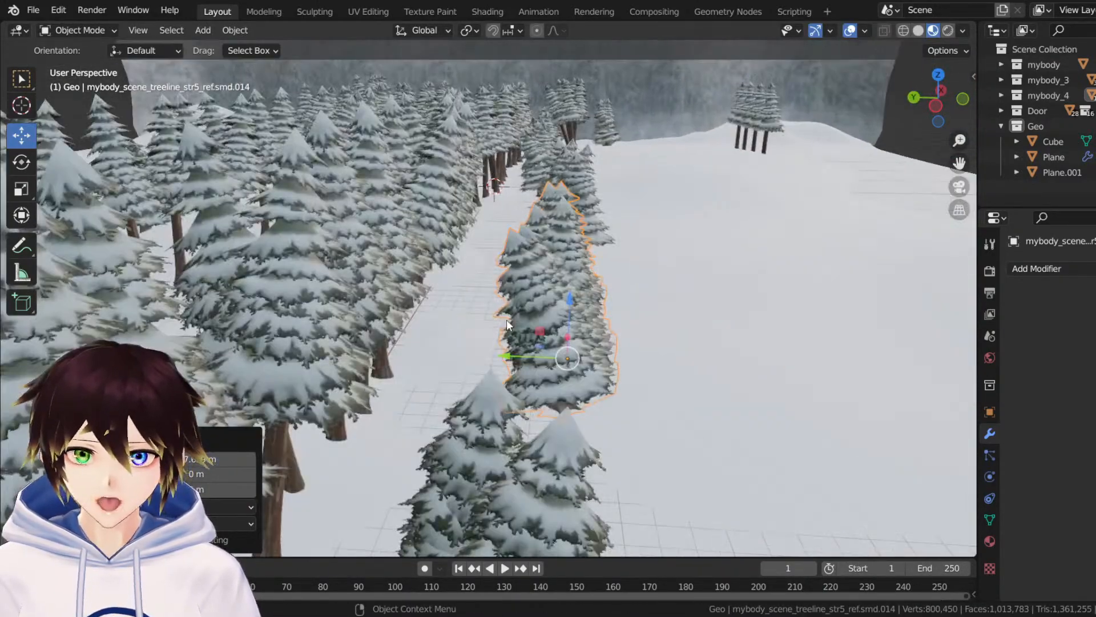
pyautogui.scroll(-8, 508, 306)
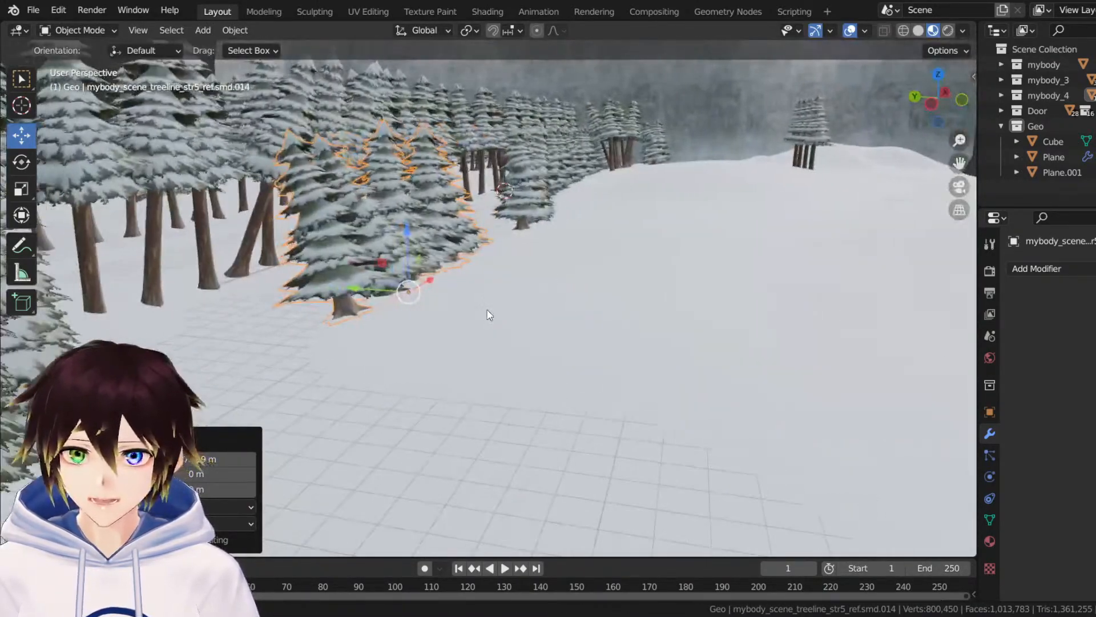
pyautogui.click(21, 162)
pyautogui.moveTo(440, 254)
pyautogui.mouseDown()
pyautogui.moveTo(422, 268)
pyautogui.moveTo(443, 250)
pyautogui.mouseUp()
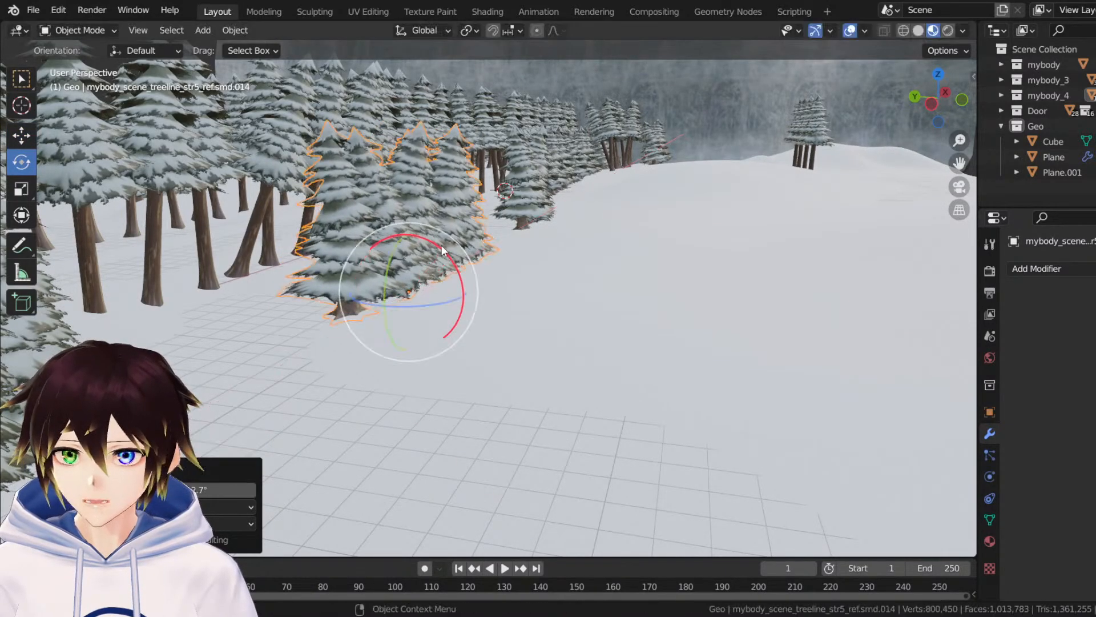
pyautogui.moveTo(441, 245); pyautogui.dragTo(483, 287, button='middle')
pyautogui.scroll(-5, 474, 239)
pyautogui.scroll(-4, 483, 286)
pyautogui.scroll(3, 416, 293)
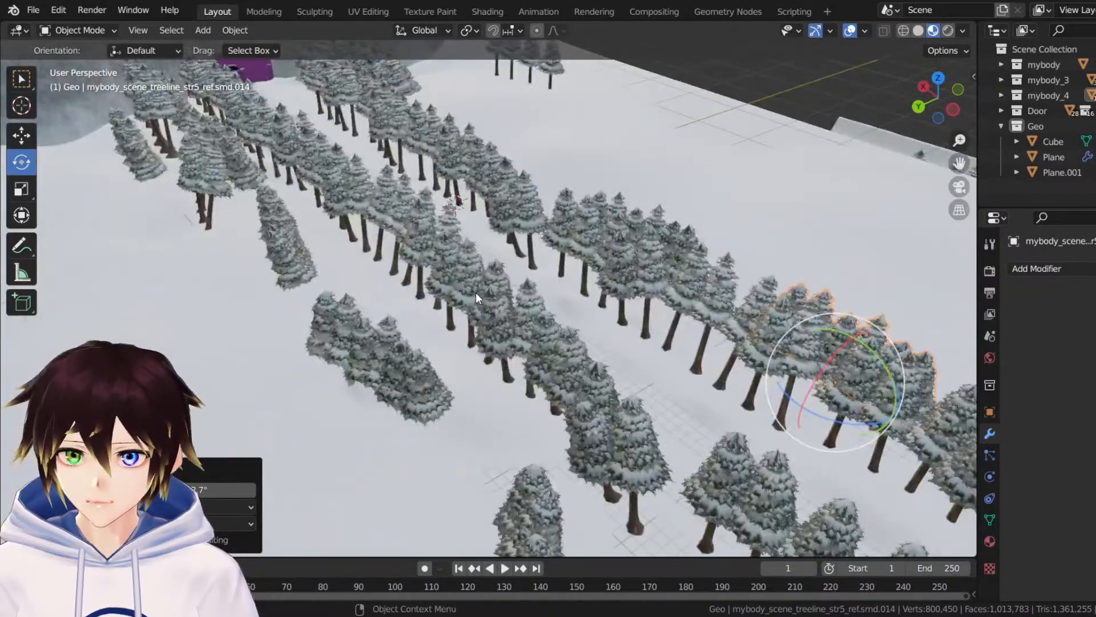
pyautogui.scroll(-4, 394, 227)
pyautogui.moveTo(385, 220); pyautogui.dragTo(244, 252, button='middle')
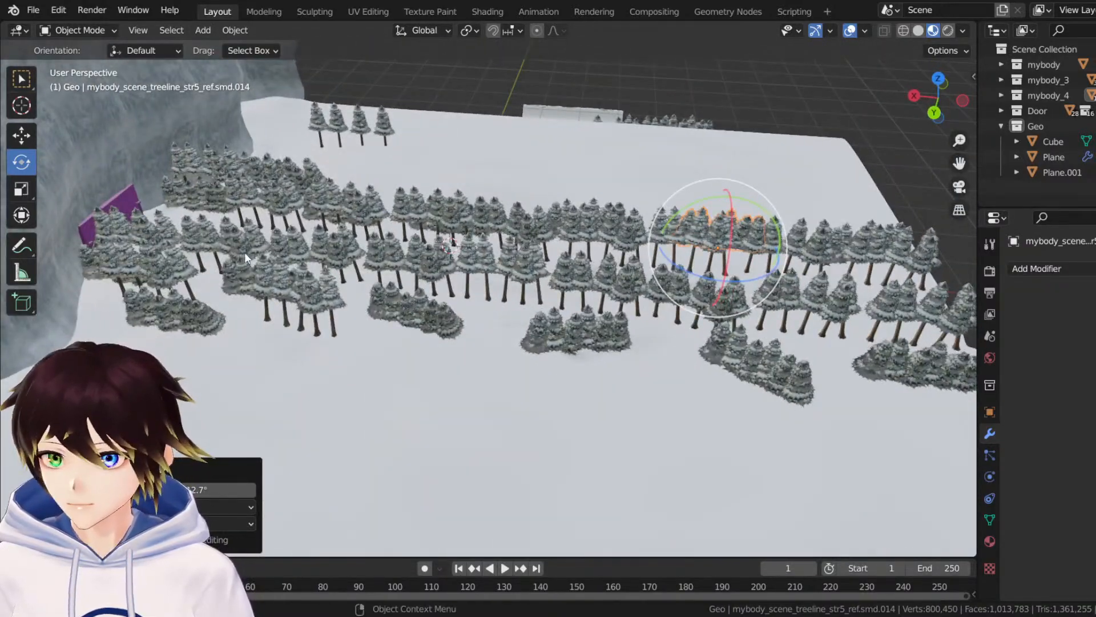
pyautogui.click(168, 224)
pyautogui.click(21, 135)
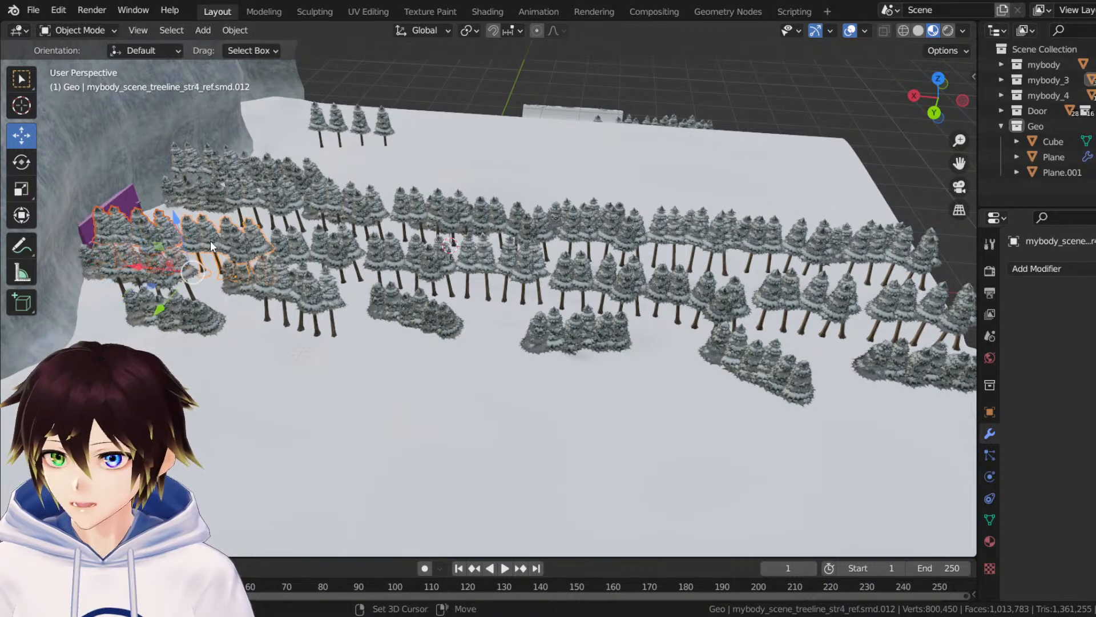
pyautogui.keyDown('shift'); pyautogui.click(313, 237); pyautogui.keyUp('shift')
pyautogui.keyDown('shift'); pyautogui.click(410, 246); pyautogui.keyUp('shift')
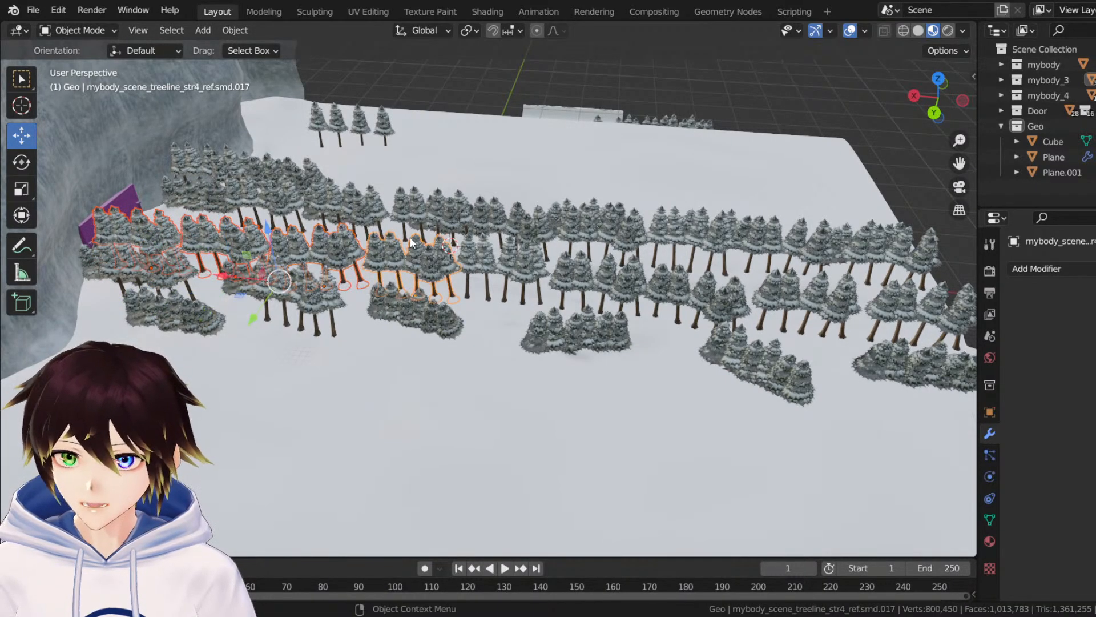
pyautogui.moveTo(411, 243); pyautogui.dragTo(245, 259, button='middle')
pyautogui.moveTo(173, 213); pyautogui.dragTo(212, 287, button='middle')
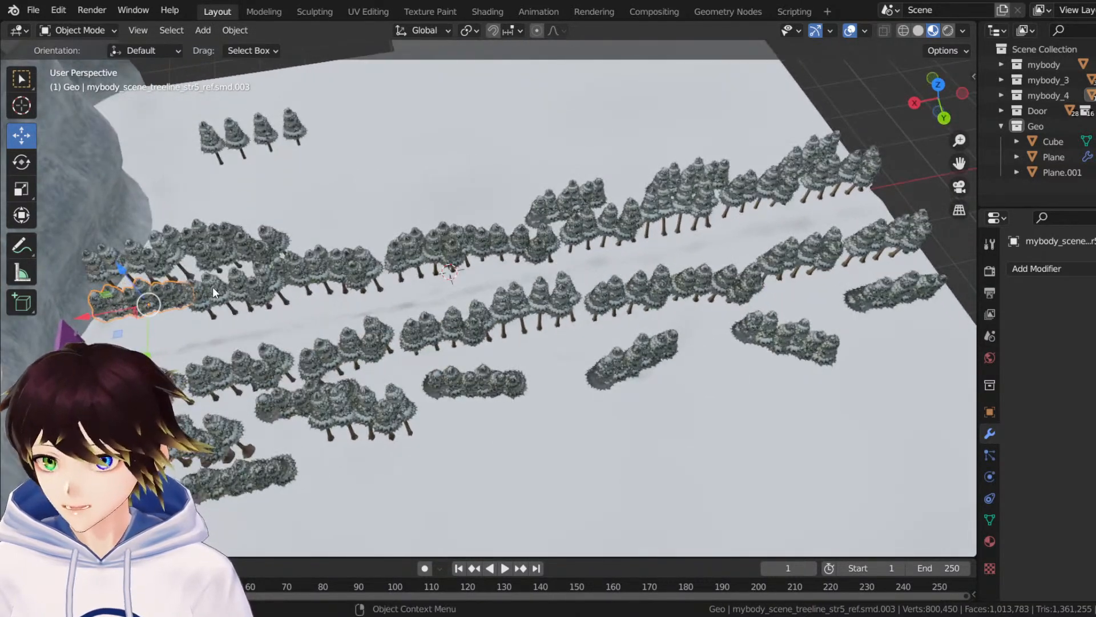
# Select the eight tall treelines that line the path on its negative-Y side.
pyautogui.click(212, 287)
pyautogui.keyDown('shift'); pyautogui.click(310, 262); pyautogui.keyUp('shift')
pyautogui.keyDown('shift'); pyautogui.click(443, 243); pyautogui.keyUp('shift')
pyautogui.keyDown('shift'); pyautogui.click(509, 241); pyautogui.keyUp('shift')
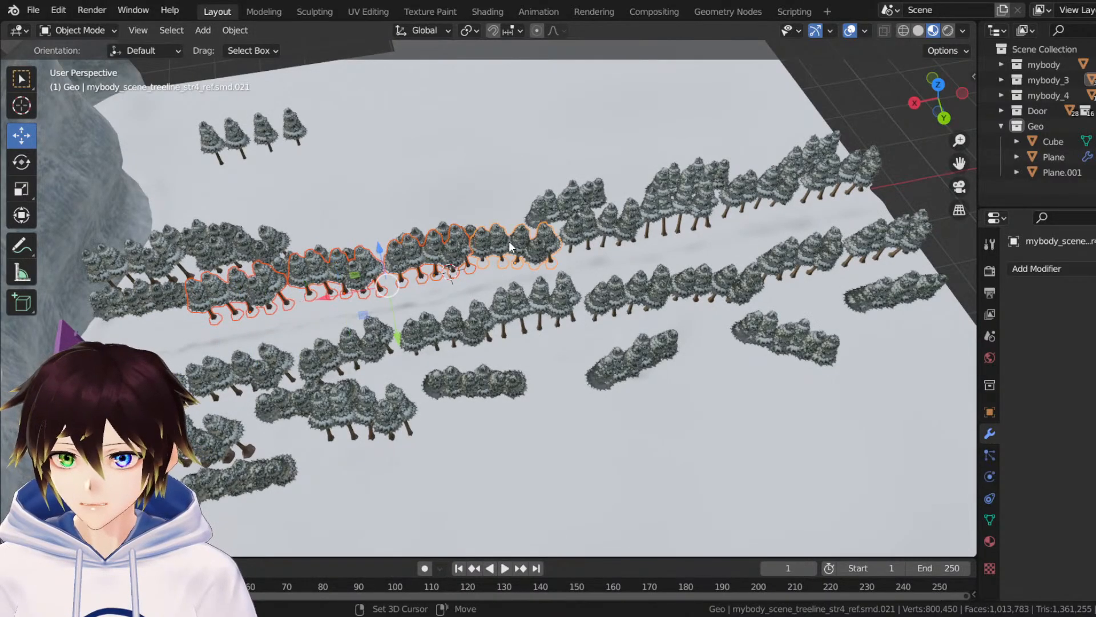
pyautogui.keyDown('shift'); pyautogui.click(582, 226); pyautogui.keyUp('shift')
pyautogui.keyDown('shift'); pyautogui.click(675, 214); pyautogui.keyUp('shift')
pyautogui.keyDown('shift'); pyautogui.click(765, 197); pyautogui.keyUp('shift')
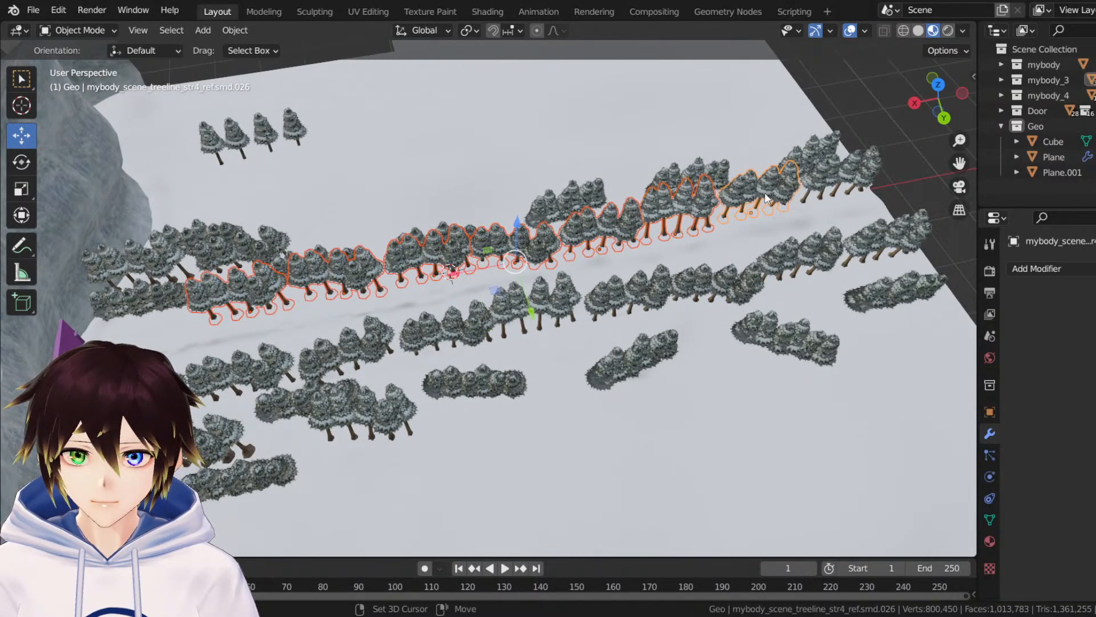
pyautogui.keyDown('shift'); pyautogui.click(841, 172); pyautogui.keyUp('shift')
# Turn on the Statistics overlay in the viewport.
pyautogui.moveTo(842, 173); pyautogui.dragTo(658, 32, button='middle')
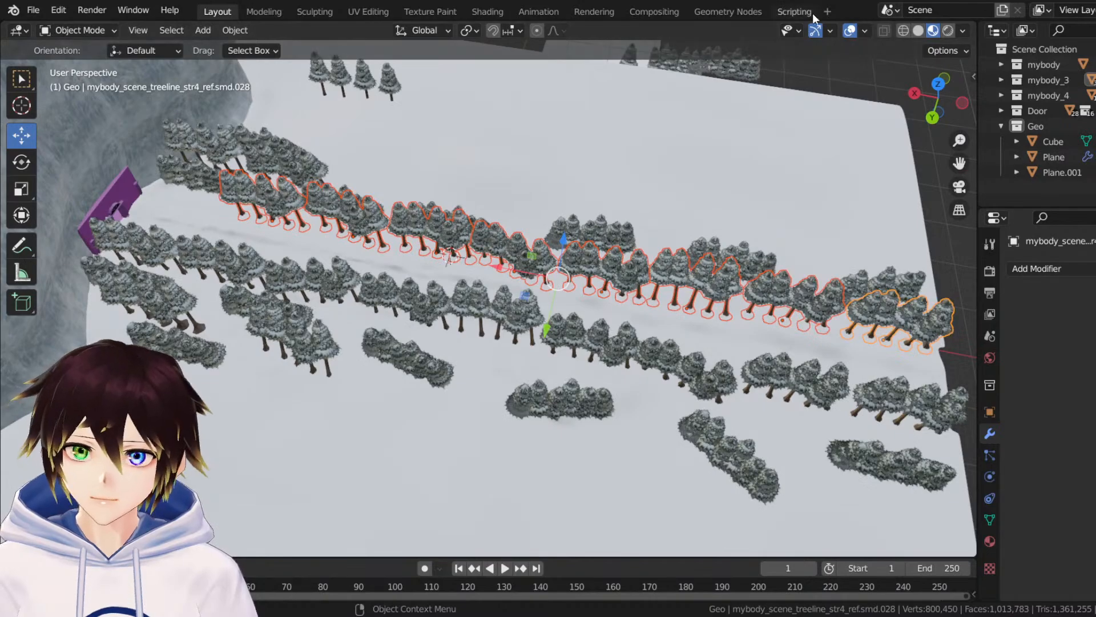
pyautogui.click(865, 31)
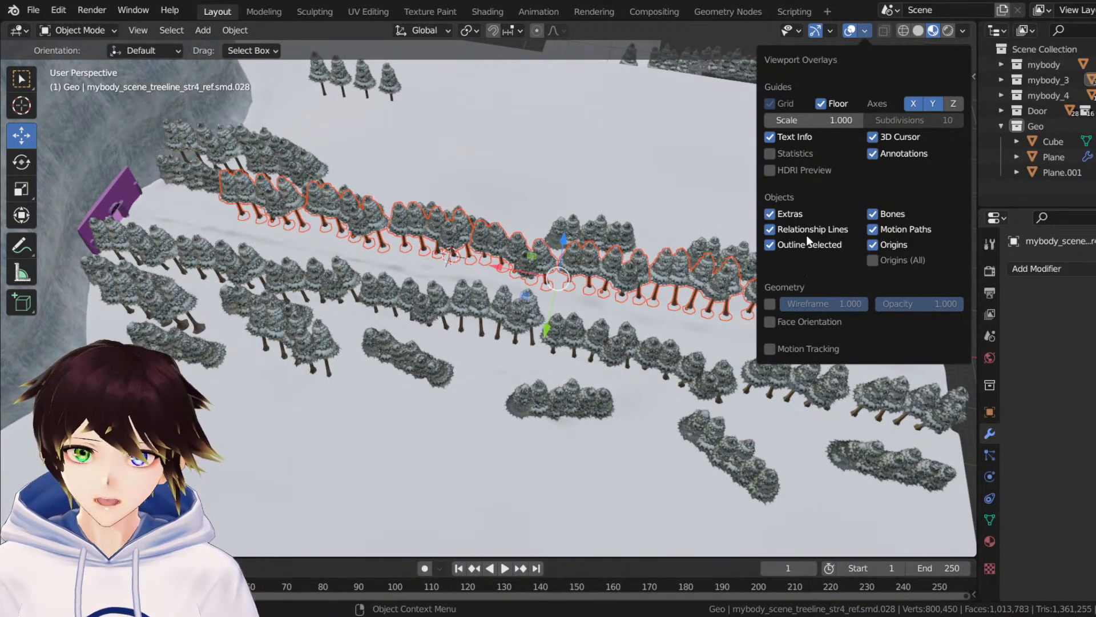
pyautogui.click(771, 153)
# Duplicate the eight selected treelines and move the copies about 37.73 m along Y to the outer edge across the path.
pyautogui.moveTo(448, 218); pyautogui.dragTo(390, 230, button='middle')
pyautogui.scroll(3, 364, 224)
pyautogui.scroll(-2, 370, 211)
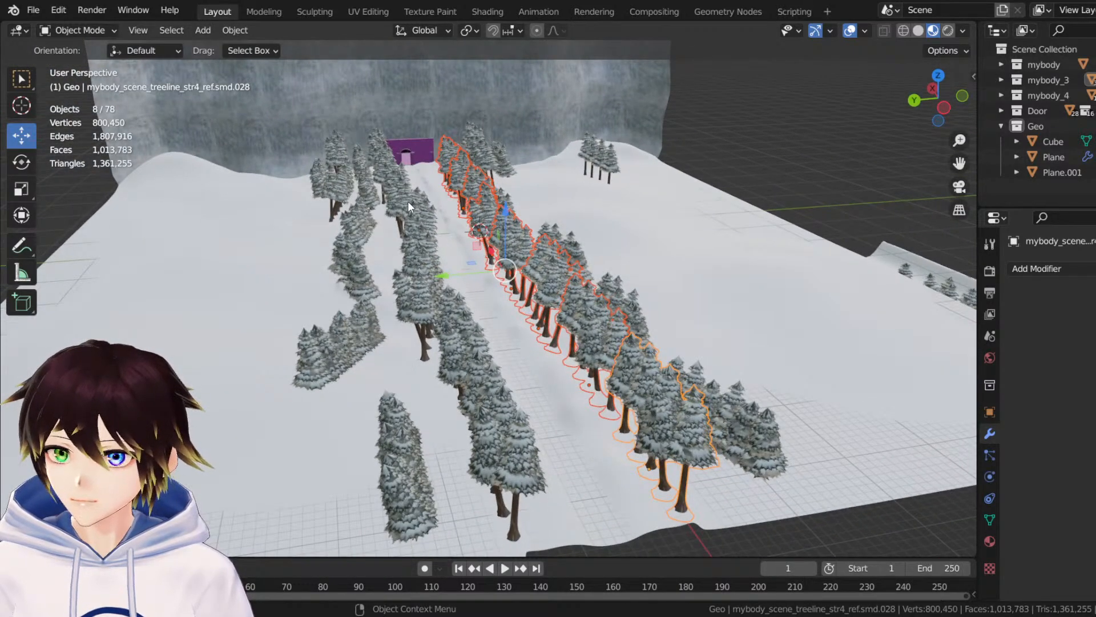
pyautogui.rightClick(484, 210)
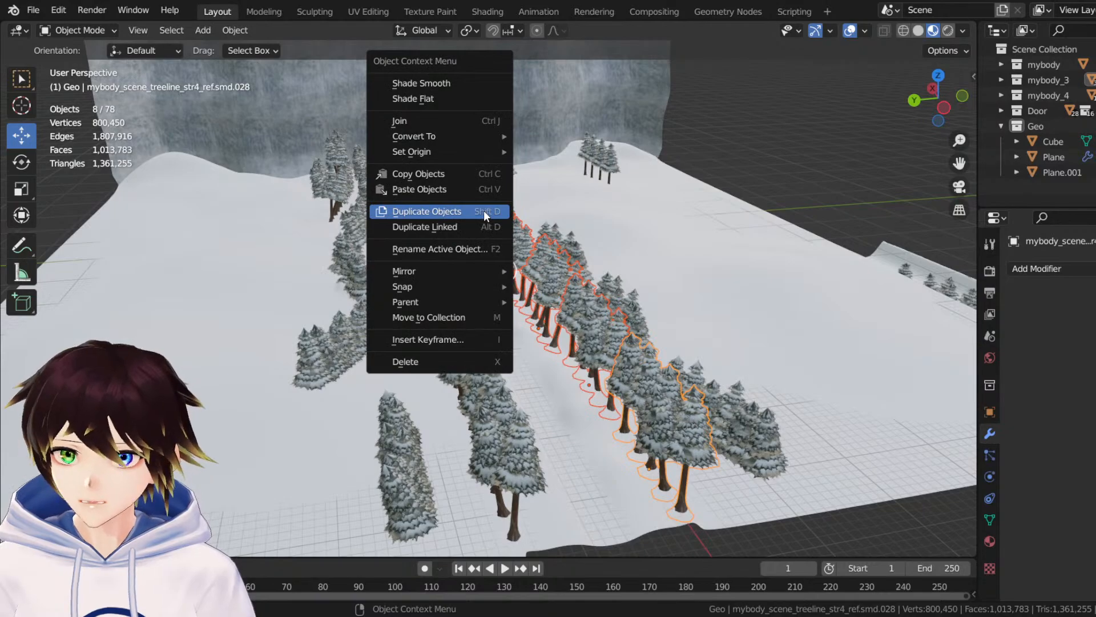
pyautogui.click(484, 210)
pyautogui.rightClick(469, 281)
pyautogui.press('g')
pyautogui.press('y')
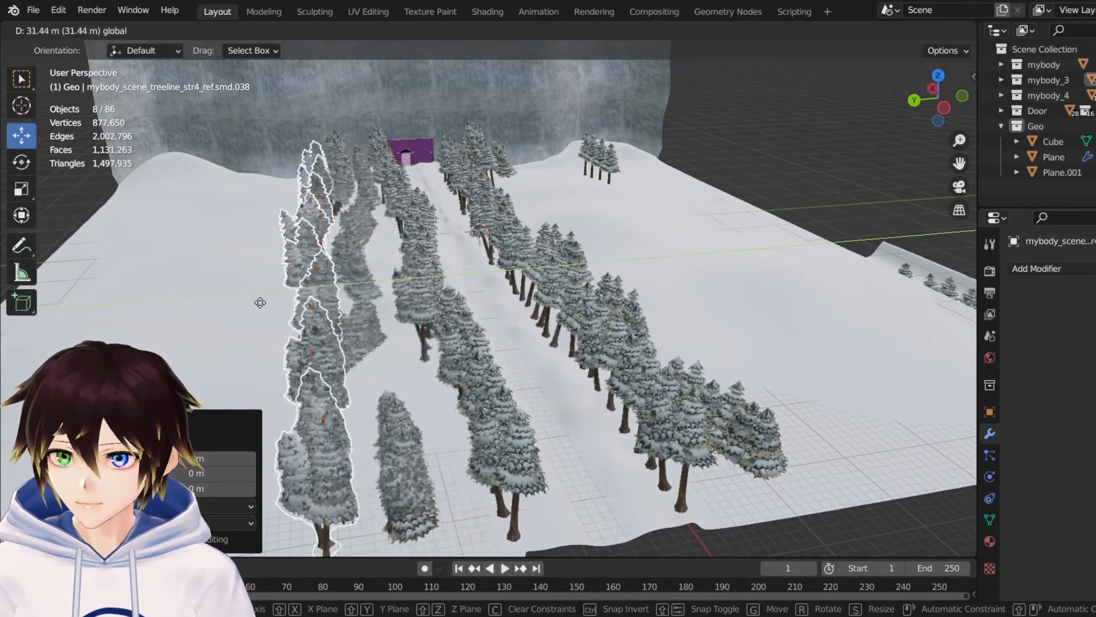
pyautogui.click(229, 304)
pyautogui.moveTo(302, 286); pyautogui.dragTo(266, 296, button='middle')
pyautogui.rightClick(274, 208)
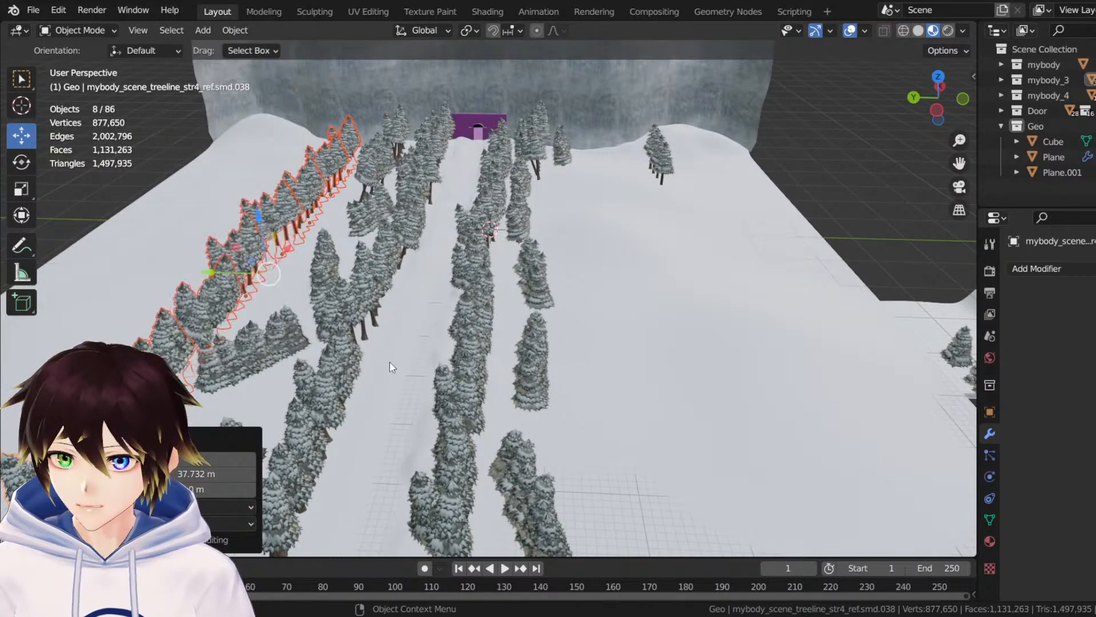
pyautogui.moveTo(390, 361); pyautogui.dragTo(234, 331, button='middle')
pyautogui.click(234, 331)
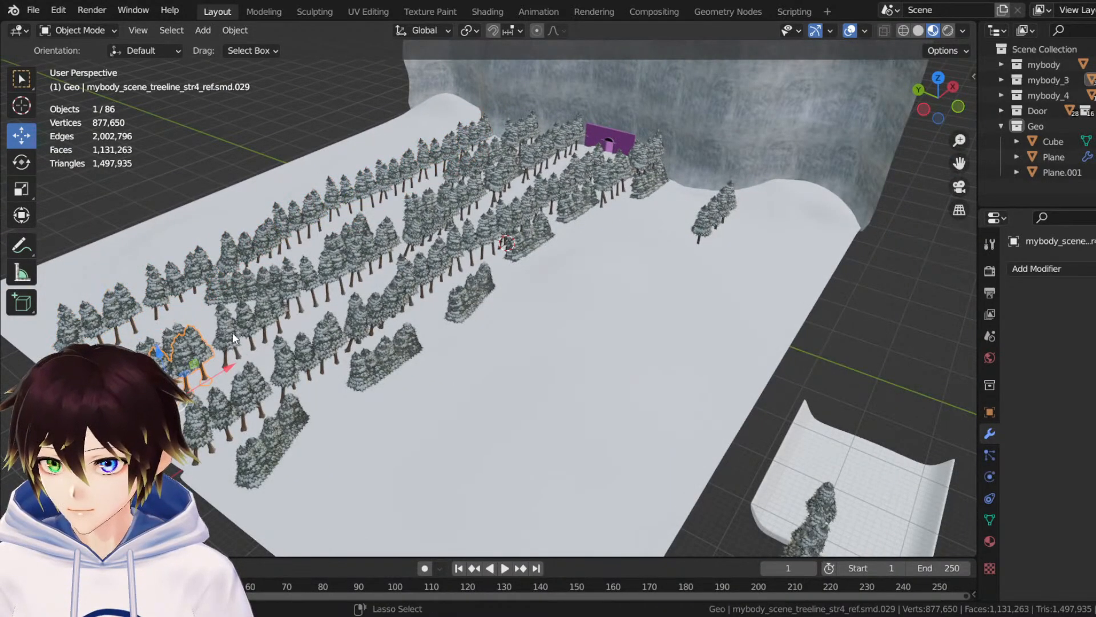
pyautogui.click(320, 278)
pyautogui.moveTo(319, 278); pyautogui.dragTo(348, 270, button='middle')
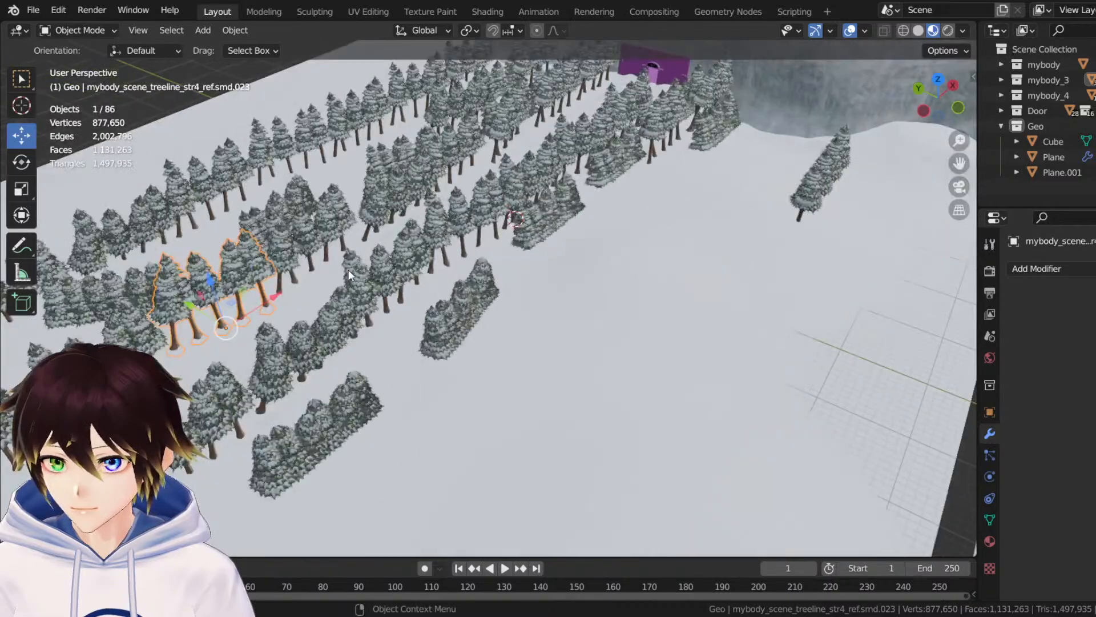
pyautogui.click(388, 193)
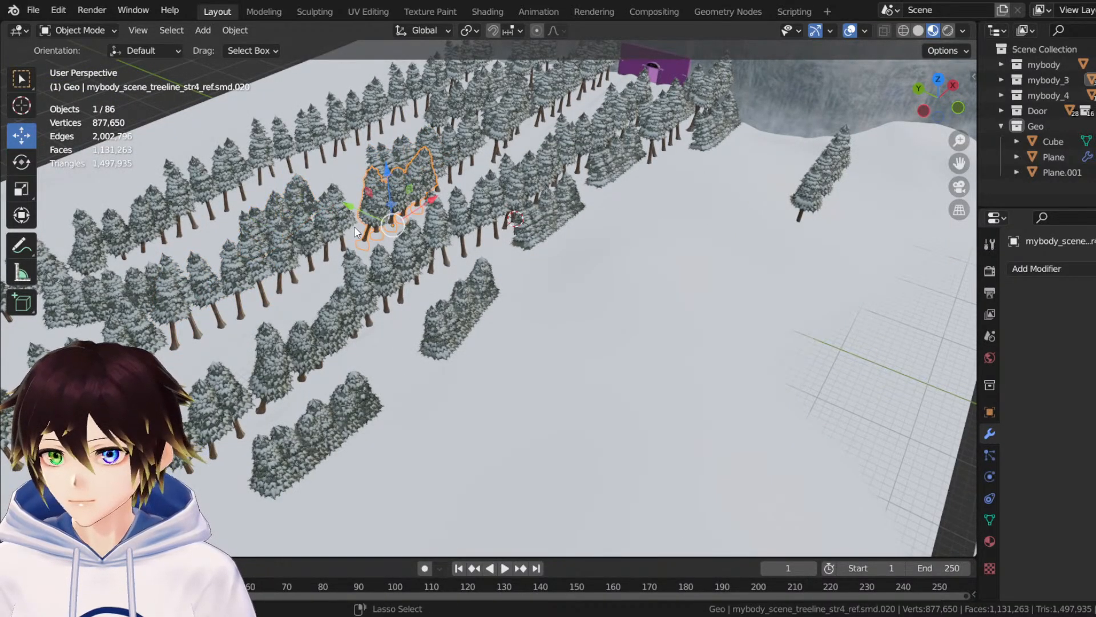
pyautogui.moveTo(330, 221); pyautogui.dragTo(235, 293, button='middle')
# Duplicate the nine tall treelines lining the path's positive-Y side and move the copies along Y to the outer area across the path.
pyautogui.click(204, 419)
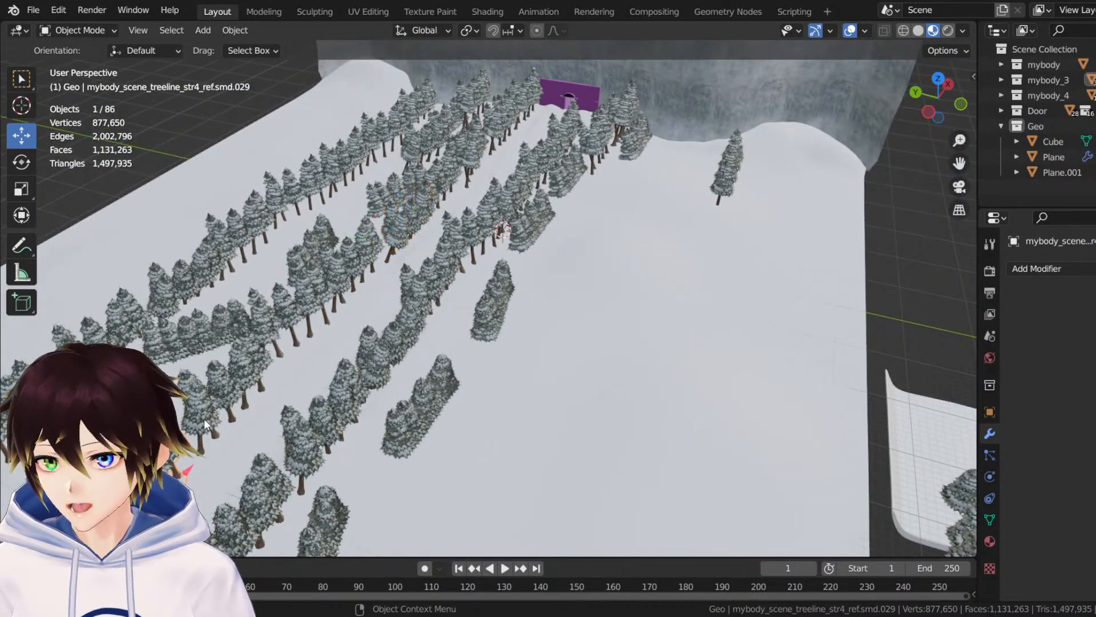
pyautogui.keyDown('shift'); pyautogui.click(251, 334); pyautogui.keyUp('shift')
pyautogui.keyDown('shift'); pyautogui.click(303, 288); pyautogui.keyUp('shift')
pyautogui.keyDown('shift'); pyautogui.click(365, 270); pyautogui.keyUp('shift')
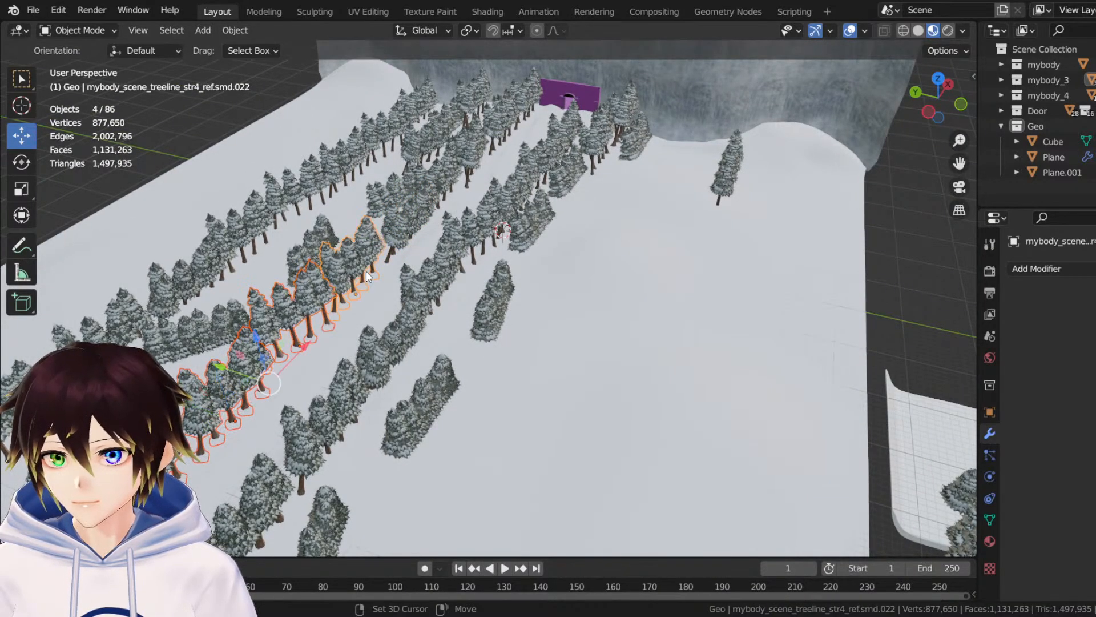
pyautogui.keyDown('shift'); pyautogui.click(420, 231); pyautogui.keyUp('shift')
pyautogui.keyDown('shift'); pyautogui.click(443, 177); pyautogui.keyUp('shift')
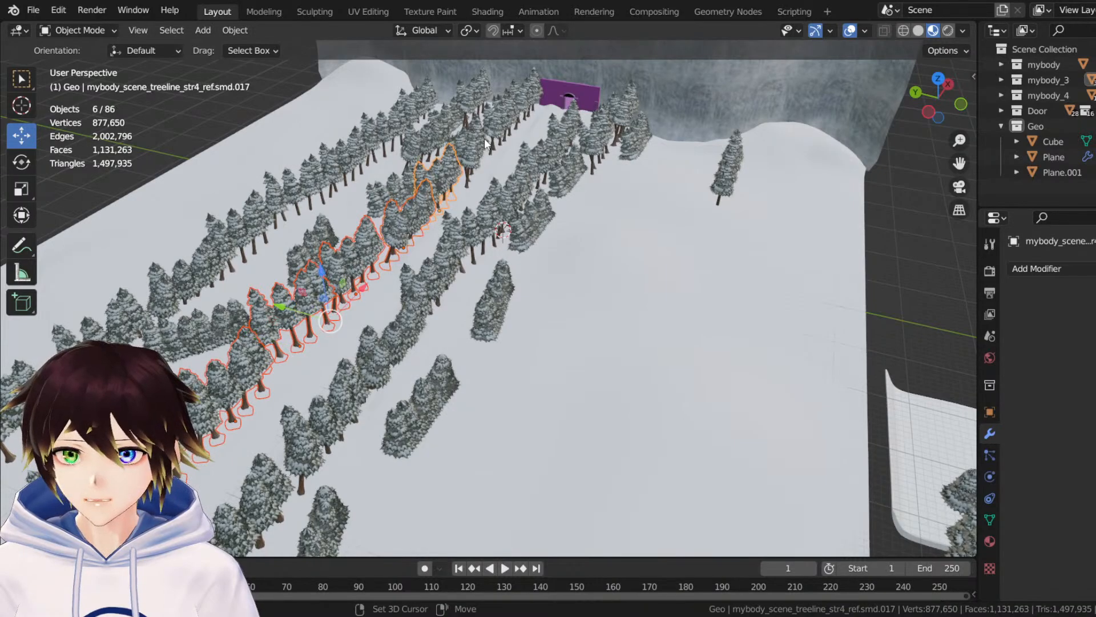
pyautogui.keyDown('shift'); pyautogui.click(502, 128); pyautogui.keyUp('shift')
pyautogui.keyDown('shift'); pyautogui.click(349, 277); pyautogui.keyUp('shift')
pyautogui.keyDown('shift'); pyautogui.click(378, 253); pyautogui.keyUp('shift')
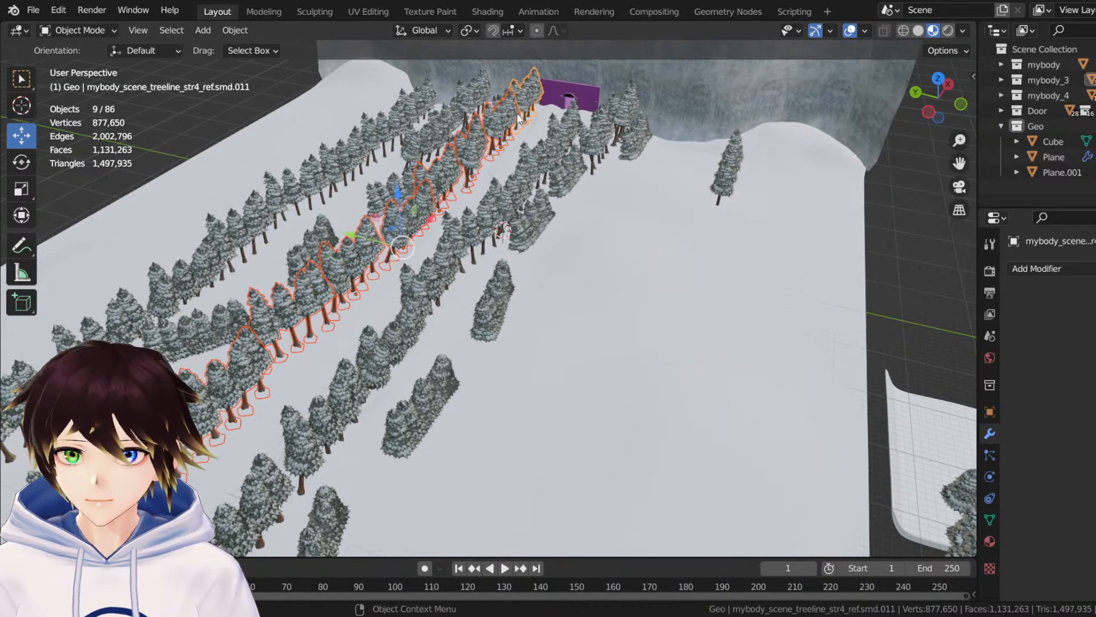
pyautogui.rightClick(516, 113)
pyautogui.moveTo(516, 114)
pyautogui.click(475, 166)
pyautogui.rightClick(475, 162)
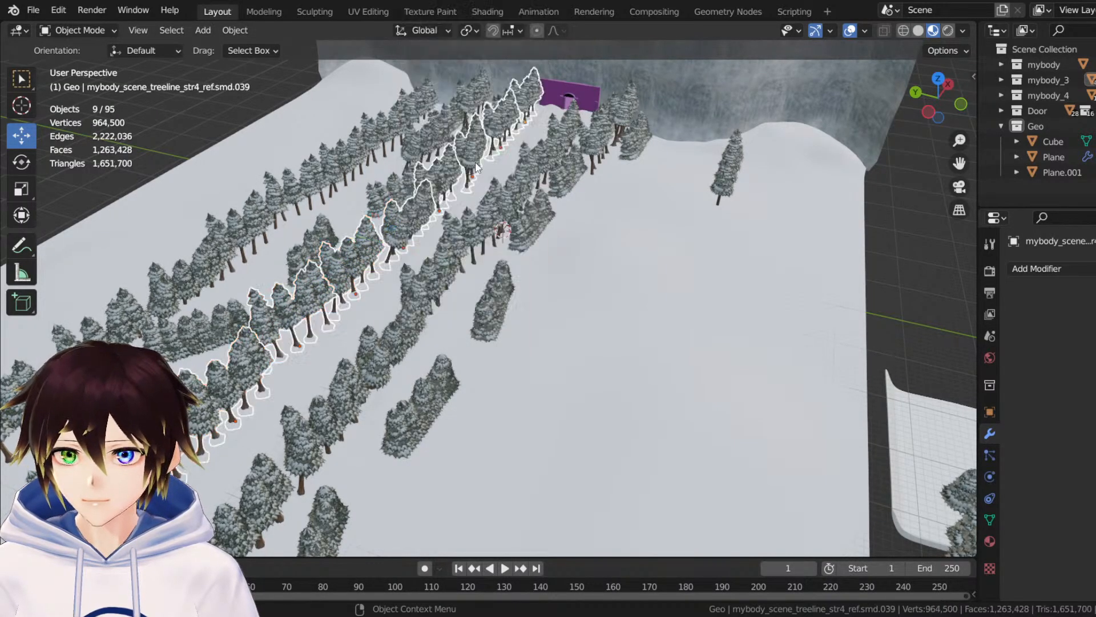
pyautogui.moveTo(475, 162); pyautogui.dragTo(330, 250, button='middle')
pyautogui.press('g')
pyautogui.press('y')
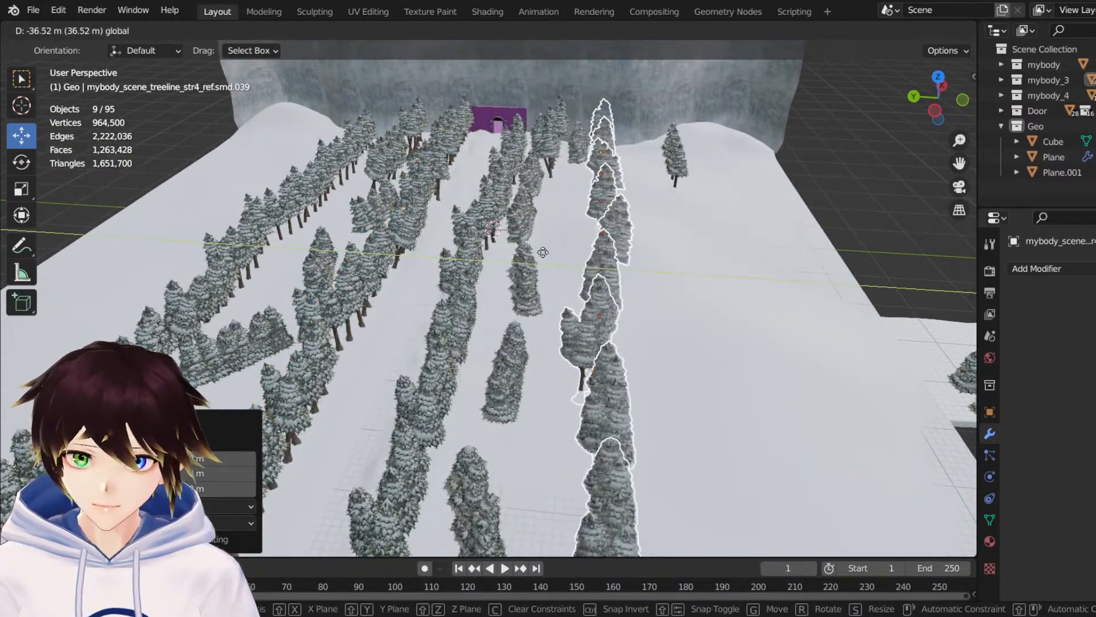
pyautogui.click(558, 253)
pyautogui.moveTo(558, 253); pyautogui.dragTo(589, 254, button='middle')
# Deselect all trees and save the forest scene.
pyautogui.hotkey('alt', 'a')
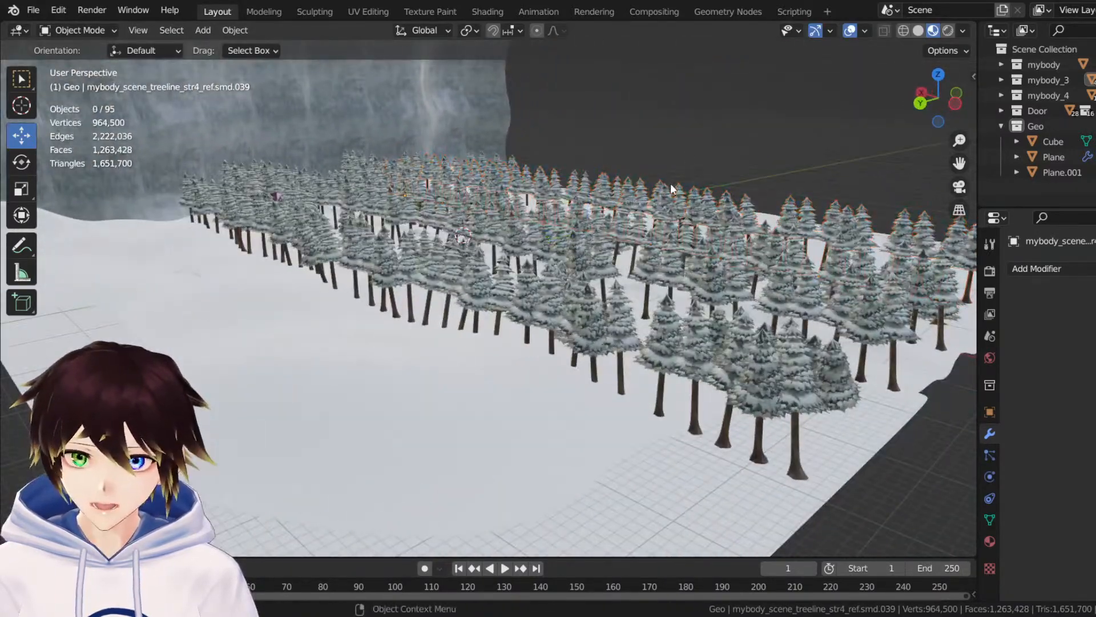
pyautogui.scroll(6, 625, 200)
pyautogui.scroll(-6, 625, 201)
pyautogui.moveTo(625, 201); pyautogui.dragTo(543, 189, button='middle')
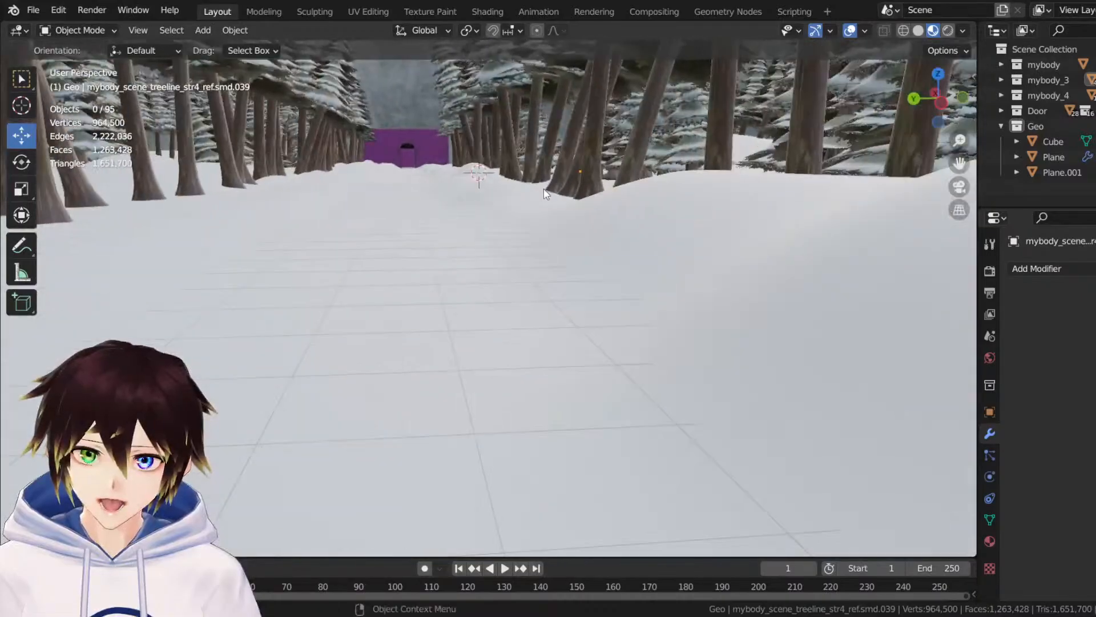
pyautogui.moveTo(971, 163)
pyautogui.mouseDown()
pyautogui.moveTo(970, 188)
pyautogui.moveTo(971, 154)
pyautogui.mouseUp()
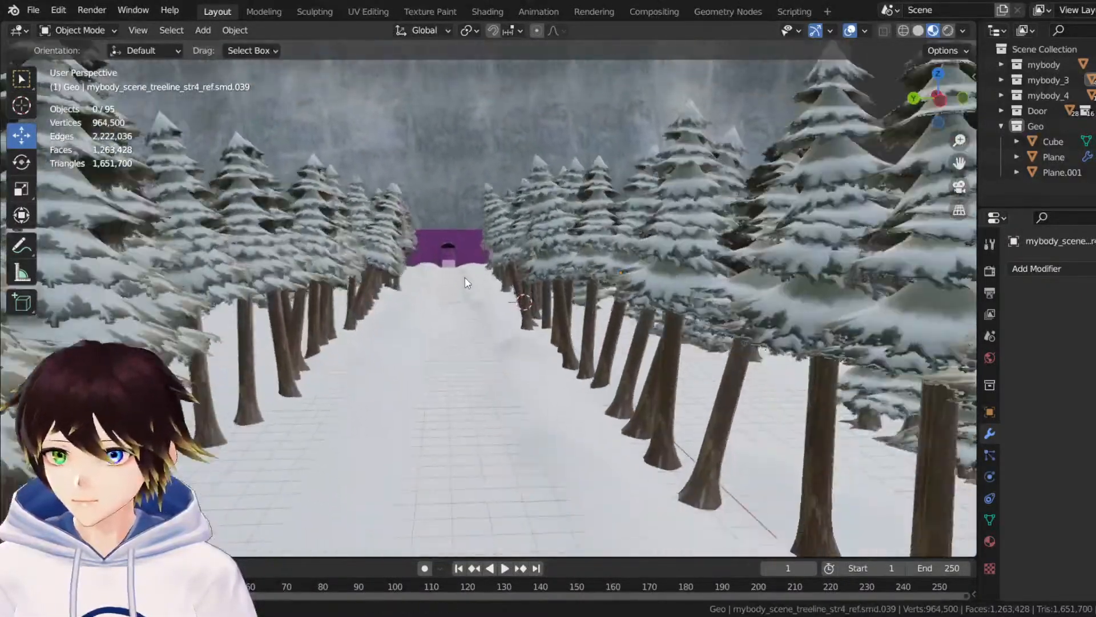
pyautogui.scroll(3, 463, 265)
pyautogui.moveTo(462, 266); pyautogui.dragTo(482, 313, button='middle')
pyautogui.hotkey('ctrl', 's')
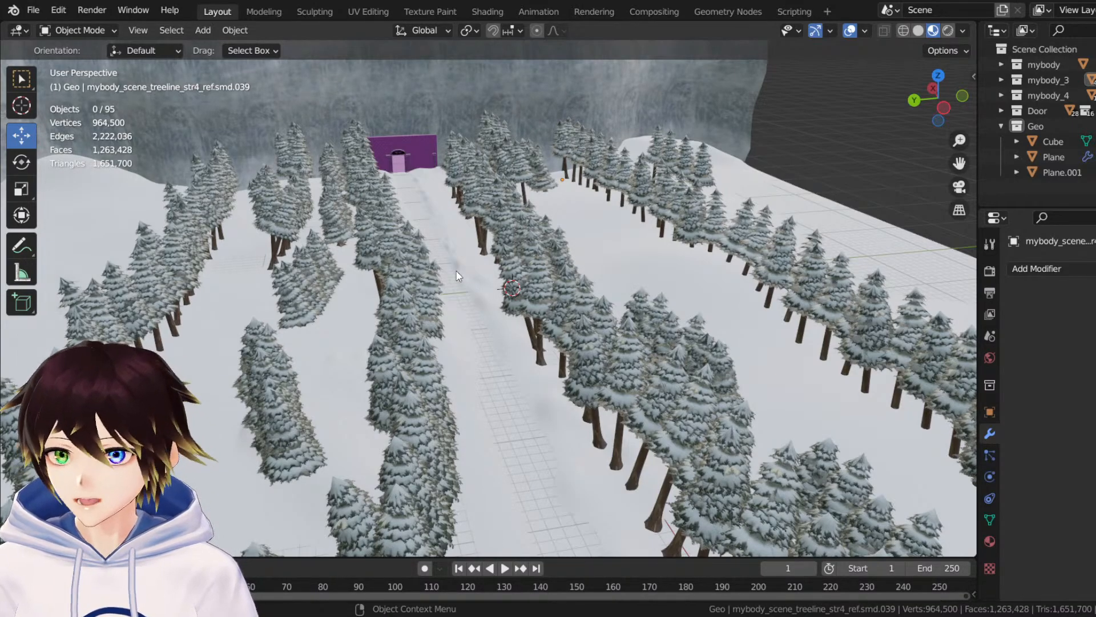
# Duplicate the short treeline beside the outer positive-Y row and move the copy about 15.9 m along Y beyond that row.
pyautogui.moveTo(373, 287); pyautogui.dragTo(780, 91, button='middle')
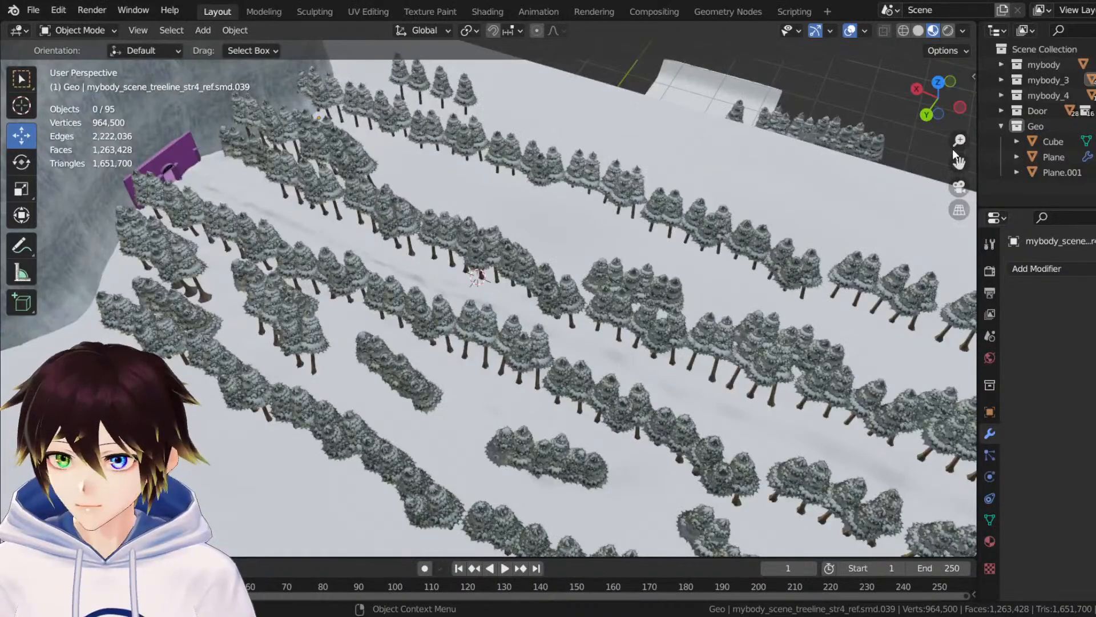
pyautogui.moveTo(955, 153)
pyautogui.mouseDown()
pyautogui.moveTo(971, 160)
pyautogui.moveTo(960, 163)
pyautogui.mouseUp()
pyautogui.moveTo(519, 273); pyautogui.dragTo(410, 262, button='middle')
pyautogui.click(430, 280)
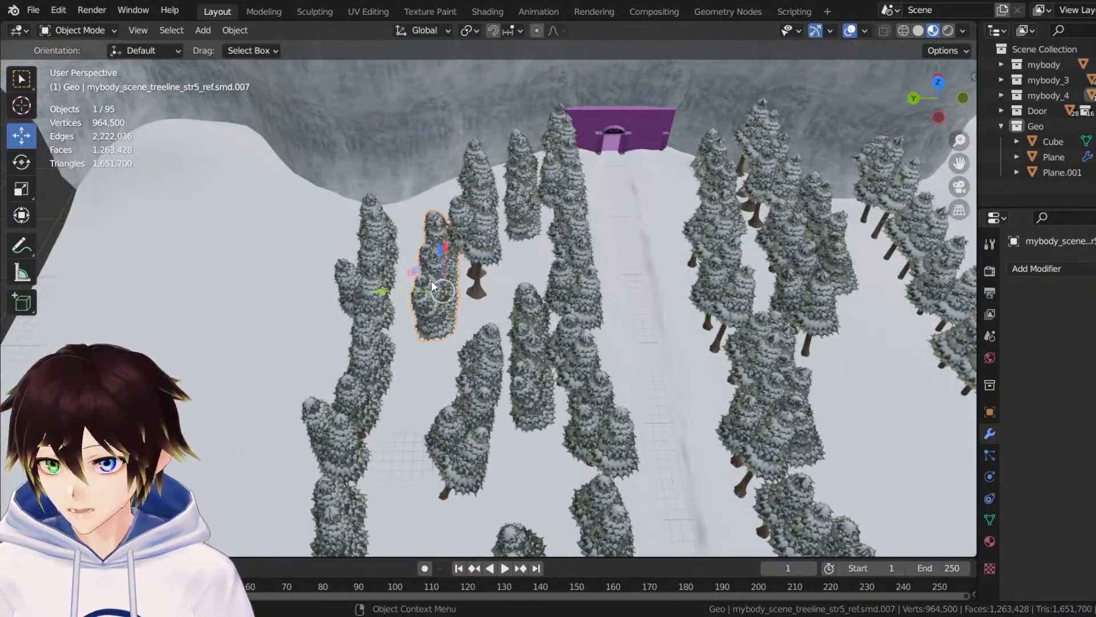
pyautogui.rightClick(431, 280)
pyautogui.click(431, 280)
pyautogui.press('y')
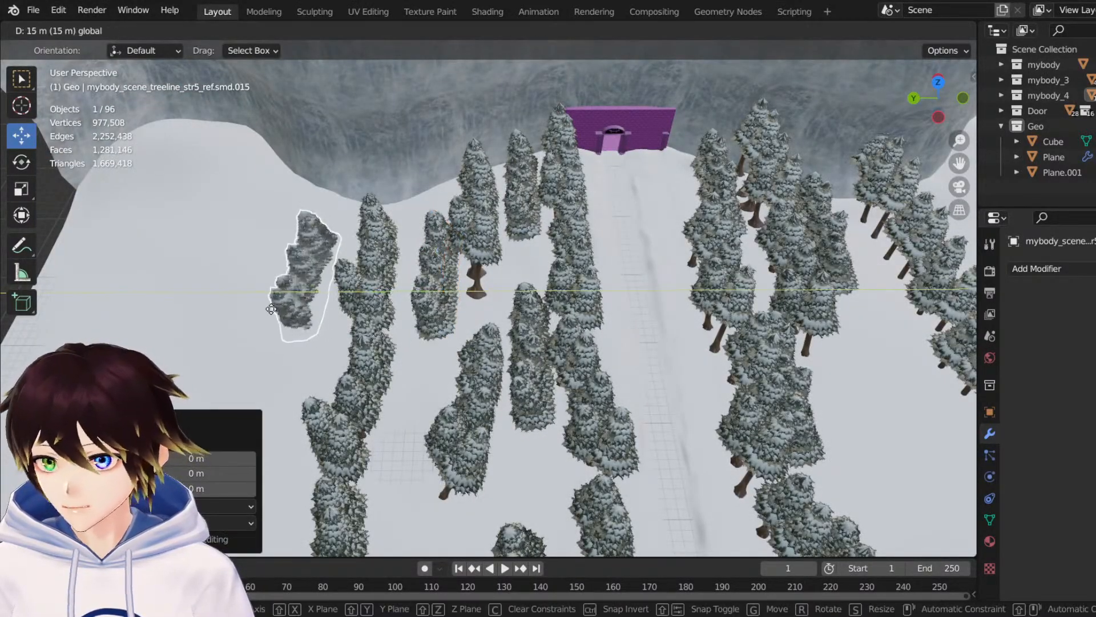
pyautogui.click(280, 305)
# Move the copied short treeline along X towards the cliff and adjust its height to sit on the snow.
pyautogui.moveTo(283, 304); pyautogui.dragTo(461, 243, button='middle')
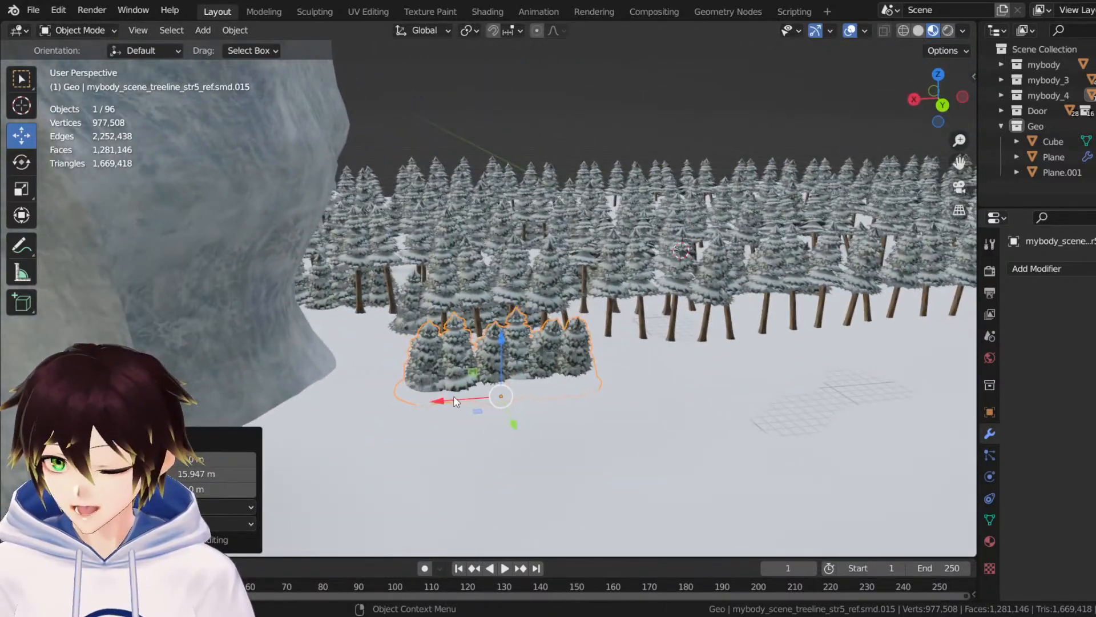
pyautogui.moveTo(455, 400); pyautogui.dragTo(352, 407)
pyautogui.moveTo(317, 405); pyautogui.dragTo(173, 296, button='middle')
pyautogui.moveTo(97, 286); pyautogui.dragTo(91, 265)
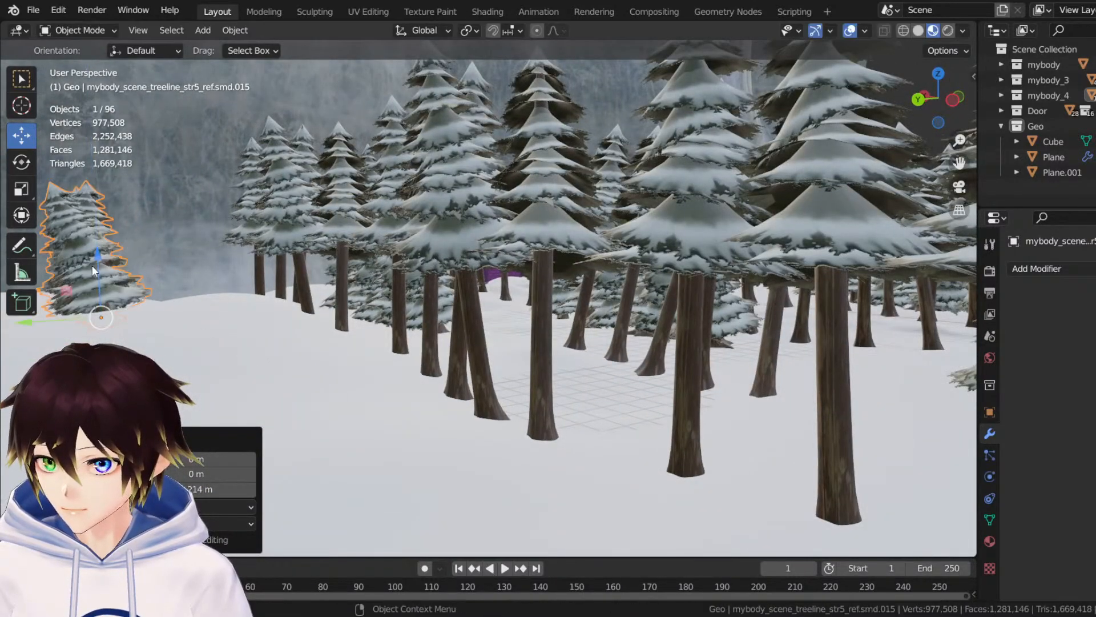
pyautogui.moveTo(91, 265); pyautogui.dragTo(200, 274, button='middle')
pyautogui.moveTo(196, 342); pyautogui.dragTo(200, 324)
pyautogui.scroll(-5, 221, 314)
pyautogui.moveTo(337, 303); pyautogui.dragTo(366, 331, button='middle')
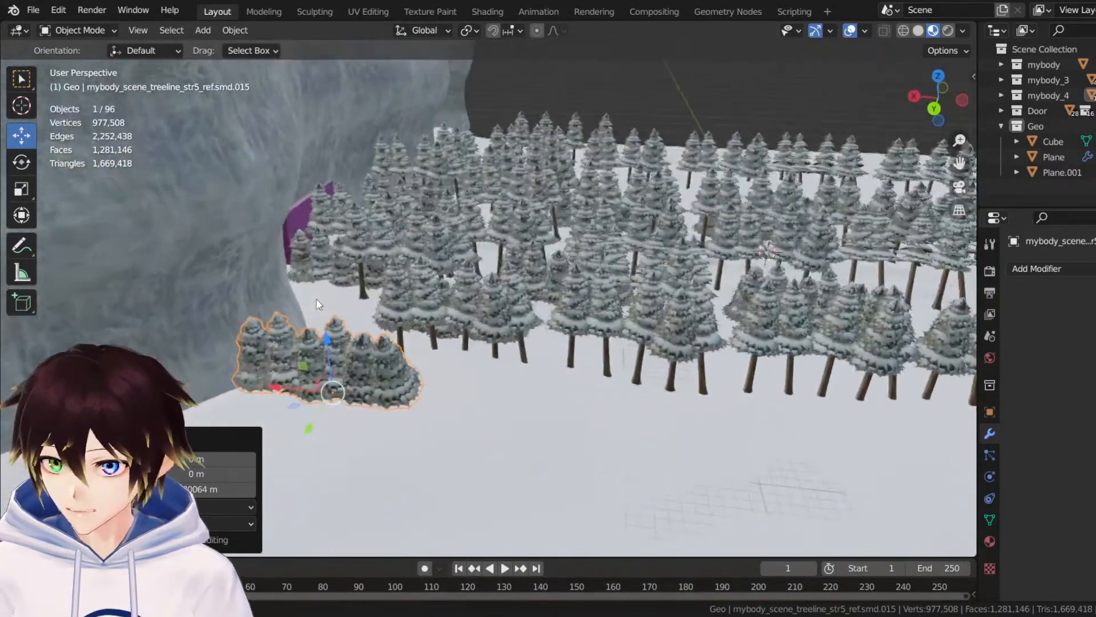
# Duplicate the short treeline near the cliff and place the copy farther along negative X, outside the tall row.
pyautogui.rightClick(398, 355)
pyautogui.click(399, 356)
pyautogui.rightClick(398, 355)
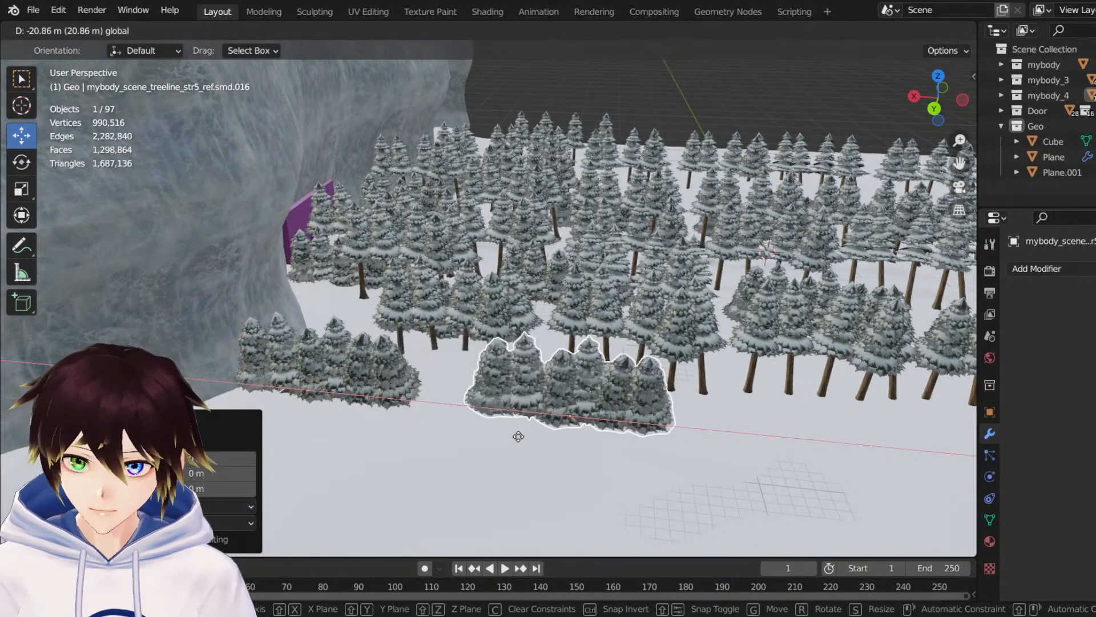
pyautogui.moveTo(516, 436); pyautogui.dragTo(398, 323, button='middle')
pyautogui.moveTo(402, 332); pyautogui.dragTo(474, 332)
pyautogui.moveTo(474, 326); pyautogui.dragTo(412, 245, button='middle')
pyautogui.press('g')
pyautogui.press('x')
pyautogui.click(653, 406)
# Lower the second short treeline along Z onto the snow surface.
pyautogui.press('g')
pyautogui.press('z')
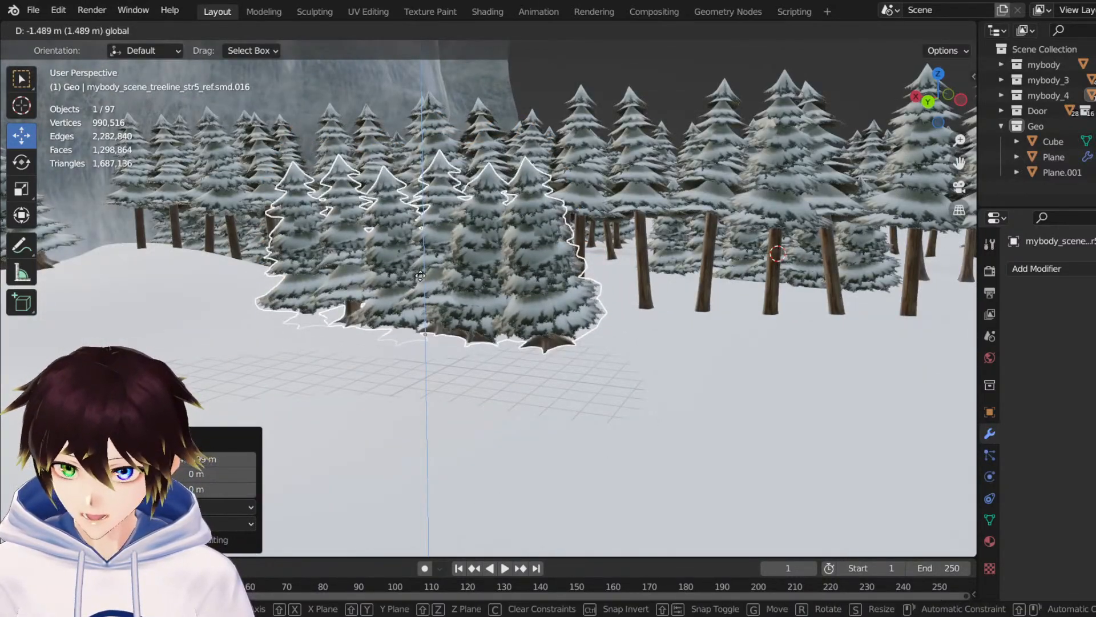
pyautogui.click(427, 259)
# Duplicate the second short treeline and move the copy about 25 m along negative X, continuing the outer row.
pyautogui.moveTo(427, 259); pyautogui.dragTo(631, 339, button='middle')
pyautogui.rightClick(630, 339)
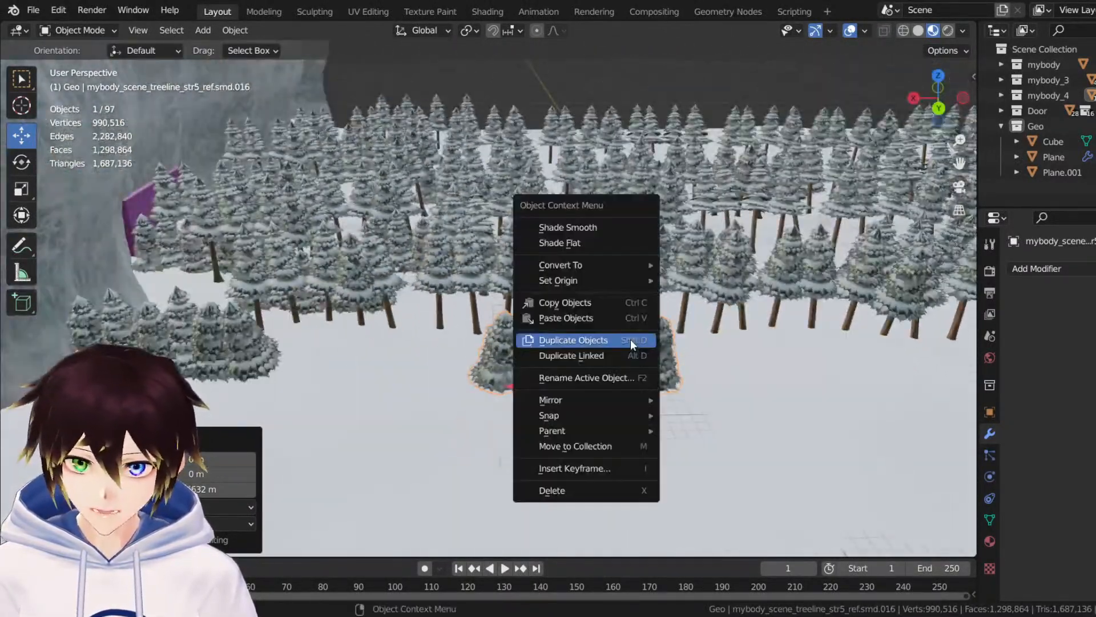
pyautogui.click(630, 340)
pyautogui.press('x')
pyautogui.click(918, 262)
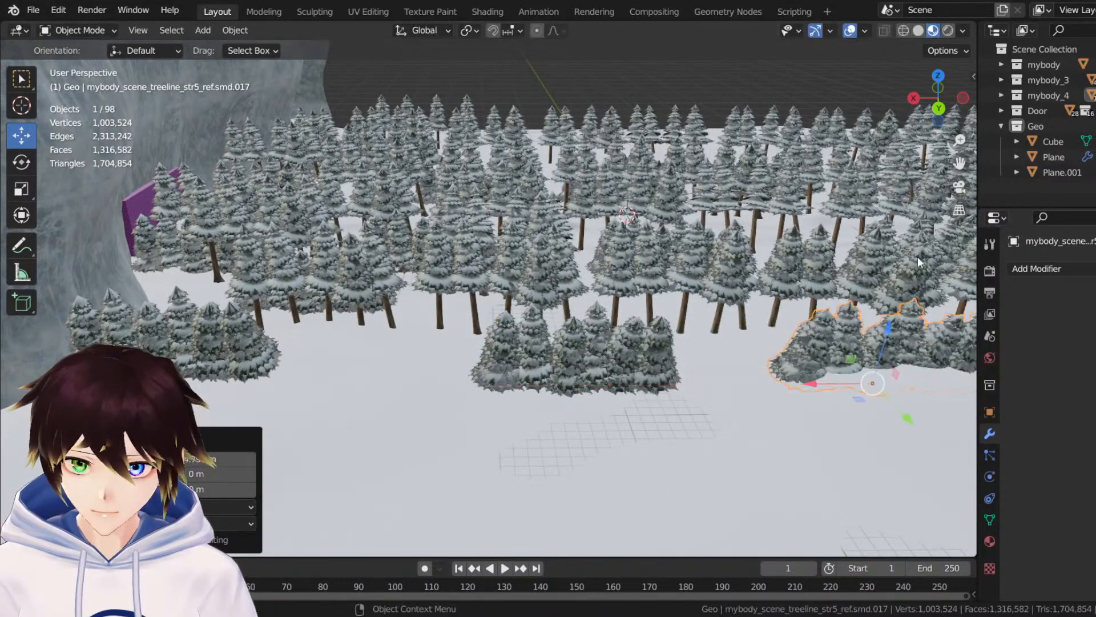
pyautogui.moveTo(961, 165); pyautogui.dragTo(624, 168)
# Raise the third short treeline along Z so it sits on the rising snow.
pyautogui.moveTo(640, 320); pyautogui.dragTo(434, 291, button='middle')
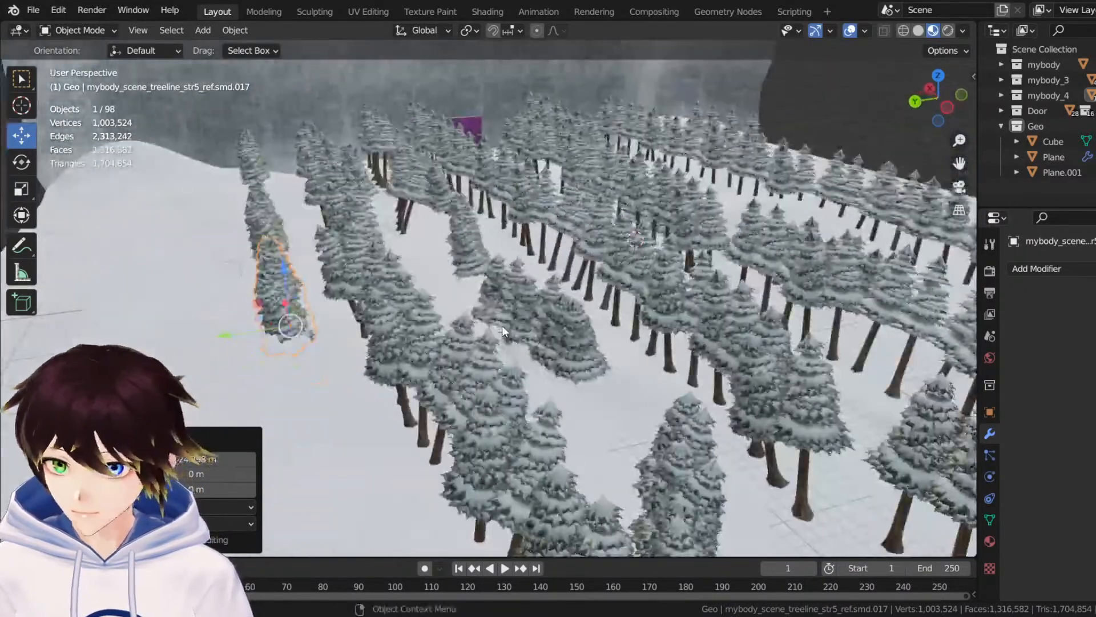
pyautogui.scroll(2, 372, 277)
pyautogui.moveTo(371, 277); pyautogui.dragTo(319, 217, button='middle')
pyautogui.press('g')
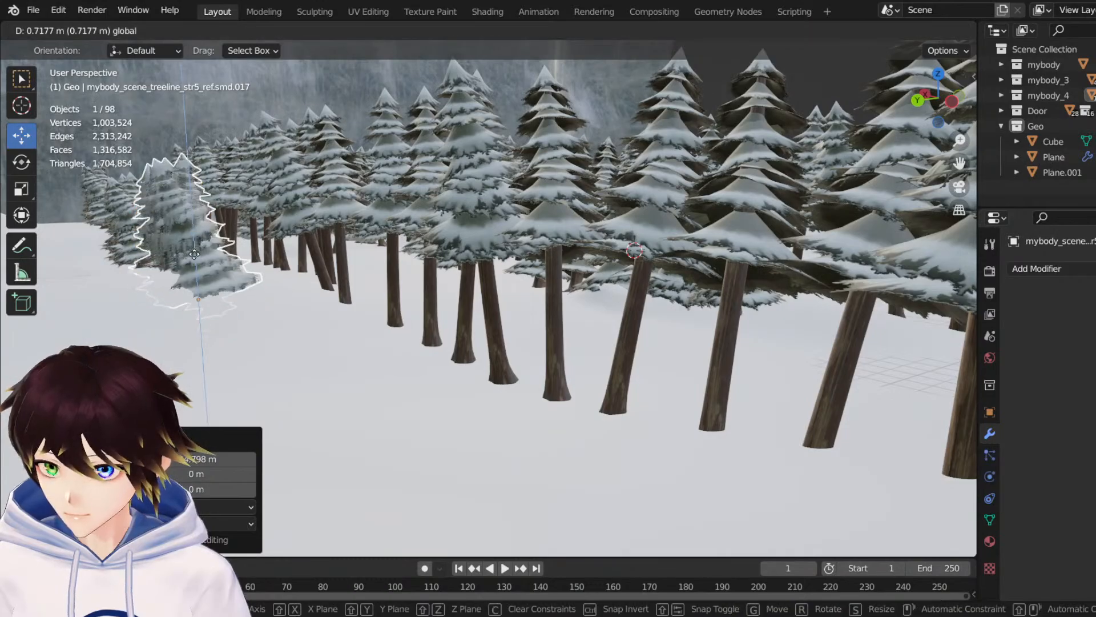
pyautogui.moveTo(194, 242); pyautogui.dragTo(193, 239)
# Duplicate the third short treeline and move the copy along X to a new spot in the outer row.
pyautogui.moveTo(194, 239); pyautogui.dragTo(581, 383, button='middle')
pyautogui.rightClick(563, 426)
pyautogui.click(563, 426)
pyautogui.rightClick(563, 426)
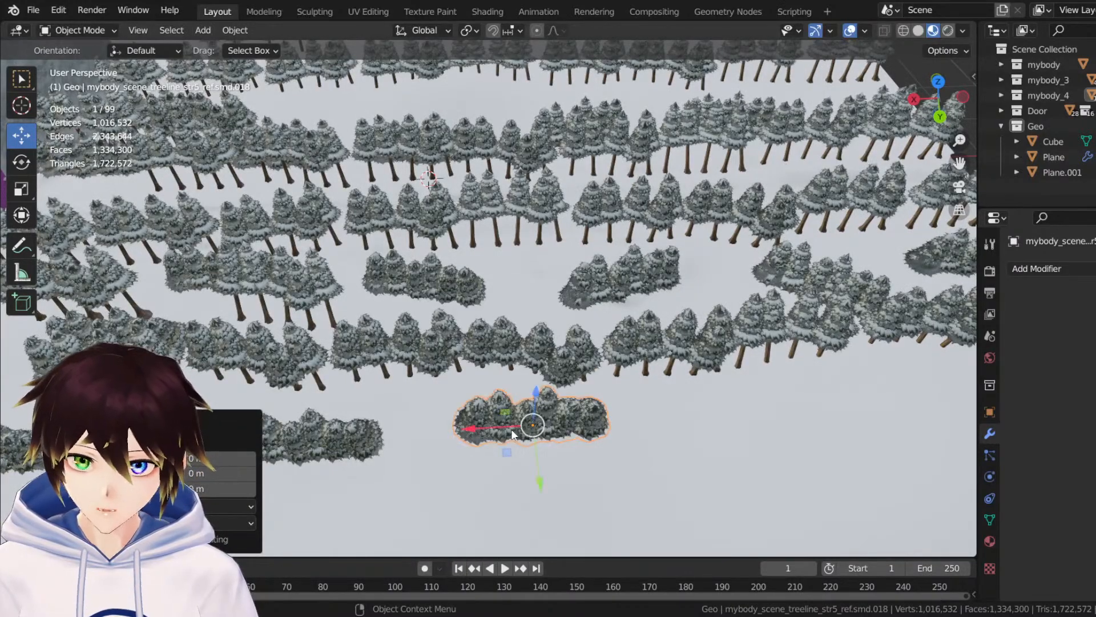
pyautogui.moveTo(471, 426); pyautogui.dragTo(740, 413)
# Rotate the newest short treeline about 14.5° around the X axis to straighten it on the slope.
pyautogui.moveTo(740, 414); pyautogui.dragTo(503, 325, button='middle')
pyautogui.scroll(7, 459, 360)
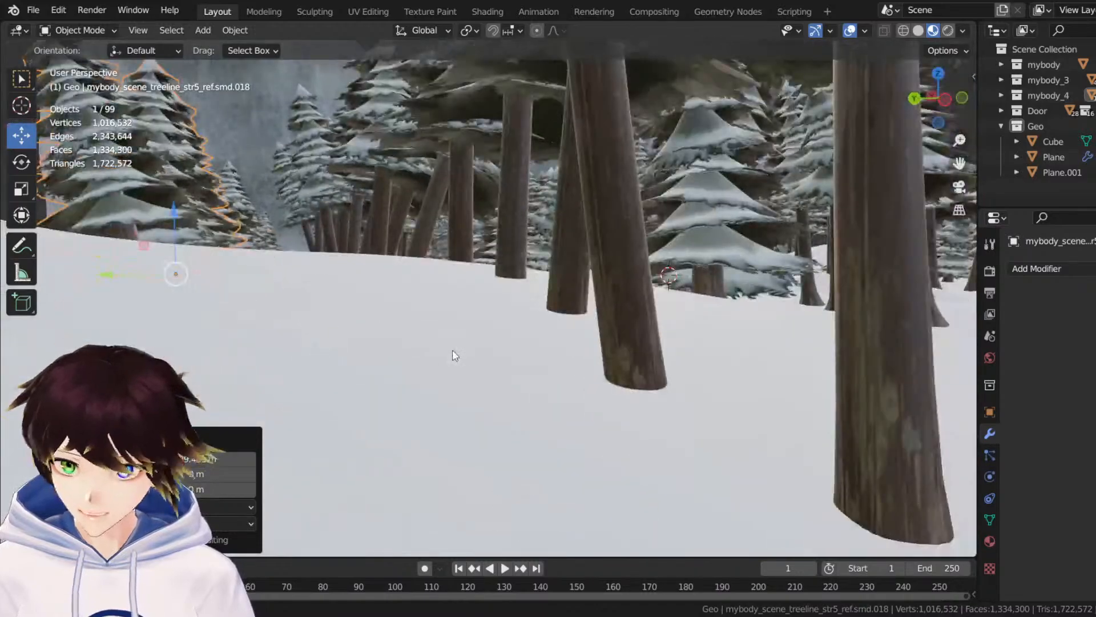
pyautogui.scroll(-3, 454, 351)
pyautogui.scroll(-1, 456, 358)
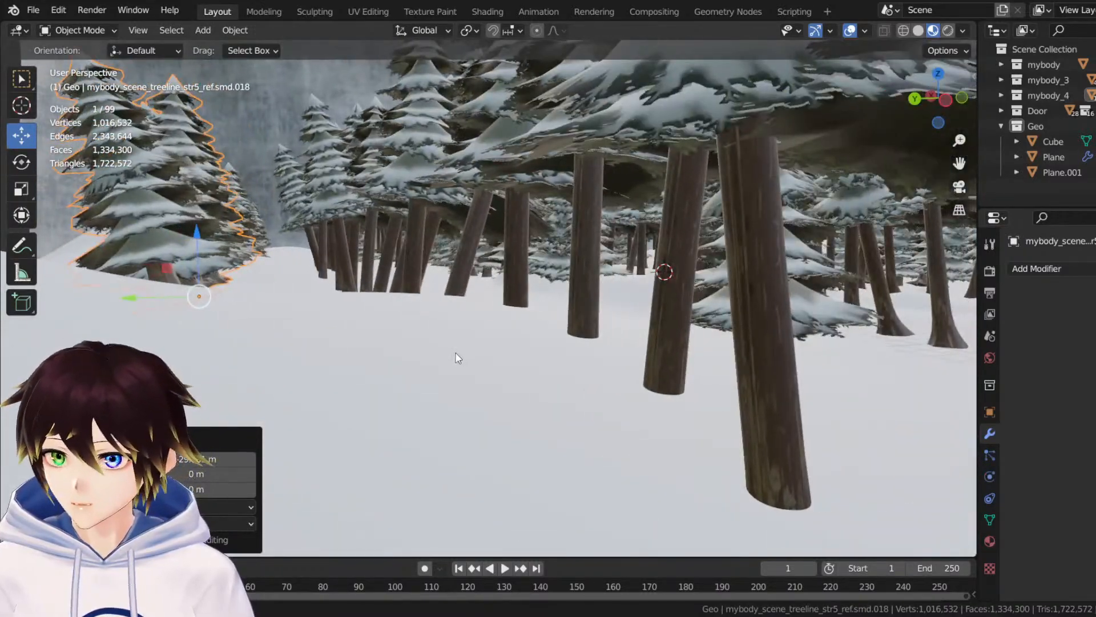
pyautogui.click(21, 162)
pyautogui.moveTo(220, 244); pyautogui.dragTo(217, 244)
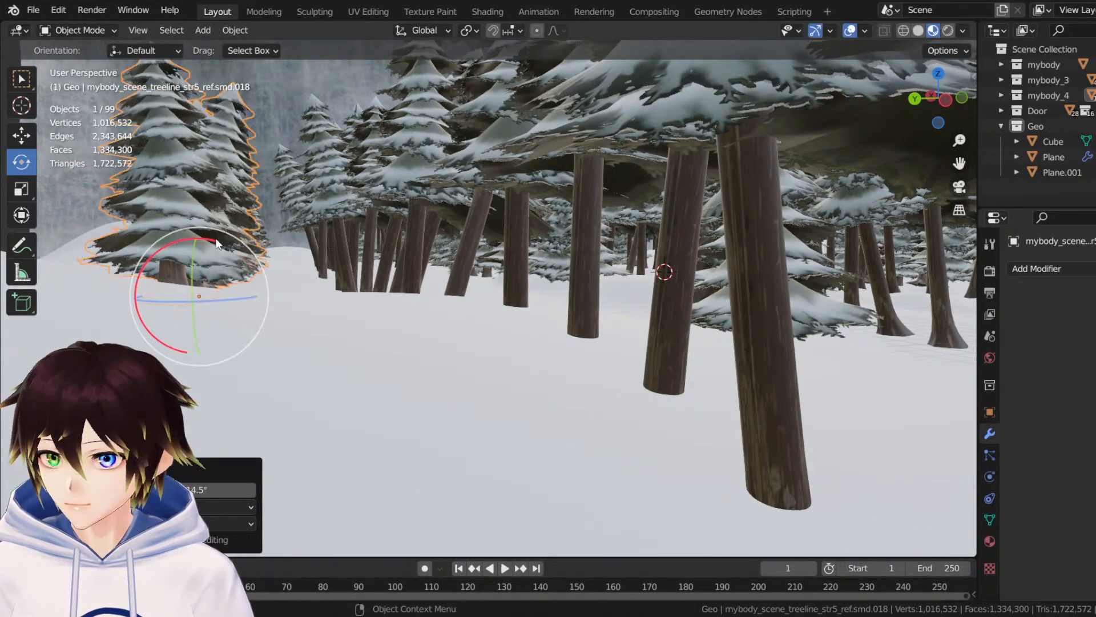
pyautogui.scroll(-8, 264, 248)
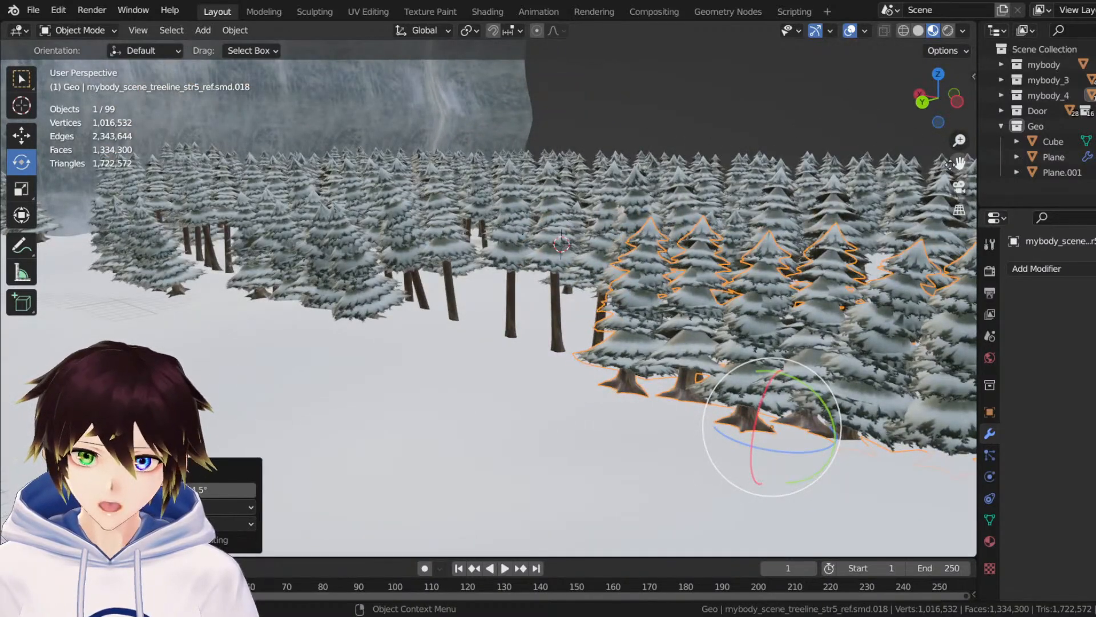
# Duplicate the rotated short treeline and move the copy along negative X to the open end of the outer row.
pyautogui.moveTo(950, 164); pyautogui.dragTo(702, 176)
pyautogui.scroll(-3, 702, 176)
pyautogui.moveTo(607, 227); pyautogui.dragTo(618, 248, button='middle')
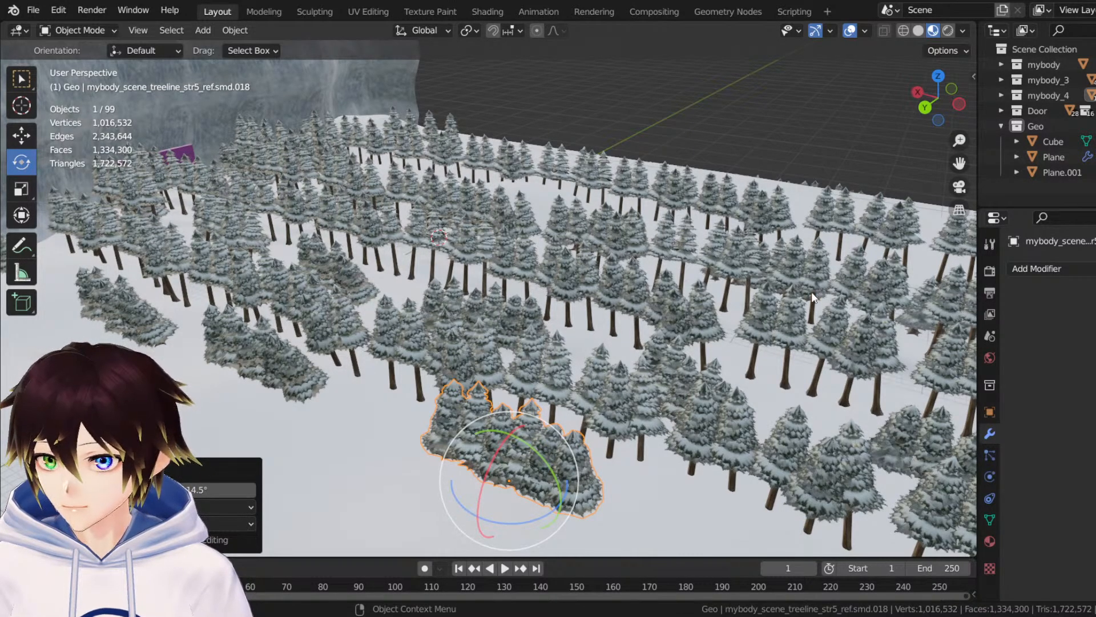
pyautogui.moveTo(960, 163); pyautogui.dragTo(782, 11)
pyautogui.moveTo(302, 172); pyautogui.dragTo(335, 173, button='middle')
pyautogui.rightClick(334, 172)
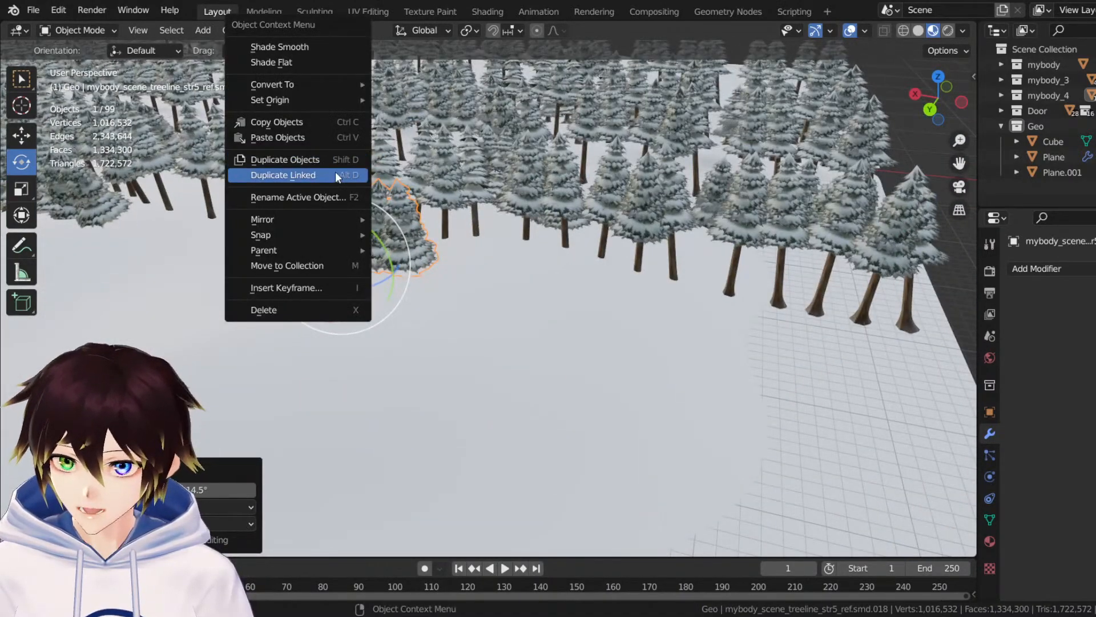
pyautogui.click(331, 160)
pyautogui.moveTo(354, 224); pyautogui.dragTo(398, 236, button='middle')
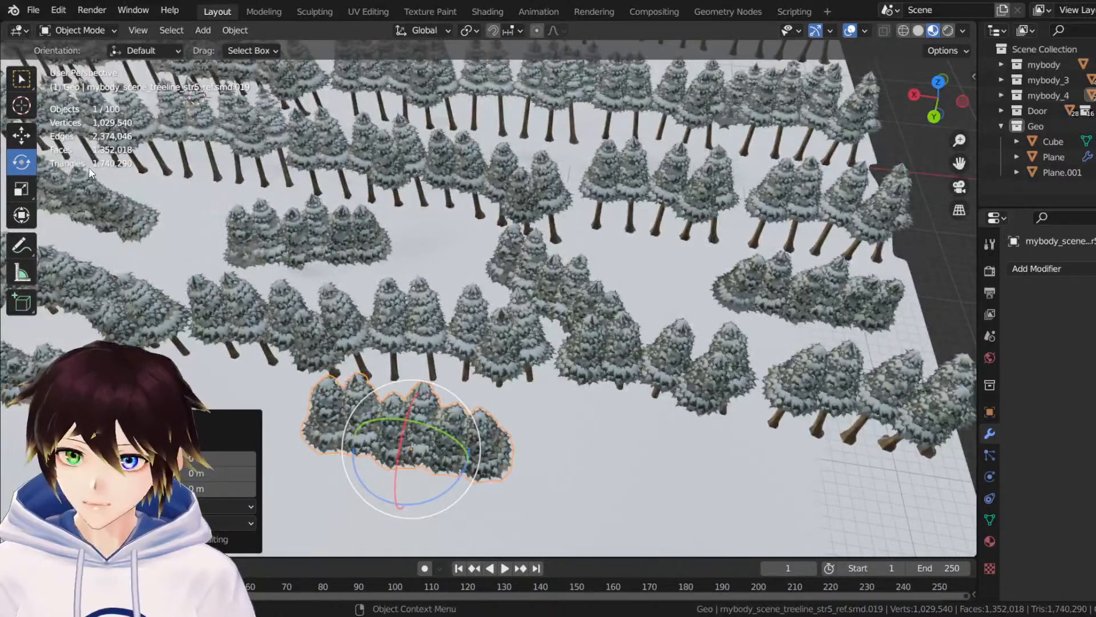
pyautogui.click(21, 137)
pyautogui.moveTo(353, 440); pyautogui.dragTo(687, 506)
# Lower the last short treeline along Z so its trunks meet the snow.
pyautogui.moveTo(687, 505); pyautogui.dragTo(512, 261, button='middle')
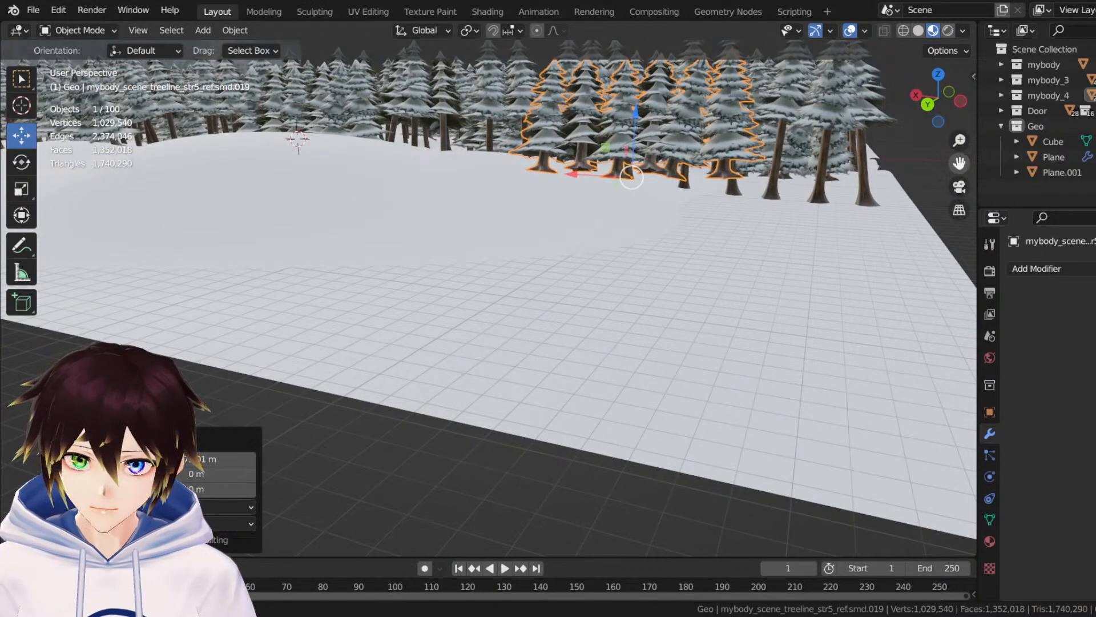
pyautogui.moveTo(959, 164); pyautogui.dragTo(731, 363)
pyautogui.moveTo(658, 365); pyautogui.dragTo(653, 355)
pyautogui.scroll(1, 667, 340)
pyautogui.moveTo(653, 355); pyautogui.dragTo(654, 297, button='middle')
pyautogui.scroll(5, 654, 303)
pyautogui.press('g')
pyautogui.press('z')
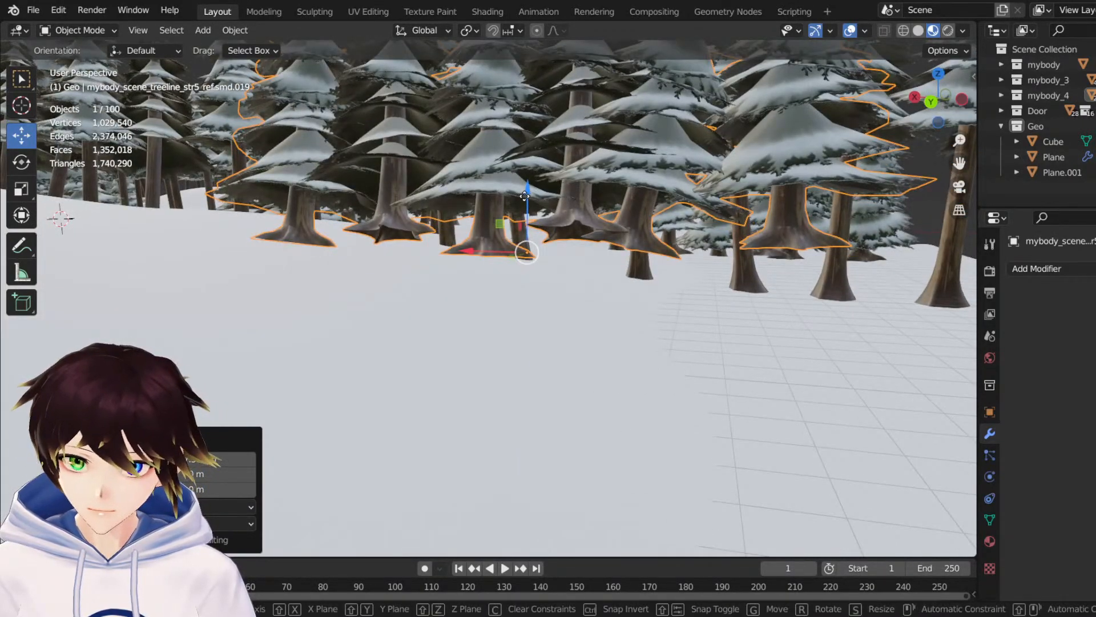
pyautogui.click(524, 209)
# Rotate the last short treeline around the Y axis to follow the slope and adjust its height on the ground.
pyautogui.click(22, 162)
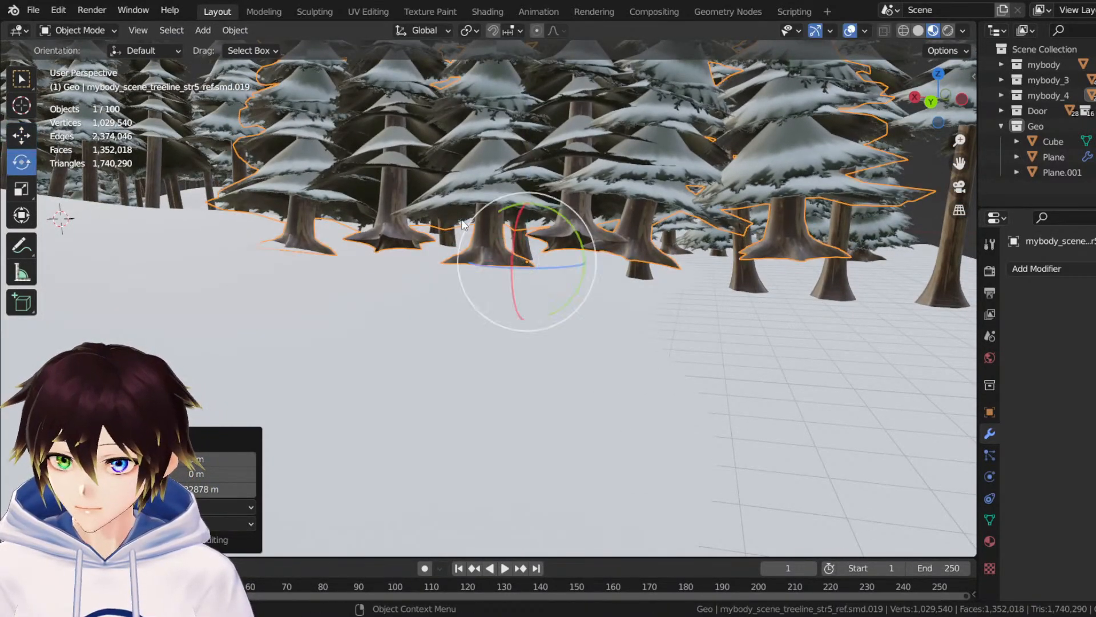
pyautogui.moveTo(556, 213); pyautogui.dragTo(516, 244)
pyautogui.click(22, 135)
pyautogui.scroll(-9, 546, 231)
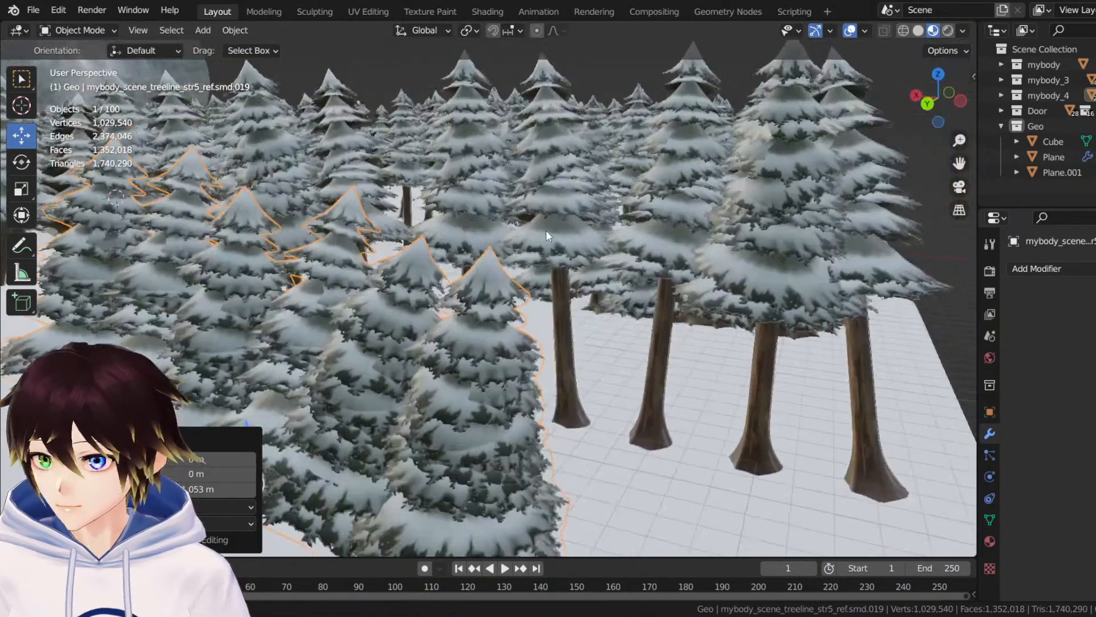
# Save the forest scene and deselect the treeline.
pyautogui.moveTo(535, 238); pyautogui.dragTo(512, 226, button='middle')
pyautogui.hotkey('ctrl', 's')
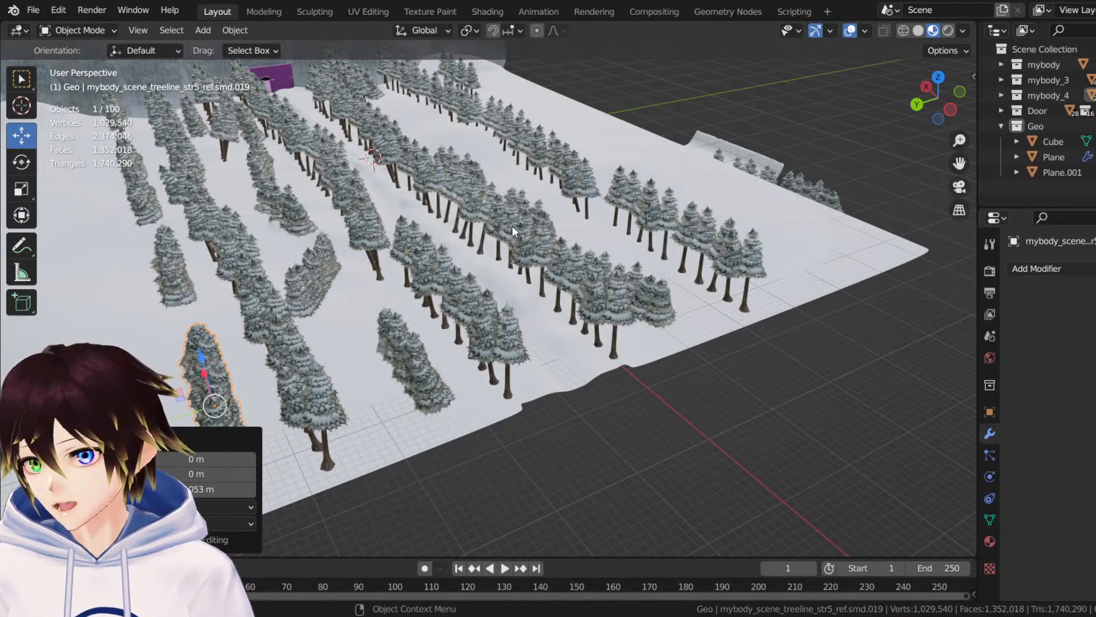
pyautogui.click(768, 447)
# Examine the tree rows from ground level and from above for gaps in the forest.
pyautogui.moveTo(768, 446); pyautogui.dragTo(496, 286, button='middle')
pyautogui.scroll(5, 497, 286)
pyautogui.moveTo(591, 256); pyautogui.dragTo(561, 274, button='middle')
pyautogui.moveTo(960, 163); pyautogui.dragTo(914, 165)
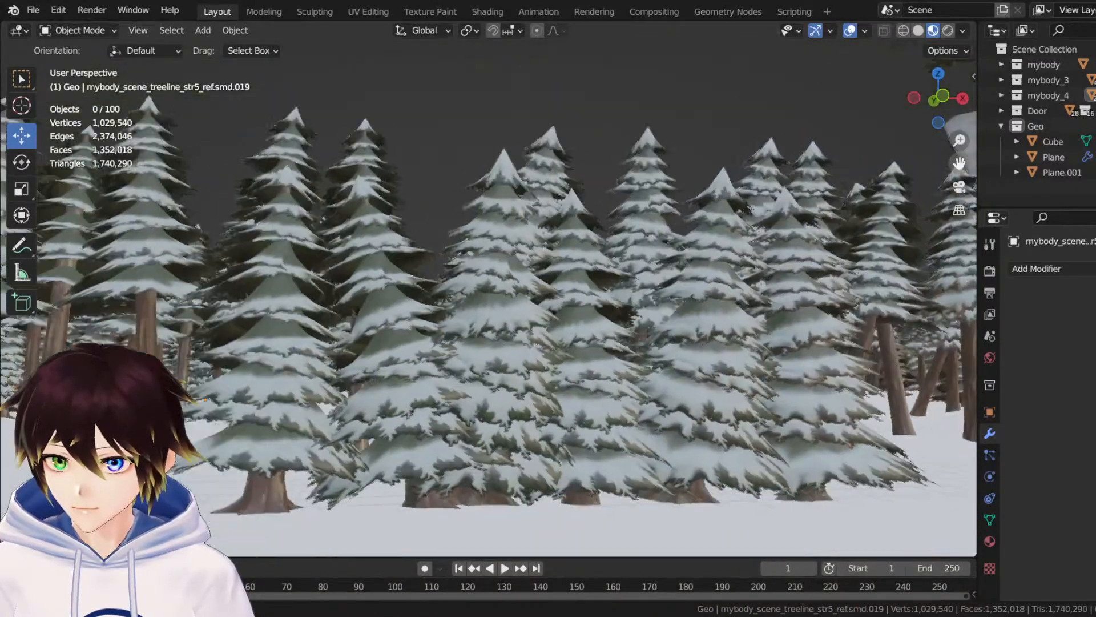
pyautogui.moveTo(274, 87); pyautogui.dragTo(291, 83, button='middle')
pyautogui.moveTo(443, 322); pyautogui.dragTo(442, 330, button='middle')
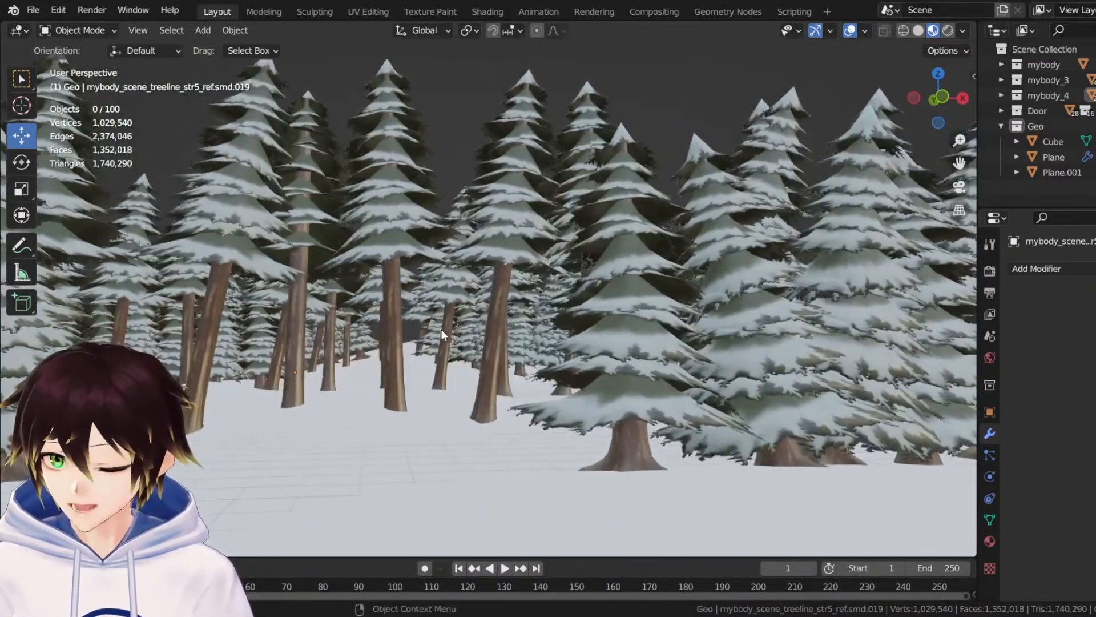
pyautogui.moveTo(371, 372); pyautogui.dragTo(351, 410, button='middle')
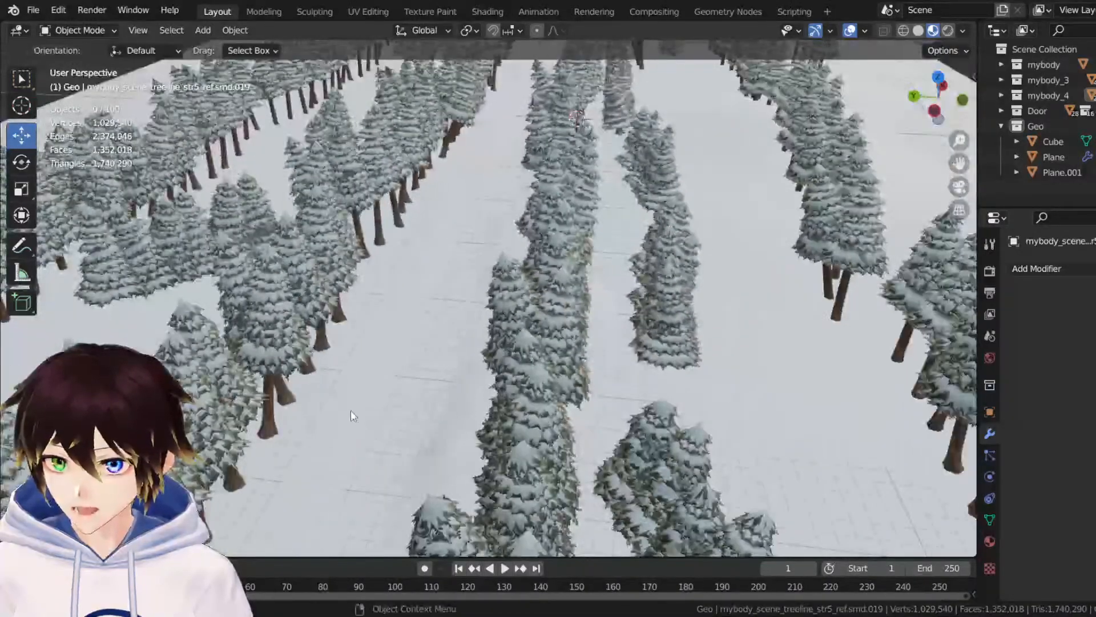
pyautogui.scroll(-6, 350, 410)
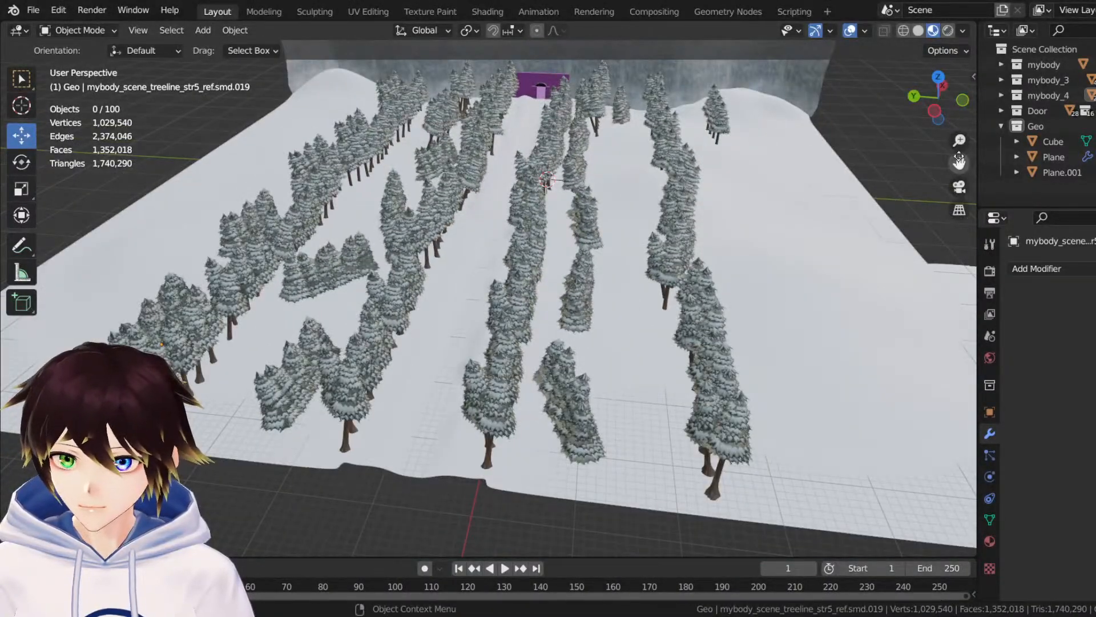
pyautogui.moveTo(959, 160); pyautogui.dragTo(977, 180)
pyautogui.moveTo(307, 290); pyautogui.dragTo(339, 306, button='middle')
pyautogui.scroll(-1, 339, 307)
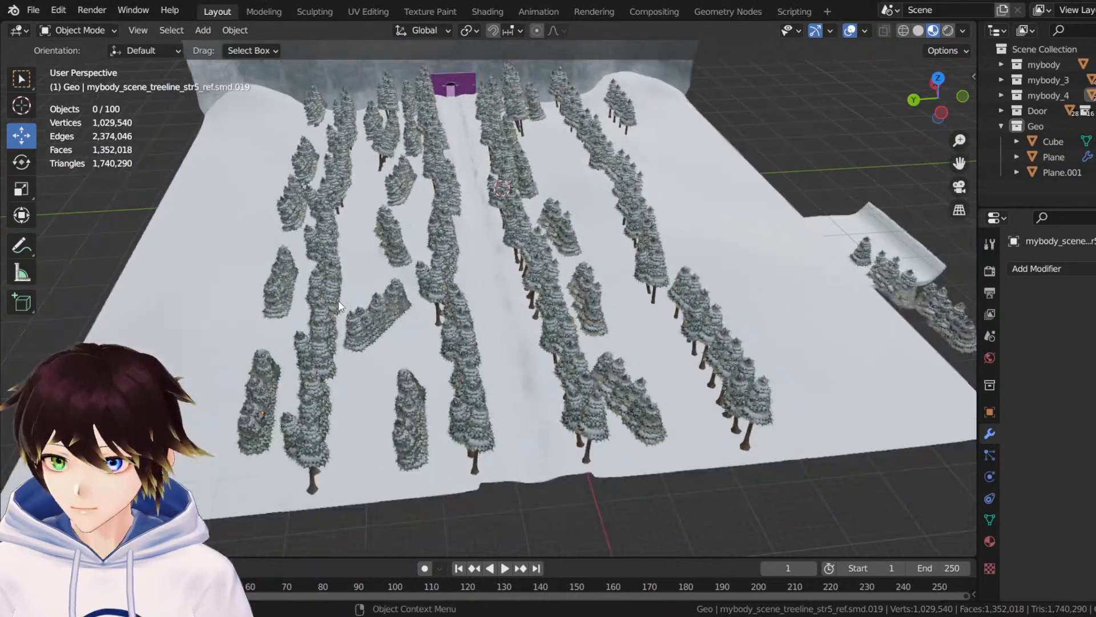
# Select the nine tall treelines that form the outer row on the positive-Y side of the path.
pyautogui.click(321, 367)
pyautogui.moveTo(321, 367); pyautogui.dragTo(183, 198, button='middle')
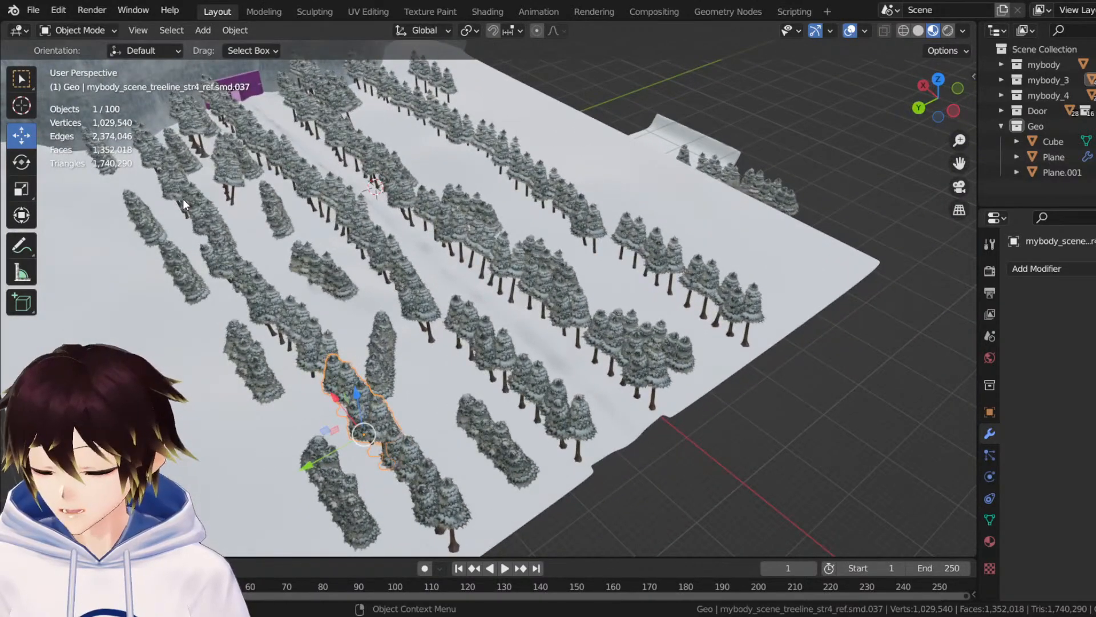
pyautogui.click(21, 79)
pyautogui.keyDown('shift'); pyautogui.click(416, 478); pyautogui.keyUp('shift')
pyautogui.keyDown('shift'); pyautogui.click(292, 328); pyautogui.keyUp('shift')
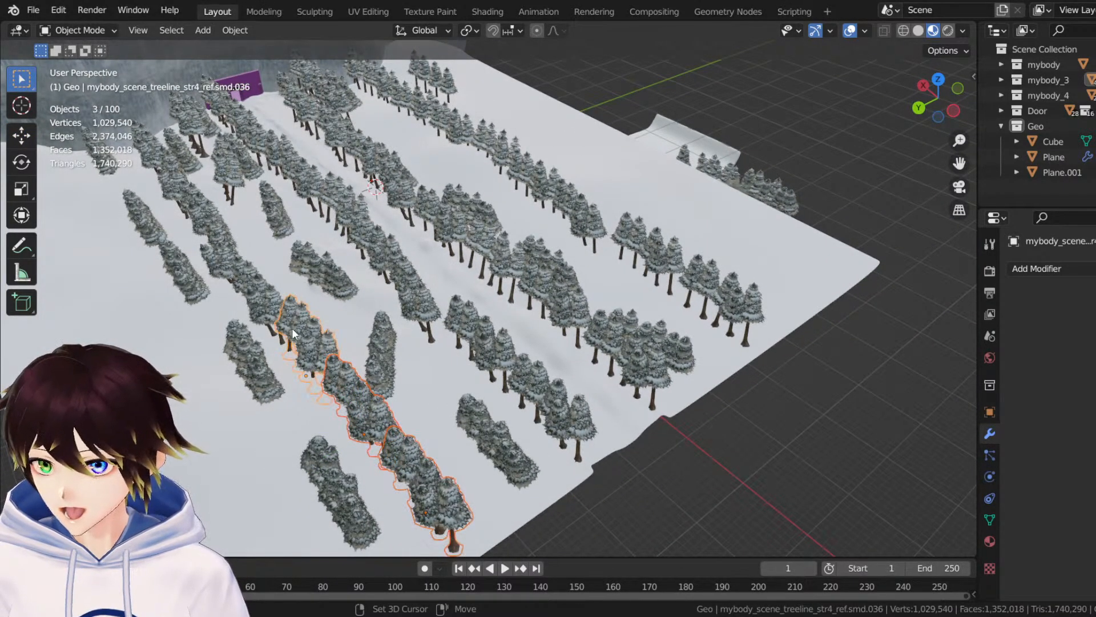
pyautogui.keyDown('shift'); pyautogui.click(255, 300); pyautogui.keyUp('shift')
pyautogui.keyDown('shift'); pyautogui.click(226, 247); pyautogui.keyUp('shift')
pyautogui.keyDown('shift'); pyautogui.click(197, 194); pyautogui.keyUp('shift')
pyautogui.moveTo(196, 195); pyautogui.dragTo(237, 405, button='middle')
pyautogui.keyDown('shift'); pyautogui.click(238, 406); pyautogui.keyUp('shift')
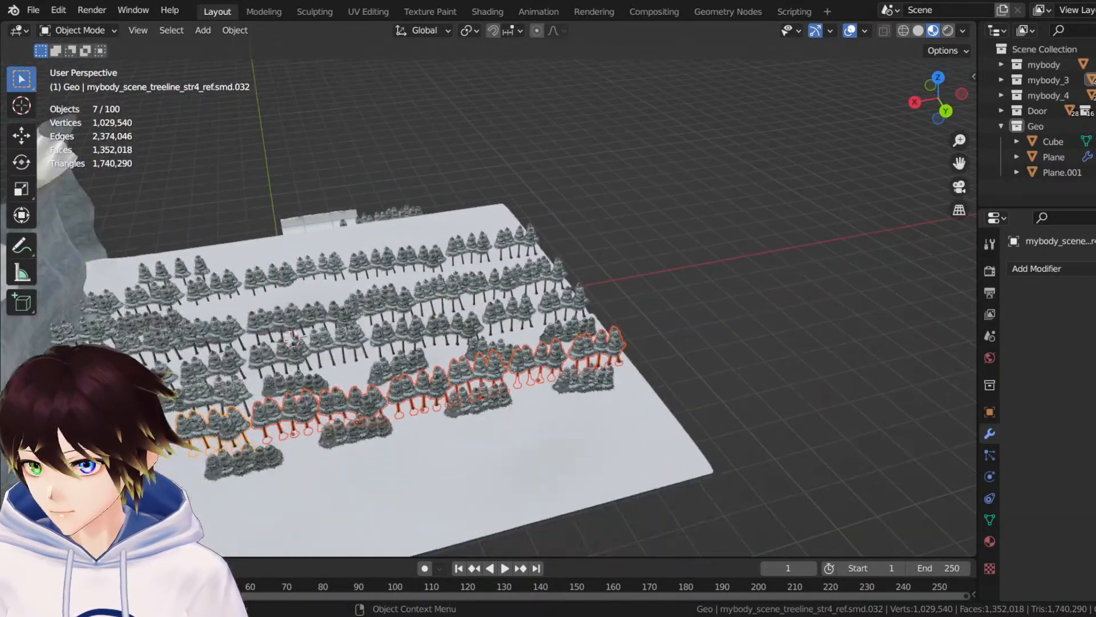
pyautogui.keyDown('shift'); pyautogui.click(163, 456); pyautogui.keyUp('shift')
pyautogui.keyDown('shift'); pyautogui.click(142, 474); pyautogui.keyUp('shift')
# Add the four short treelines beside the selected outer row to the selection and duplicate all thirteen treelines in place.
pyautogui.keyDown('shift'); pyautogui.click(262, 458); pyautogui.keyUp('shift')
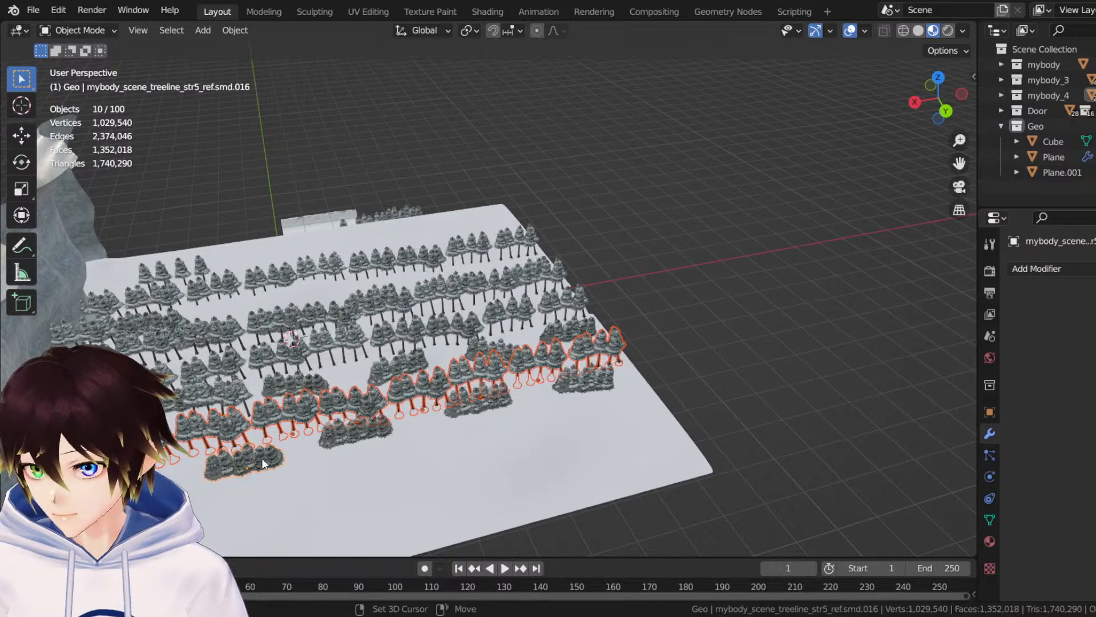
pyautogui.keyDown('shift'); pyautogui.click(355, 430); pyautogui.keyUp('shift')
pyautogui.keyDown('shift'); pyautogui.click(492, 408); pyautogui.keyUp('shift')
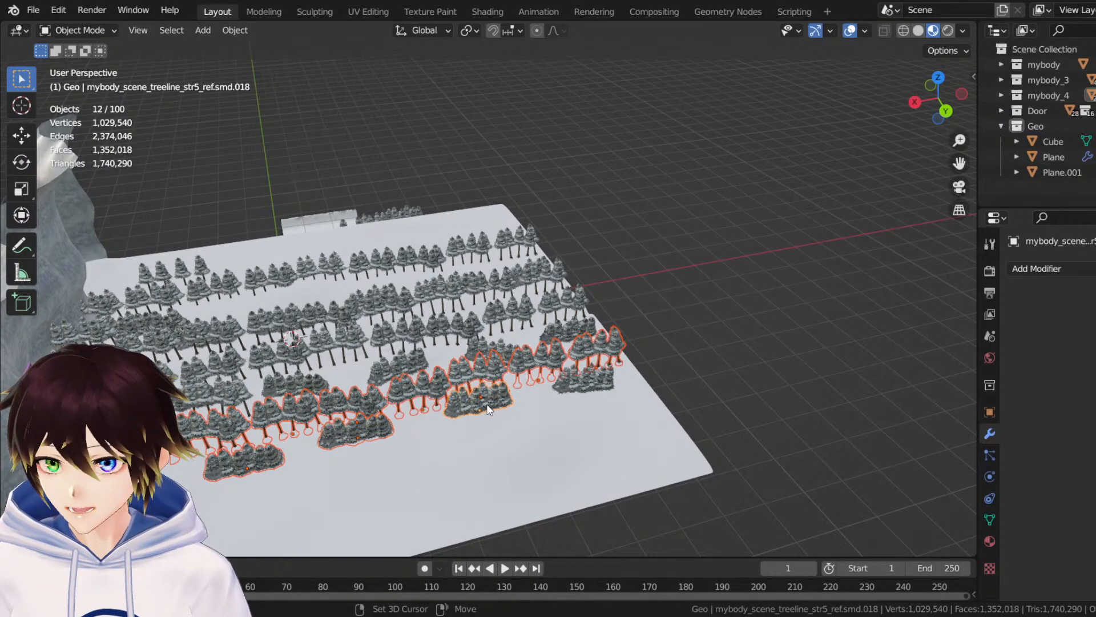
pyautogui.rightClick(595, 376)
pyautogui.click(595, 376)
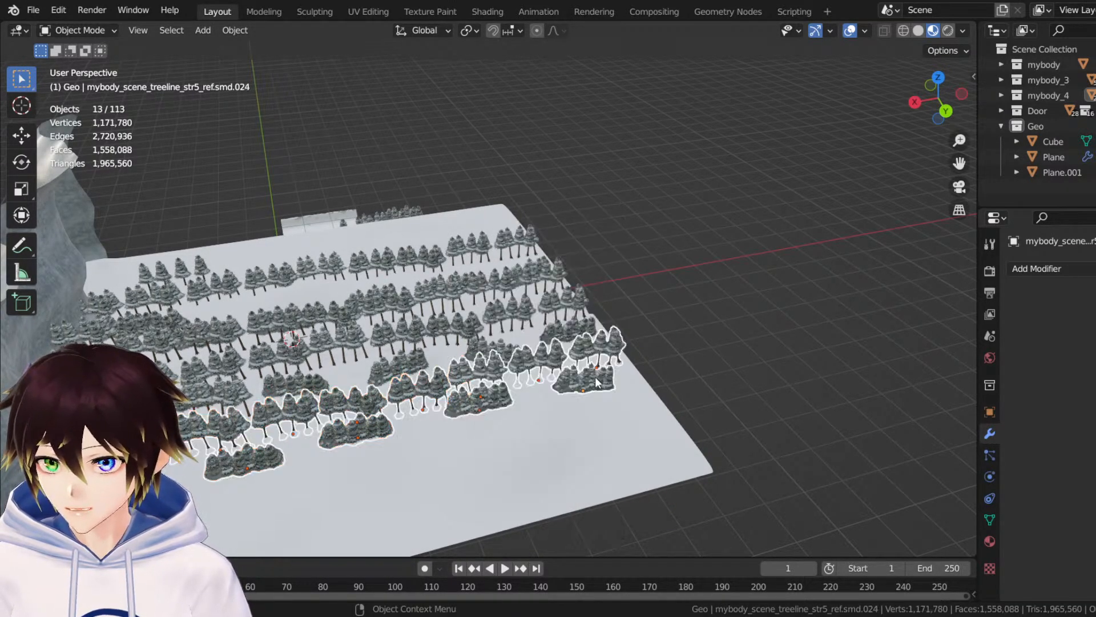
pyautogui.rightClick(597, 383)
# Move the duplicated treelines -88.995 m along the Y axis to the opposite side of the path.
pyautogui.moveTo(597, 383); pyautogui.dragTo(94, 209, button='middle')
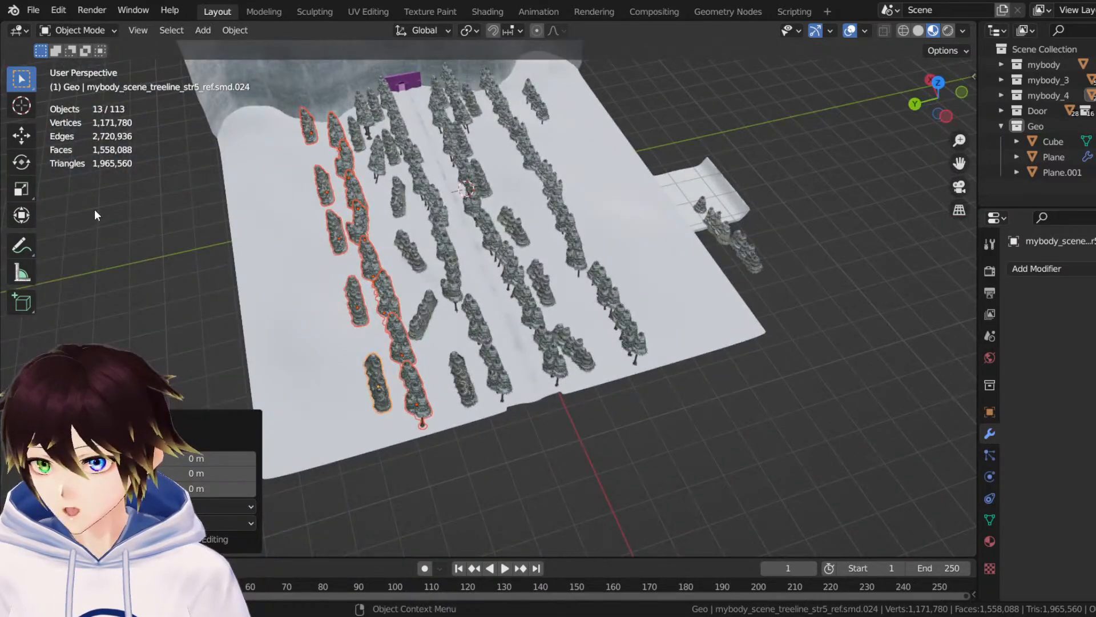
pyautogui.click(26, 137)
pyautogui.moveTo(148, 171); pyautogui.dragTo(351, 275, button='middle')
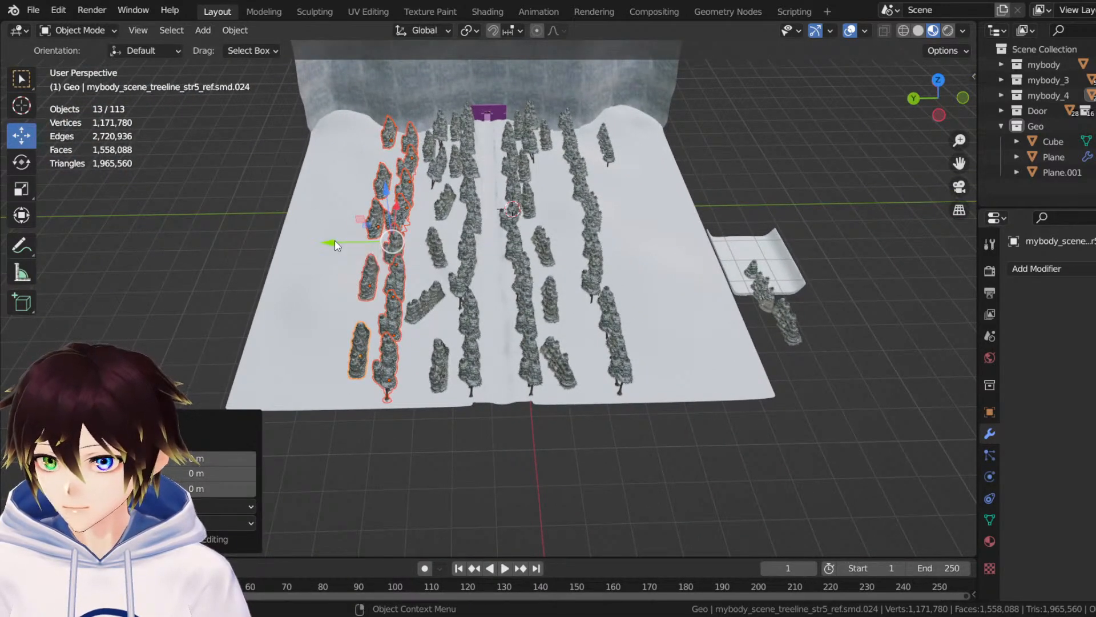
pyautogui.moveTo(334, 245); pyautogui.dragTo(603, 265)
# Rotate the moved treelines around the Z axis so the row runs more parallel to the path.
pyautogui.moveTo(603, 265); pyautogui.dragTo(799, 257, button='middle')
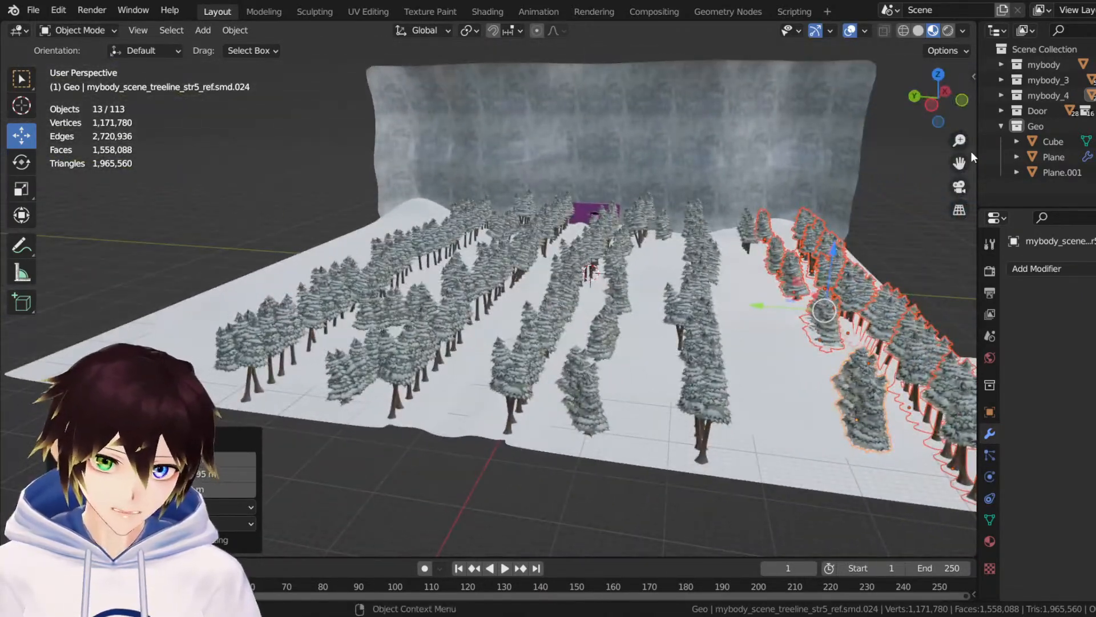
pyautogui.moveTo(965, 160); pyautogui.dragTo(781, 137)
pyautogui.scroll(3, 777, 279)
pyautogui.moveTo(776, 279); pyautogui.dragTo(762, 284, button='middle')
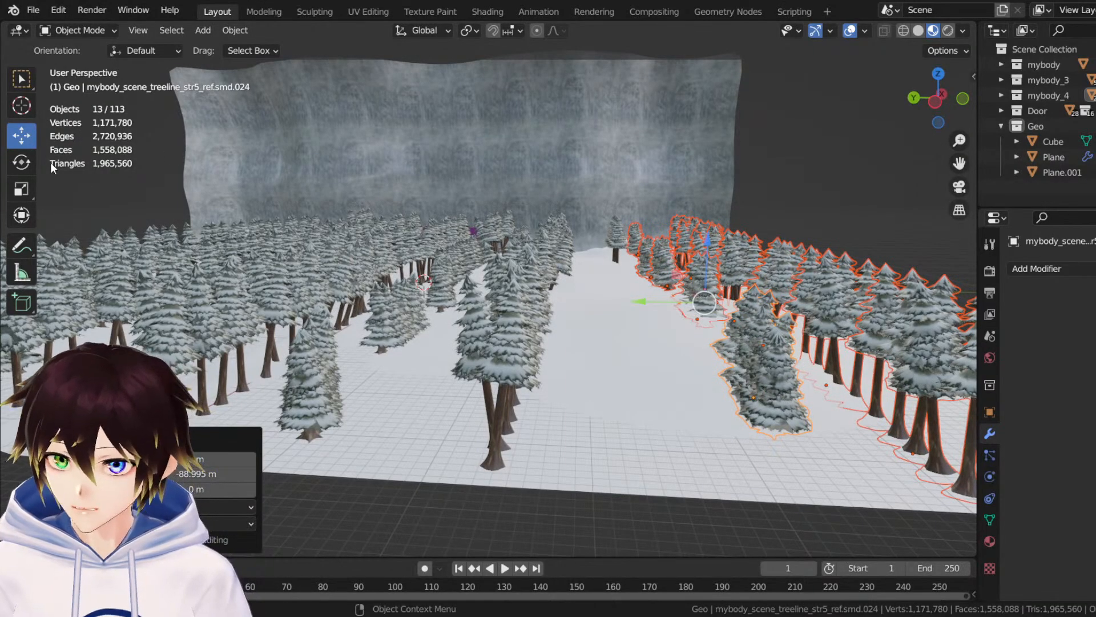
pyautogui.click(21, 162)
pyautogui.moveTo(694, 303); pyautogui.dragTo(597, 272)
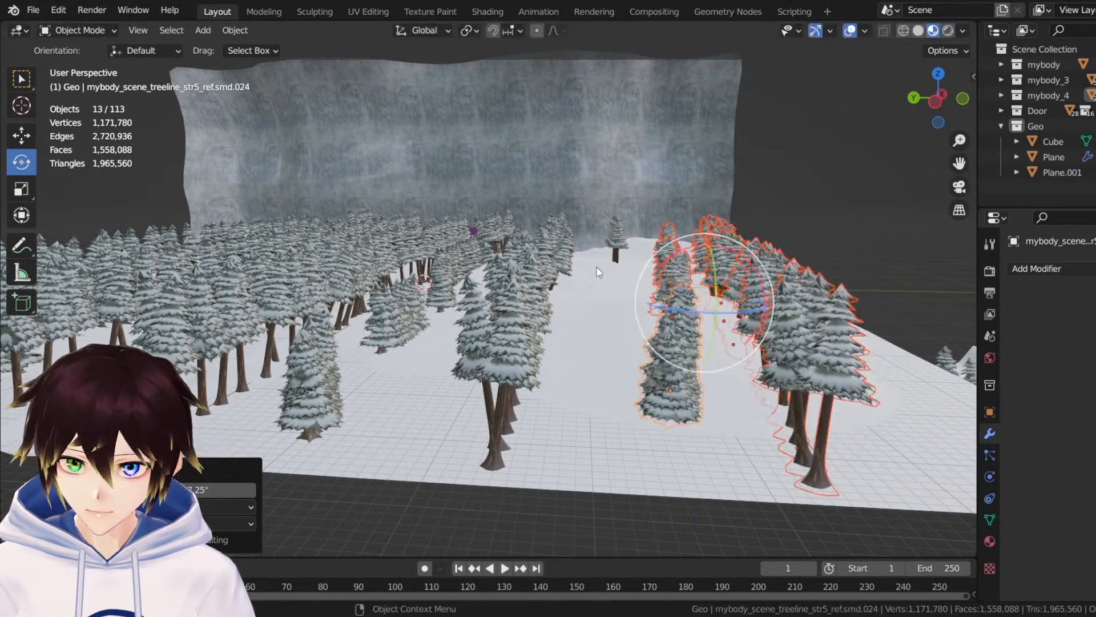
# Move the rotated treelines 5.5487 m along the Y axis, closer to the neighbouring row.
pyautogui.moveTo(598, 272); pyautogui.dragTo(434, 236, button='middle')
pyautogui.click(23, 135)
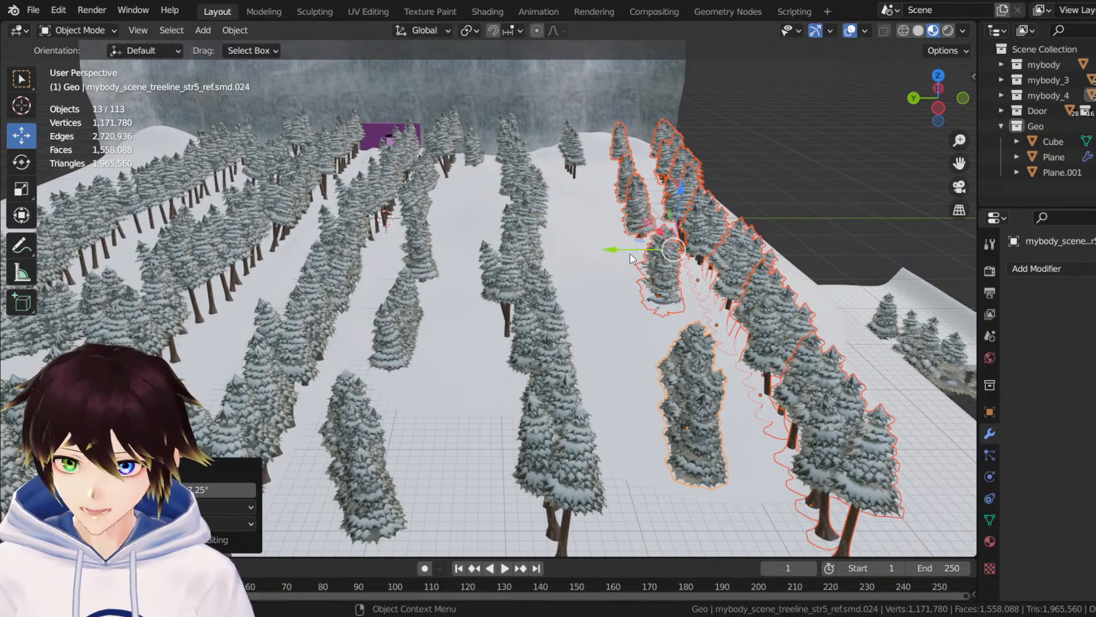
pyautogui.moveTo(632, 259); pyautogui.dragTo(585, 257)
# Hide the viewport overlays and examine the new row from ground level and from above.
pyautogui.moveTo(586, 257); pyautogui.dragTo(573, 282, button='middle')
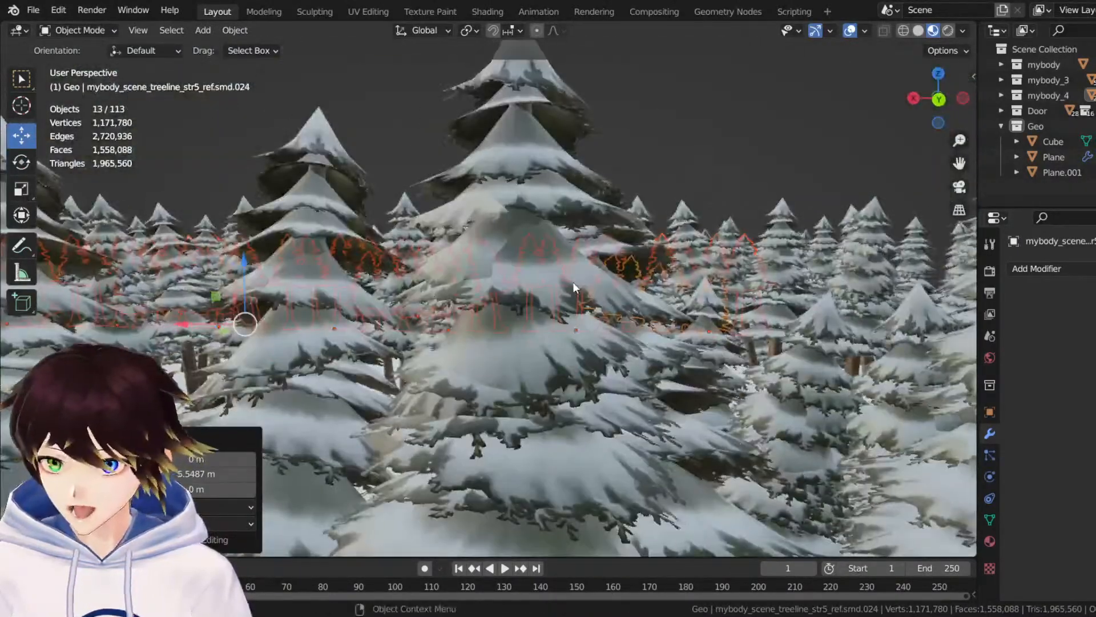
pyautogui.moveTo(963, 153); pyautogui.dragTo(936, 168)
pyautogui.click(850, 31)
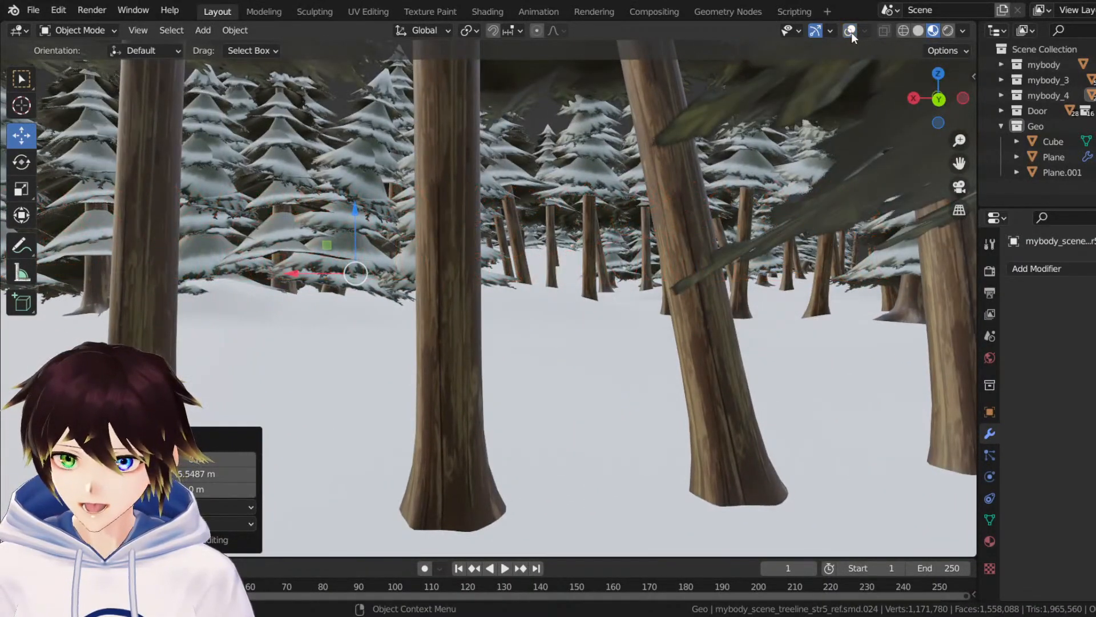
pyautogui.moveTo(618, 233); pyautogui.dragTo(443, 250, button='middle')
pyautogui.scroll(-1, 580, 184)
pyautogui.scroll(-2, 428, 249)
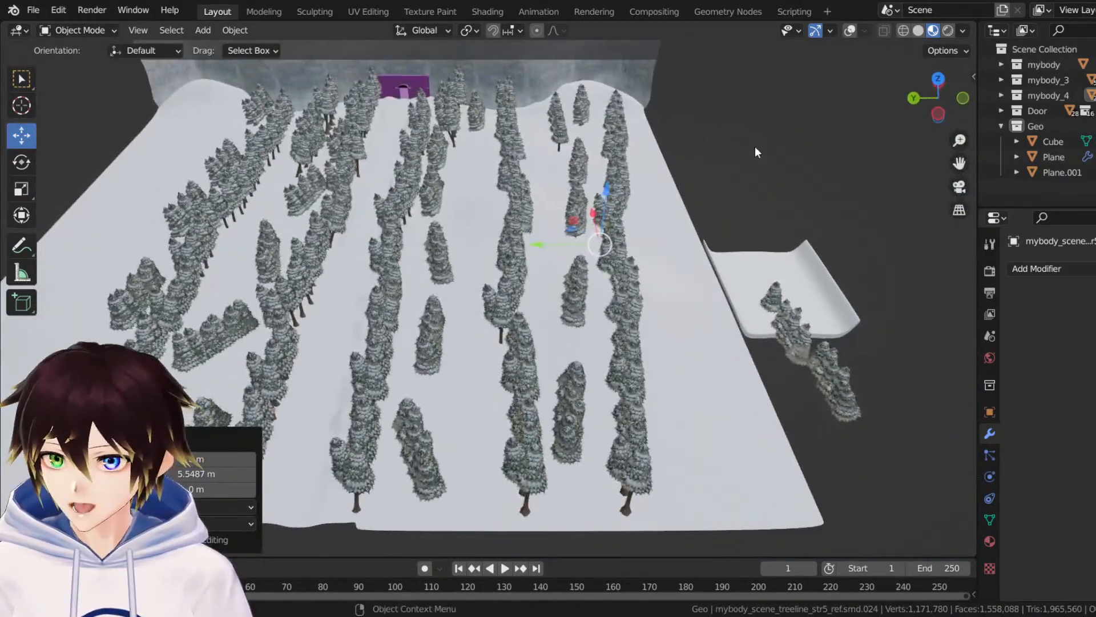
# Duplicate the thirteen selected treelines and move the copies 106.38 m along the Y axis to the opposite side of the path.
pyautogui.moveTo(959, 164); pyautogui.dragTo(1003, 170)
pyautogui.scroll(-2, 474, 340)
pyautogui.moveTo(474, 341)
pyautogui.mouseDown(button='middle')
pyautogui.moveTo(553, 321)
pyautogui.moveTo(474, 337)
pyautogui.mouseUp(button='middle')
pyautogui.rightClick(651, 161)
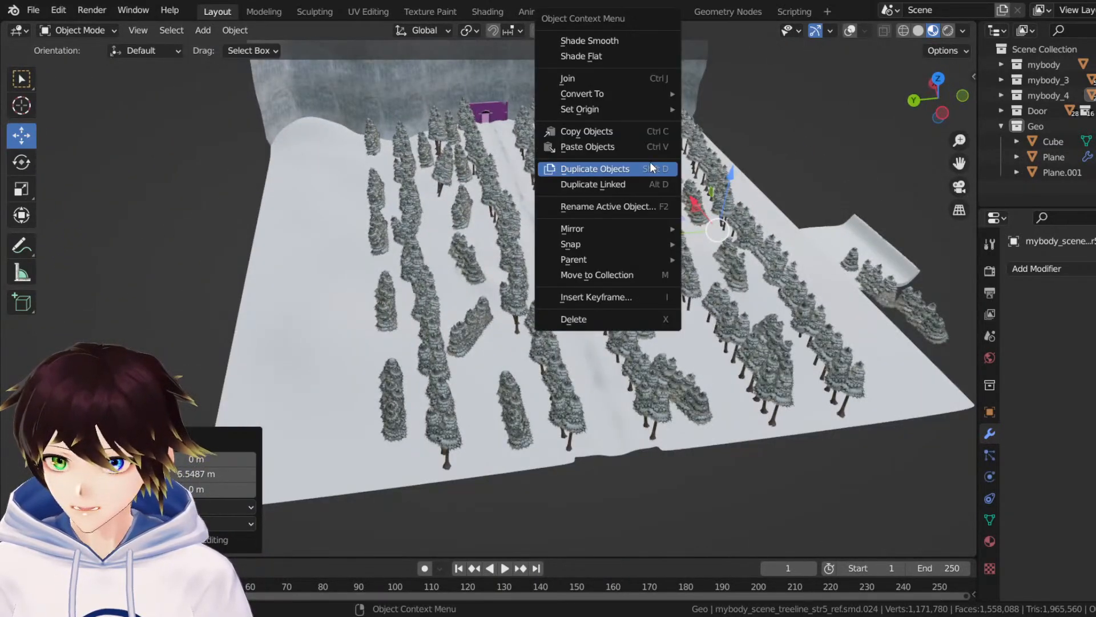
pyautogui.click(650, 164)
pyautogui.rightClick(688, 242)
pyautogui.moveTo(688, 242); pyautogui.dragTo(258, 261)
# Examine the newly placed row from outside and at ground level for gaps between the trees.
pyautogui.moveTo(258, 261); pyautogui.dragTo(404, 310, button='middle')
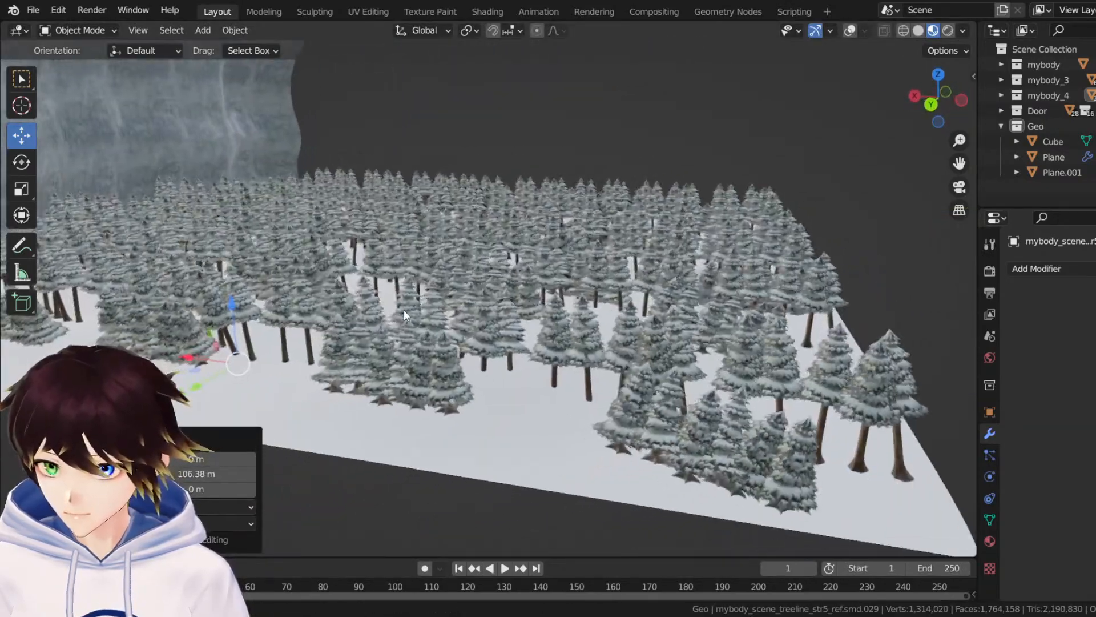
pyautogui.scroll(4, 287, 309)
pyautogui.moveTo(465, 264); pyautogui.dragTo(343, 272, button='middle')
pyautogui.scroll(6, 318, 241)
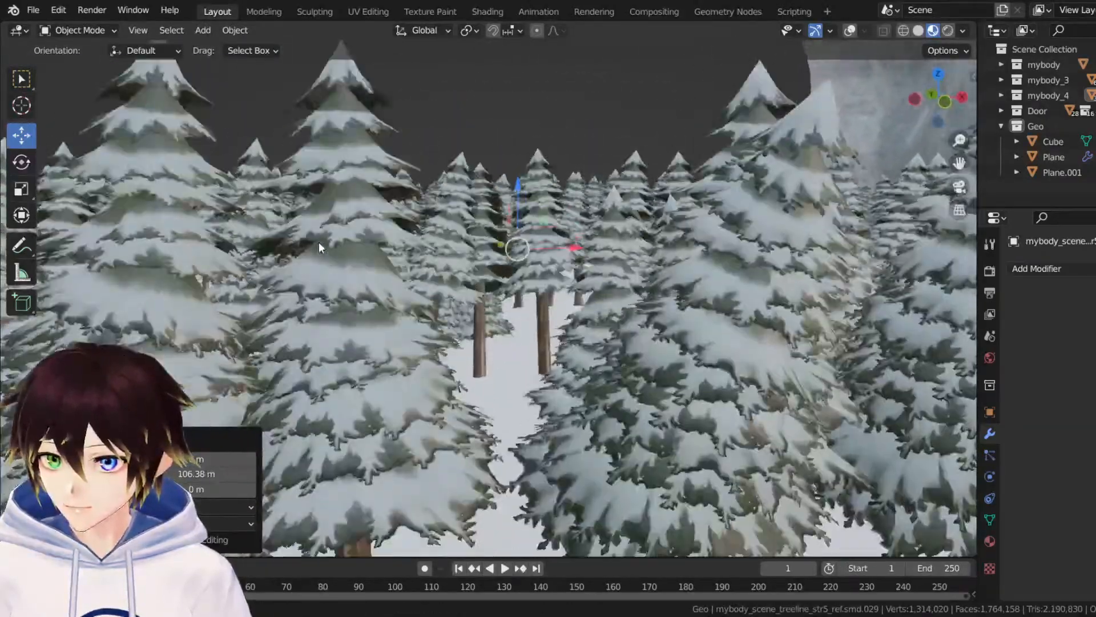
pyautogui.moveTo(317, 238); pyautogui.dragTo(392, 269, button='middle')
pyautogui.scroll(2, 388, 268)
pyautogui.scroll(-3, 443, 268)
pyautogui.scroll(2, 443, 270)
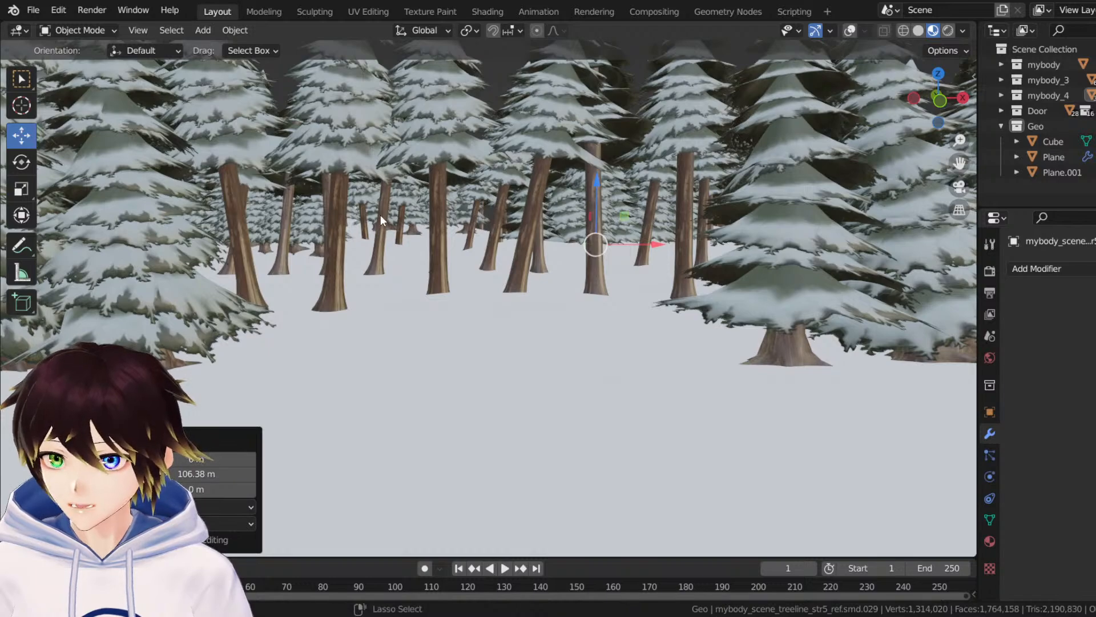
# Save the forest scene and deselect the treelines.
pyautogui.hotkey('ctrl', 's')
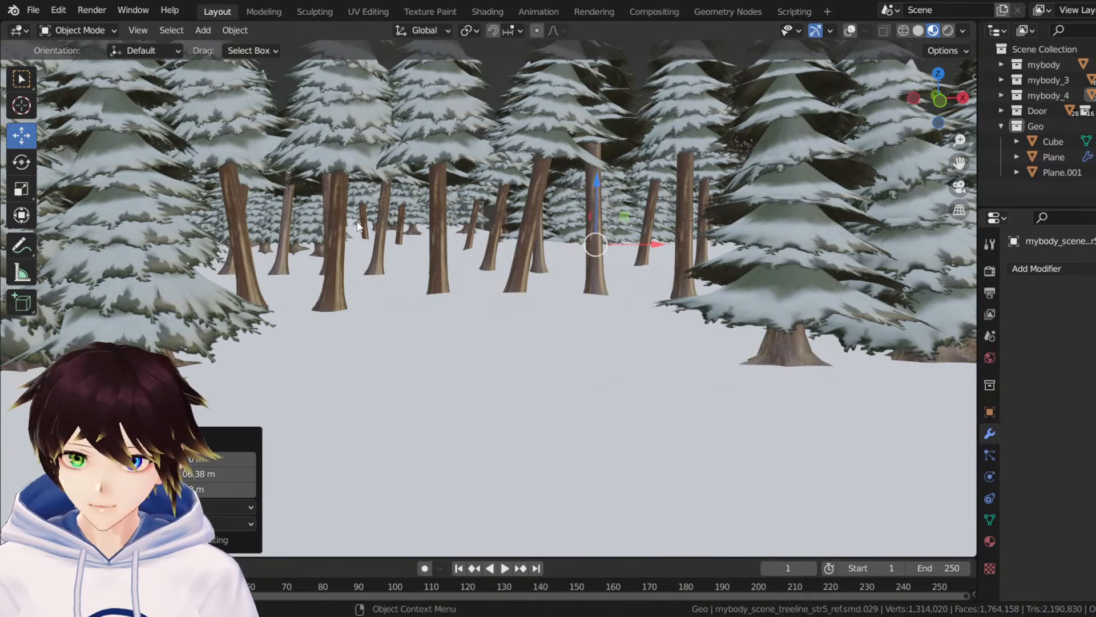
pyautogui.scroll(3, 433, 221)
pyautogui.scroll(-8, 424, 223)
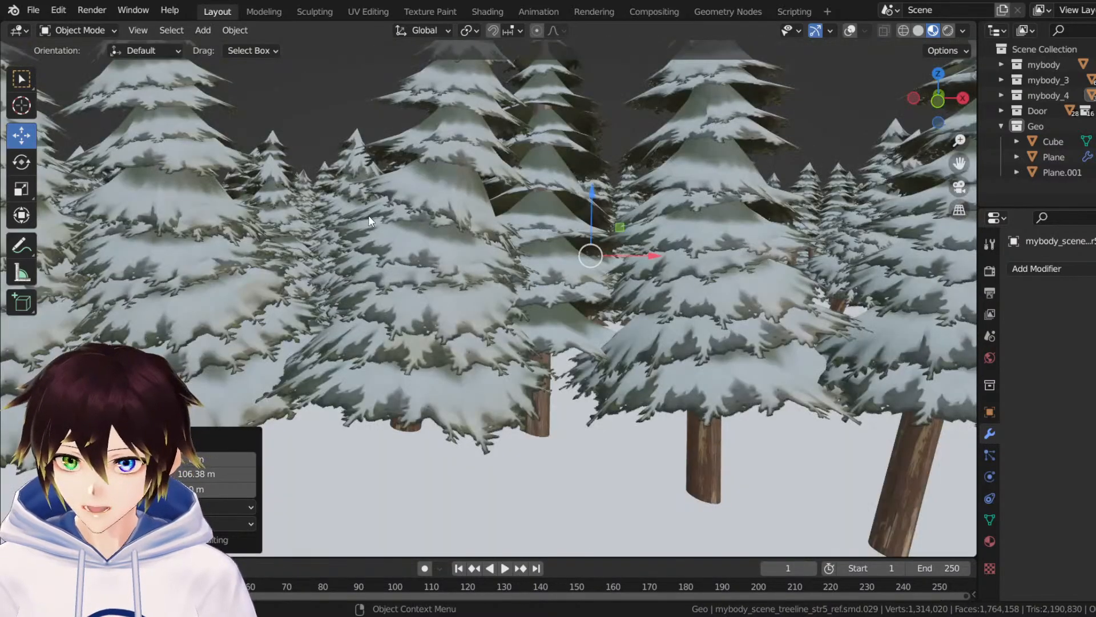
pyautogui.moveTo(369, 214); pyautogui.dragTo(475, 241, button='middle')
pyautogui.click(390, 115)
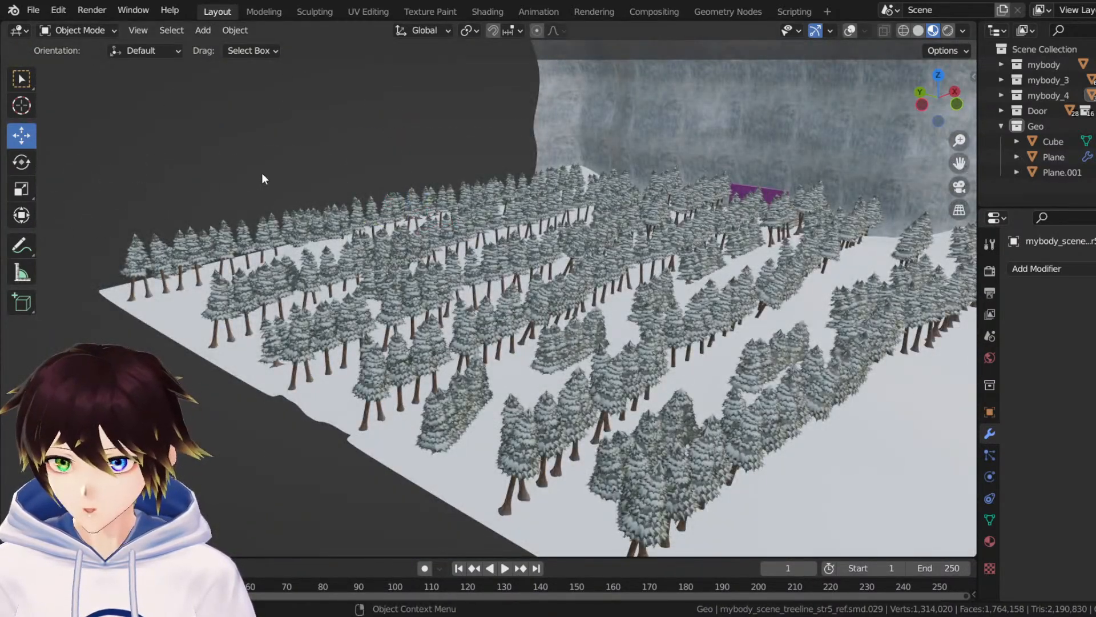
# Duplicate in place the short treeline standing beside the wide gap between the two outermost positive-Y rows.
pyautogui.moveTo(263, 179); pyautogui.dragTo(440, 202, button='middle')
pyautogui.moveTo(431, 359); pyautogui.dragTo(476, 338, button='middle')
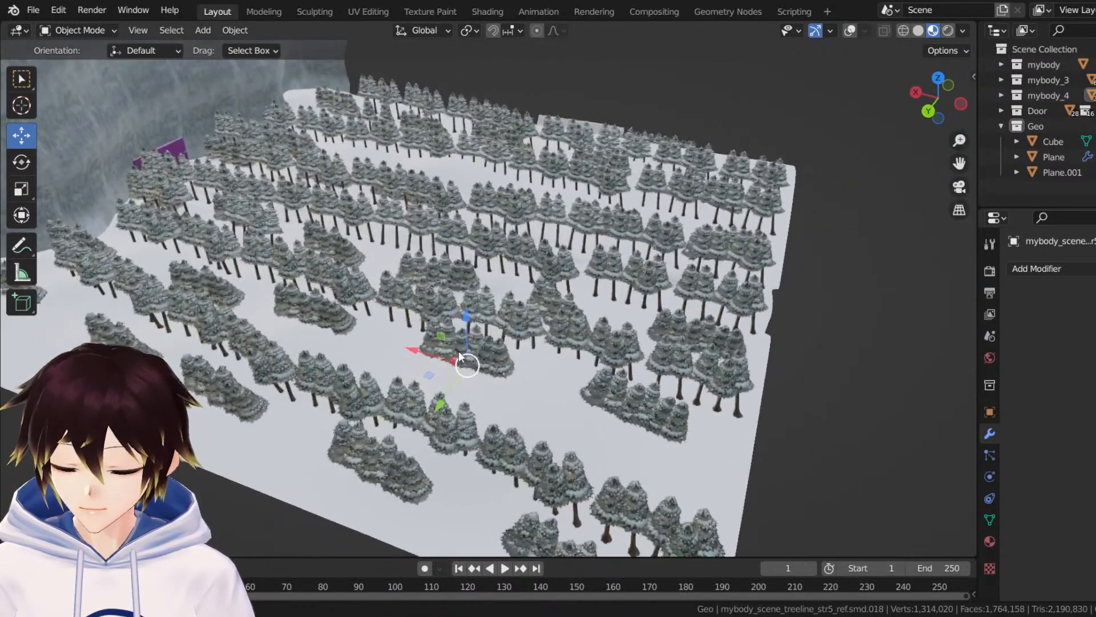
pyautogui.rightClick(477, 338)
pyautogui.click(476, 338)
pyautogui.rightClick(413, 361)
# Move the copied short treeline along X and 9.3278 m along Y into the gap, and rotate it around the Z axis.
pyautogui.moveTo(414, 352); pyautogui.dragTo(492, 390)
pyautogui.moveTo(529, 427); pyautogui.dragTo(528, 482)
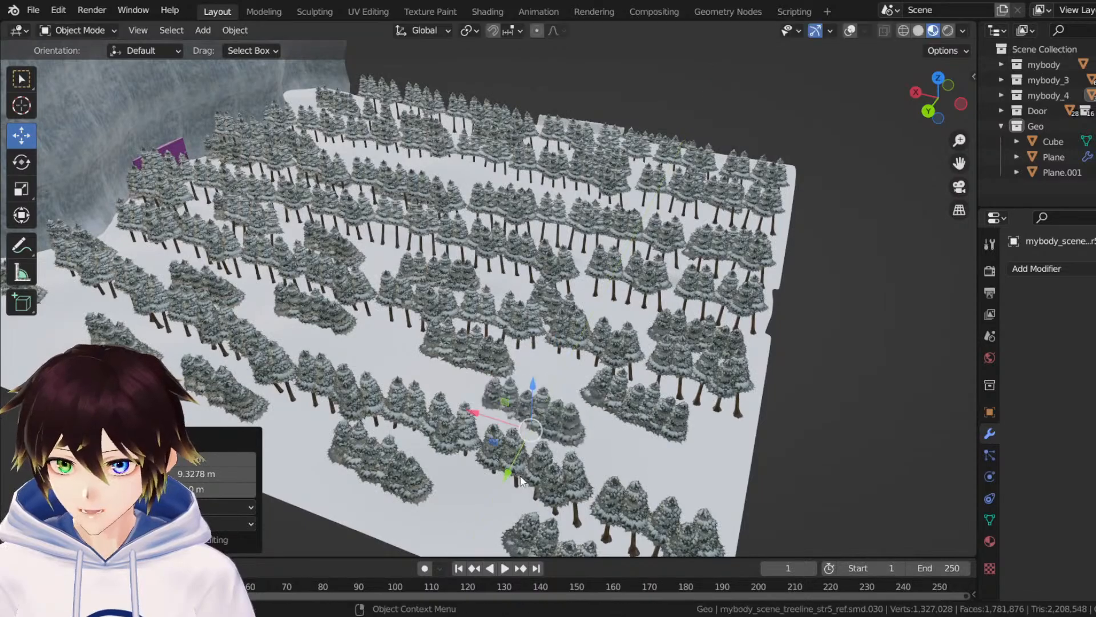
pyautogui.click(21, 162)
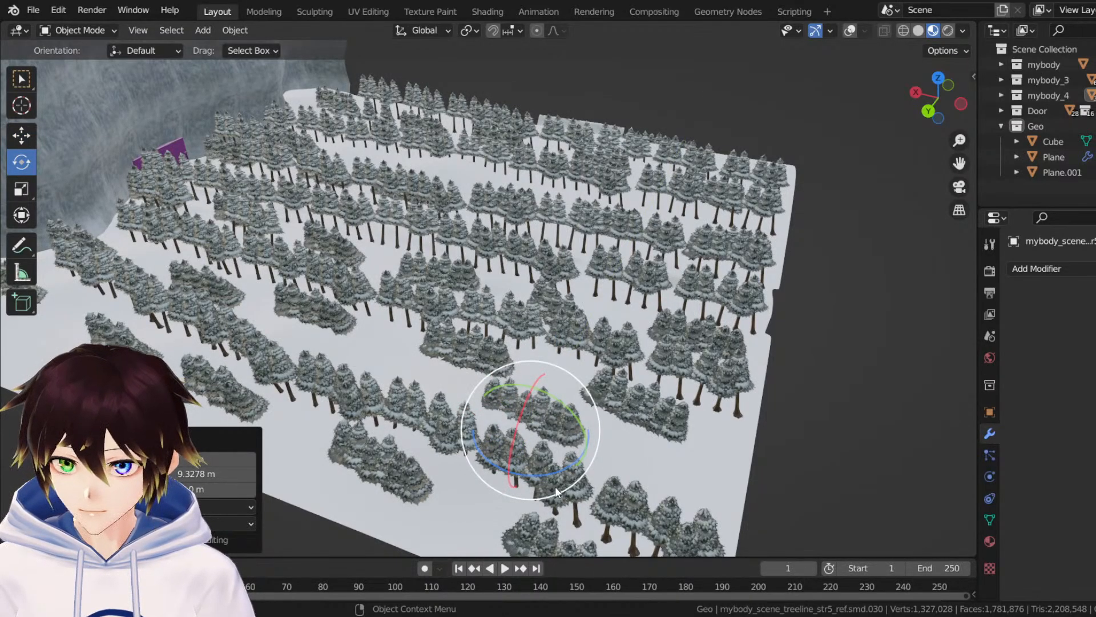
pyautogui.moveTo(557, 464); pyautogui.dragTo(605, 466)
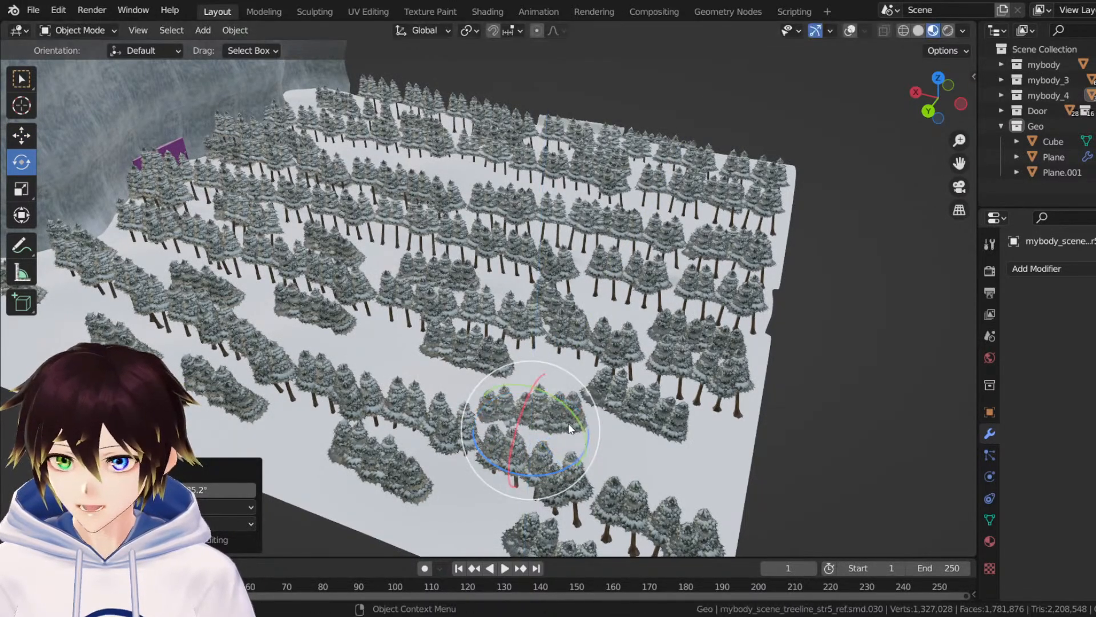
# Duplicate the rotated short treeline in place.
pyautogui.rightClick(564, 419)
pyautogui.click(546, 420)
pyautogui.click(546, 421)
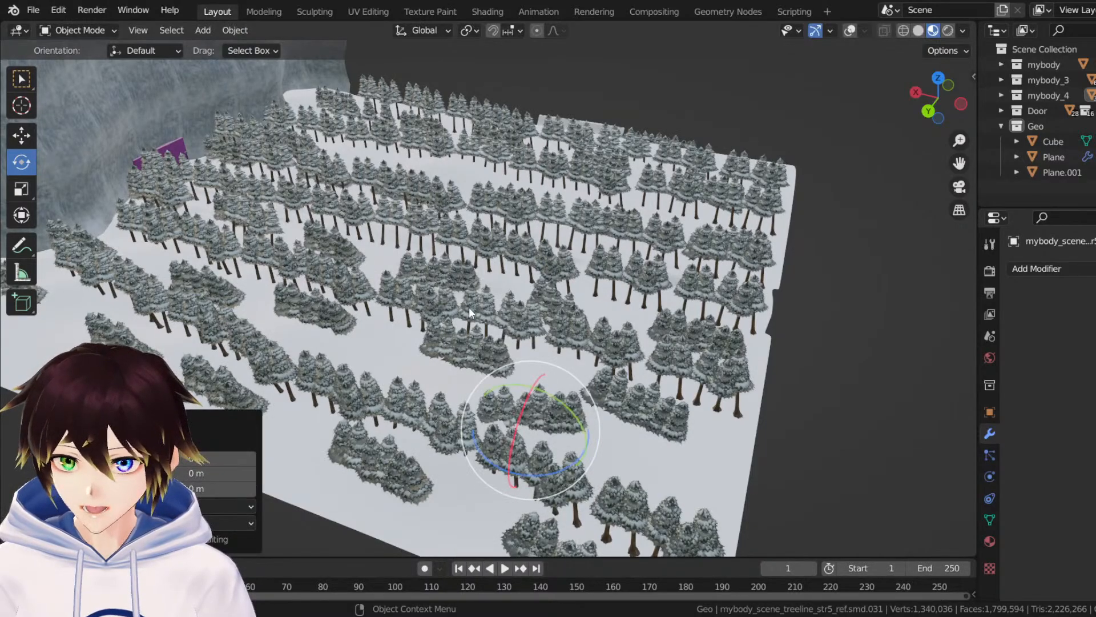
# Move the second copy along the gap toward the rock wall and rotate it around the Z axis.
pyautogui.moveTo(469, 307); pyautogui.dragTo(521, 333, button='middle')
pyautogui.click(21, 135)
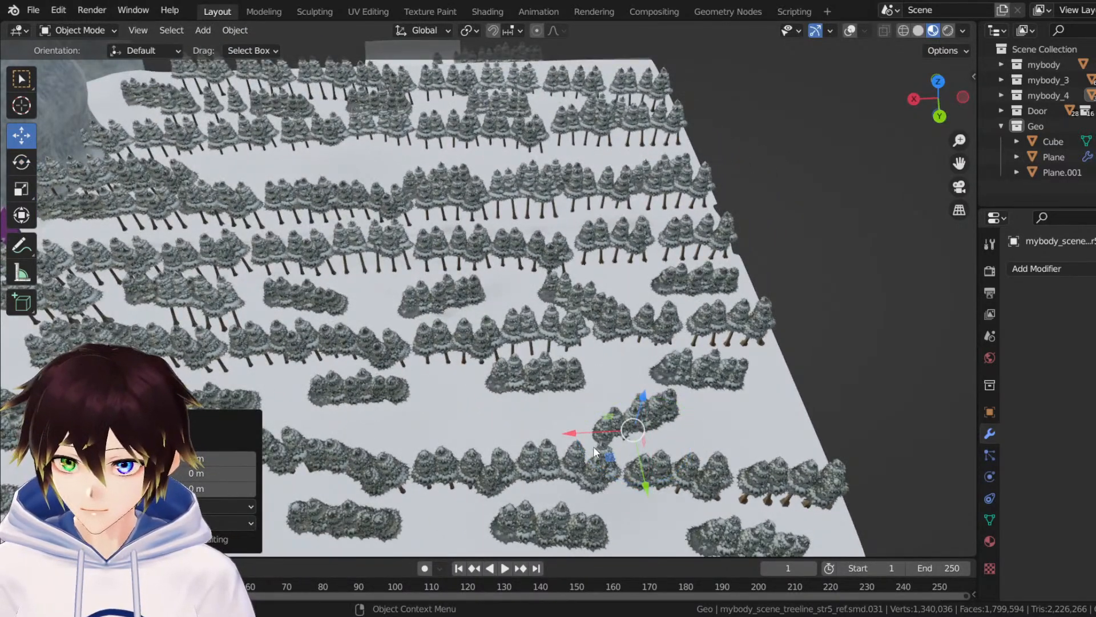
pyautogui.moveTo(594, 446); pyautogui.dragTo(414, 438)
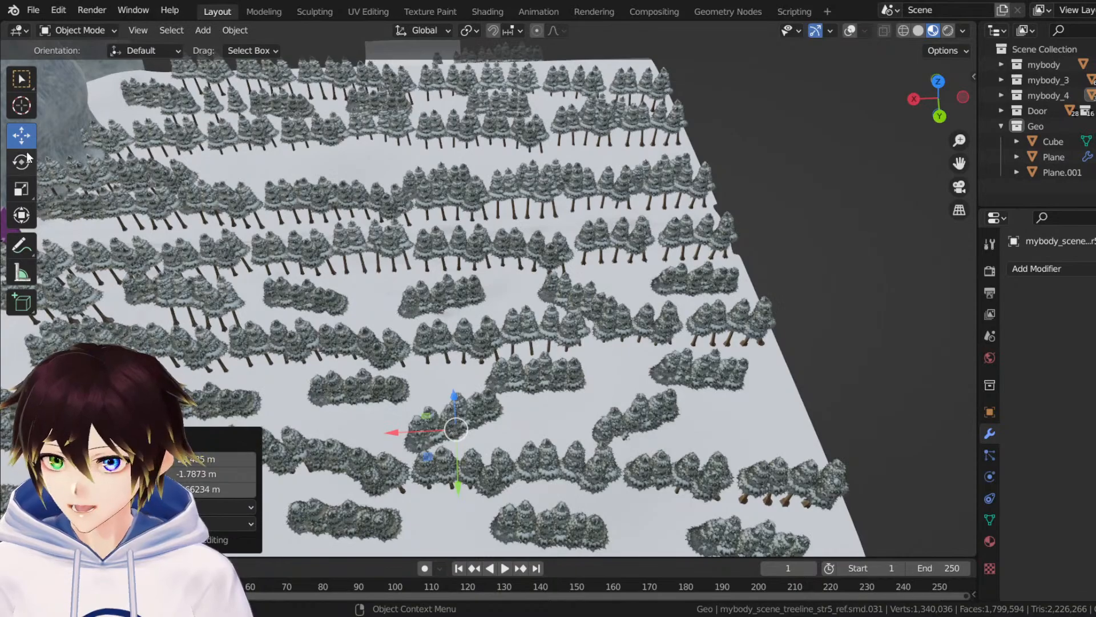
pyautogui.moveTo(512, 451); pyautogui.dragTo(484, 485)
# Duplicate the second short treeline in the gap, leaving the copy in place.
pyautogui.moveTo(959, 164); pyautogui.dragTo(1095, 83)
pyautogui.rightClick(723, 325)
pyautogui.click(723, 326)
pyautogui.rightClick(688, 346)
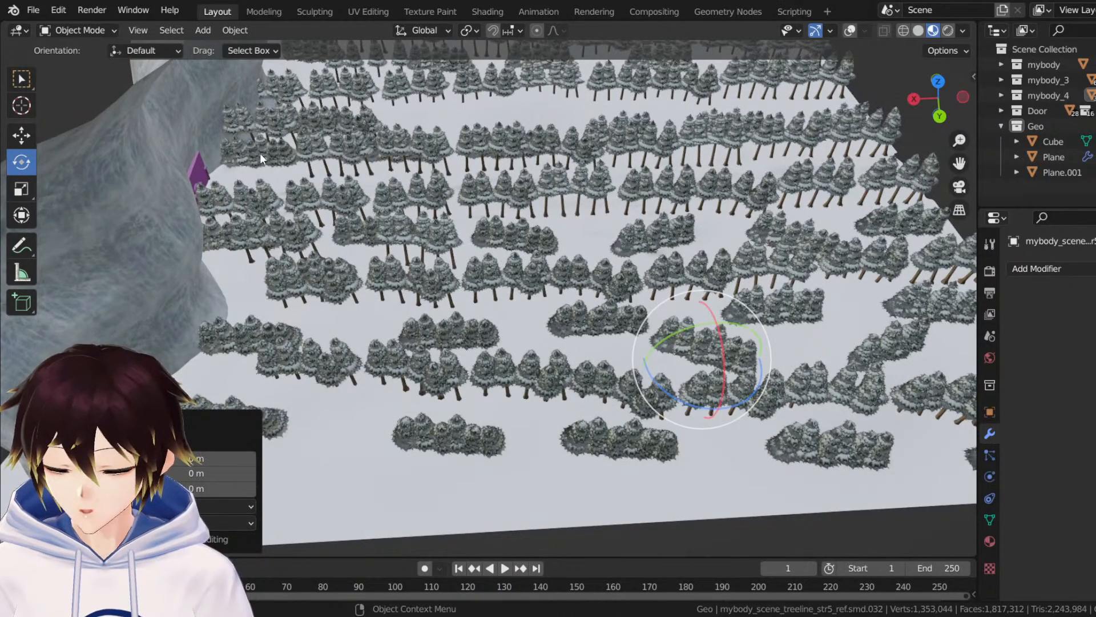
# Position the third copy closer to the rock wall along X, rotate it around Z and shift it -1.4053 m along Y.
pyautogui.moveTo(662, 363); pyautogui.dragTo(494, 365)
pyautogui.moveTo(494, 329); pyautogui.dragTo(451, 371, button='middle')
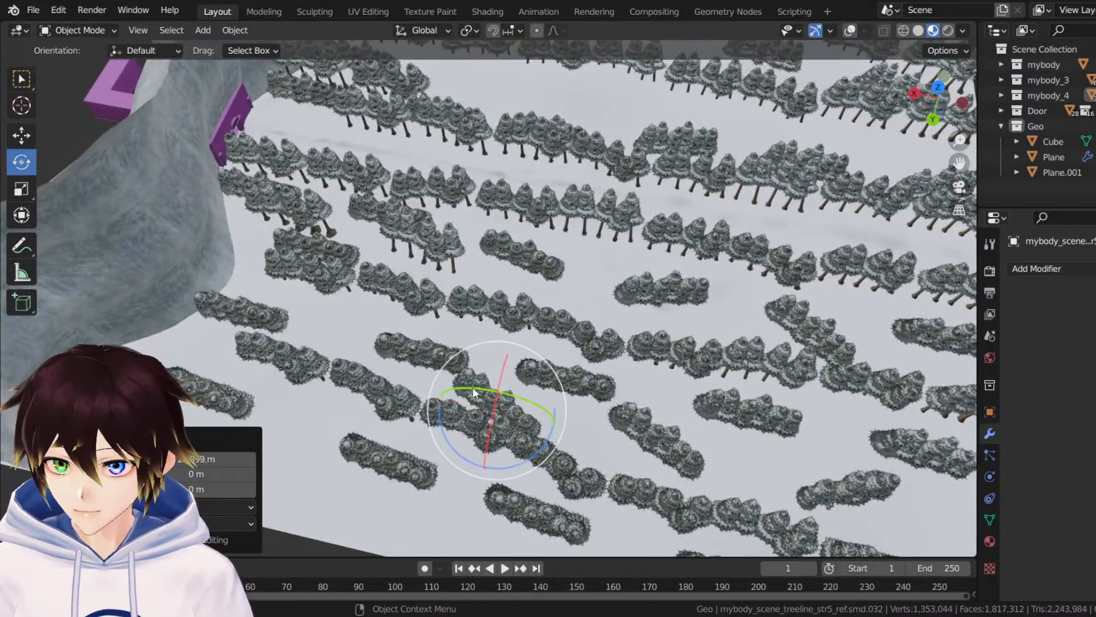
pyautogui.moveTo(540, 446); pyautogui.dragTo(551, 428)
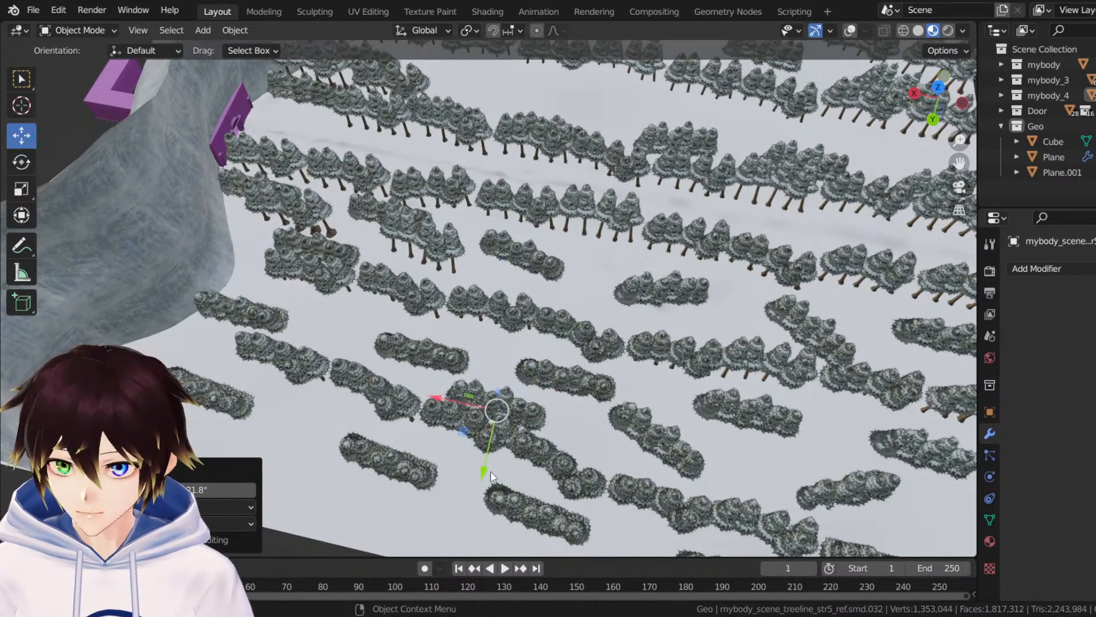
# Duplicate the third short treeline and place the copy beyond the outermost row near the ground's positive-Y edge.
pyautogui.moveTo(441, 368); pyautogui.dragTo(486, 296, button='middle')
pyautogui.rightClick(485, 296)
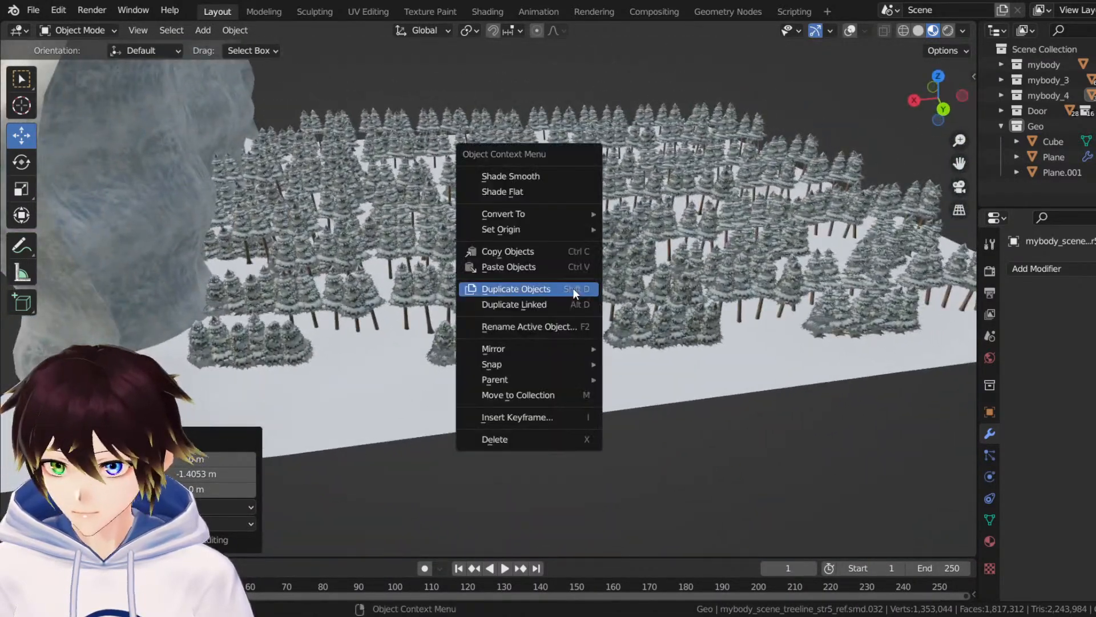
pyautogui.click(573, 287)
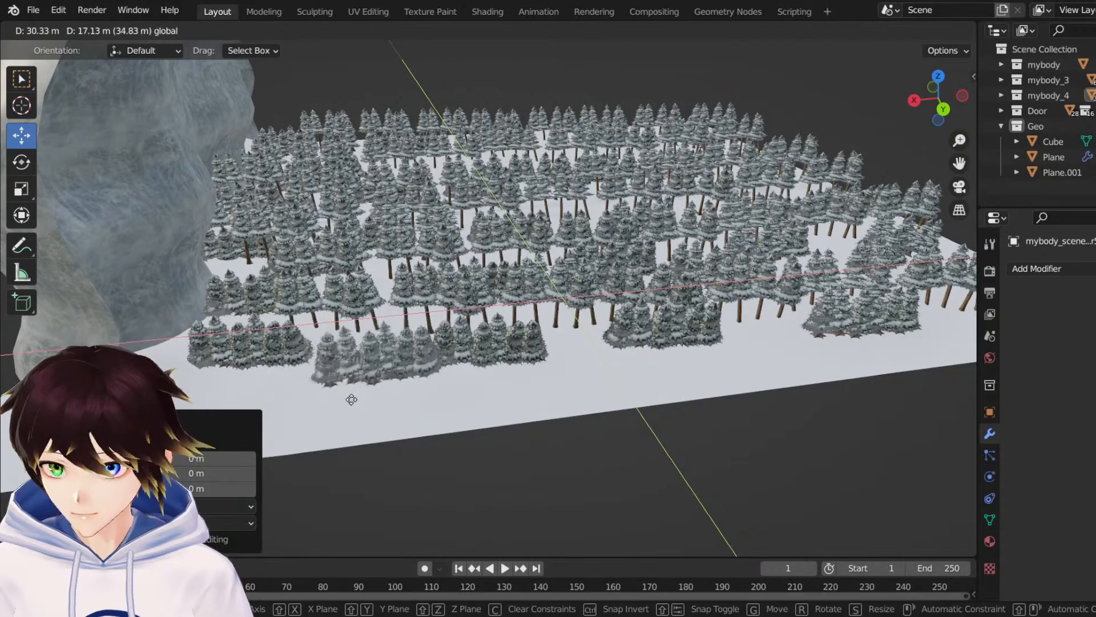
pyautogui.click(337, 406)
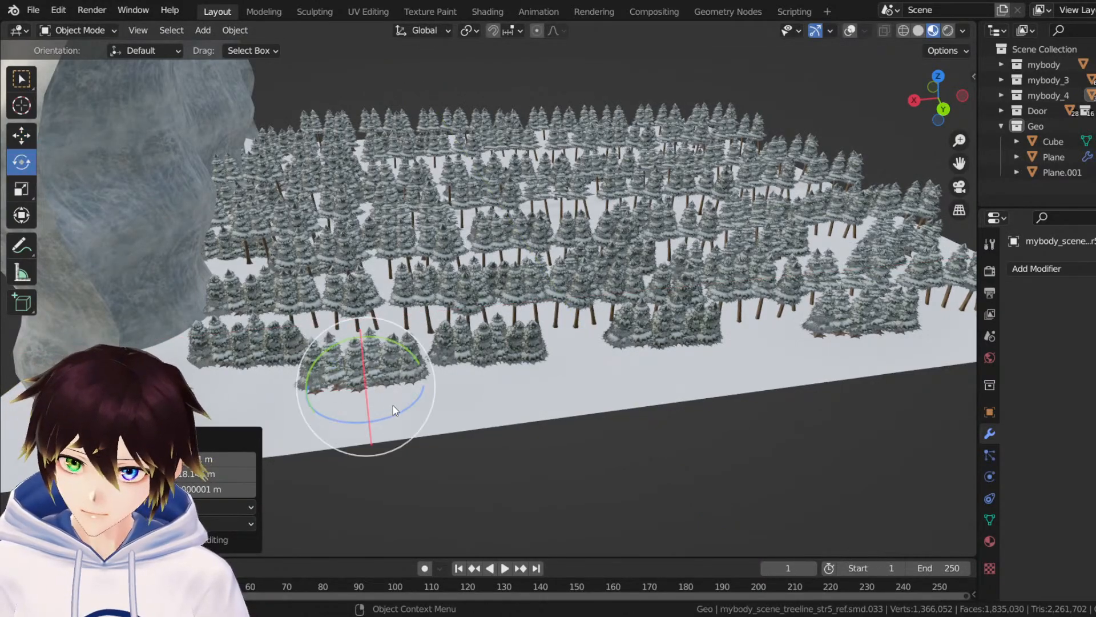
# Rotate the edge treeline by -41.6° around the Z axis and lower it along Z onto the snow.
pyautogui.moveTo(400, 414); pyautogui.dragTo(373, 404)
pyautogui.moveTo(373, 404); pyautogui.dragTo(367, 347, button='middle')
pyautogui.scroll(5, 365, 378)
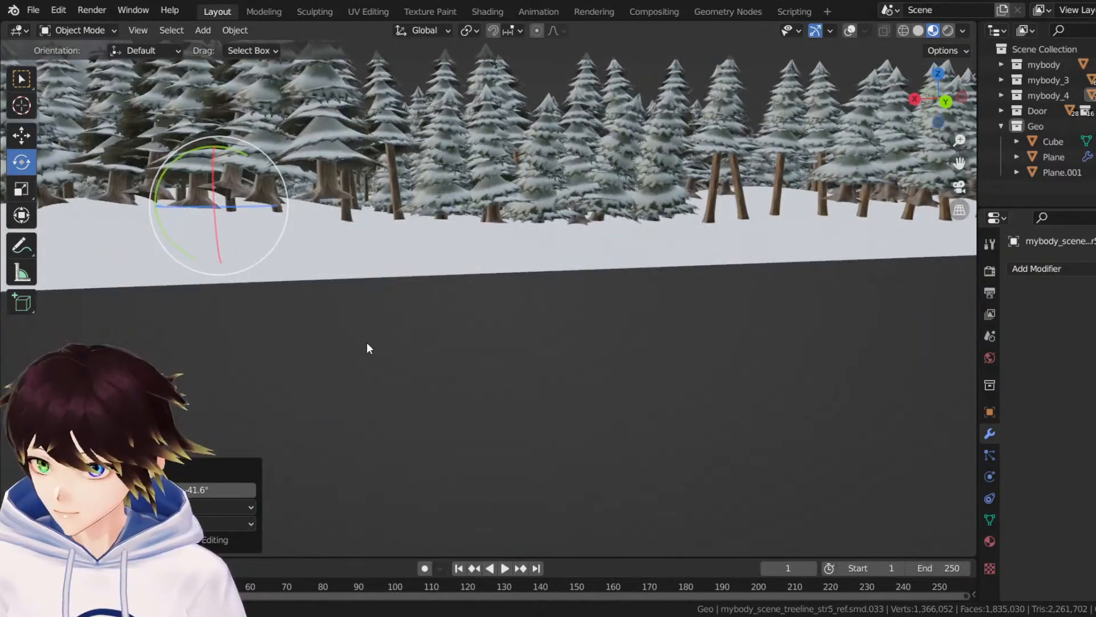
pyautogui.moveTo(215, 147); pyautogui.dragTo(221, 193)
# Duplicate the lowered edge treeline and place the copy in another spot along the outer edge of the ground.
pyautogui.moveTo(291, 158); pyautogui.dragTo(373, 354, button='middle')
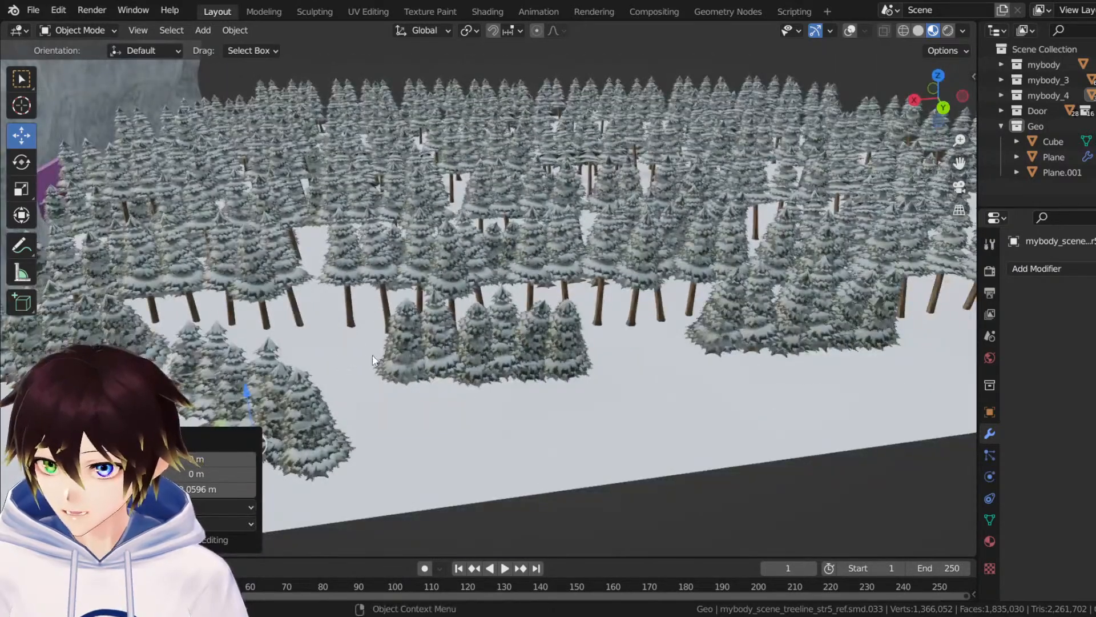
pyautogui.rightClick(297, 426)
pyautogui.click(297, 426)
pyautogui.moveTo(443, 357); pyautogui.dragTo(345, 412, button='middle')
pyautogui.press('g')
pyautogui.click(371, 433)
# Duplicate the angled edge treeline and place the copy about 23.6 m farther along the outer edge in the negative X direction.
pyautogui.rightClick(296, 399)
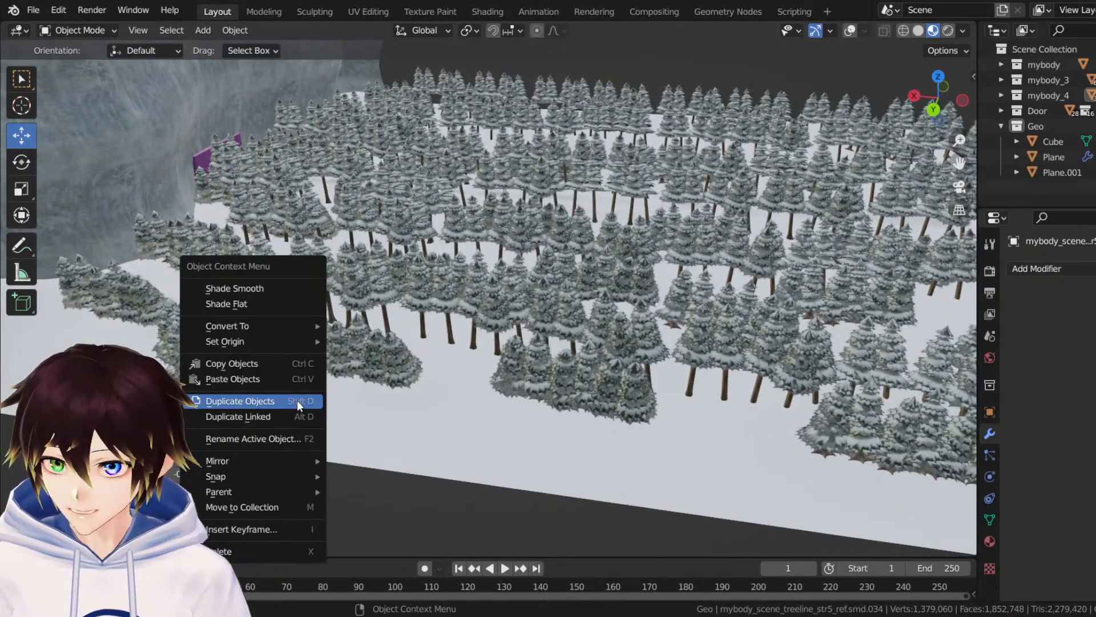
pyautogui.click(297, 399)
pyautogui.rightClick(296, 399)
pyautogui.press('g')
pyautogui.hotkey('shift', 'z')
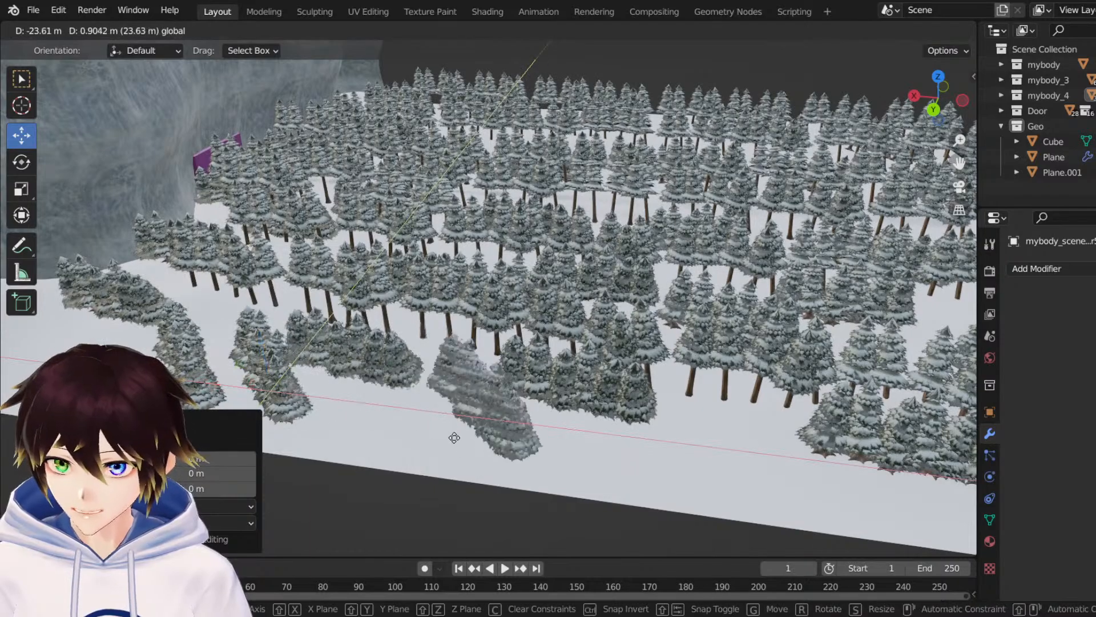
pyautogui.click(446, 441)
# Duplicate the newest edge treeline and place this copy farther down the outer edge, keeping its height unchanged.
pyautogui.rightClick(446, 440)
pyautogui.click(446, 441)
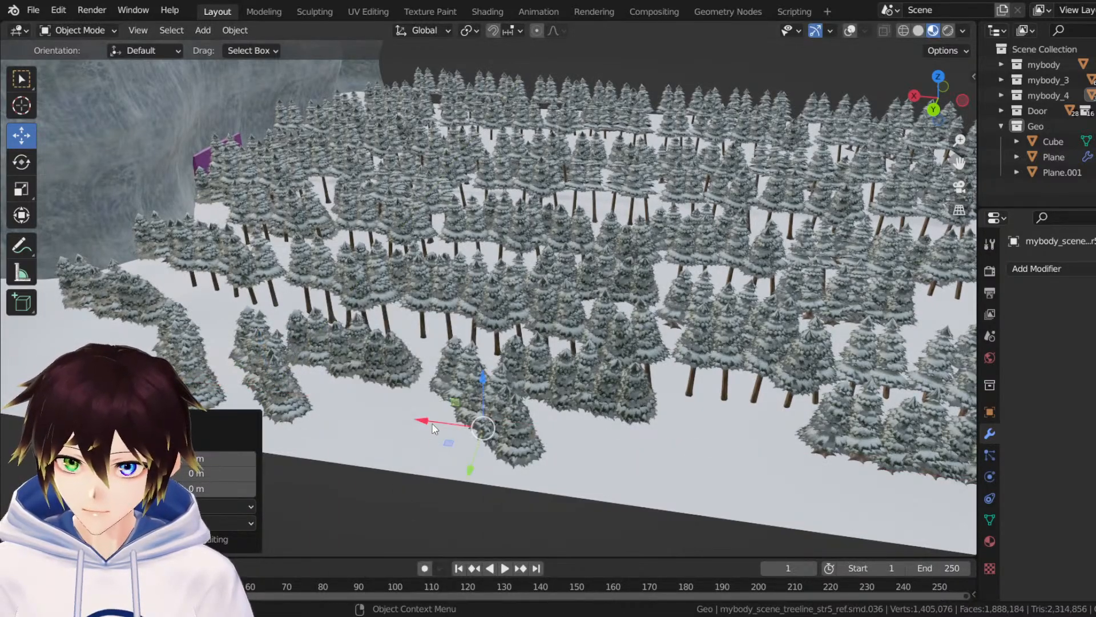
pyautogui.press('g')
pyautogui.hotkey('shift', 'z')
pyautogui.click(707, 476)
# Extend the edge with another treeline copy, moved -27.65 m along X and 2.7077 m along Y.
pyautogui.moveTo(707, 477); pyautogui.dragTo(682, 477, button='middle')
pyautogui.scroll(-1, 683, 481)
pyautogui.rightClick(647, 423)
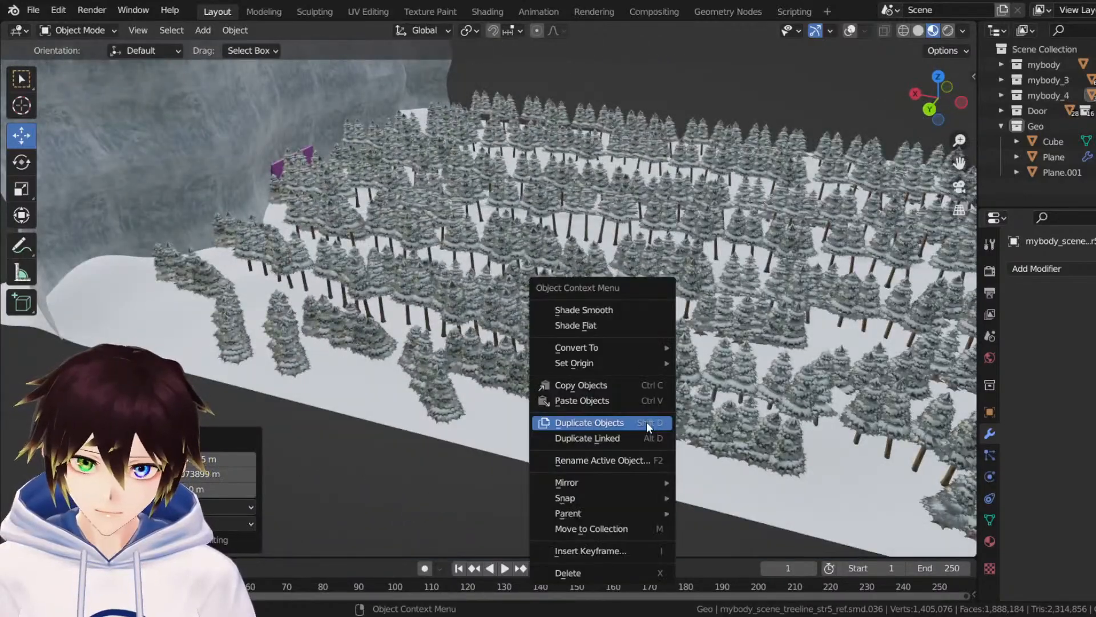
pyautogui.click(647, 422)
pyautogui.press('g')
pyautogui.hotkey('shift', 'z')
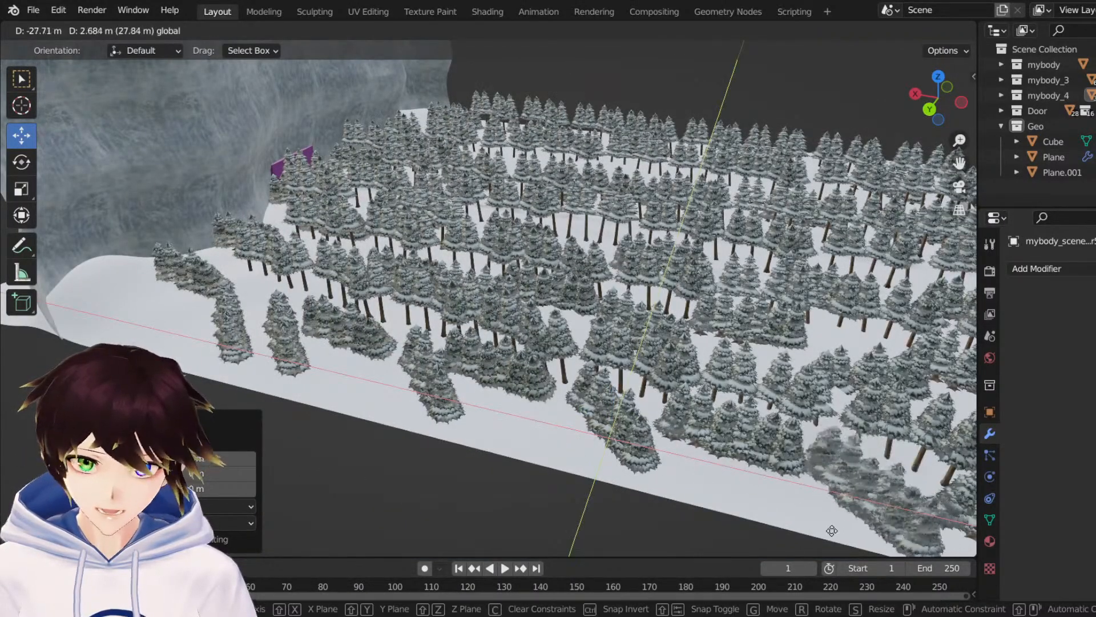
pyautogui.click(832, 530)
# Inspect the forest at ground level and from the path's far end, and save Snowdin forest.blend.
pyautogui.moveTo(832, 530); pyautogui.dragTo(553, 493, button='middle')
pyautogui.moveTo(677, 366); pyautogui.dragTo(564, 316, button='middle')
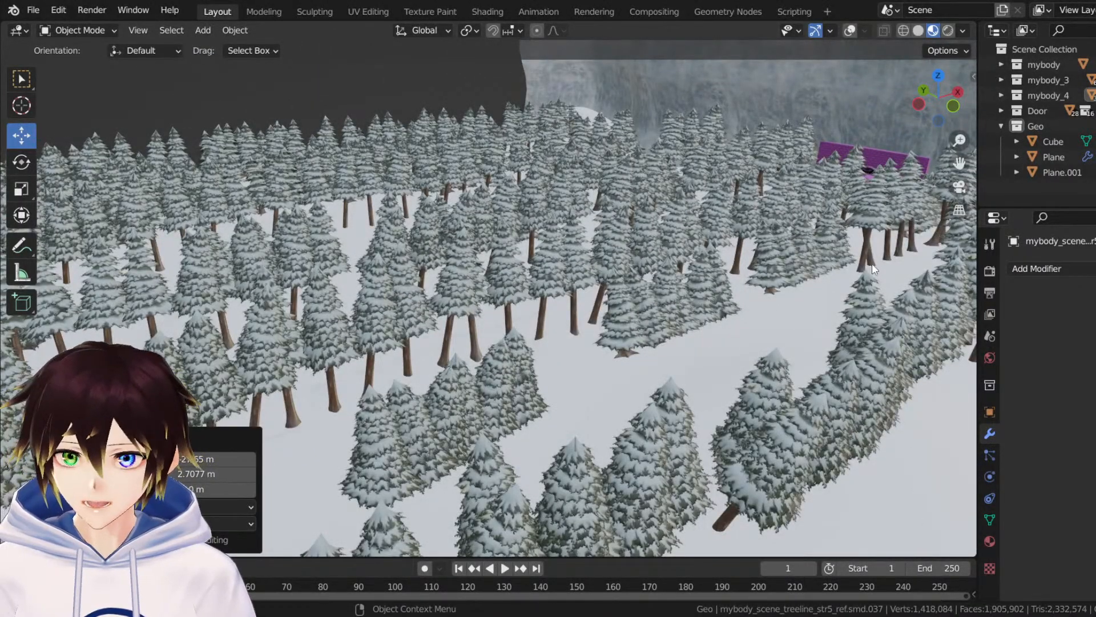
pyautogui.moveTo(564, 315); pyautogui.dragTo(498, 267, button='middle')
pyautogui.scroll(3, 444, 276)
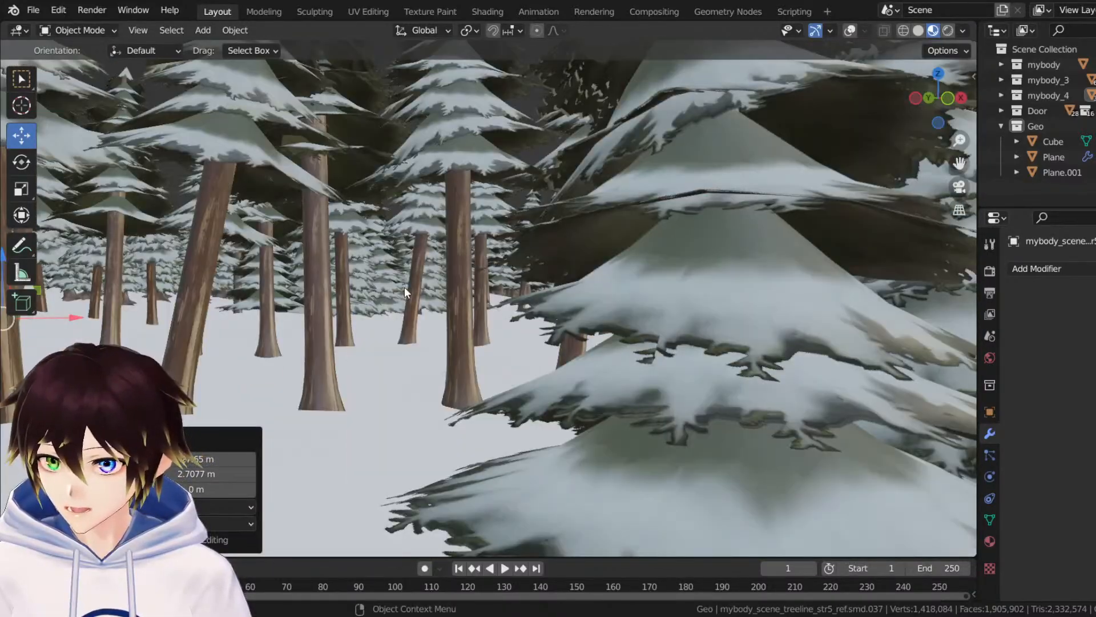
pyautogui.moveTo(404, 287); pyautogui.dragTo(574, 290, button='middle')
pyautogui.moveTo(962, 162); pyautogui.dragTo(590, 262)
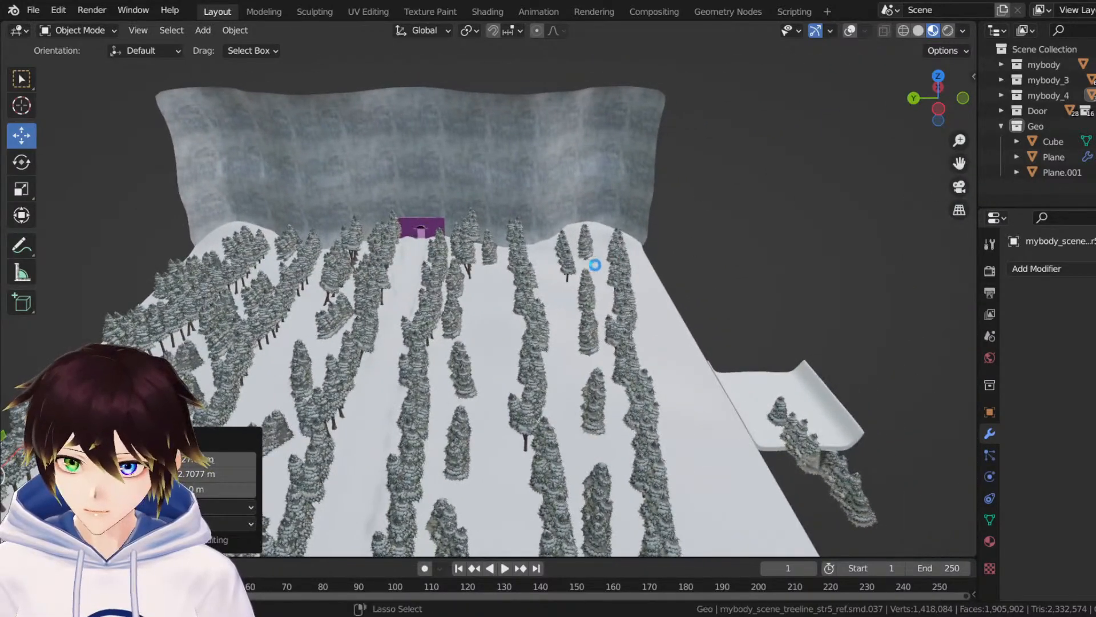
pyautogui.hotkey('ctrl', 's')
# Duplicate the short treeline in the gap on the path's negative-Y side and move the copy along X toward the rock wall.
pyautogui.moveTo(590, 262); pyautogui.dragTo(589, 200, button='middle')
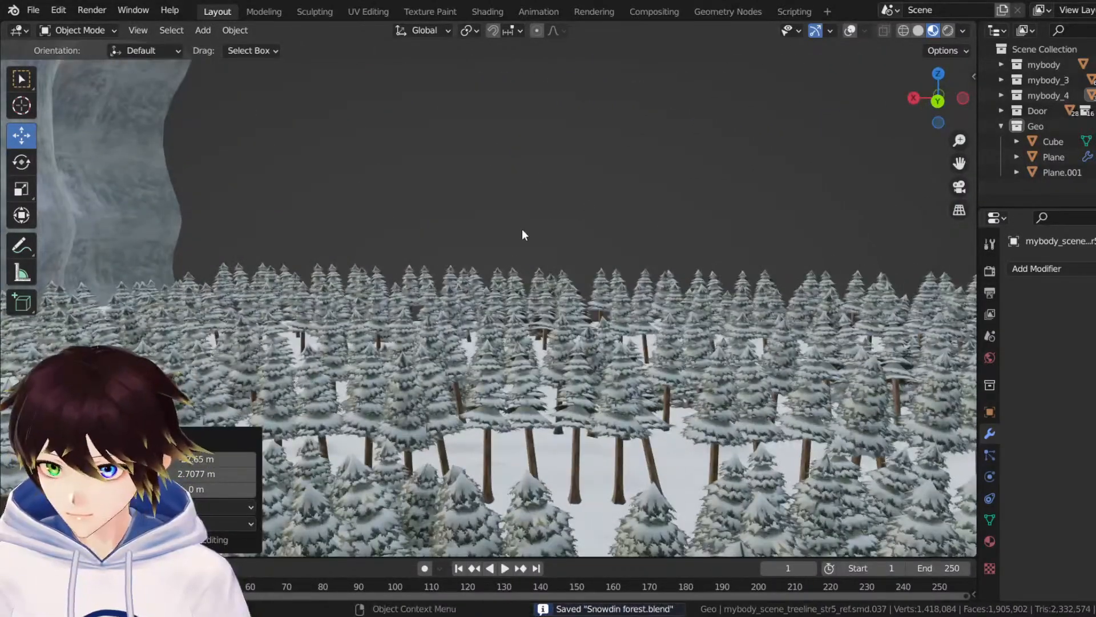
pyautogui.moveTo(522, 234); pyautogui.dragTo(471, 277, button='middle')
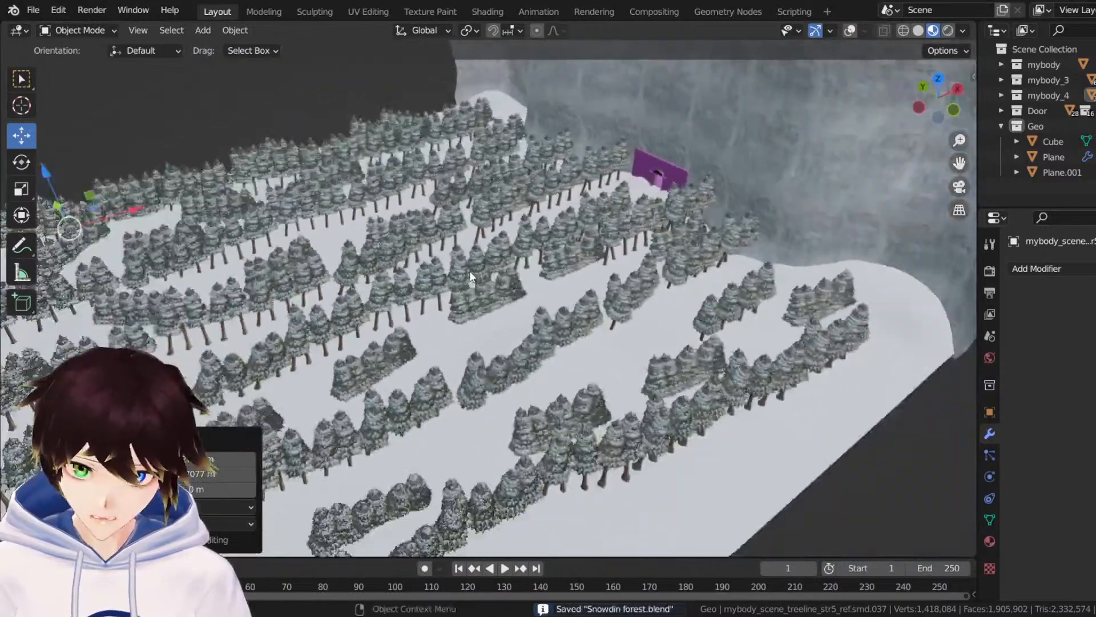
pyautogui.scroll(-2, 469, 271)
pyautogui.moveTo(539, 310); pyautogui.dragTo(522, 318, button='middle')
pyautogui.scroll(3, 522, 317)
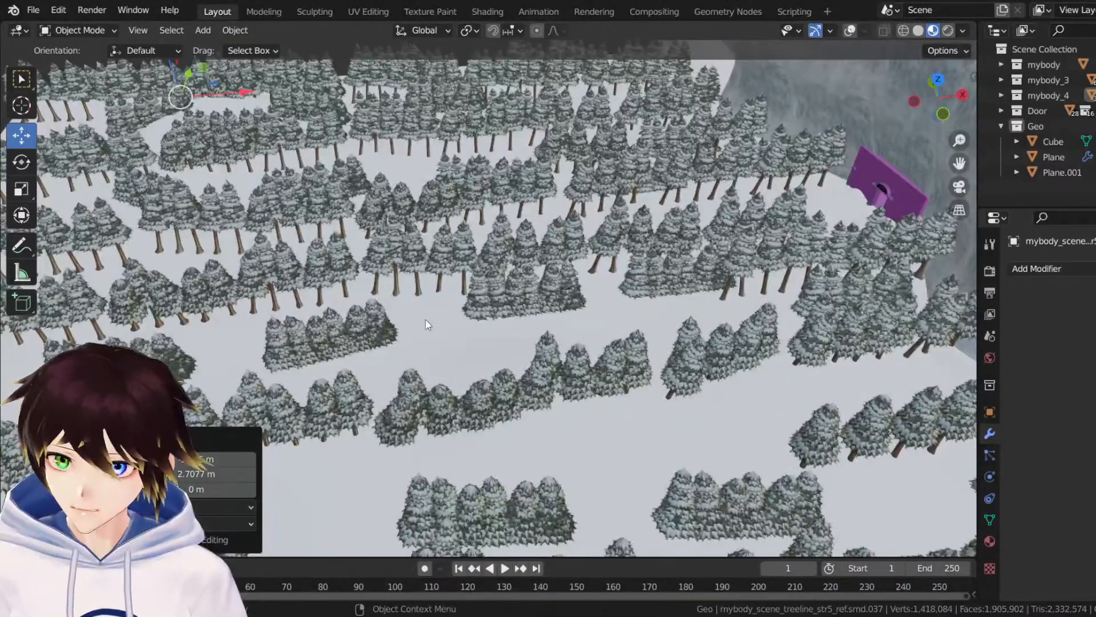
pyautogui.click(371, 335)
pyautogui.rightClick(371, 334)
pyautogui.click(369, 335)
pyautogui.rightClick(369, 334)
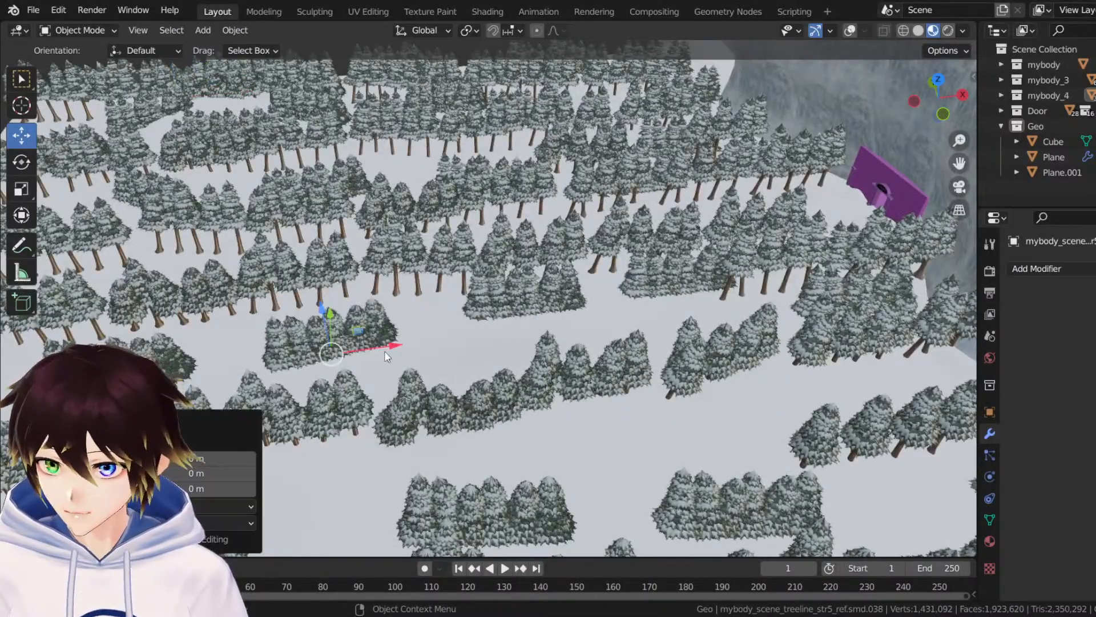
pyautogui.press('x')
pyautogui.click(442, 341)
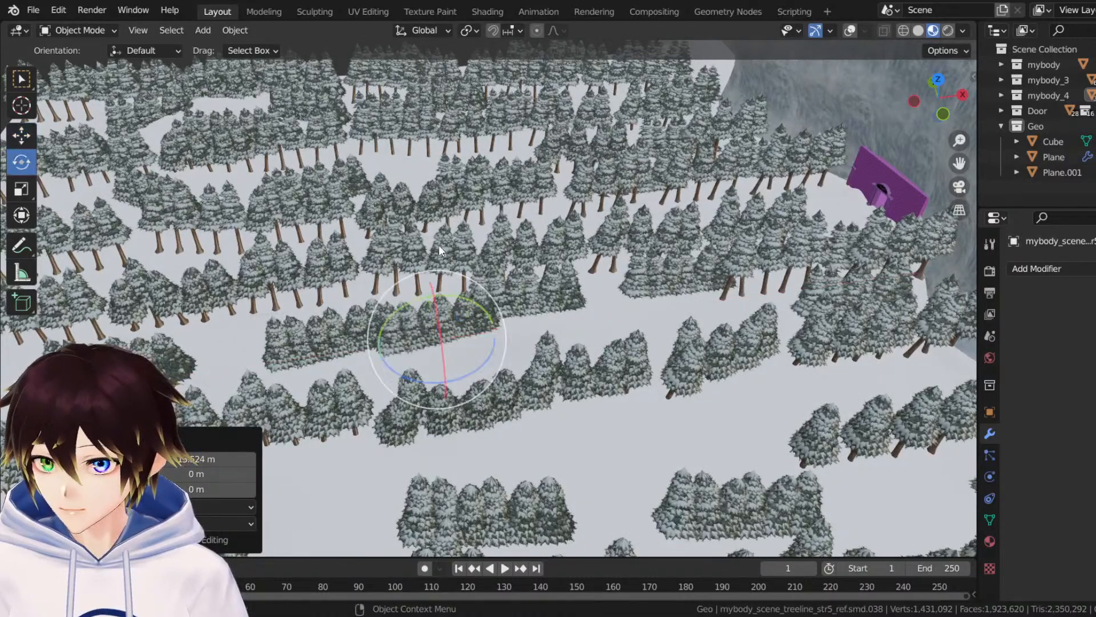
# Rotate the copy 34.3° around the Z axis and shift it 4.1346 m along X and -4.8019 m along Y.
pyautogui.moveTo(439, 245); pyautogui.dragTo(504, 222, button='middle')
pyautogui.scroll(3, 492, 320)
pyautogui.press('r')
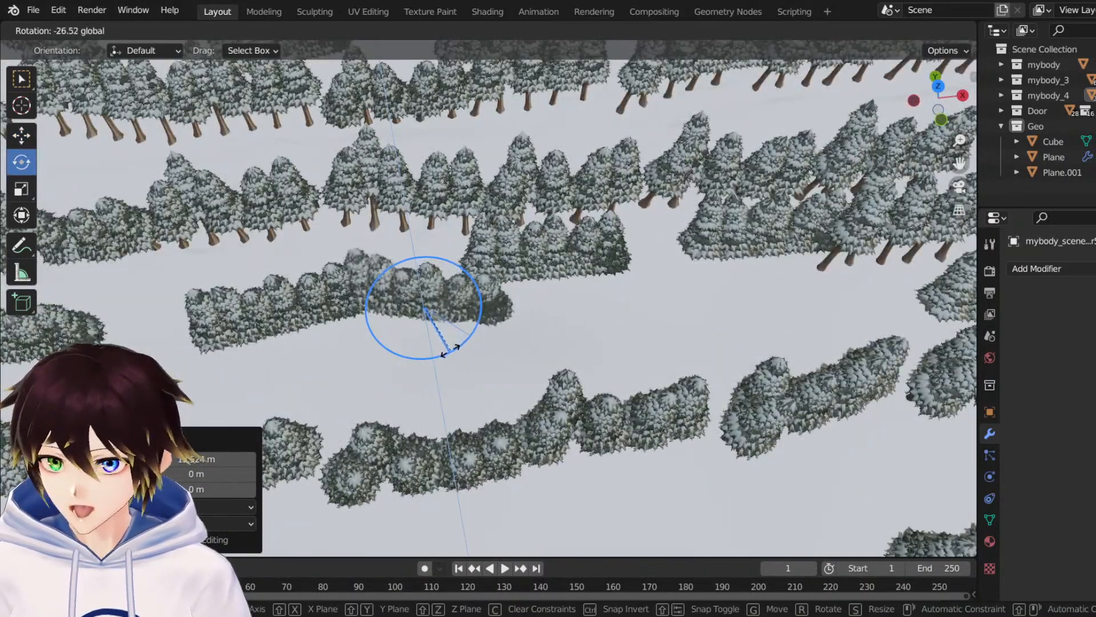
pyautogui.moveTo(450, 351); pyautogui.dragTo(443, 355)
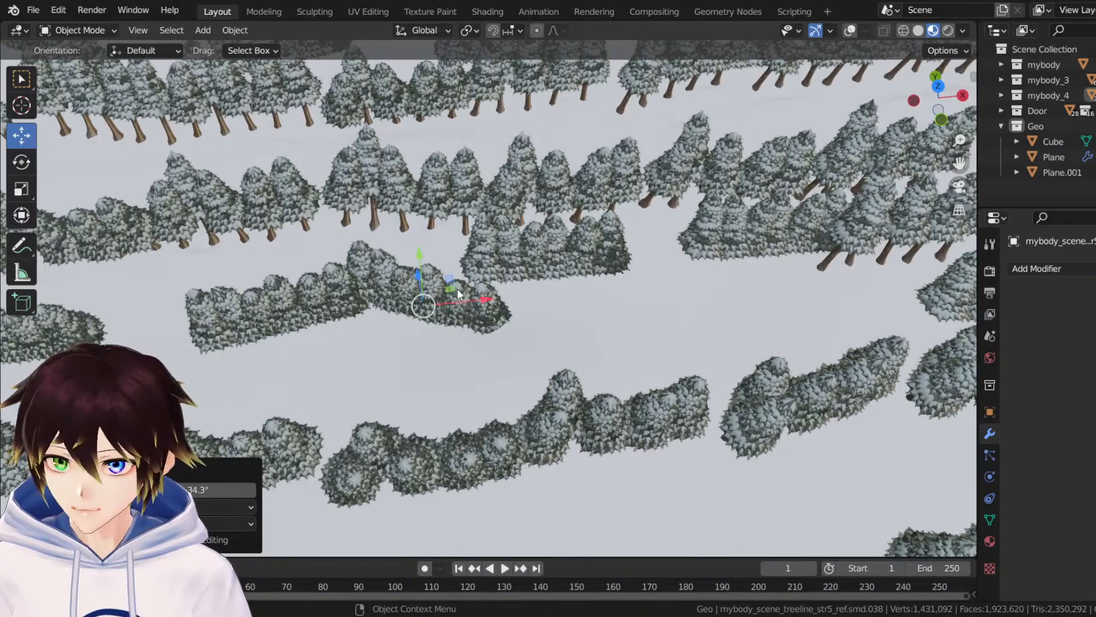
pyautogui.moveTo(453, 280); pyautogui.dragTo(500, 321)
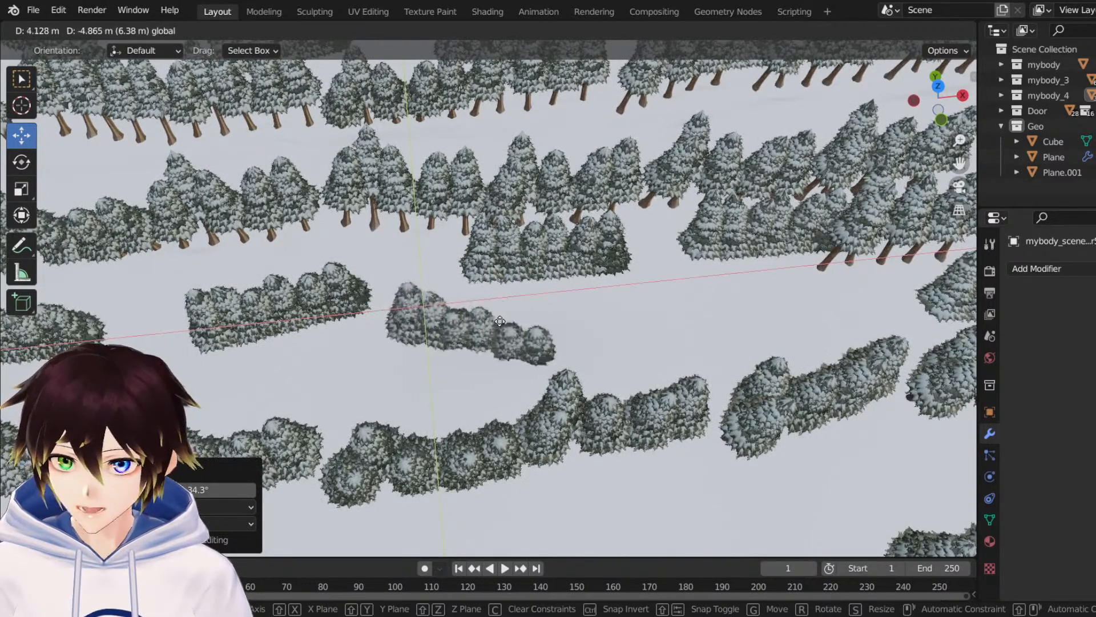
pyautogui.moveTo(468, 335)
pyautogui.mouseDown(button='middle')
pyautogui.moveTo(600, 244)
pyautogui.moveTo(502, 357)
pyautogui.moveTo(557, 321)
pyautogui.moveTo(499, 389)
pyautogui.moveTo(488, 325)
pyautogui.moveTo(478, 331)
pyautogui.mouseUp(button='middle')
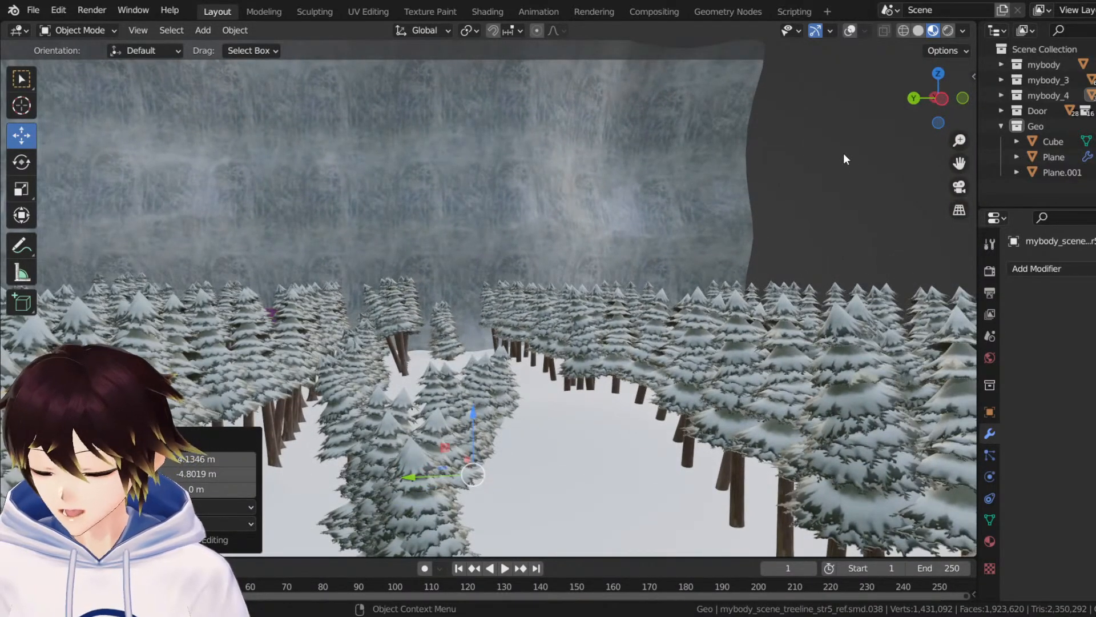
# Check the rotated treeline against the snow at ground level and adjust its height along the Z axis.
pyautogui.moveTo(952, 164); pyautogui.dragTo(1050, 74)
pyautogui.scroll(3, 495, 311)
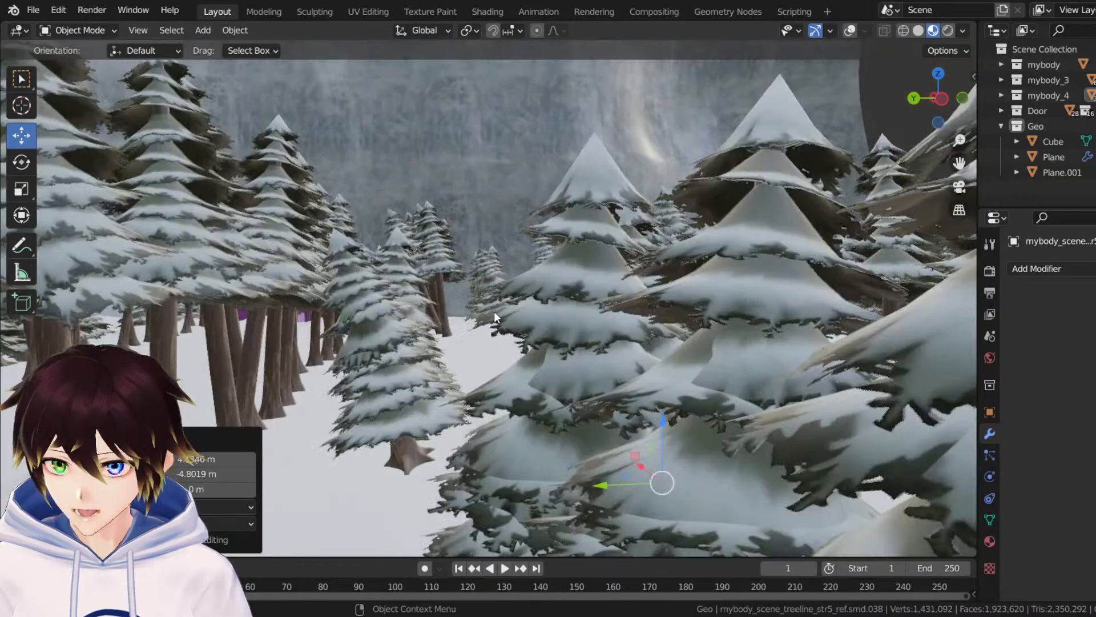
pyautogui.moveTo(495, 310); pyautogui.dragTo(560, 337, button='middle')
pyautogui.press('g')
pyautogui.press('z')
pyautogui.click(657, 415)
# Duplicate the rotated treeline and move the copy along X toward the rock wall.
pyautogui.rightClick(566, 341)
pyautogui.click(565, 340)
pyautogui.rightClick(565, 340)
pyautogui.moveTo(543, 345); pyautogui.dragTo(733, 314)
# Duplicate the rotated treeline nearest the wall and move the copy -49.885 m along X within the same gap.
pyautogui.moveTo(668, 310); pyautogui.dragTo(609, 268, button='middle')
pyautogui.scroll(5, 573, 283)
pyautogui.scroll(-8, 573, 283)
pyautogui.moveTo(547, 311); pyautogui.dragTo(450, 348, button='middle')
pyautogui.rightClick(522, 314)
pyautogui.click(523, 314)
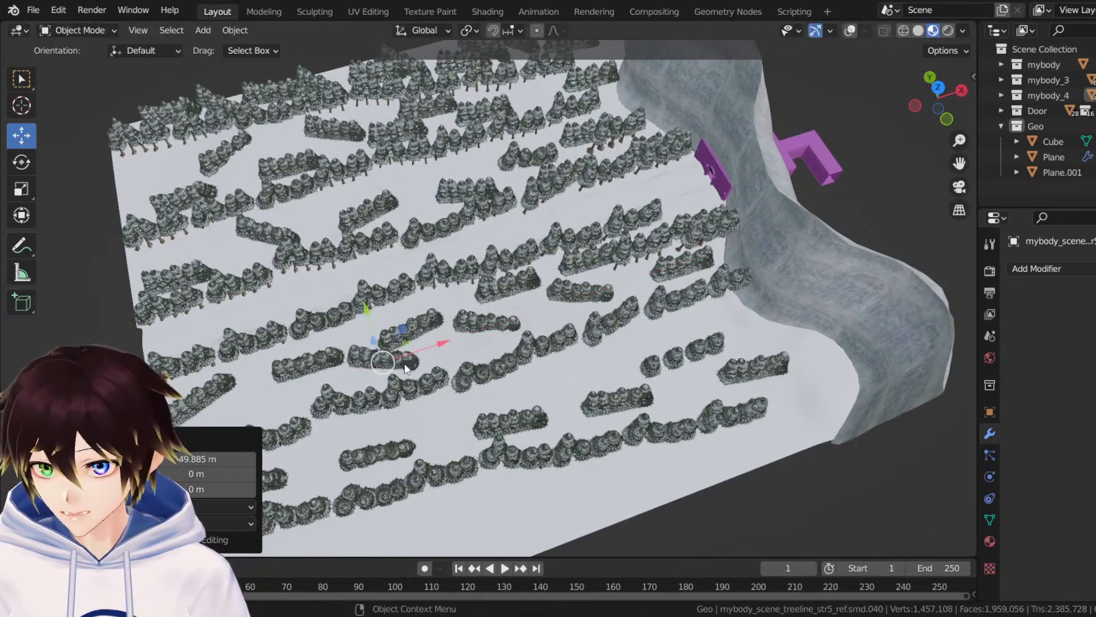
# Add another rotated treeline copy to the same gap, moved -25.329 m along X.
pyautogui.rightClick(404, 364)
pyautogui.click(404, 363)
pyautogui.press('x')
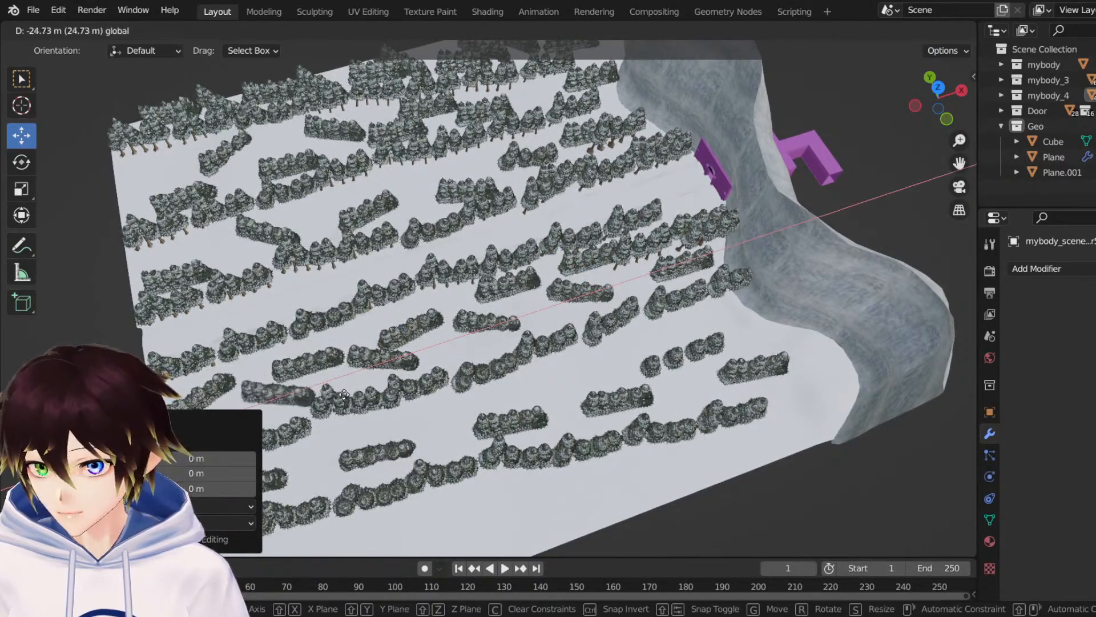
# Examine the treelines on the path's negative-Y side at ground level and from above for remaining gaps.
pyautogui.moveTo(344, 399); pyautogui.dragTo(513, 296, button='middle')
pyautogui.scroll(10, 512, 296)
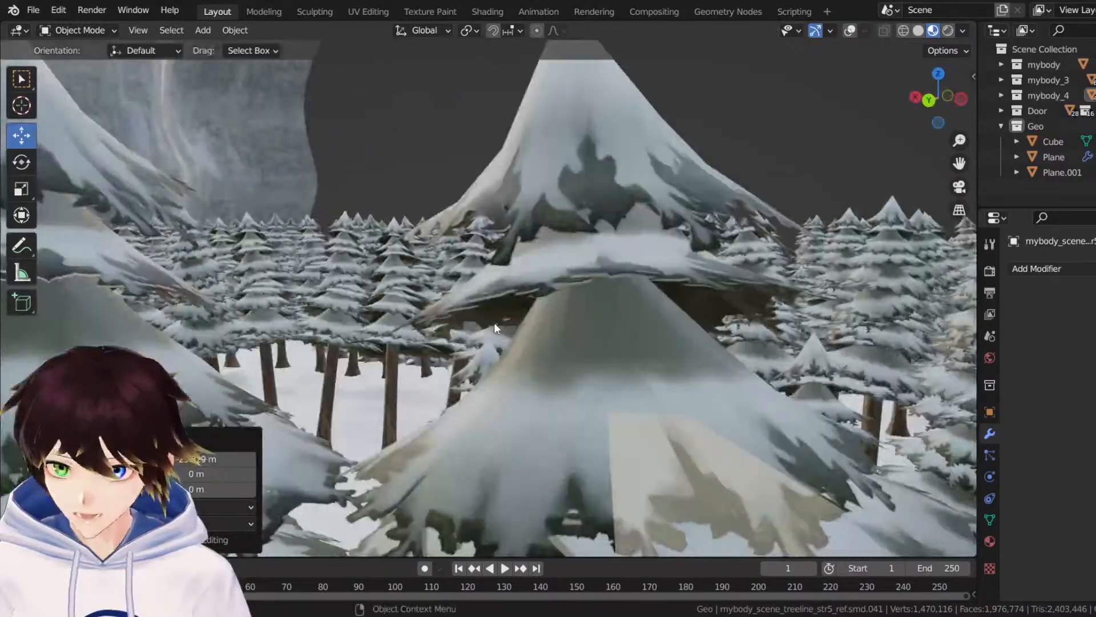
pyautogui.scroll(6, 523, 310)
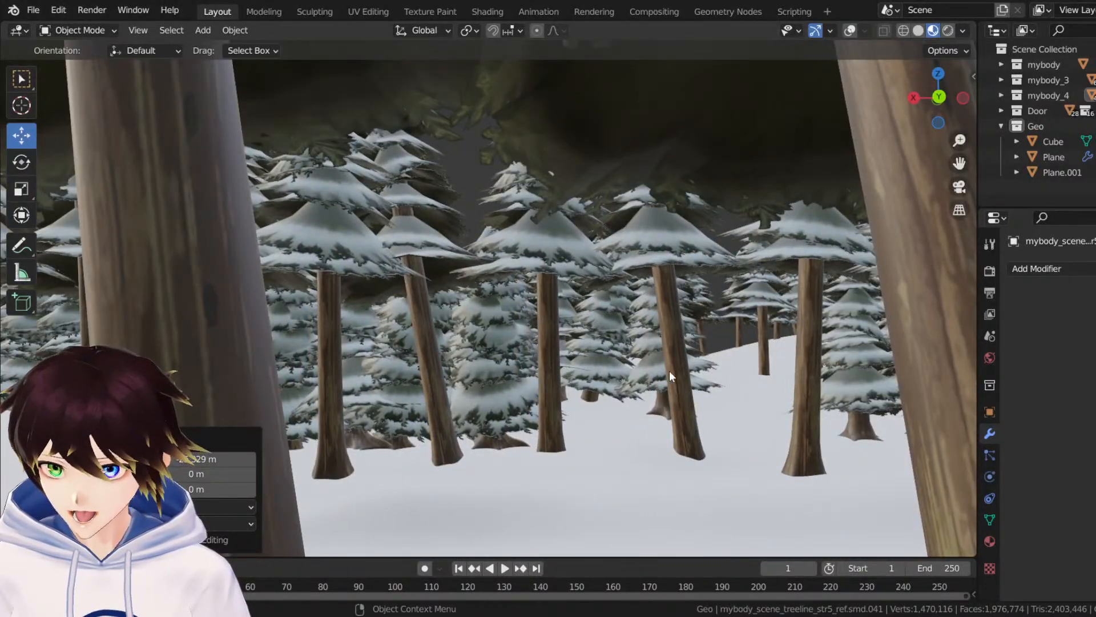
pyautogui.scroll(-8, 697, 331)
pyautogui.moveTo(696, 331); pyautogui.dragTo(489, 328, button='middle')
pyautogui.scroll(-3, 489, 328)
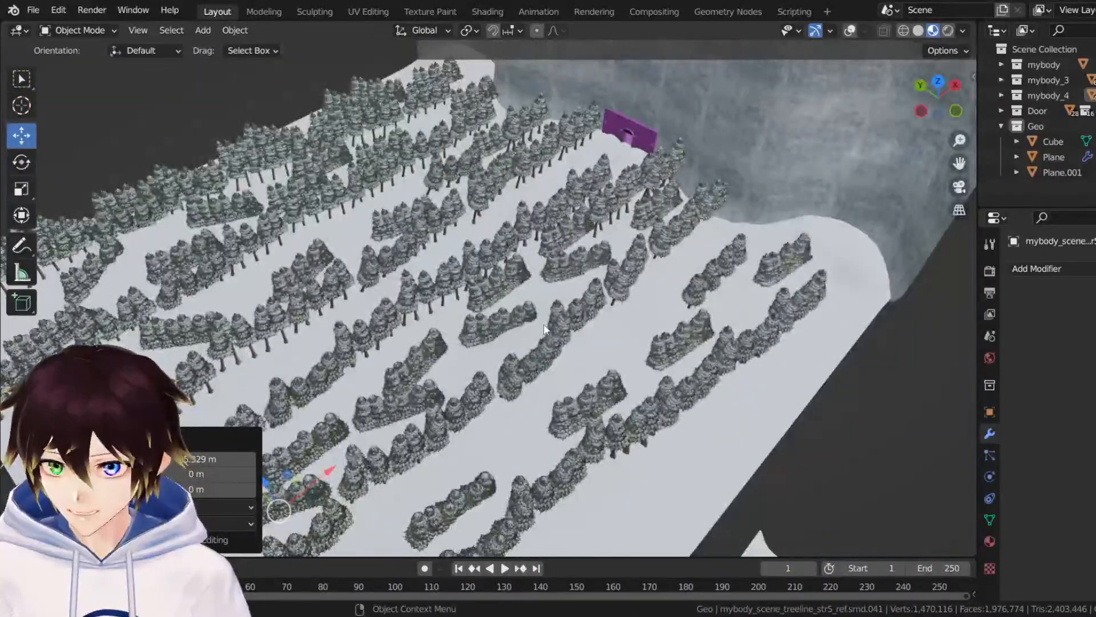
pyautogui.keyDown('shift'); pyautogui.moveTo(574, 454); pyautogui.dragTo(687, 318, button='middle'); pyautogui.keyUp('shift')
pyautogui.moveTo(562, 337); pyautogui.dragTo(448, 404, button='middle')
pyautogui.scroll(-3, 503, 369)
pyautogui.scroll(2, 448, 404)
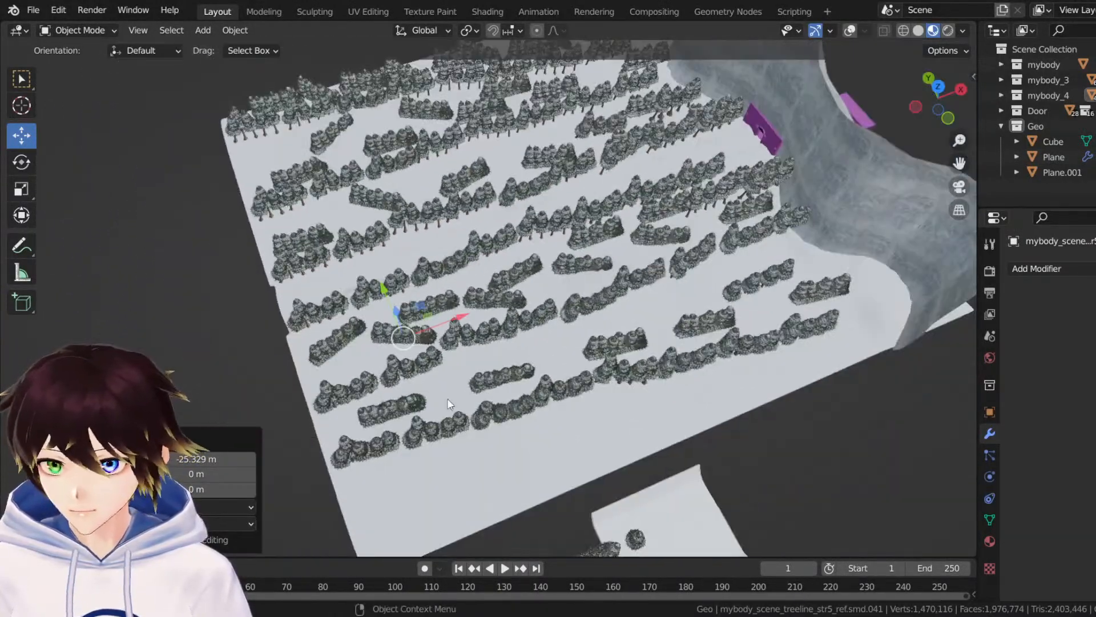
# Select the short treelines filling the gap near the path, duplicate them together and move the copies -46.604 m along Y.
pyautogui.click(424, 304)
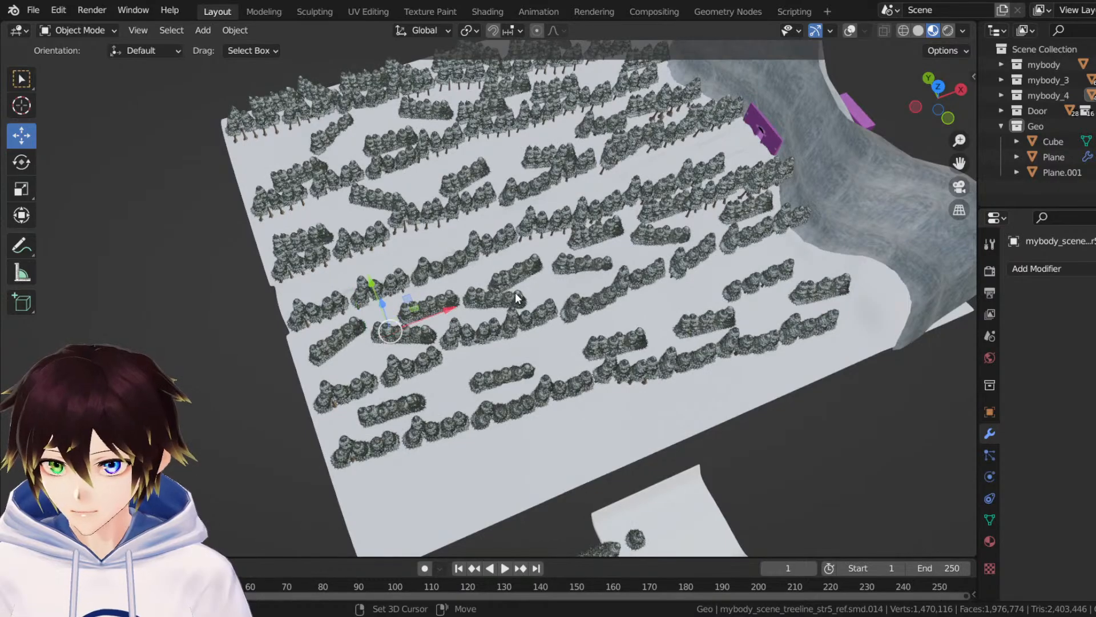
pyautogui.click(578, 259)
pyautogui.scroll(2, 656, 246)
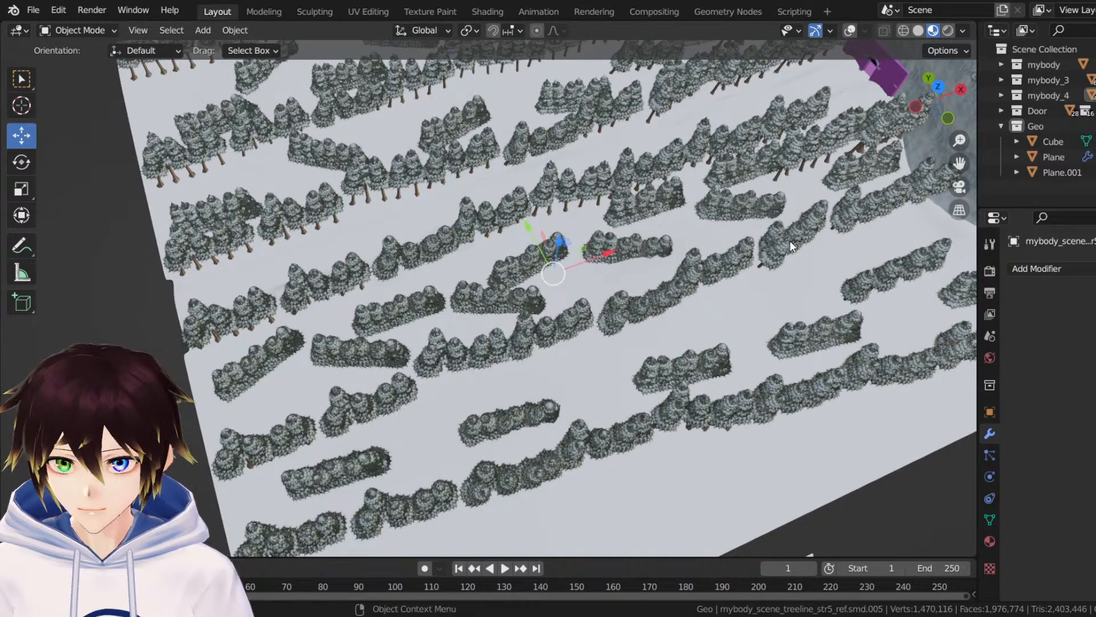
pyautogui.scroll(-1, 790, 241)
pyautogui.rightClick(595, 282)
pyautogui.click(595, 282)
pyautogui.rightClick(506, 256)
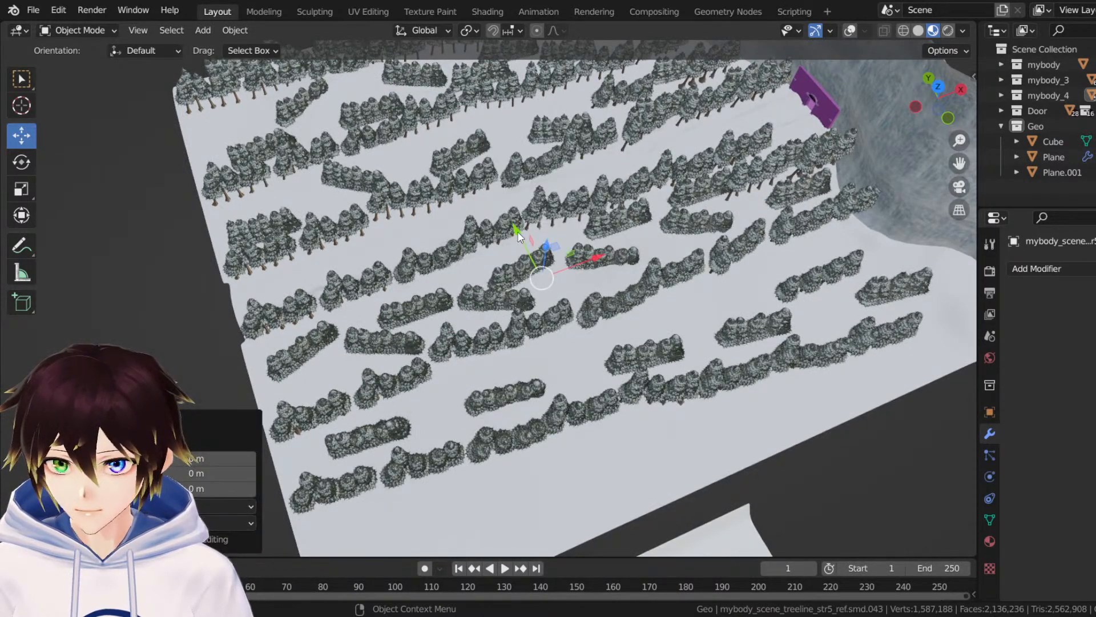
pyautogui.press('g')
pyautogui.press('y')
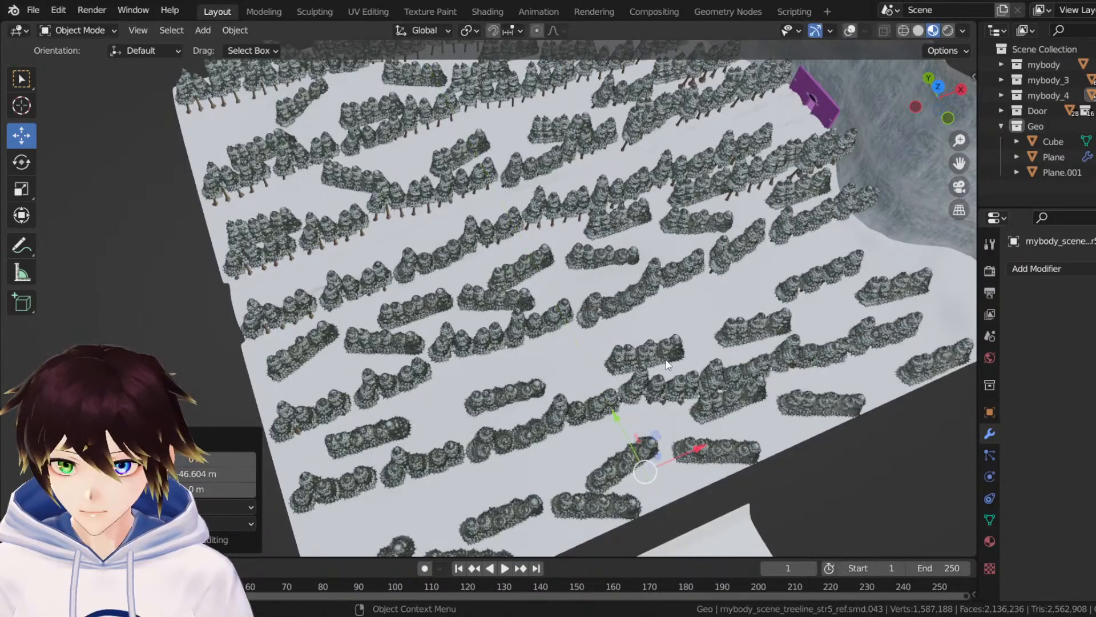
# Clear the selection, inspect the forest from ground level and underneath, and save Snowdin forest.blend.
pyautogui.moveTo(668, 365); pyautogui.dragTo(567, 338, button='middle')
pyautogui.scroll(2, 567, 338)
pyautogui.click(563, 396)
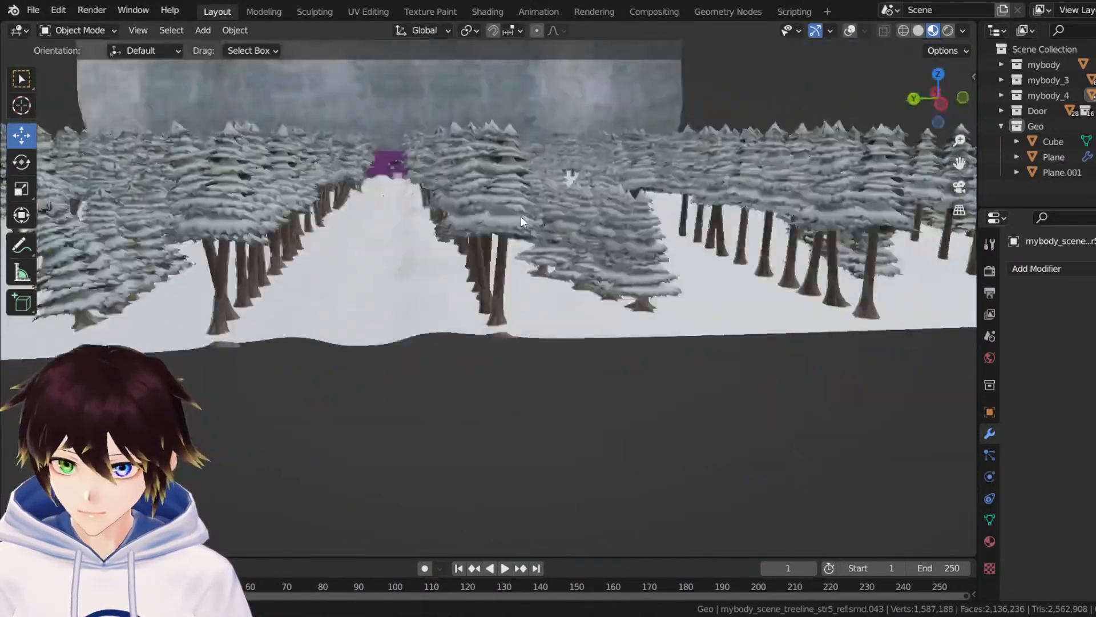
pyautogui.moveTo(521, 216); pyautogui.dragTo(611, 200, button='middle')
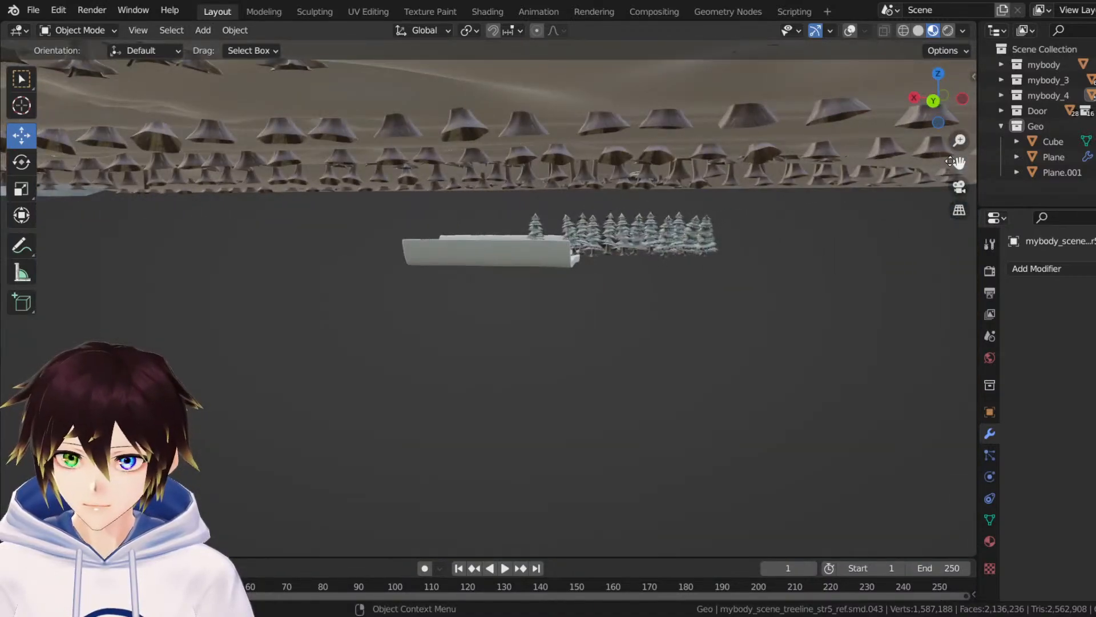
pyautogui.moveTo(950, 161); pyautogui.dragTo(965, 229)
pyautogui.moveTo(553, 252); pyautogui.dragTo(577, 251, button='middle')
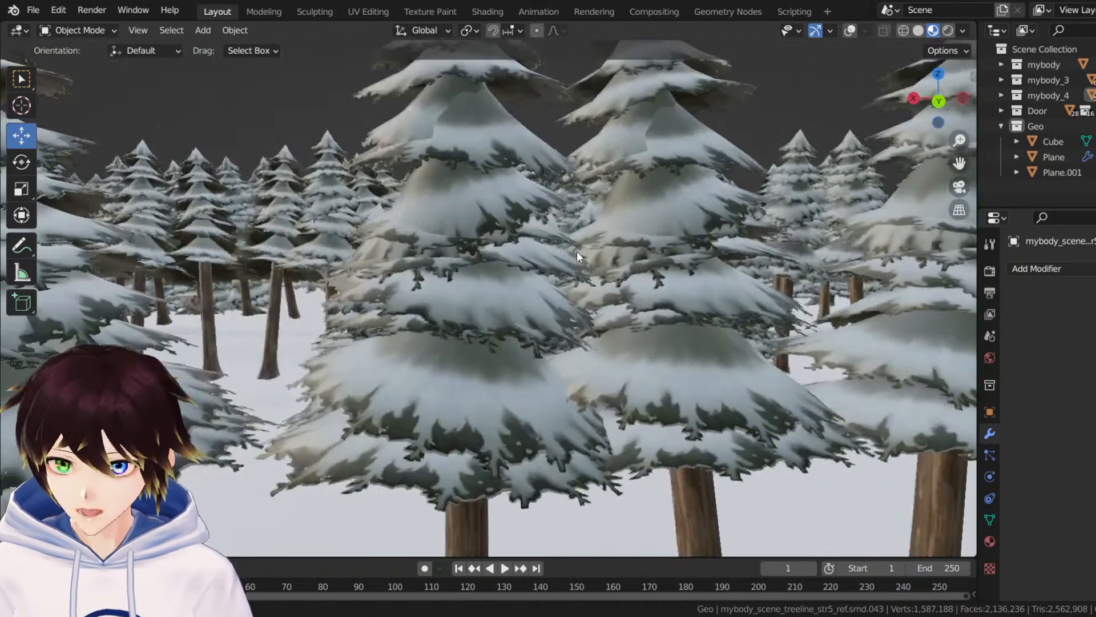
pyautogui.scroll(10, 597, 244)
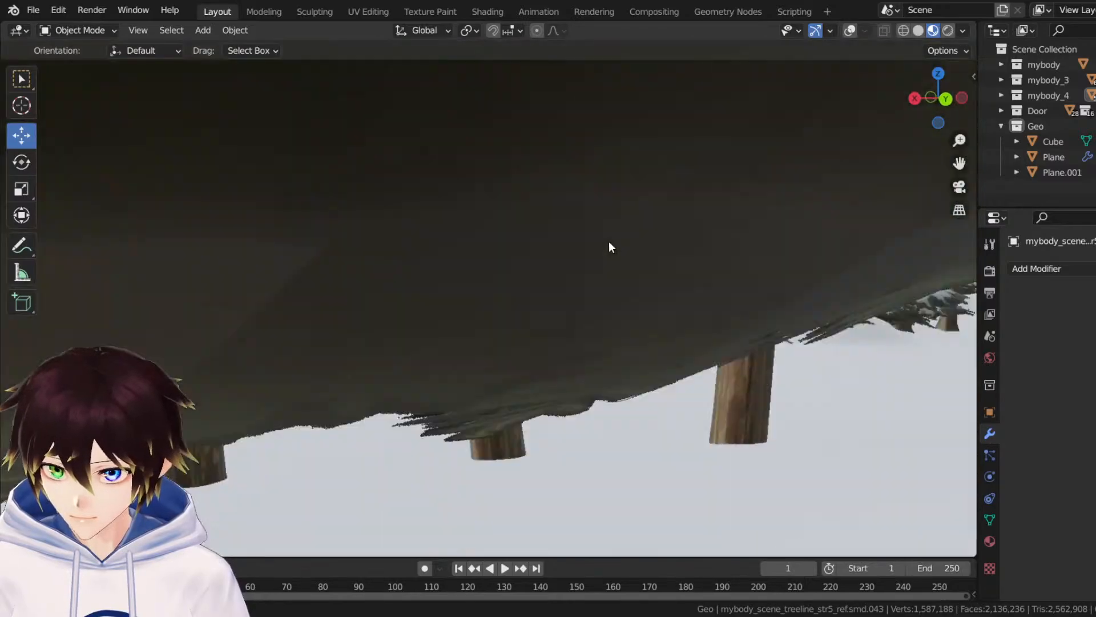
pyautogui.scroll(-8, 611, 240)
pyautogui.moveTo(611, 240); pyautogui.dragTo(372, 296, button='middle')
pyautogui.hotkey('ctrl', 's')
# Duplicate the treeline bordering the path, move the copy along positive Y away from the path, and shift it along X.
pyautogui.scroll(4, 439, 269)
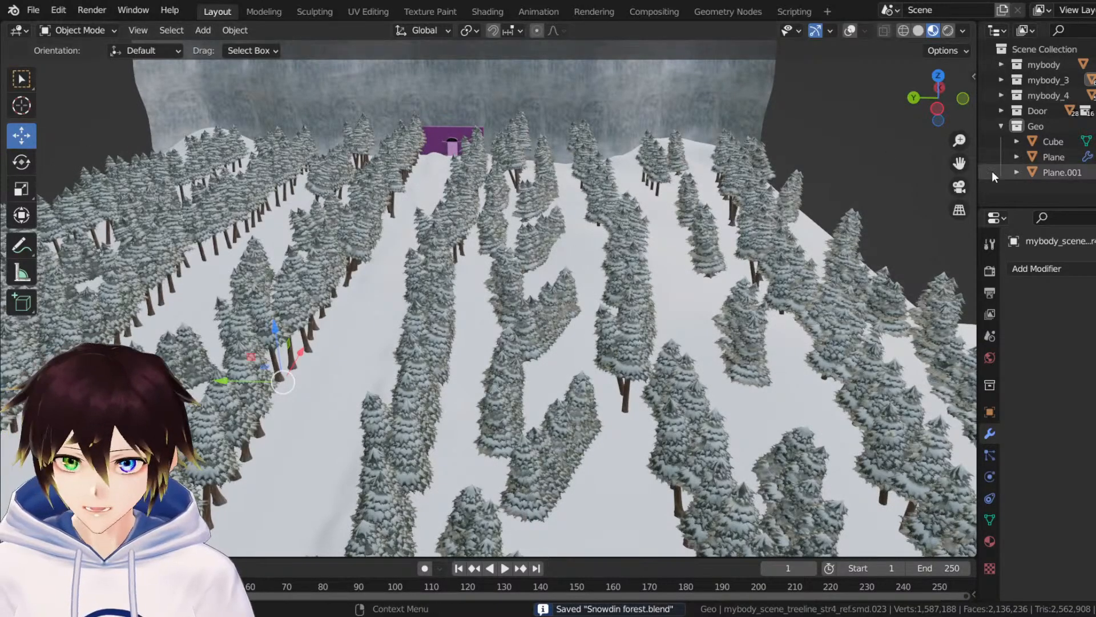
pyautogui.moveTo(952, 163); pyautogui.dragTo(1035, 166)
pyautogui.rightClick(474, 217)
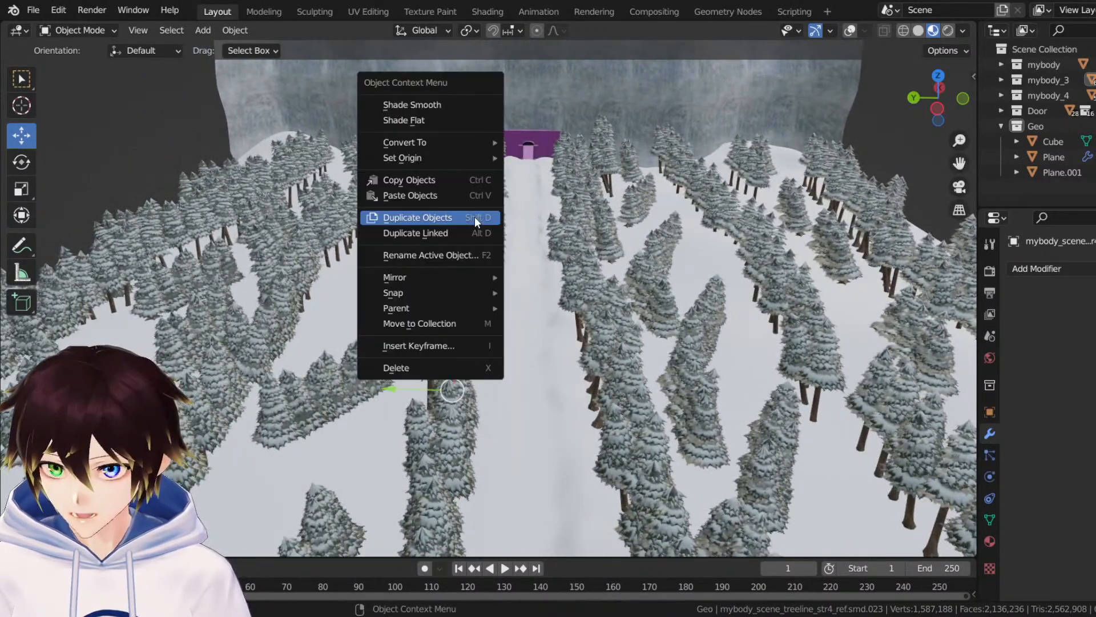
pyautogui.click(475, 217)
pyautogui.rightClick(405, 354)
pyautogui.press('g')
pyautogui.press('y')
pyautogui.click(292, 392)
pyautogui.moveTo(292, 391); pyautogui.dragTo(335, 362, button='middle')
pyautogui.press('g')
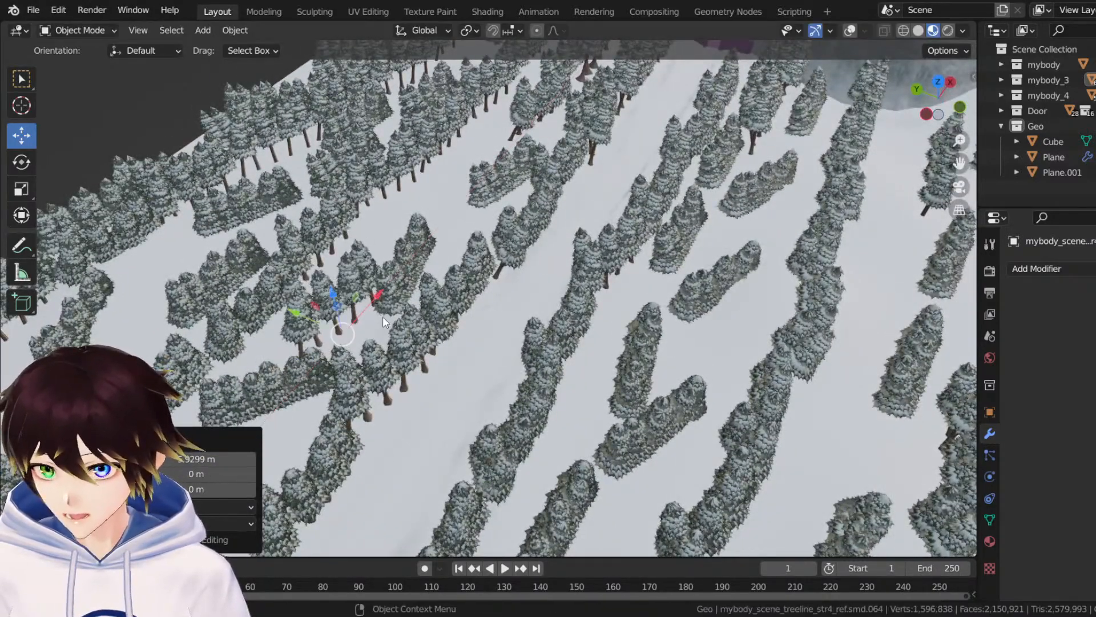
# Move the copied treeline -7.2825 m along Y, then move it 9.4878 m along Y away from the path-side row.
pyautogui.moveTo(383, 318); pyautogui.dragTo(455, 273, button='middle')
pyautogui.press('g')
pyautogui.press('y')
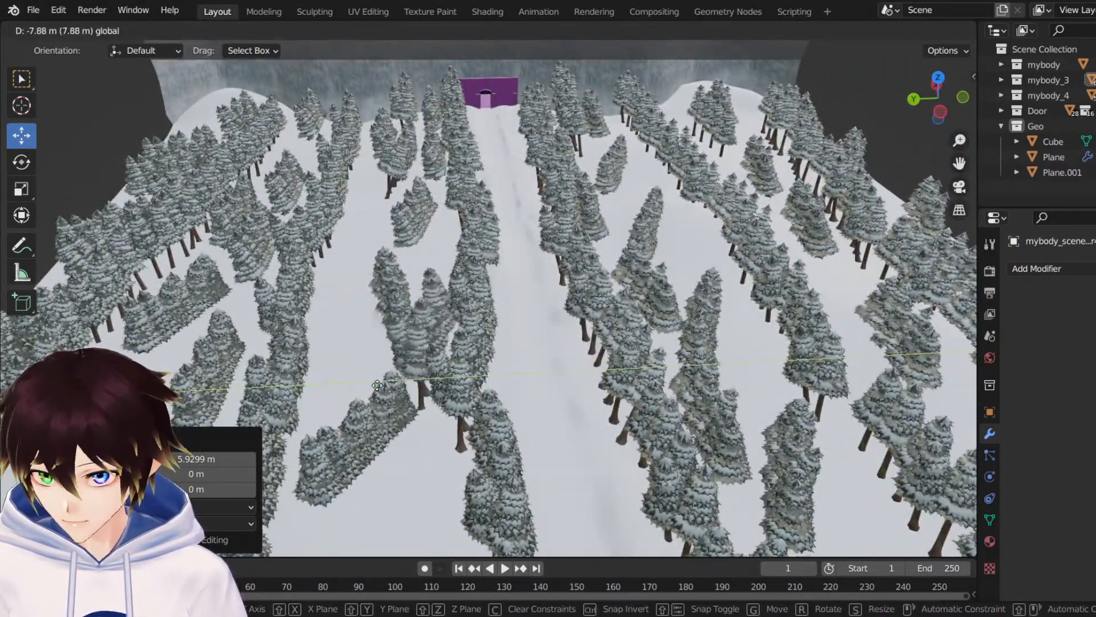
pyautogui.click(373, 386)
pyautogui.moveTo(372, 385); pyautogui.dragTo(516, 341, button='middle')
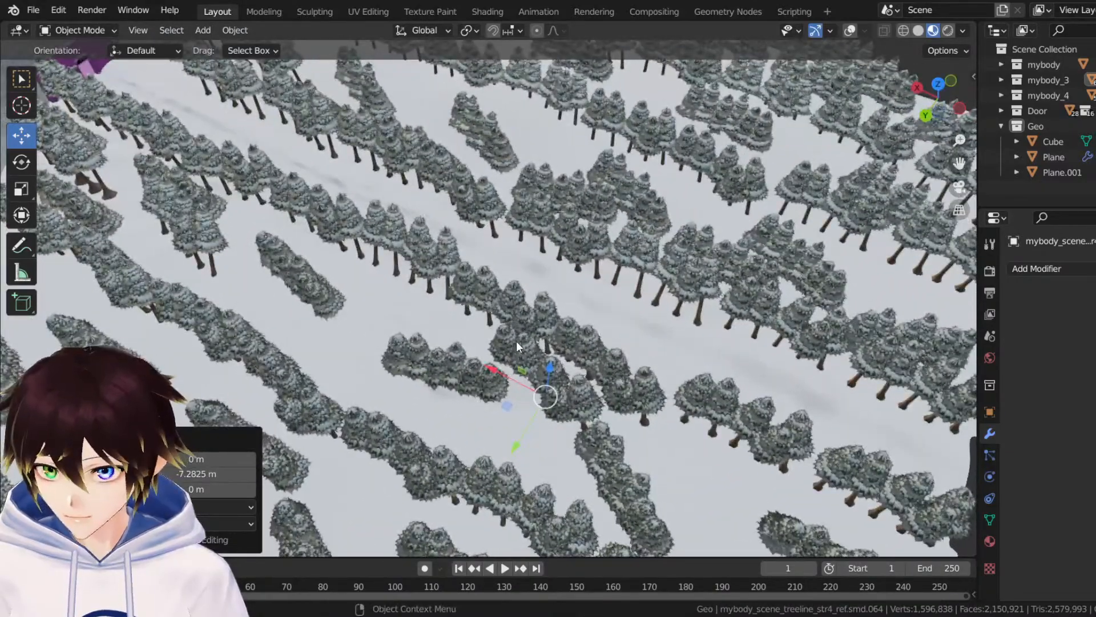
pyautogui.press('g')
pyautogui.press('y')
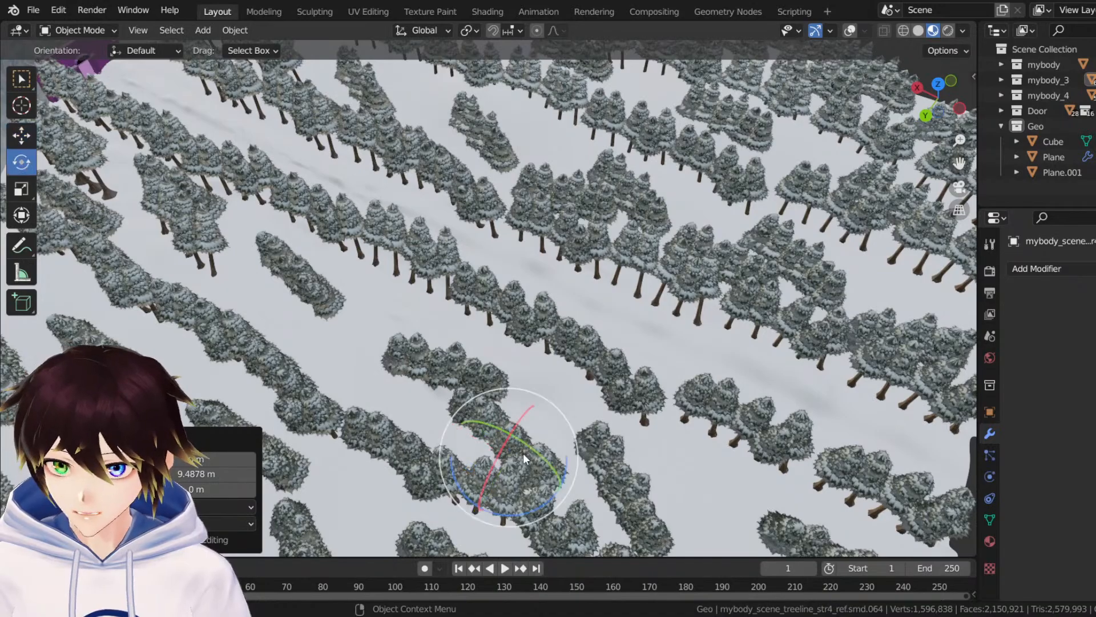
# Rotate the copied treeline 17.4° about the Z axis and nudge it along Y.
pyautogui.moveTo(538, 510); pyautogui.dragTo(522, 518)
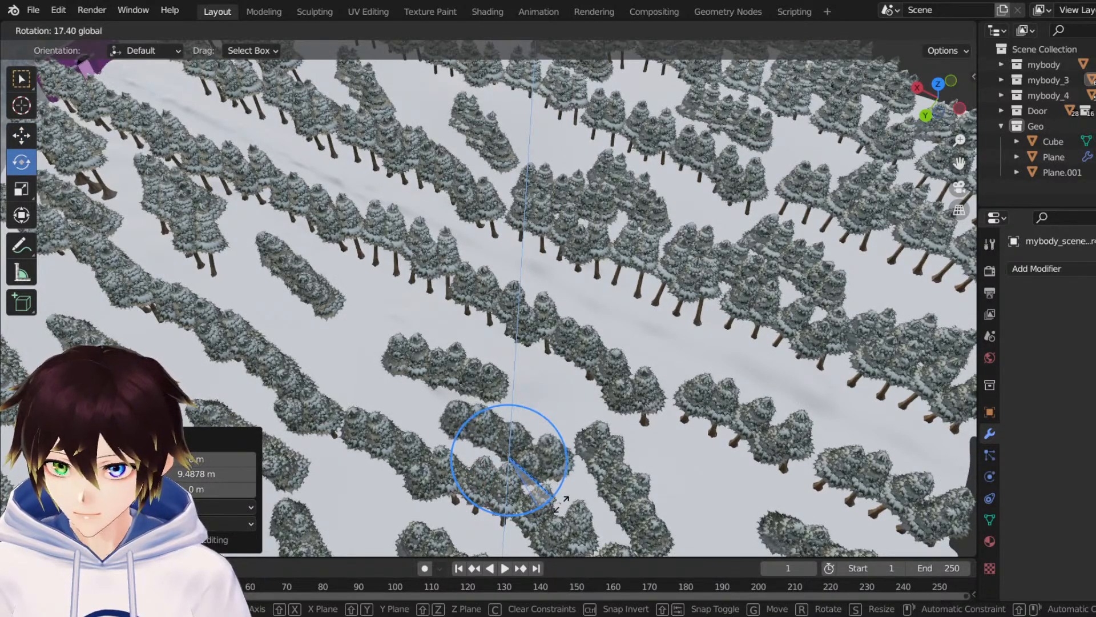
pyautogui.moveTo(522, 518); pyautogui.dragTo(406, 398, button='middle')
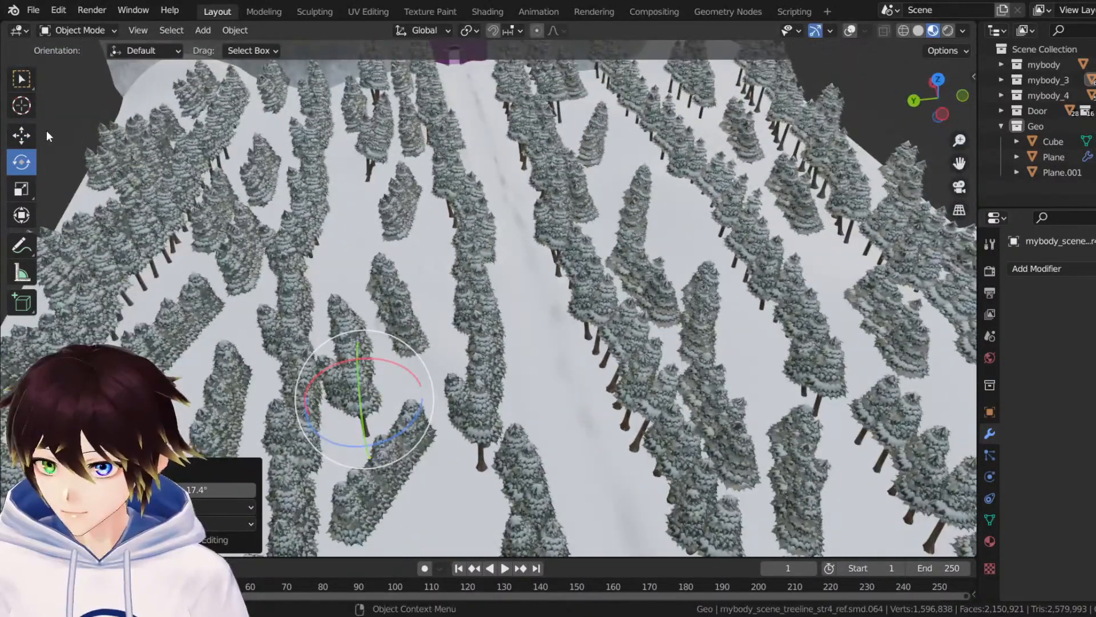
pyautogui.moveTo(316, 410); pyautogui.dragTo(341, 413)
# Duplicate the rotated treeline and move the copy 28.636 m along X into the gap farther up the path.
pyautogui.moveTo(342, 413); pyautogui.dragTo(553, 419, button='middle')
pyautogui.rightClick(440, 363)
pyautogui.click(440, 363)
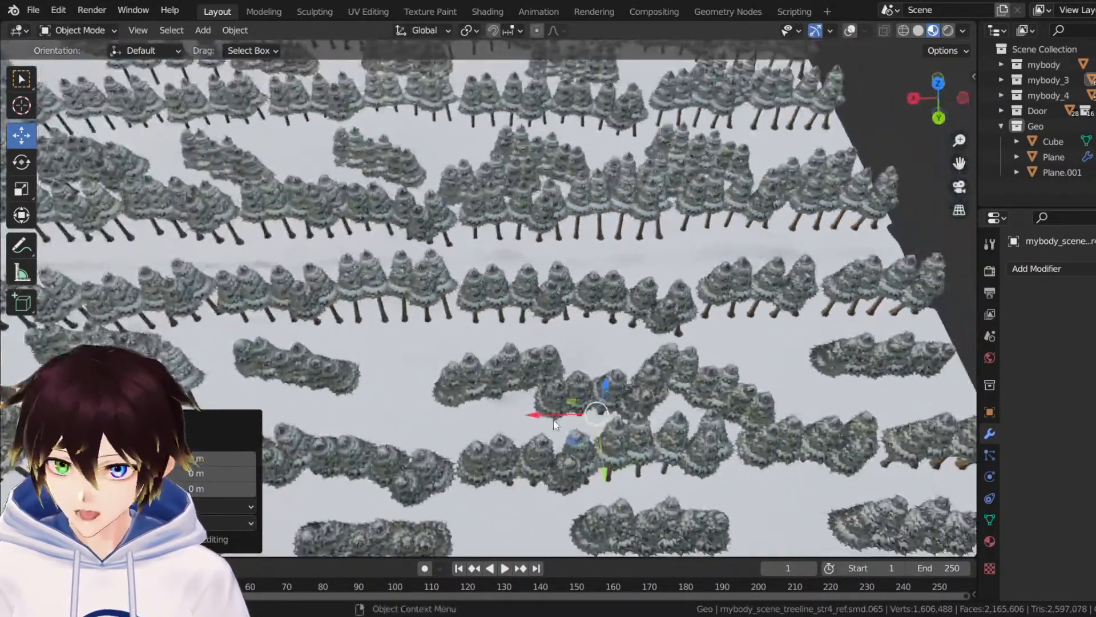
pyautogui.click(311, 446)
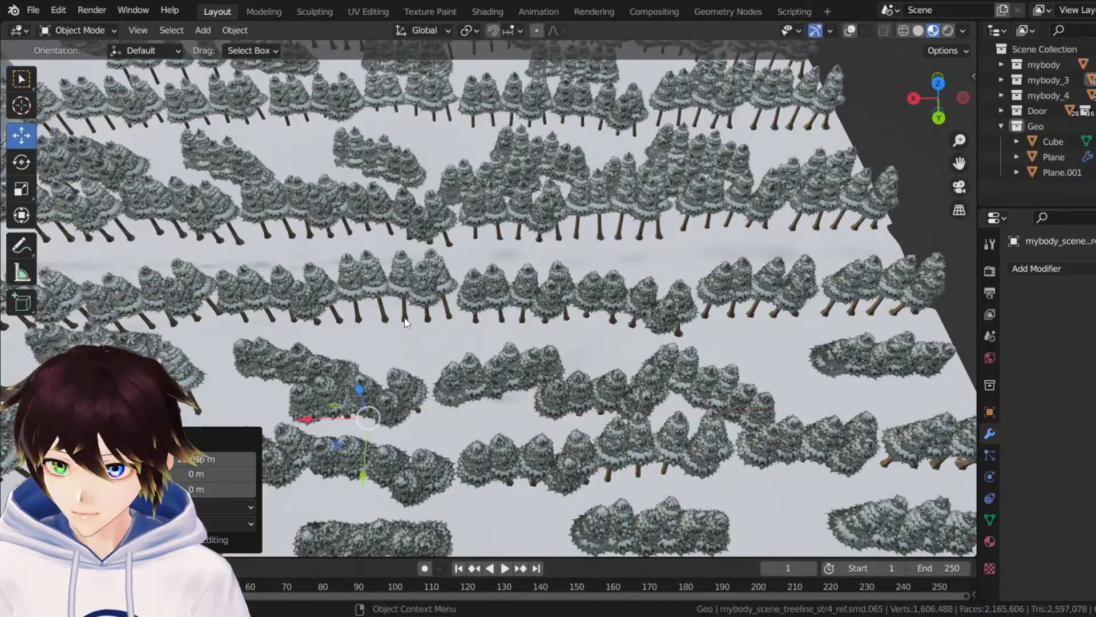
# Examine the forest at ground level by walking along the snowy path and through the purple doorway.
pyautogui.moveTo(311, 446); pyautogui.dragTo(365, 152, button='middle')
pyautogui.scroll(8, 366, 245)
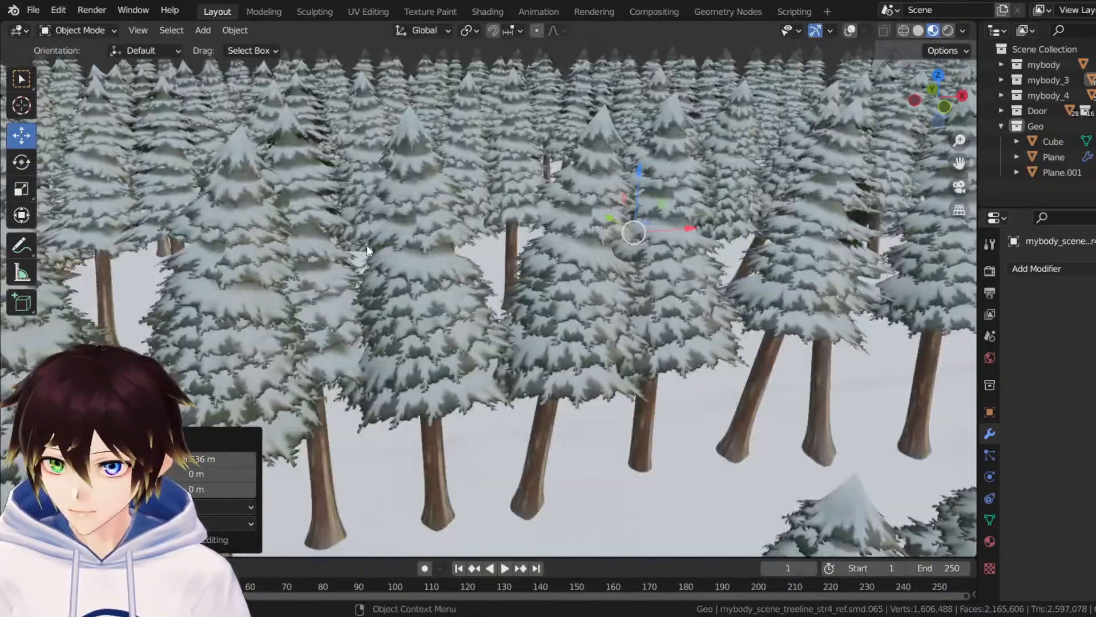
pyautogui.moveTo(366, 245); pyautogui.dragTo(495, 251, button='middle')
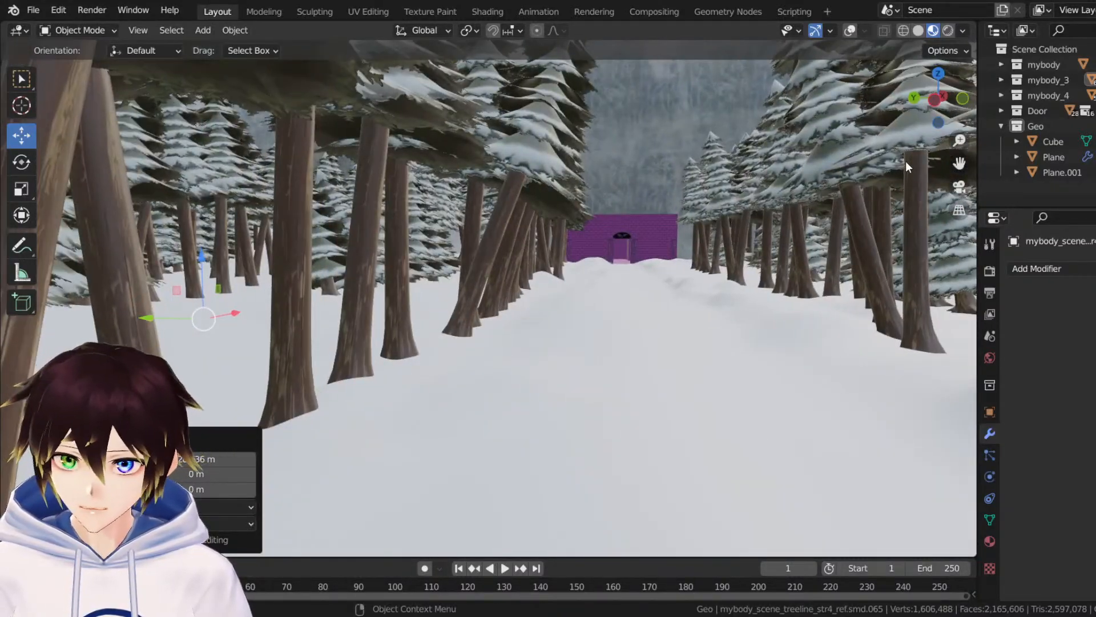
pyautogui.moveTo(962, 165); pyautogui.dragTo(936, 186)
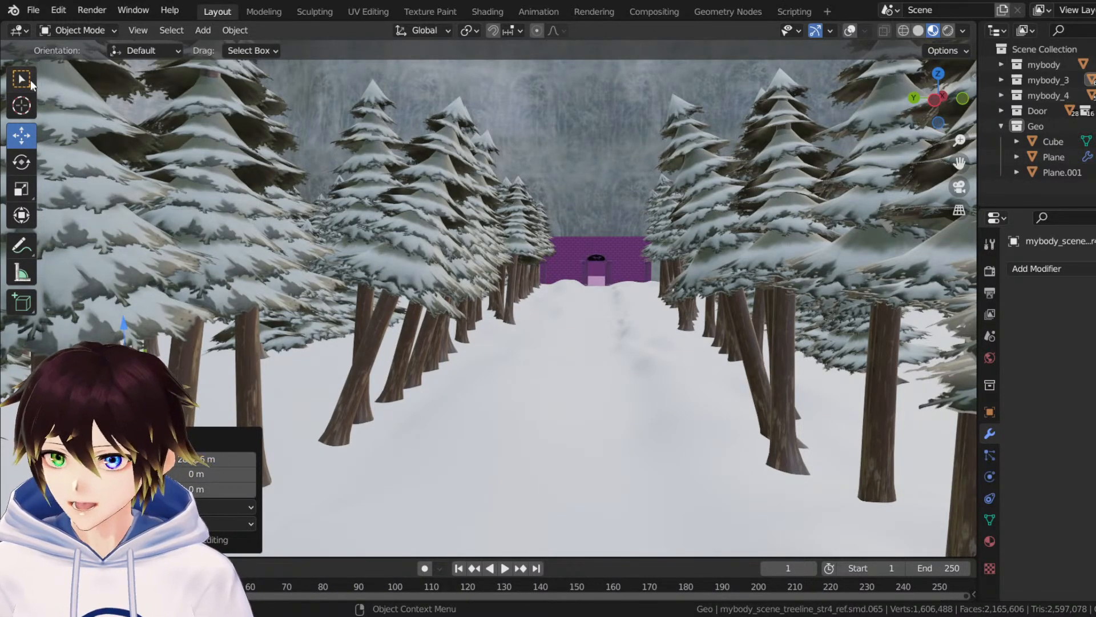
pyautogui.hotkey('shift', '`')
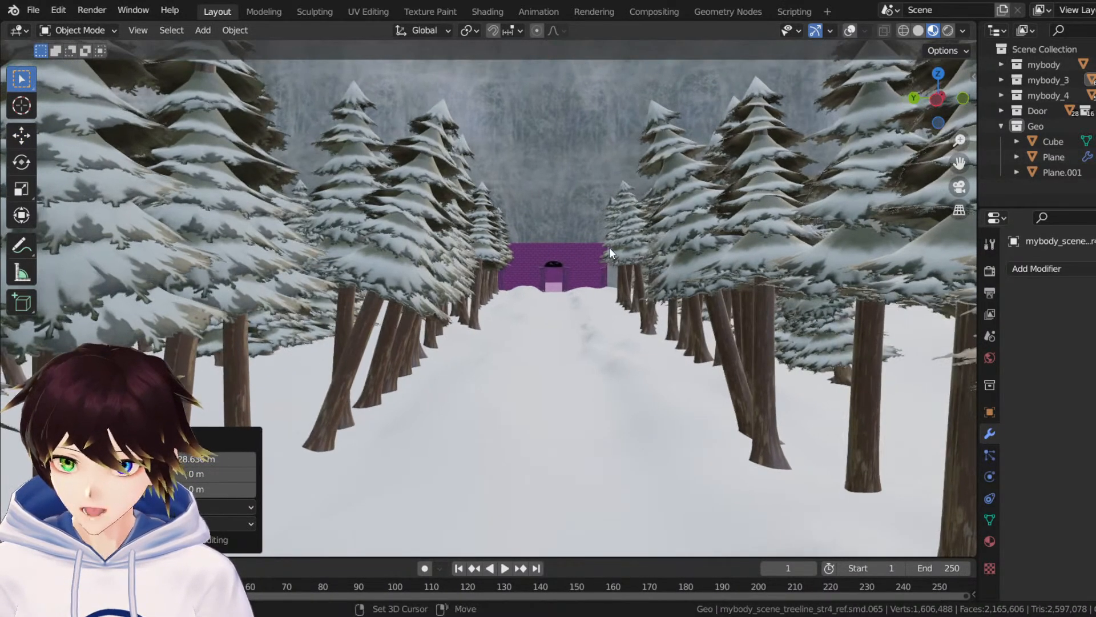
pyautogui.press('w')
pyautogui.press('w')
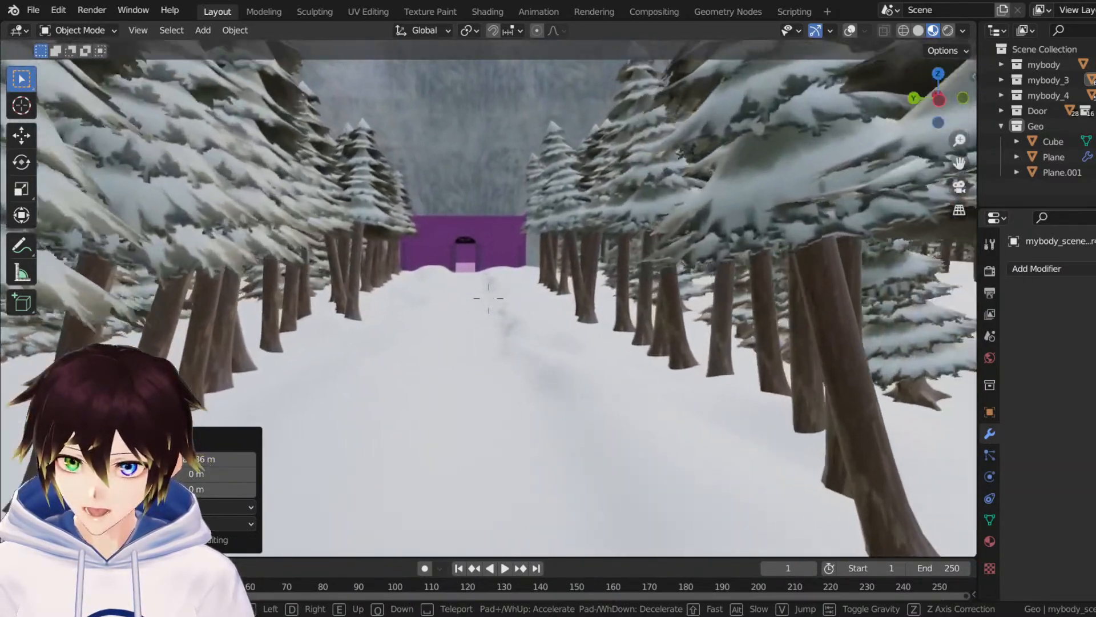
pyautogui.press('w')
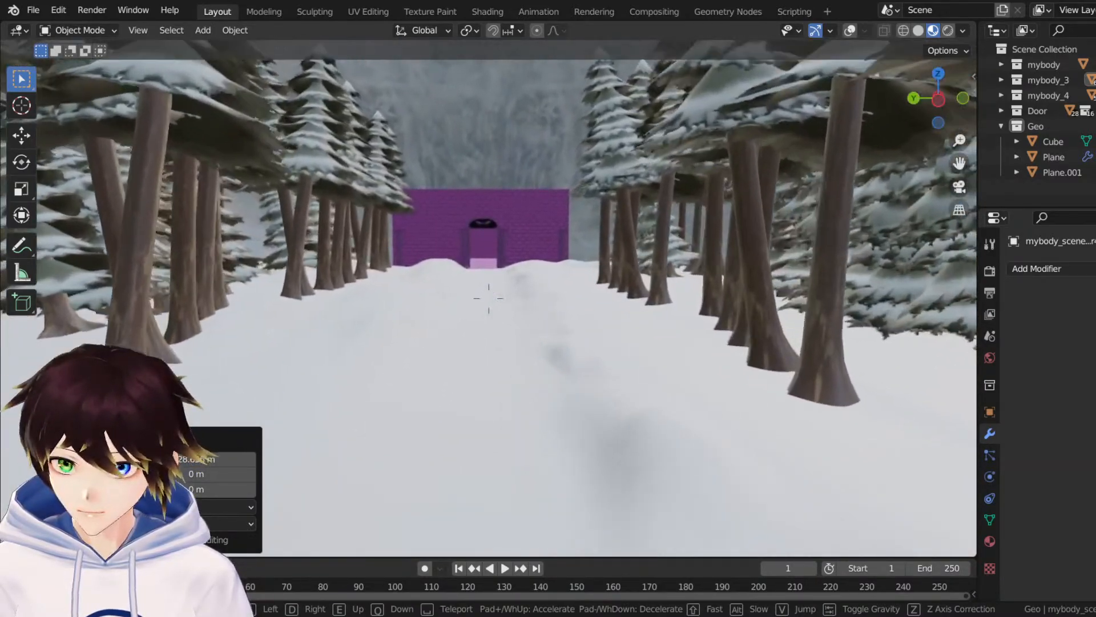
pyautogui.press('w')
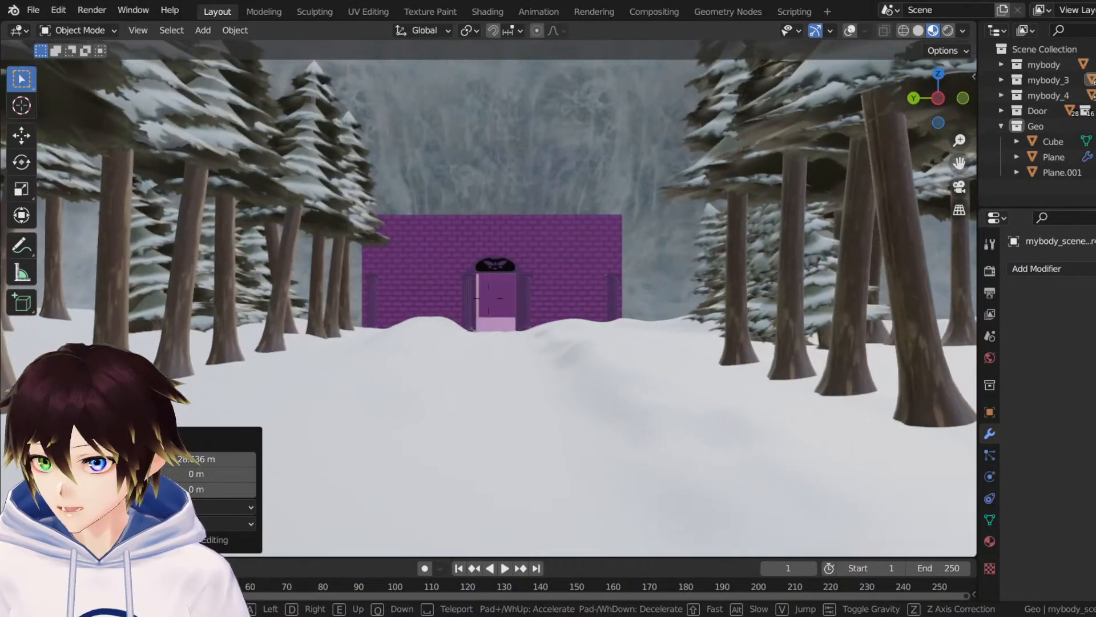
pyautogui.press('w')
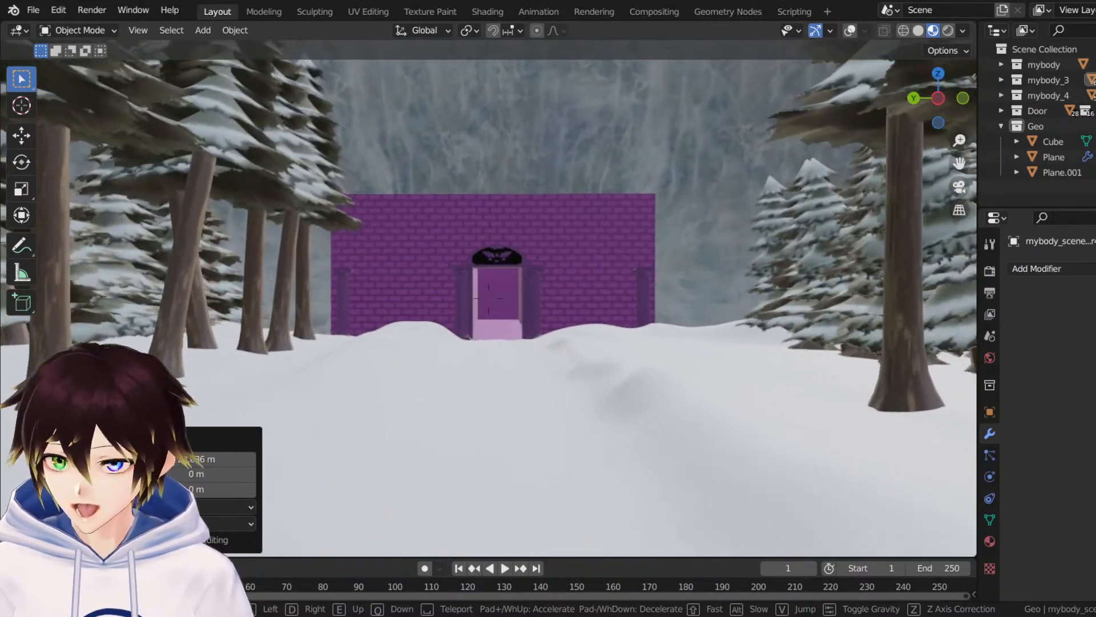
pyautogui.press('w')
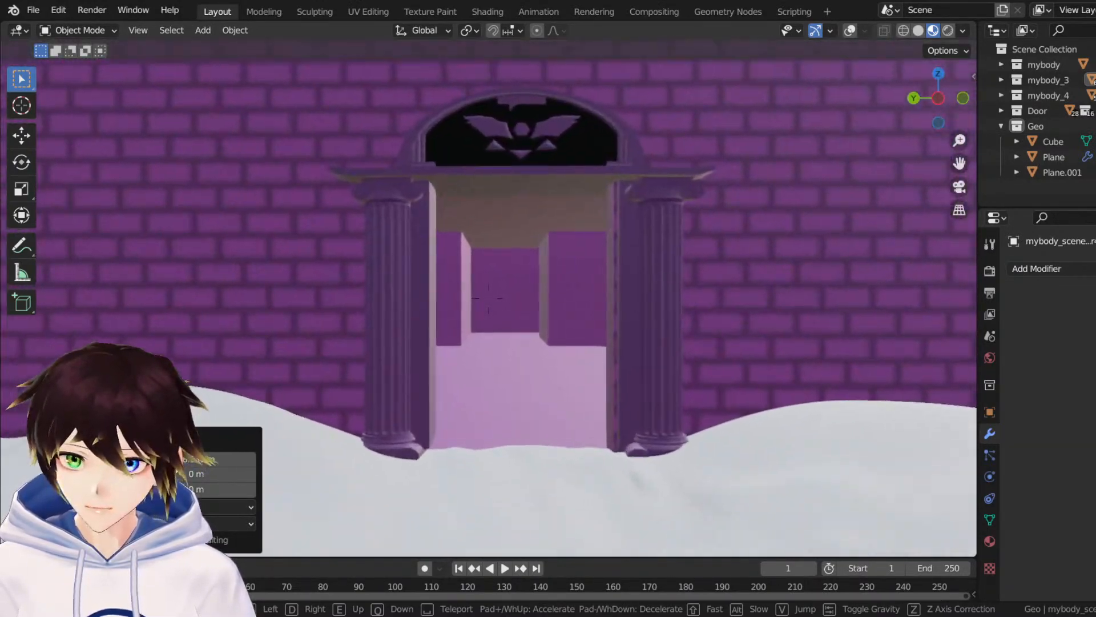
pyautogui.press('w')
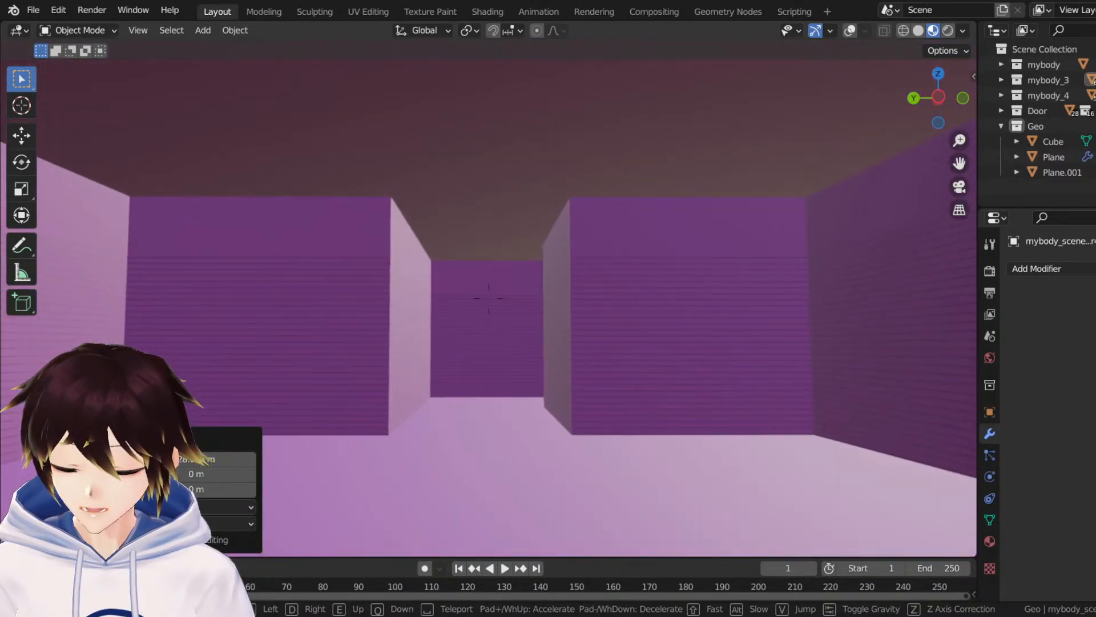
# Walk back out of the doorway and inspect the spacing of the treelines between the trunks, then leave walk navigation.
pyautogui.moveTo(489, 297)
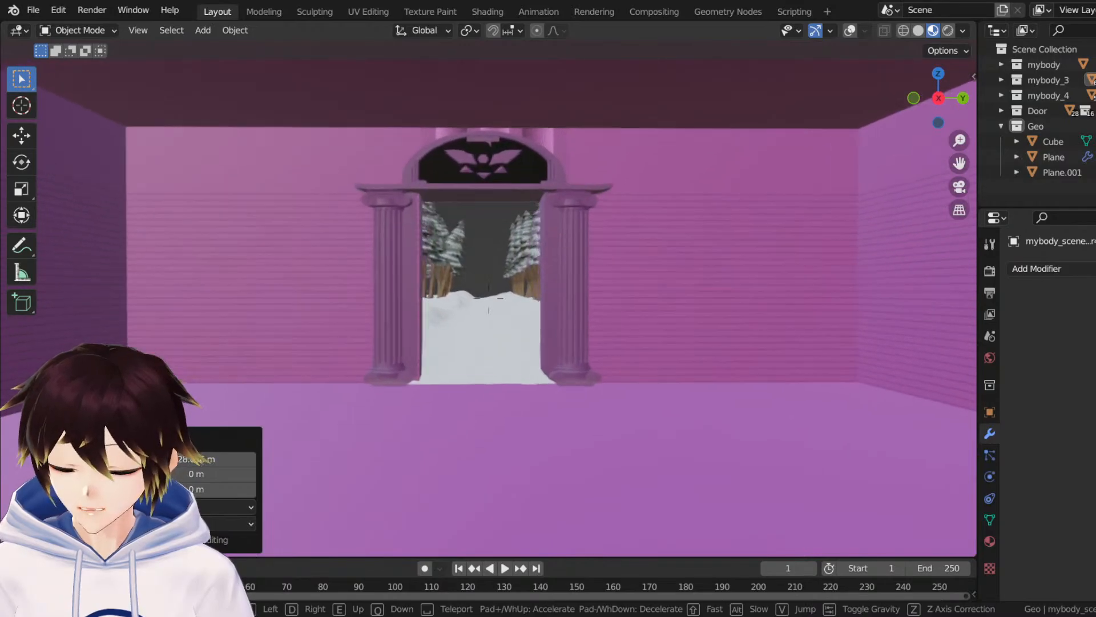
pyautogui.press('w')
pyautogui.press('w')
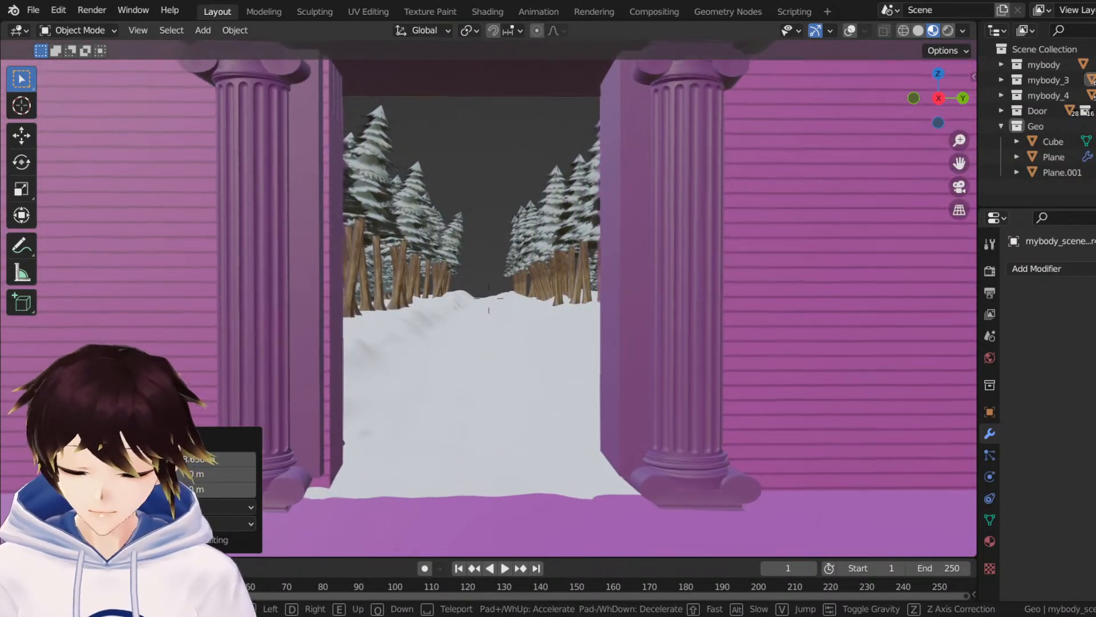
pyautogui.press('w')
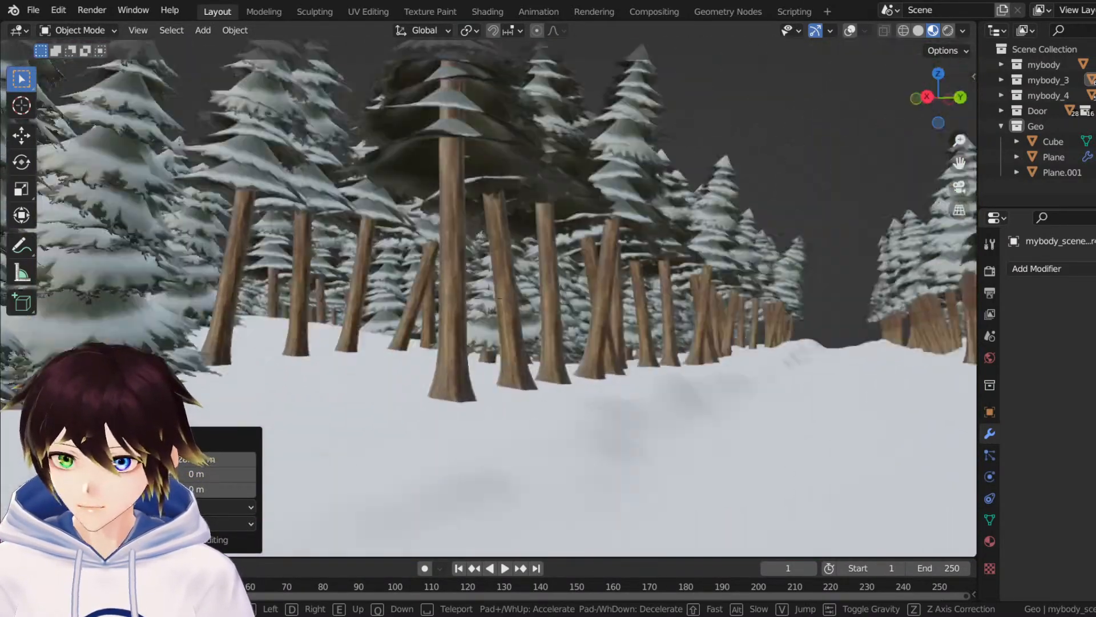
pyautogui.press('w')
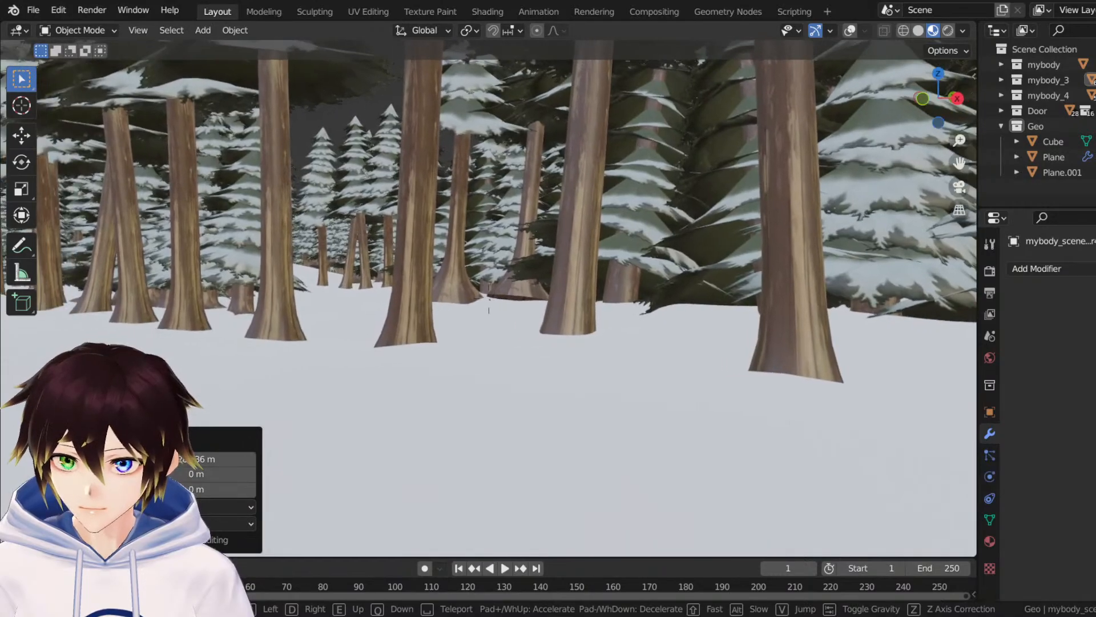
pyautogui.press('s')
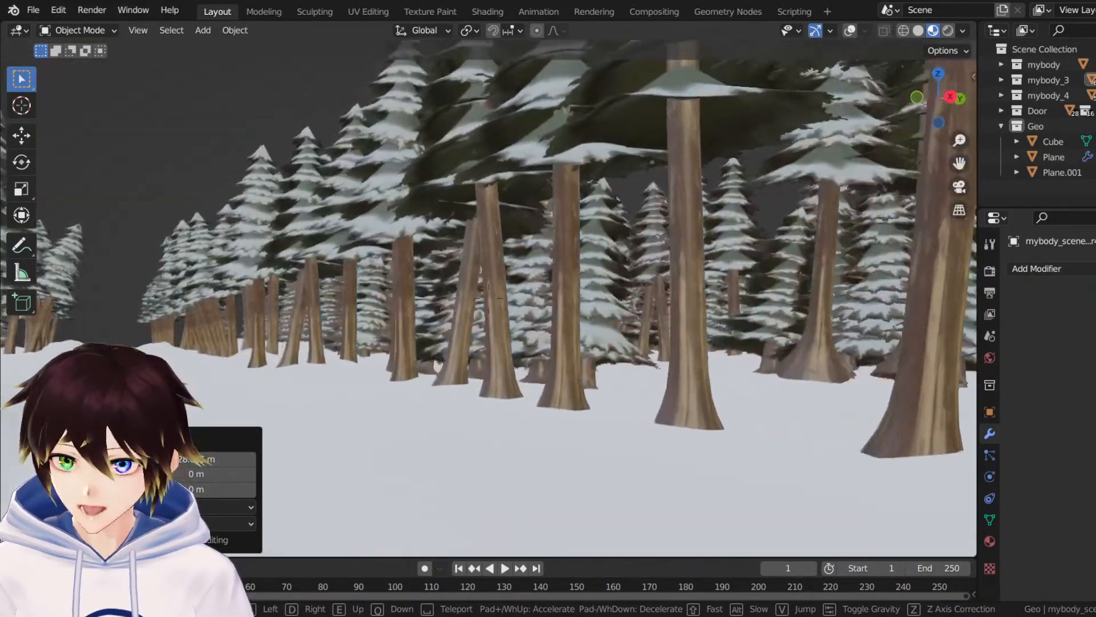
pyautogui.press('w')
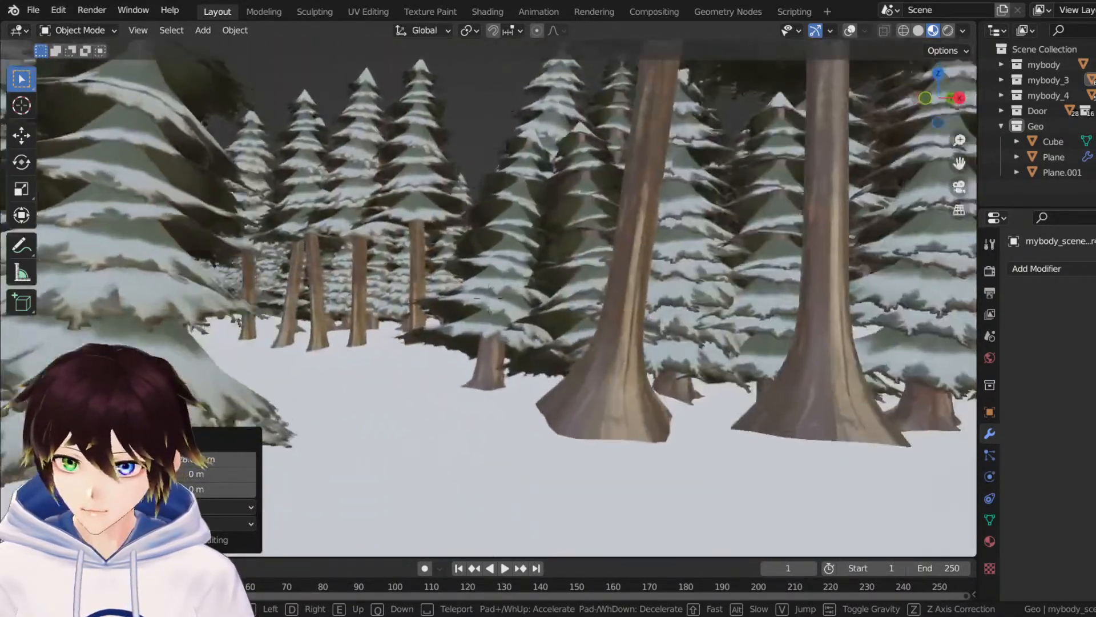
pyautogui.press('w')
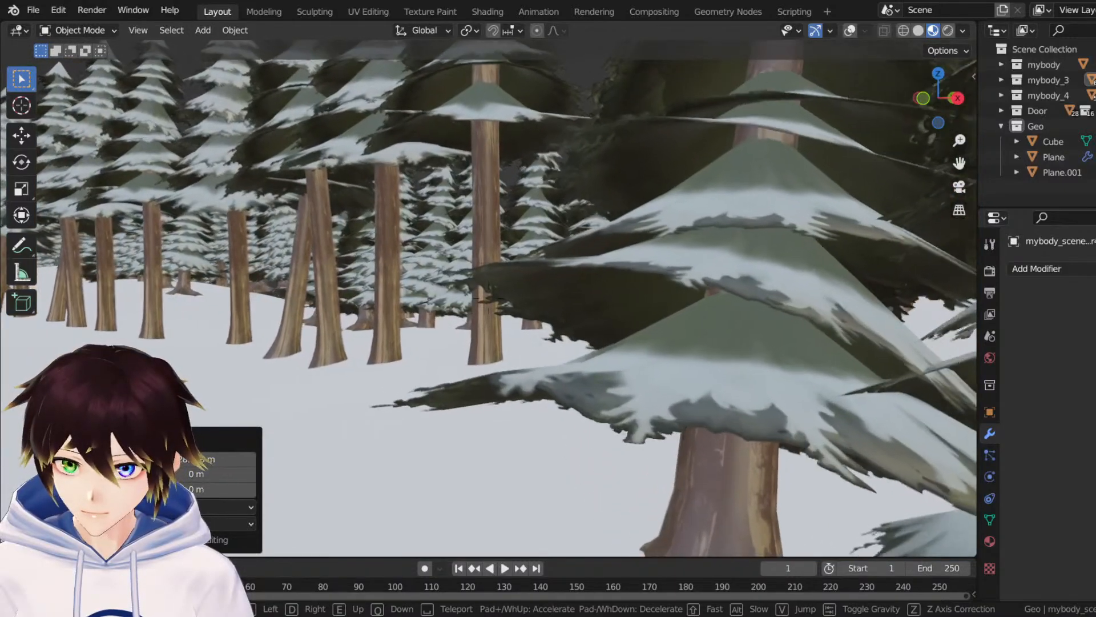
pyautogui.press('w')
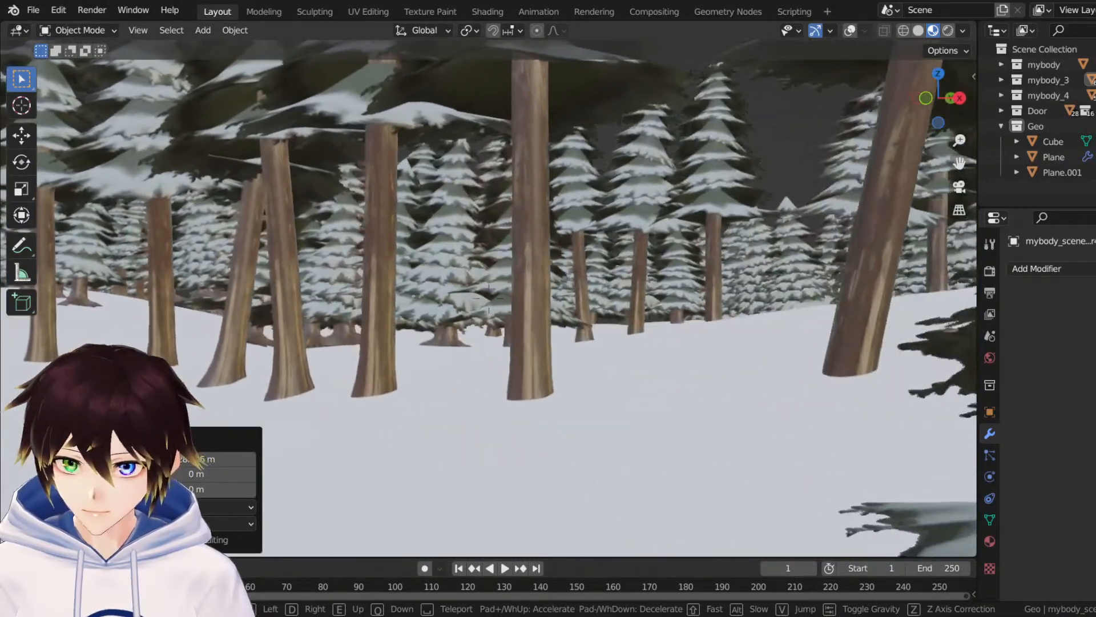
pyautogui.press('w')
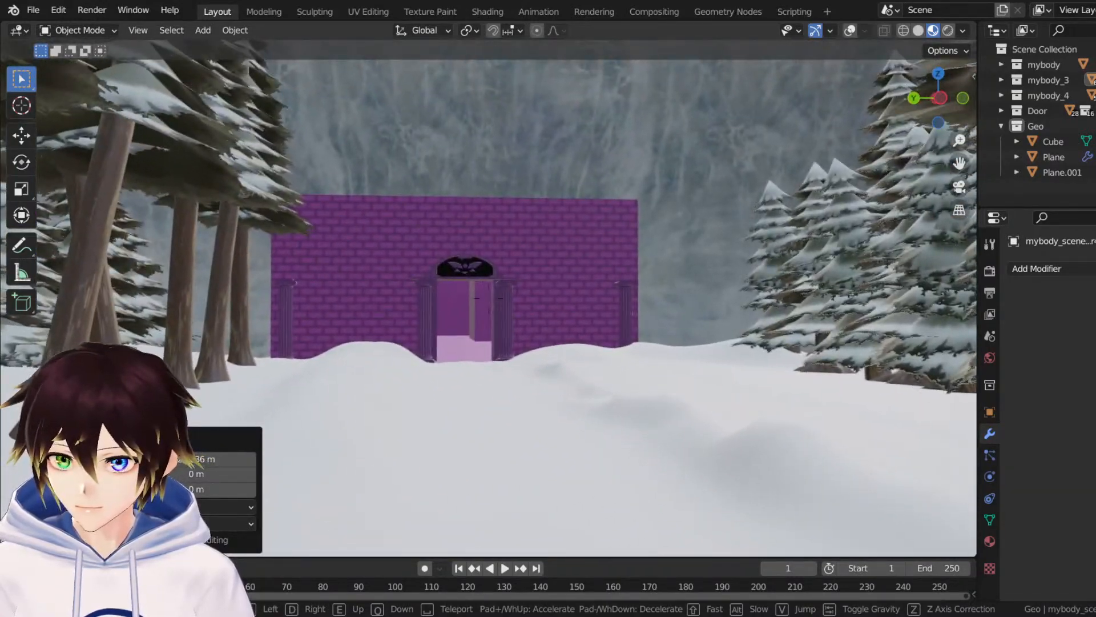
pyautogui.press('Escape')
# Save Snowdin forest.blend and enable Ambient Occlusion, Bloom and Screen Space Reflections in the render settings.
pyautogui.moveTo(589, 246); pyautogui.dragTo(612, 284, button='middle')
pyautogui.scroll(-6, 612, 284)
pyautogui.moveTo(358, 234); pyautogui.dragTo(423, 252, button='middle')
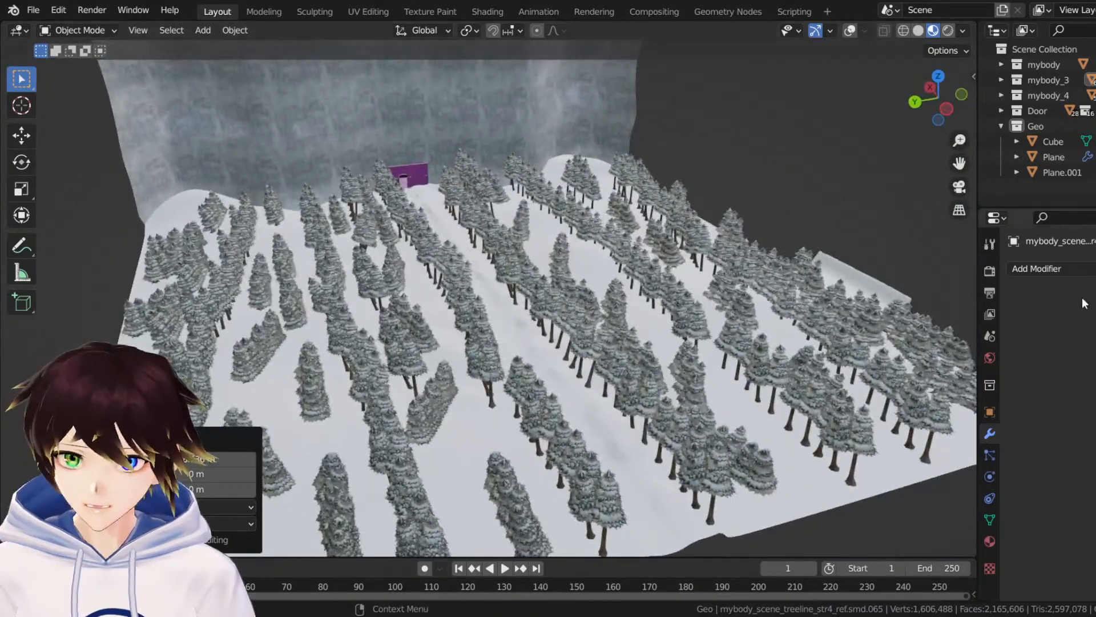
pyautogui.click(990, 272)
pyautogui.hotkey('ctrl', 's')
pyautogui.click(1028, 376)
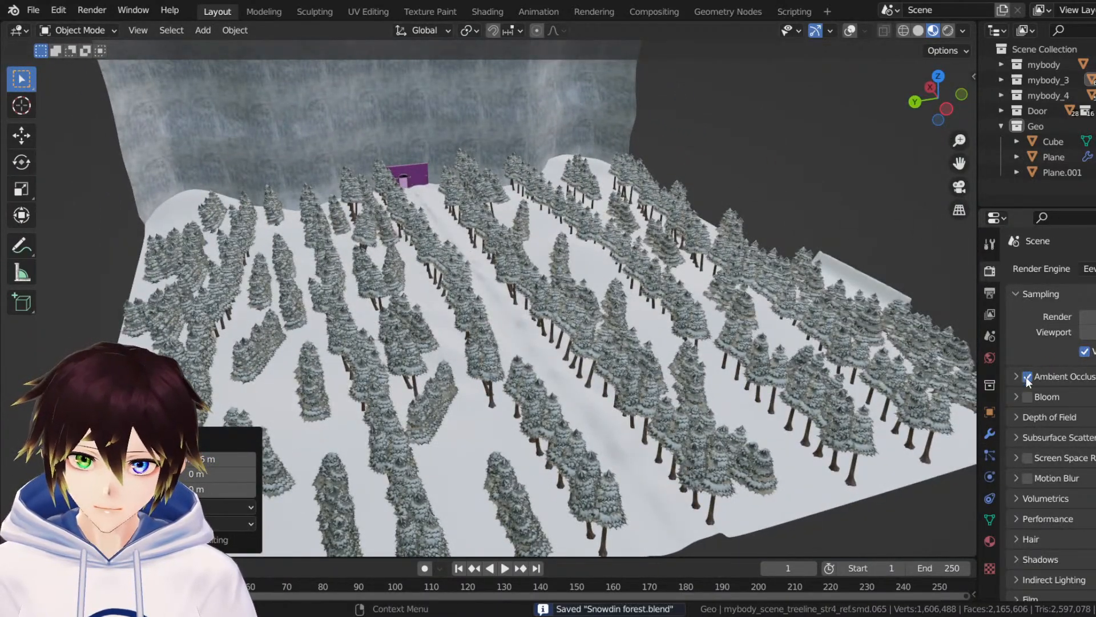
pyautogui.click(1028, 396)
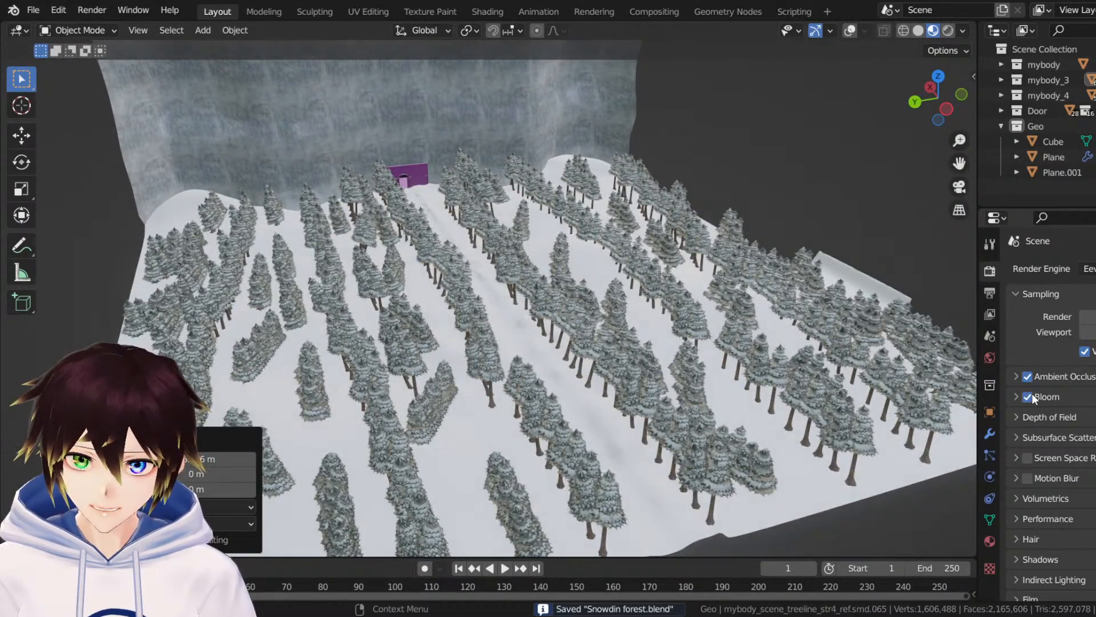
pyautogui.click(1027, 458)
# Examine the forest, cliff backdrop and path from ground level and from above with the render effects enabled.
pyautogui.scroll(8, 624, 317)
pyautogui.moveTo(577, 278); pyautogui.dragTo(552, 220, button='middle')
pyautogui.moveTo(960, 163); pyautogui.dragTo(949, 240)
pyautogui.moveTo(558, 252); pyautogui.dragTo(576, 268, button='middle')
pyautogui.scroll(-5, 577, 268)
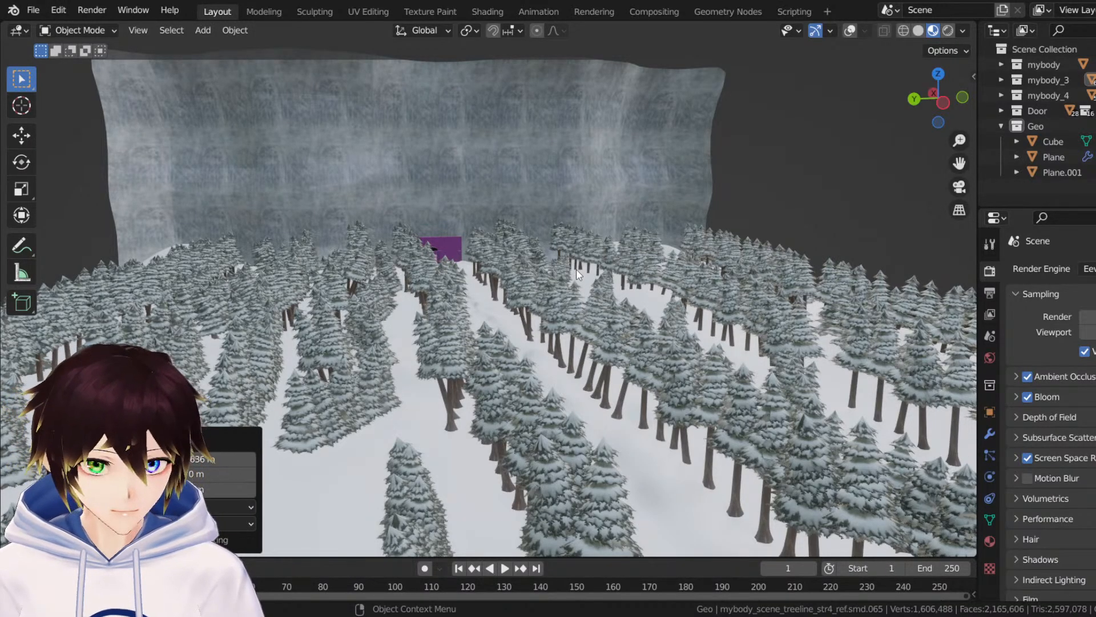
pyautogui.scroll(-5, 464, 325)
pyautogui.moveTo(464, 325); pyautogui.dragTo(405, 253, button='middle')
pyautogui.scroll(3, 405, 253)
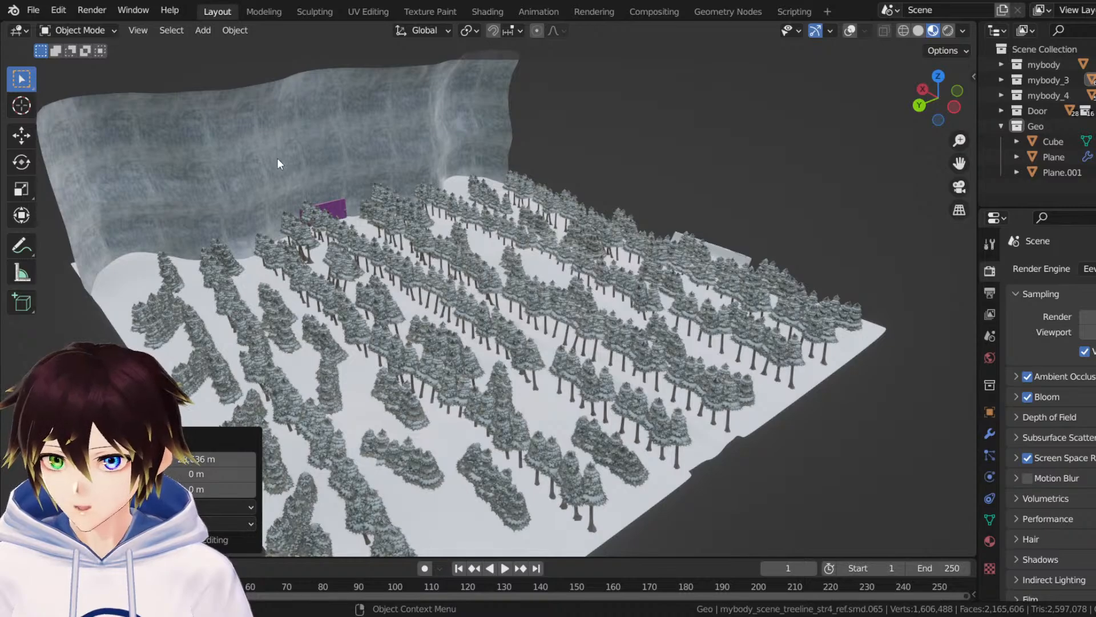
pyautogui.moveTo(324, 326); pyautogui.dragTo(368, 326, button='middle')
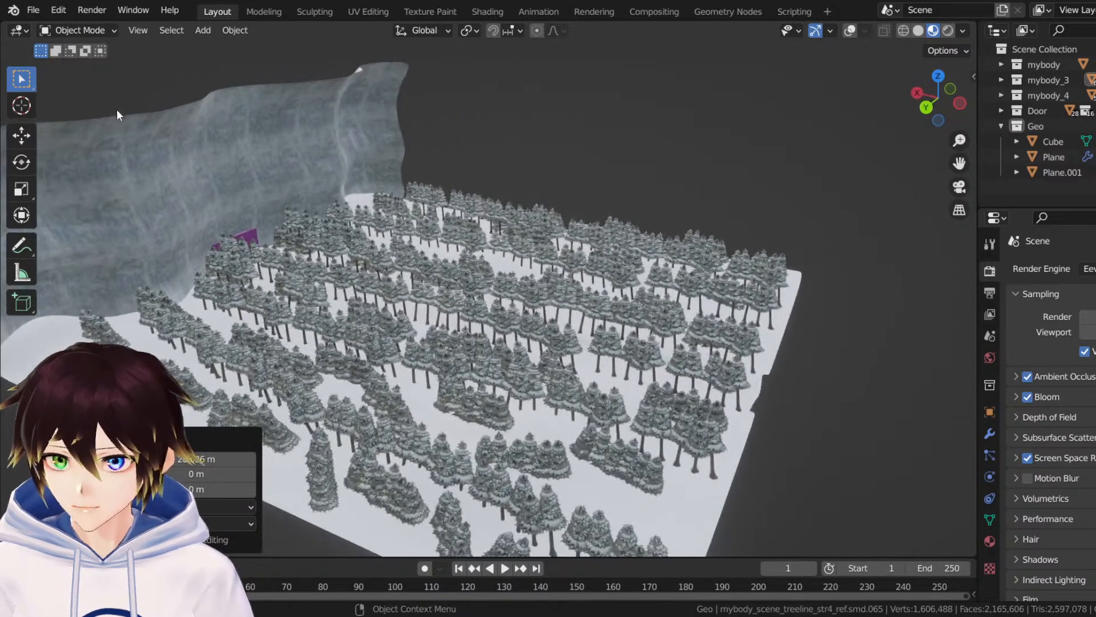
pyautogui.moveTo(196, 198); pyautogui.dragTo(144, 188, button='middle')
pyautogui.moveTo(502, 302); pyautogui.dragTo(580, 326, button='middle')
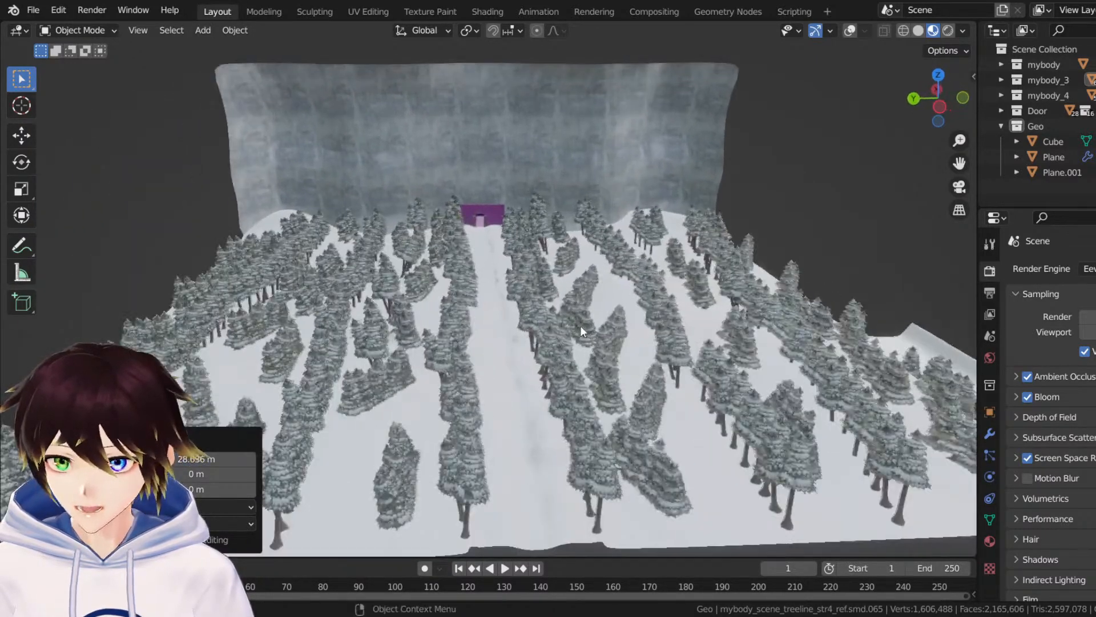
pyautogui.scroll(6, 561, 388)
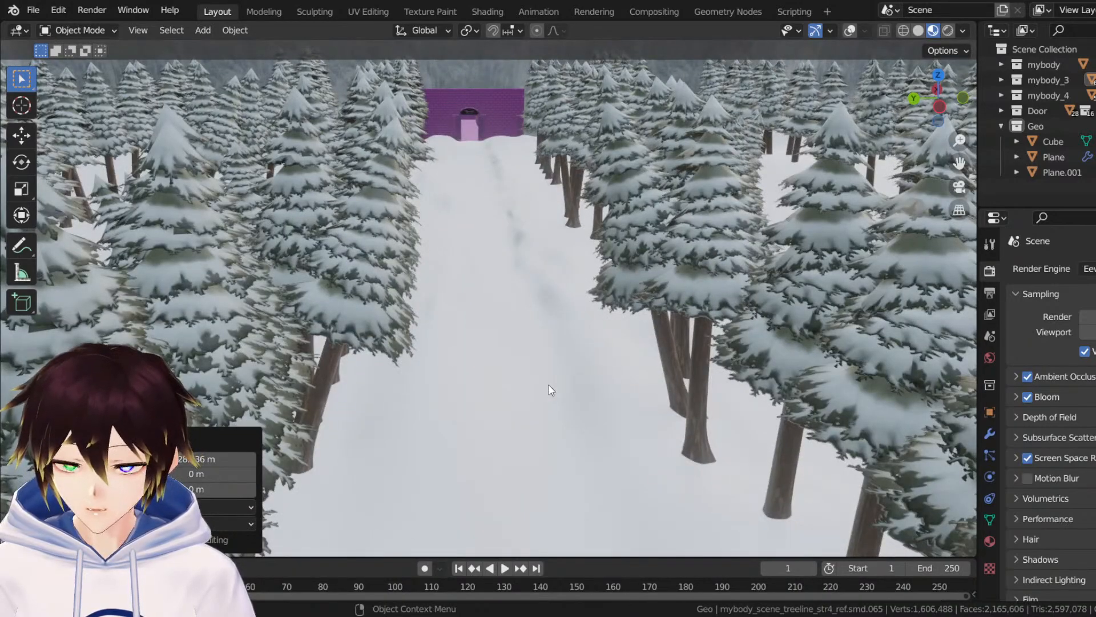
pyautogui.scroll(-3, 549, 384)
pyautogui.scroll(-5, 537, 337)
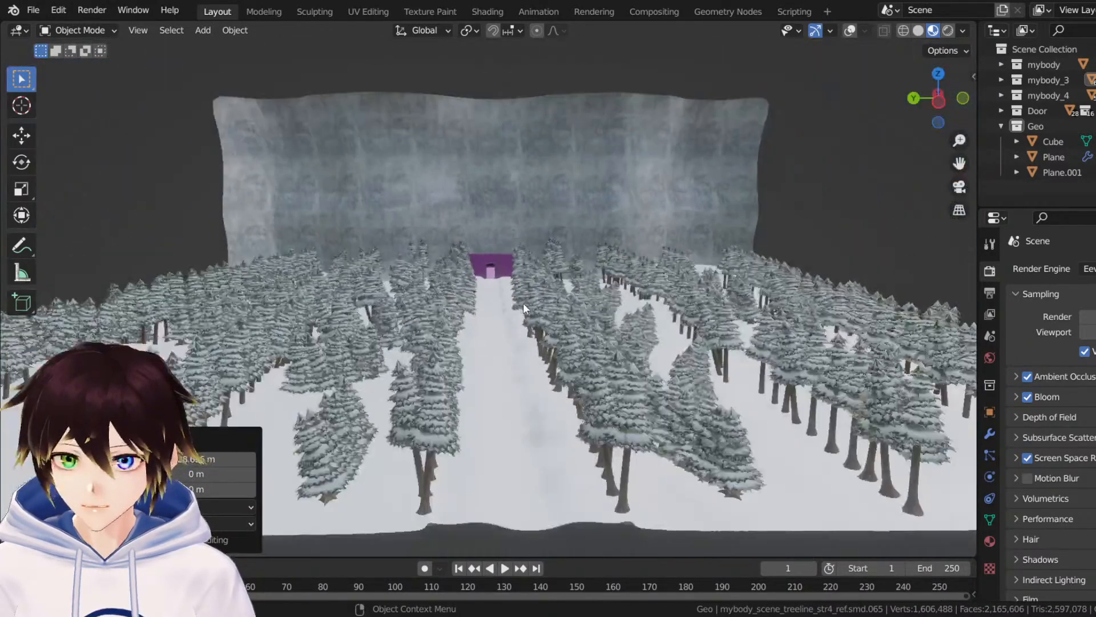
# Collapse the Geo collection and create a new collection named Lights in the scene.
pyautogui.moveTo(523, 303); pyautogui.dragTo(437, 296, button='middle')
pyautogui.scroll(2, 434, 282)
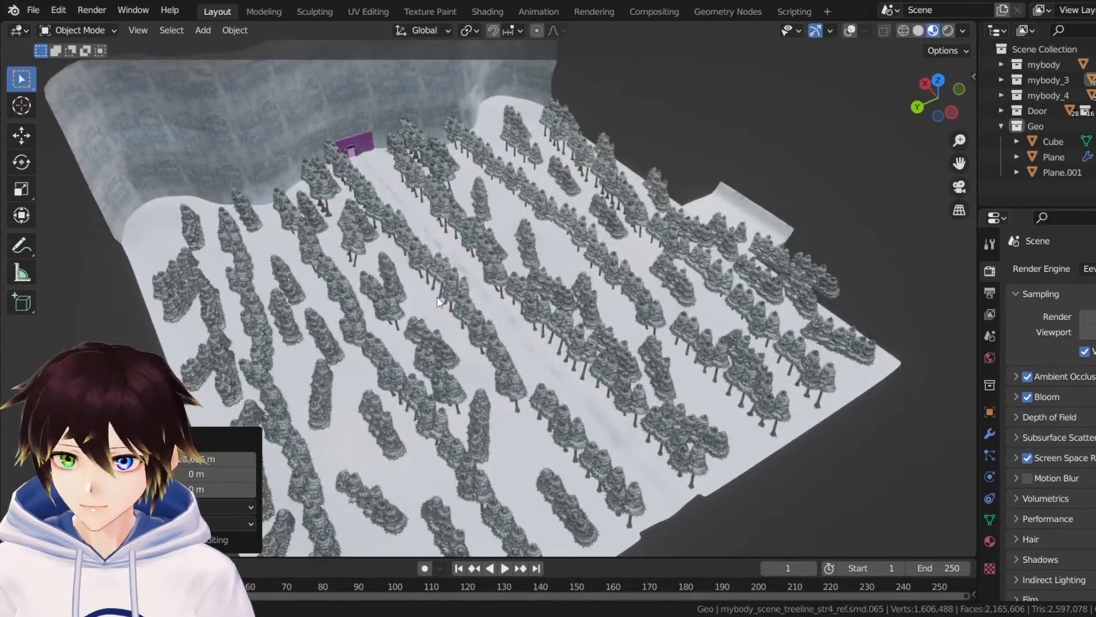
pyautogui.moveTo(960, 164); pyautogui.dragTo(1063, 272)
pyautogui.scroll(3, 755, 207)
pyautogui.scroll(-4, 625, 233)
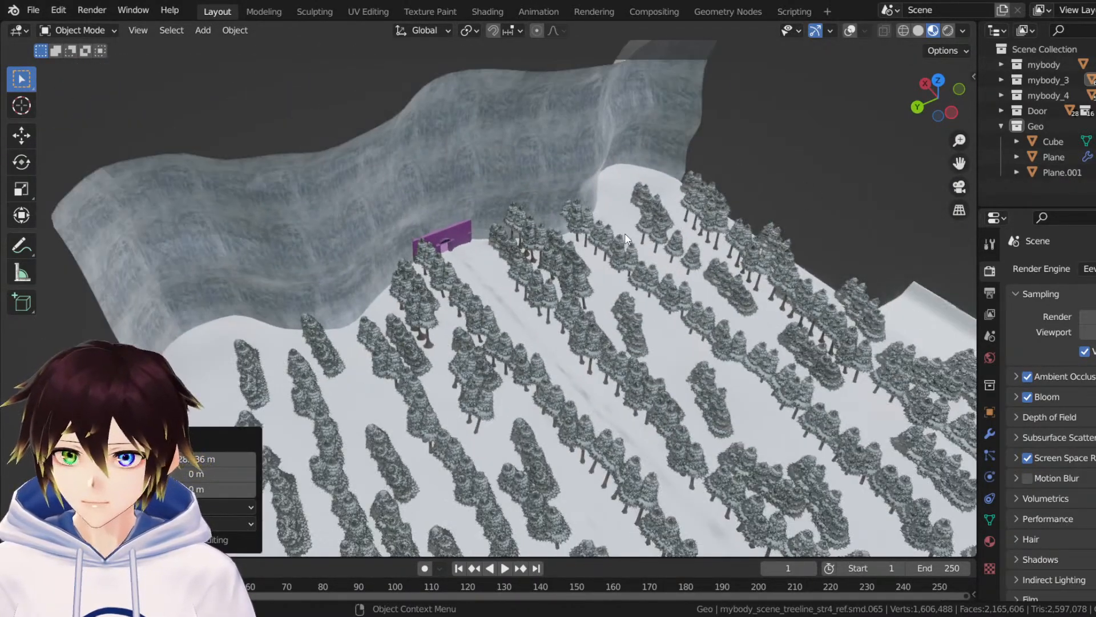
pyautogui.click(1002, 126)
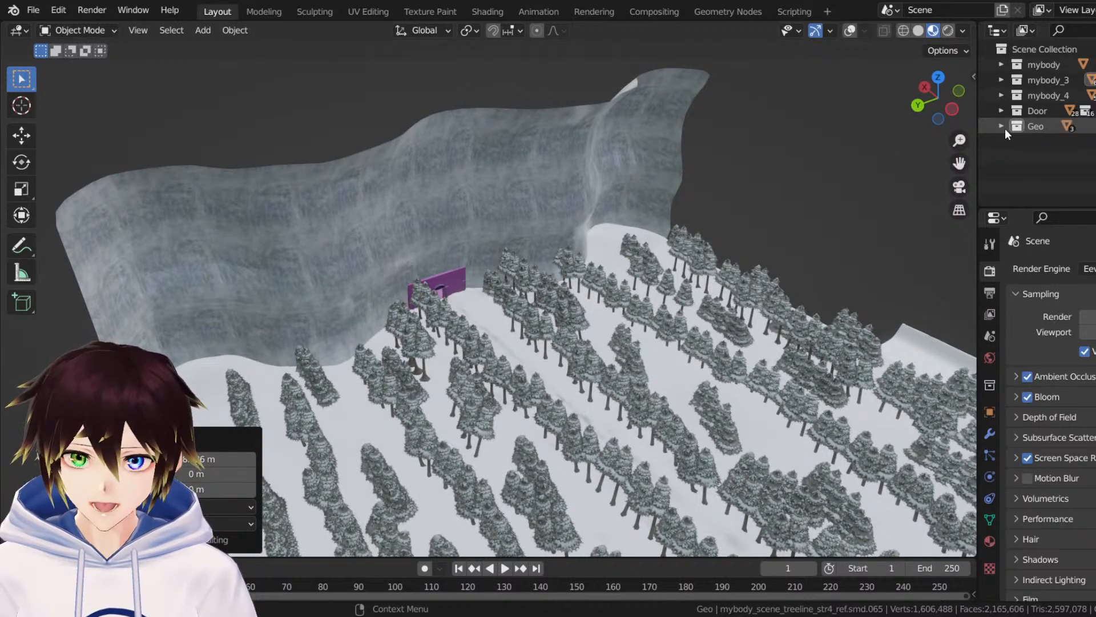
pyautogui.rightClick(1031, 145)
pyautogui.click(1032, 145)
pyautogui.doubleClick(1060, 143)
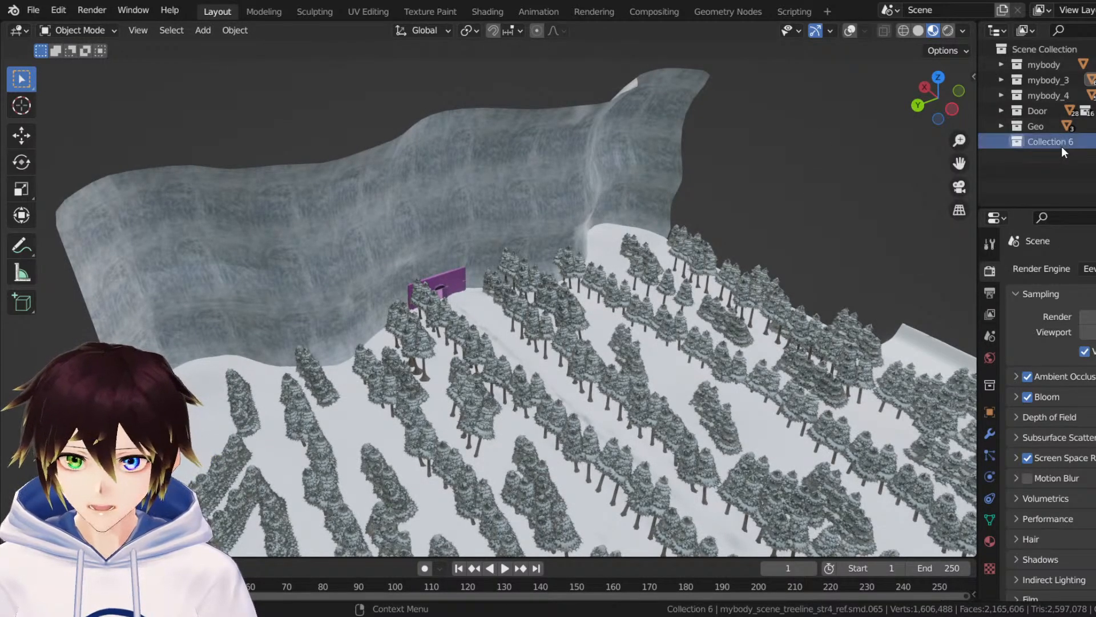
pyautogui.write('Lights')
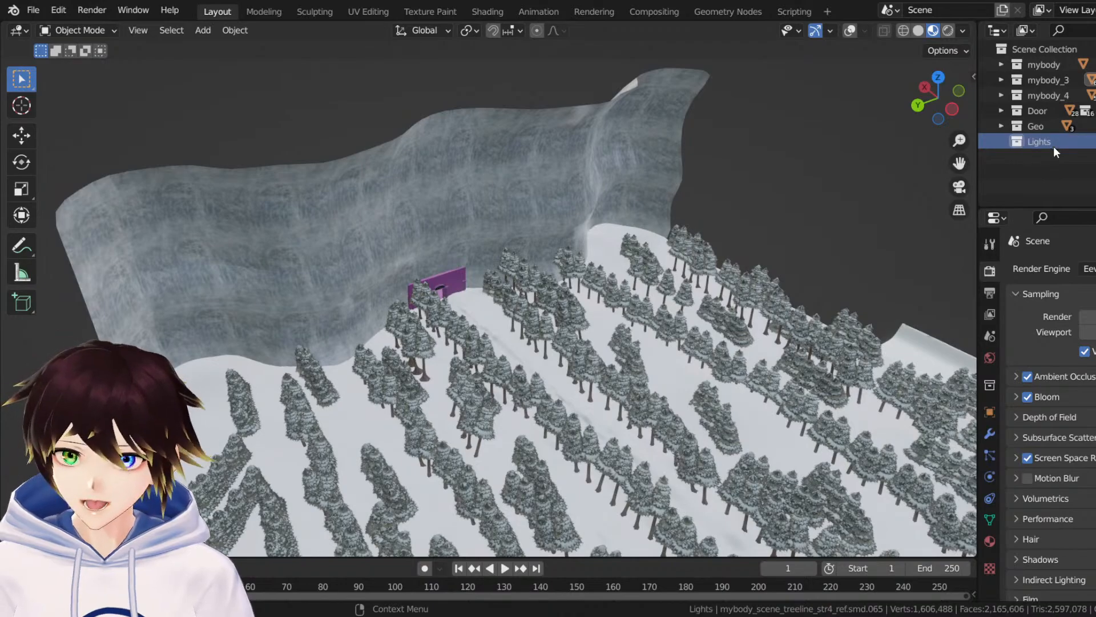
# Add an Irradiance Volume light probe to the Lights collection and scale it up well beyond the forest and cliff backdrop.
pyautogui.click(212, 31)
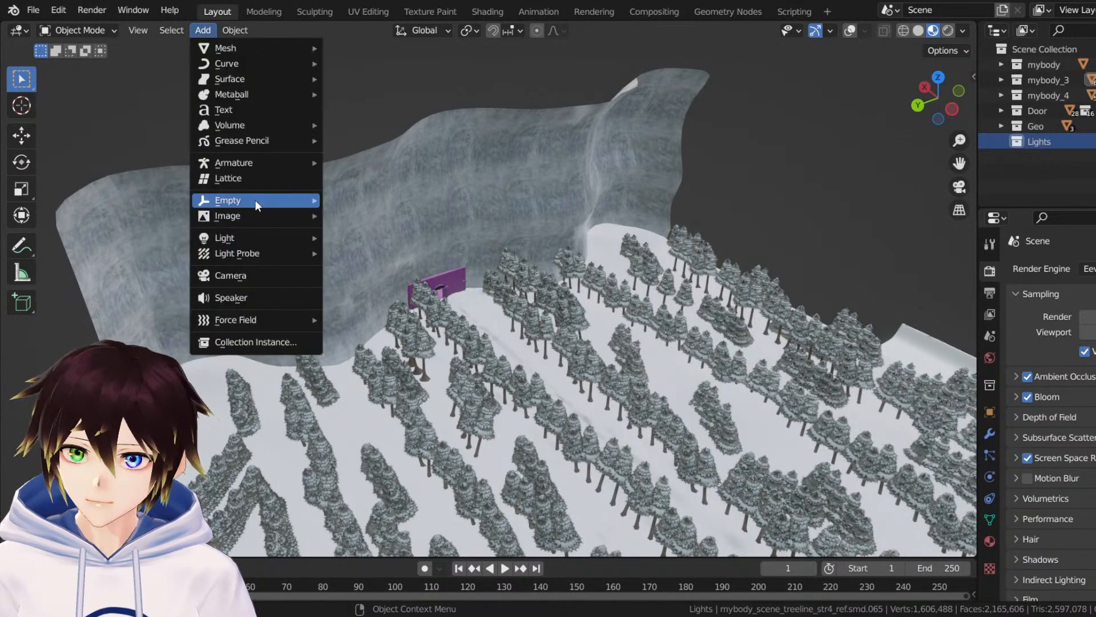
pyautogui.moveTo(249, 238)
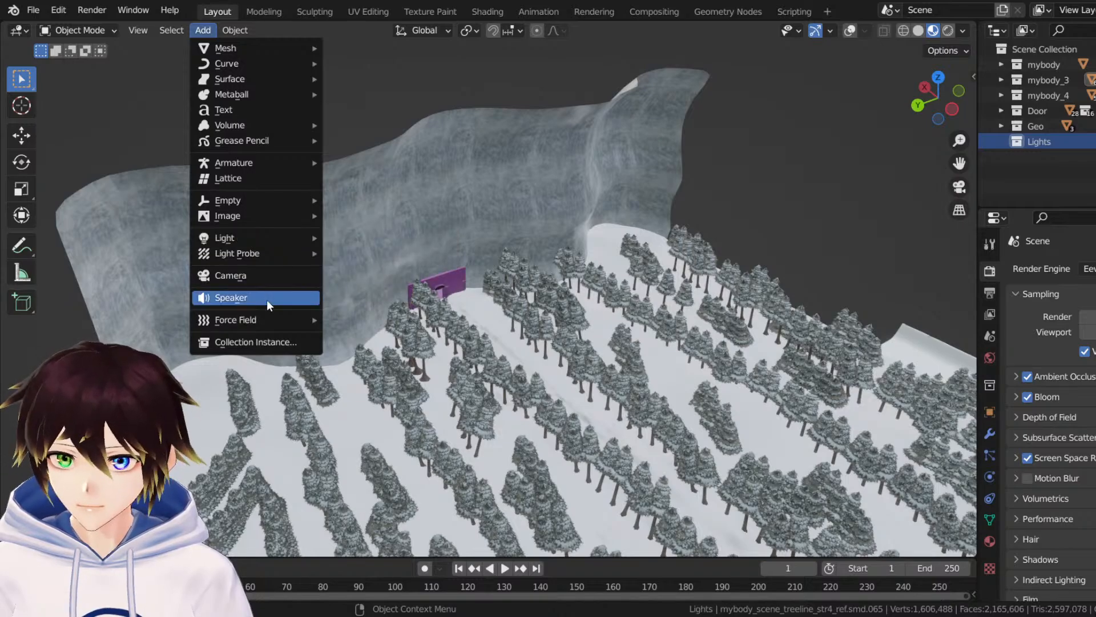
pyautogui.moveTo(270, 263)
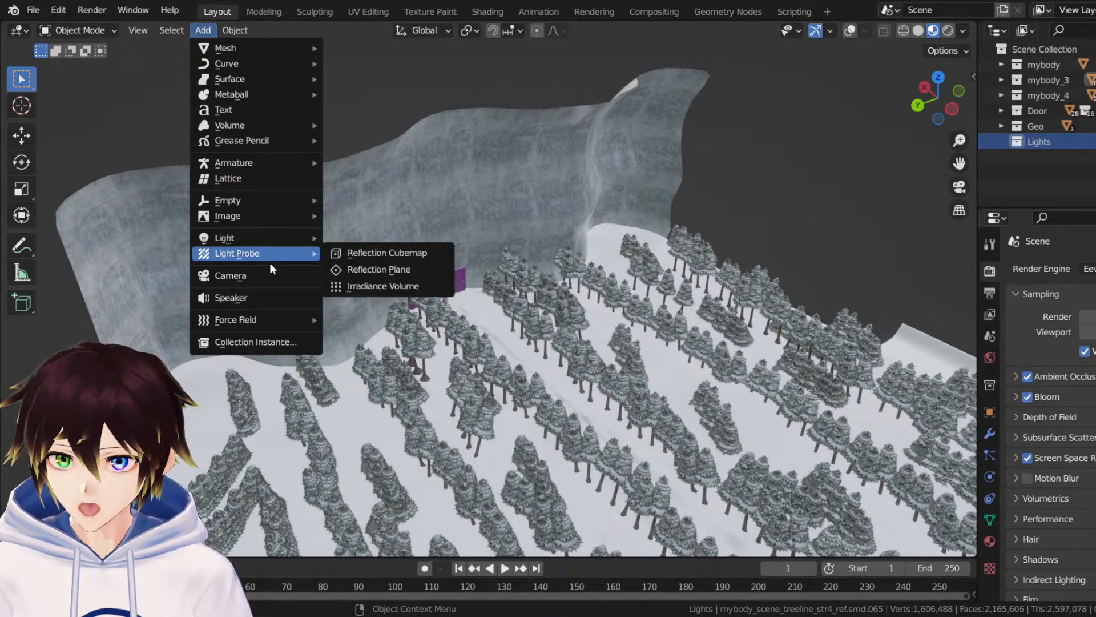
pyautogui.click(431, 280)
pyautogui.scroll(-5, 522, 255)
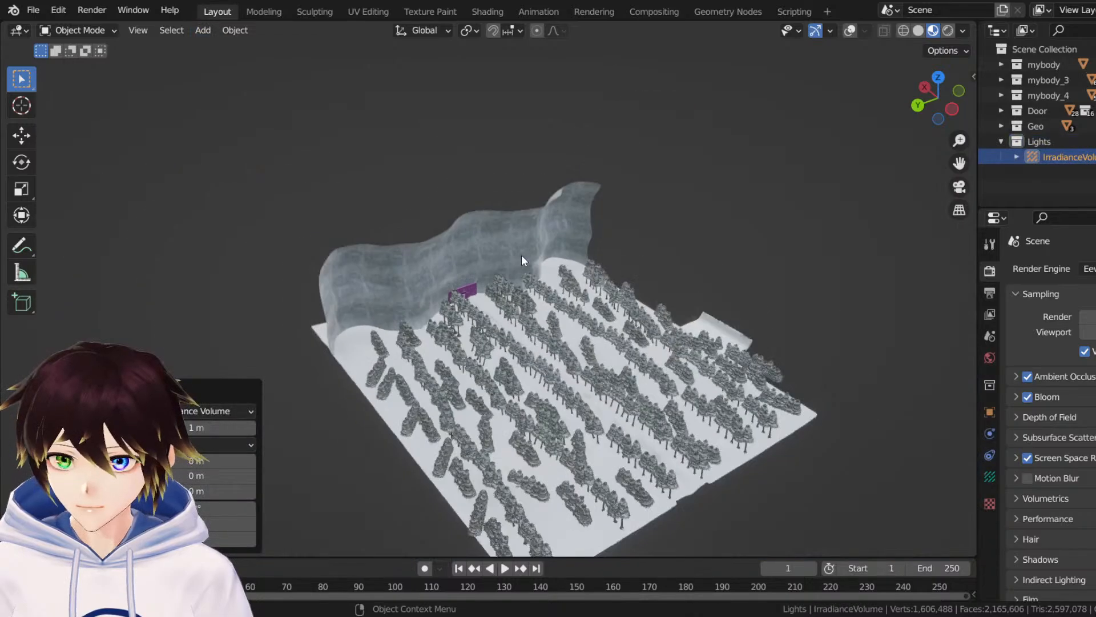
pyautogui.click(21, 191)
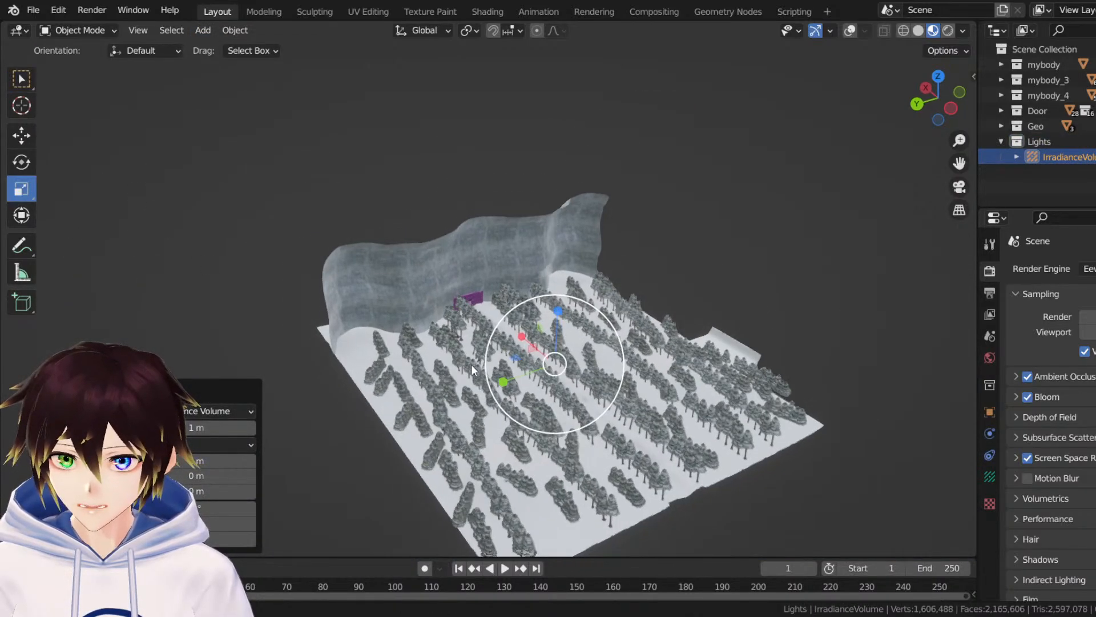
pyautogui.moveTo(471, 364); pyautogui.dragTo(652, 394, button='middle')
pyautogui.moveTo(652, 394); pyautogui.dragTo(940, 125)
# Show the viewport overlays and scale the irradiance volume down by a factor of 0.855 so it fits more closely around the forest.
pyautogui.click(857, 47)
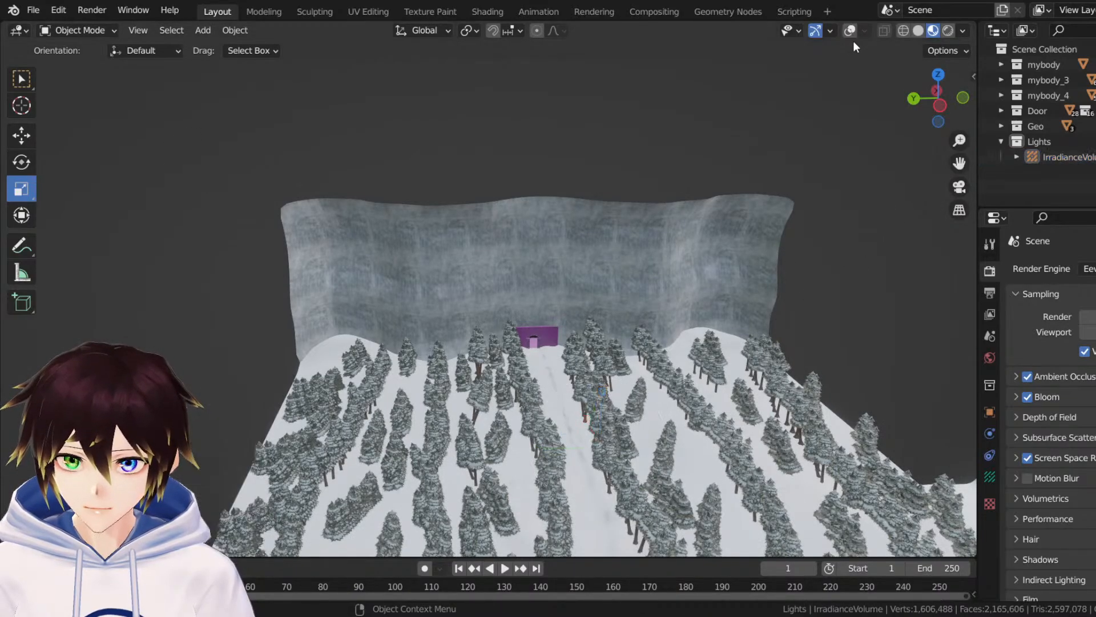
pyautogui.click(851, 30)
pyautogui.scroll(-5, 851, 135)
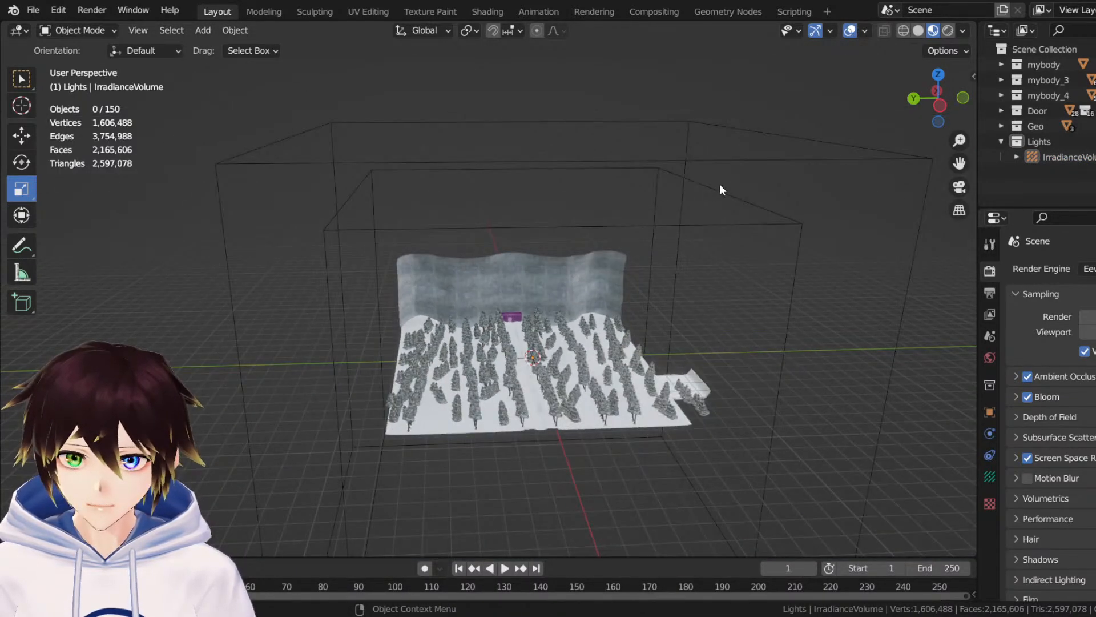
pyautogui.click(712, 228)
pyautogui.moveTo(607, 329); pyautogui.dragTo(586, 308, button='middle')
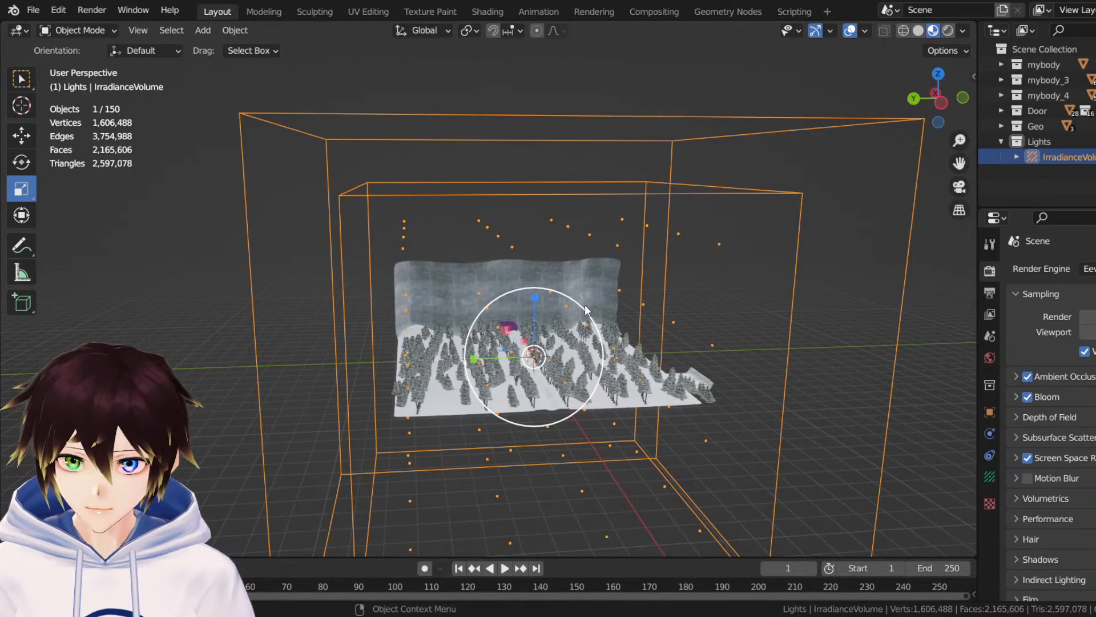
pyautogui.moveTo(585, 309); pyautogui.dragTo(554, 313)
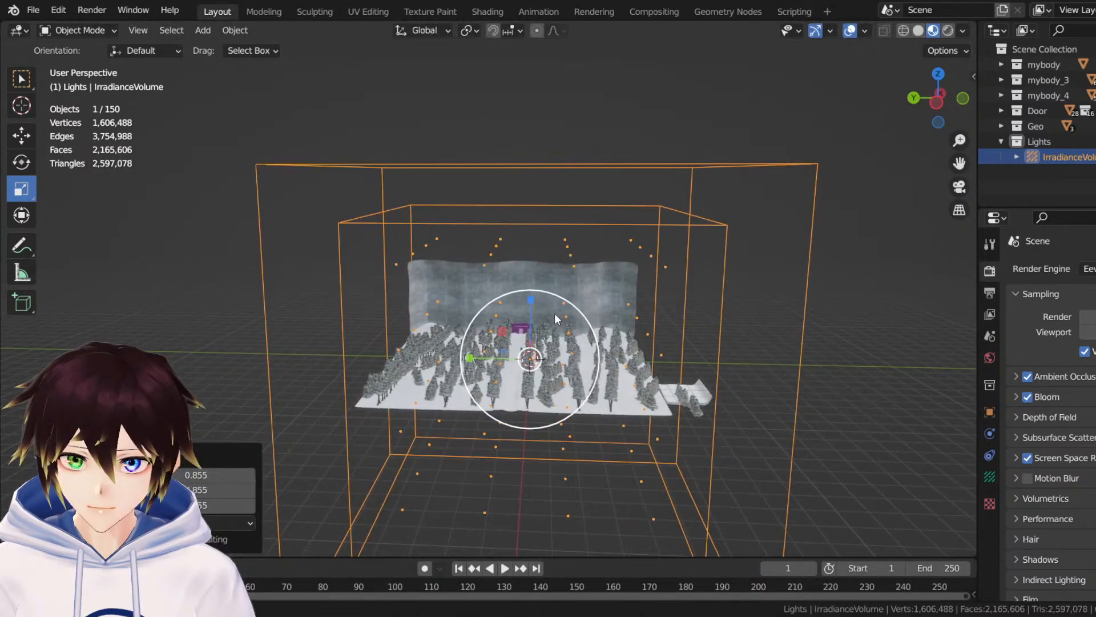
pyautogui.click(745, 295)
# Add a Sun light to the Lights collection and frame it in the view.
pyautogui.scroll(5, 741, 296)
pyautogui.scroll(4, 582, 297)
pyautogui.moveTo(582, 297); pyautogui.dragTo(591, 284, button='middle')
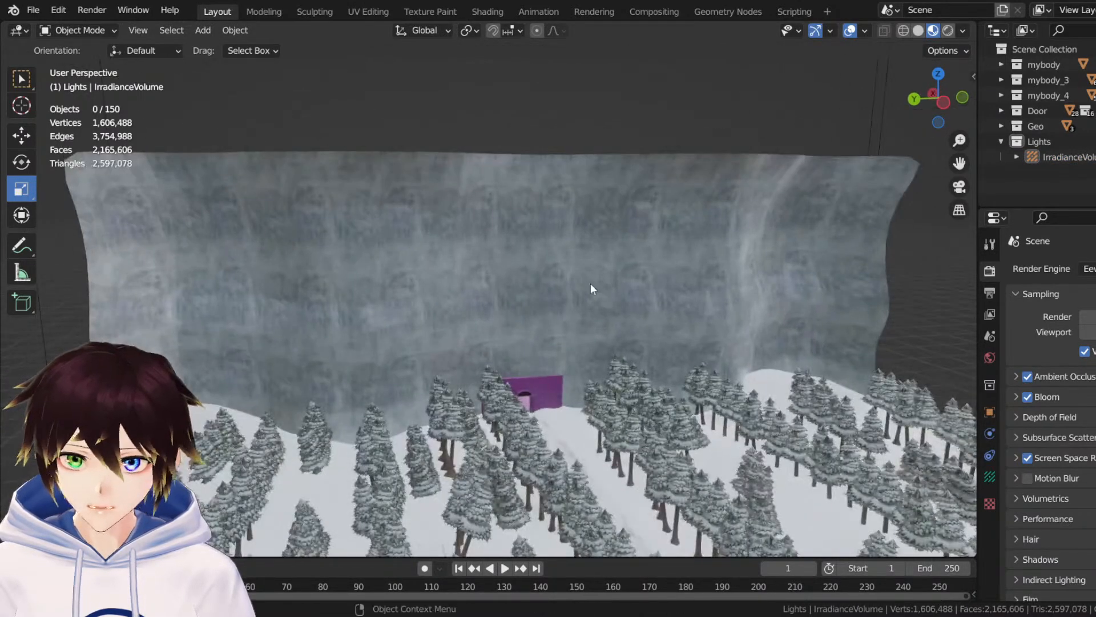
pyautogui.click(234, 30)
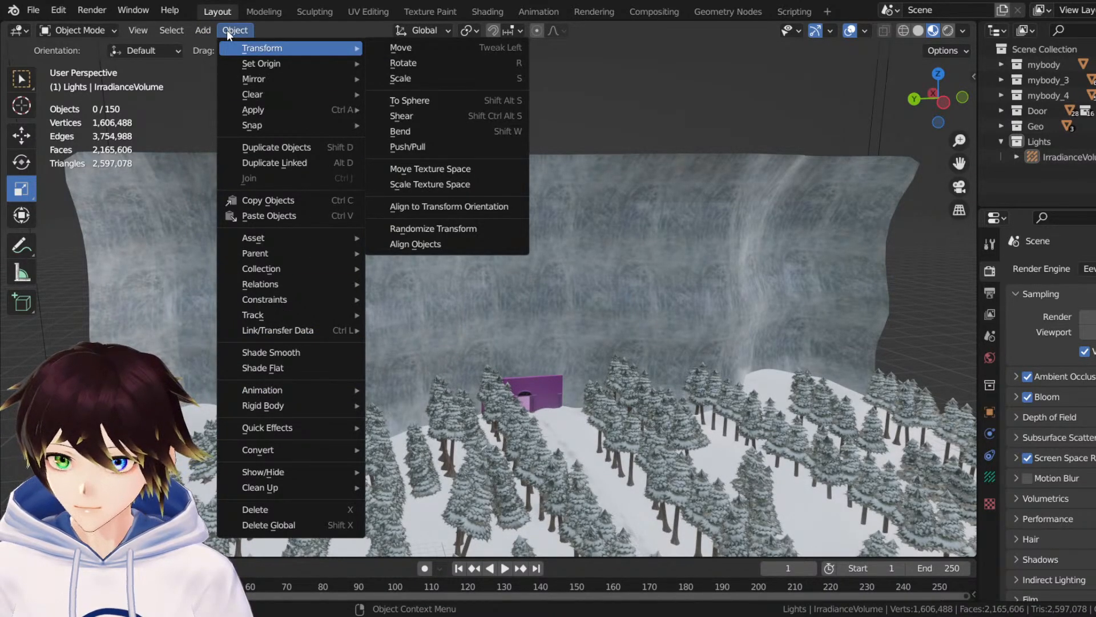
pyautogui.moveTo(202, 30)
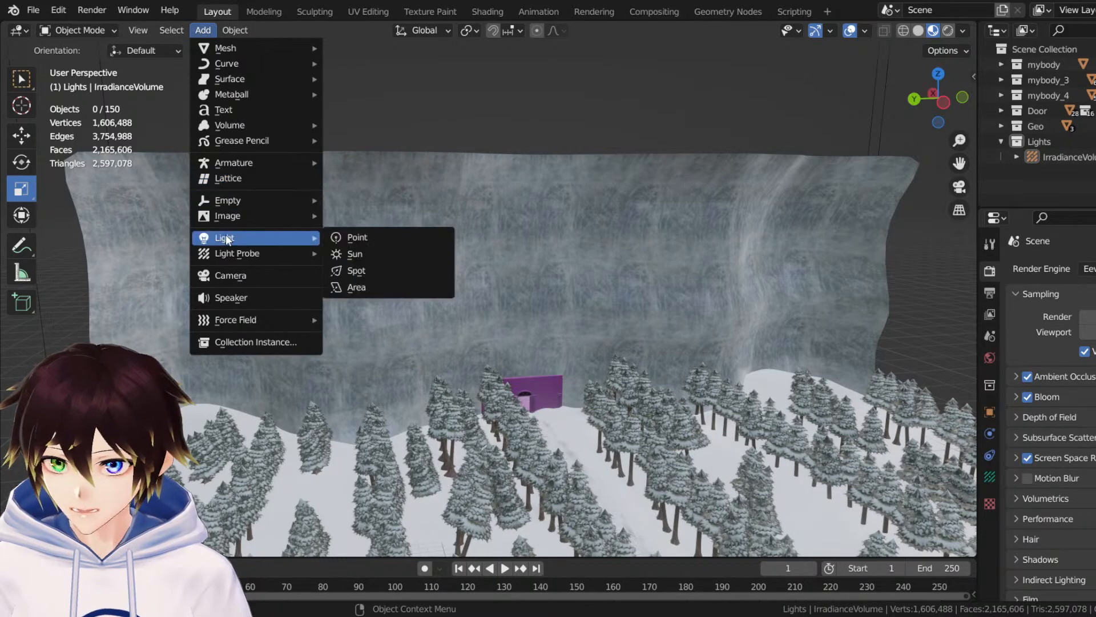
pyautogui.click(392, 262)
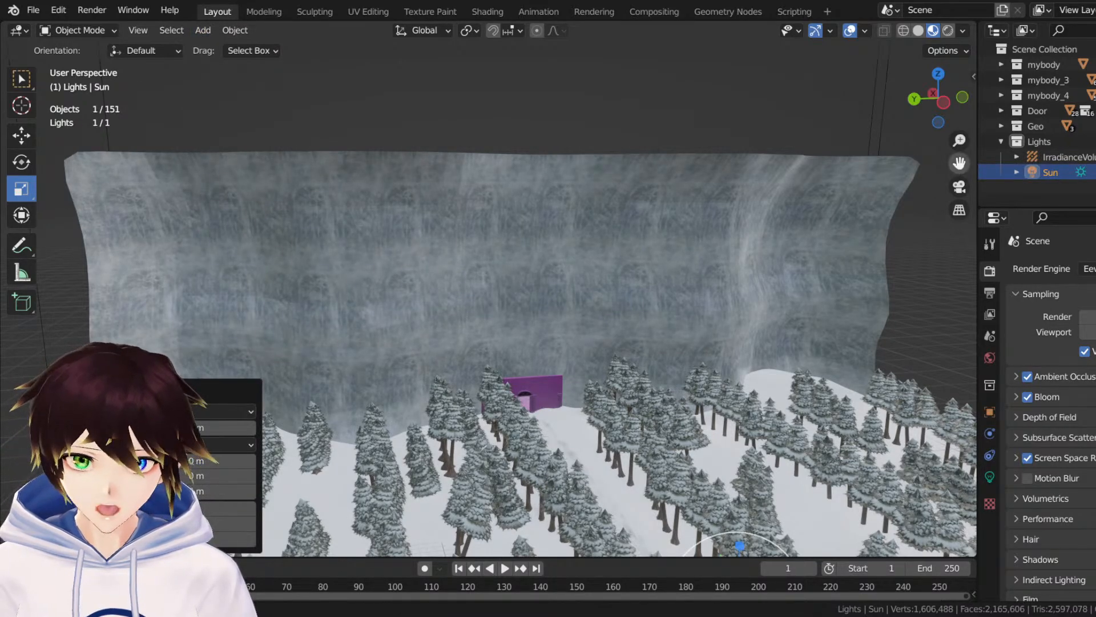
pyautogui.press('KP_Decimal')
# Enable Contact Shadows for the Sun light and switch the viewport to rendered shading.
pyautogui.click(990, 476)
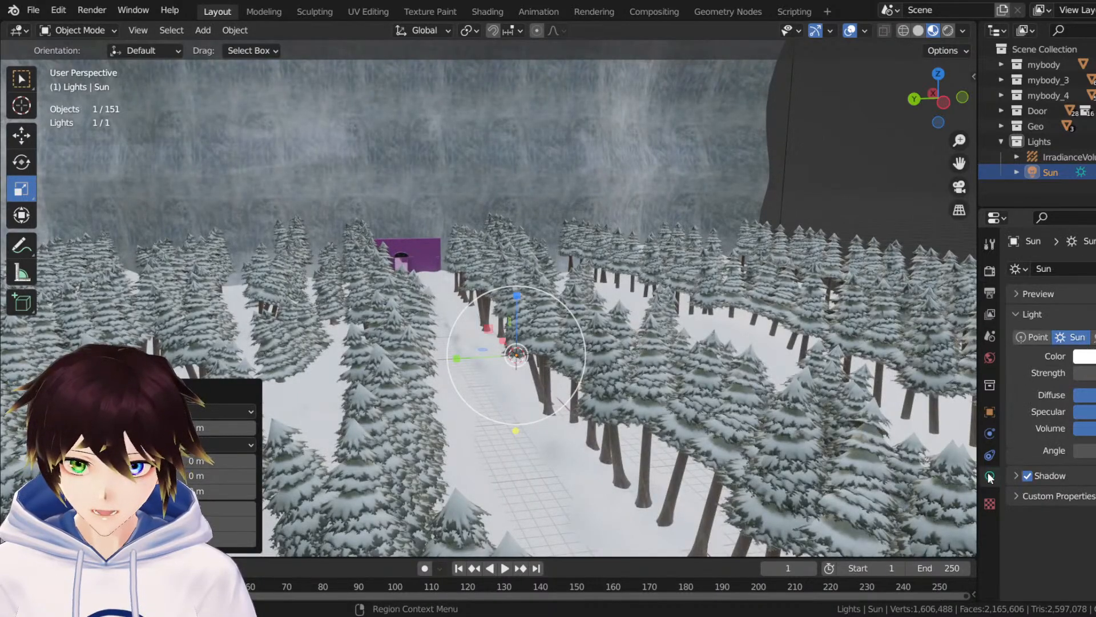
pyautogui.click(1020, 477)
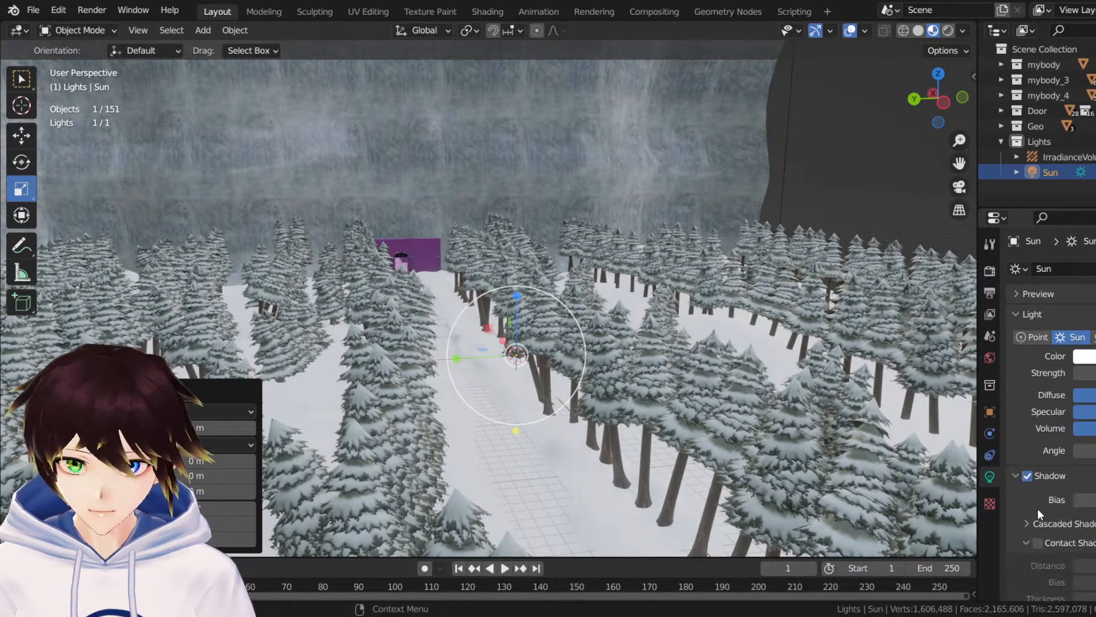
pyautogui.click(950, 32)
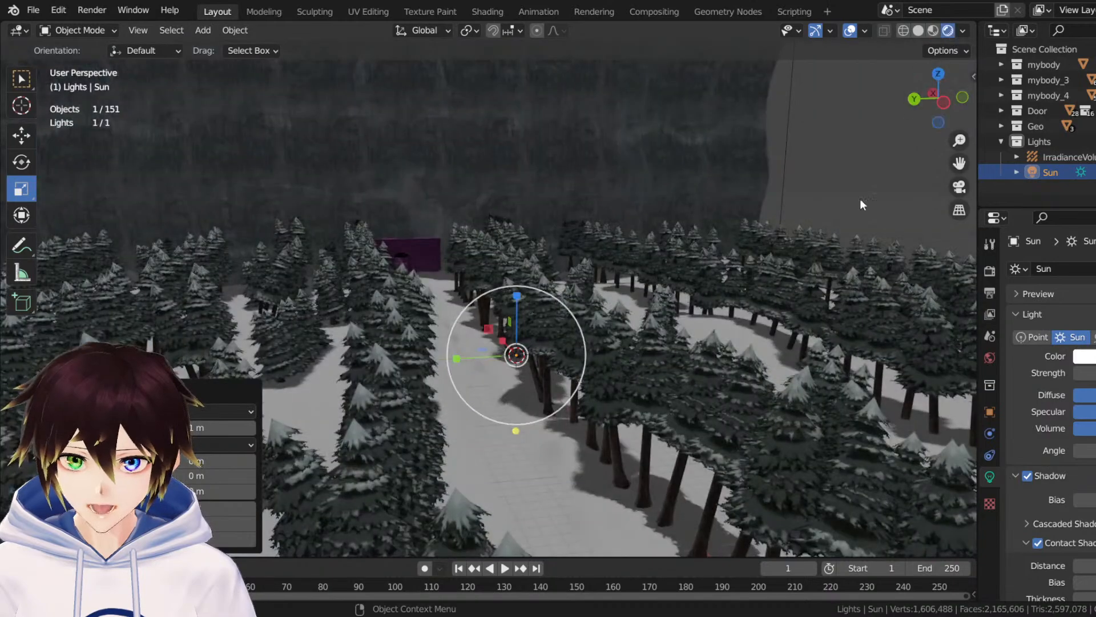
pyautogui.moveTo(633, 247); pyautogui.dragTo(619, 249, button='middle')
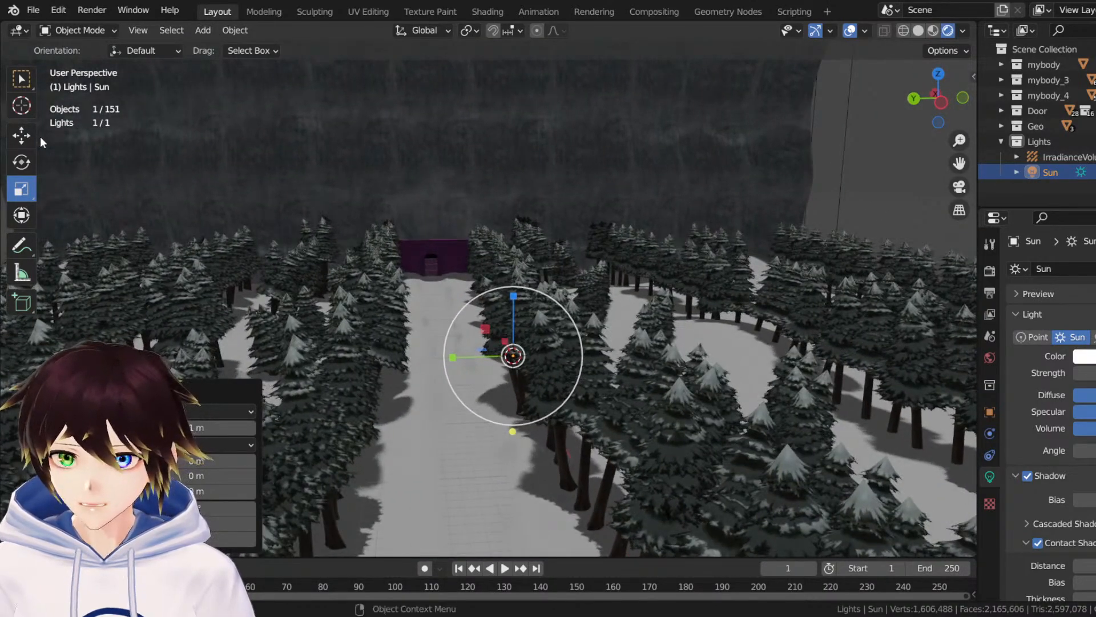
# Move the Sun straight up above the treetops and save Snowdin forest.blend.
pyautogui.click(21, 136)
pyautogui.moveTo(514, 295); pyautogui.dragTo(545, 140)
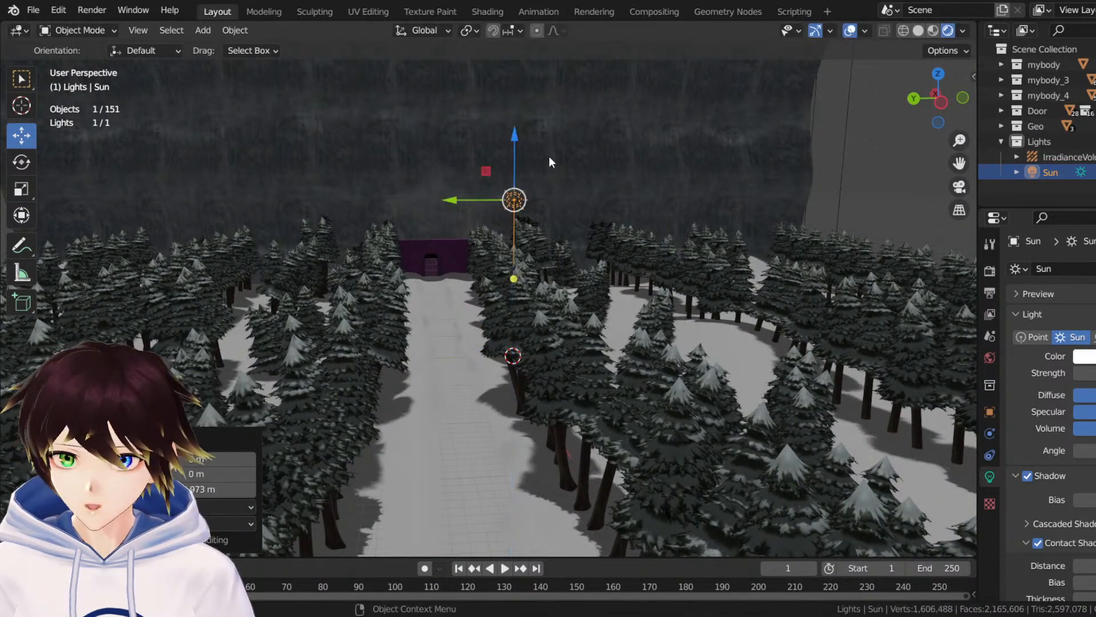
pyautogui.hotkey('ctrl', 's')
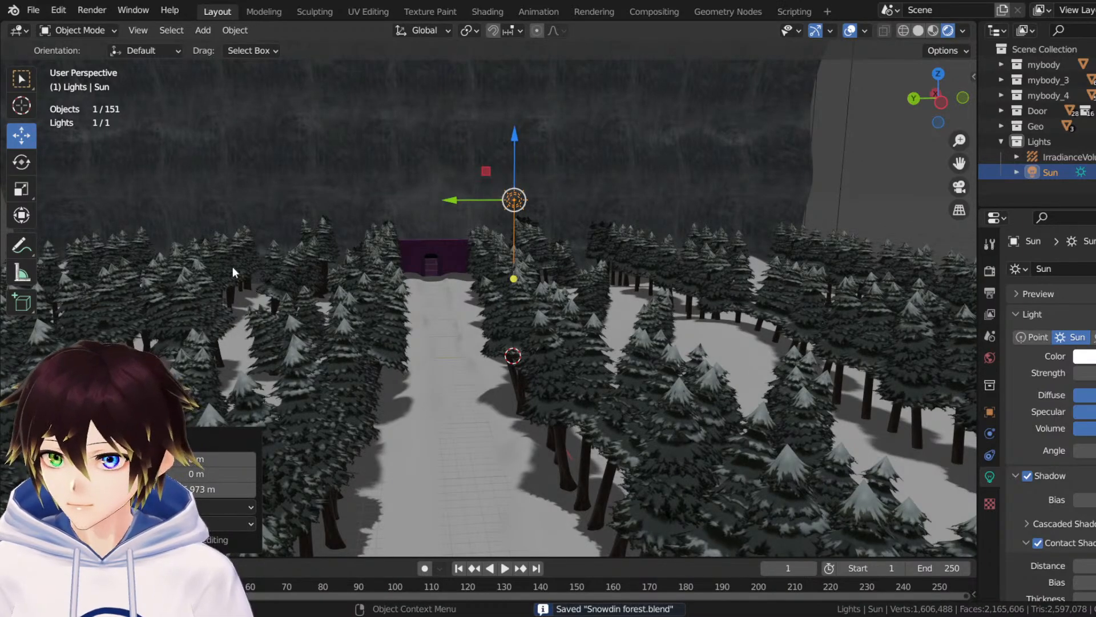
# Rotate the Sun about several axes so its light falls at a slant across the trees and path.
pyautogui.click(22, 162)
pyautogui.scroll(5, 566, 227)
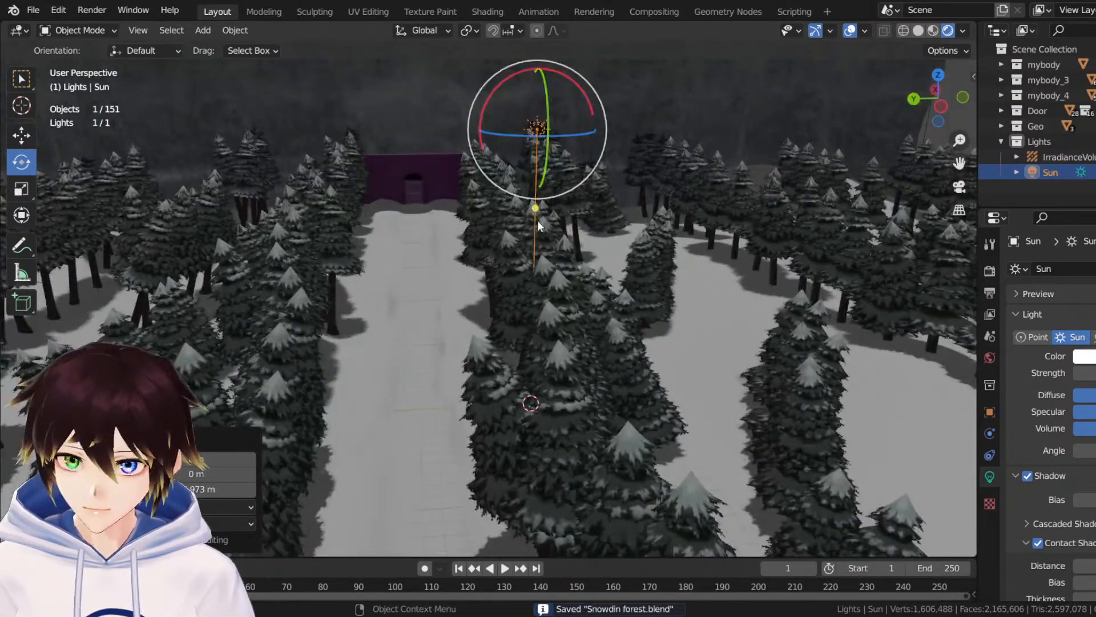
pyautogui.moveTo(484, 140); pyautogui.dragTo(478, 171)
pyautogui.moveTo(533, 73); pyautogui.dragTo(547, 110)
pyautogui.moveTo(547, 110); pyautogui.dragTo(581, 105, button='middle')
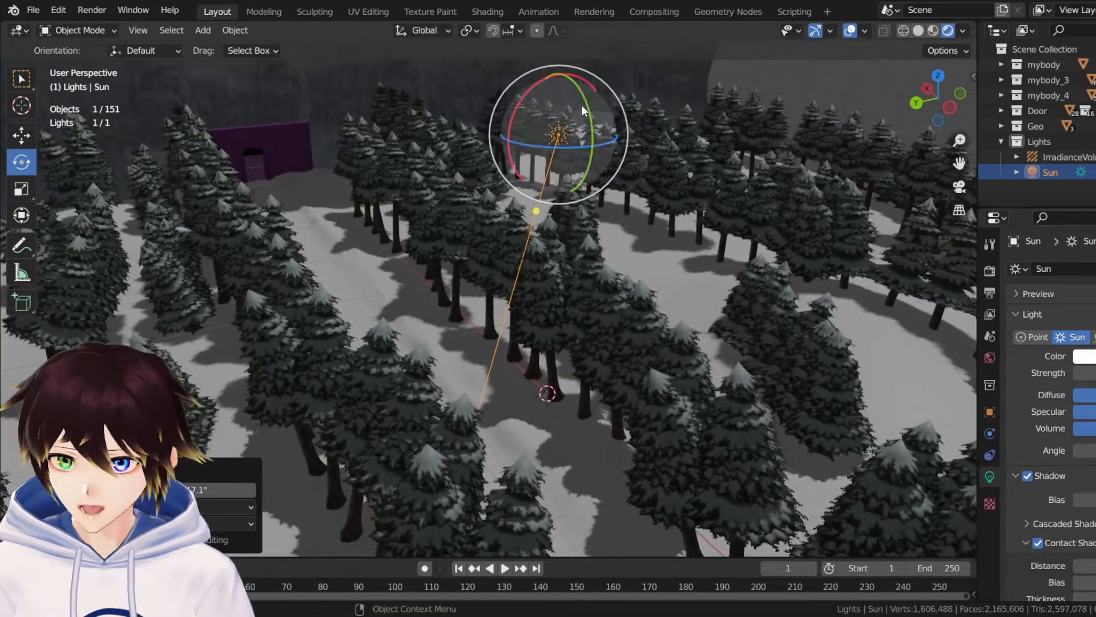
pyautogui.moveTo(584, 101); pyautogui.dragTo(587, 121)
# Set the Sun's strength to 2 and save Snowdin forest.blend.
pyautogui.moveTo(587, 121); pyautogui.dragTo(598, 218, button='middle')
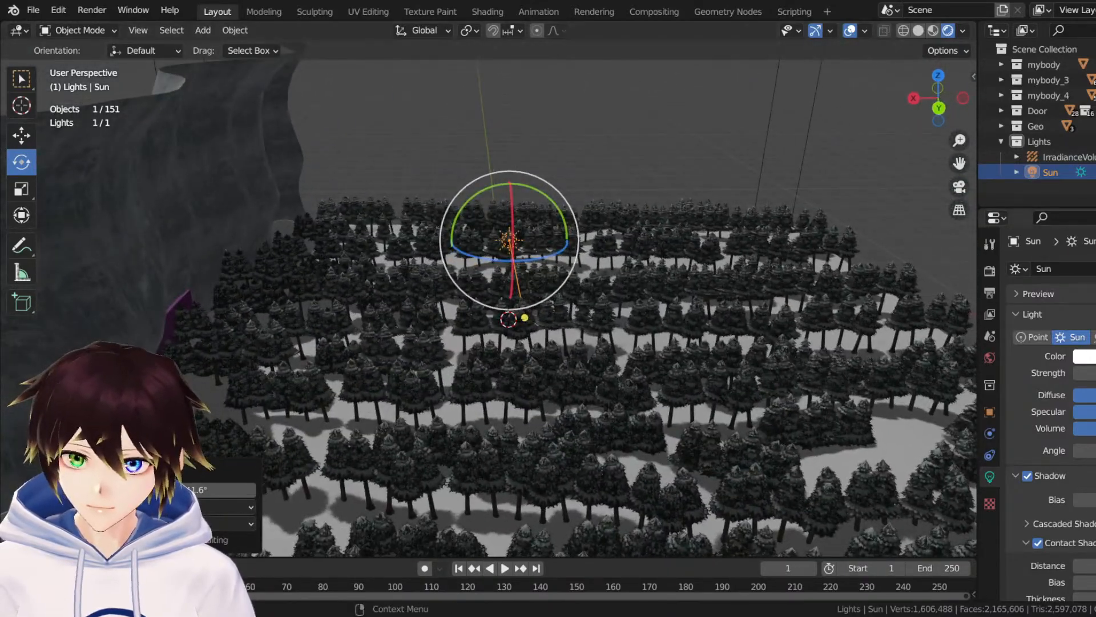
pyautogui.write('2')
pyautogui.press('Return')
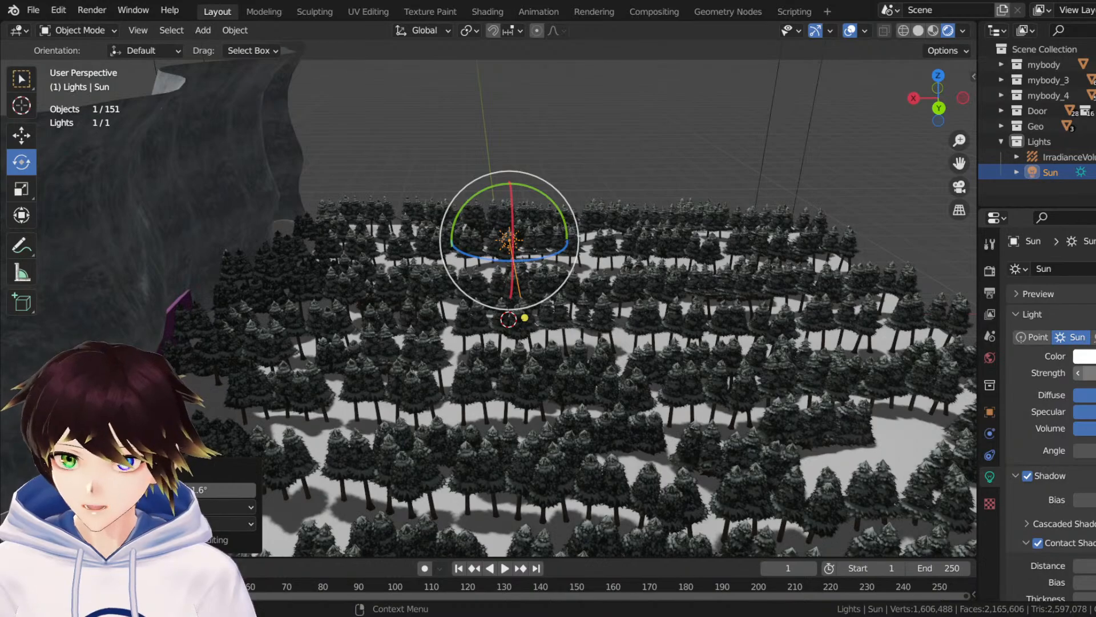
pyautogui.scroll(4, 704, 276)
pyautogui.moveTo(703, 276); pyautogui.dragTo(543, 245, button='middle')
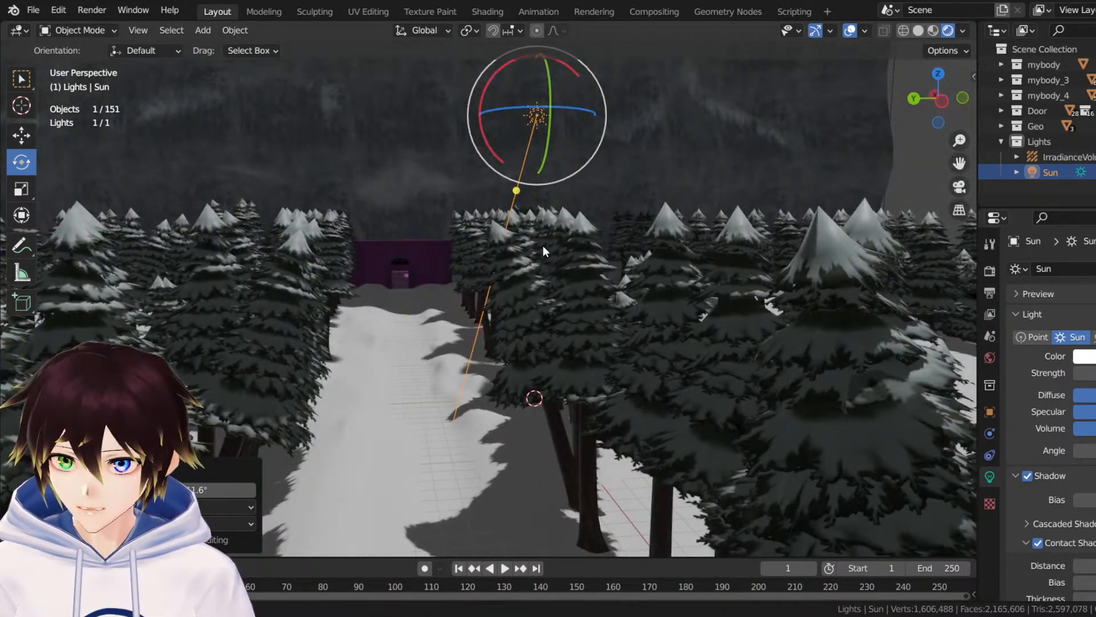
pyautogui.hotkey('ctrl', 's')
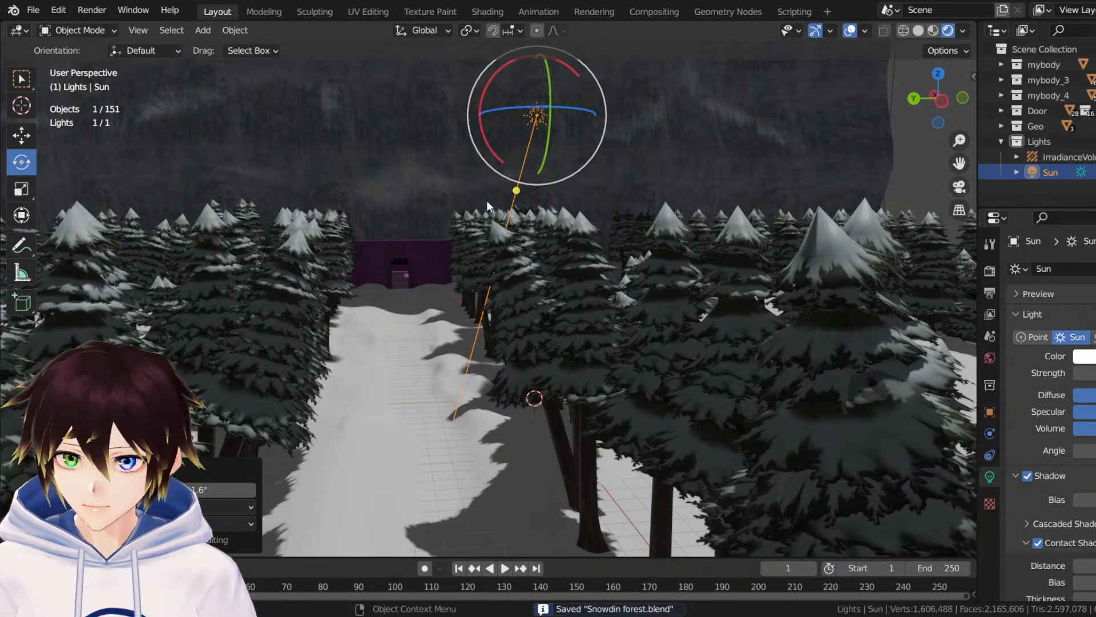
# Examine the sunlight and tree shadows across the treelines from above and down along the snowy path toward the purple door.
pyautogui.moveTo(486, 201); pyautogui.dragTo(571, 143, button='middle')
pyautogui.scroll(-5, 852, 348)
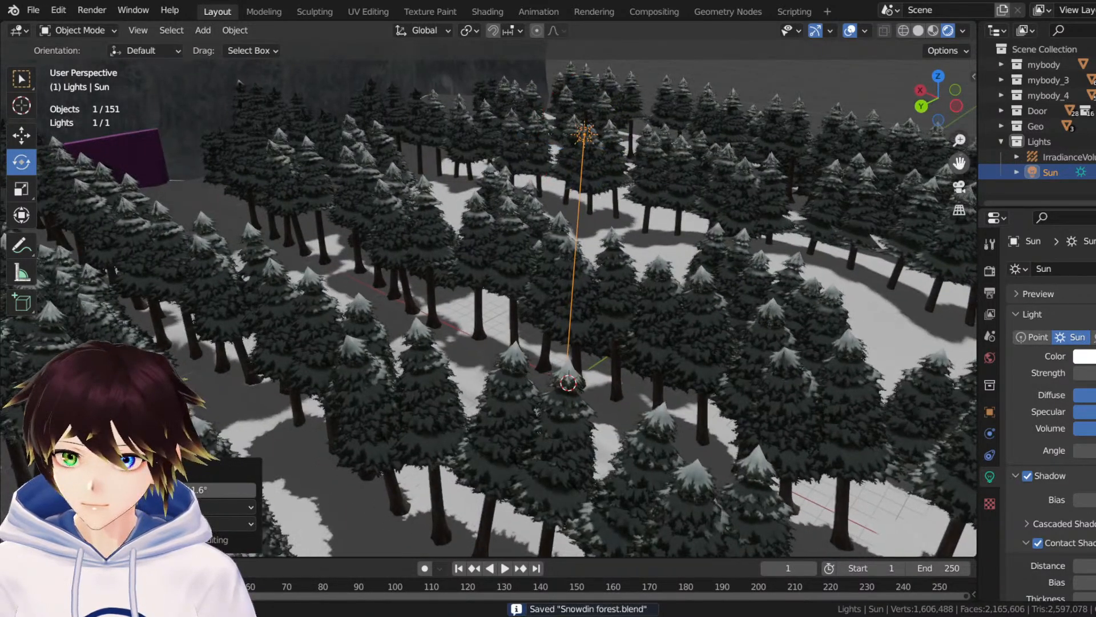
pyautogui.scroll(-2, 1077, 475)
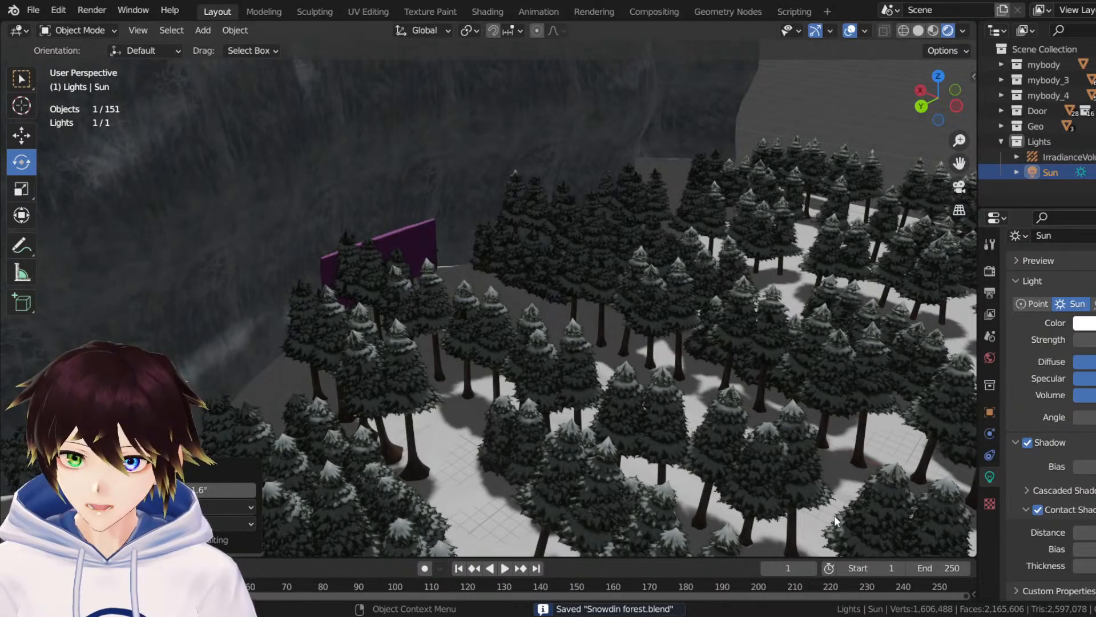
pyautogui.moveTo(835, 515); pyautogui.dragTo(563, 412, button='middle')
pyautogui.scroll(8, 932, 154)
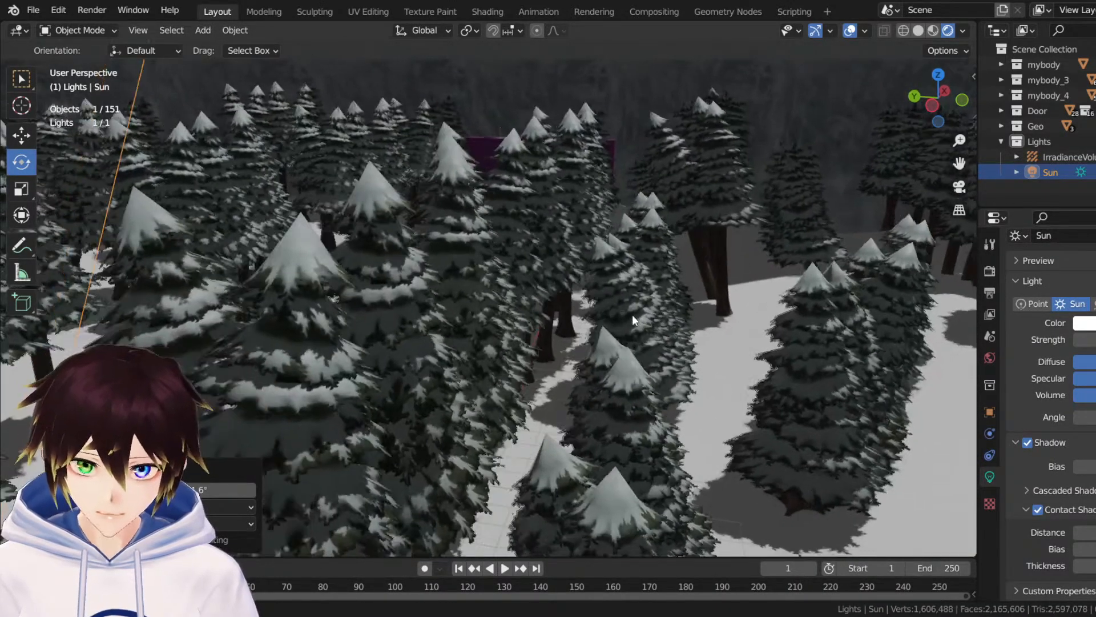
pyautogui.moveTo(633, 314); pyautogui.dragTo(649, 310, button='middle')
pyautogui.scroll(4, 652, 313)
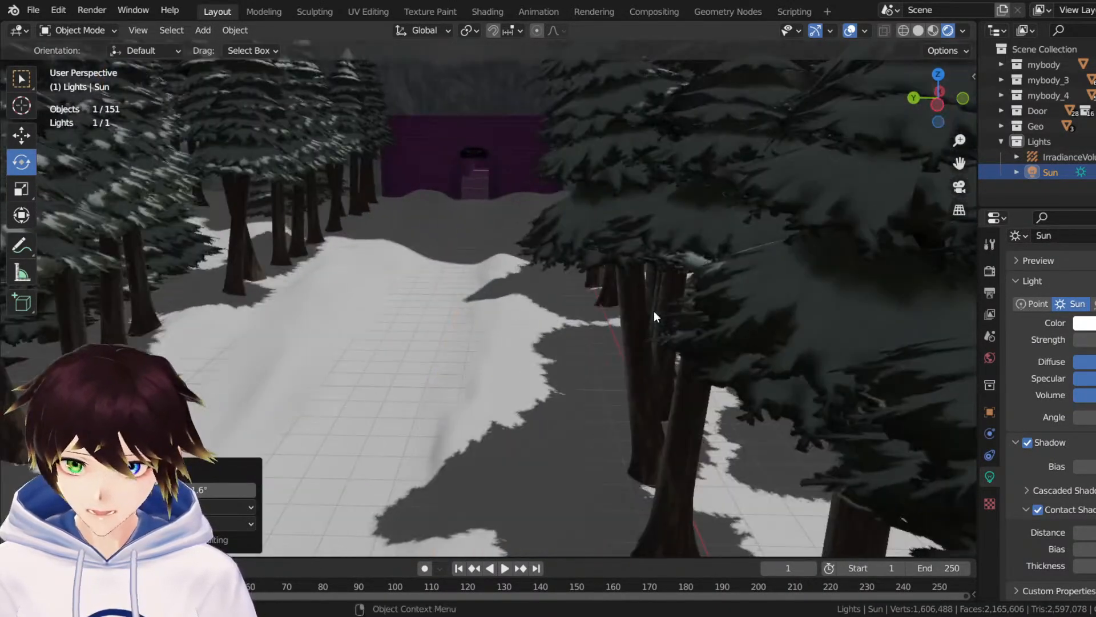
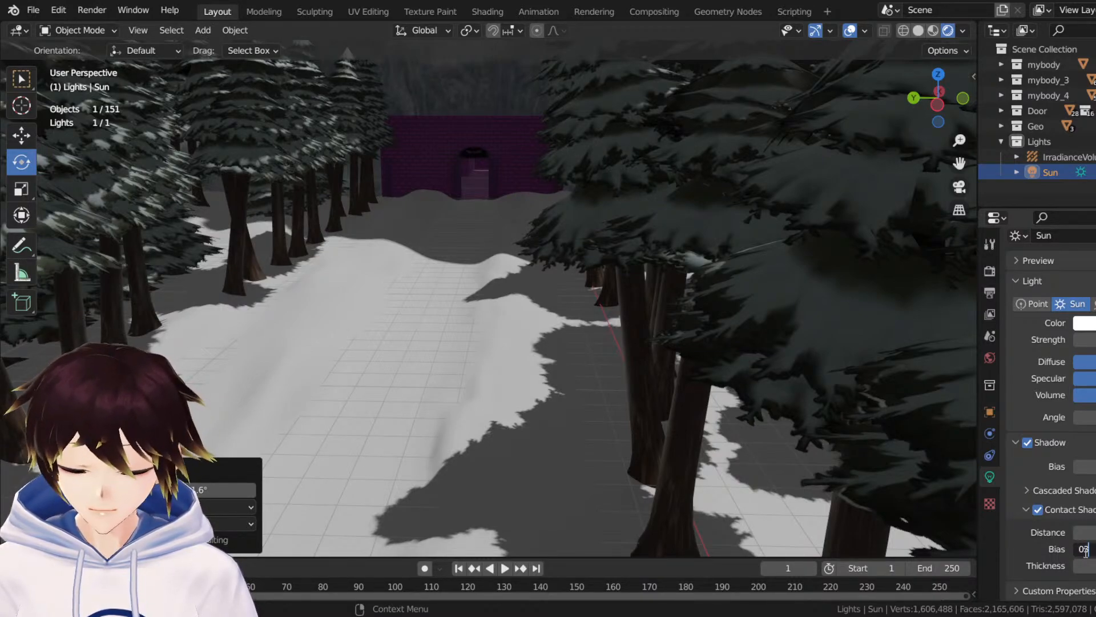
# Try to enter a new contact shadow bias for the Sun.
pyautogui.write('0')
pyautogui.press('Return')
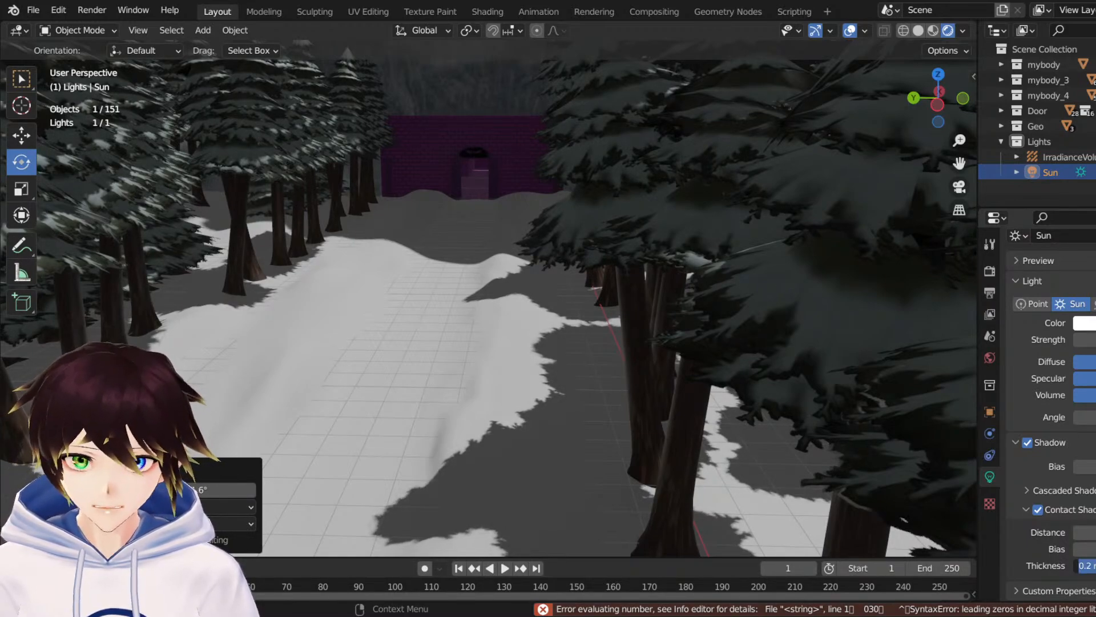
pyautogui.press('Escape')
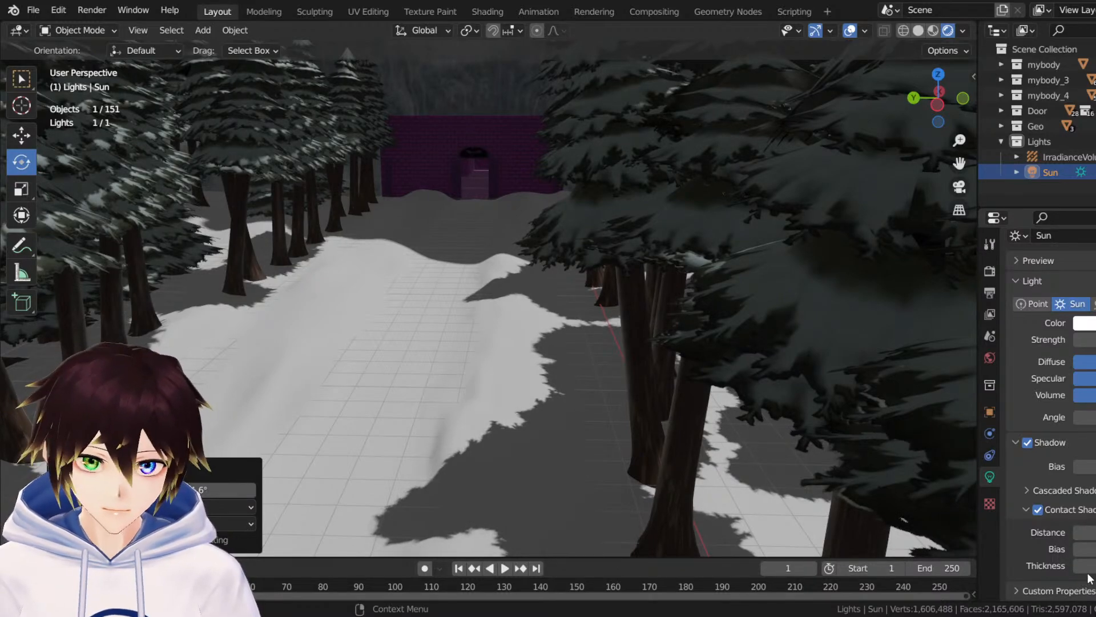
# Tint the Sun's light colour a pale icy cyan.
pyautogui.scroll(-4, 447, 354)
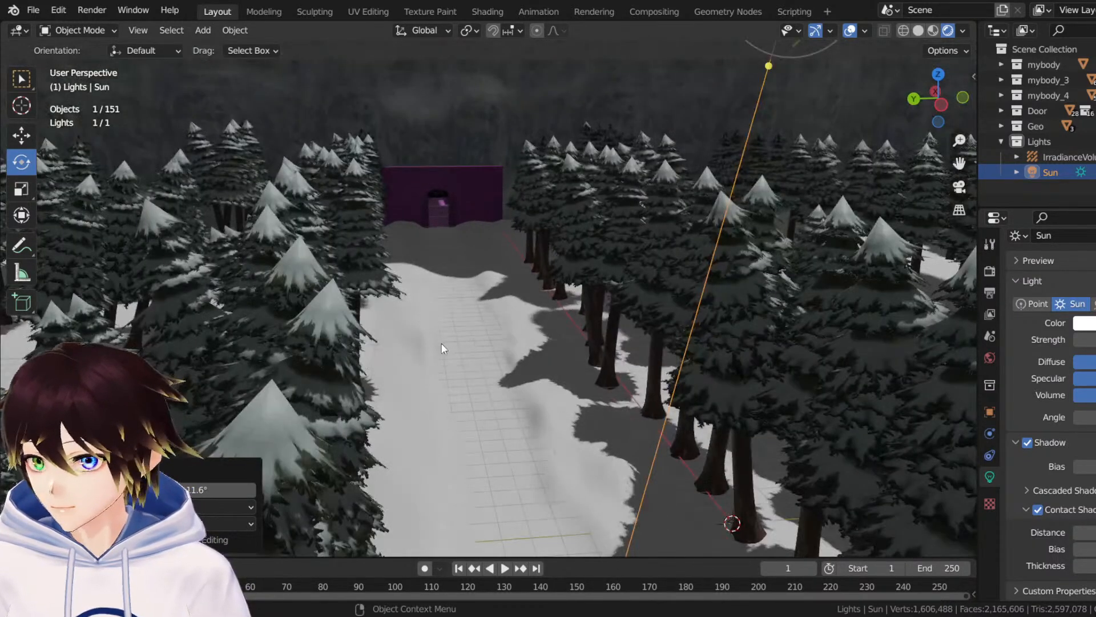
pyautogui.scroll(-3, 440, 302)
pyautogui.scroll(1, 434, 297)
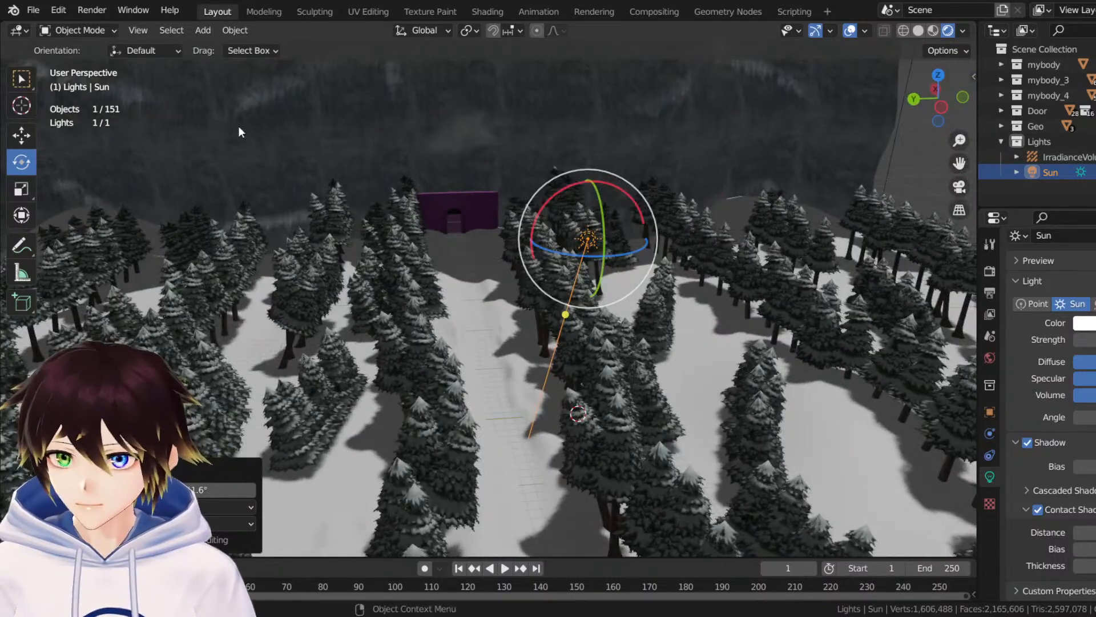
pyautogui.click(1085, 322)
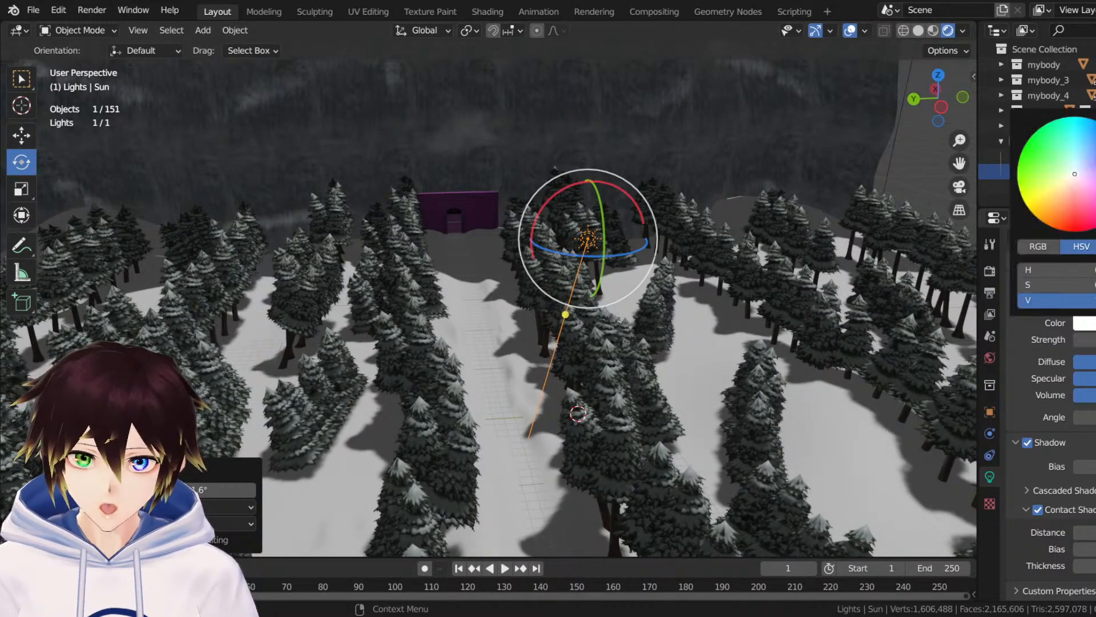
pyautogui.moveTo(1079, 173); pyautogui.dragTo(1074, 163)
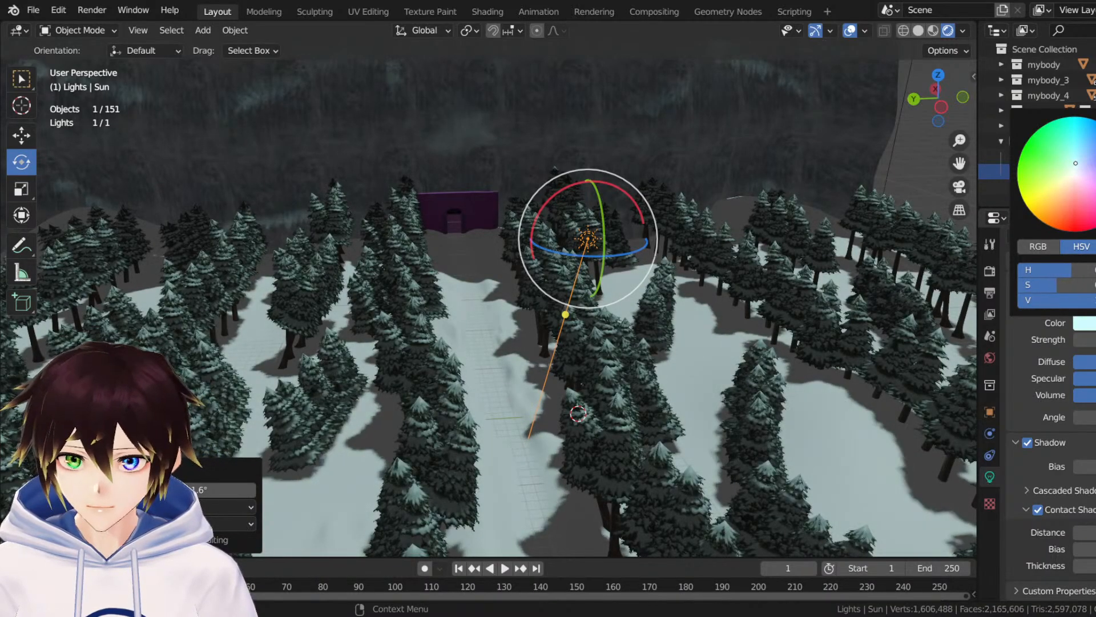
# Examine the tinted light along the path and on both sides of the rock wall, and save Snowdin forest.blend.
pyautogui.moveTo(502, 365); pyautogui.dragTo(497, 307, button='middle')
pyautogui.scroll(4, 497, 307)
pyautogui.scroll(5, 496, 307)
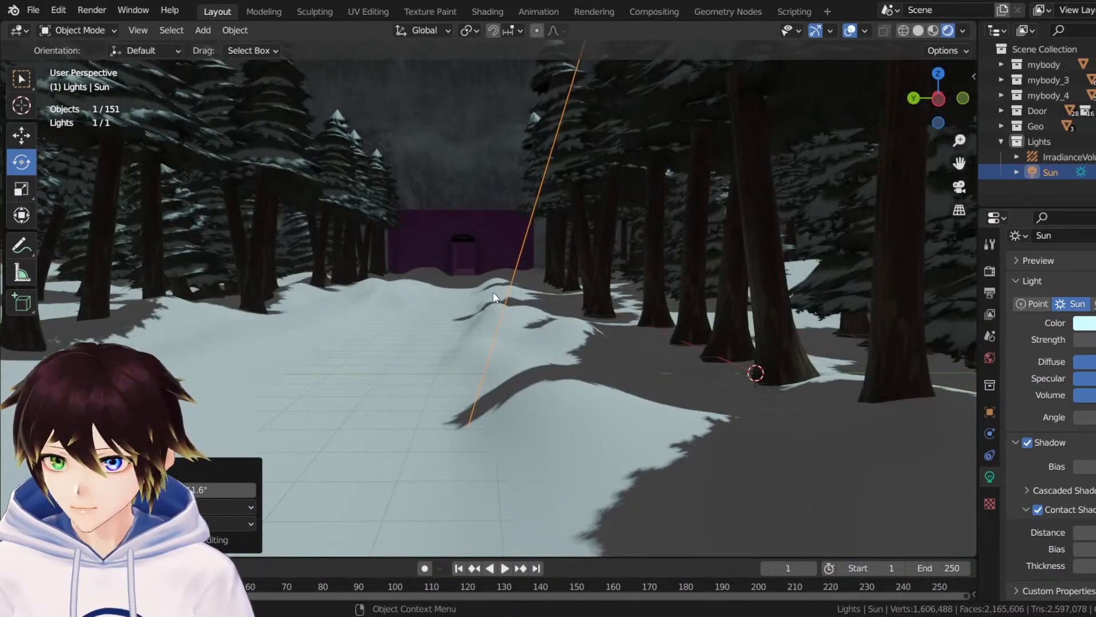
pyautogui.moveTo(959, 163); pyautogui.dragTo(1059, 219)
pyautogui.scroll(-5, 660, 232)
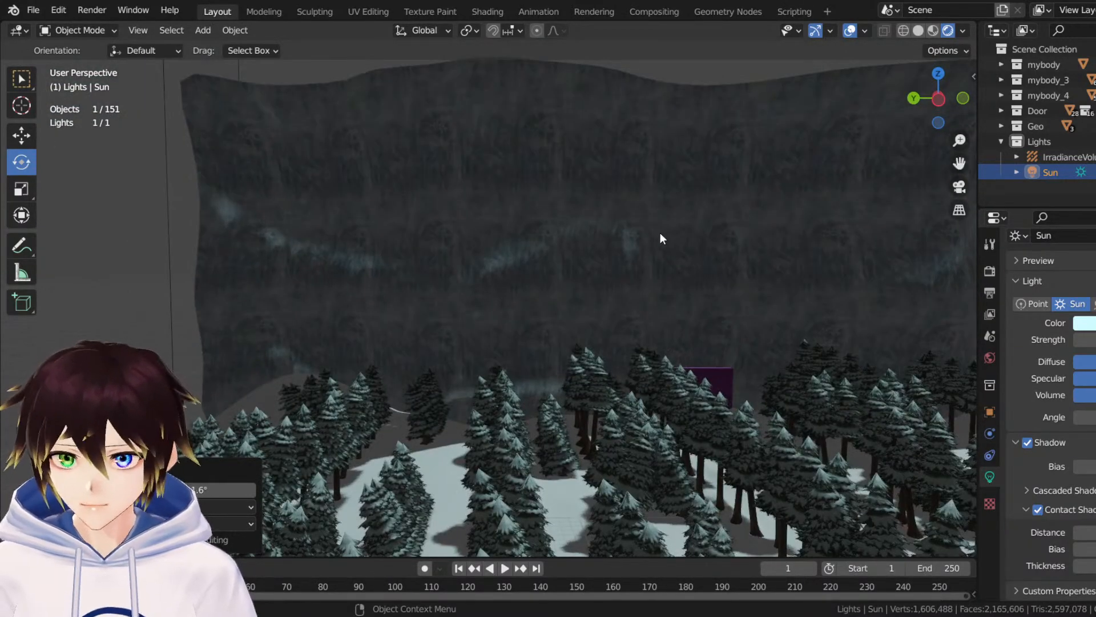
pyautogui.scroll(-4, 660, 245)
pyautogui.click(838, 225)
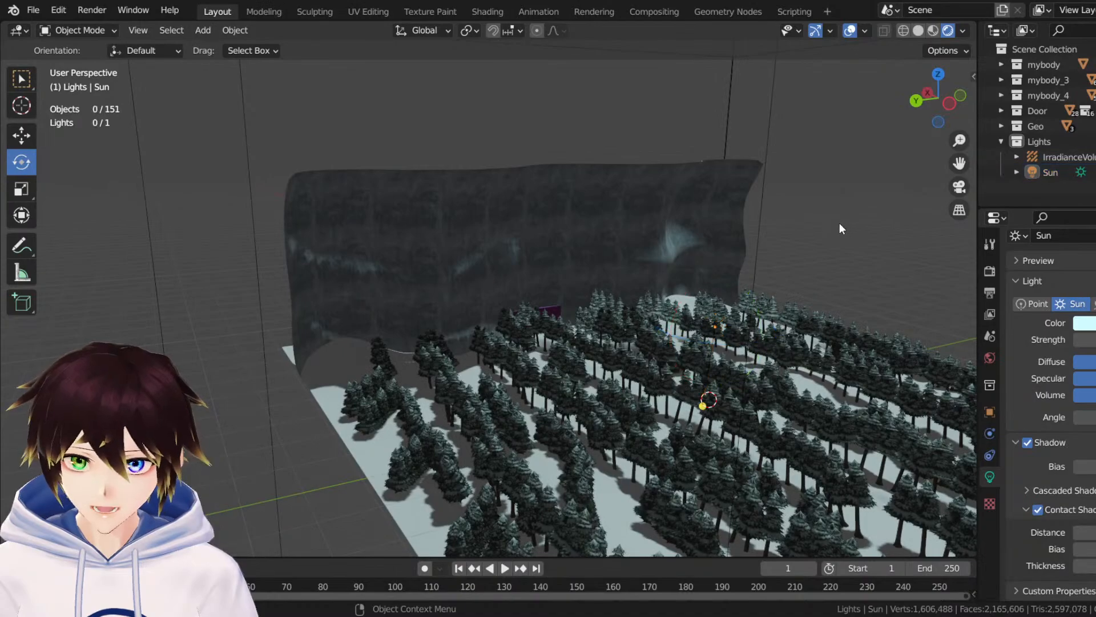
pyautogui.moveTo(959, 163); pyautogui.dragTo(879, 171)
pyautogui.scroll(8, 586, 289)
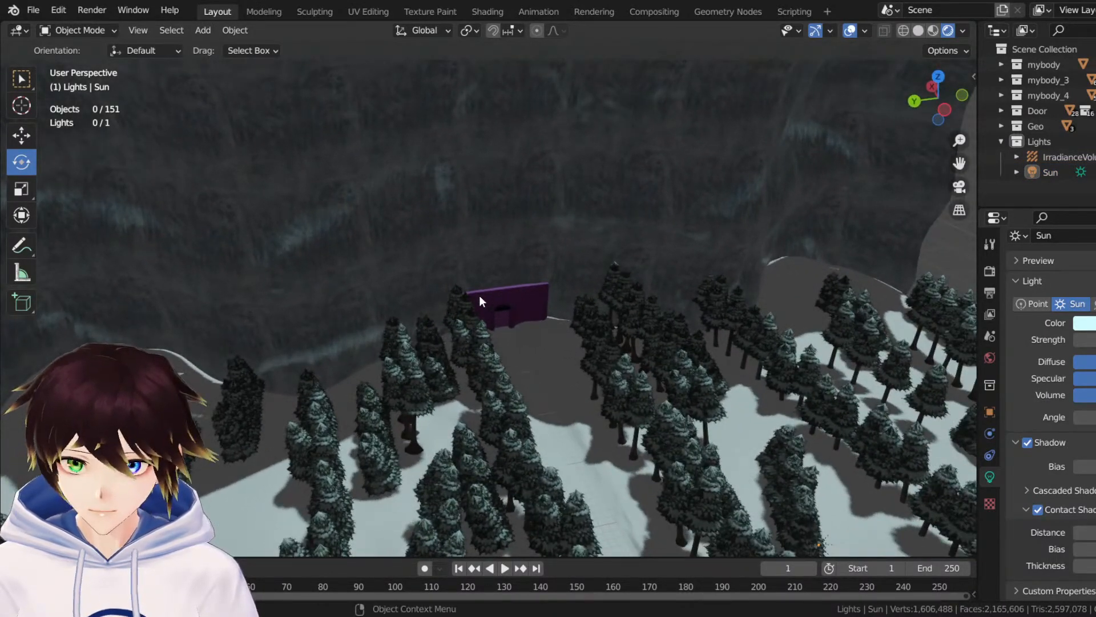
pyautogui.moveTo(479, 296); pyautogui.dragTo(320, 276, button='middle')
pyautogui.moveTo(634, 277); pyautogui.dragTo(563, 326, button='middle')
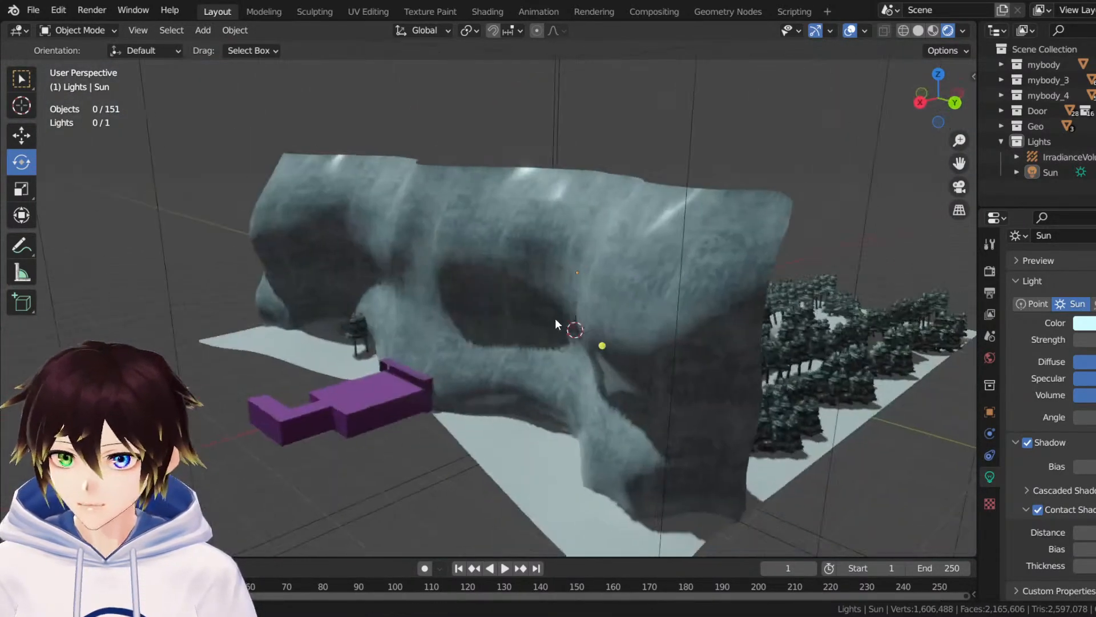
pyautogui.hotkey('ctrl', 's')
# Select the snowy ground plane behind the rock wall and switch it to Sculpt Mode.
pyautogui.scroll(3, 568, 326)
pyautogui.scroll(4, 607, 338)
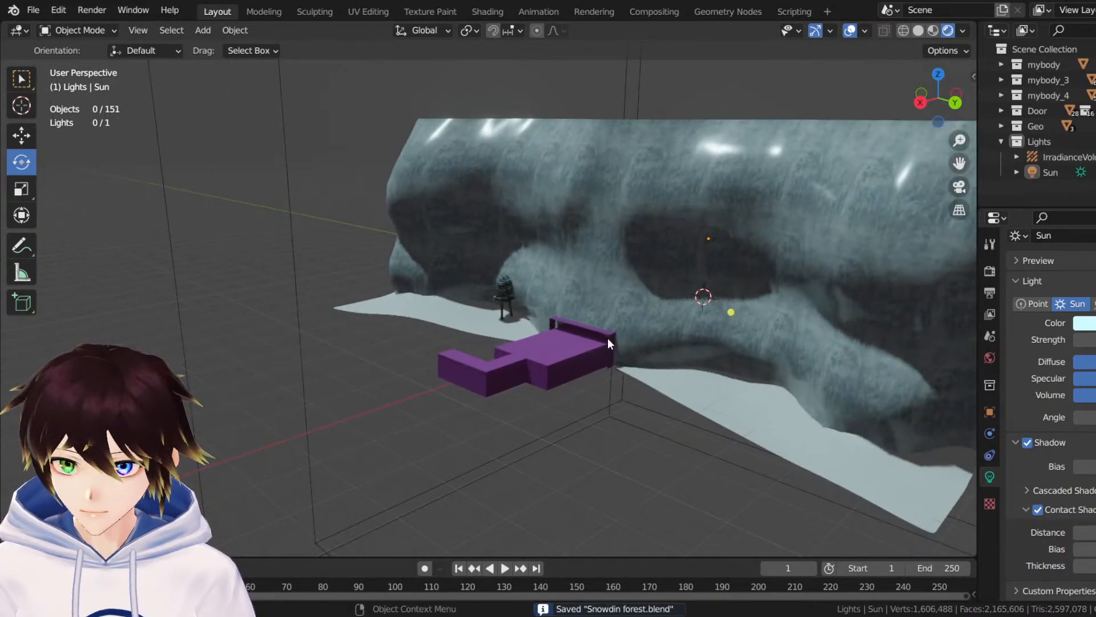
pyautogui.moveTo(958, 162); pyautogui.dragTo(895, 231)
pyautogui.scroll(-2, 675, 289)
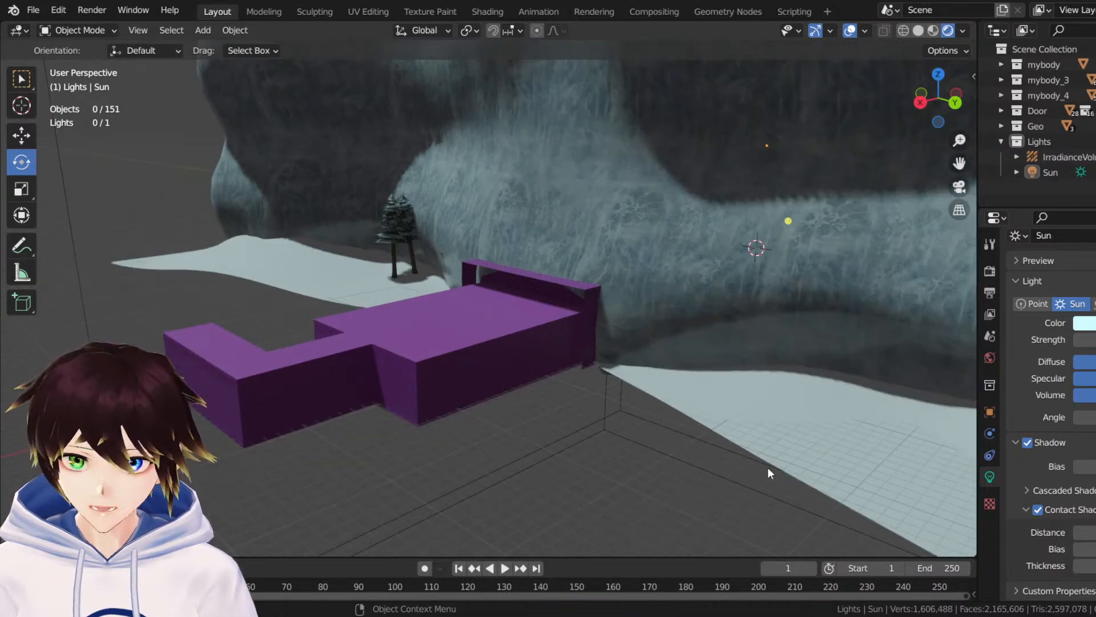
pyautogui.click(798, 434)
pyautogui.moveTo(913, 281); pyautogui.dragTo(861, 155, button='middle')
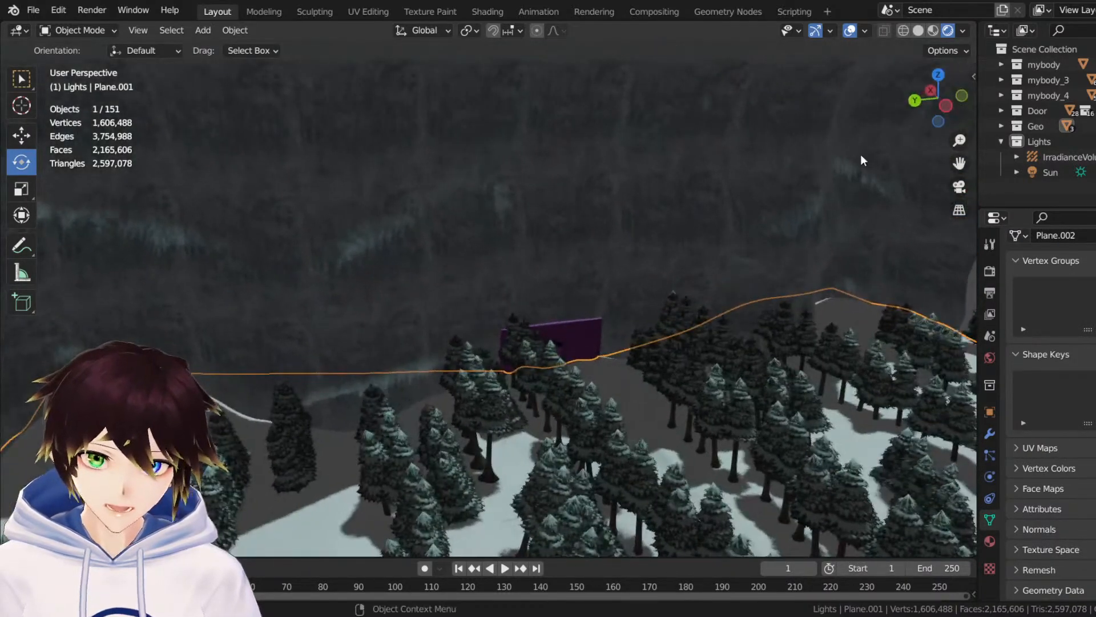
pyautogui.moveTo(953, 161); pyautogui.dragTo(960, 64)
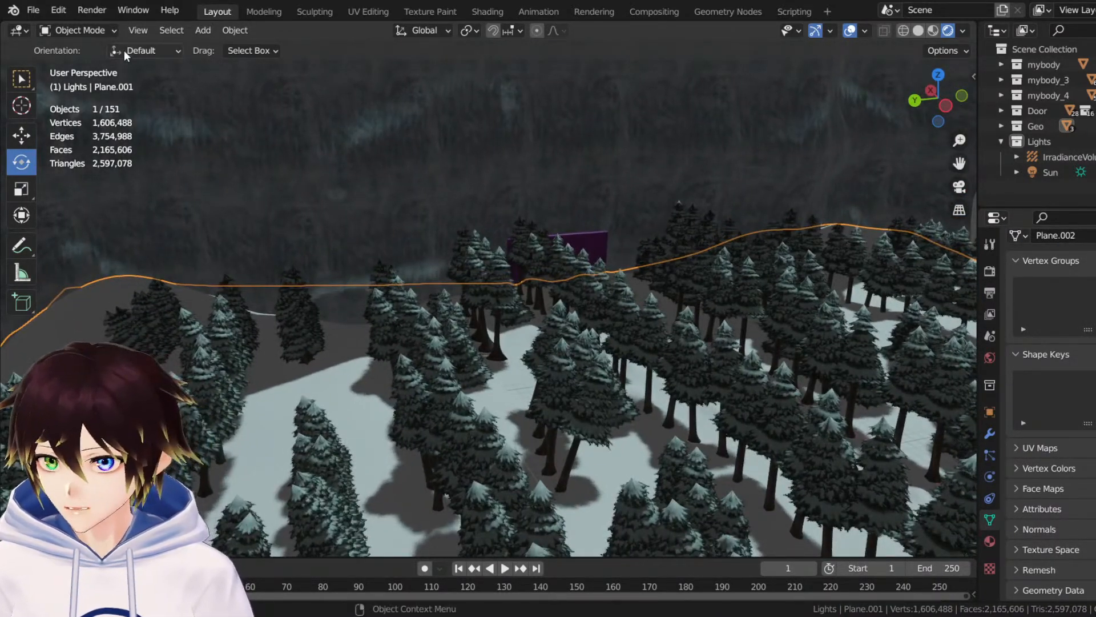
pyautogui.click(100, 31)
pyautogui.click(104, 81)
# Set the sculpt brush radius to 82 px and display the scene in solid shading with the wireframe overlay enabled.
pyautogui.scroll(8, 425, 335)
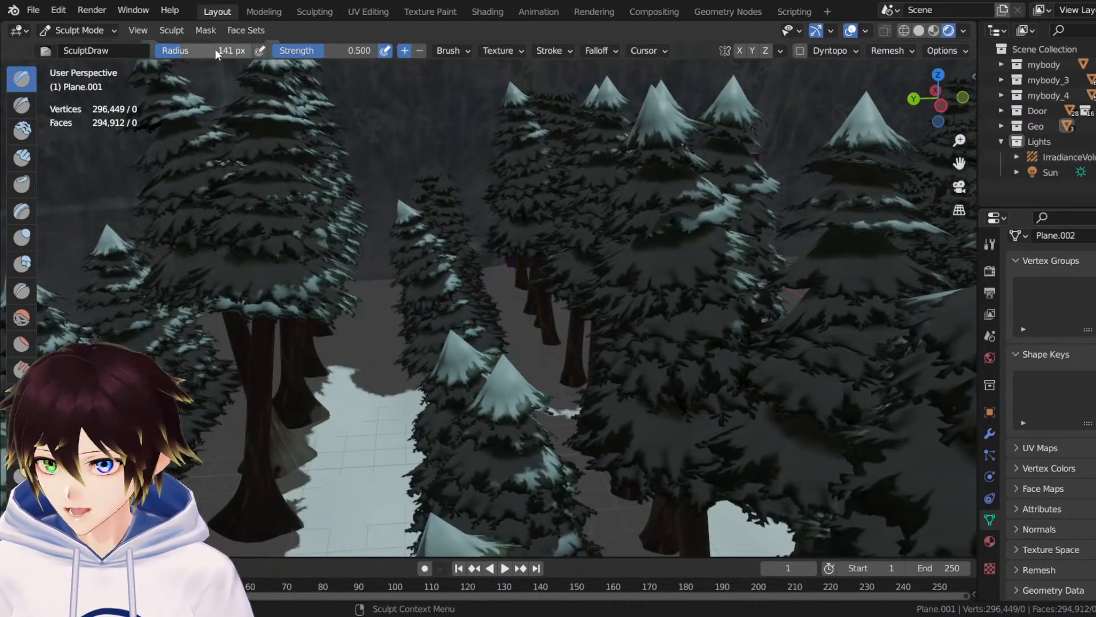
pyautogui.moveTo(178, 50); pyautogui.dragTo(170, 50)
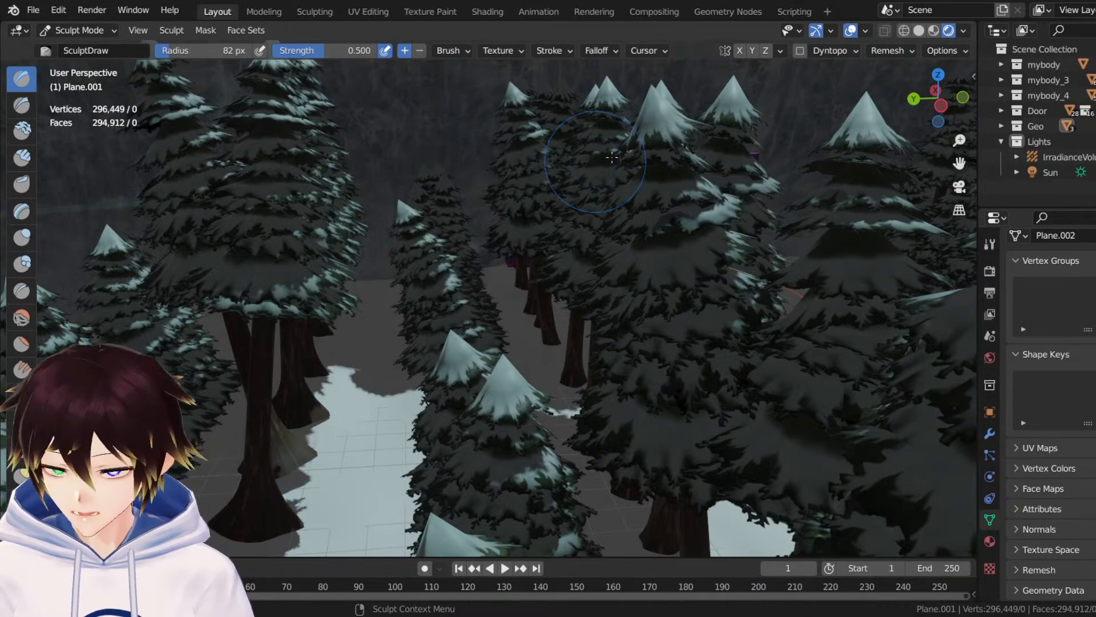
pyautogui.click(918, 31)
pyautogui.click(903, 30)
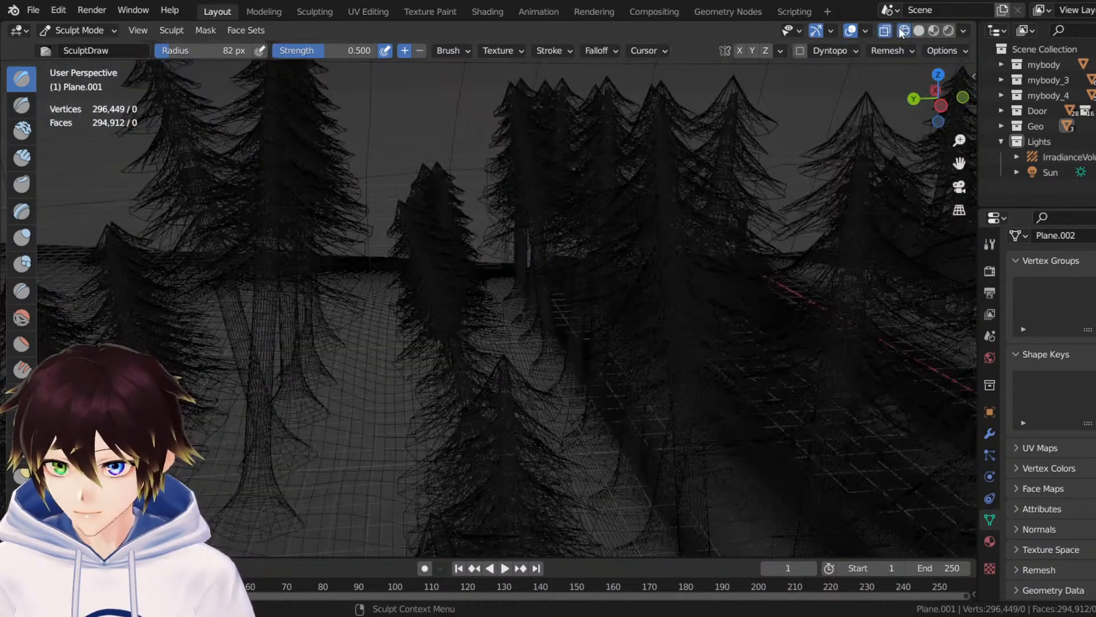
pyautogui.moveTo(376, 429)
pyautogui.keyDown('shift'); pyautogui.mouseDown(button='middle')
pyautogui.moveTo(685, 252)
pyautogui.moveTo(434, 243)
pyautogui.moveTo(442, 285)
pyautogui.moveTo(426, 271)
pyautogui.mouseUp(button='middle'); pyautogui.keyUp('shift')
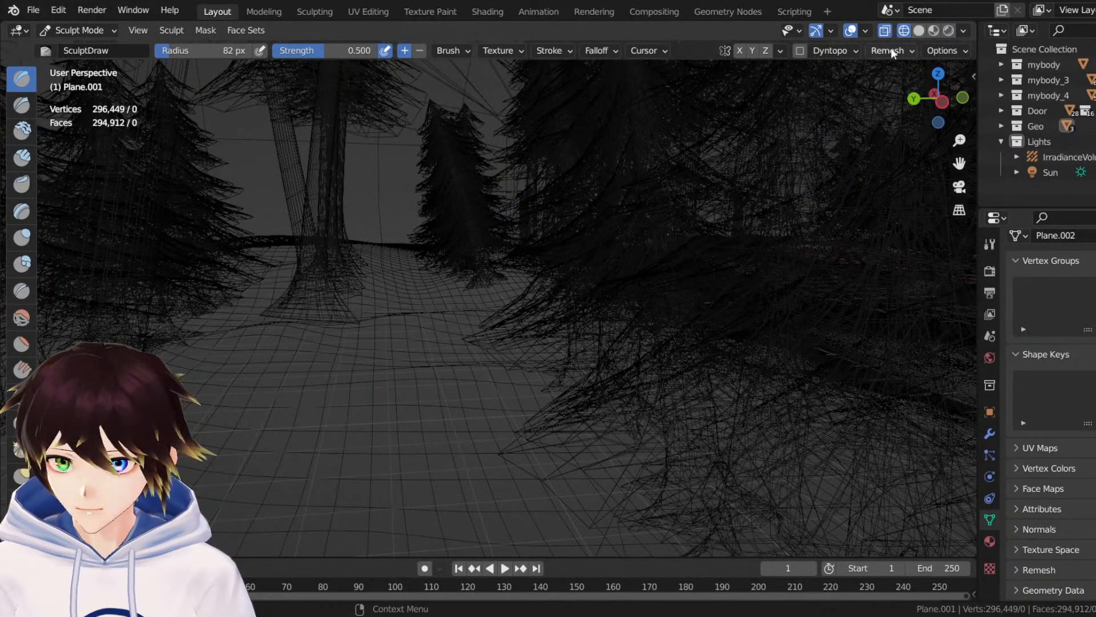
pyautogui.click(919, 32)
pyautogui.moveTo(853, 91); pyautogui.dragTo(863, 92, button='middle')
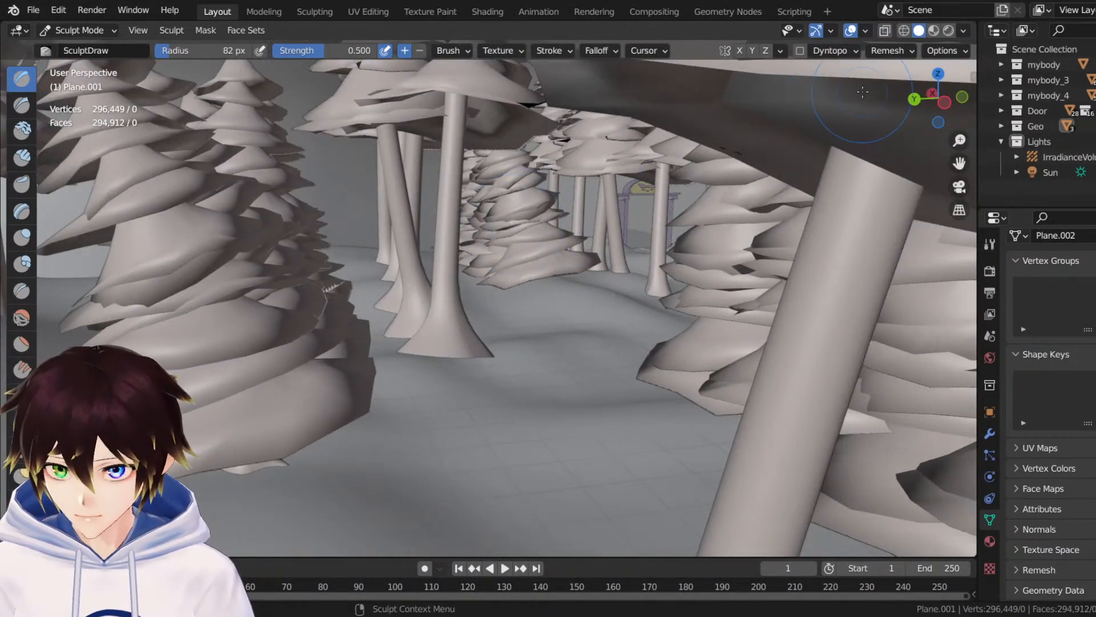
pyautogui.click(867, 32)
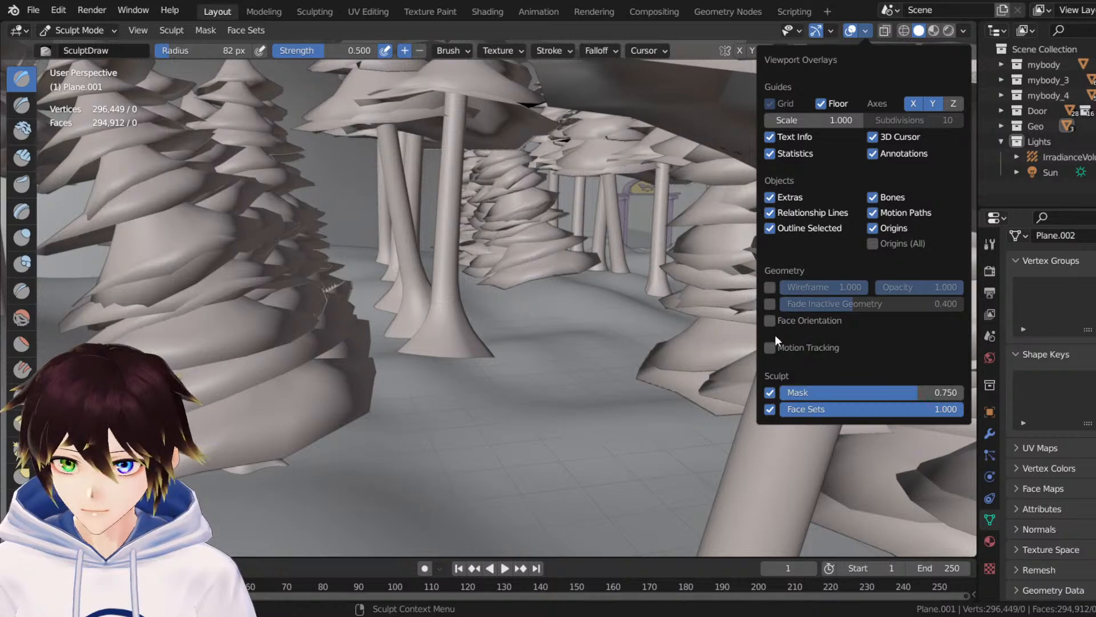
pyautogui.click(771, 287)
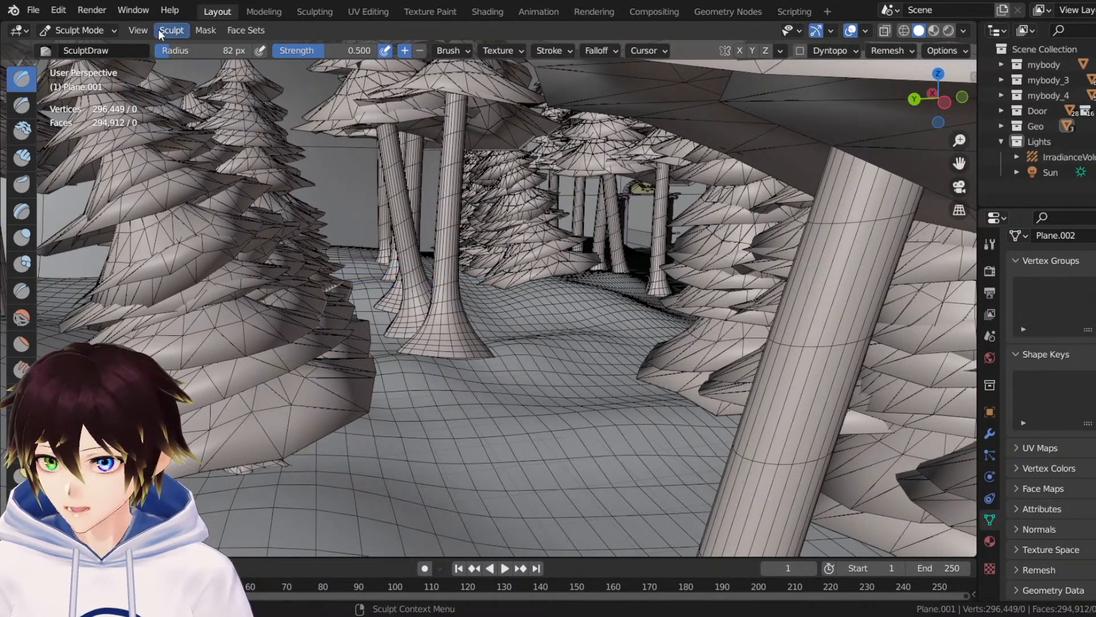
# Set the sculpt brush radius to 113 px and raise the snow around the base of the nearby paired tree trunks.
pyautogui.moveTo(180, 50); pyautogui.dragTo(189, 51)
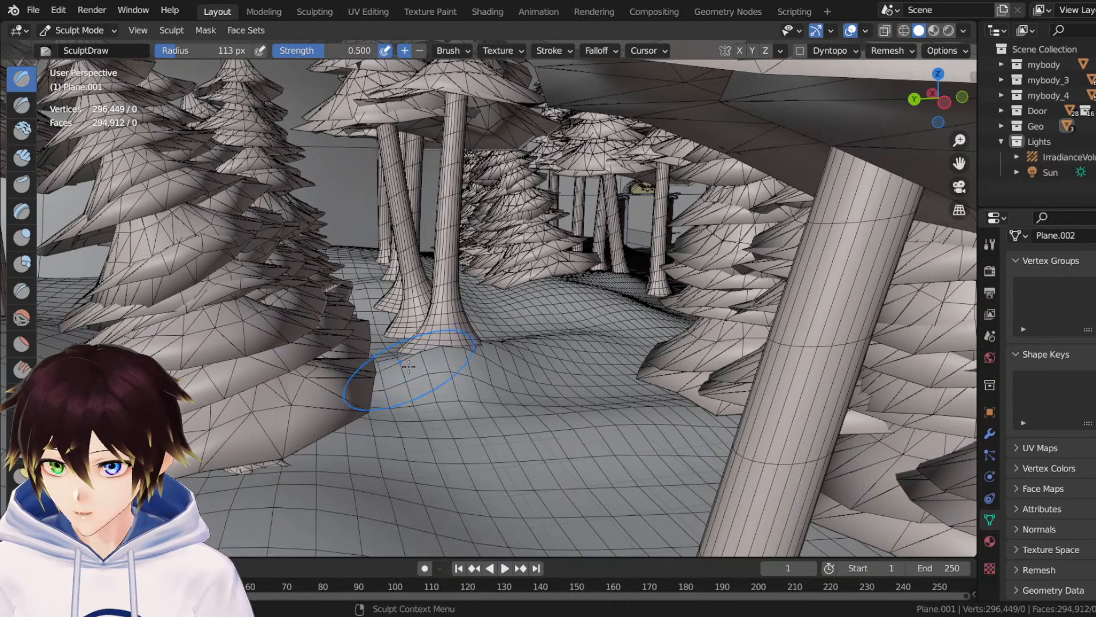
pyautogui.moveTo(442, 333); pyautogui.dragTo(438, 341, button='middle')
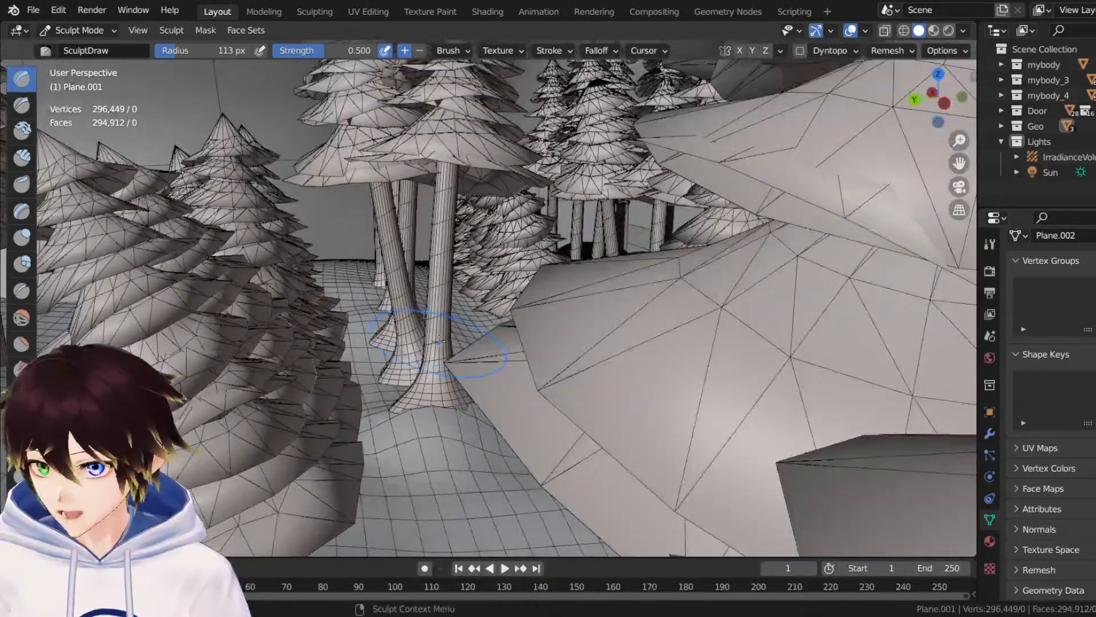
pyautogui.click(101, 29)
pyautogui.click(102, 29)
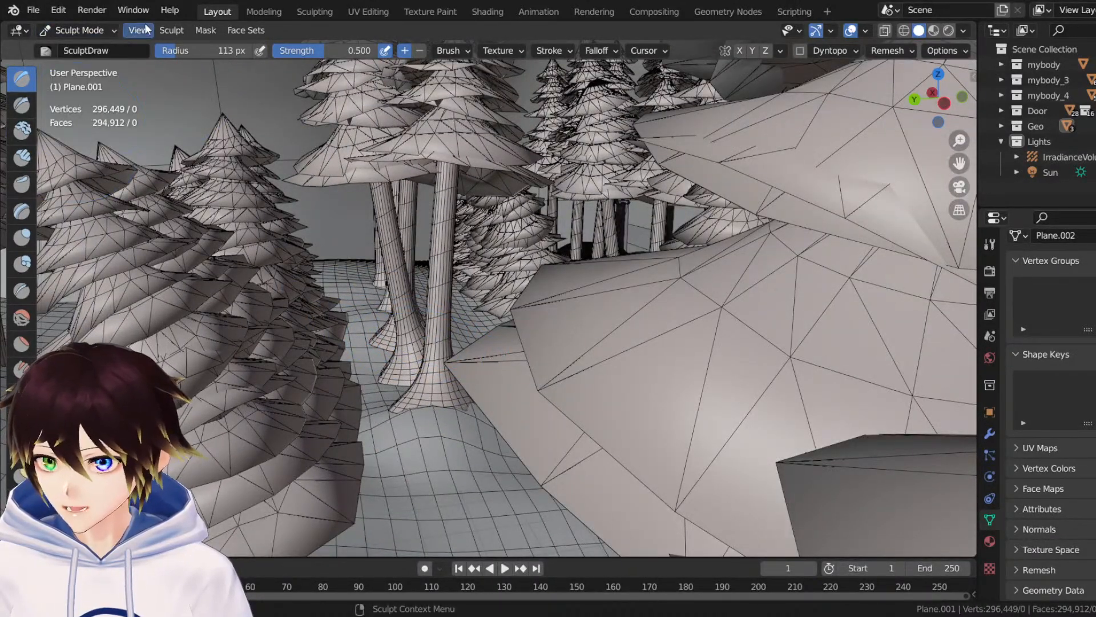
# Enlarge the sculpt brush radius to 163 px and raise the snow against the trunk bases of another tree row.
pyautogui.moveTo(227, 50); pyautogui.dragTo(230, 50)
pyautogui.moveTo(443, 333)
pyautogui.mouseDown(button='middle')
pyautogui.moveTo(434, 315)
pyautogui.moveTo(342, 349)
pyautogui.mouseUp(button='middle')
pyautogui.scroll(-7, 434, 315)
pyautogui.scroll(5, 337, 352)
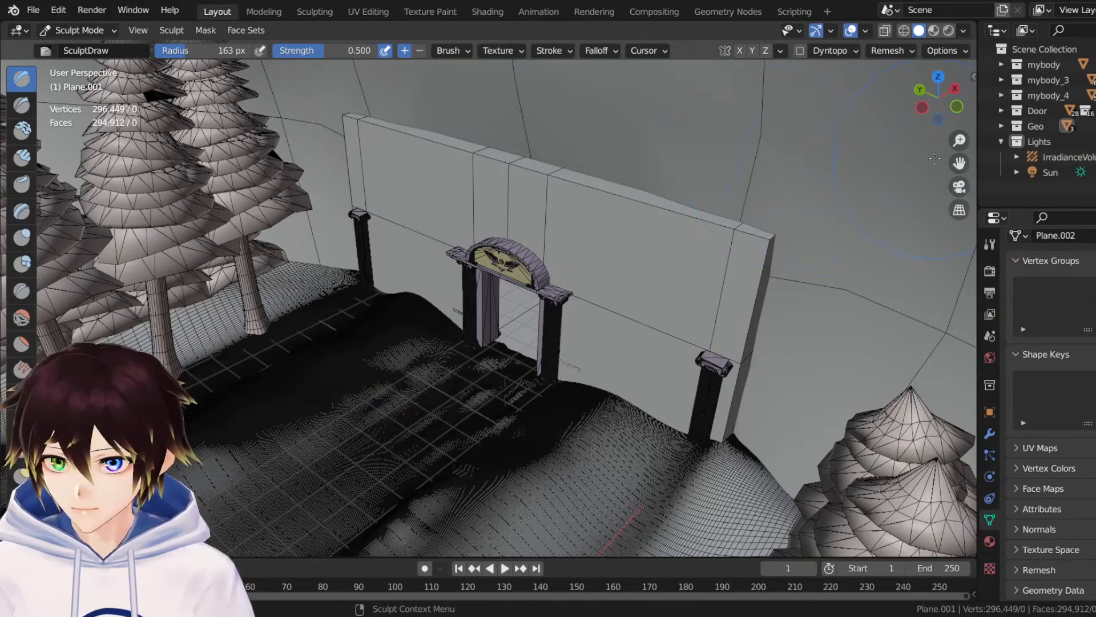
pyautogui.moveTo(960, 163); pyautogui.dragTo(1090, 163)
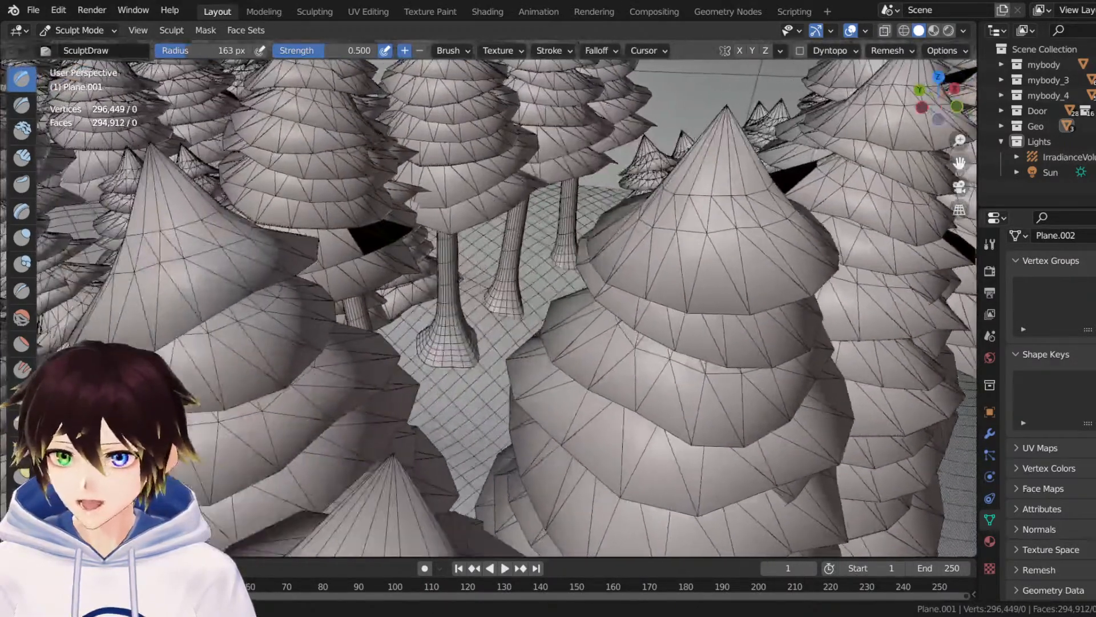
pyautogui.scroll(5, 556, 341)
pyautogui.moveTo(545, 338); pyautogui.dragTo(545, 306, button='middle')
pyautogui.scroll(-3, 550, 313)
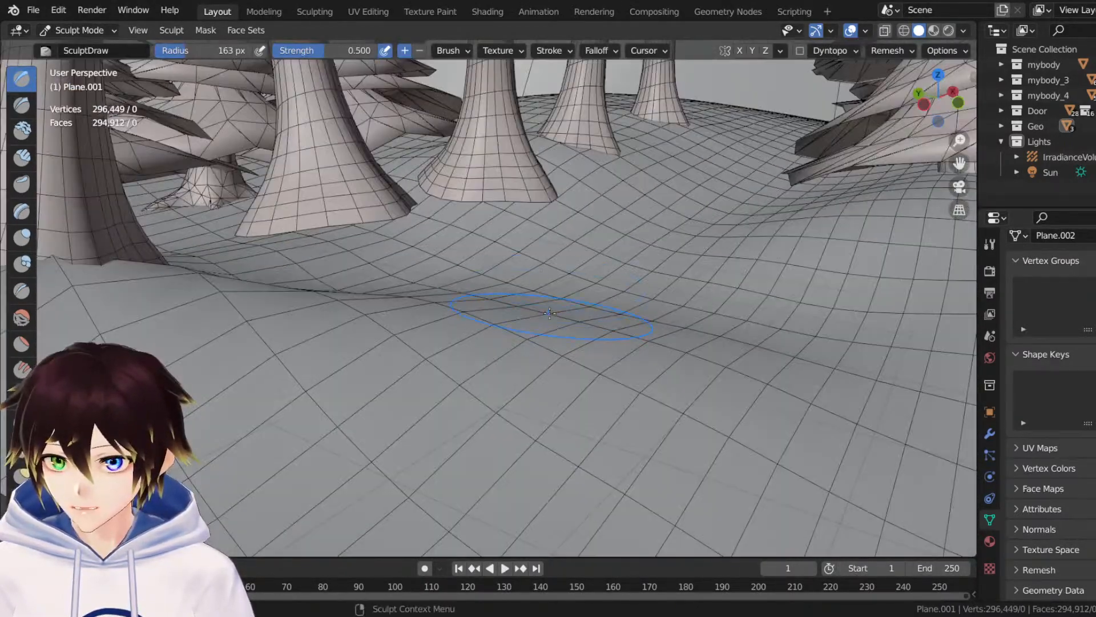
pyautogui.moveTo(528, 220)
pyautogui.mouseDown()
pyautogui.moveTo(506, 221)
pyautogui.moveTo(526, 196)
pyautogui.moveTo(428, 208)
pyautogui.moveTo(450, 245)
pyautogui.moveTo(409, 228)
pyautogui.moveTo(363, 248)
pyautogui.mouseUp()
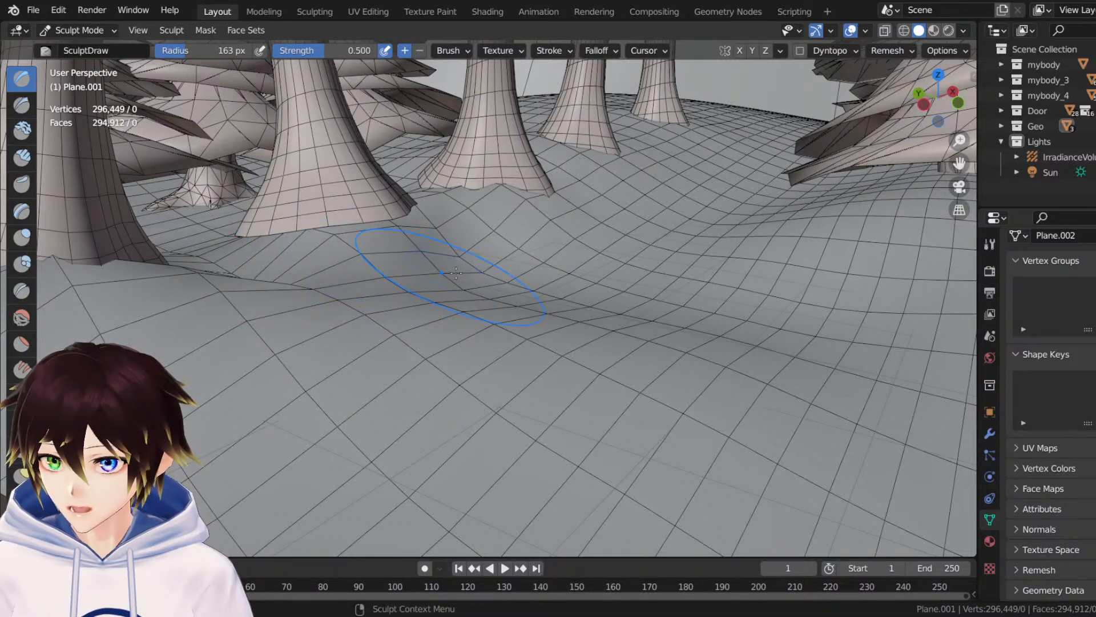
# Build up the snow along the remaining trunks of that row so the ground meets their bases.
pyautogui.moveTo(331, 298); pyautogui.dragTo(284, 274, button='middle')
pyautogui.moveTo(957, 165); pyautogui.dragTo(1073, 57)
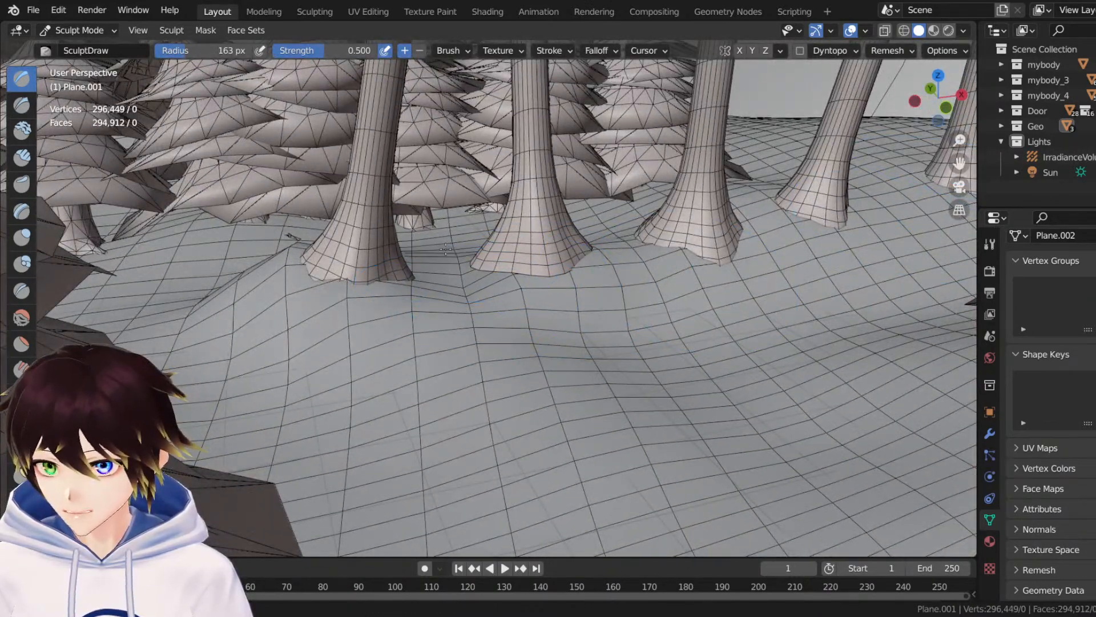
pyautogui.keyDown('shift'); pyautogui.moveTo(458, 284); pyautogui.dragTo(395, 257, button='middle'); pyautogui.keyUp('shift')
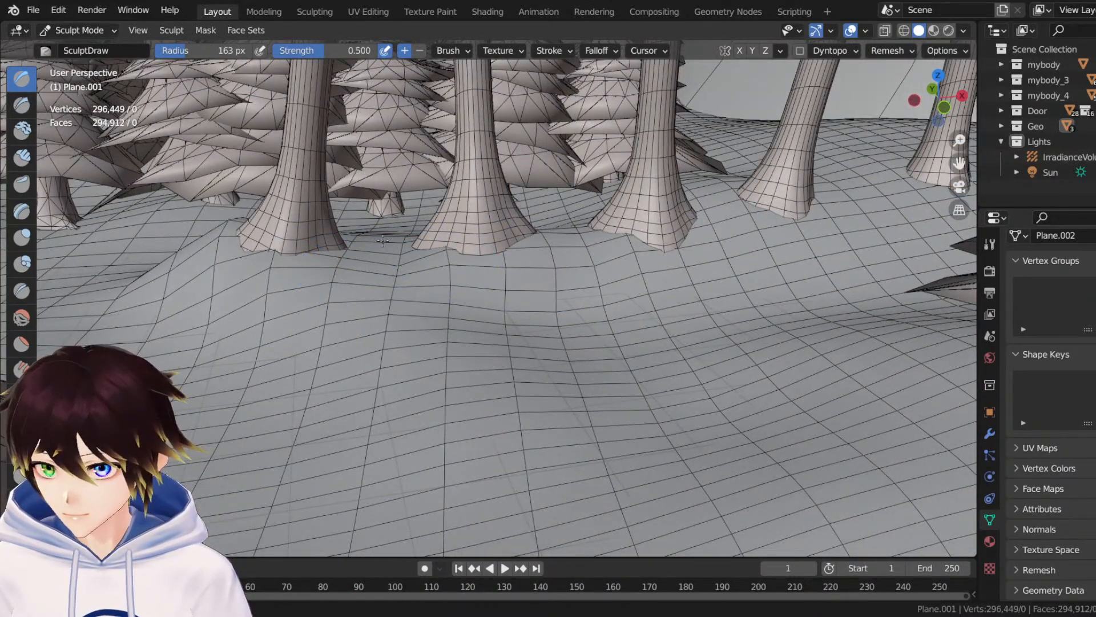
pyautogui.moveTo(387, 263)
pyautogui.mouseDown()
pyautogui.moveTo(306, 210)
pyautogui.moveTo(260, 217)
pyautogui.moveTo(234, 223)
pyautogui.moveTo(232, 249)
pyautogui.moveTo(254, 268)
pyautogui.moveTo(201, 229)
pyautogui.moveTo(145, 257)
pyautogui.moveTo(99, 320)
pyautogui.moveTo(117, 315)
pyautogui.mouseUp()
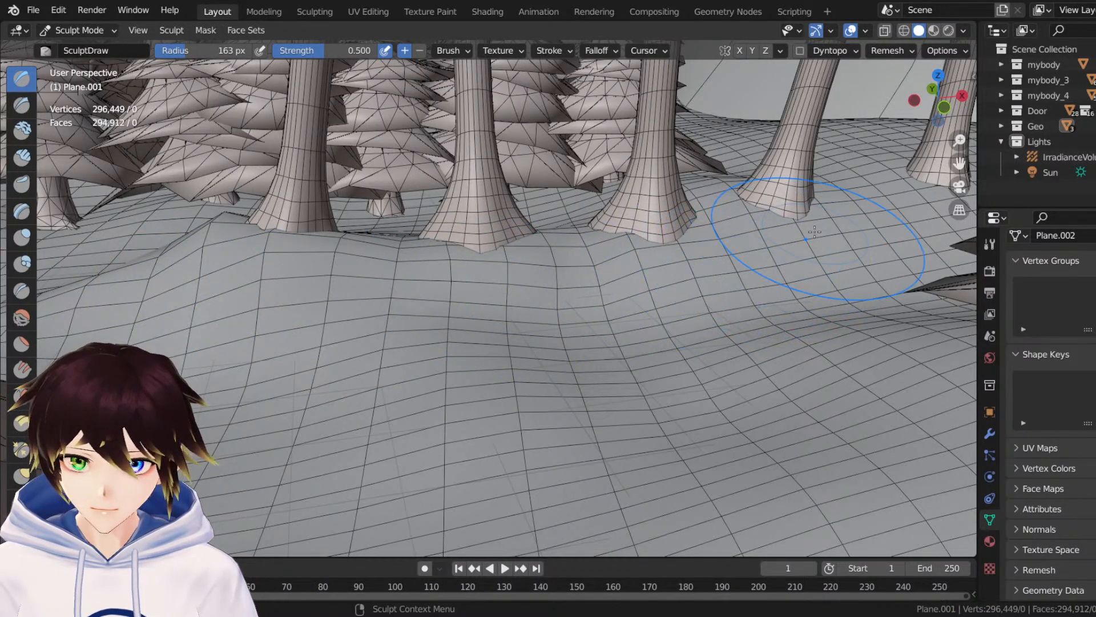
# Raise the snow along the path edge toward the trunk bases of the next tree row.
pyautogui.scroll(5, 766, 257)
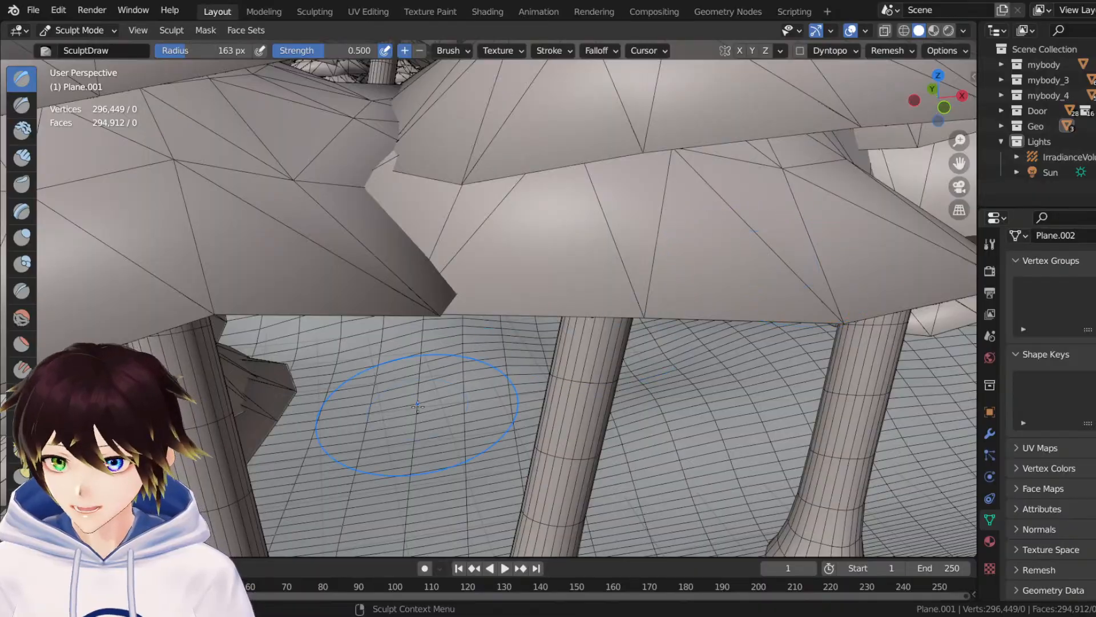
pyautogui.moveTo(418, 406); pyautogui.dragTo(377, 346, button='middle')
pyautogui.scroll(-4, 342, 337)
pyautogui.moveTo(297, 331); pyautogui.dragTo(506, 329, button='middle')
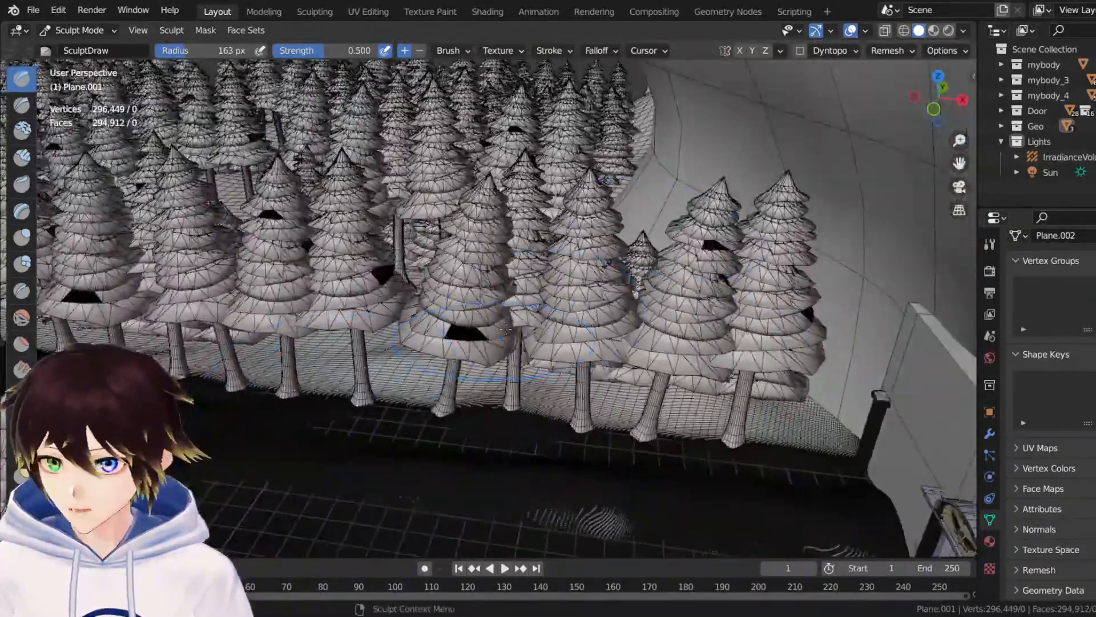
pyautogui.scroll(10, 588, 354)
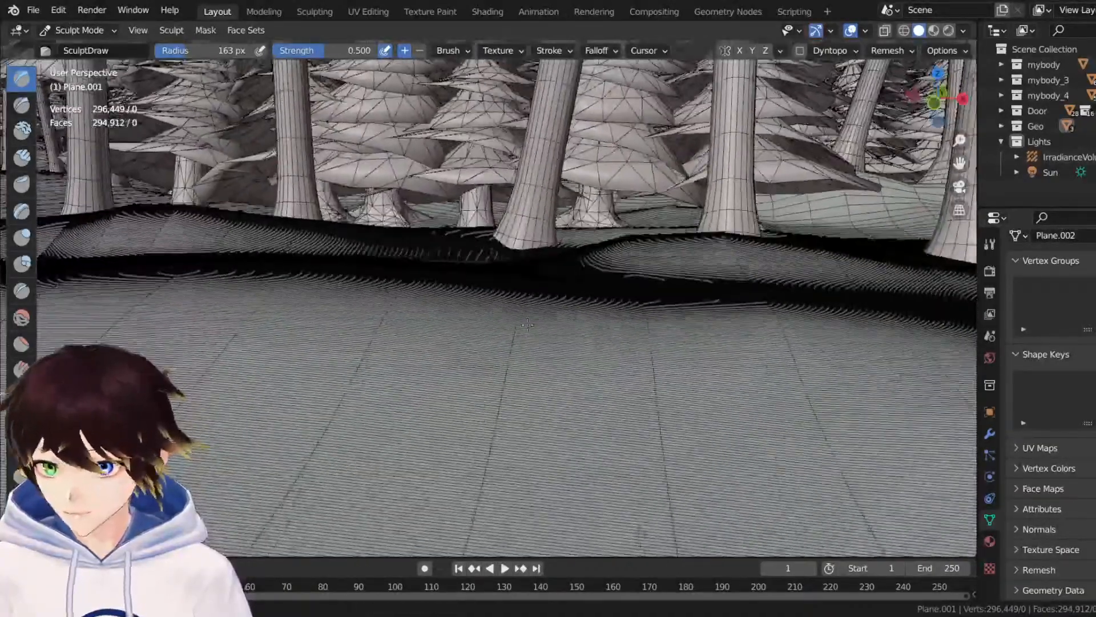
pyautogui.scroll(3, 533, 327)
pyautogui.moveTo(533, 327); pyautogui.dragTo(522, 330, button='middle')
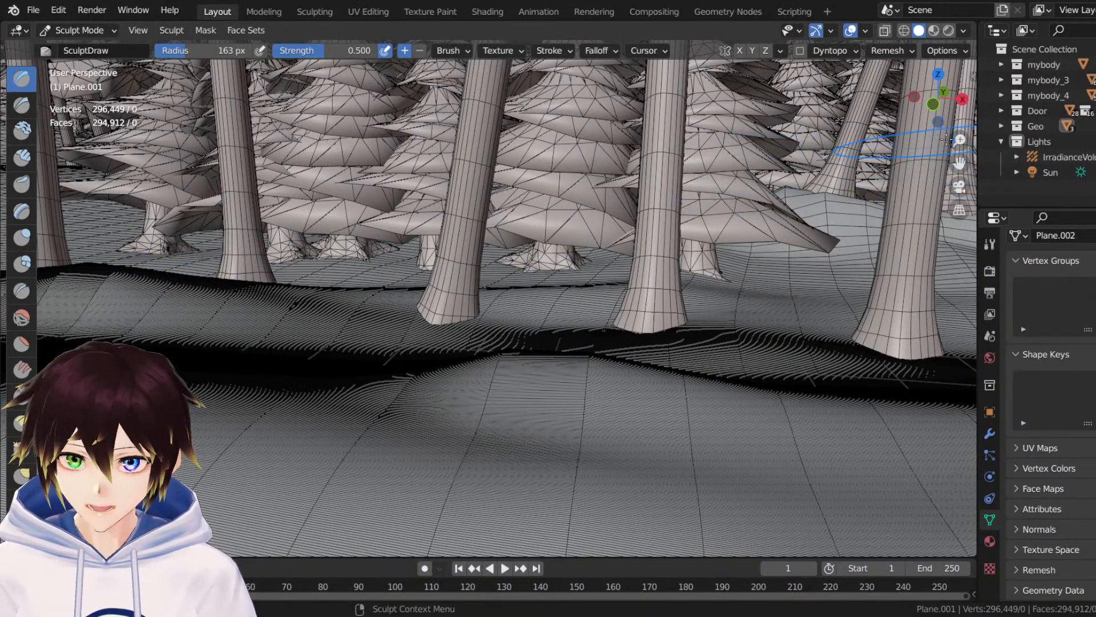
pyautogui.moveTo(968, 166); pyautogui.dragTo(956, 74)
pyautogui.moveTo(489, 270)
pyautogui.mouseDown(button='middle')
pyautogui.moveTo(473, 272)
pyautogui.moveTo(482, 272)
pyautogui.mouseUp(button='middle')
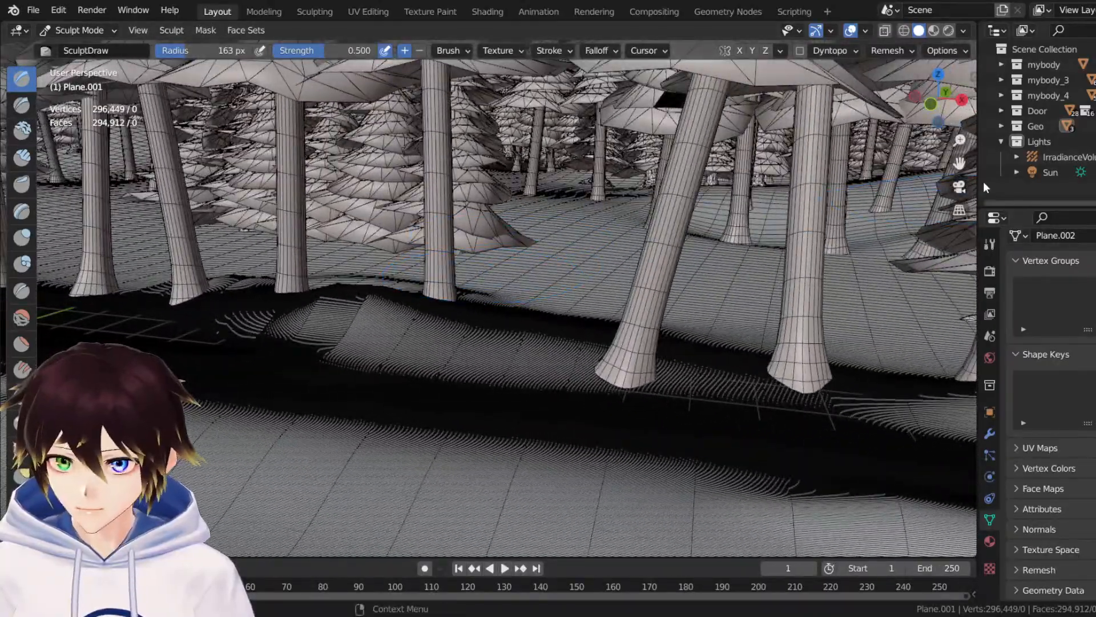
pyautogui.moveTo(960, 164); pyautogui.dragTo(958, 123)
pyautogui.scroll(2, 656, 252)
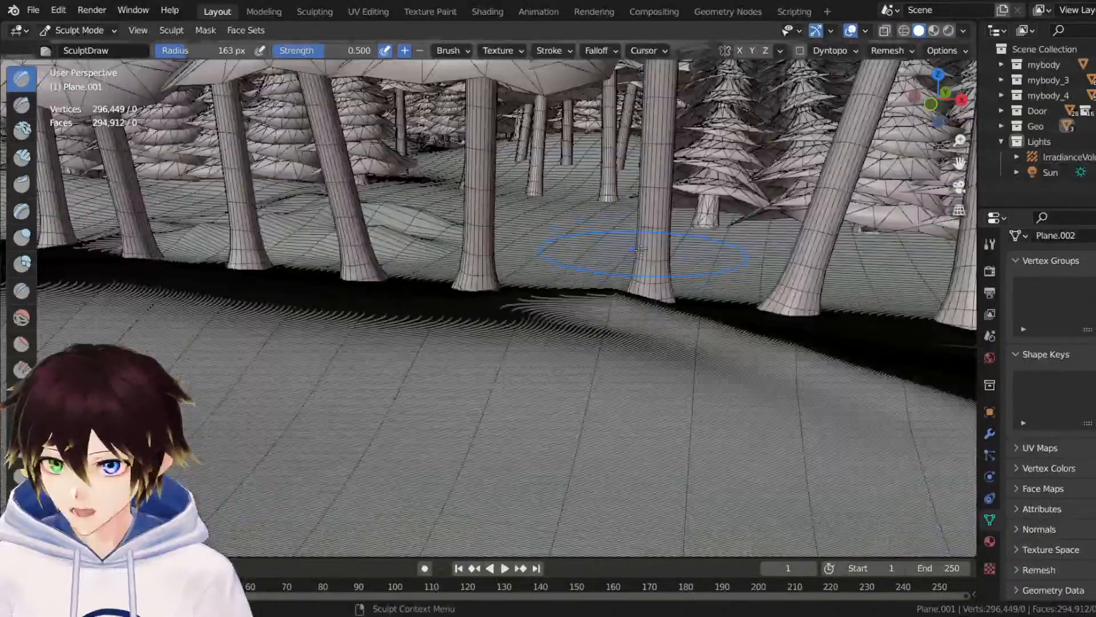
# Even out the bumpy snow mounds behind the path-side trunks with the Smooth brush at strength 0.700.
pyautogui.moveTo(656, 252)
pyautogui.mouseDown(button='middle')
pyautogui.moveTo(446, 248)
pyautogui.moveTo(546, 225)
pyautogui.mouseUp(button='middle')
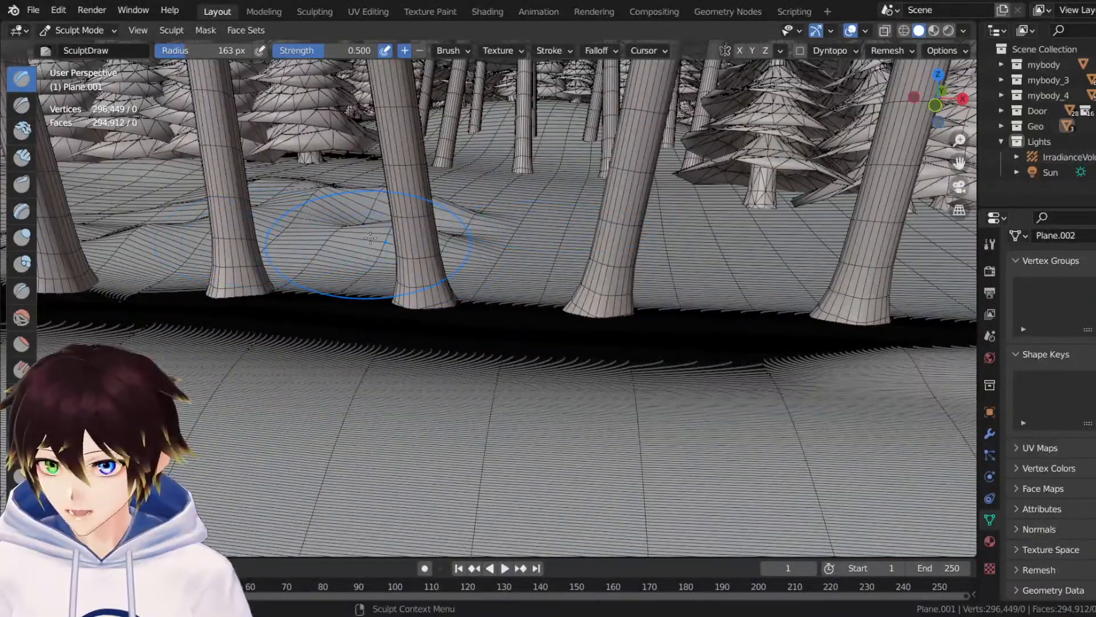
pyautogui.moveTo(371, 238); pyautogui.dragTo(380, 228, button='middle')
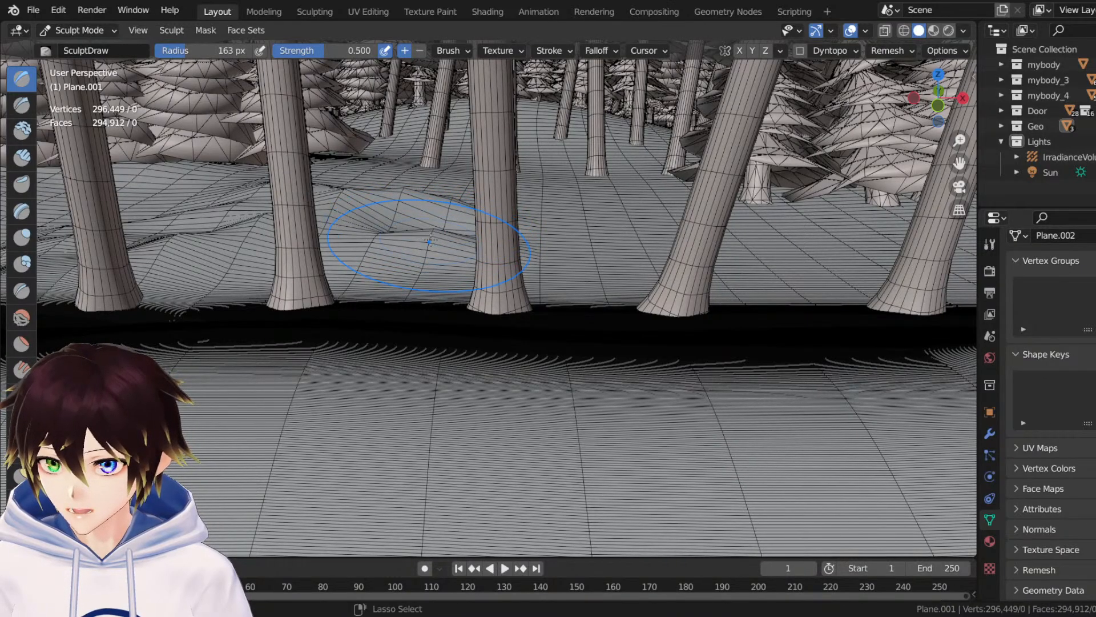
pyautogui.moveTo(430, 241)
pyautogui.mouseDown(button='middle')
pyautogui.moveTo(388, 236)
pyautogui.moveTo(411, 234)
pyautogui.mouseUp(button='middle')
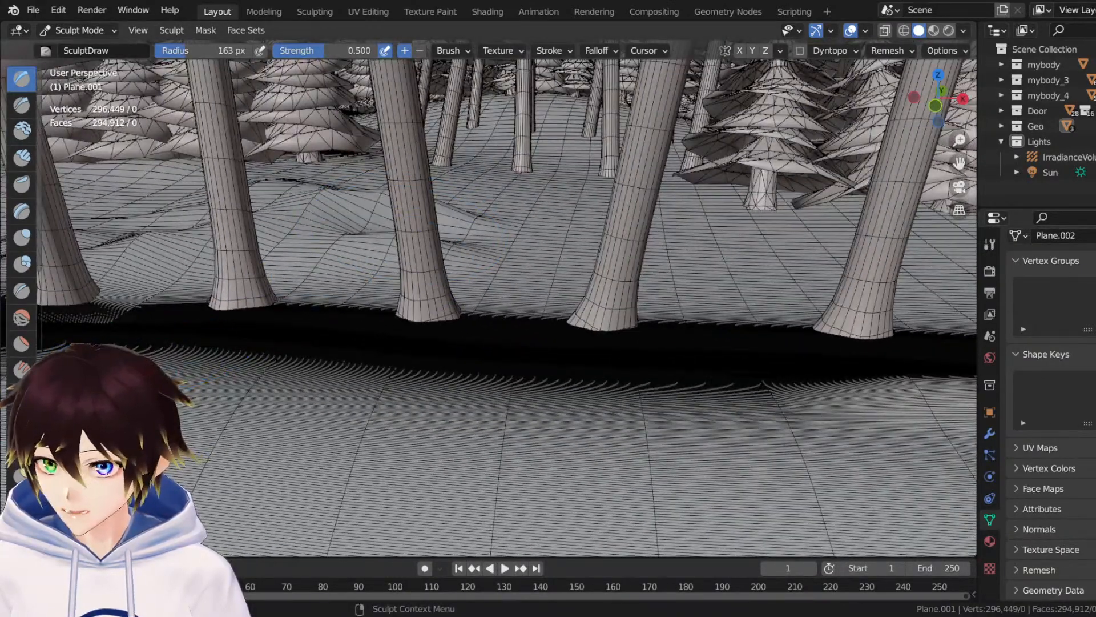
pyautogui.click(20, 318)
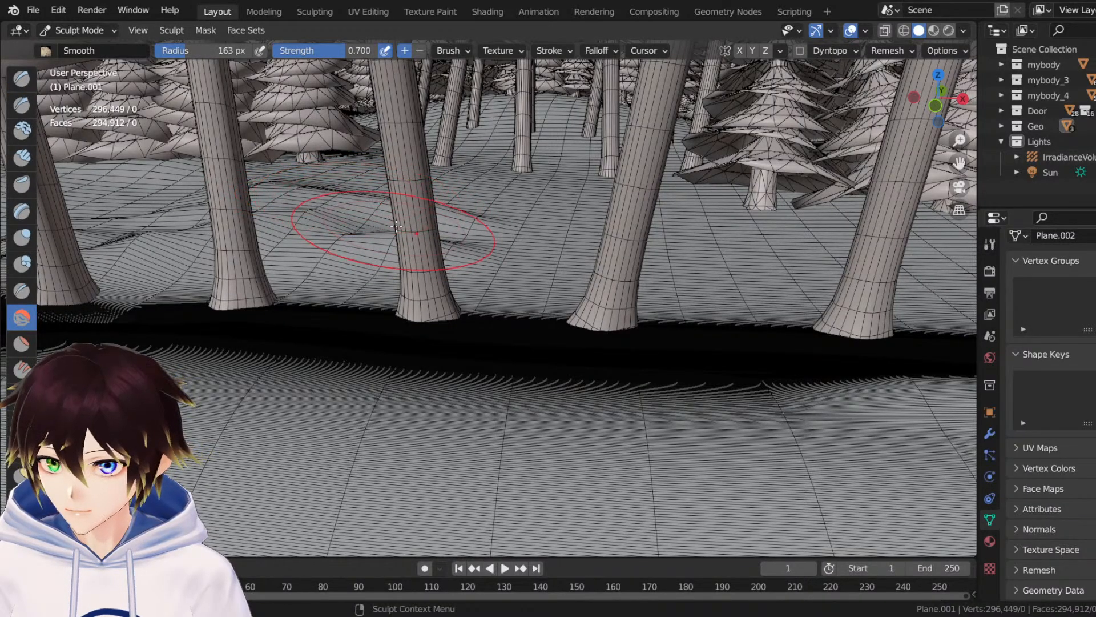
pyautogui.moveTo(160, 240); pyautogui.dragTo(194, 86, button='middle')
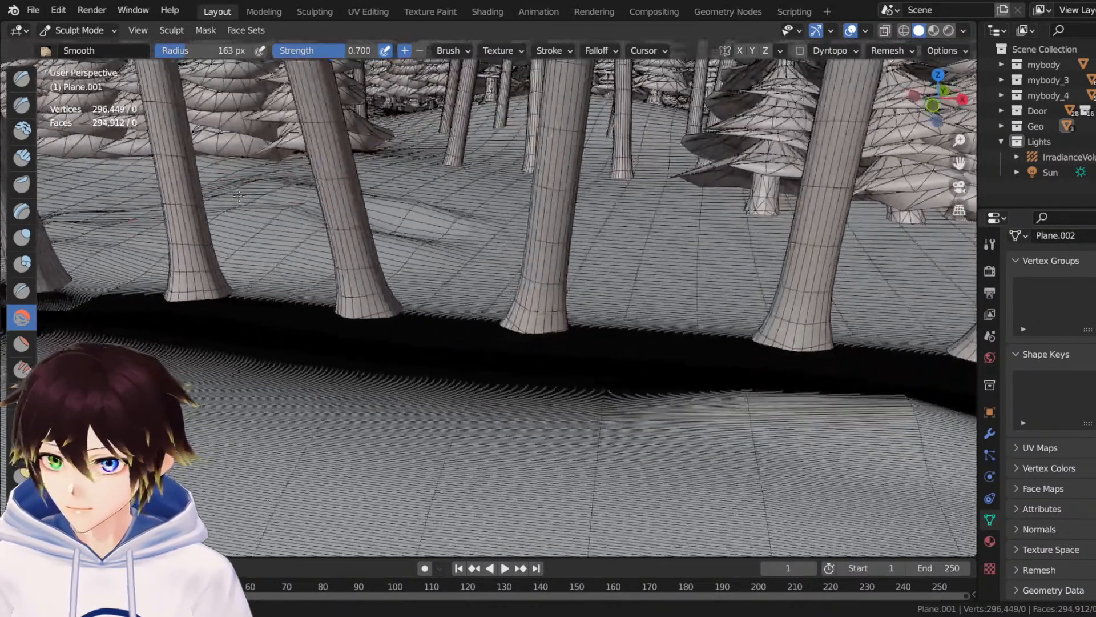
# Return to the SculptDraw brush and raise the snow around the trunks farther along the path.
pyautogui.click(22, 80)
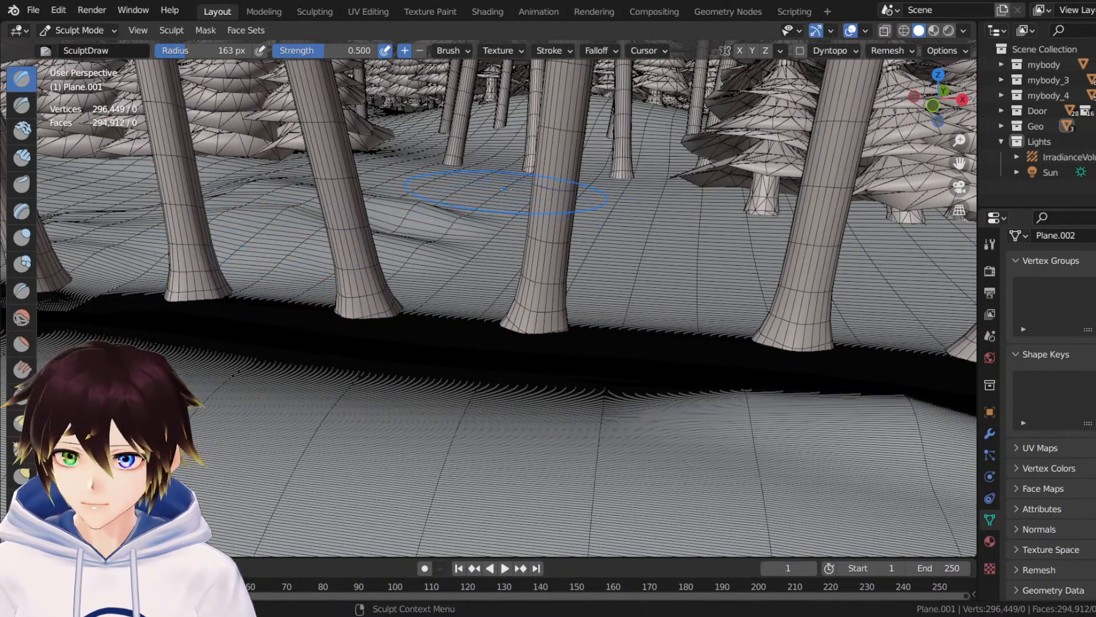
pyautogui.moveTo(506, 189); pyautogui.dragTo(485, 184, button='middle')
pyautogui.moveTo(886, 162); pyautogui.dragTo(896, 163, button='middle')
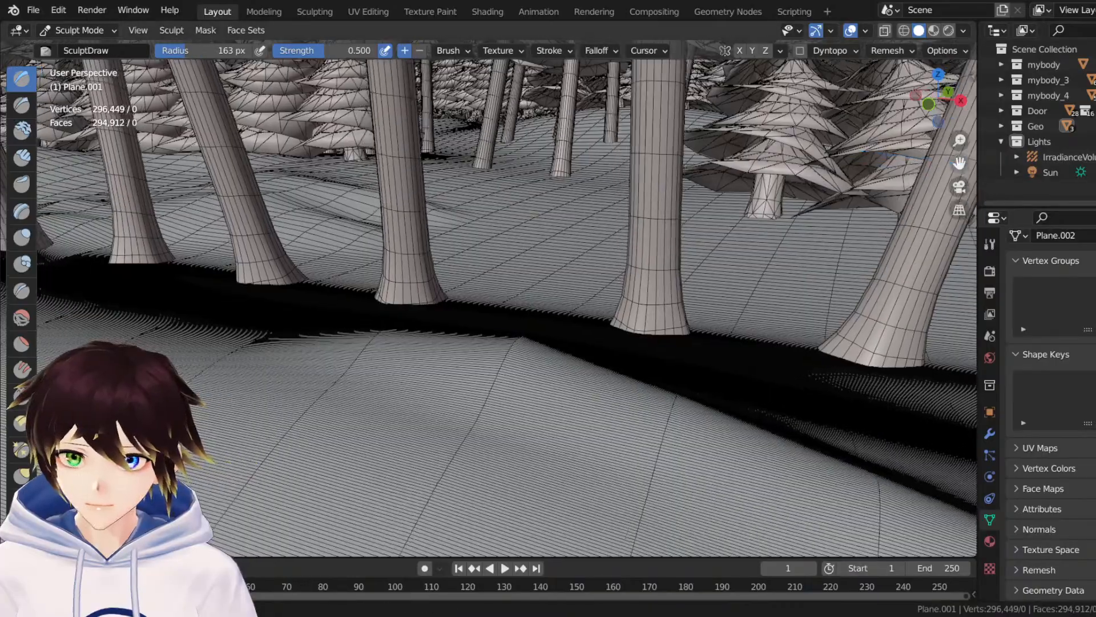
pyautogui.moveTo(491, 297)
pyautogui.mouseDown(button='middle')
pyautogui.moveTo(654, 297)
pyautogui.moveTo(573, 224)
pyautogui.moveTo(548, 222)
pyautogui.mouseUp(button='middle')
pyautogui.scroll(2, 656, 285)
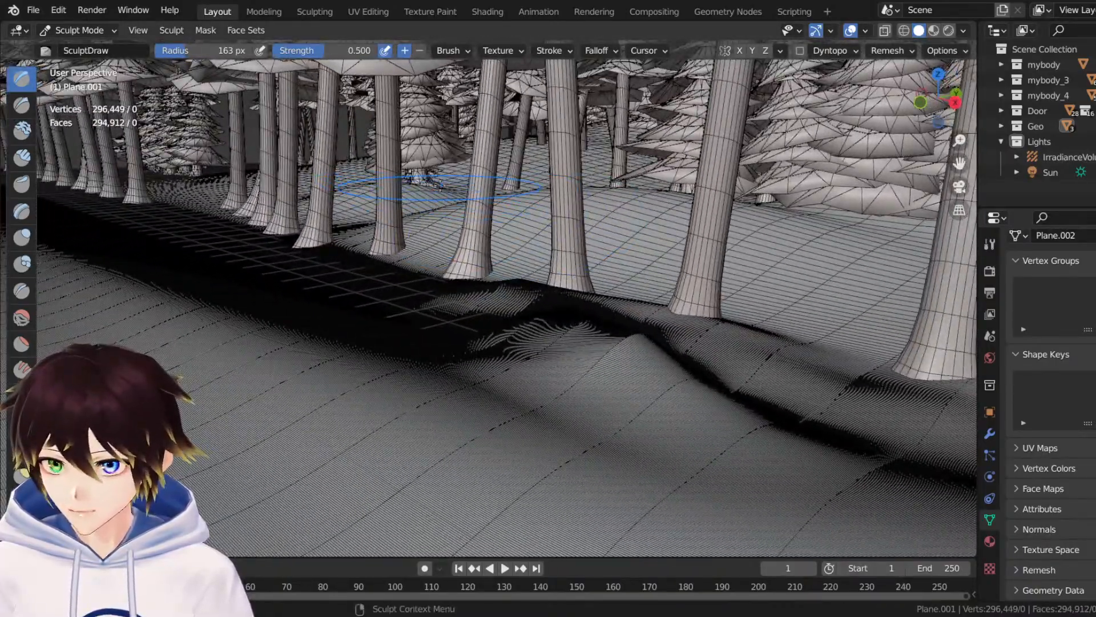
pyautogui.moveTo(420, 245); pyautogui.dragTo(502, 246, button='middle')
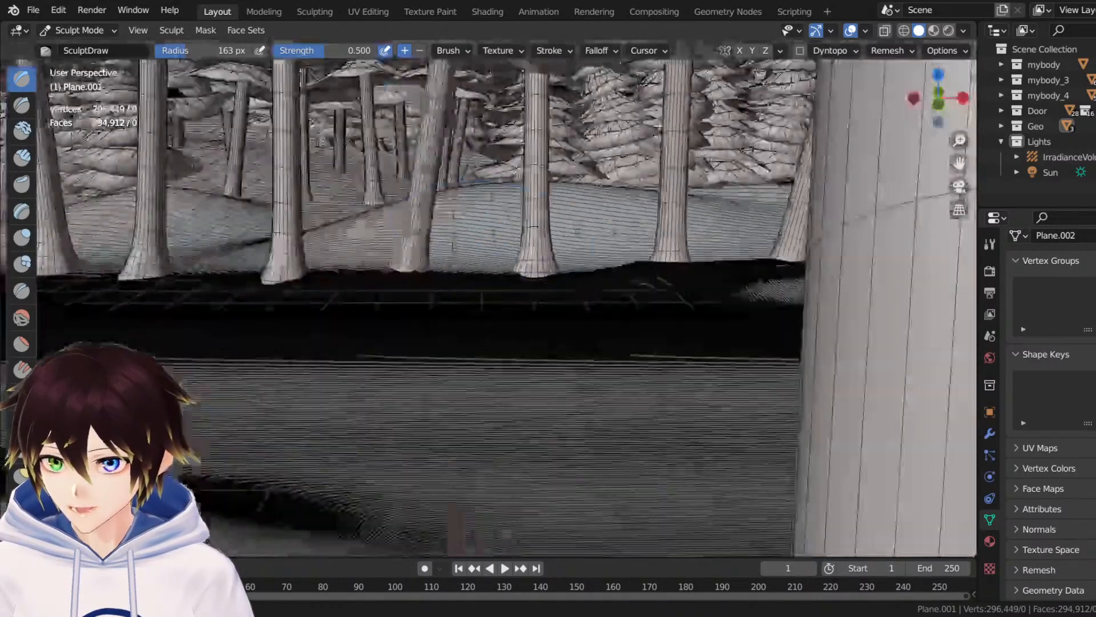
pyautogui.moveTo(959, 162); pyautogui.dragTo(377, 203)
pyautogui.moveTo(377, 204); pyautogui.dragTo(395, 202, button='middle')
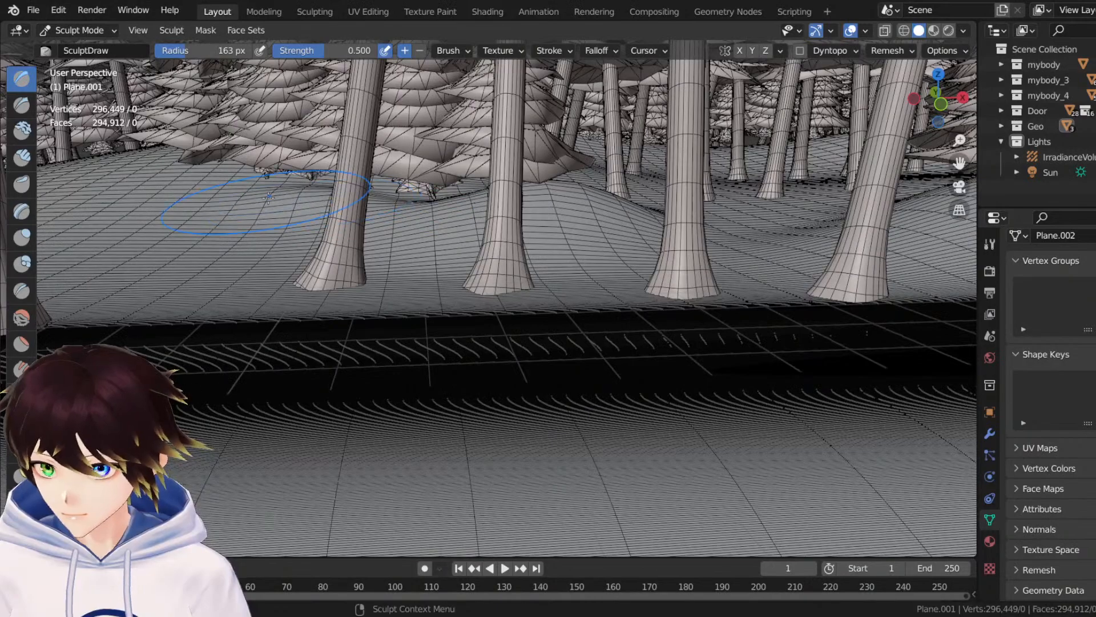
# Build up rounded snow mounds behind the following trunks so the ground rises toward their bases.
pyautogui.moveTo(423, 217); pyautogui.dragTo(326, 221, button='middle')
pyautogui.scroll(-3, 282, 258)
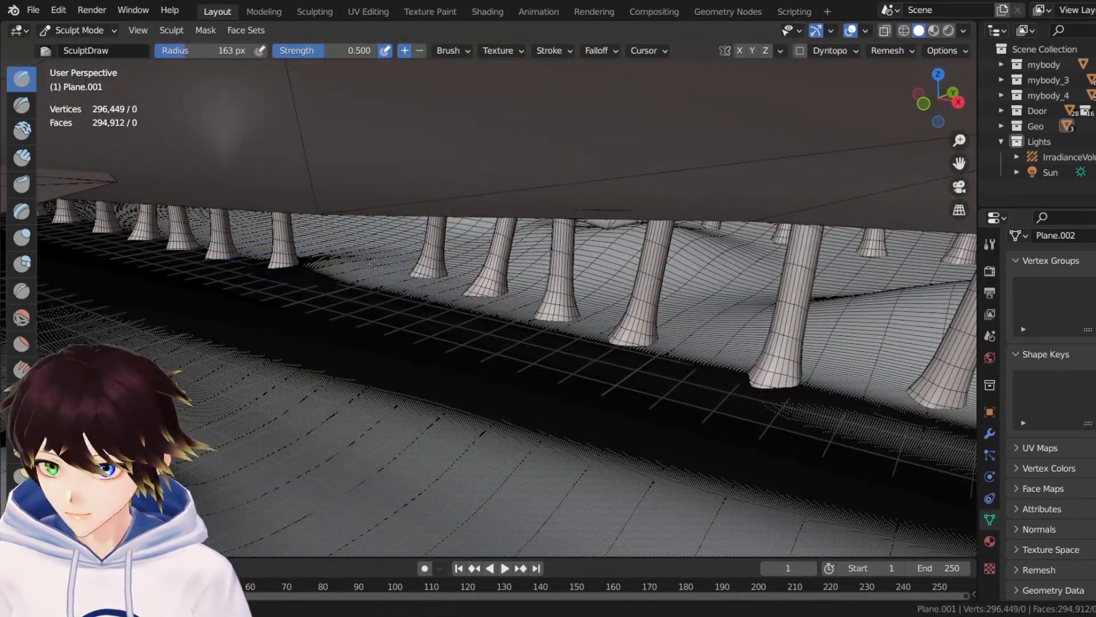
pyautogui.scroll(3, 389, 277)
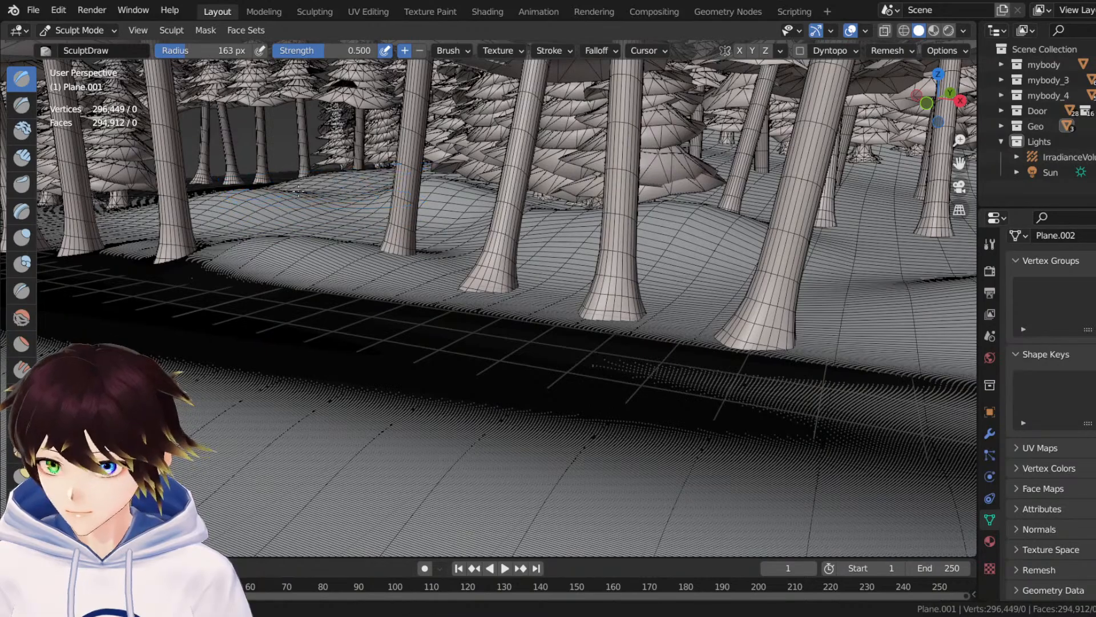
pyautogui.scroll(6, 222, 183)
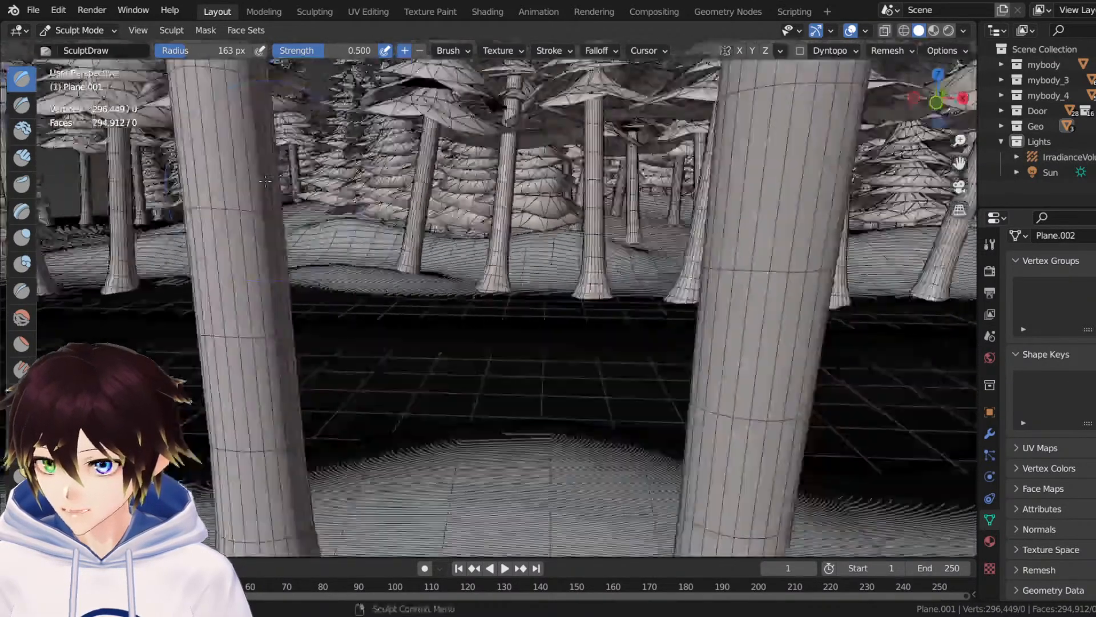
pyautogui.moveTo(959, 162); pyautogui.dragTo(428, 274)
pyautogui.moveTo(429, 275)
pyautogui.mouseDown(button='middle')
pyautogui.moveTo(563, 277)
pyautogui.moveTo(587, 307)
pyautogui.mouseUp(button='middle')
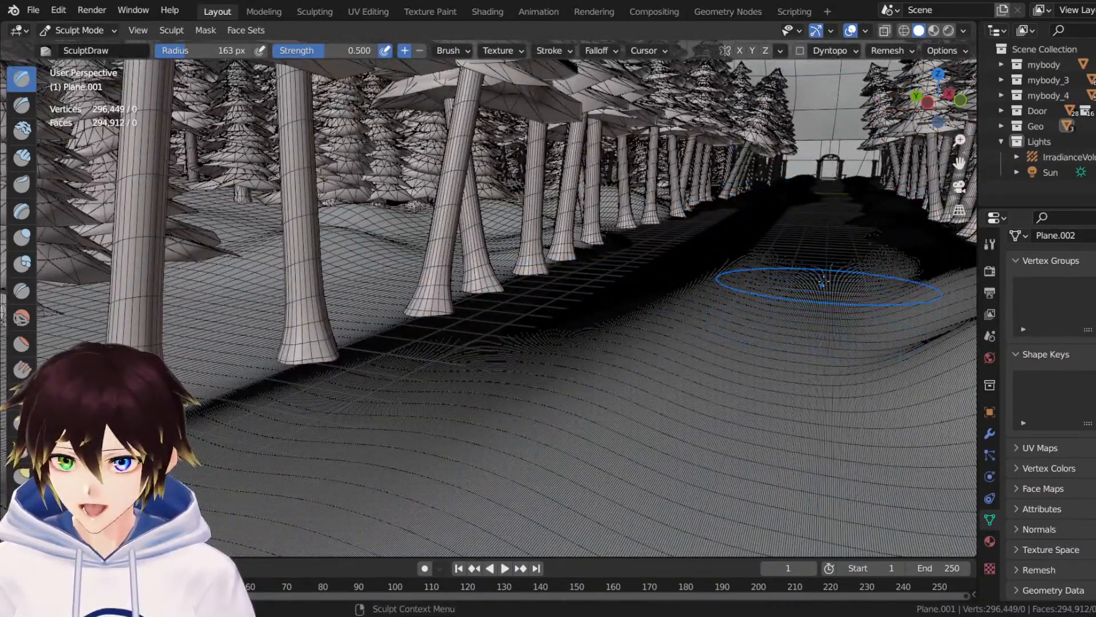
# Sculpt snow mounds along the bank of the path opposite the row of trunks.
pyautogui.moveTo(832, 252)
pyautogui.mouseDown(button='middle')
pyautogui.moveTo(711, 396)
pyautogui.moveTo(392, 357)
pyautogui.mouseUp(button='middle')
pyautogui.moveTo(399, 406)
pyautogui.mouseDown()
pyautogui.moveTo(387, 391)
pyautogui.moveTo(400, 371)
pyautogui.moveTo(392, 379)
pyautogui.mouseUp()
pyautogui.moveTo(478, 338); pyautogui.dragTo(387, 440, button='middle')
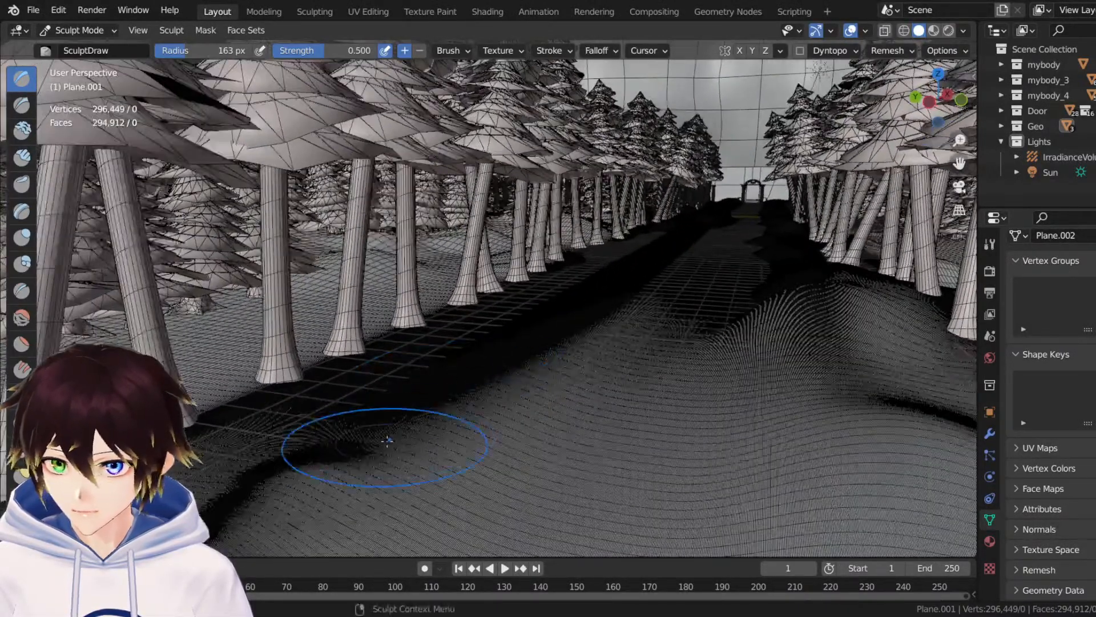
pyautogui.moveTo(427, 407); pyautogui.dragTo(418, 416)
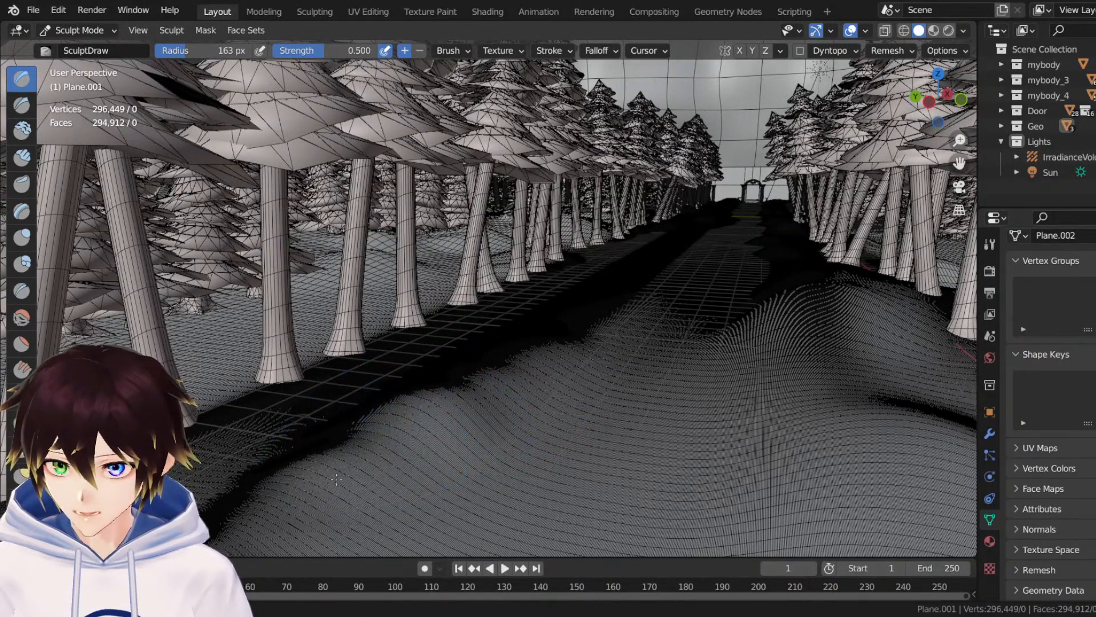
# Raise the snow around the bases of the low spruces standing behind the path-side tree row.
pyautogui.moveTo(959, 163)
pyautogui.mouseDown()
pyautogui.moveTo(960, 115)
pyautogui.moveTo(976, 161)
pyautogui.mouseUp()
pyautogui.moveTo(148, 324)
pyautogui.mouseDown(button='middle')
pyautogui.moveTo(366, 303)
pyautogui.moveTo(123, 311)
pyautogui.moveTo(218, 299)
pyautogui.moveTo(245, 279)
pyautogui.moveTo(257, 300)
pyautogui.moveTo(215, 316)
pyautogui.mouseUp(button='middle')
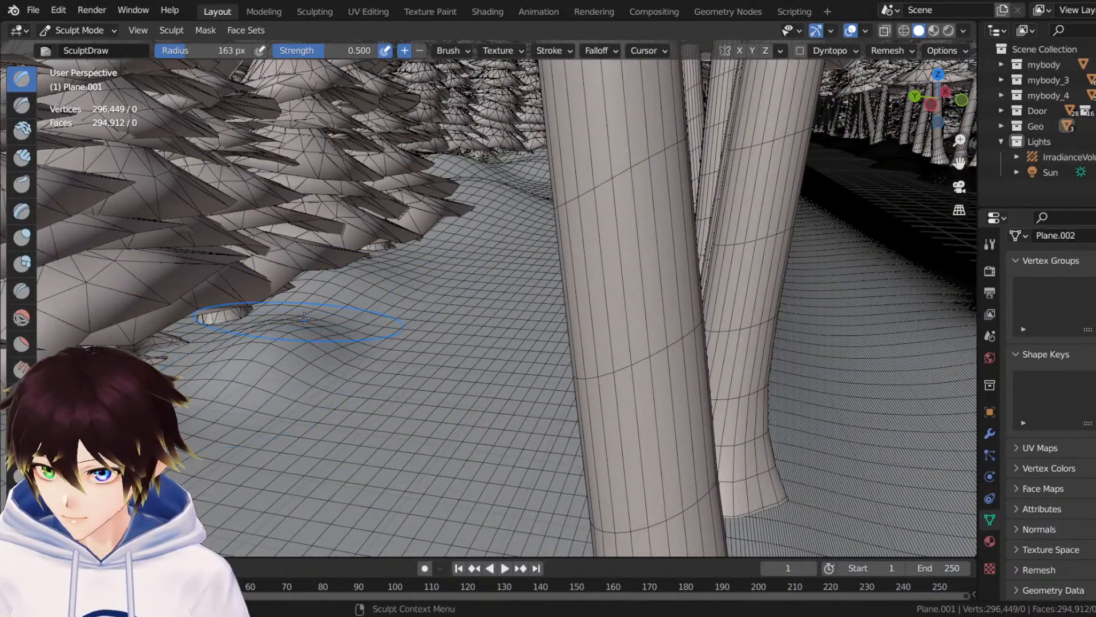
pyautogui.moveTo(331, 303)
pyautogui.mouseDown(button='middle')
pyautogui.moveTo(409, 277)
pyautogui.moveTo(343, 305)
pyautogui.moveTo(360, 294)
pyautogui.mouseUp(button='middle')
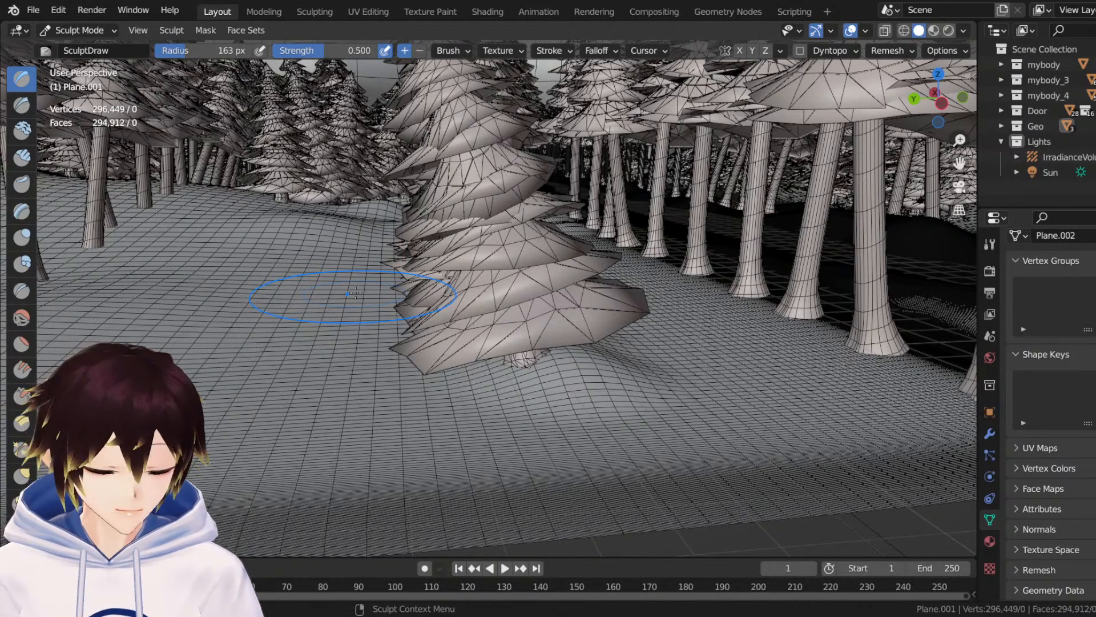
pyautogui.scroll(-3, 356, 293)
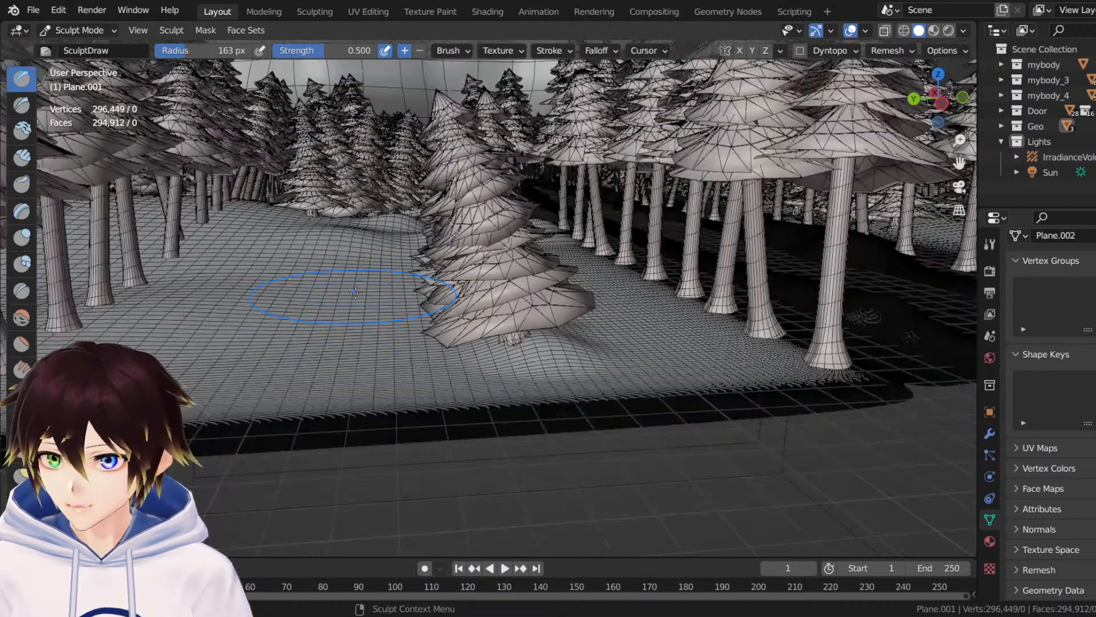
# Raise a snow mound against the outer tree row's trunks near the edge of the ground.
pyautogui.moveTo(260, 281); pyautogui.dragTo(177, 286, button='middle')
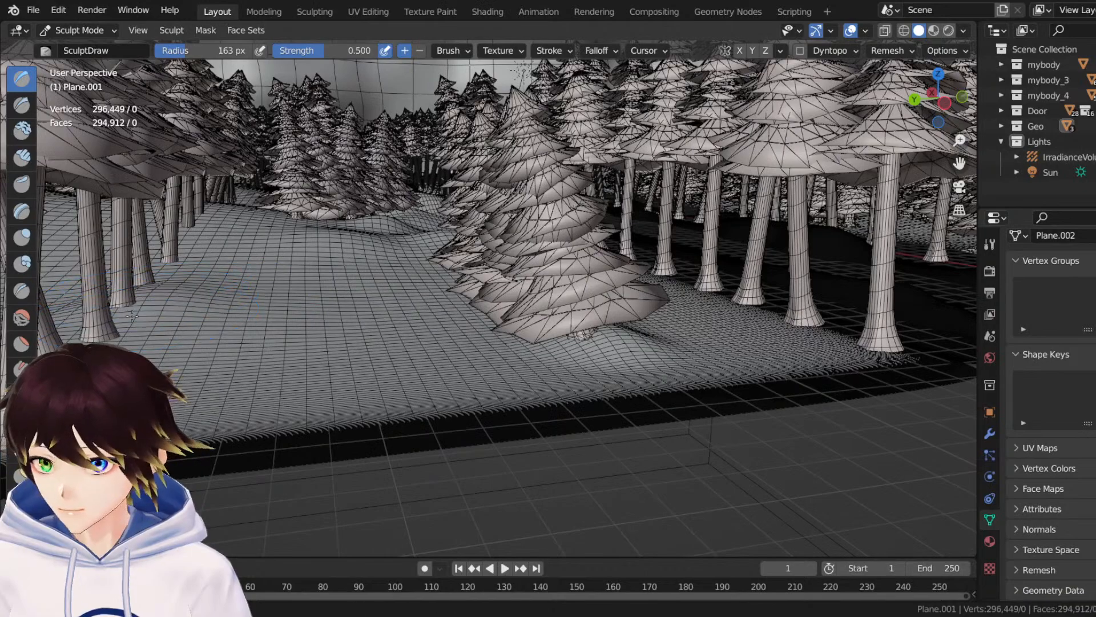
pyautogui.moveTo(144, 301)
pyautogui.mouseDown()
pyautogui.moveTo(254, 362)
pyautogui.moveTo(389, 354)
pyautogui.mouseUp()
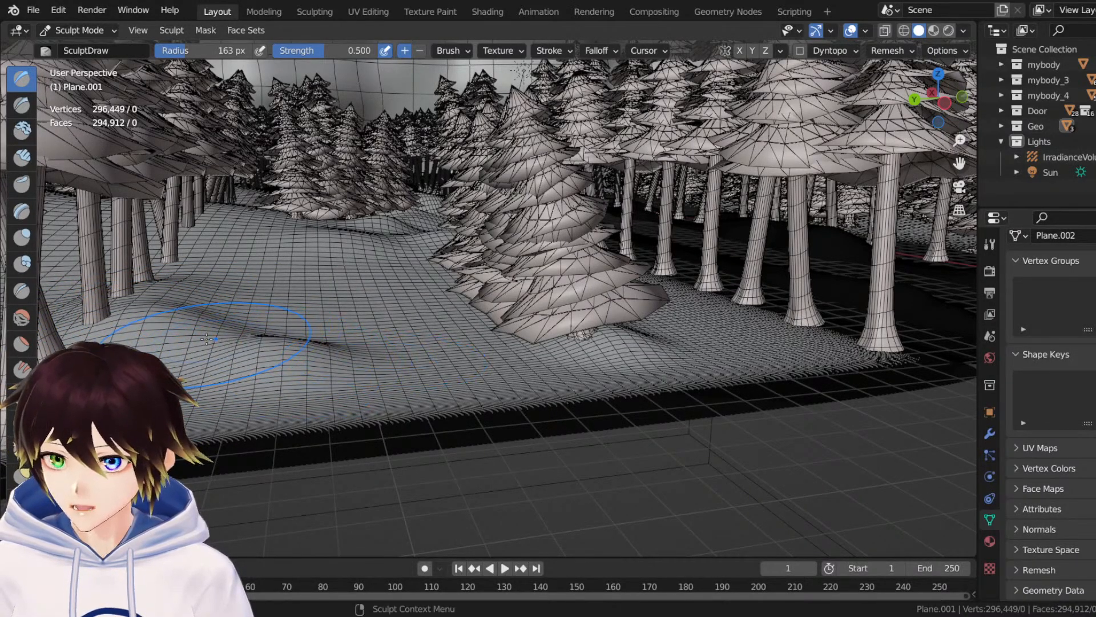
pyautogui.moveTo(224, 307); pyautogui.dragTo(293, 350)
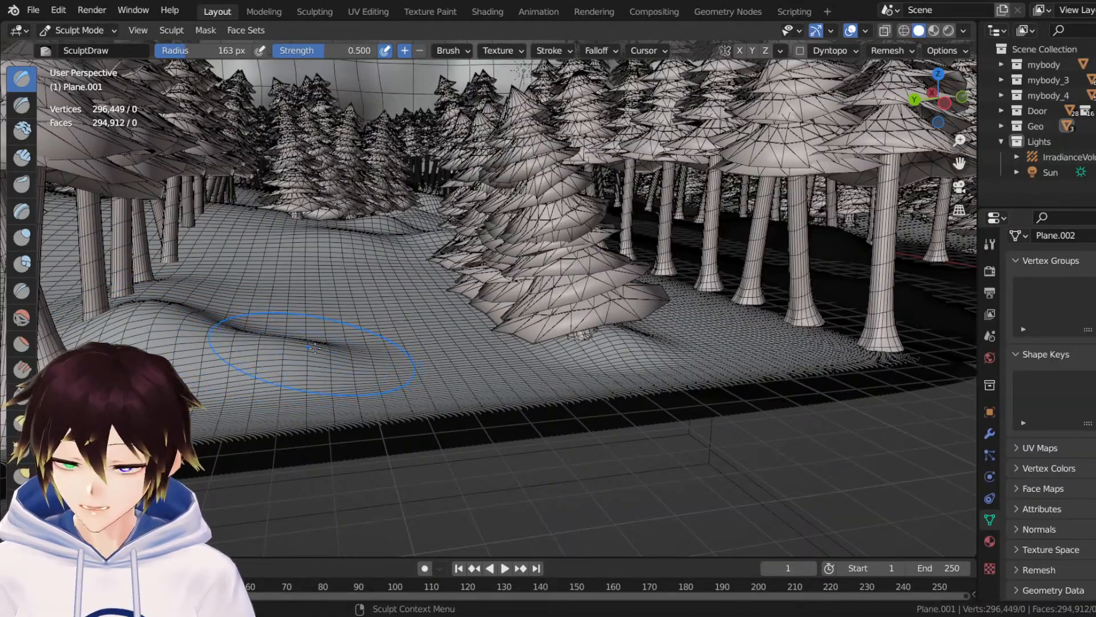
# Raise the snow between the path bank and the first trunks at the near end of the path.
pyautogui.moveTo(315, 347); pyautogui.dragTo(259, 337, button='middle')
pyautogui.scroll(-3, 333, 313)
pyautogui.moveTo(336, 314); pyautogui.dragTo(371, 313, button='middle')
pyautogui.scroll(3, 594, 304)
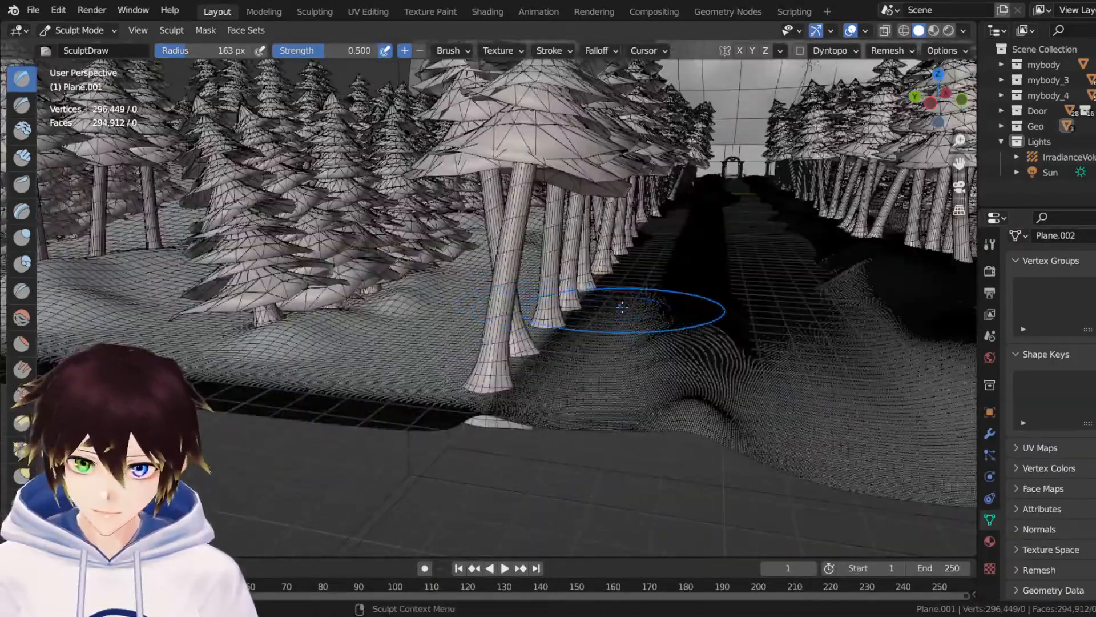
pyautogui.moveTo(623, 307); pyautogui.dragTo(464, 314, button='middle')
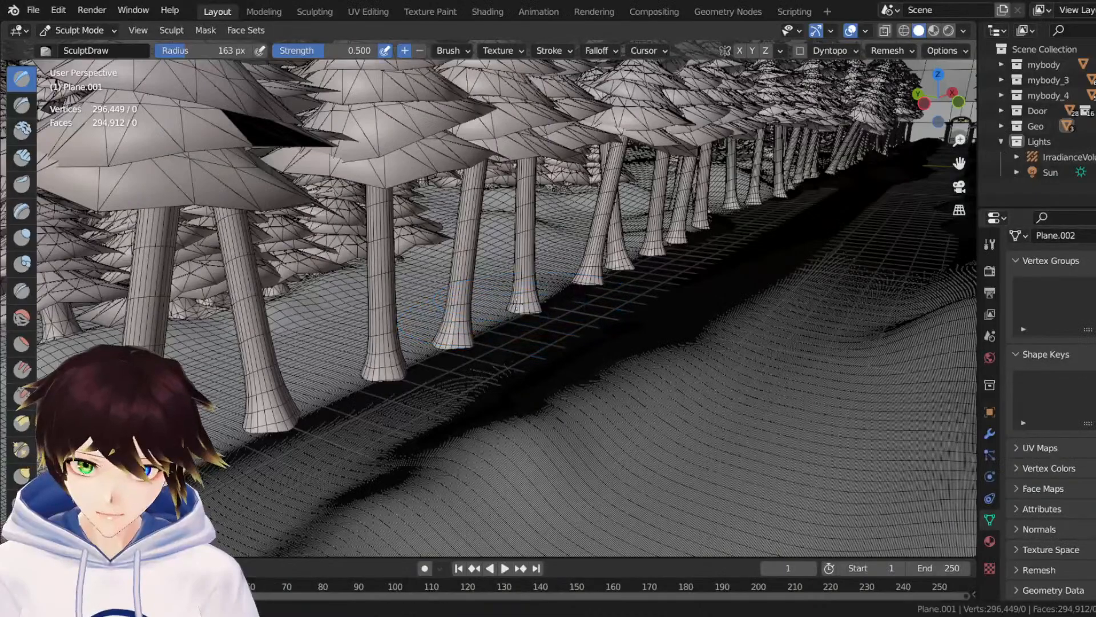
pyautogui.moveTo(517, 305); pyautogui.dragTo(480, 334)
# Extend the snow mounds along the path side up to the bases of the paired leaning trunks.
pyautogui.moveTo(531, 311); pyautogui.dragTo(501, 303, button='middle')
pyautogui.scroll(3, 495, 294)
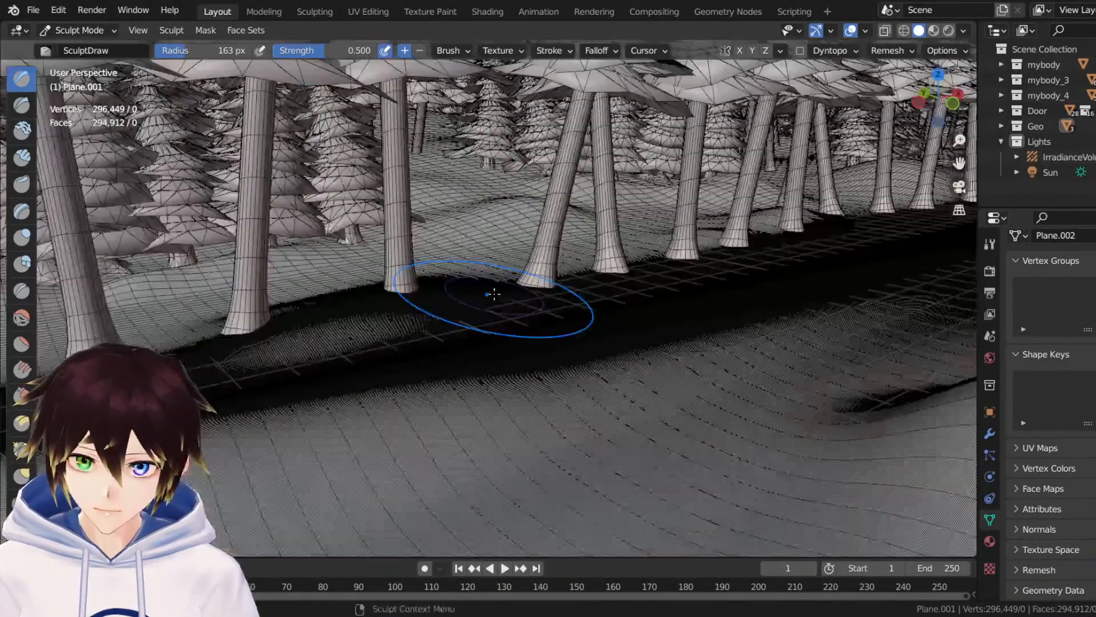
pyautogui.moveTo(618, 321)
pyautogui.mouseDown()
pyautogui.moveTo(565, 337)
pyautogui.moveTo(591, 306)
pyautogui.mouseUp()
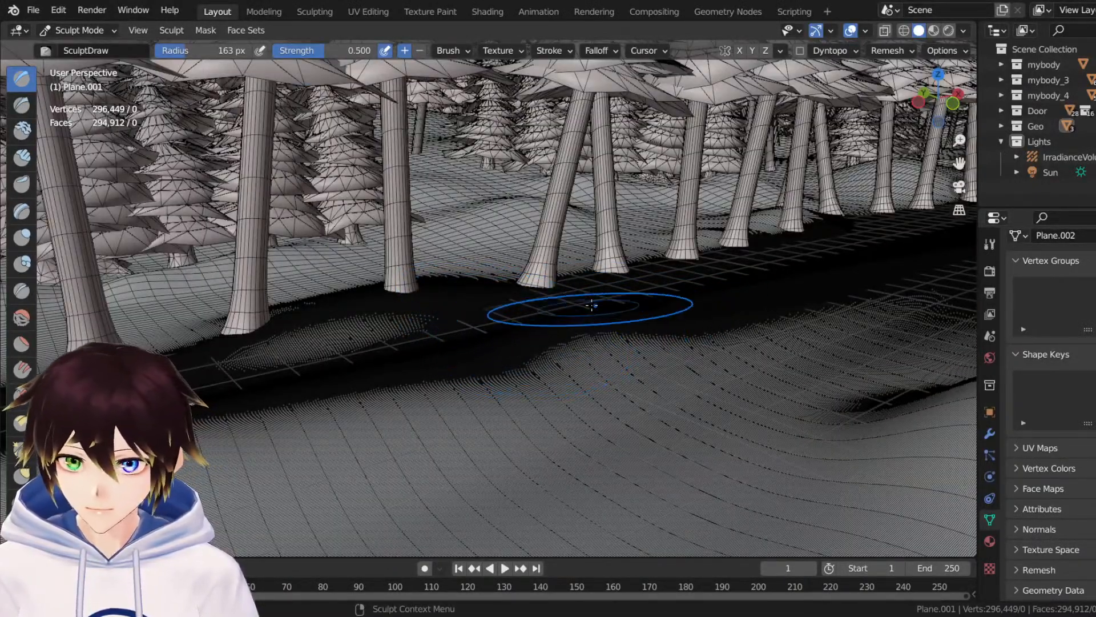
pyautogui.moveTo(585, 340); pyautogui.dragTo(625, 309, button='middle')
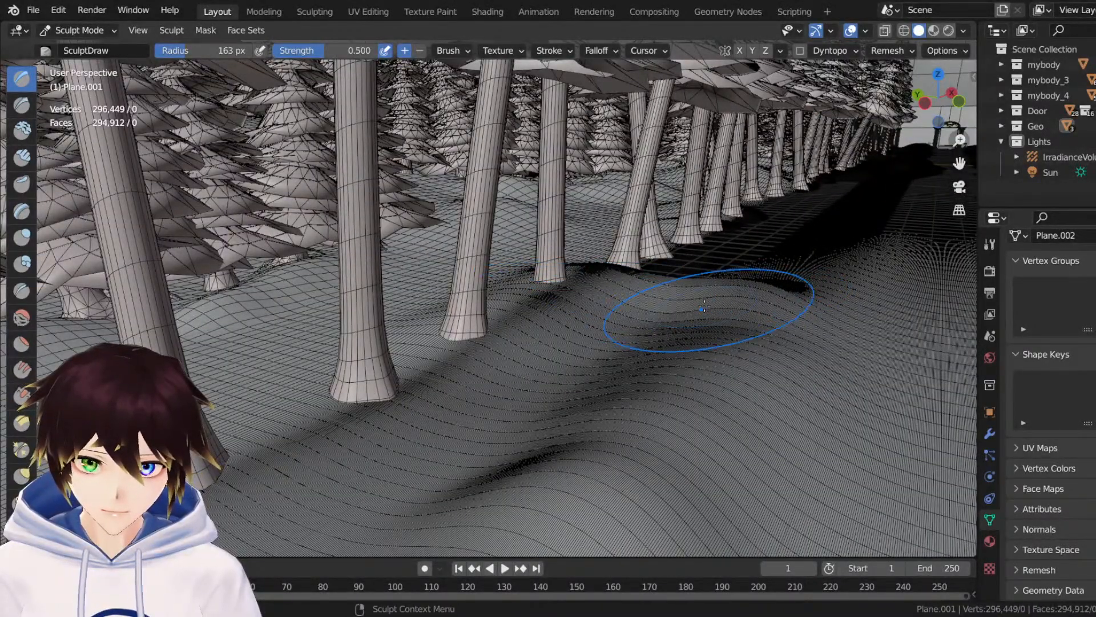
pyautogui.moveTo(665, 295)
pyautogui.mouseDown()
pyautogui.moveTo(708, 293)
pyautogui.moveTo(661, 277)
pyautogui.mouseUp()
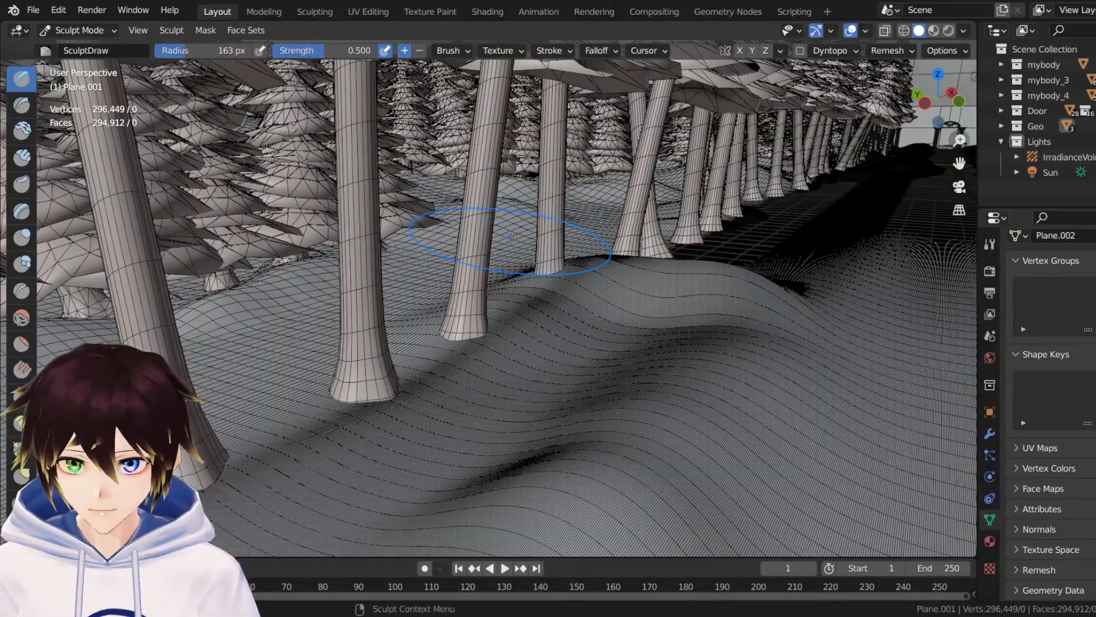
# Build up the snow against the next path-side trunks and reduce the sculpt brush radius to 119 px.
pyautogui.moveTo(960, 163); pyautogui.dragTo(645, 197)
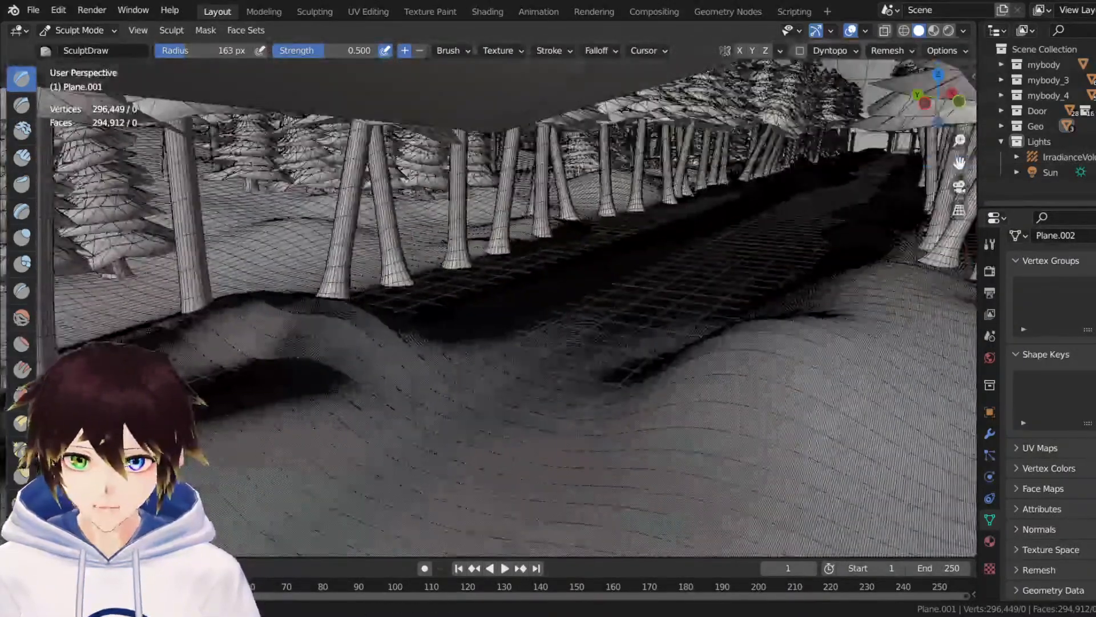
pyautogui.scroll(3, 504, 262)
pyautogui.moveTo(504, 262)
pyautogui.mouseDown(button='middle')
pyautogui.moveTo(444, 280)
pyautogui.moveTo(474, 291)
pyautogui.mouseUp(button='middle')
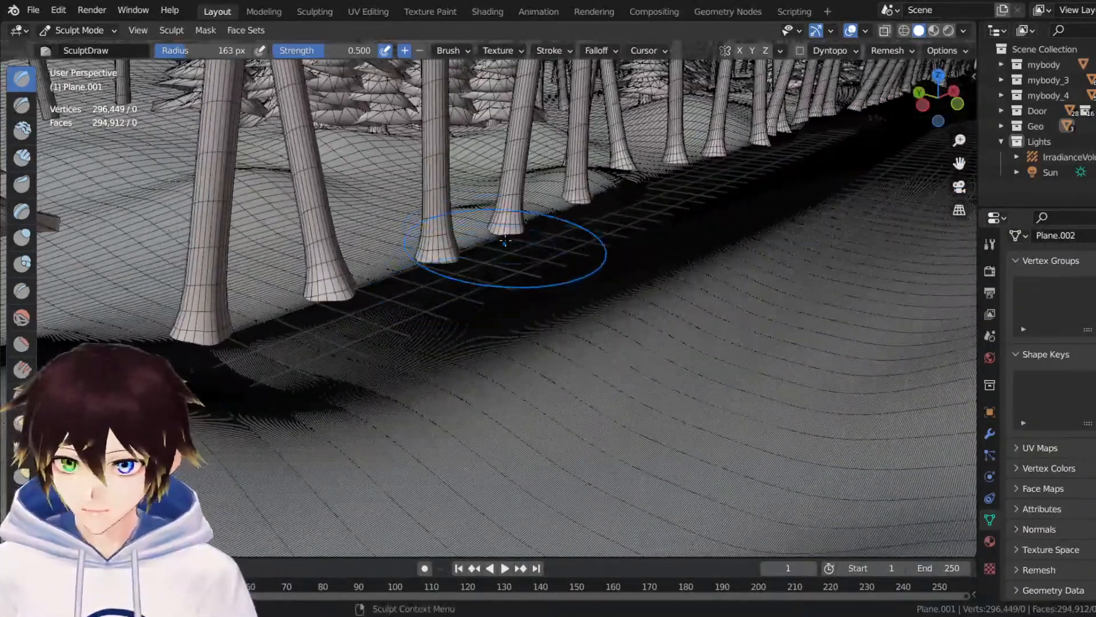
pyautogui.moveTo(504, 240)
pyautogui.mouseDown()
pyautogui.moveTo(440, 245)
pyautogui.moveTo(331, 295)
pyautogui.mouseUp()
pyautogui.moveTo(620, 254)
pyautogui.mouseDown(button='middle')
pyautogui.moveTo(631, 239)
pyautogui.moveTo(655, 292)
pyautogui.mouseUp(button='middle')
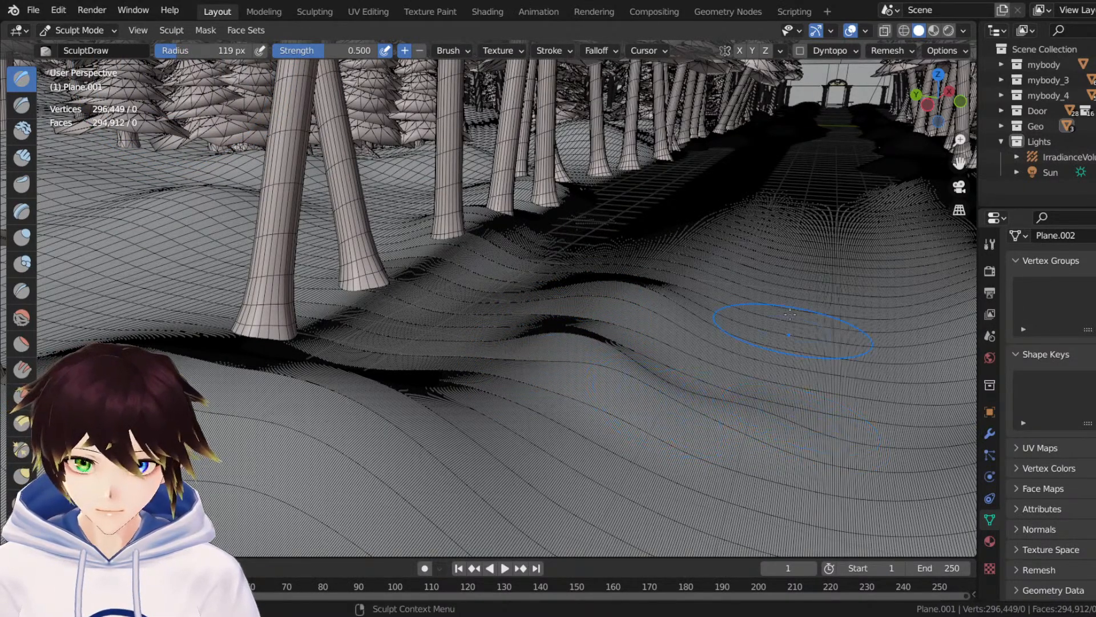
# Sculpt raised bumps across the dense ground mesh of the forest path with the SculptDraw brush at radius 119 px and strength 0.500.
pyautogui.moveTo(790, 314)
pyautogui.mouseDown(button='middle')
pyautogui.moveTo(680, 343)
pyautogui.moveTo(764, 306)
pyautogui.mouseUp(button='middle')
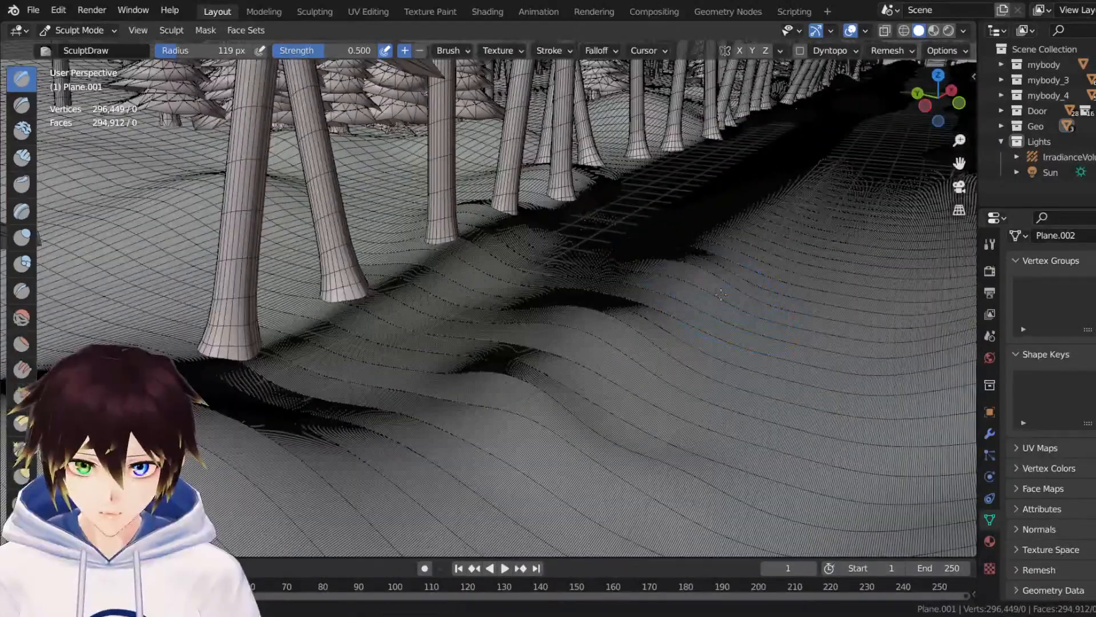
pyautogui.moveTo(721, 294)
pyautogui.mouseDown()
pyautogui.moveTo(715, 282)
pyautogui.moveTo(839, 291)
pyautogui.mouseUp()
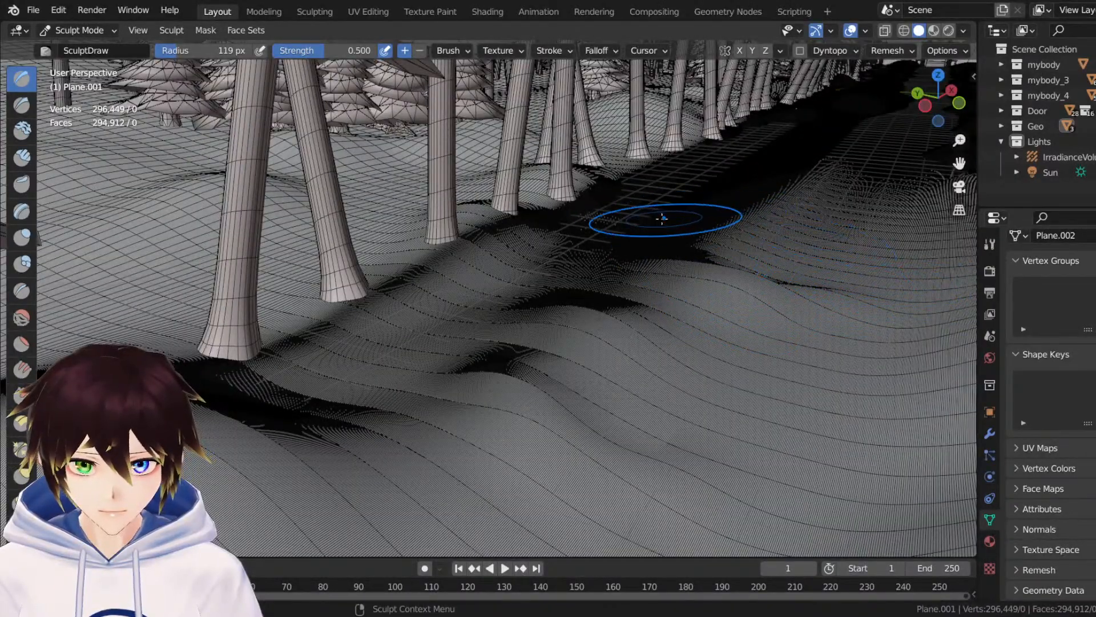
pyautogui.moveTo(627, 195); pyautogui.dragTo(815, 237)
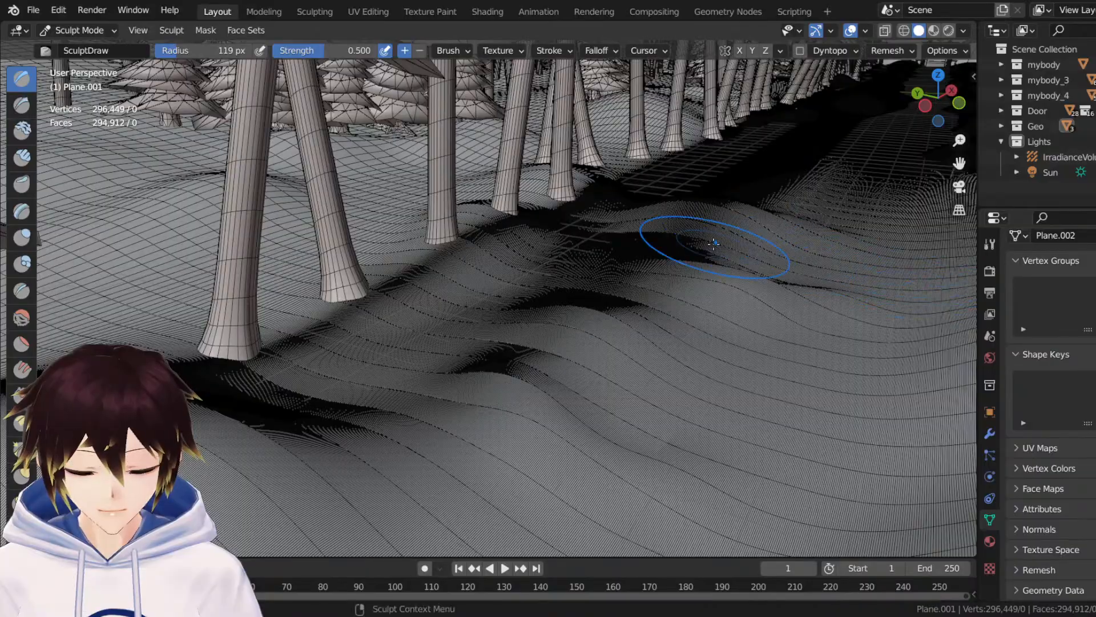
# Raise neighbouring mounds of ground around the roots of the pine trees beside the path with the 119 px SculptDraw brush.
pyautogui.moveTo(714, 247); pyautogui.dragTo(848, 109, button='middle')
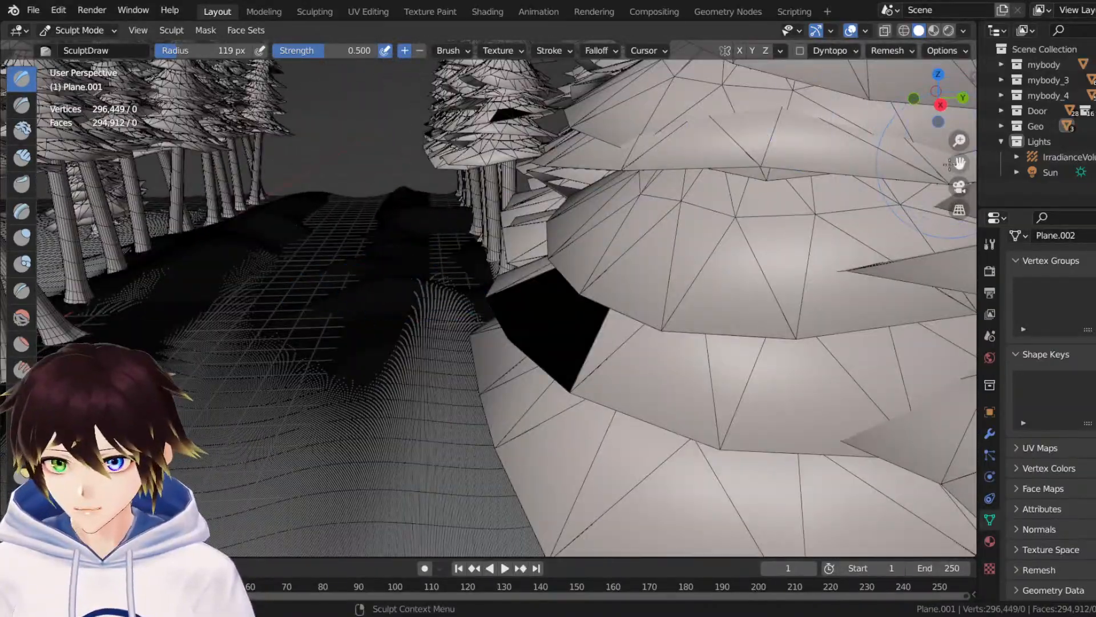
pyautogui.moveTo(950, 164); pyautogui.dragTo(184, 313, button='middle')
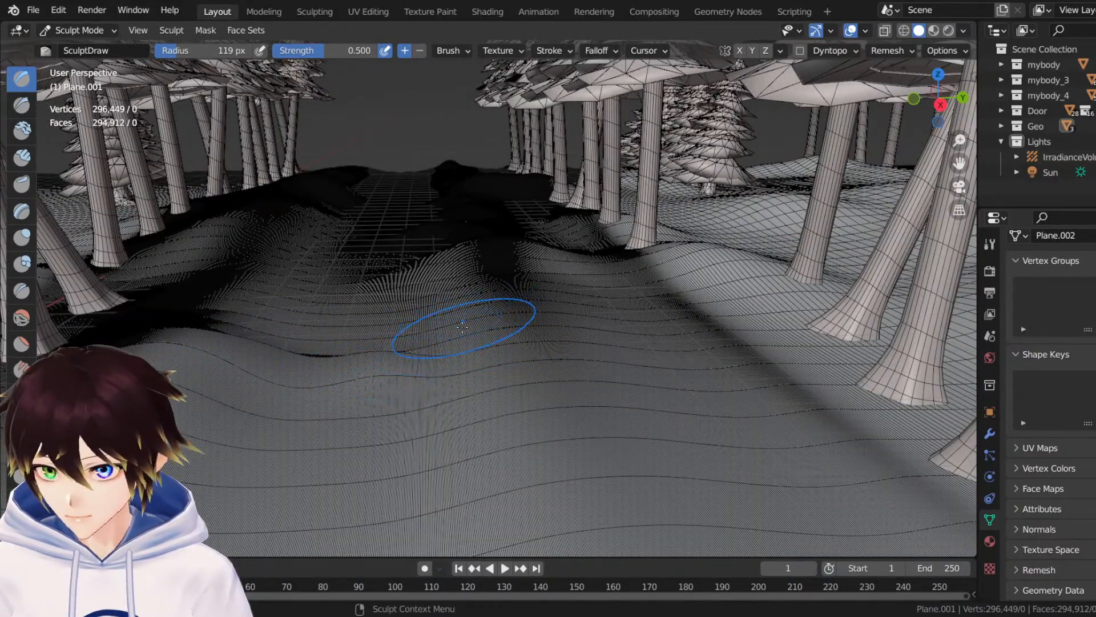
pyautogui.scroll(15, 462, 325)
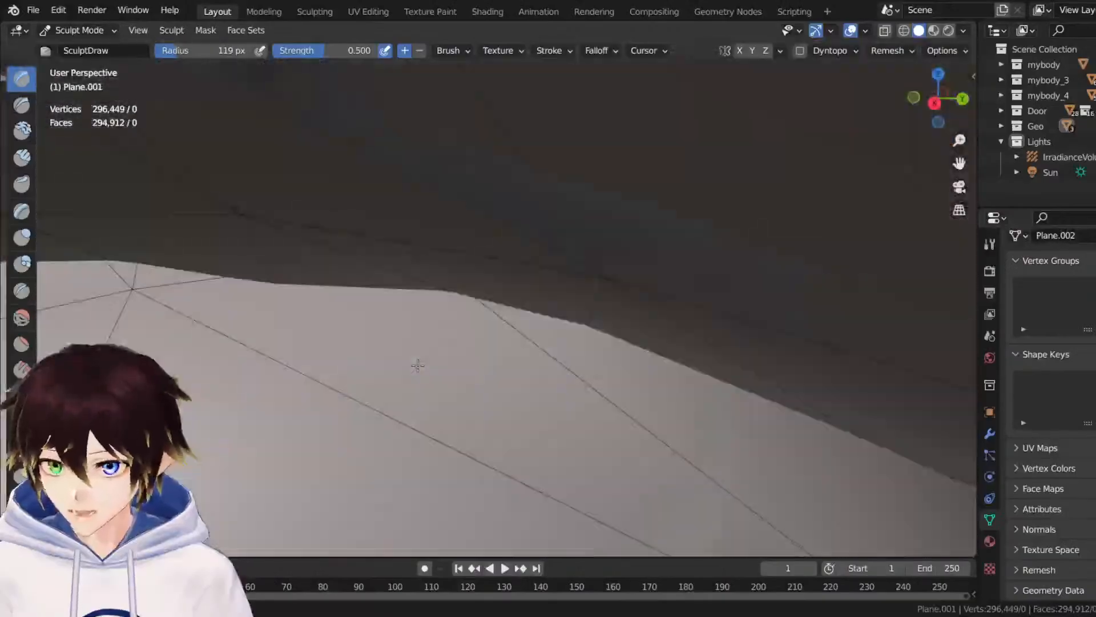
pyautogui.scroll(-15, 418, 366)
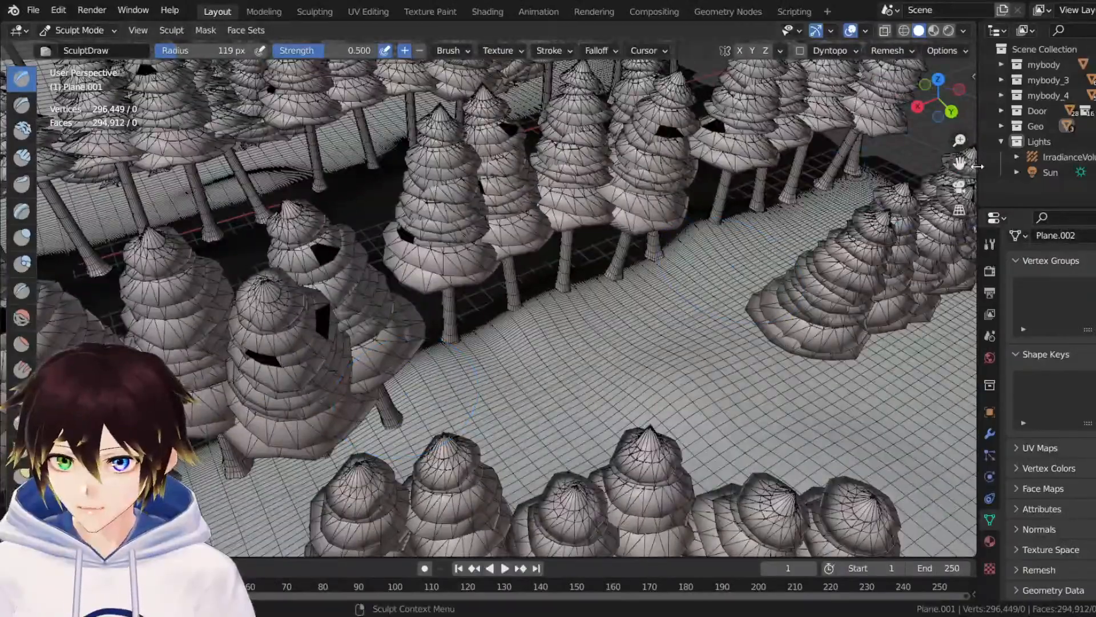
pyautogui.moveTo(856, 200); pyautogui.dragTo(676, 146, button='middle')
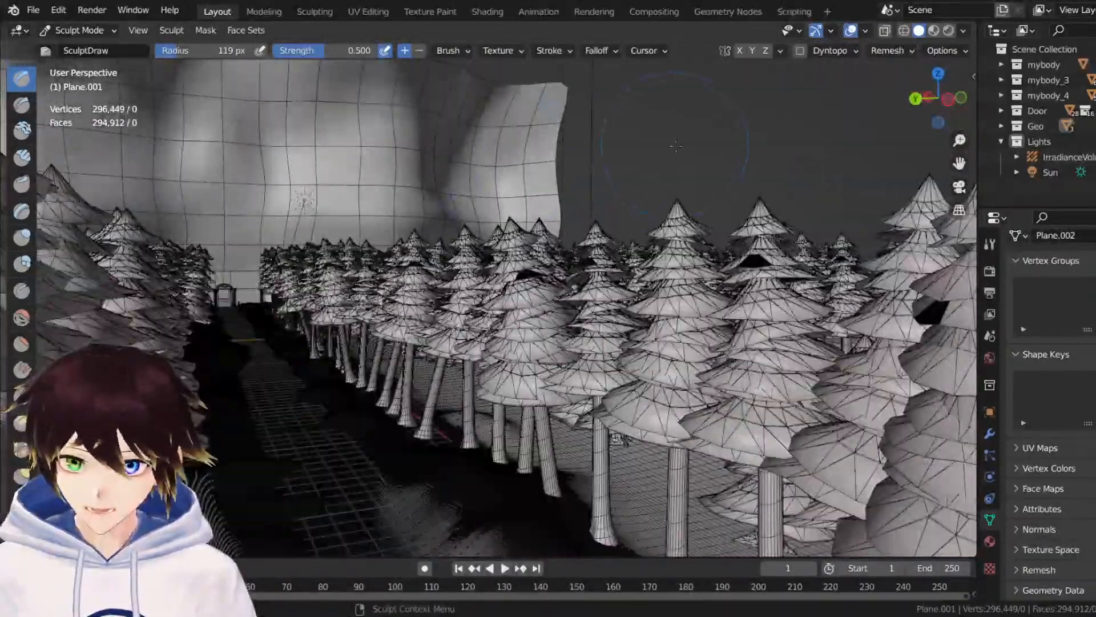
pyautogui.moveTo(960, 164)
pyautogui.mouseDown()
pyautogui.moveTo(788, 106)
pyautogui.moveTo(702, 135)
pyautogui.mouseUp()
pyautogui.scroll(3, 636, 357)
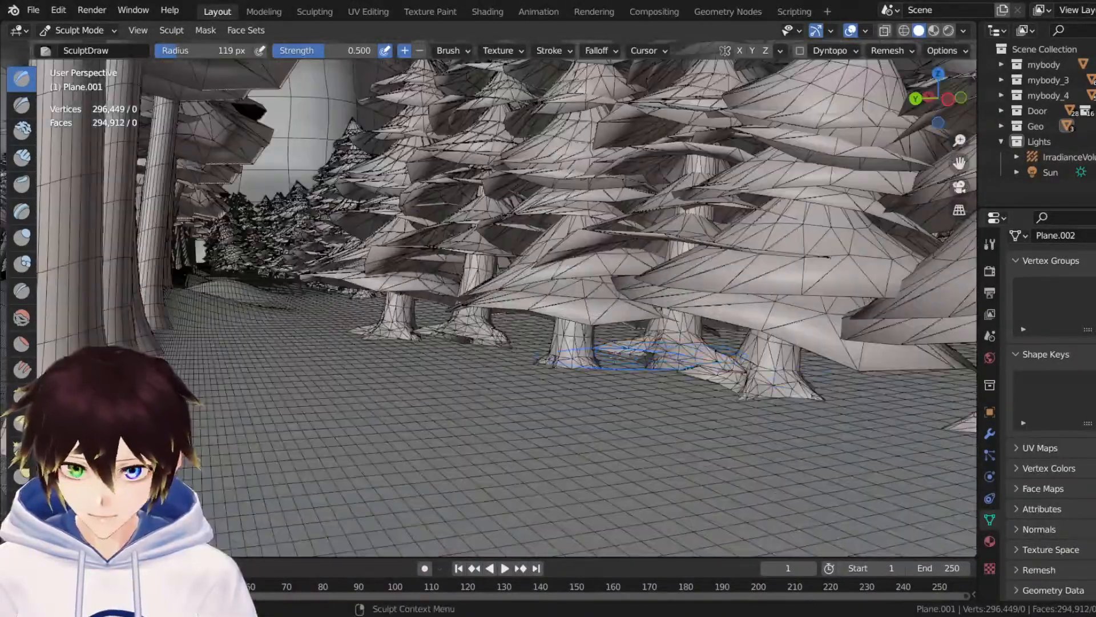
pyautogui.moveTo(612, 364); pyautogui.dragTo(628, 366, button='middle')
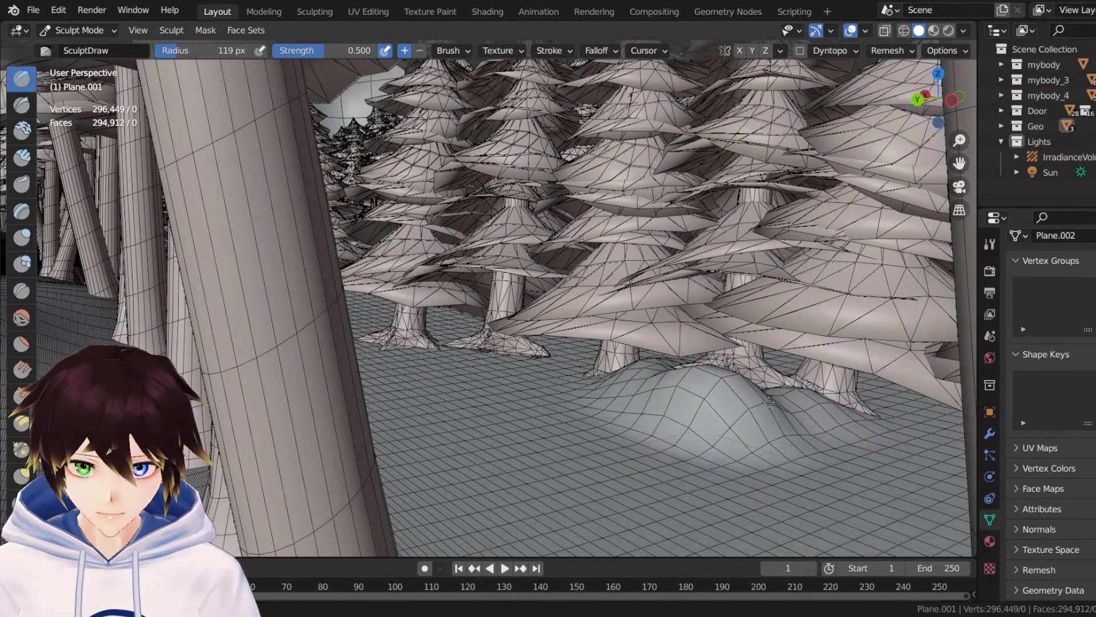
pyautogui.moveTo(768, 382); pyautogui.dragTo(770, 376, button='middle')
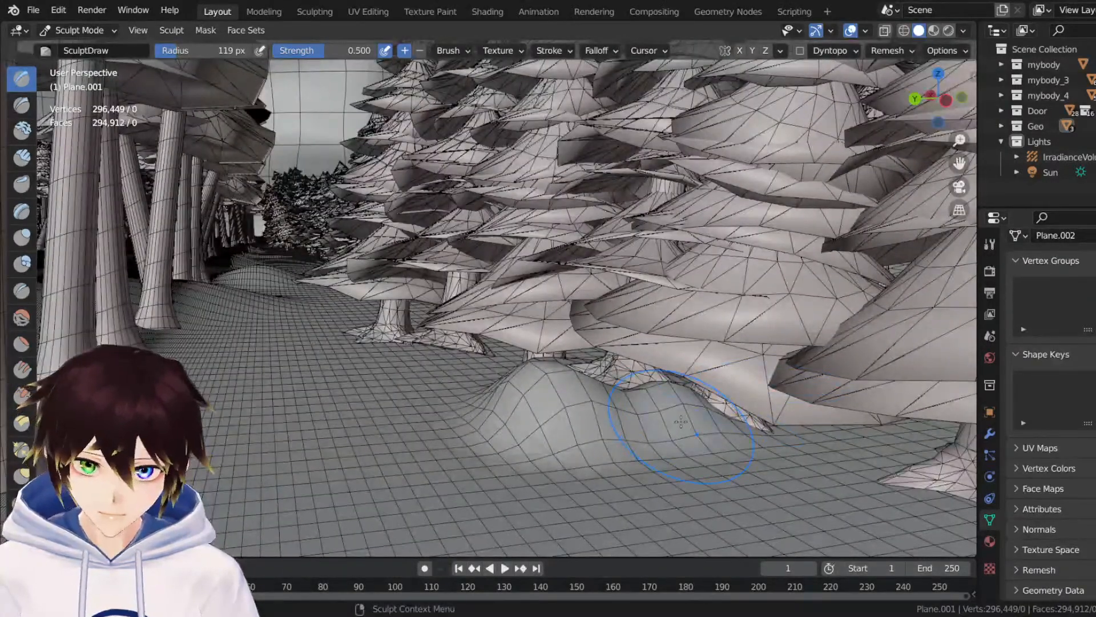
pyautogui.moveTo(796, 434)
pyautogui.mouseDown()
pyautogui.moveTo(565, 423)
pyautogui.moveTo(489, 407)
pyautogui.moveTo(479, 394)
pyautogui.mouseUp()
# Enlarge the brush radius to 166 px and build up soft mounds at the bases of the next pines along the row.
pyautogui.moveTo(501, 383); pyautogui.dragTo(587, 391, button='middle')
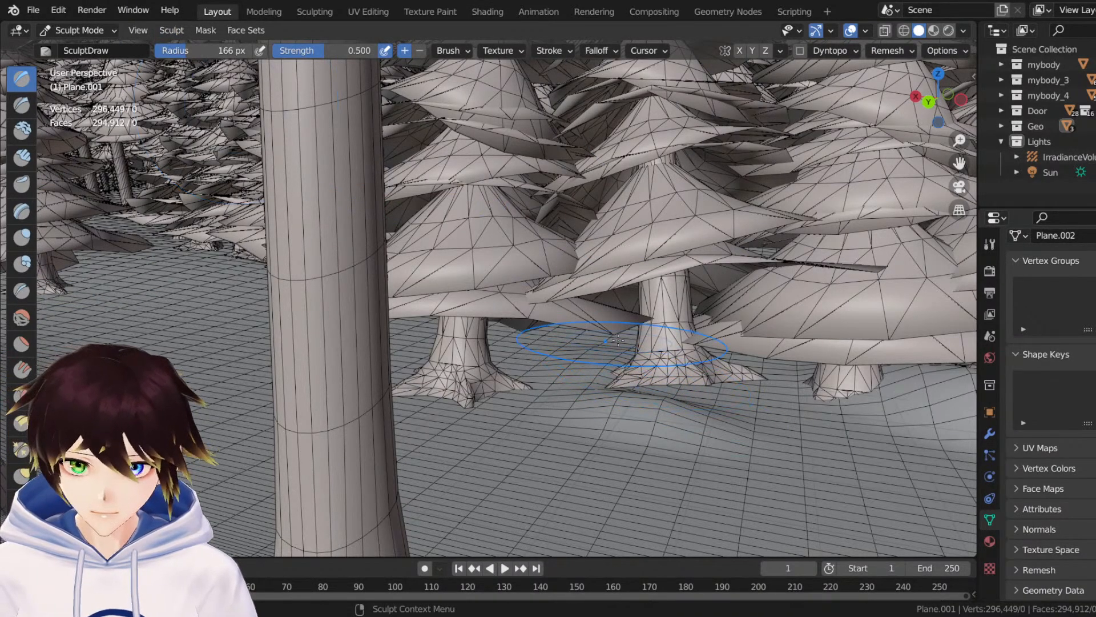
pyautogui.moveTo(618, 340)
pyautogui.mouseDown()
pyautogui.moveTo(599, 356)
pyautogui.moveTo(721, 390)
pyautogui.moveTo(659, 377)
pyautogui.mouseUp()
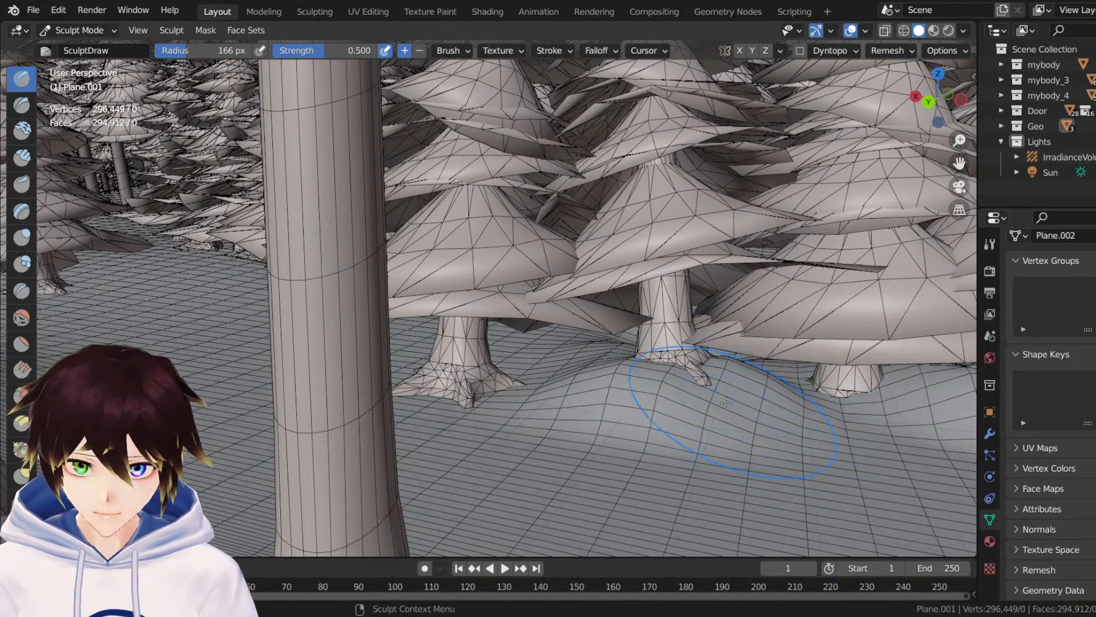
pyautogui.moveTo(737, 392); pyautogui.dragTo(685, 411, button='middle')
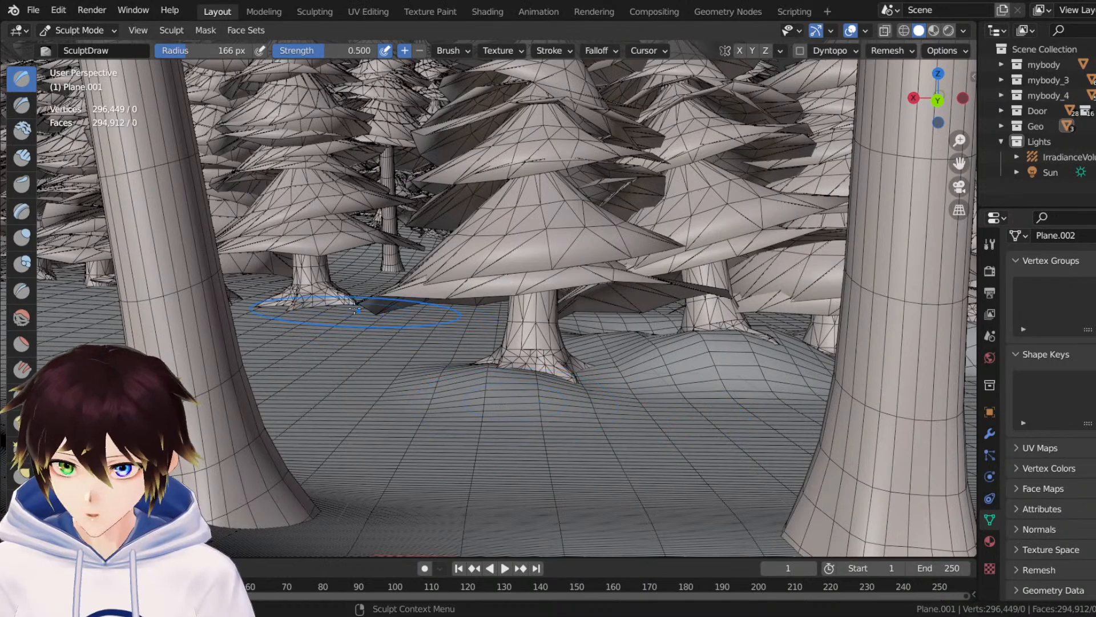
pyautogui.moveTo(270, 309); pyautogui.dragTo(366, 311)
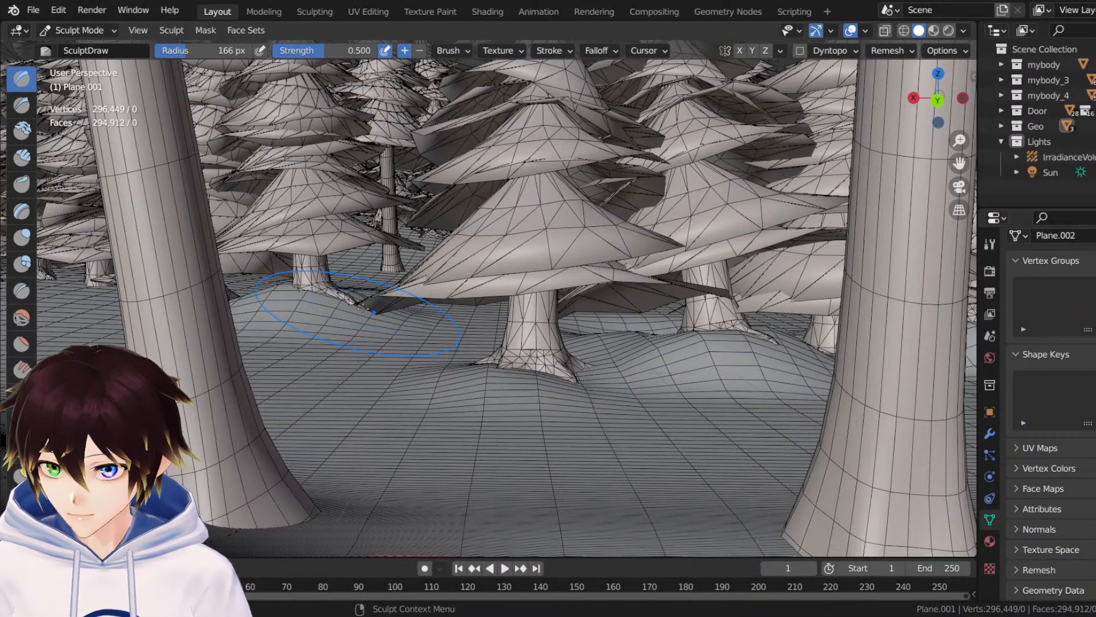
pyautogui.moveTo(376, 311); pyautogui.dragTo(389, 317, button='middle')
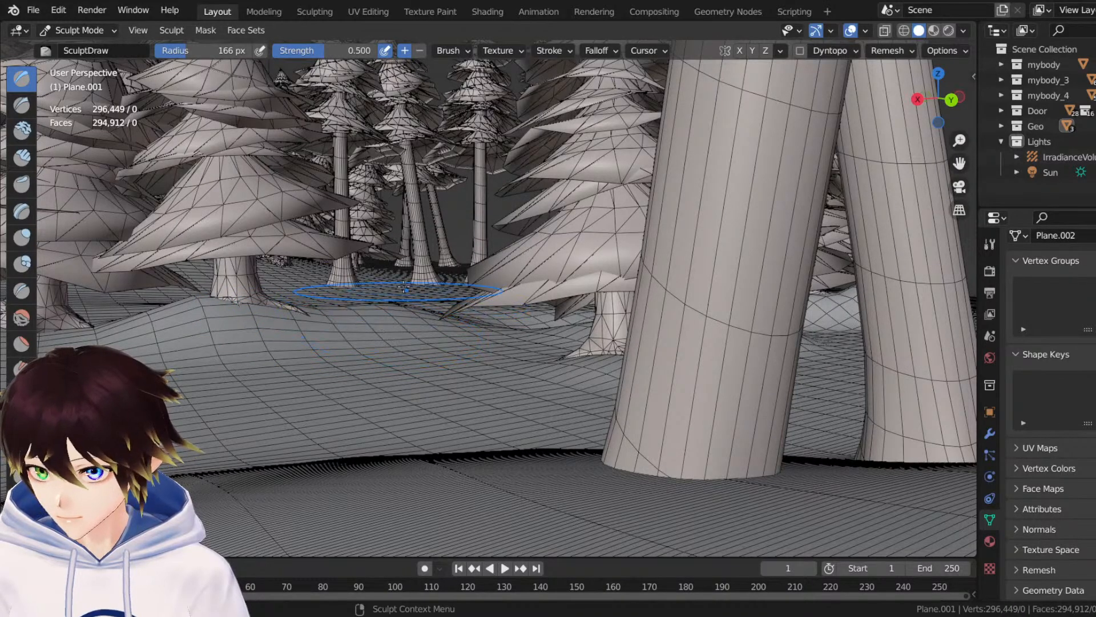
# Raise the flat ground in front of the clustered pine roots into a mound leading to the neighbouring hill.
pyautogui.moveTo(301, 294); pyautogui.dragTo(338, 308, button='middle')
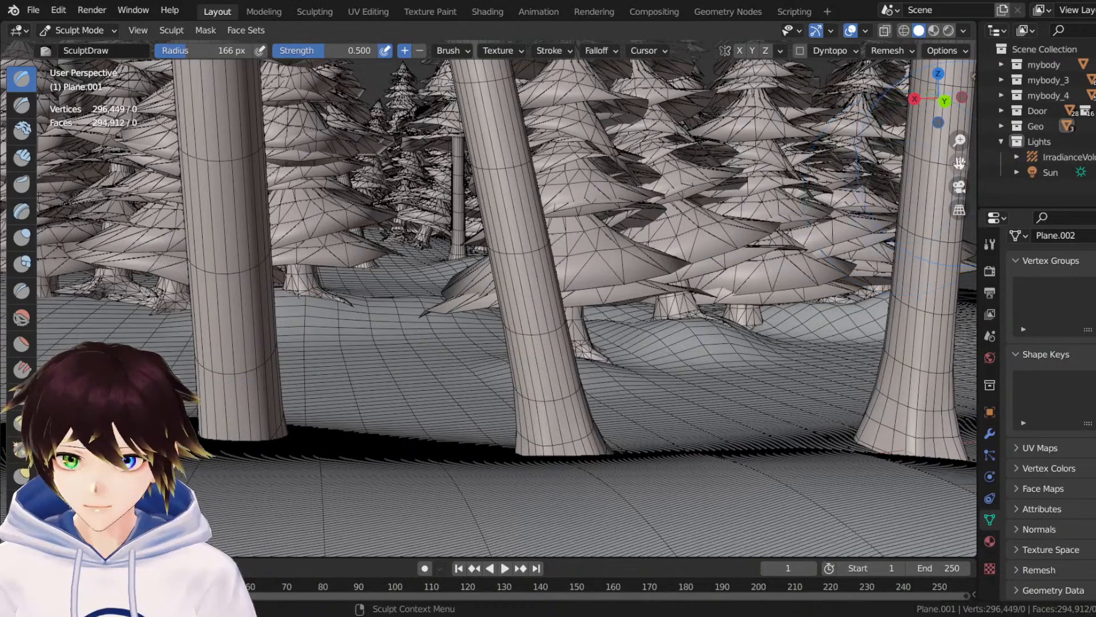
pyautogui.moveTo(959, 163); pyautogui.dragTo(400, 268)
pyautogui.scroll(3, 349, 297)
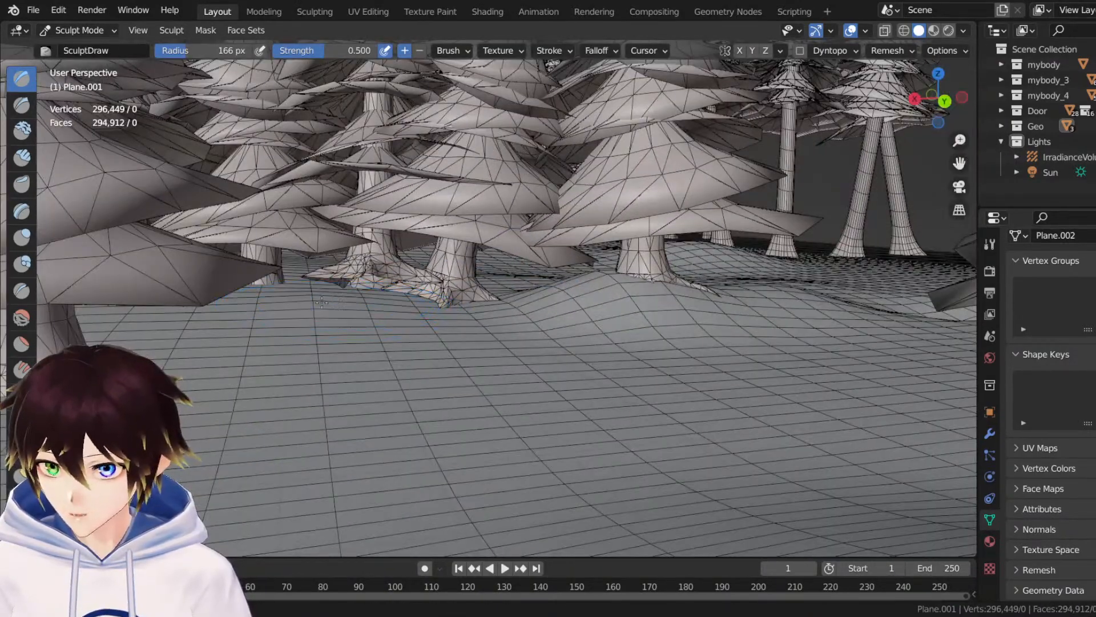
pyautogui.moveTo(322, 303); pyautogui.dragTo(502, 302)
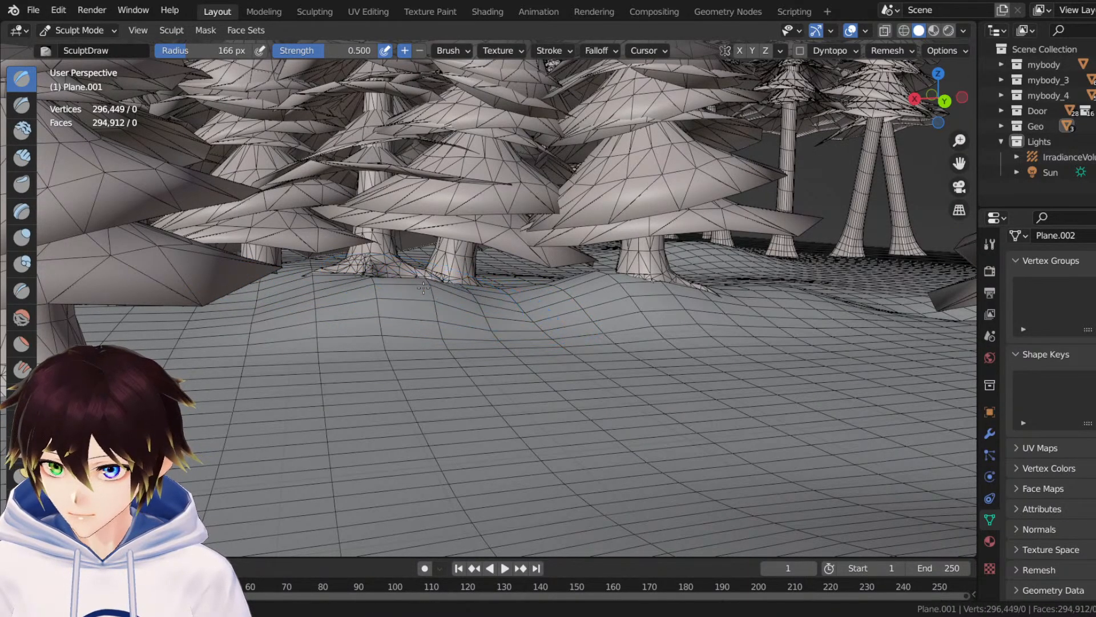
# Soften the new mound in front of the clustered pines with the Smooth brush at radius 166 px and strength 0.700.
pyautogui.scroll(6, 378, 336)
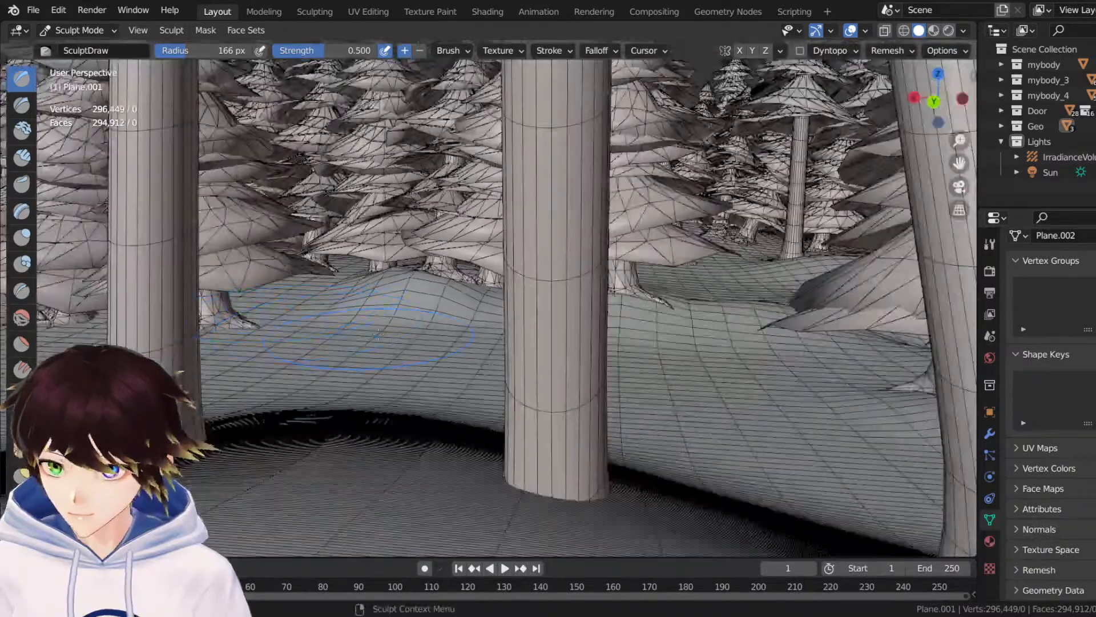
pyautogui.moveTo(378, 335); pyautogui.dragTo(403, 320, button='middle')
pyautogui.moveTo(960, 164); pyautogui.dragTo(1084, 186)
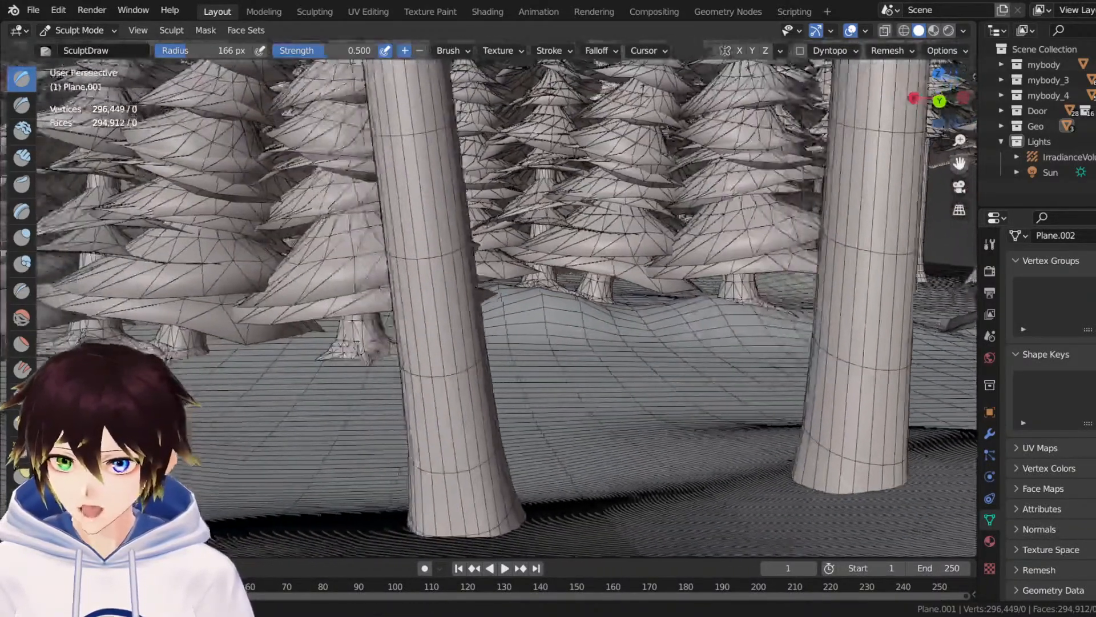
pyautogui.scroll(5, 525, 261)
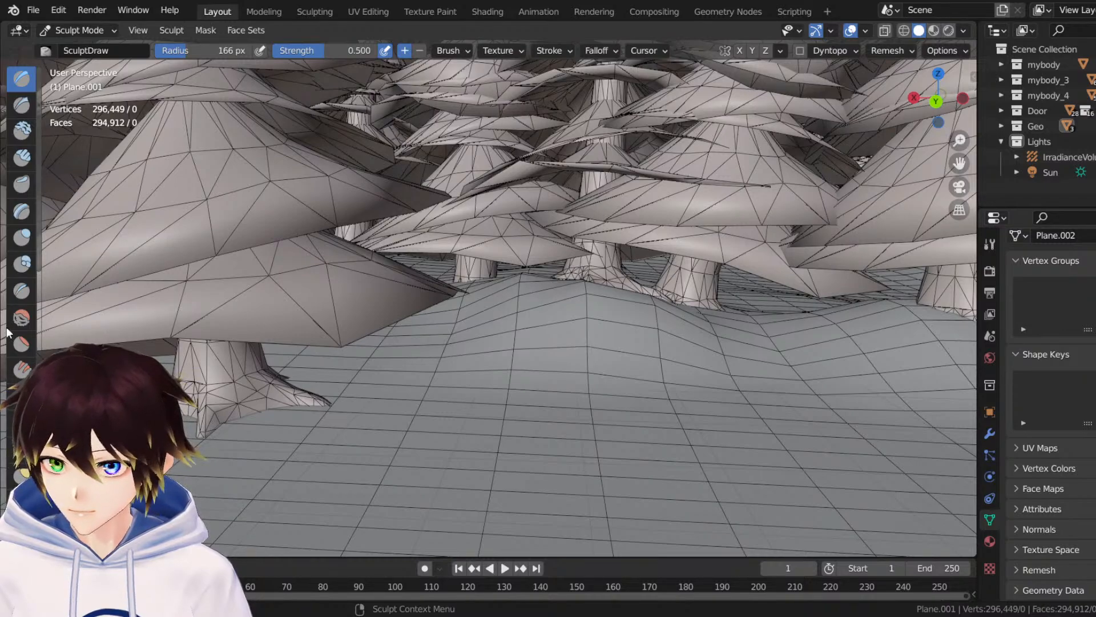
pyautogui.click(26, 313)
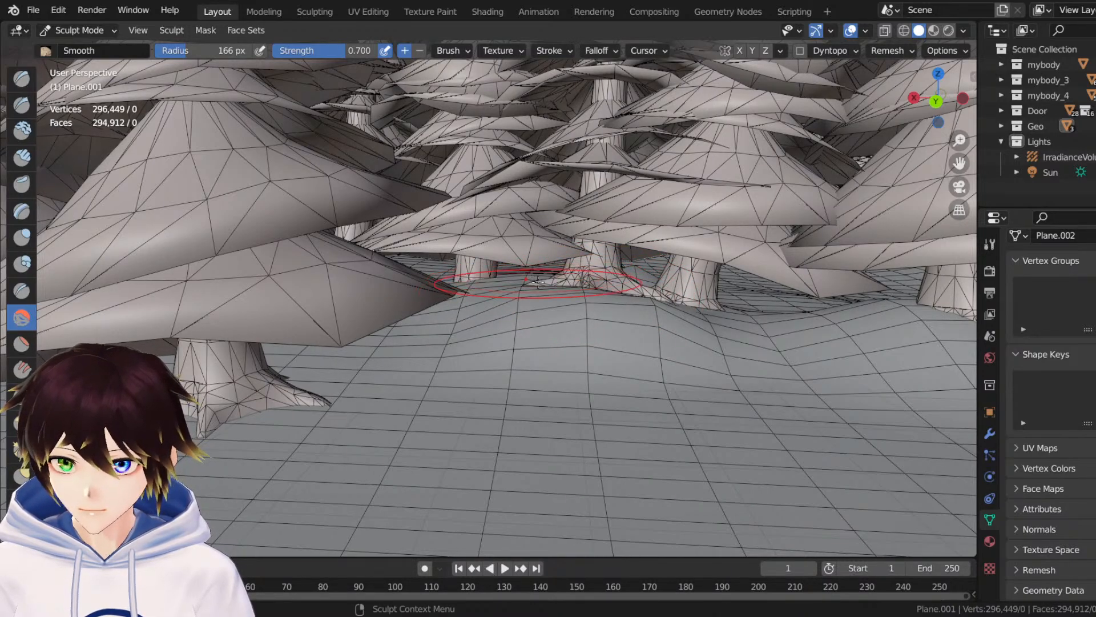
pyautogui.moveTo(548, 269); pyautogui.dragTo(607, 307, button='middle')
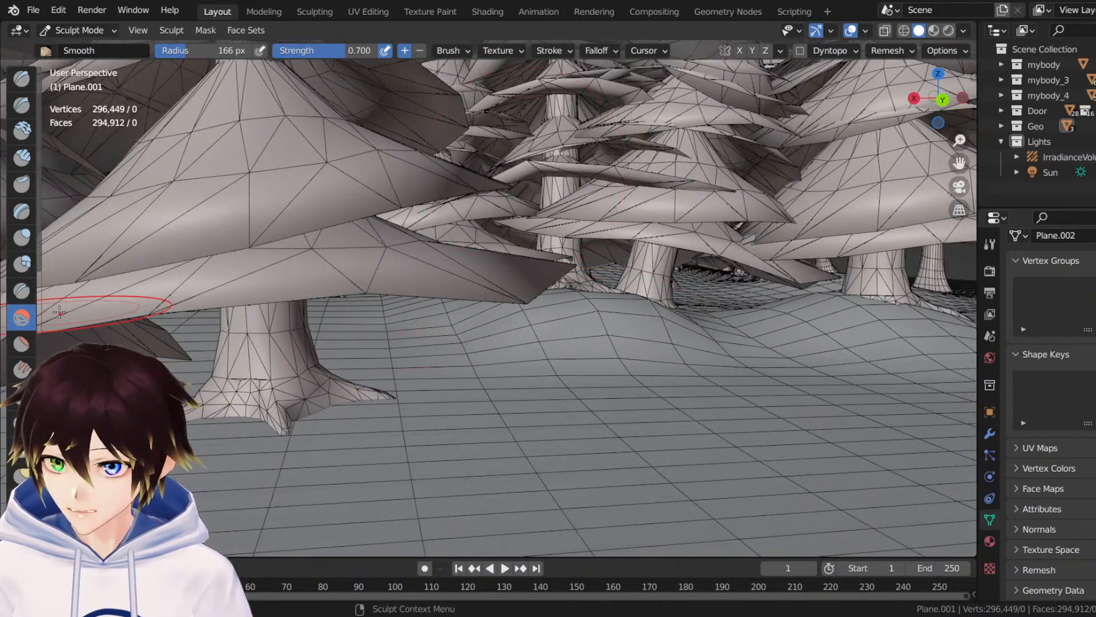
# Return to the SculptDraw brush at strength 0.500 and raise a broad mound in front of the next group of pine trunks.
pyautogui.click(29, 78)
pyautogui.moveTo(293, 256); pyautogui.dragTo(514, 234, button='middle')
pyautogui.moveTo(514, 297)
pyautogui.mouseDown(button='middle')
pyautogui.moveTo(542, 303)
pyautogui.moveTo(550, 330)
pyautogui.mouseUp(button='middle')
pyautogui.scroll(2, 484, 297)
pyautogui.scroll(2, 484, 297)
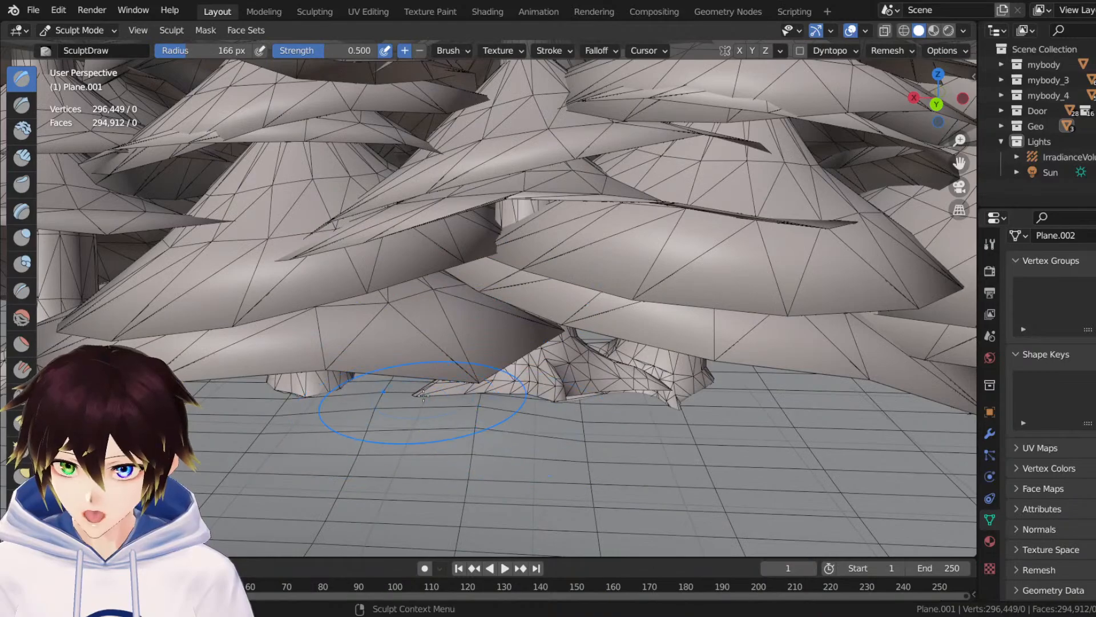
pyautogui.scroll(-3, 692, 398)
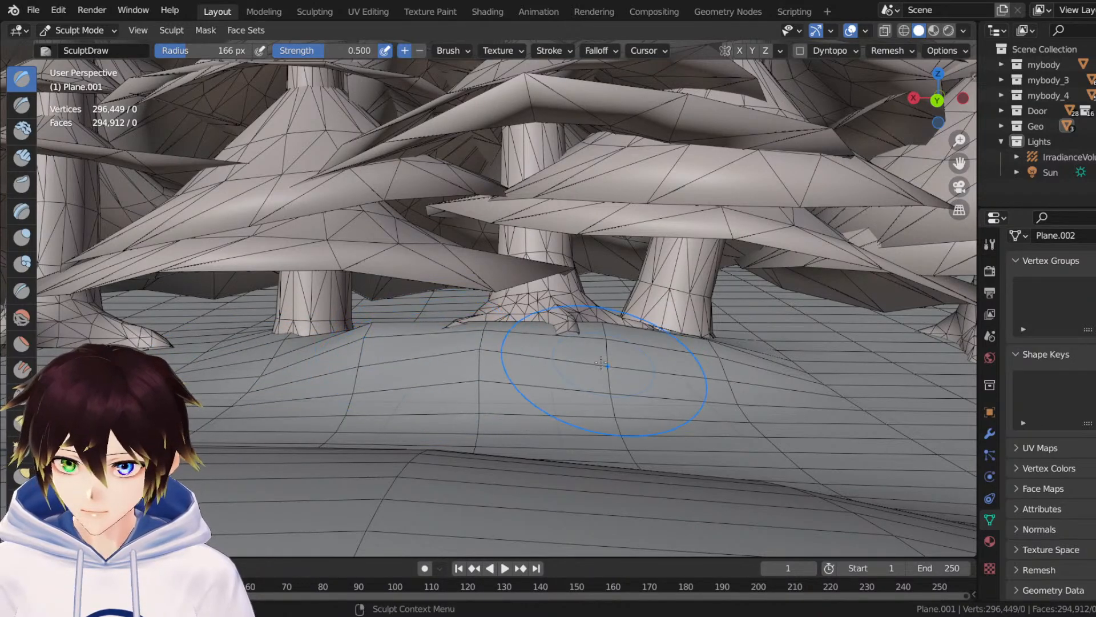
pyautogui.moveTo(482, 377); pyautogui.dragTo(594, 405, button='middle')
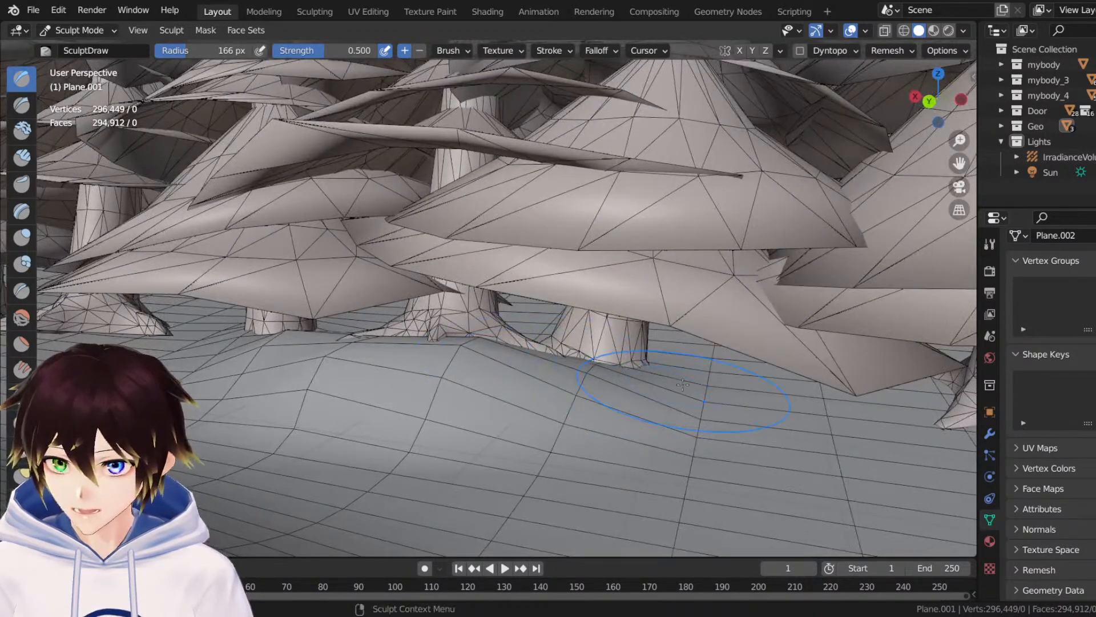
pyautogui.moveTo(281, 404); pyautogui.dragTo(508, 429)
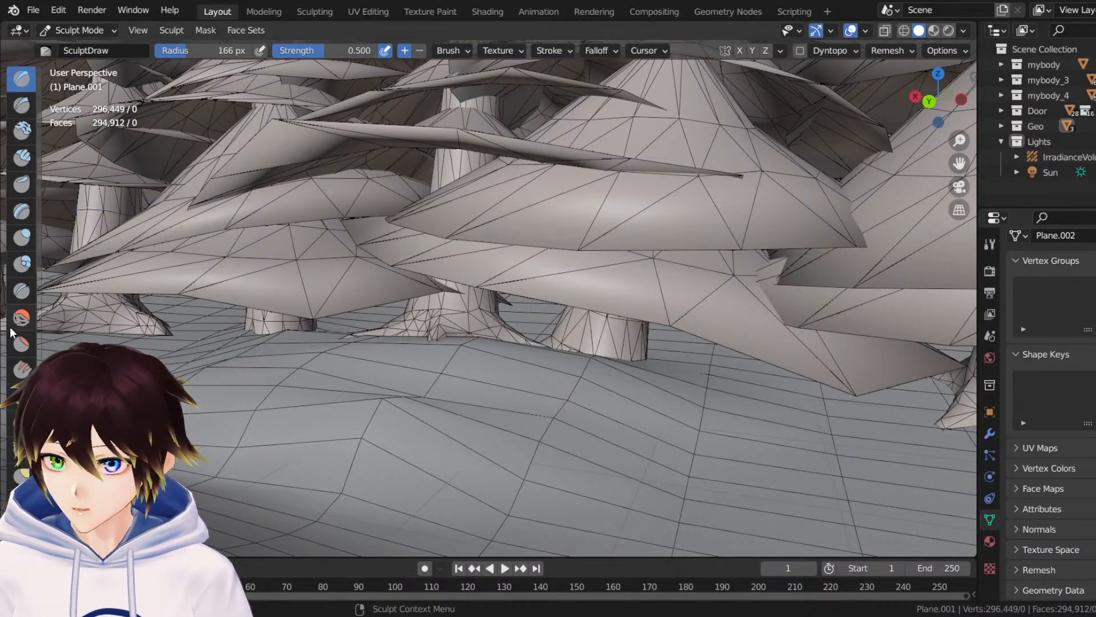
# Even out the broad mound's uneven surface with the Smooth brush at strength 0.700.
pyautogui.click(21, 316)
pyautogui.moveTo(404, 435)
pyautogui.mouseDown()
pyautogui.moveTo(440, 421)
pyautogui.moveTo(481, 354)
pyautogui.mouseUp()
pyautogui.scroll(5, 387, 416)
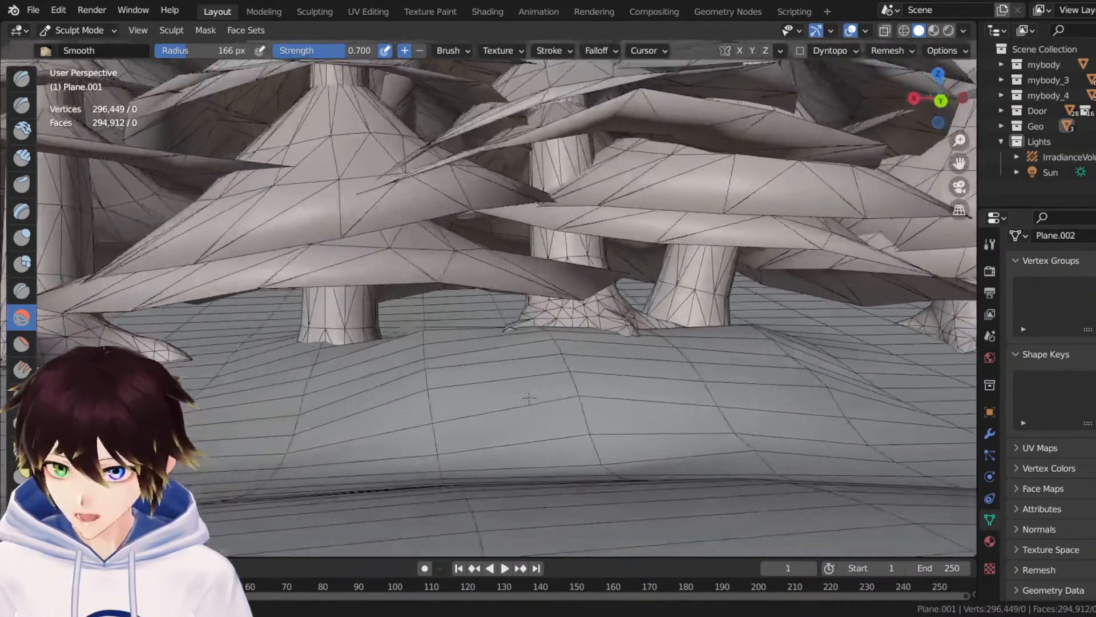
# Switch back to SculptDraw and build up the flat ground around the roots of the two adjacent pines.
pyautogui.scroll(-3, 529, 398)
pyautogui.moveTo(440, 403); pyautogui.dragTo(320, 365, button='middle')
pyautogui.scroll(3, 441, 389)
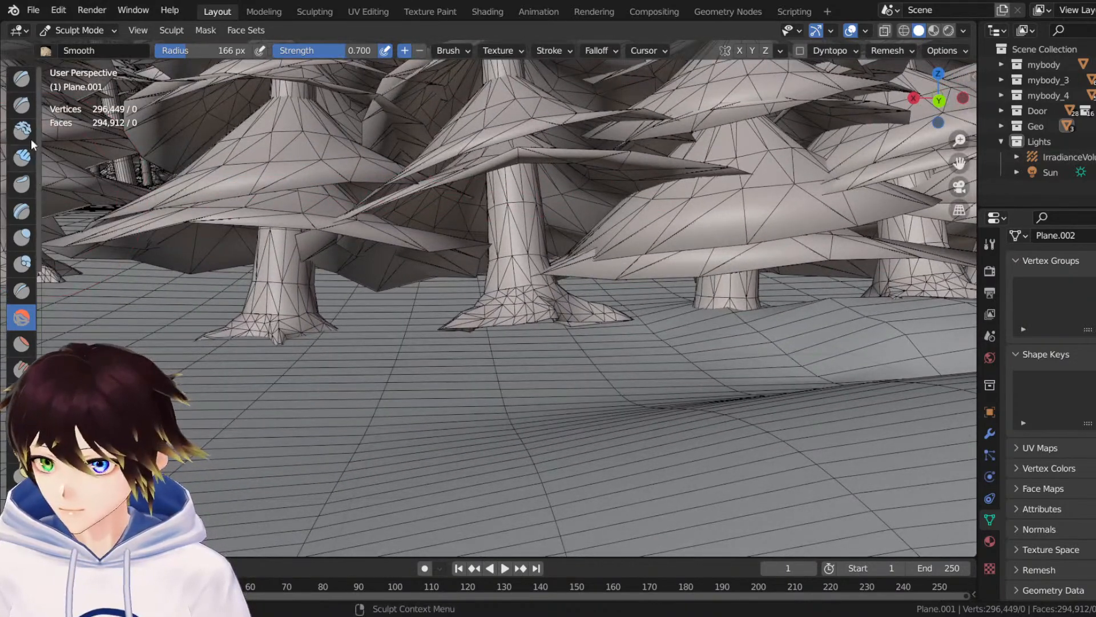
pyautogui.click(22, 78)
pyautogui.moveTo(439, 317); pyautogui.dragTo(467, 330, button='middle')
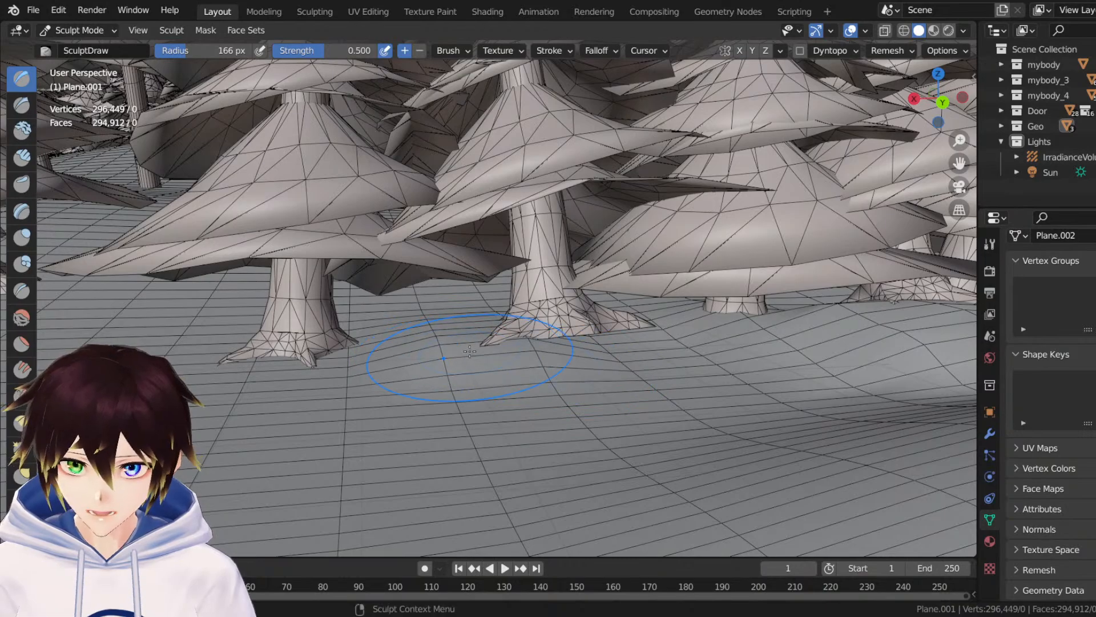
pyautogui.moveTo(469, 351)
pyautogui.mouseDown()
pyautogui.moveTo(634, 314)
pyautogui.moveTo(622, 311)
pyautogui.moveTo(601, 343)
pyautogui.mouseUp()
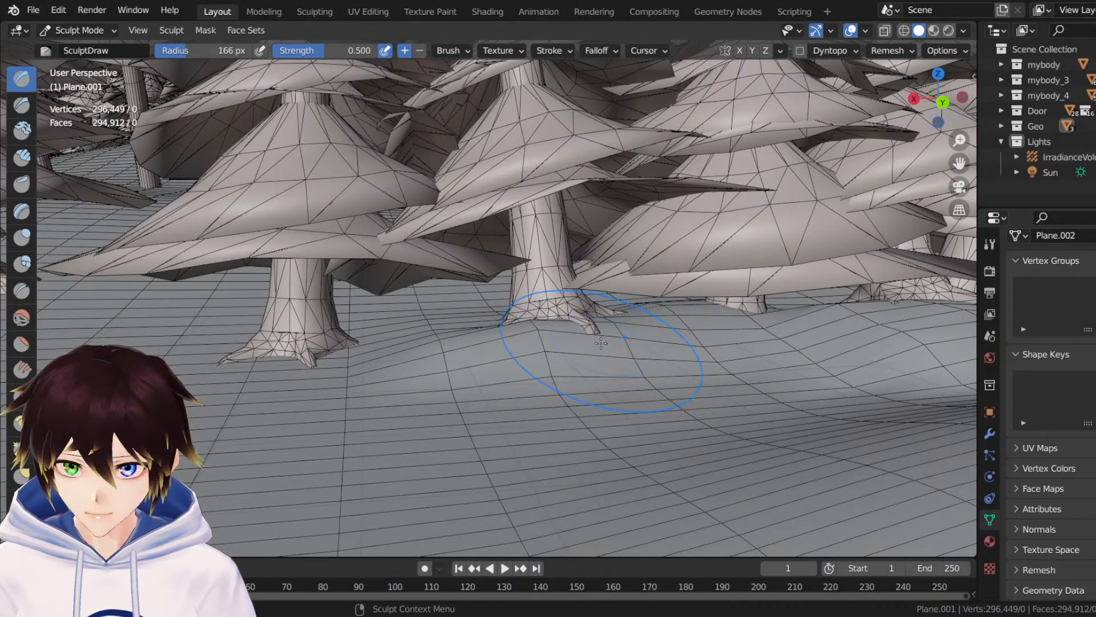
pyautogui.moveTo(601, 343); pyautogui.dragTo(594, 337, button='middle')
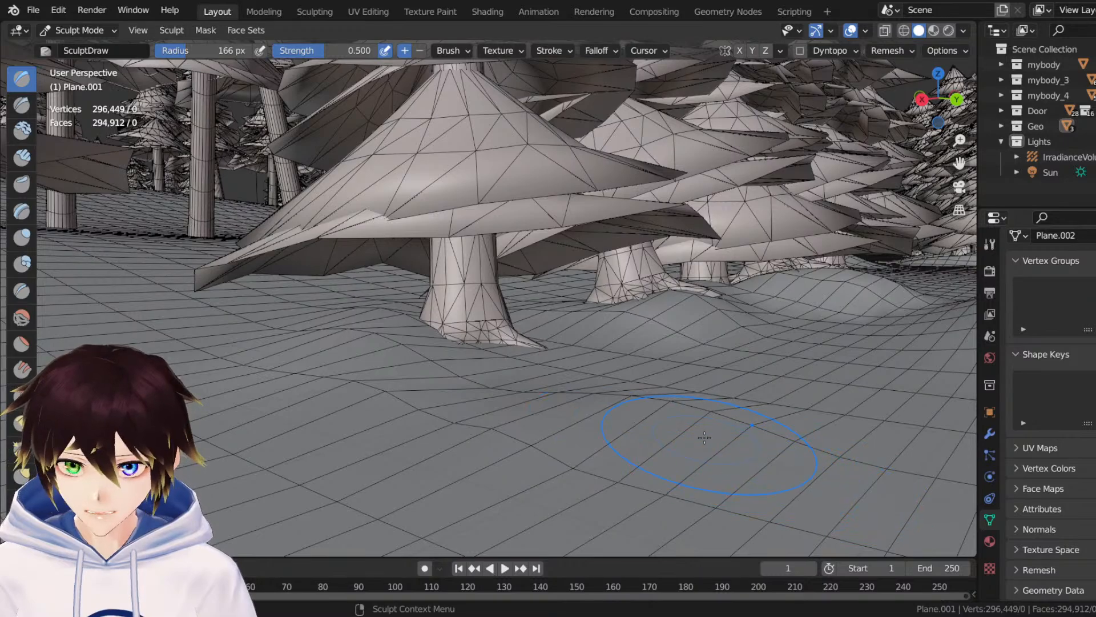
# Raise uneven mounds around the central pine's roots and a low ridge in front of it with SculptDraw at strength 0.500.
pyautogui.moveTo(705, 438); pyautogui.dragTo(335, 368, button='middle')
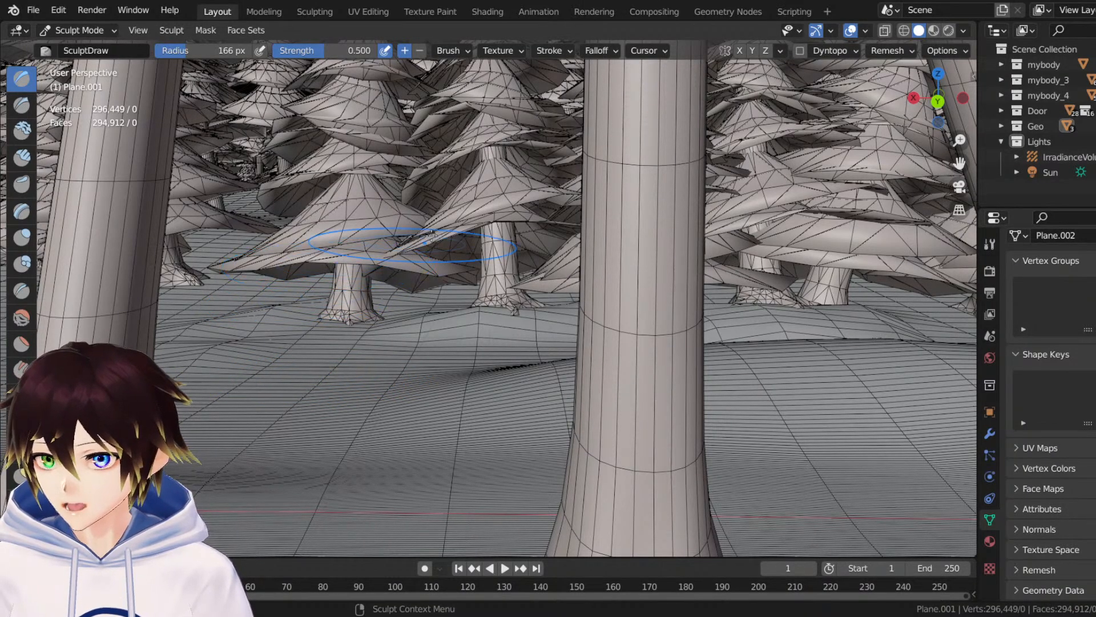
pyautogui.moveTo(960, 162); pyautogui.dragTo(685, 171)
pyautogui.scroll(3, 550, 272)
pyautogui.moveTo(550, 272); pyautogui.dragTo(543, 262, button='middle')
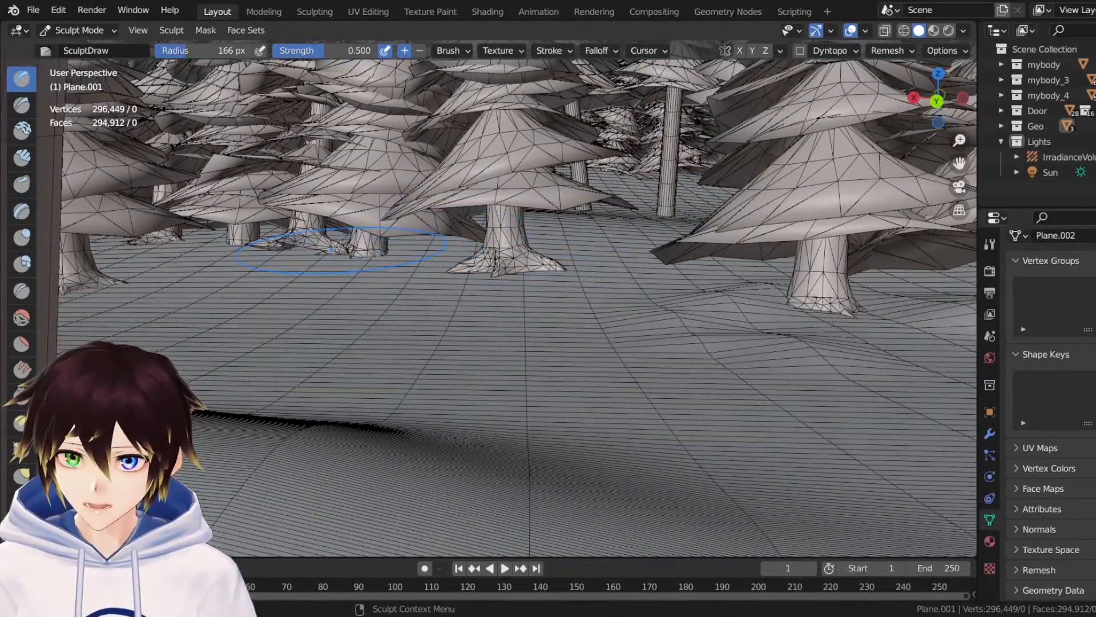
pyautogui.moveTo(328, 250); pyautogui.dragTo(228, 263)
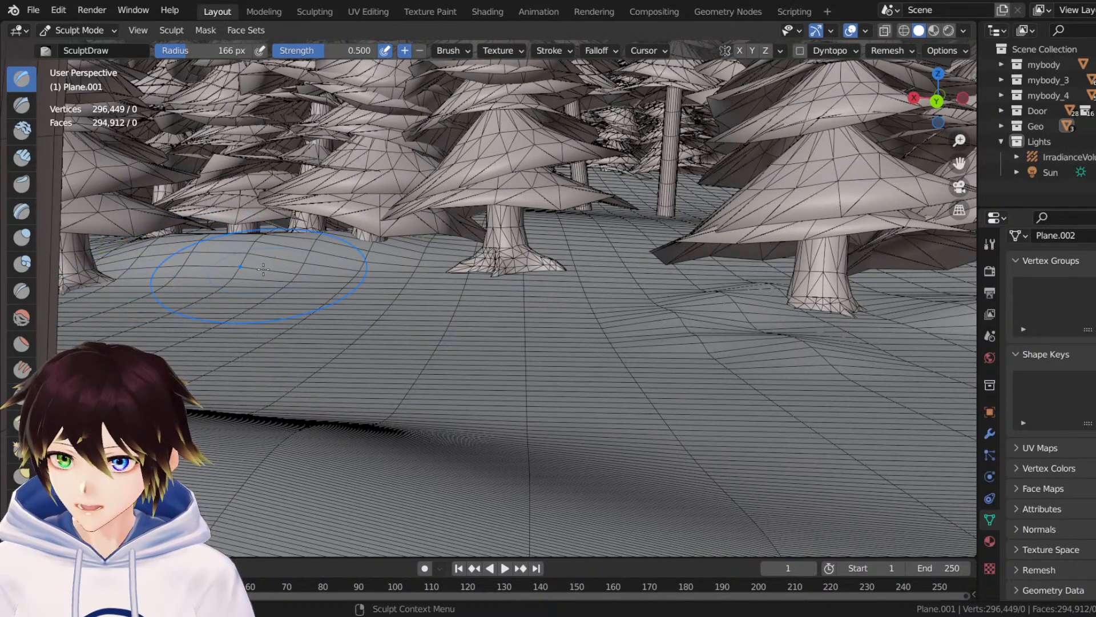
pyautogui.moveTo(371, 251); pyautogui.dragTo(611, 294)
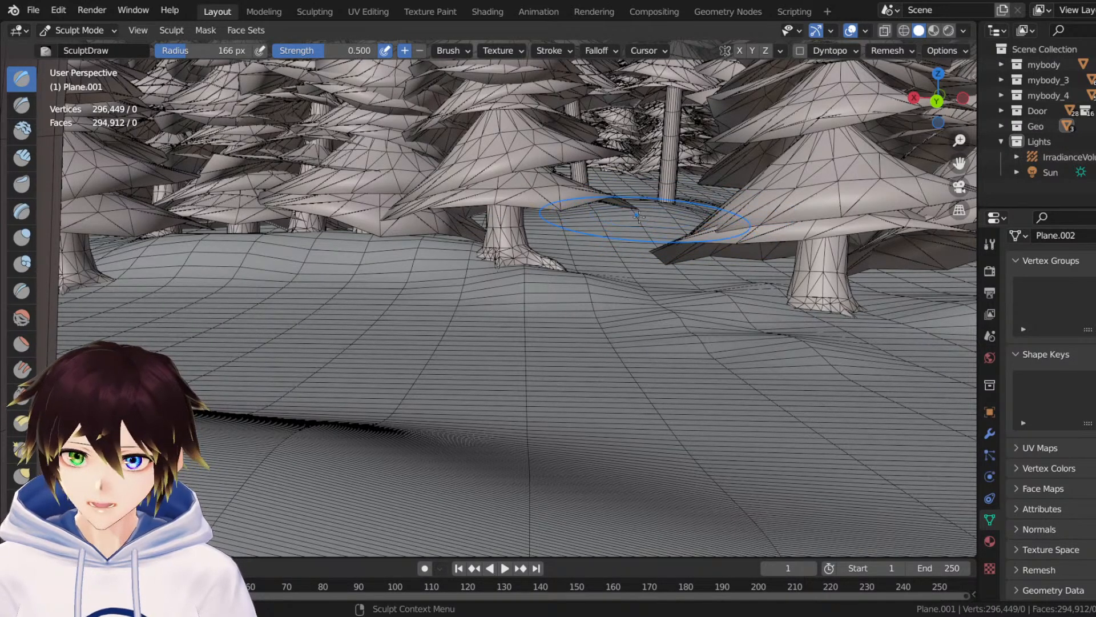
pyautogui.scroll(-2, 576, 252)
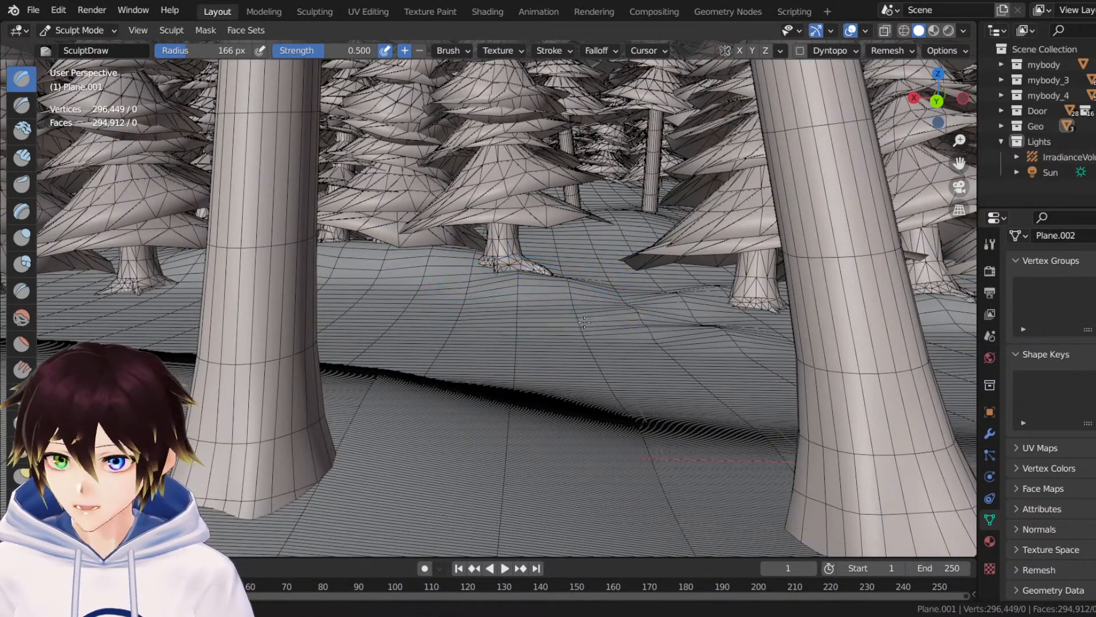
pyautogui.moveTo(573, 297); pyautogui.dragTo(386, 321)
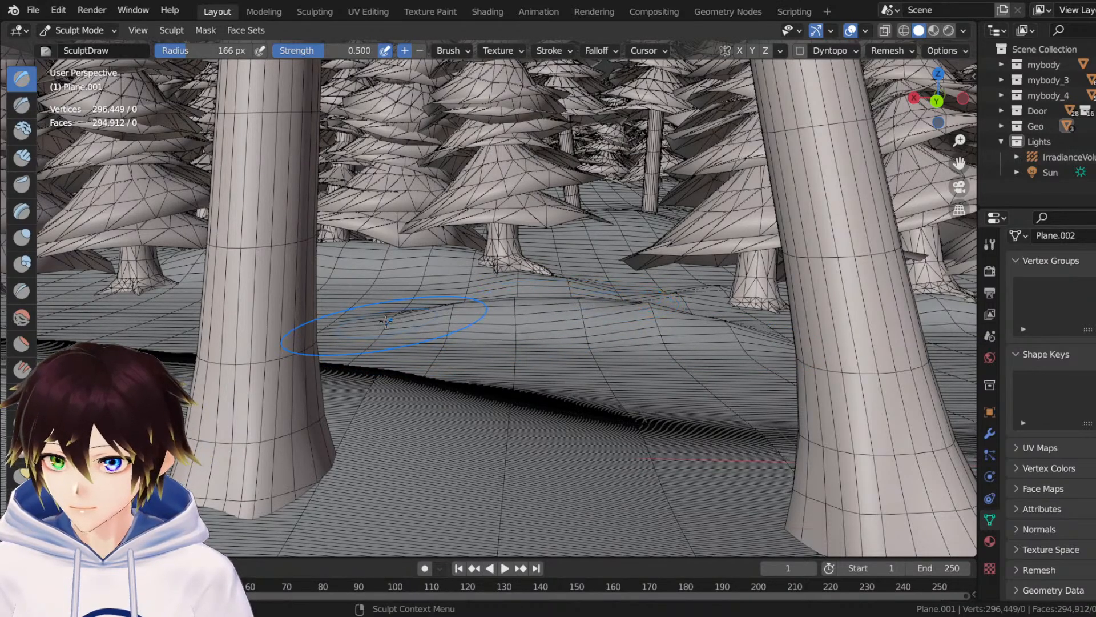
# Soften the low ridge in front of the central pine with the Smooth brush at strength 0.700.
pyautogui.click(21, 317)
pyautogui.moveTo(656, 308); pyautogui.dragTo(725, 342)
pyautogui.moveTo(495, 314); pyautogui.dragTo(486, 313, button='middle')
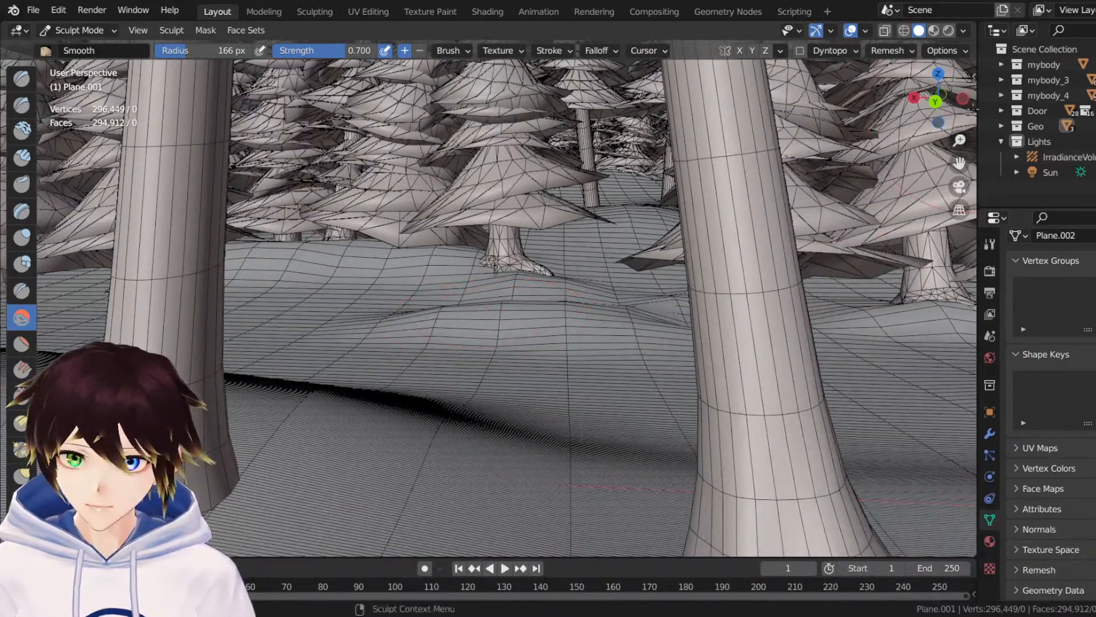
# Return to SculptDraw at strength 0.500 and raise a mound along the bases of the flat-standing clustered pines.
pyautogui.moveTo(959, 163); pyautogui.dragTo(1090, 69)
pyautogui.moveTo(714, 286)
pyautogui.mouseDown(button='middle')
pyautogui.moveTo(594, 282)
pyautogui.moveTo(674, 282)
pyautogui.mouseUp(button='middle')
pyautogui.scroll(4, 490, 247)
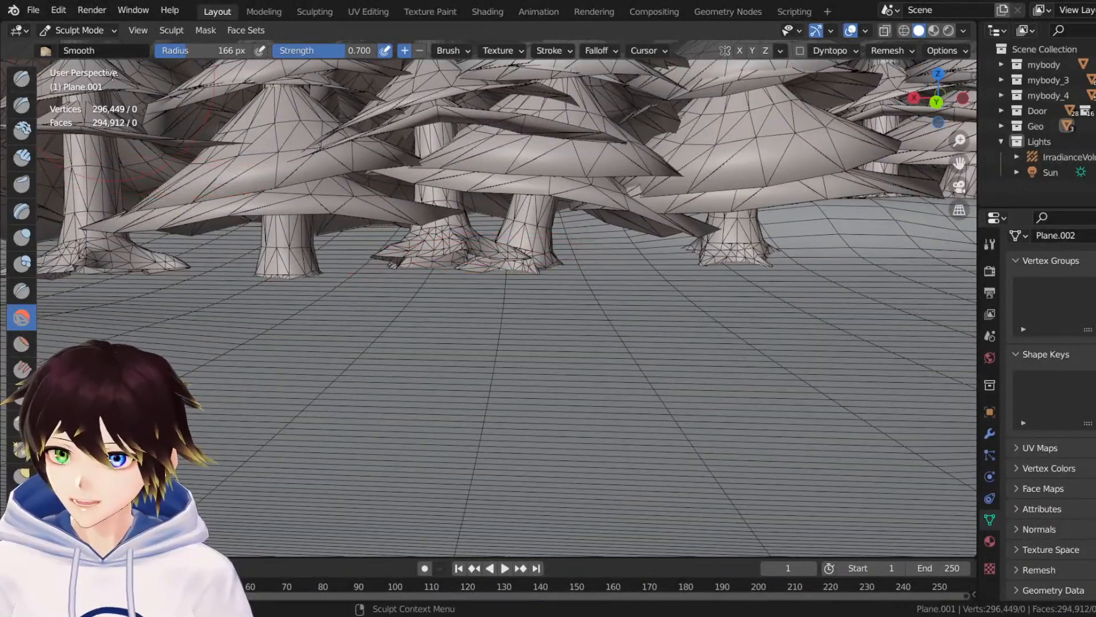
pyautogui.click(26, 81)
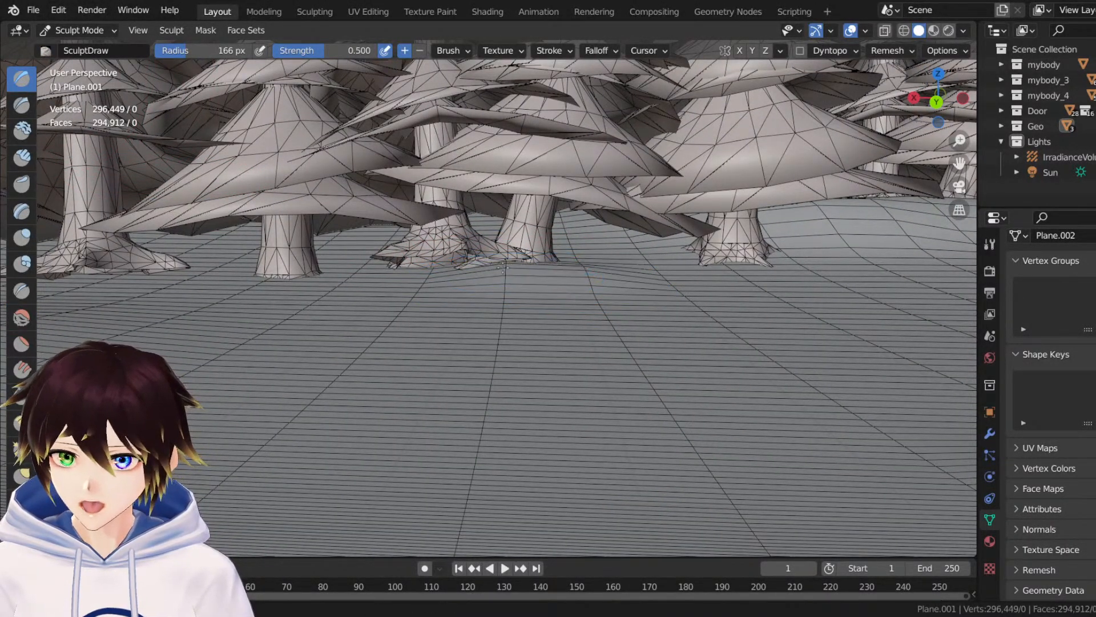
pyautogui.moveTo(369, 257)
pyautogui.mouseDown()
pyautogui.moveTo(478, 269)
pyautogui.moveTo(299, 292)
pyautogui.moveTo(282, 289)
pyautogui.moveTo(301, 276)
pyautogui.moveTo(265, 279)
pyautogui.mouseUp()
pyautogui.moveTo(348, 266); pyautogui.dragTo(274, 278)
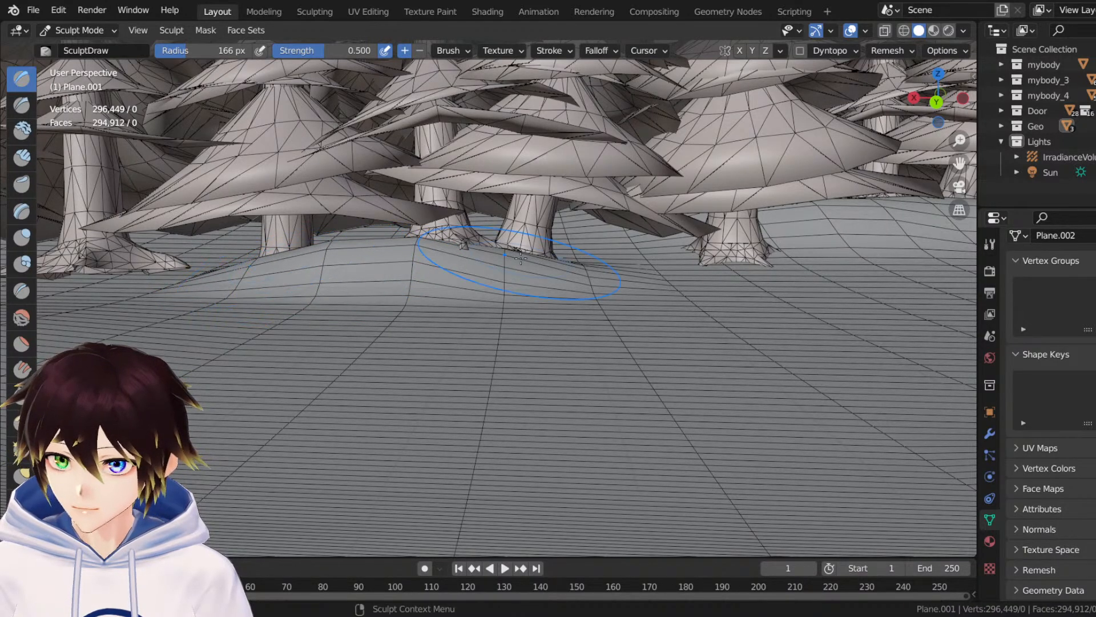
# Extend the mound by the clustered pines forward and to both sides into a broad, irregular slope.
pyautogui.moveTo(508, 262)
pyautogui.mouseDown()
pyautogui.moveTo(282, 330)
pyautogui.moveTo(320, 308)
pyautogui.moveTo(326, 403)
pyautogui.moveTo(359, 343)
pyautogui.moveTo(356, 372)
pyautogui.mouseUp()
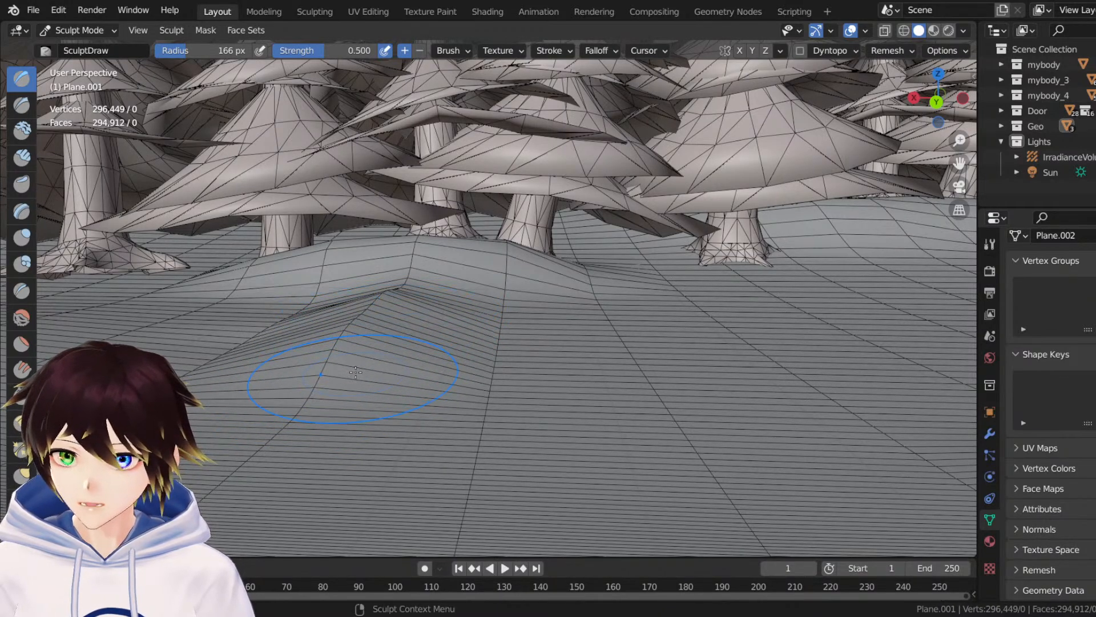
pyautogui.moveTo(417, 270)
pyautogui.mouseDown()
pyautogui.moveTo(404, 262)
pyautogui.moveTo(389, 346)
pyautogui.mouseUp()
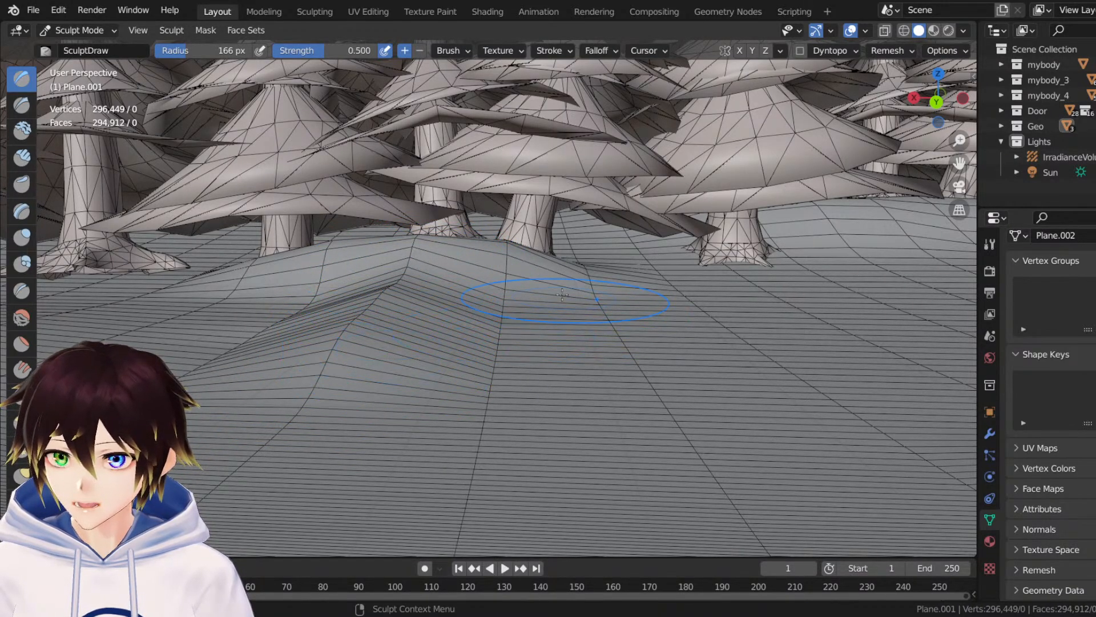
pyautogui.moveTo(523, 284)
pyautogui.mouseDown()
pyautogui.moveTo(484, 345)
pyautogui.moveTo(500, 328)
pyautogui.moveTo(503, 294)
pyautogui.moveTo(493, 337)
pyautogui.mouseUp()
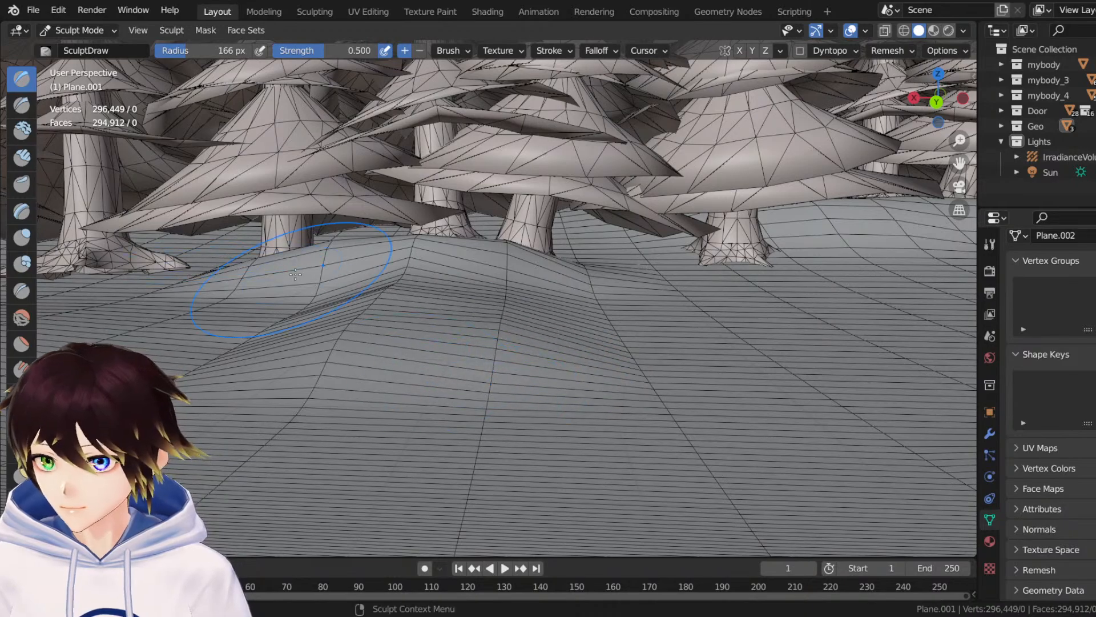
pyautogui.moveTo(295, 275); pyautogui.dragTo(197, 343)
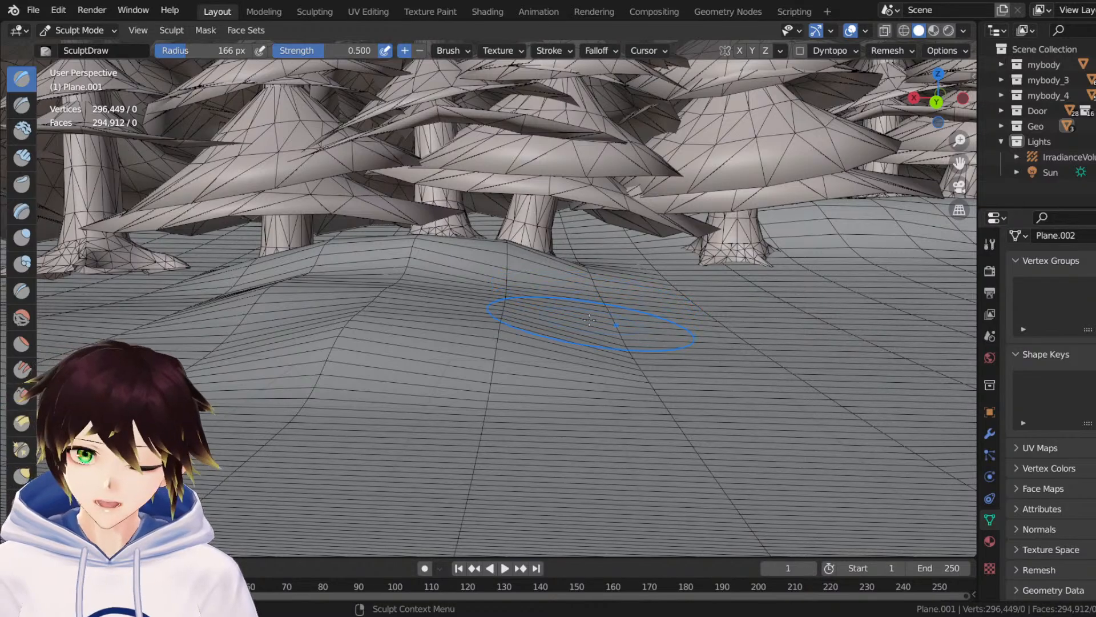
pyautogui.moveTo(603, 315); pyautogui.dragTo(635, 363)
pyautogui.moveTo(592, 279)
pyautogui.mouseDown()
pyautogui.moveTo(639, 311)
pyautogui.moveTo(663, 357)
pyautogui.mouseUp()
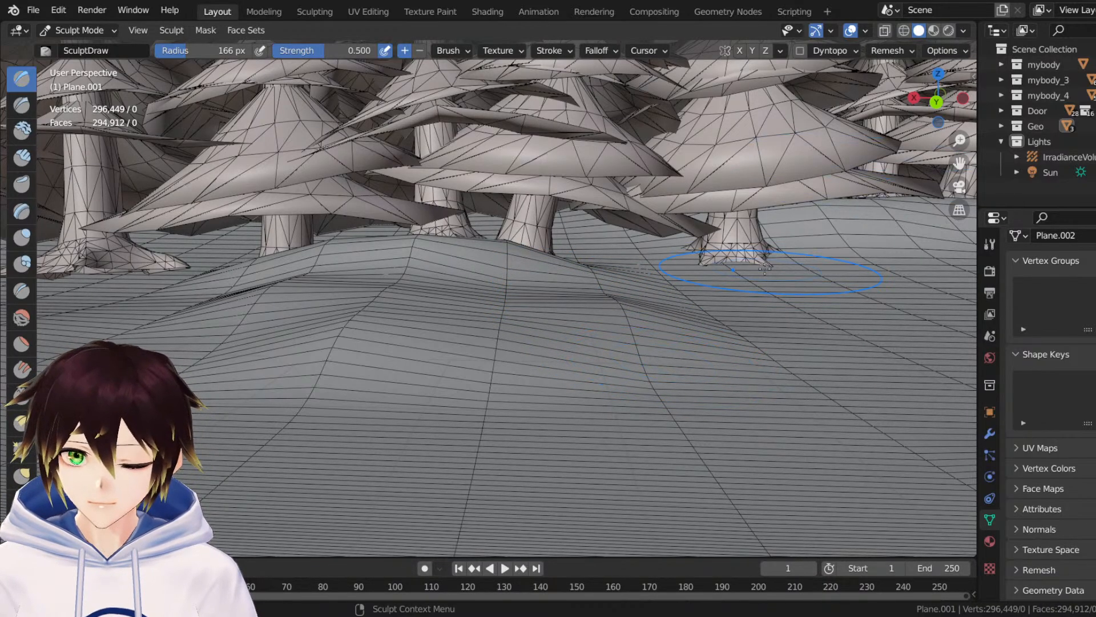
# Build up the ground around the exposed roots of the pine beside the broad mound with SculptDraw.
pyautogui.scroll(6, 794, 233)
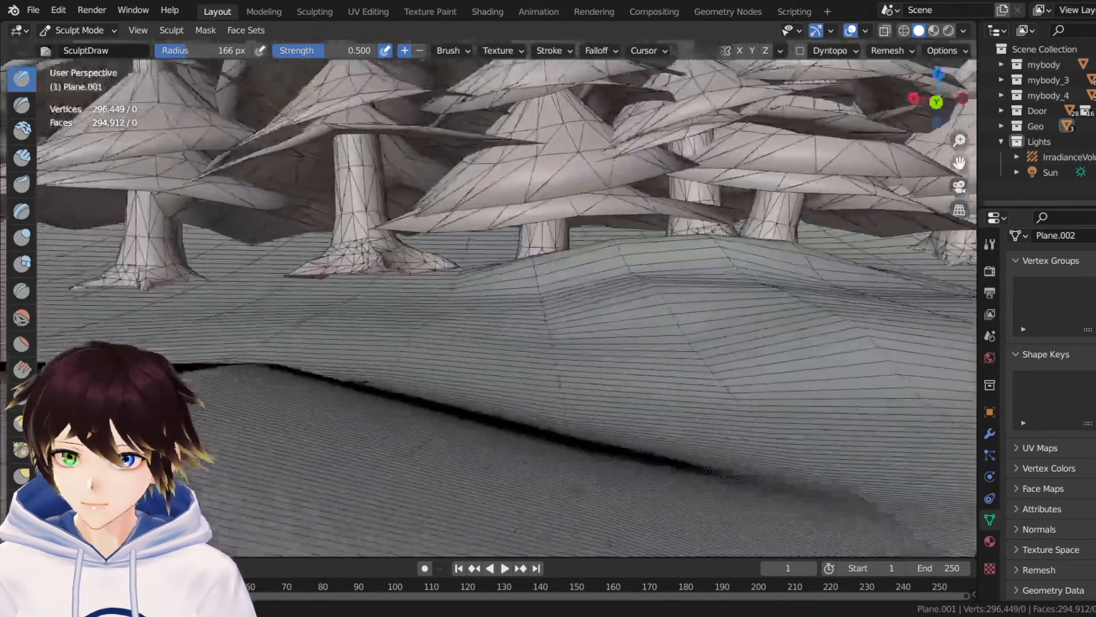
pyautogui.keyDown('shift'); pyautogui.moveTo(795, 233); pyautogui.dragTo(461, 335, button='middle'); pyautogui.keyUp('shift')
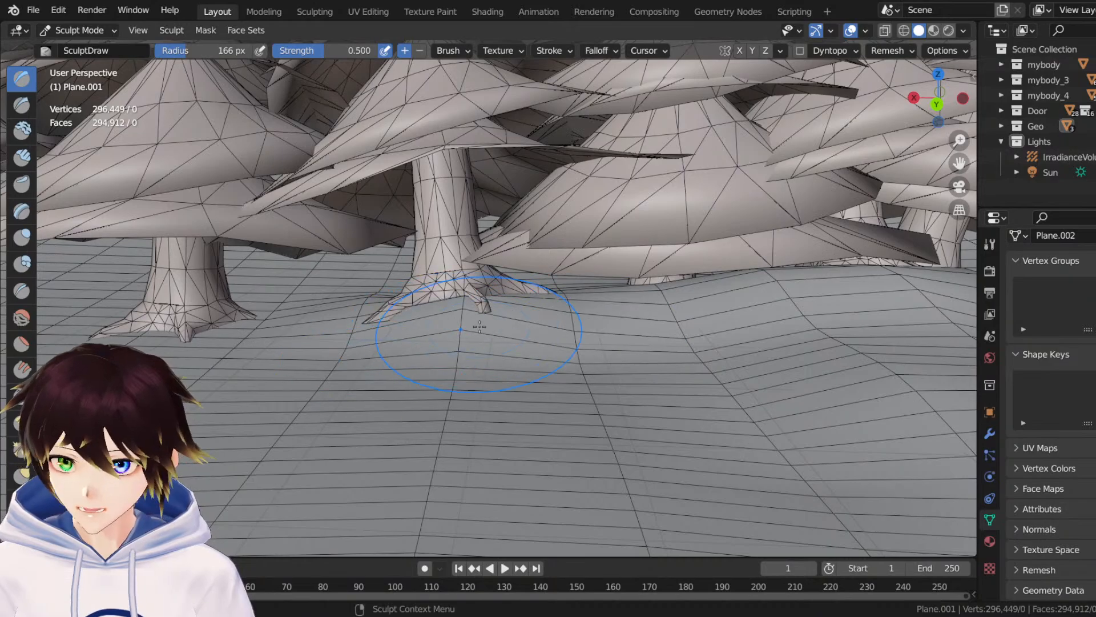
pyautogui.moveTo(354, 328); pyautogui.dragTo(377, 342)
pyautogui.moveTo(320, 322); pyautogui.dragTo(403, 338)
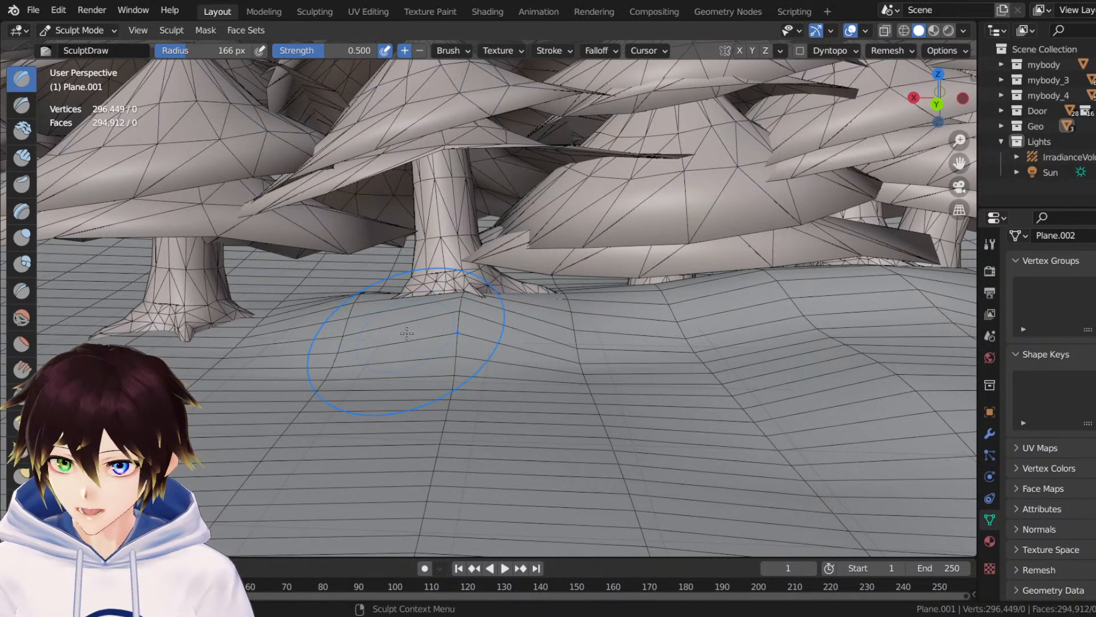
pyautogui.moveTo(403, 338)
pyautogui.mouseDown(button='middle')
pyautogui.moveTo(286, 314)
pyautogui.moveTo(313, 323)
pyautogui.mouseUp(button='middle')
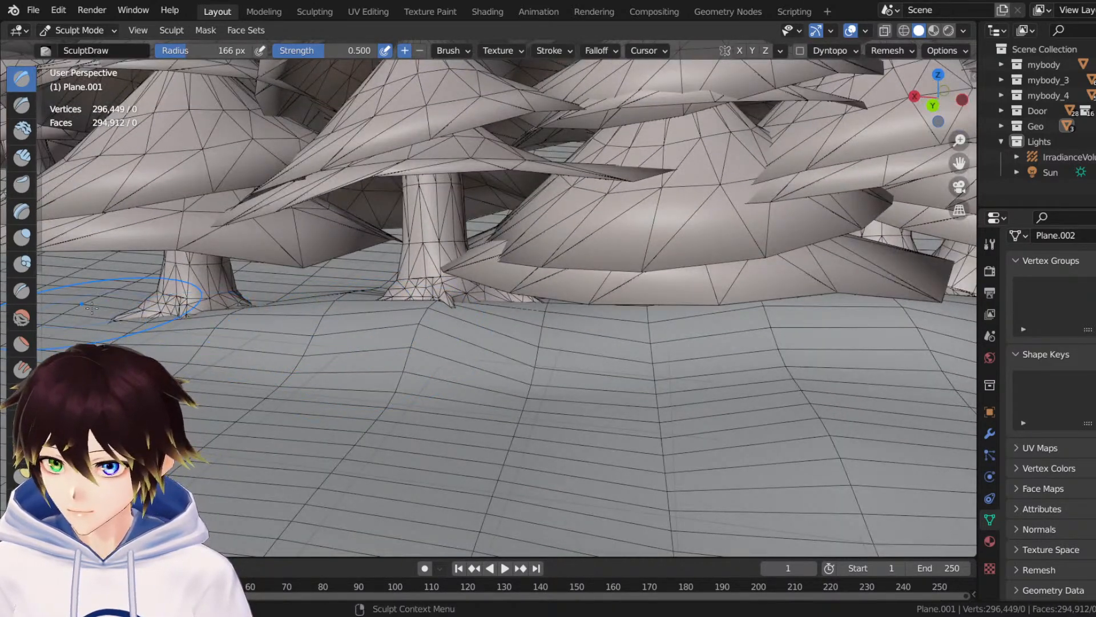
# Raise rolling bumps on the flat clearing in front of the distant pines and around the nearby pine's roots.
pyautogui.scroll(-8, 280, 343)
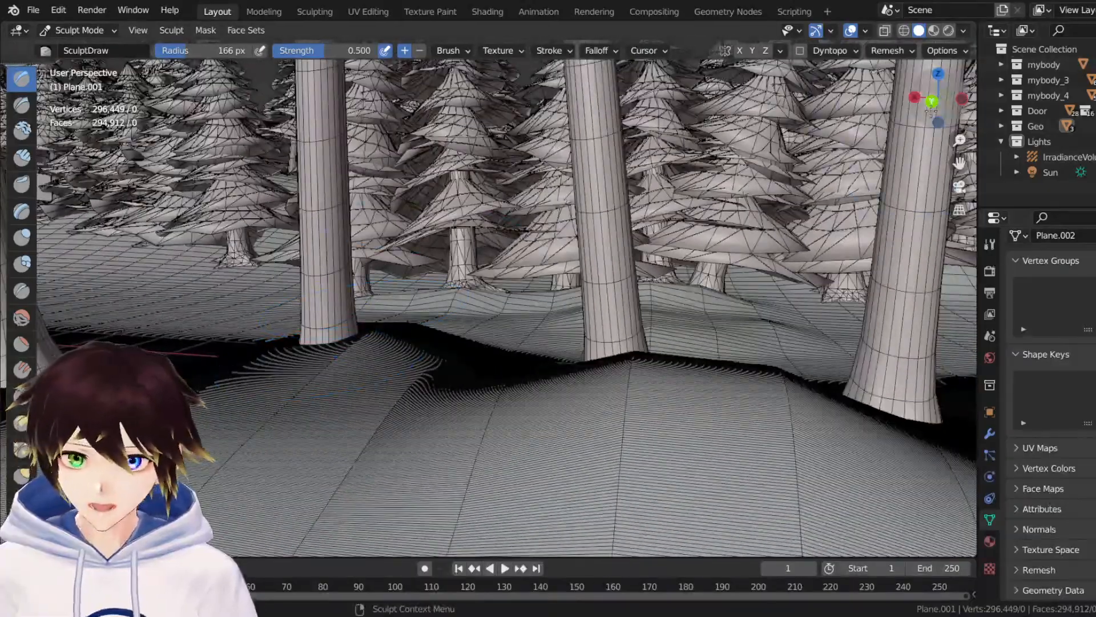
pyautogui.moveTo(958, 166)
pyautogui.mouseDown()
pyautogui.moveTo(474, 160)
pyautogui.moveTo(810, 148)
pyautogui.moveTo(721, 179)
pyautogui.mouseUp()
pyautogui.scroll(5, 639, 286)
pyautogui.scroll(-5, 596, 282)
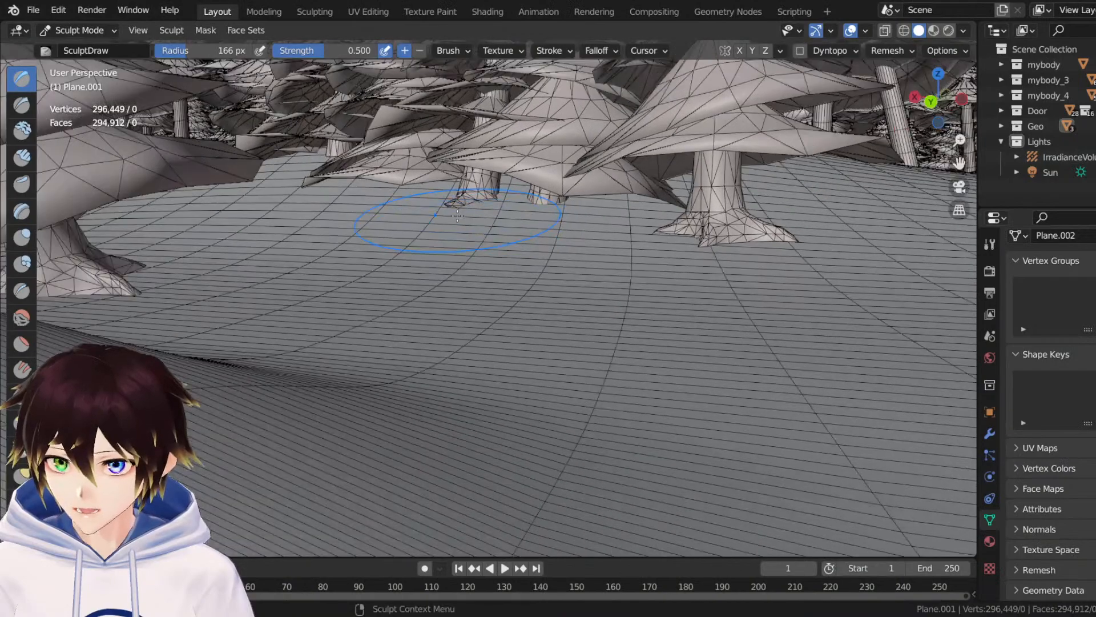
pyautogui.moveTo(488, 217); pyautogui.dragTo(622, 286)
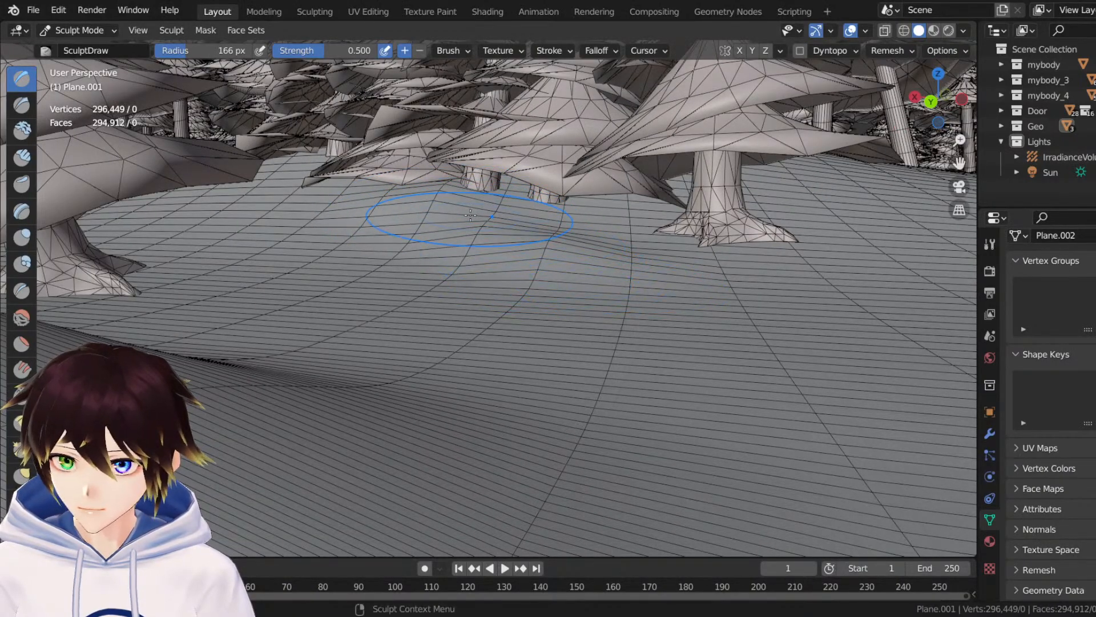
pyautogui.moveTo(471, 215)
pyautogui.mouseDown()
pyautogui.moveTo(502, 234)
pyautogui.moveTo(564, 240)
pyautogui.moveTo(799, 223)
pyautogui.moveTo(869, 245)
pyautogui.moveTo(828, 251)
pyautogui.mouseUp()
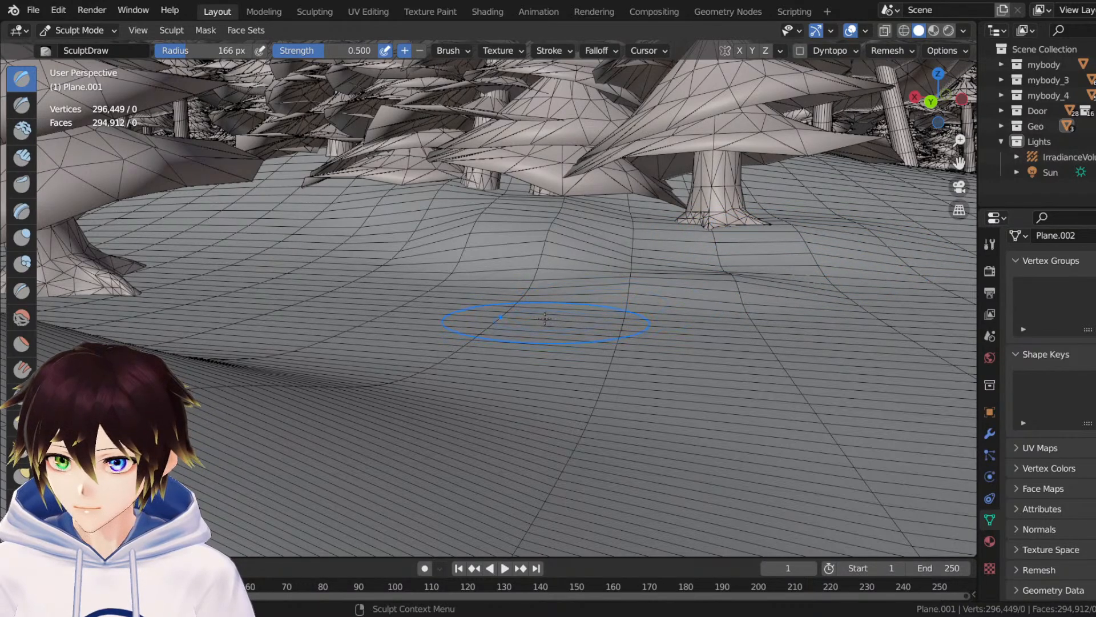
# Inspect the ground along the path and behind the row of tall trunks for areas that are still flat.
pyautogui.moveTo(545, 318); pyautogui.dragTo(605, 313, button='middle')
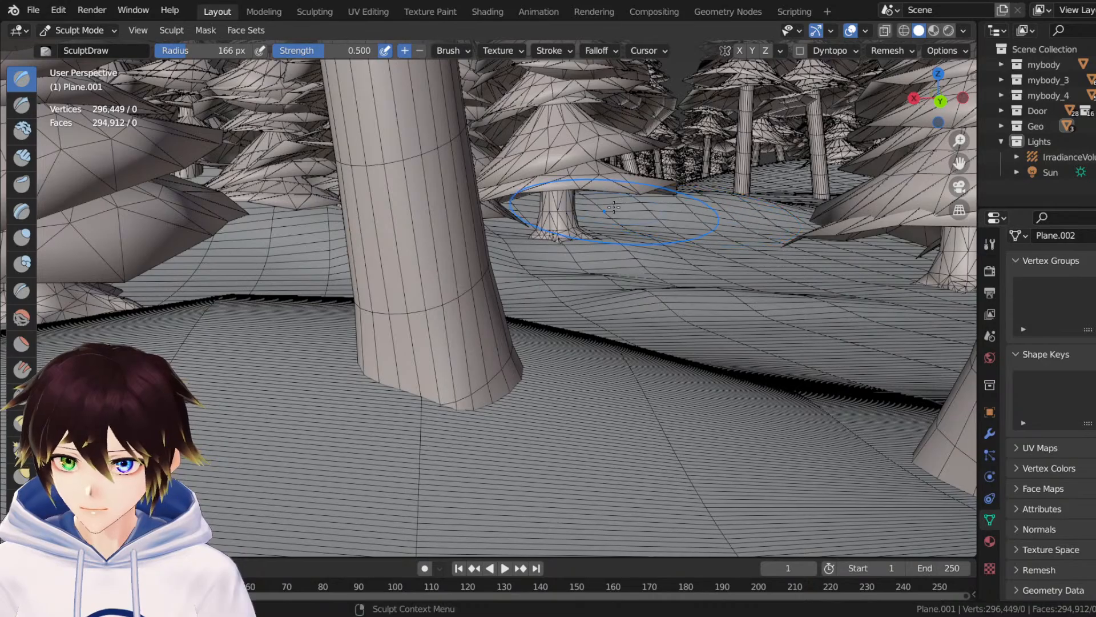
pyautogui.scroll(-2, 769, 210)
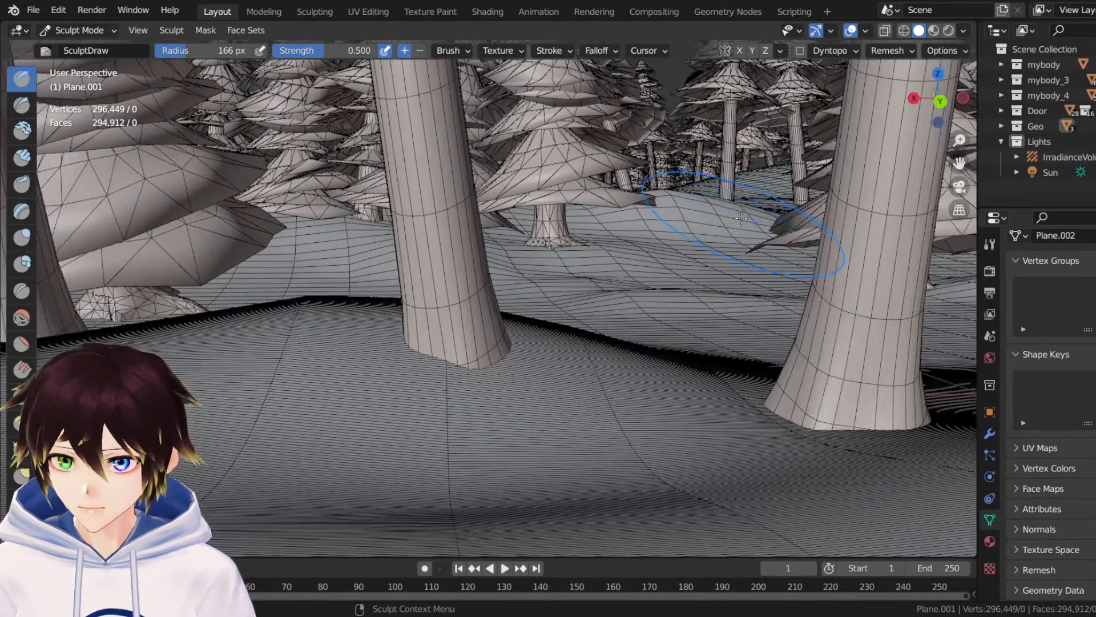
pyautogui.moveTo(740, 229); pyautogui.dragTo(718, 228, button='middle')
pyautogui.moveTo(960, 163)
pyautogui.mouseDown()
pyautogui.moveTo(1080, 164)
pyautogui.moveTo(324, 227)
pyautogui.moveTo(341, 228)
pyautogui.mouseUp()
pyautogui.moveTo(341, 229); pyautogui.dragTo(387, 231, button='middle')
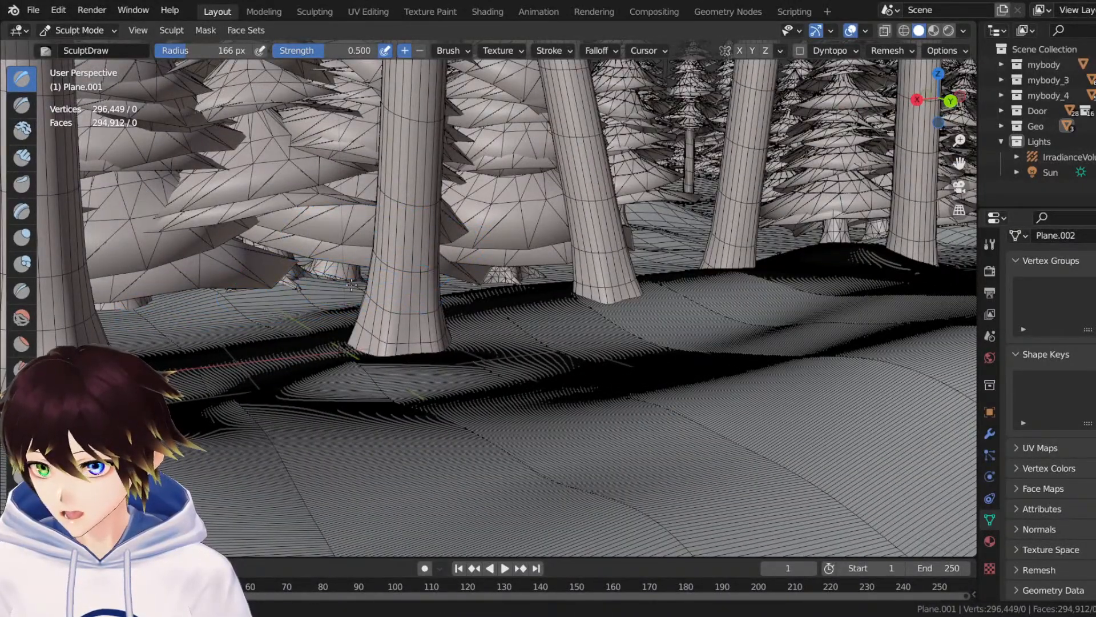
pyautogui.moveTo(320, 268); pyautogui.dragTo(399, 266, button='middle')
pyautogui.moveTo(268, 273)
pyautogui.mouseDown(button='middle')
pyautogui.moveTo(294, 274)
pyautogui.moveTo(269, 278)
pyautogui.mouseUp(button='middle')
pyautogui.scroll(-3, 294, 274)
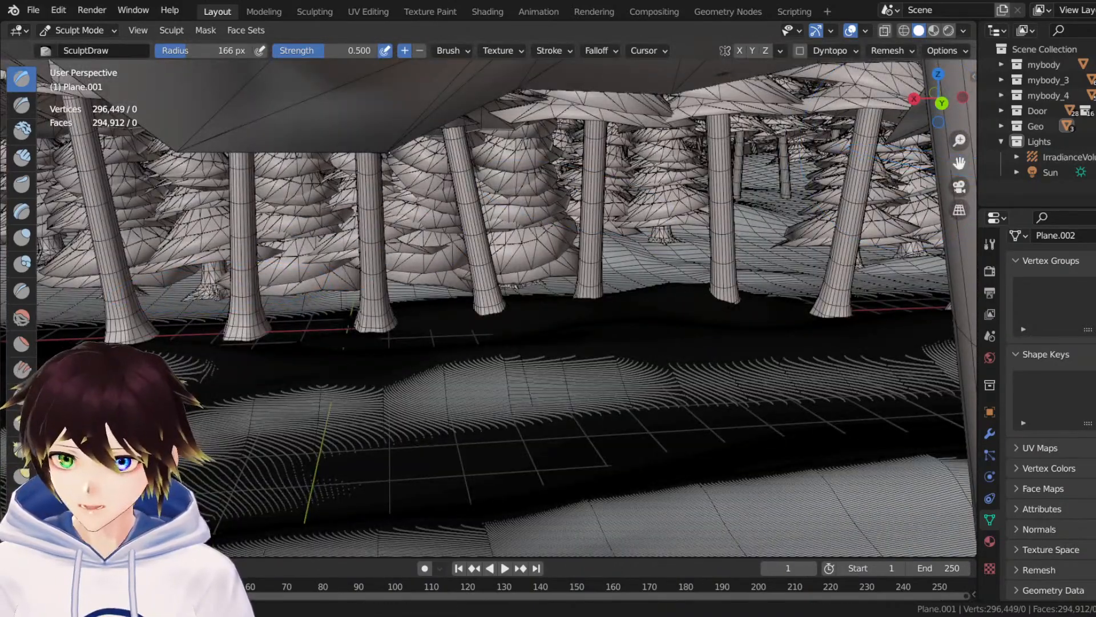
# Raise a mound at the pine bases behind the row of tall trunks with SculptDraw at strength 0.500.
pyautogui.moveTo(959, 163)
pyautogui.mouseDown()
pyautogui.moveTo(594, 234)
pyautogui.moveTo(674, 233)
pyautogui.mouseUp()
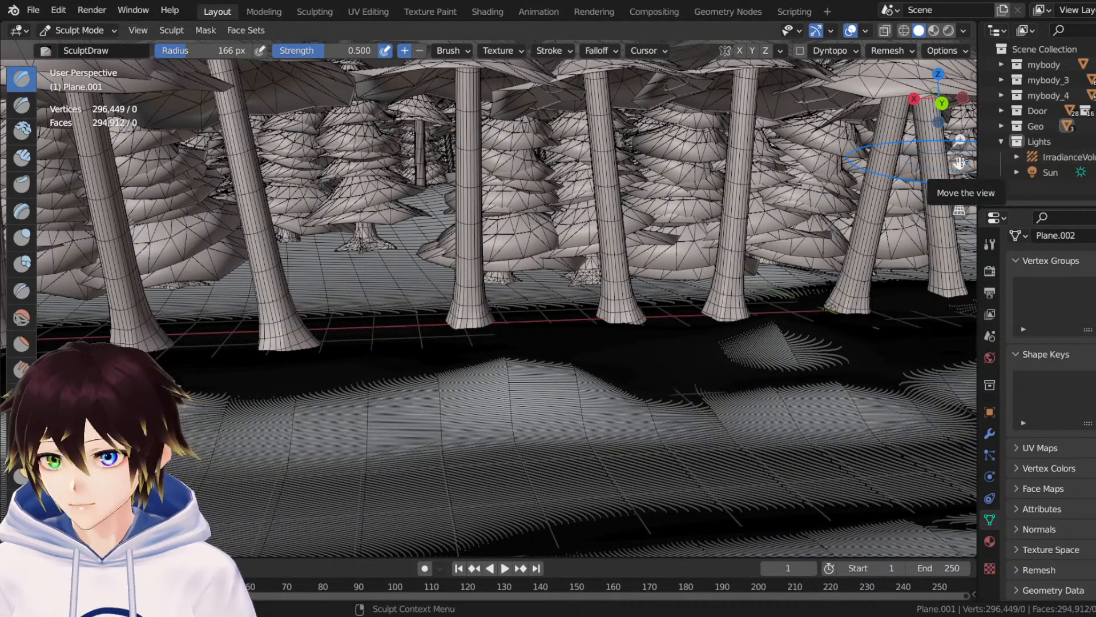
pyautogui.moveTo(960, 162); pyautogui.dragTo(902, 251)
pyautogui.scroll(5, 559, 288)
pyautogui.moveTo(559, 289); pyautogui.dragTo(550, 262, button='middle')
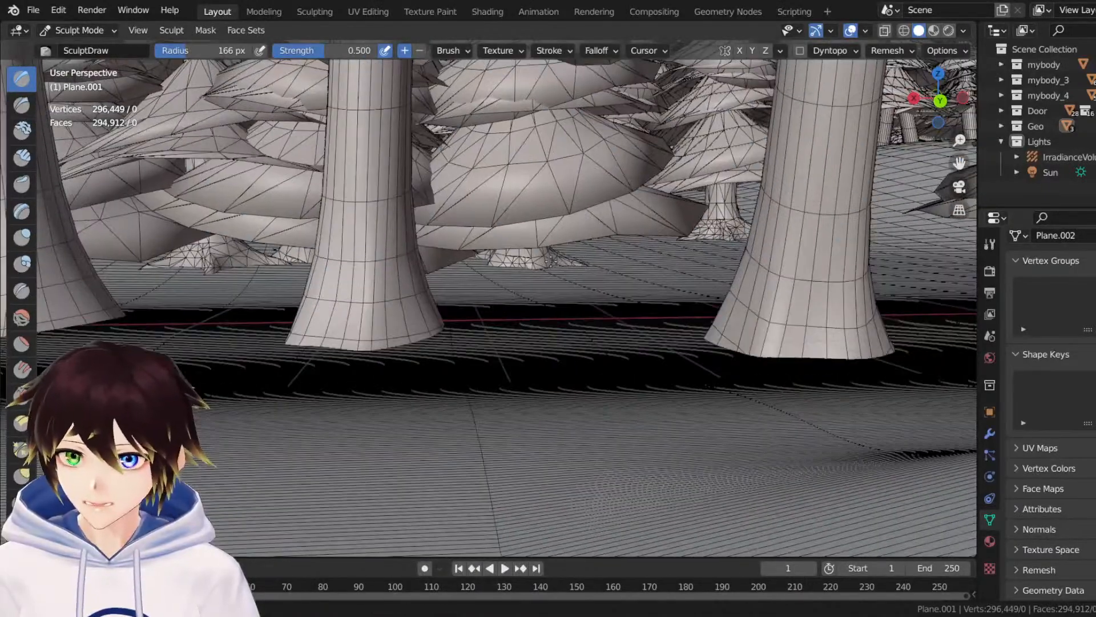
pyautogui.moveTo(300, 291)
pyautogui.mouseDown()
pyautogui.moveTo(126, 268)
pyautogui.moveTo(287, 288)
pyautogui.moveTo(342, 263)
pyautogui.mouseUp()
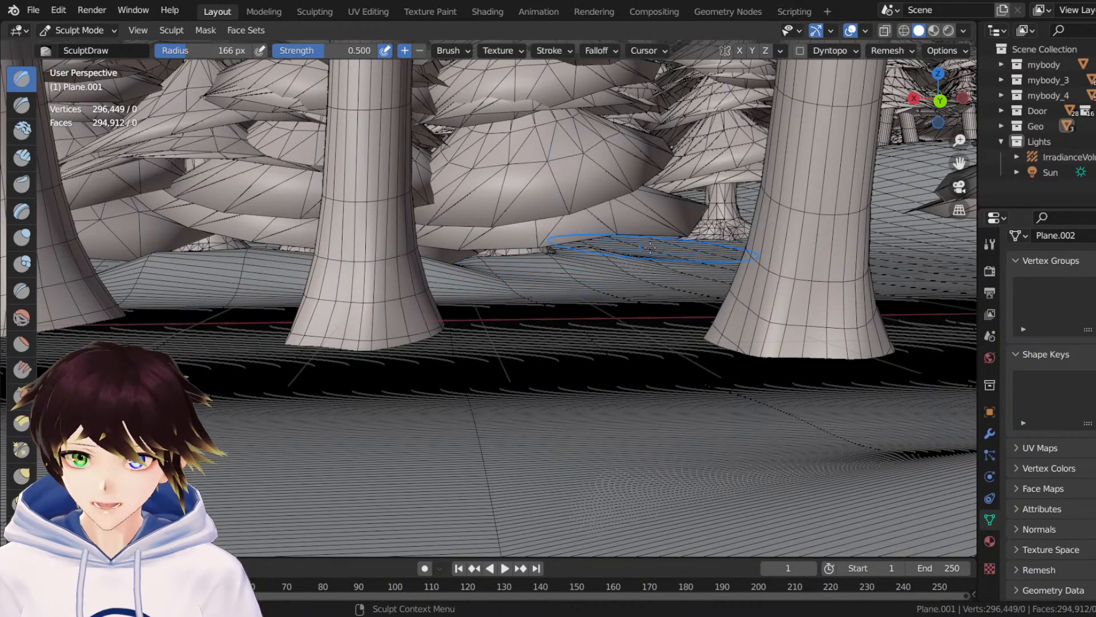
# Sculpt another gentle rise in front of the distant pines farther along the row of tall trunks.
pyautogui.moveTo(576, 288); pyautogui.dragTo(442, 250, button='middle')
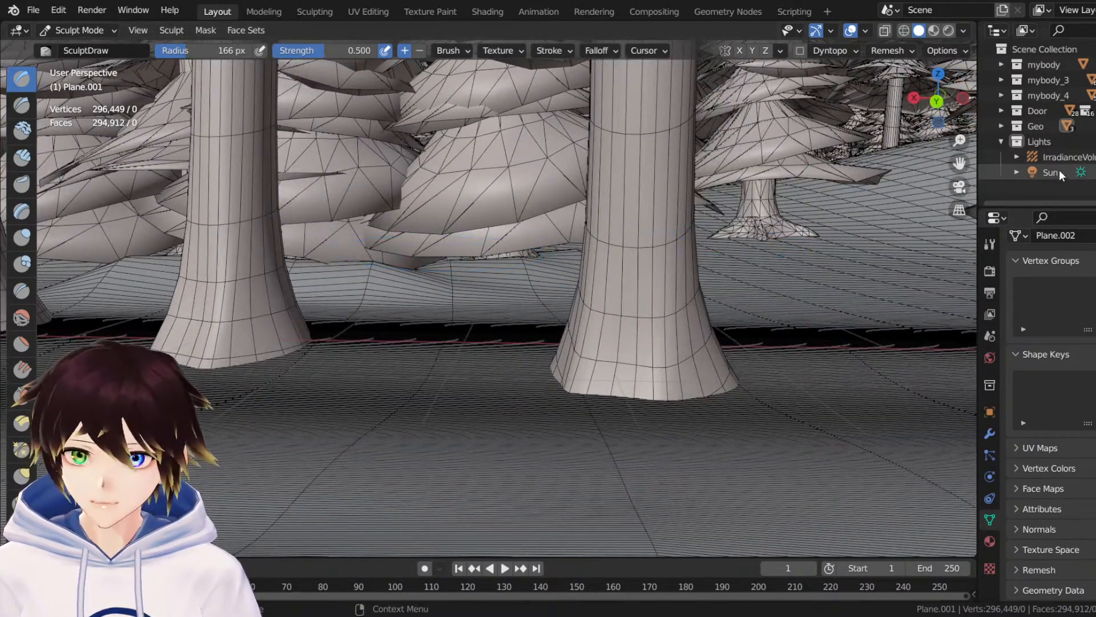
pyautogui.moveTo(959, 164)
pyautogui.mouseDown()
pyautogui.moveTo(204, 154)
pyautogui.moveTo(438, 152)
pyautogui.moveTo(705, 178)
pyautogui.mouseUp()
pyautogui.moveTo(462, 224); pyautogui.dragTo(442, 227, button='middle')
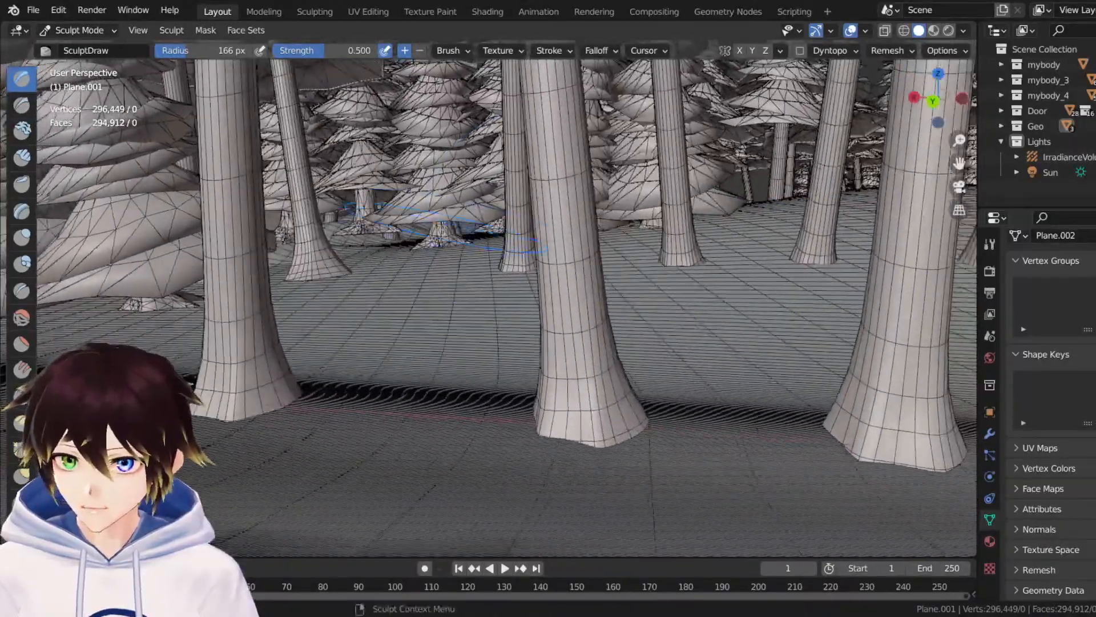
pyautogui.moveTo(347, 253); pyautogui.dragTo(251, 246)
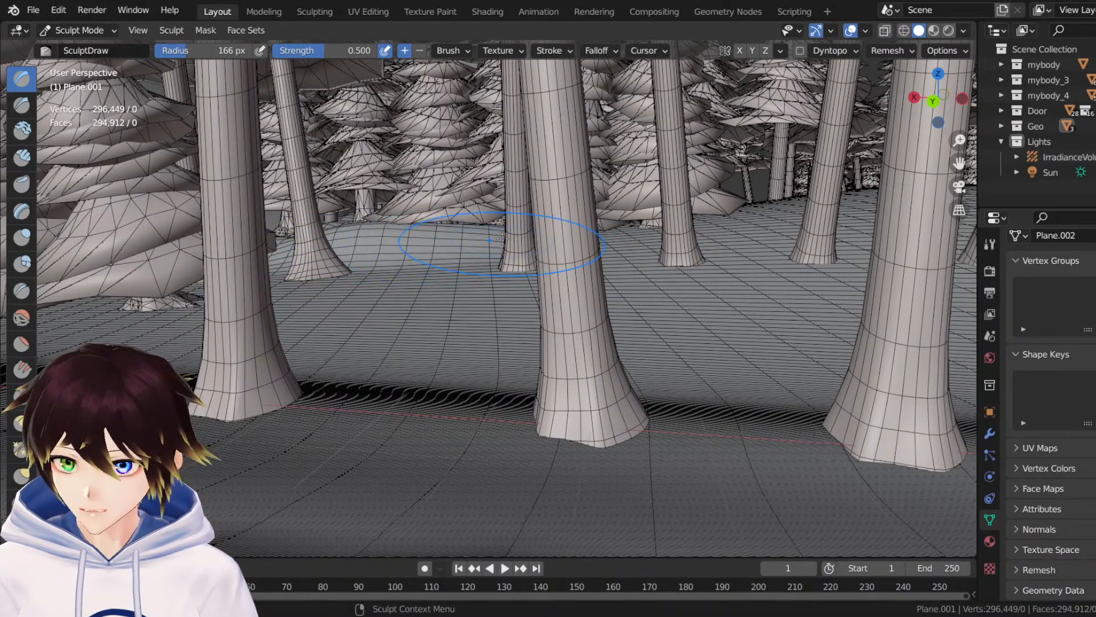
# Survey the whole forest and its surrounding hills from above.
pyautogui.moveTo(514, 246); pyautogui.dragTo(364, 246, button='middle')
pyautogui.scroll(-10, 399, 240)
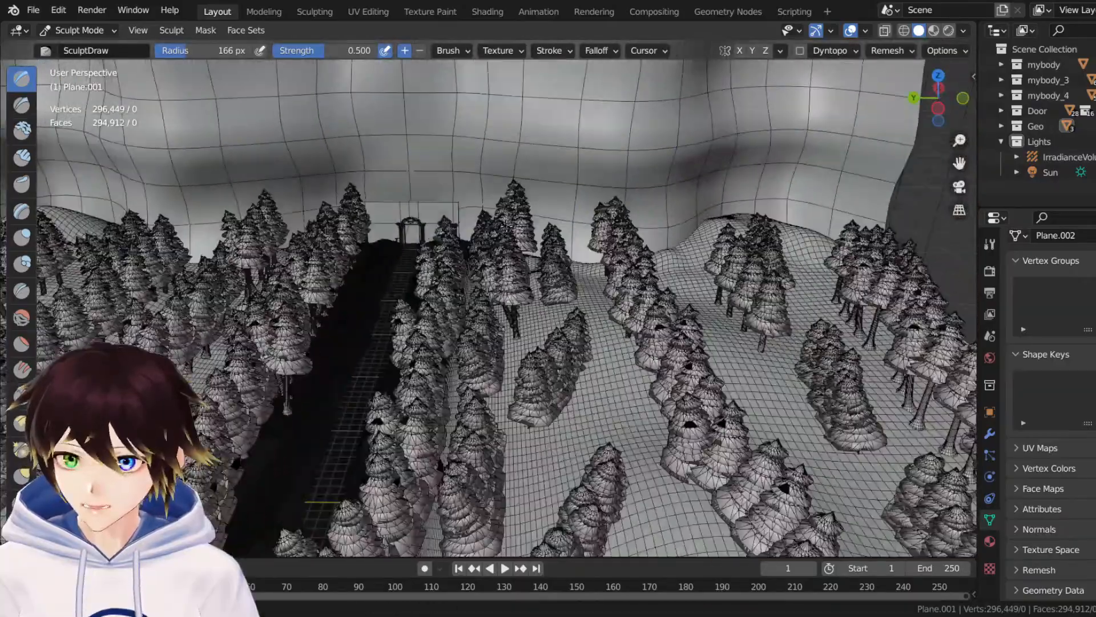
pyautogui.moveTo(507, 226); pyautogui.dragTo(683, 314, button='middle')
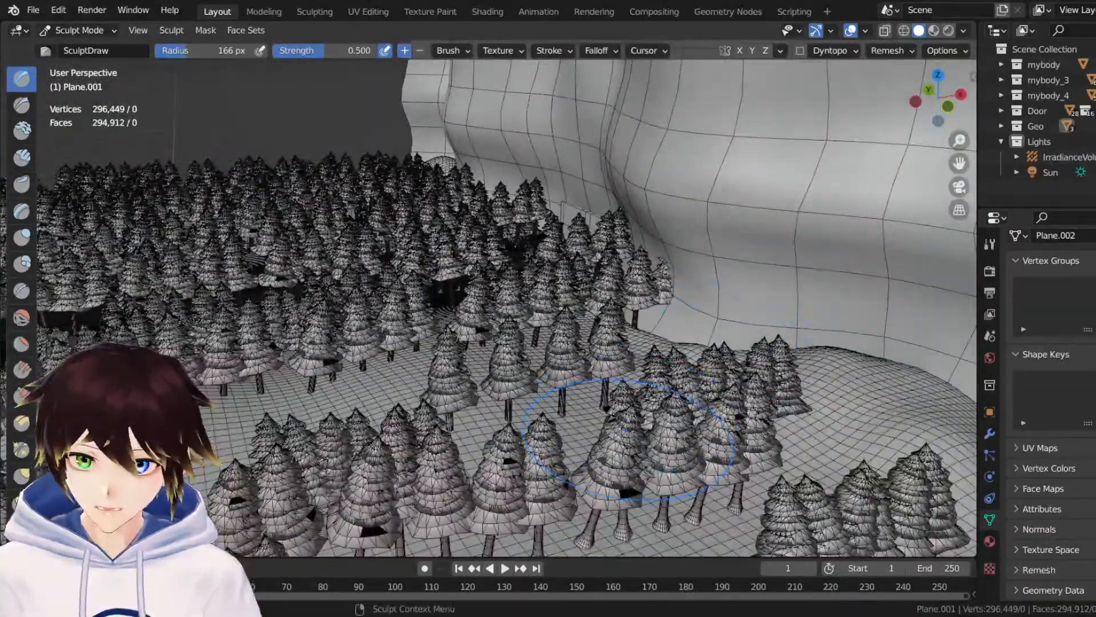
# Return the sculpted ground plane to Object Mode and turn off the wireframe overlay.
pyautogui.moveTo(628, 437); pyautogui.dragTo(416, 319, button='middle')
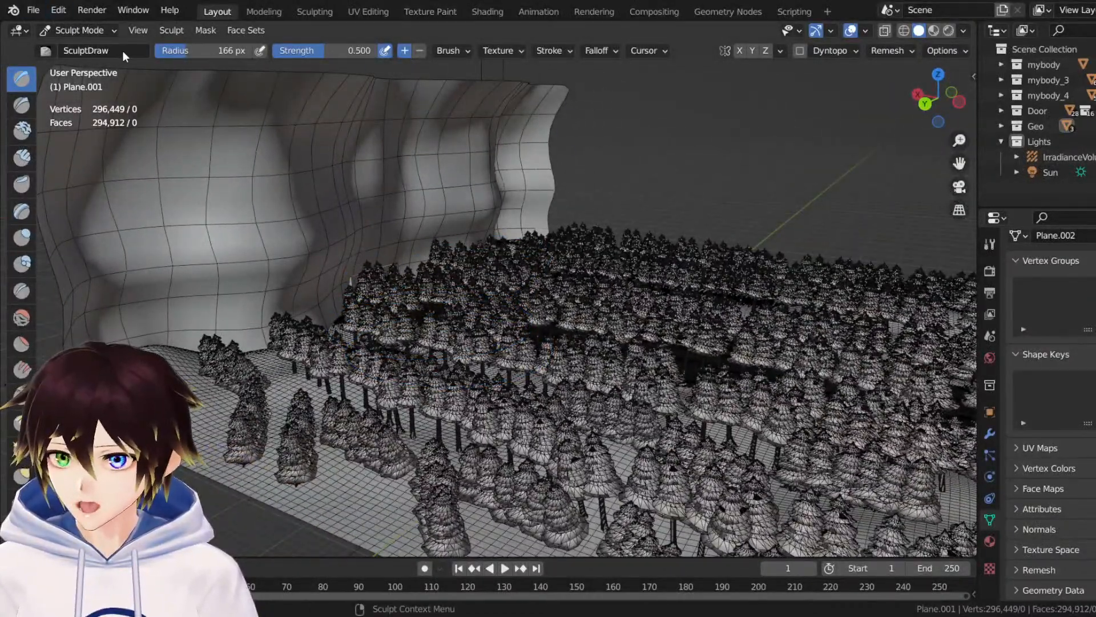
pyautogui.click(80, 30)
pyautogui.scroll(8, 493, 375)
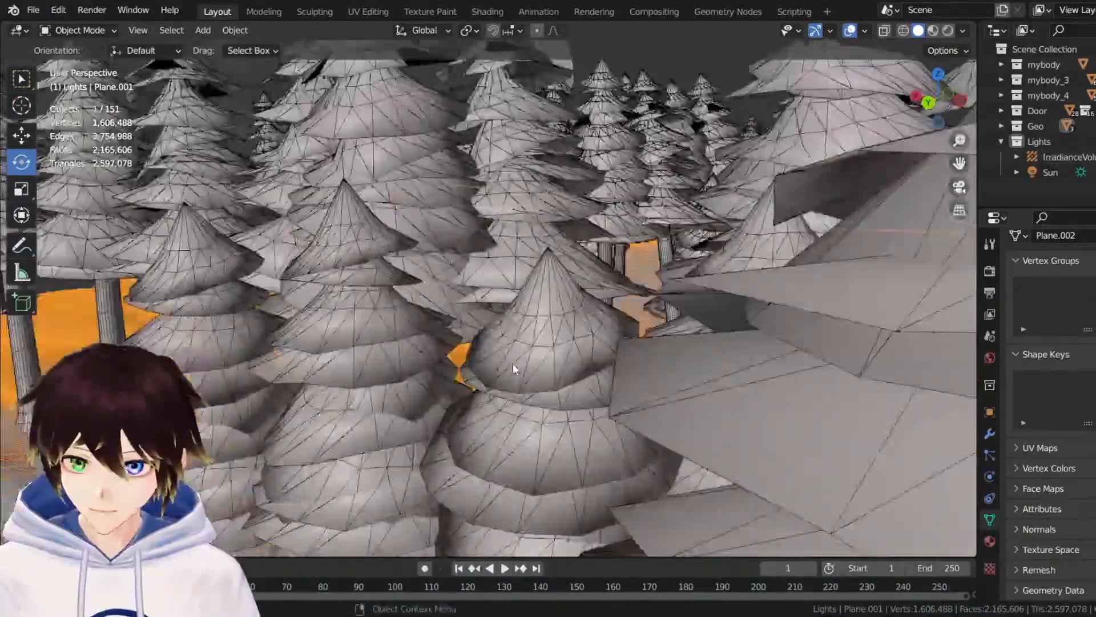
pyautogui.keyDown('shift'); pyautogui.moveTo(513, 363); pyautogui.dragTo(293, 306, button='middle'); pyautogui.keyUp('shift')
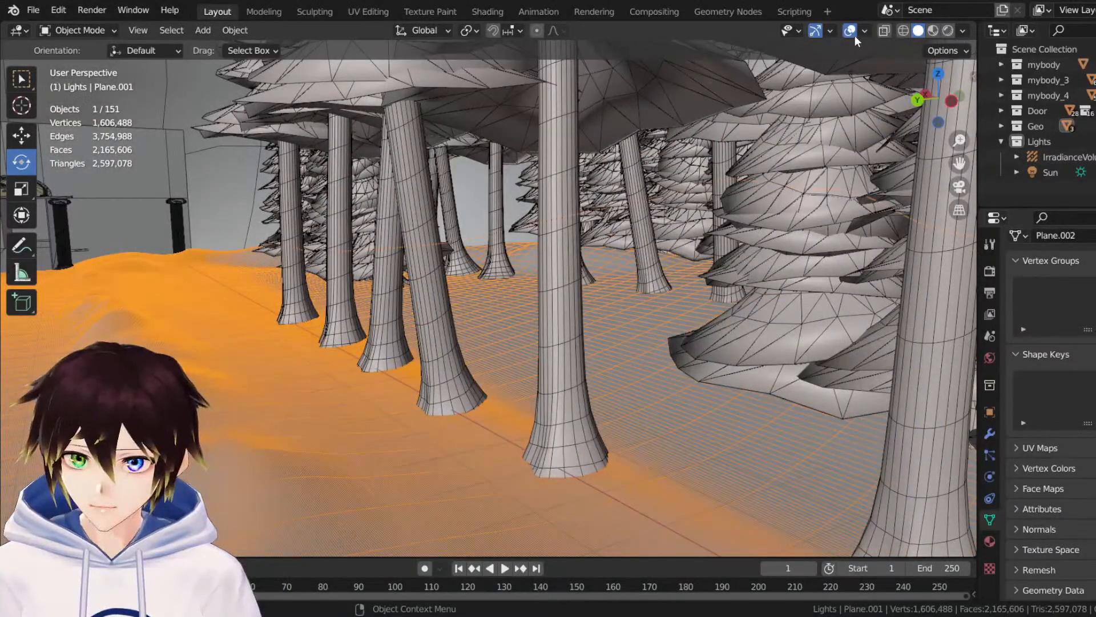
pyautogui.click(864, 31)
pyautogui.click(770, 287)
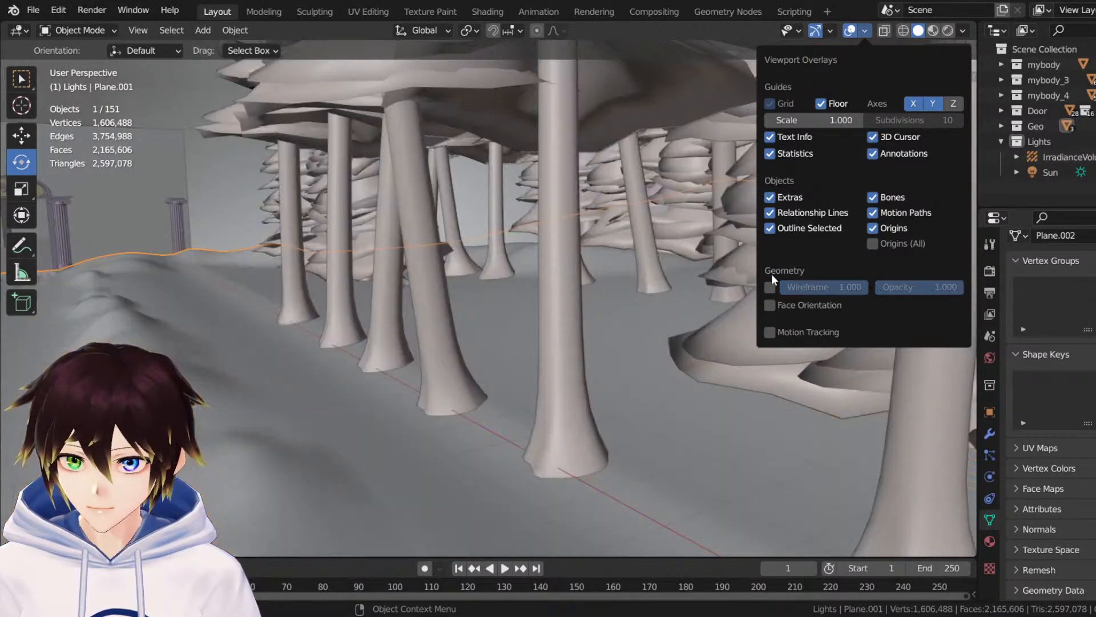
# Preview the snowy forest with its materials, select the tree beside the path and save the file.
pyautogui.click(934, 30)
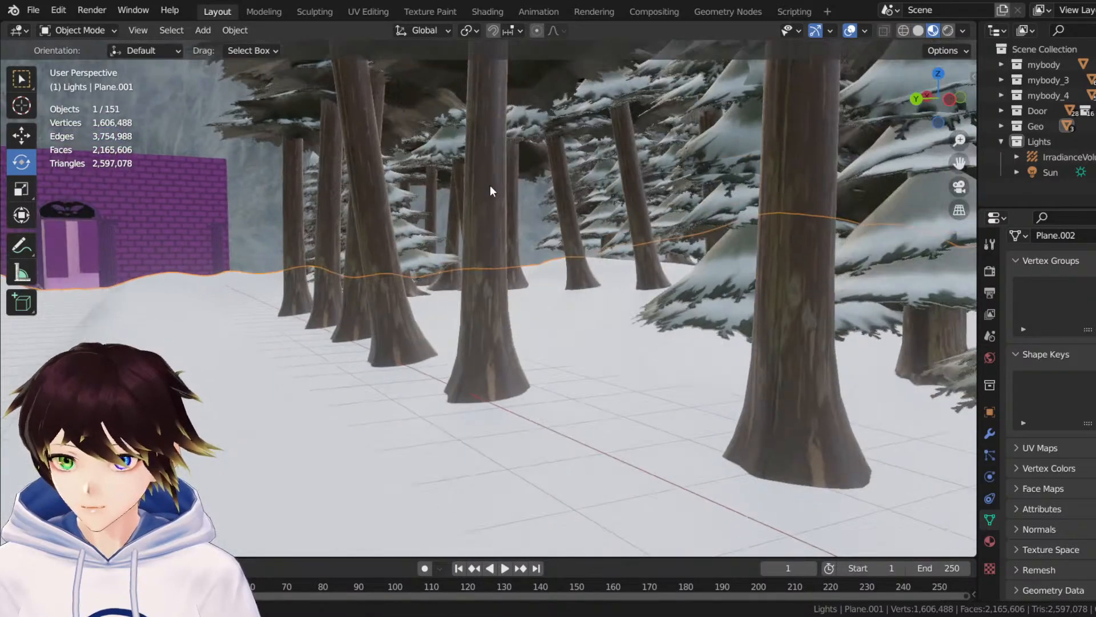
pyautogui.moveTo(489, 185); pyautogui.dragTo(589, 212, button='middle')
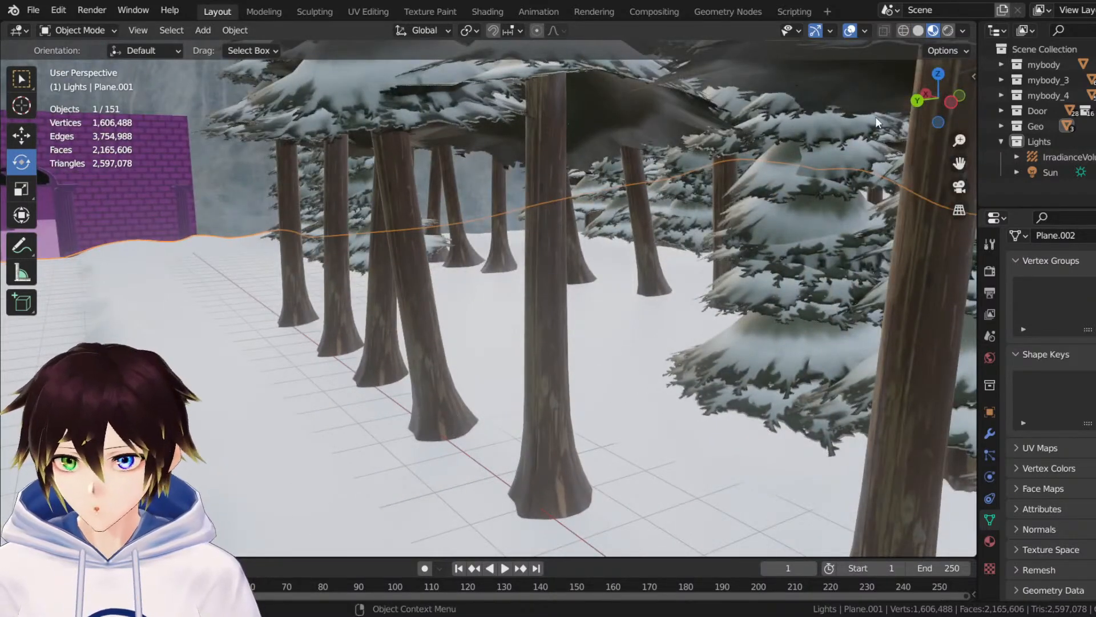
pyautogui.click(841, 106)
pyautogui.hotkey('ctrl', 's')
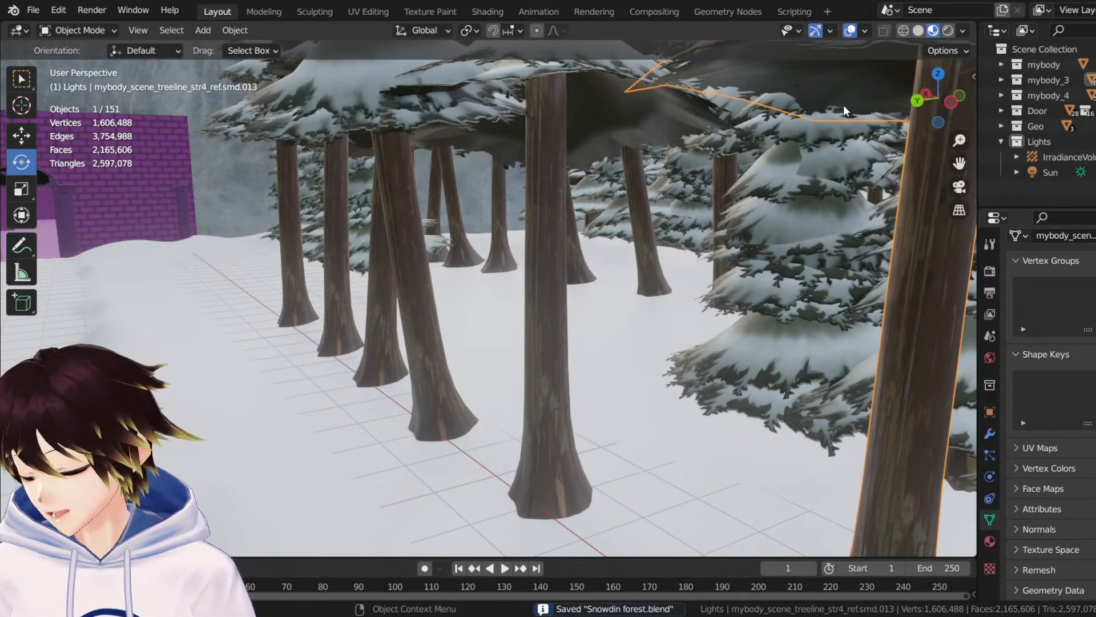
# Walk through the material preview along the snowy path to the purple building's doorway and check the surrounding trees.
pyautogui.hotkey('shift', '`')
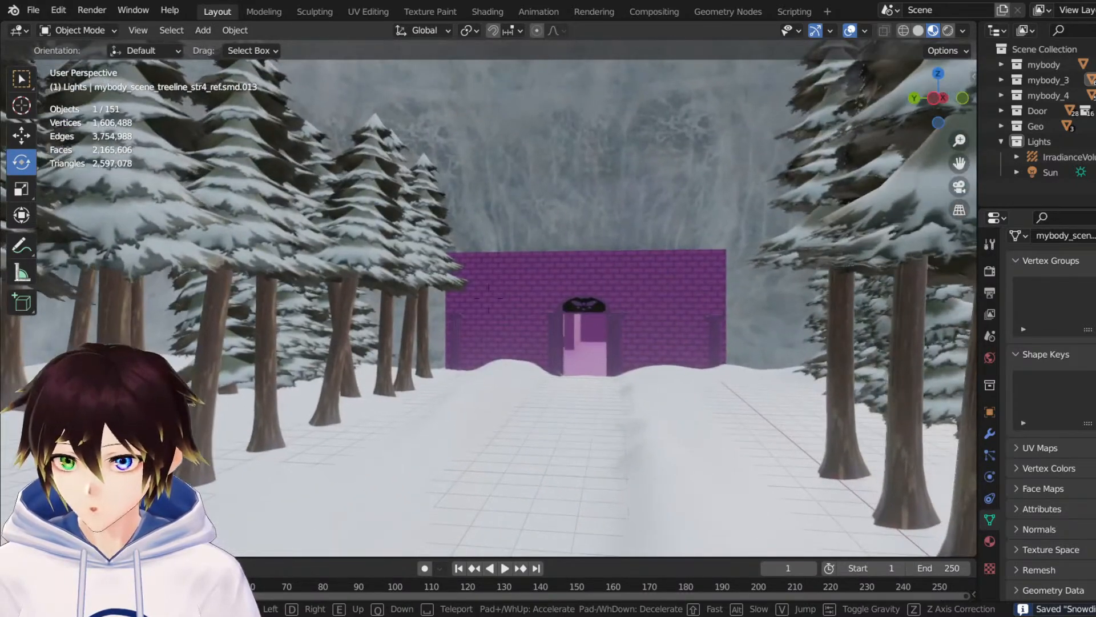
pyautogui.press('Tab')
pyautogui.press('w')
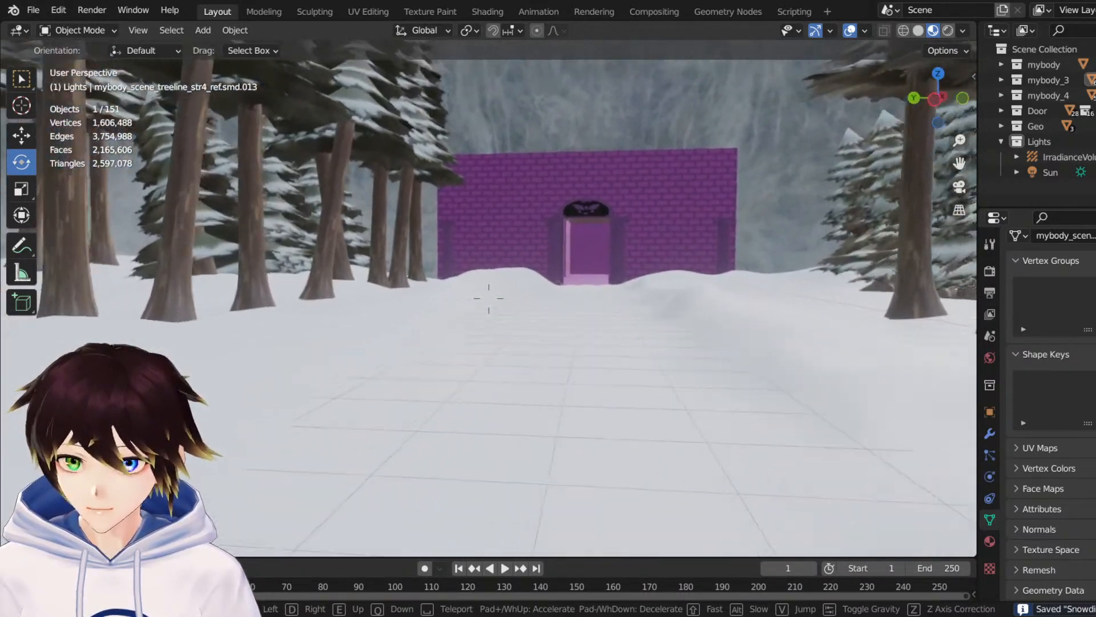
pyautogui.press('w')
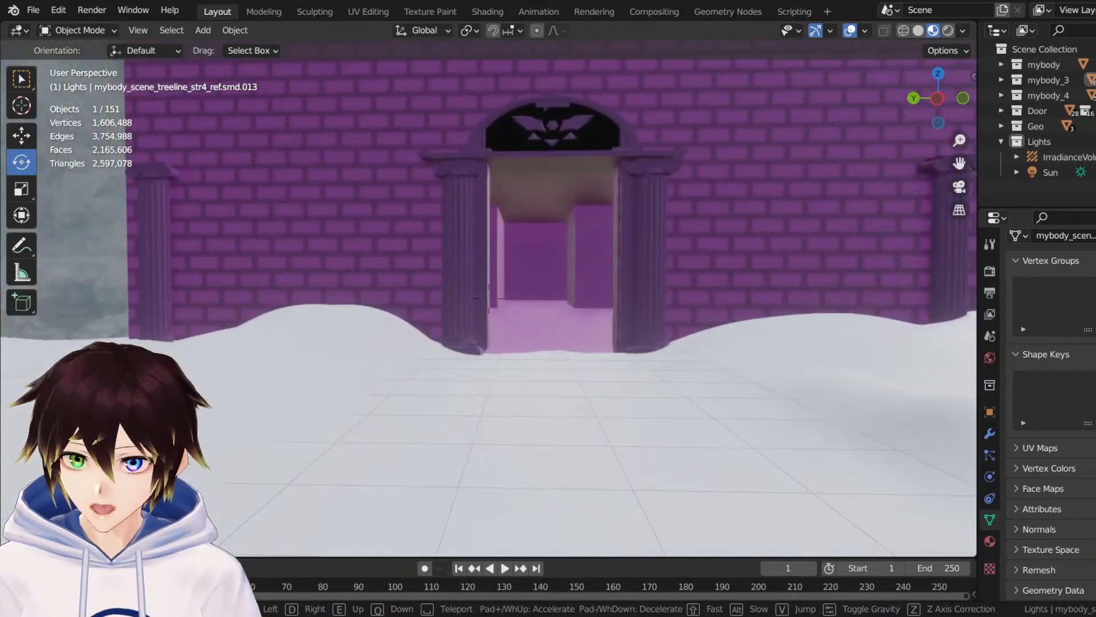
pyautogui.press('w')
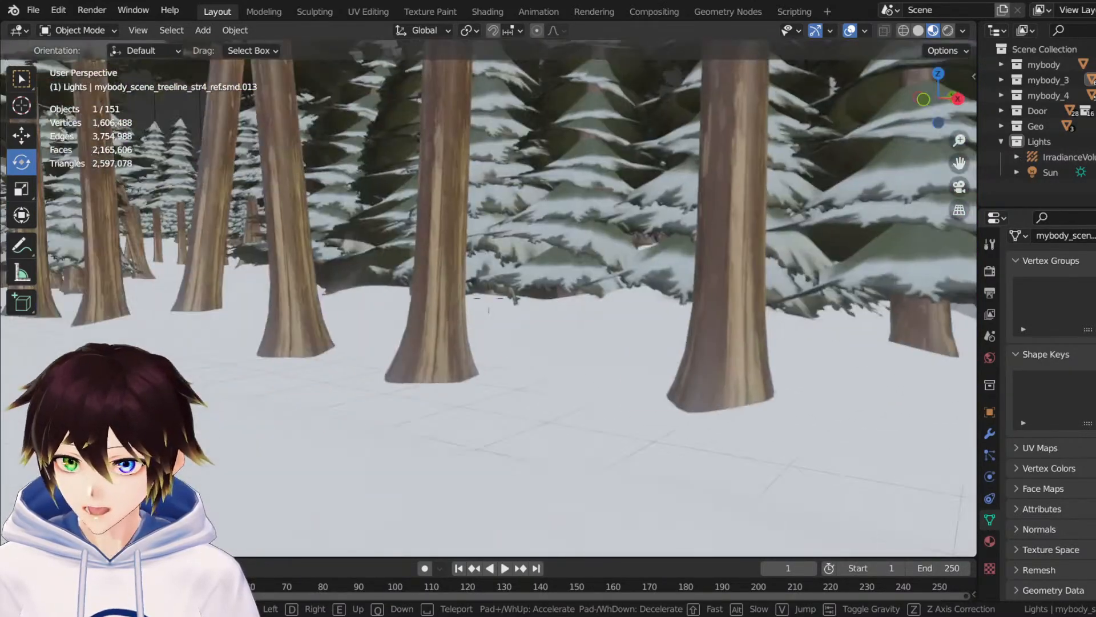
pyautogui.press('Escape')
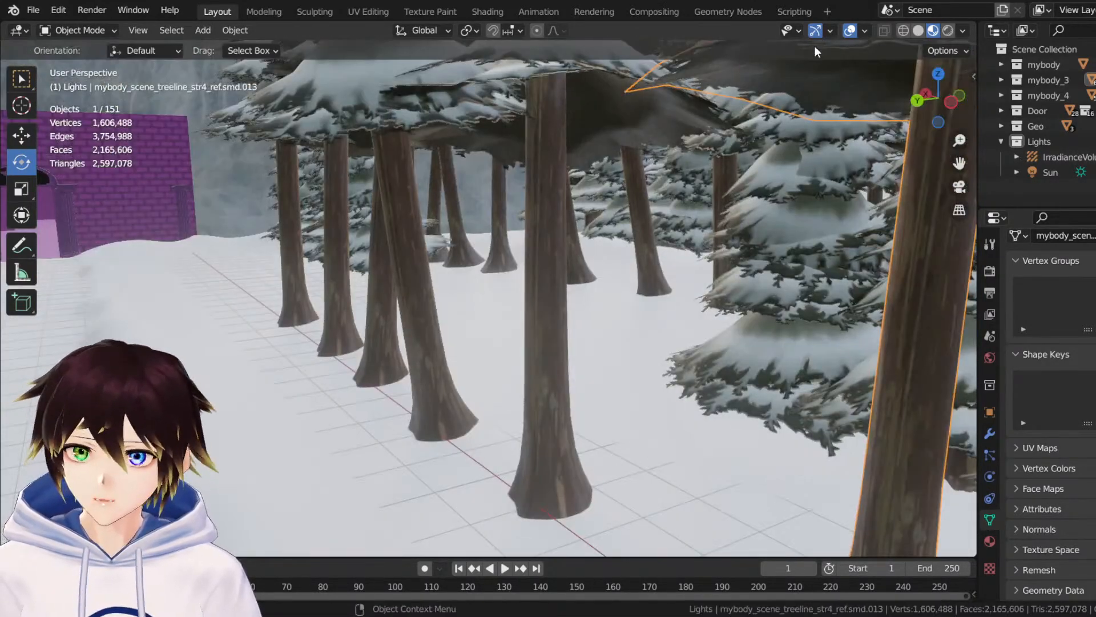
# Set the viewport to Rendered shading and walk along the path through the doorway into the purple corridor.
pyautogui.click(949, 31)
pyautogui.hotkey('shift', '`')
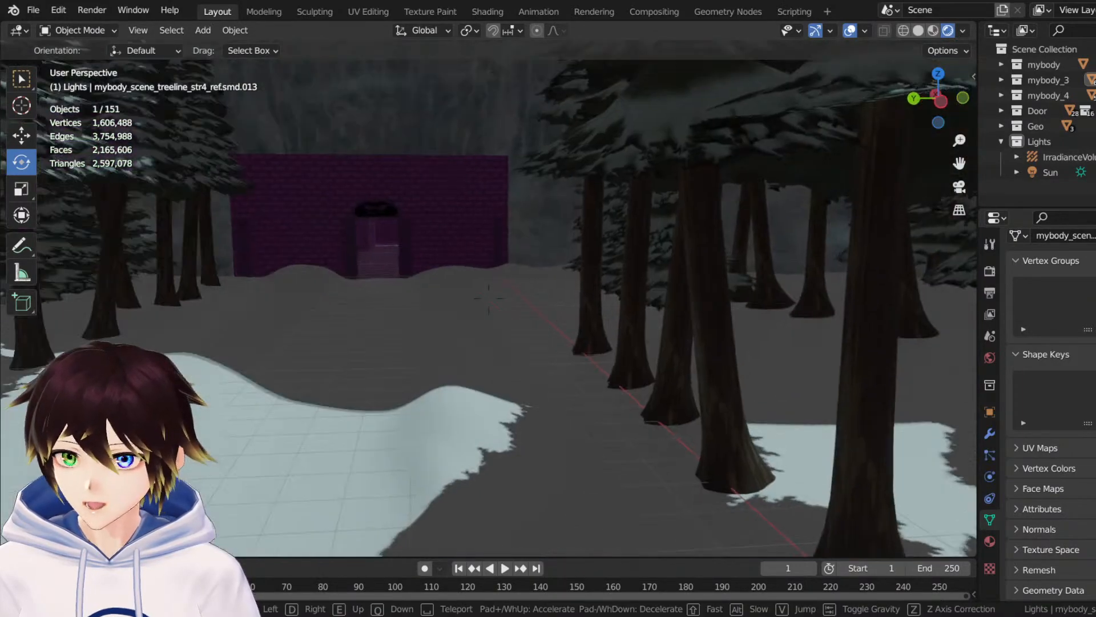
pyautogui.press('w')
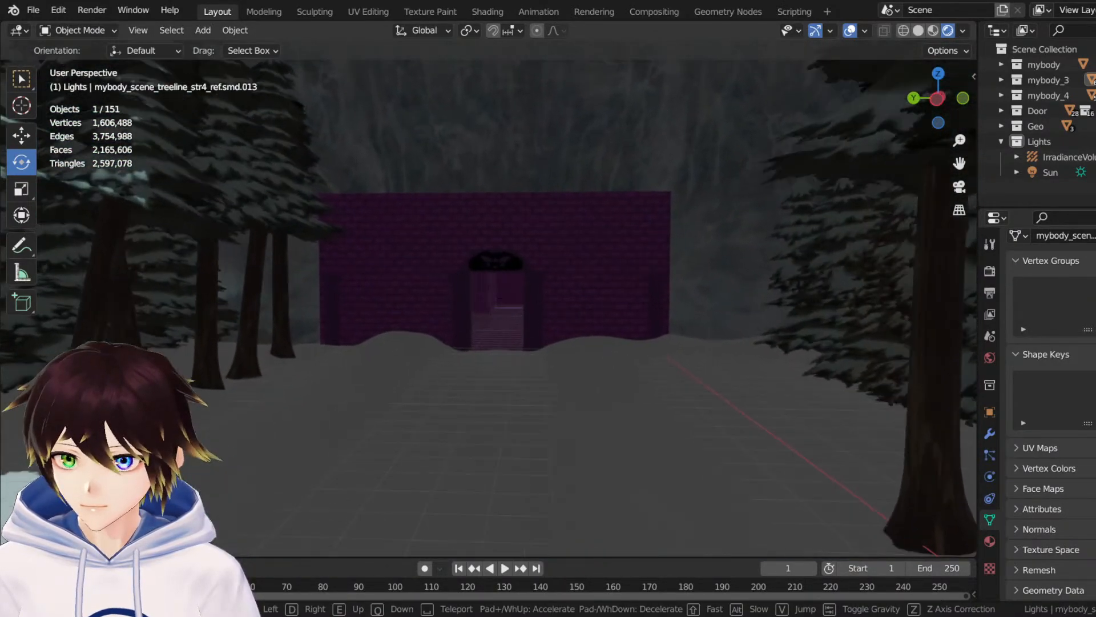
pyautogui.press('w')
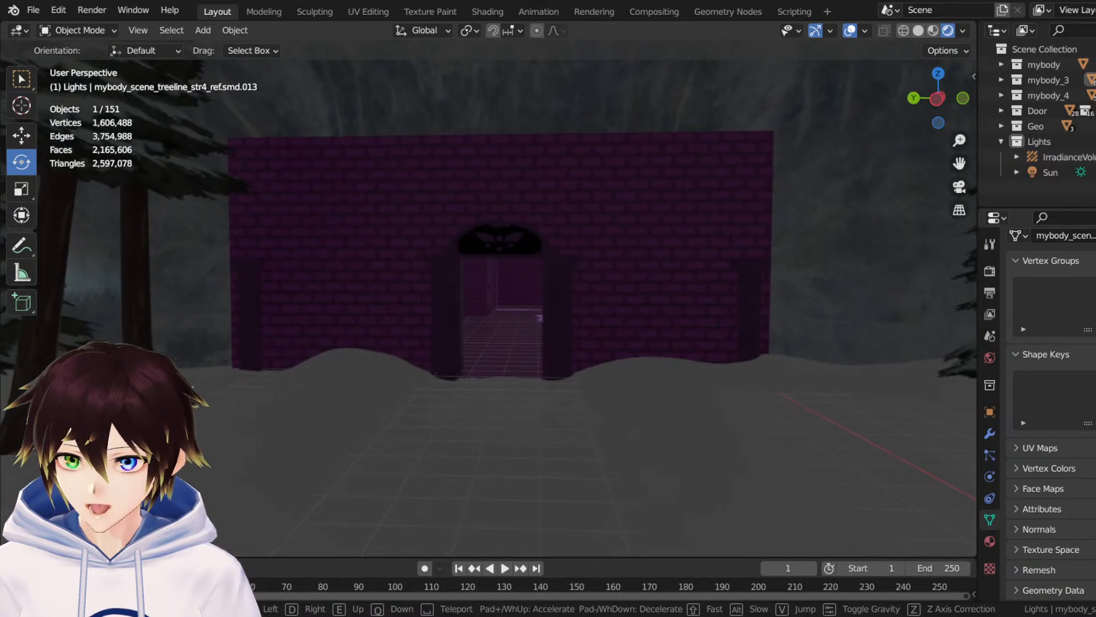
pyautogui.press('w')
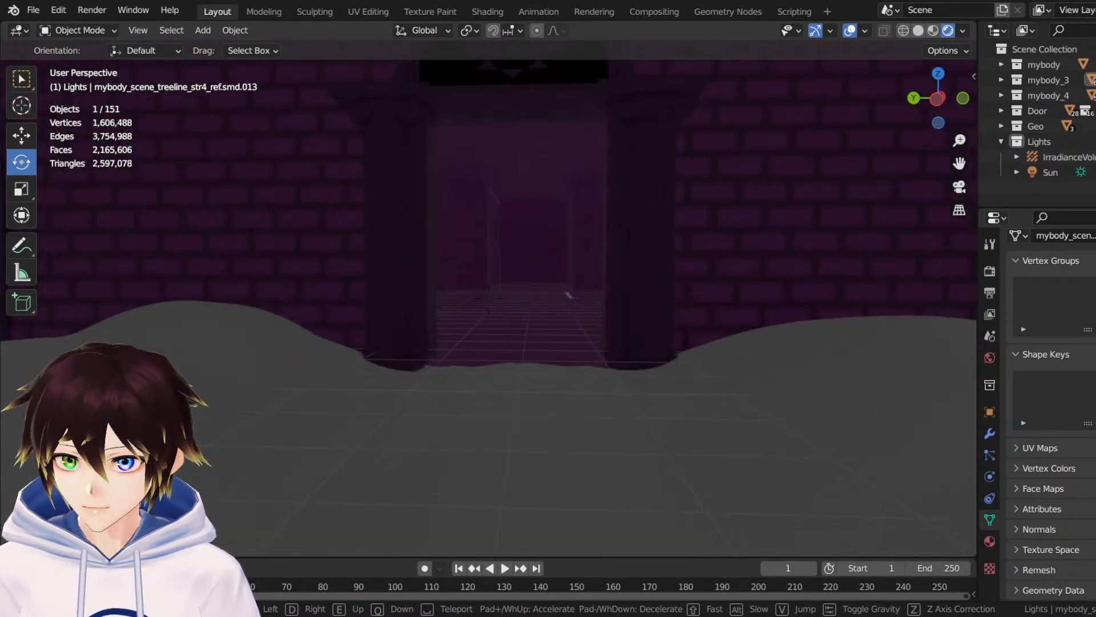
pyautogui.press('w')
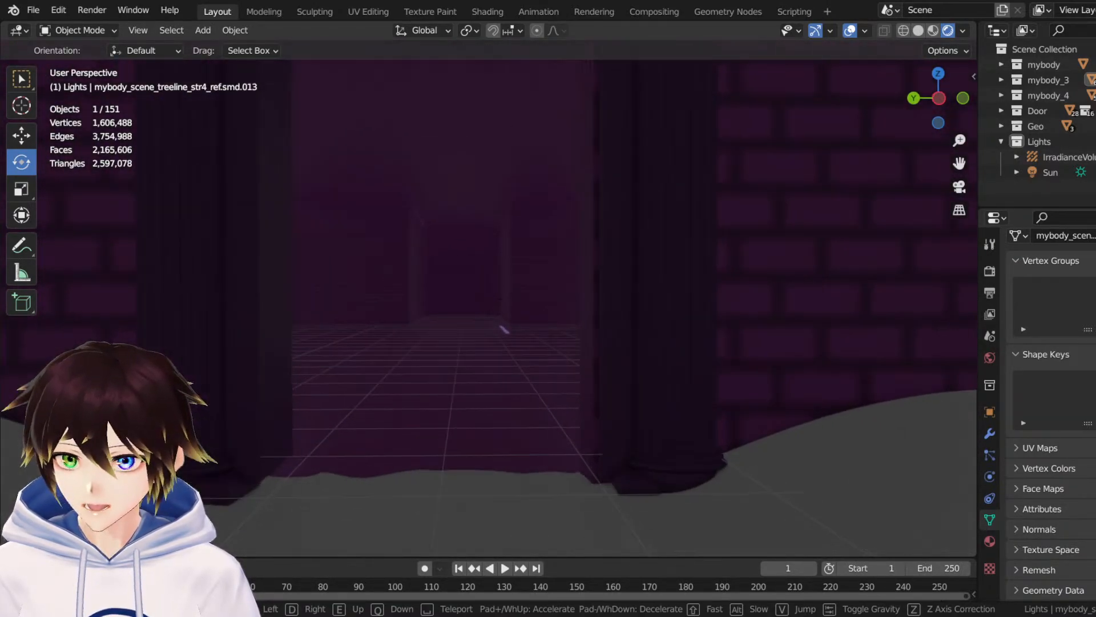
pyautogui.press('w')
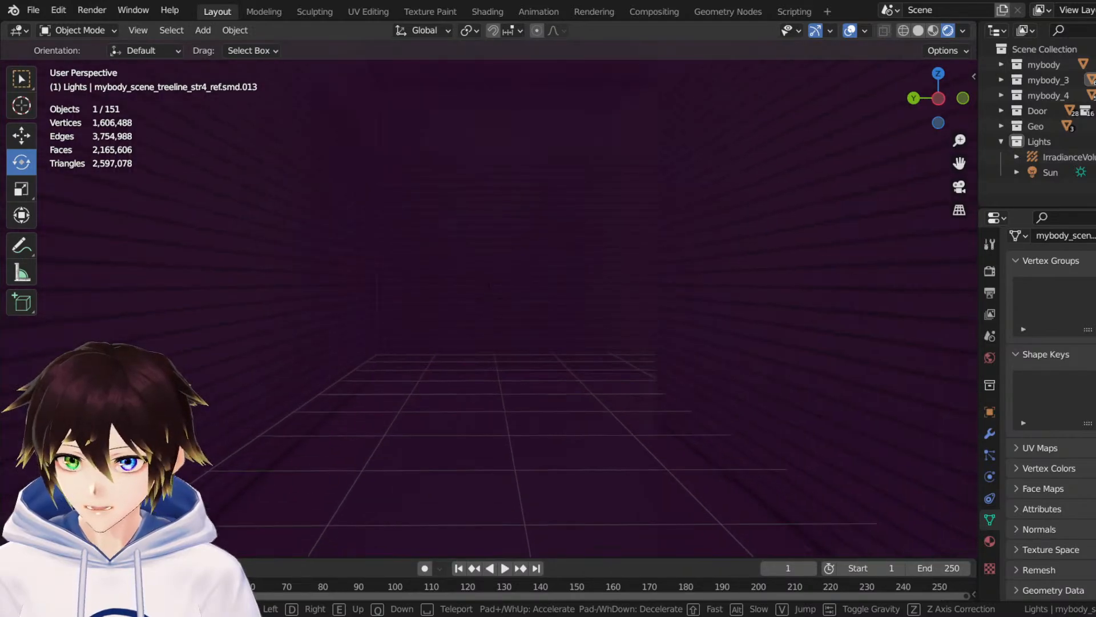
pyautogui.press('w')
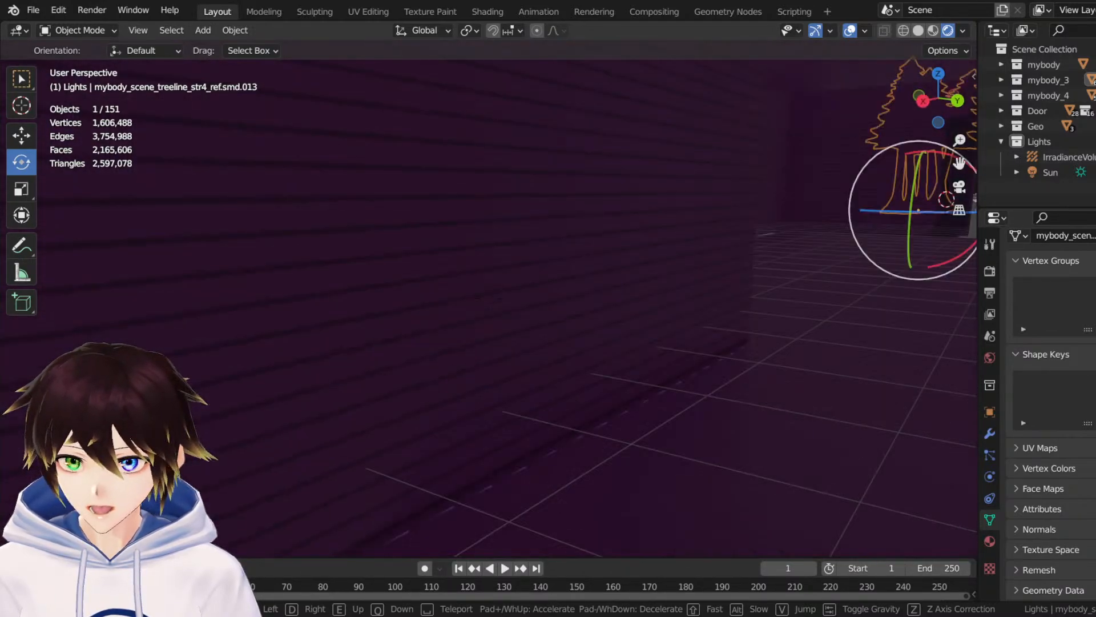
pyautogui.press('s')
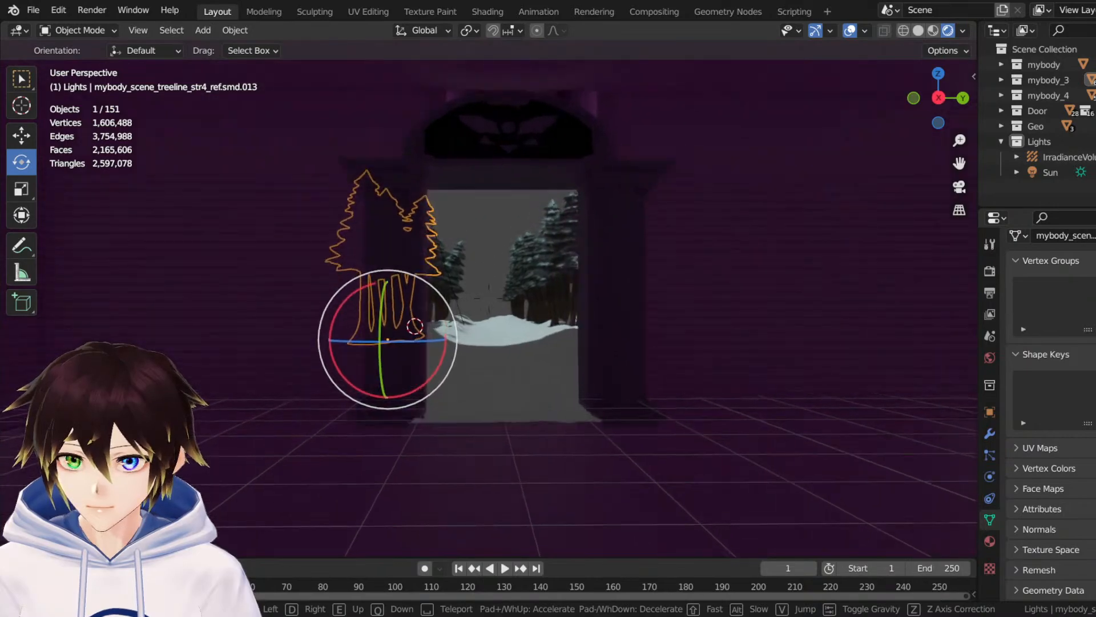
# Walk out of the doorway and along the forest path to examine the rendered snow mounds, tree bases and shadows.
pyautogui.press('w')
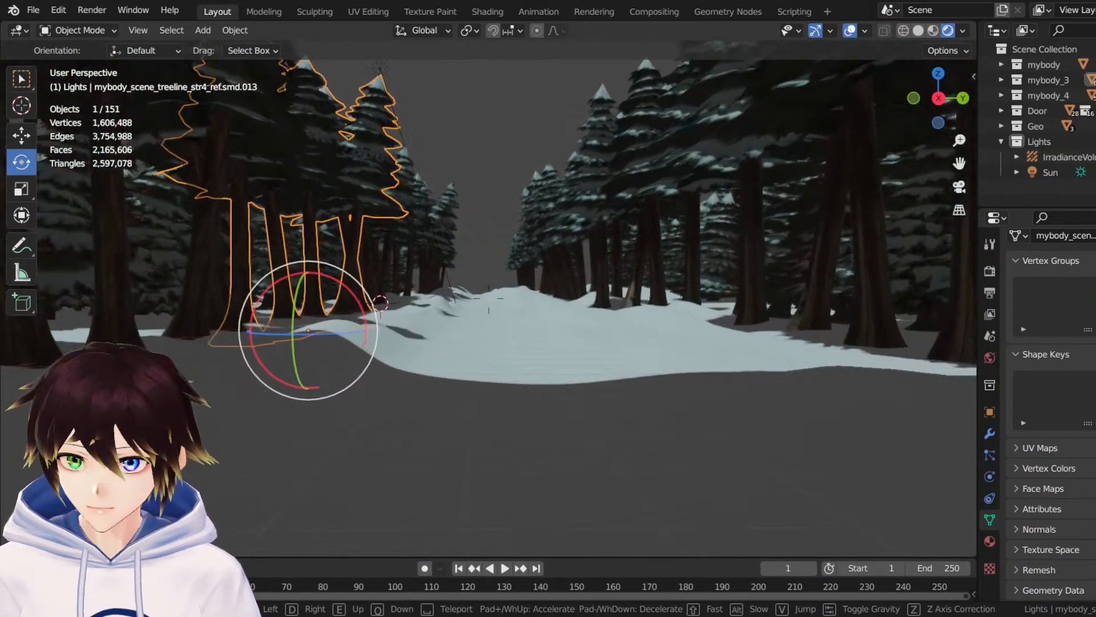
pyautogui.press('w')
pyautogui.press('w')
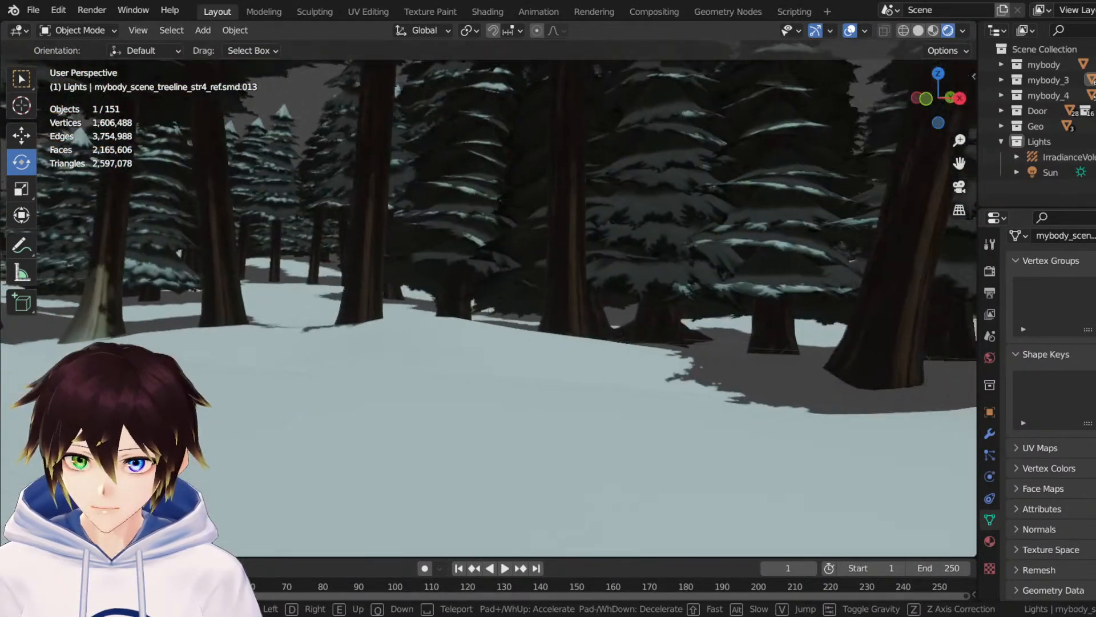
pyautogui.press('w')
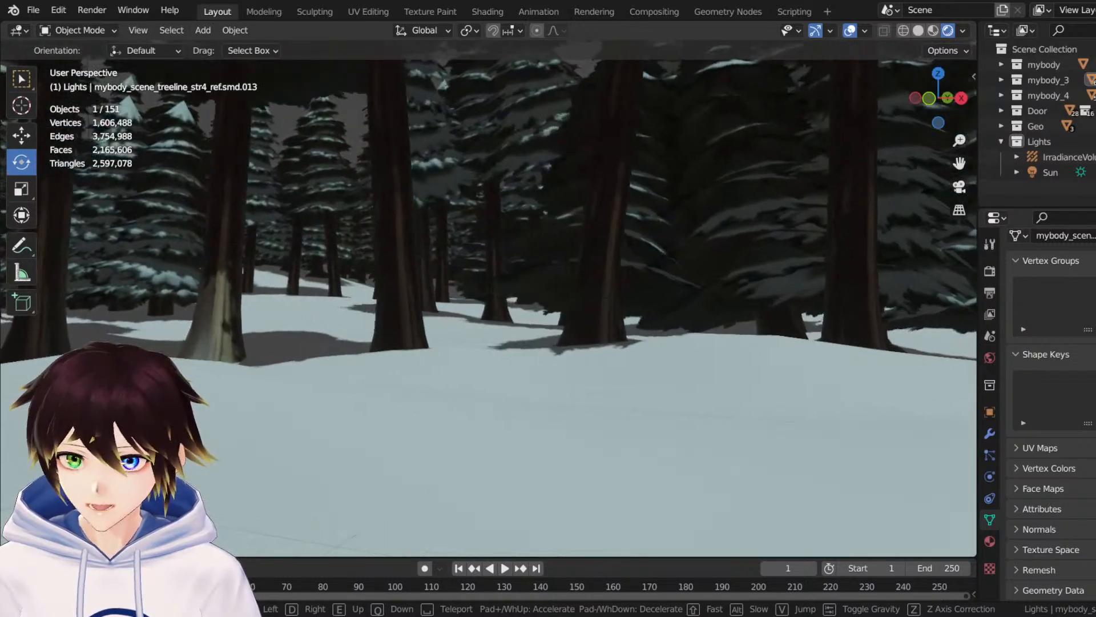
pyautogui.press('w')
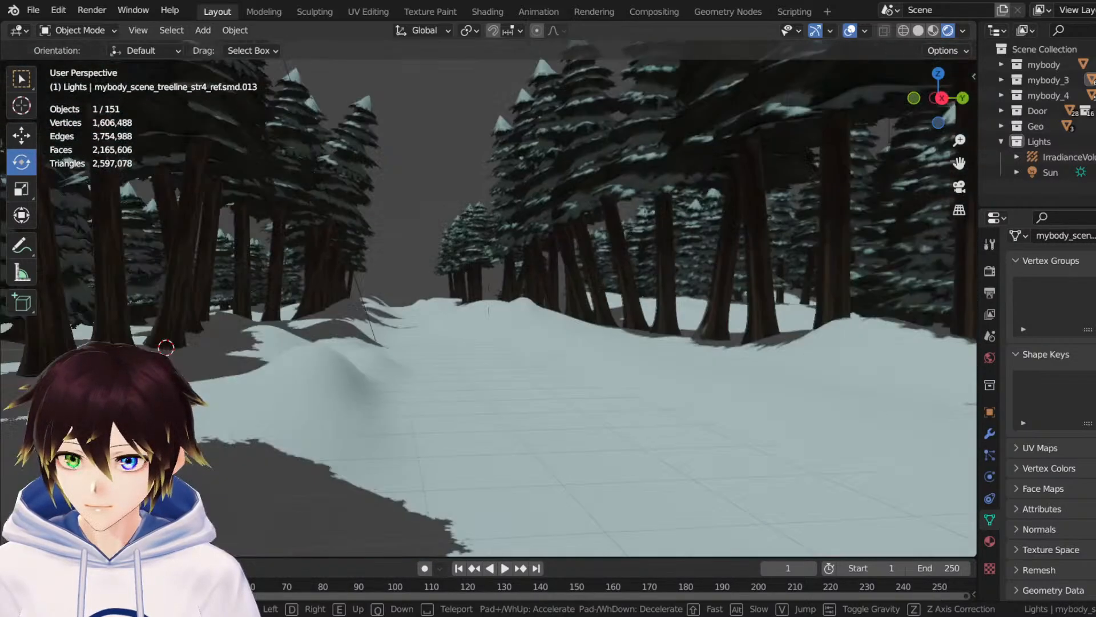
pyautogui.press('w')
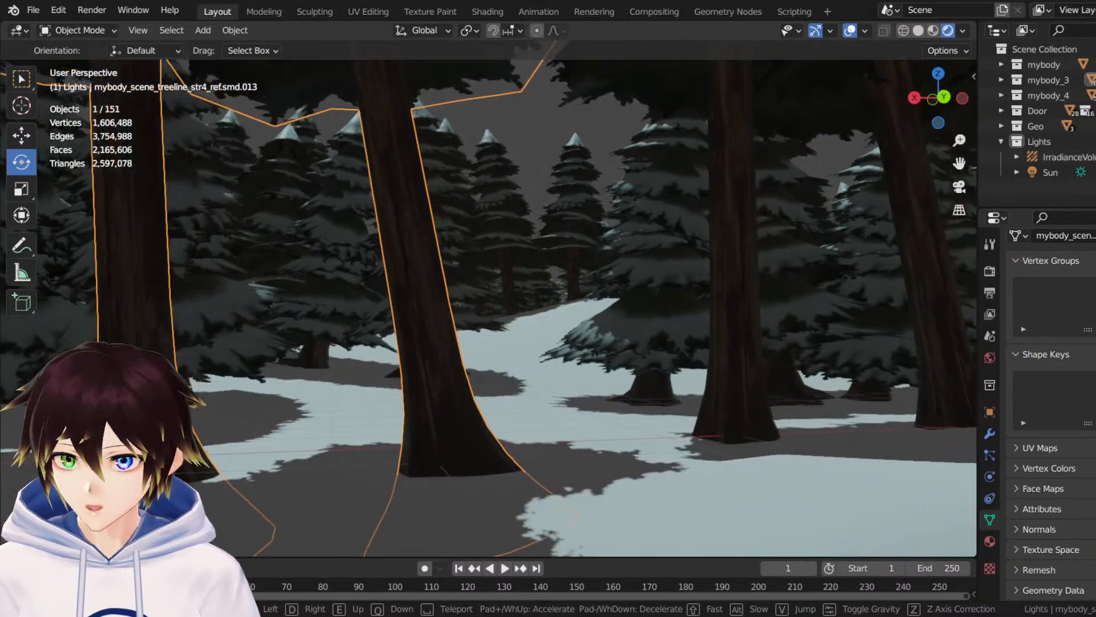
pyautogui.press('w')
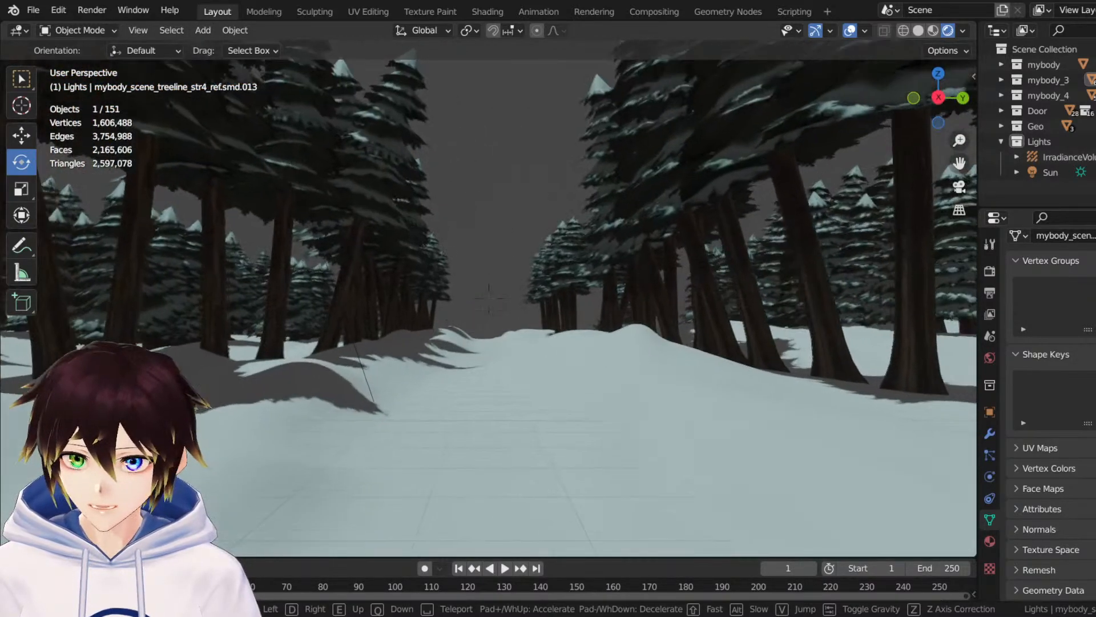
pyautogui.press('w')
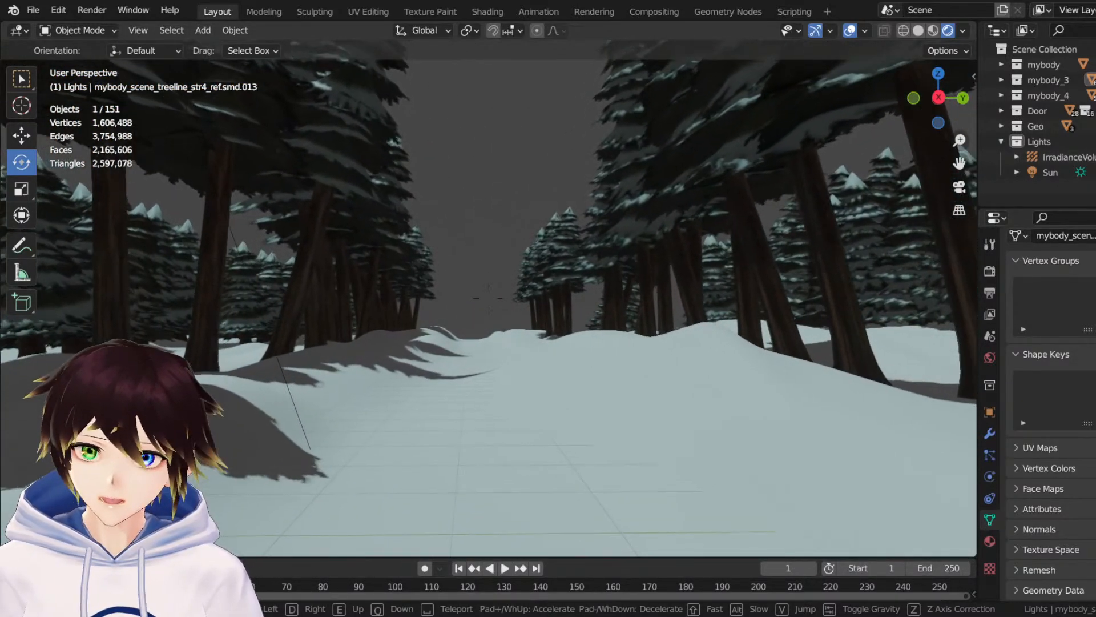
pyautogui.press('w')
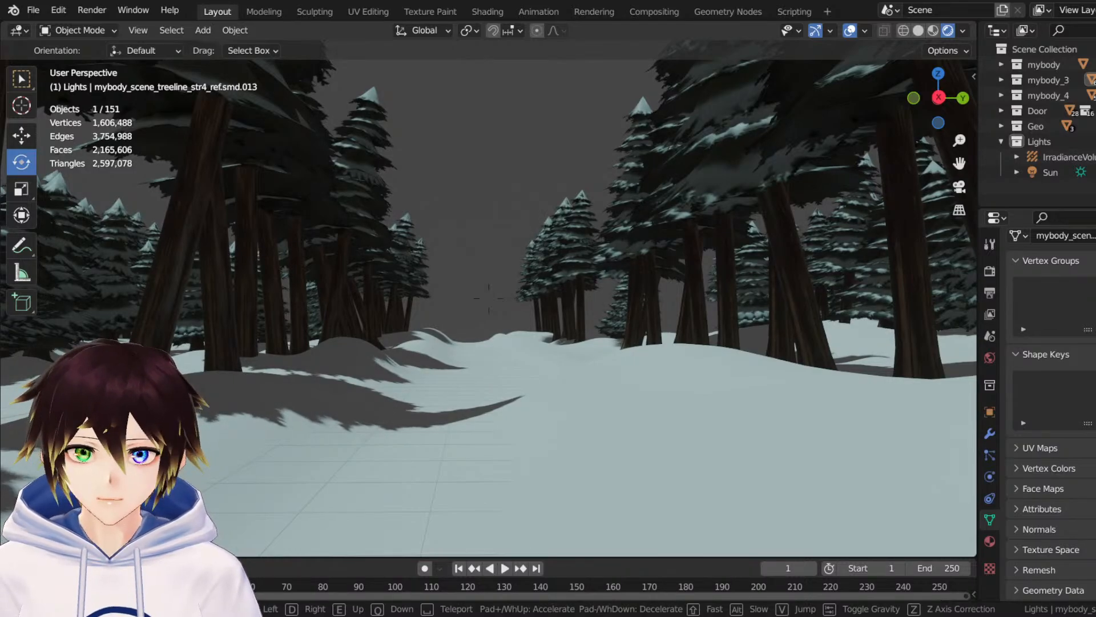
pyautogui.press('Escape')
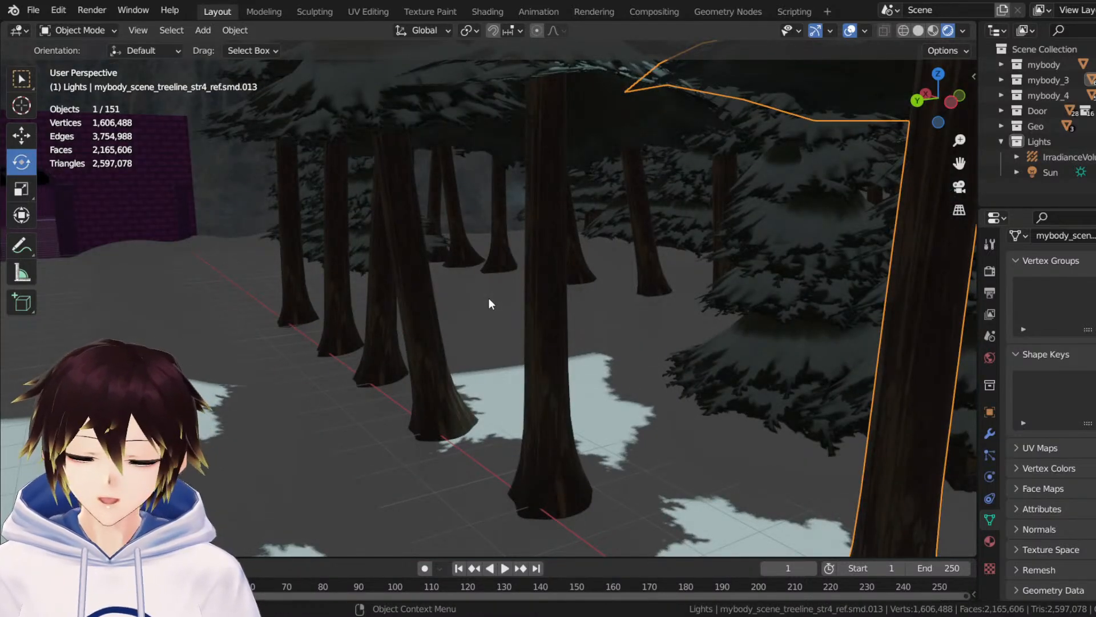
# Clear the tree selection and save the Snowdin forest.blend file.
pyautogui.scroll(-3, 374, 310)
pyautogui.moveTo(365, 306); pyautogui.dragTo(387, 319, button='middle')
pyautogui.click(708, 180)
pyautogui.moveTo(639, 243); pyautogui.dragTo(520, 337, button='middle')
pyautogui.hotkey('ctrl', 's')
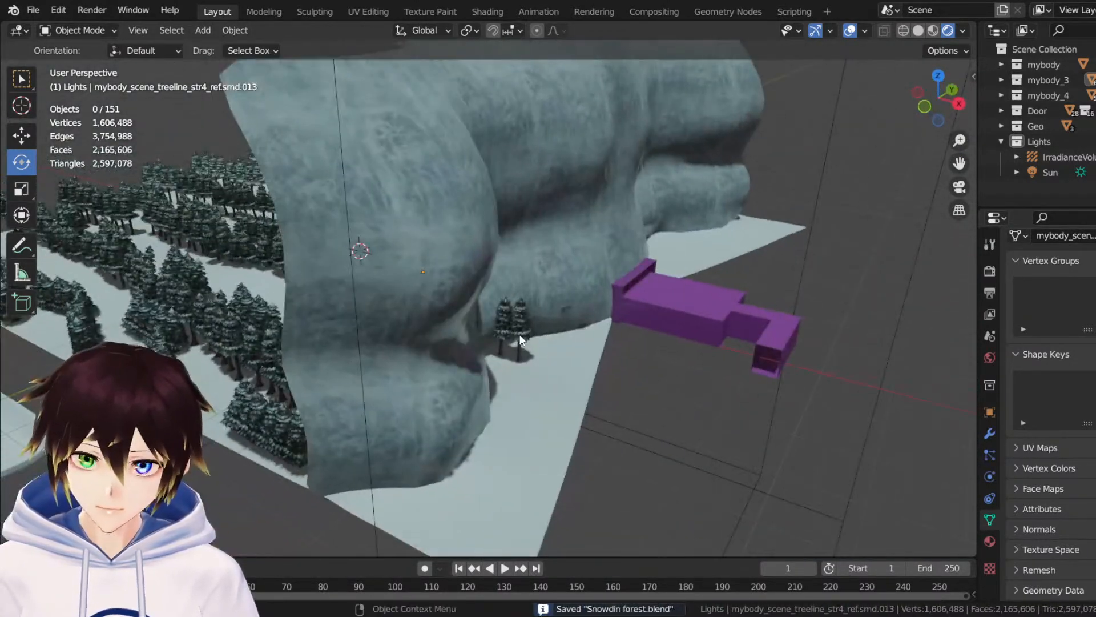
# Select the purple building, frame it from its open corridor end and enter Edit Mode.
pyautogui.click(772, 327)
pyautogui.press('KP_Decimal')
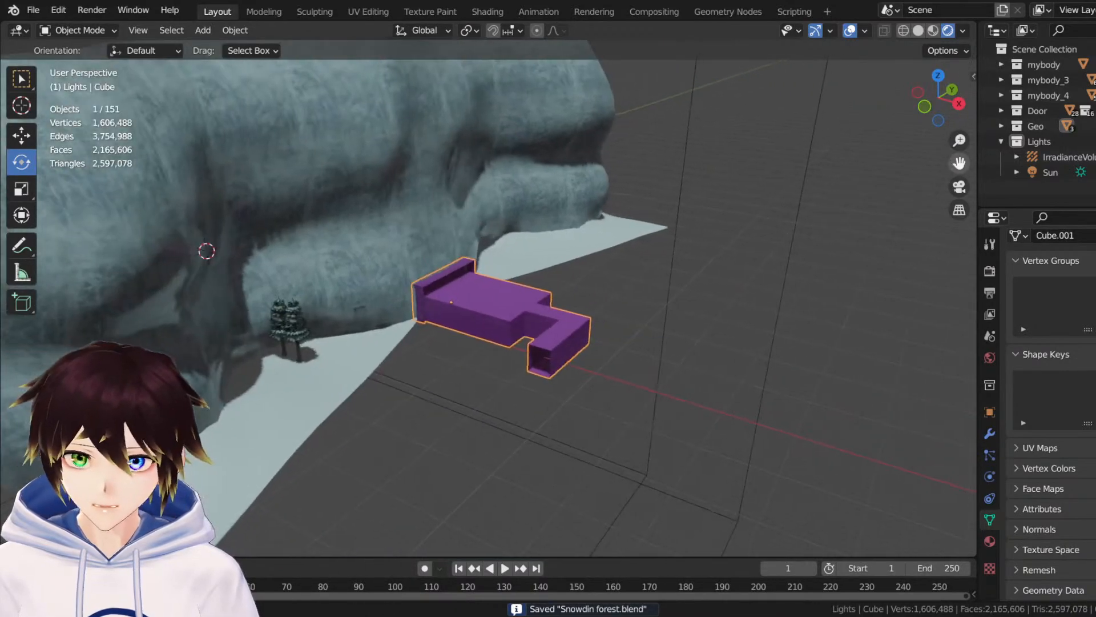
pyautogui.moveTo(538, 312); pyautogui.dragTo(577, 302, button='middle')
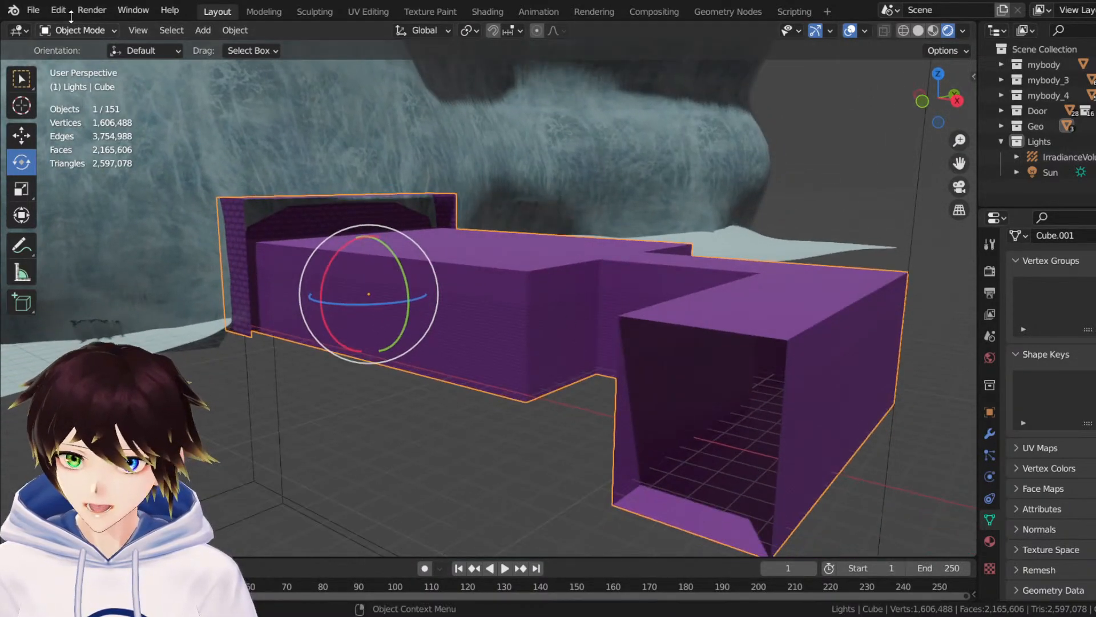
pyautogui.click(85, 31)
pyautogui.click(80, 65)
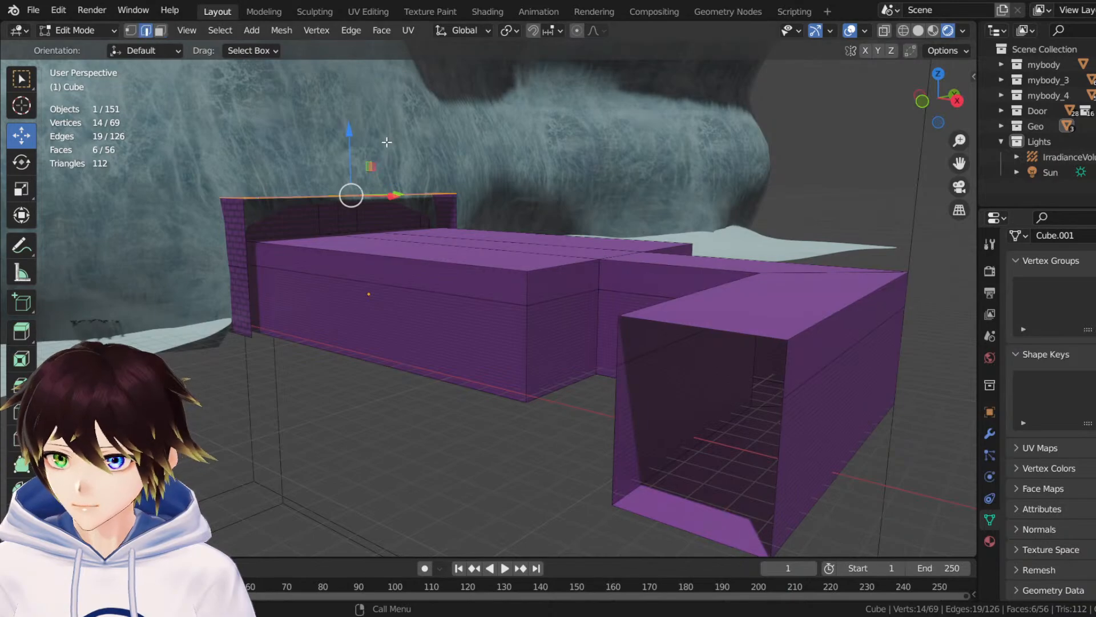
# Fill the upper part of the purple corridor's open end with a new face between its two upper side edges.
pyautogui.moveTo(665, 331); pyautogui.dragTo(670, 325, button='middle')
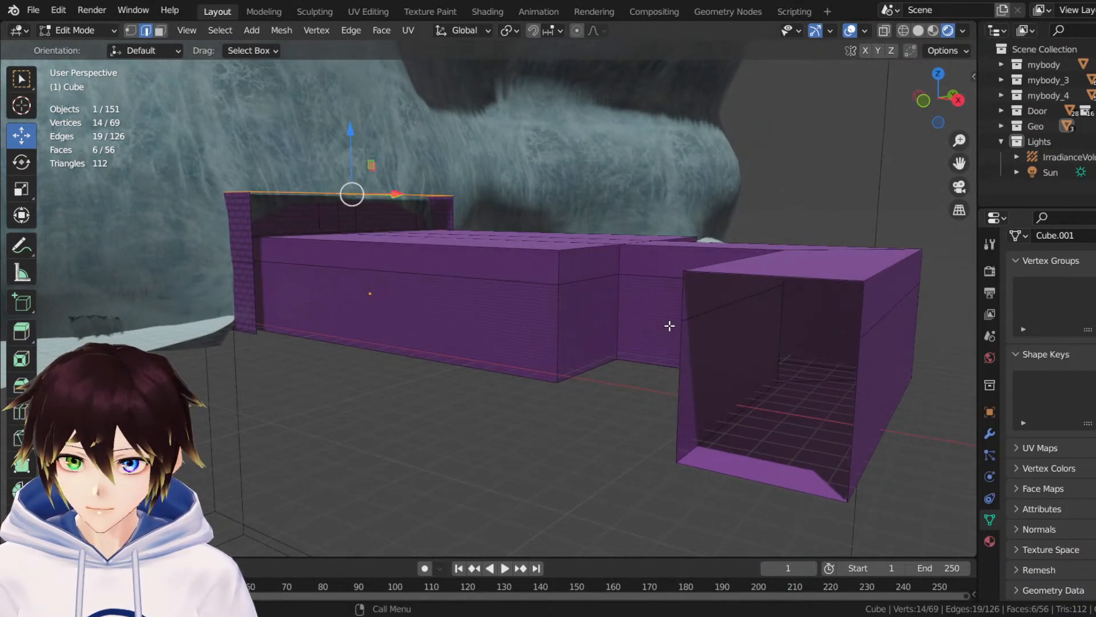
pyautogui.click(681, 296)
pyautogui.keyDown('shift'); pyautogui.click(863, 310); pyautogui.keyUp('shift')
pyautogui.rightClick(849, 320)
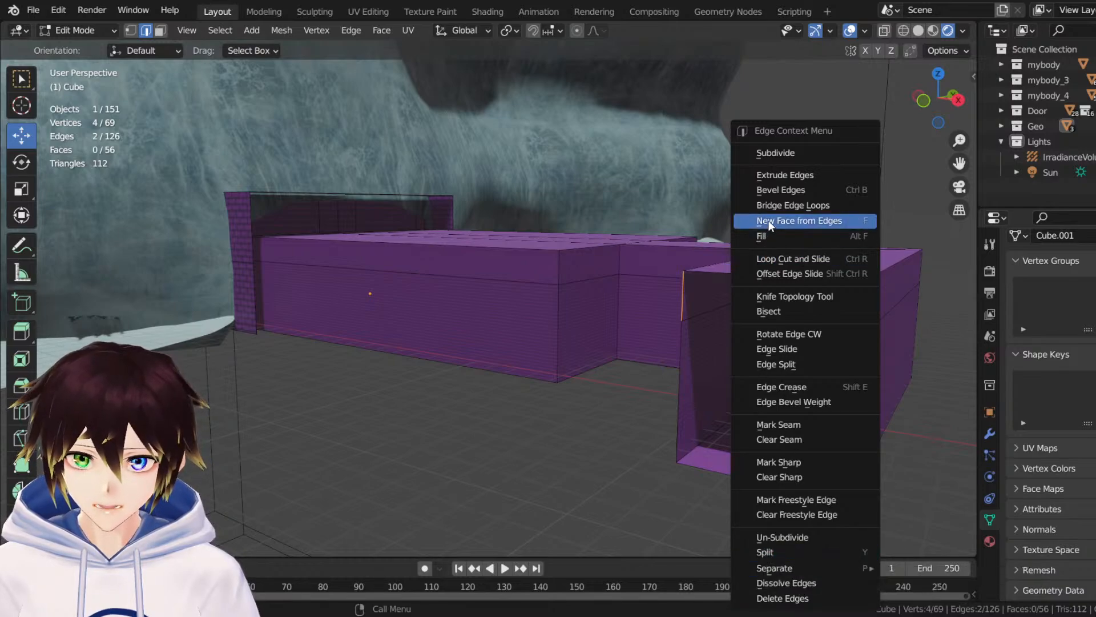
pyautogui.click(770, 222)
# Close the remaining lower part of the corridor opening with a new face from its two lower vertical edges.
pyautogui.click(672, 397)
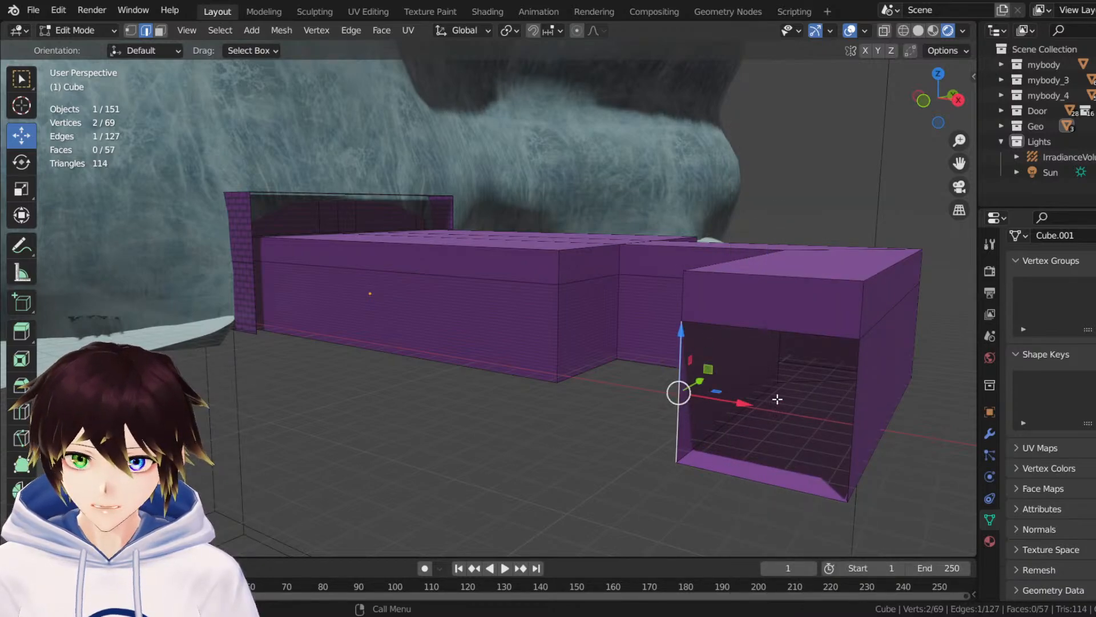
pyautogui.keyDown('shift'); pyautogui.click(856, 398); pyautogui.keyUp('shift')
pyautogui.rightClick(857, 398)
pyautogui.click(737, 223)
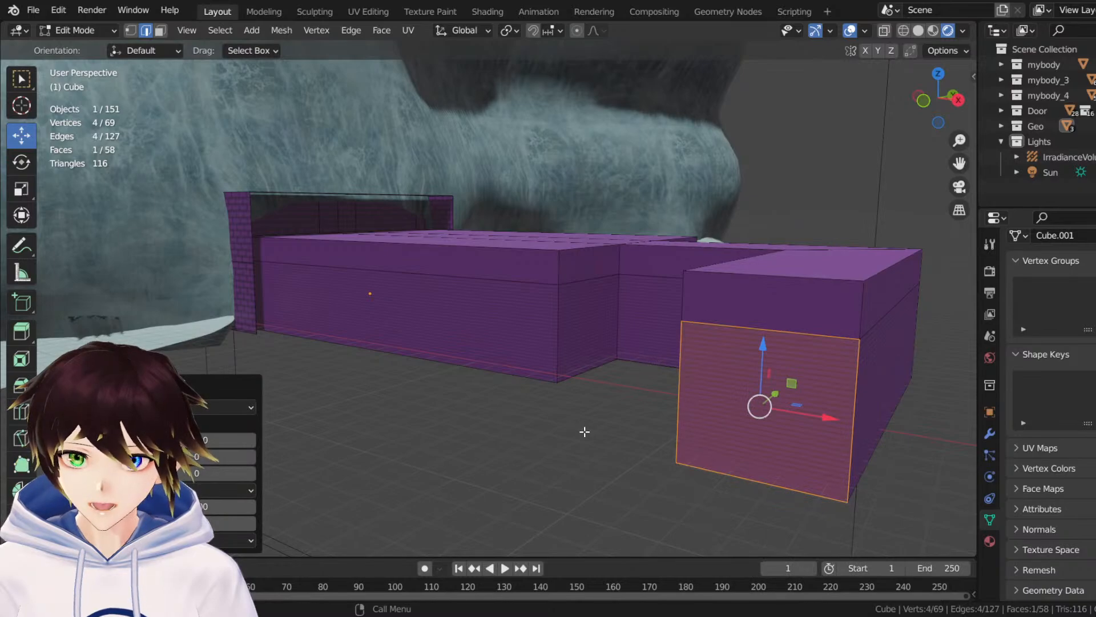
# Deselect the new end face and save the Snowdin forest.blend file.
pyautogui.hotkey('alt', 'a')
pyautogui.moveTo(585, 432); pyautogui.dragTo(629, 379, button='middle')
pyautogui.hotkey('ctrl', 's')
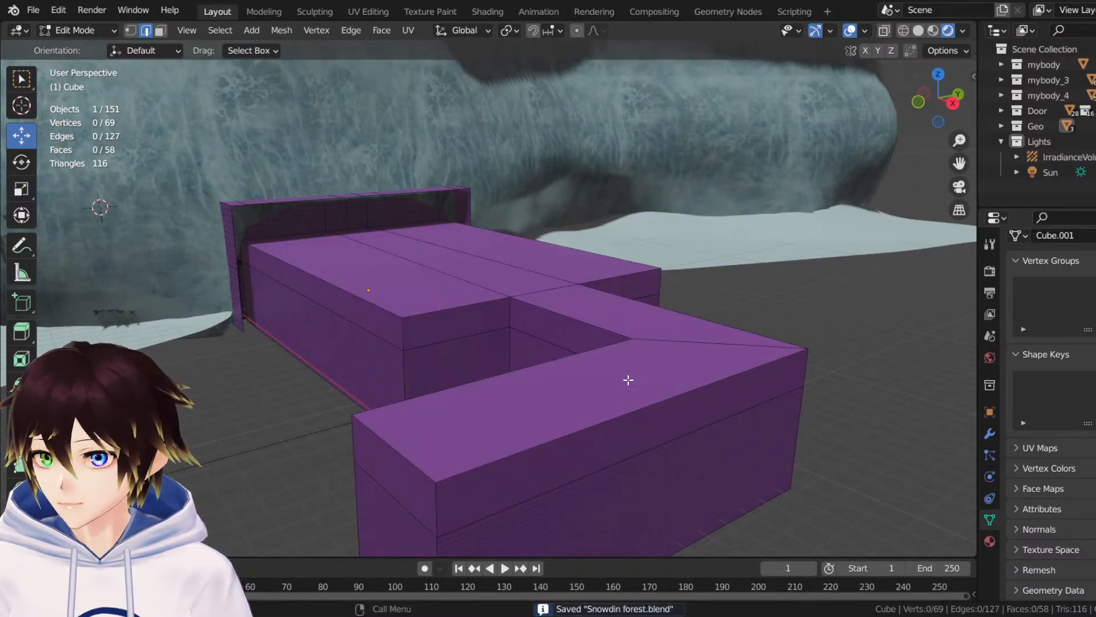
# Return the purple building to Object Mode and deselect it.
pyautogui.moveTo(436, 347); pyautogui.dragTo(504, 345, button='middle')
pyautogui.scroll(-8, 504, 345)
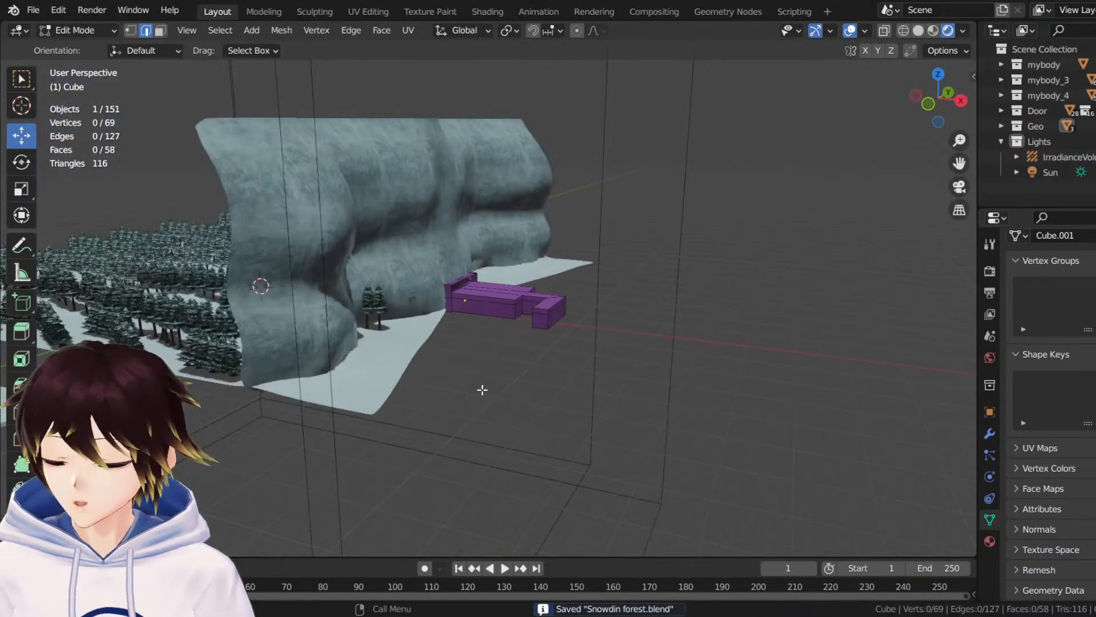
pyautogui.moveTo(426, 370); pyautogui.dragTo(541, 376, button='middle')
pyautogui.scroll(-5, 541, 376)
pyautogui.click(80, 30)
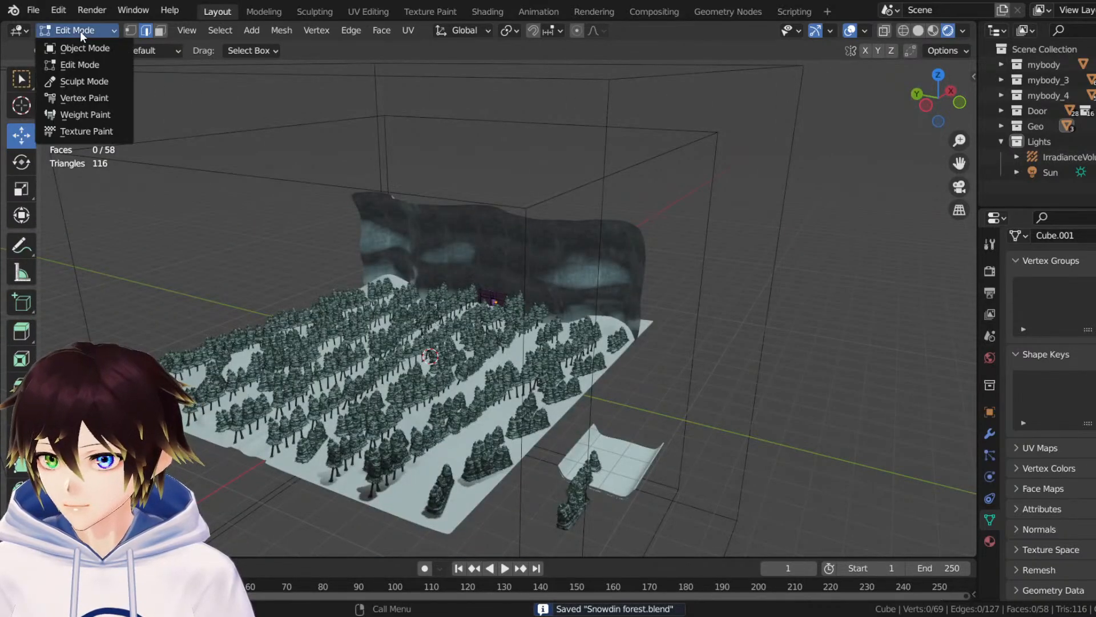
pyautogui.click(85, 45)
pyautogui.moveTo(199, 146); pyautogui.dragTo(325, 233, button='middle')
pyautogui.hotkey('alt', 'a')
# Add a cube mesh in the middle of the snowy forest.
pyautogui.scroll(5, 262, 254)
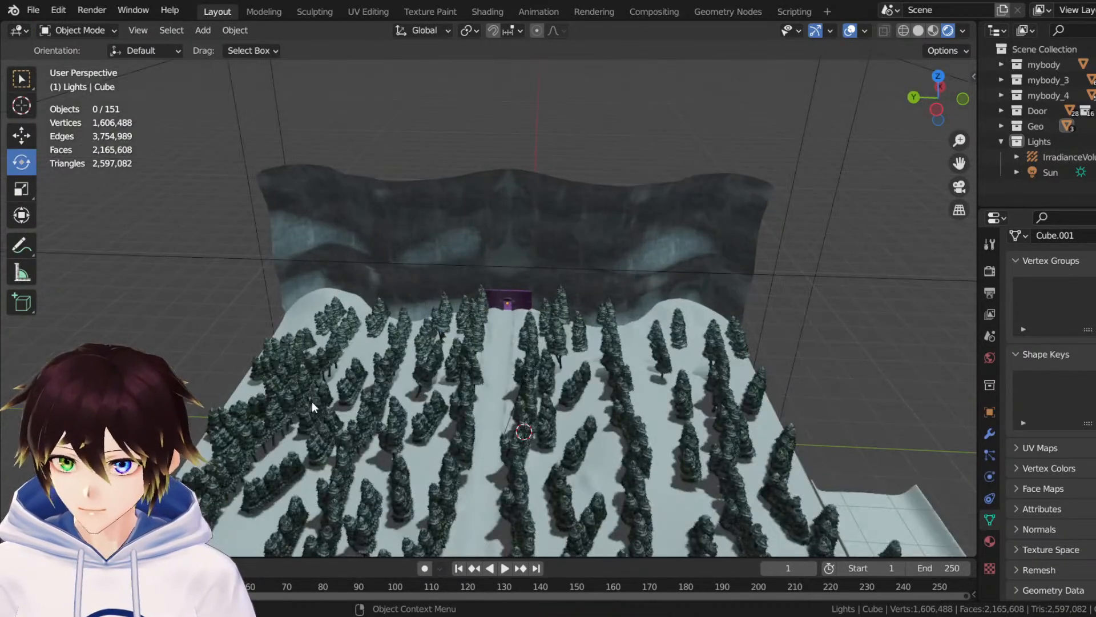
pyautogui.moveTo(960, 163); pyautogui.dragTo(885, 163)
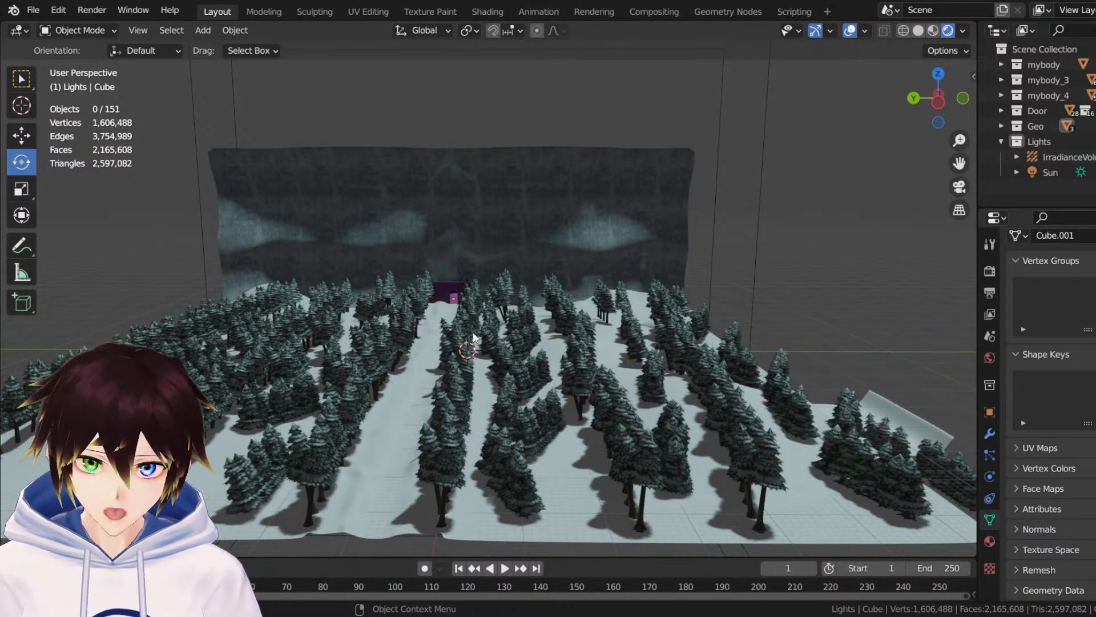
pyautogui.moveTo(307, 279); pyautogui.dragTo(510, 332, button='middle')
pyautogui.moveTo(952, 169); pyautogui.dragTo(727, 302)
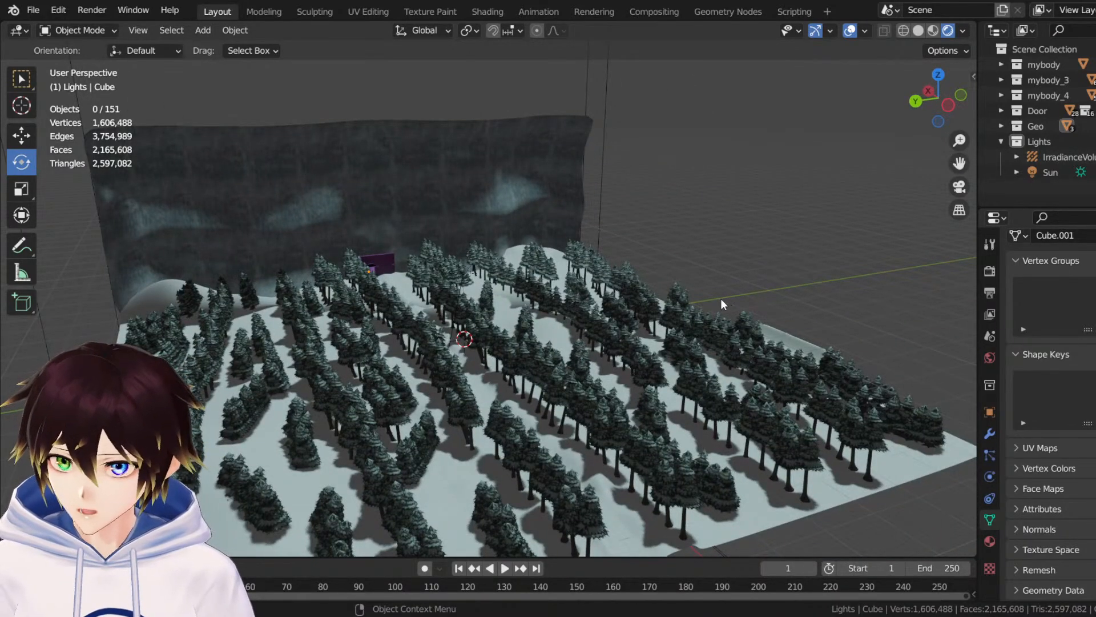
pyautogui.scroll(-6, 720, 298)
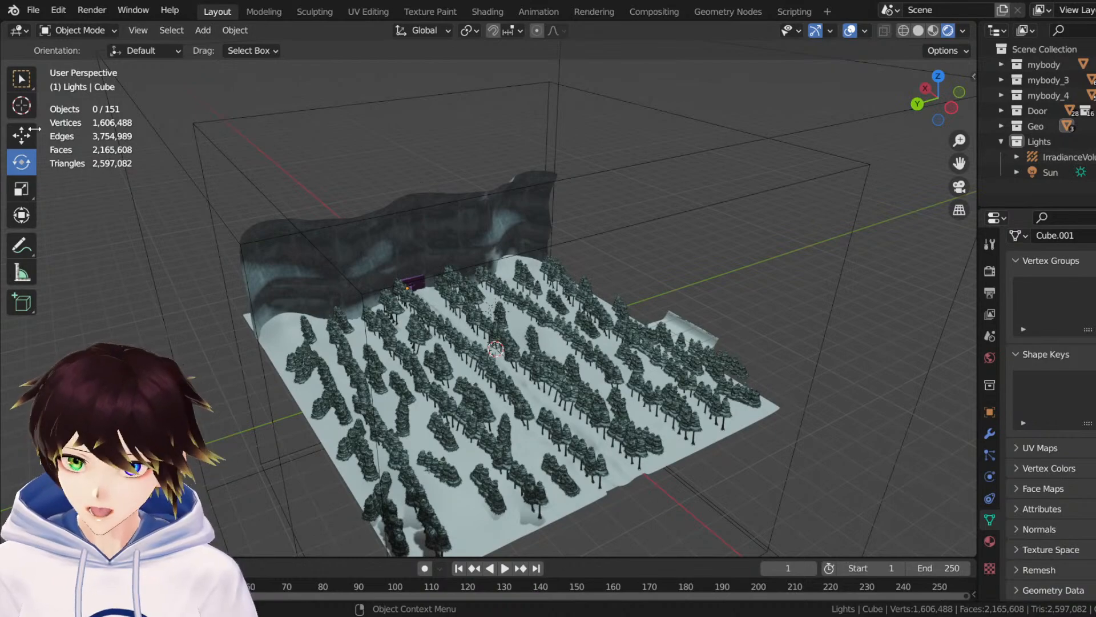
pyautogui.click(202, 30)
pyautogui.moveTo(207, 48)
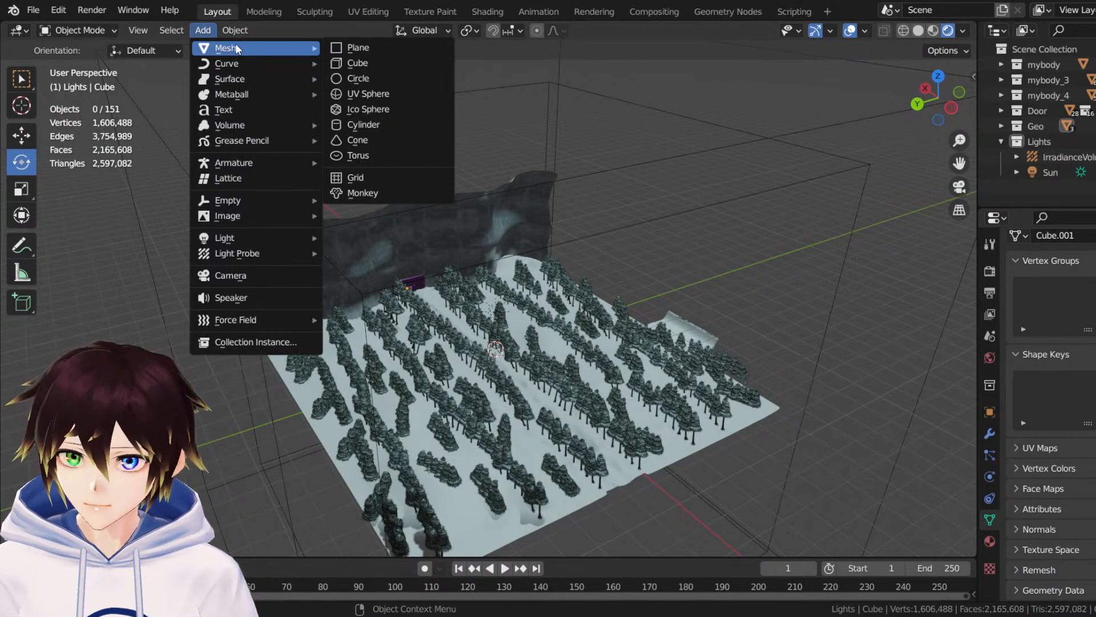
pyautogui.click(379, 63)
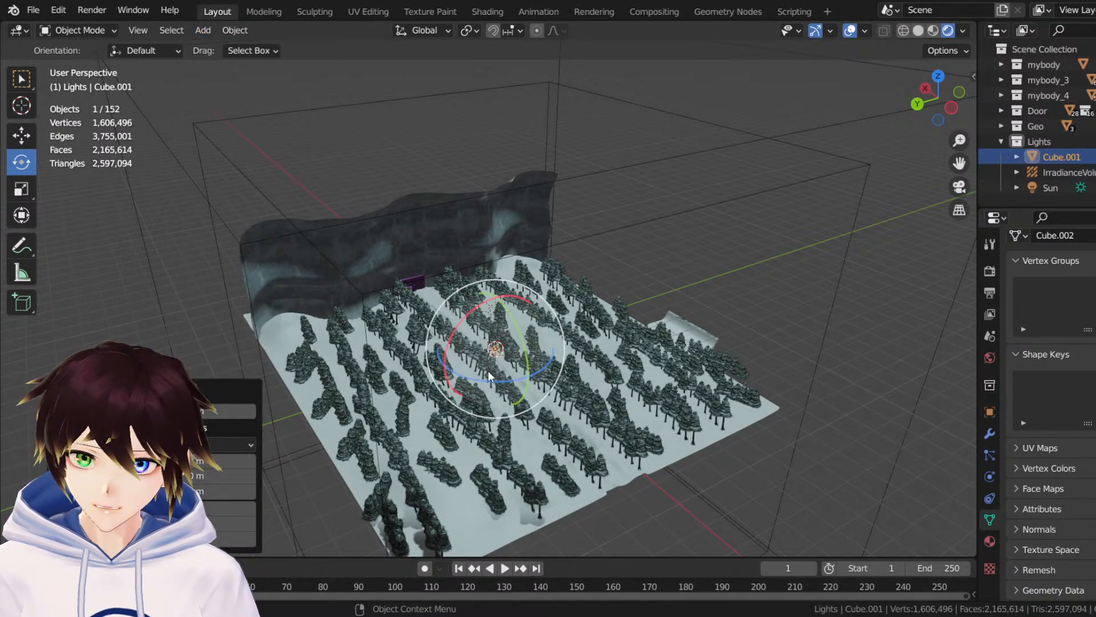
# Rename the new cube in the Lights collection to "Fog volume".
pyautogui.doubleClick(1061, 156)
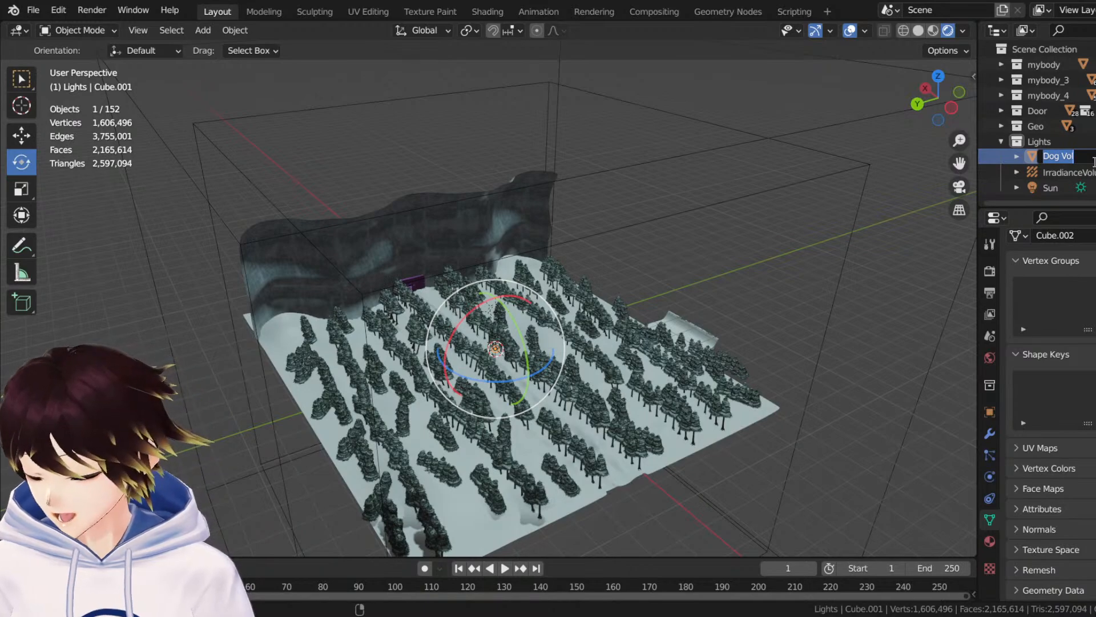
pyautogui.write('Fo')
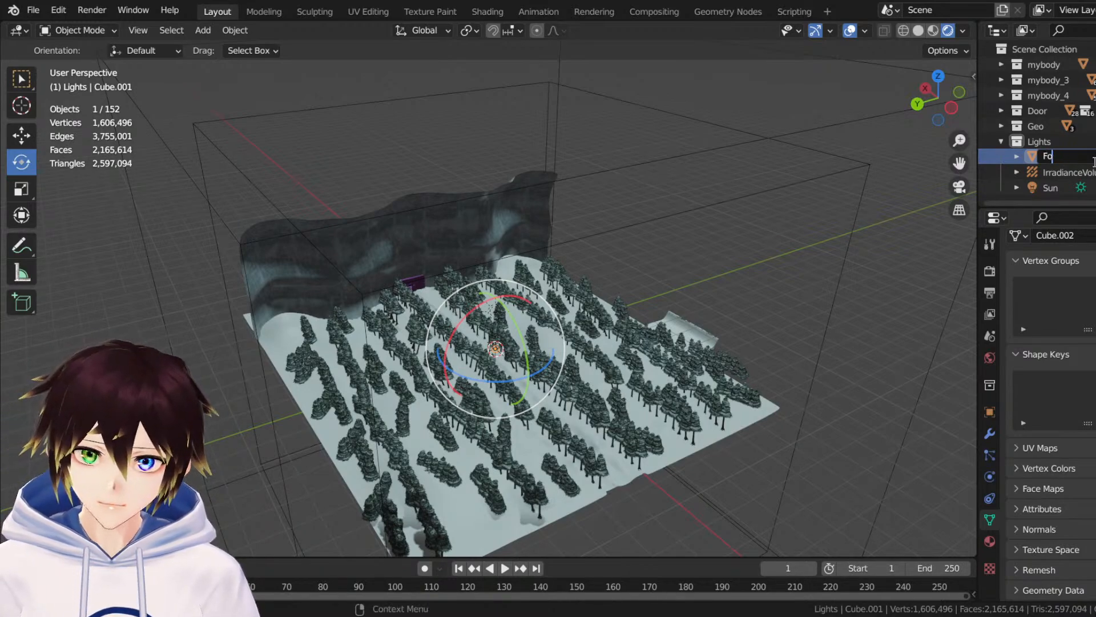
pyautogui.write('g volum')
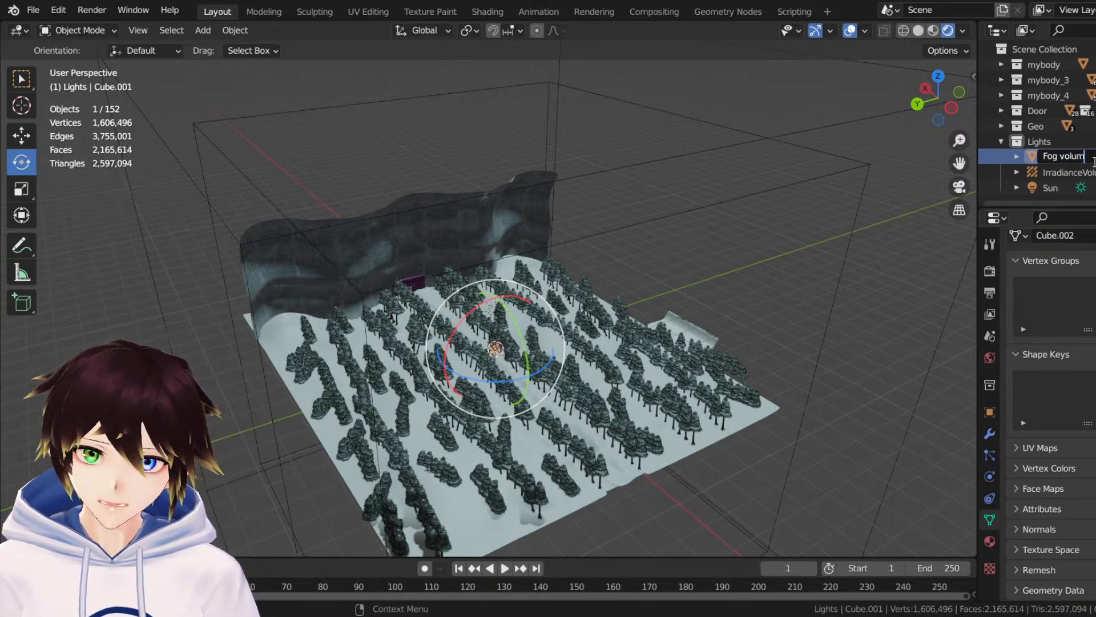
pyautogui.write('e')
pyautogui.press('Return')
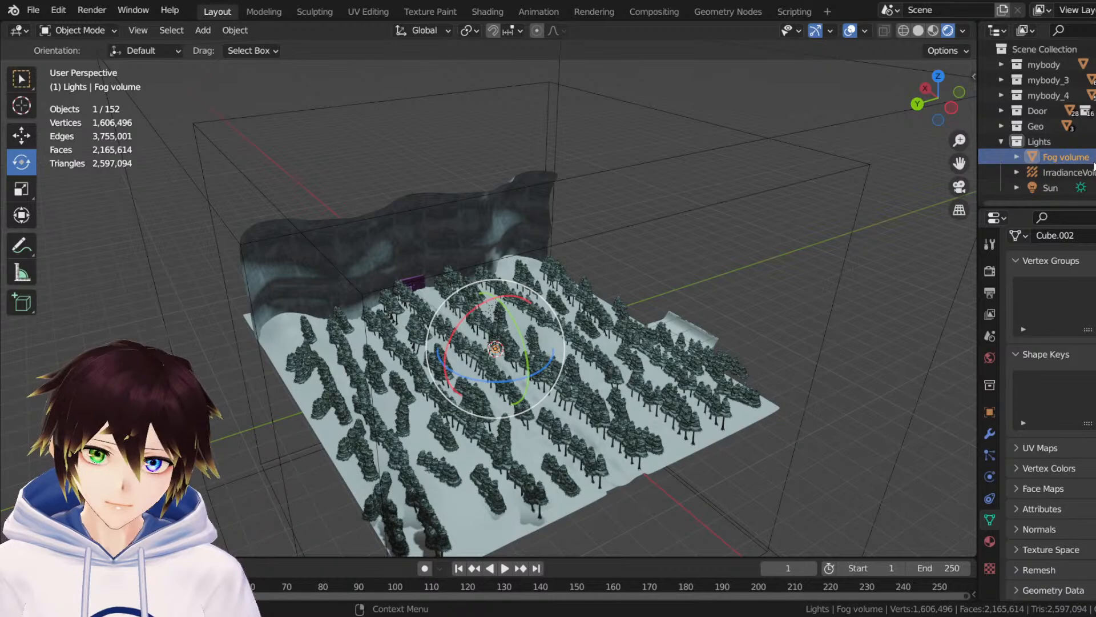
# Create a new material on the fog cube and name it "Fog".
pyautogui.click(991, 541)
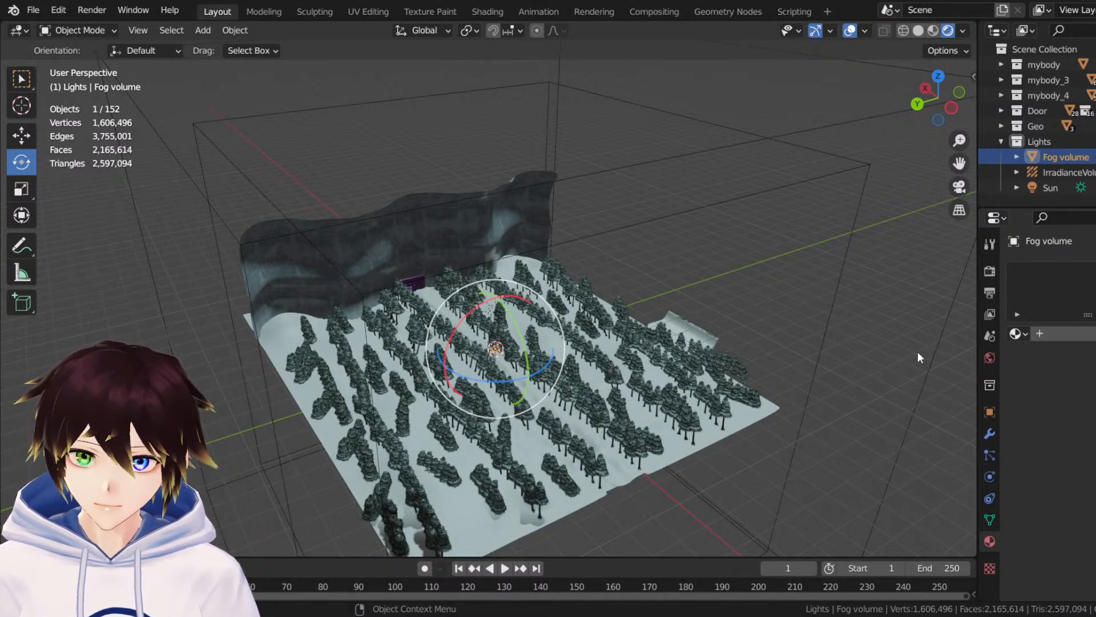
pyautogui.click(1073, 336)
pyautogui.doubleClick(1073, 335)
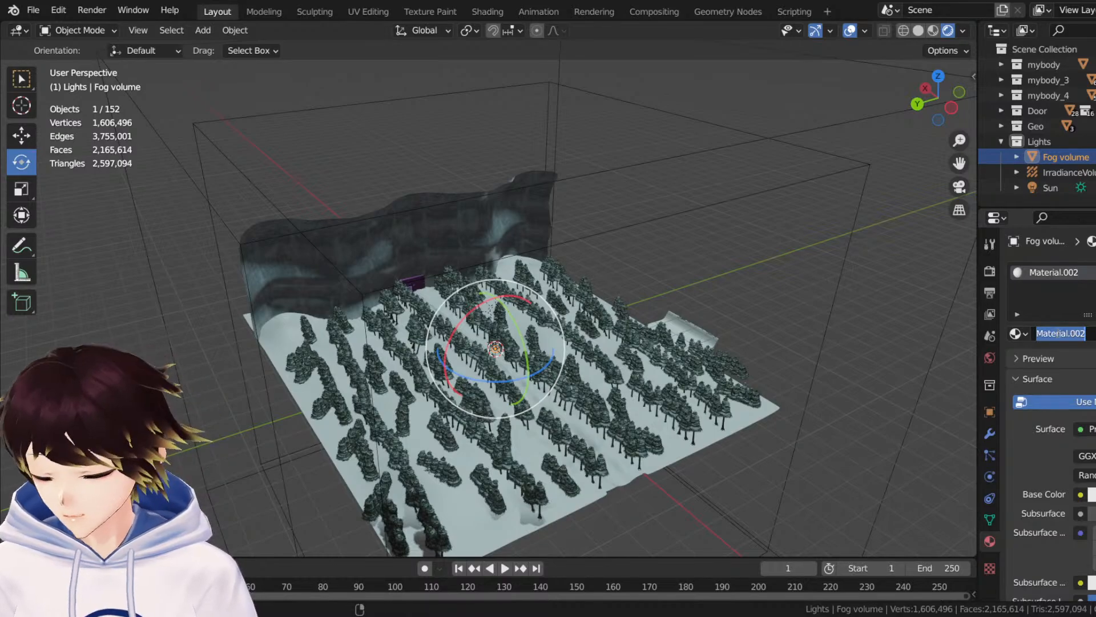
pyautogui.write('Fog')
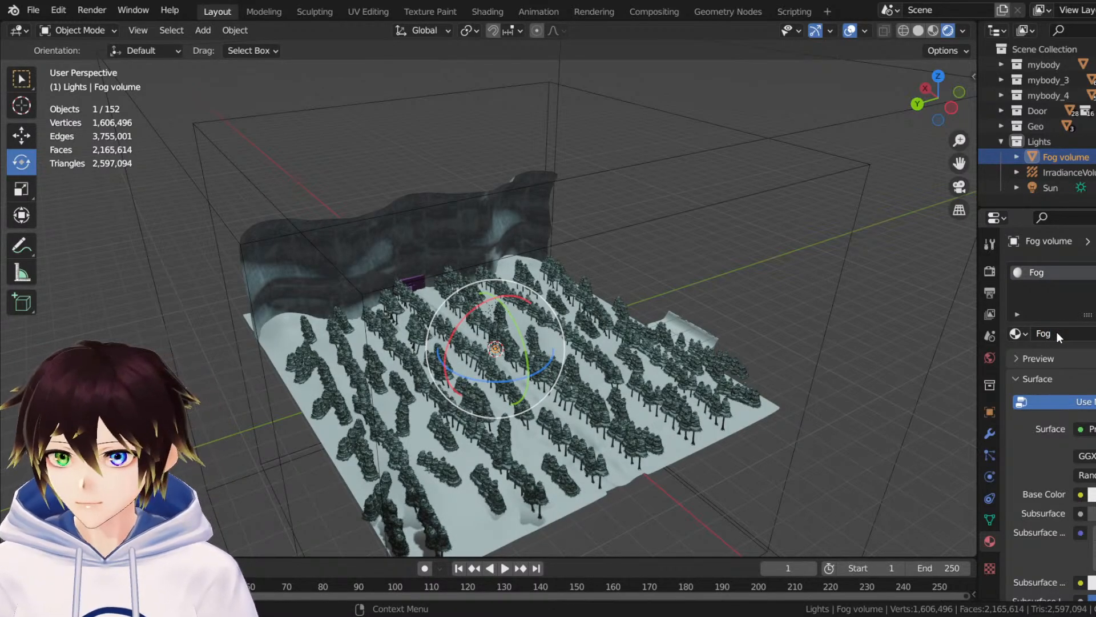
# Save the Snowdin forest.blend file with the fog cube and its material.
pyautogui.scroll(5, 622, 359)
pyautogui.scroll(4, 587, 353)
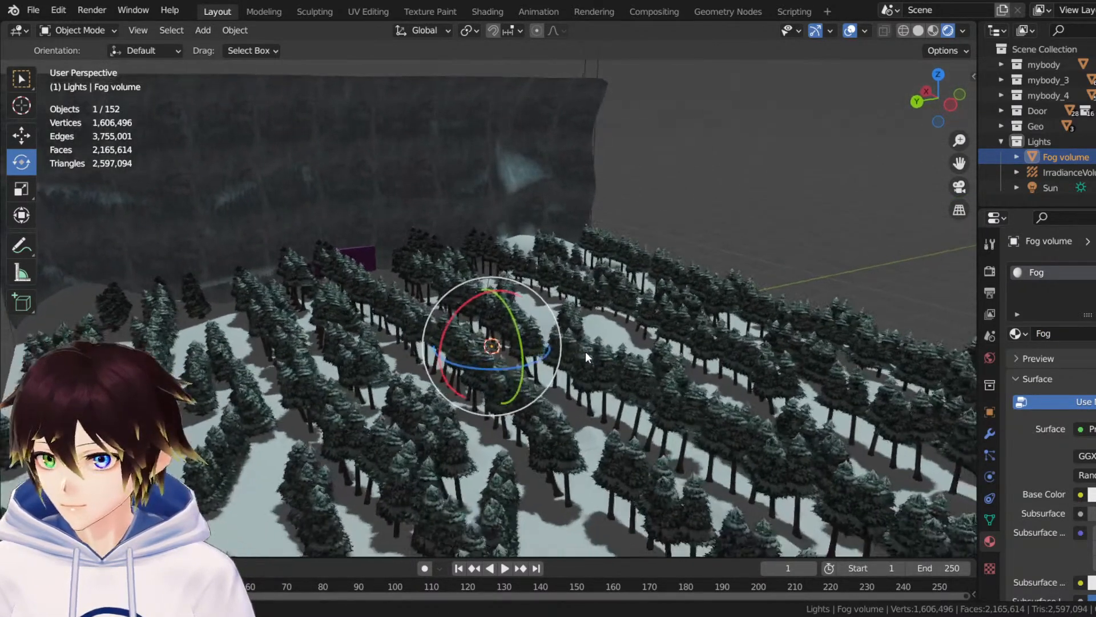
pyautogui.hotkey('ctrl', 's')
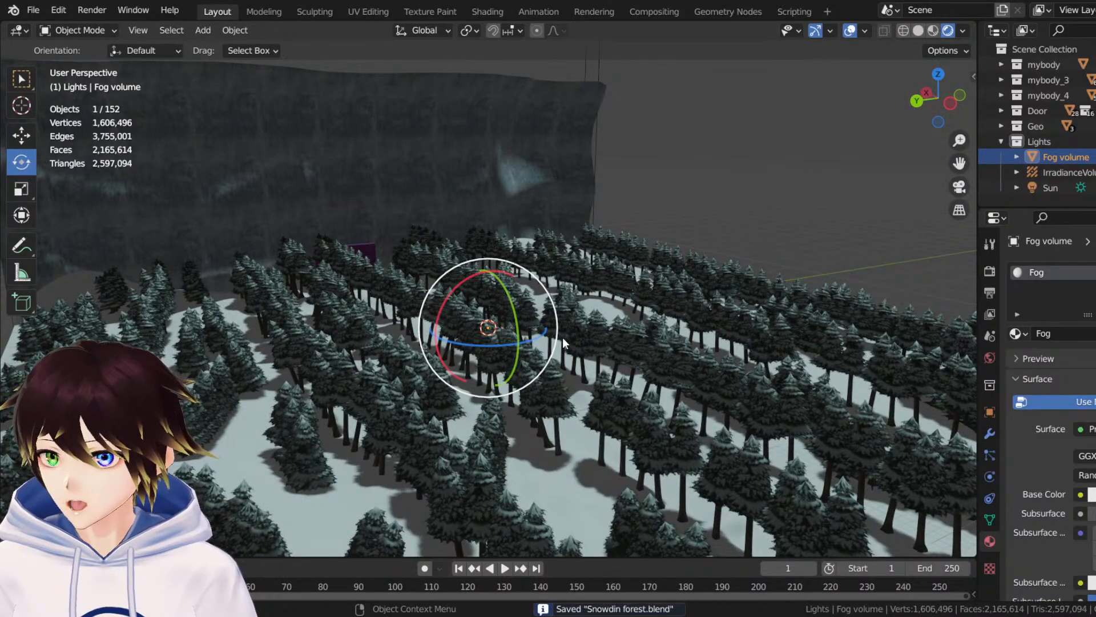
# Switch to the Shading workspace and bring the Fog material's Principled BSDF and Material Output nodes into view.
pyautogui.moveTo(959, 164); pyautogui.dragTo(1036, 227)
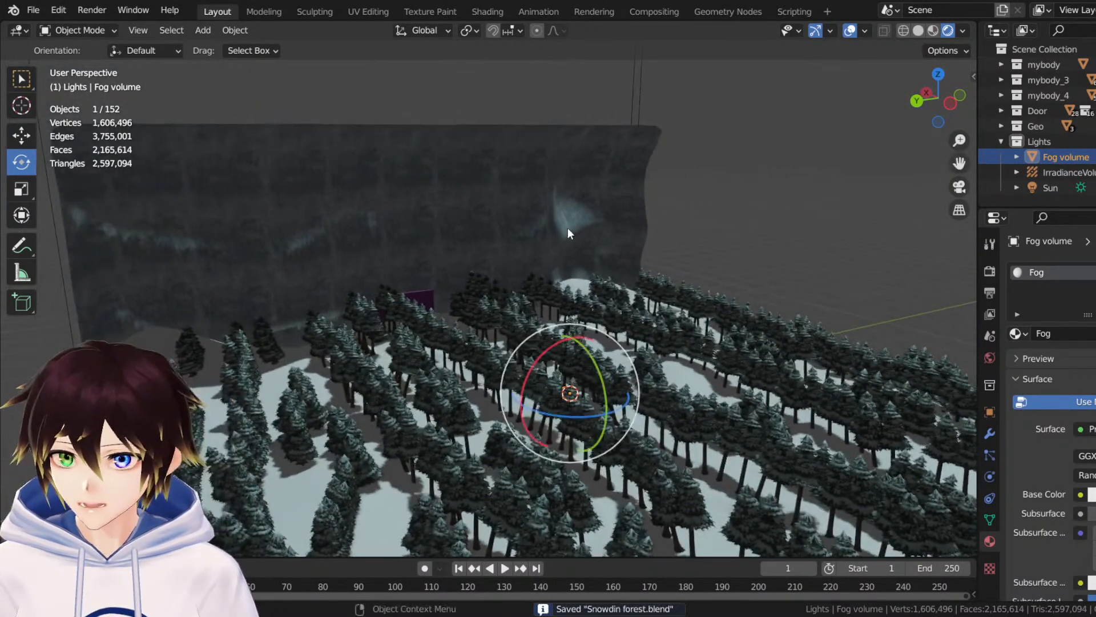
pyautogui.moveTo(567, 228); pyautogui.dragTo(535, 231, button='middle')
pyautogui.scroll(1, 544, 223)
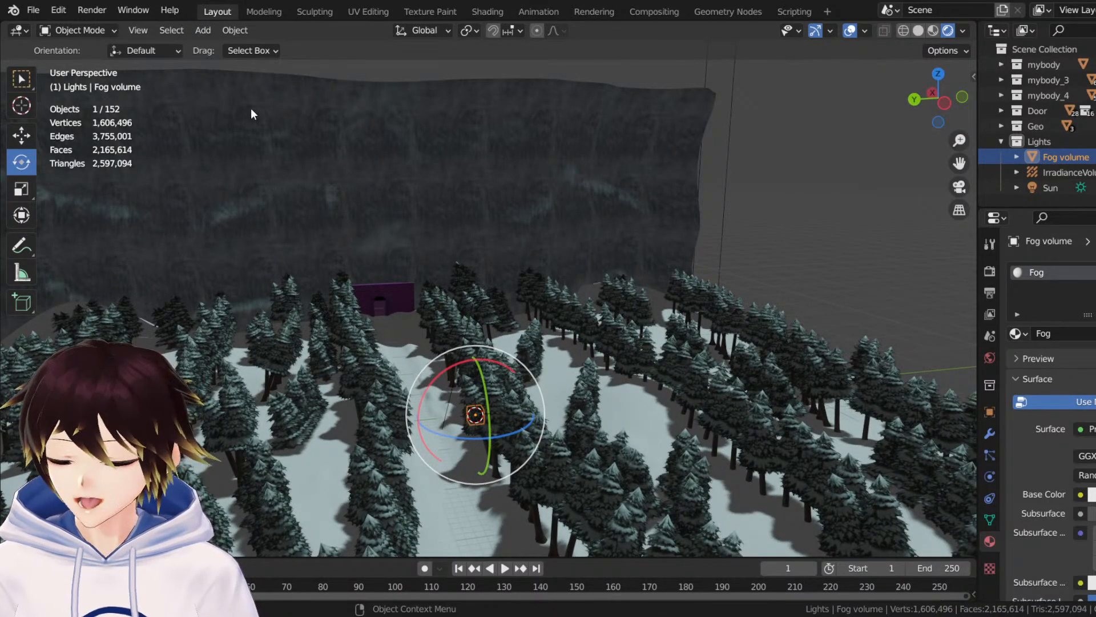
pyautogui.click(134, 10)
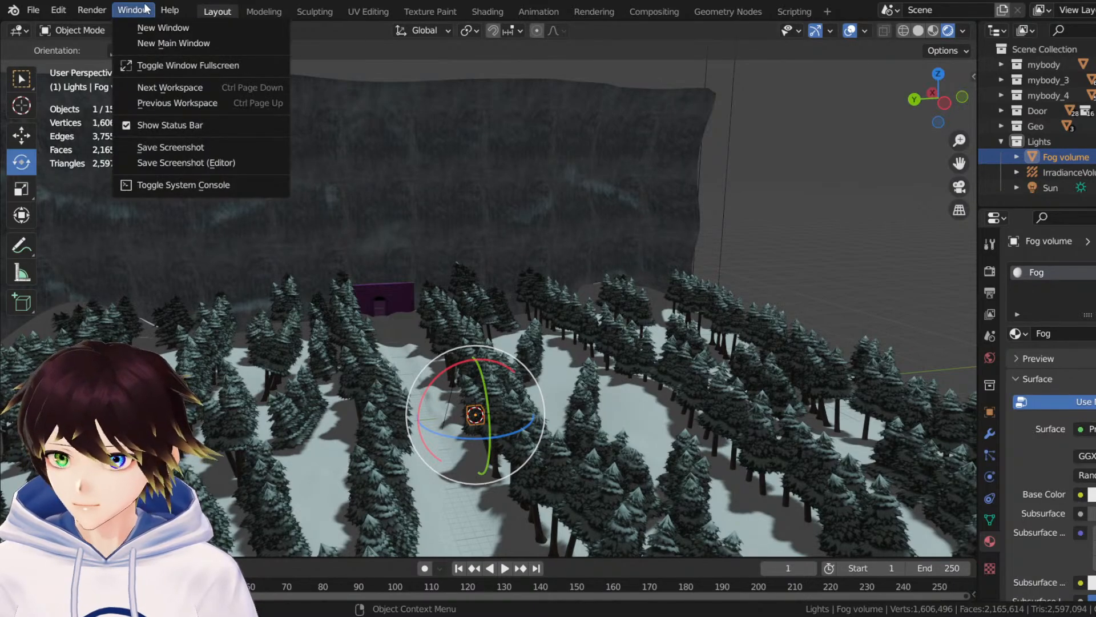
pyautogui.click(531, 12)
pyautogui.click(489, 12)
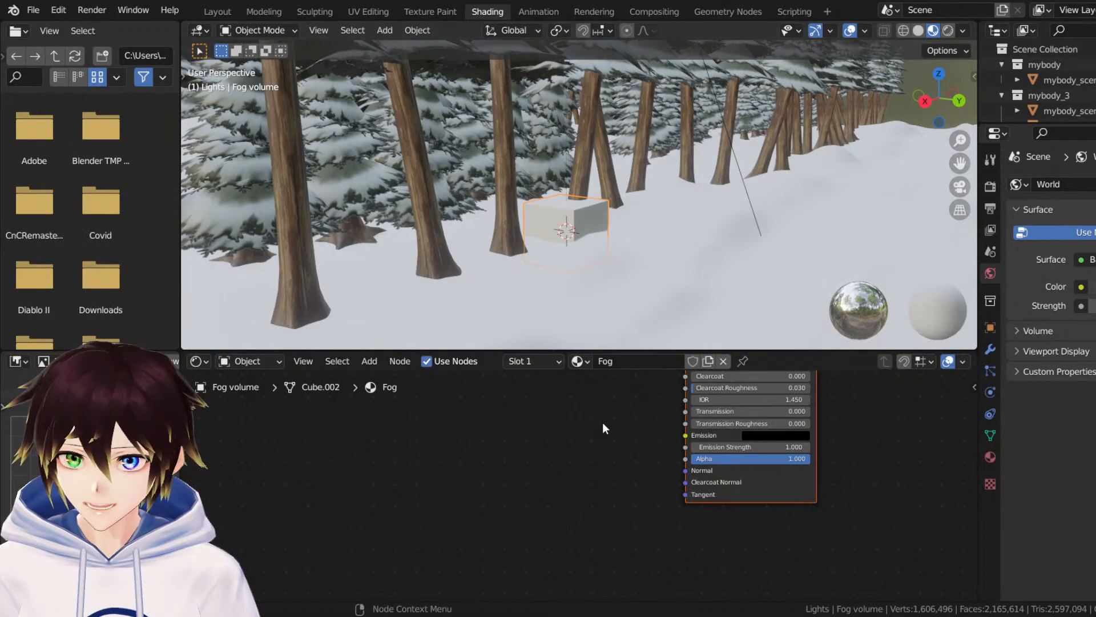
pyautogui.moveTo(602, 422); pyautogui.dragTo(526, 522, button='middle')
pyautogui.scroll(-3, 526, 522)
pyautogui.moveTo(594, 460); pyautogui.dragTo(510, 534, button='middle')
pyautogui.click(672, 473)
pyautogui.scroll(5, 650, 458)
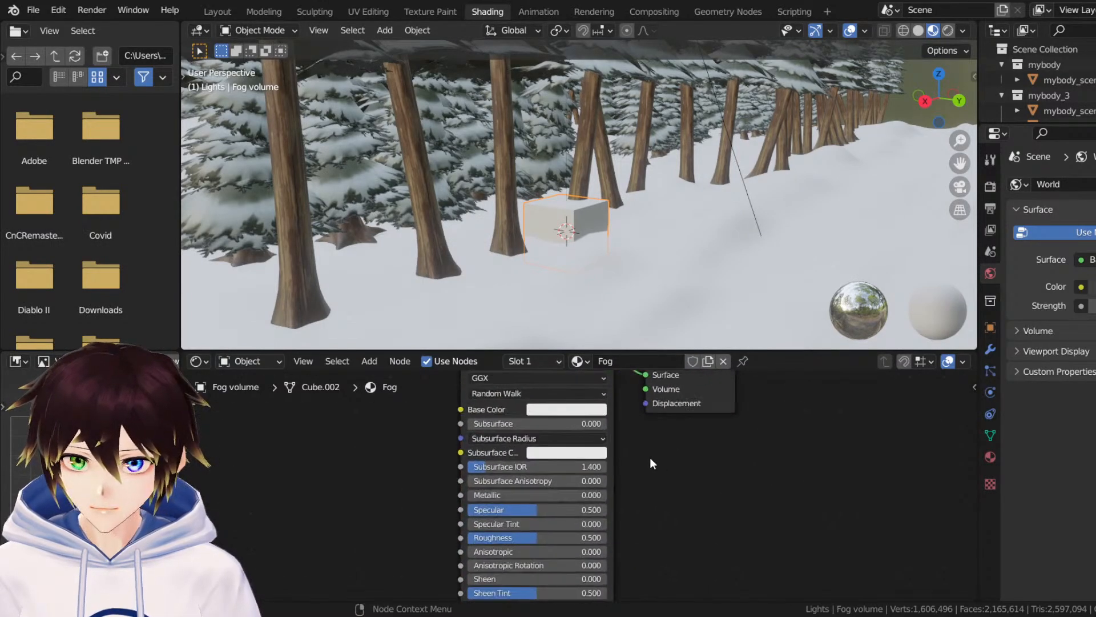
pyautogui.moveTo(650, 458); pyautogui.dragTo(626, 508, button='middle')
# Add a Volume Scatter shader node beside the Principled BSDF in the Fog material.
pyautogui.click(365, 361)
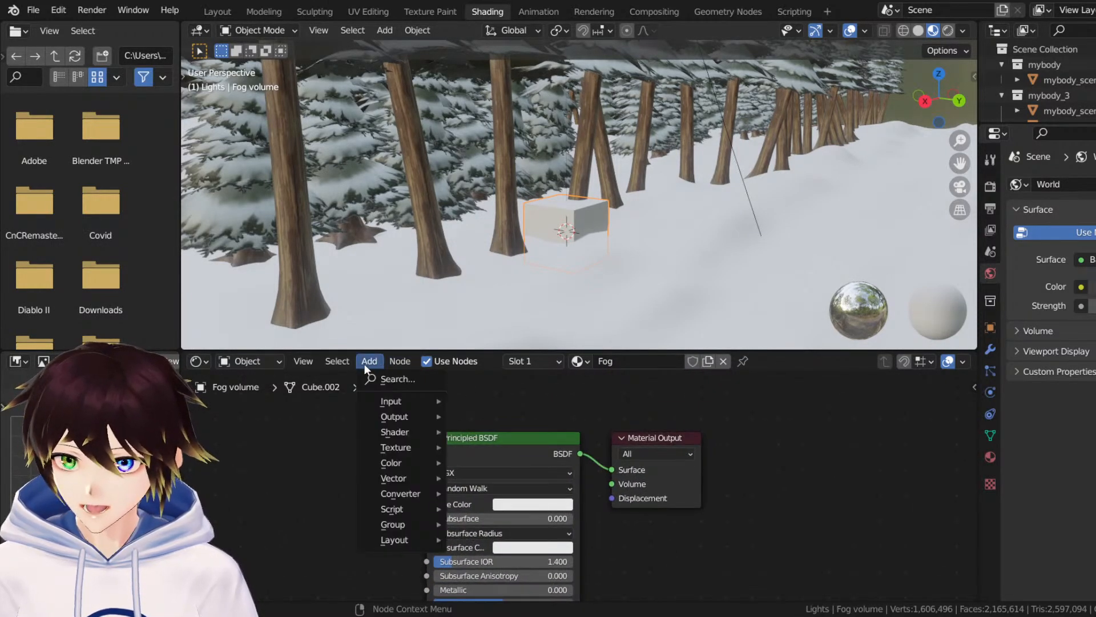
pyautogui.moveTo(399, 479)
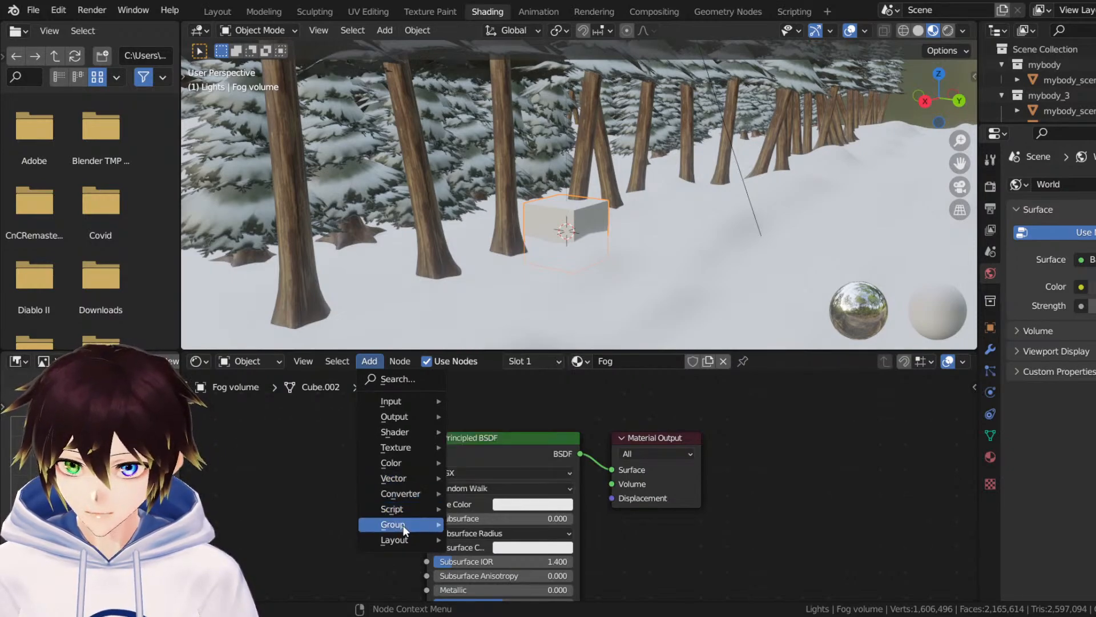
pyautogui.moveTo(401, 433)
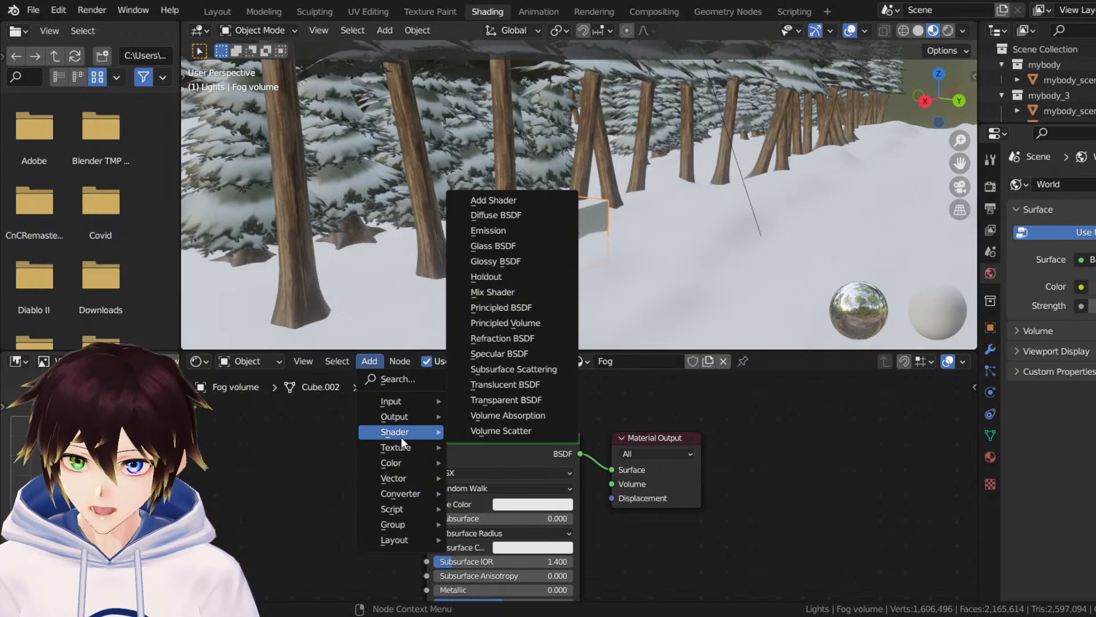
pyautogui.click(511, 431)
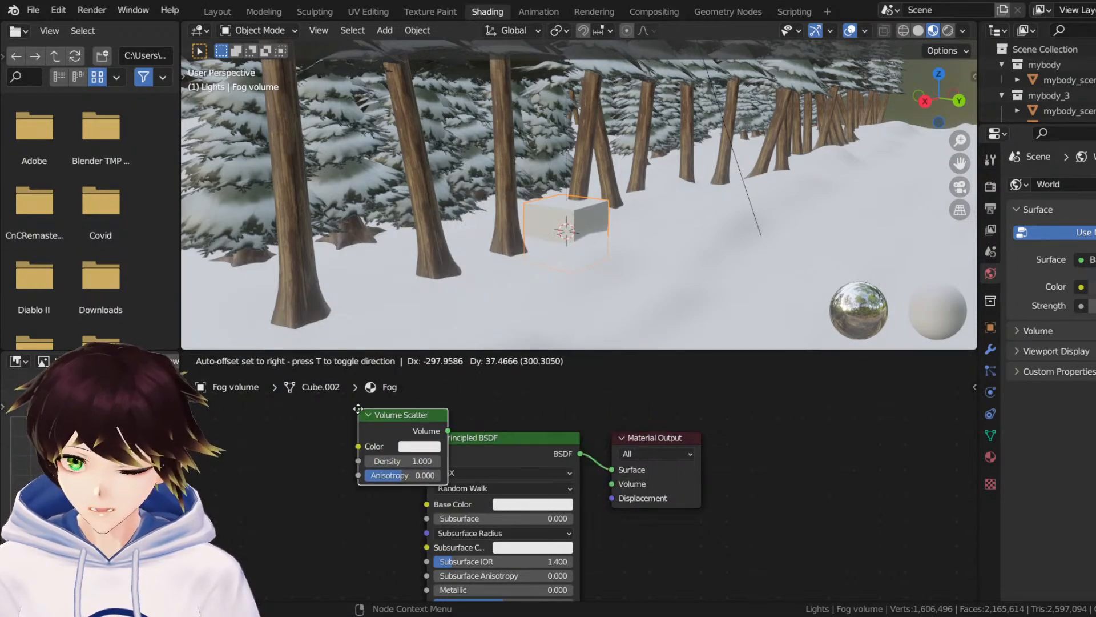
pyautogui.click(343, 454)
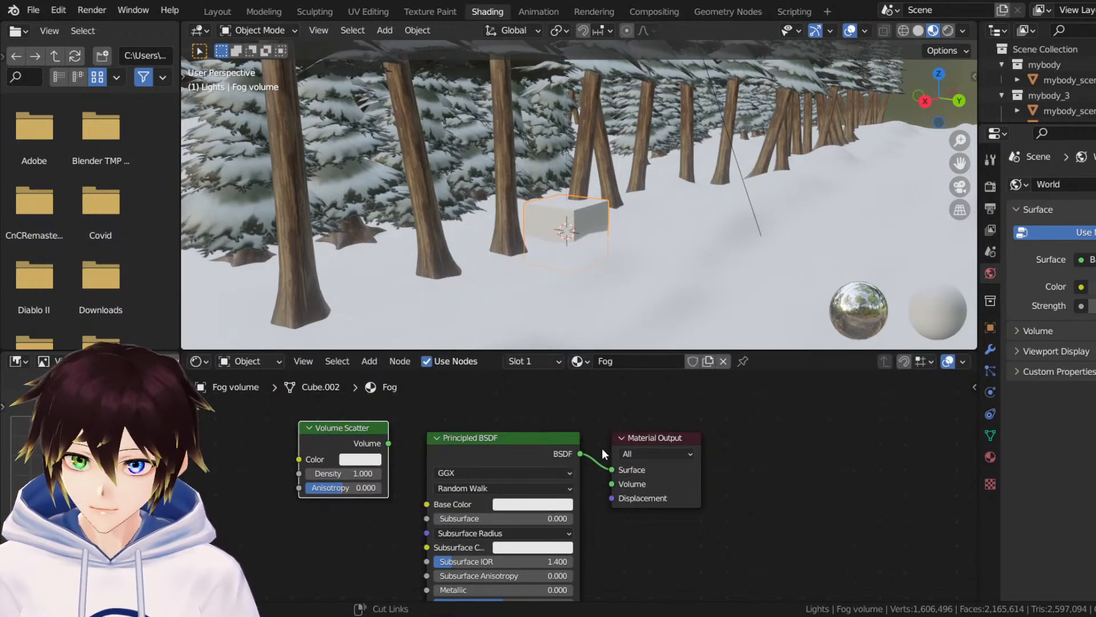
# Disconnect the Principled BSDF from the Material Output, move it aside and link Volume Scatter to the Volume input.
pyautogui.keyDown('ctrl'); pyautogui.moveTo(599, 461); pyautogui.dragTo(600, 462, button='right'); pyautogui.keyUp('ctrl')
pyautogui.moveTo(543, 449)
pyautogui.mouseDown()
pyautogui.moveTo(435, 536)
pyautogui.moveTo(397, 540)
pyautogui.mouseUp()
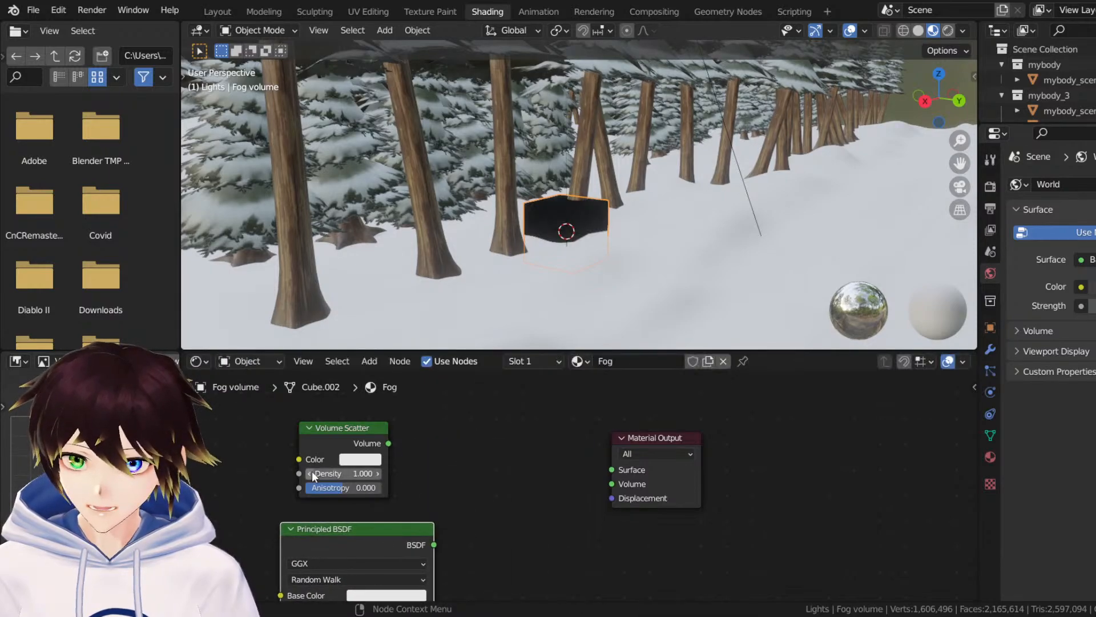
pyautogui.moveTo(336, 437); pyautogui.dragTo(622, 484)
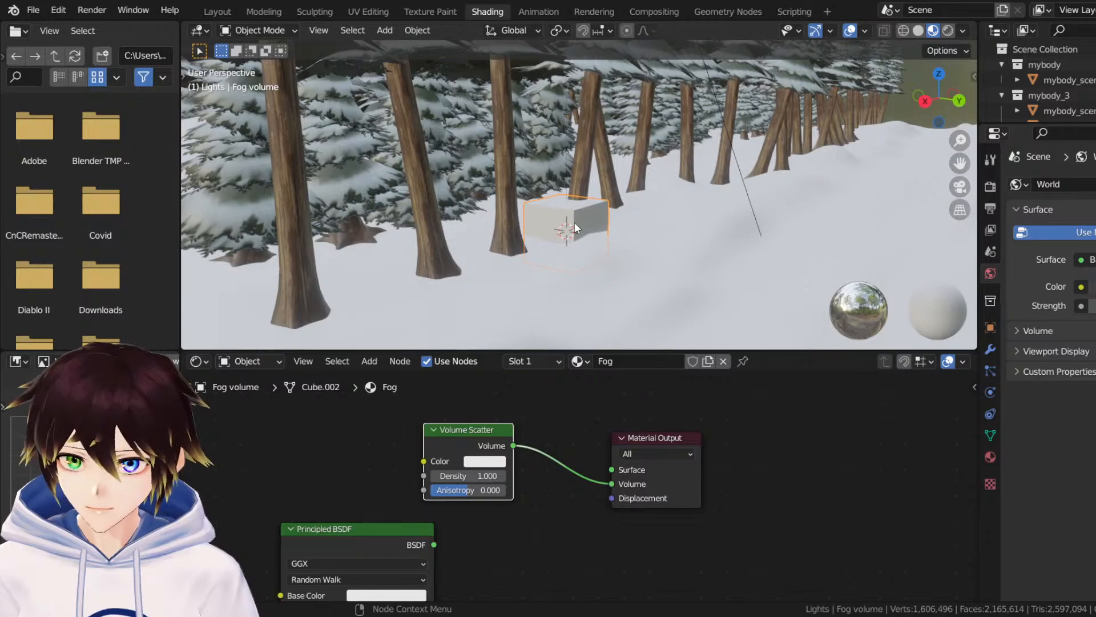
pyautogui.scroll(-6, 594, 215)
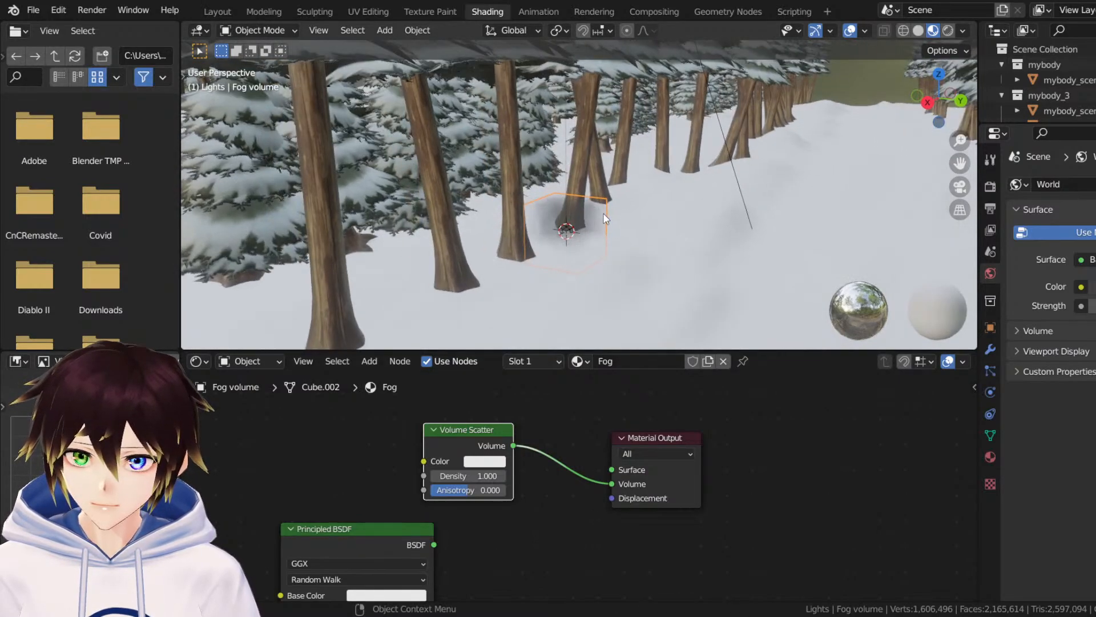
# Raise the Fog volume cube along the Z axis above the snow with the Move tool.
pyautogui.click(188, 73)
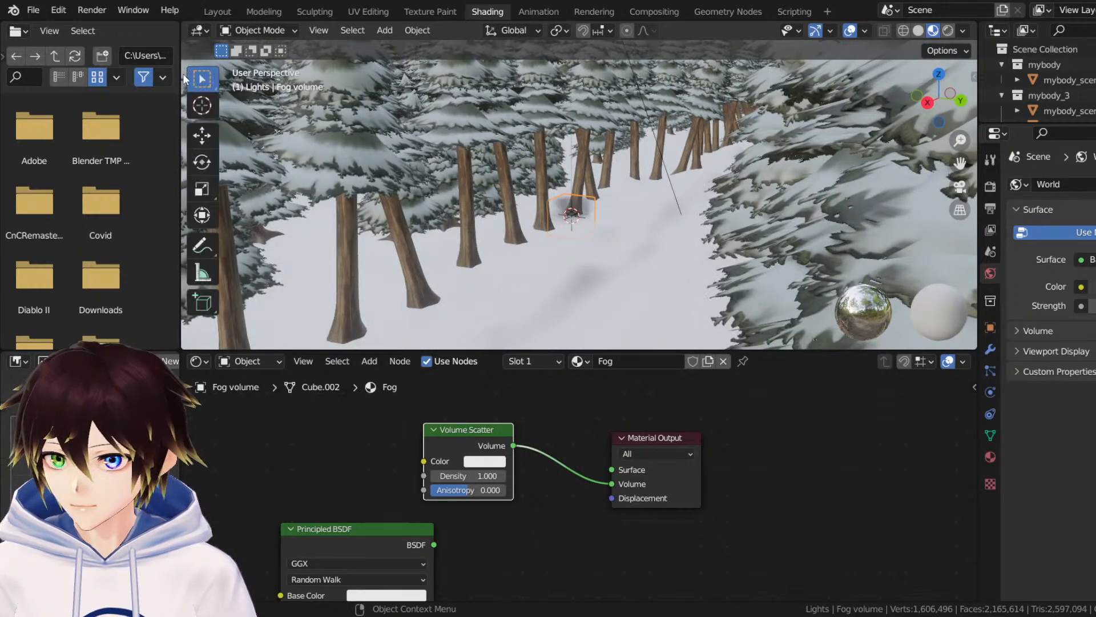
pyautogui.click(201, 135)
pyautogui.moveTo(443, 197); pyautogui.dragTo(471, 194, button='middle')
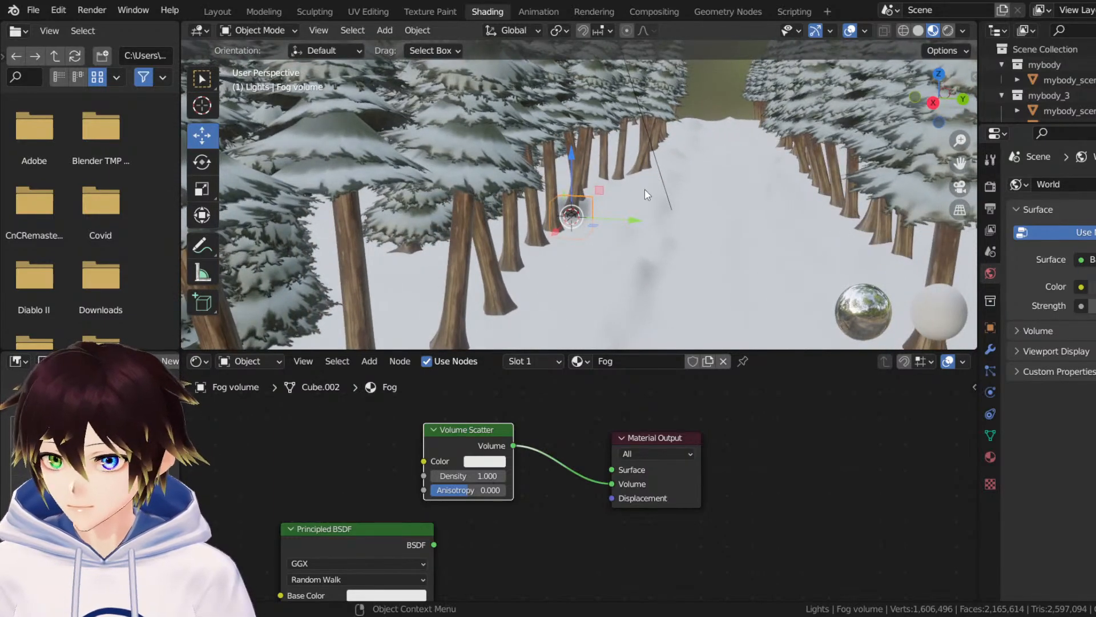
pyautogui.moveTo(573, 159); pyautogui.dragTo(574, 85)
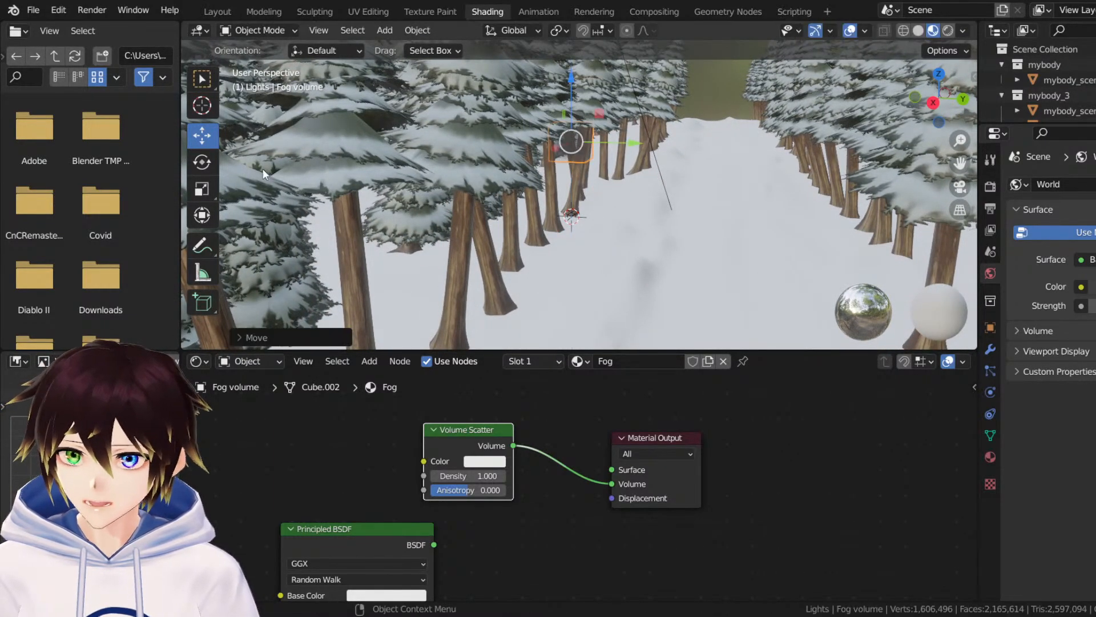
# Scale the Fog volume cube up uniformly until it covers most of the forest terrain in top view.
pyautogui.click(203, 193)
pyautogui.scroll(-5, 539, 193)
pyautogui.press('s')
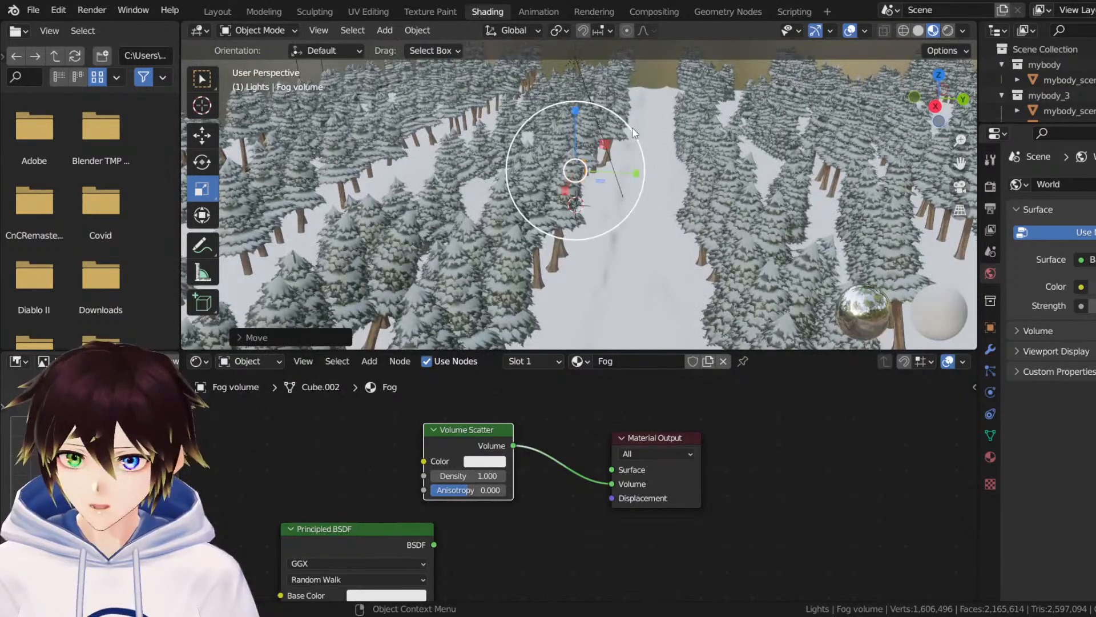
pyautogui.click(925, 304)
pyautogui.moveTo(673, 171); pyautogui.dragTo(608, 131, button='middle')
pyautogui.scroll(-6, 556, 158)
pyautogui.moveTo(628, 140); pyautogui.dragTo(827, 249)
pyautogui.moveTo(780, 179); pyautogui.dragTo(645, 132, button='middle')
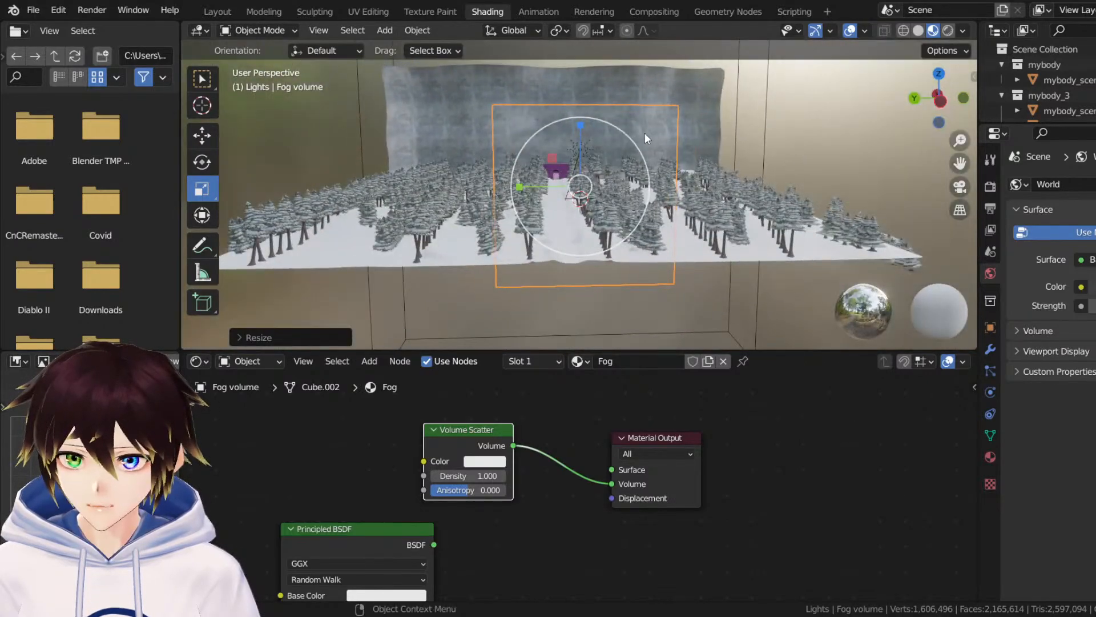
pyautogui.press('s')
pyautogui.click(737, 137)
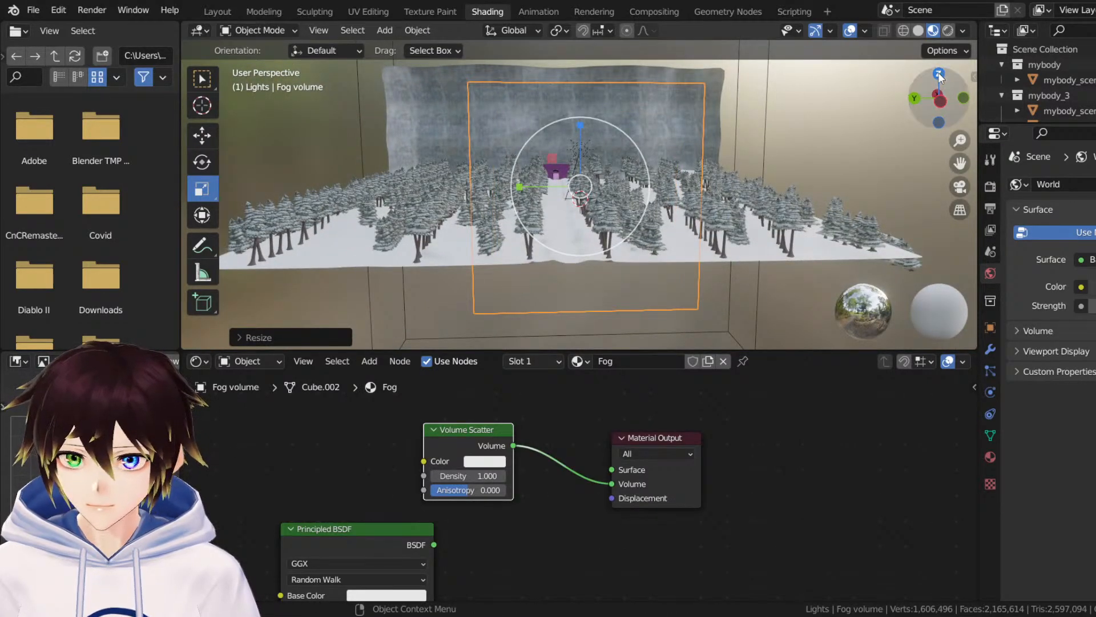
pyautogui.click(938, 73)
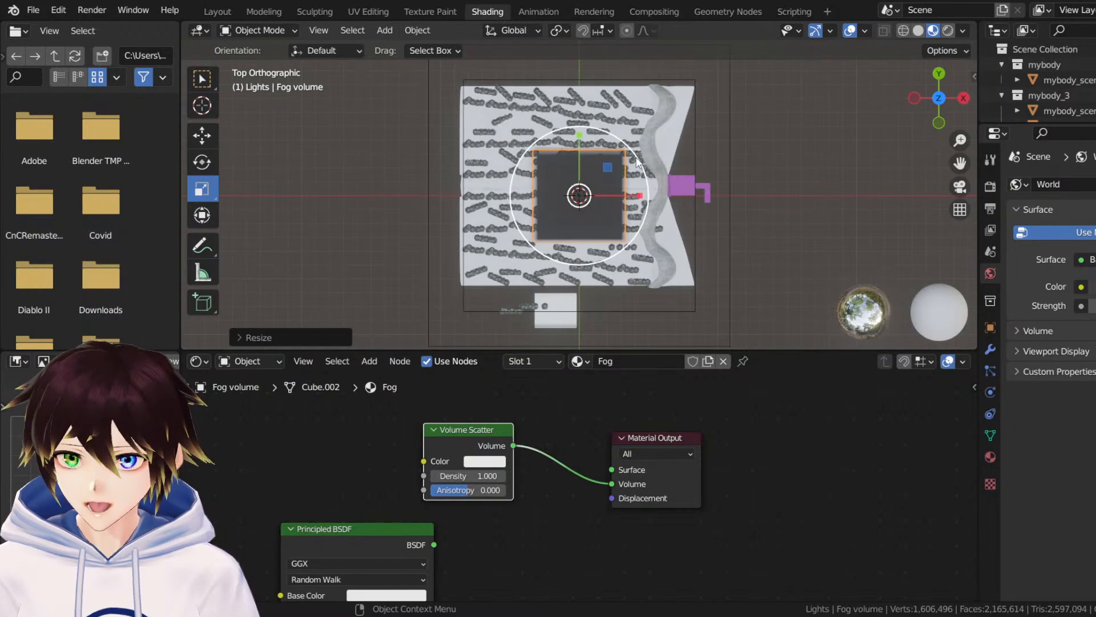
pyautogui.moveTo(638, 162); pyautogui.dragTo(679, 139)
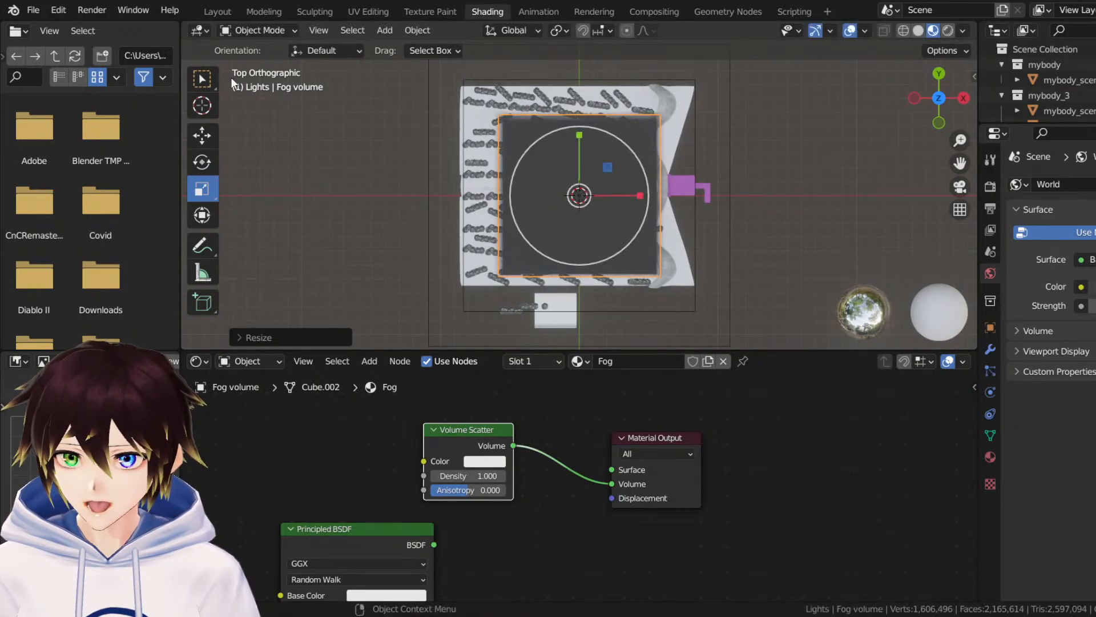
# Move the enlarged fog cube along X and Y to line it up with the terrain corner away from the purple building.
pyautogui.click(214, 132)
pyautogui.moveTo(578, 143); pyautogui.dragTo(581, 117)
pyautogui.moveTo(633, 168); pyautogui.dragTo(599, 186)
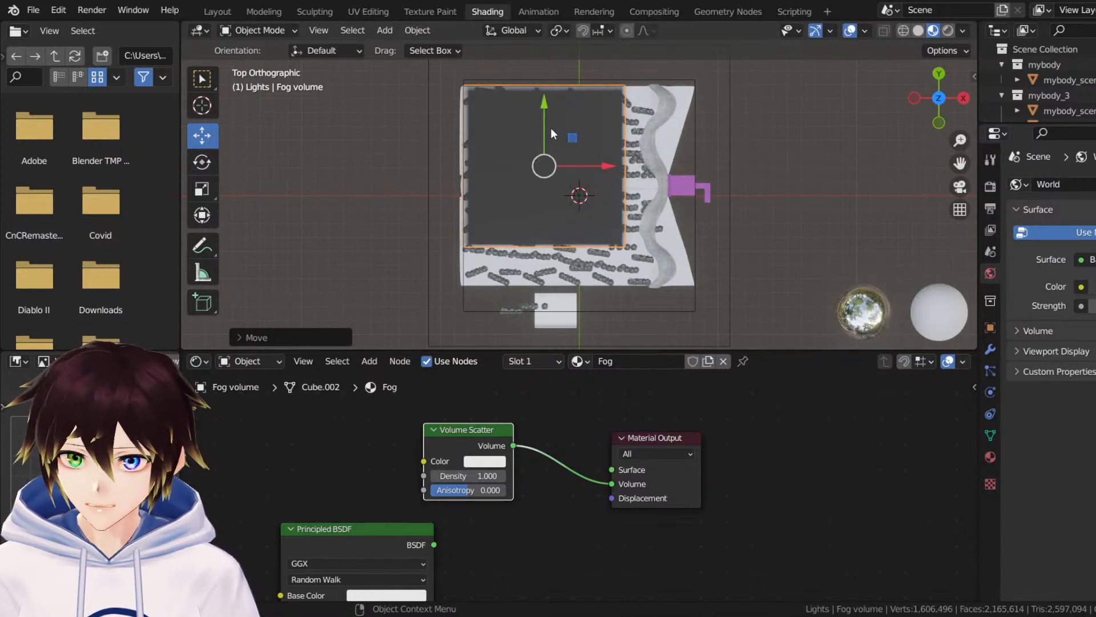
pyautogui.moveTo(545, 127); pyautogui.dragTo(558, 121)
pyautogui.scroll(1, 563, 138)
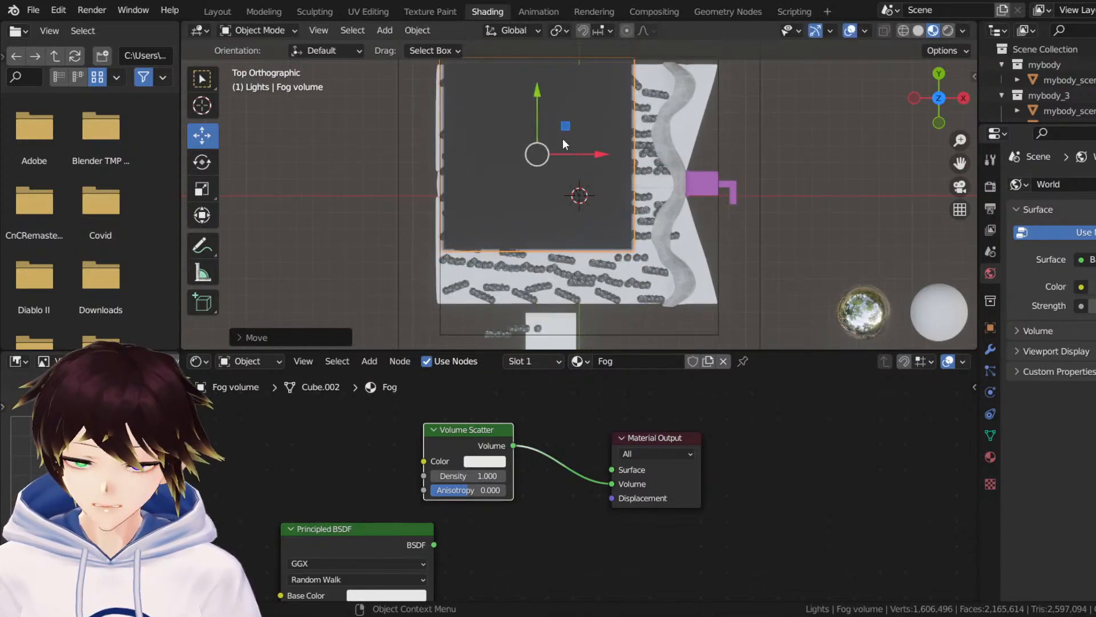
pyautogui.moveTo(581, 162); pyautogui.dragTo(598, 102, button='middle')
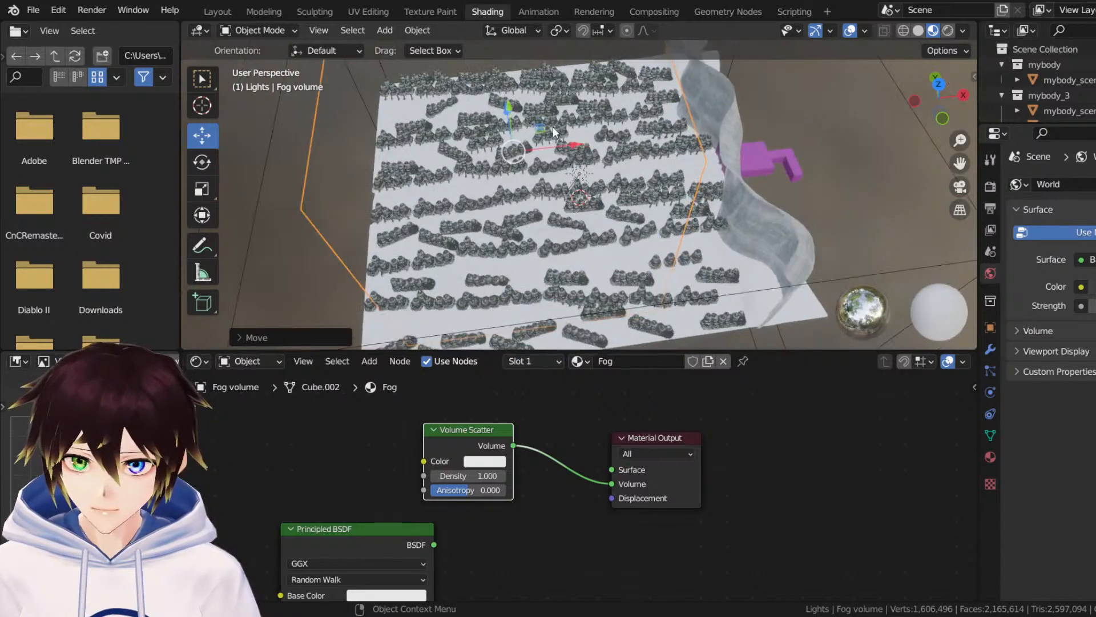
pyautogui.moveTo(514, 153)
pyautogui.mouseDown(button='middle')
pyautogui.moveTo(555, 133)
pyautogui.moveTo(547, 124)
pyautogui.moveTo(528, 150)
pyautogui.mouseUp(button='middle')
# In Edit Mode, extend the fog cube's negative Y side past the terrain edge, using the wireframe bottom view.
pyautogui.click(257, 31)
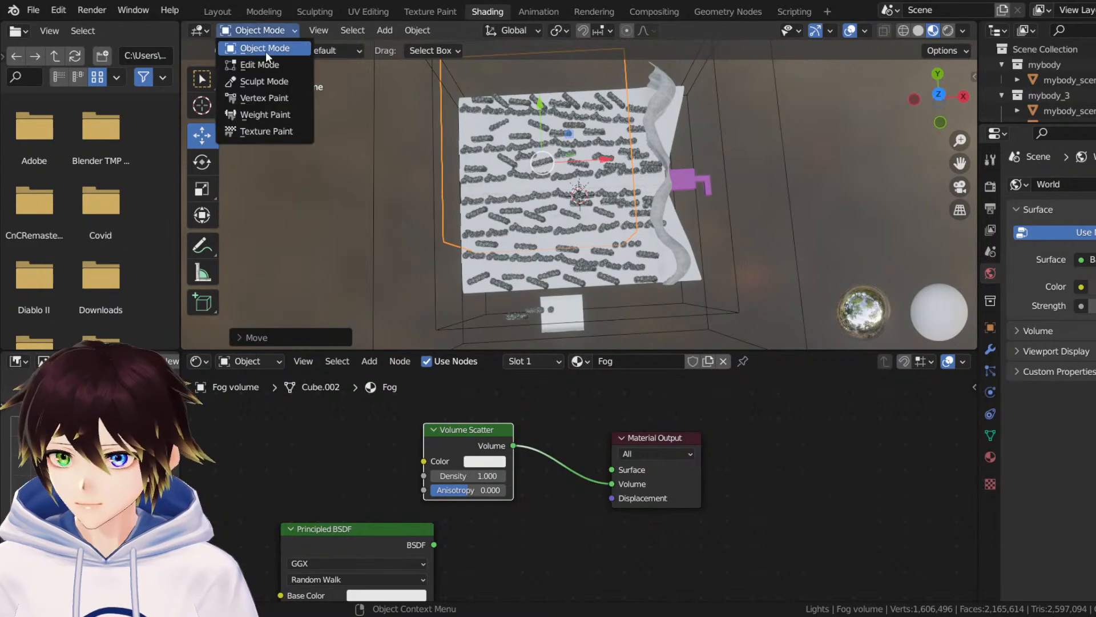
pyautogui.click(267, 61)
pyautogui.click(940, 102)
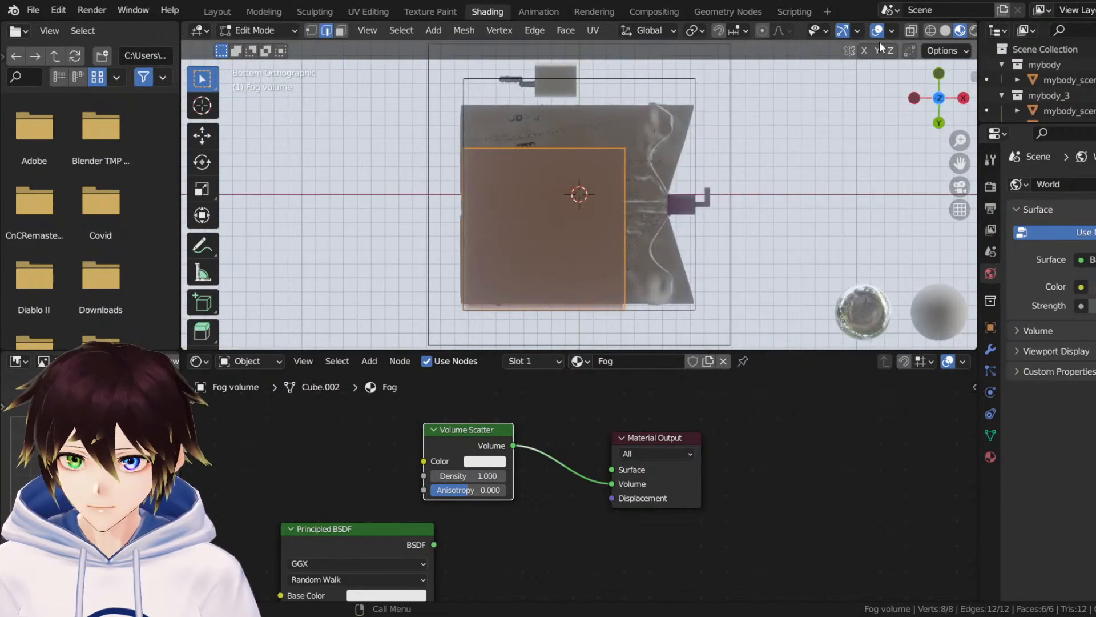
pyautogui.click(311, 30)
pyautogui.moveTo(542, 126); pyautogui.dragTo(640, 172)
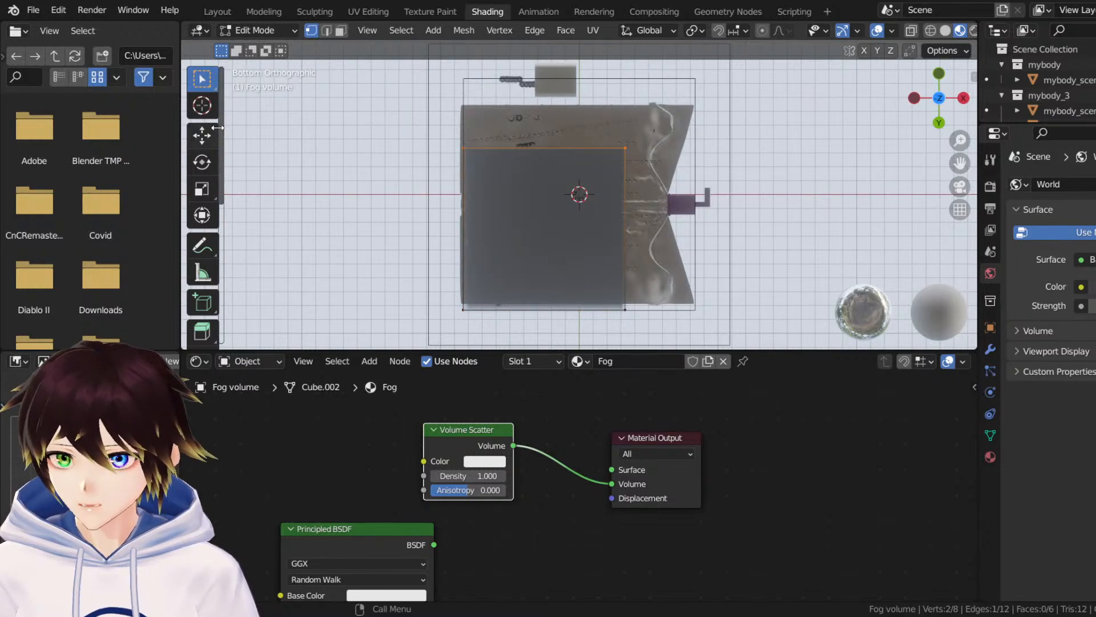
pyautogui.click(930, 30)
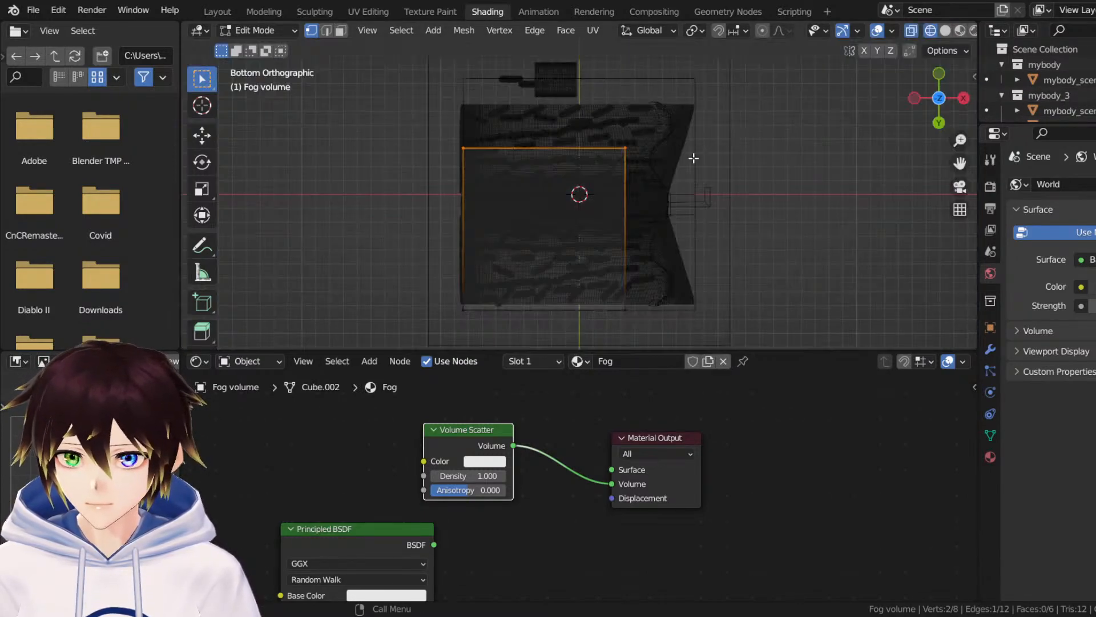
pyautogui.click(202, 135)
pyautogui.moveTo(546, 201); pyautogui.dragTo(561, 128)
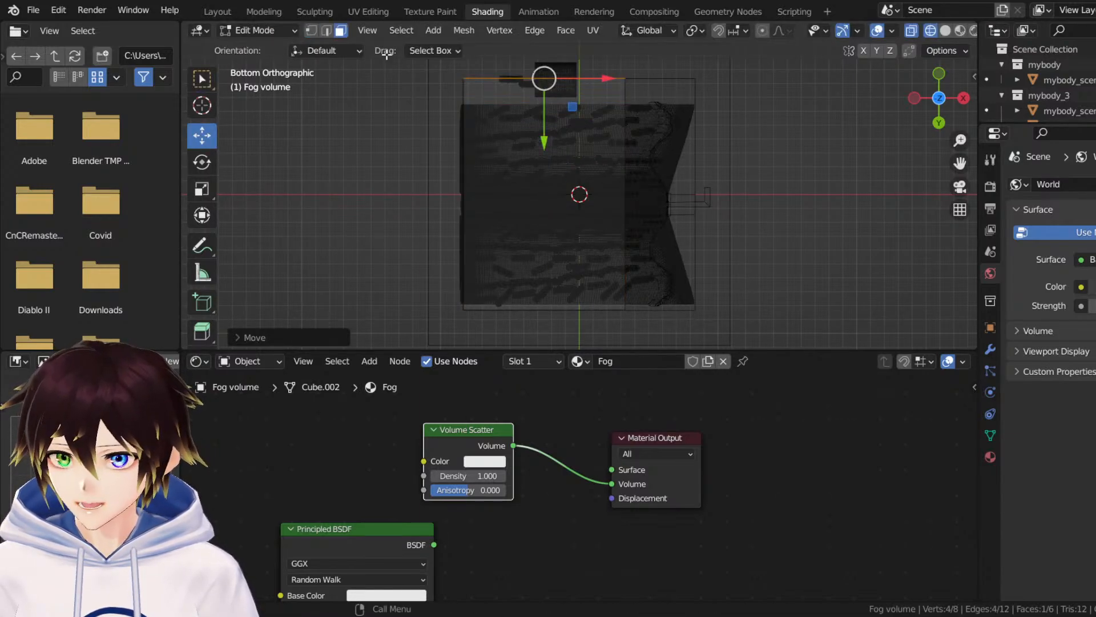
# Select the fog cube's Y-direction edges and add two evenly spaced loop cuts across them.
pyautogui.keyDown('ctrl'); pyautogui.keyDown('alt'); pyautogui.click(421, 169); pyautogui.keyUp('alt'); pyautogui.keyUp('ctrl')
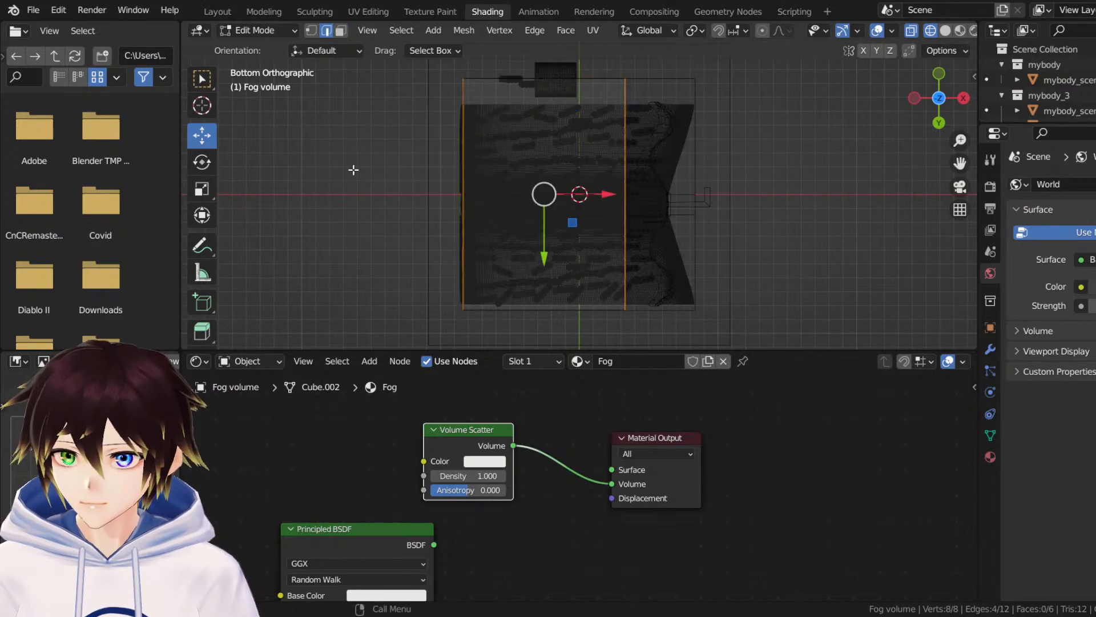
pyautogui.rightClick(605, 194)
pyautogui.click(576, 249)
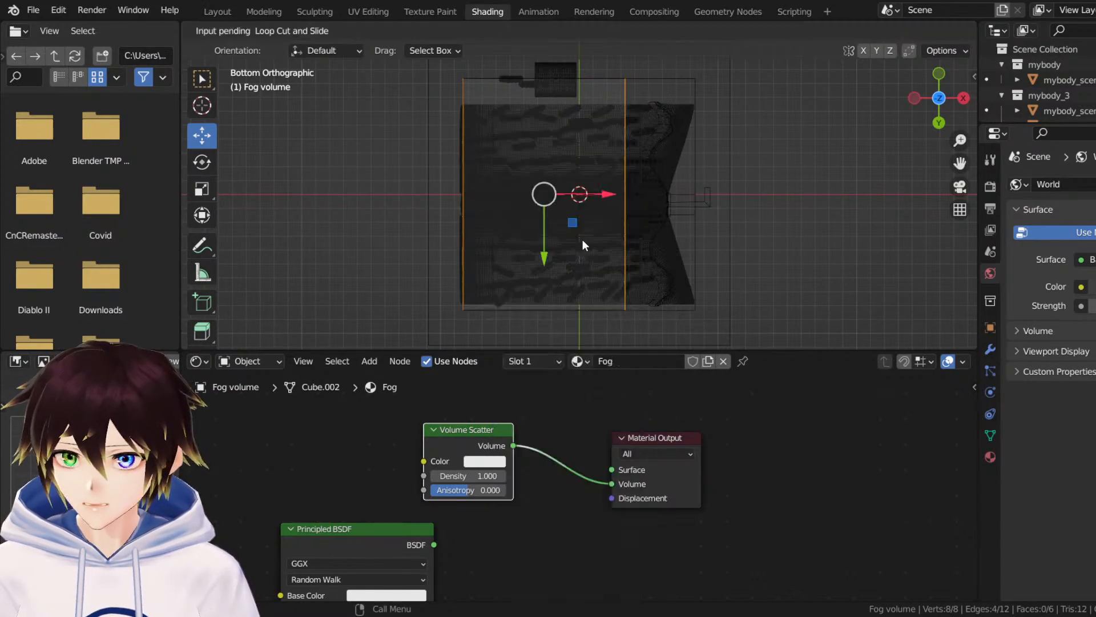
pyautogui.scroll(1, 598, 177)
pyautogui.click(599, 177)
pyautogui.click(599, 177)
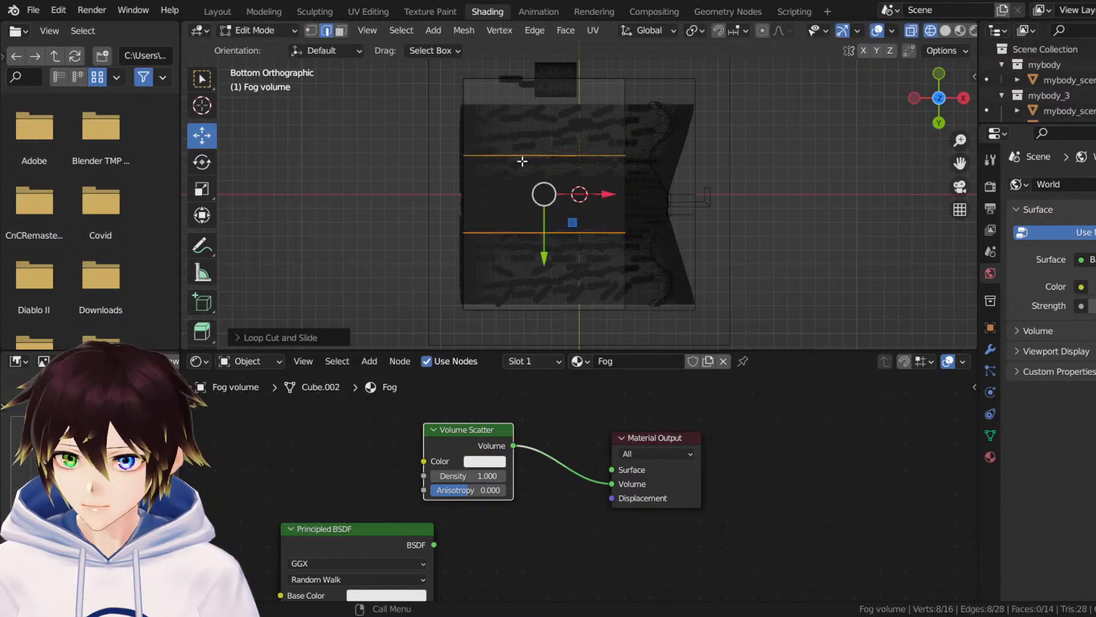
# Select the section between the two loop cuts, narrow it along Y and move it over the central path.
pyautogui.scroll(3, 599, 185)
pyautogui.scroll(-2, 599, 184)
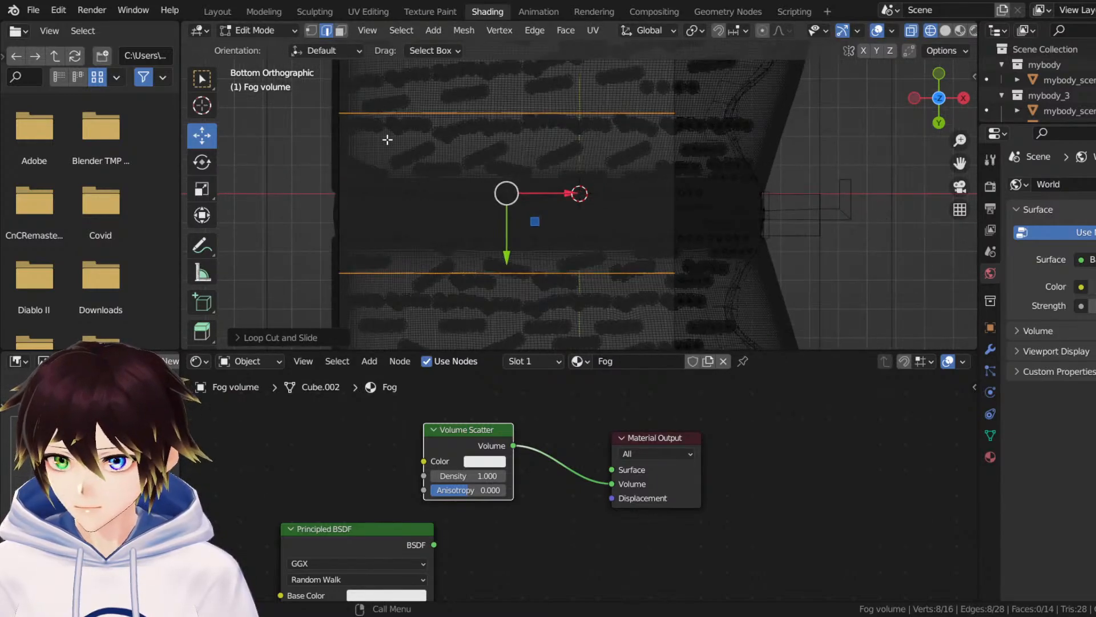
pyautogui.click(310, 30)
pyautogui.moveTo(296, 99); pyautogui.dragTo(732, 155)
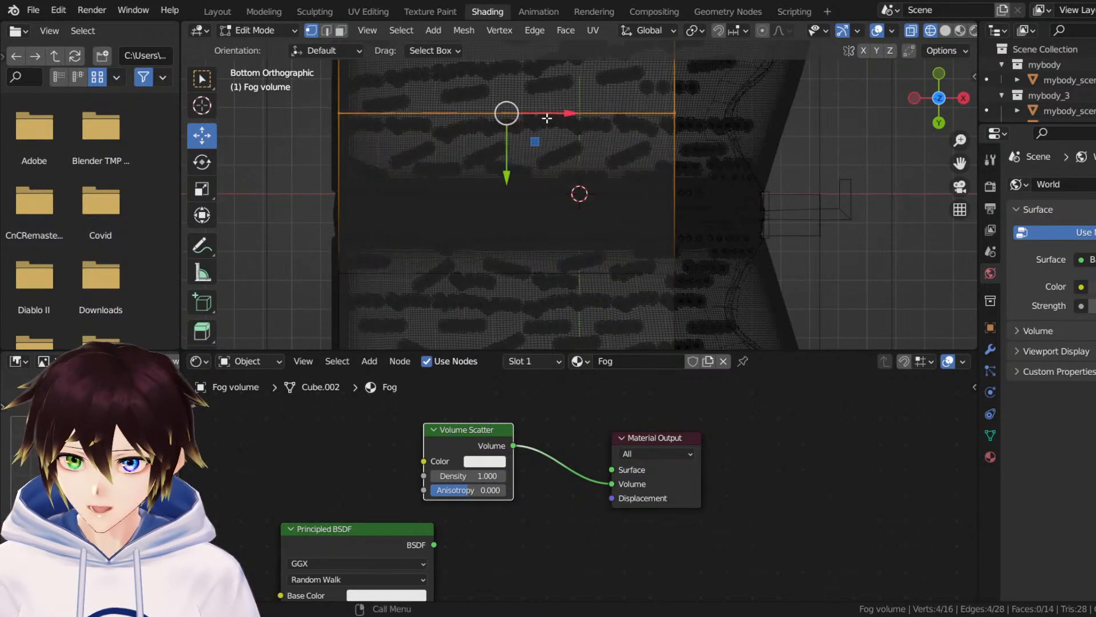
pyautogui.moveTo(774, 326); pyautogui.dragTo(254, 72)
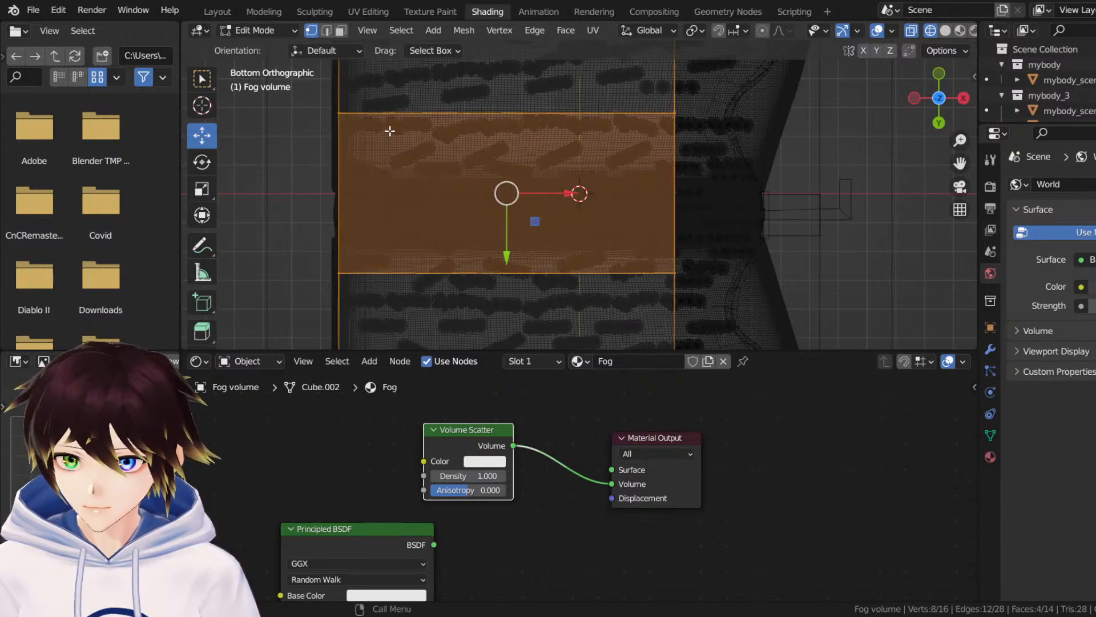
pyautogui.click(340, 31)
pyautogui.moveTo(510, 236); pyautogui.dragTo(491, 262)
pyautogui.hotkey('ctrl', 'z')
pyautogui.click(203, 190)
pyautogui.click(202, 136)
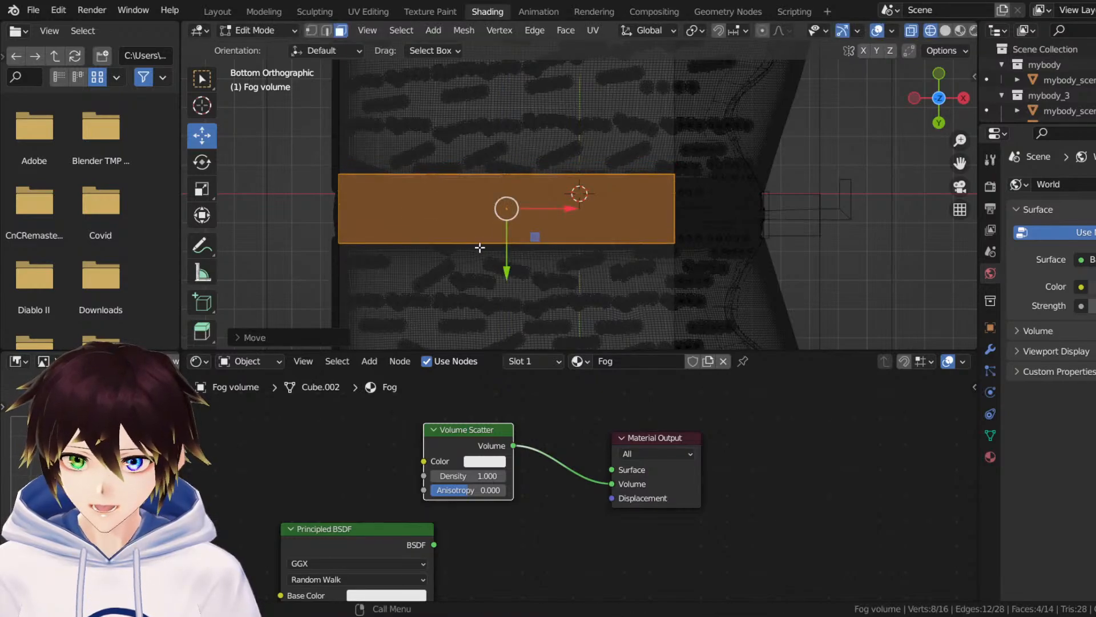
# Pull the central section's end face along X up to the purple building's entrance.
pyautogui.click(311, 31)
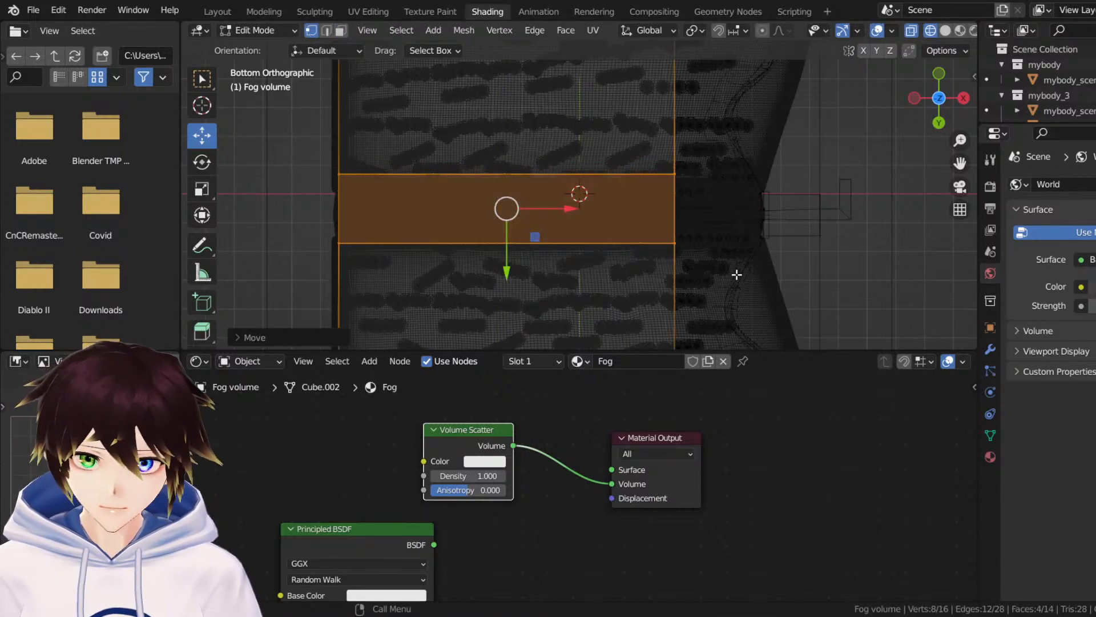
pyautogui.moveTo(738, 275); pyautogui.dragTo(597, 112)
pyautogui.moveTo(721, 211); pyautogui.dragTo(791, 220)
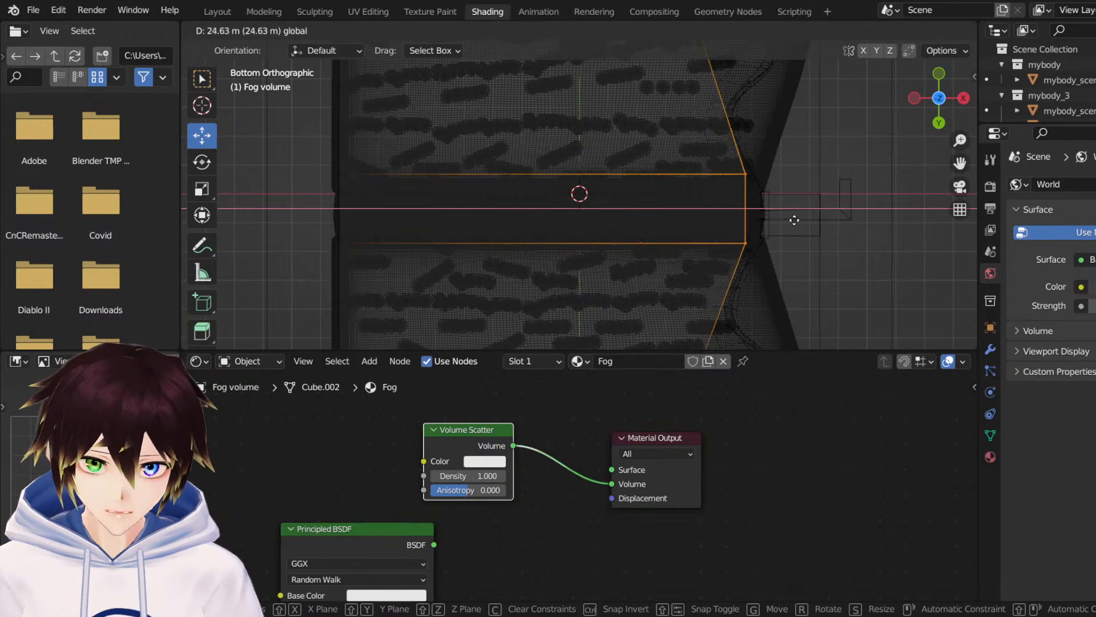
pyautogui.scroll(2, 845, 226)
pyautogui.moveTo(862, 215); pyautogui.dragTo(885, 217)
pyautogui.moveTo(885, 218); pyautogui.dragTo(816, 228, button='middle')
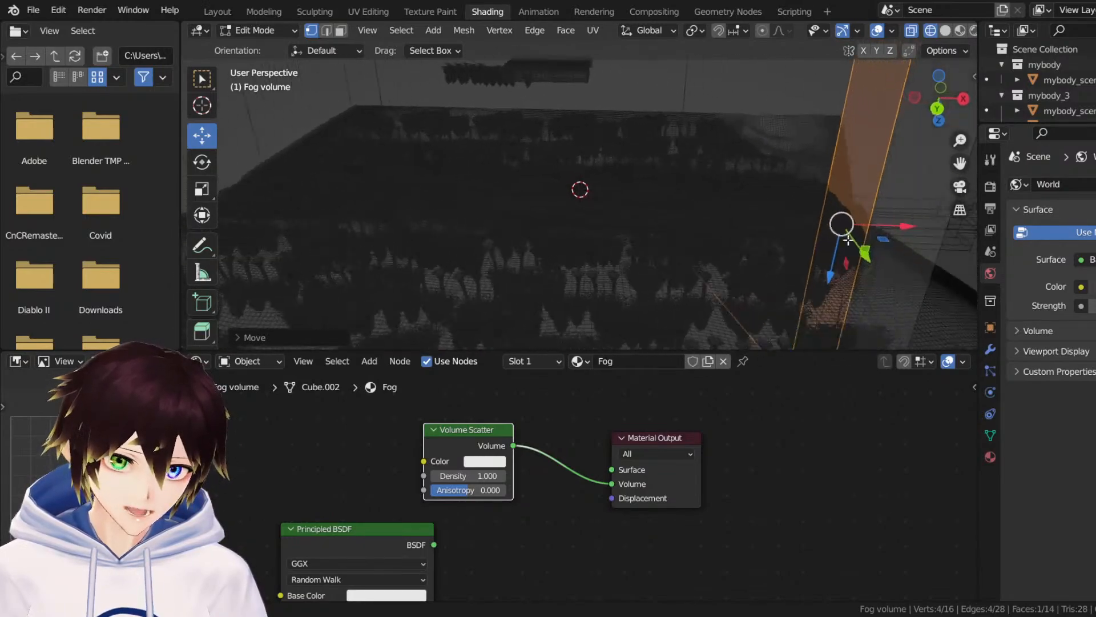
# Select the vertical edges at both outer corners of the building-side end and move them outward along X.
pyautogui.scroll(-5, 628, 211)
pyautogui.moveTo(572, 202); pyautogui.dragTo(532, 229, button='middle')
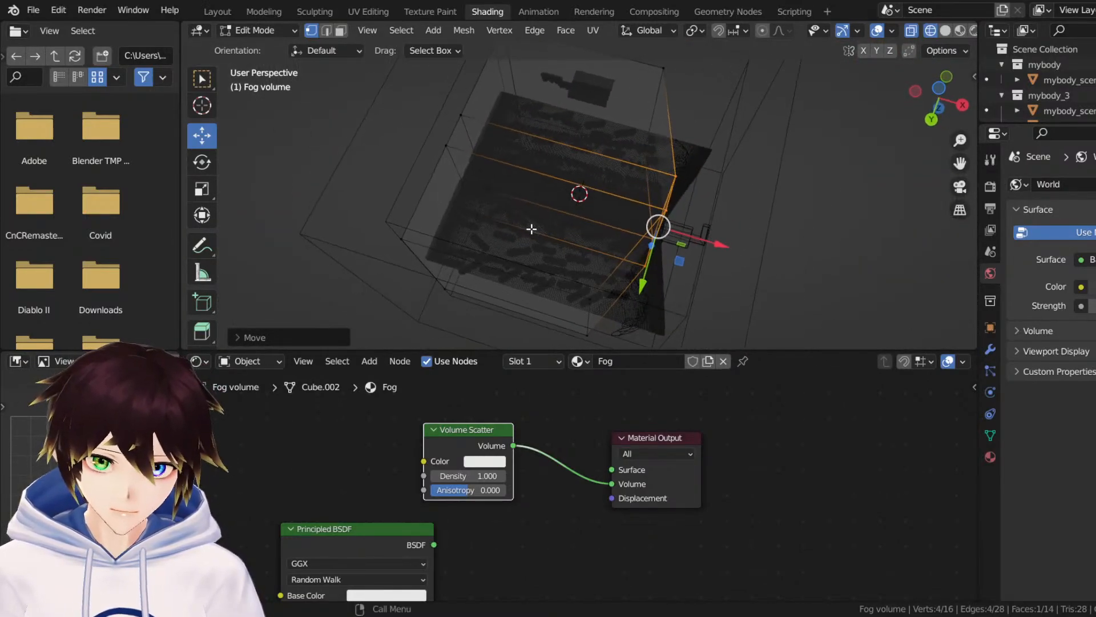
pyautogui.moveTo(647, 148); pyautogui.dragTo(714, 196, button='middle')
pyautogui.moveTo(609, 57); pyautogui.dragTo(690, 152)
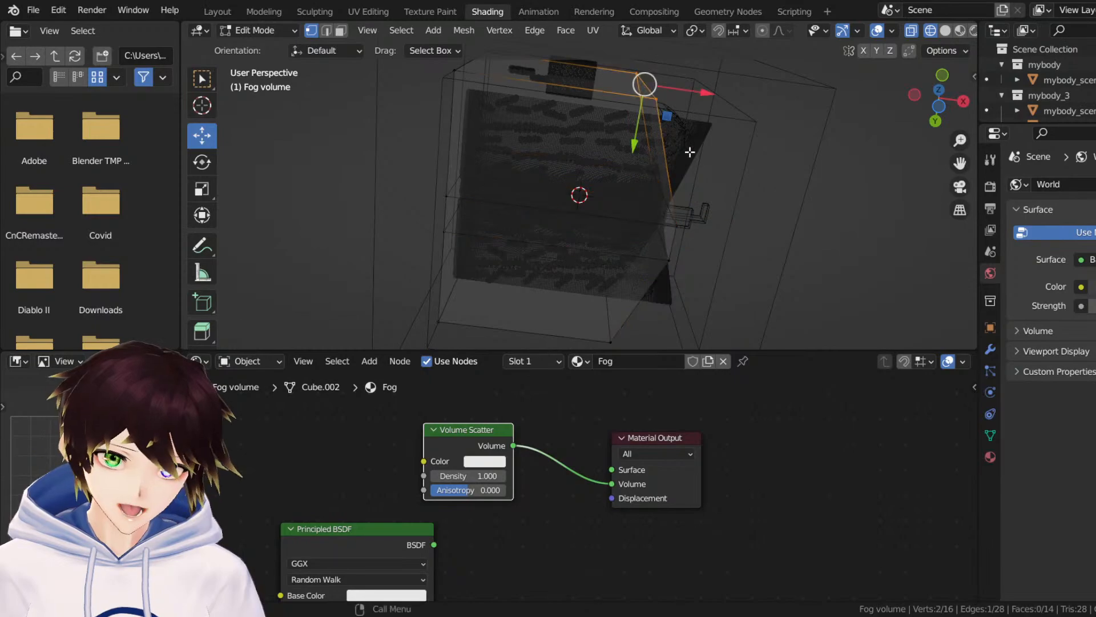
pyautogui.moveTo(689, 152); pyautogui.dragTo(651, 279, button='middle')
pyautogui.keyDown('shift'); pyautogui.moveTo(557, 289); pyautogui.dragTo(605, 341); pyautogui.keyUp('shift')
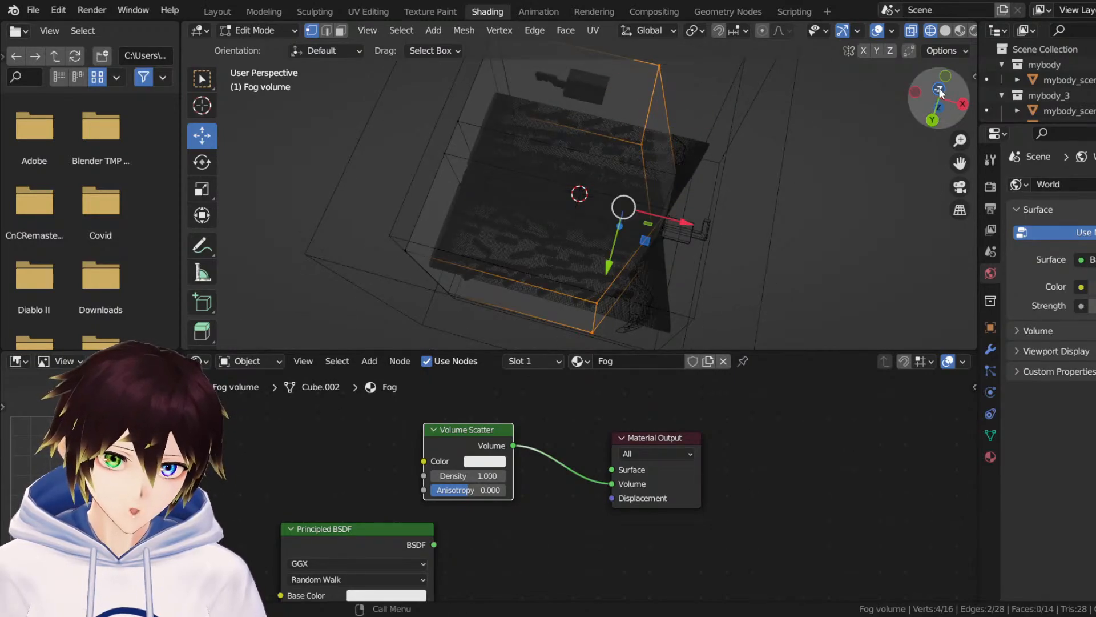
pyautogui.click(939, 89)
pyautogui.moveTo(698, 197); pyautogui.dragTo(771, 185)
pyautogui.moveTo(771, 186); pyautogui.dragTo(699, 122, button='middle')
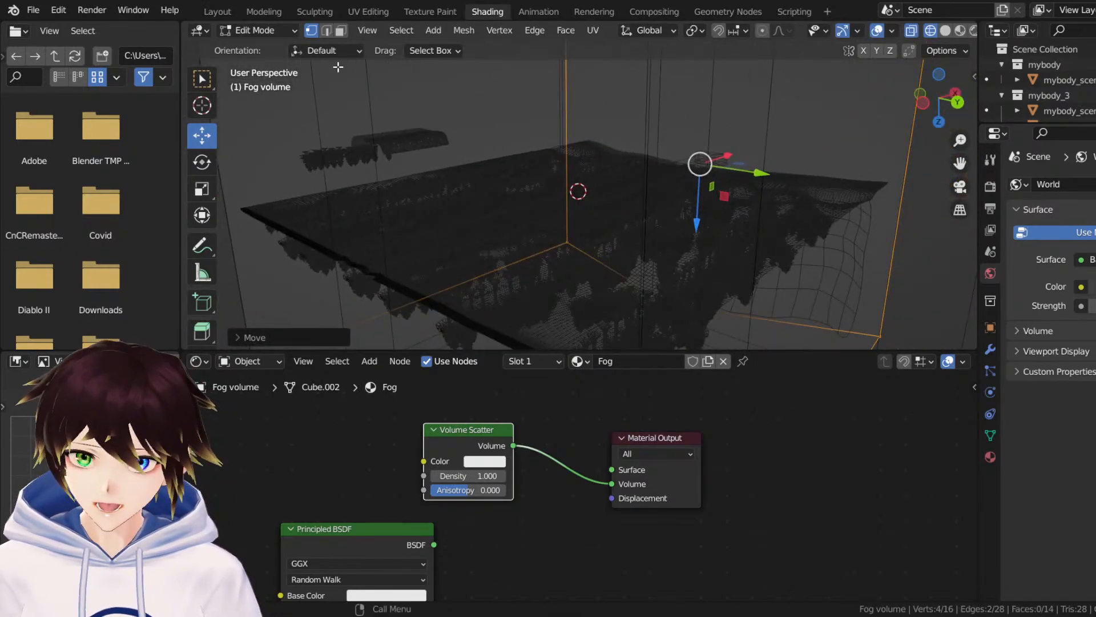
# Return the reshaped fog volume to Object Mode and save the file.
pyautogui.click(272, 33)
pyautogui.click(254, 46)
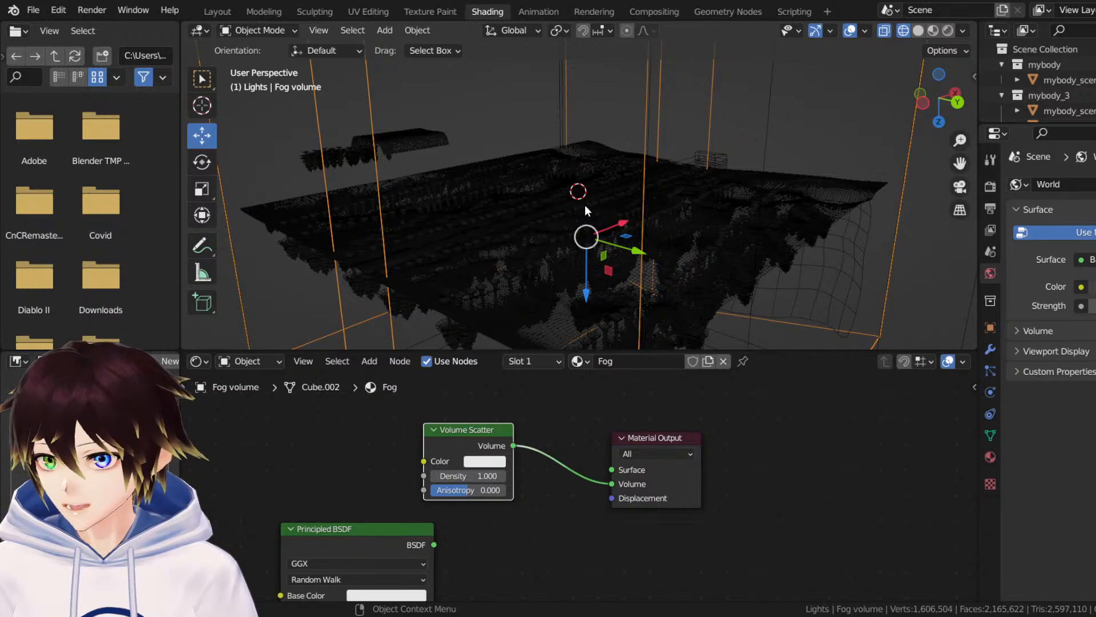
pyautogui.hotkey('ctrl', 's')
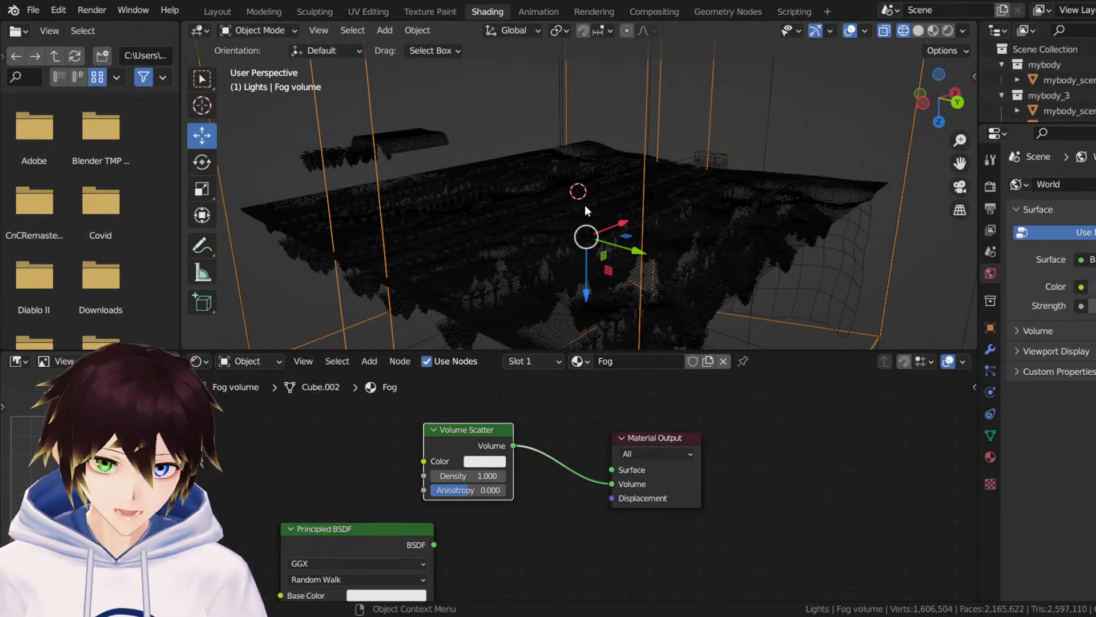
# Switch the viewport to Rendered shading and examine the fog's effect on the forest scene.
pyautogui.moveTo(776, 118); pyautogui.dragTo(840, 166, button='middle')
pyautogui.moveTo(961, 162); pyautogui.dragTo(656, 263)
pyautogui.click(933, 30)
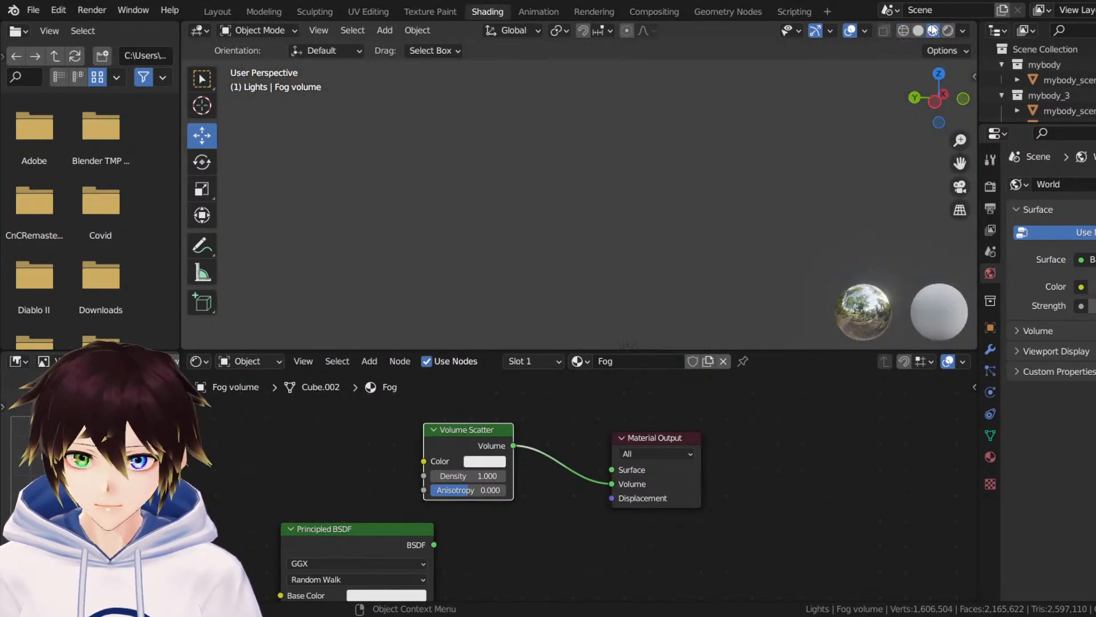
pyautogui.click(948, 31)
pyautogui.moveTo(708, 152)
pyautogui.mouseDown(button='middle')
pyautogui.moveTo(687, 163)
pyautogui.moveTo(732, 177)
pyautogui.moveTo(676, 171)
pyautogui.moveTo(671, 197)
pyautogui.mouseUp(button='middle')
pyautogui.moveTo(620, 238); pyautogui.dragTo(808, 220, button='middle')
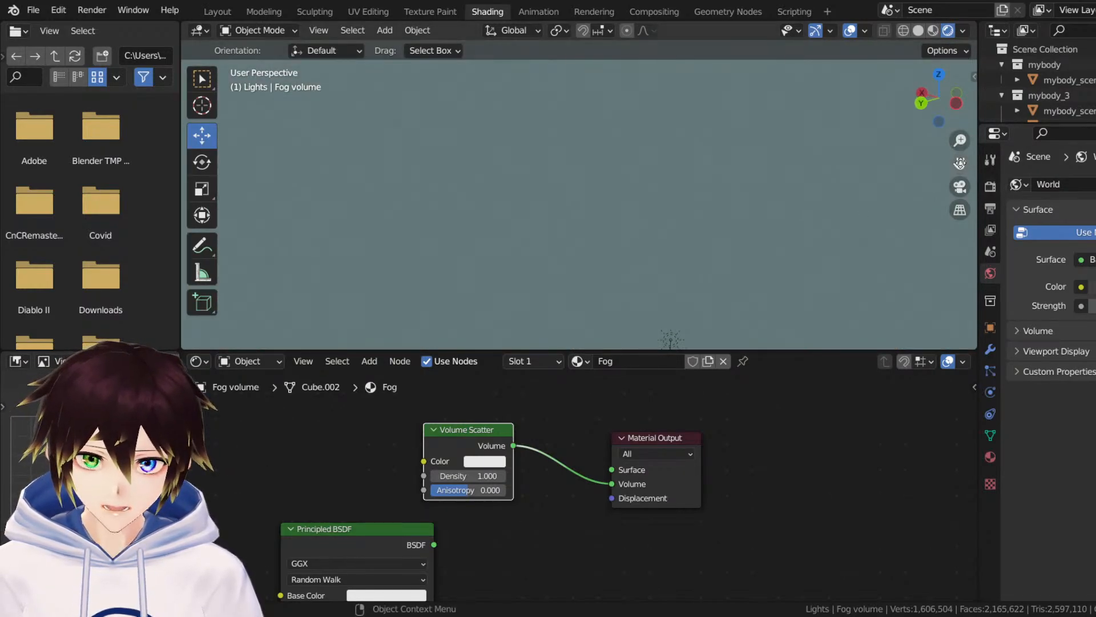
pyautogui.moveTo(960, 163); pyautogui.dragTo(960, 188)
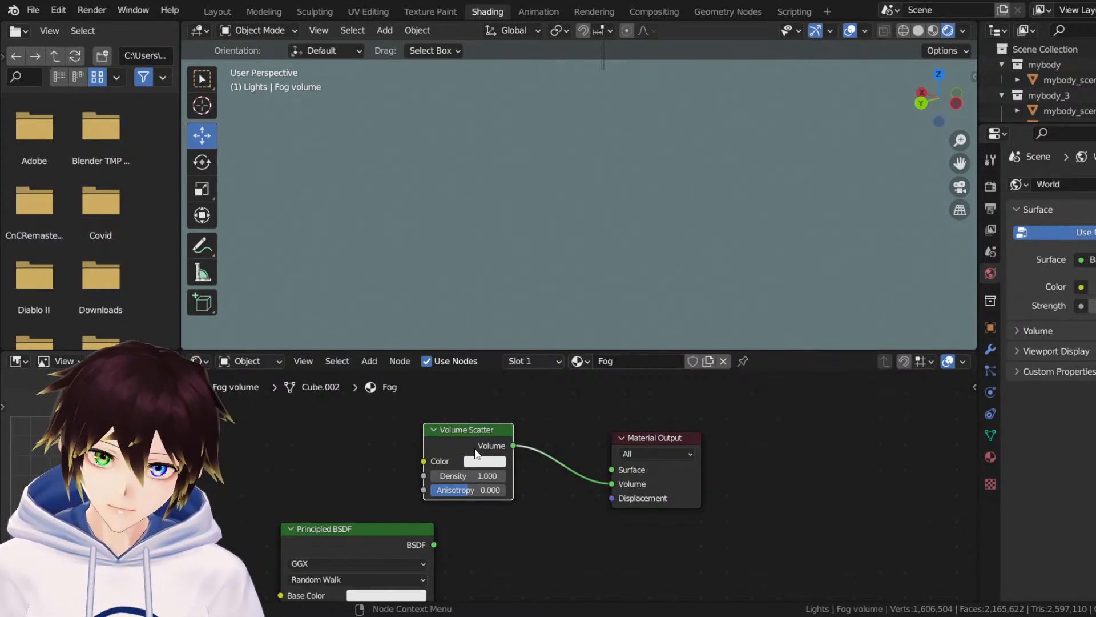
# Try Volume Scatter densities of 0 and 0.1 on the Fog material.
pyautogui.moveTo(489, 477); pyautogui.dragTo(445, 476)
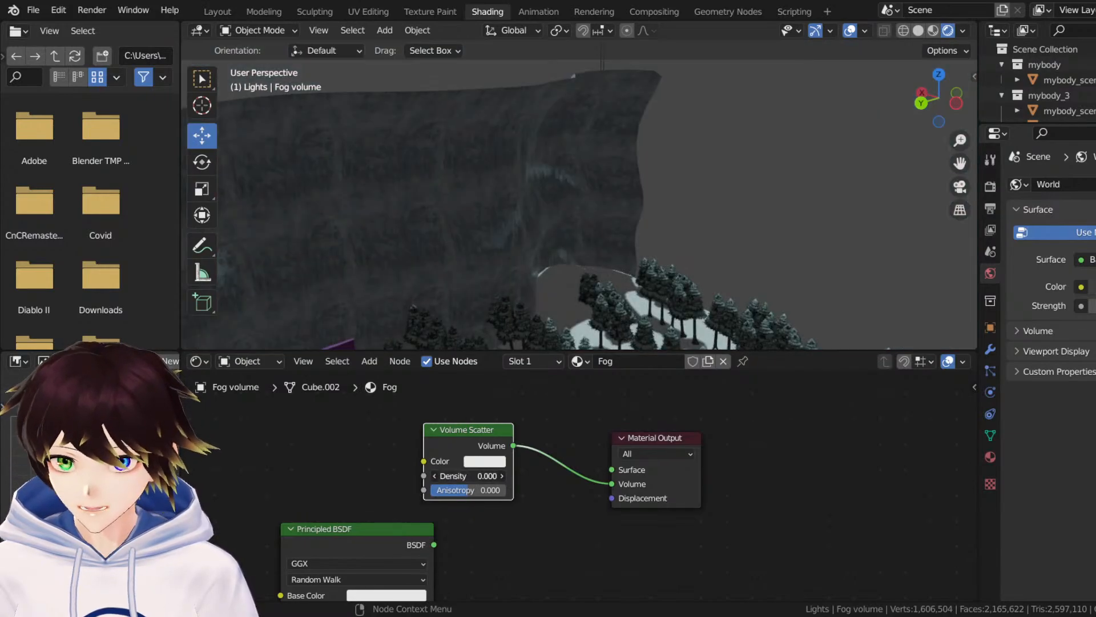
pyautogui.moveTo(960, 163); pyautogui.dragTo(974, 62)
pyautogui.doubleClick(482, 475)
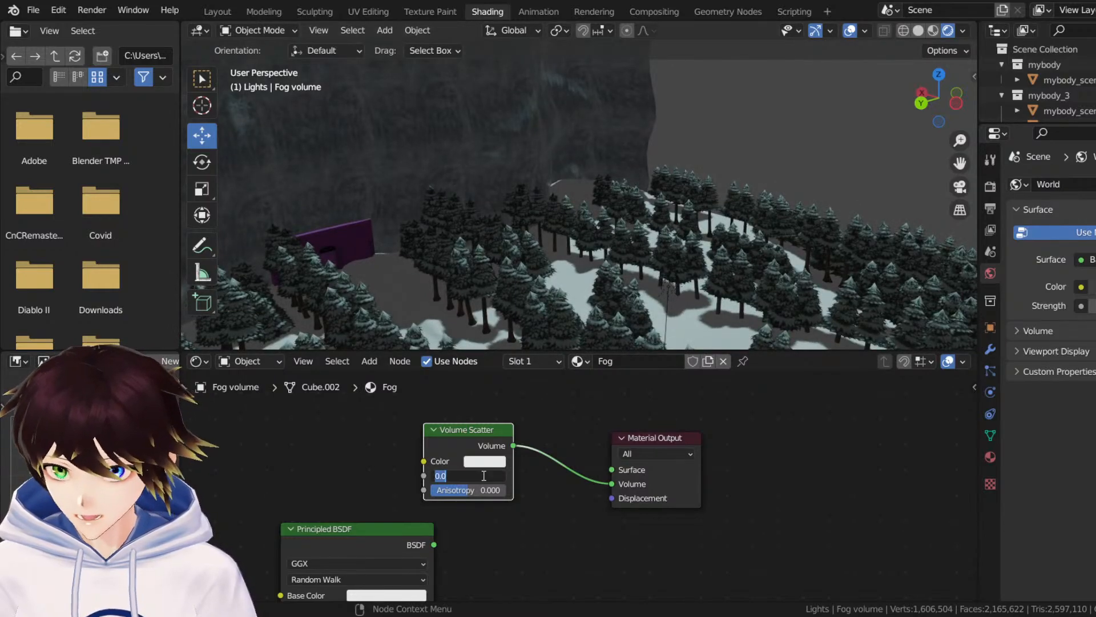
pyautogui.write('0.1')
pyautogui.press('Return')
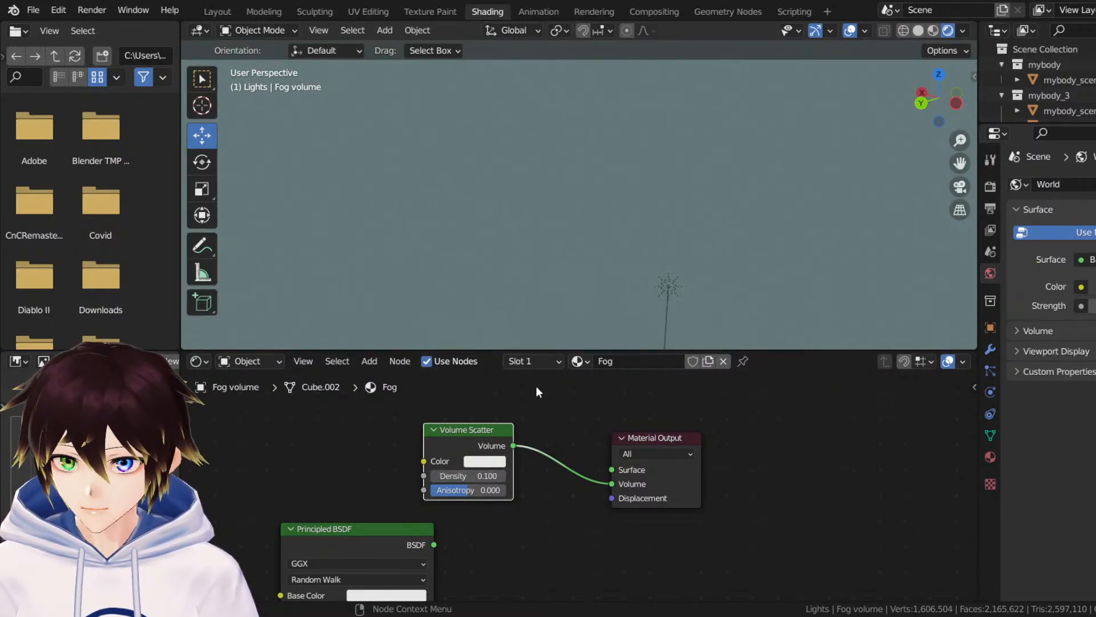
# Set the Fog material's Volume Scatter density to 0.01.
pyautogui.doubleClick(494, 477)
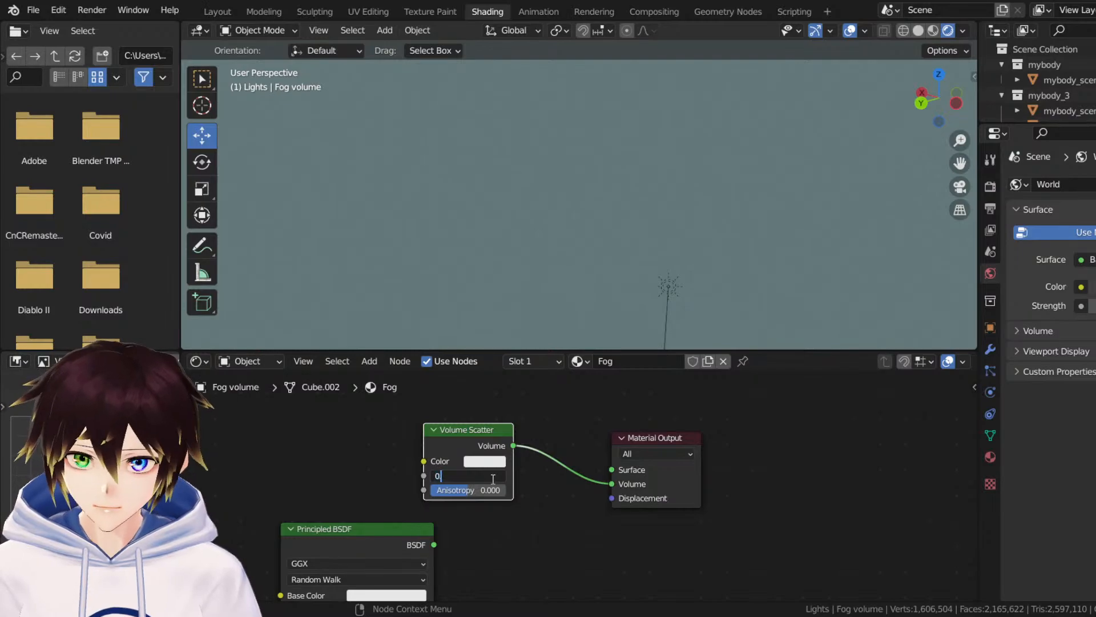
pyautogui.write('0.01')
pyautogui.press('Return')
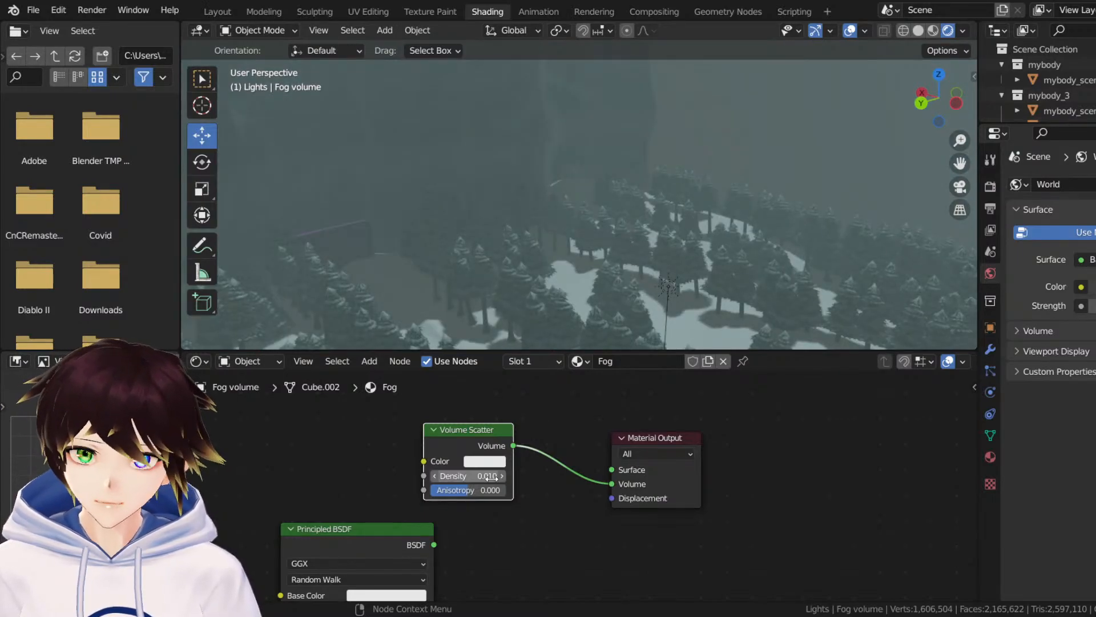
# Hide the viewport overlays and the move gizmo for a clean view along the snowy forest path.
pyautogui.moveTo(580, 225); pyautogui.dragTo(772, 236, button='middle')
pyautogui.moveTo(960, 163); pyautogui.dragTo(964, 74)
pyautogui.click(850, 30)
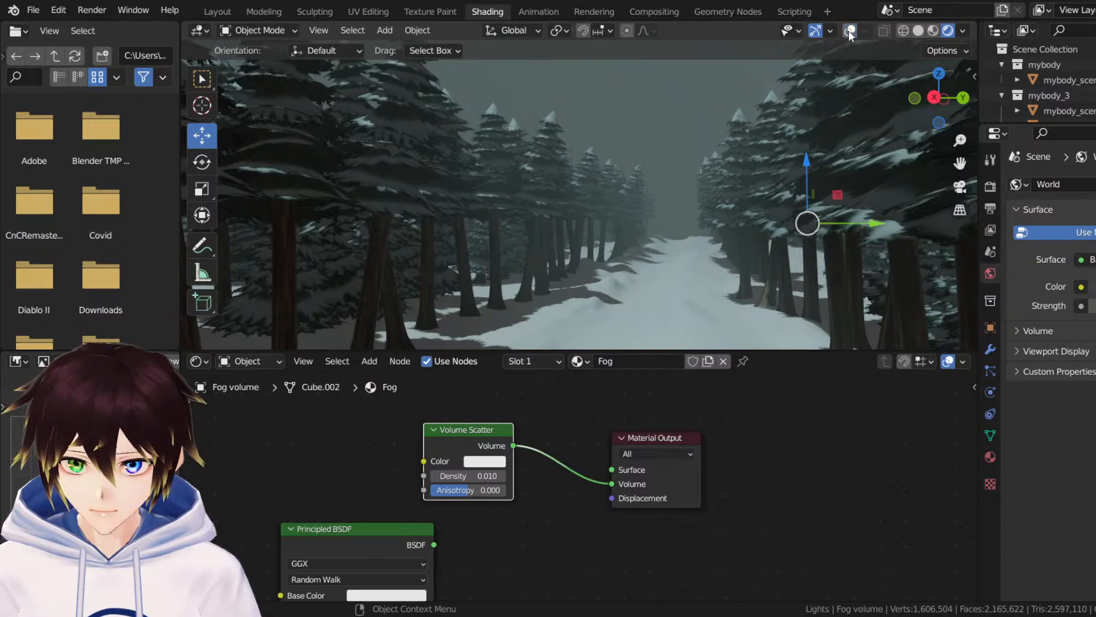
pyautogui.scroll(3, 708, 269)
pyautogui.scroll(2, 726, 248)
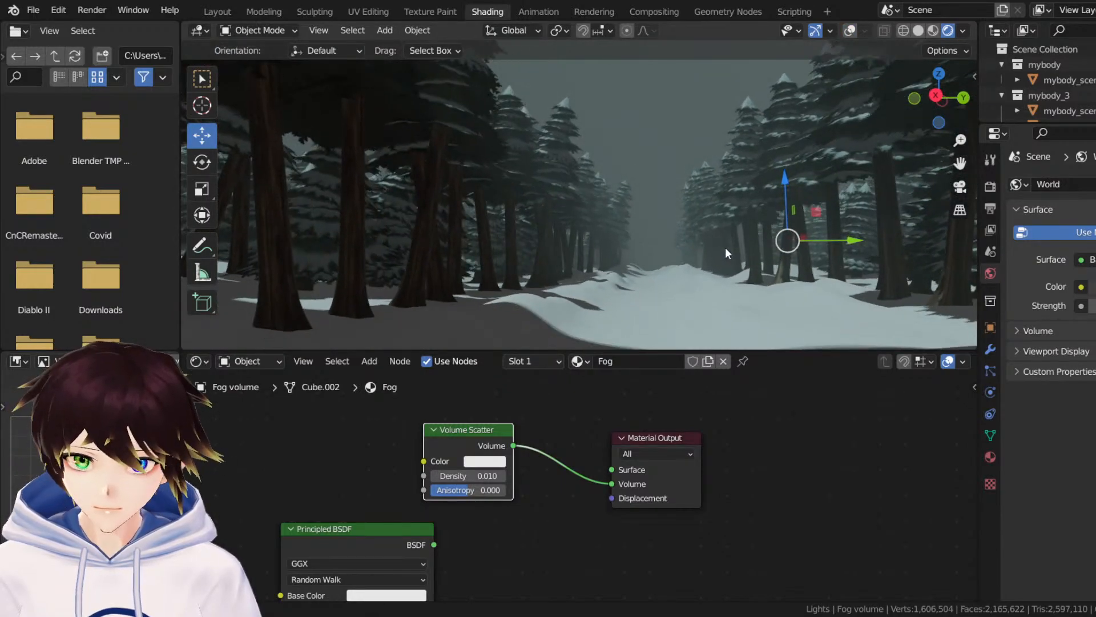
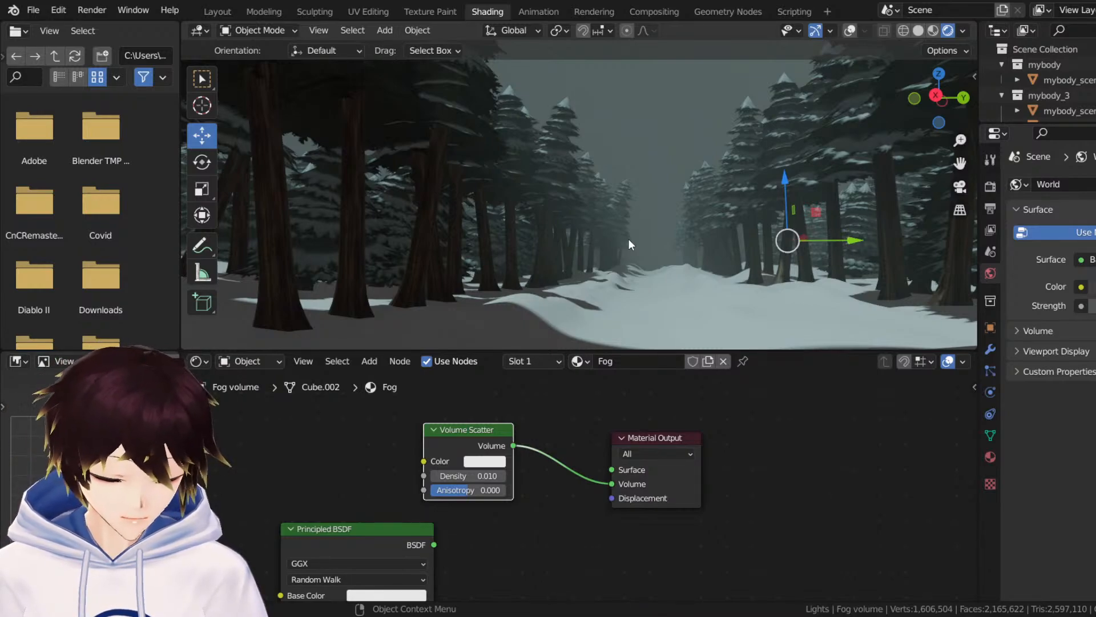
pyautogui.click(202, 78)
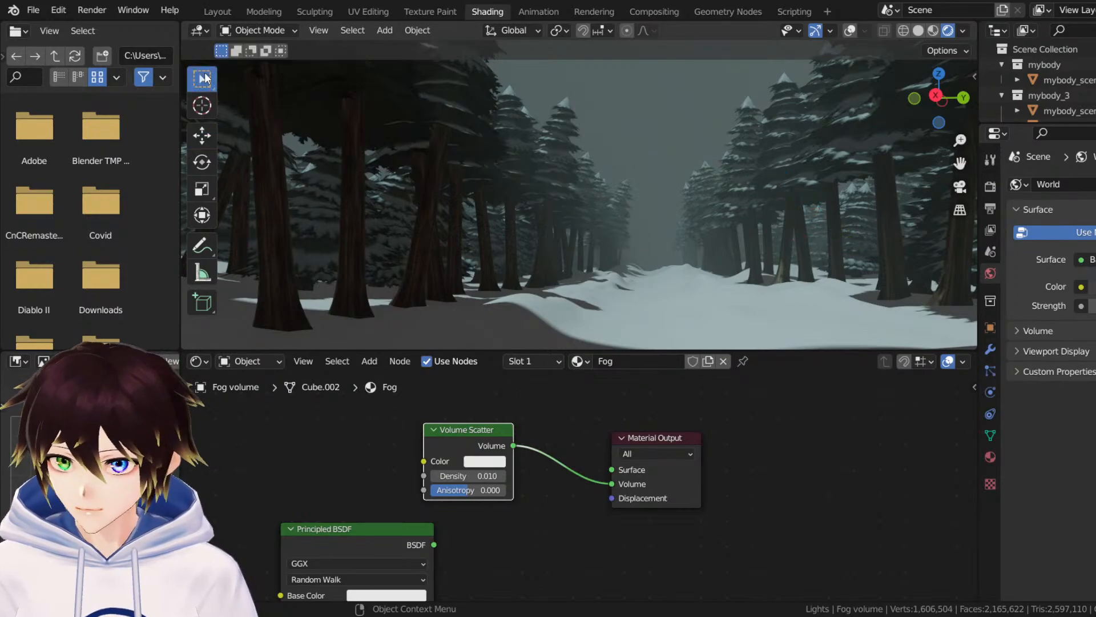
# Examine the thinned fog over the treetops and around the surrounding cliffs from several angles.
pyautogui.moveTo(477, 212); pyautogui.dragTo(607, 190, button='middle')
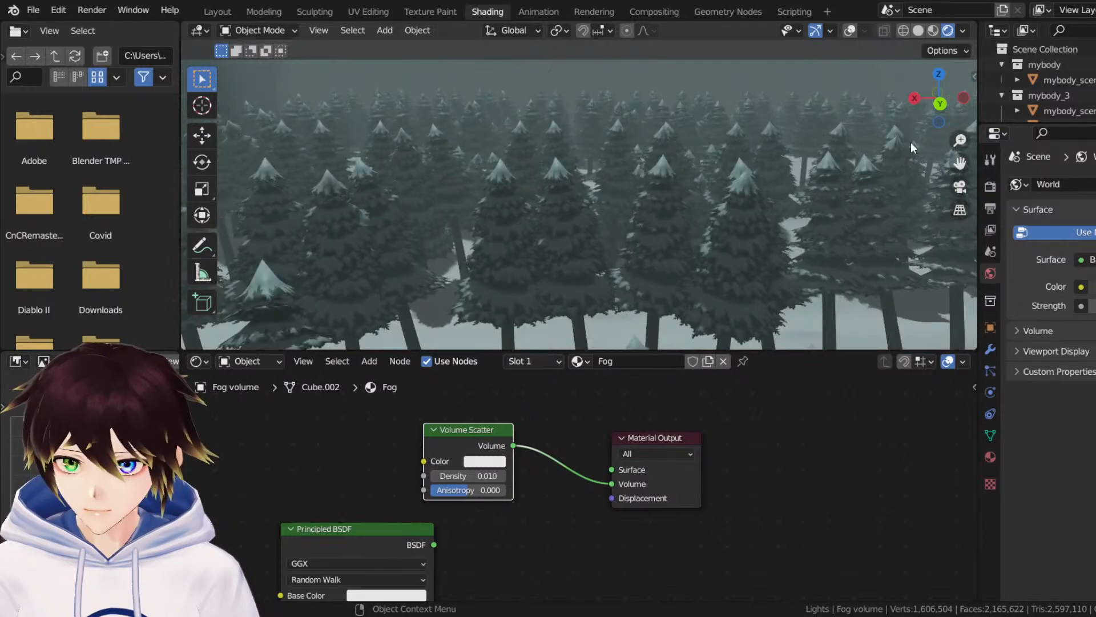
pyautogui.scroll(-10, 631, 242)
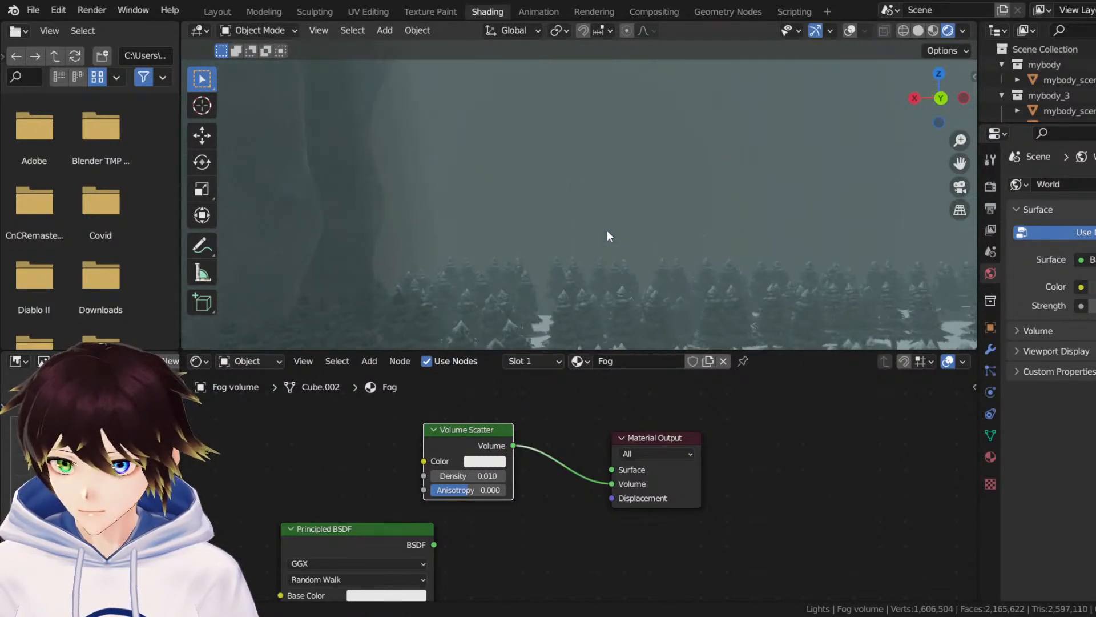
pyautogui.moveTo(598, 266); pyautogui.dragTo(517, 236, button='middle')
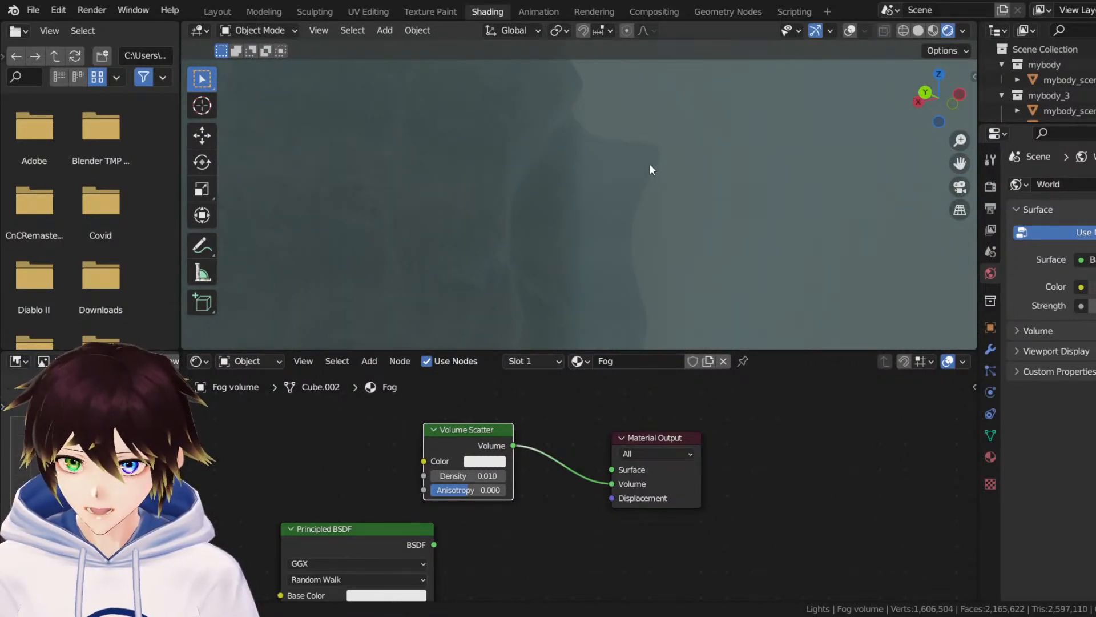
pyautogui.moveTo(650, 167); pyautogui.dragTo(413, 203, button='middle')
pyautogui.moveTo(622, 227); pyautogui.dragTo(595, 227, button='middle')
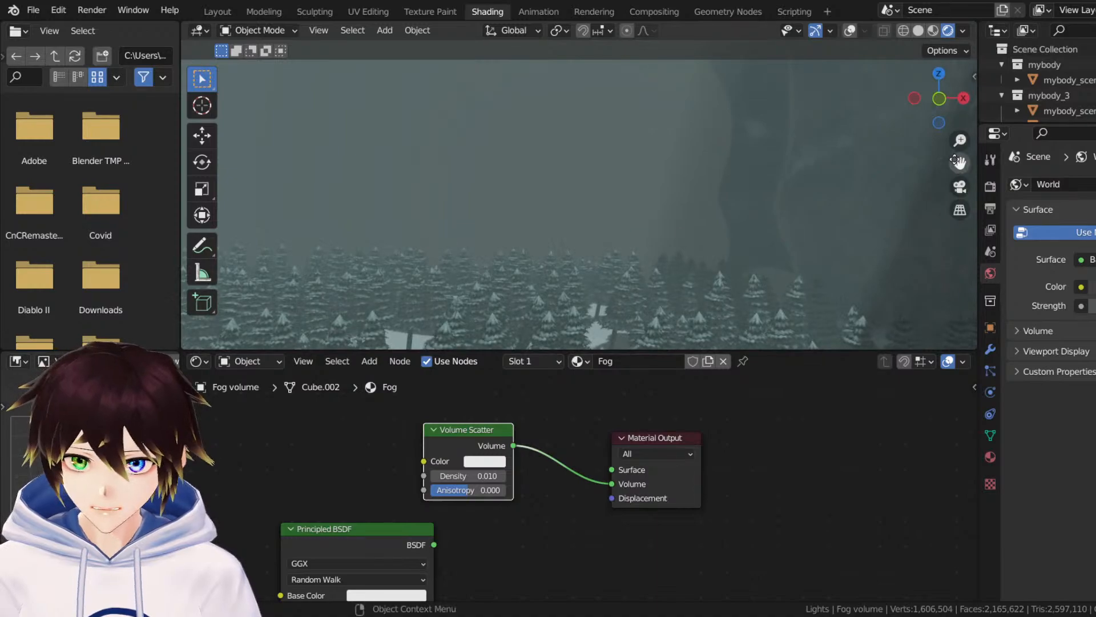
pyautogui.moveTo(957, 160); pyautogui.dragTo(914, 126)
# Switch to the Layout workspace and hide its viewport overlays and rotate gizmo.
pyautogui.click(217, 12)
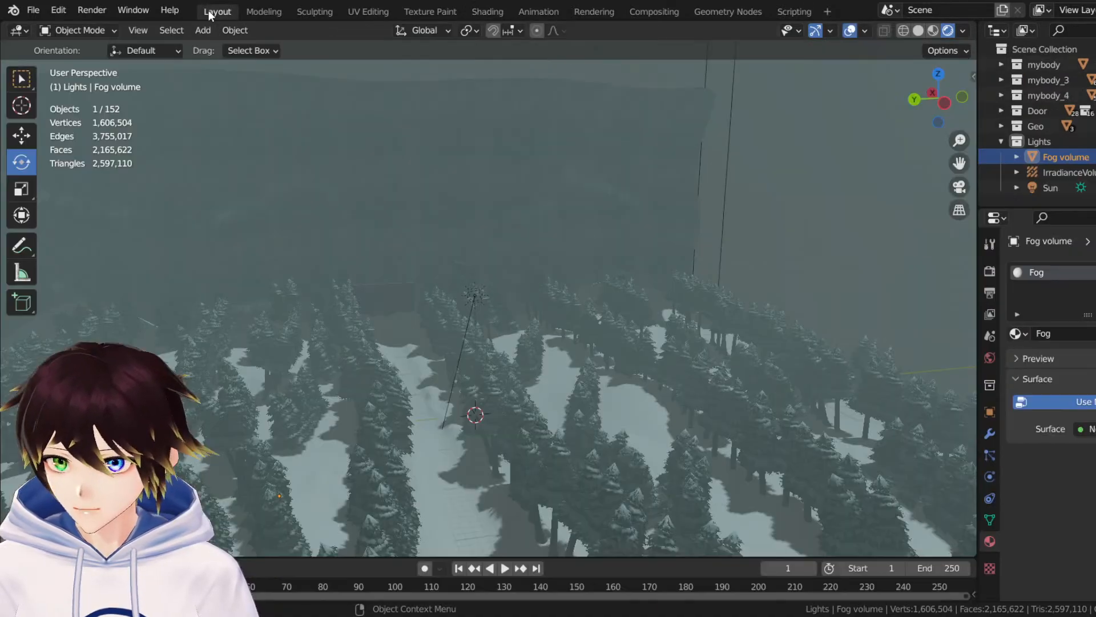
pyautogui.click(850, 30)
pyautogui.scroll(3, 769, 245)
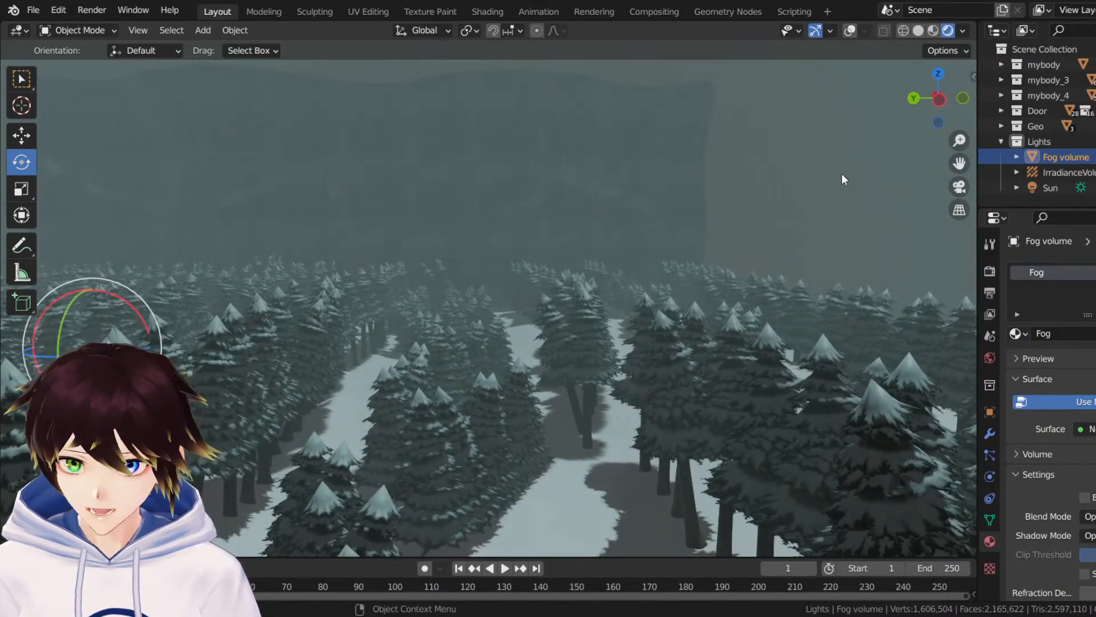
pyautogui.click(28, 80)
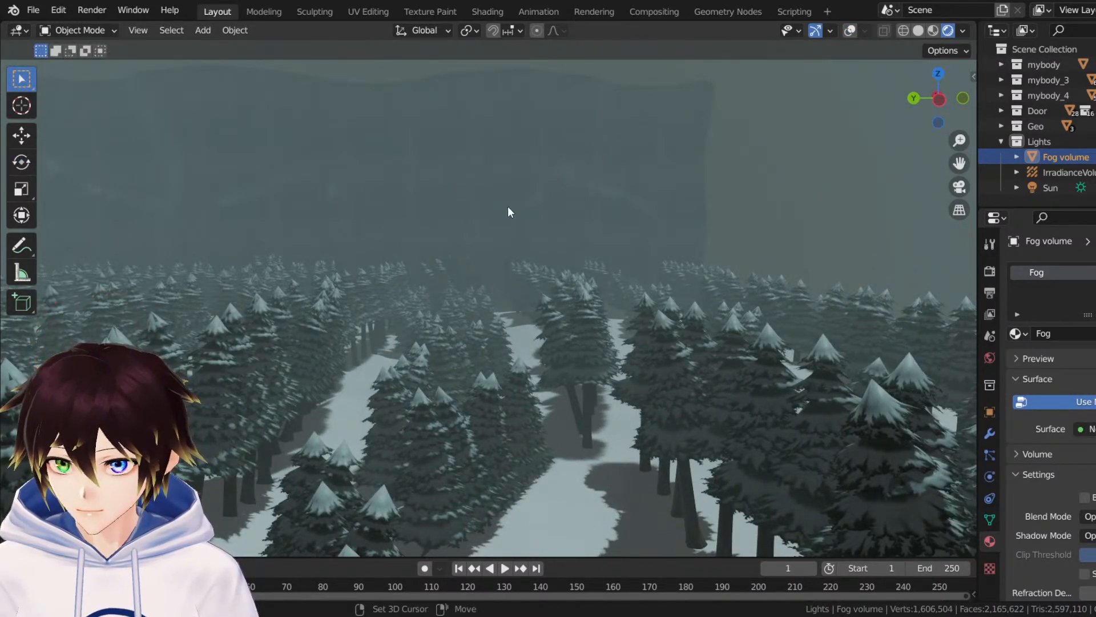
# Fly the view along the snowy path up to the purple building to examine the fog with distance.
pyautogui.hotkey('shift', '`')
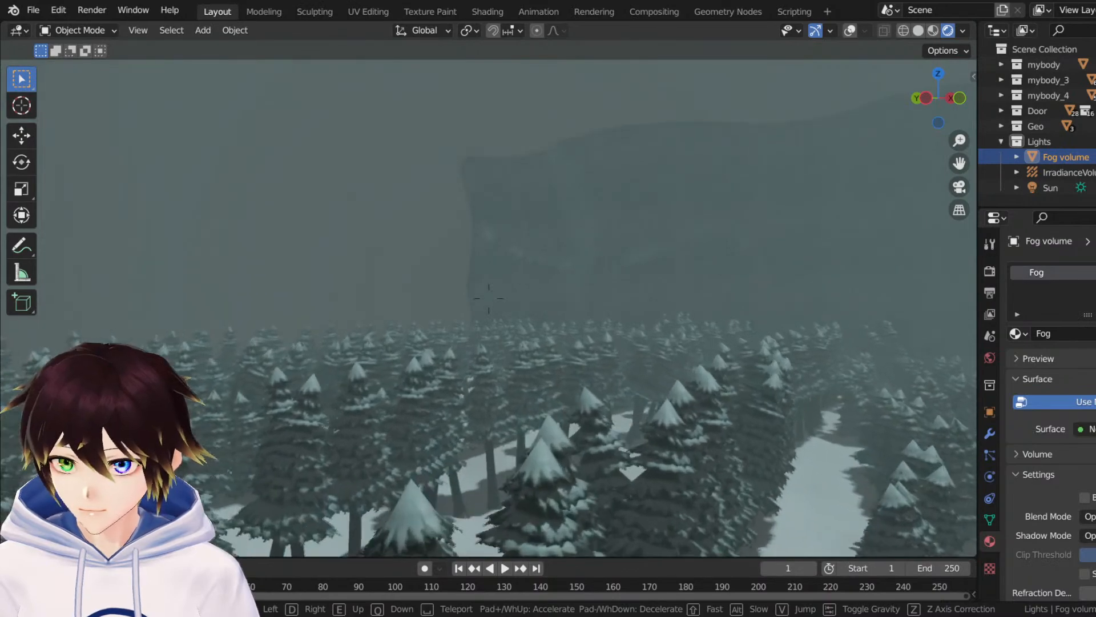
pyautogui.press('w')
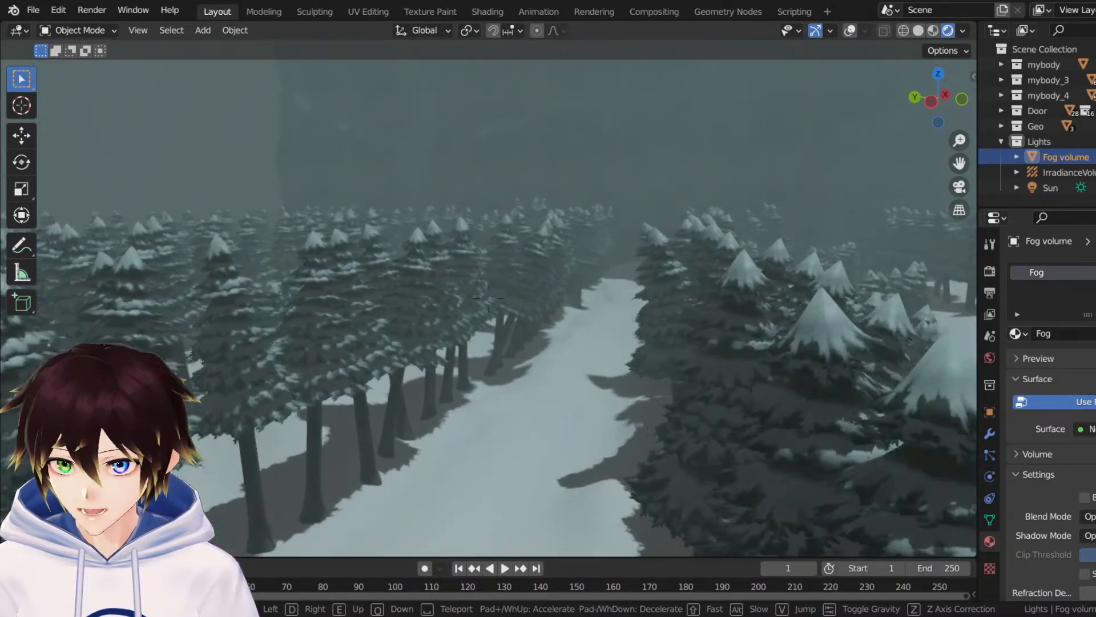
pyautogui.press('w')
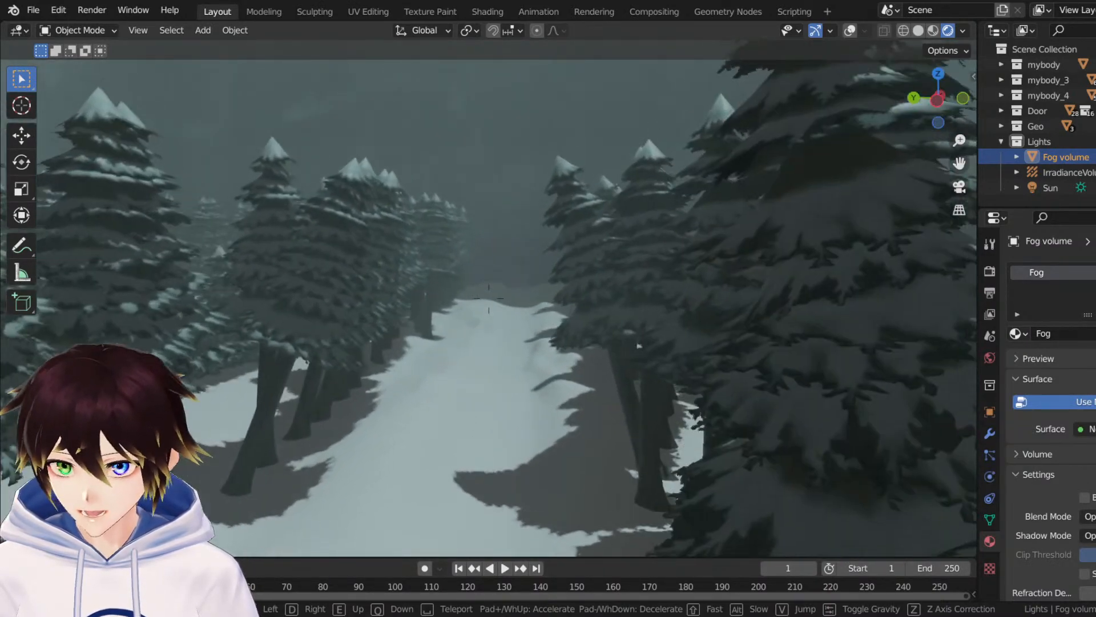
pyautogui.press('w')
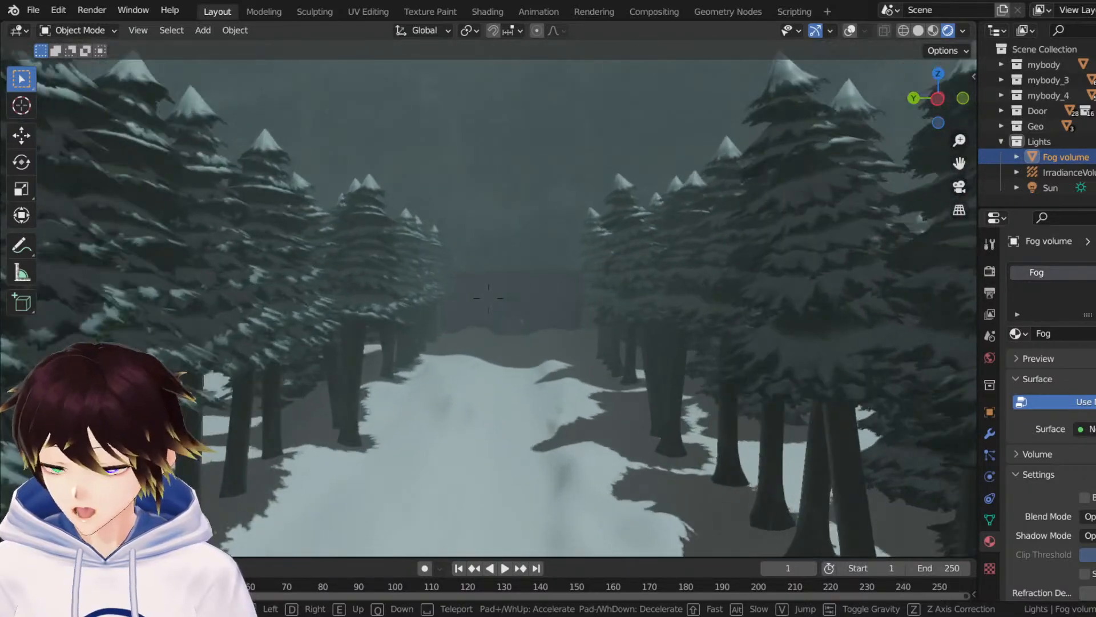
pyautogui.press('w')
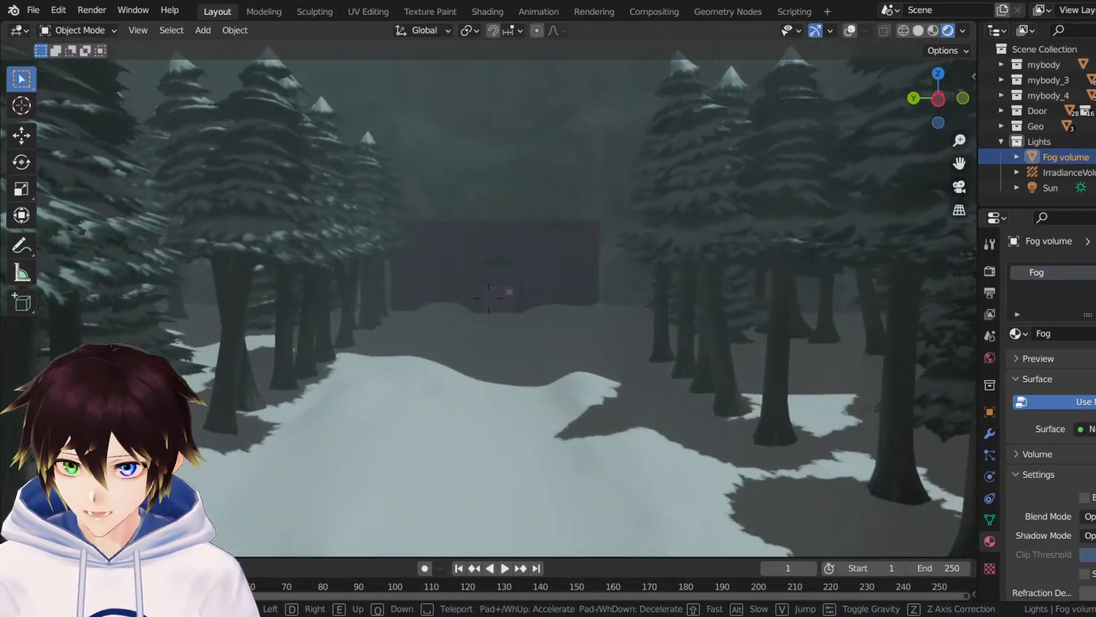
pyautogui.press('w')
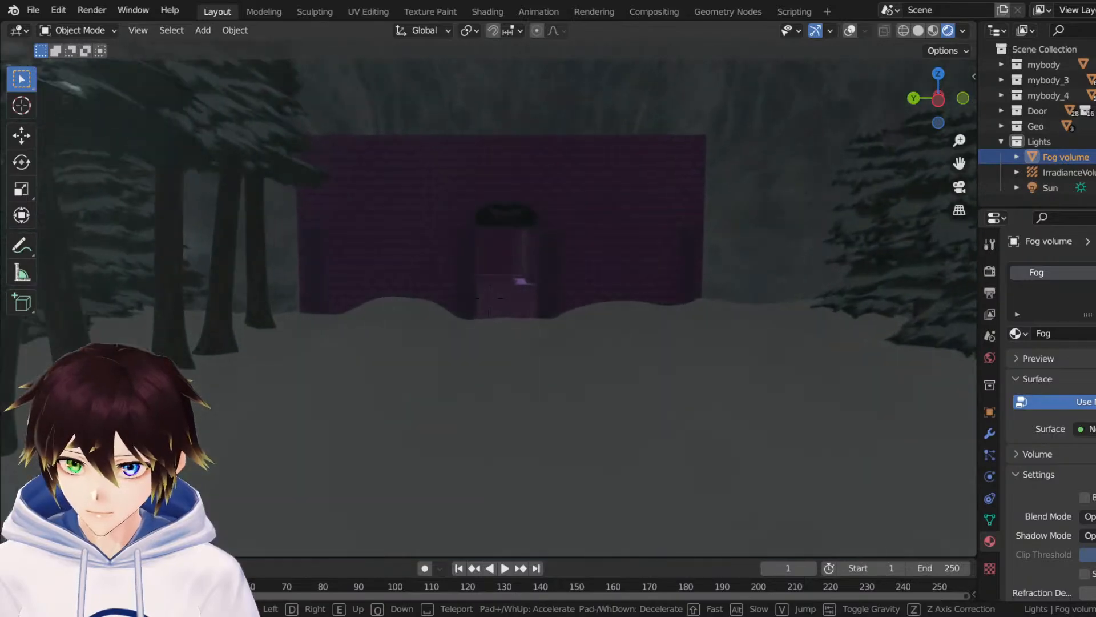
# Fly the view from the purple building in among the trunks and sideways through the forest to examine the fog between the trees.
pyautogui.press('w')
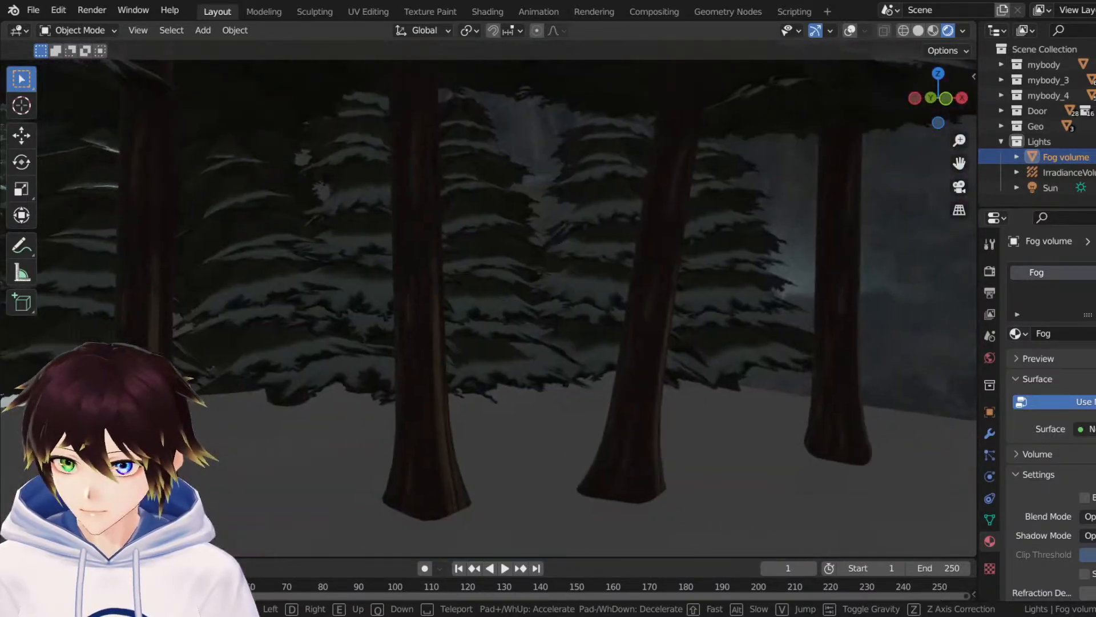
pyautogui.press('w')
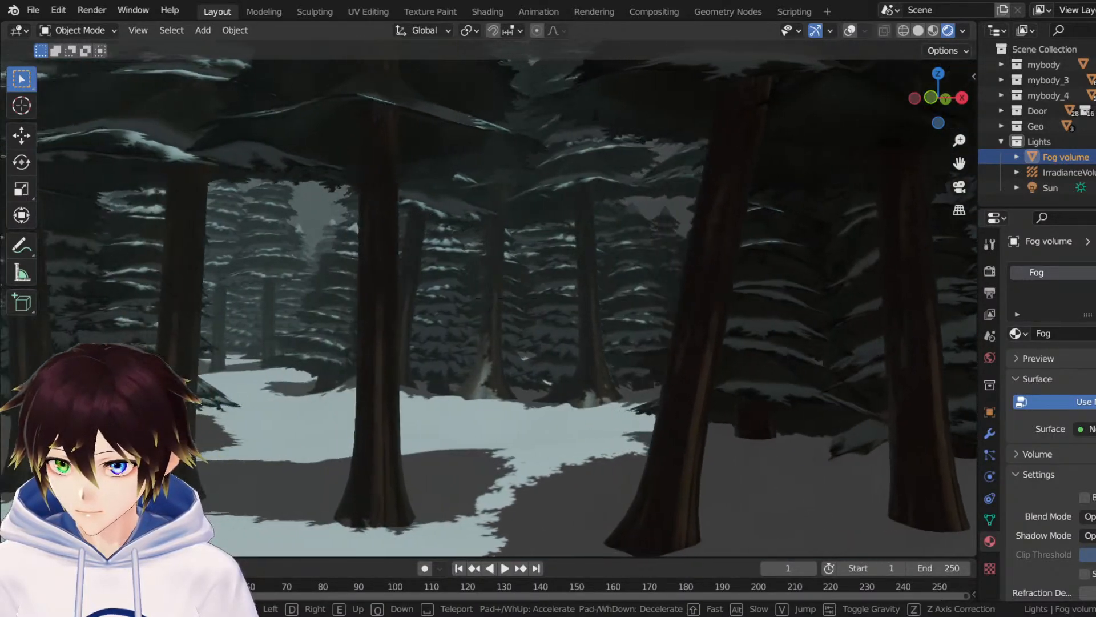
pyautogui.press('w')
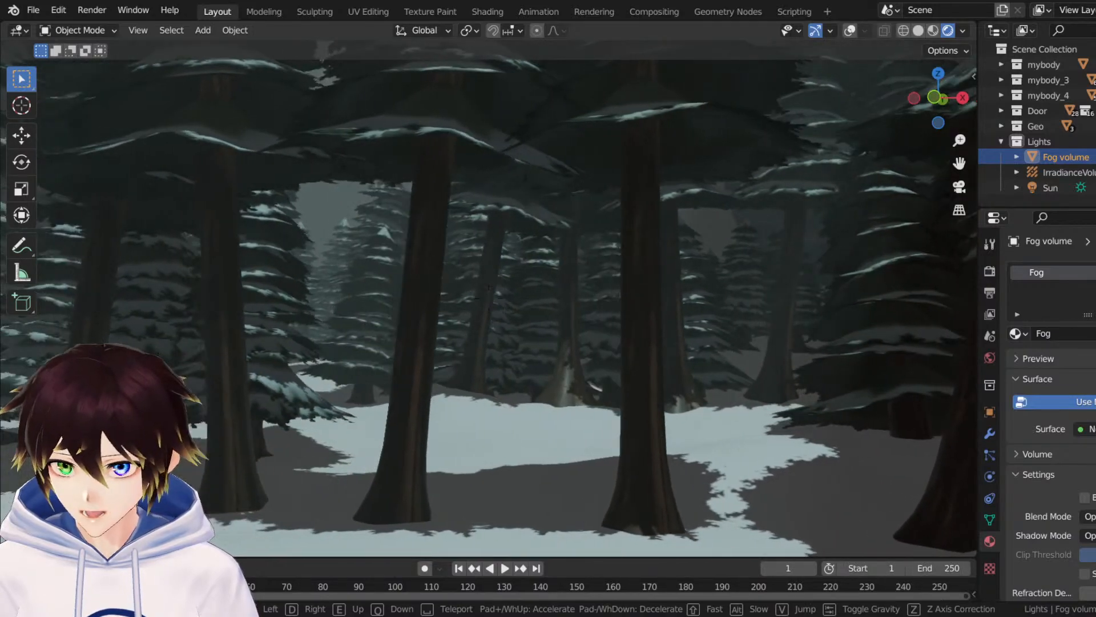
pyautogui.press('w')
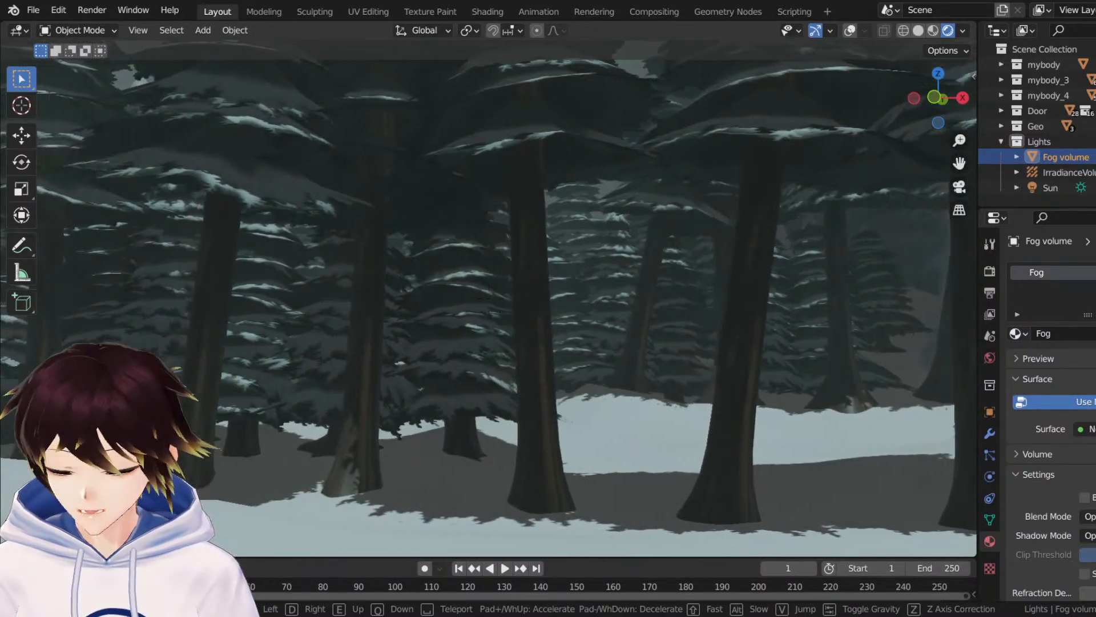
pyautogui.press('w')
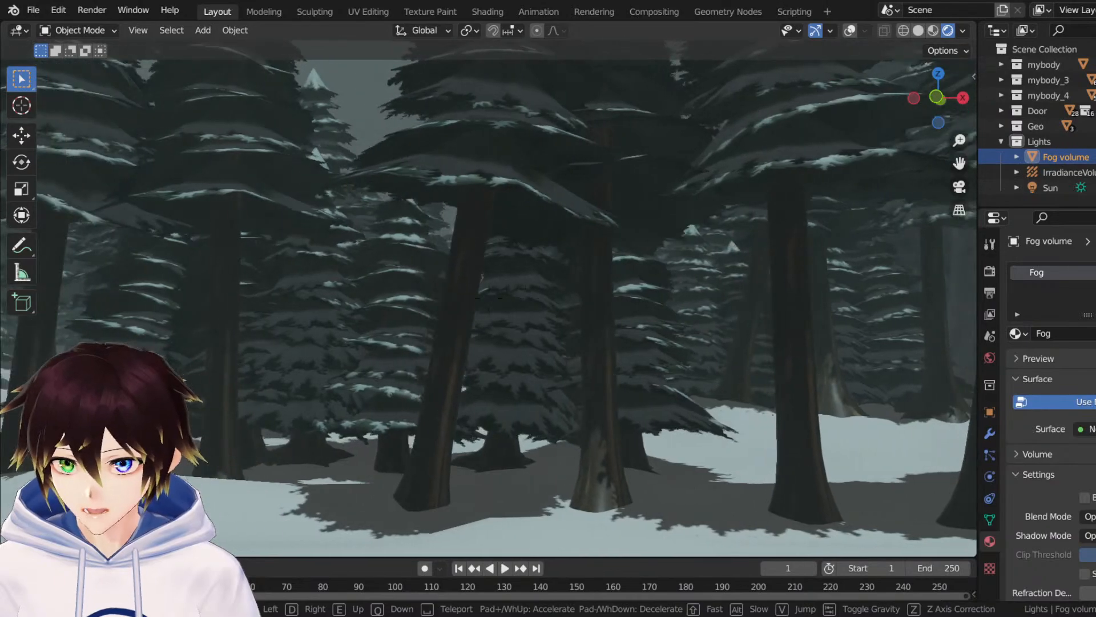
pyautogui.press('w')
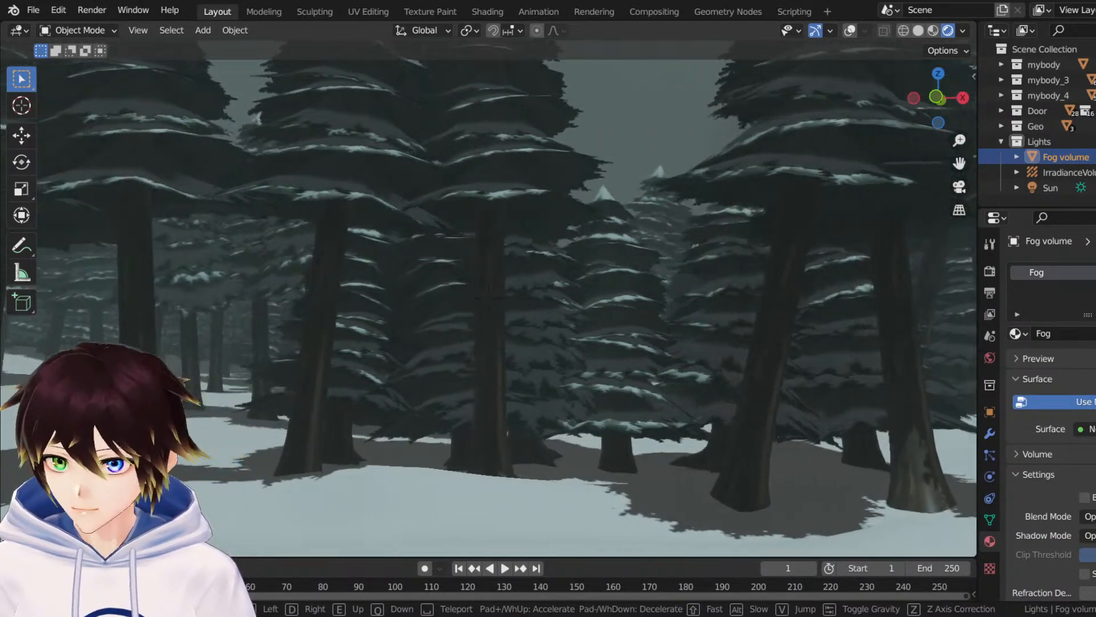
pyautogui.press('w')
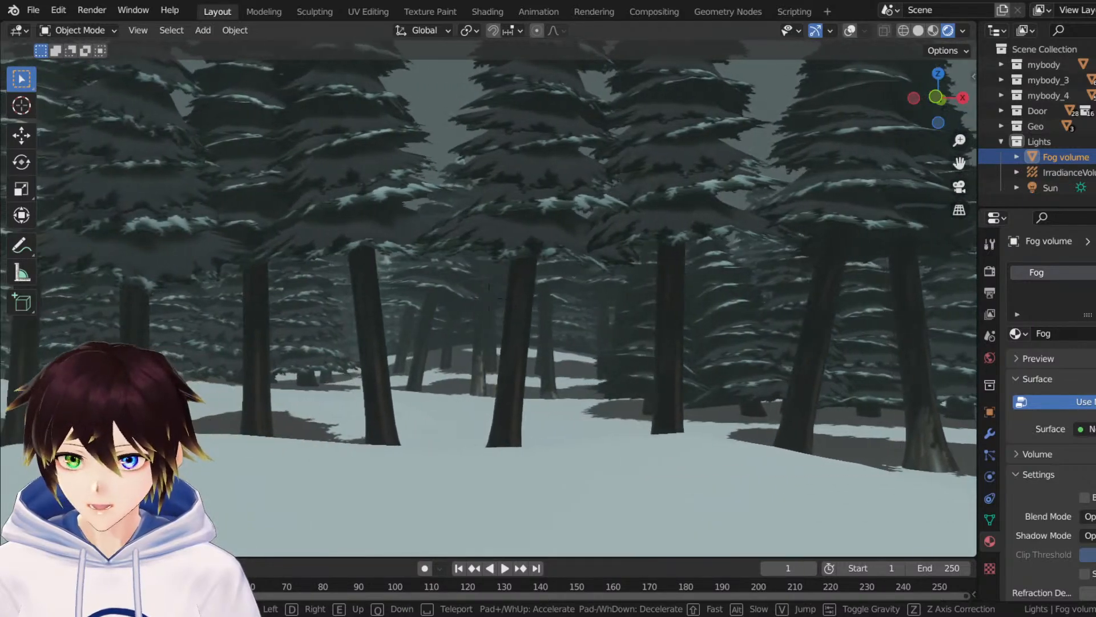
pyautogui.press('w')
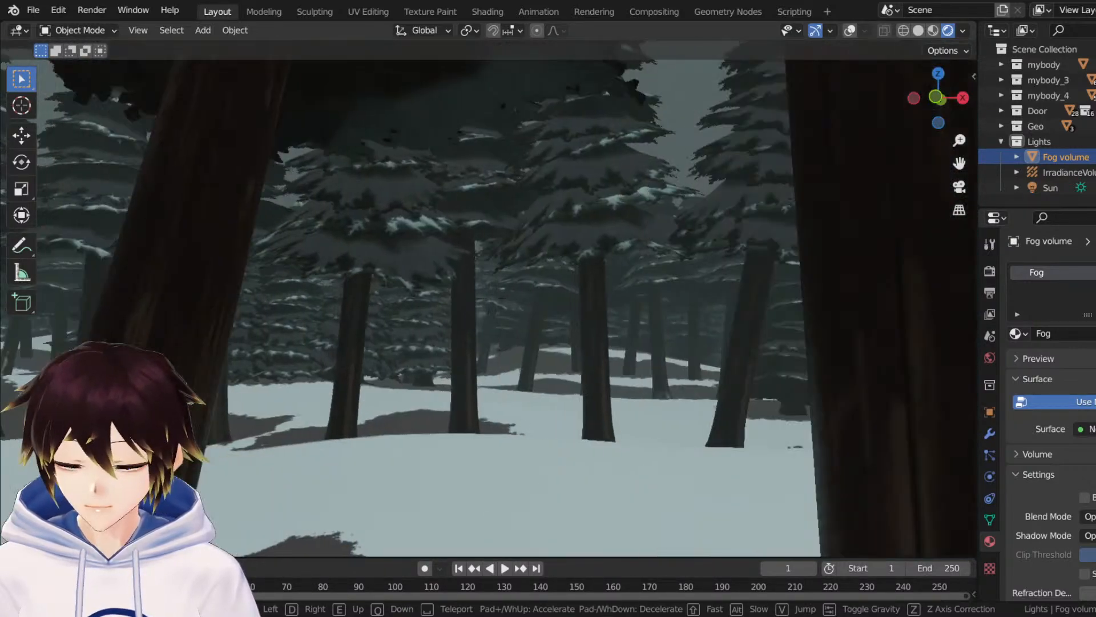
pyautogui.press('w')
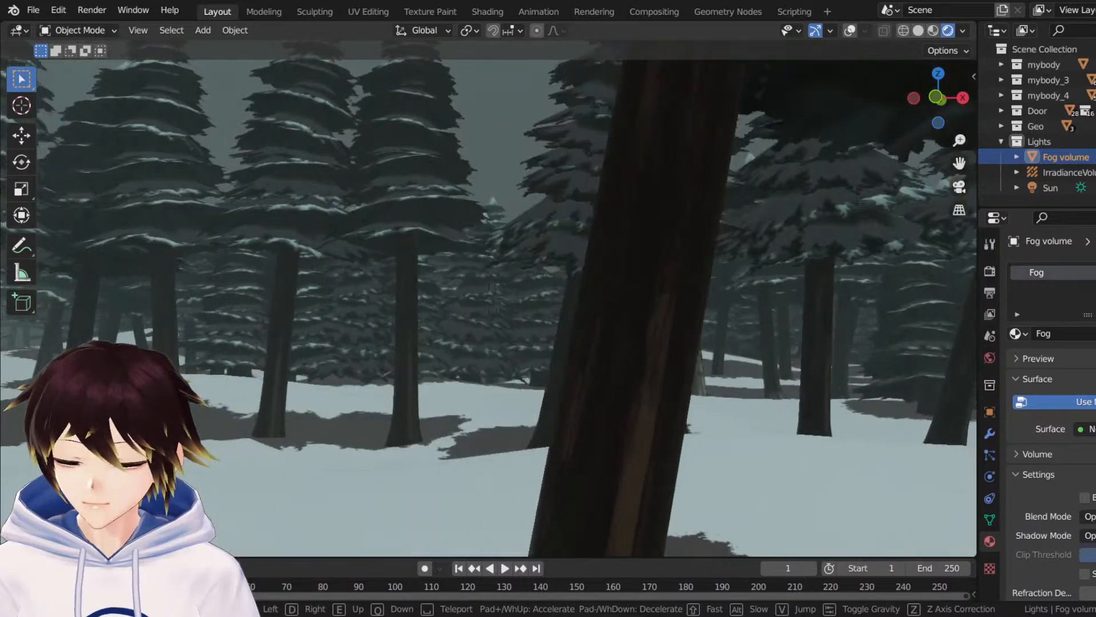
pyautogui.press('w')
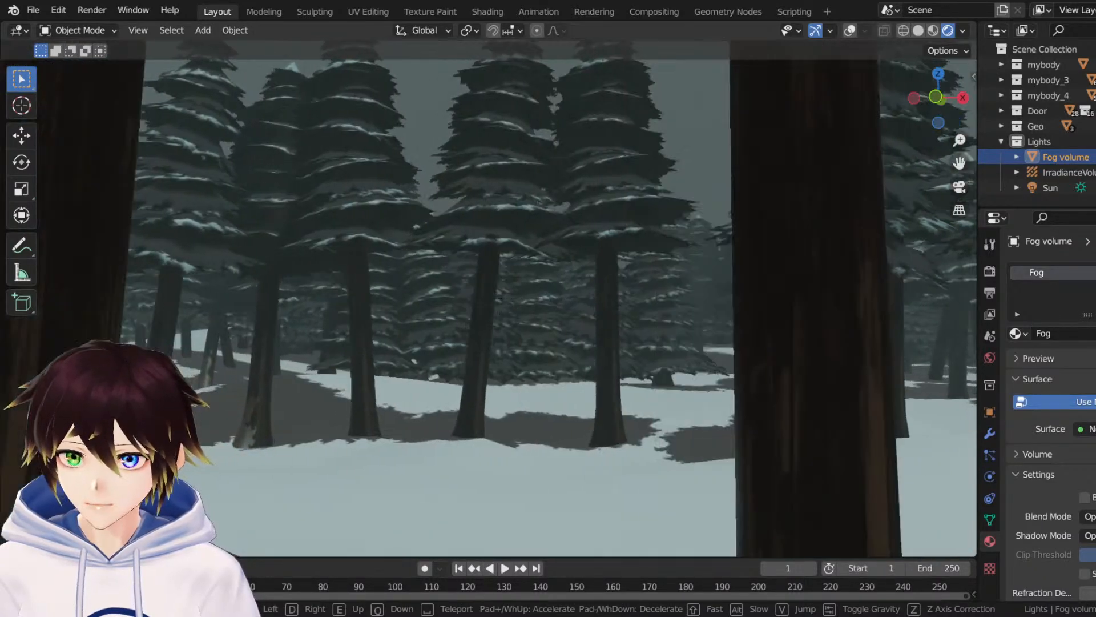
pyautogui.press('w')
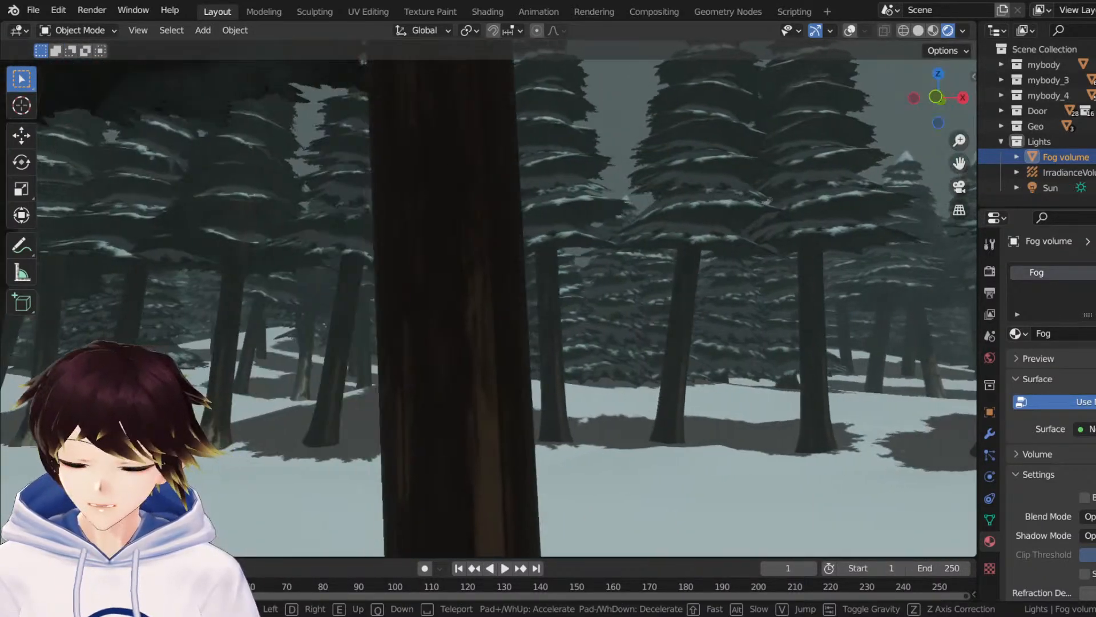
pyautogui.press('w')
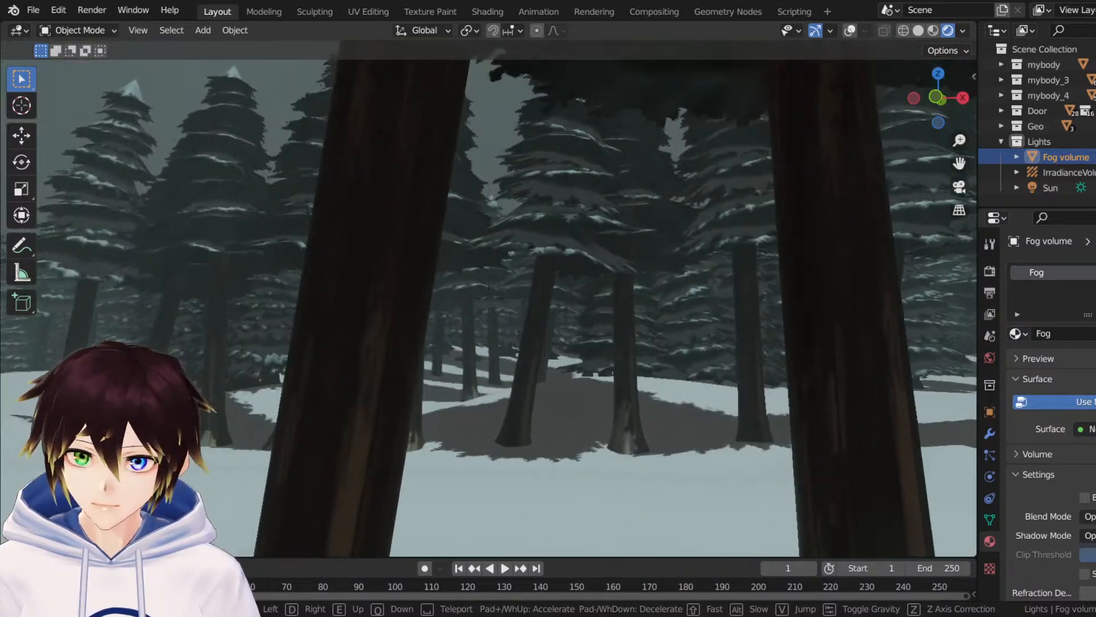
pyautogui.press('w')
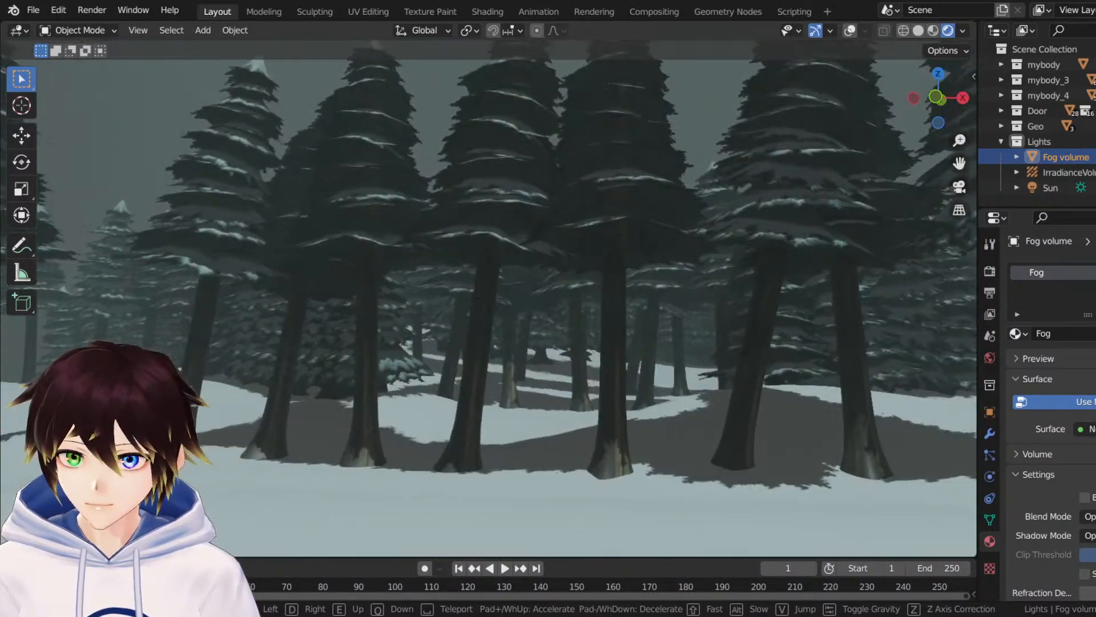
pyautogui.press('w')
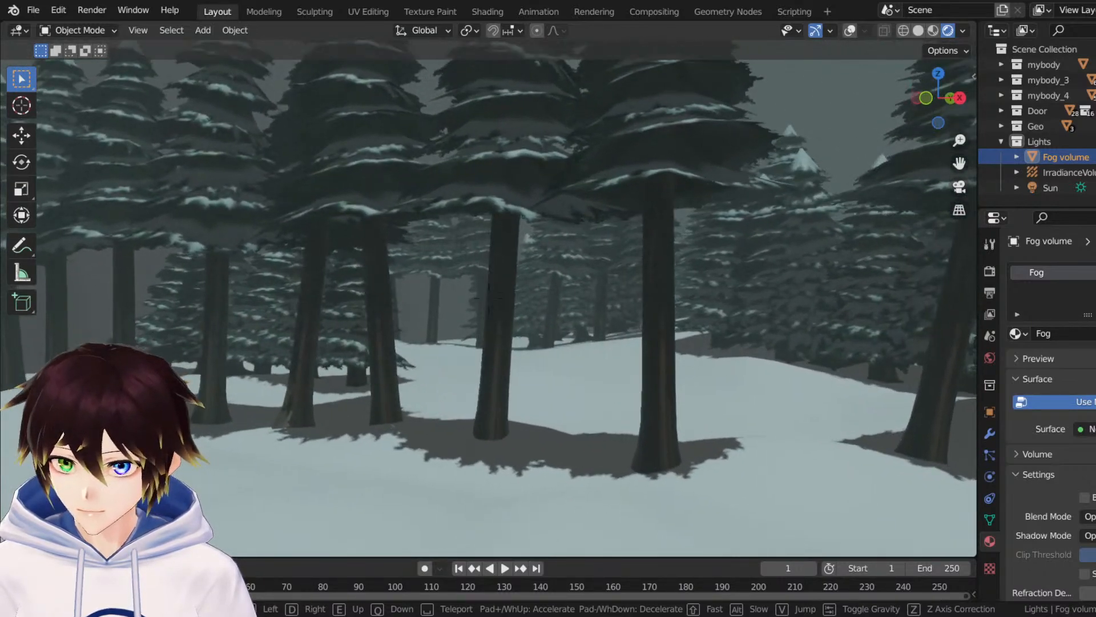
# Examine the fog at the open end of the path and under the branches, then along the path back to the purple building.
pyautogui.press('w')
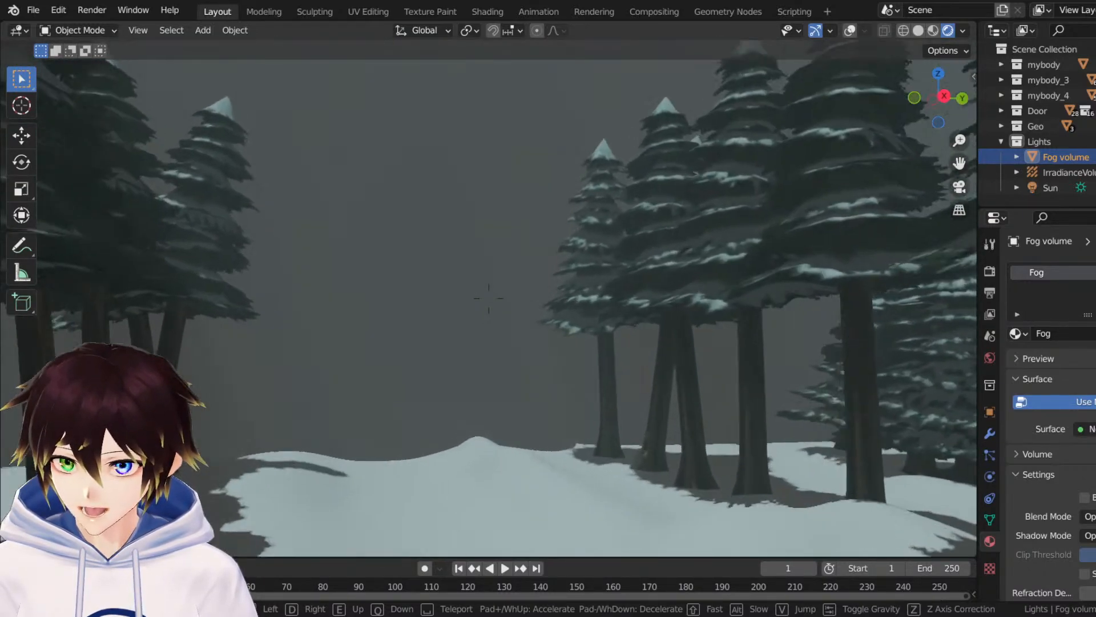
pyautogui.press('w')
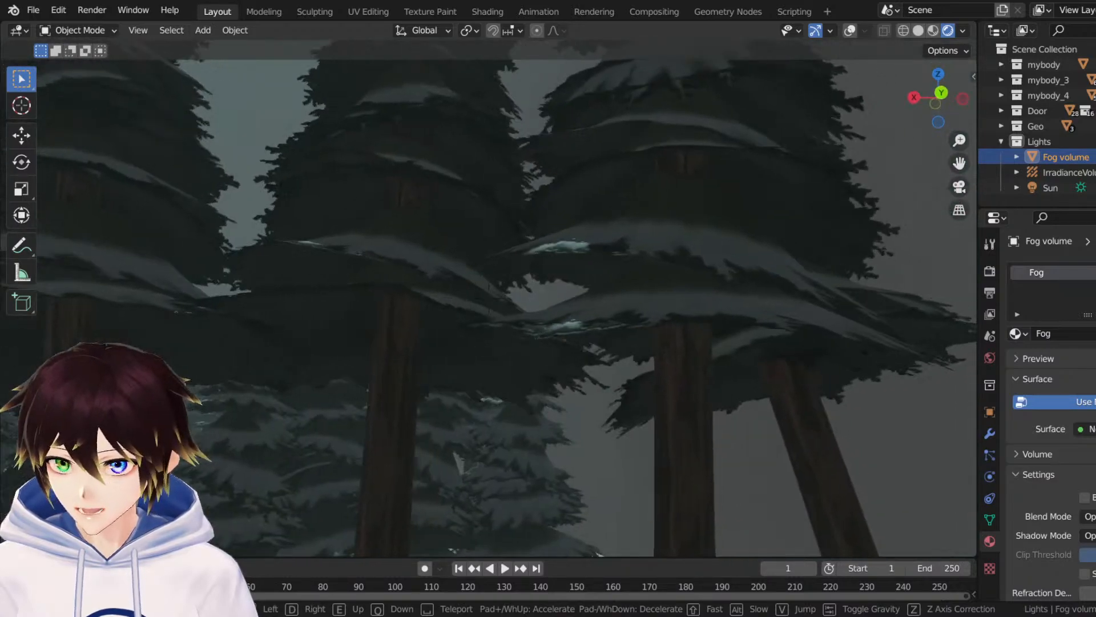
pyautogui.press('w')
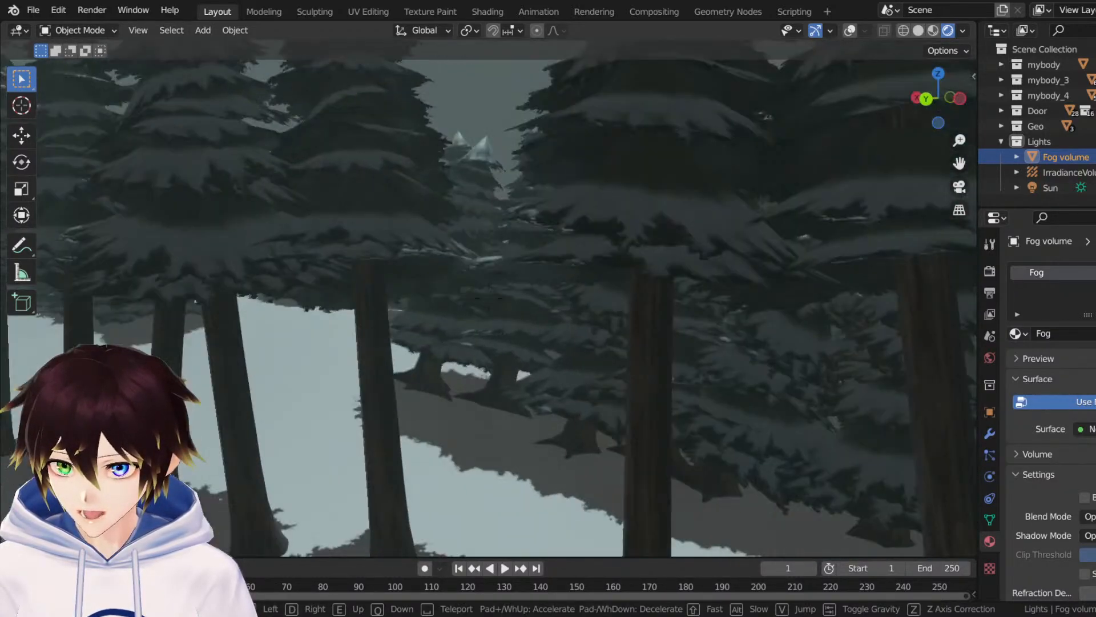
pyautogui.press('w')
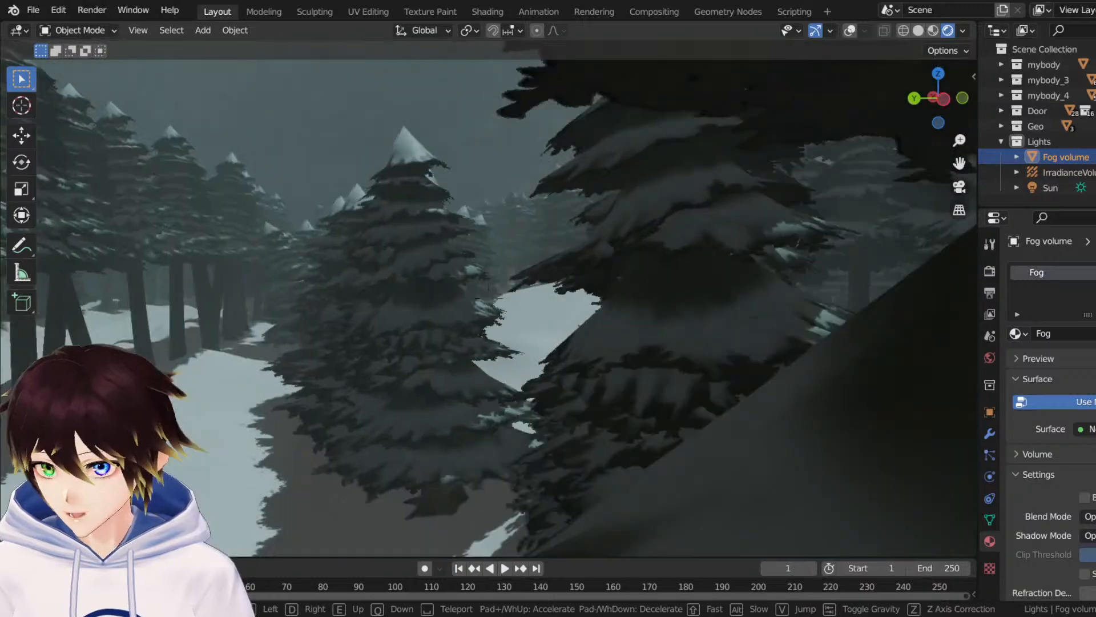
pyautogui.press('w')
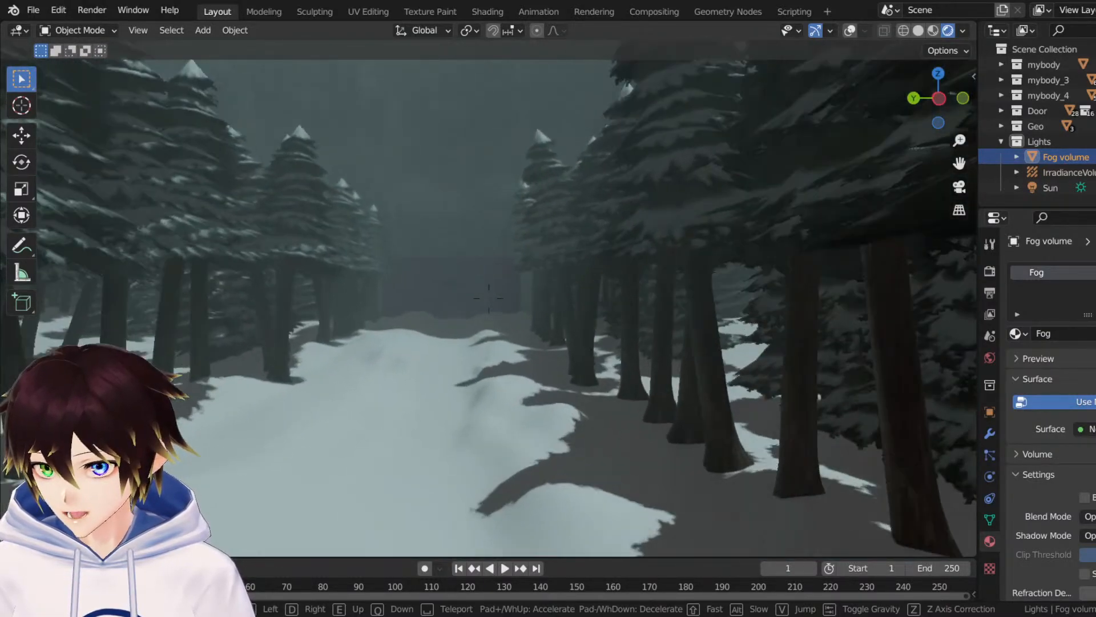
pyautogui.press('w')
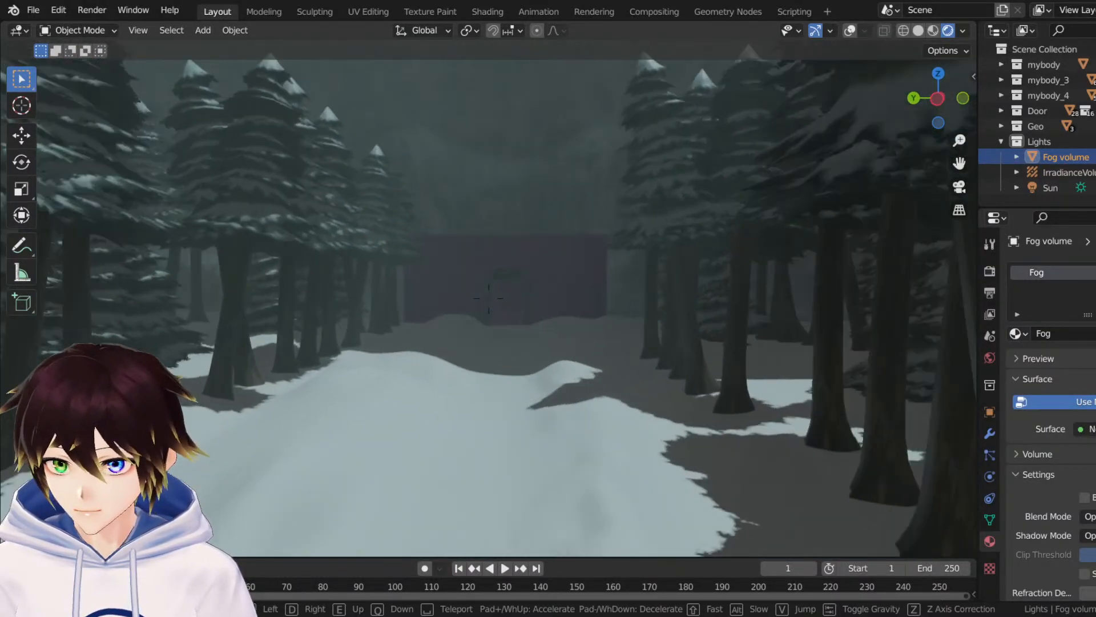
pyautogui.press('w')
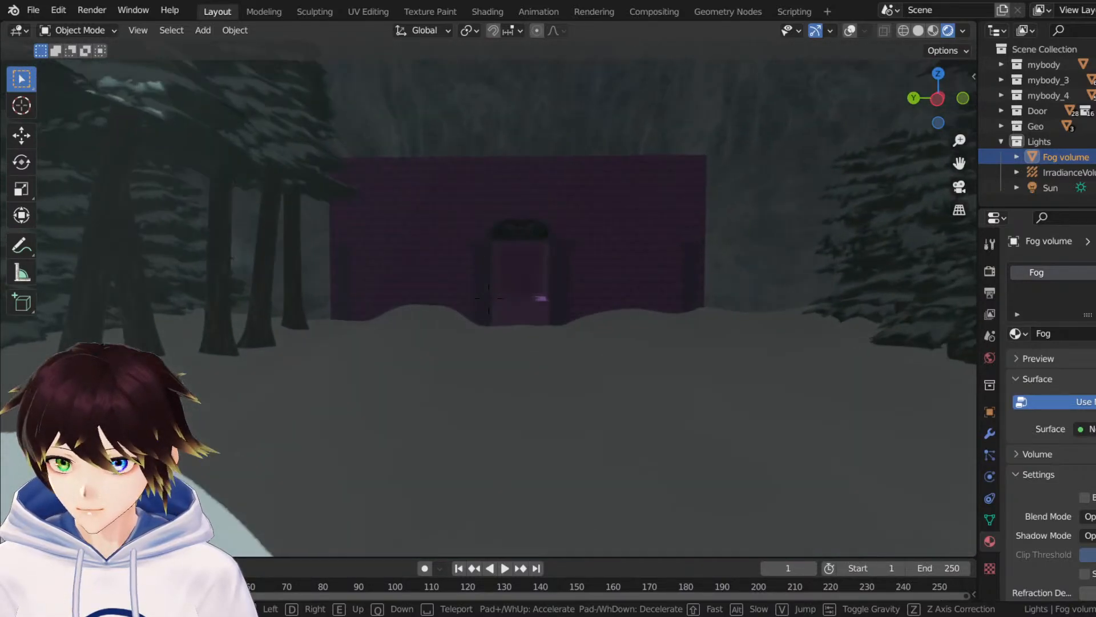
# Examine the fog among the trees beside the purple building and up against the cliff tops and sky.
pyautogui.press('w')
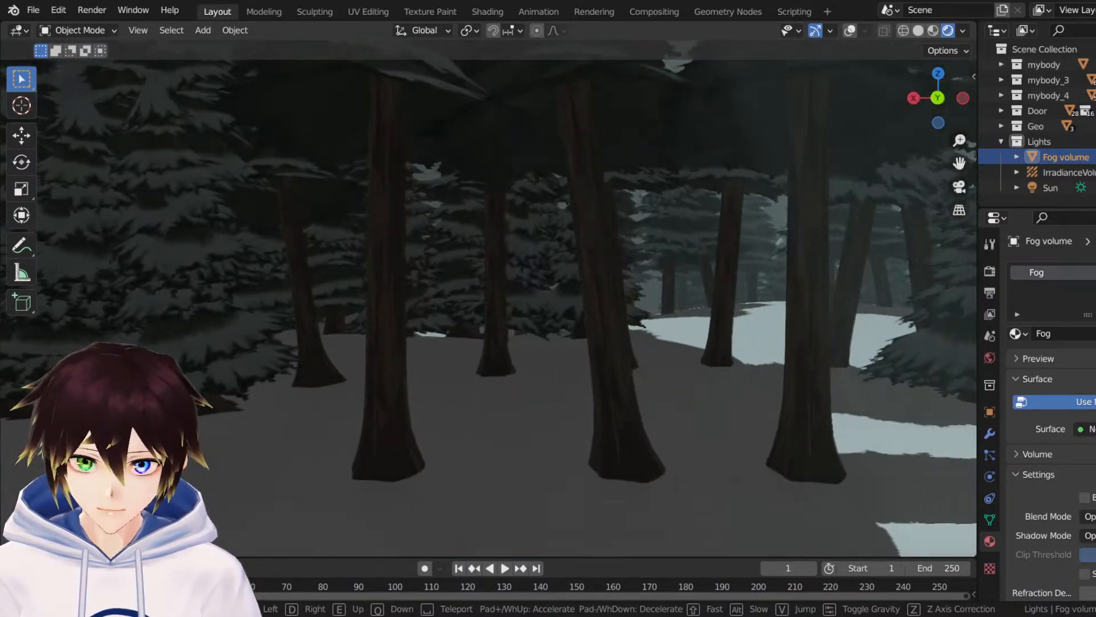
pyautogui.press('w')
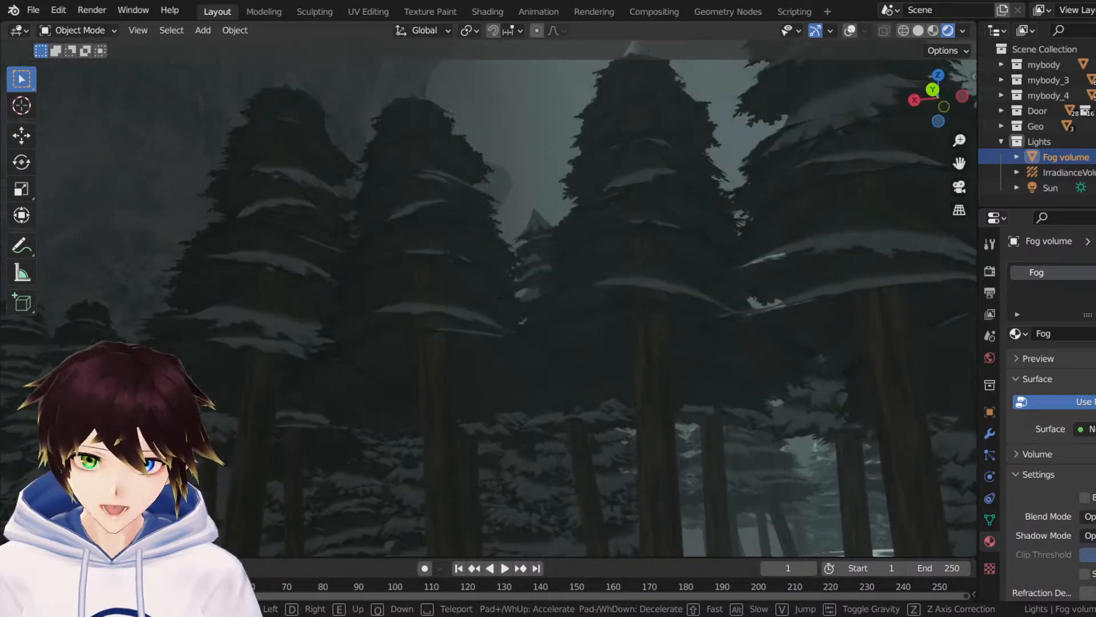
pyautogui.press('w')
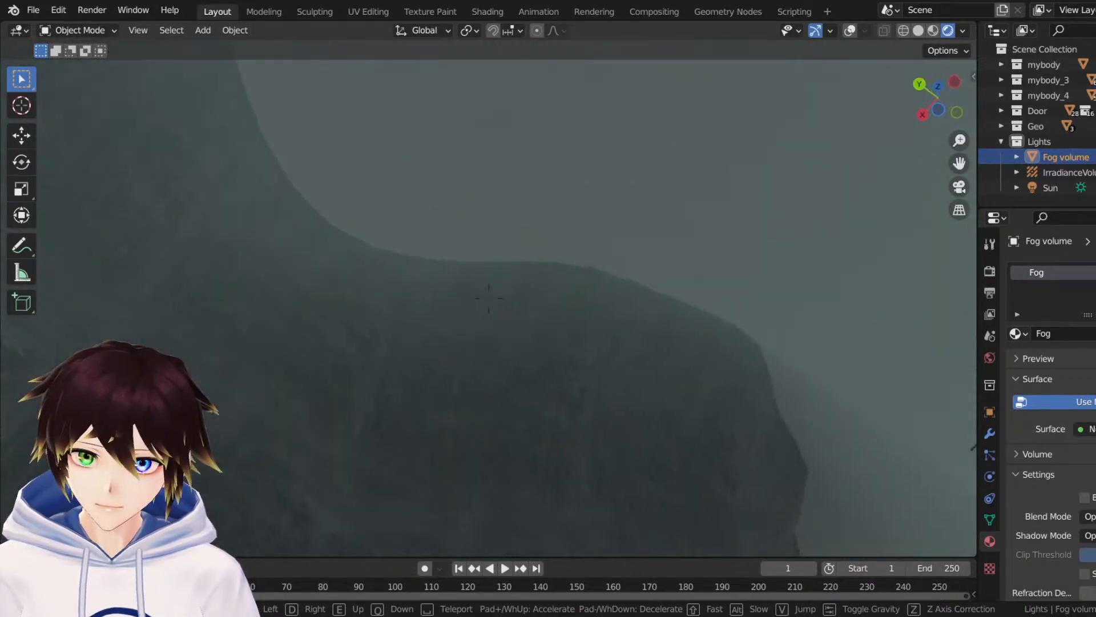
pyautogui.press('w')
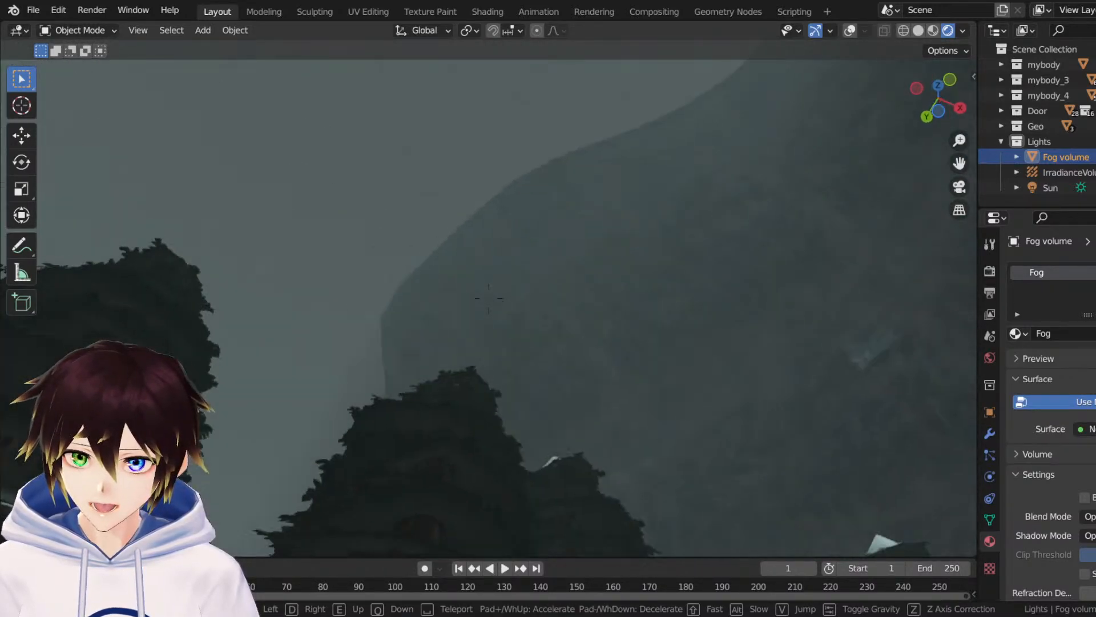
pyautogui.press('w')
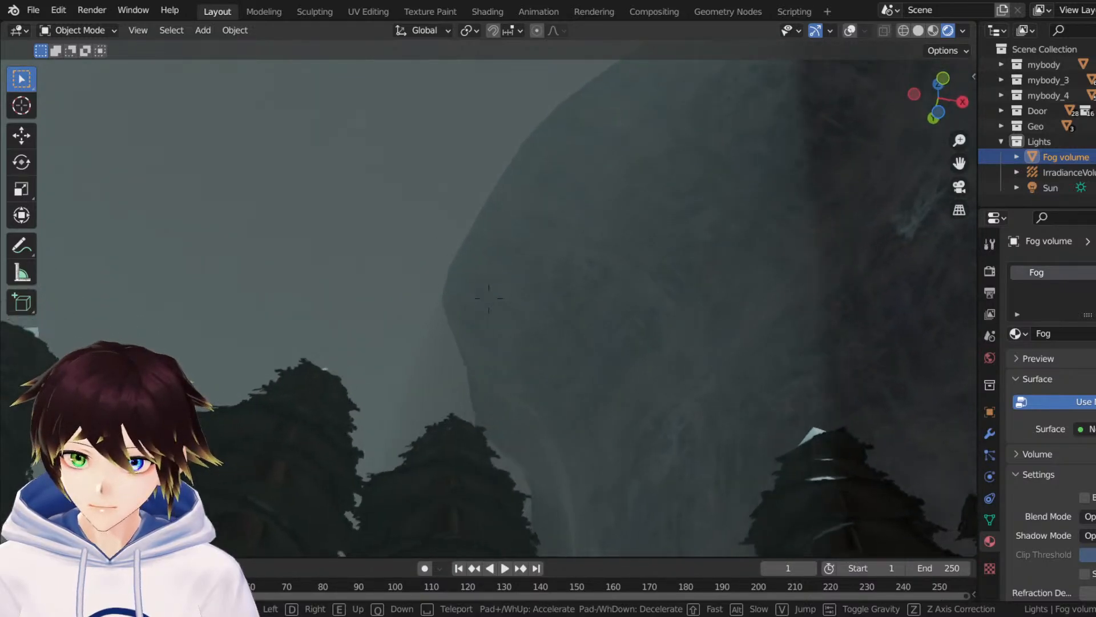
pyautogui.press('w')
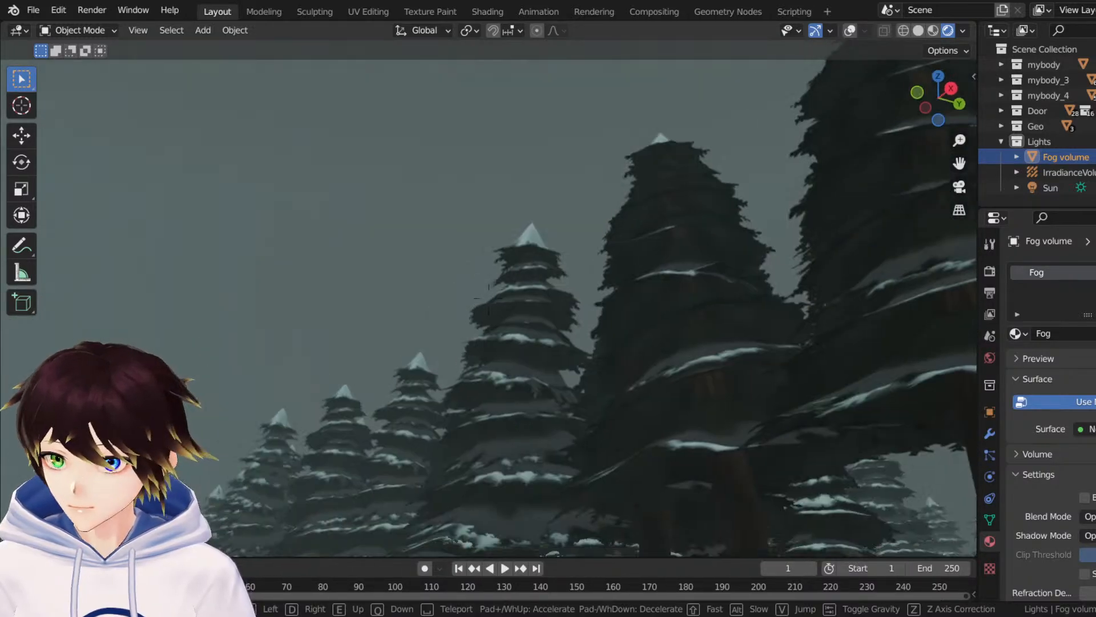
# Examine the fog down the length of the snowy path and close to the purple building's doorway, brick wall and neighbouring trees.
pyautogui.press('w')
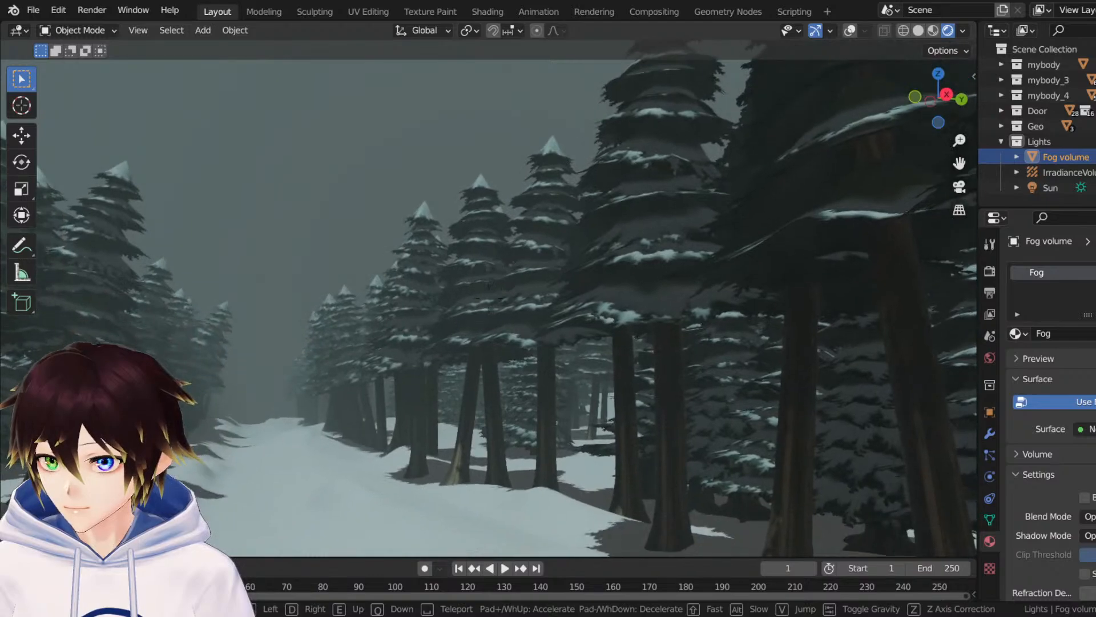
pyautogui.press('w')
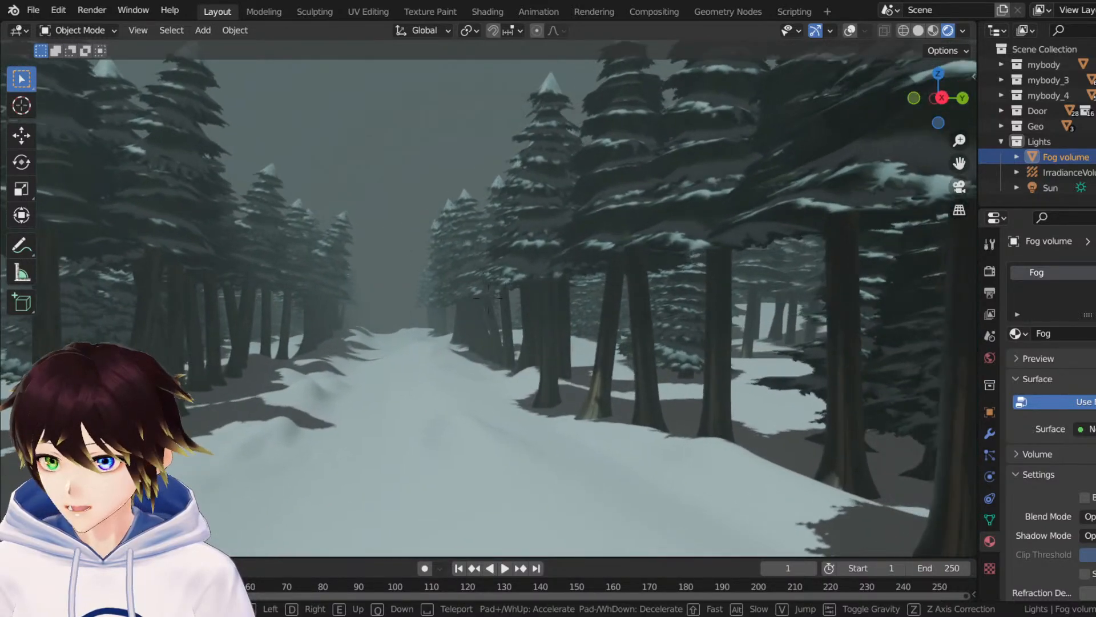
pyautogui.press('w')
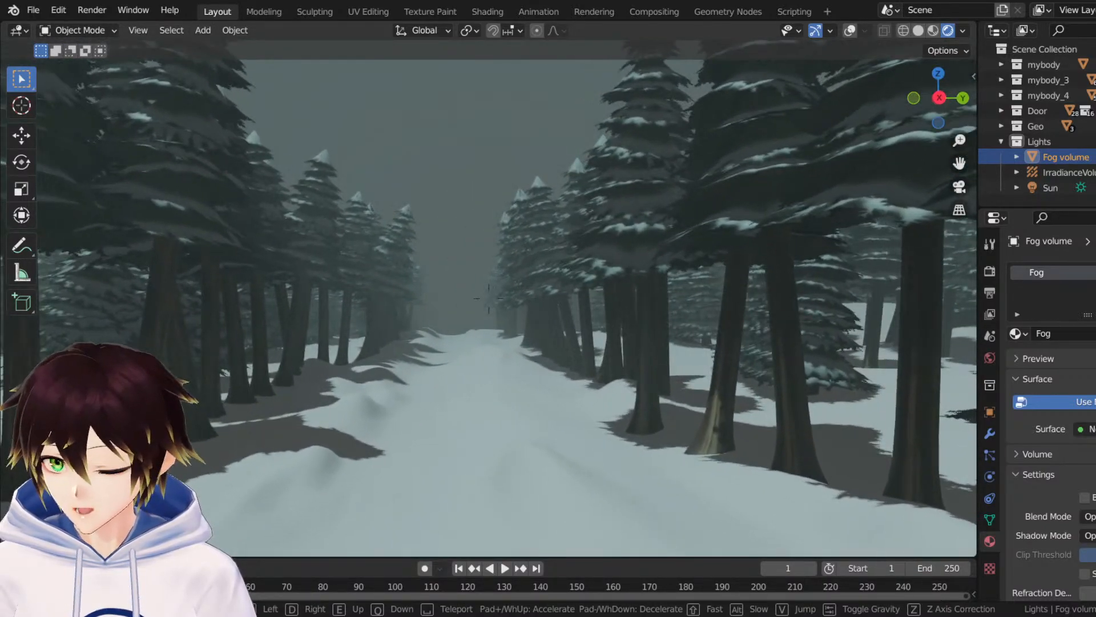
pyautogui.press('w')
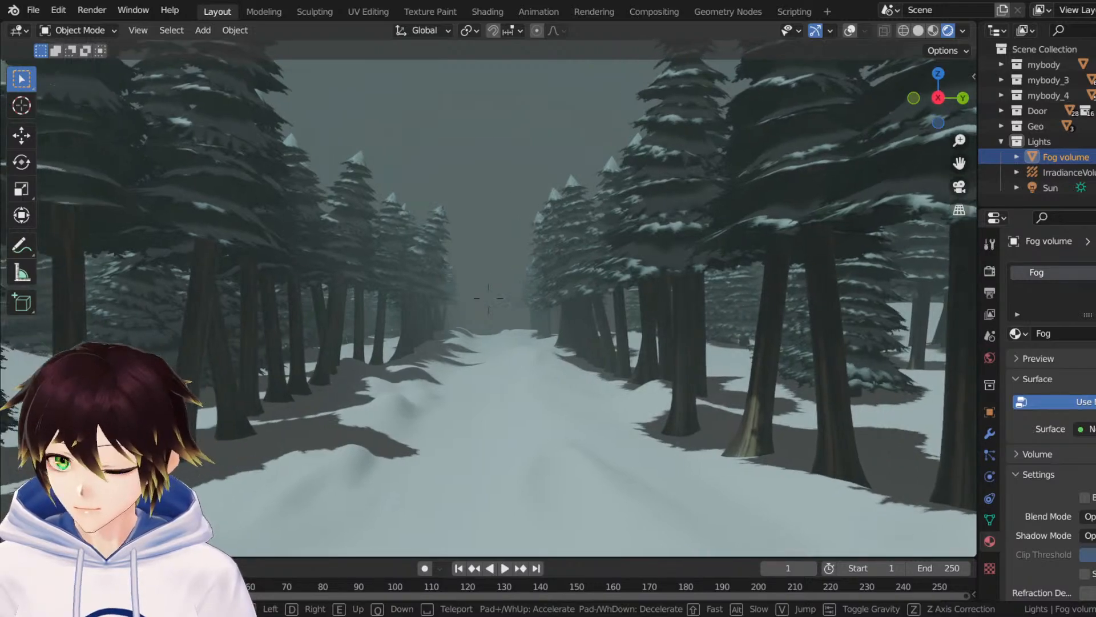
pyautogui.press('w')
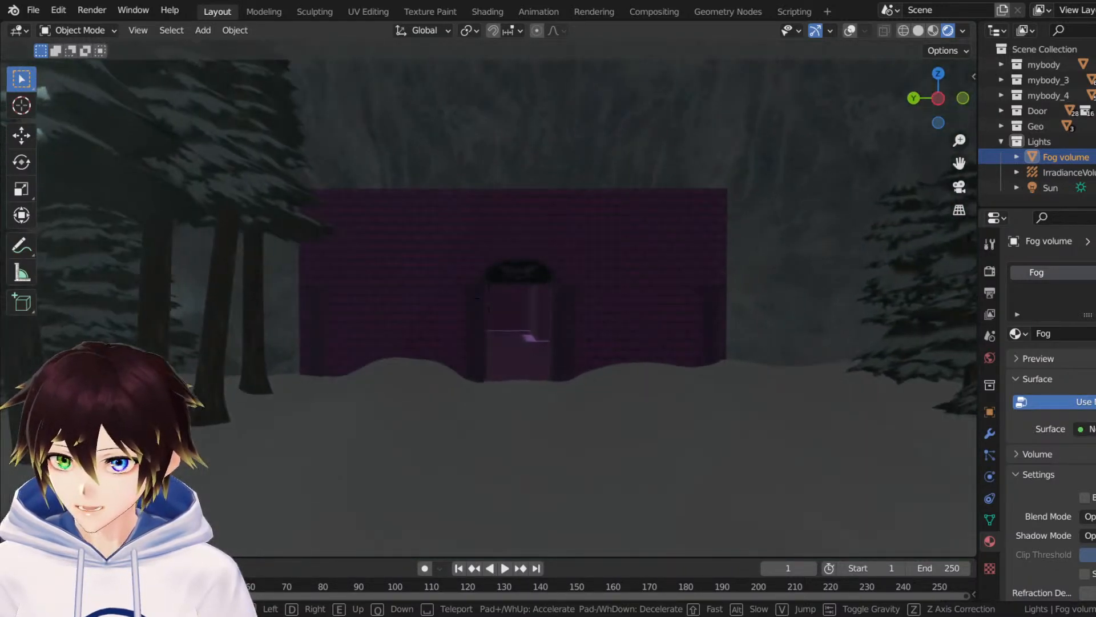
pyautogui.press('s')
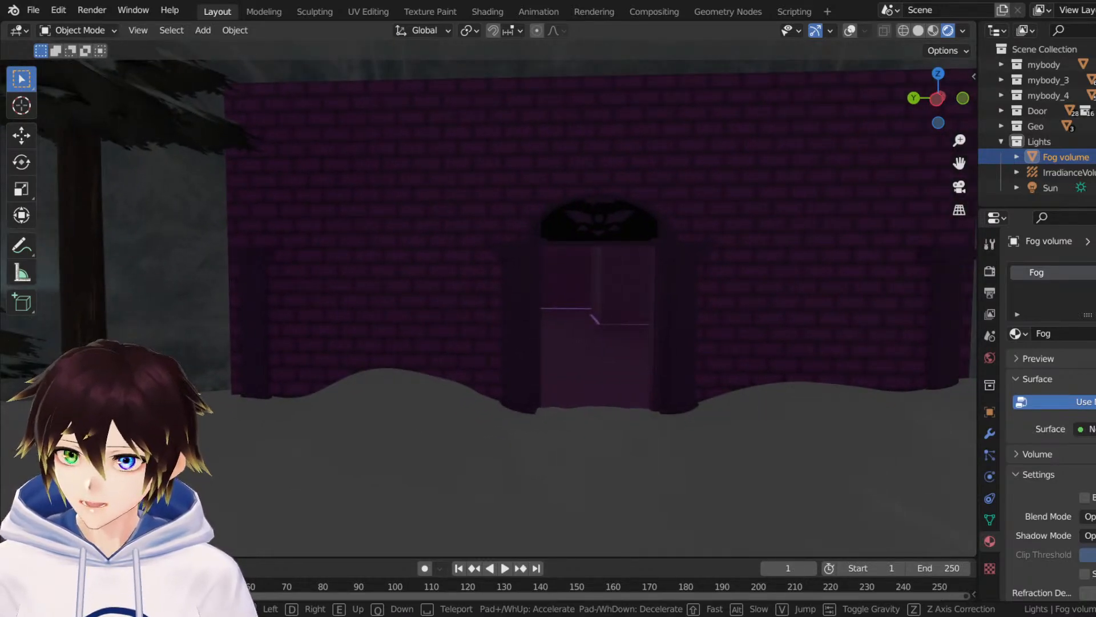
pyautogui.press('s')
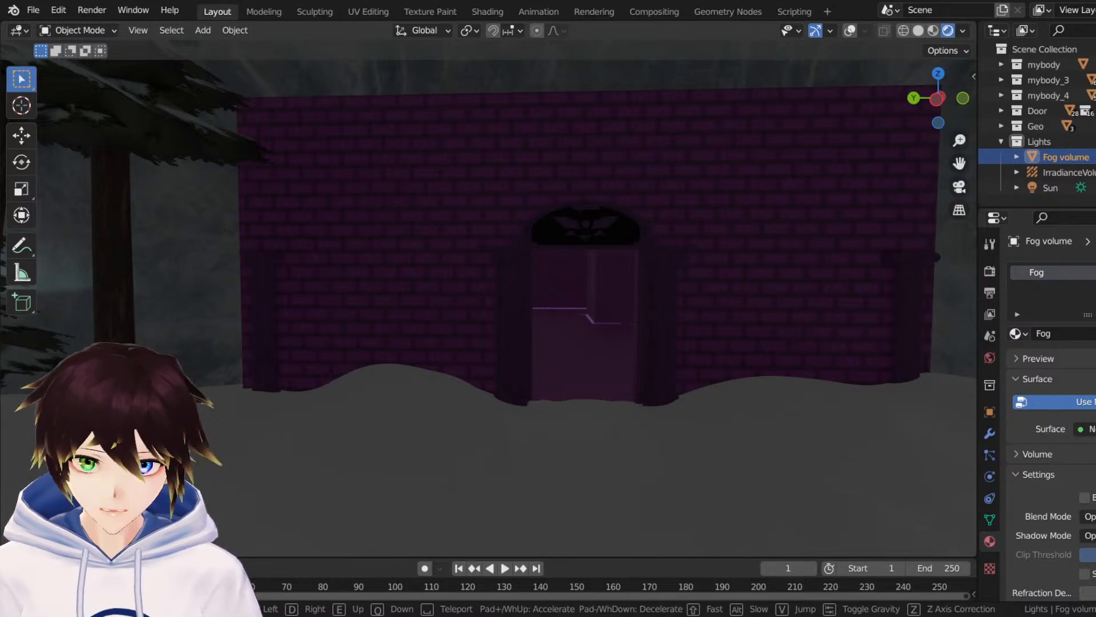
pyautogui.press('d')
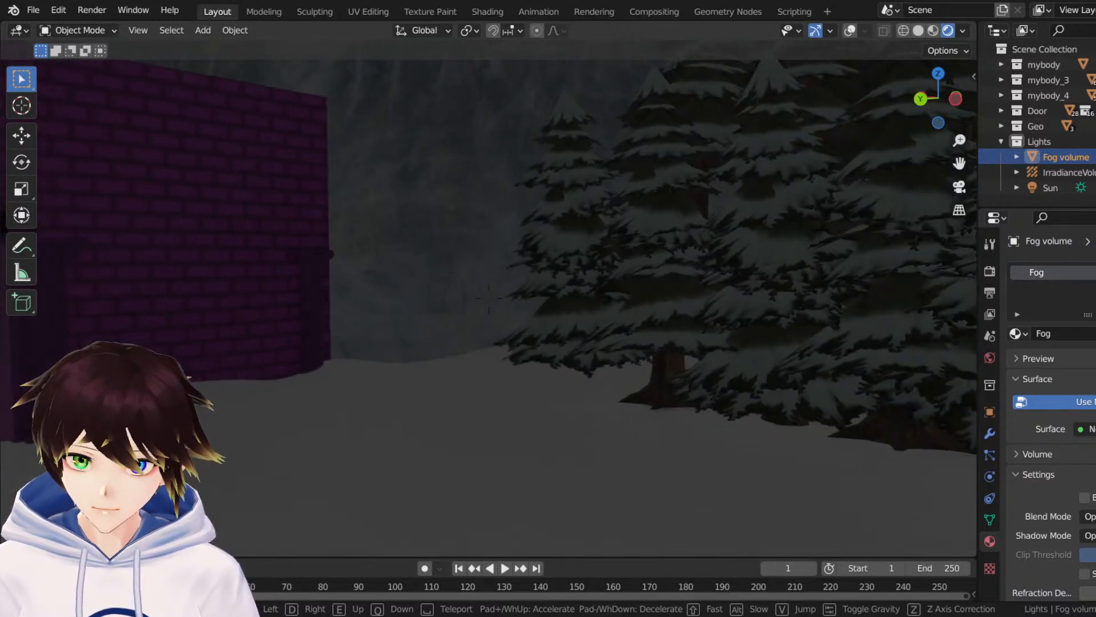
# Walk through the purple building's doorway to examine its interior walls and the view back out to the forest.
pyautogui.press('w')
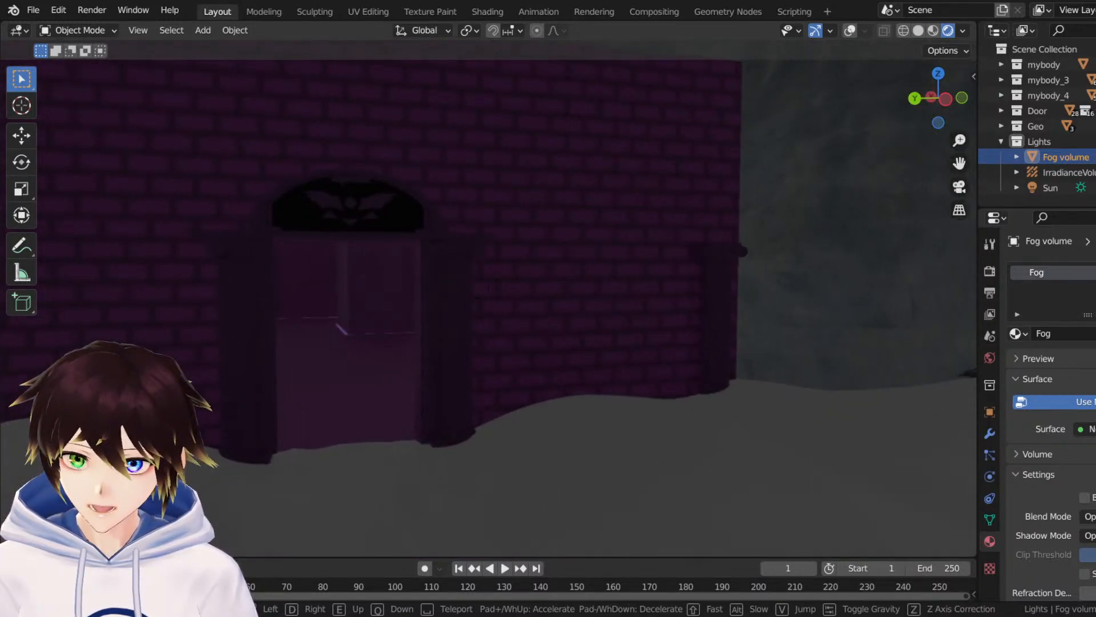
pyautogui.press('w')
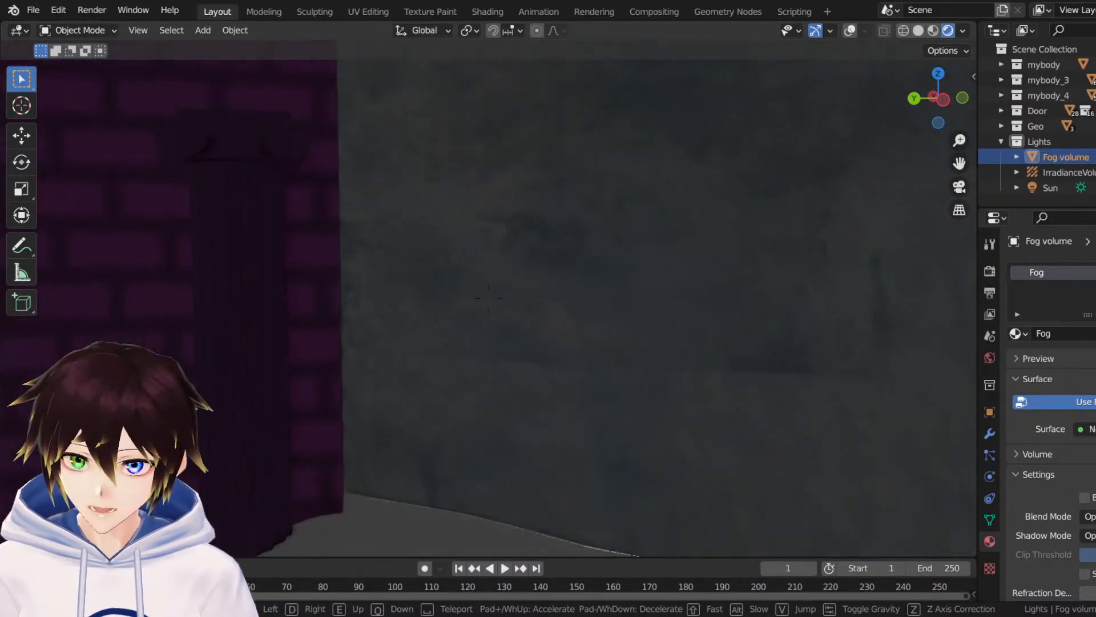
pyautogui.press('w')
pyautogui.press('w')
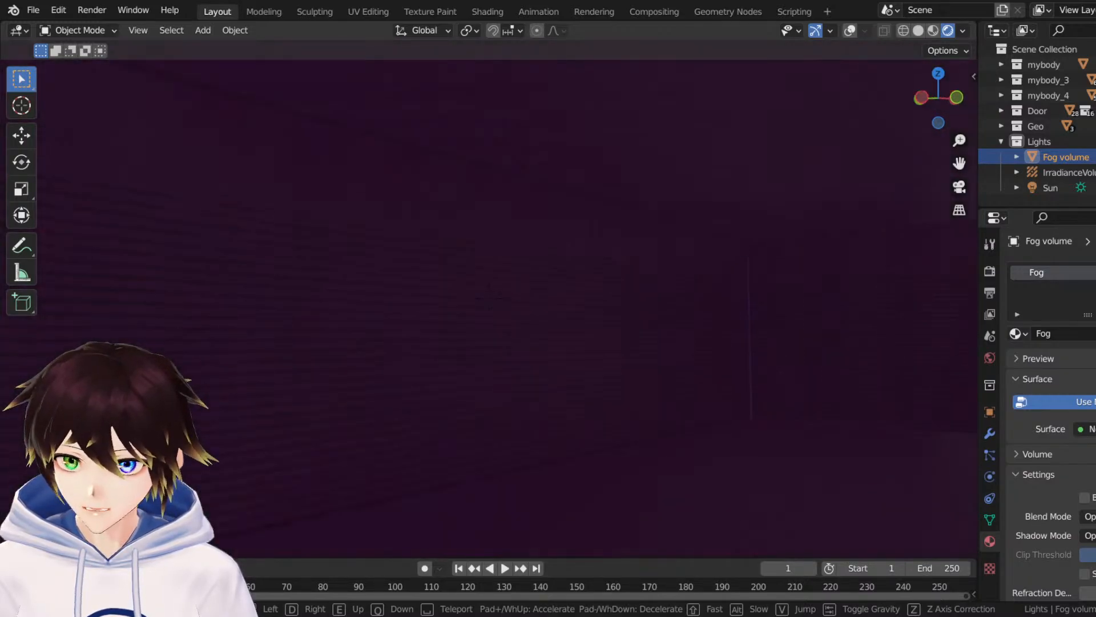
pyautogui.press('w')
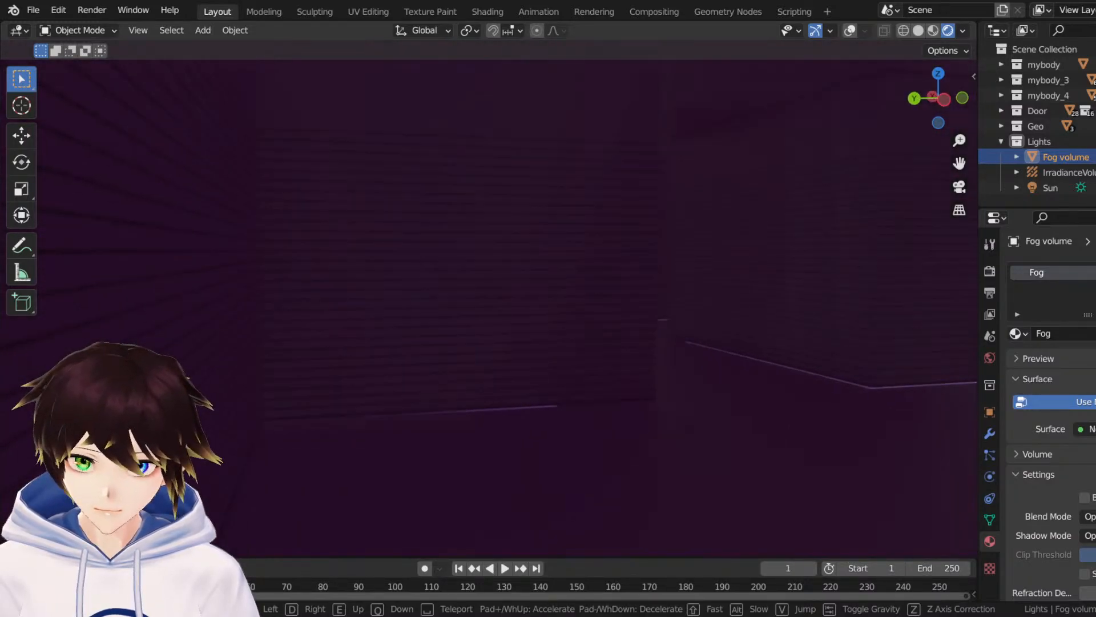
pyautogui.press('w')
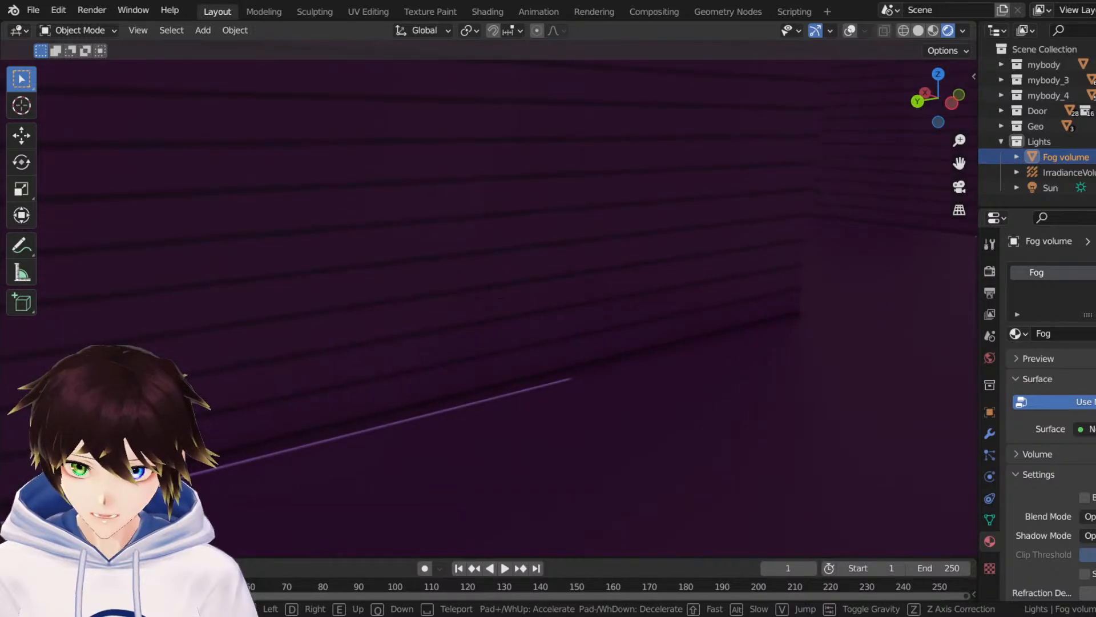
pyautogui.press('w')
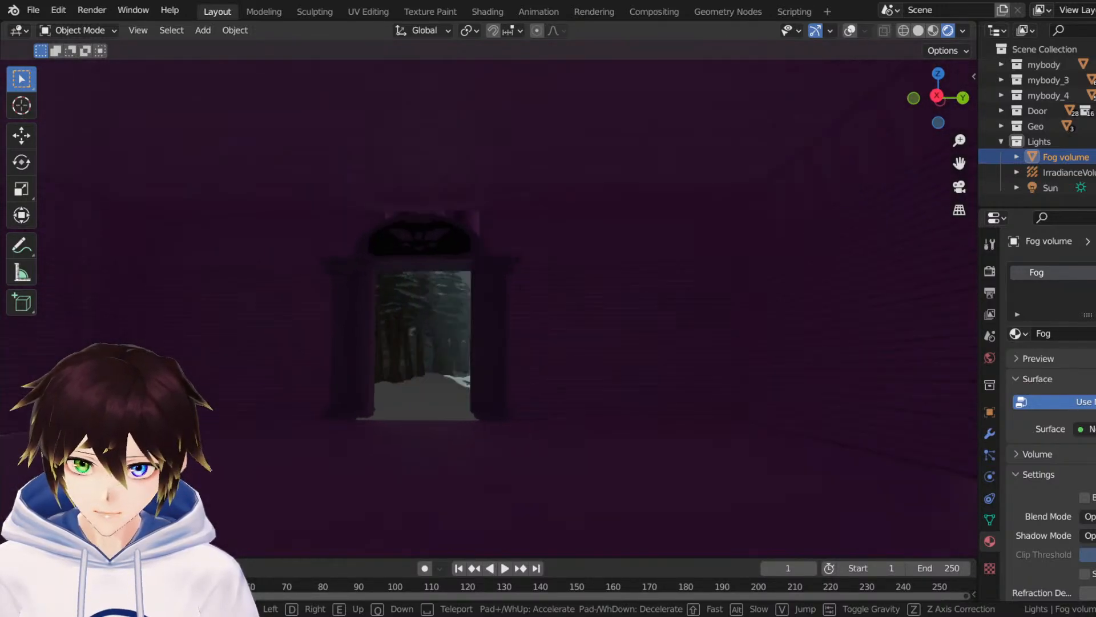
pyautogui.press('w')
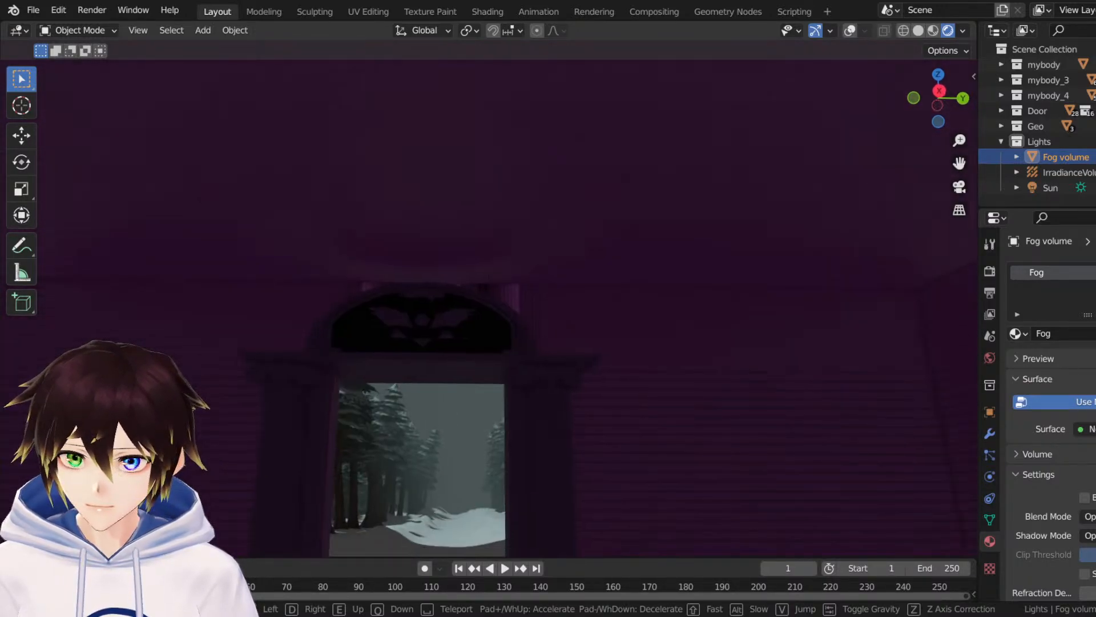
pyautogui.press('Escape')
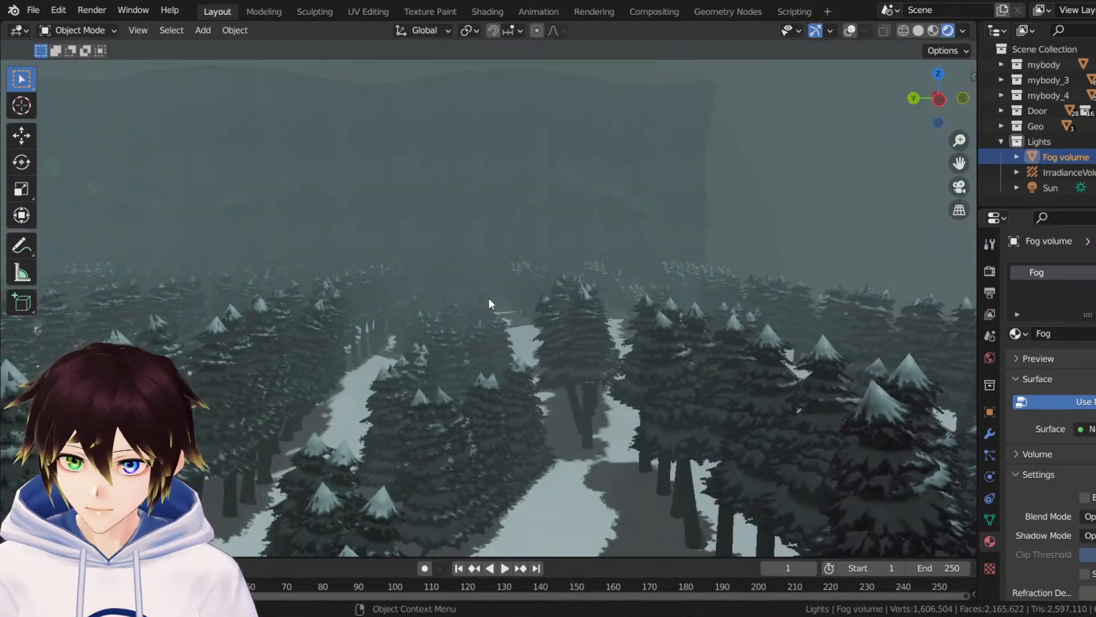
# Switch the viewport to Material Preview shading and save the file.
pyautogui.moveTo(488, 298); pyautogui.dragTo(499, 263, button='middle')
pyautogui.scroll(-5, 501, 266)
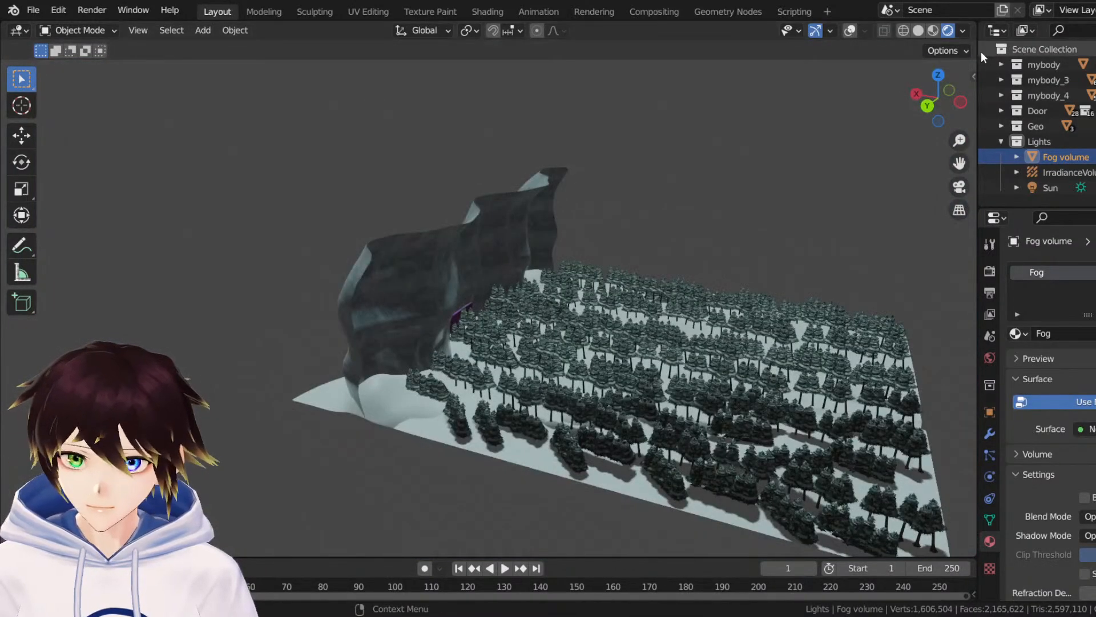
pyautogui.click(933, 30)
pyautogui.scroll(6, 522, 352)
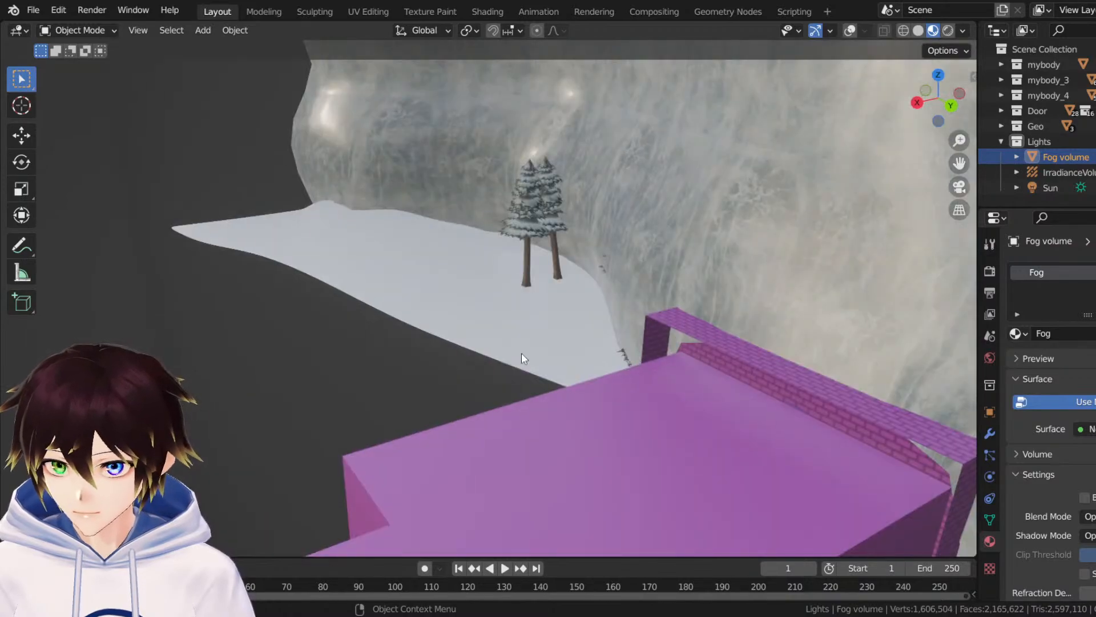
pyautogui.hotkey('ctrl', 's')
pyautogui.keyDown('shift'); pyautogui.moveTo(522, 353); pyautogui.dragTo(517, 279, button='middle'); pyautogui.keyUp('shift')
pyautogui.scroll(-2, 769, 276)
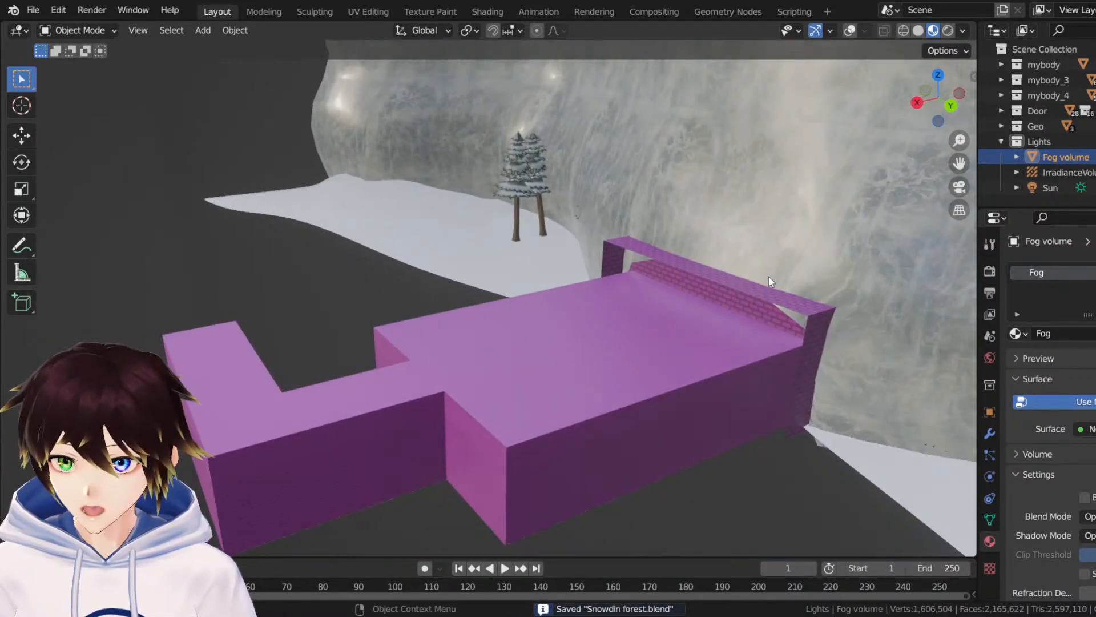
# Select the purple building's main room block and enter Edit Mode on its mesh.
pyautogui.click(502, 420)
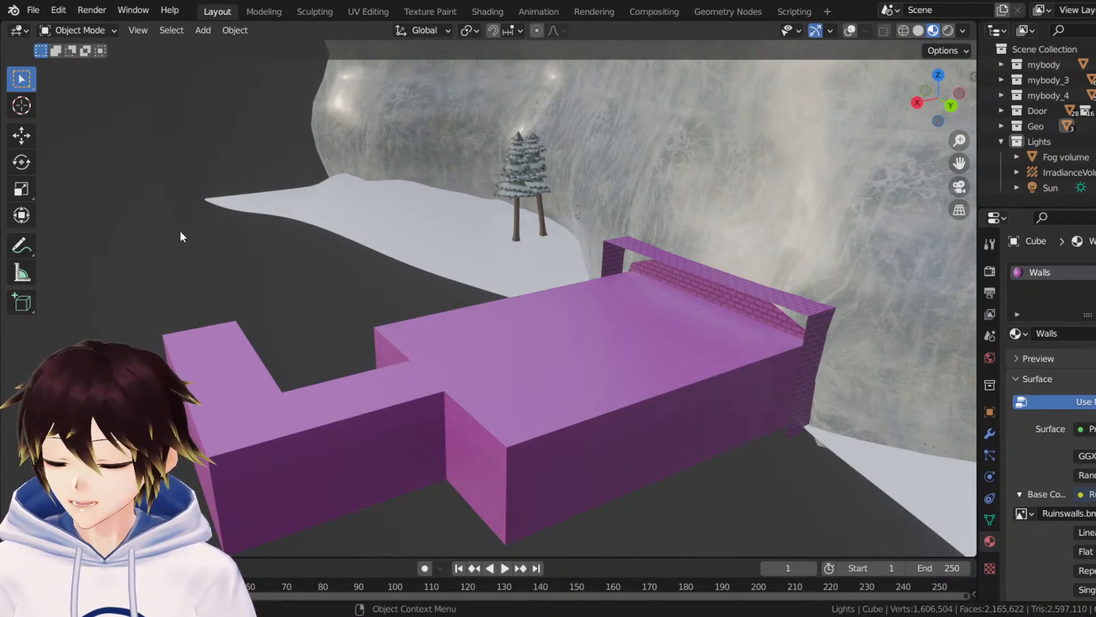
pyautogui.click(204, 249)
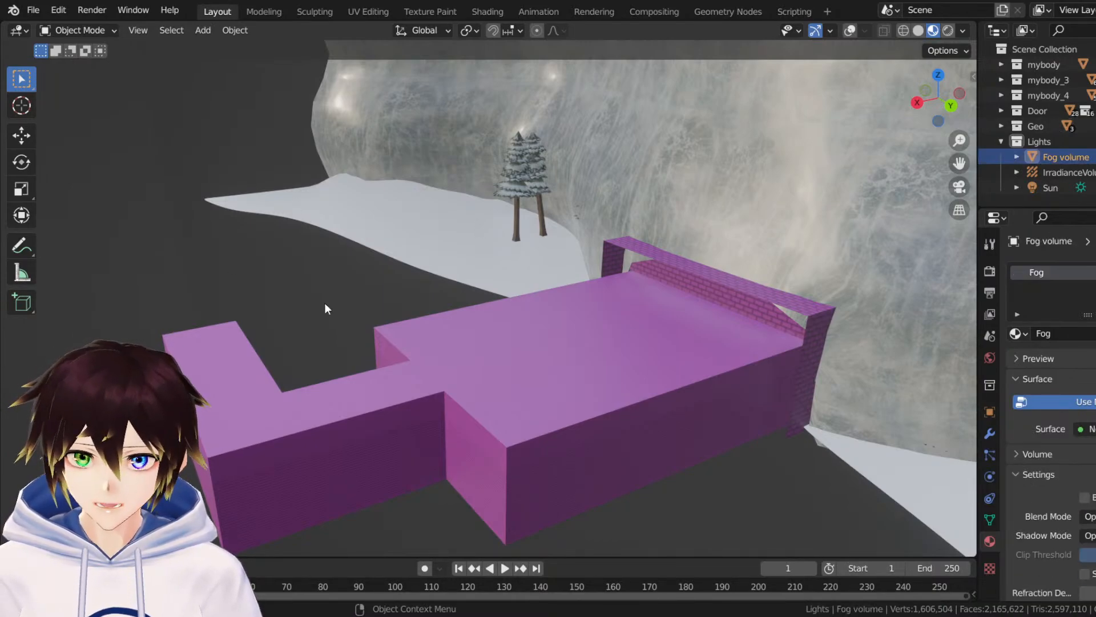
pyautogui.moveTo(325, 303); pyautogui.dragTo(355, 284, button='middle')
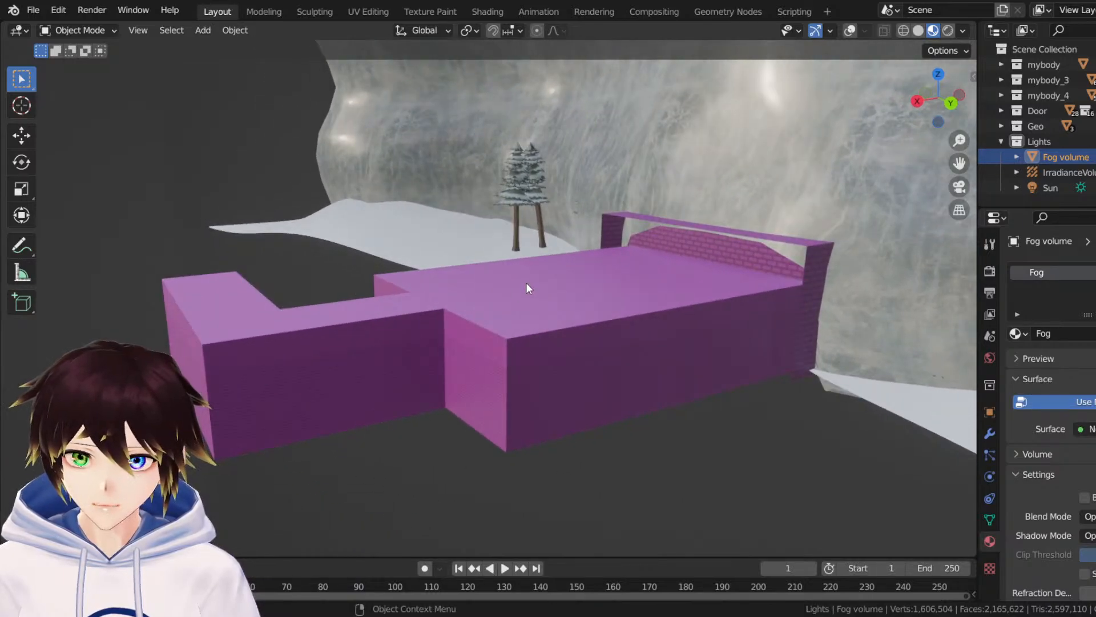
pyautogui.click(497, 340)
pyautogui.moveTo(496, 341); pyautogui.dragTo(428, 334, button='middle')
pyautogui.scroll(6, 652, 230)
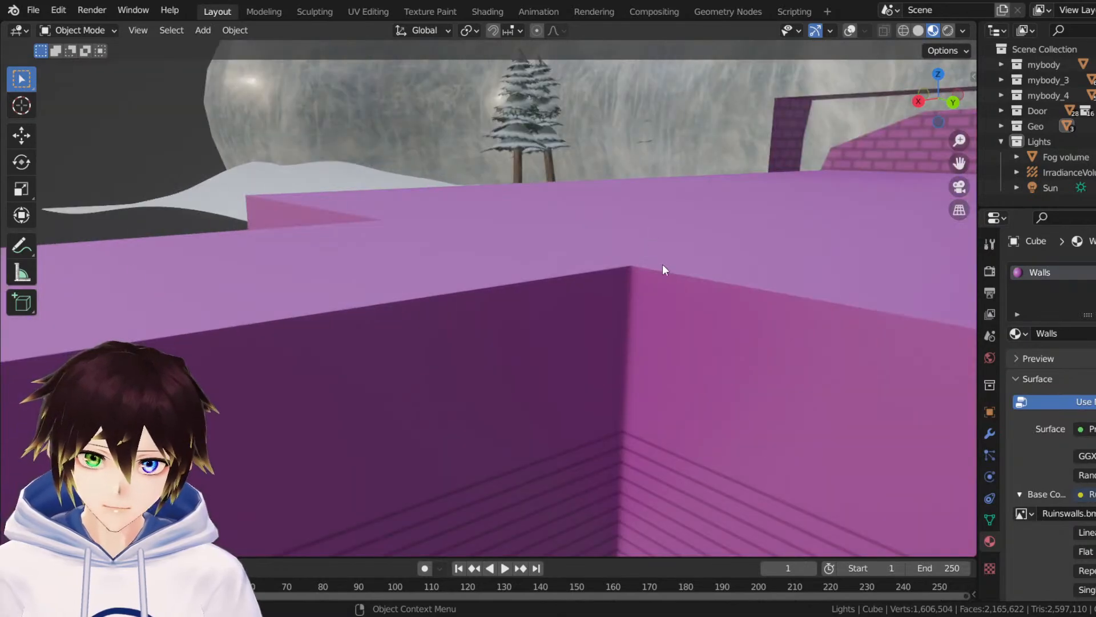
pyautogui.moveTo(669, 260); pyautogui.dragTo(445, 250, button='middle')
pyautogui.click(96, 30)
pyautogui.click(85, 64)
# Switch to face selection and turn on the viewport overlays for editing the room's interior.
pyautogui.scroll(-5, 540, 327)
pyautogui.moveTo(523, 345); pyautogui.dragTo(462, 337, button='middle')
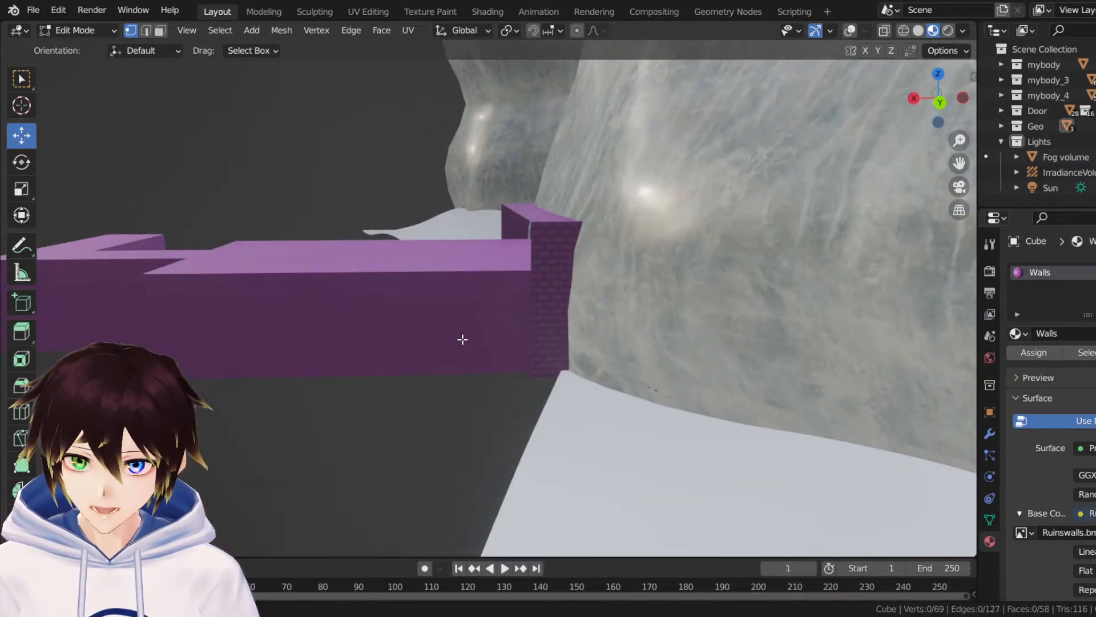
pyautogui.moveTo(311, 220); pyautogui.dragTo(327, 220, button='middle')
pyautogui.click(850, 30)
pyautogui.scroll(4, 728, 238)
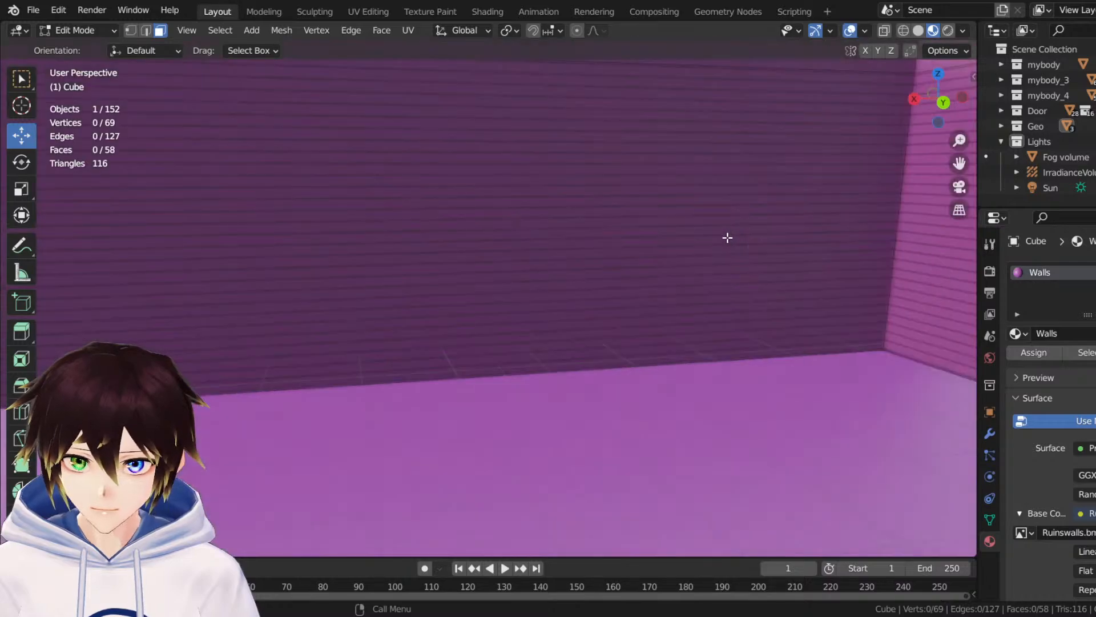
pyautogui.scroll(-2, 727, 237)
pyautogui.moveTo(732, 238); pyautogui.dragTo(747, 238, button='middle')
# Select all six interior wall faces beside and above the doorway with the box selection tool.
pyautogui.click(861, 223)
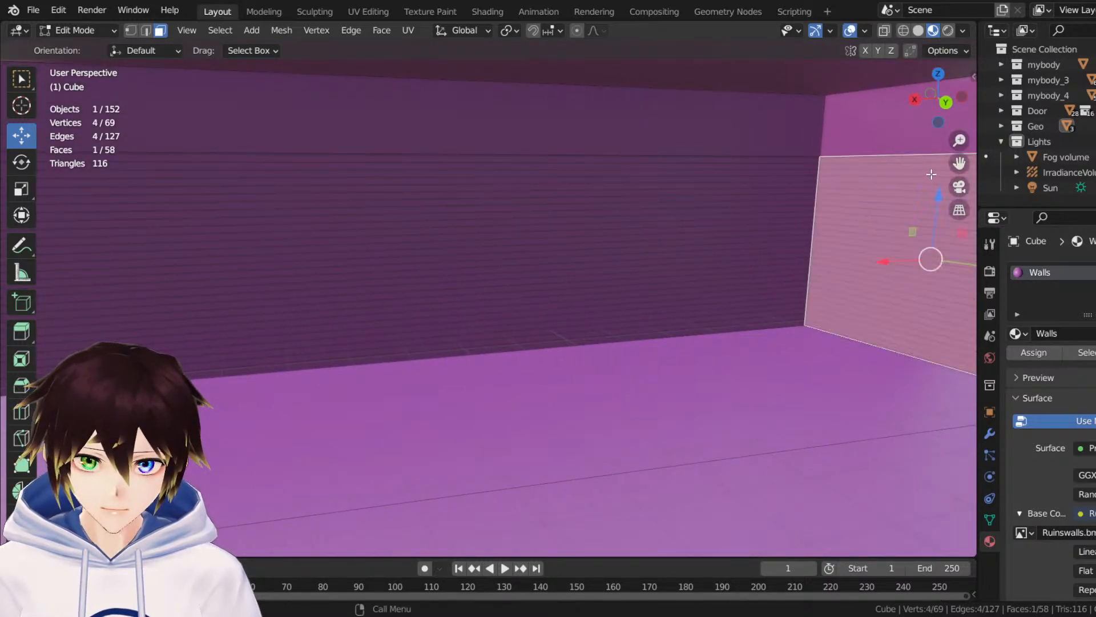
pyautogui.moveTo(960, 163); pyautogui.dragTo(401, 175)
pyautogui.keyDown('shift'); pyautogui.moveTo(387, 296); pyautogui.dragTo(815, 302, button='middle'); pyautogui.keyUp('shift')
pyautogui.press('KP_3')
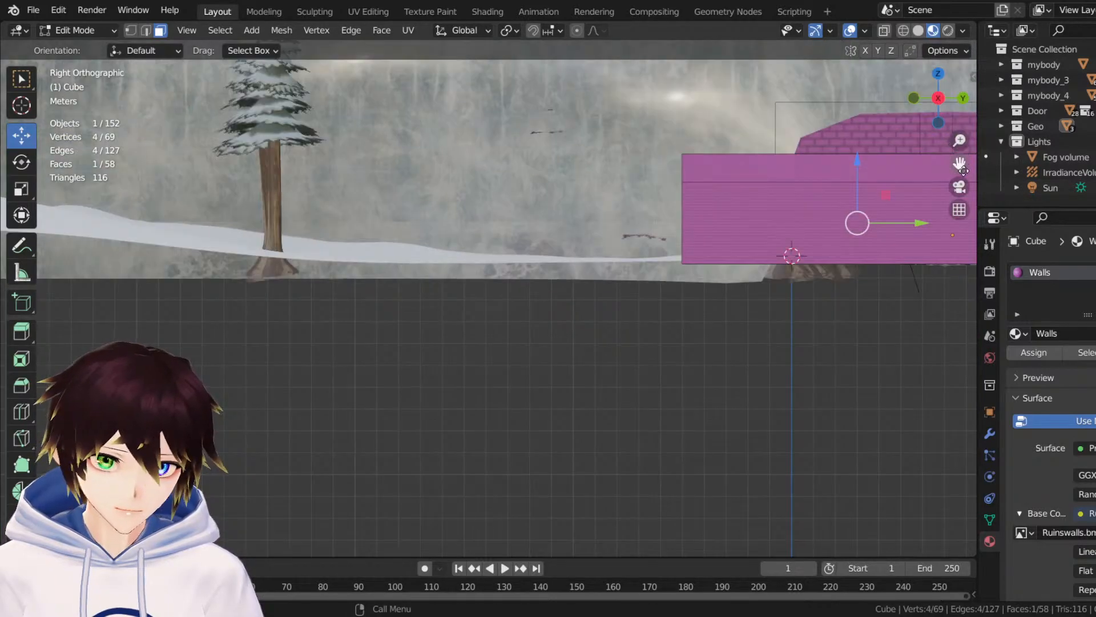
pyautogui.keyDown('shift'); pyautogui.moveTo(778, 206); pyautogui.dragTo(702, 177, button='middle'); pyautogui.keyUp('shift')
pyautogui.scroll(3, 707, 186)
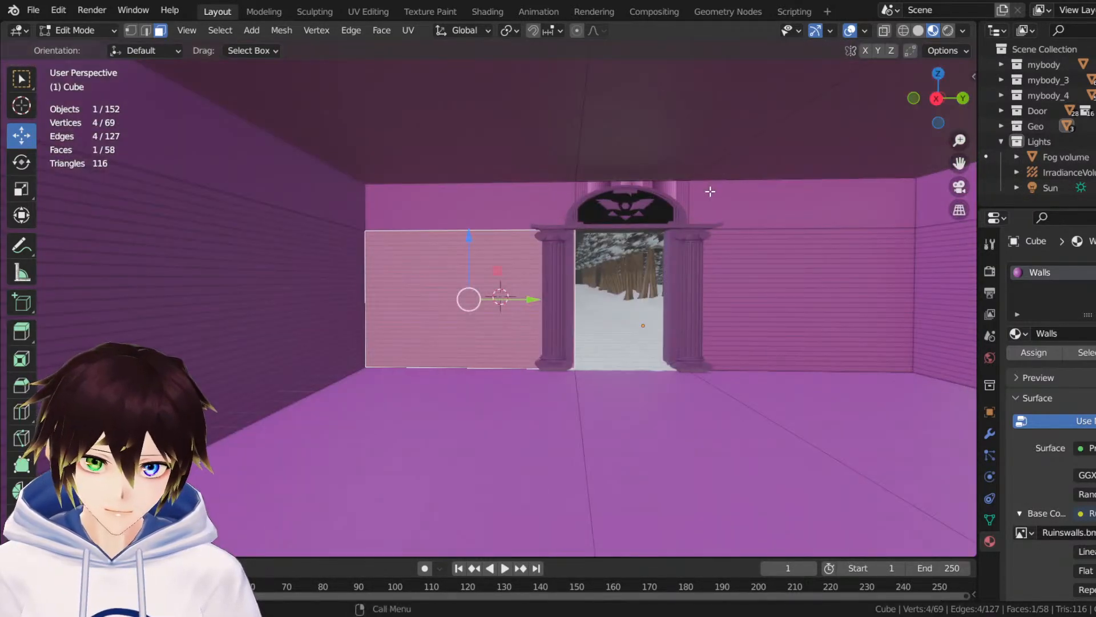
pyautogui.moveTo(959, 163); pyautogui.dragTo(669, 297)
pyautogui.moveTo(189, 137); pyautogui.dragTo(152, 195, button='middle')
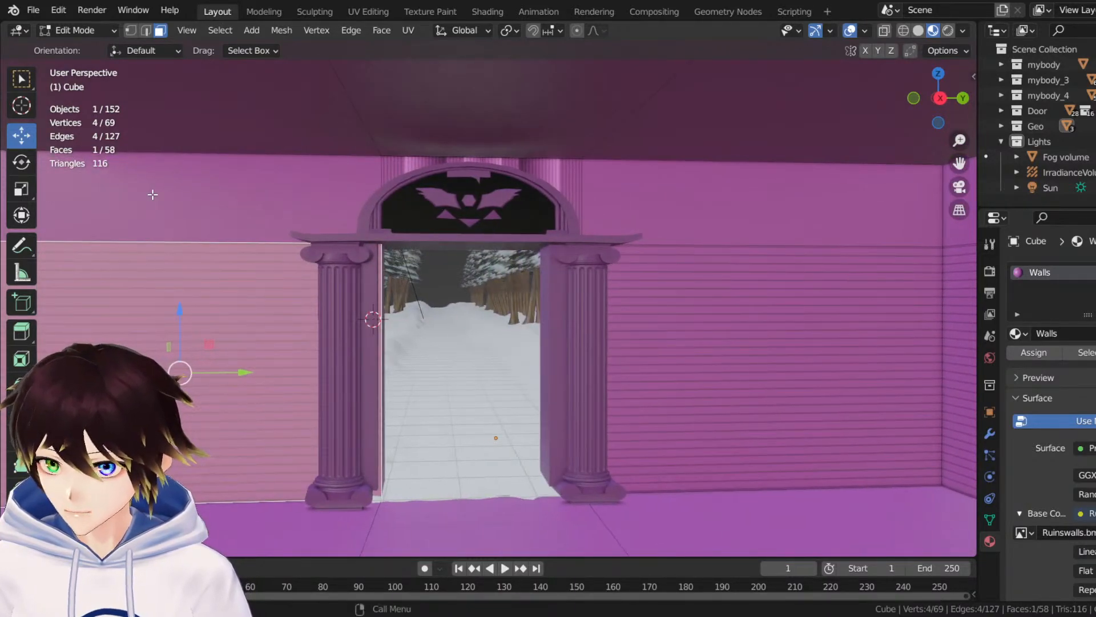
pyautogui.click(21, 79)
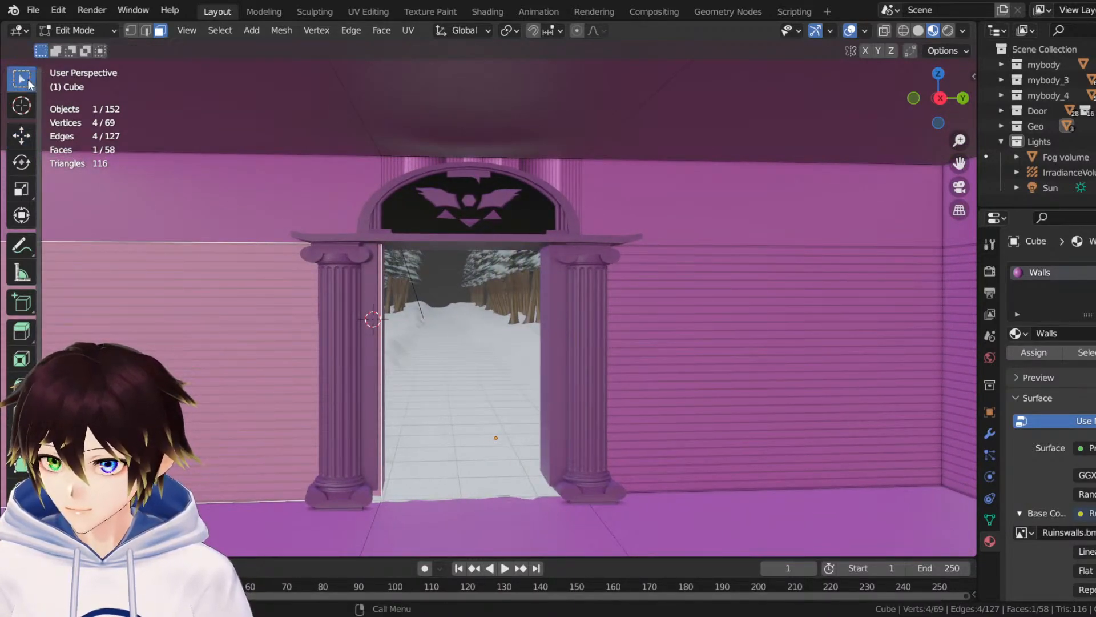
pyautogui.keyDown('shift'); pyautogui.click(218, 197); pyautogui.keyUp('shift')
pyautogui.keyDown('shift'); pyautogui.click(435, 173); pyautogui.keyUp('shift')
pyautogui.keyDown('shift'); pyautogui.click(542, 169); pyautogui.keyUp('shift')
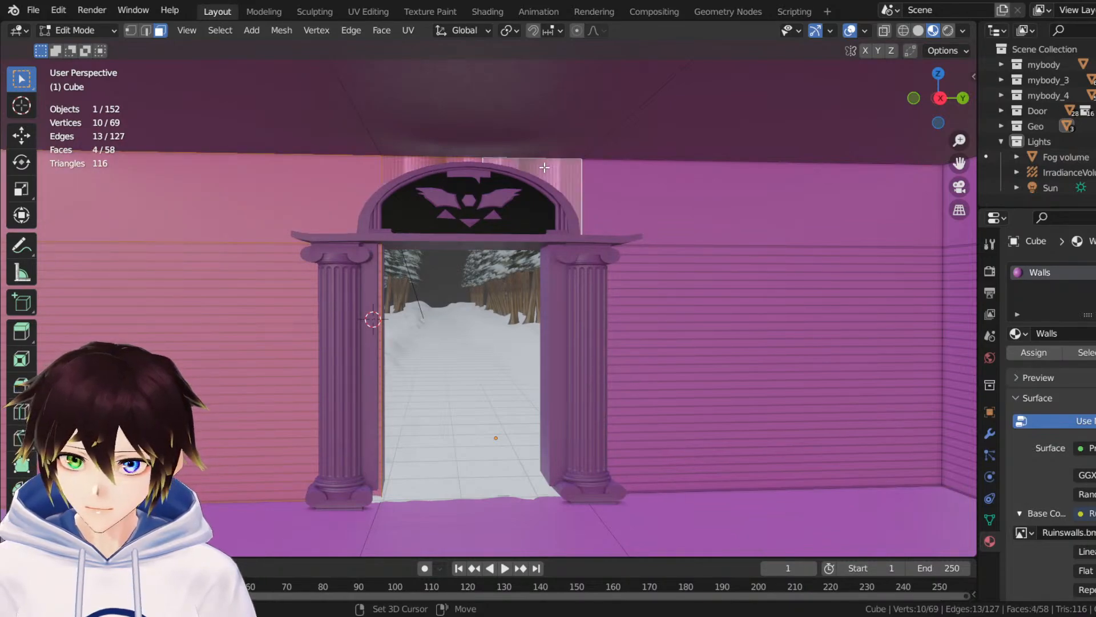
pyautogui.keyDown('shift'); pyautogui.click(643, 192); pyautogui.keyUp('shift')
pyautogui.keyDown('shift'); pyautogui.click(691, 292); pyautogui.keyUp('shift')
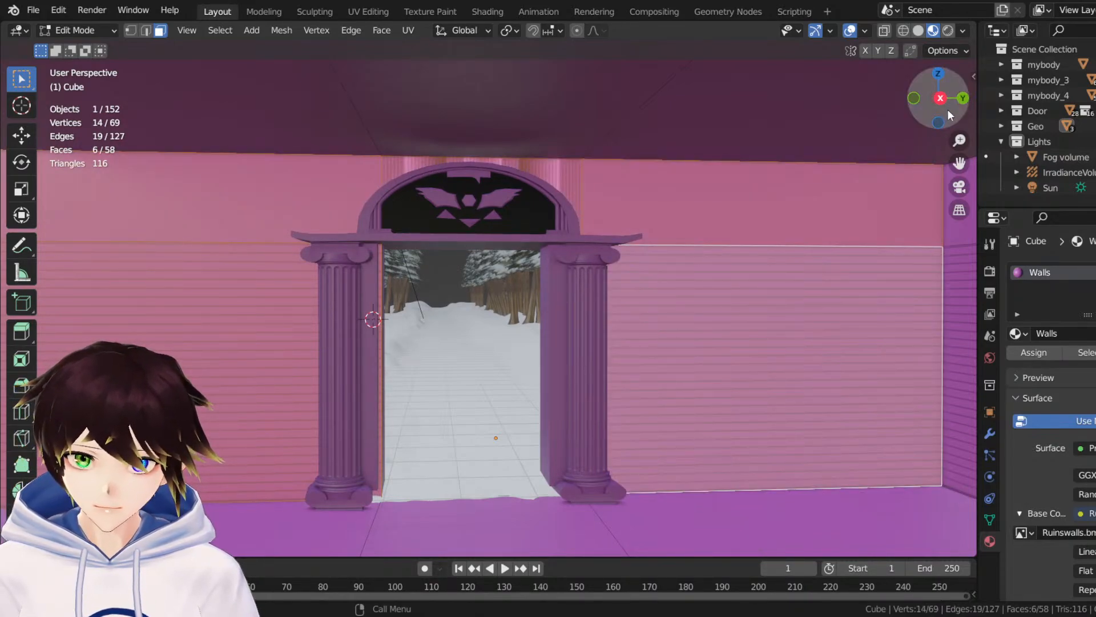
# UV-project the selected doorway wall faces from the right orthographic view with Project from View.
pyautogui.click(407, 30)
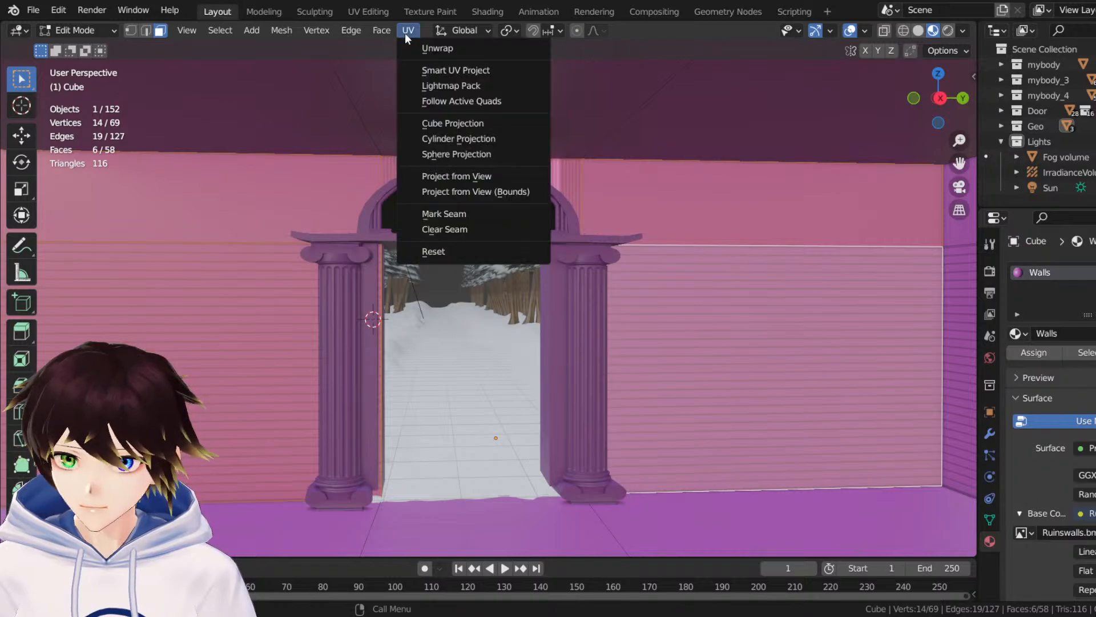
pyautogui.click(430, 176)
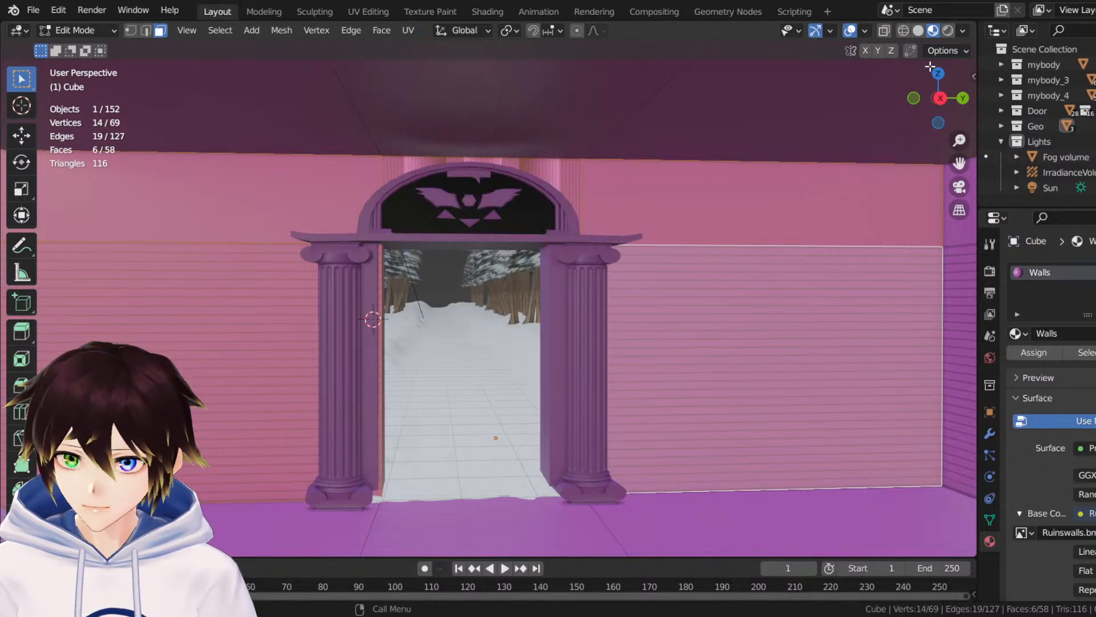
pyautogui.click(939, 98)
pyautogui.click(409, 30)
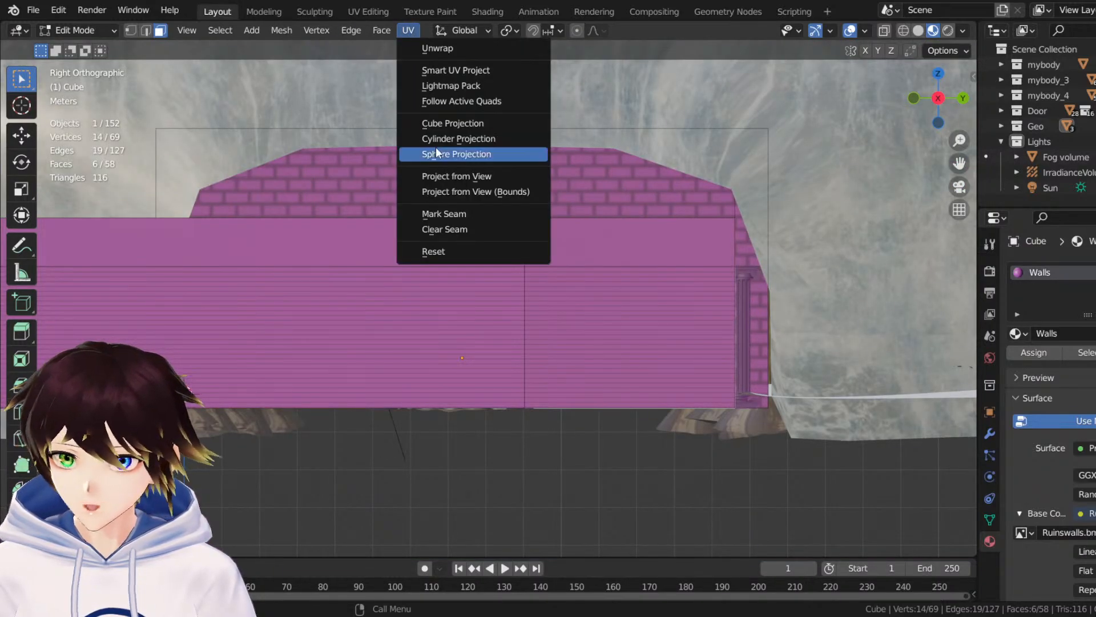
pyautogui.click(439, 179)
pyautogui.scroll(3, 444, 284)
pyautogui.moveTo(443, 284); pyautogui.dragTo(462, 297, button='middle')
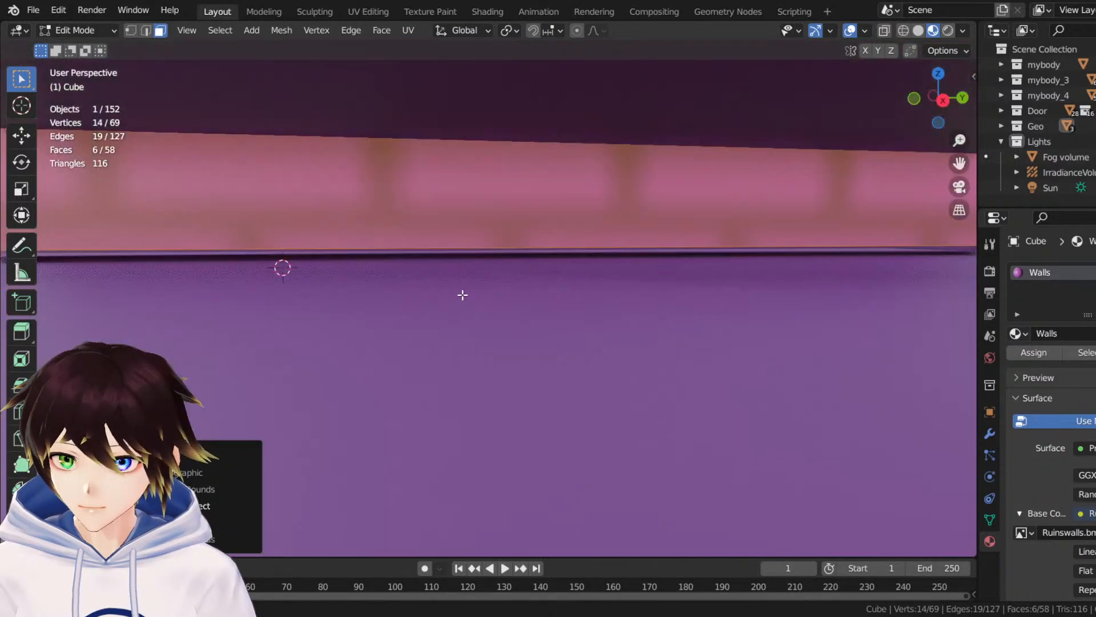
pyautogui.scroll(3, 463, 296)
pyautogui.scroll(-3, 448, 311)
pyautogui.scroll(-3, 448, 312)
pyautogui.scroll(2, 441, 326)
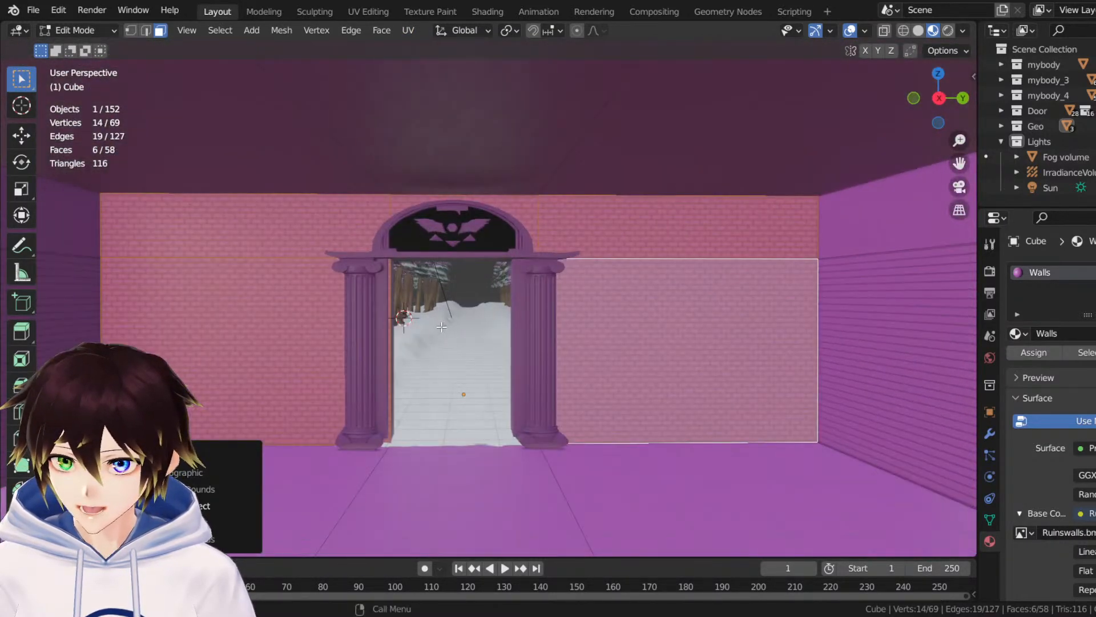
# Select the upper and lower faces of the side wall right of the doorway and UV-project them from the front orthographic view.
pyautogui.click(873, 231)
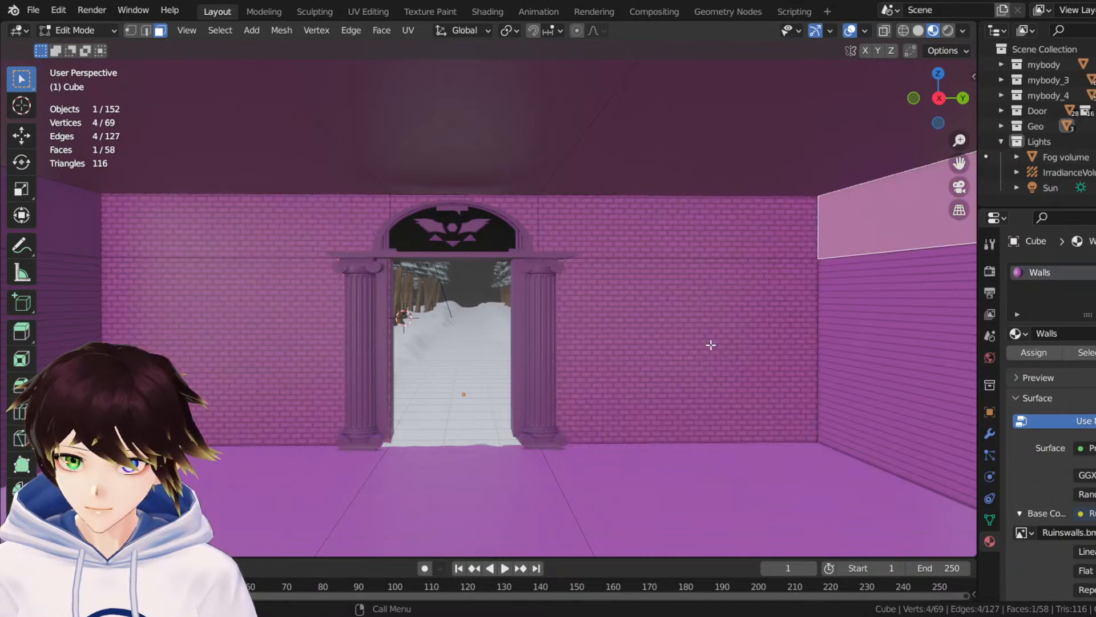
pyautogui.keyDown('shift'); pyautogui.click(856, 337); pyautogui.keyUp('shift')
pyautogui.click(914, 98)
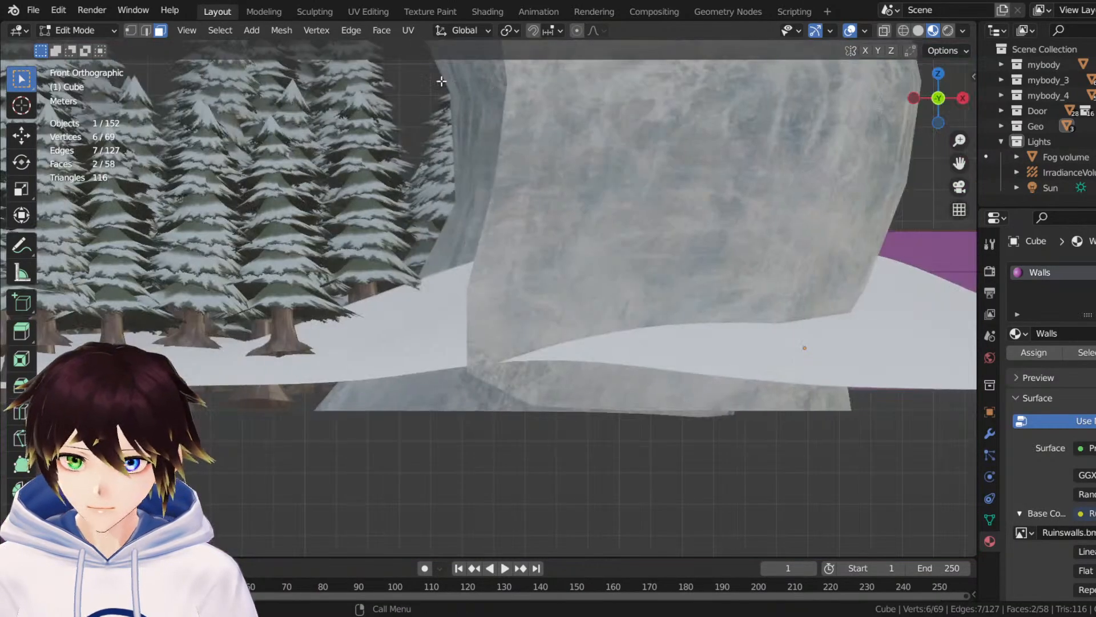
pyautogui.click(405, 30)
pyautogui.click(434, 152)
pyautogui.moveTo(446, 172); pyautogui.dragTo(515, 240, button='middle')
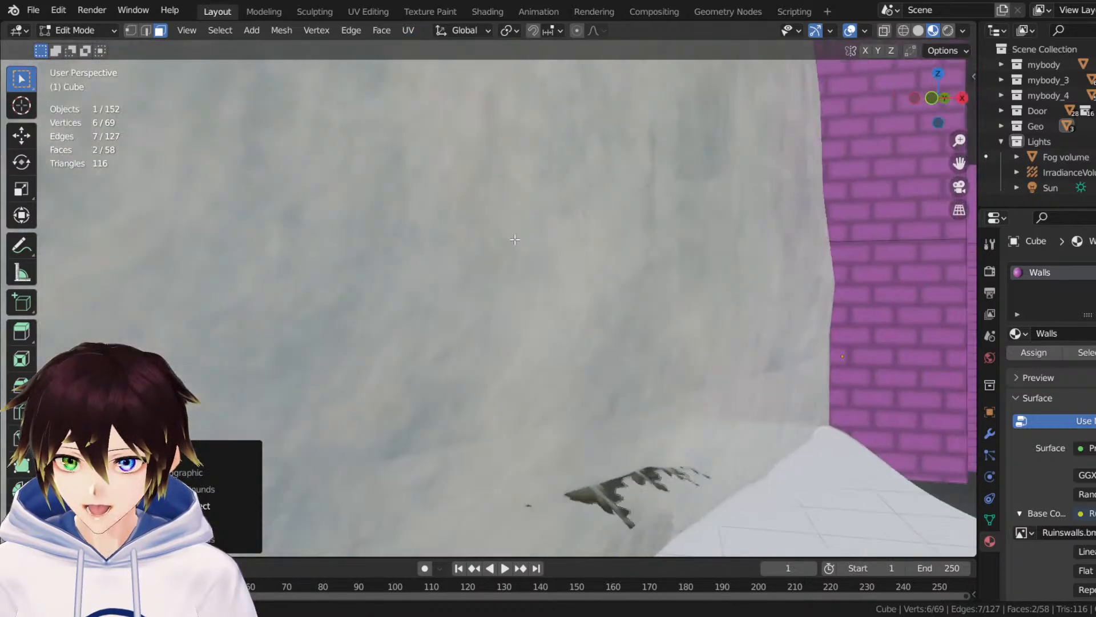
pyautogui.scroll(-5, 514, 239)
pyautogui.press('KP_Decimal')
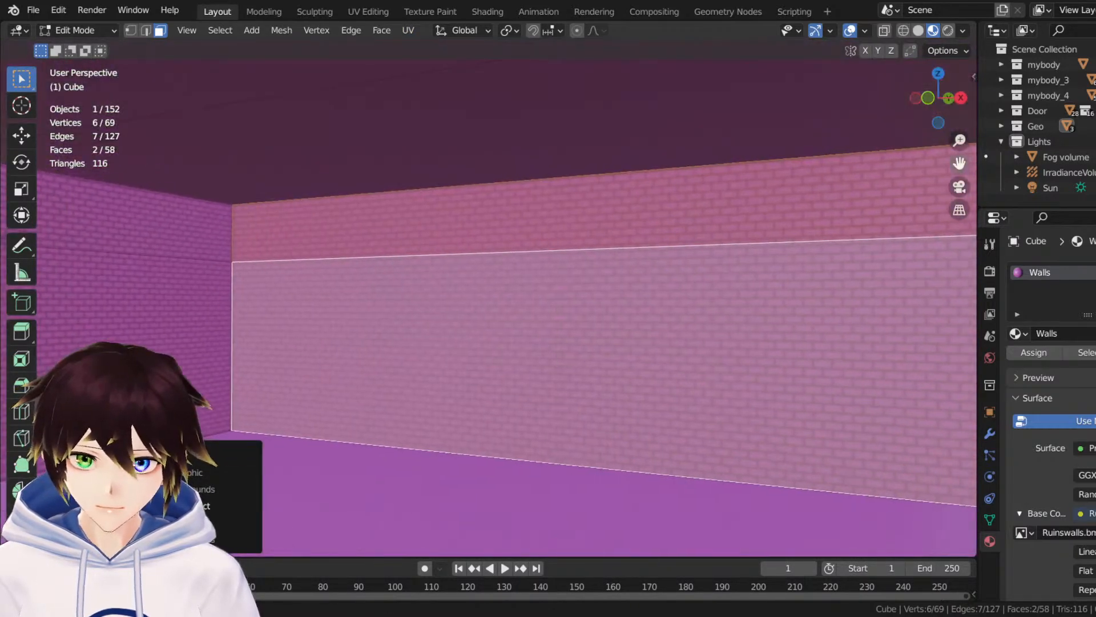
pyautogui.moveTo(645, 294); pyautogui.dragTo(543, 289, button='middle')
pyautogui.moveTo(960, 163); pyautogui.dragTo(1095, 150)
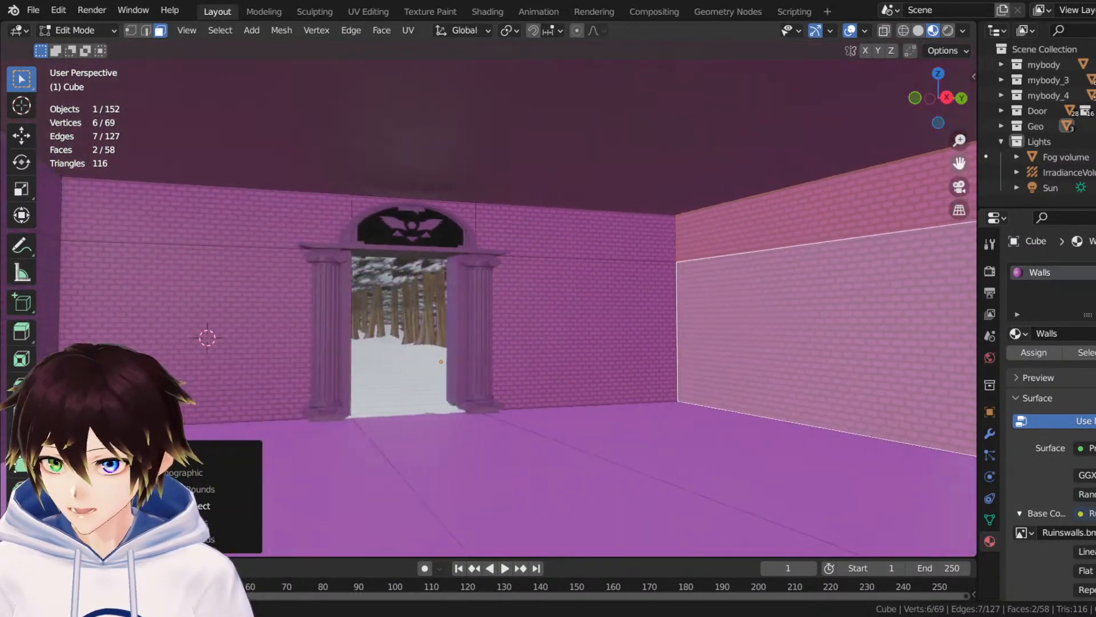
pyautogui.moveTo(553, 284); pyautogui.dragTo(423, 297, button='middle')
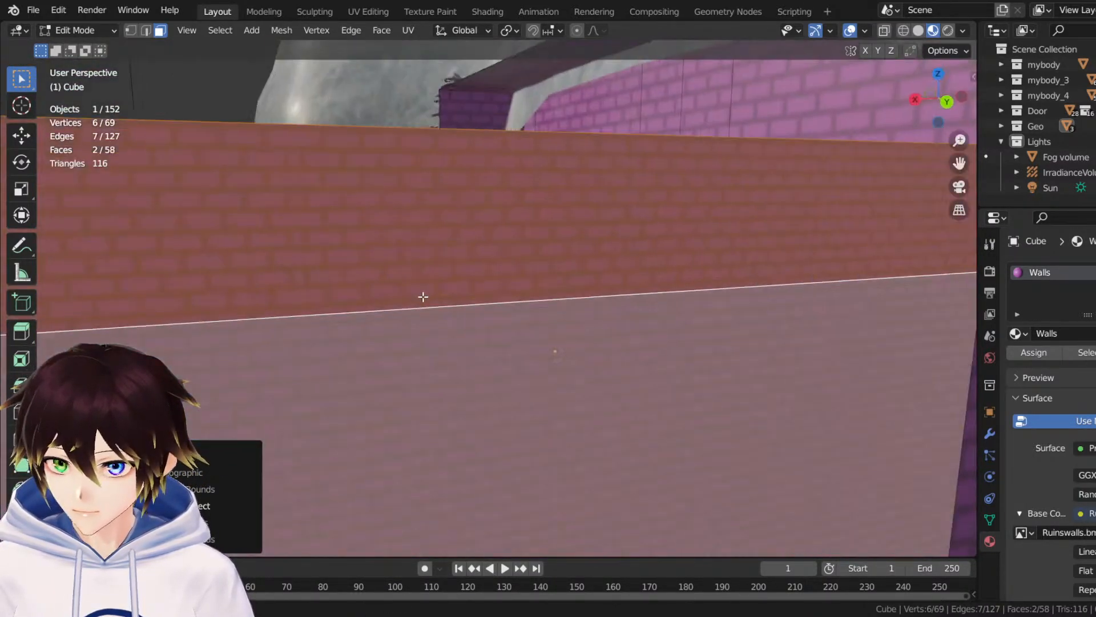
# UV-project the upper and lower faces of the side wall opposite the last projected one from the back orthographic view.
pyautogui.scroll(-6, 434, 295)
pyautogui.scroll(6, 364, 264)
pyautogui.scroll(-6, 365, 267)
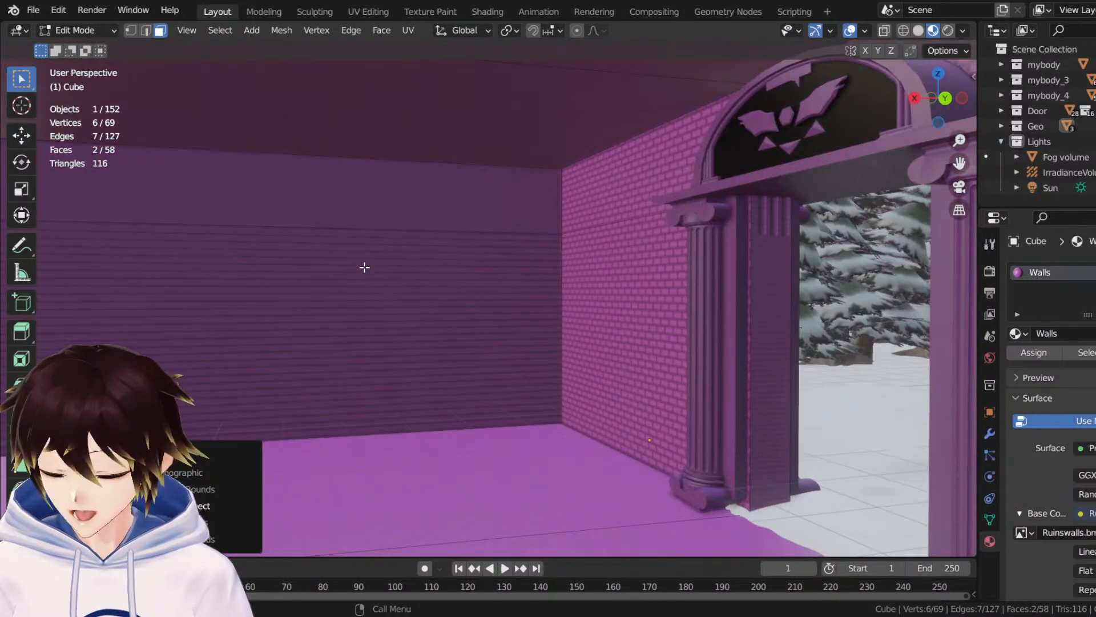
pyautogui.moveTo(365, 268); pyautogui.dragTo(525, 219, button='middle')
pyautogui.click(938, 97)
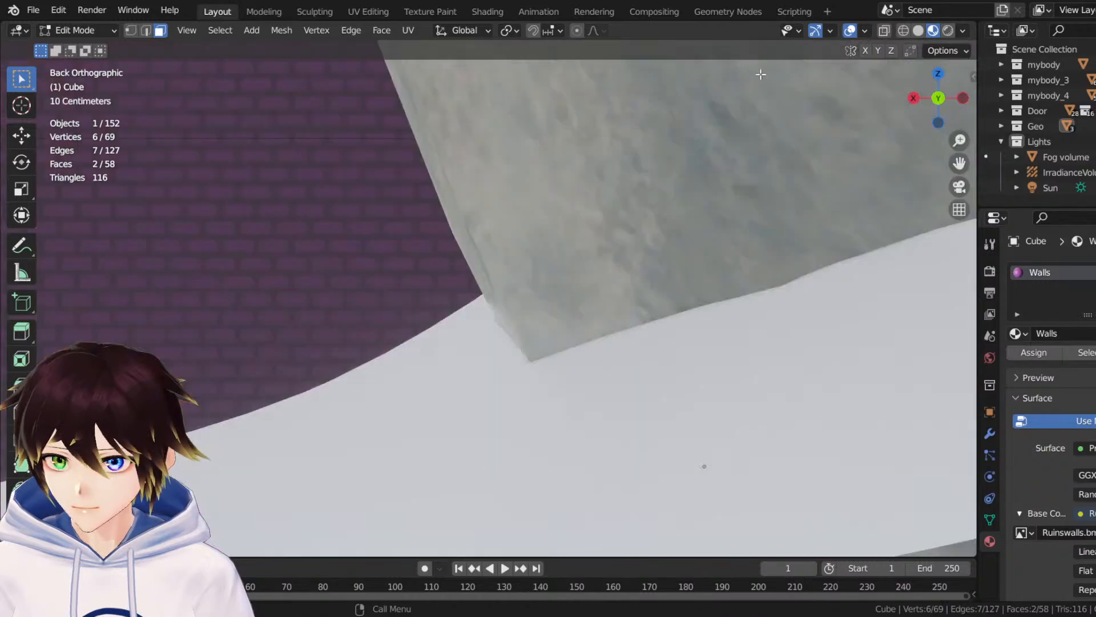
pyautogui.click(409, 31)
pyautogui.click(448, 177)
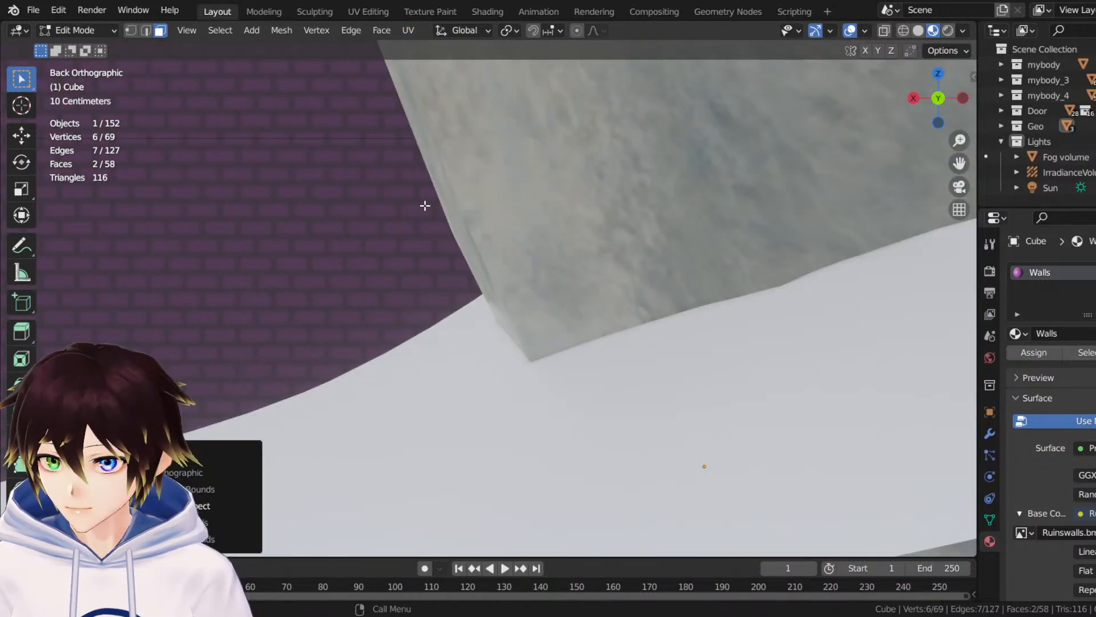
pyautogui.moveTo(423, 206); pyautogui.dragTo(553, 282, button='middle')
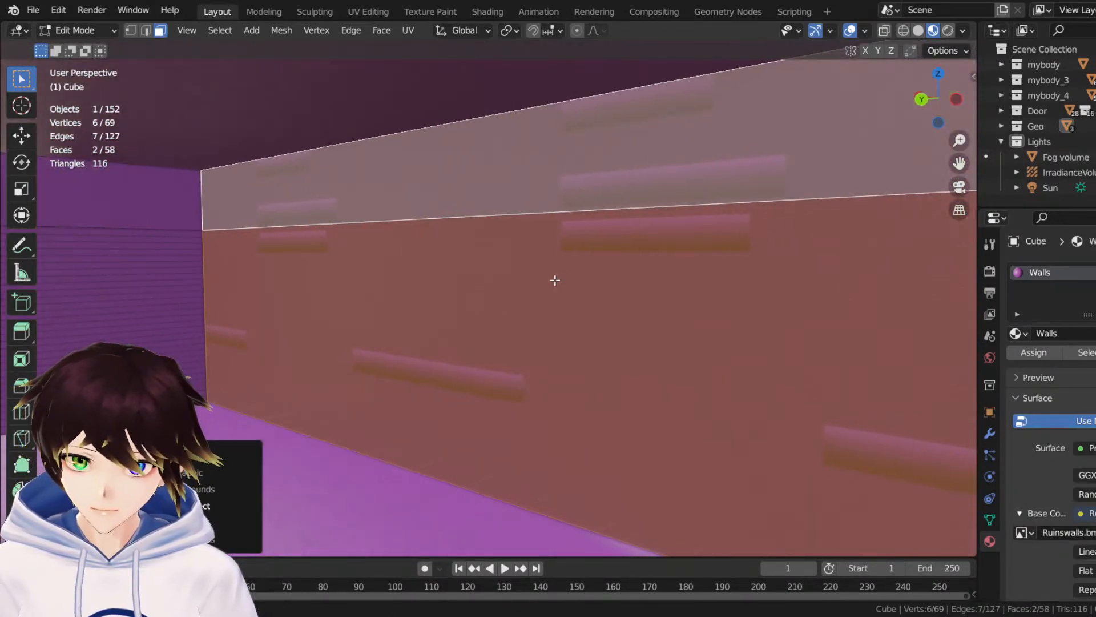
# Select both faces of the wall section left of the corridor opening and UV-project them from the left orthographic view.
pyautogui.click(157, 278)
pyautogui.moveTo(163, 276); pyautogui.dragTo(297, 266, button='middle')
pyautogui.moveTo(960, 163); pyautogui.dragTo(571, 188)
pyautogui.moveTo(537, 268); pyautogui.dragTo(467, 258, button='middle')
pyautogui.click(362, 269)
pyautogui.keyDown('shift'); pyautogui.click(347, 208); pyautogui.keyUp('shift')
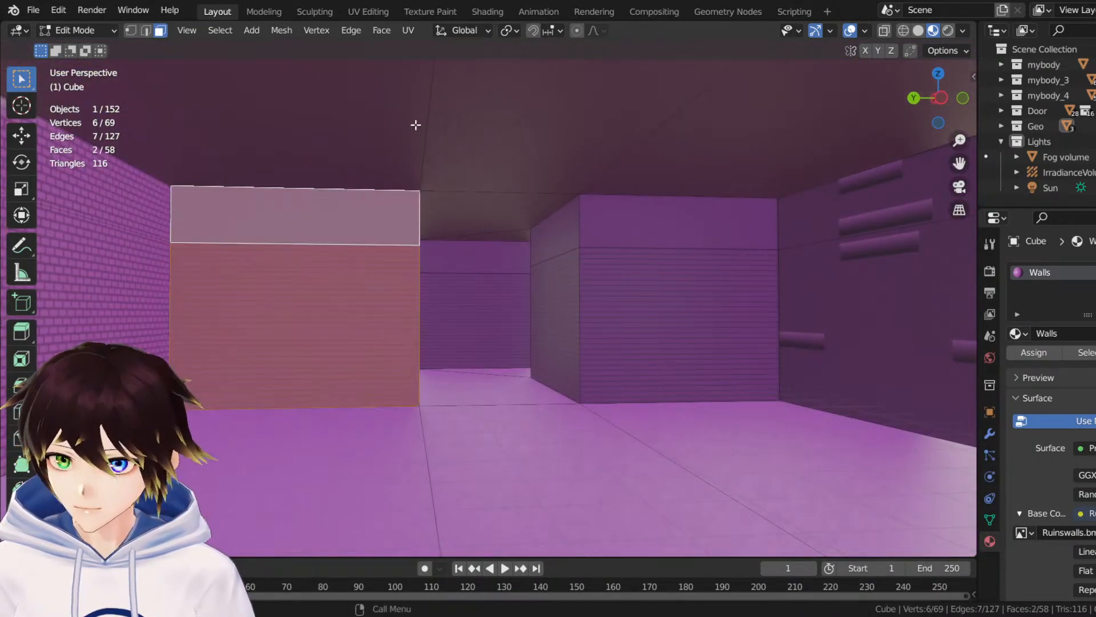
pyautogui.click(941, 98)
pyautogui.click(416, 33)
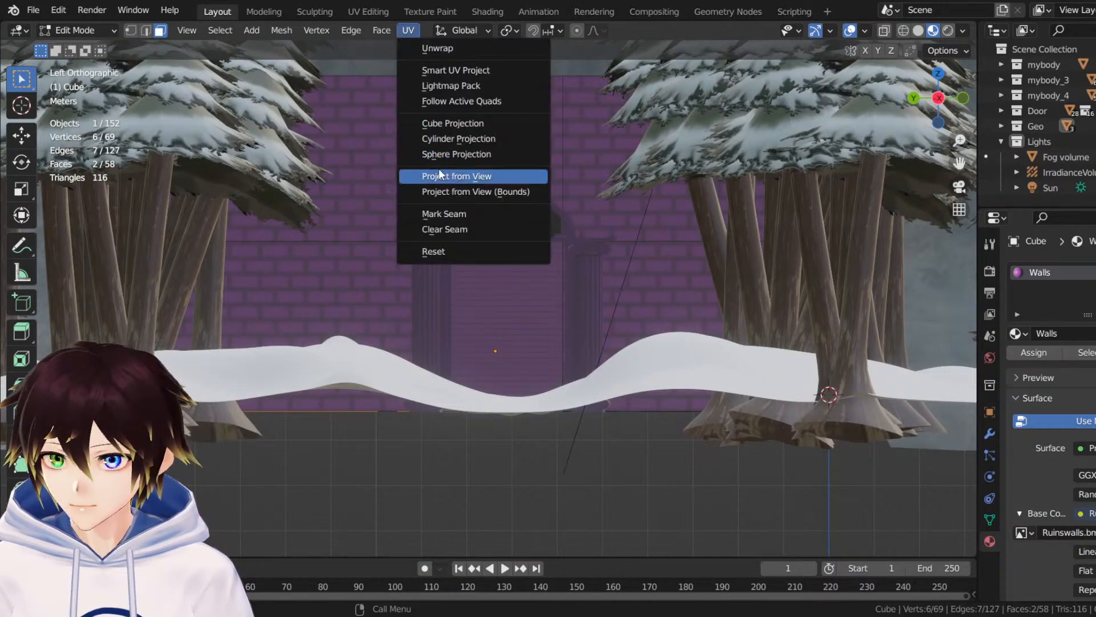
pyautogui.click(439, 170)
# Select both faces of the wall section right of the corridor opening and UV-project them from the left orthographic view.
pyautogui.moveTo(451, 291); pyautogui.dragTo(528, 291, button='middle')
pyautogui.click(724, 286)
pyautogui.keyDown('shift'); pyautogui.click(712, 158); pyautogui.keyUp('shift')
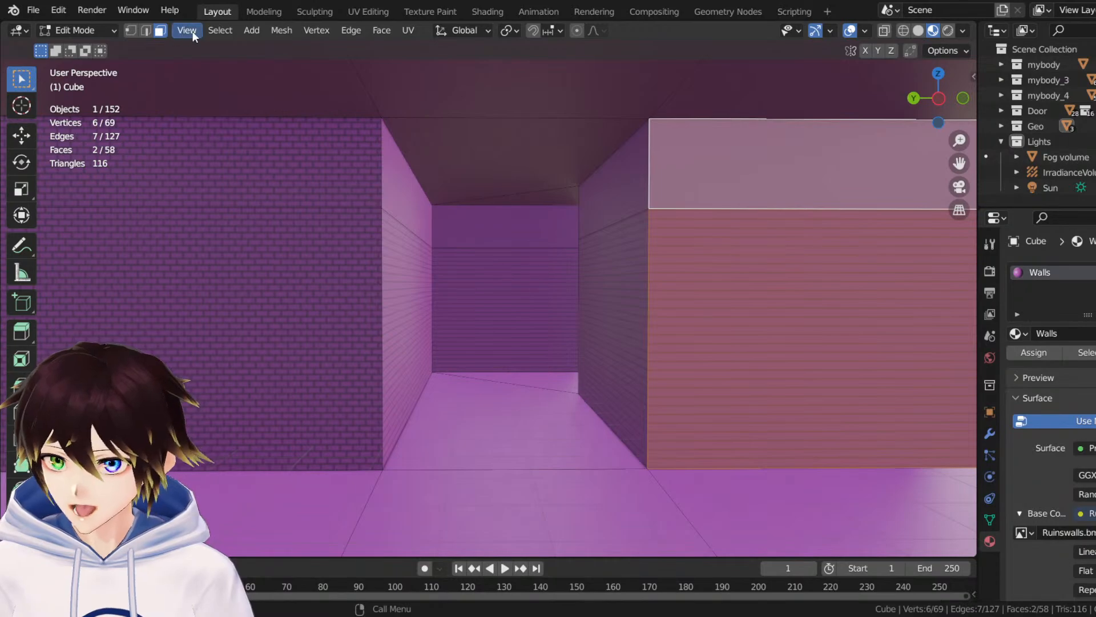
pyautogui.click(409, 30)
pyautogui.click(938, 98)
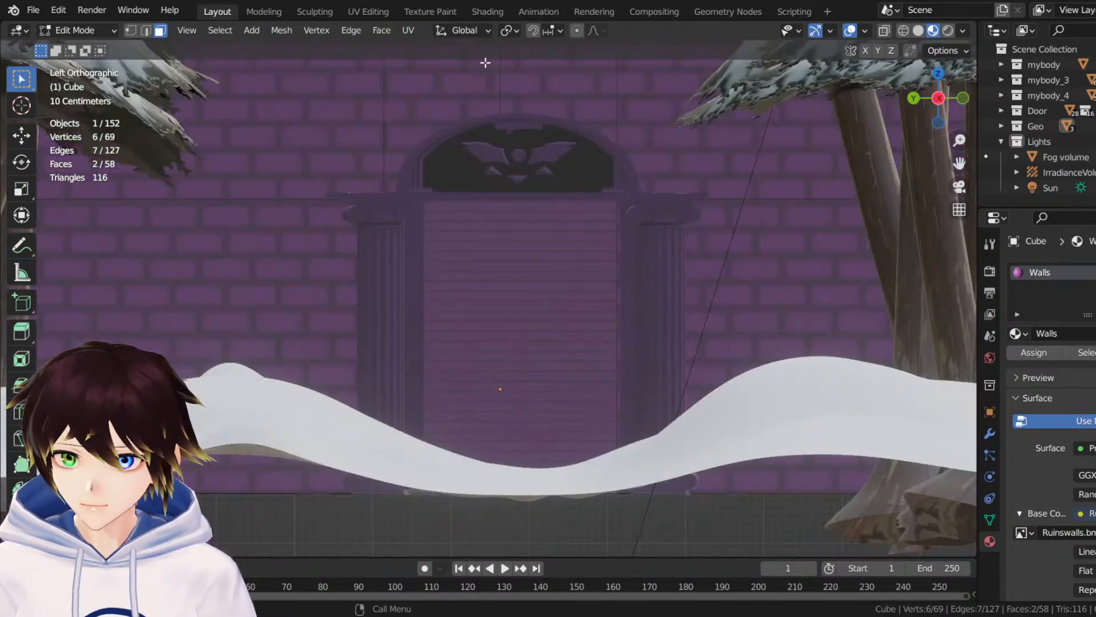
pyautogui.click(409, 31)
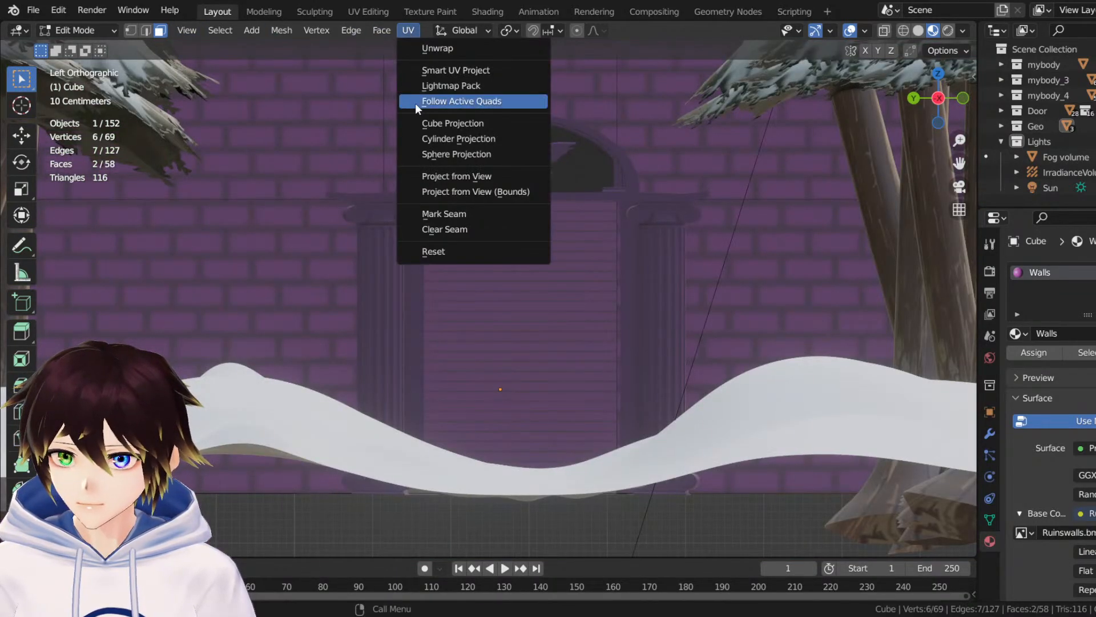
pyautogui.click(435, 176)
# Select the upper and lower faces of the corridor's right wall and UV-project them from the back orthographic view.
pyautogui.moveTo(435, 176); pyautogui.dragTo(557, 282, button='middle')
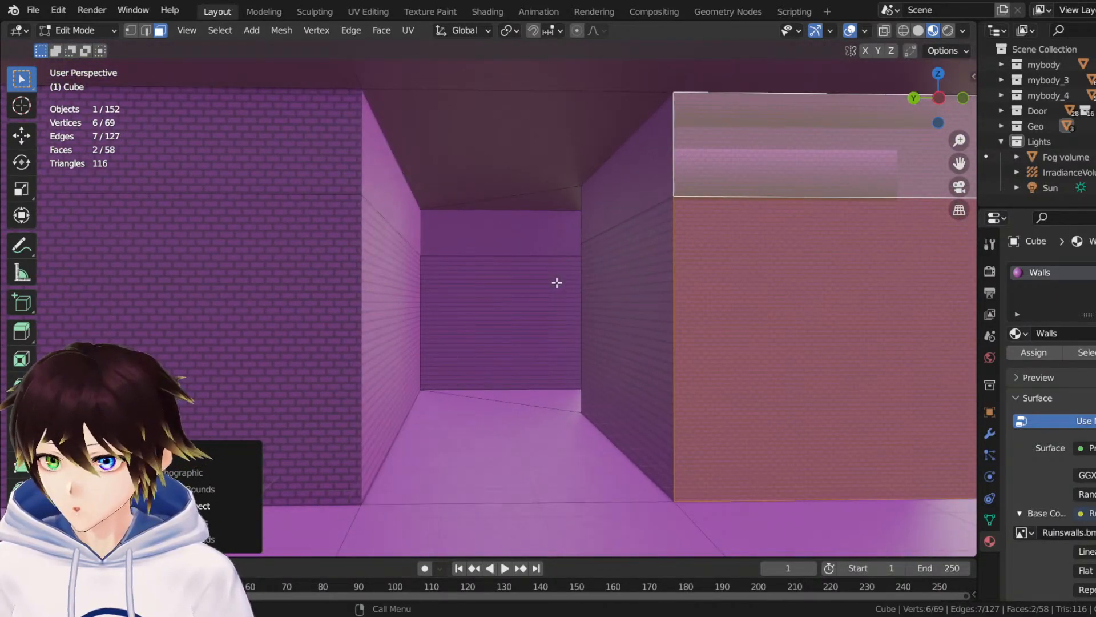
pyautogui.moveTo(960, 163); pyautogui.dragTo(654, 350)
pyautogui.click(267, 263)
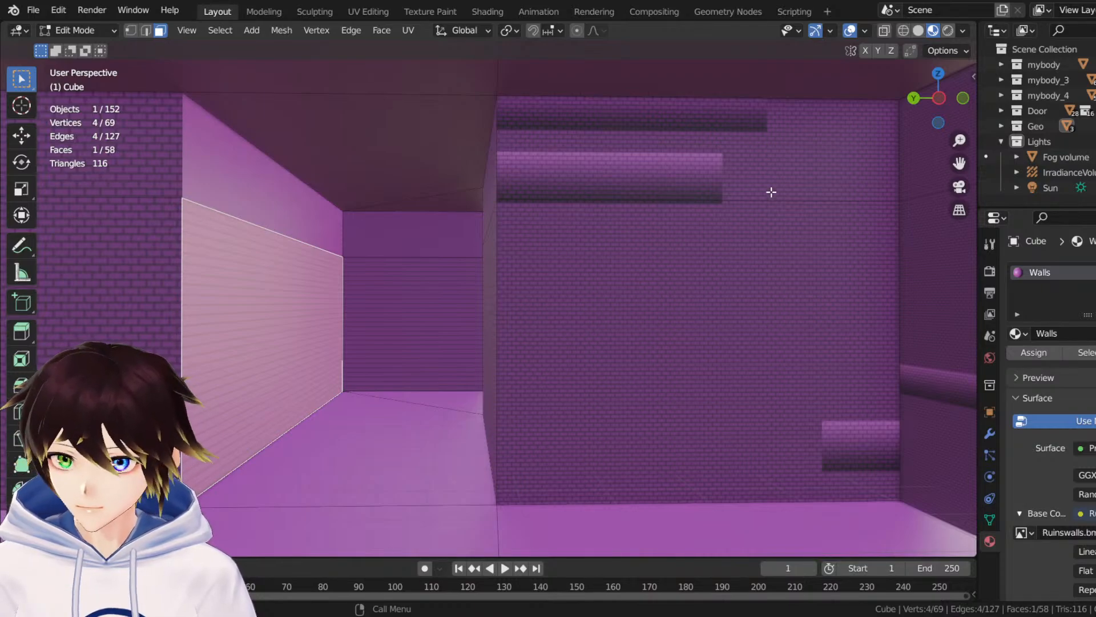
pyautogui.moveTo(960, 164); pyautogui.dragTo(1028, 166)
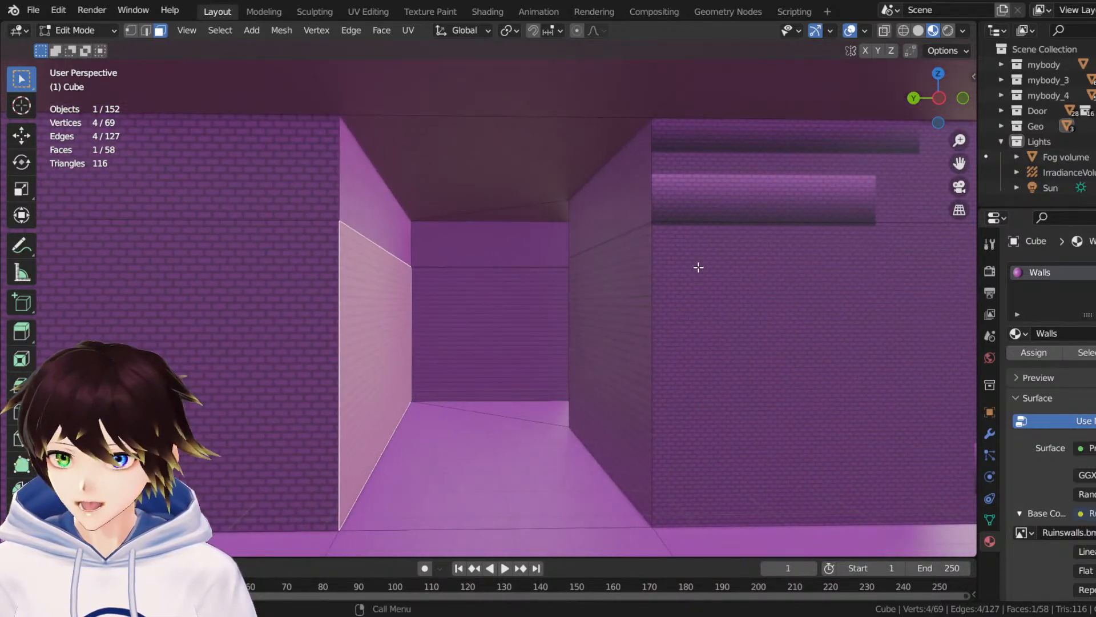
pyautogui.moveTo(697, 265); pyautogui.dragTo(543, 320, button='middle')
pyautogui.press('KP_Decimal')
pyautogui.keyDown('shift'); pyautogui.click(506, 146); pyautogui.keyUp('shift')
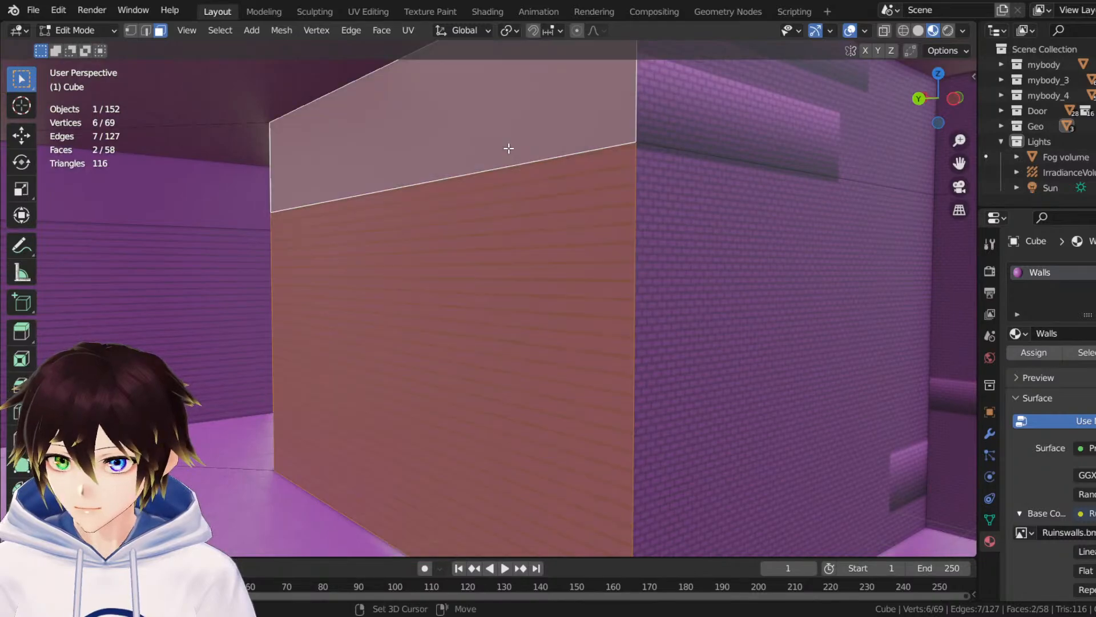
pyautogui.click(918, 99)
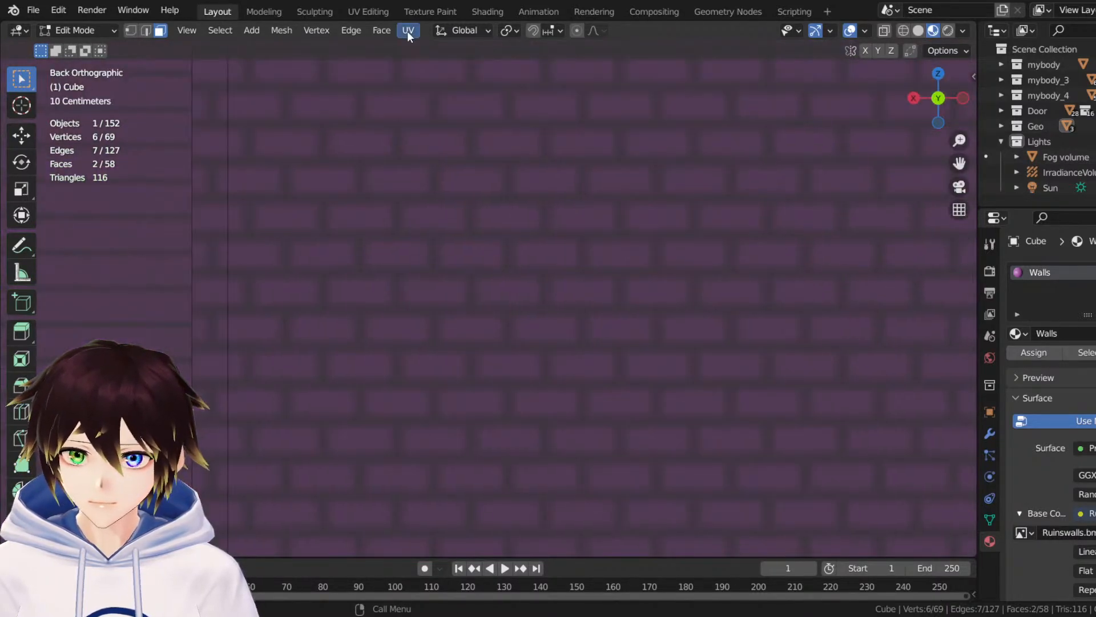
pyautogui.click(407, 30)
pyautogui.click(454, 176)
# UV-project the upper and lower faces of the corridor's left wall from the front orthographic view.
pyautogui.moveTo(453, 176); pyautogui.dragTo(517, 171, button='middle')
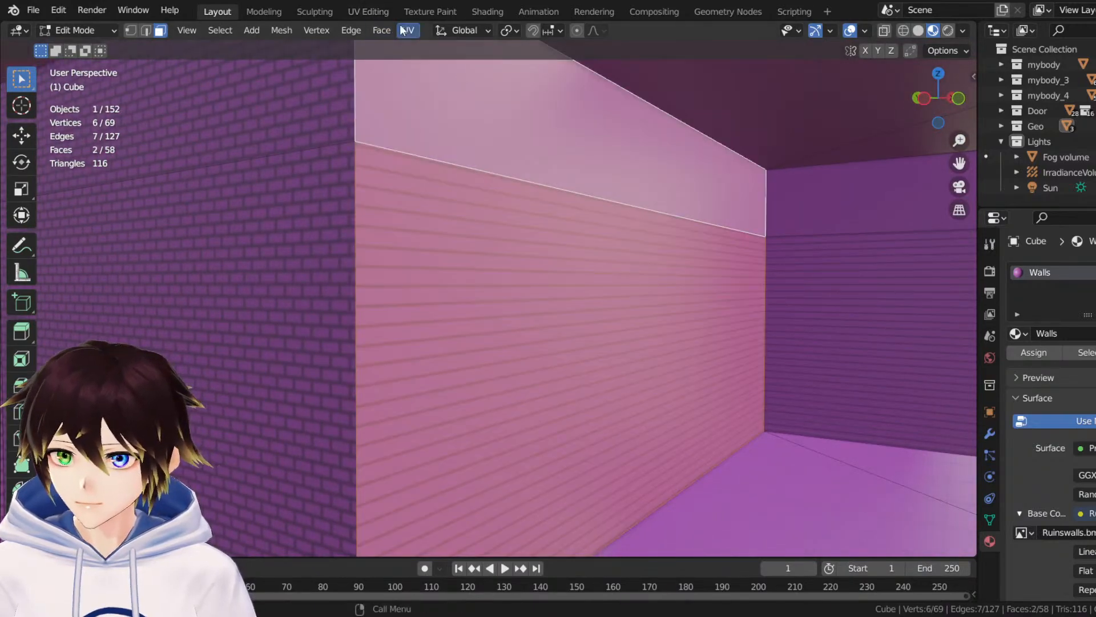
pyautogui.click(961, 101)
pyautogui.click(407, 29)
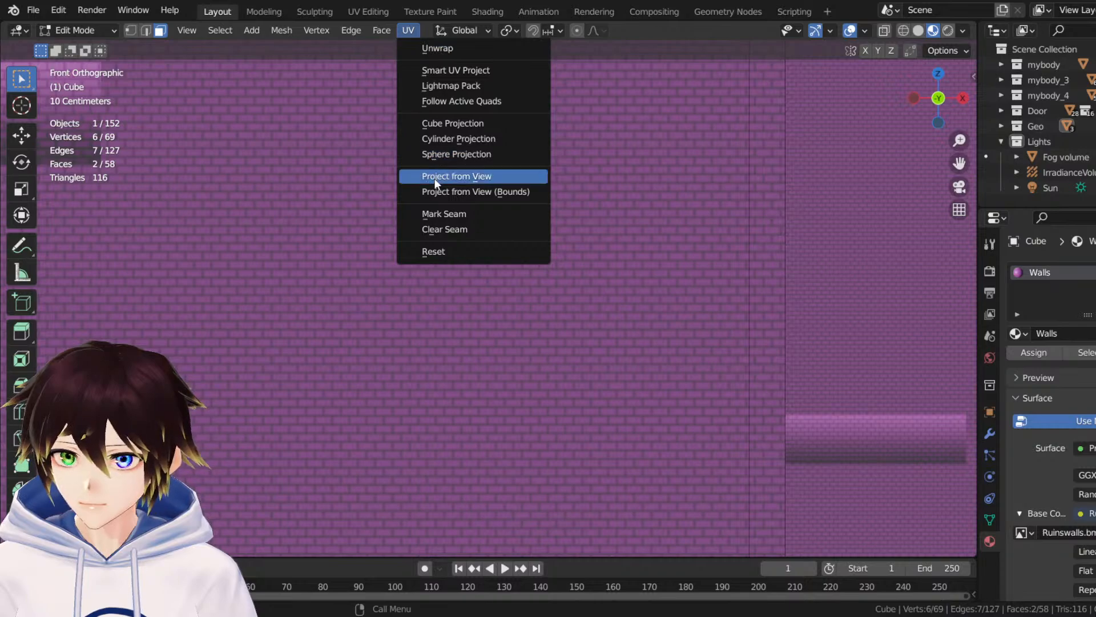
pyautogui.click(434, 177)
pyautogui.moveTo(434, 182); pyautogui.dragTo(553, 269, button='middle')
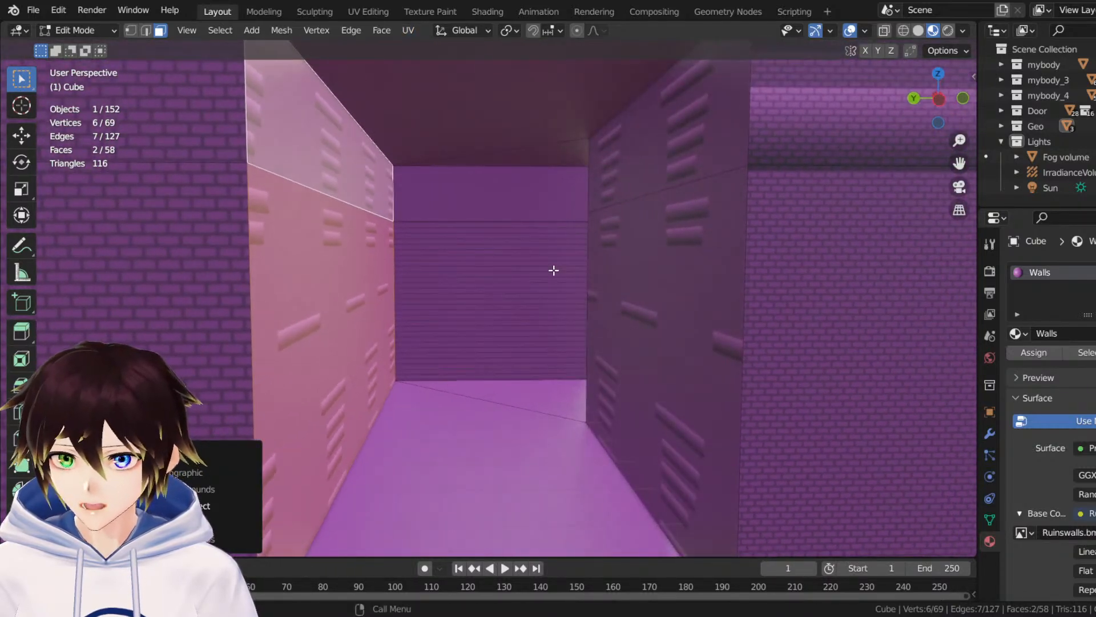
# UV-project both faces of the wall at the corridor's far end with Project from View, leaving only its lower face selected.
pyautogui.moveTo(523, 195); pyautogui.dragTo(559, 210, button='middle')
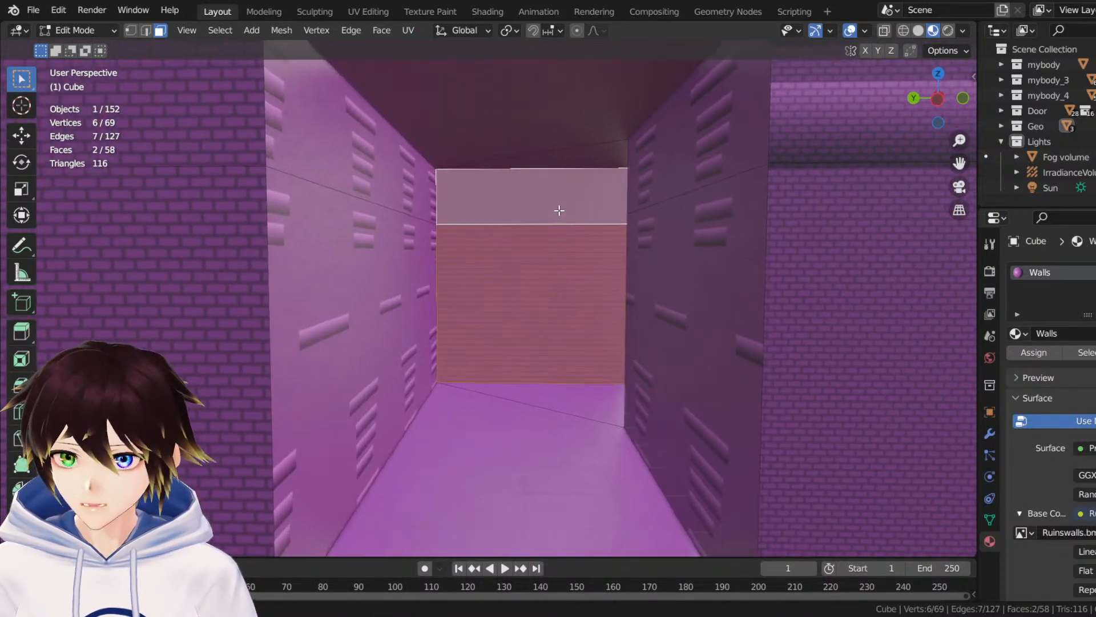
pyautogui.click(407, 29)
pyautogui.click(460, 170)
pyautogui.moveTo(519, 277); pyautogui.dragTo(524, 339, button='middle')
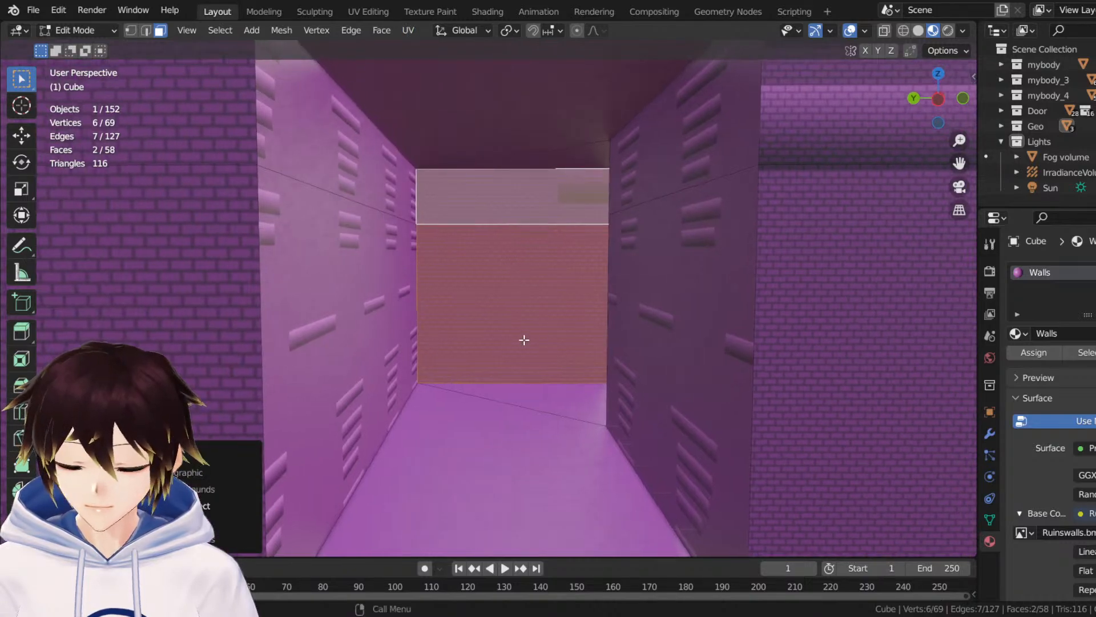
pyautogui.click(525, 342)
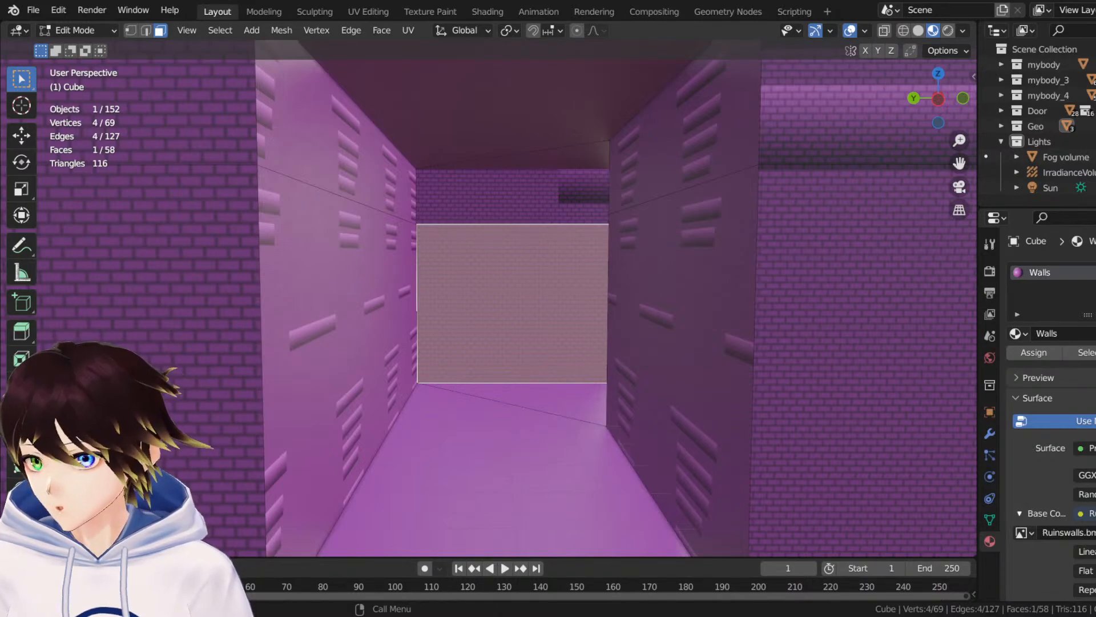
# Select the five ceiling faces over the room and the corridor.
pyautogui.moveTo(557, 297); pyautogui.dragTo(643, 296, button='middle')
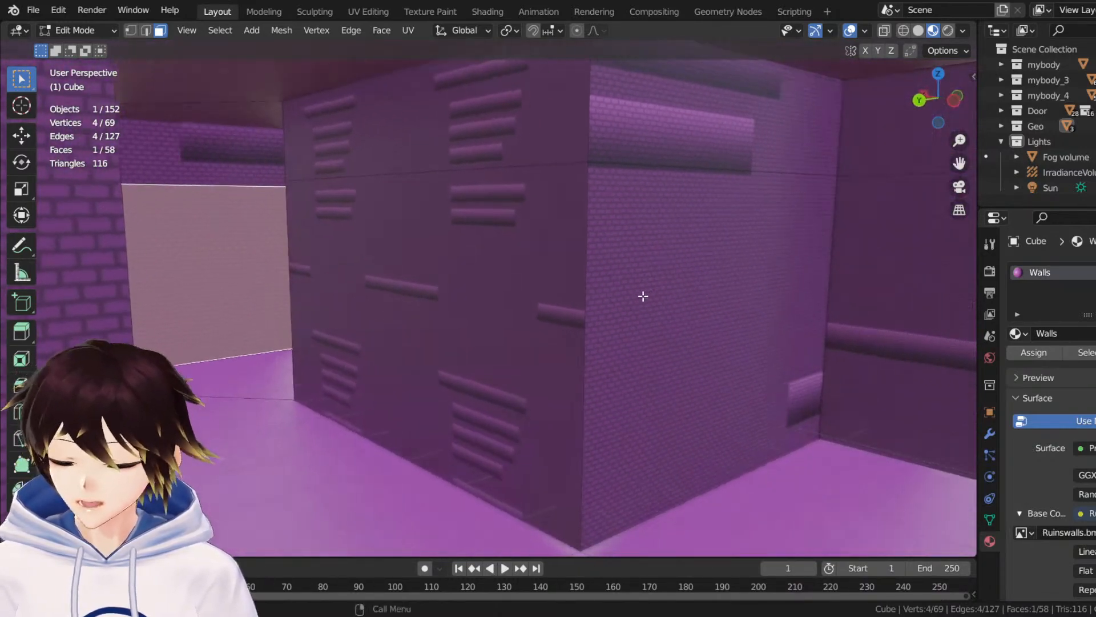
pyautogui.scroll(-4, 644, 296)
pyautogui.moveTo(621, 334); pyautogui.dragTo(573, 296, button='middle')
pyautogui.scroll(2, 622, 320)
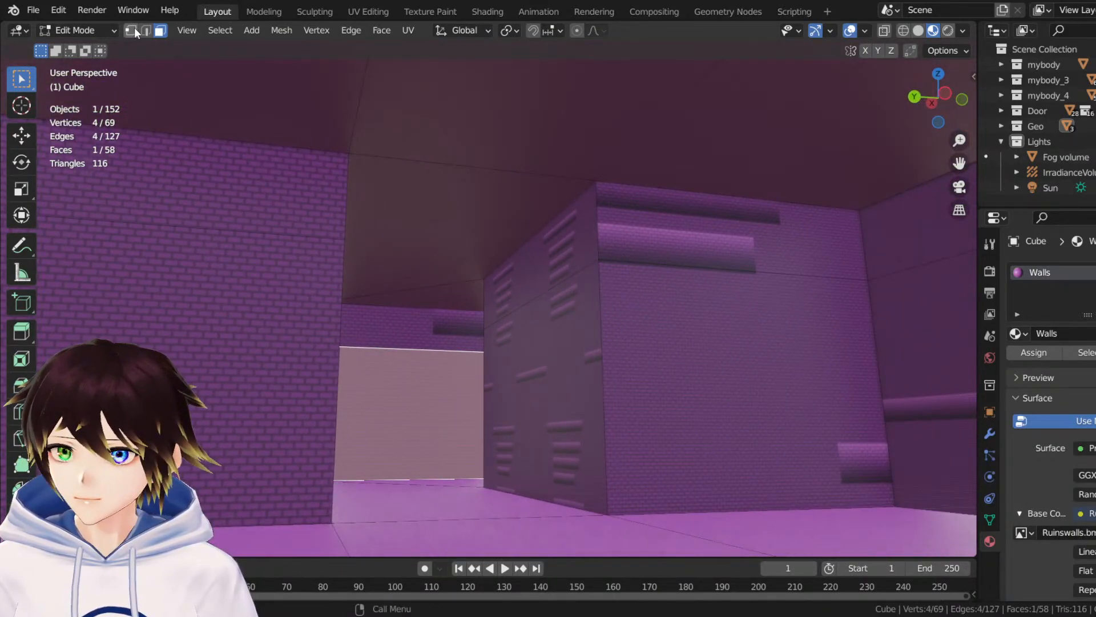
pyautogui.click(477, 125)
pyautogui.keyDown('shift'); pyautogui.click(443, 241); pyautogui.keyUp('shift')
pyautogui.keyDown('shift'); pyautogui.click(259, 119); pyautogui.keyUp('shift')
pyautogui.keyDown('shift'); pyautogui.click(716, 144); pyautogui.keyUp('shift')
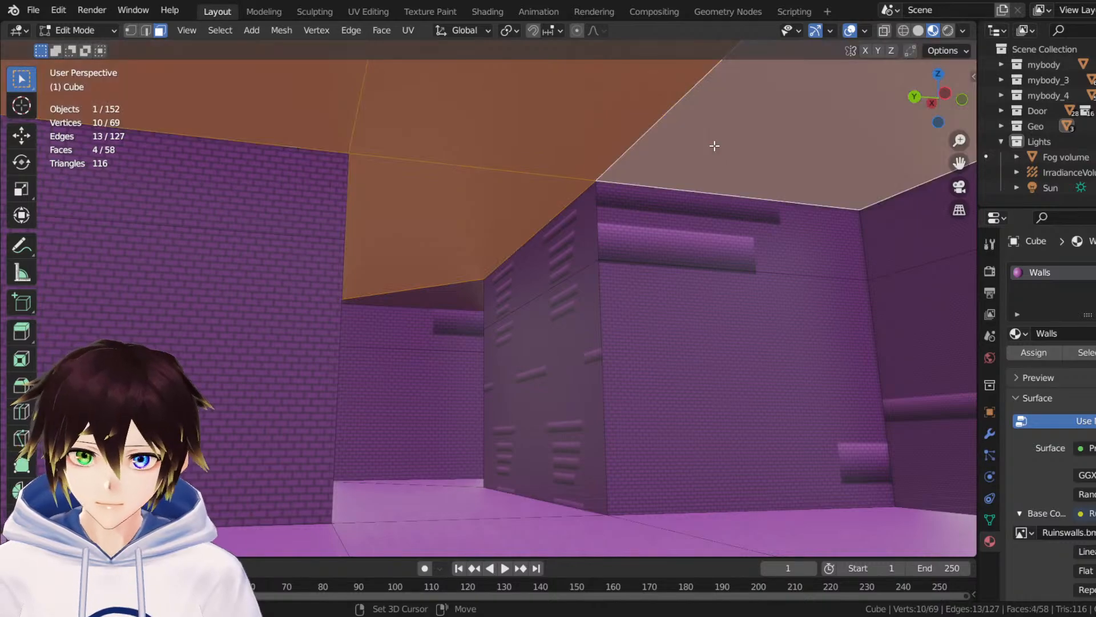
pyautogui.keyDown('shift'); pyautogui.click(447, 300); pyautogui.keyUp('shift')
# Add a second material slot to the building with a new material named Roof.
pyautogui.moveTo(448, 301); pyautogui.dragTo(513, 265, button='middle')
pyautogui.scroll(-4, 627, 378)
pyautogui.scroll(5, 503, 312)
pyautogui.click(1093, 273)
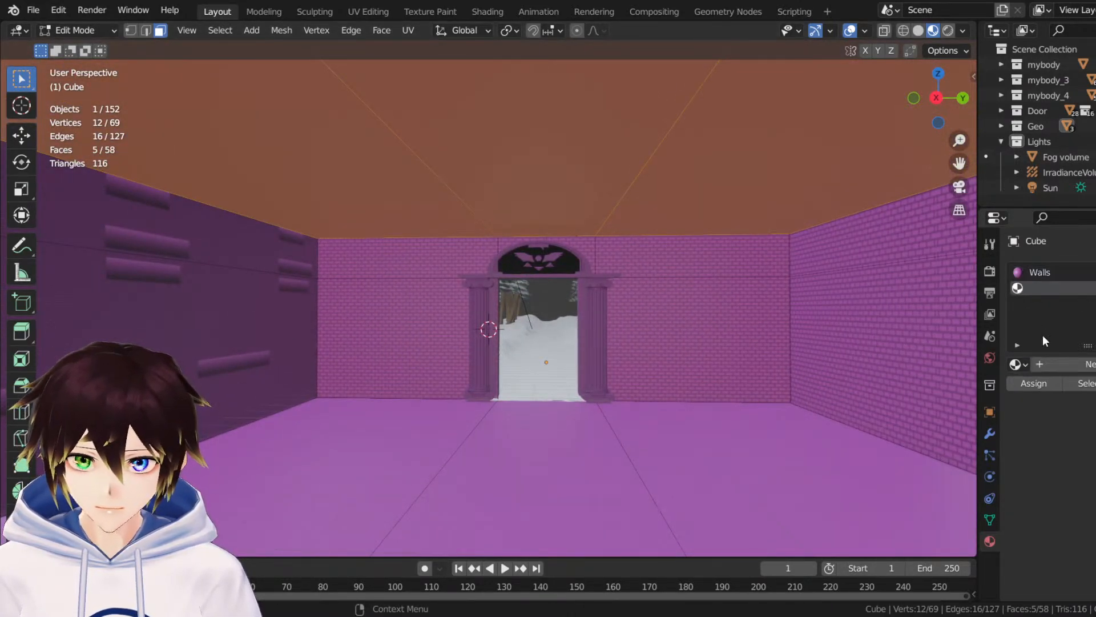
pyautogui.click(1057, 362)
pyautogui.doubleClick(1052, 362)
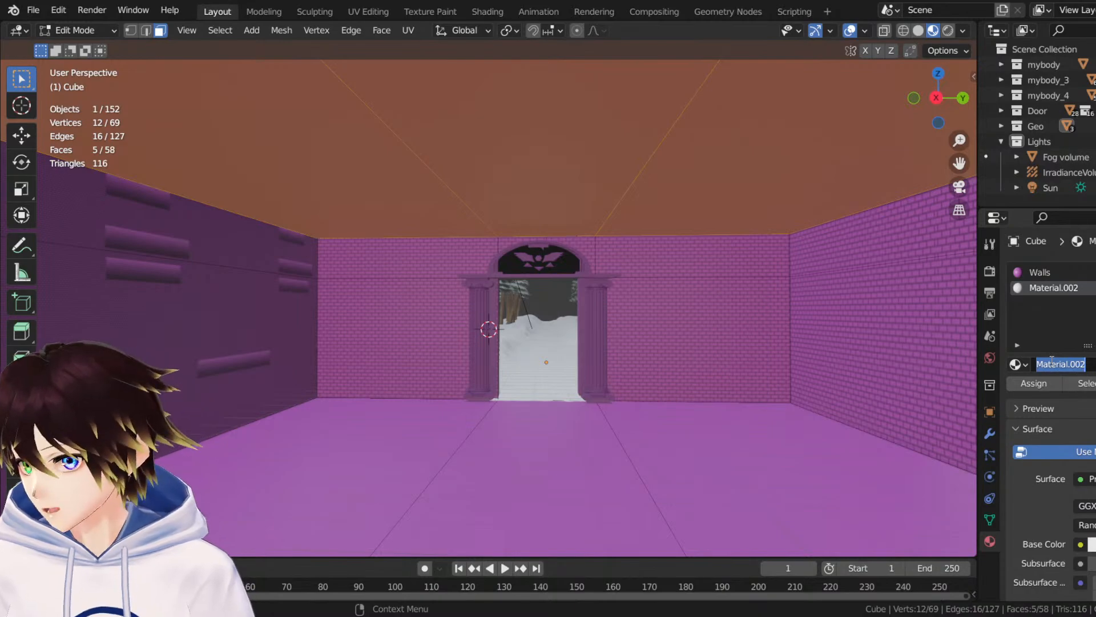
pyautogui.write('Roof')
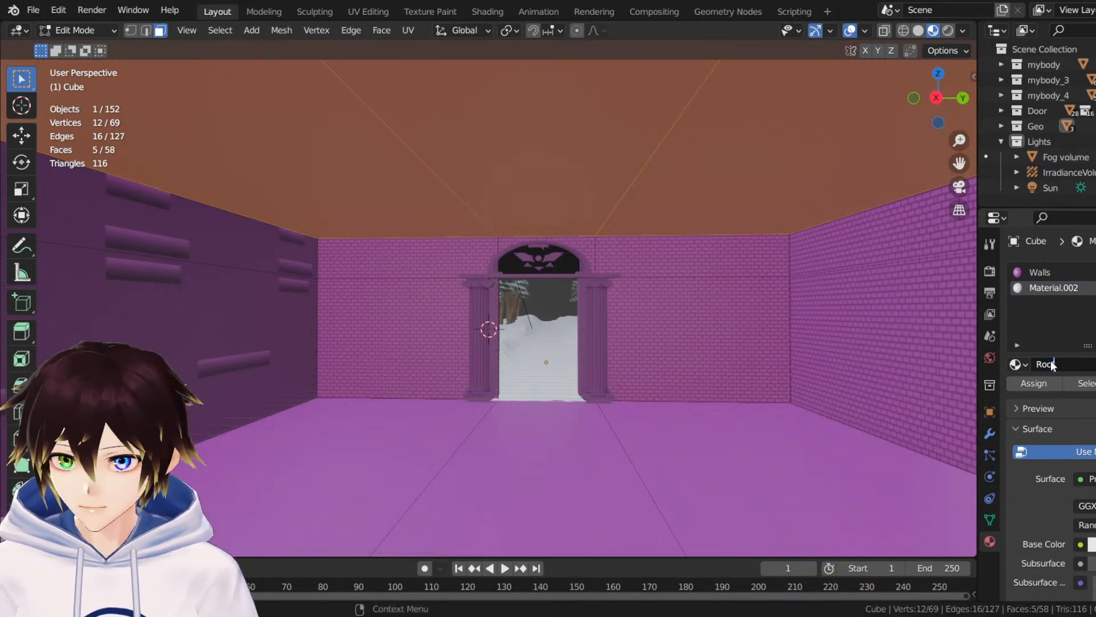
pyautogui.press('Return')
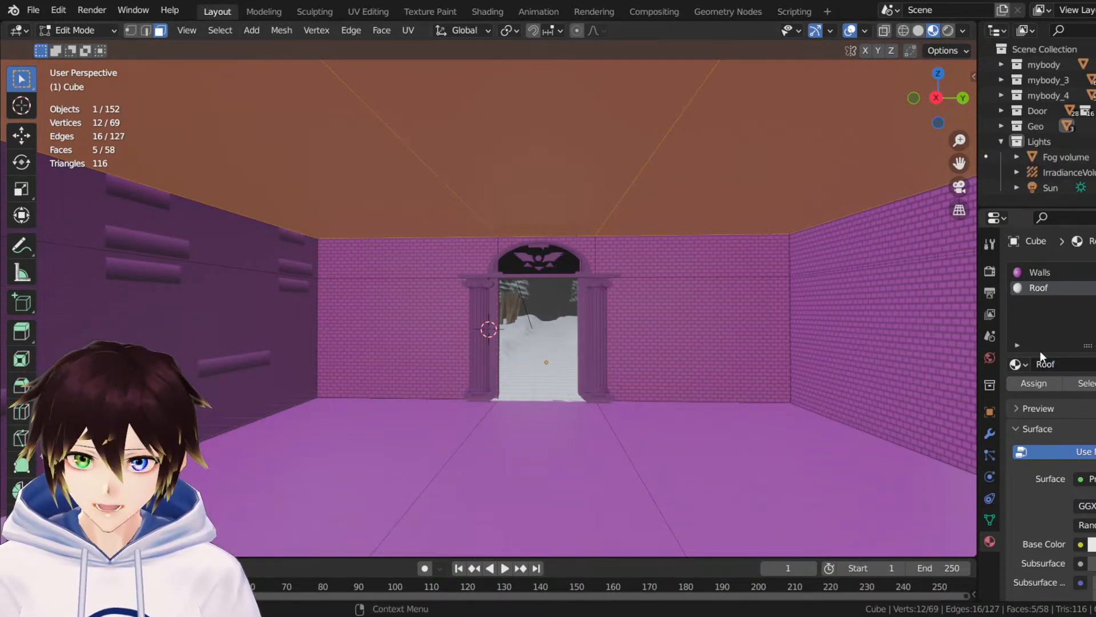
# Set the Roof material's base color to hex 75538D and hide the viewport overlays.
pyautogui.click(1091, 544)
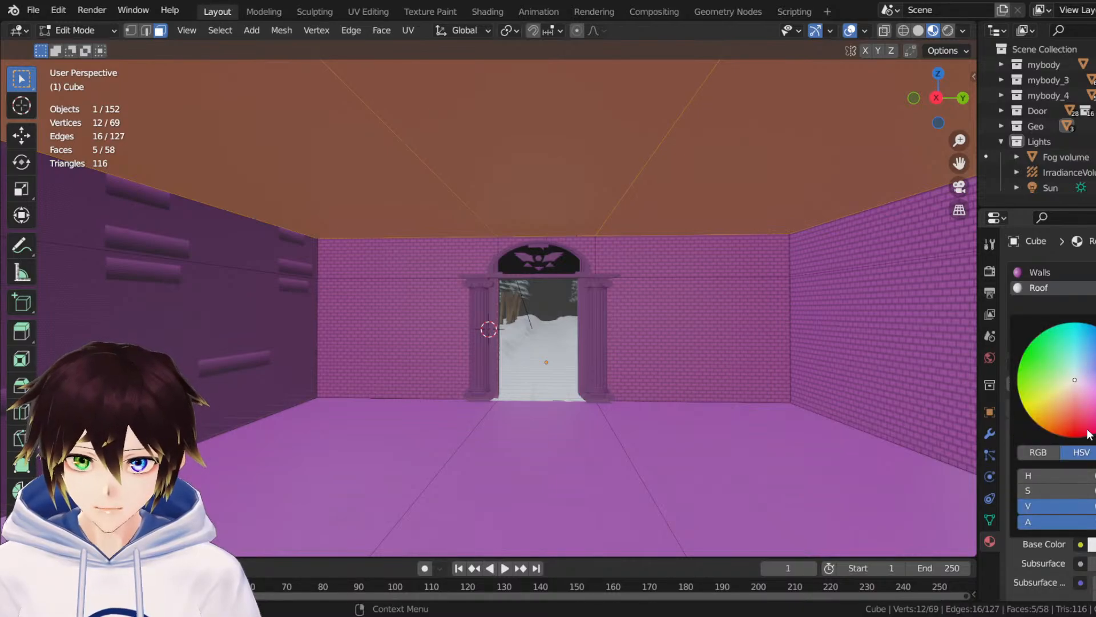
pyautogui.click(1093, 452)
pyautogui.click(1078, 476)
pyautogui.write('75538D')
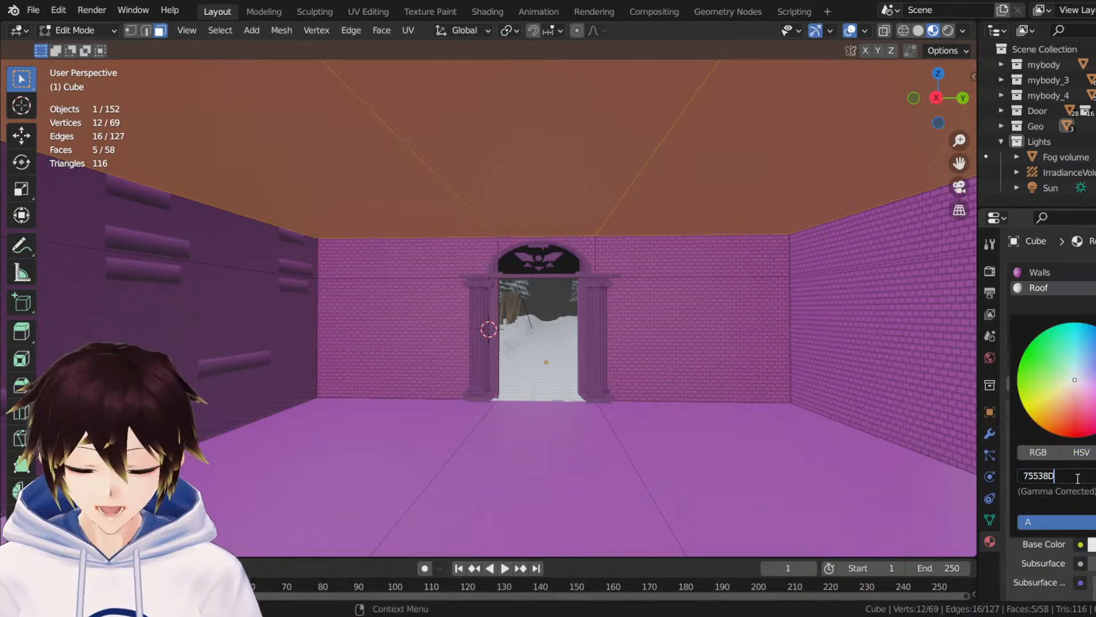
pyautogui.press('Return')
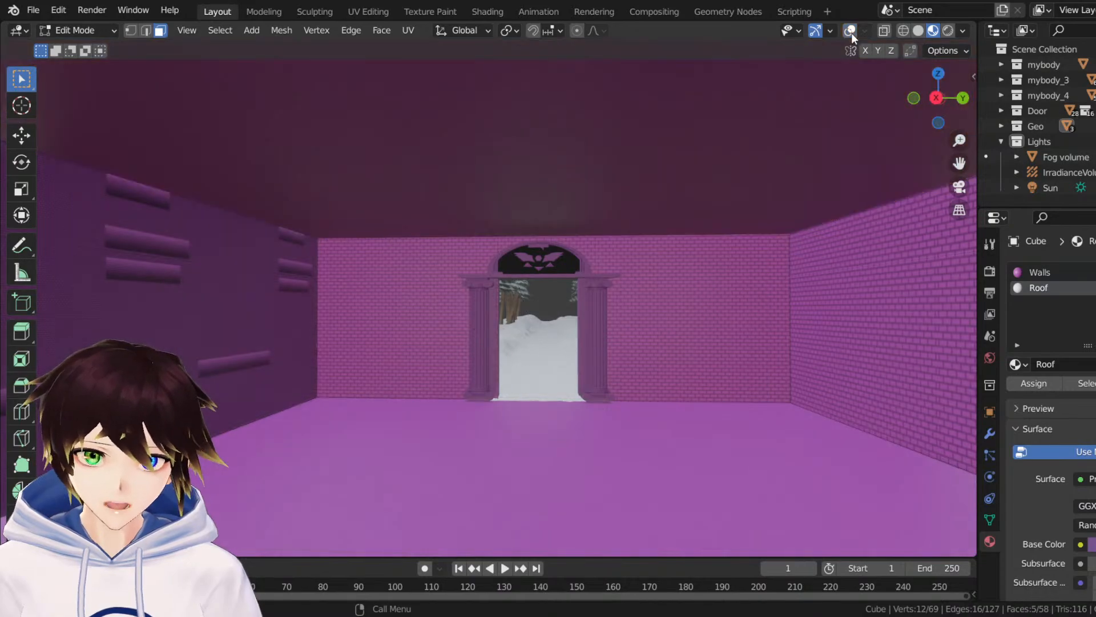
# Add a third material slot with a new material named Floor and open the interaction mode choices.
pyautogui.moveTo(881, 406); pyautogui.dragTo(820, 401, button='middle')
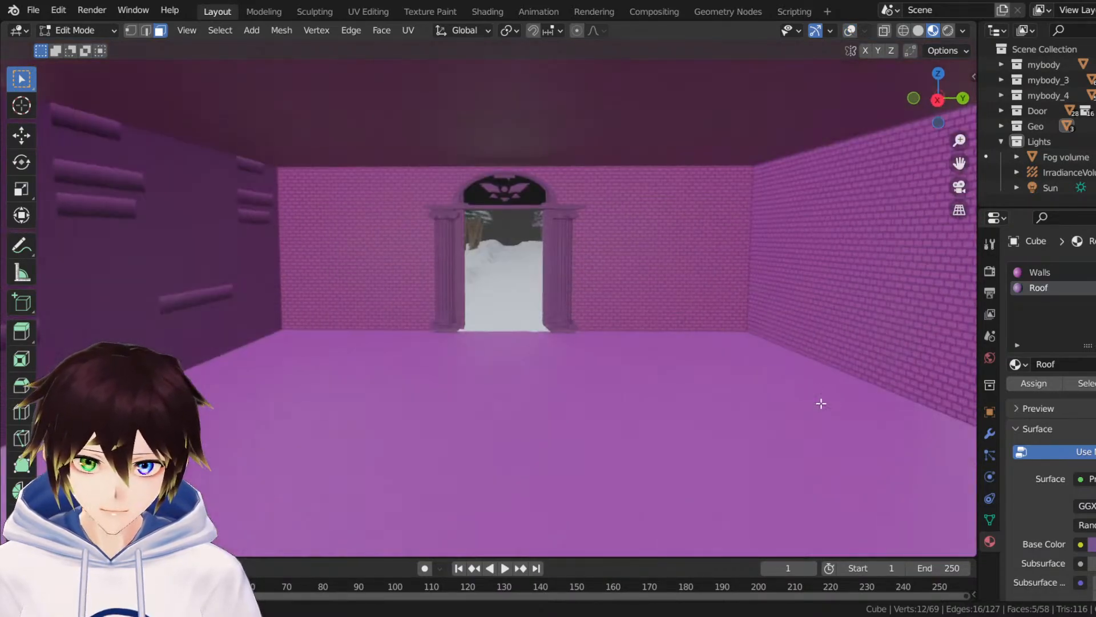
pyautogui.click(1082, 271)
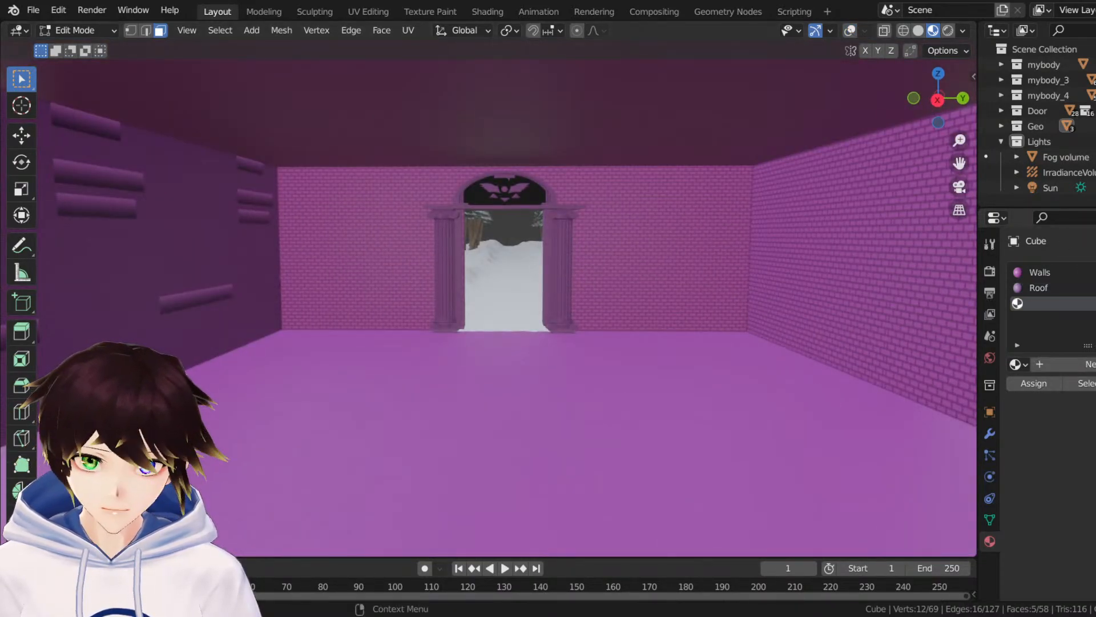
pyautogui.click(1056, 364)
pyautogui.click(1047, 364)
pyautogui.write('F')
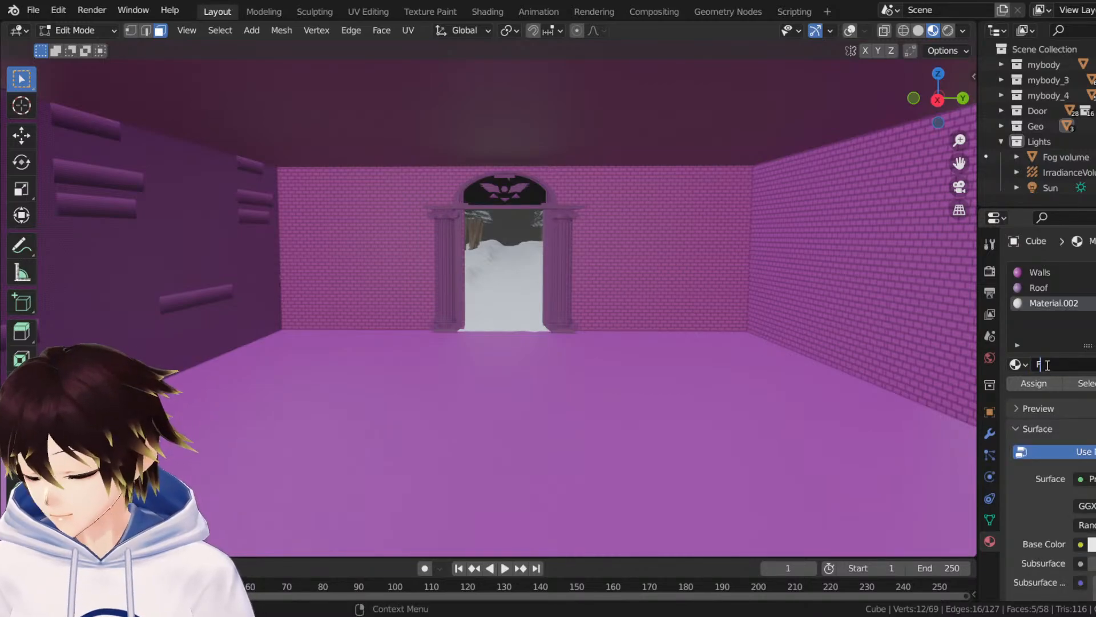
pyautogui.write('loor')
pyautogui.press('Return')
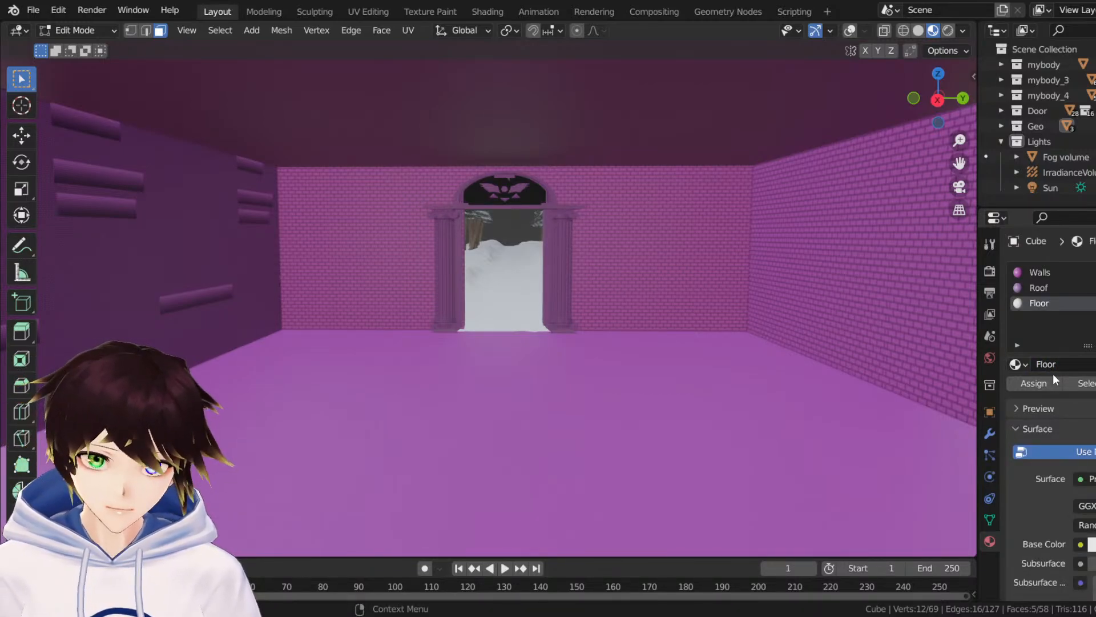
pyautogui.click(113, 30)
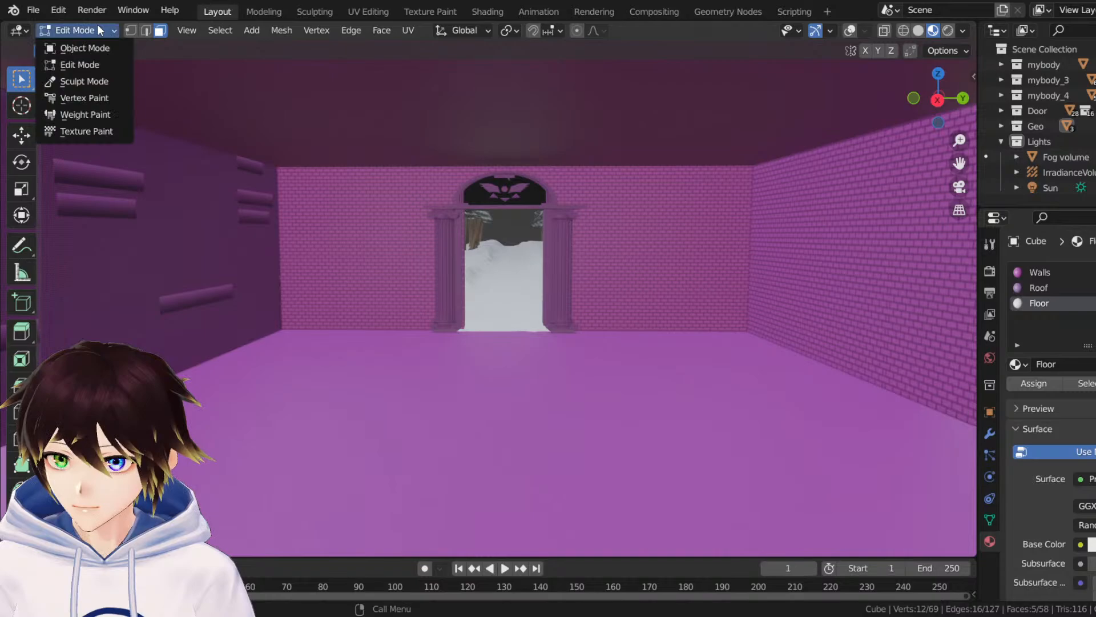
# Stay in Edit Mode on the building and turn the viewport overlays back on.
pyautogui.click(114, 64)
pyautogui.click(428, 408)
pyautogui.moveTo(575, 326); pyautogui.dragTo(719, 274, button='middle')
pyautogui.click(862, 31)
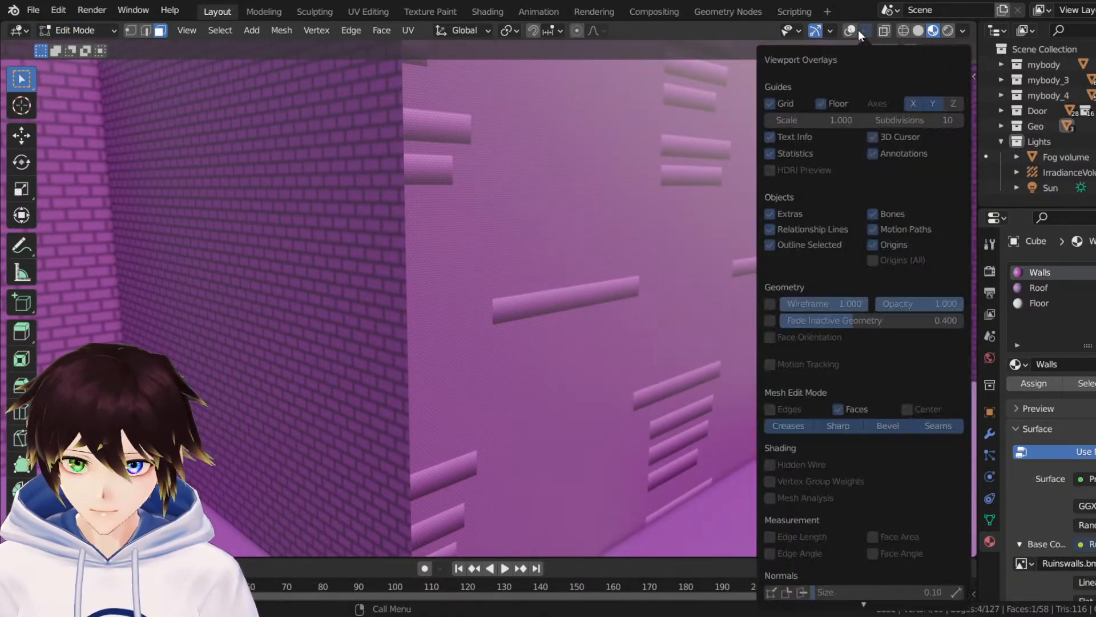
pyautogui.click(850, 30)
# Select the five floor faces across the room and the corridor.
pyautogui.moveTo(514, 297); pyautogui.dragTo(304, 291, button='middle')
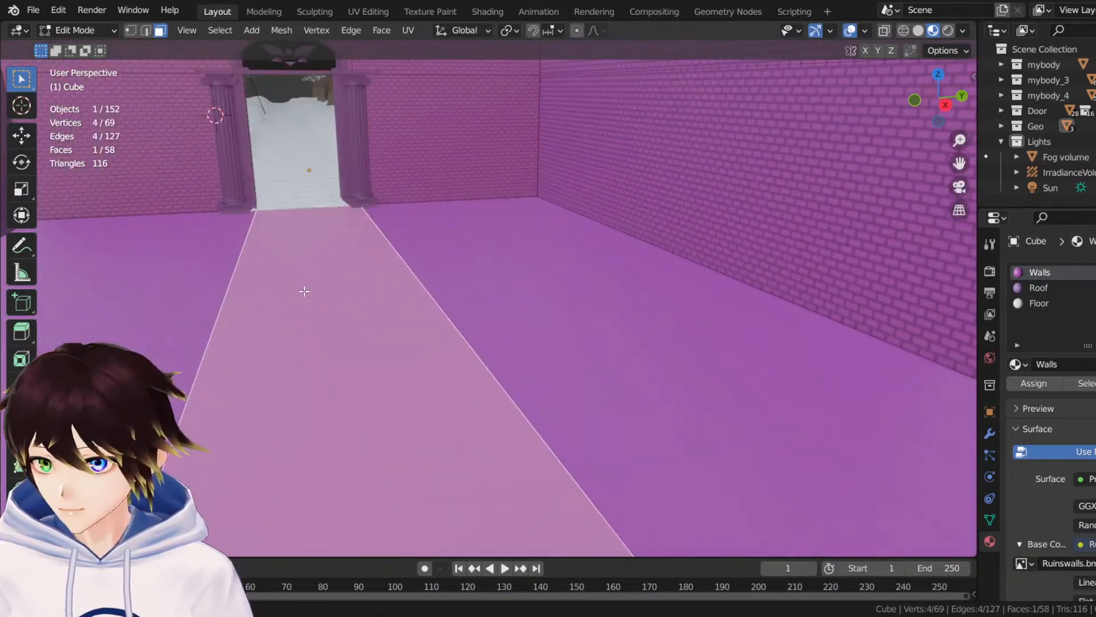
pyautogui.click(373, 277)
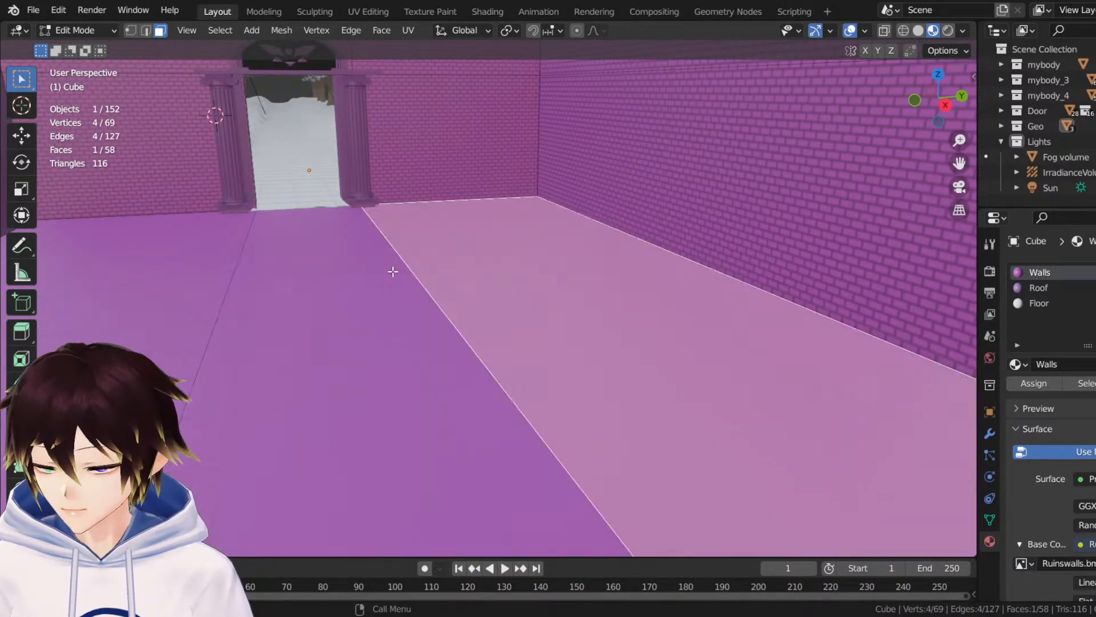
pyautogui.keyDown('shift'); pyautogui.click(345, 284); pyautogui.keyUp('shift')
pyautogui.keyDown('shift'); pyautogui.click(186, 274); pyautogui.keyUp('shift')
pyautogui.moveTo(533, 261); pyautogui.dragTo(208, 257, button='middle')
pyautogui.keyDown('shift'); pyautogui.click(289, 295); pyautogui.keyUp('shift')
pyautogui.keyDown('shift'); pyautogui.click(282, 371); pyautogui.keyUp('shift')
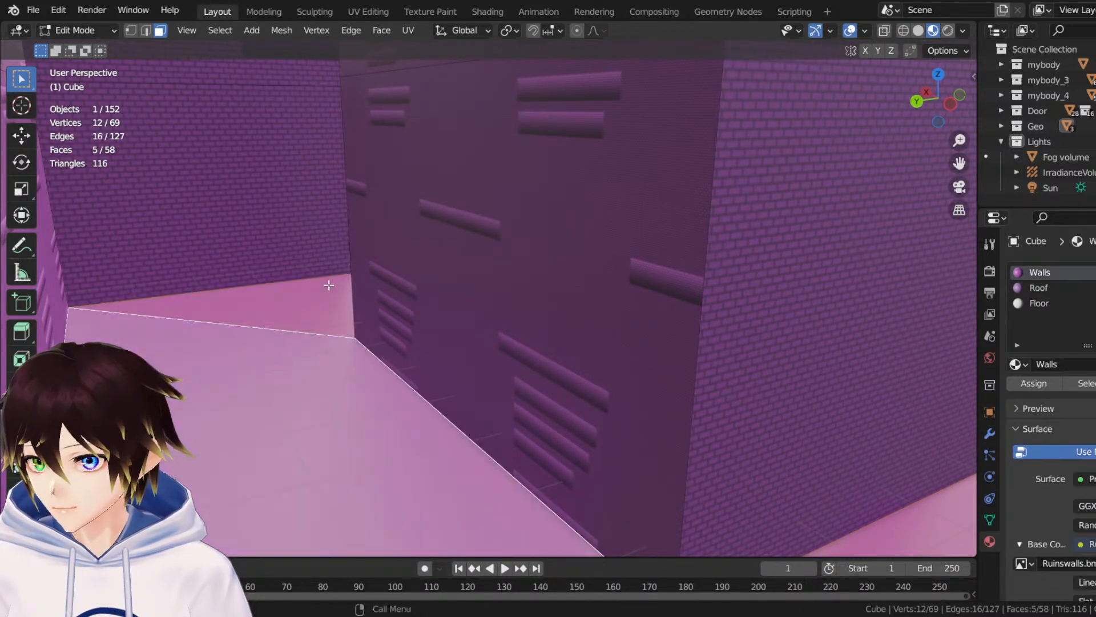
pyautogui.moveTo(329, 285); pyautogui.dragTo(392, 281, button='middle')
pyautogui.scroll(-5, 644, 272)
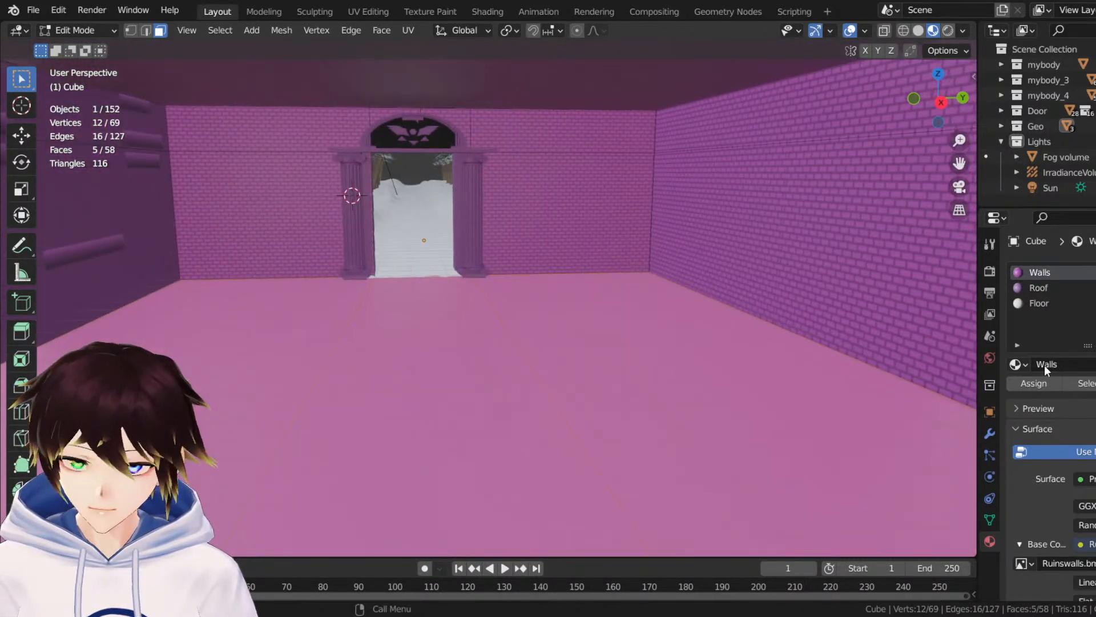
# Give the Floor material's base color an image texture using the RuinsFloor image and save the file.
pyautogui.click(1050, 304)
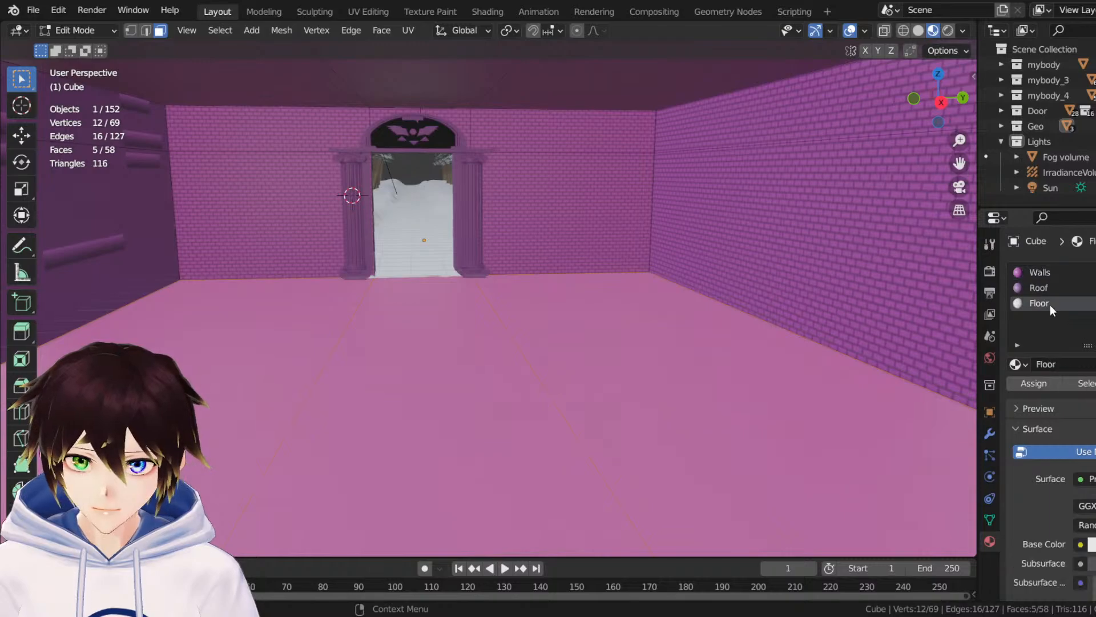
pyautogui.click(1081, 546)
pyautogui.click(667, 409)
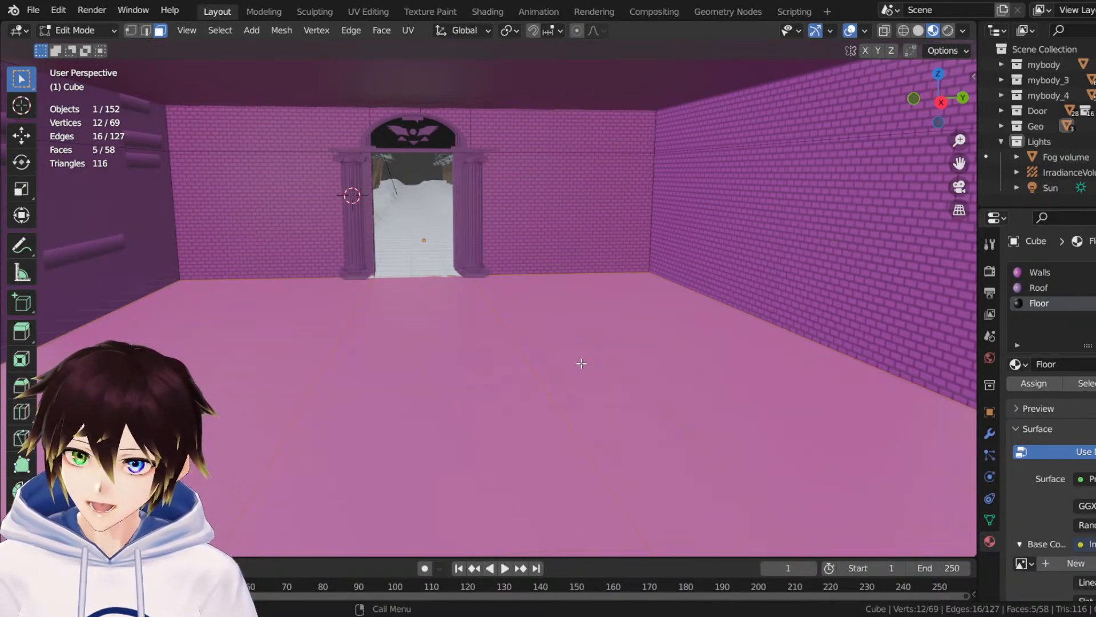
pyautogui.hotkey('ctrl', 's')
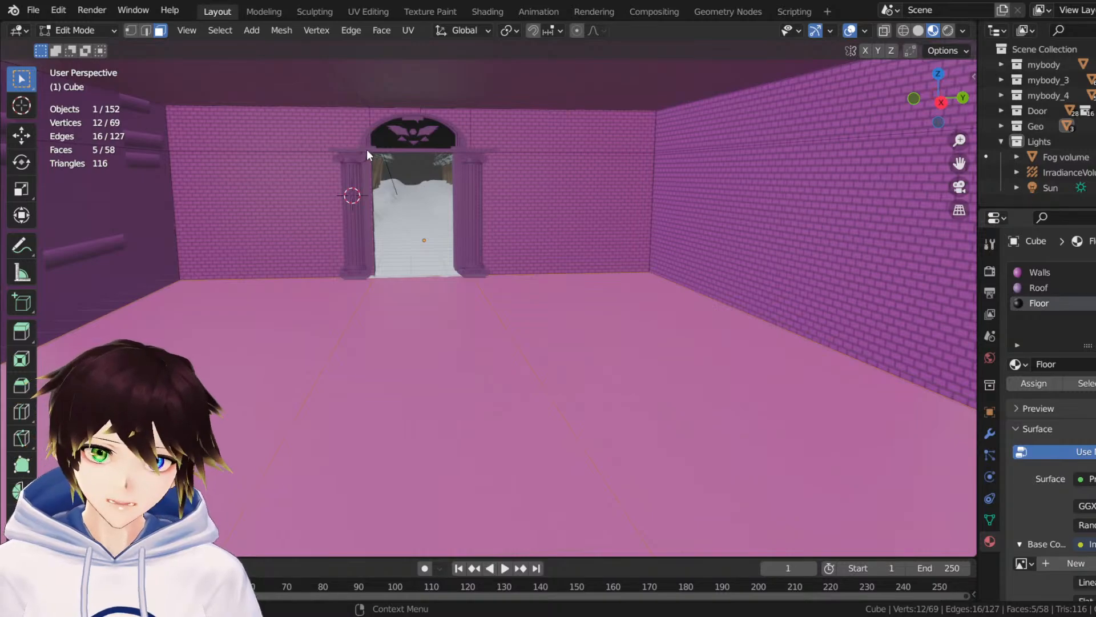
pyautogui.scroll(-1, 402, 291)
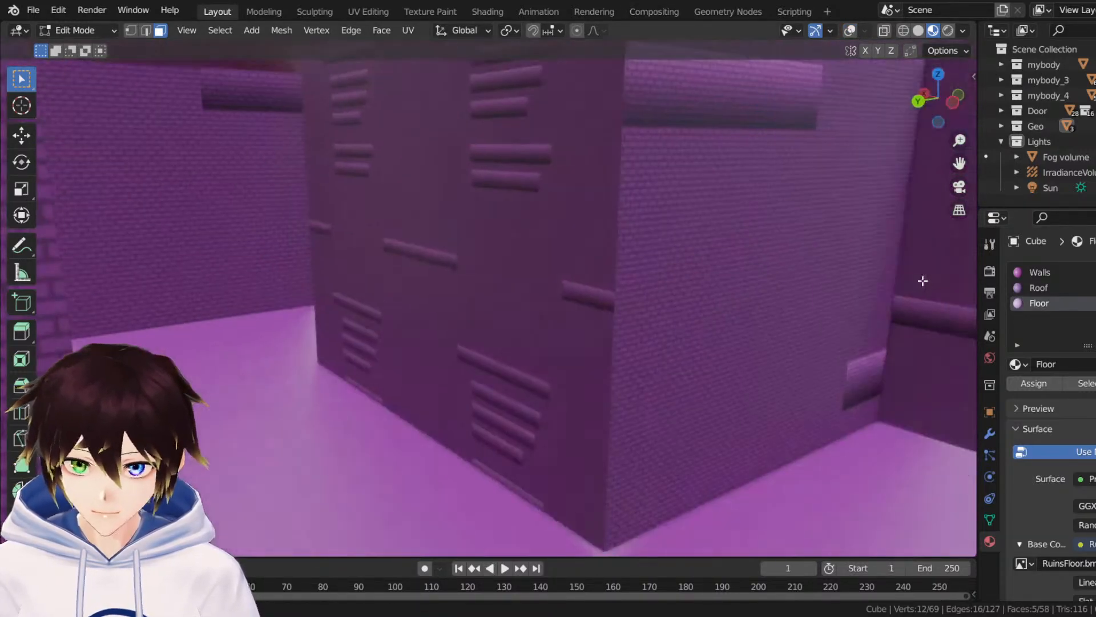
# Examine the textured room in rendered shading and return to material preview.
pyautogui.moveTo(923, 281); pyautogui.dragTo(926, 320, button='middle')
pyautogui.moveTo(509, 360); pyautogui.dragTo(631, 269, button='middle')
pyautogui.click(948, 30)
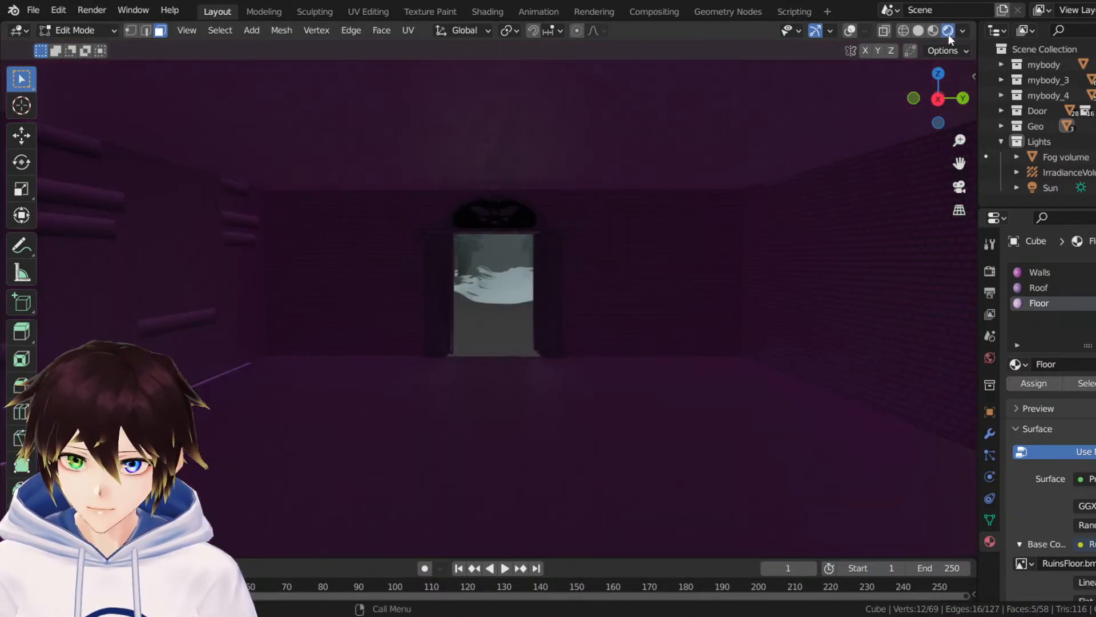
pyautogui.moveTo(472, 306); pyautogui.dragTo(423, 306, button='middle')
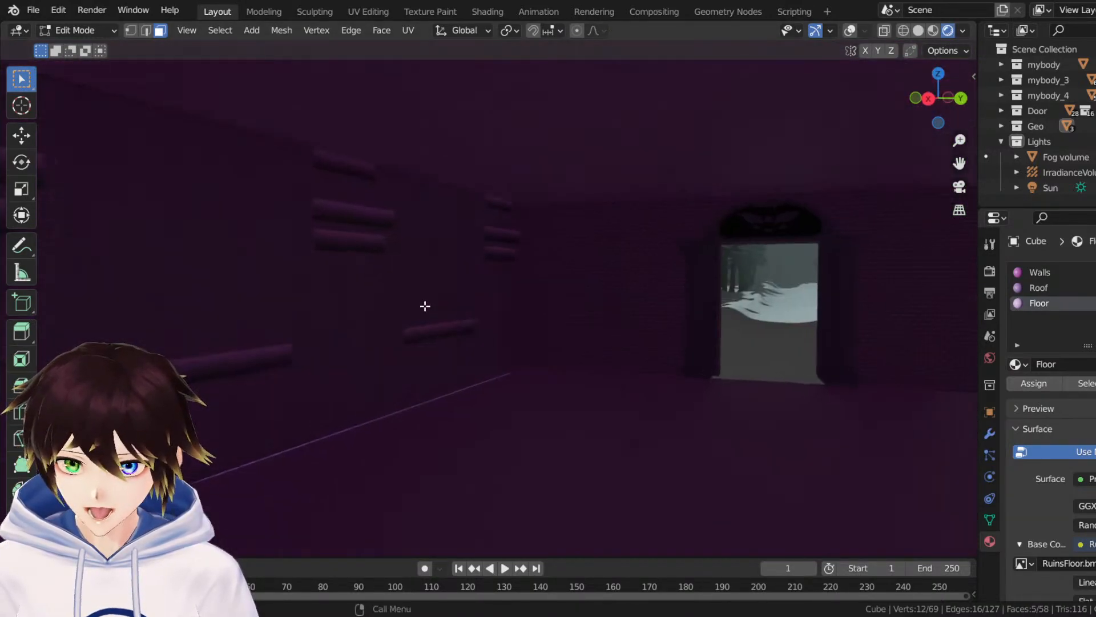
pyautogui.moveTo(456, 343)
pyautogui.mouseDown(button='middle')
pyautogui.moveTo(450, 362)
pyautogui.moveTo(460, 355)
pyautogui.mouseUp(button='middle')
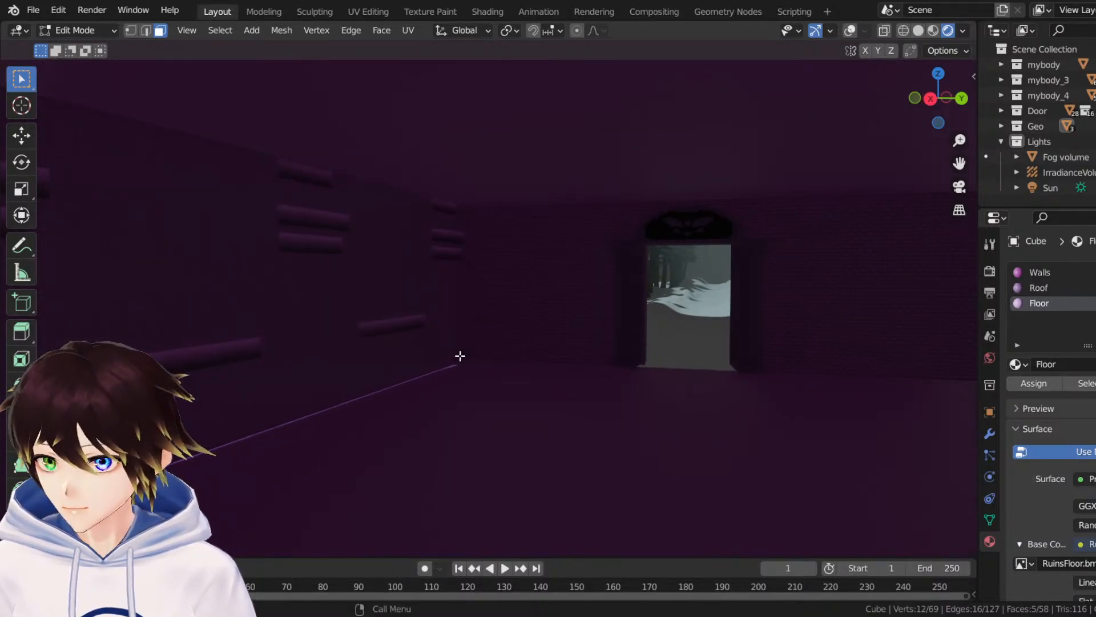
pyautogui.click(933, 30)
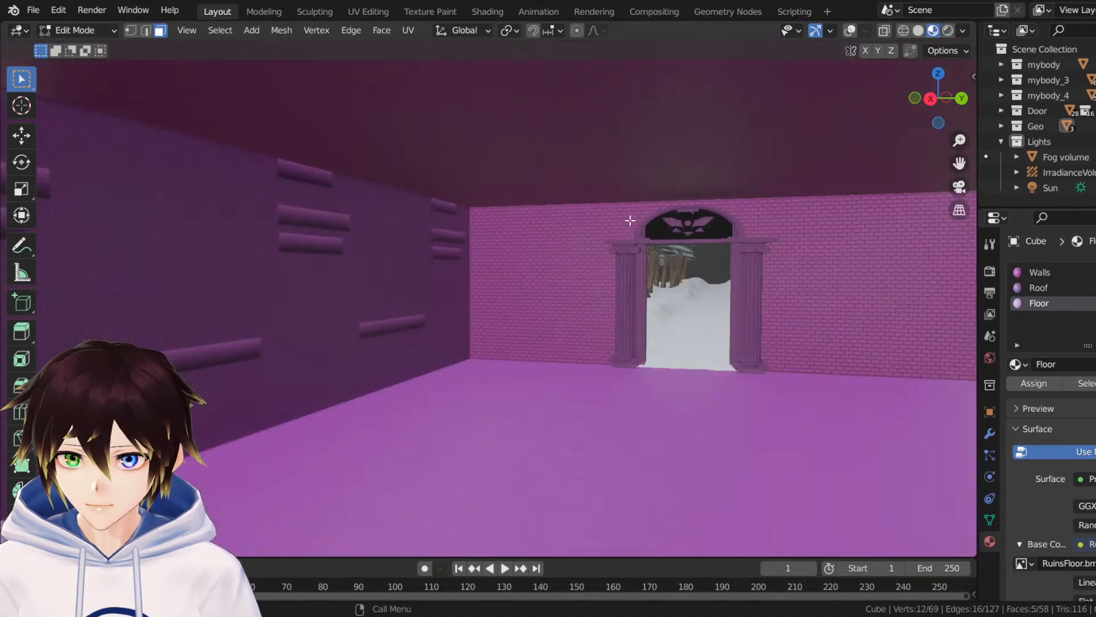
# Show the viewport overlays and select the upper and lower faces of the corridor's end wall.
pyautogui.moveTo(629, 221); pyautogui.dragTo(399, 254, button='middle')
pyautogui.click(399, 255)
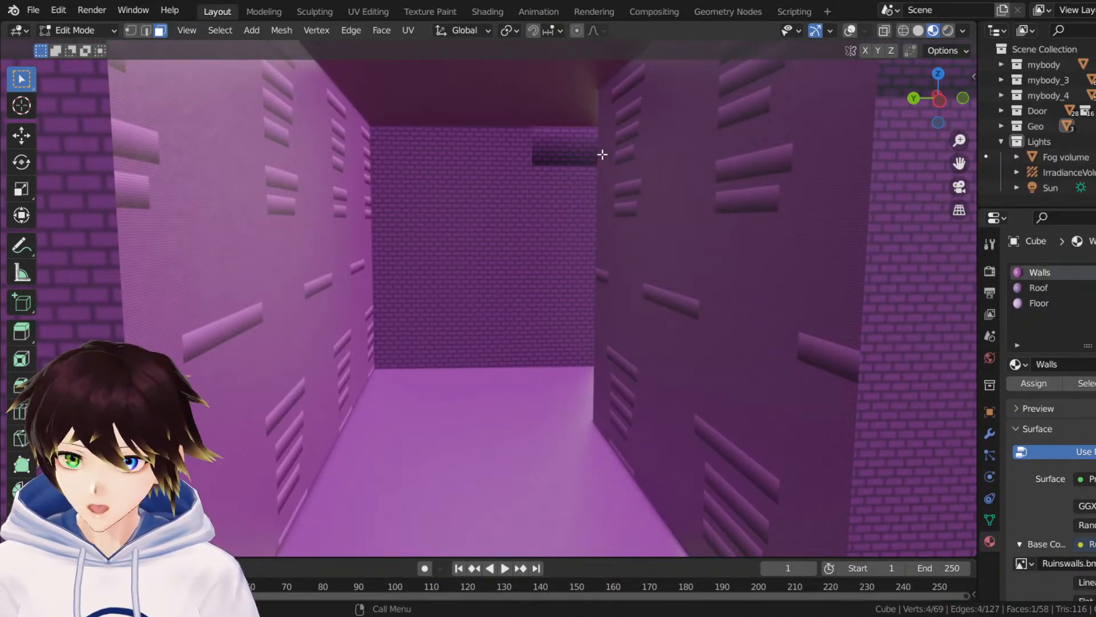
pyautogui.click(850, 30)
pyautogui.keyDown('shift'); pyautogui.click(423, 163); pyautogui.keyUp('shift')
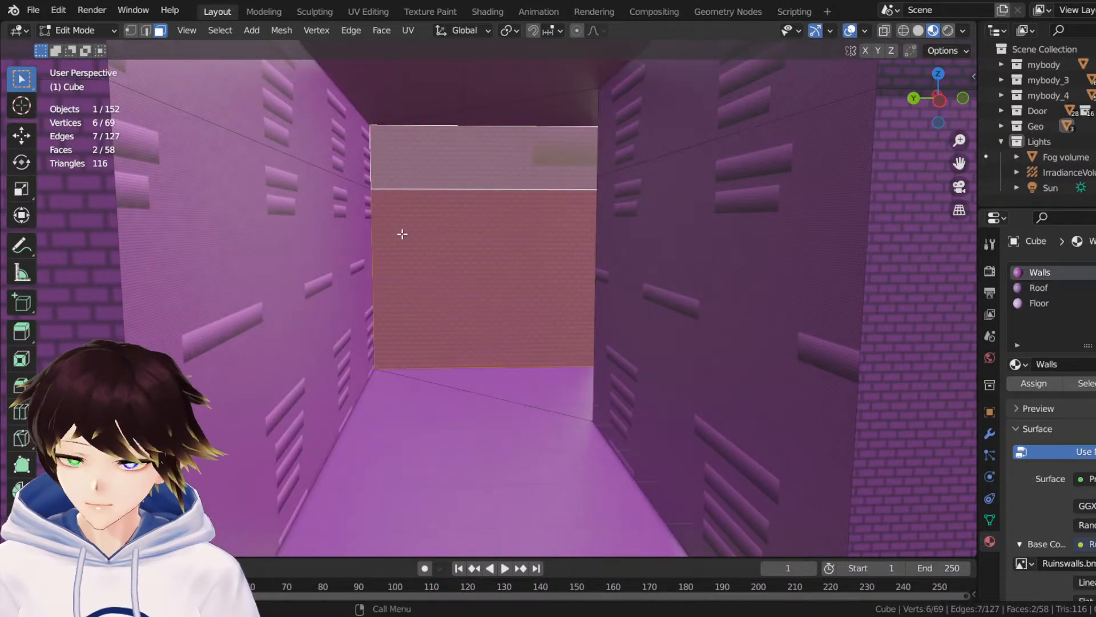
# Switch to the UV Editing workspace and line up the 3D view inside the room, facing the corridor's end wall.
pyautogui.click(378, 11)
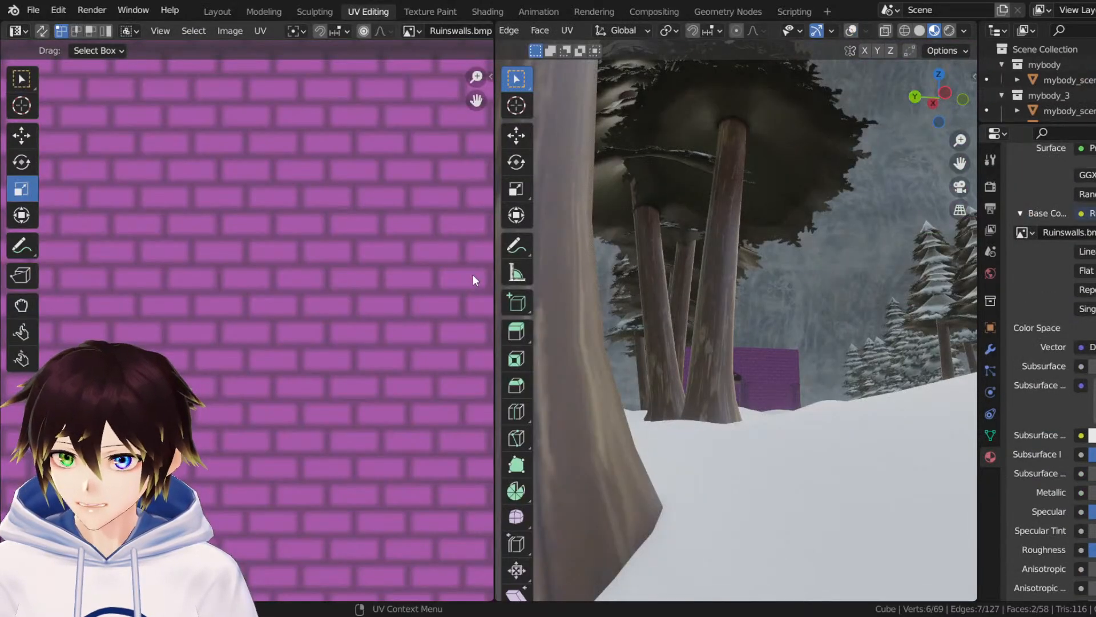
pyautogui.scroll(8, 344, 284)
pyautogui.scroll(5, 711, 314)
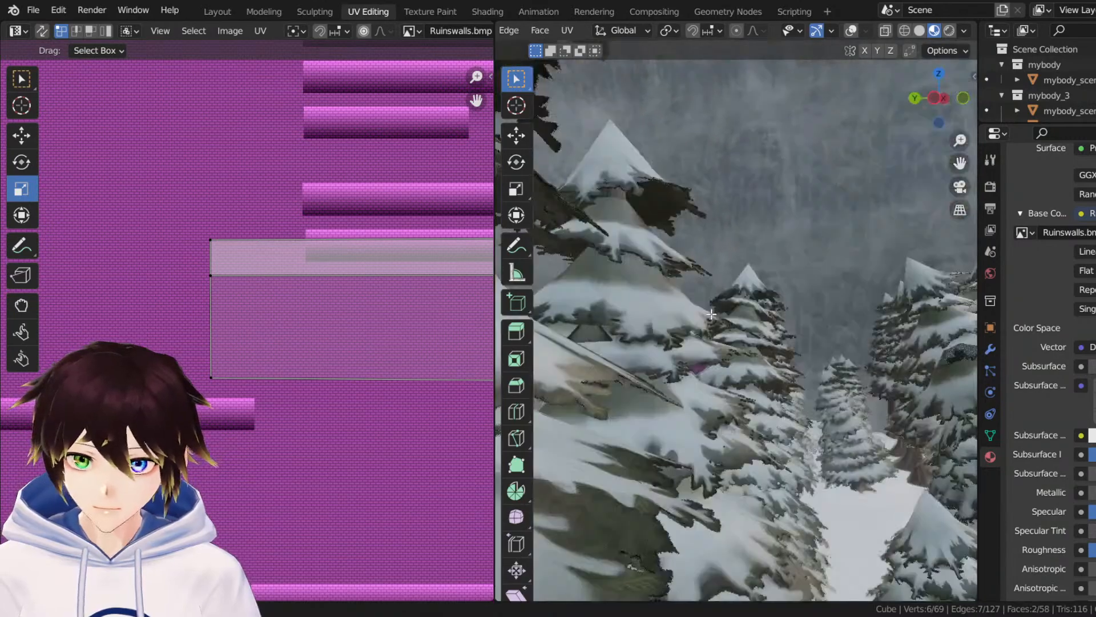
pyautogui.moveTo(711, 314); pyautogui.dragTo(724, 317, button='middle')
pyautogui.scroll(8, 718, 368)
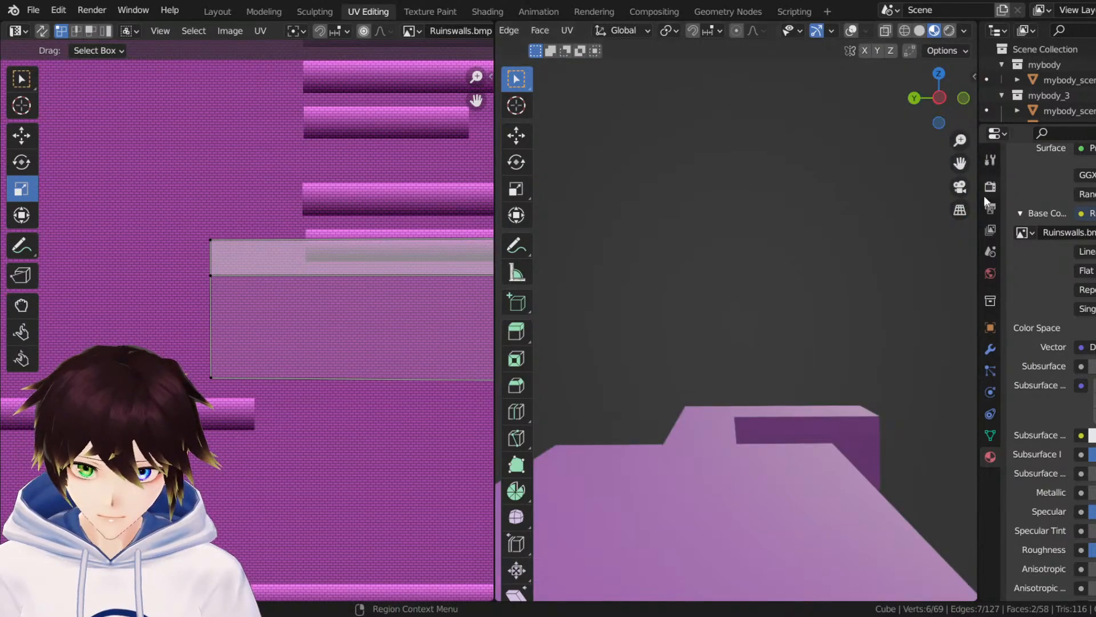
pyautogui.moveTo(960, 163); pyautogui.dragTo(879, 116)
pyautogui.scroll(2, 760, 291)
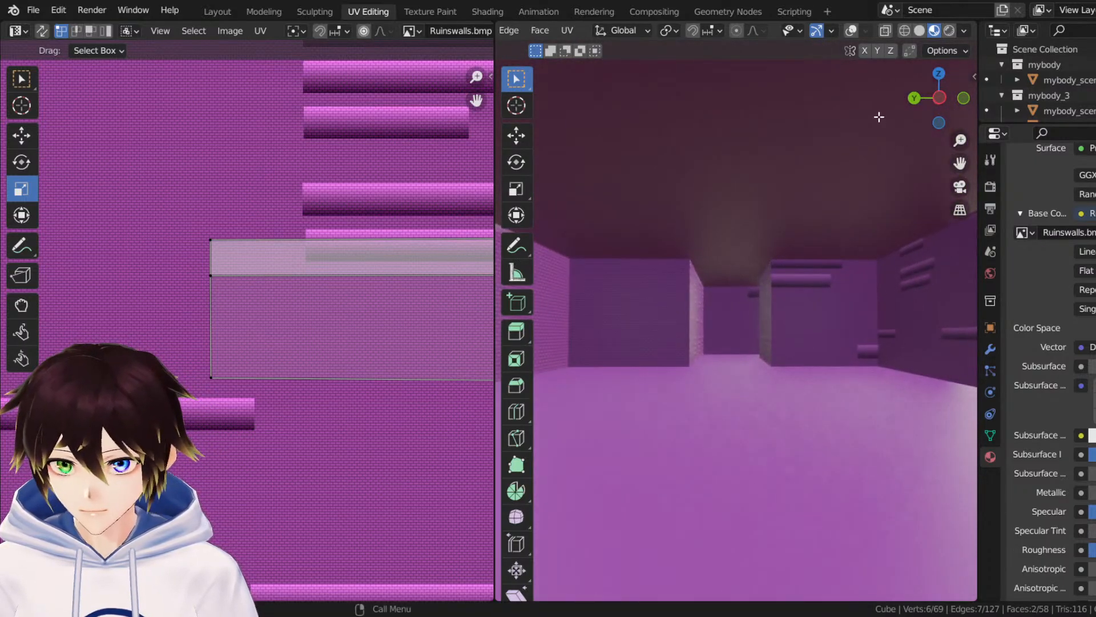
pyautogui.moveTo(960, 140)
pyautogui.mouseDown()
pyautogui.moveTo(960, 172)
pyautogui.moveTo(961, 139)
pyautogui.mouseUp()
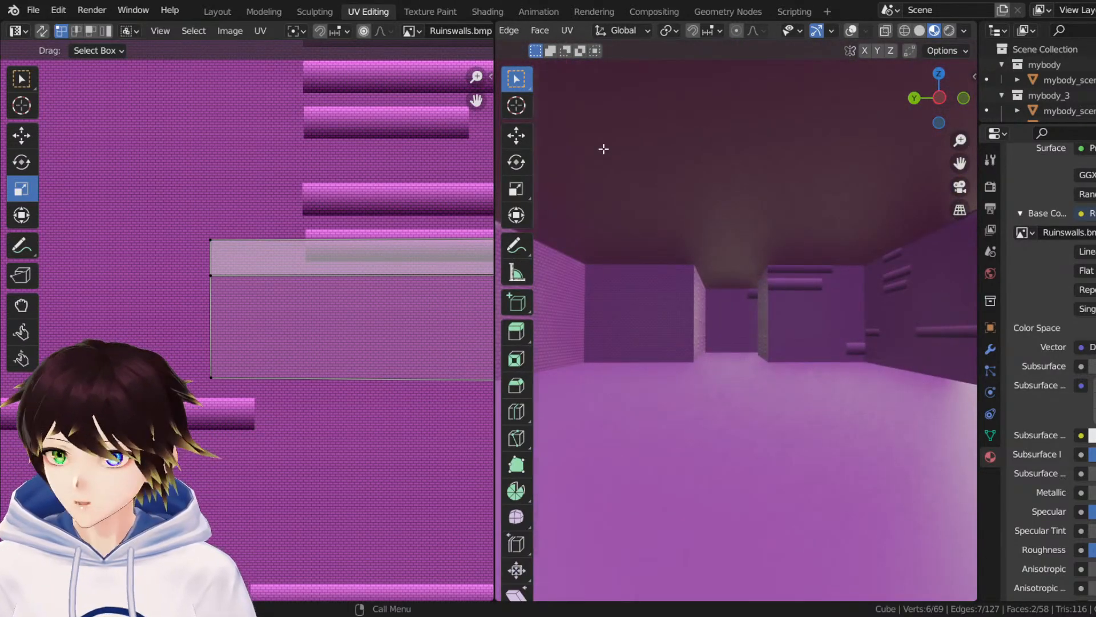
pyautogui.click(104, 13)
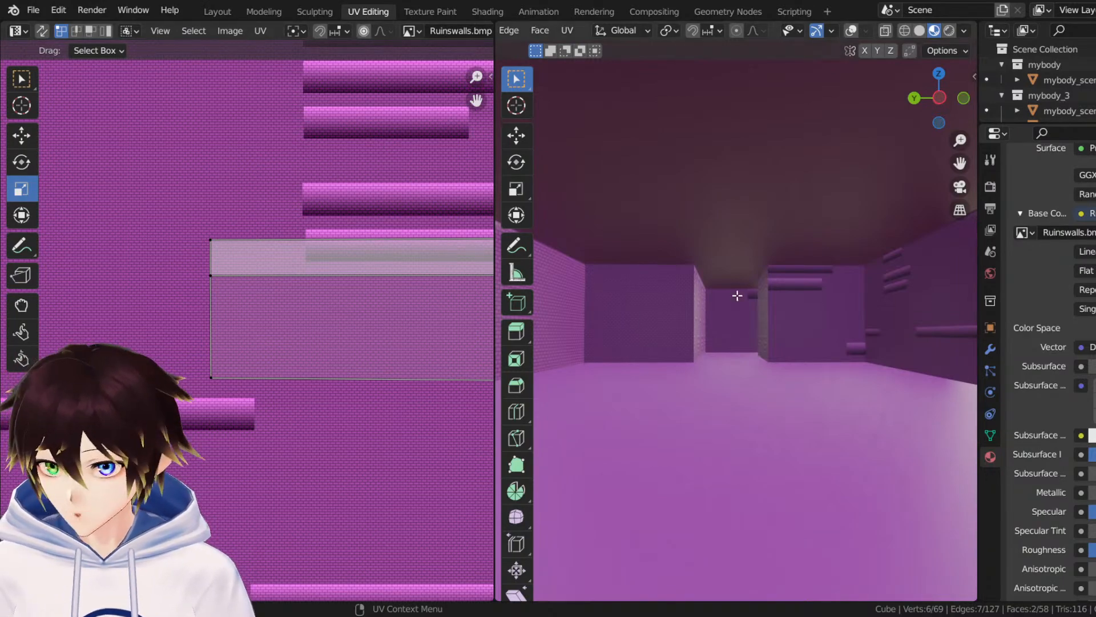
# Show the overlays in the 3D view and try to project the two end-wall faces' UVs from view.
pyautogui.click(852, 31)
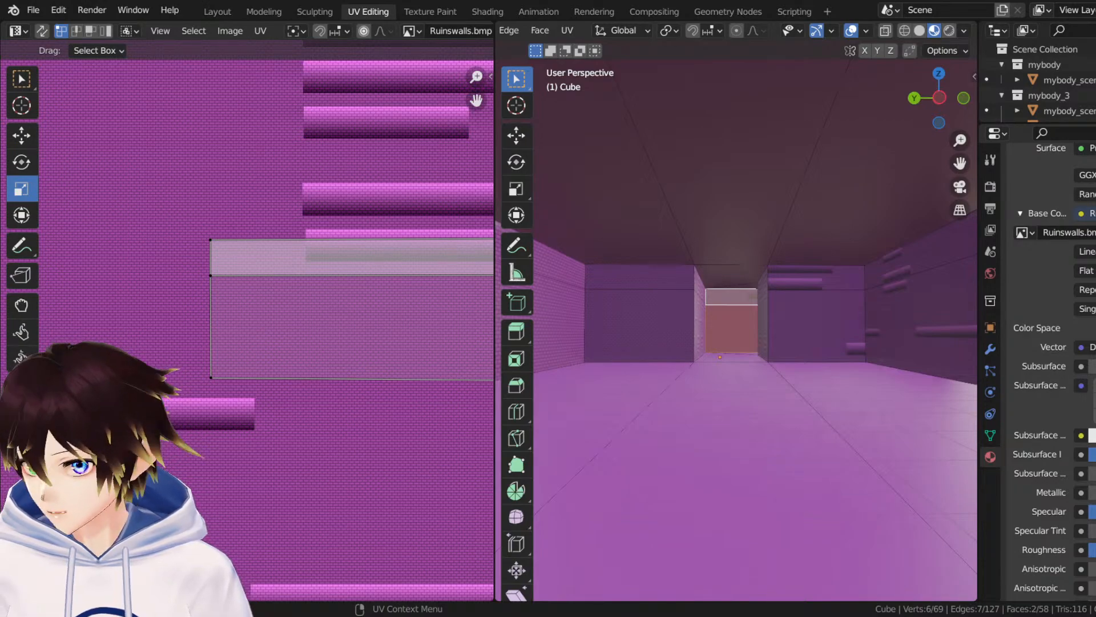
pyautogui.click(567, 30)
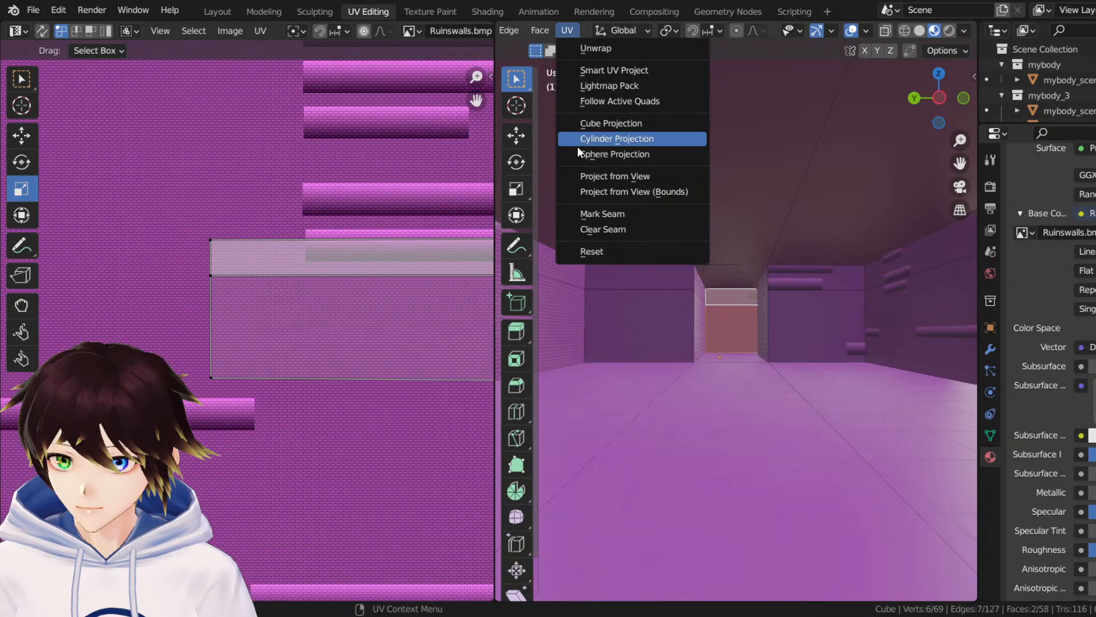
pyautogui.click(588, 177)
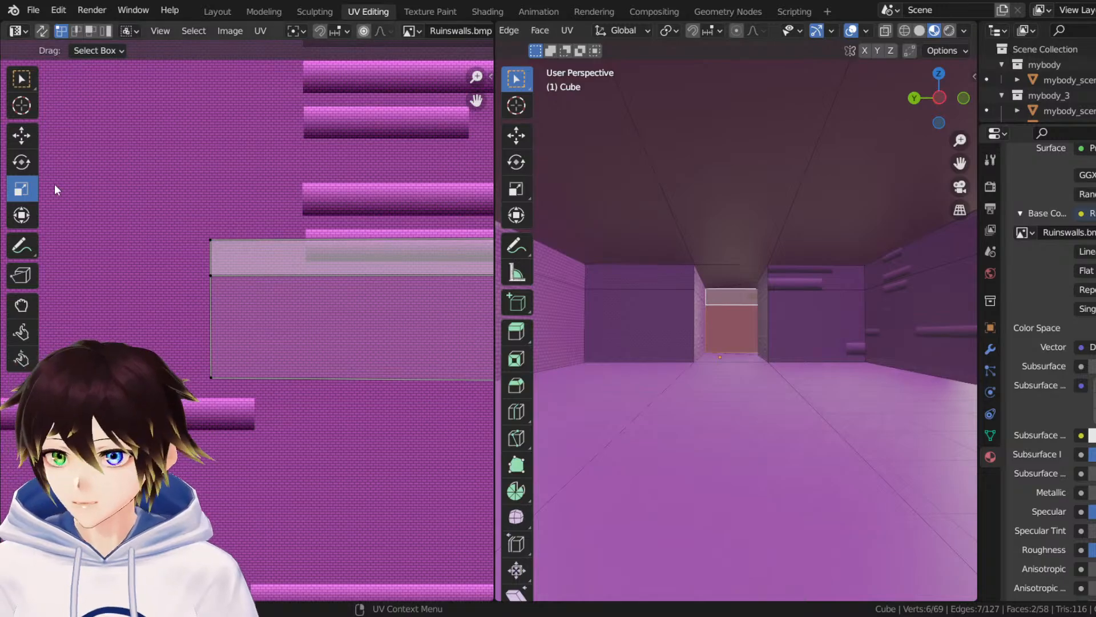
# Select the end wall's whole UV island, shift it horizontally inside the brick texture and scale it down to about 40%.
pyautogui.scroll(-3, 293, 238)
pyautogui.moveTo(232, 227); pyautogui.dragTo(460, 399)
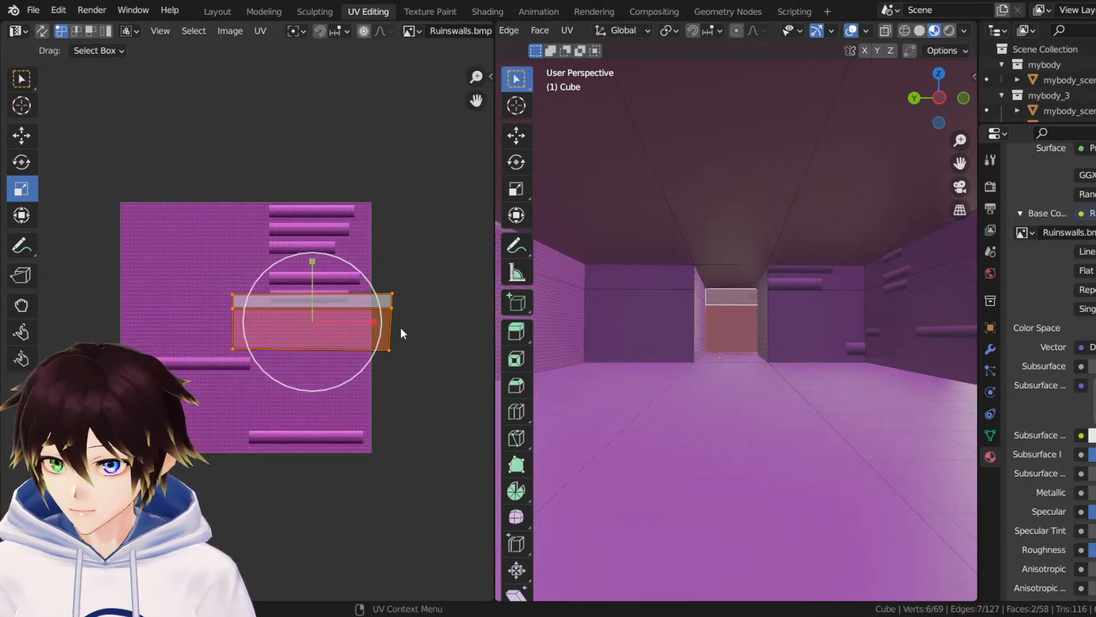
pyautogui.scroll(2, 318, 293)
pyautogui.click(29, 136)
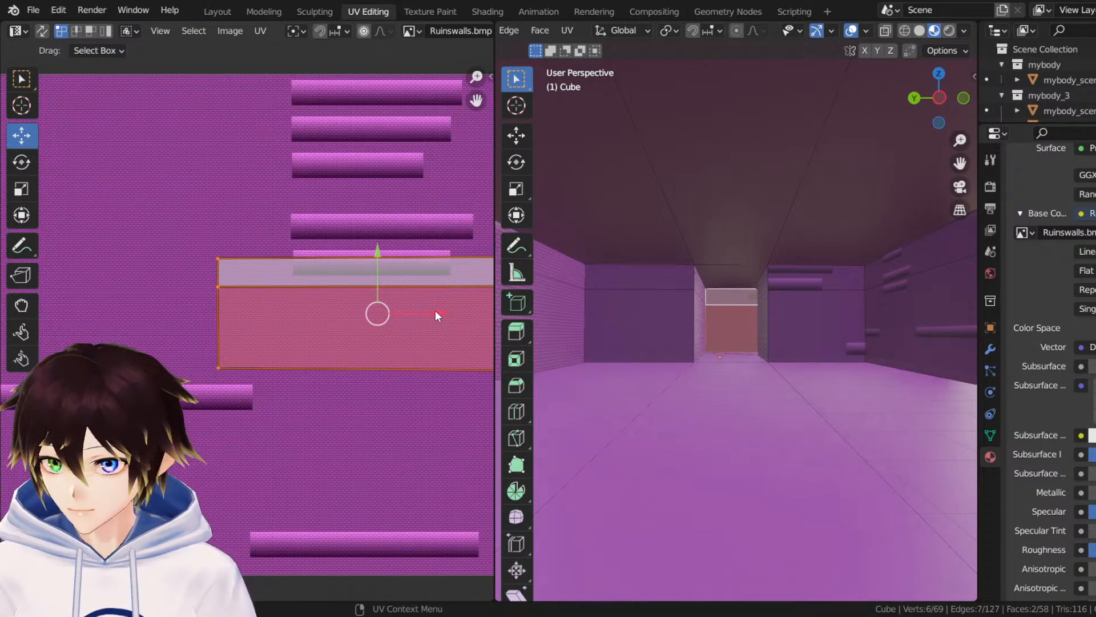
pyautogui.moveTo(435, 313); pyautogui.dragTo(306, 300)
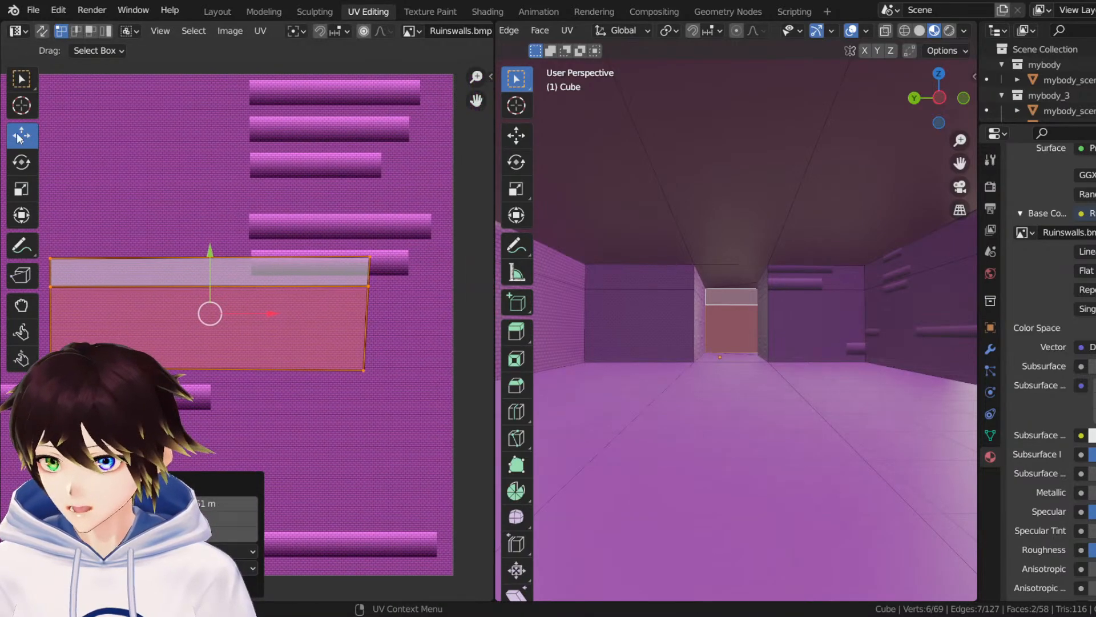
pyautogui.click(21, 189)
pyautogui.moveTo(241, 271); pyautogui.dragTo(210, 290)
# Move the end wall's UV island onto the plain brick area of the texture, away from the raised bars.
pyautogui.click(21, 135)
pyautogui.moveTo(208, 200); pyautogui.dragTo(265, 201, button='middle')
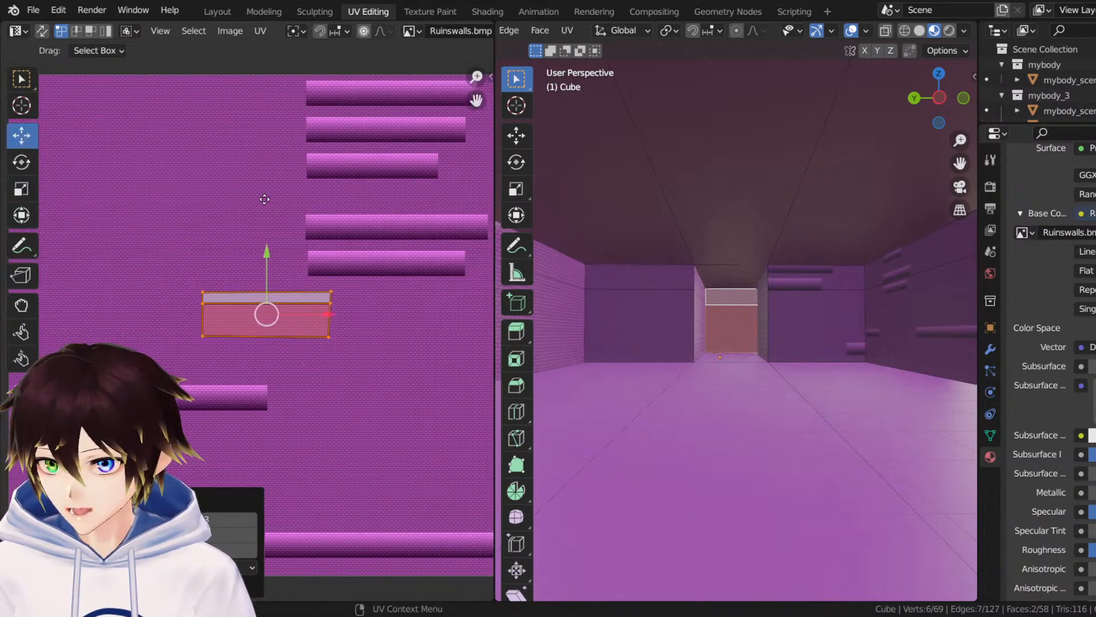
pyautogui.scroll(3, 362, 303)
pyautogui.moveTo(397, 296); pyautogui.dragTo(291, 218)
pyautogui.scroll(-4, 193, 200)
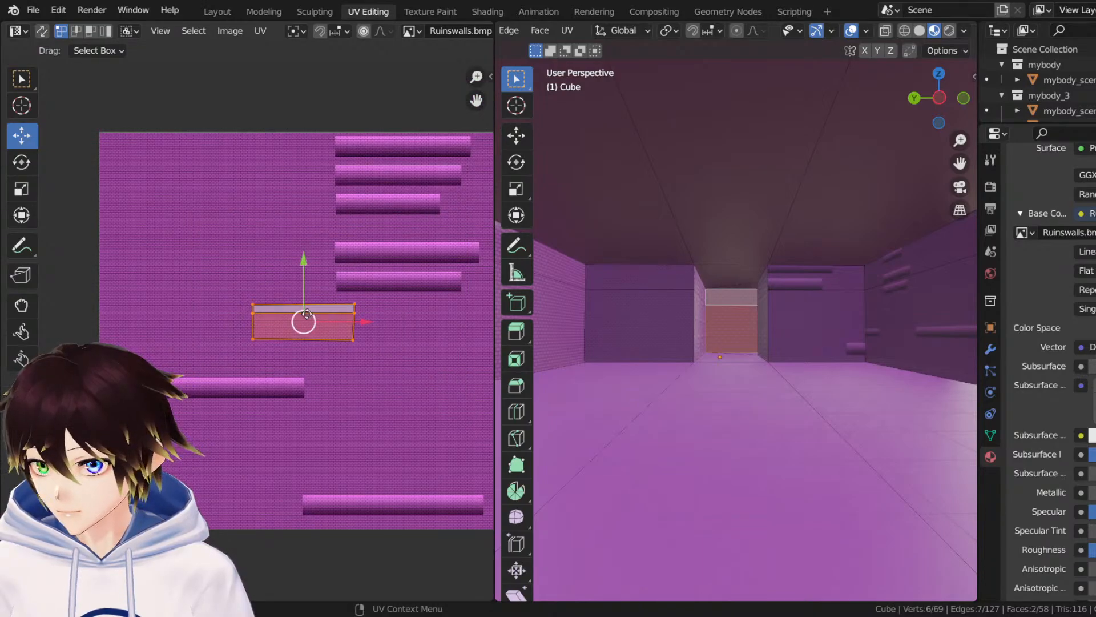
pyautogui.moveTo(306, 313); pyautogui.dragTo(186, 163)
pyautogui.moveTo(186, 163); pyautogui.dragTo(266, 235, button='middle')
pyautogui.scroll(3, 252, 251)
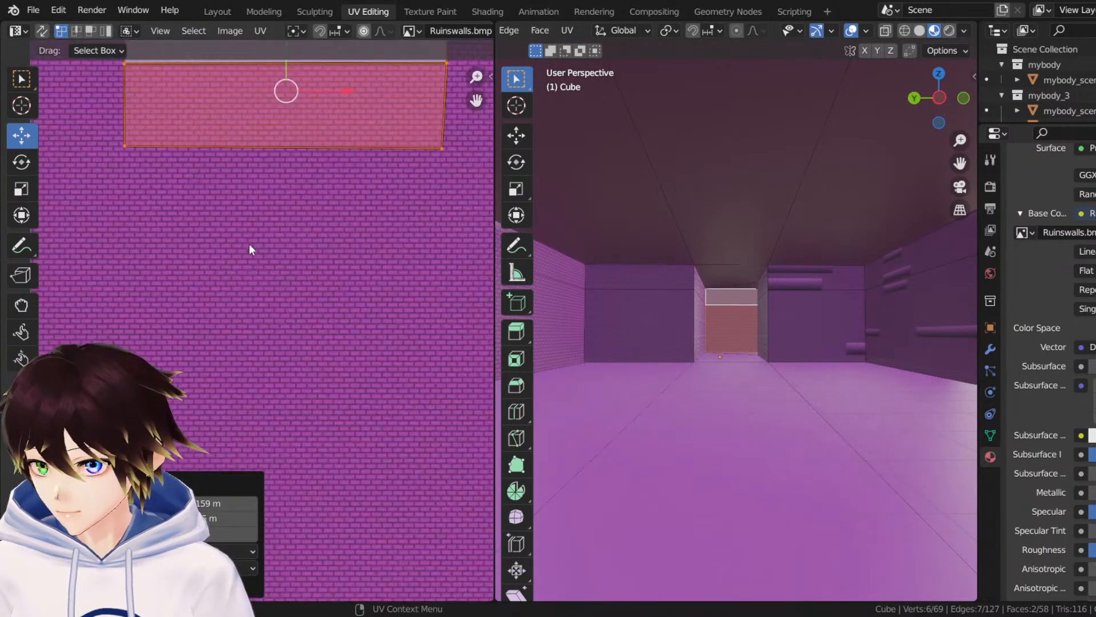
# Nudge the end wall's UV island slightly upward against the brick rows.
pyautogui.scroll(-3, 251, 240)
pyautogui.moveTo(268, 155); pyautogui.dragTo(297, 338, button='middle')
pyautogui.scroll(4, 320, 354)
pyautogui.scroll(3, 408, 398)
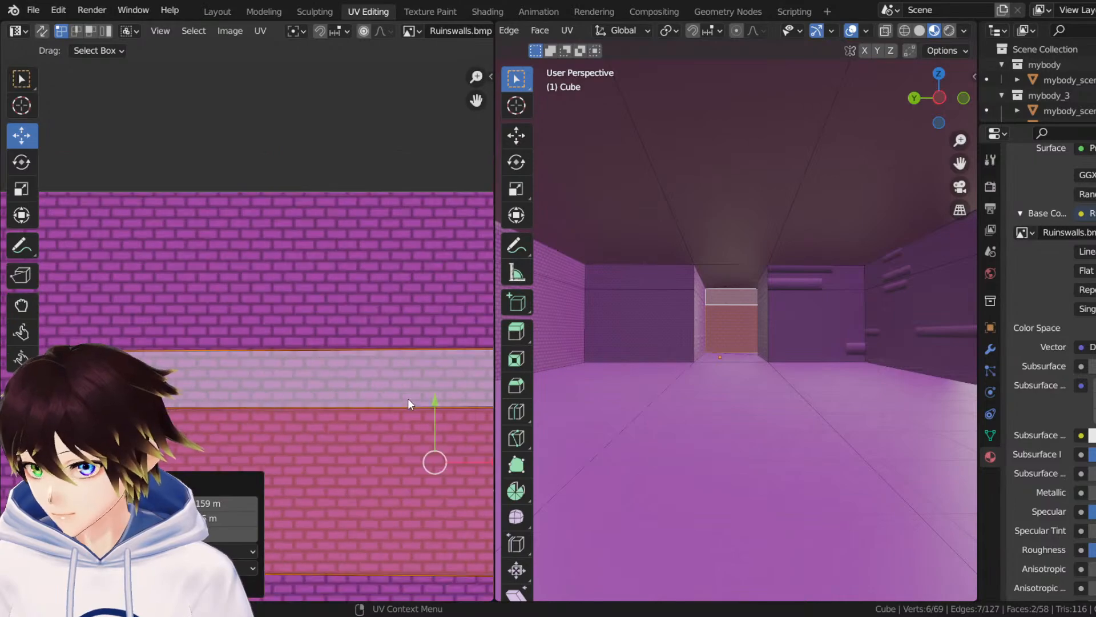
pyautogui.moveTo(434, 404)
pyautogui.mouseDown()
pyautogui.moveTo(445, 395)
pyautogui.moveTo(436, 396)
pyautogui.mouseUp()
pyautogui.moveTo(436, 397); pyautogui.dragTo(387, 370, button='middle')
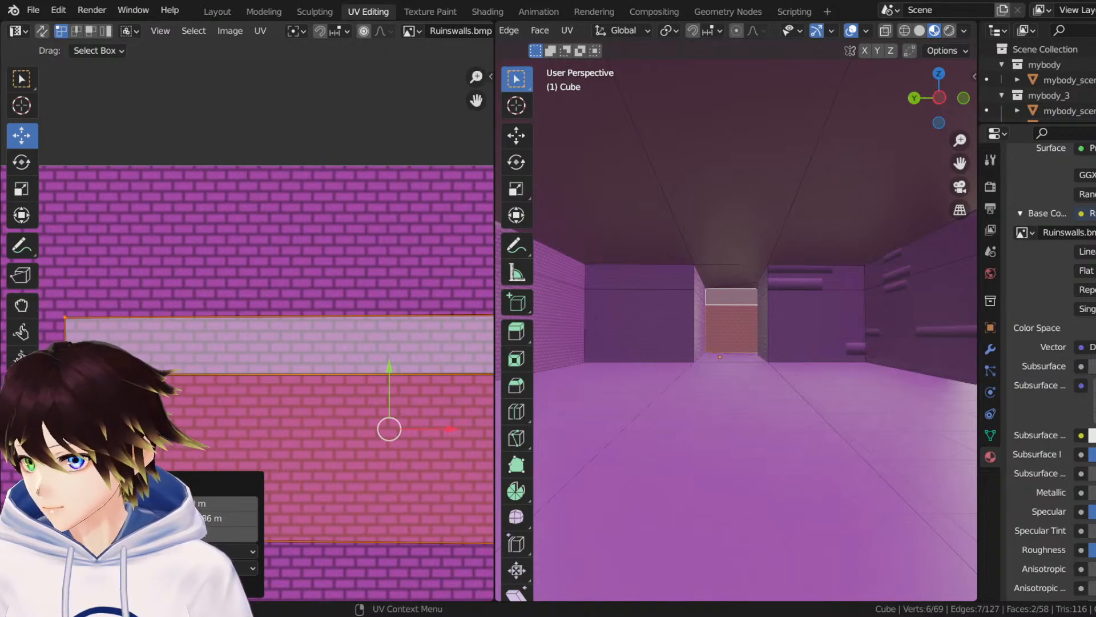
pyautogui.moveTo(166, 276); pyautogui.dragTo(146, 238, button='middle')
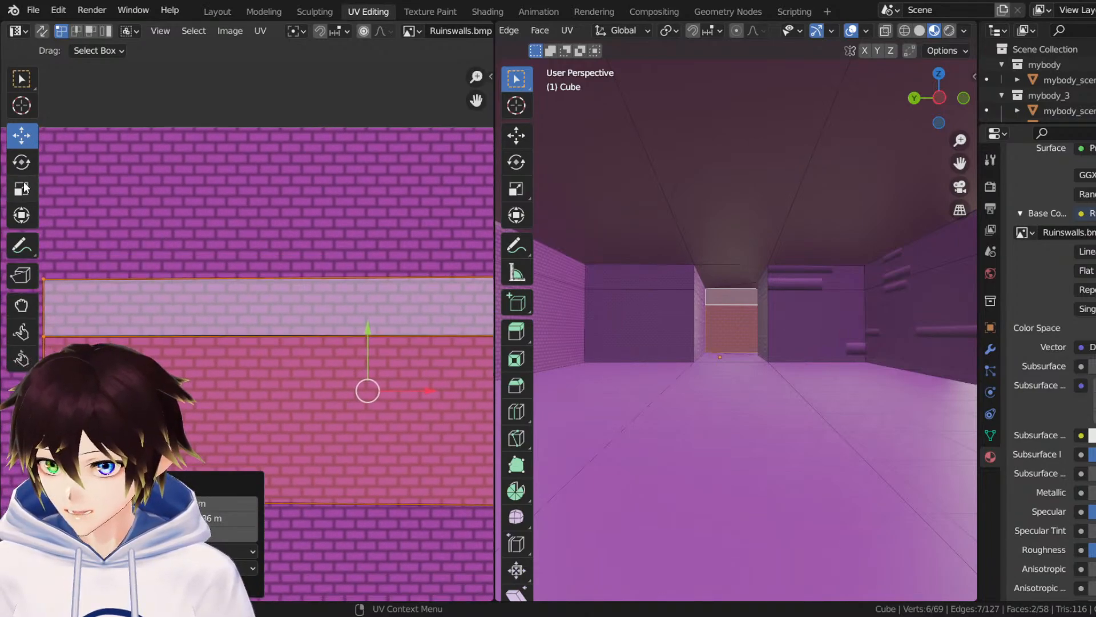
# Scale the end wall's UV island down slightly on the brick texture.
pyautogui.click(21, 188)
pyautogui.moveTo(402, 334); pyautogui.dragTo(379, 350)
pyautogui.scroll(-3, 354, 348)
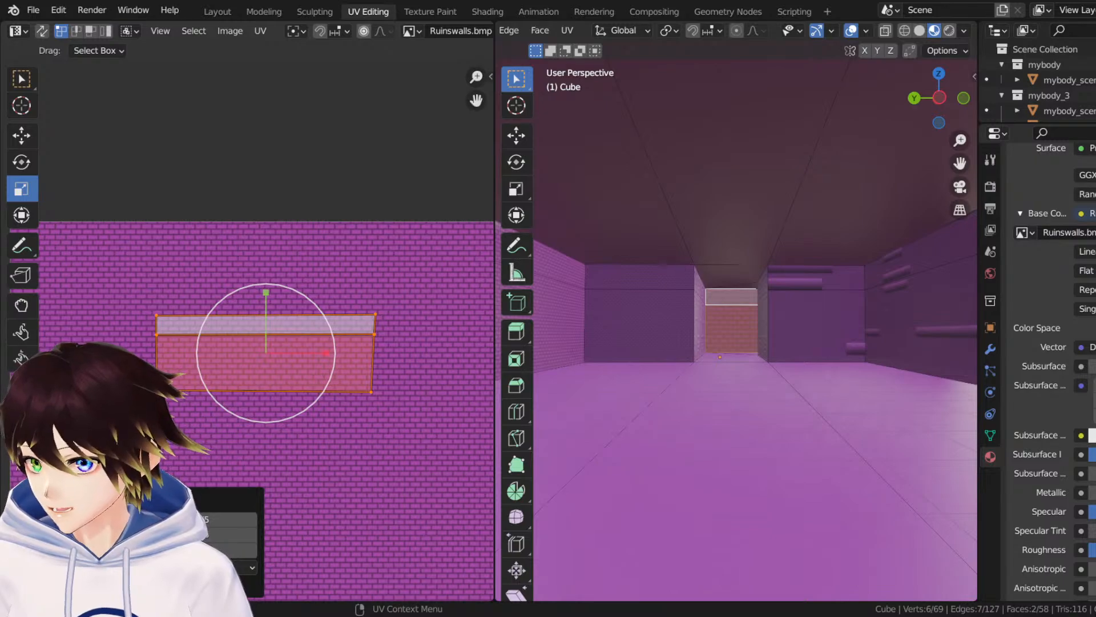
# Select both faces of the corridor's side wall adjoining the end wall, together with their whole UV island.
pyautogui.click(700, 326)
pyautogui.keyDown('shift'); pyautogui.click(699, 283); pyautogui.keyUp('shift')
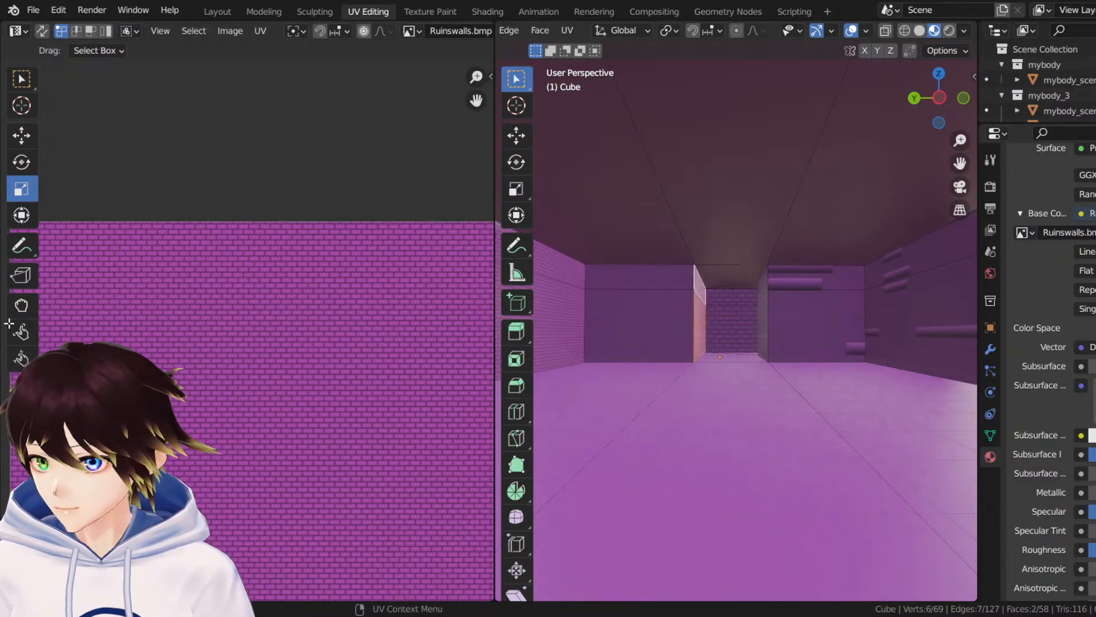
pyautogui.scroll(-1, 329, 420)
pyautogui.scroll(-9, 328, 420)
pyautogui.moveTo(321, 418); pyautogui.dragTo(203, 457, button='middle')
pyautogui.scroll(-3, 203, 456)
pyautogui.moveTo(152, 271); pyautogui.dragTo(520, 512)
# Move the corridor side wall's UV island onto the brick texture.
pyautogui.moveTo(702, 394); pyautogui.dragTo(727, 347, button='middle')
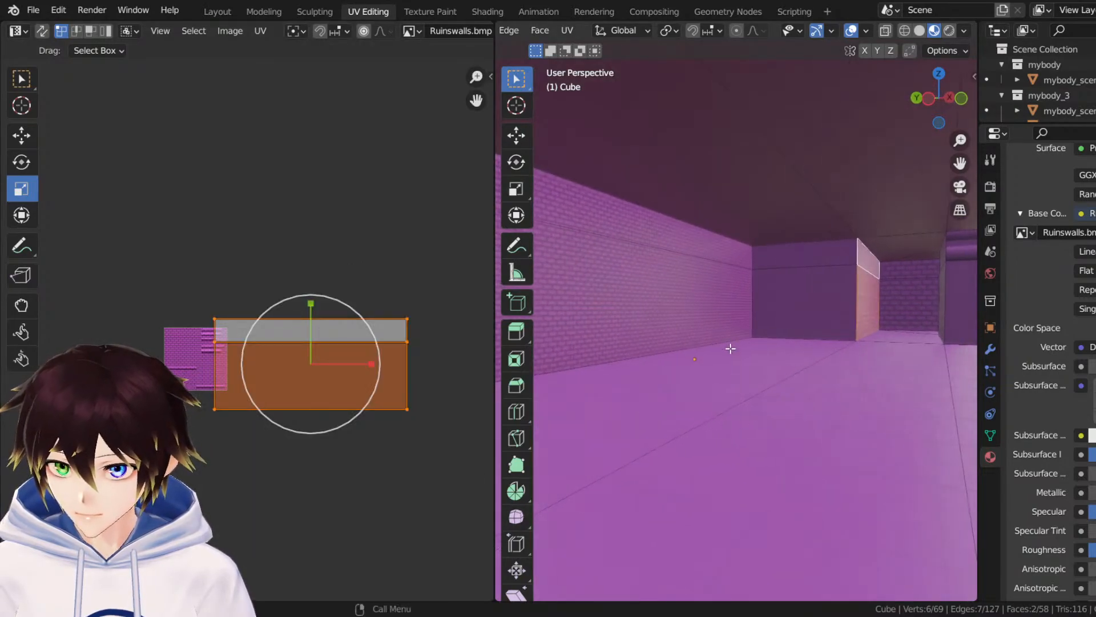
pyautogui.moveTo(348, 305); pyautogui.dragTo(198, 334)
pyautogui.click(21, 136)
pyautogui.scroll(7, 199, 334)
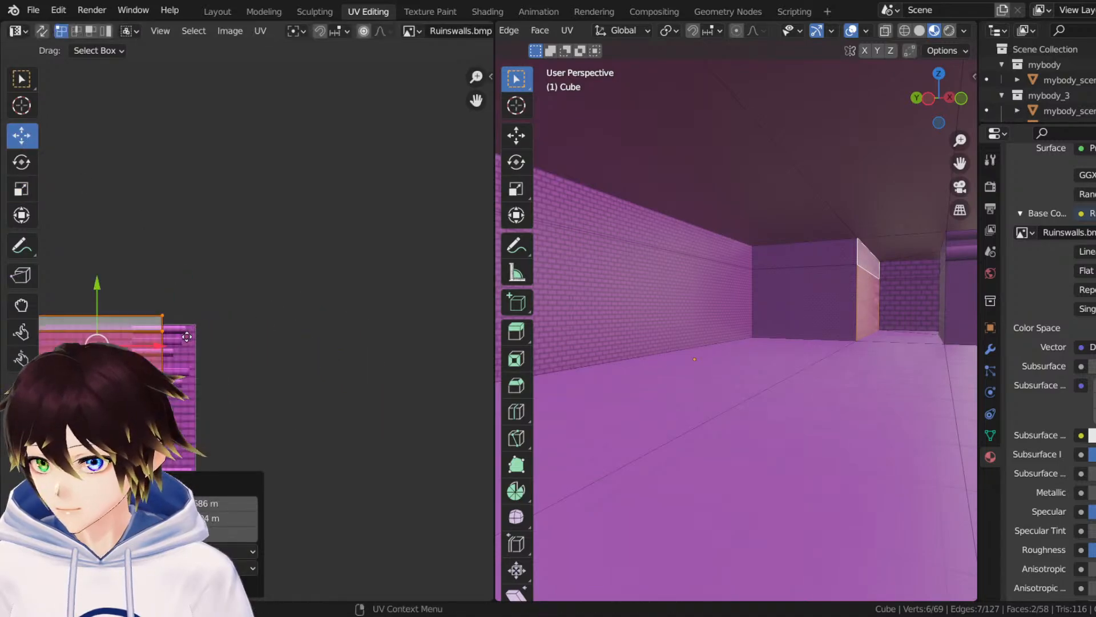
pyautogui.scroll(6, 242, 344)
# Scale the side wall's UV island down to a small plain brick area and fine-tune its size.
pyautogui.click(21, 188)
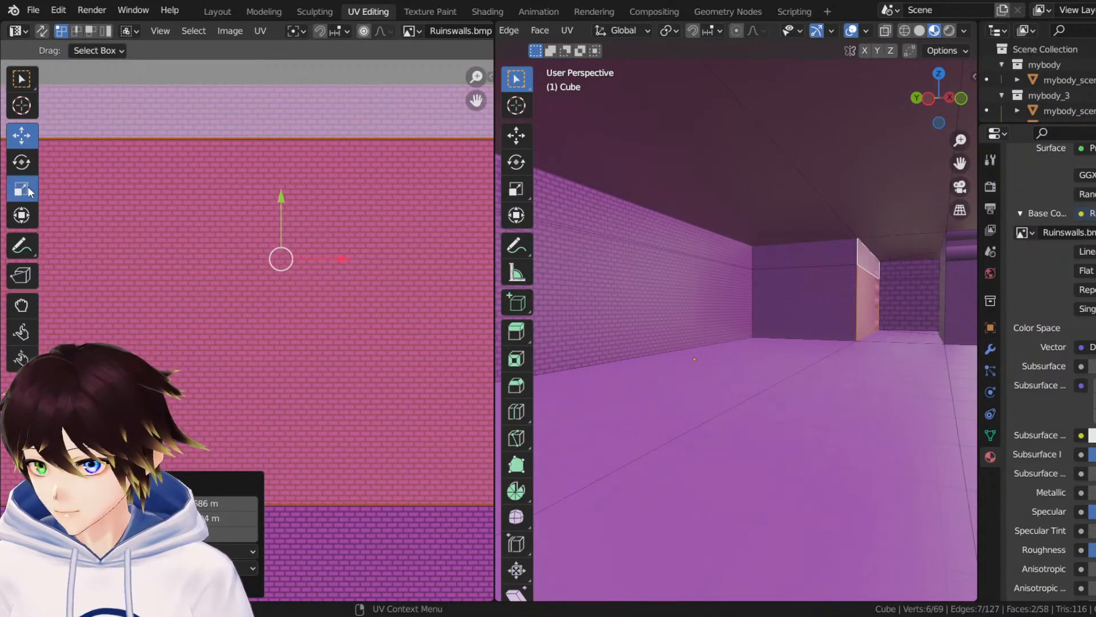
pyautogui.moveTo(310, 203); pyautogui.dragTo(312, 229)
pyautogui.scroll(1, 171, 226)
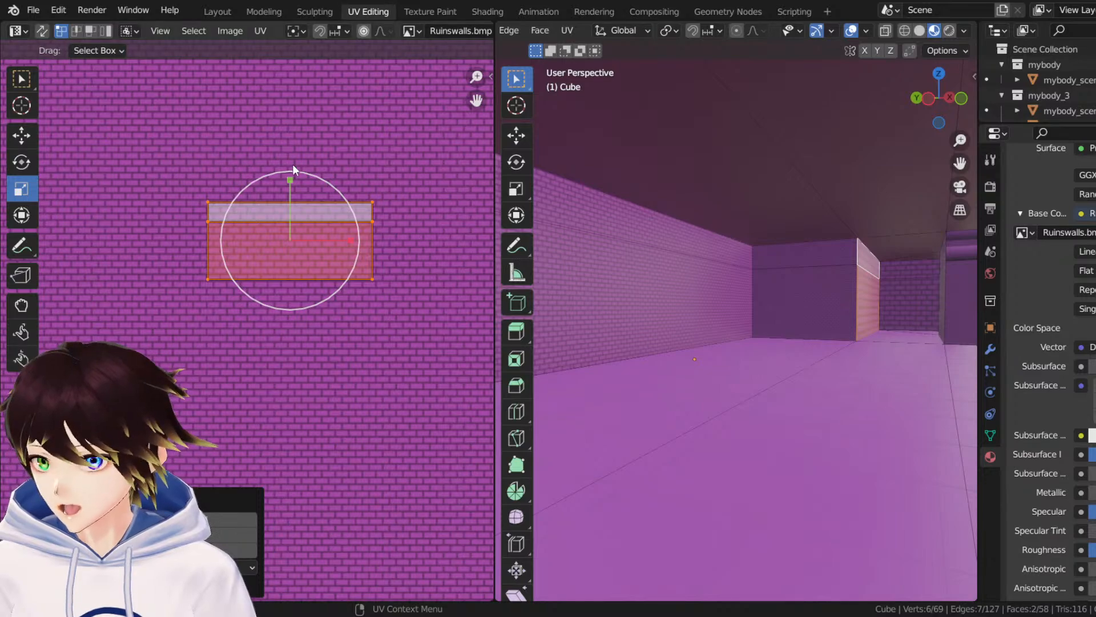
pyautogui.moveTo(333, 189)
pyautogui.mouseDown()
pyautogui.moveTo(335, 179)
pyautogui.moveTo(326, 184)
pyautogui.mouseUp()
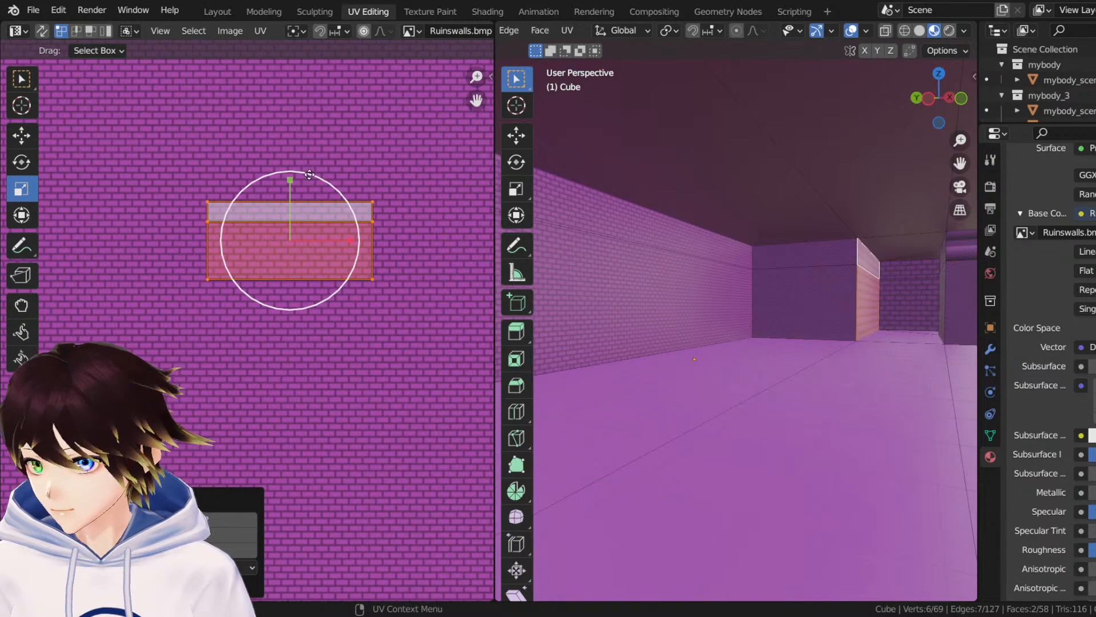
pyautogui.moveTo(308, 176); pyautogui.dragTo(276, 183)
# Nudge the side wall's UV island slightly downward against the brick rows and enlarge it by about 20%.
pyautogui.click(22, 136)
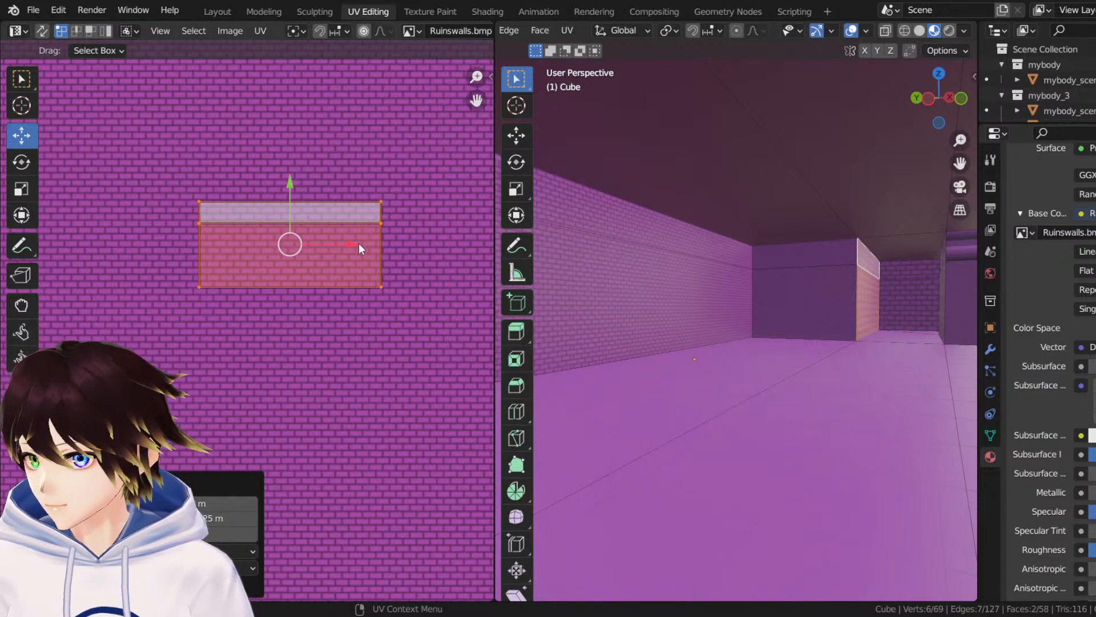
pyautogui.click(23, 188)
pyautogui.moveTo(334, 190); pyautogui.dragTo(350, 184)
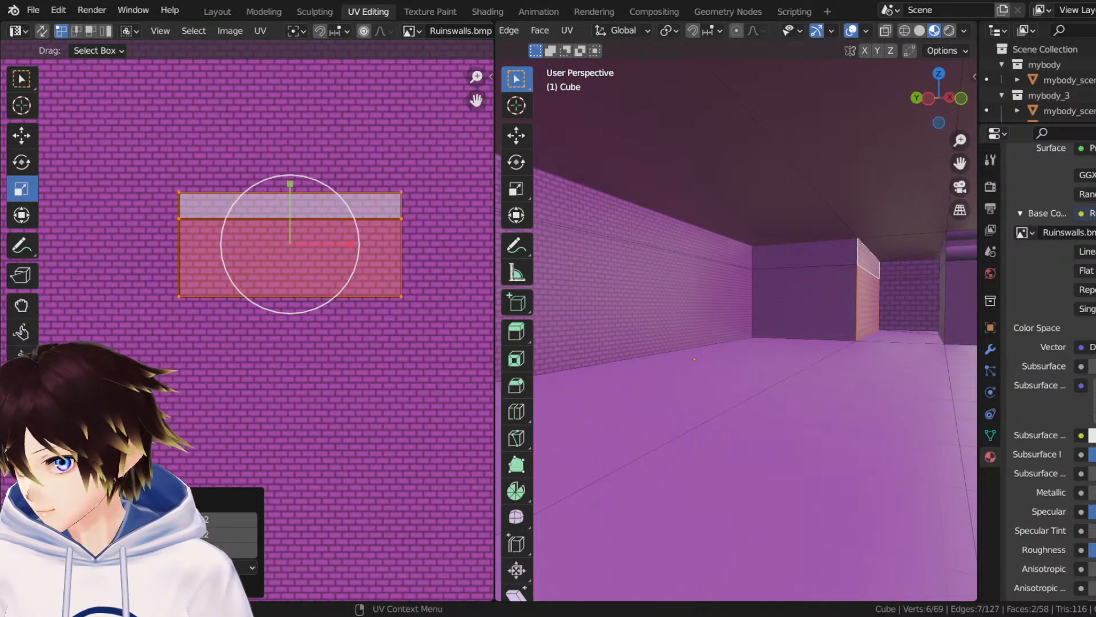
# Realign the side wall's UV island with the brick rows and enlarge it by about another 10%.
pyautogui.click(22, 135)
pyautogui.press('g')
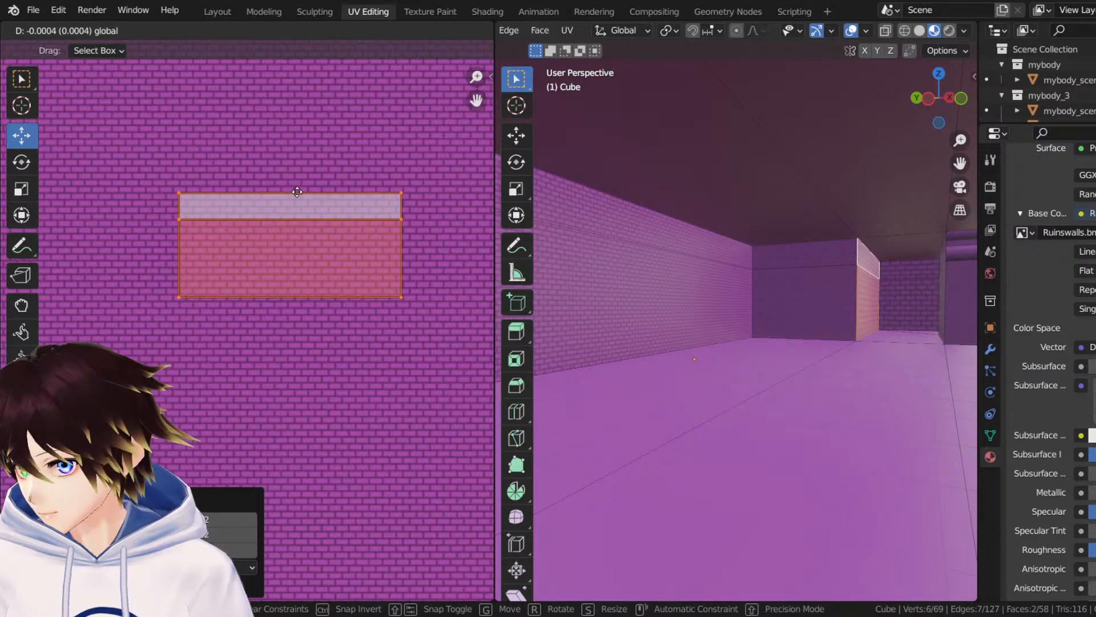
pyautogui.click(298, 191)
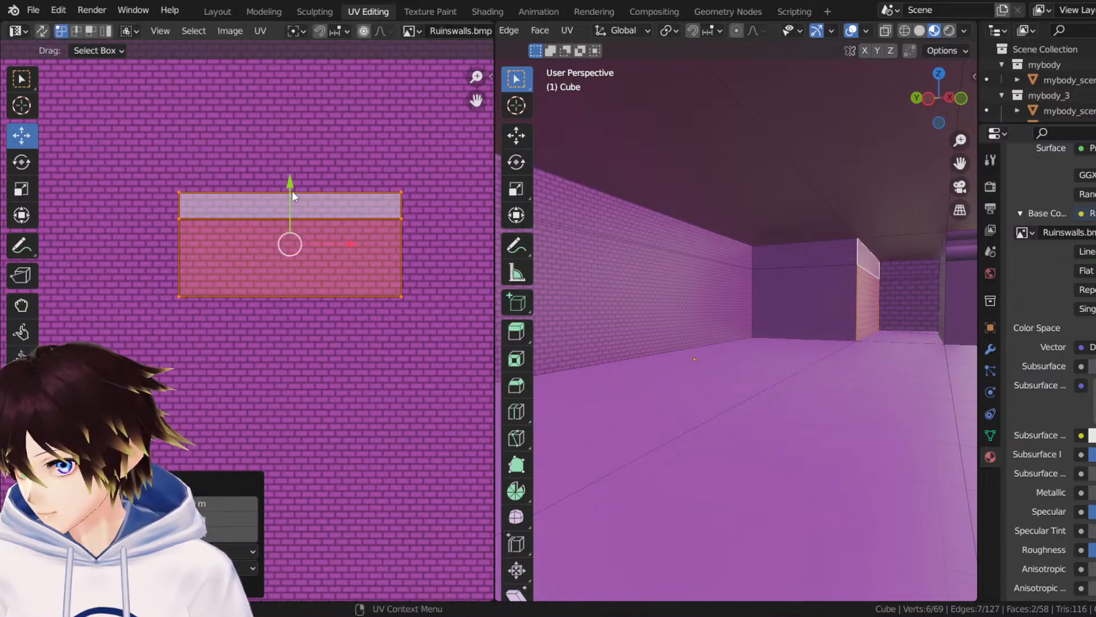
pyautogui.click(22, 188)
pyautogui.moveTo(319, 186)
pyautogui.mouseDown()
pyautogui.moveTo(310, 183)
pyautogui.moveTo(326, 183)
pyautogui.mouseUp()
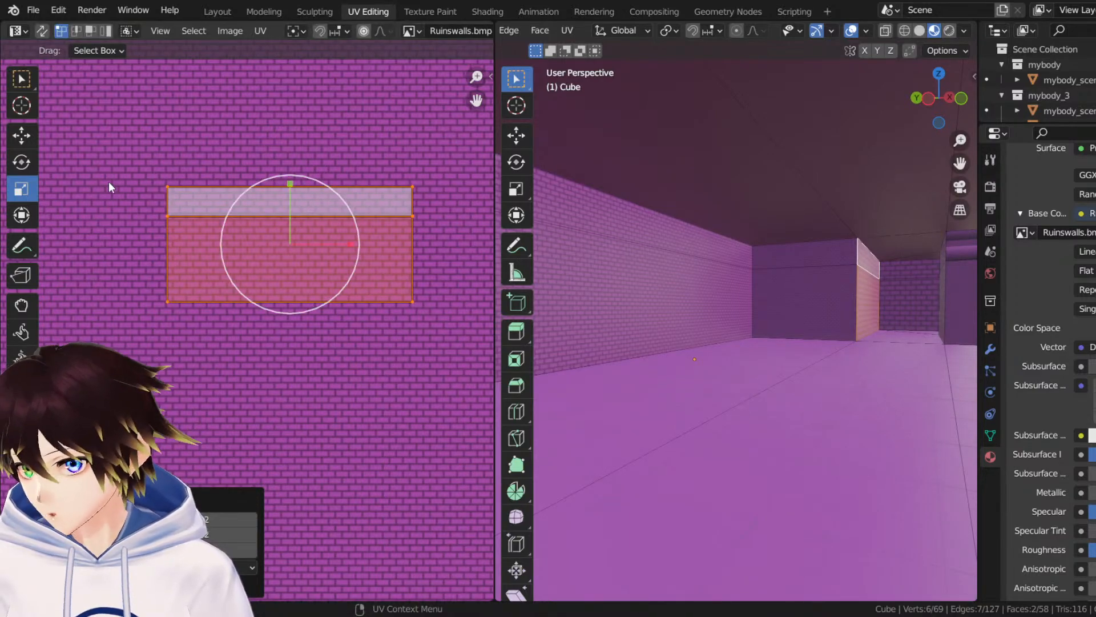
# Move the UV island of the left block's corridor-side wall sideways and slightly up to line up its bricks.
pyautogui.click(22, 135)
pyautogui.moveTo(335, 247); pyautogui.dragTo(358, 231)
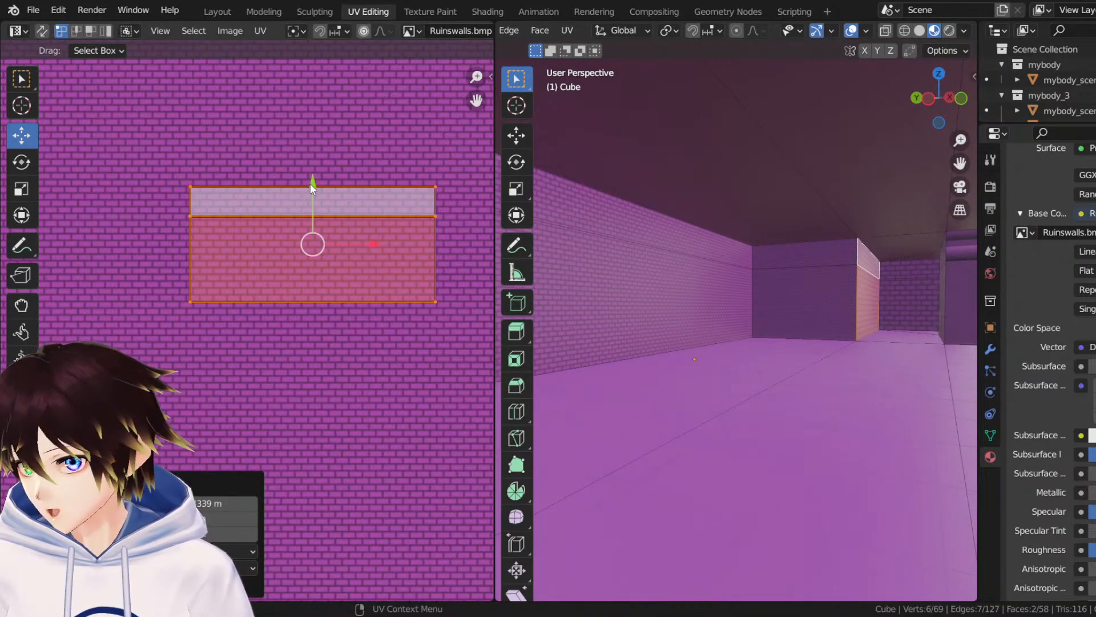
pyautogui.moveTo(314, 183); pyautogui.dragTo(314, 184)
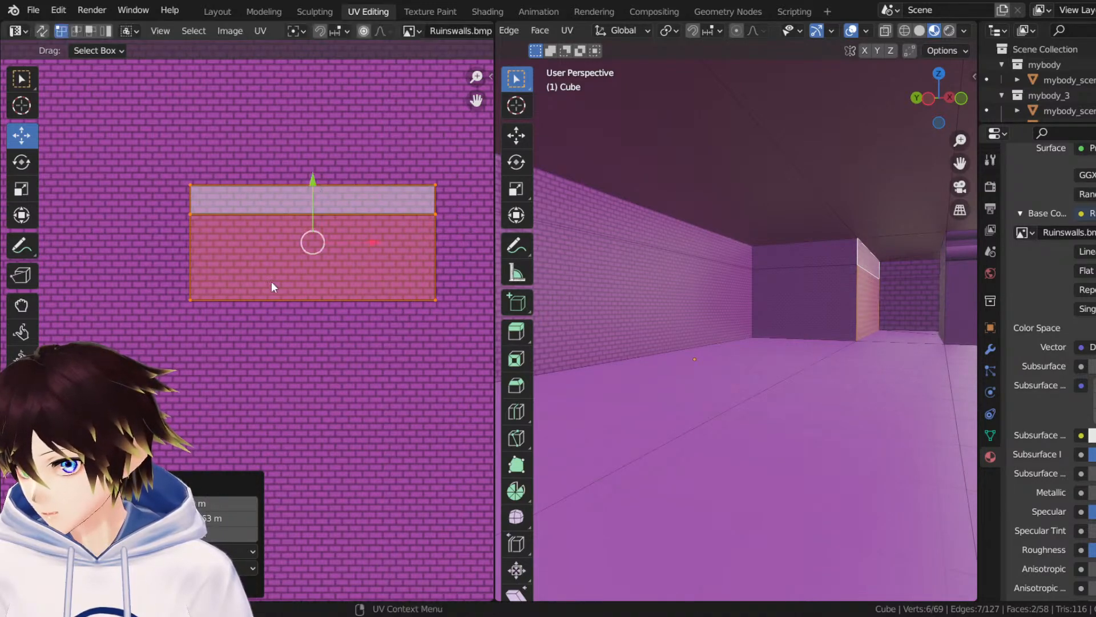
pyautogui.moveTo(272, 286); pyautogui.dragTo(304, 286)
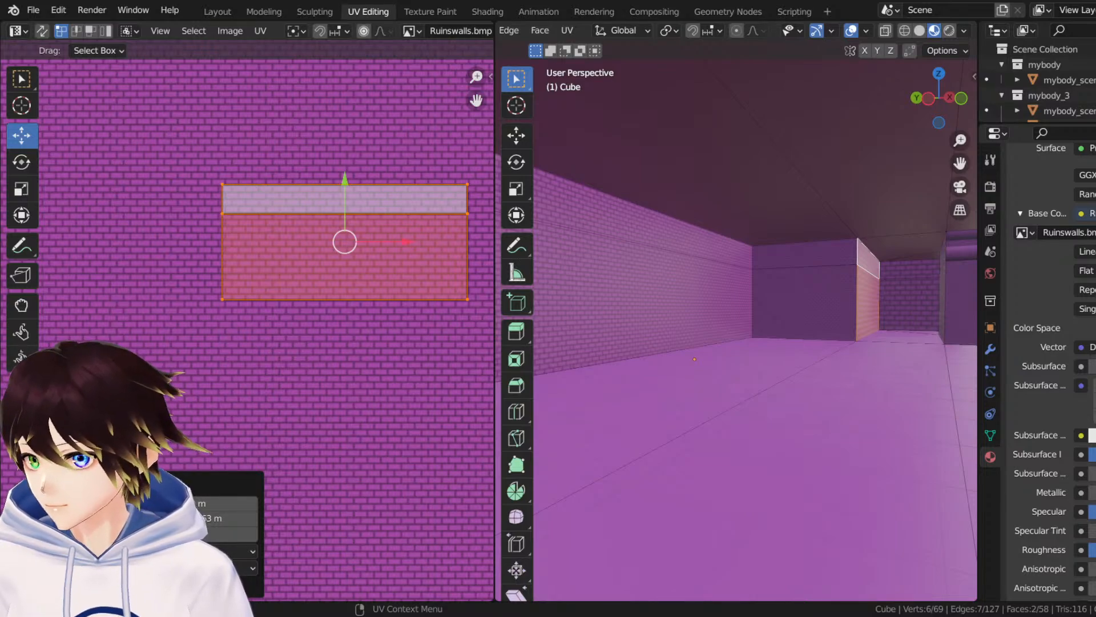
# Select both faces of the left block's front wall and scale their UV island down until its bricks suit the adjacent walls.
pyautogui.click(805, 303)
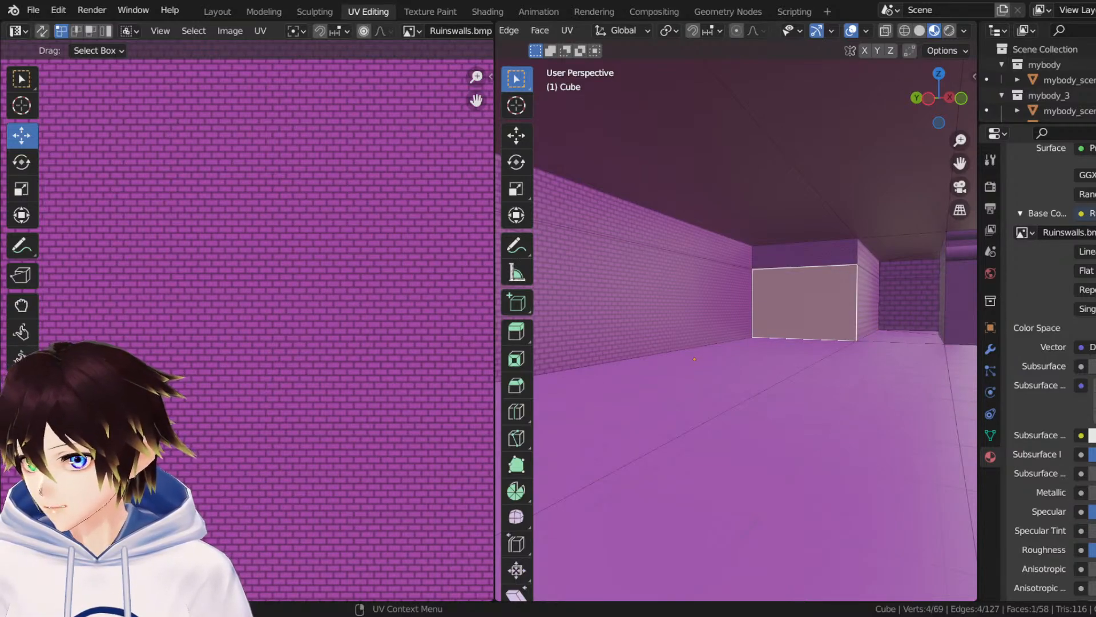
pyautogui.hotkey('ctrl', 'z')
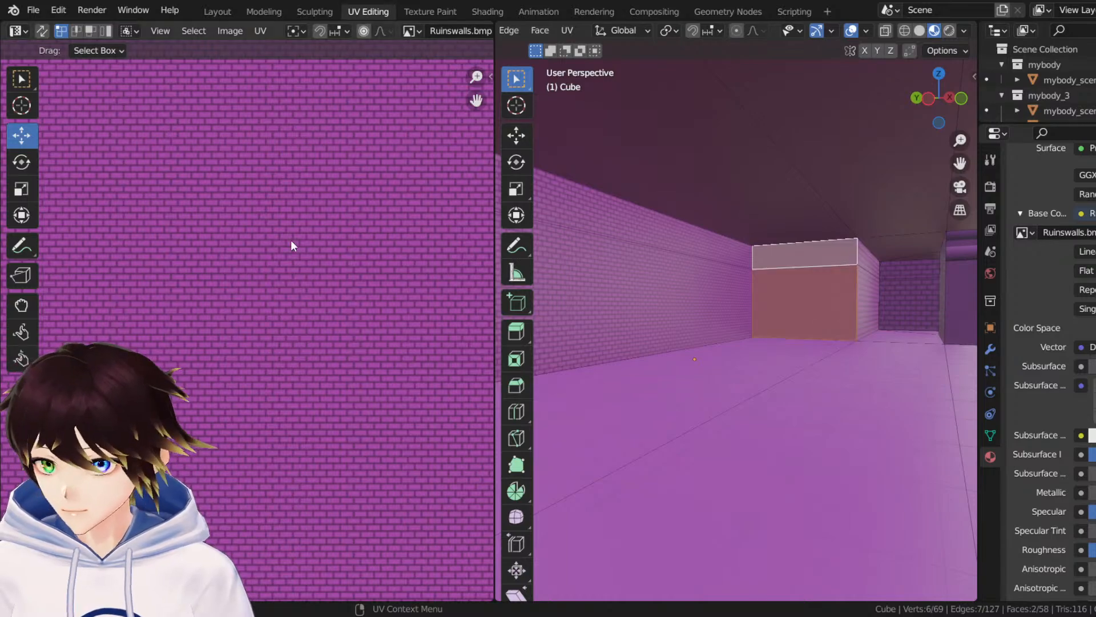
pyautogui.scroll(-4, 272, 266)
pyautogui.scroll(4, 271, 269)
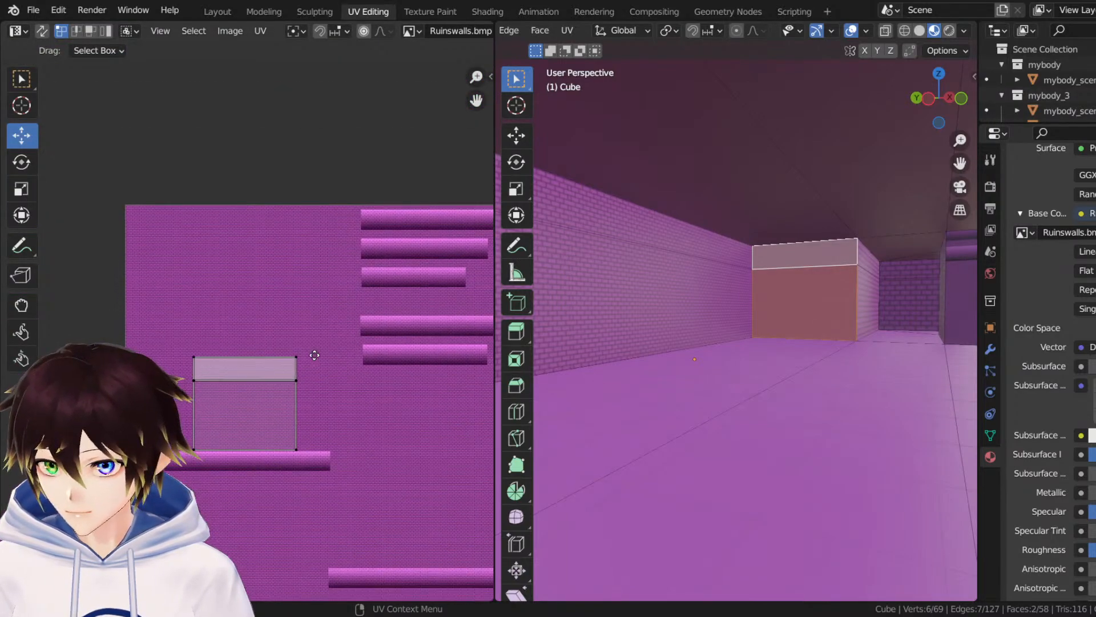
pyautogui.moveTo(383, 526); pyautogui.dragTo(98, 326)
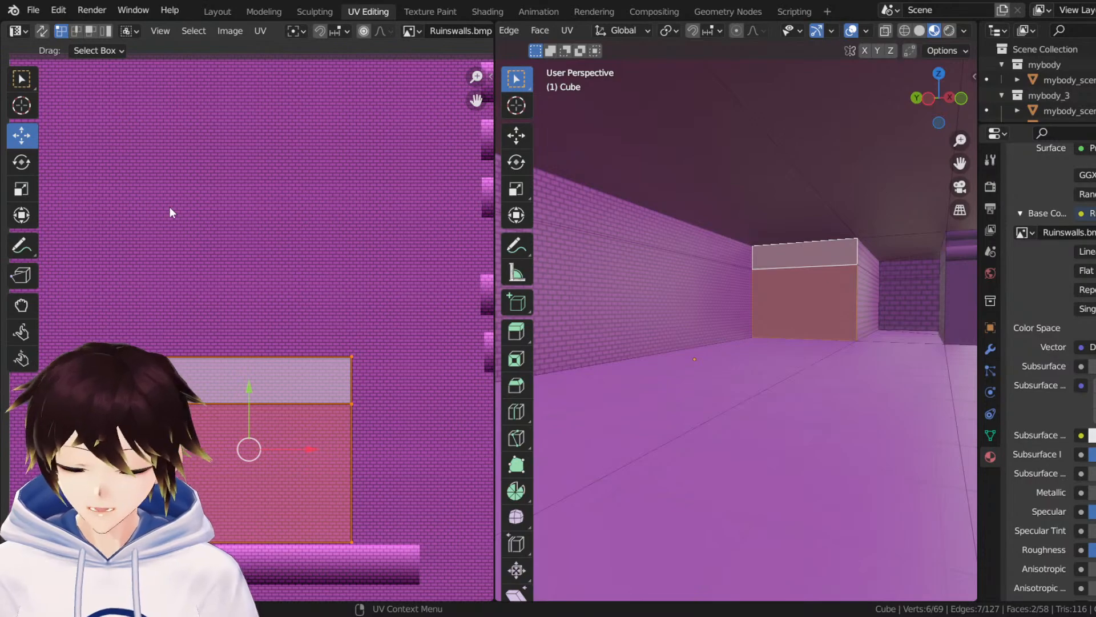
pyautogui.click(24, 191)
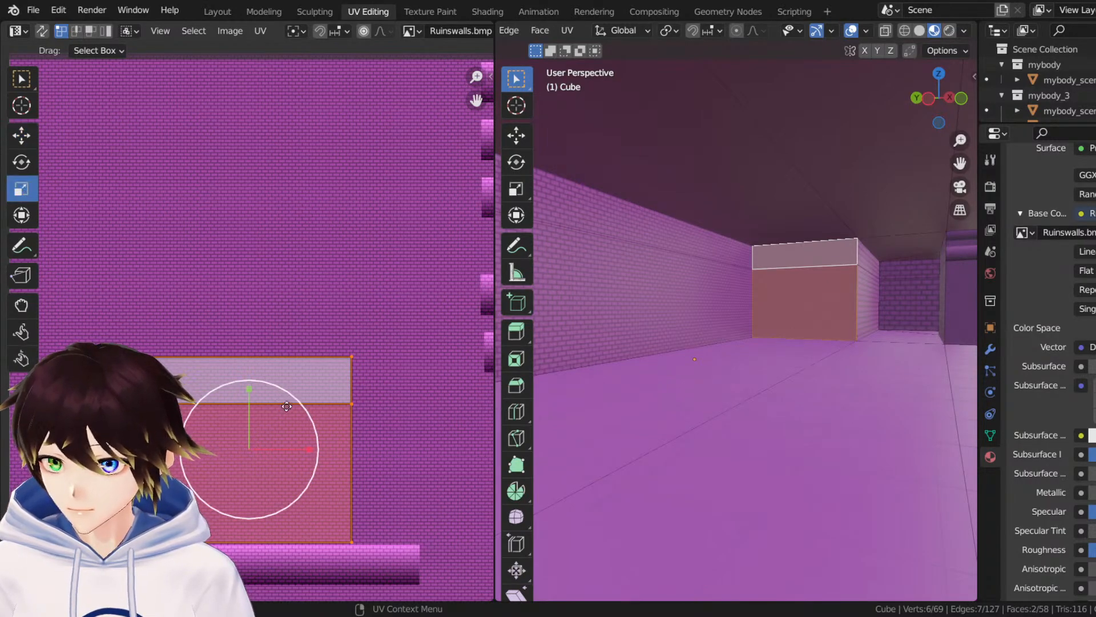
pyautogui.moveTo(284, 403); pyautogui.dragTo(272, 417)
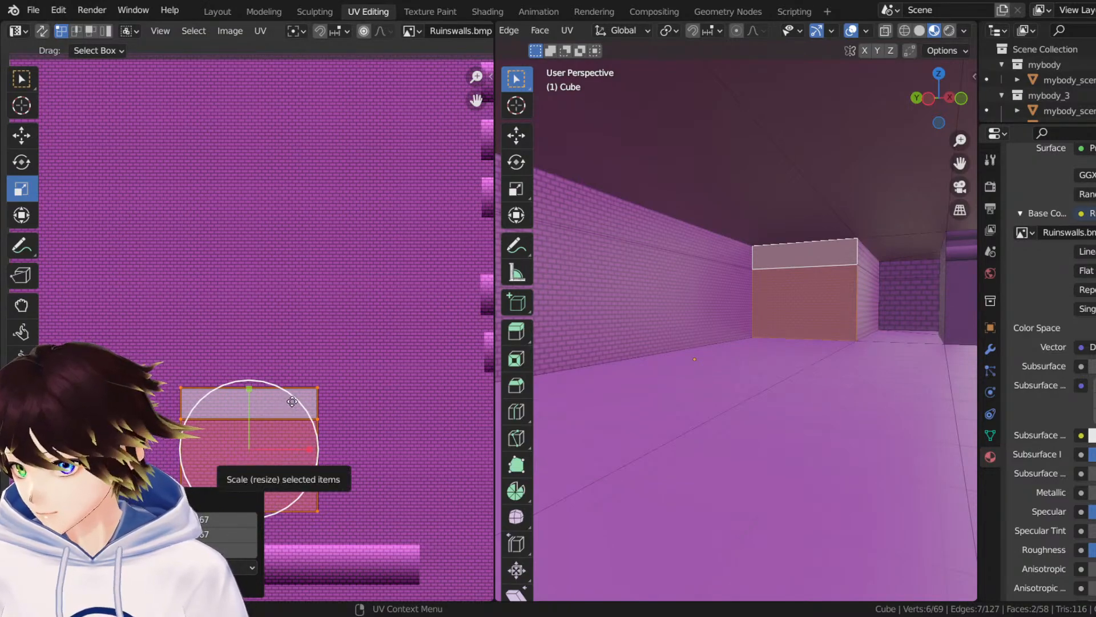
pyautogui.moveTo(290, 402); pyautogui.dragTo(268, 427)
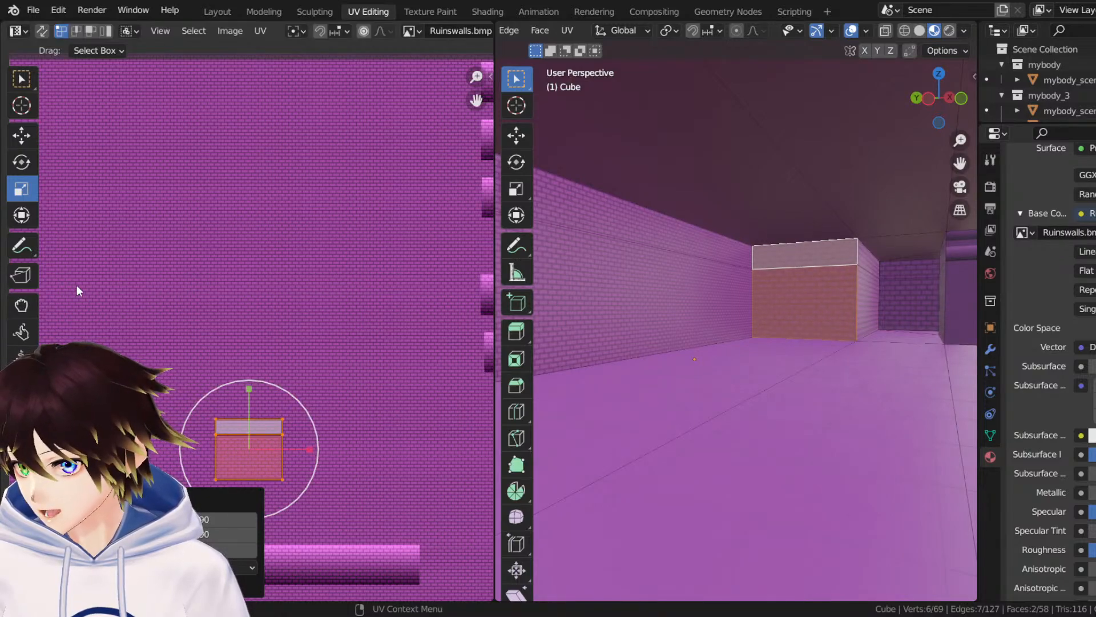
# Move the front wall's UV island up the plain brick area and fine-tune its position against the adjacent walls' brick rows.
pyautogui.click(21, 135)
pyautogui.moveTo(249, 390); pyautogui.dragTo(278, 211)
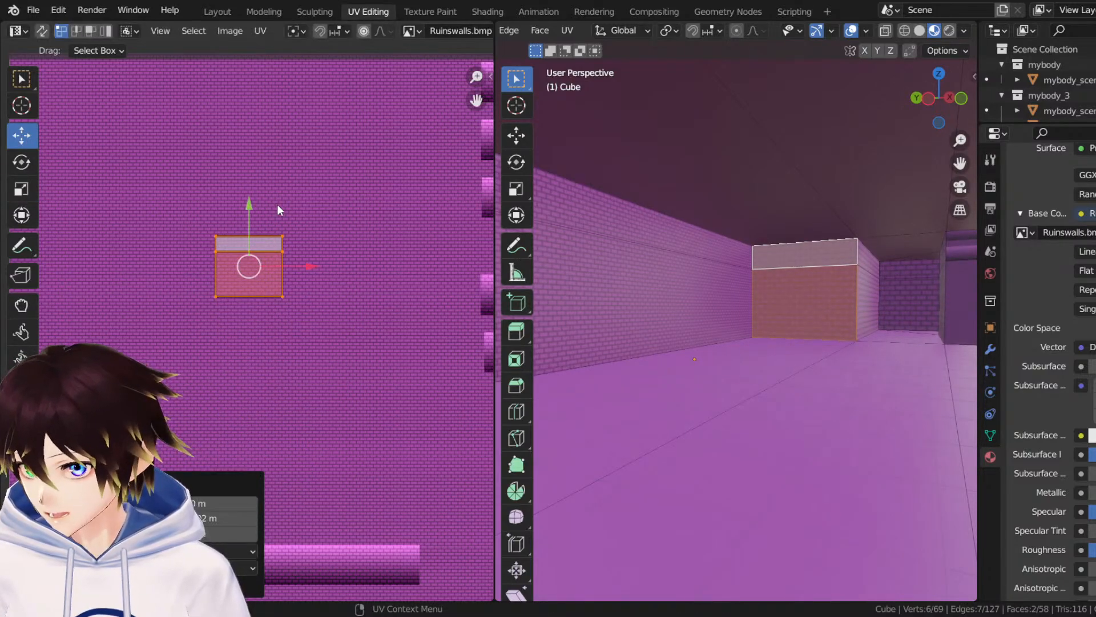
pyautogui.scroll(3, 805, 268)
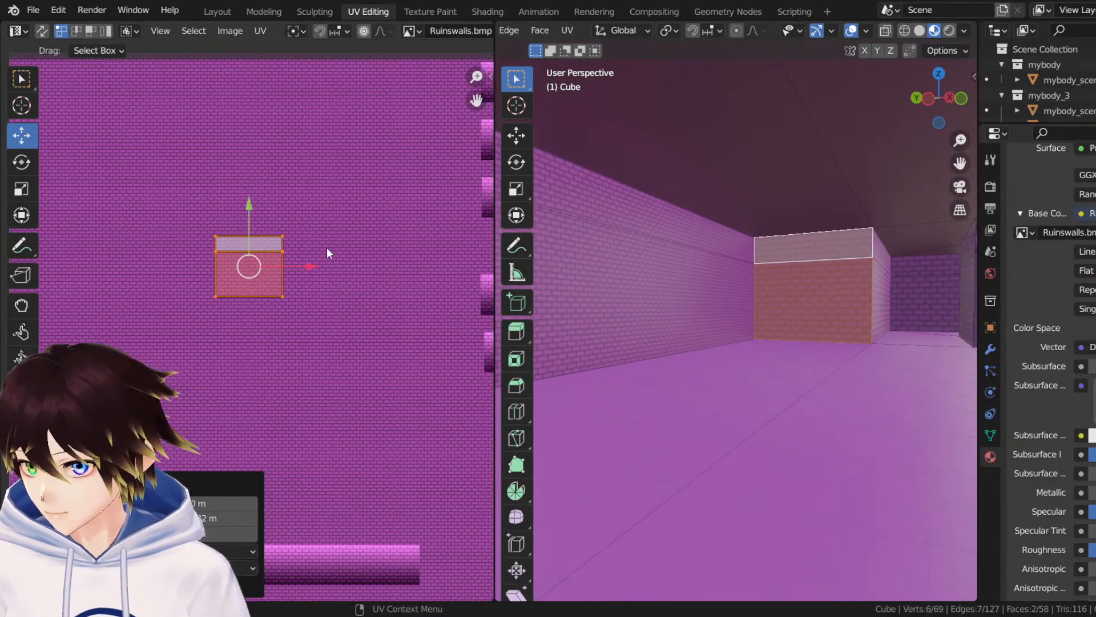
pyautogui.moveTo(253, 216); pyautogui.dragTo(257, 219)
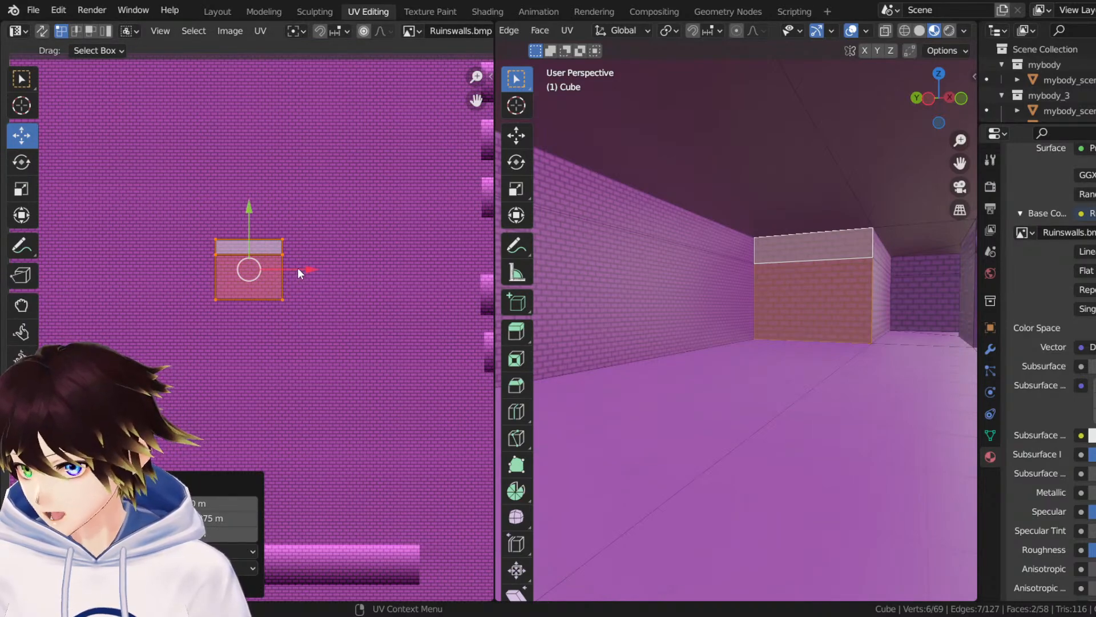
pyautogui.moveTo(298, 273); pyautogui.dragTo(294, 271)
pyautogui.moveTo(248, 214); pyautogui.dragTo(281, 210)
# Fine-tune the scale of the front wall's UV island and nudge it up slightly to align the brick rows.
pyautogui.click(22, 189)
pyautogui.click(23, 137)
pyautogui.scroll(4, 268, 262)
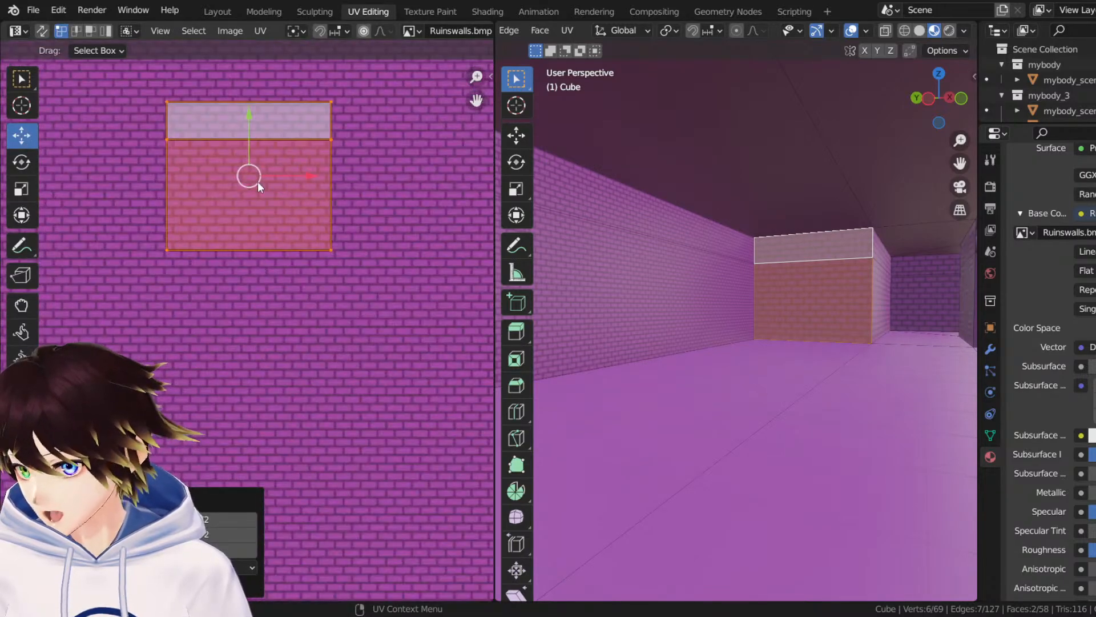
pyautogui.moveTo(249, 129); pyautogui.dragTo(251, 128)
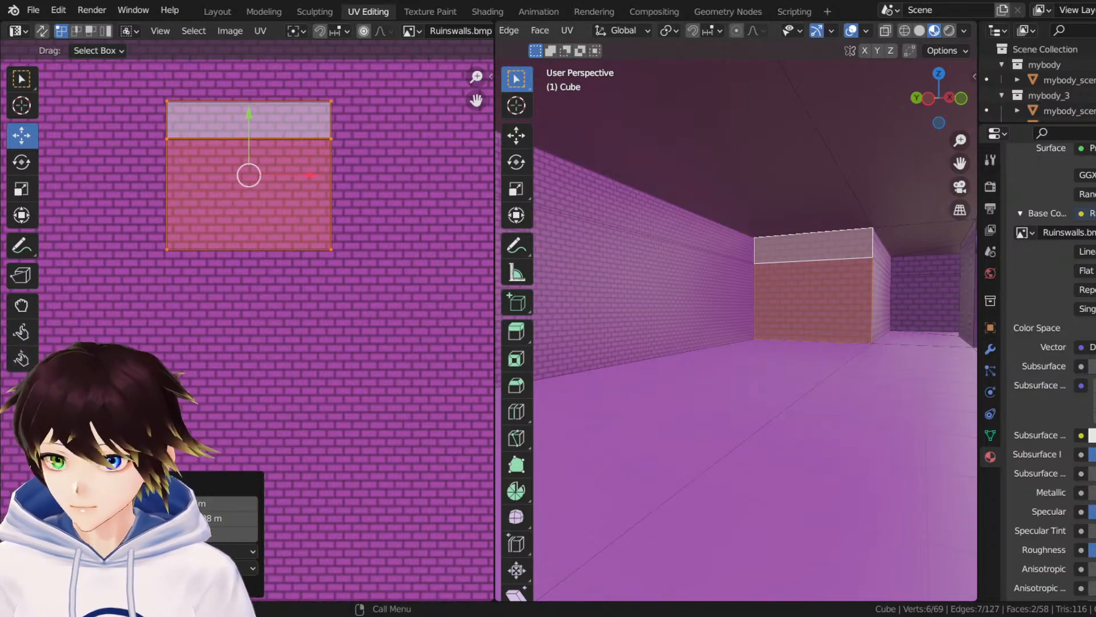
# Select the upper and lower front faces of the block on the other side of the corridor and save the file.
pyautogui.moveTo(828, 329); pyautogui.dragTo(861, 313, button='middle')
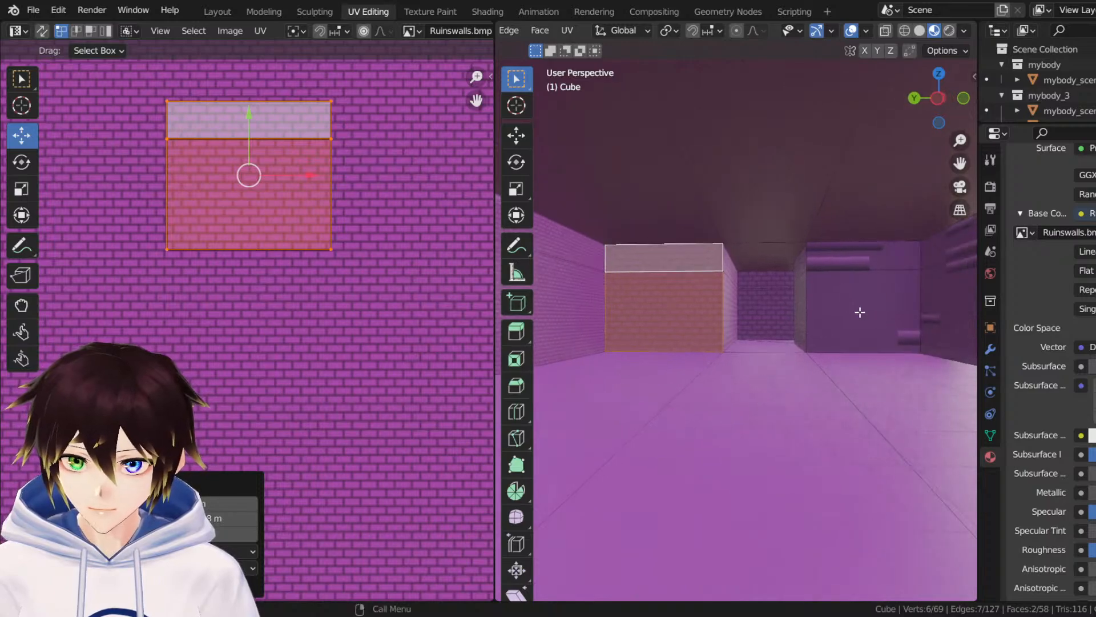
pyautogui.click(861, 313)
pyautogui.keyDown('shift'); pyautogui.click(869, 262); pyautogui.keyUp('shift')
pyautogui.hotkey('ctrl', 's')
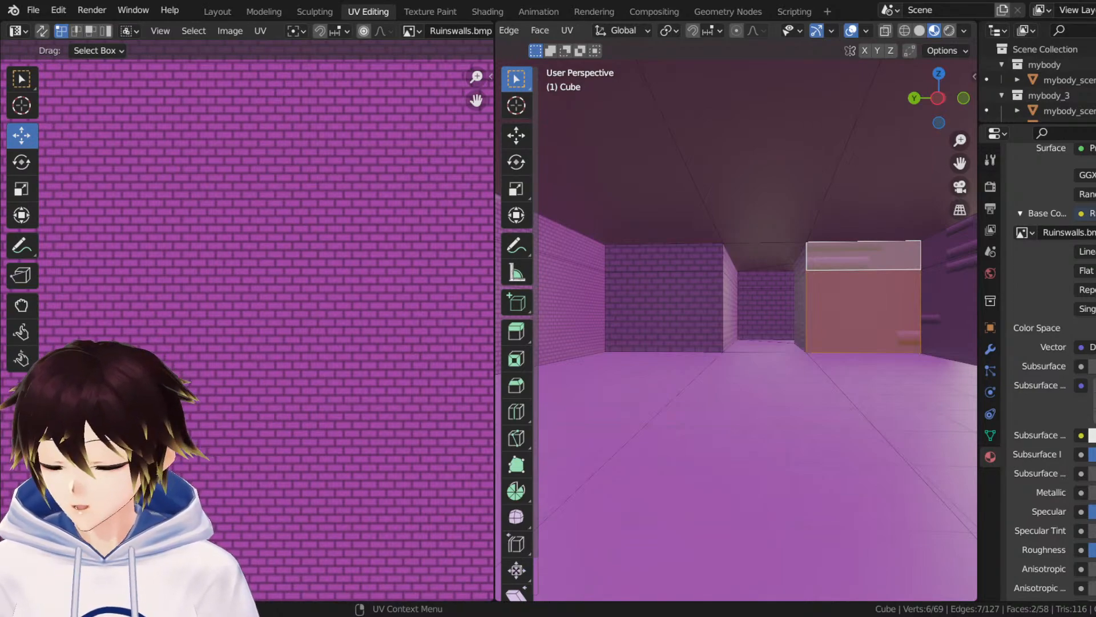
# Move the whole UV island of the selected front wall onto the plain brick area, clear of the pipes.
pyautogui.scroll(-5, 247, 331)
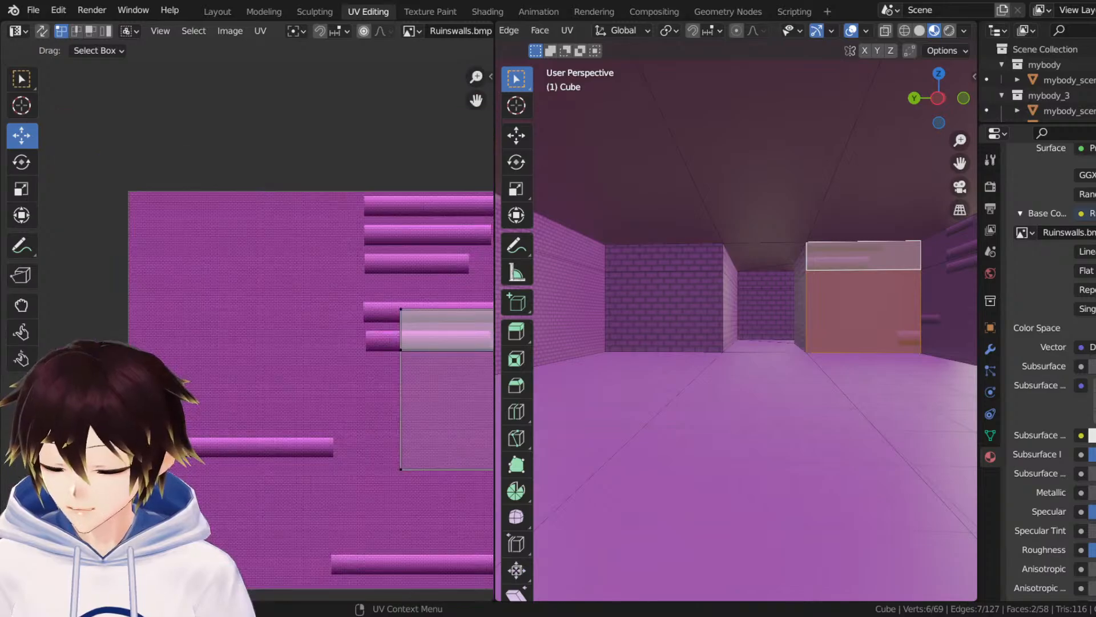
pyautogui.moveTo(302, 281); pyautogui.dragTo(242, 275, button='middle')
pyautogui.moveTo(242, 275); pyautogui.dragTo(421, 483)
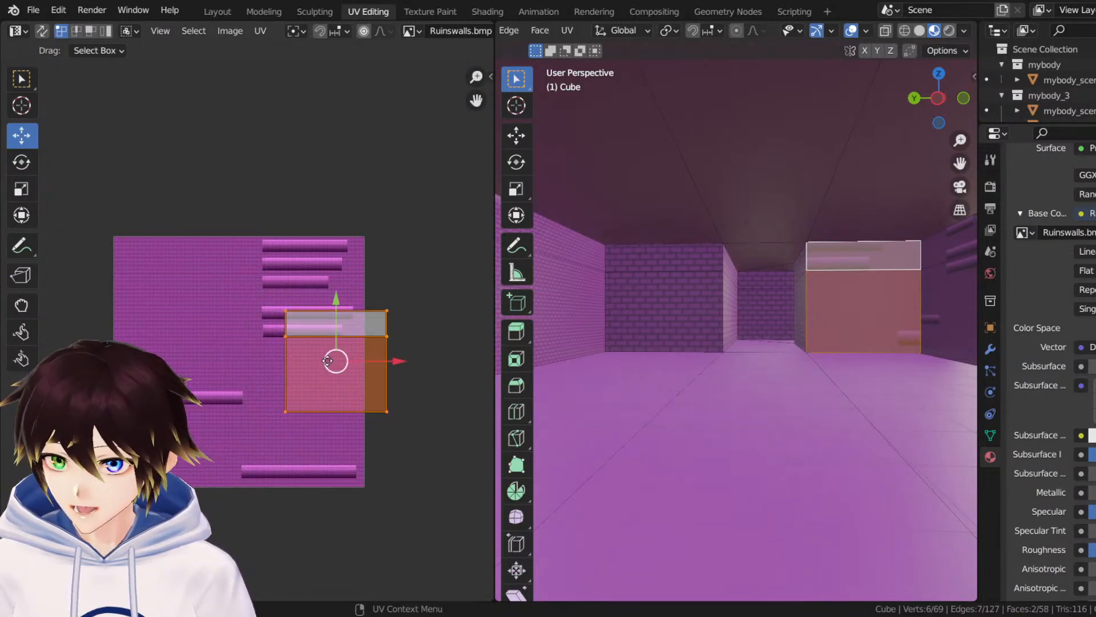
pyautogui.moveTo(344, 357); pyautogui.dragTo(193, 312)
# Hide the 3D viewport overlays and shrink the front wall's UV island to match the opposite block's brick size.
pyautogui.scroll(7, 167, 282)
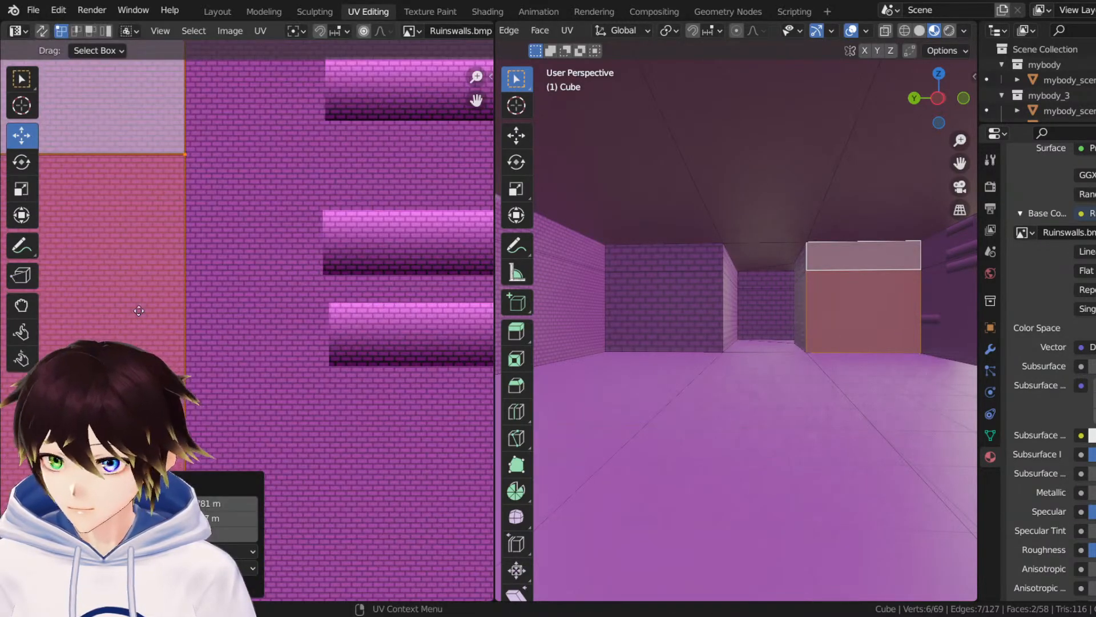
pyautogui.click(21, 188)
pyautogui.moveTo(152, 249); pyautogui.dragTo(288, 277, button='middle')
pyautogui.moveTo(292, 269); pyautogui.dragTo(277, 283)
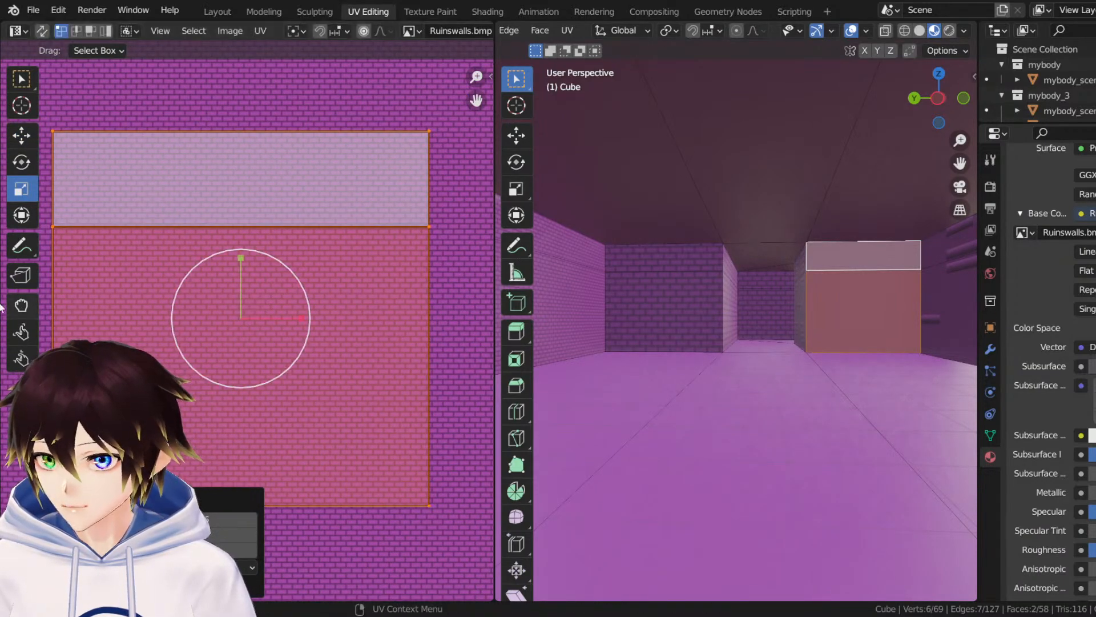
pyautogui.click(850, 31)
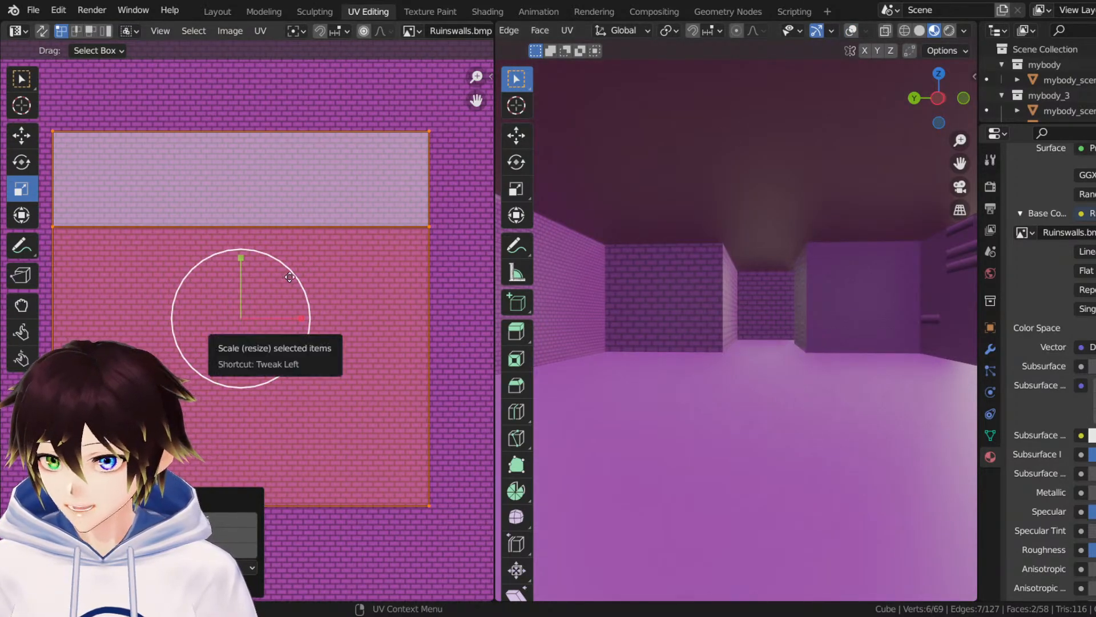
pyautogui.moveTo(291, 274); pyautogui.dragTo(231, 301)
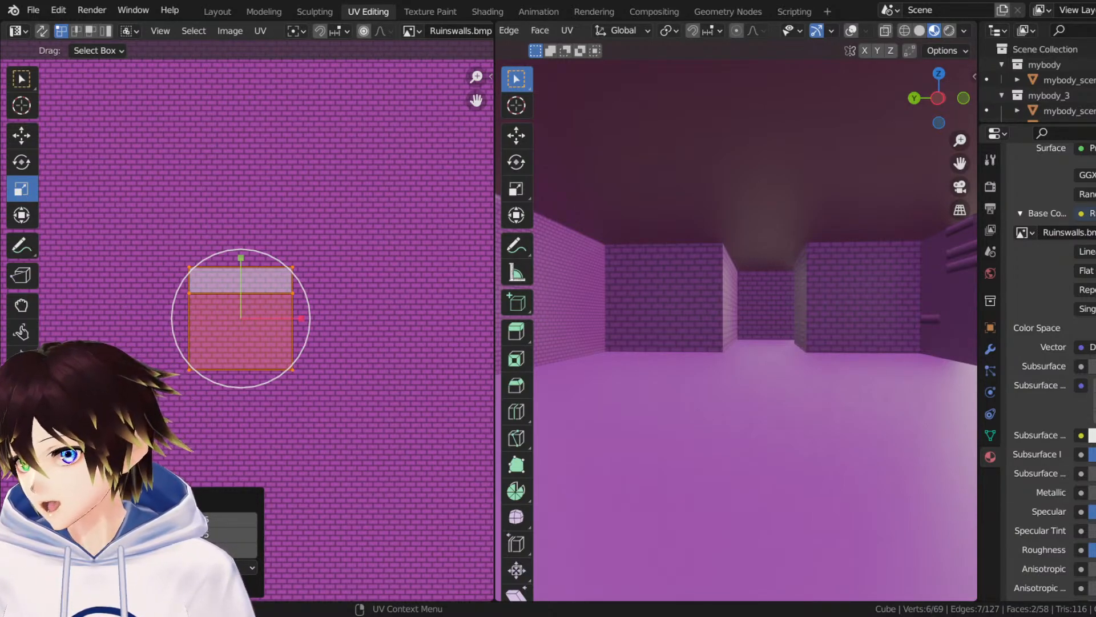
# Reselect the front wall's UV island and enlarge it slightly to refine the brick size.
pyautogui.click(274, 246)
pyautogui.moveTo(183, 215); pyautogui.dragTo(337, 393)
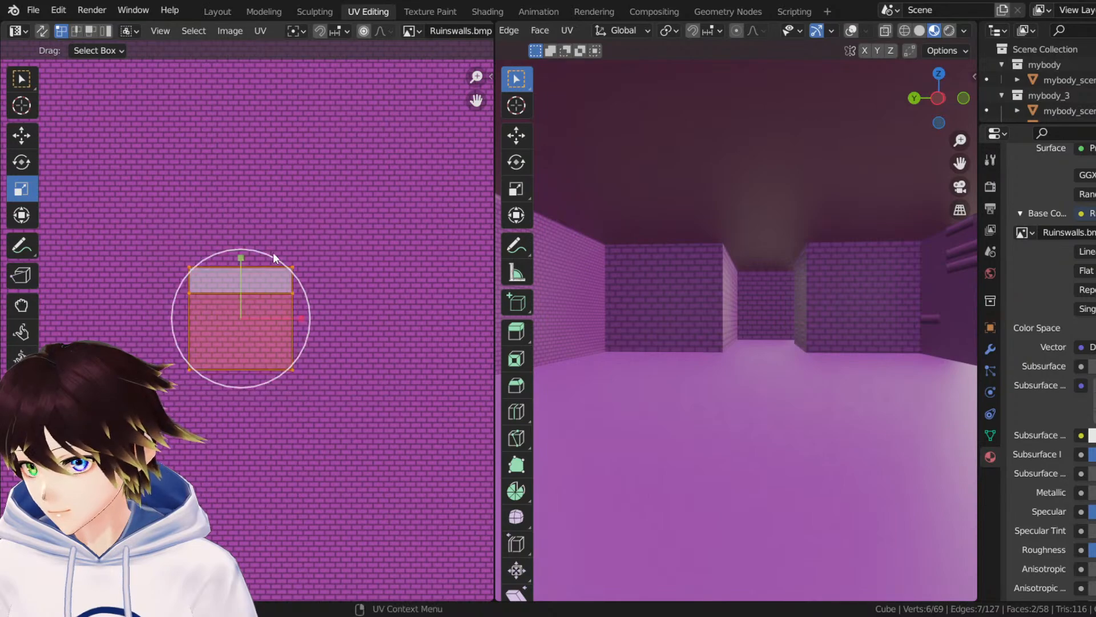
pyautogui.moveTo(272, 254)
pyautogui.mouseDown()
pyautogui.moveTo(280, 249)
pyautogui.moveTo(269, 245)
pyautogui.mouseUp()
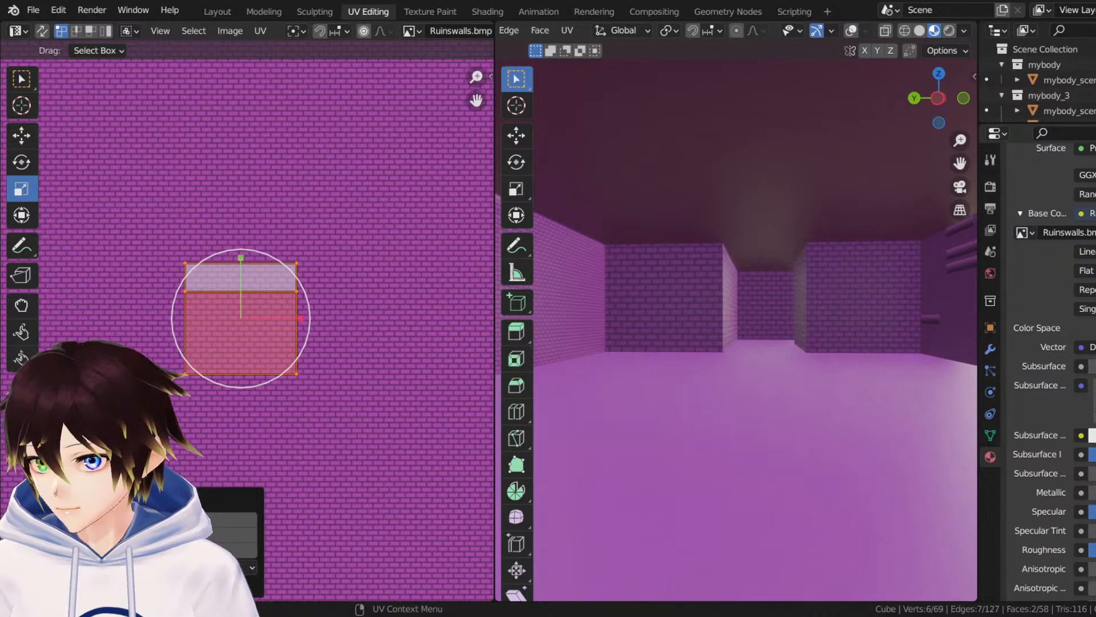
# Select both faces of the same block's corridor-side wall and scale their oversized UV island down to about a third.
pyautogui.hotkey('ctrl', 'z')
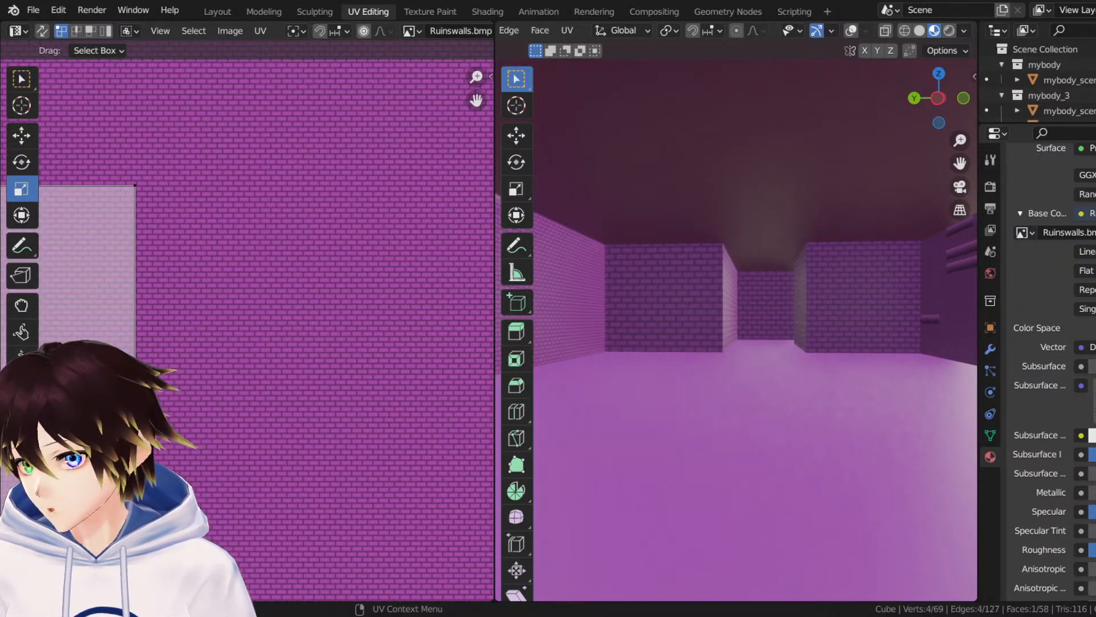
pyautogui.hotkey('ctrl', 'z')
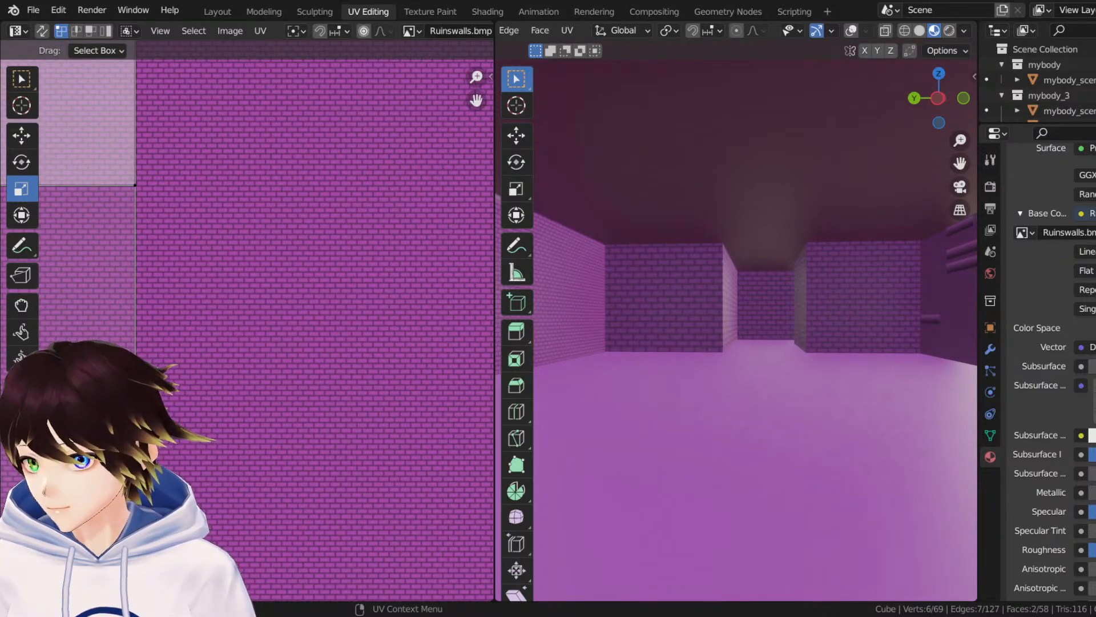
pyautogui.scroll(-8, 234, 242)
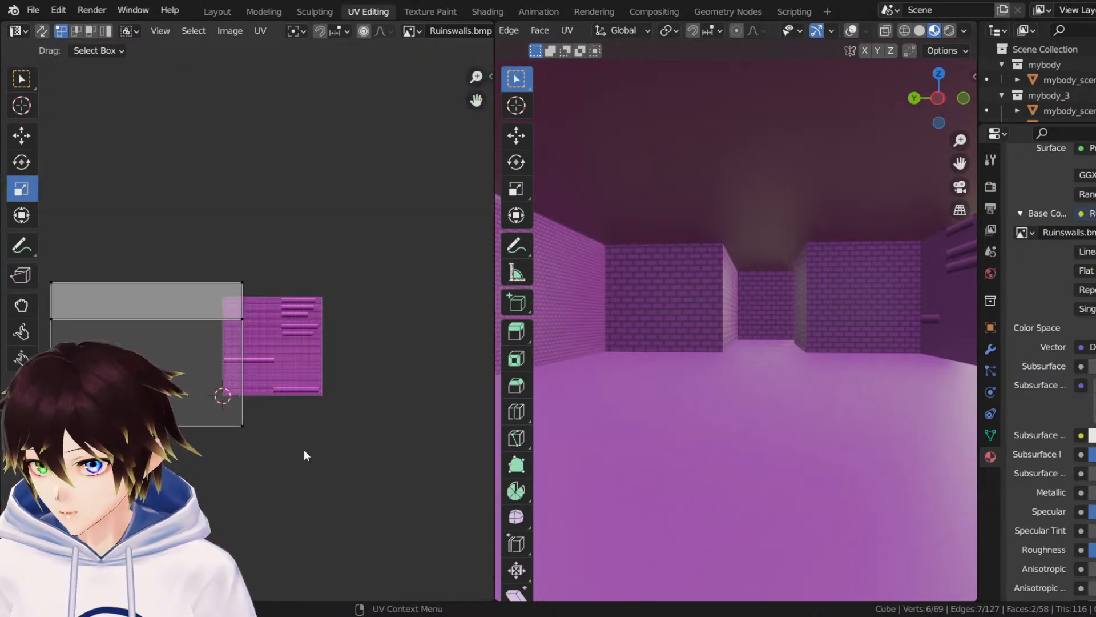
pyautogui.moveTo(309, 455); pyautogui.dragTo(52, 175)
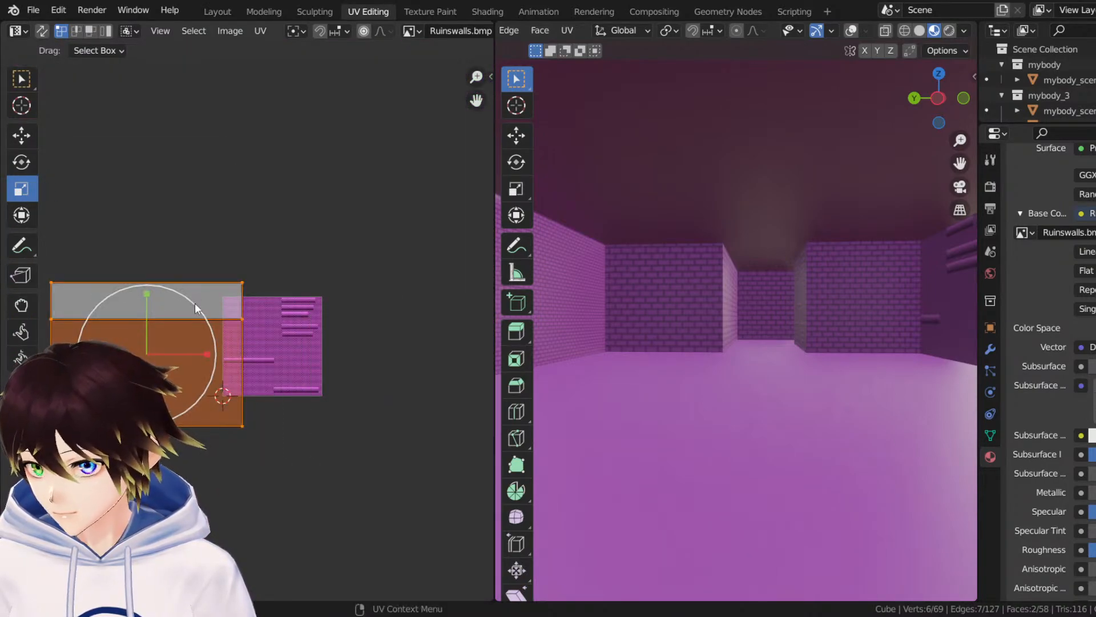
pyautogui.hotkey('ctrl', 'z')
pyautogui.scroll(-2, 213, 351)
pyautogui.press('c')
pyautogui.click(183, 326)
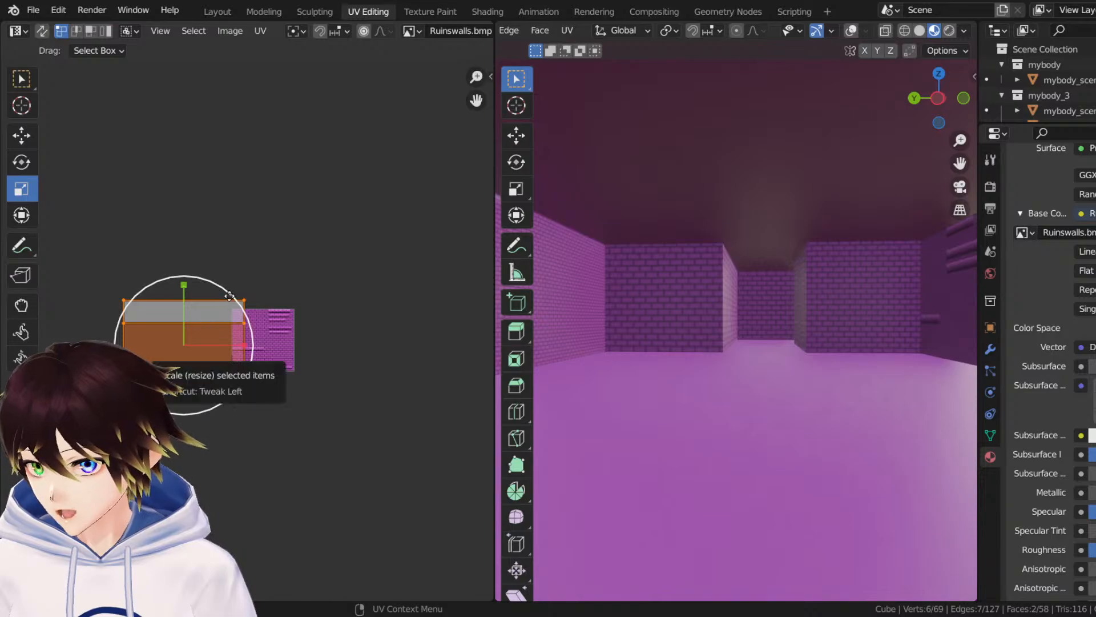
pyautogui.press('Escape')
pyautogui.press('s')
pyautogui.click(197, 334)
# Move the corridor-side wall's UV island over the plain brick area of the texture, clear of the pipes.
pyautogui.hotkey('shift', 'space')
pyautogui.press('g')
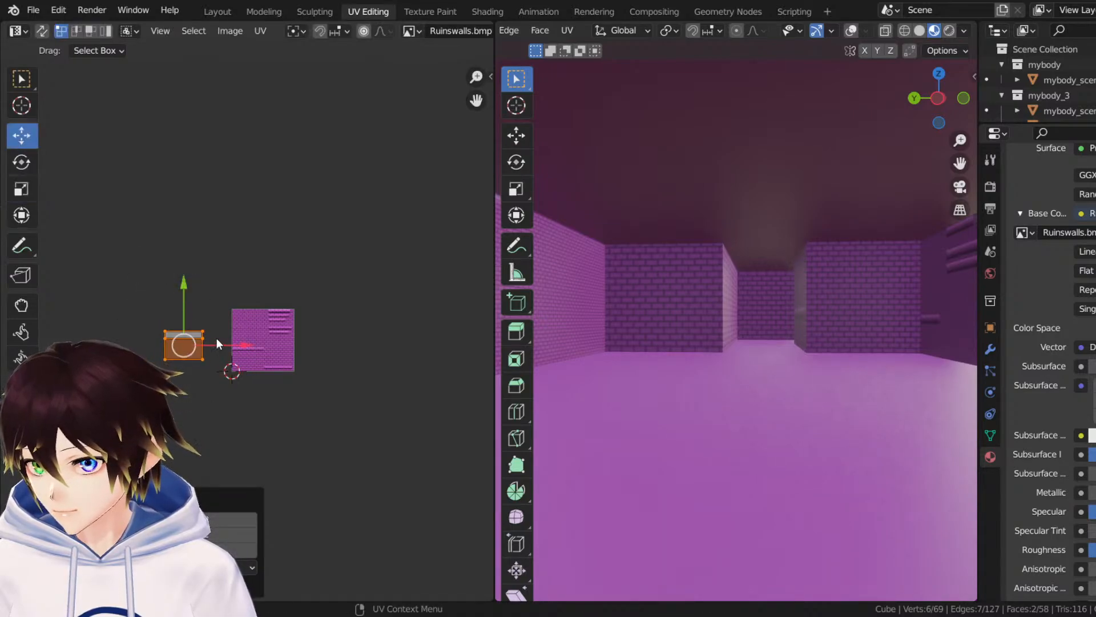
pyautogui.moveTo(190, 340); pyautogui.dragTo(258, 321)
pyautogui.scroll(8, 262, 314)
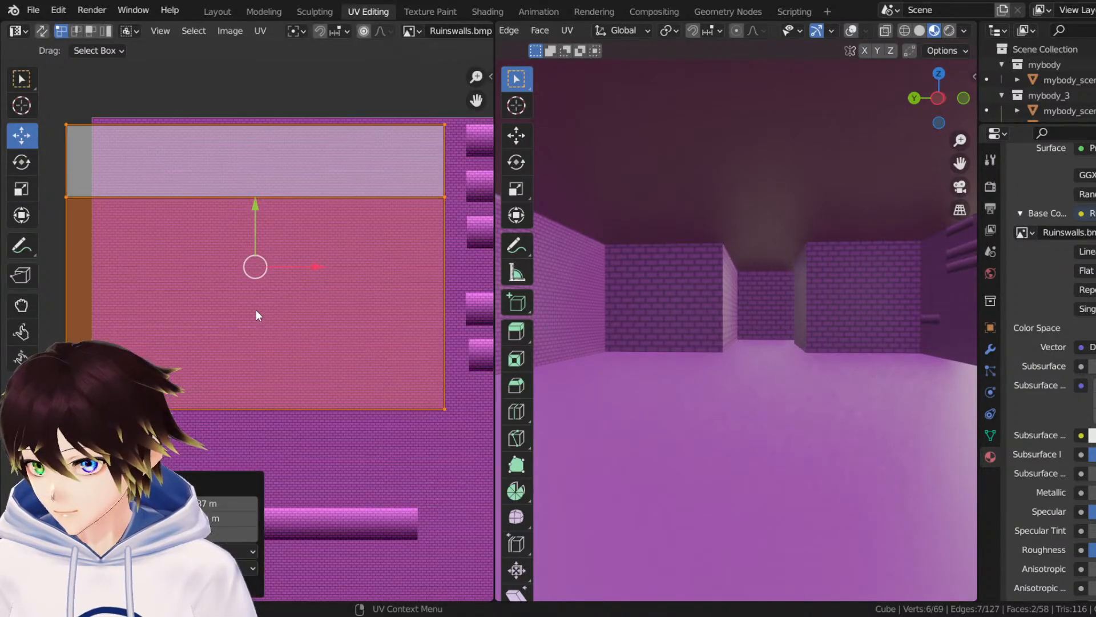
# Scale the corridor-side wall's UV island down in stages until its bricks match the size on the neighbouring walls.
pyautogui.hotkey('shift', 'space')
pyautogui.press('s')
pyautogui.moveTo(319, 239); pyautogui.dragTo(294, 250)
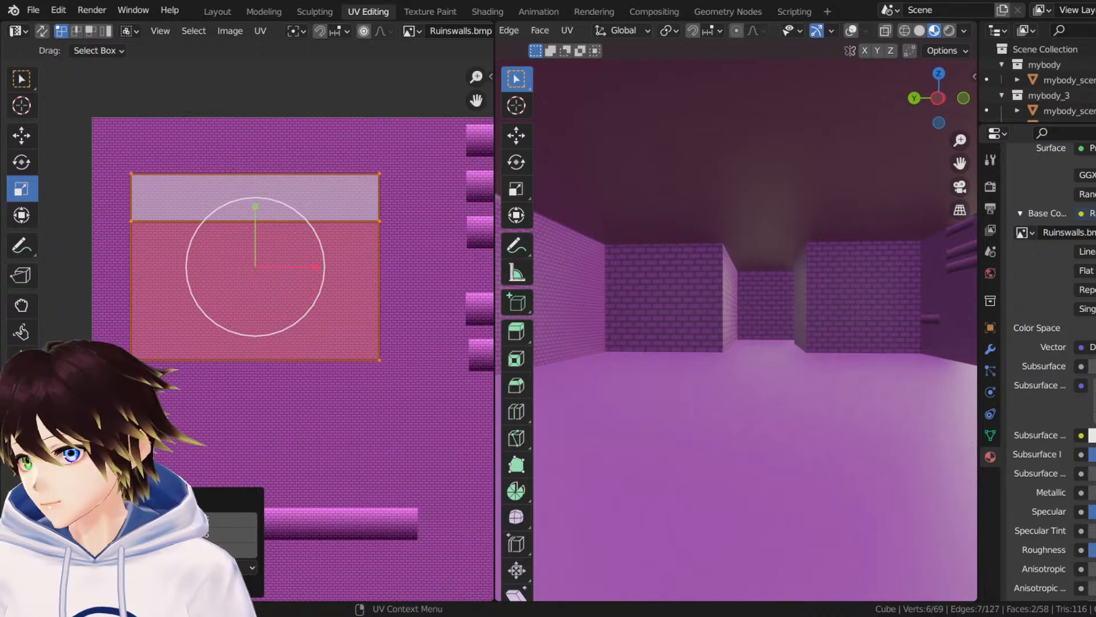
pyautogui.moveTo(295, 212); pyautogui.dragTo(244, 239)
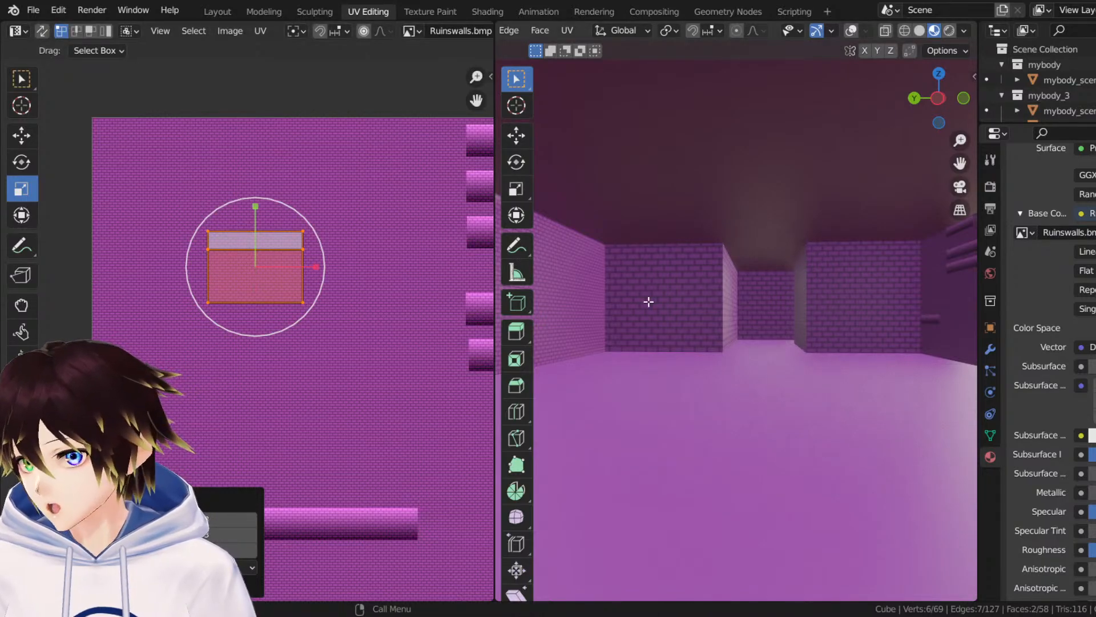
pyautogui.moveTo(285, 204); pyautogui.dragTo(264, 225)
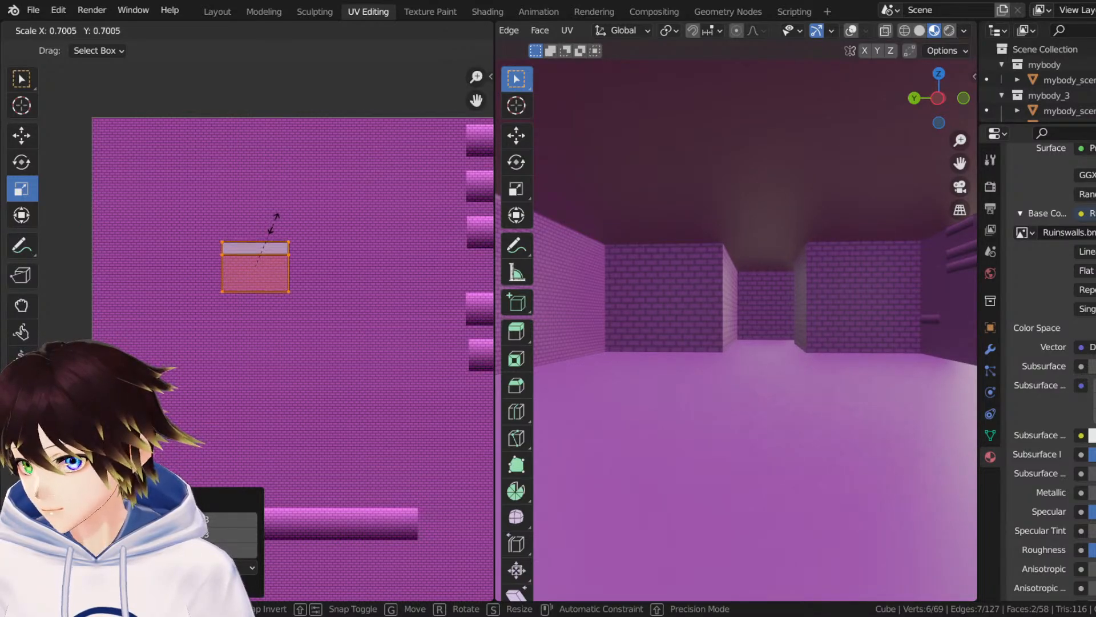
pyautogui.click(274, 223)
# Enlarge the corridor-side wall's UV island slightly and shift it to bring its bricks closer to the adjoining wall's.
pyautogui.click(21, 136)
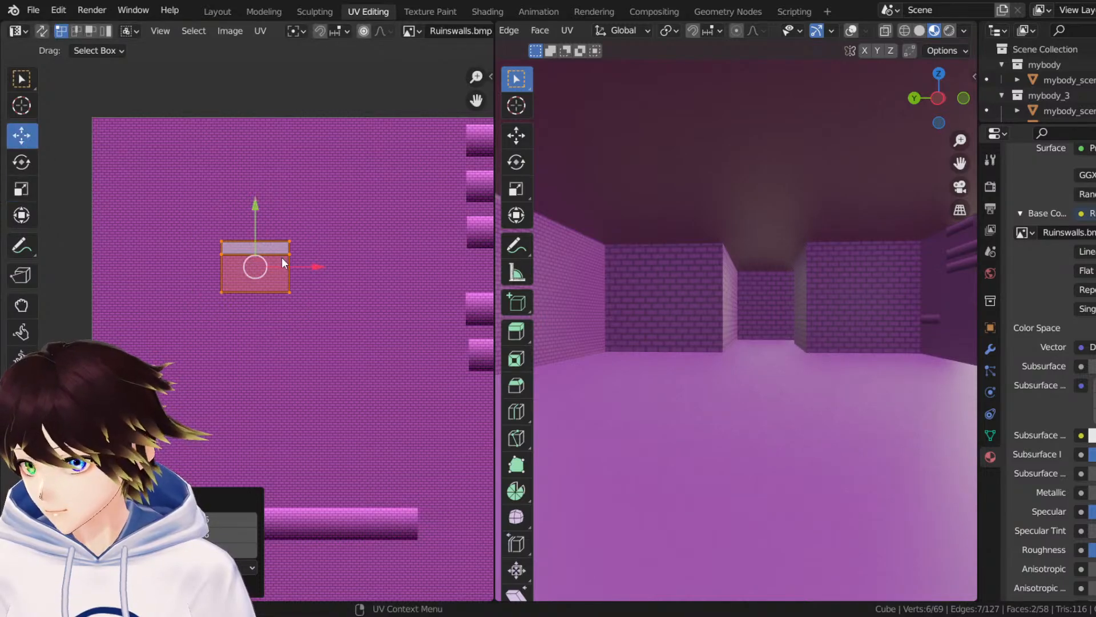
pyautogui.moveTo(252, 231)
pyautogui.mouseDown()
pyautogui.moveTo(306, 225)
pyautogui.moveTo(264, 216)
pyautogui.mouseUp()
pyautogui.click(22, 189)
pyautogui.click(22, 135)
pyautogui.press('g')
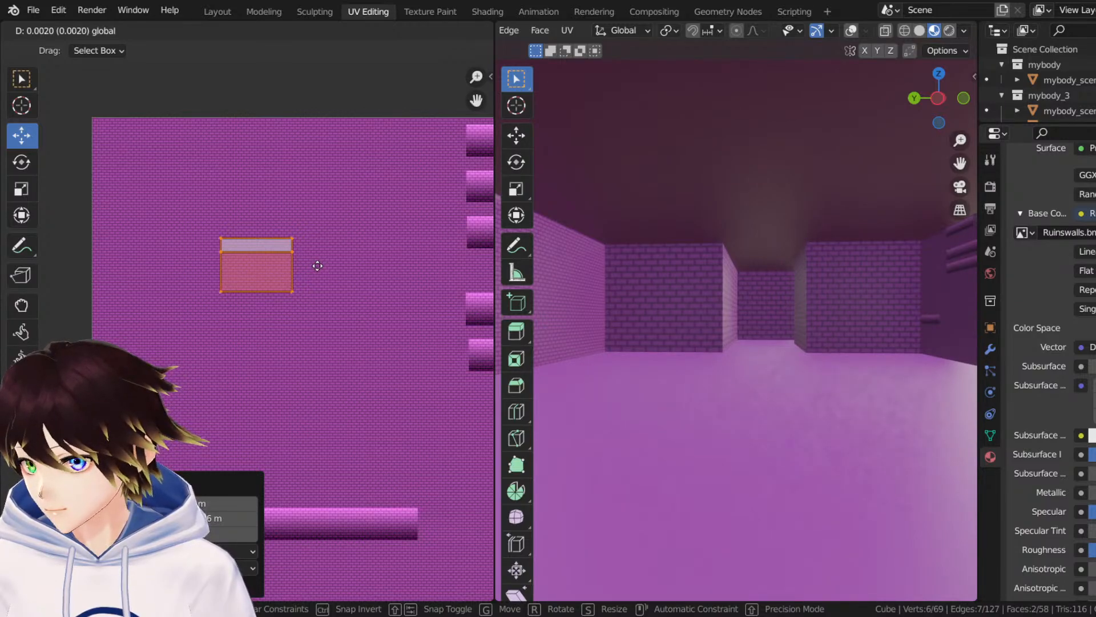
pyautogui.click(317, 266)
# Nudge the corridor-side wall's UV island down by about 0.0006 to line up its brick rows with the adjoining wall.
pyautogui.scroll(6, 251, 252)
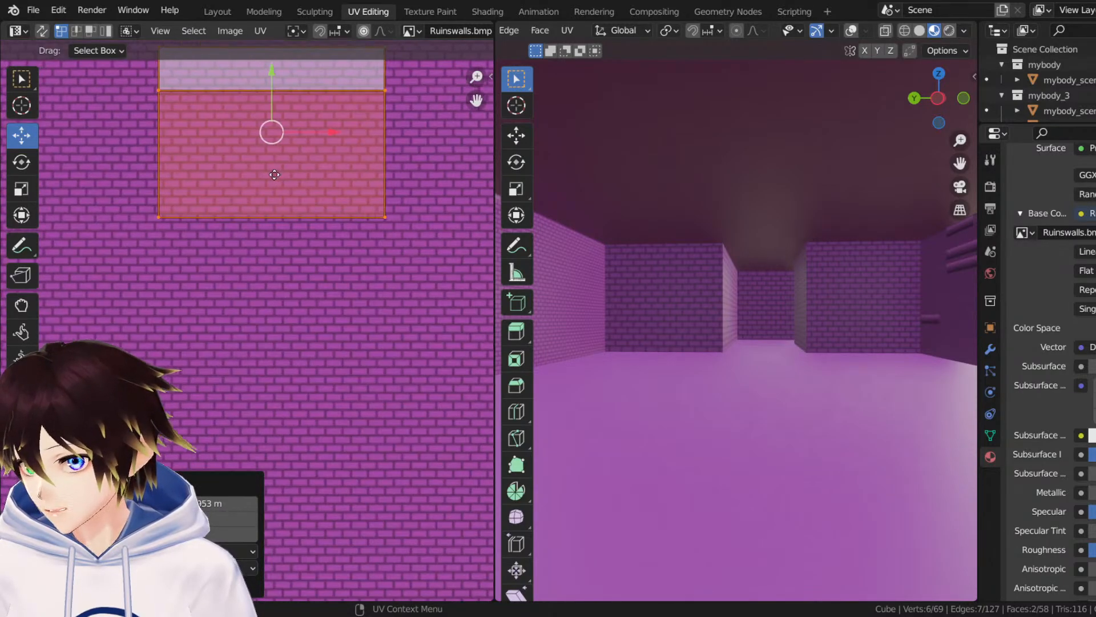
pyautogui.scroll(6, 269, 253)
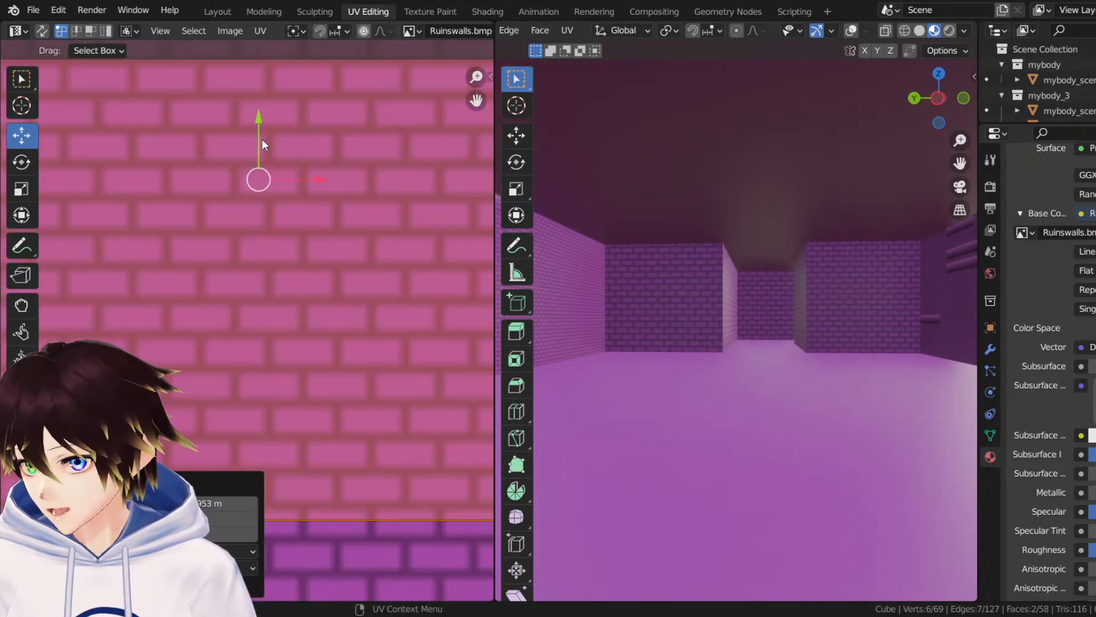
pyautogui.press('g')
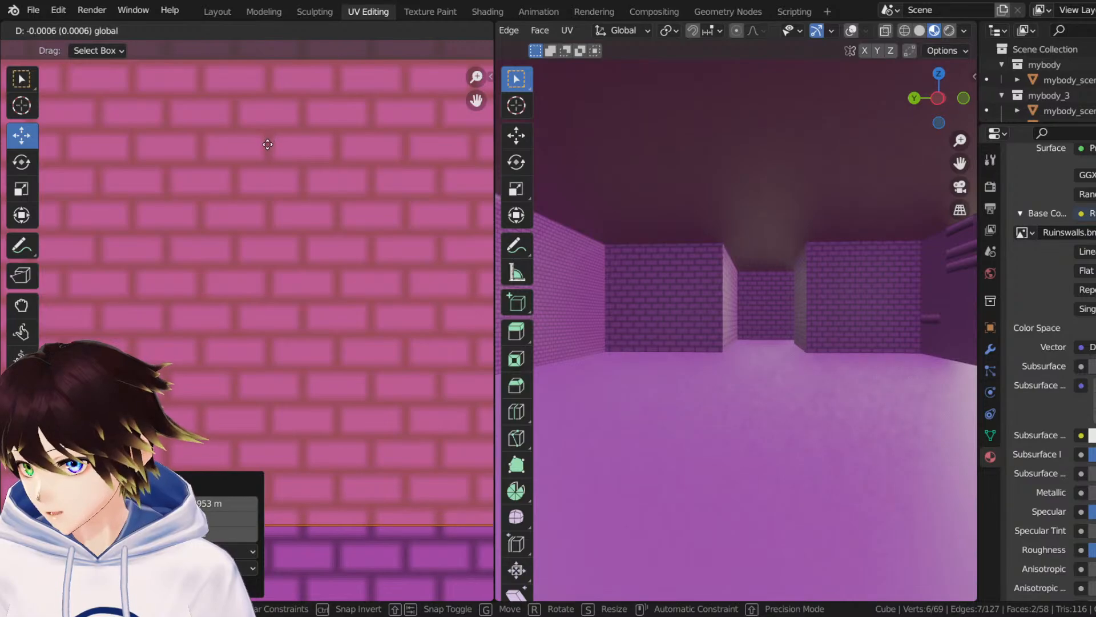
pyautogui.click(268, 145)
pyautogui.scroll(-4, 208, 225)
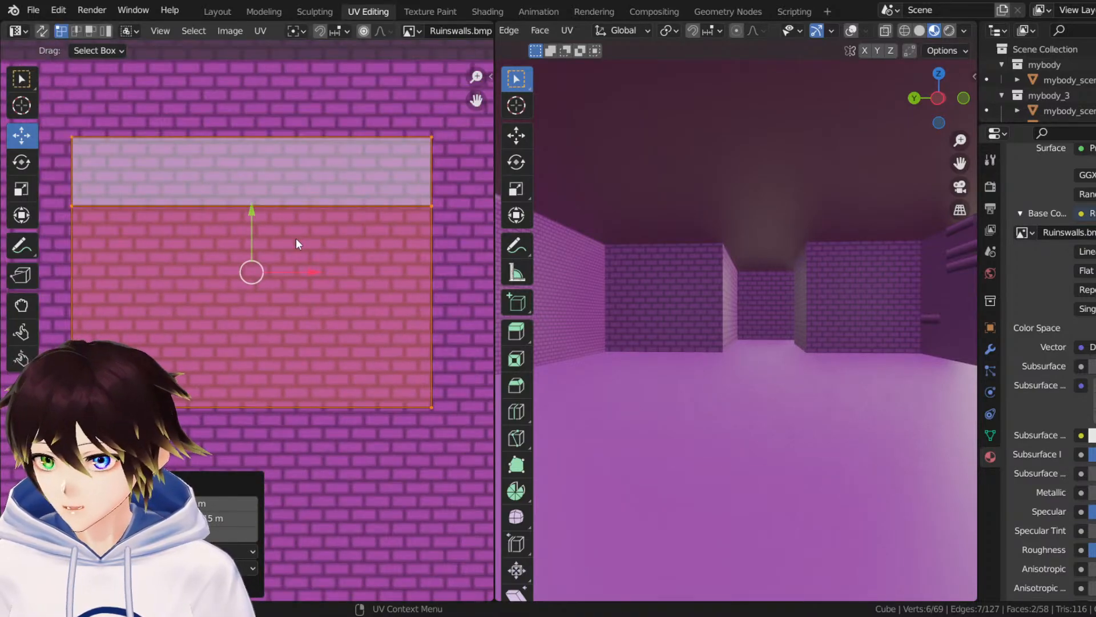
# Show the viewport overlays and select both faces of the long side wall with the pipes, along with their entire UV island.
pyautogui.moveTo(783, 372); pyautogui.dragTo(698, 338, button='middle')
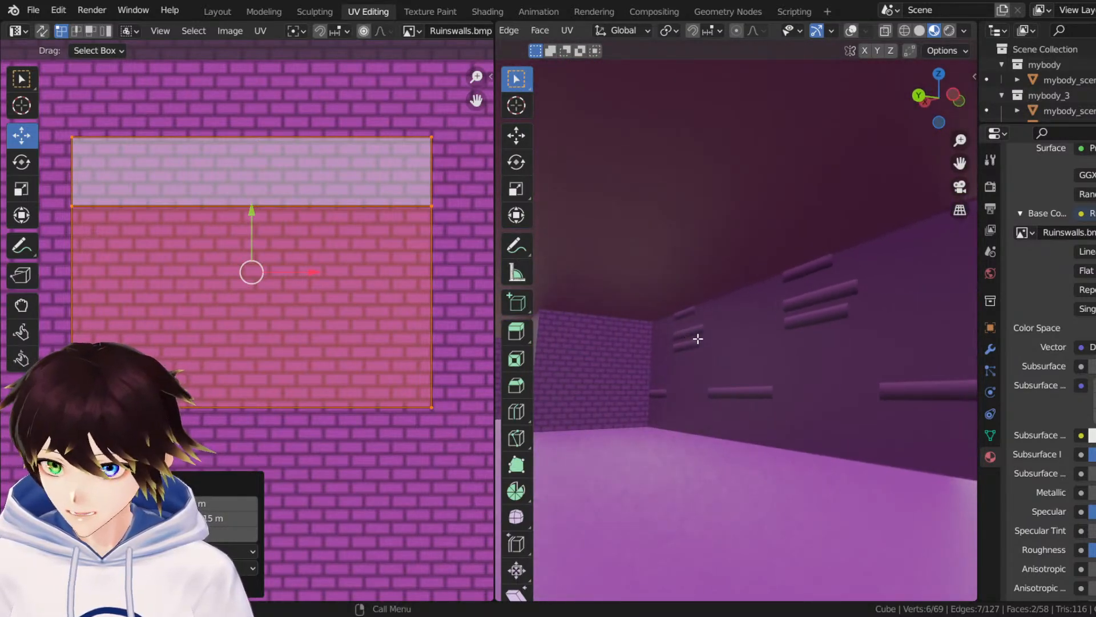
pyautogui.click(853, 30)
pyautogui.click(751, 390)
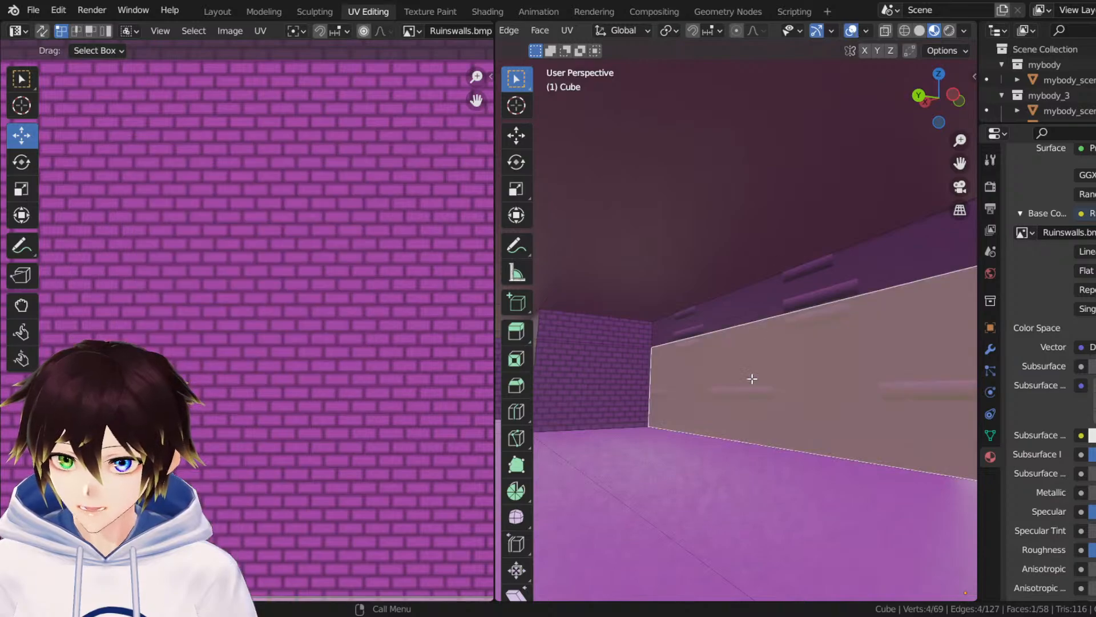
pyautogui.keyDown('shift'); pyautogui.click(751, 306); pyautogui.keyUp('shift')
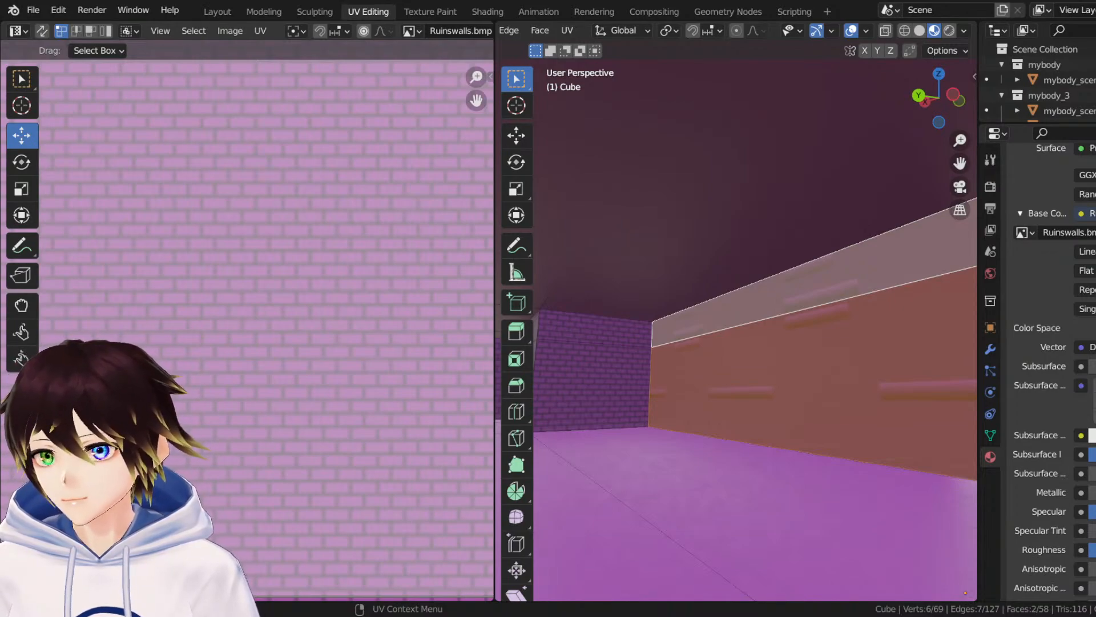
pyautogui.moveTo(788, 302); pyautogui.dragTo(965, 285, button='middle')
pyautogui.moveTo(960, 164); pyautogui.dragTo(1034, 140)
pyautogui.moveTo(763, 242); pyautogui.dragTo(685, 234, button='middle')
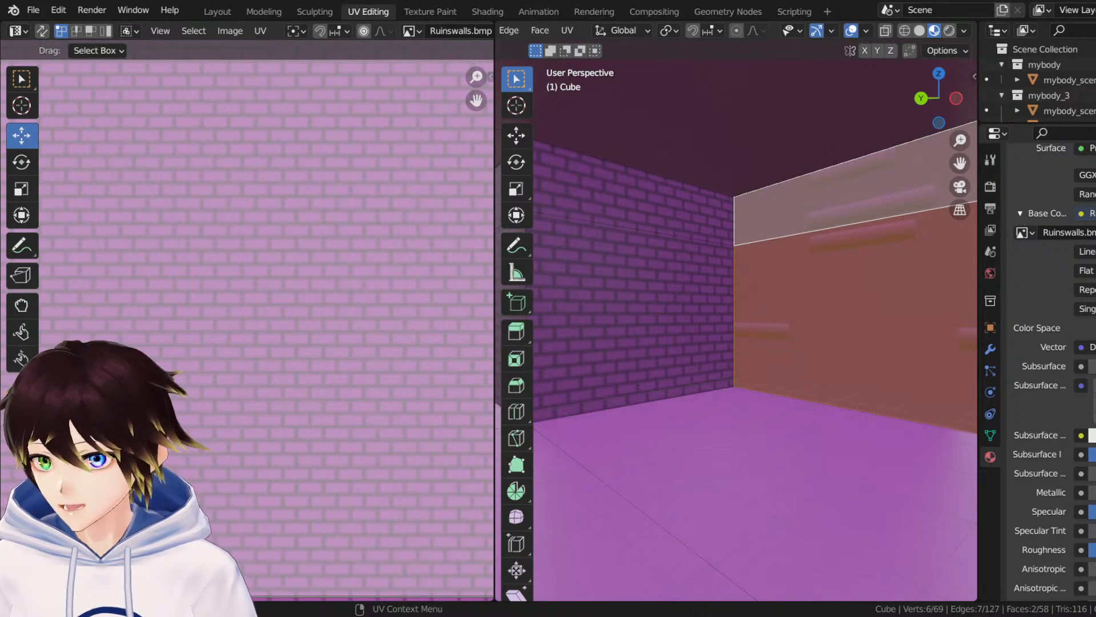
pyautogui.scroll(-6, 396, 273)
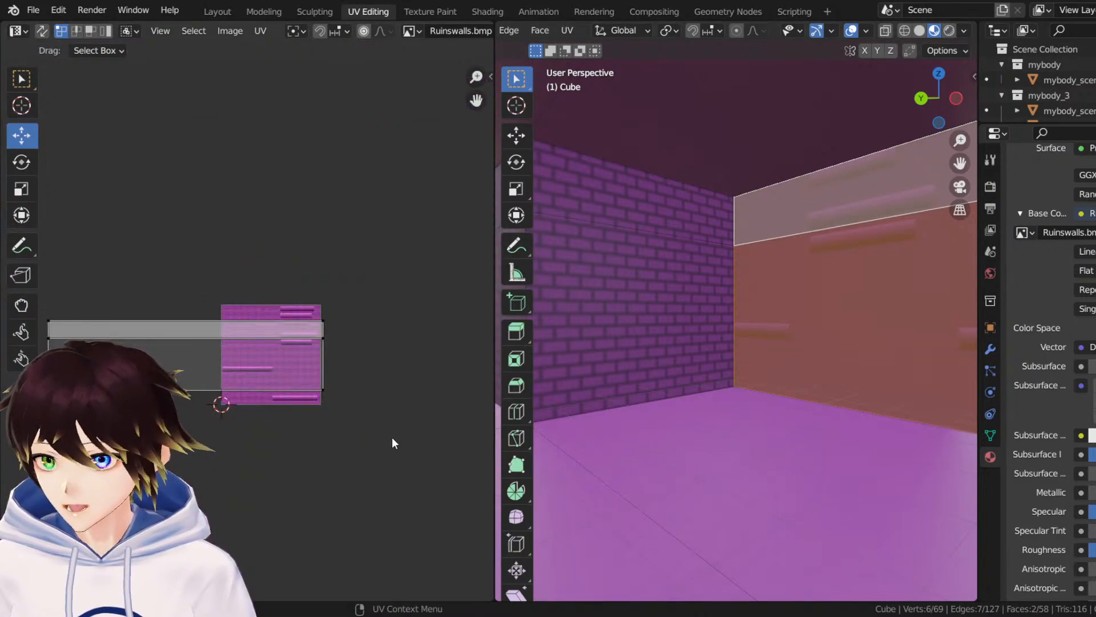
pyautogui.moveTo(392, 437); pyautogui.dragTo(40, 223)
# Scale the long side wall's UV island down and move it onto the plain brick area of the texture, clear of the pipes.
pyautogui.click(21, 188)
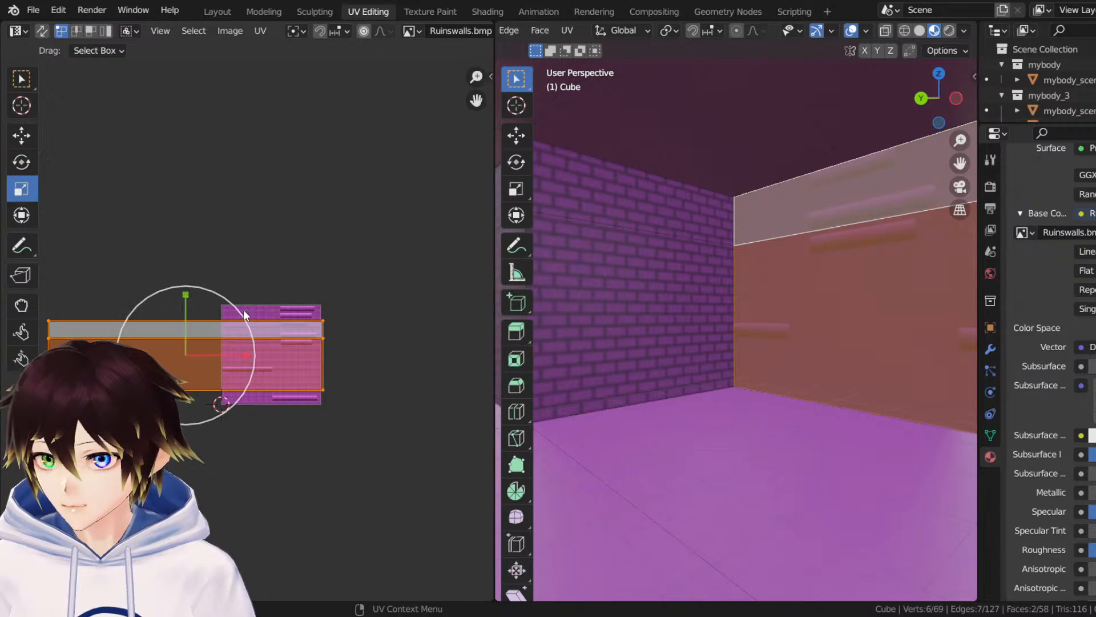
pyautogui.moveTo(238, 310); pyautogui.dragTo(231, 335)
pyautogui.click(21, 136)
pyautogui.scroll(6, 229, 334)
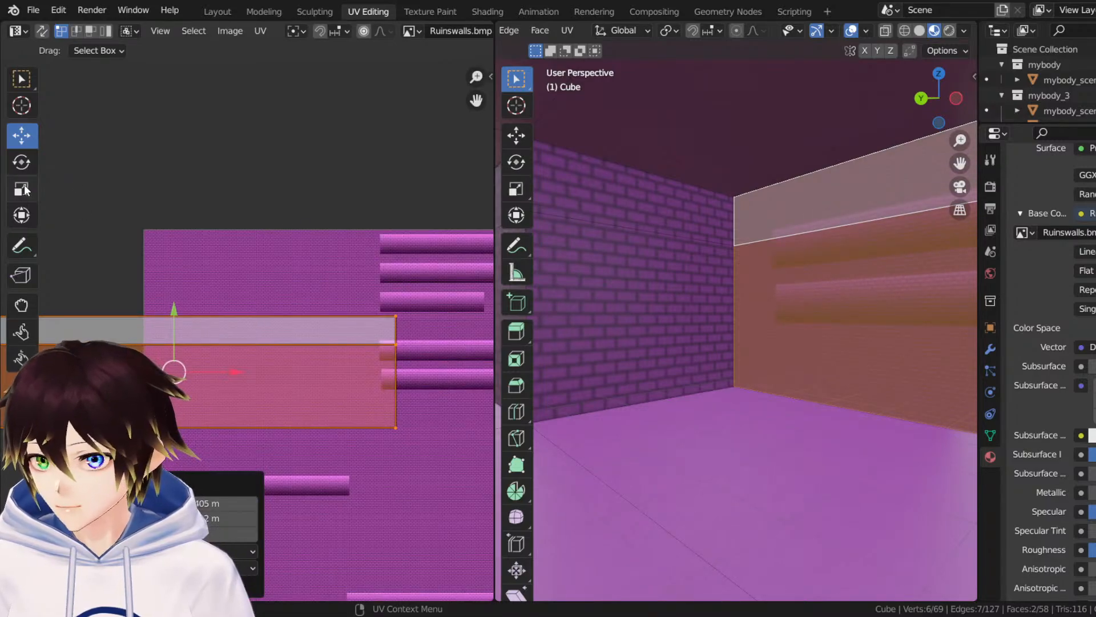
pyautogui.hotkey('shift', 'space')
pyautogui.press('s')
pyautogui.moveTo(225, 324); pyautogui.dragTo(269, 291)
pyautogui.click(21, 135)
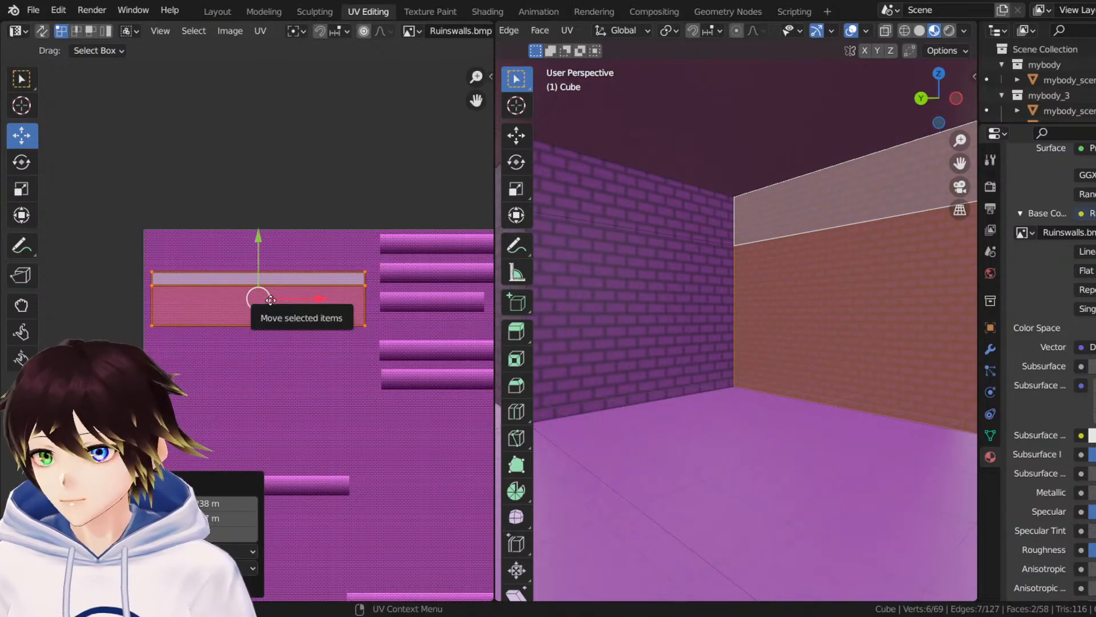
# Shrink the long side wall's UV island a little more and hide the overlays to compare brick sizes at the corner.
pyautogui.scroll(3, 273, 298)
pyautogui.click(23, 187)
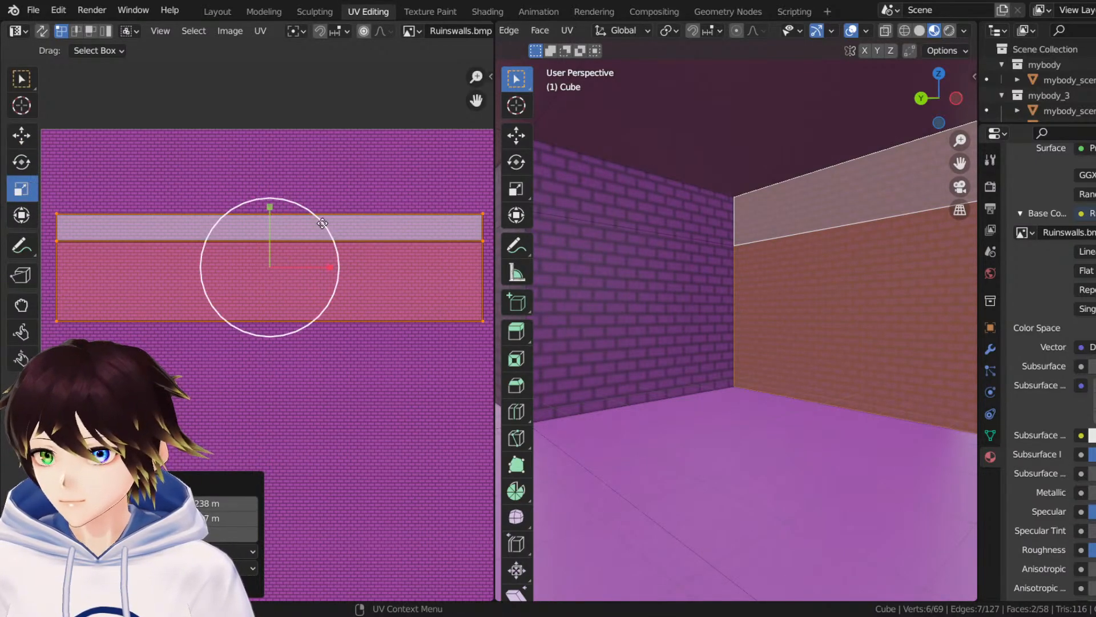
pyautogui.moveTo(319, 224); pyautogui.dragTo(308, 228)
pyautogui.moveTo(841, 269); pyautogui.dragTo(891, 273, button='middle')
pyautogui.click(851, 31)
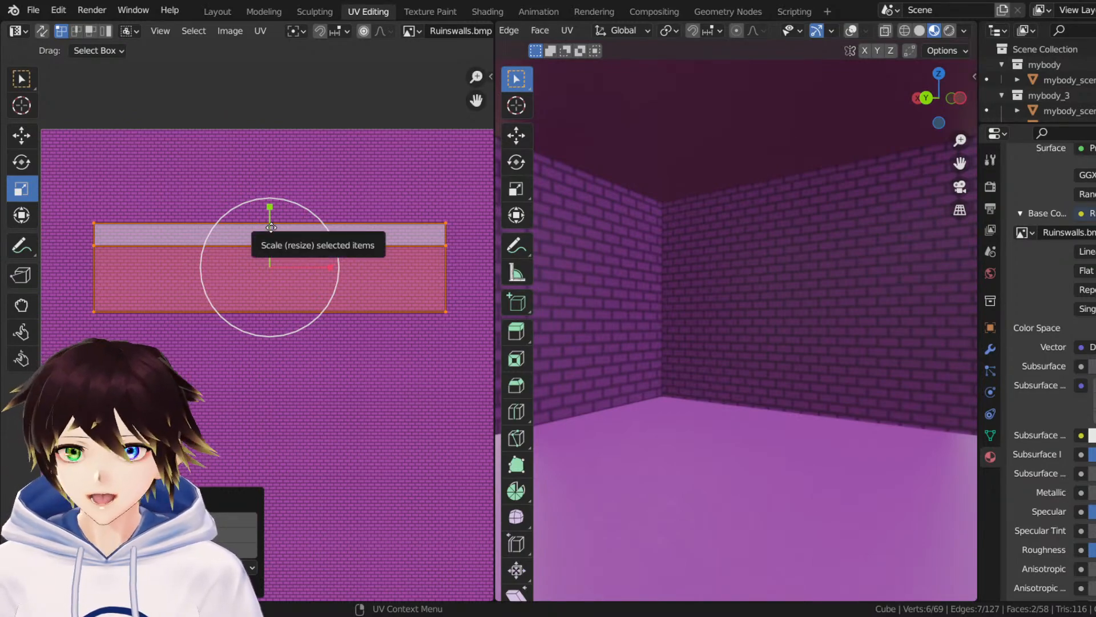
# Refine the scale of the long side wall's UV island and shift it sideways to align the bricks at the corner.
pyautogui.scroll(3, 270, 227)
pyautogui.scroll(2, 271, 188)
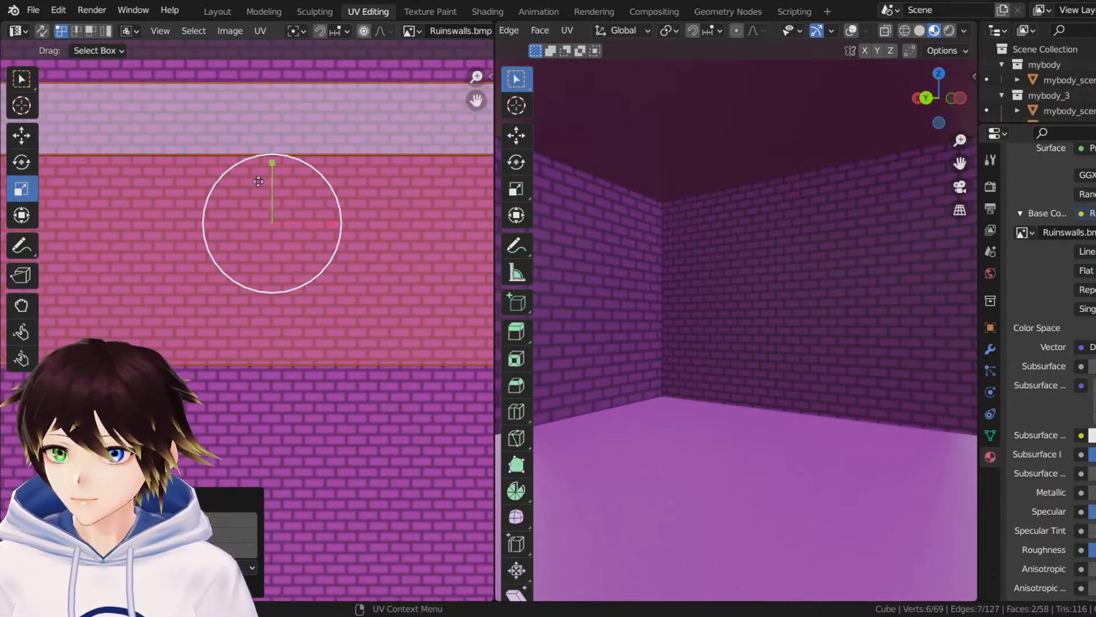
pyautogui.moveTo(356, 214); pyautogui.dragTo(313, 211)
pyautogui.click(35, 136)
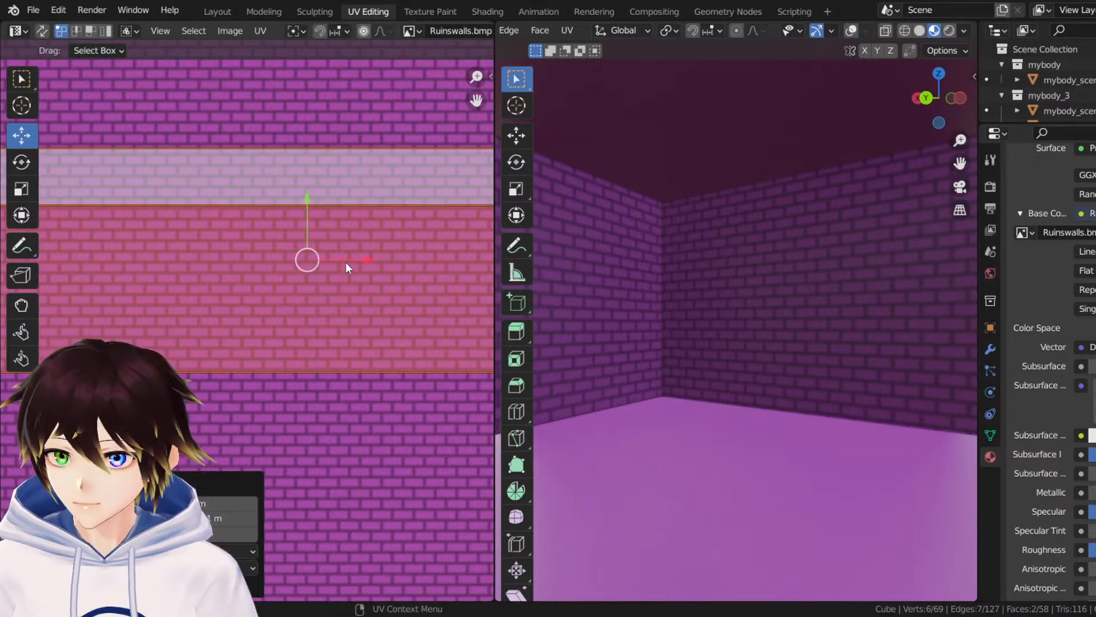
pyautogui.moveTo(345, 263); pyautogui.dragTo(354, 262)
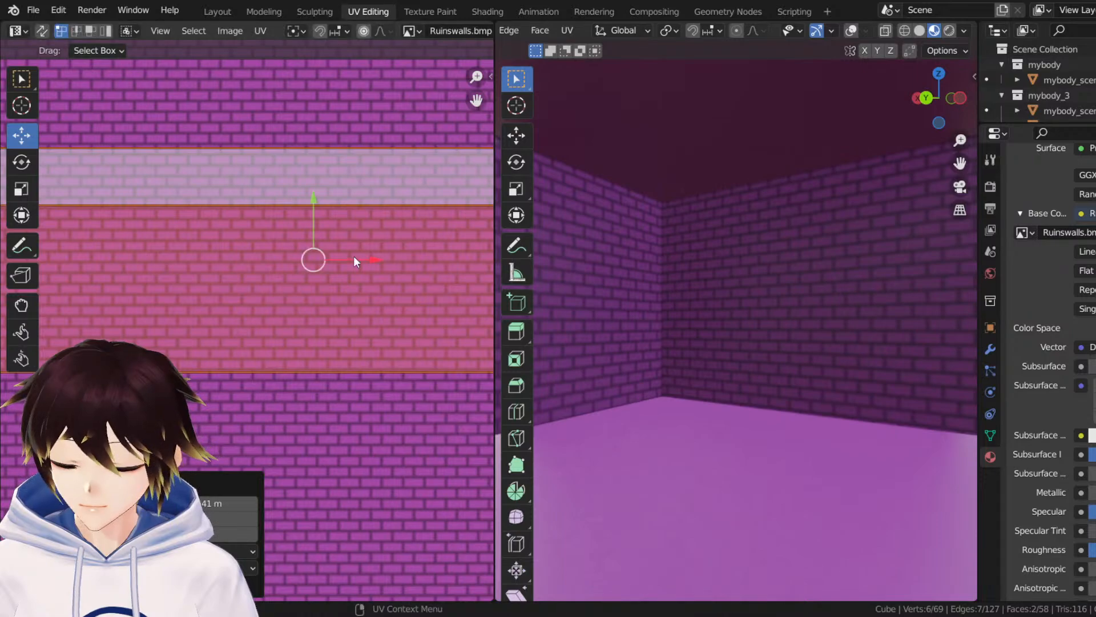
pyautogui.scroll(-3, 384, 246)
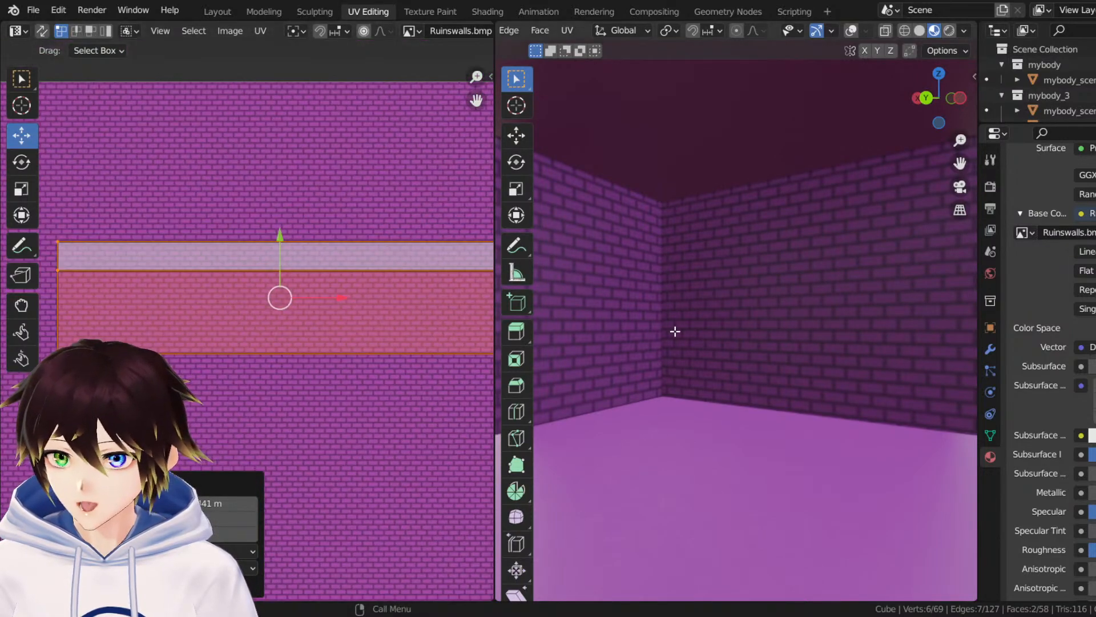
# Show the overlays and select both faces of the opposite long side wall, along with their entire UV island.
pyautogui.moveTo(675, 328); pyautogui.dragTo(850, 101, button='middle')
pyautogui.click(711, 256)
pyautogui.click(824, 258)
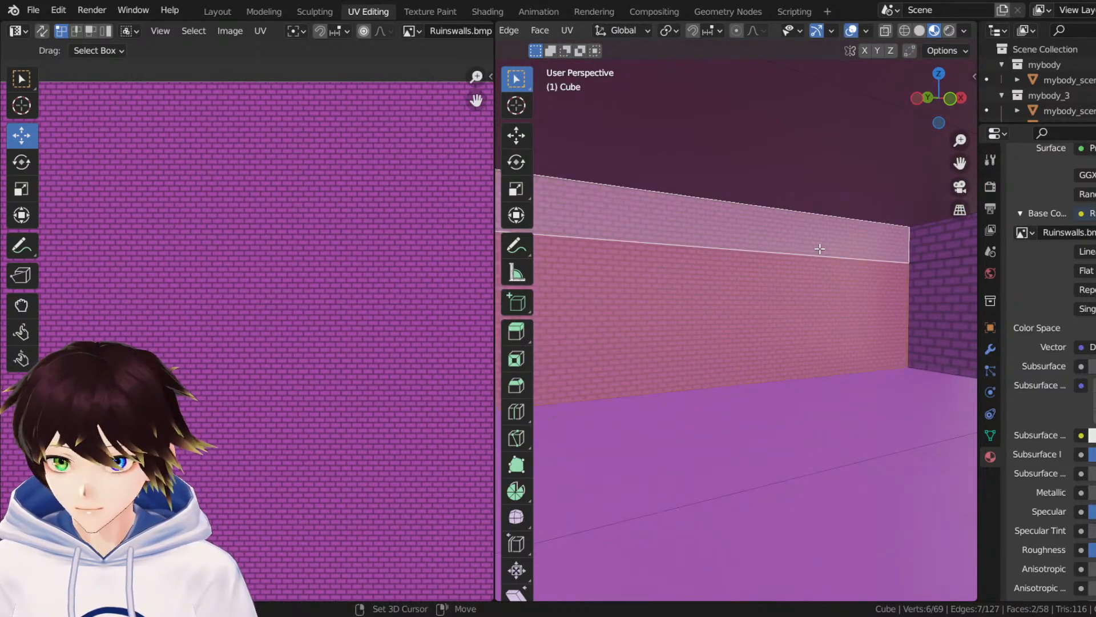
pyautogui.keyDown('shift'); pyautogui.click(817, 245); pyautogui.keyUp('shift')
pyautogui.moveTo(778, 262); pyautogui.dragTo(695, 318, button='middle')
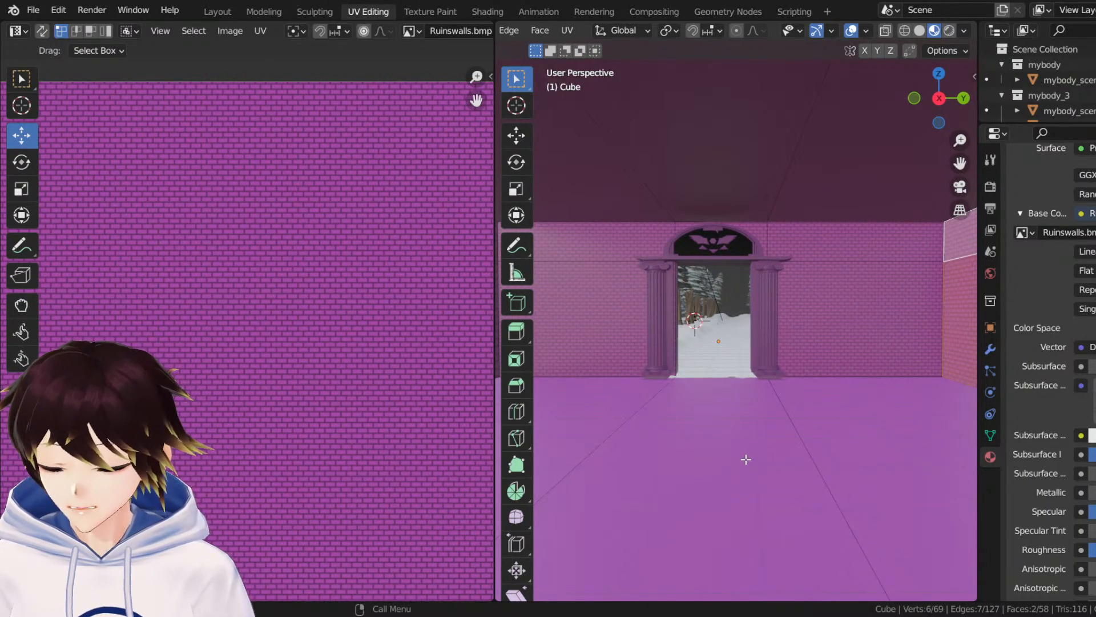
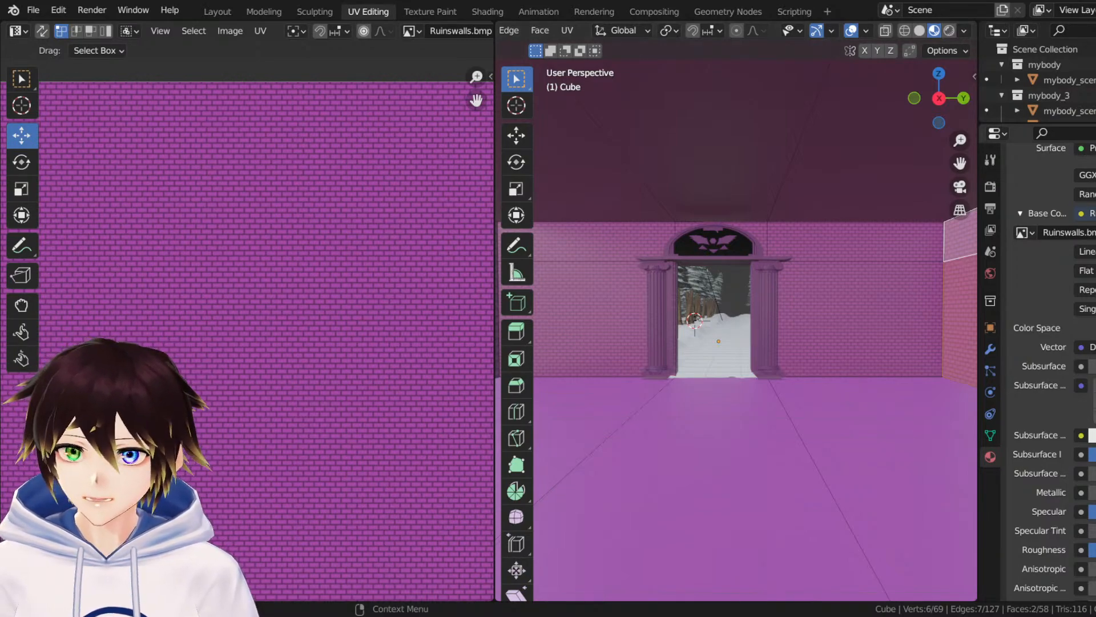
pyautogui.moveTo(640, 244); pyautogui.dragTo(863, 235, button='middle')
pyautogui.click(517, 188)
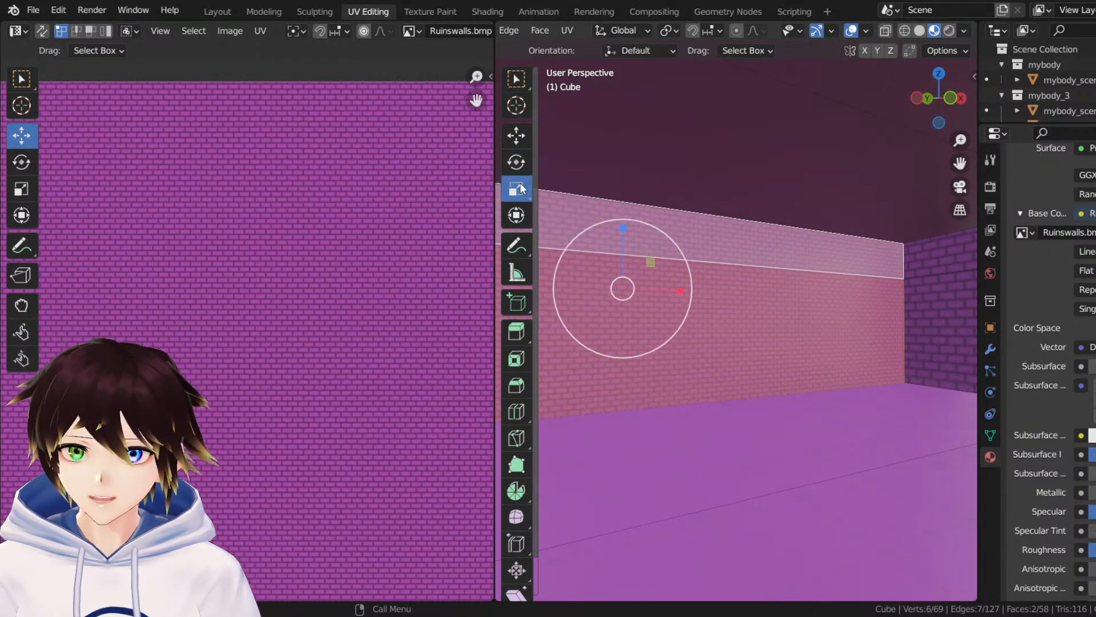
pyautogui.scroll(-4, 259, 249)
pyautogui.scroll(-3, 244, 327)
pyautogui.moveTo(224, 315); pyautogui.dragTo(421, 395)
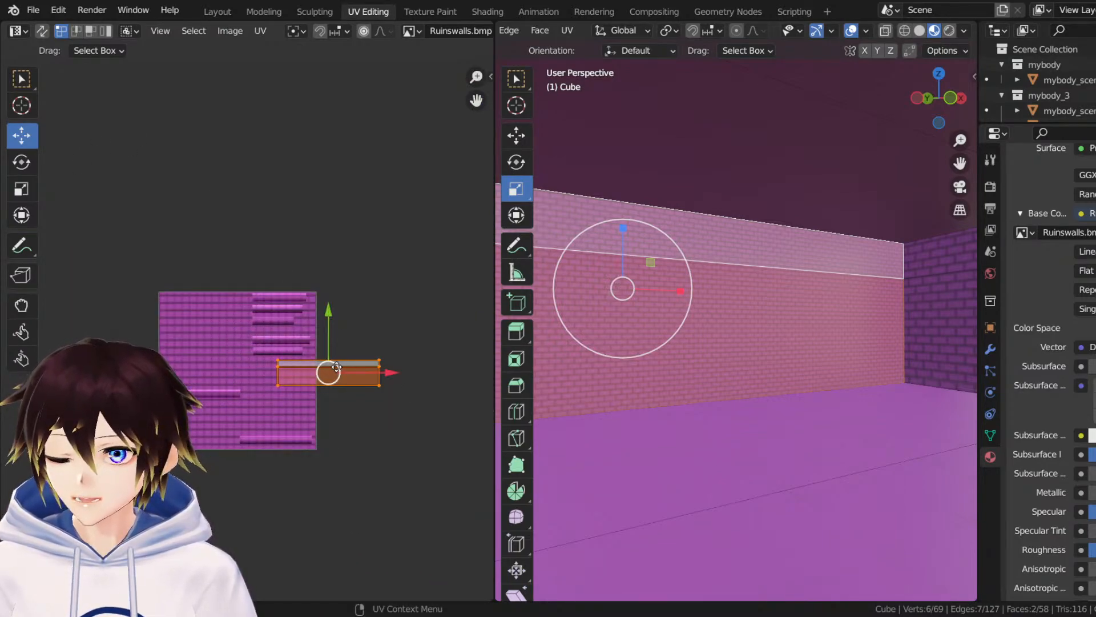
# Move the opposite long wall's UV island onto the brick texture and scale it down to about half, clear of the pipes.
pyautogui.moveTo(337, 366); pyautogui.dragTo(224, 319)
pyautogui.scroll(7, 201, 330)
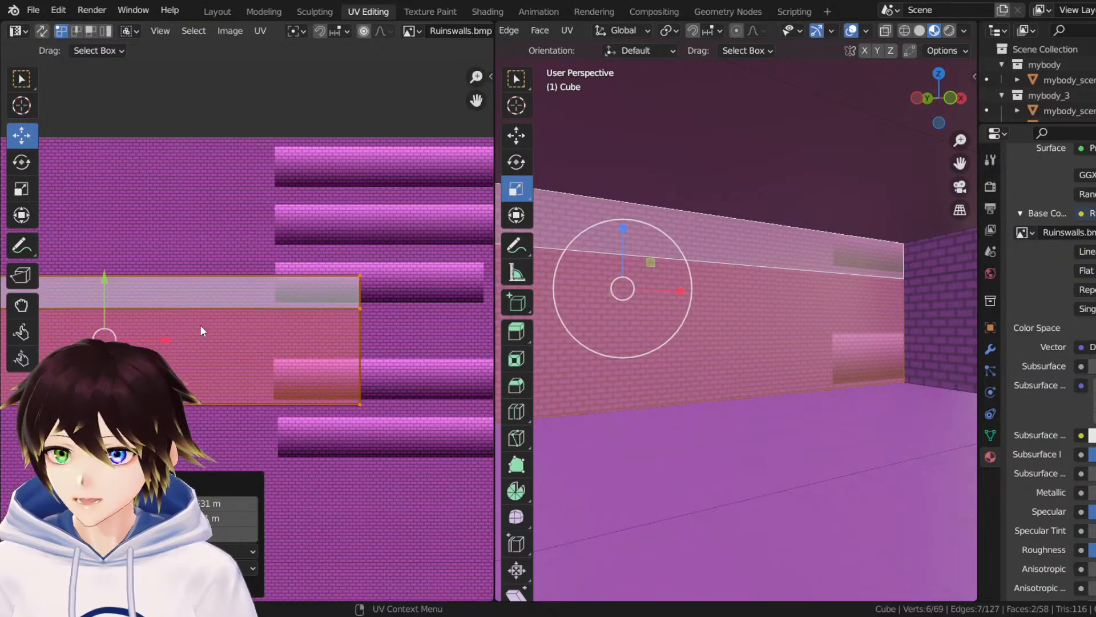
pyautogui.moveTo(200, 324); pyautogui.dragTo(337, 317, button='middle')
pyautogui.hotkey('shift', 'space')
pyautogui.press('s')
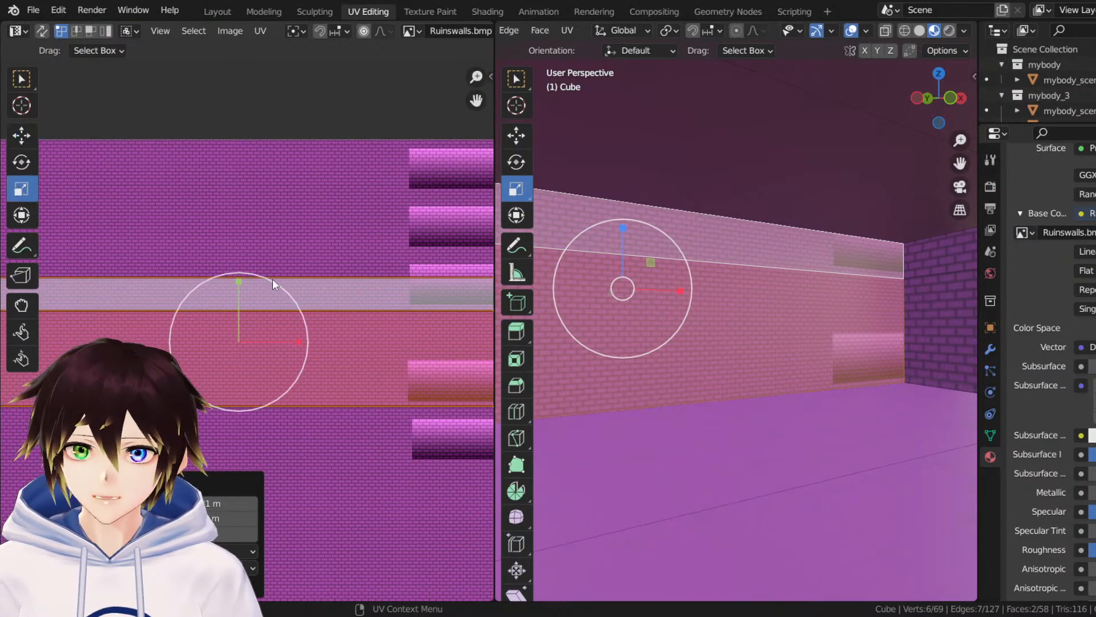
pyautogui.moveTo(288, 295); pyautogui.dragTo(227, 333)
# Hide the overlays and shift the opposite long wall's UV island sideways to align its bricks with the adjoining block.
pyautogui.click(21, 136)
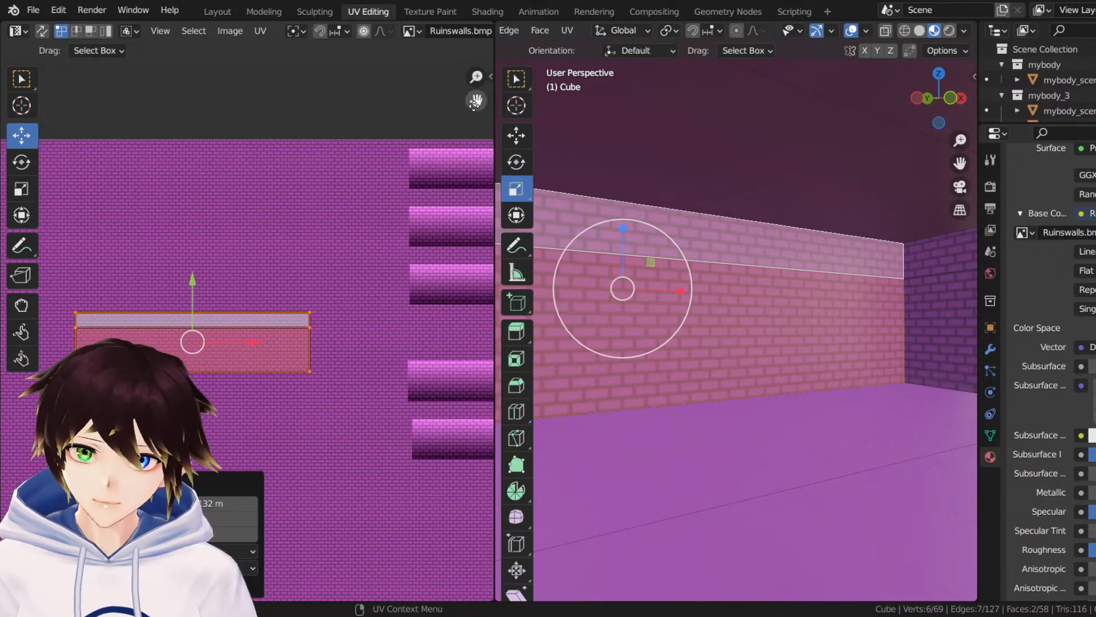
pyautogui.scroll(1, 377, 217)
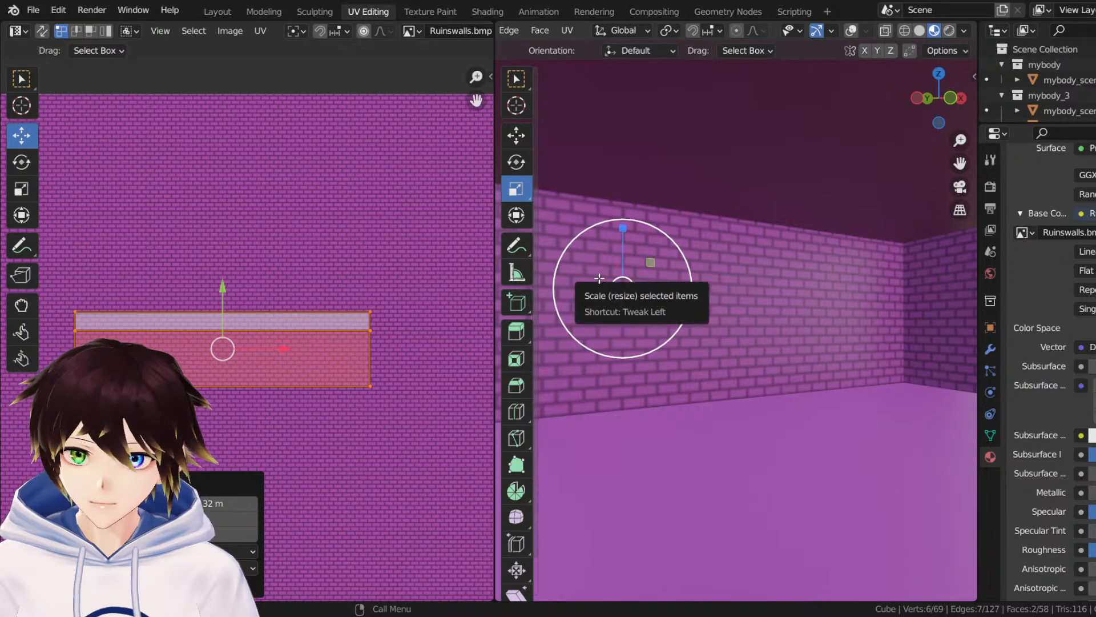
pyautogui.press('g')
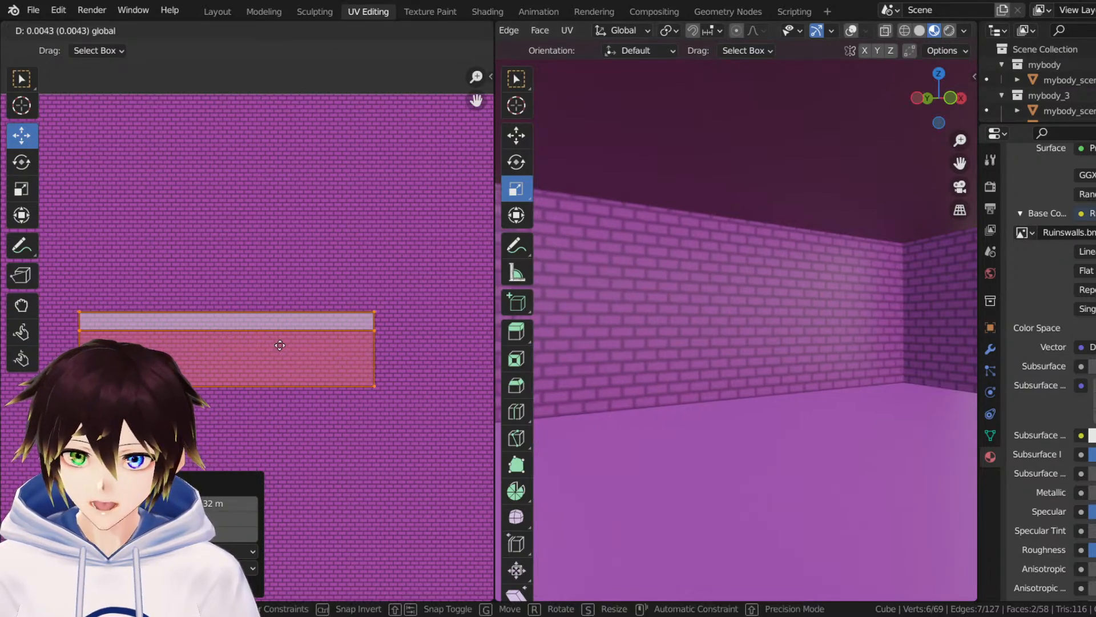
pyautogui.click(276, 343)
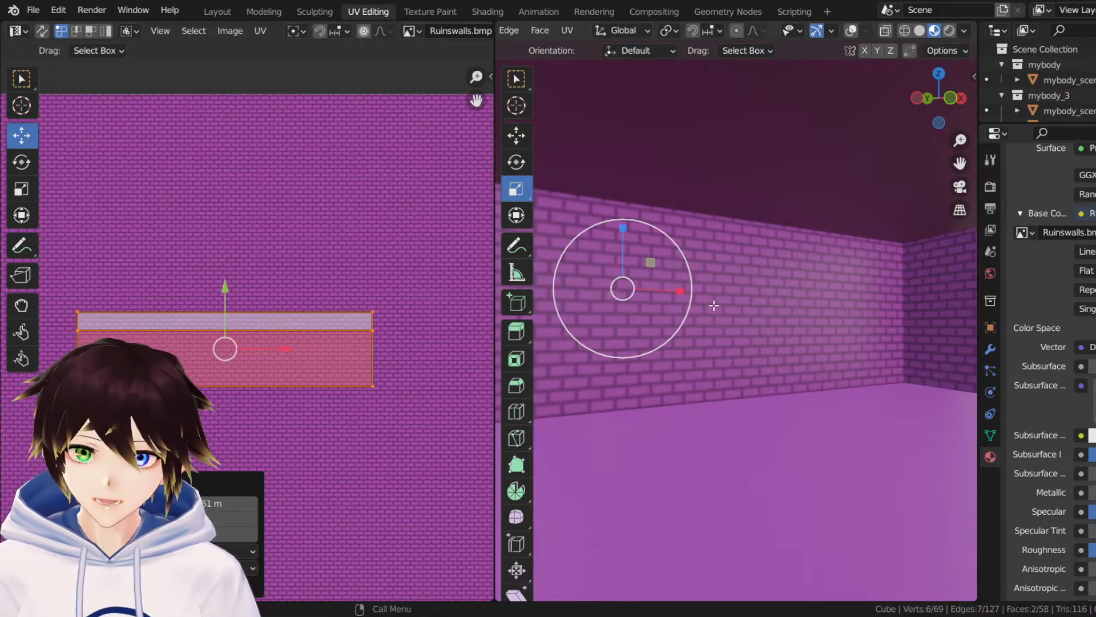
# Show the overlays and select all six faces of the doorway wall, beside and above the entrance.
pyautogui.moveTo(713, 305); pyautogui.dragTo(819, 311, button='middle')
pyautogui.moveTo(712, 321); pyautogui.dragTo(828, 269, button='middle')
pyautogui.click(769, 284)
pyautogui.click(852, 30)
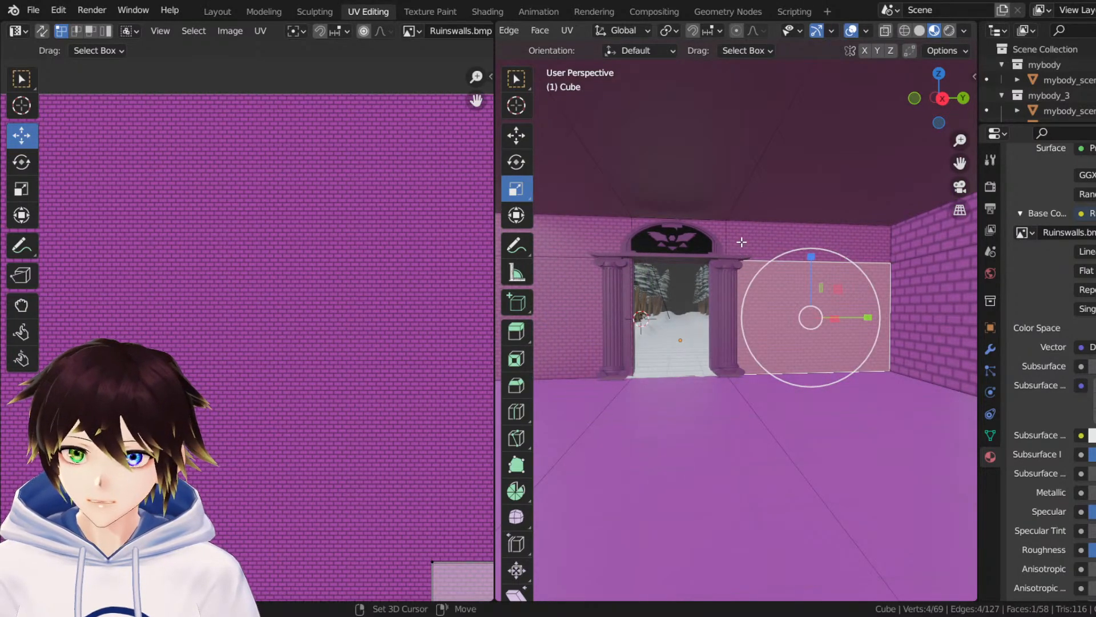
pyautogui.keyDown('shift'); pyautogui.click(811, 240); pyautogui.keyUp('shift')
pyautogui.keyDown('shift'); pyautogui.click(702, 228); pyautogui.keyUp('shift')
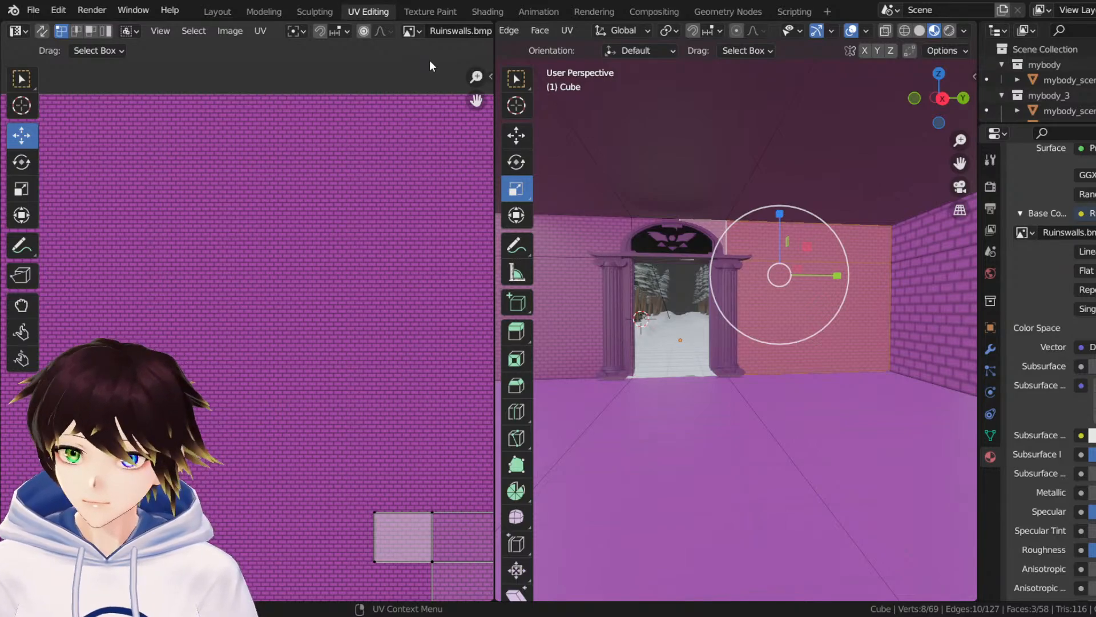
pyautogui.keyDown('shift'); pyautogui.click(657, 220); pyautogui.keyUp('shift')
pyautogui.keyDown('shift'); pyautogui.click(599, 226); pyautogui.keyUp('shift')
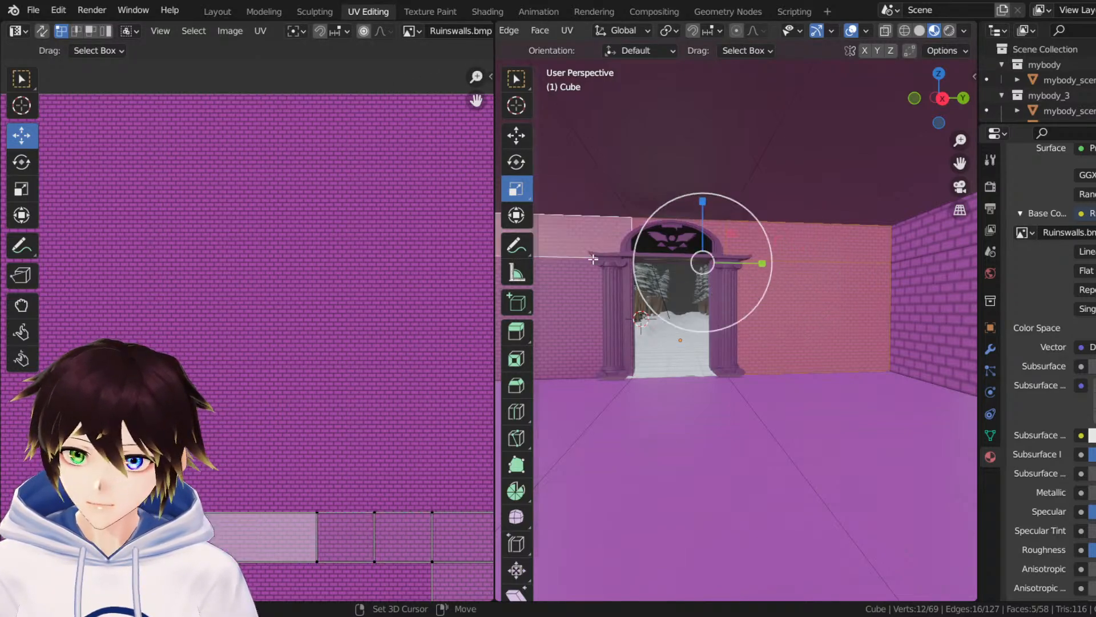
pyautogui.keyDown('shift'); pyautogui.click(591, 280); pyautogui.keyUp('shift')
pyautogui.moveTo(591, 280); pyautogui.dragTo(556, 279, button='middle')
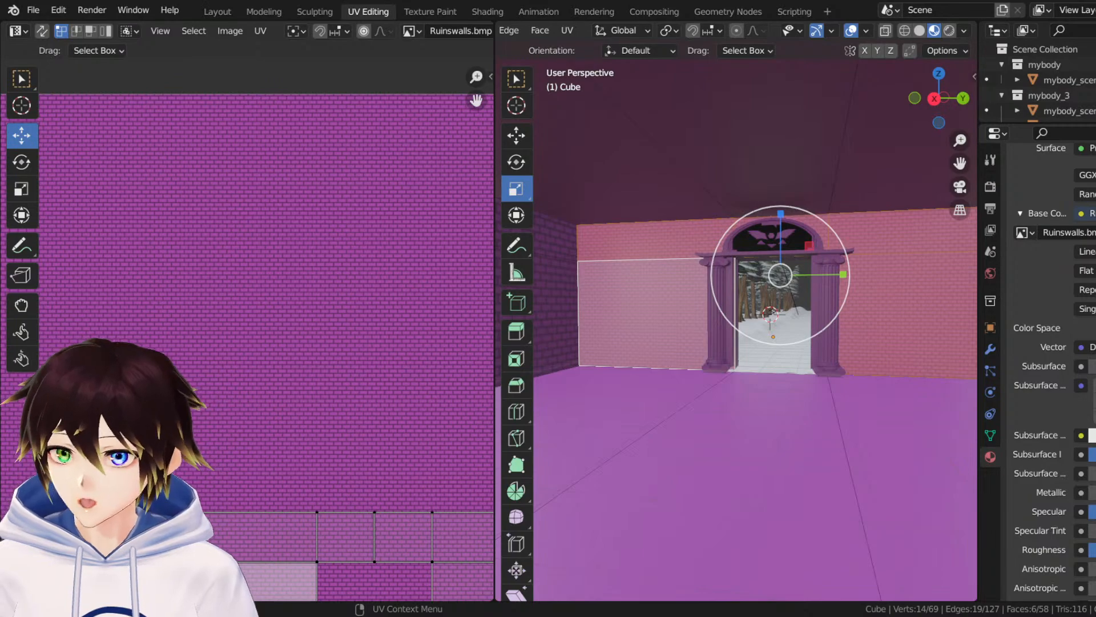
# Move the doorway wall's UV island onto a clear area of the brick texture and scale it down to about two thirds.
pyautogui.scroll(-4, 310, 293)
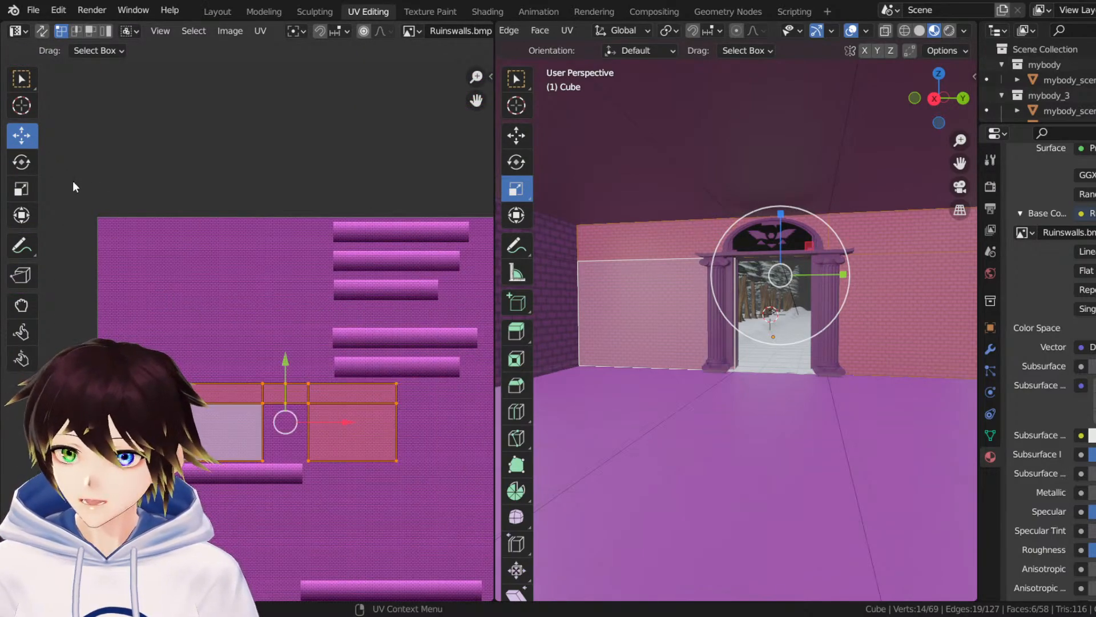
pyautogui.press('g')
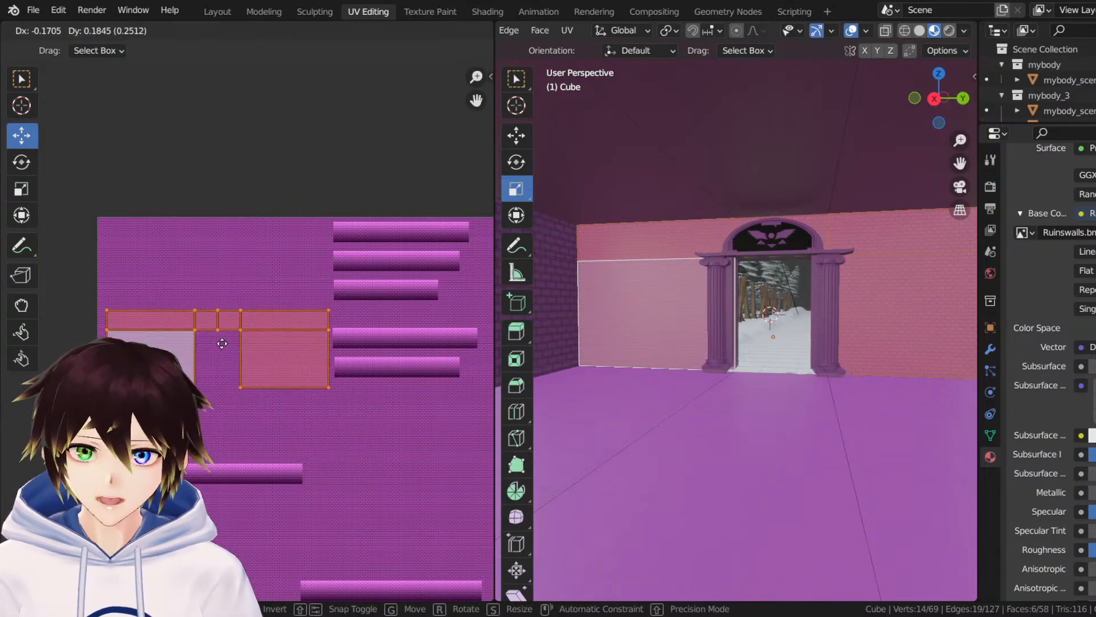
pyautogui.click(220, 344)
pyautogui.scroll(3, 221, 343)
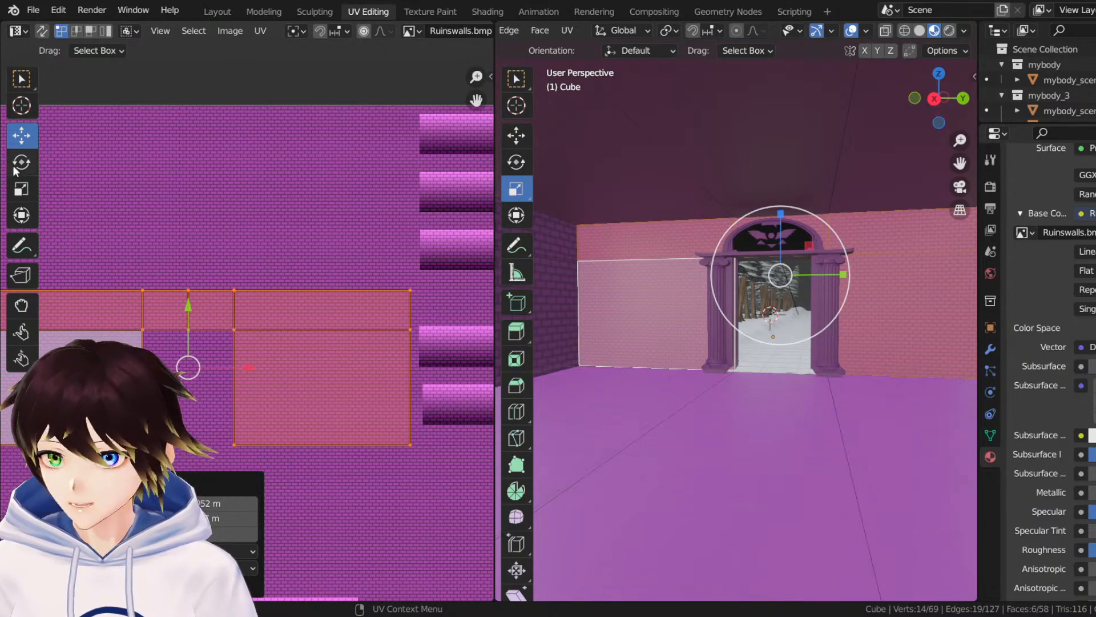
pyautogui.hotkey('shift', 'space')
pyautogui.press('s')
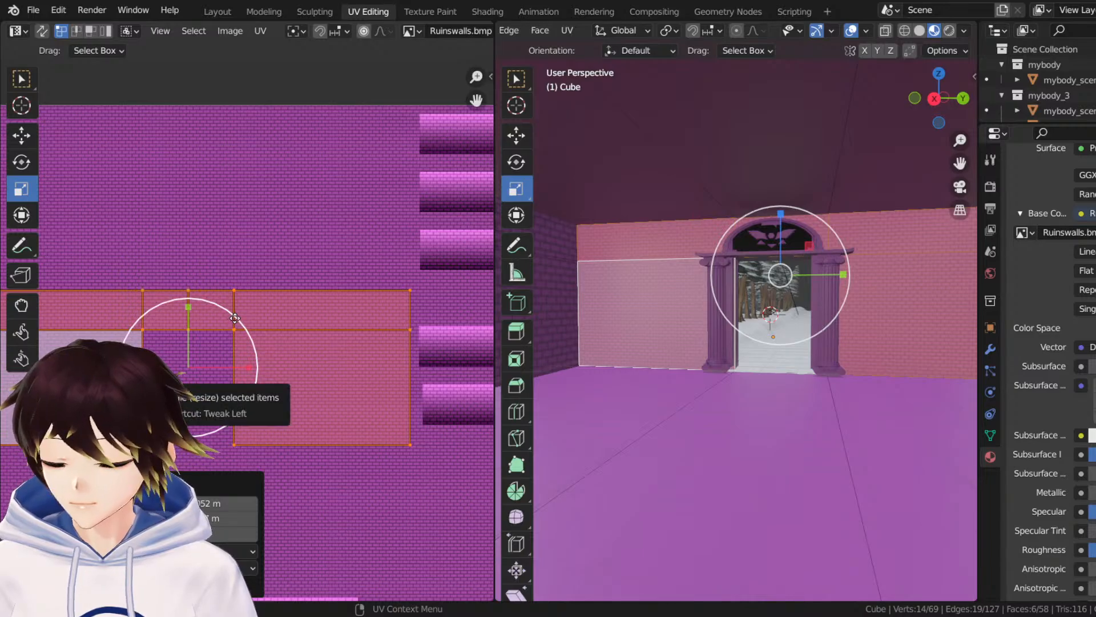
pyautogui.moveTo(232, 321); pyautogui.dragTo(208, 331)
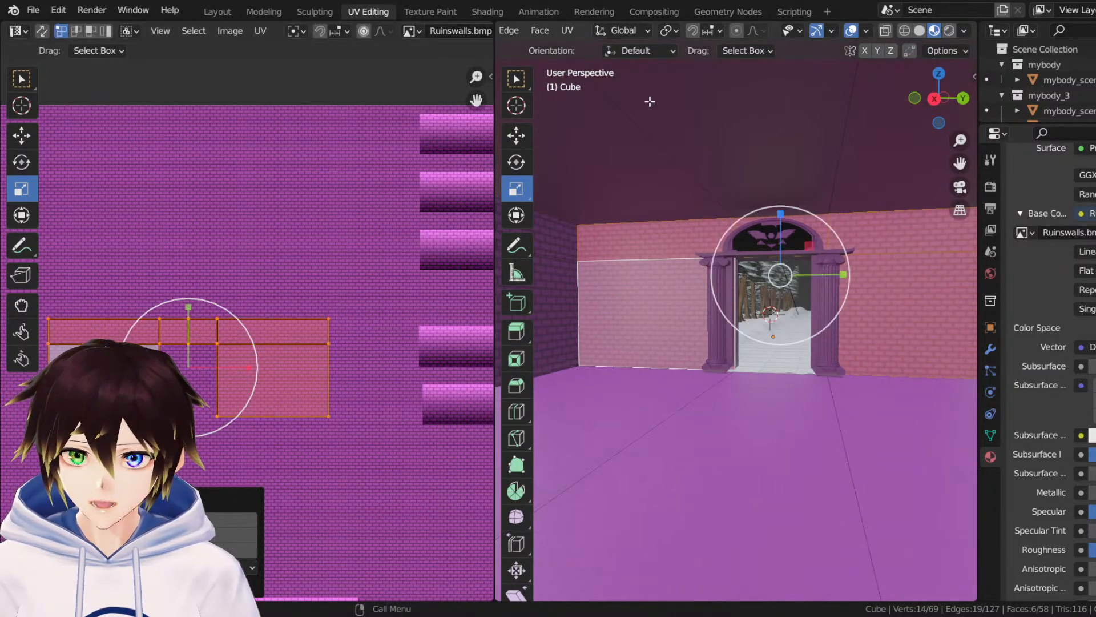
# Hide the overlays and scale the doorway wall's UV island down further to match the neighbouring walls' brick size.
pyautogui.click(851, 30)
pyautogui.moveTo(704, 201); pyautogui.dragTo(764, 201, button='middle')
pyautogui.moveTo(224, 314); pyautogui.dragTo(182, 330)
# Compare the doorway wall's bricks with the other room walls and examine the side of the door opening up close.
pyautogui.moveTo(749, 233); pyautogui.dragTo(822, 371, button='middle')
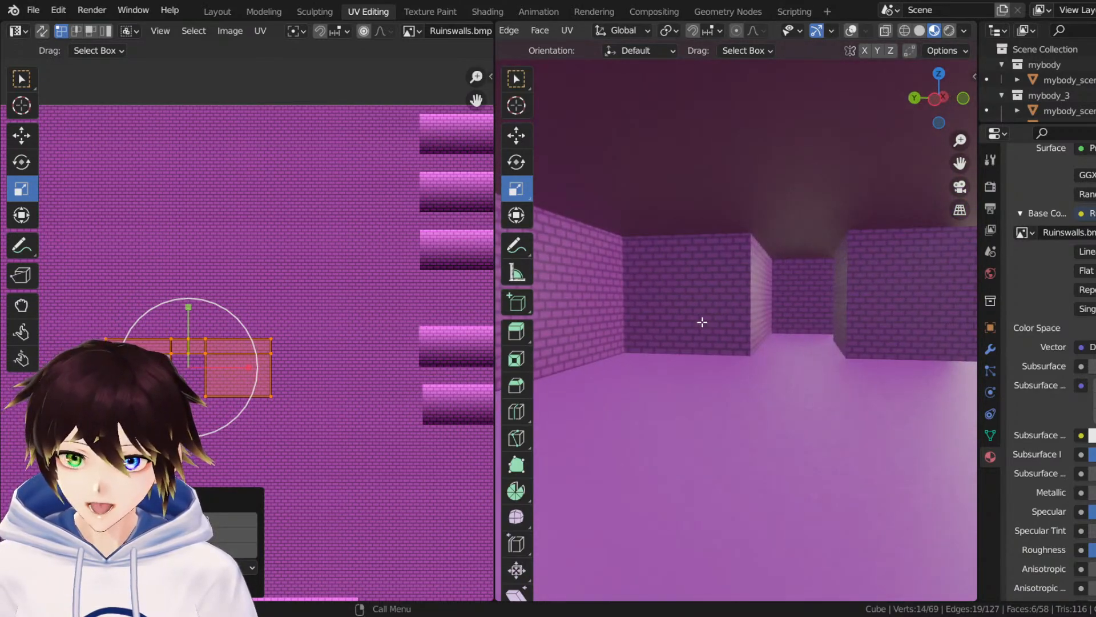
pyautogui.moveTo(702, 320); pyautogui.dragTo(659, 341, button='middle')
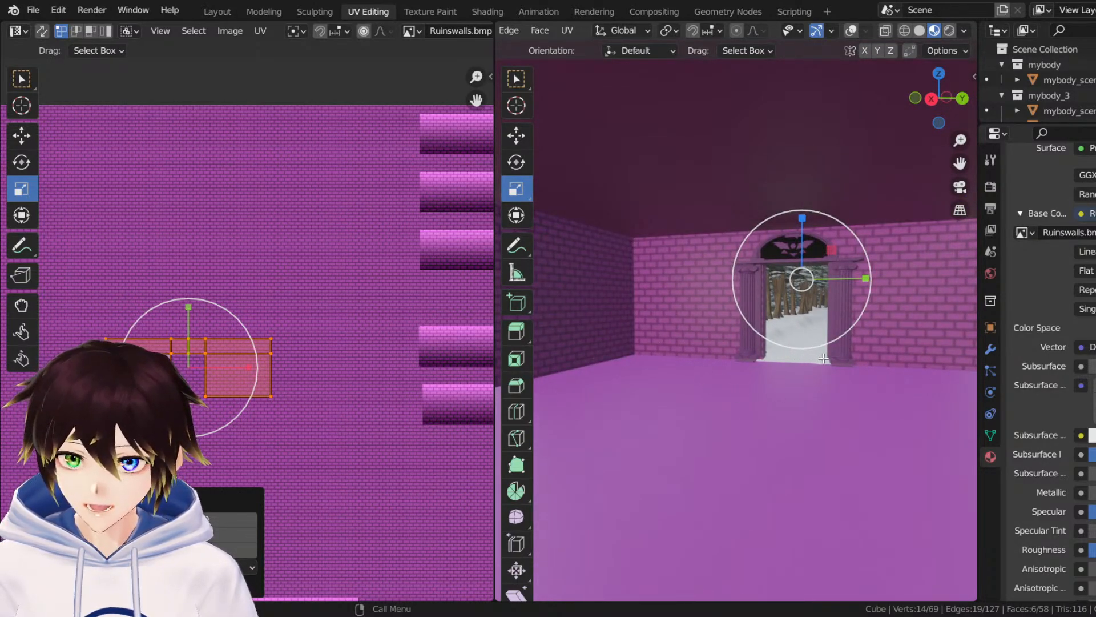
pyautogui.moveTo(837, 358); pyautogui.dragTo(780, 376, button='middle')
pyautogui.scroll(2, 721, 372)
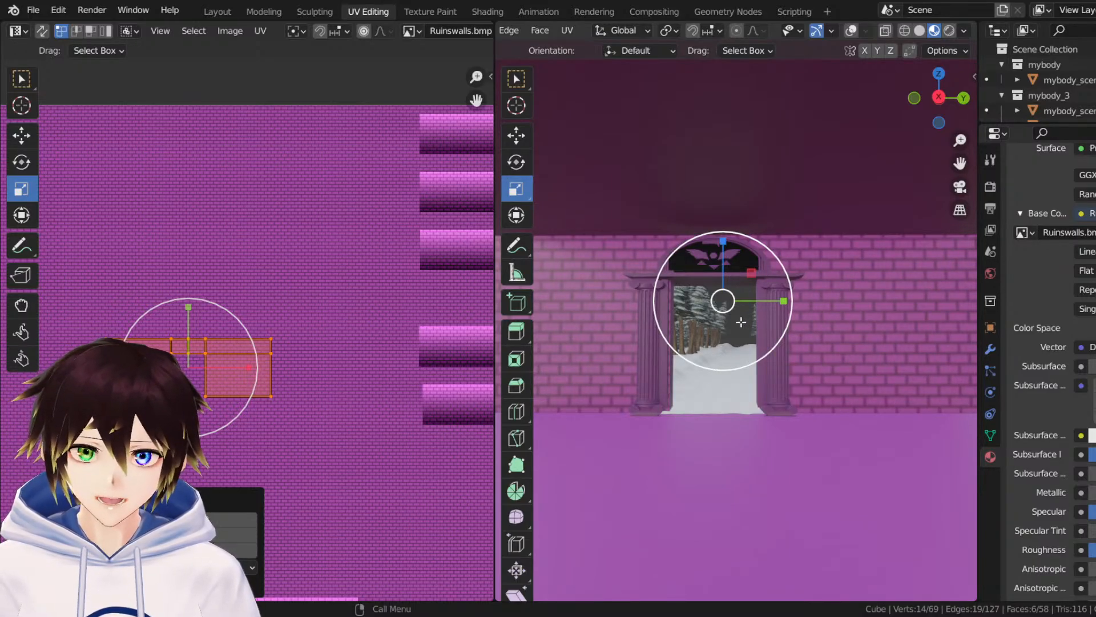
pyautogui.moveTo(743, 315); pyautogui.dragTo(921, 187, button='middle')
pyautogui.moveTo(810, 259); pyautogui.dragTo(711, 260, button='middle')
pyautogui.moveTo(960, 163); pyautogui.dragTo(650, 188)
pyautogui.moveTo(649, 187); pyautogui.dragTo(605, 183, button='middle')
pyautogui.scroll(2, 695, 222)
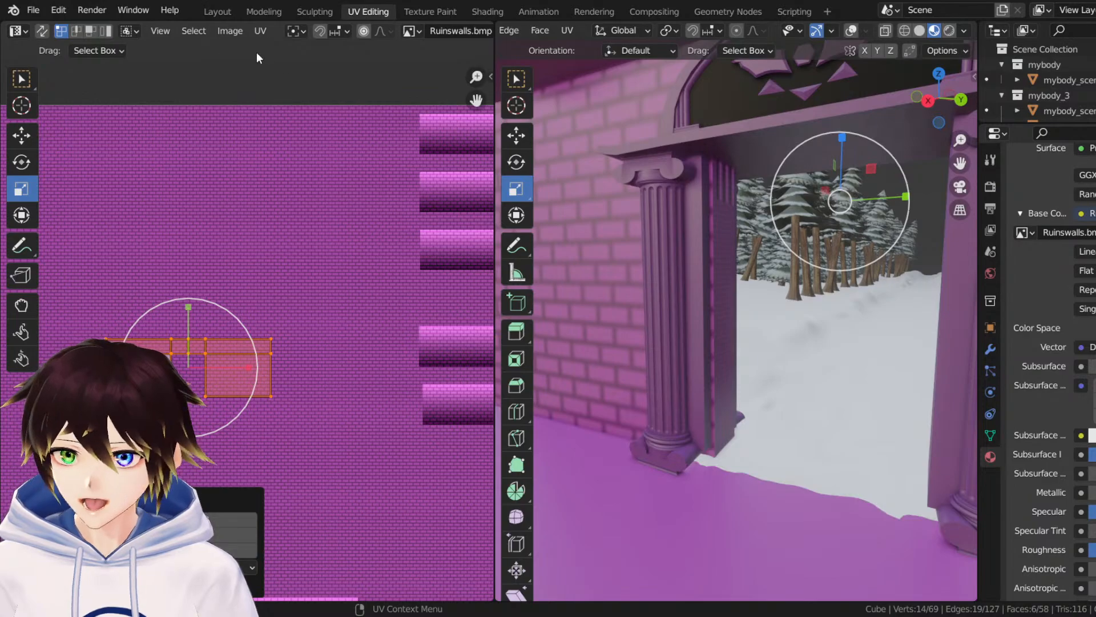
# Switch to the Layout workspace and, in Edit Mode, select the doorway's protruding inner side face as seen from outside.
pyautogui.click(225, 12)
pyautogui.scroll(-5, 514, 302)
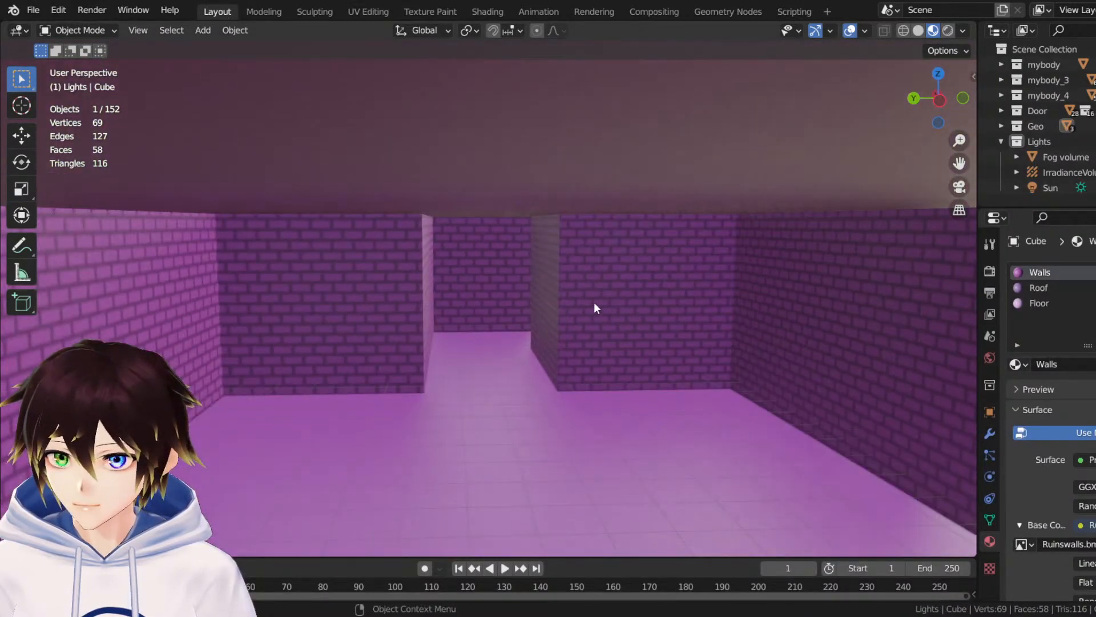
pyautogui.moveTo(601, 334); pyautogui.dragTo(669, 291, button='middle')
pyautogui.moveTo(959, 163); pyautogui.dragTo(879, 167)
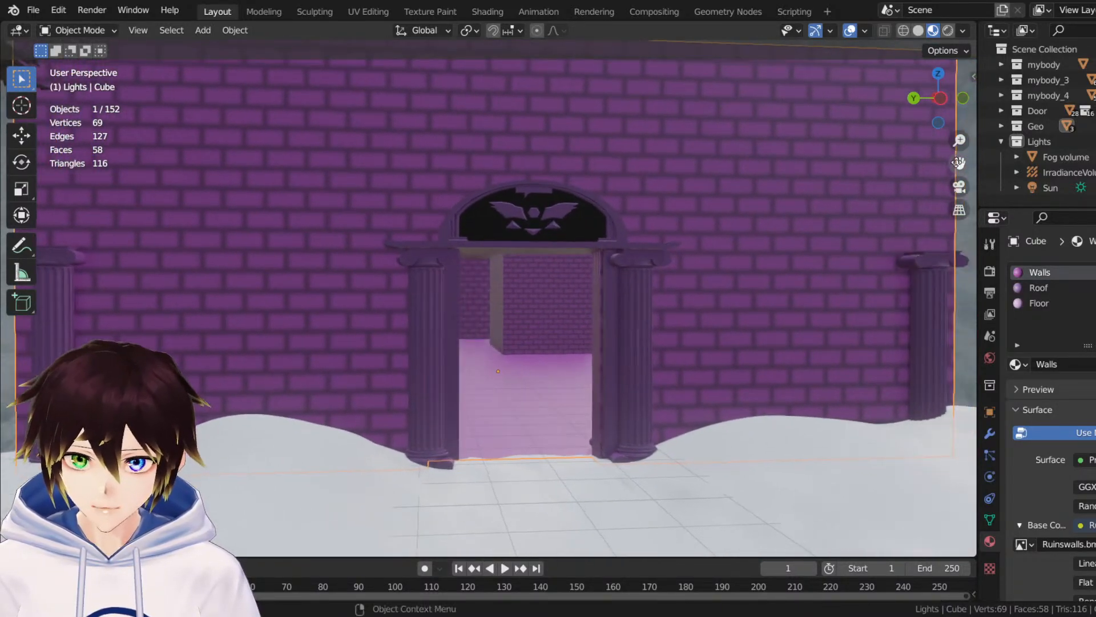
pyautogui.moveTo(959, 139); pyautogui.dragTo(959, 66)
pyautogui.click(91, 31)
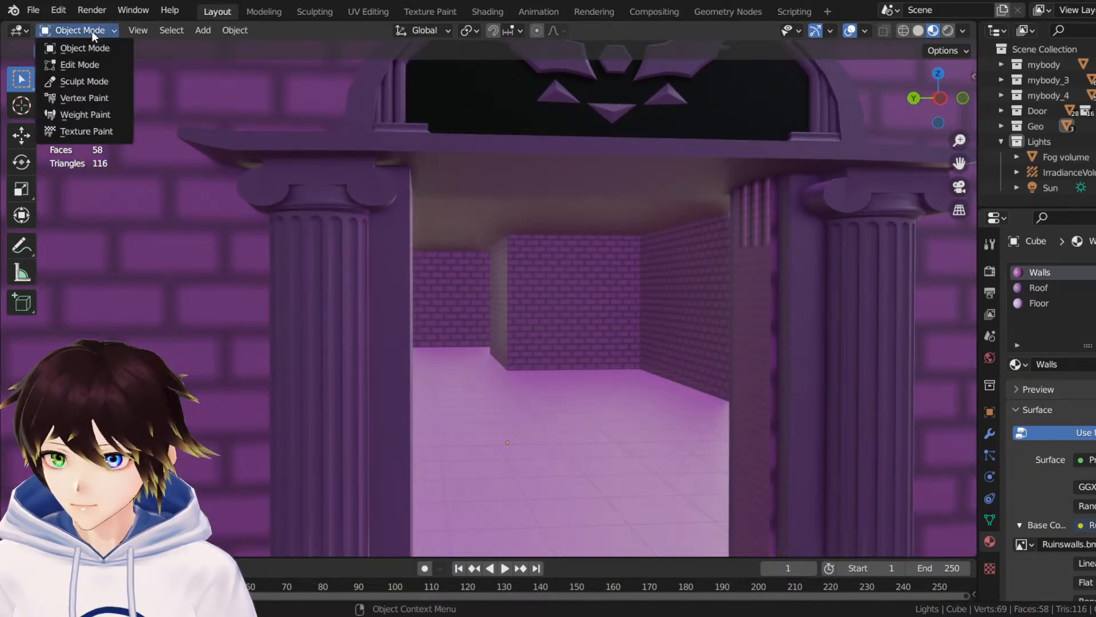
pyautogui.click(80, 65)
pyautogui.click(746, 227)
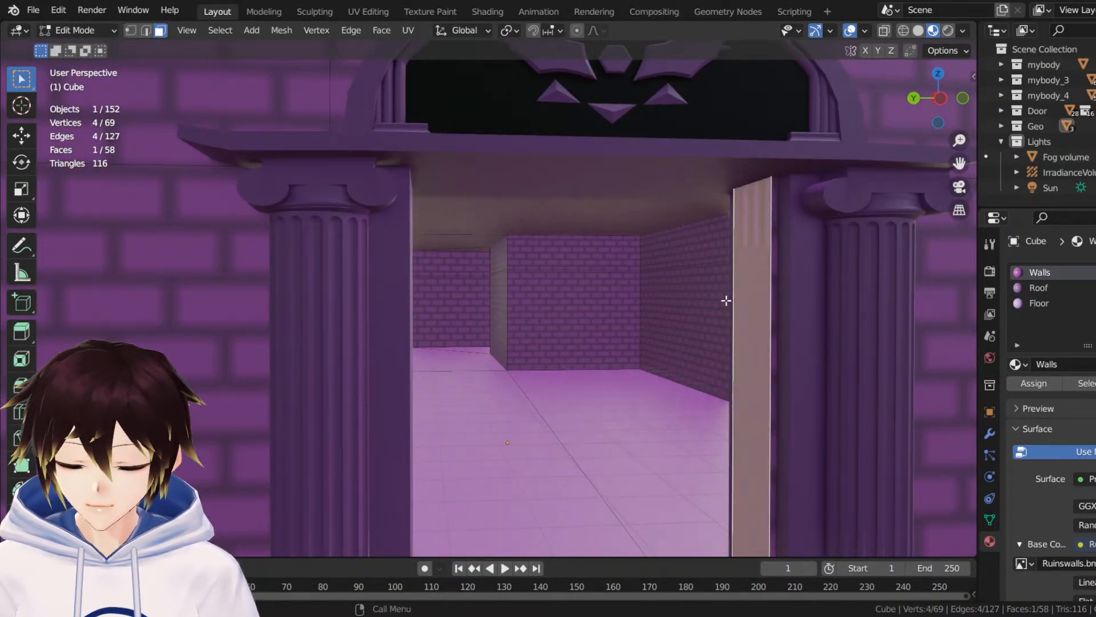
# Move the selected doorway side face about 0.07 m along Y, away from the opening and behind the column.
pyautogui.keyDown('shift'); pyautogui.moveTo(653, 286); pyautogui.dragTo(600, 276, button='middle'); pyautogui.keyUp('shift')
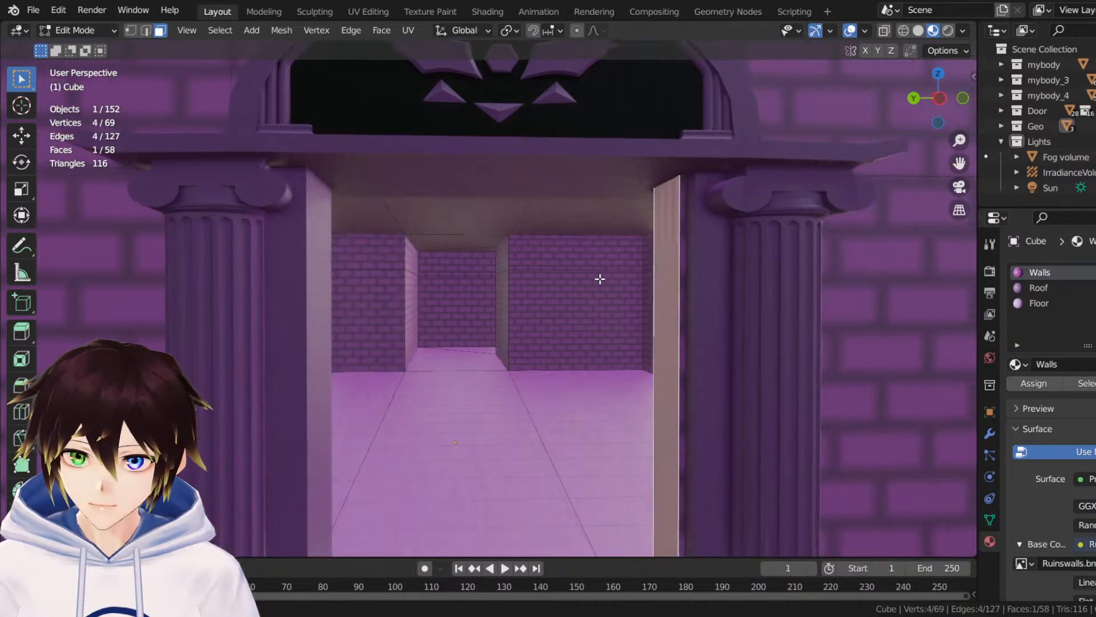
pyautogui.click(21, 136)
pyautogui.scroll(-4, 482, 265)
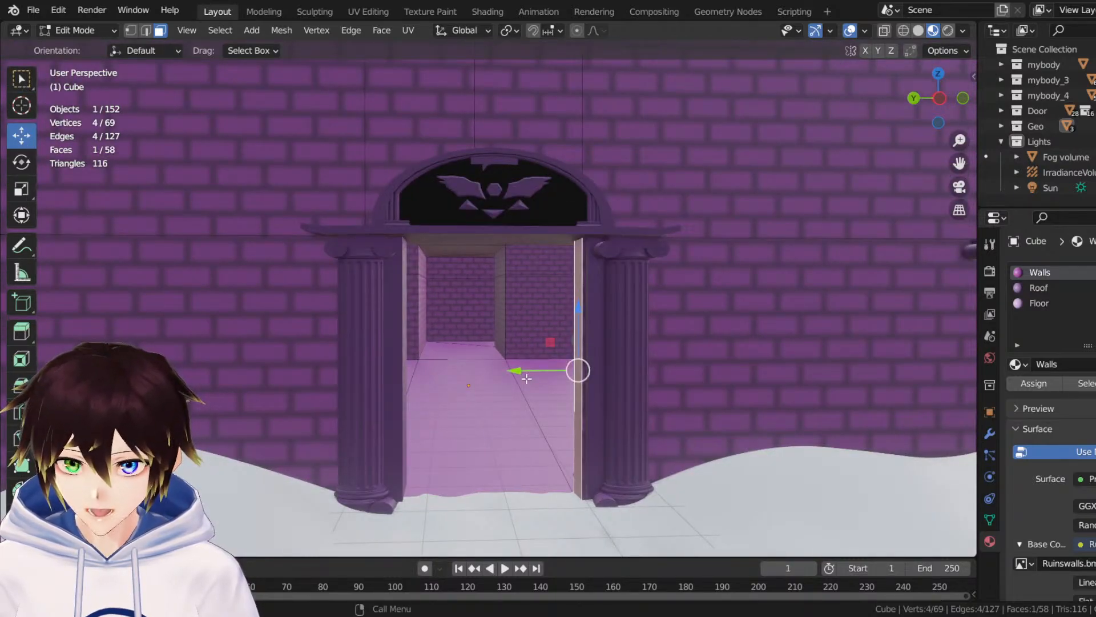
pyautogui.moveTo(519, 371); pyautogui.dragTo(531, 372)
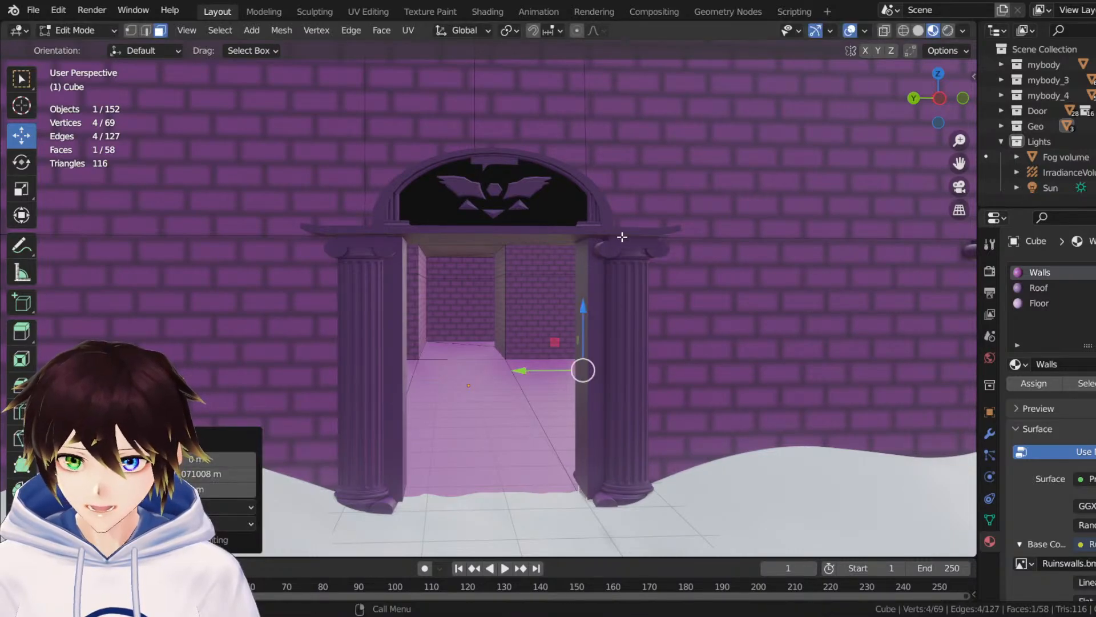
pyautogui.scroll(-3, 451, 288)
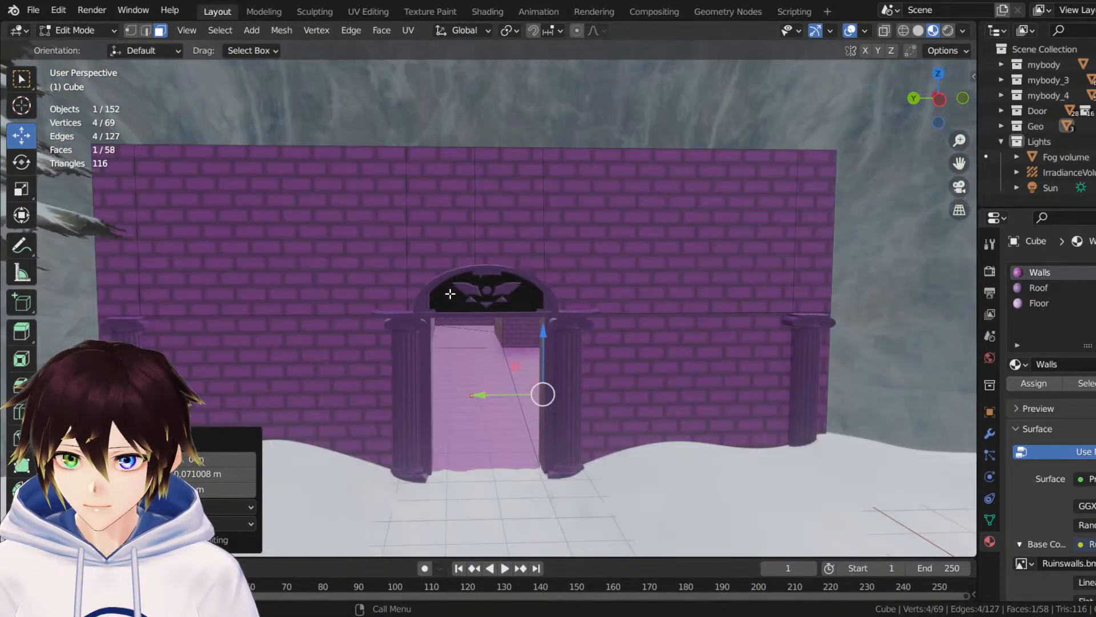
pyautogui.scroll(3, 467, 303)
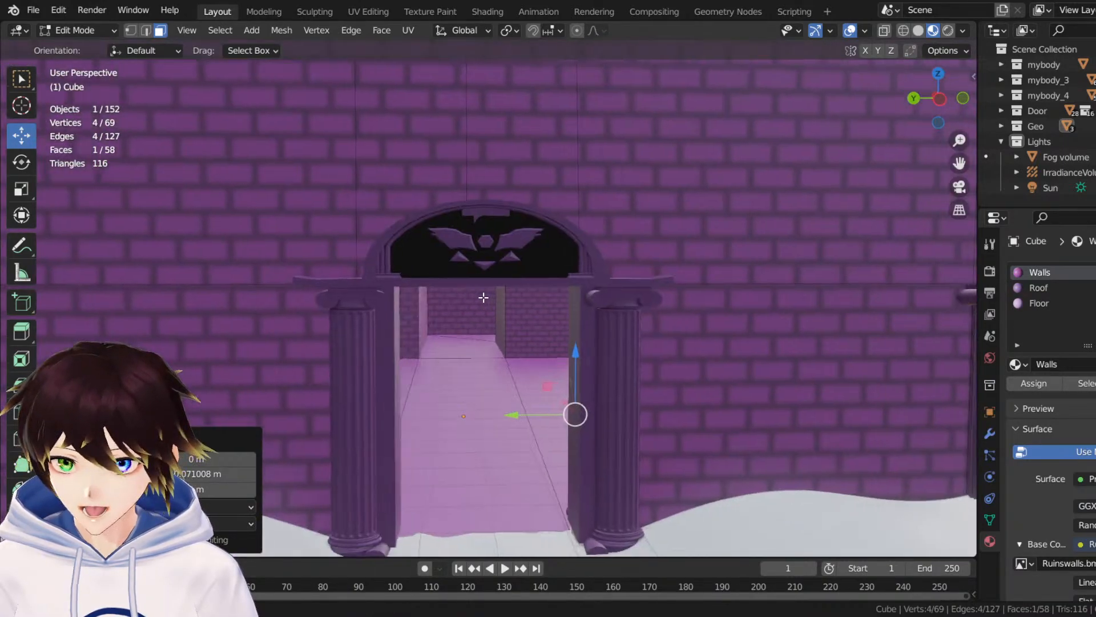
pyautogui.moveTo(483, 298); pyautogui.dragTo(479, 295, button='middle')
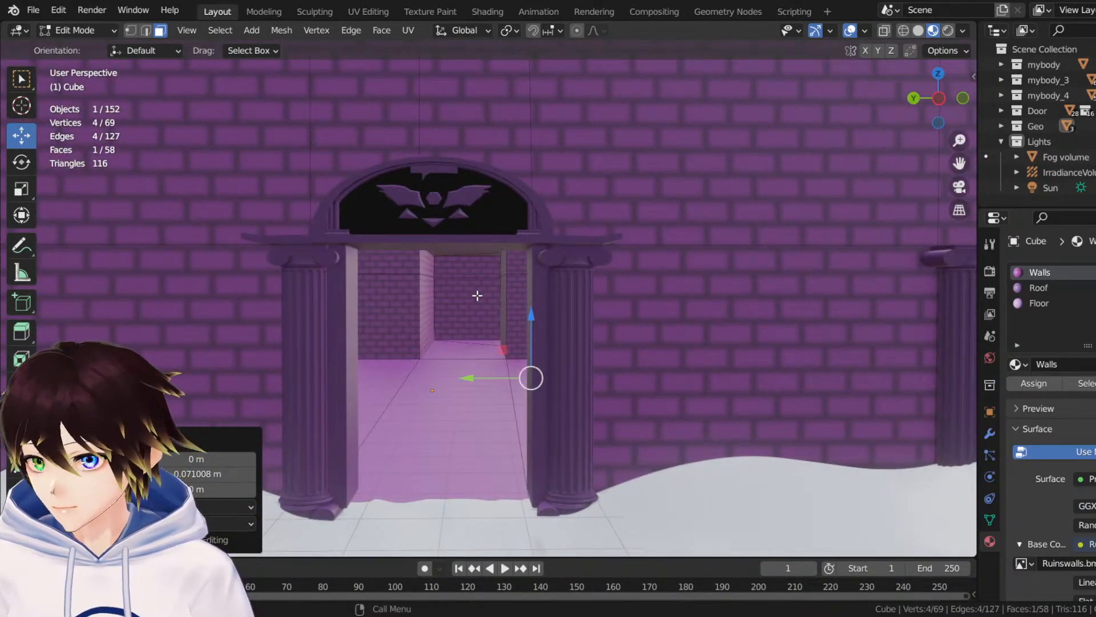
# Return to Object Mode and save the Snowdin forest file.
pyautogui.click(84, 31)
pyautogui.click(88, 48)
pyautogui.moveTo(311, 146); pyautogui.dragTo(400, 207, button='middle')
pyautogui.hotkey('ctrl', 's')
# View the building from the forest, then inspect its interior brick walls in rendered shading with the overlays hidden.
pyautogui.scroll(-10, 510, 188)
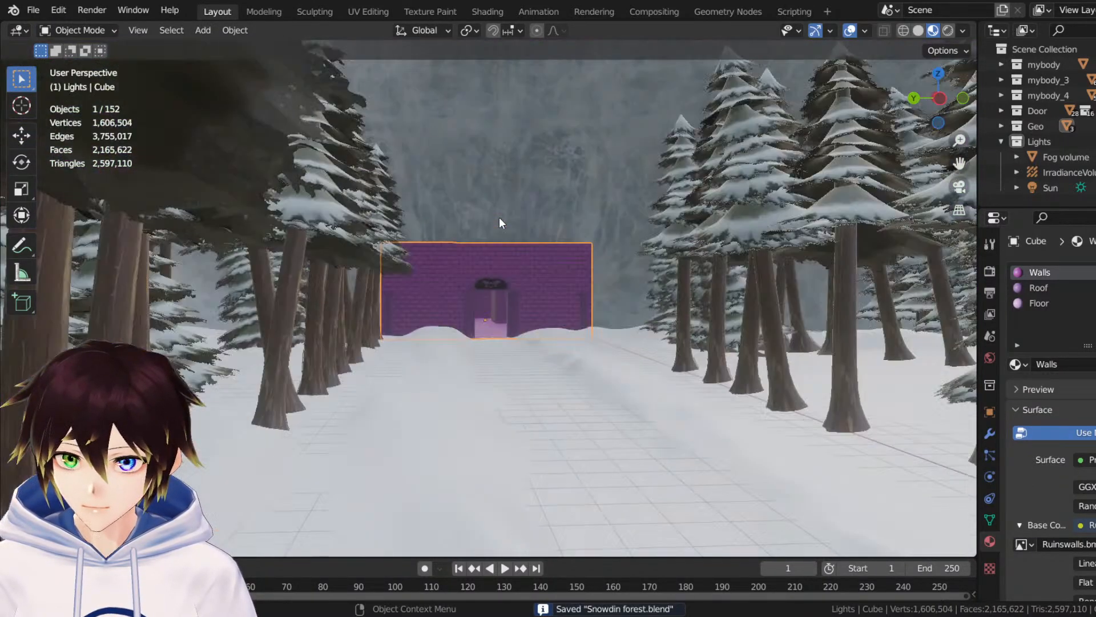
pyautogui.moveTo(499, 217)
pyautogui.mouseDown(button='middle')
pyautogui.moveTo(515, 196)
pyautogui.moveTo(519, 220)
pyautogui.mouseUp(button='middle')
pyautogui.scroll(-3, 519, 220)
pyautogui.moveTo(507, 296); pyautogui.dragTo(530, 352, button='middle')
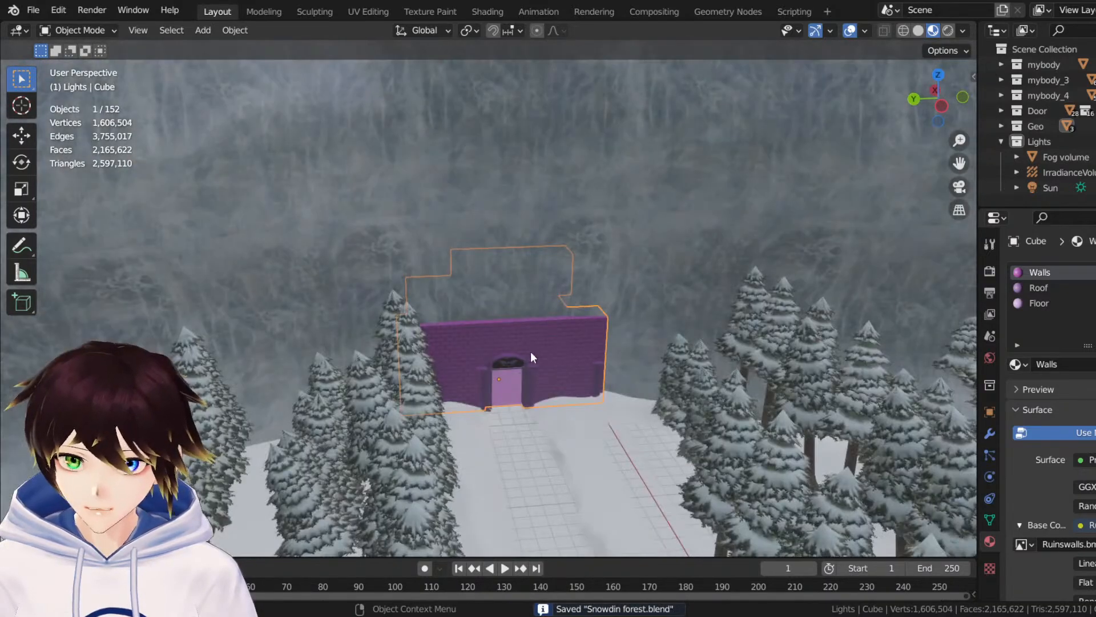
pyautogui.scroll(10, 510, 300)
pyautogui.scroll(2, 502, 304)
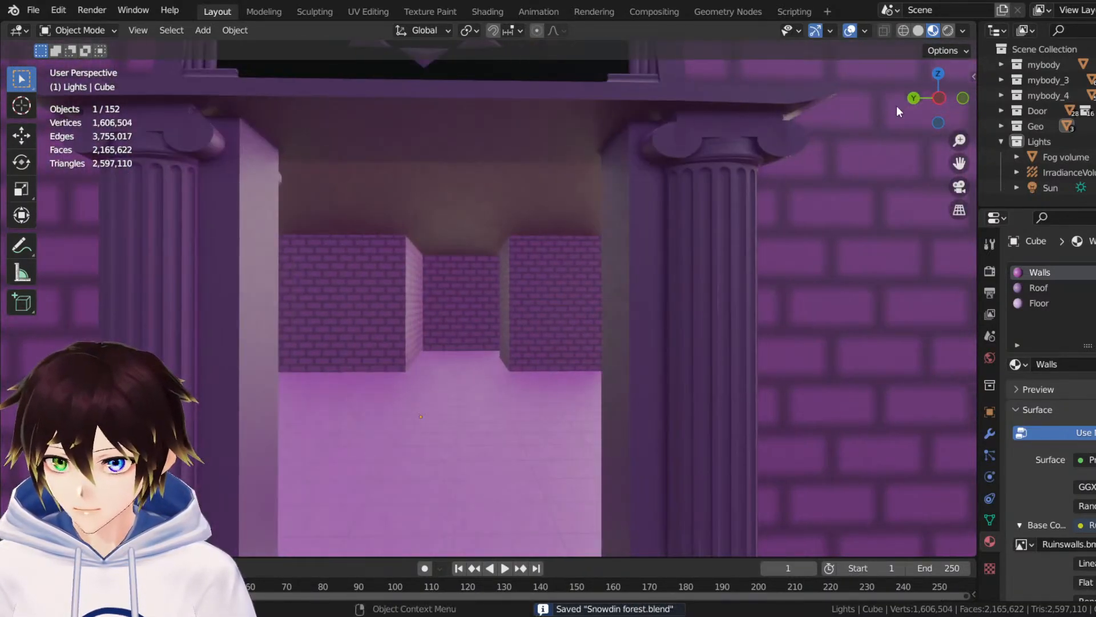
pyautogui.click(948, 31)
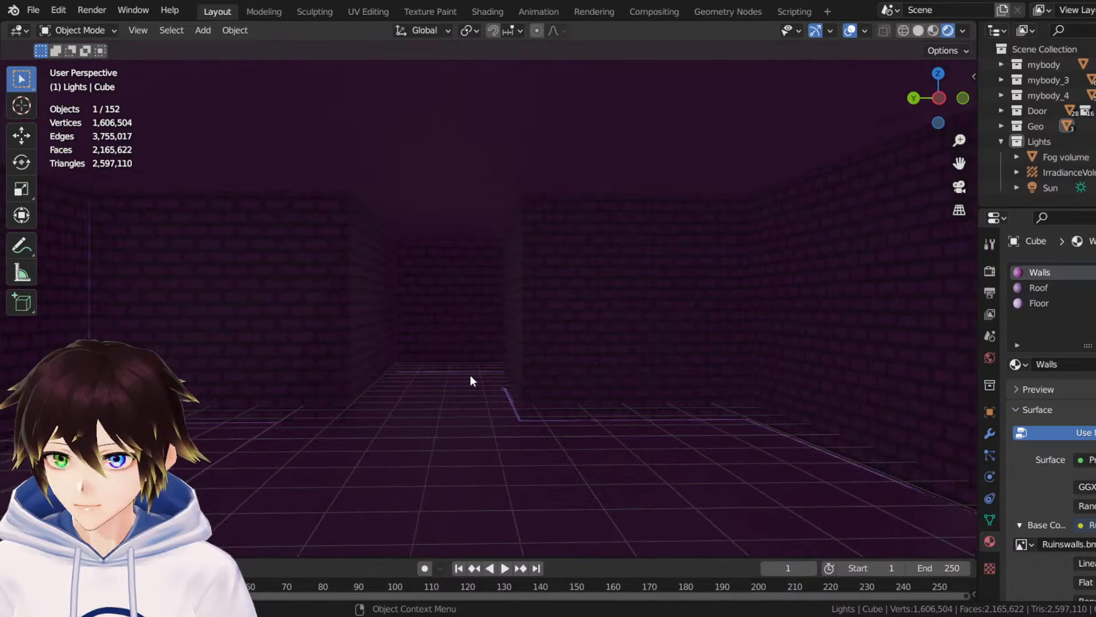
pyautogui.click(850, 30)
pyautogui.moveTo(541, 365); pyautogui.dragTo(594, 366, button='middle')
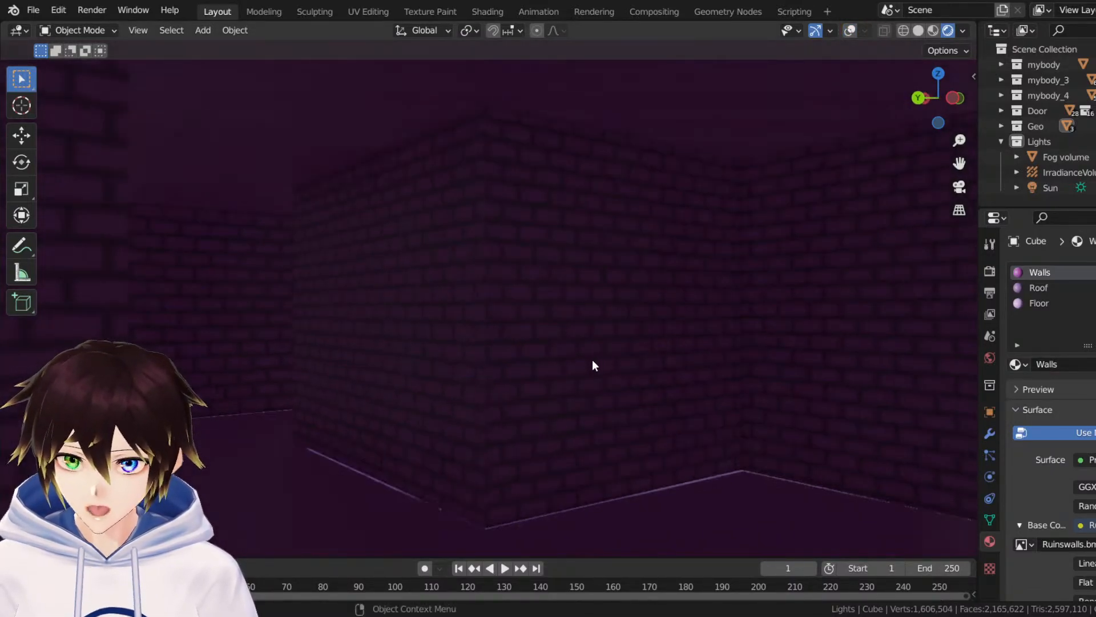
pyautogui.moveTo(415, 318); pyautogui.dragTo(513, 348, button='middle')
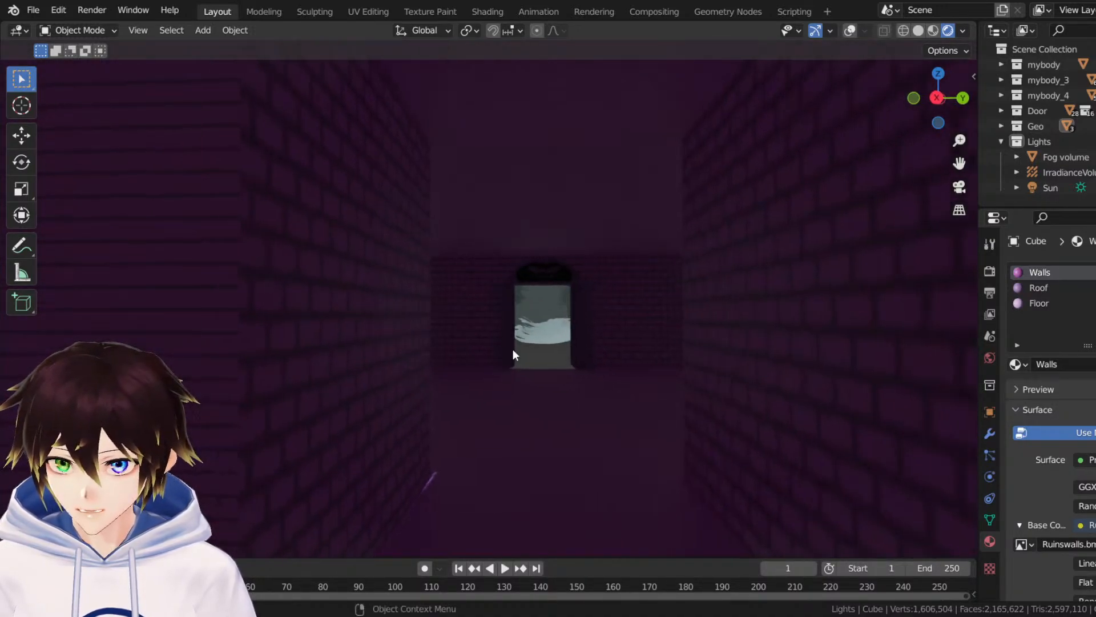
# Show the overlays again, select the corridor building and view its whole exterior from behind.
pyautogui.click(341, 381)
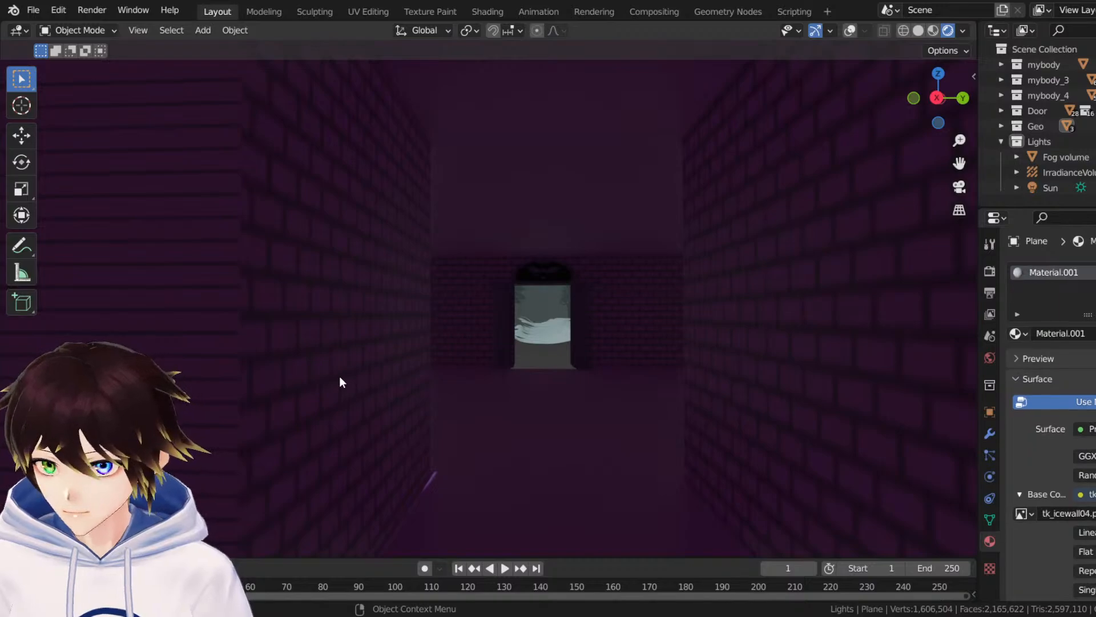
pyautogui.click(851, 30)
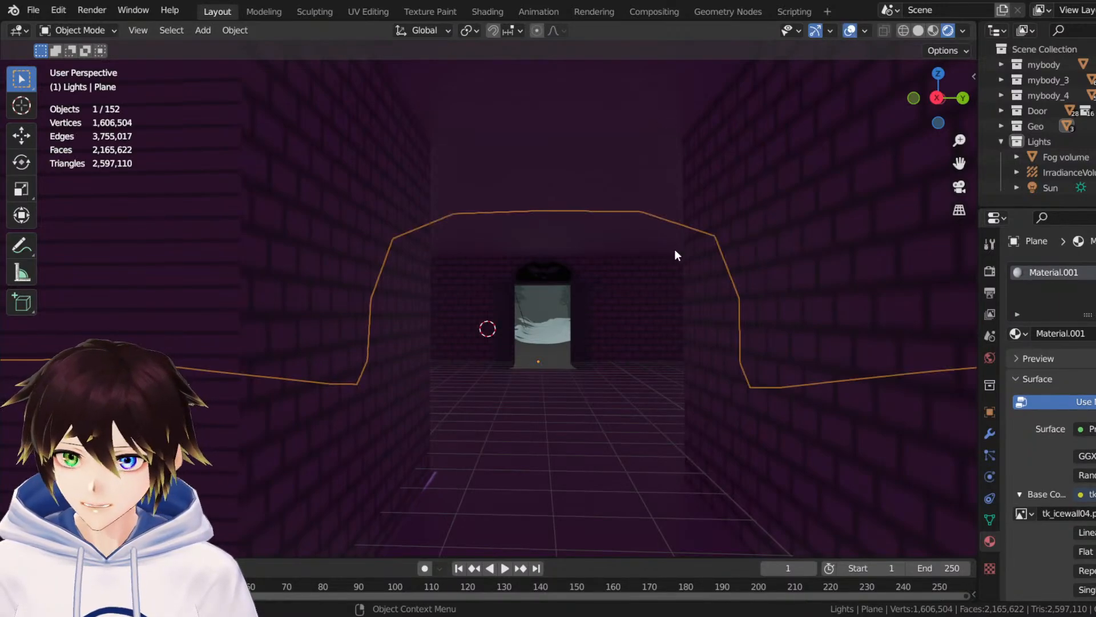
pyautogui.click(330, 307)
pyautogui.scroll(-15, 522, 334)
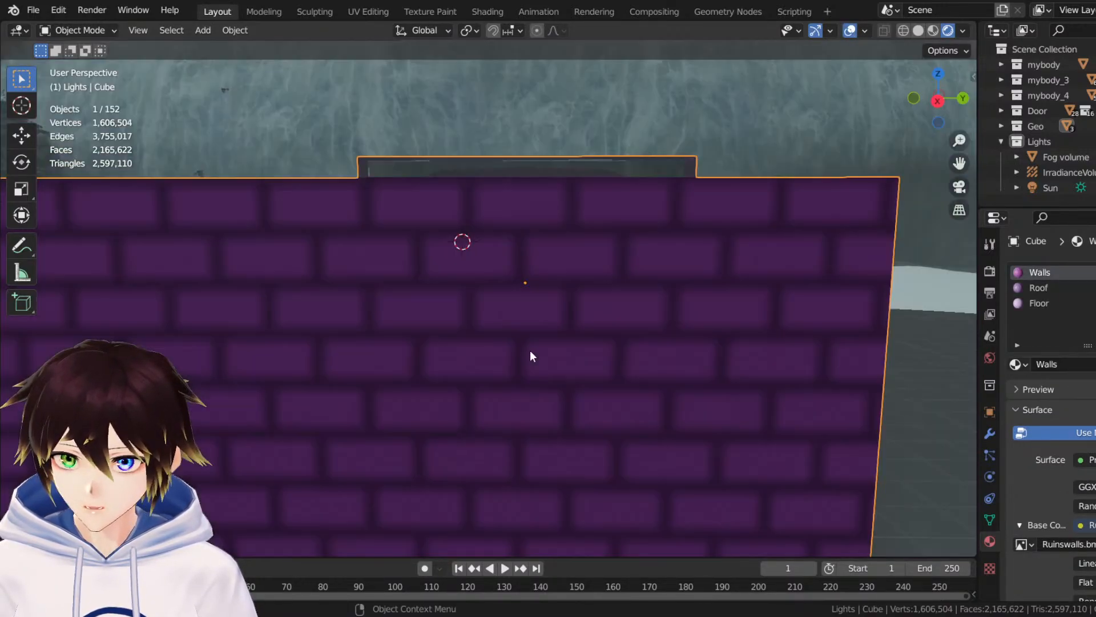
pyautogui.moveTo(485, 345); pyautogui.dragTo(520, 297, button='middle')
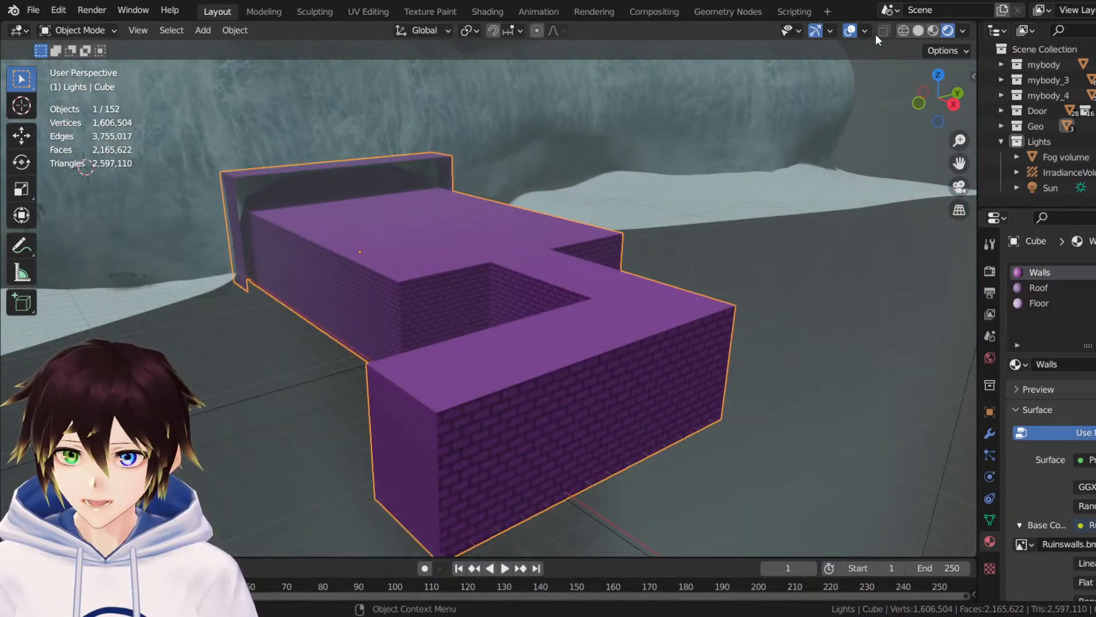
# Turn on the Face Orientation overlay and check the direction of the building's interior faces.
pyautogui.click(865, 30)
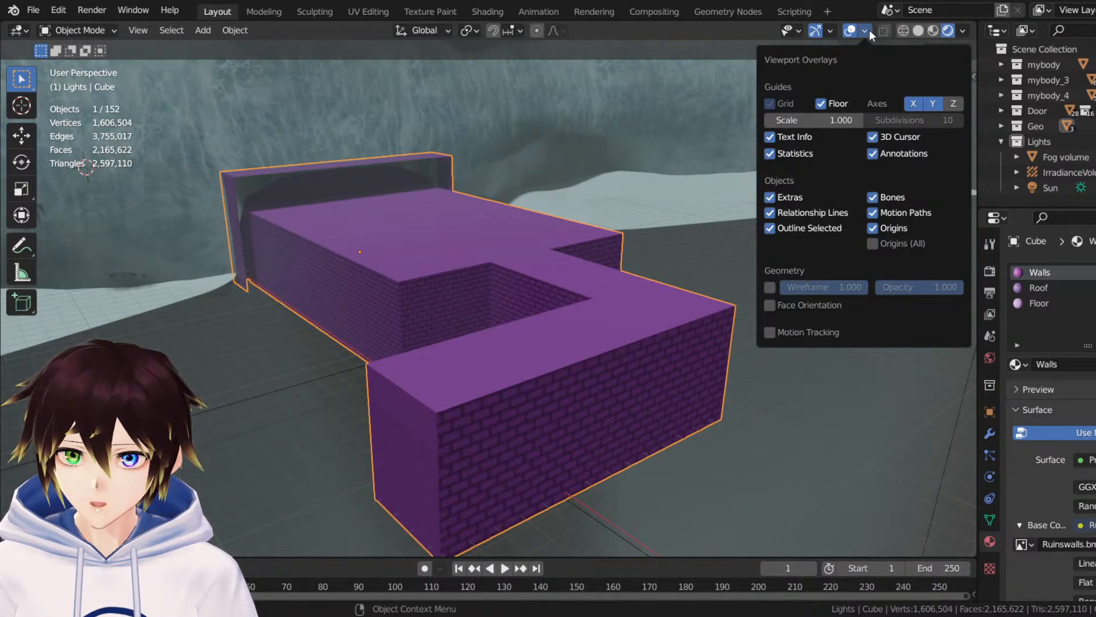
pyautogui.click(770, 305)
pyautogui.scroll(8, 486, 267)
pyautogui.moveTo(567, 267); pyautogui.dragTo(578, 281, button='middle')
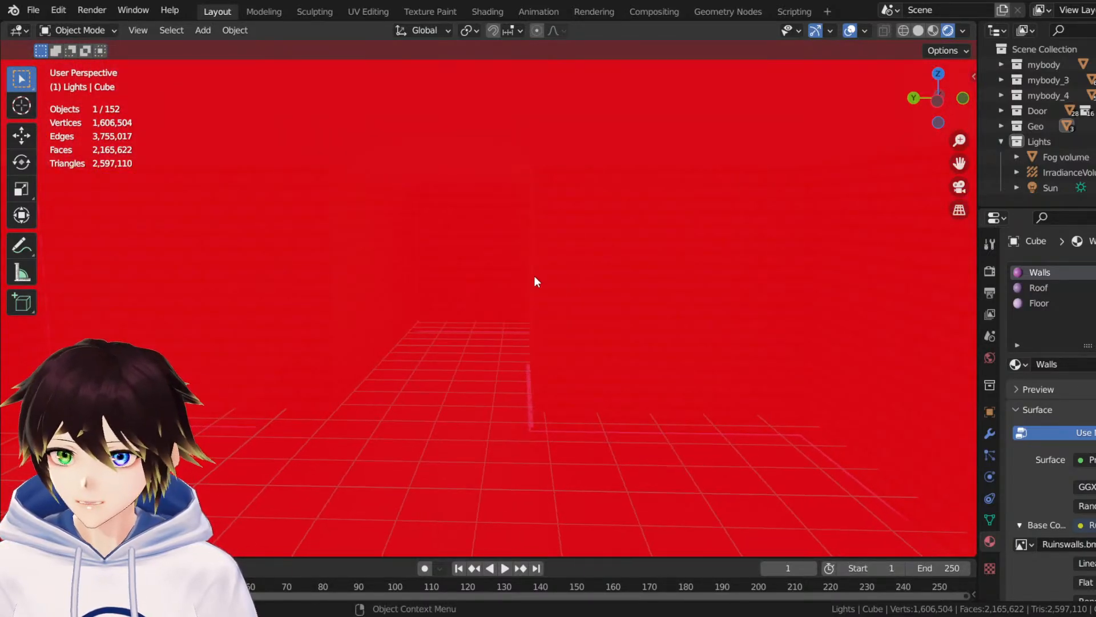
# Examine the corridor building's face orientation colors from inside, from the forest and from behind.
pyautogui.scroll(-5, 521, 282)
pyautogui.moveTo(546, 261); pyautogui.dragTo(588, 283, button='middle')
pyautogui.scroll(5, 618, 284)
pyautogui.scroll(-5, 600, 282)
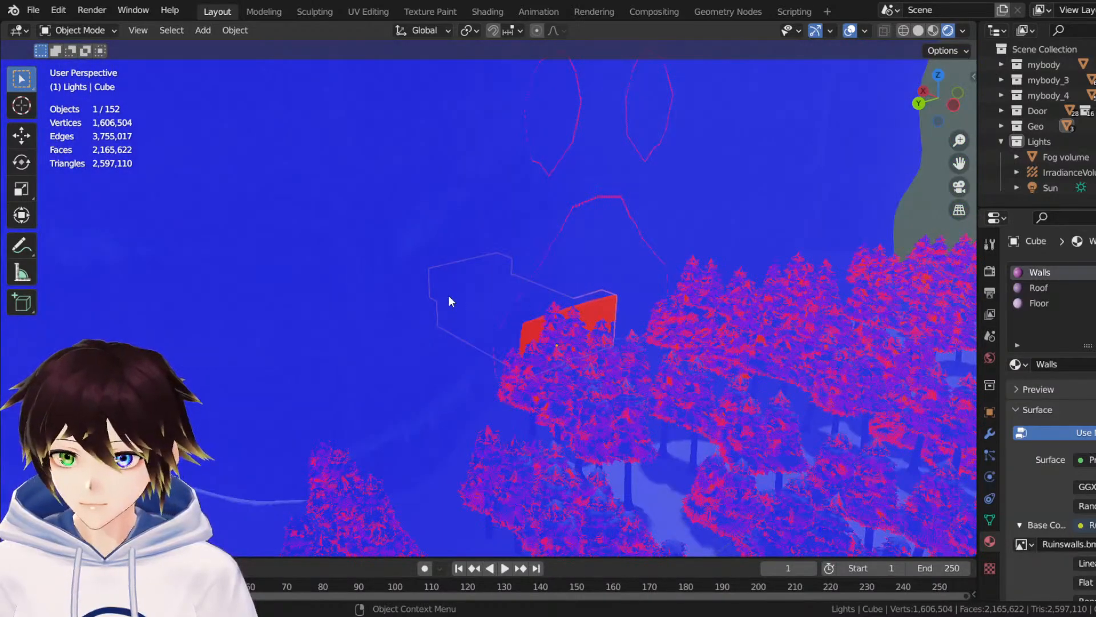
pyautogui.scroll(7, 512, 300)
pyautogui.moveTo(448, 295); pyautogui.dragTo(507, 310, button='middle')
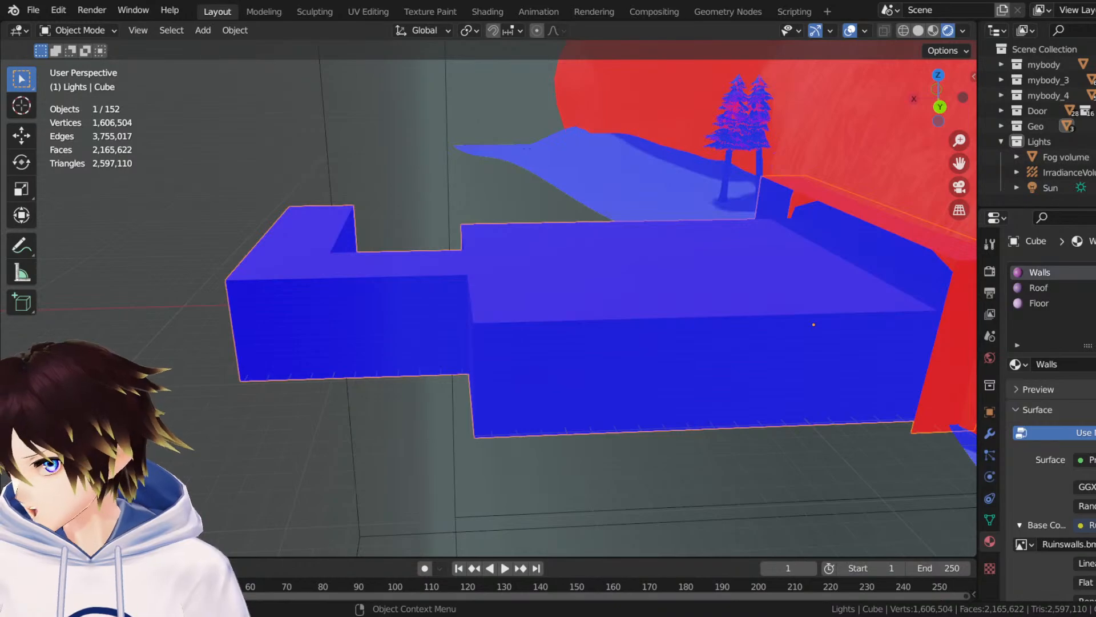
pyautogui.moveTo(381, 205)
pyautogui.mouseDown(button='middle')
pyautogui.moveTo(398, 211)
pyautogui.moveTo(379, 225)
pyautogui.mouseUp(button='middle')
pyautogui.scroll(-3, 401, 211)
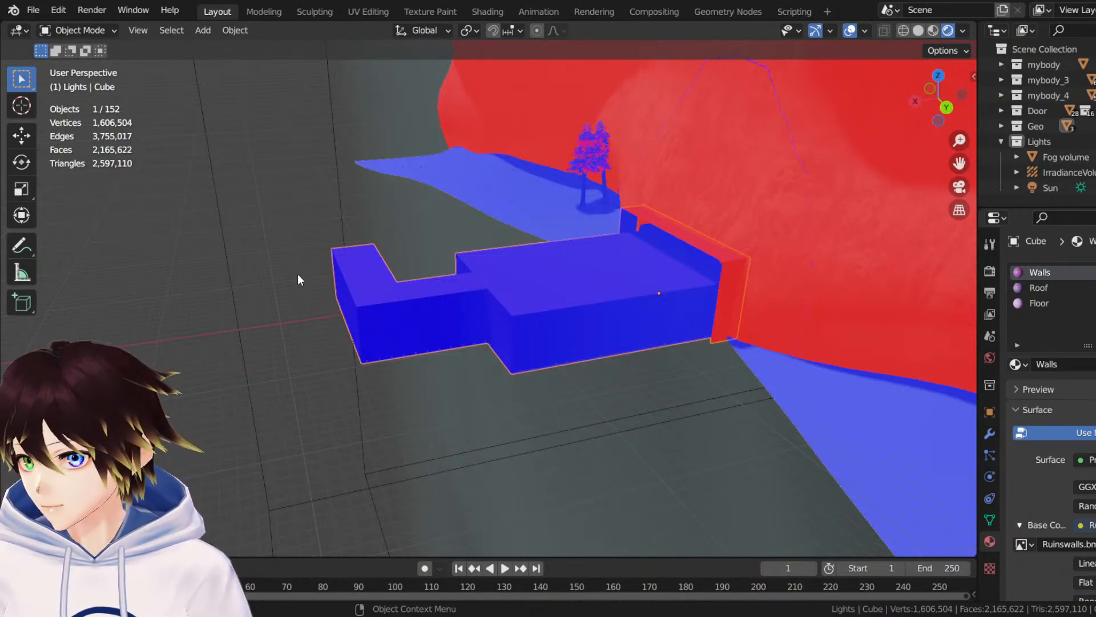
# Deselect the building and save the Snowdin forest file.
pyautogui.click(103, 29)
pyautogui.click(297, 236)
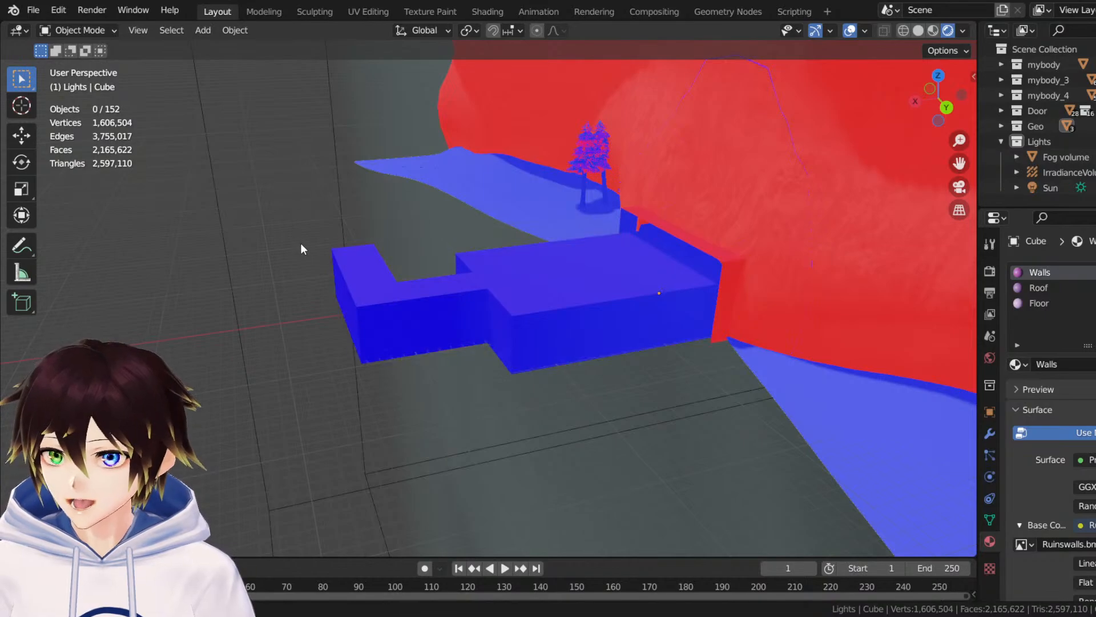
pyautogui.moveTo(300, 243); pyautogui.dragTo(309, 242, button='middle')
pyautogui.hotkey('ctrl', 's')
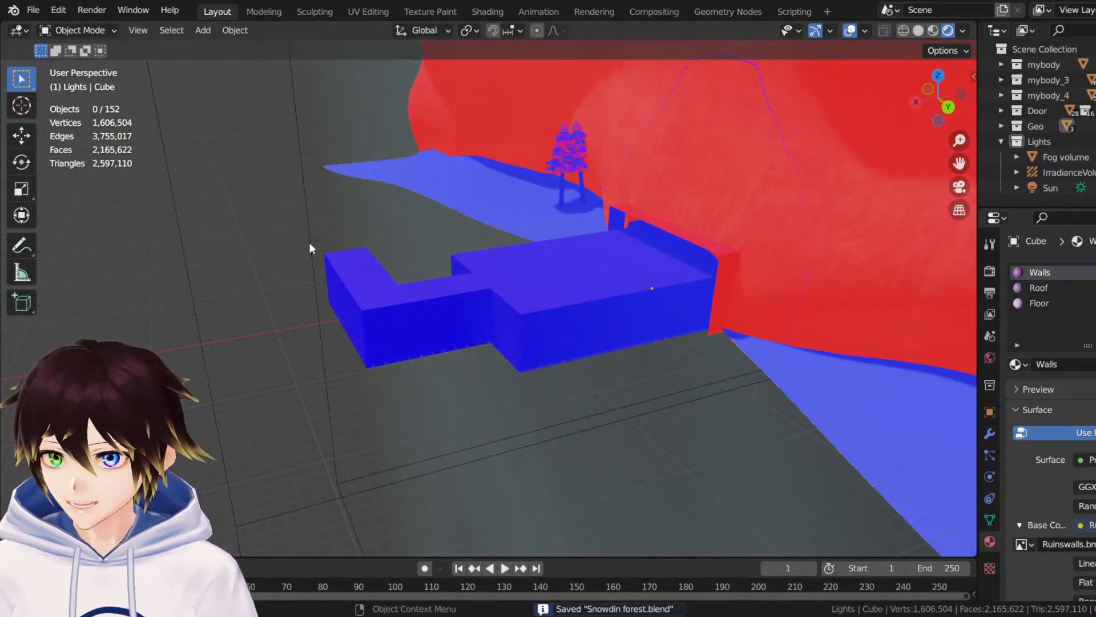
# Add a temporary cube near the building to compare its face orientation colors, and delete the cube.
pyautogui.click(203, 29)
pyautogui.moveTo(215, 46)
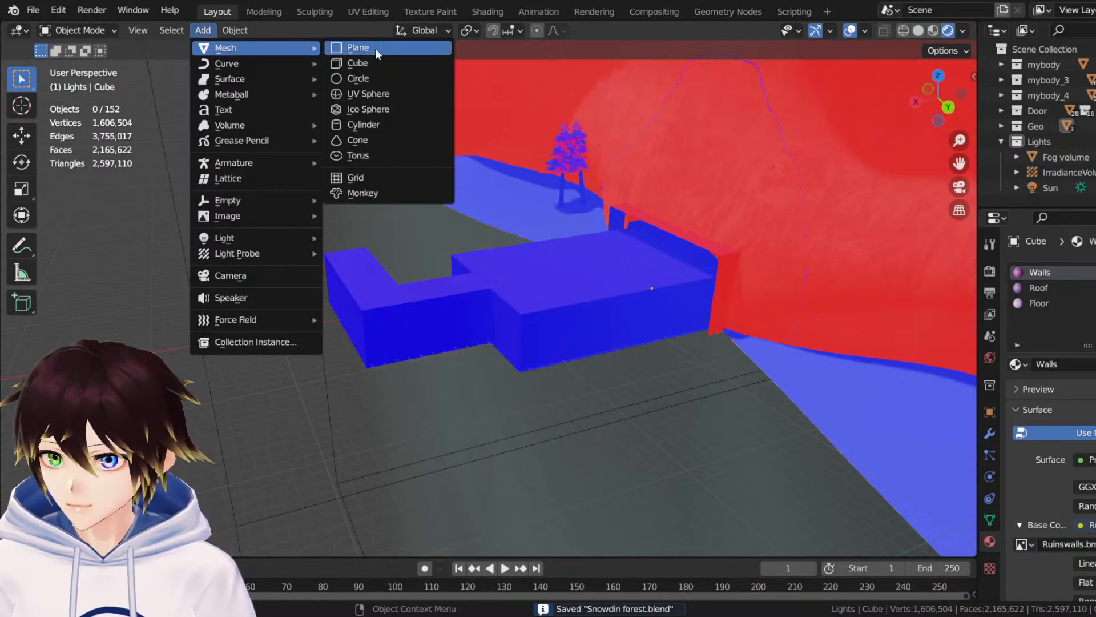
pyautogui.click(375, 65)
pyautogui.moveTo(406, 204); pyautogui.dragTo(435, 203, button='middle')
pyautogui.click(23, 134)
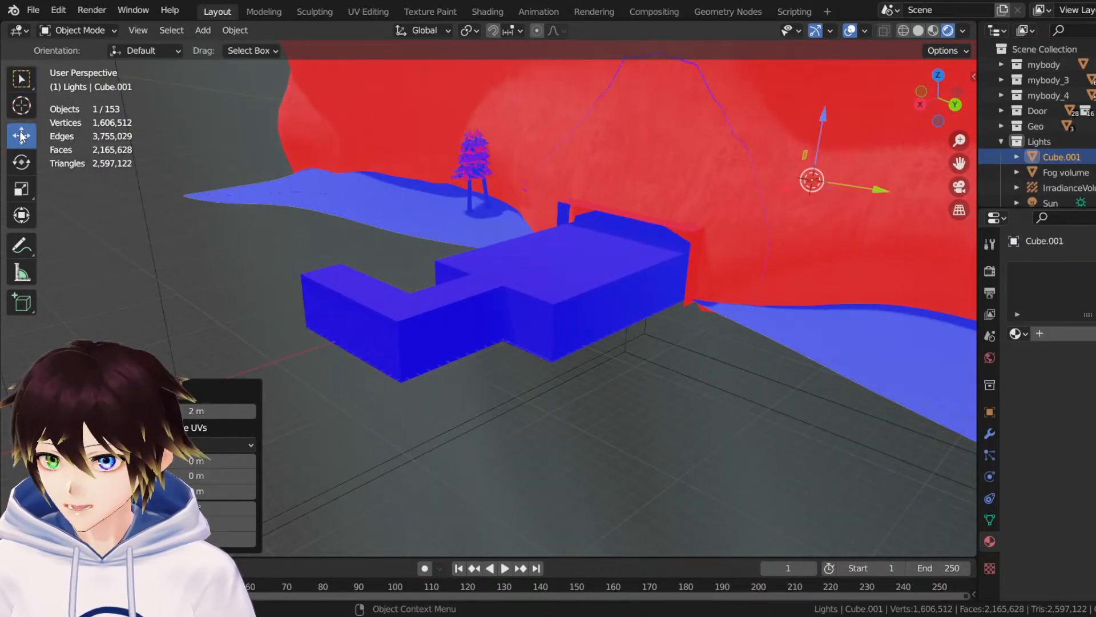
pyautogui.scroll(-5, 830, 283)
pyautogui.moveTo(829, 282); pyautogui.dragTo(684, 237, button='middle')
pyautogui.moveTo(720, 263); pyautogui.dragTo(343, 300)
pyautogui.scroll(6, 365, 316)
pyautogui.moveTo(365, 316); pyautogui.dragTo(560, 288, button='middle')
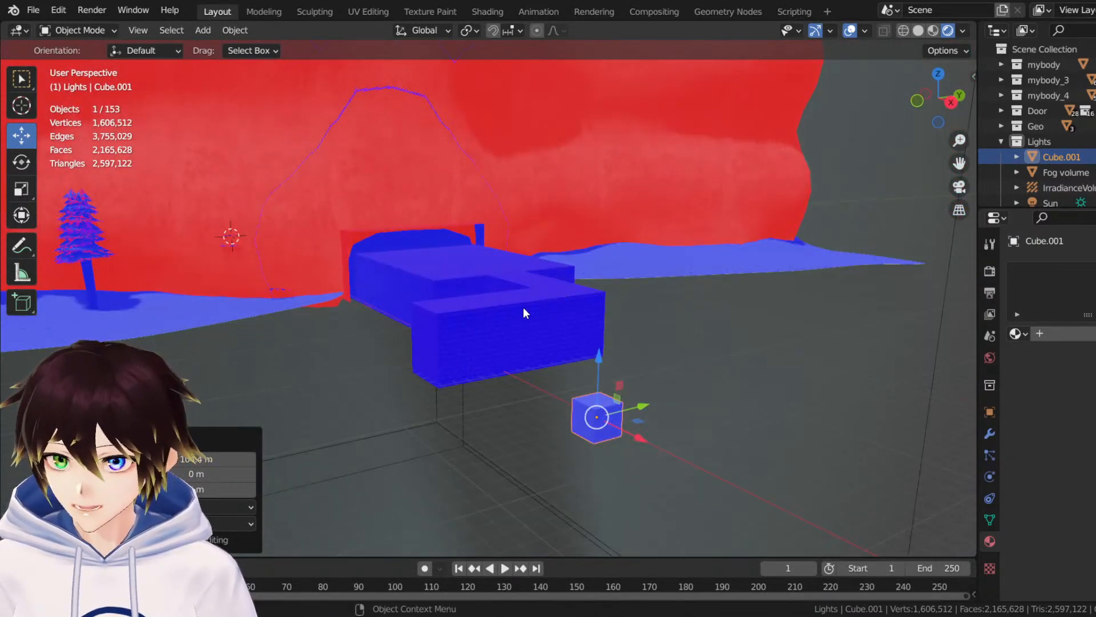
pyautogui.press('Delete')
# Select the corridor building, view it from several sides, and inspect its front wall with the overlays hidden.
pyautogui.click(468, 263)
pyautogui.moveTo(467, 263); pyautogui.dragTo(502, 222, button='middle')
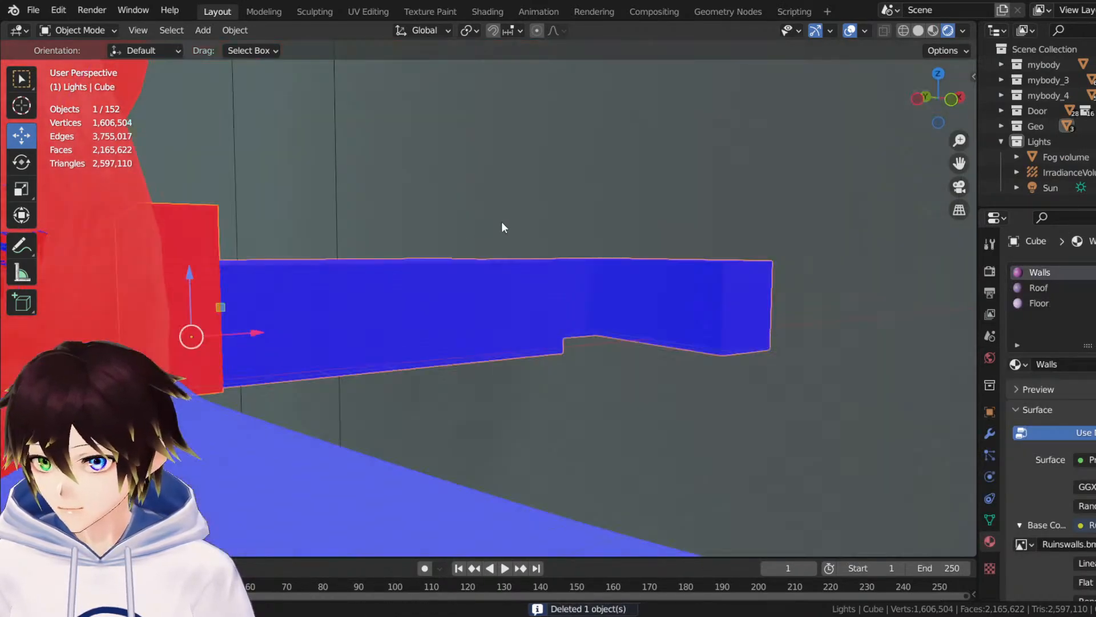
pyautogui.scroll(-5, 561, 234)
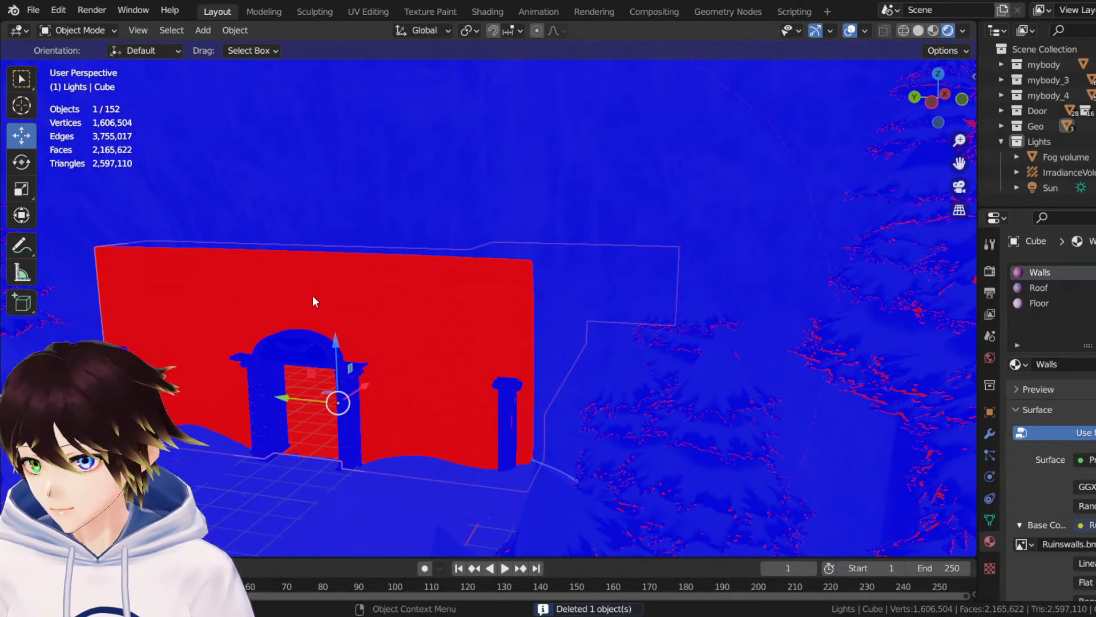
pyautogui.moveTo(313, 296); pyautogui.dragTo(482, 306, button='middle')
pyautogui.scroll(3, 579, 311)
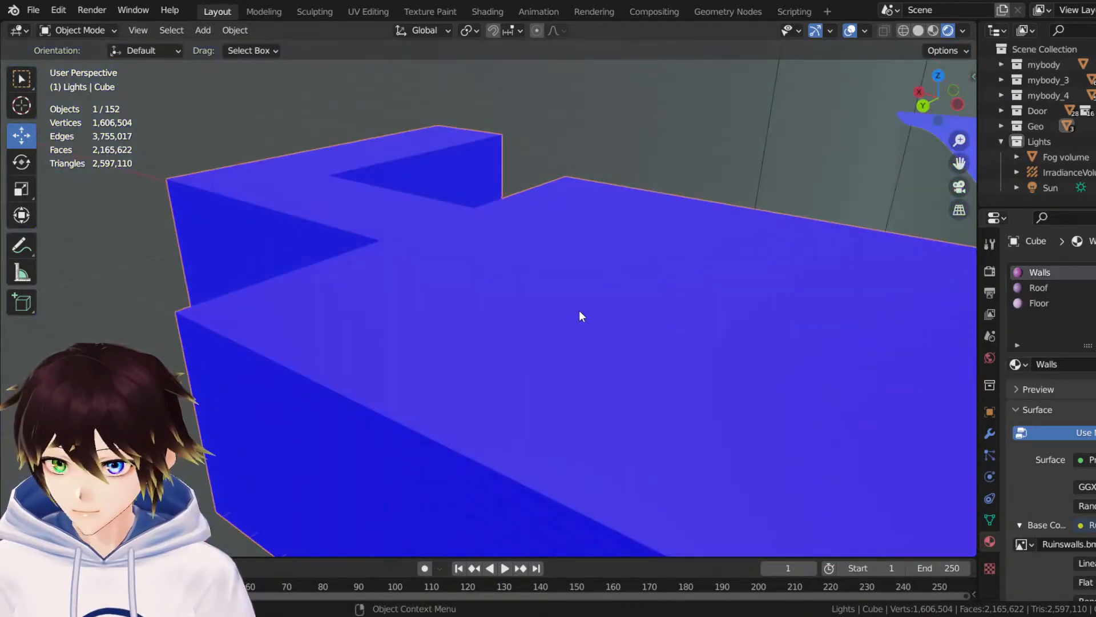
pyautogui.click(851, 31)
pyautogui.scroll(-4, 309, 304)
pyautogui.moveTo(310, 304); pyautogui.dragTo(673, 244, button='middle')
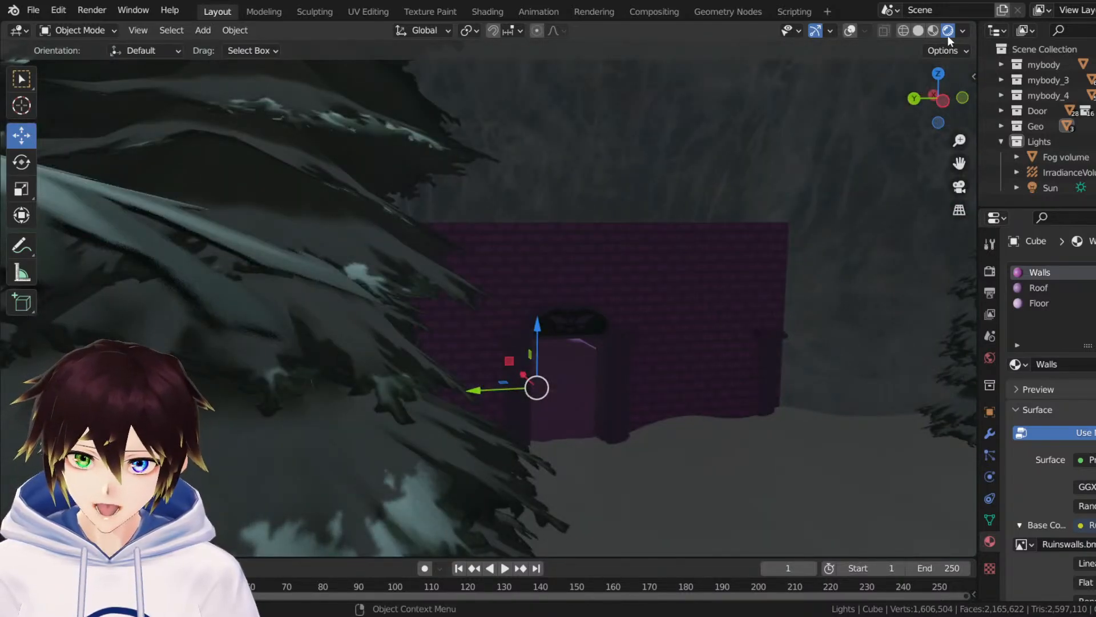
# Enter Edit Mode on the corridor building and show the overlays again.
pyautogui.click(96, 33)
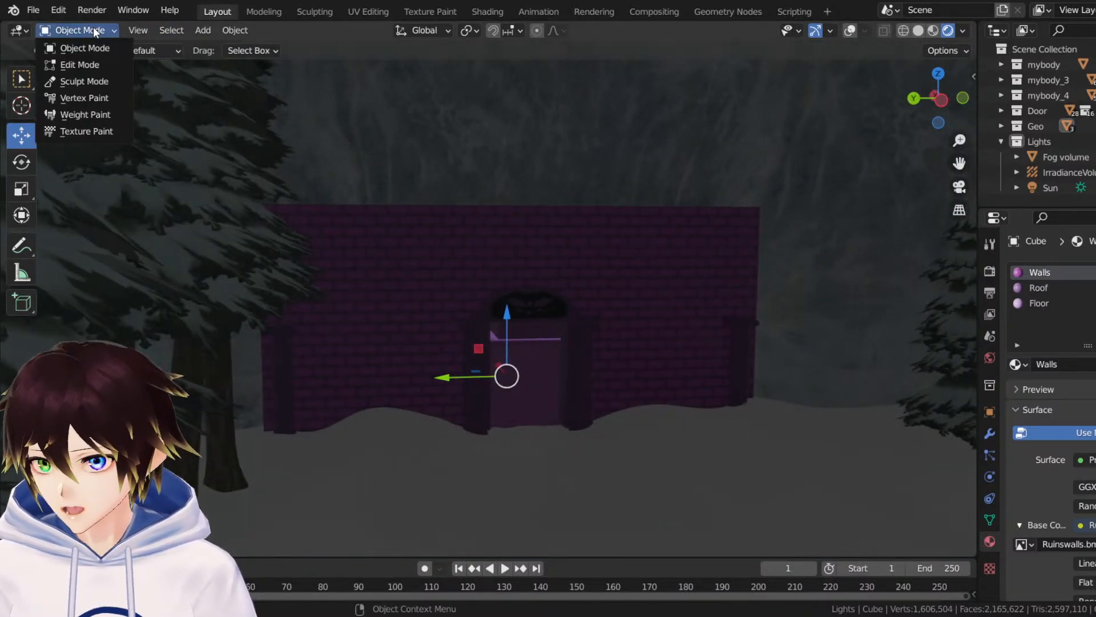
pyautogui.click(103, 68)
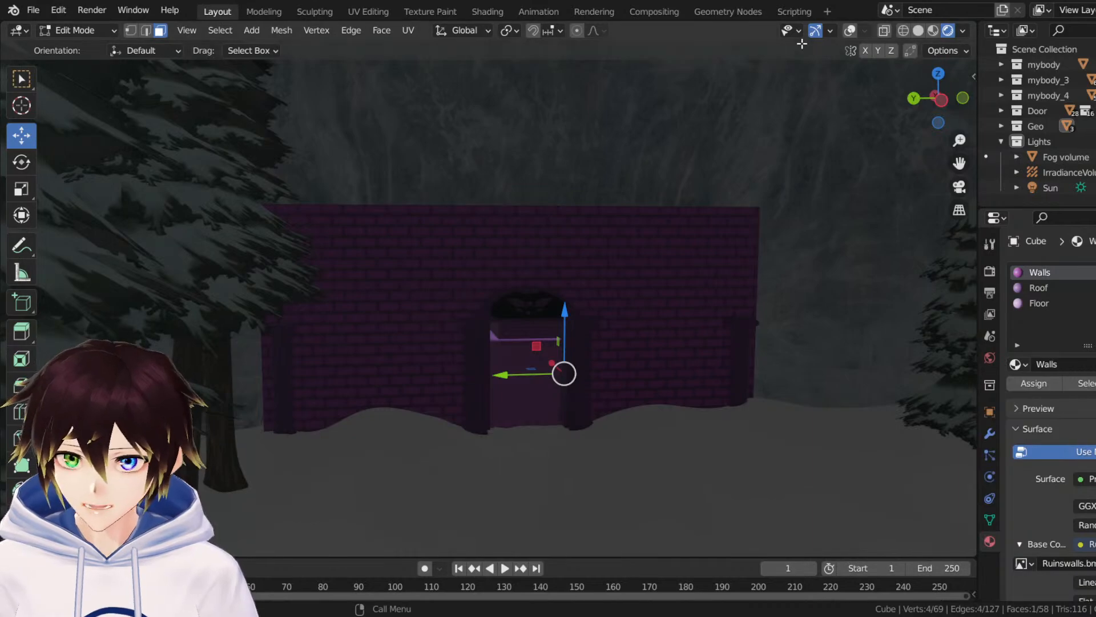
pyautogui.click(850, 31)
# Select all the red front-wall faces above and beside the doorway with the Select Box tool.
pyautogui.click(429, 275)
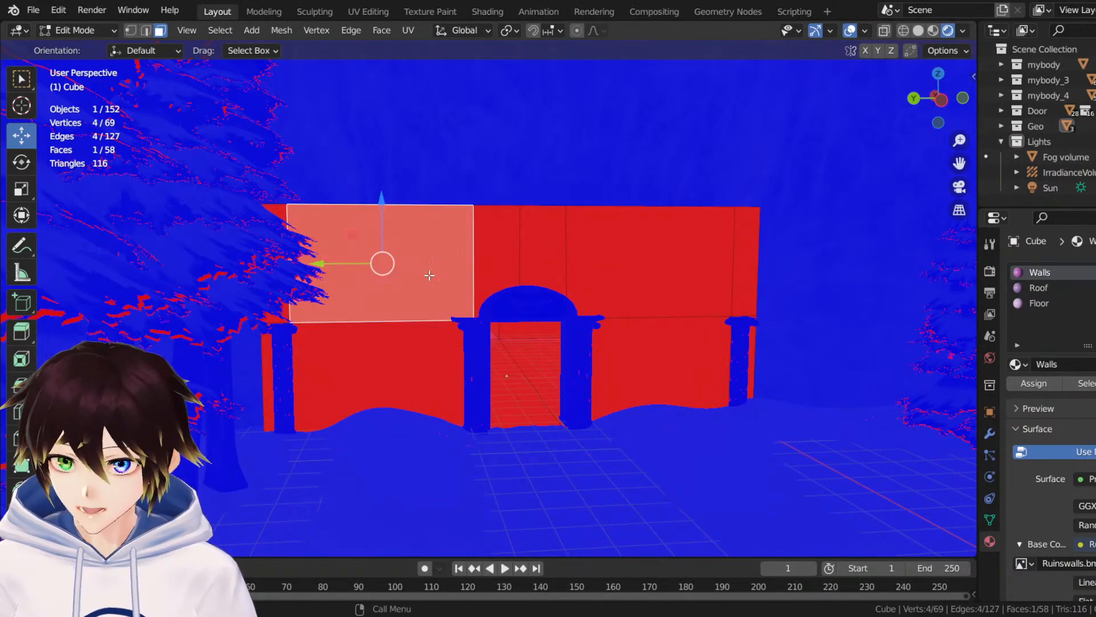
pyautogui.click(22, 79)
pyautogui.moveTo(309, 225); pyautogui.dragTo(303, 225, button='middle')
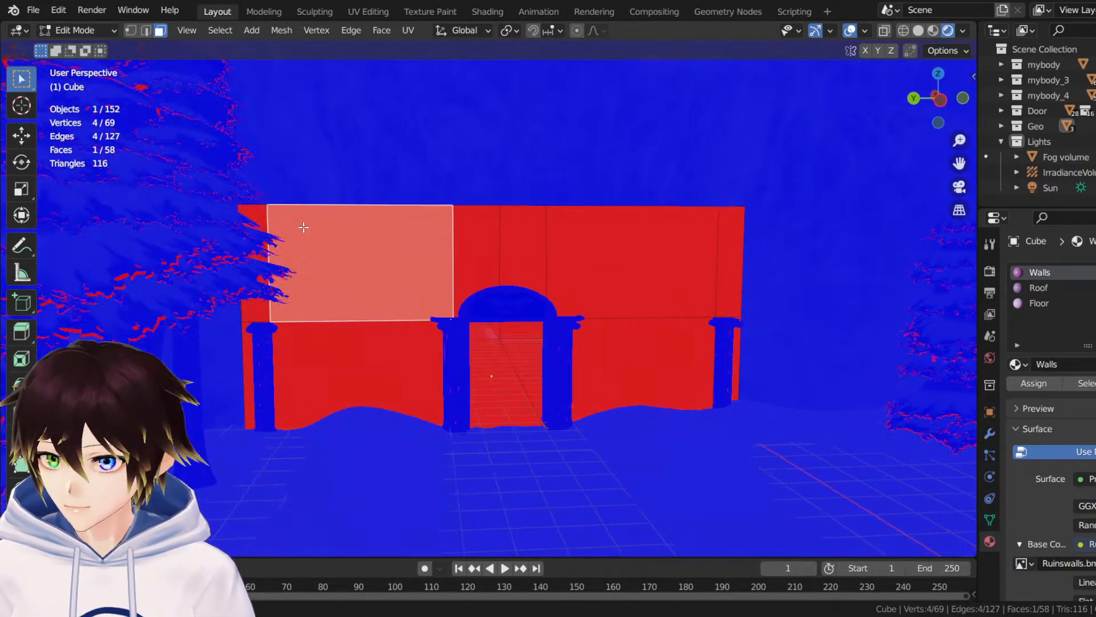
pyautogui.keyDown('shift'); pyautogui.click(263, 280); pyautogui.keyUp('shift')
pyautogui.keyDown('shift'); pyautogui.click(269, 353); pyautogui.keyUp('shift')
pyautogui.keyDown('shift'); pyautogui.click(256, 353); pyautogui.keyUp('shift')
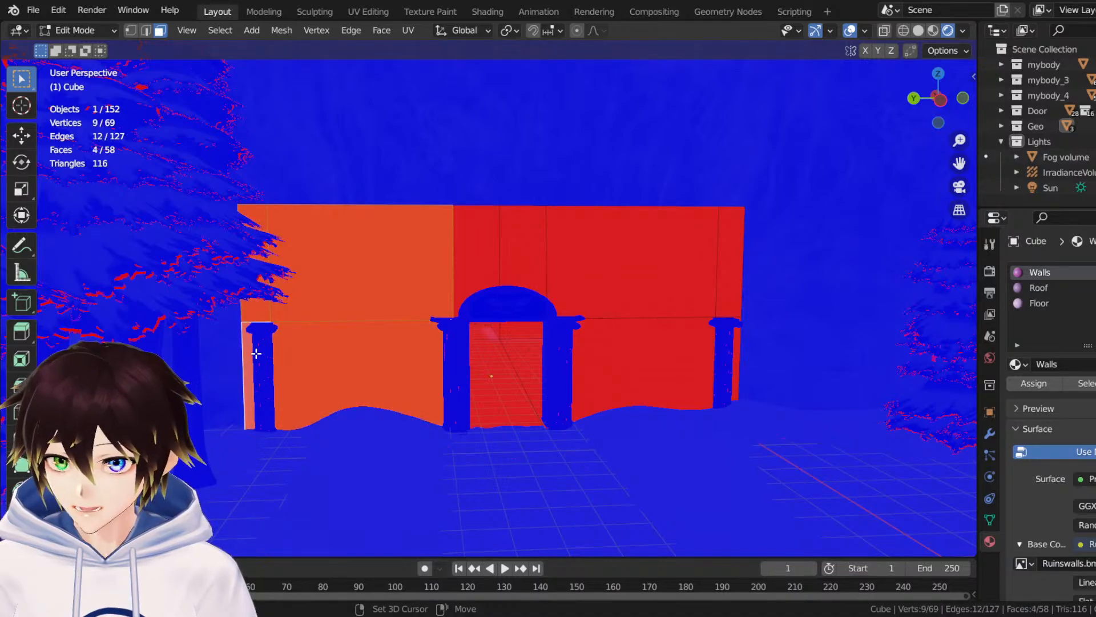
pyautogui.keyDown('shift'); pyautogui.click(483, 266); pyautogui.keyUp('shift')
pyautogui.keyDown('shift'); pyautogui.click(536, 247); pyautogui.keyUp('shift')
pyautogui.keyDown('shift'); pyautogui.click(595, 244); pyautogui.keyUp('shift')
pyautogui.keyDown('shift'); pyautogui.click(732, 256); pyautogui.keyUp('shift')
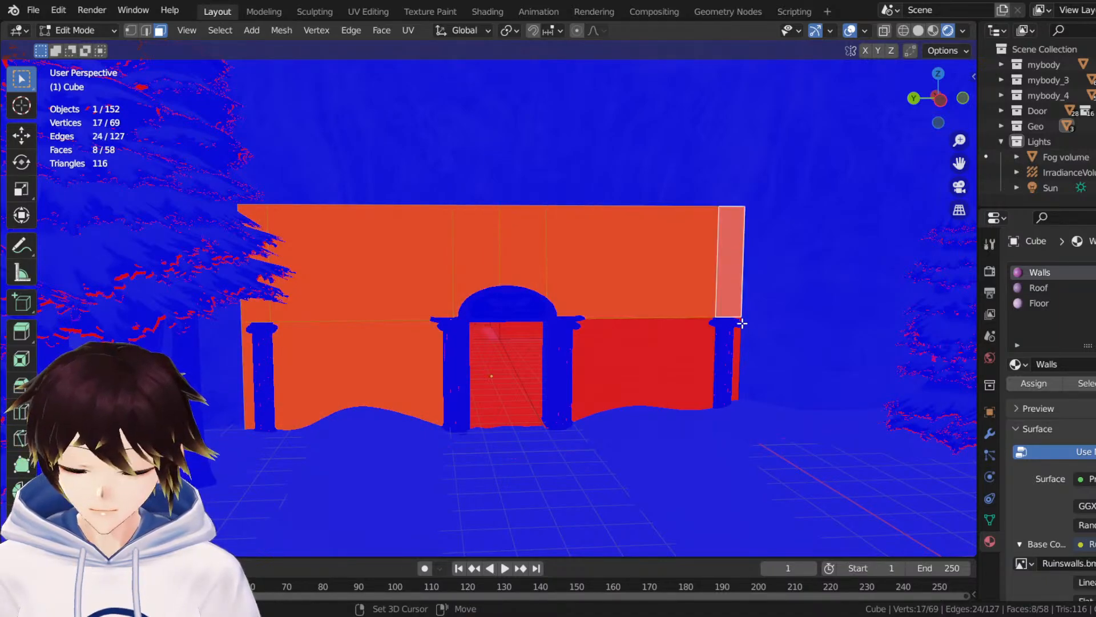
pyautogui.keyDown('shift'); pyautogui.click(723, 355); pyautogui.keyUp('shift')
pyautogui.keyDown('shift'); pyautogui.click(649, 350); pyautogui.keyUp('shift')
# Select every face of the corridor building in wireframe shading.
pyautogui.moveTo(533, 304)
pyautogui.mouseDown(button='middle')
pyautogui.moveTo(592, 330)
pyautogui.moveTo(680, 335)
pyautogui.mouseUp(button='middle')
pyautogui.scroll(-4, 680, 335)
pyautogui.scroll(-3, 482, 301)
pyautogui.moveTo(482, 301); pyautogui.dragTo(550, 289, button='middle')
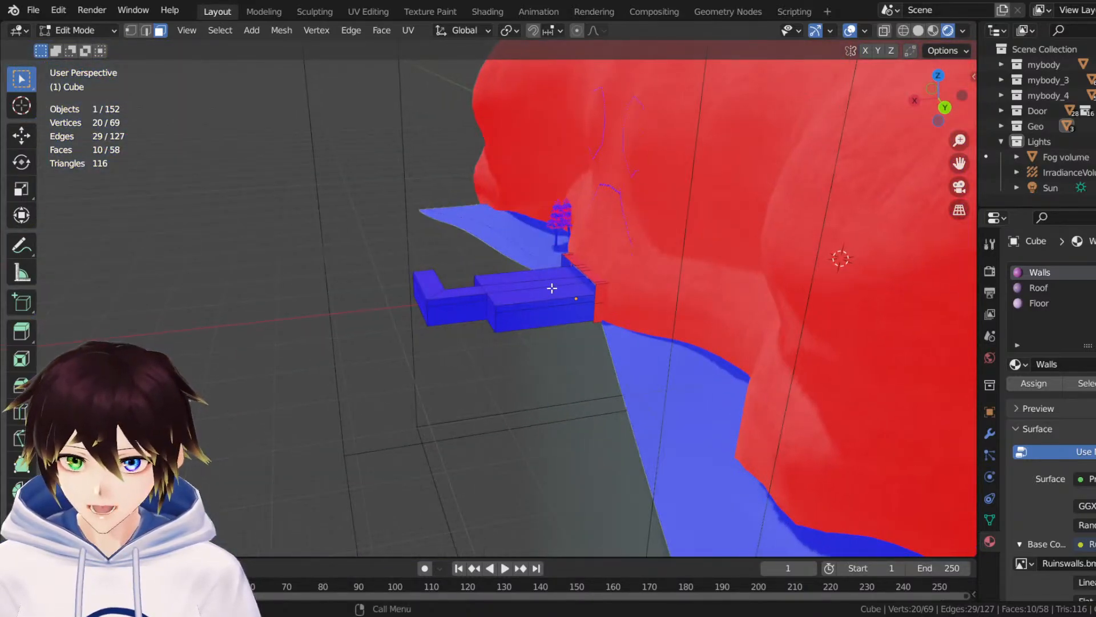
pyautogui.click(904, 30)
pyautogui.moveTo(307, 149); pyautogui.dragTo(602, 326)
pyautogui.moveTo(717, 318)
pyautogui.mouseDown(button='middle')
pyautogui.moveTo(650, 372)
pyautogui.moveTo(595, 358)
pyautogui.moveTo(590, 338)
pyautogui.mouseUp(button='middle')
pyautogui.scroll(4, 595, 358)
pyautogui.scroll(4, 579, 358)
pyautogui.scroll(2, 605, 332)
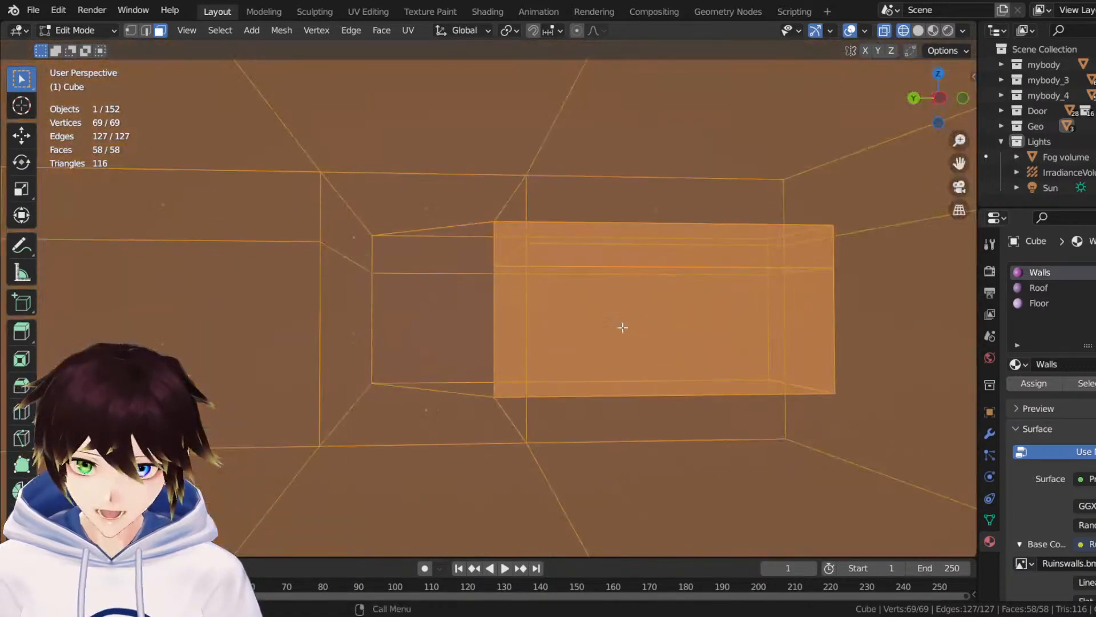
# Switch to Material Preview shading with X-ray off, and check the building's interior without and with the overlays.
pyautogui.click(850, 30)
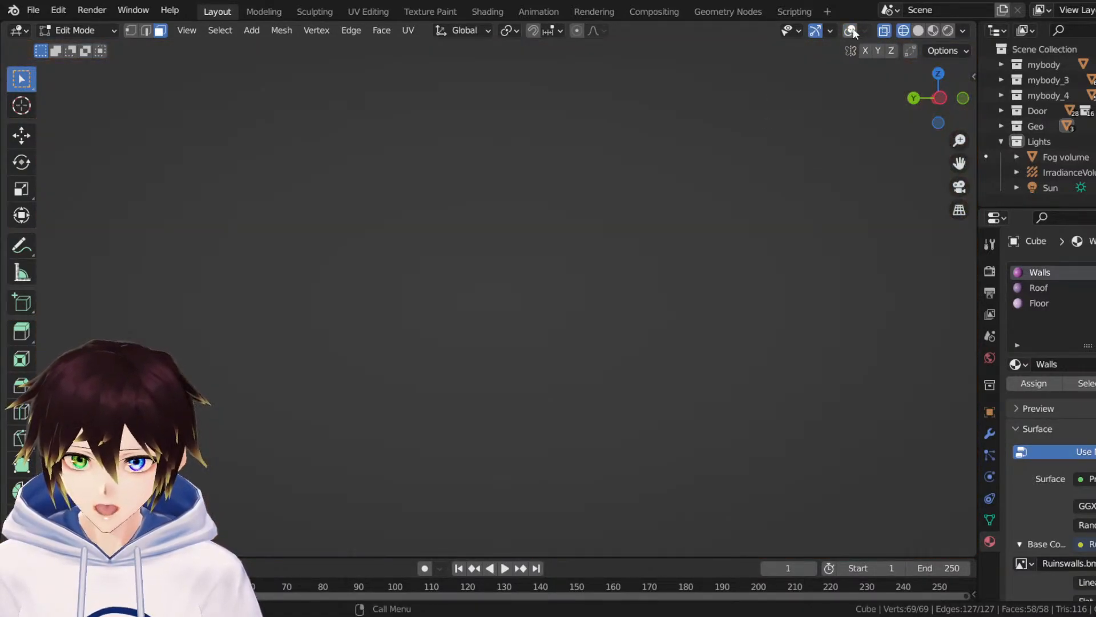
pyautogui.click(851, 30)
pyautogui.click(933, 30)
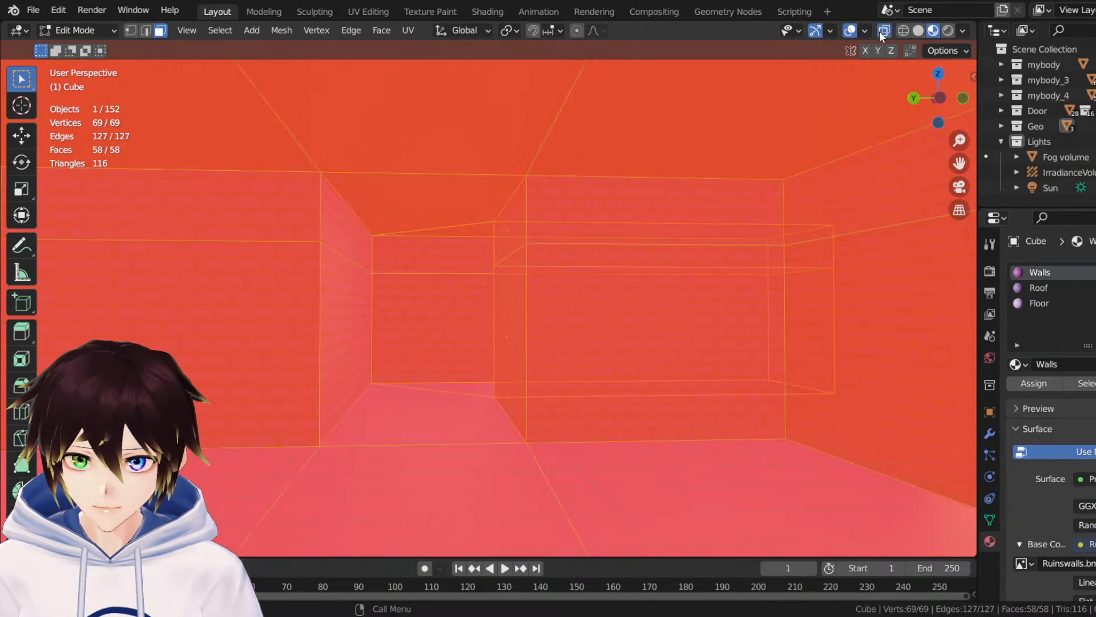
pyautogui.click(849, 31)
pyautogui.moveTo(448, 250); pyautogui.dragTo(847, 103, button='middle')
pyautogui.click(851, 30)
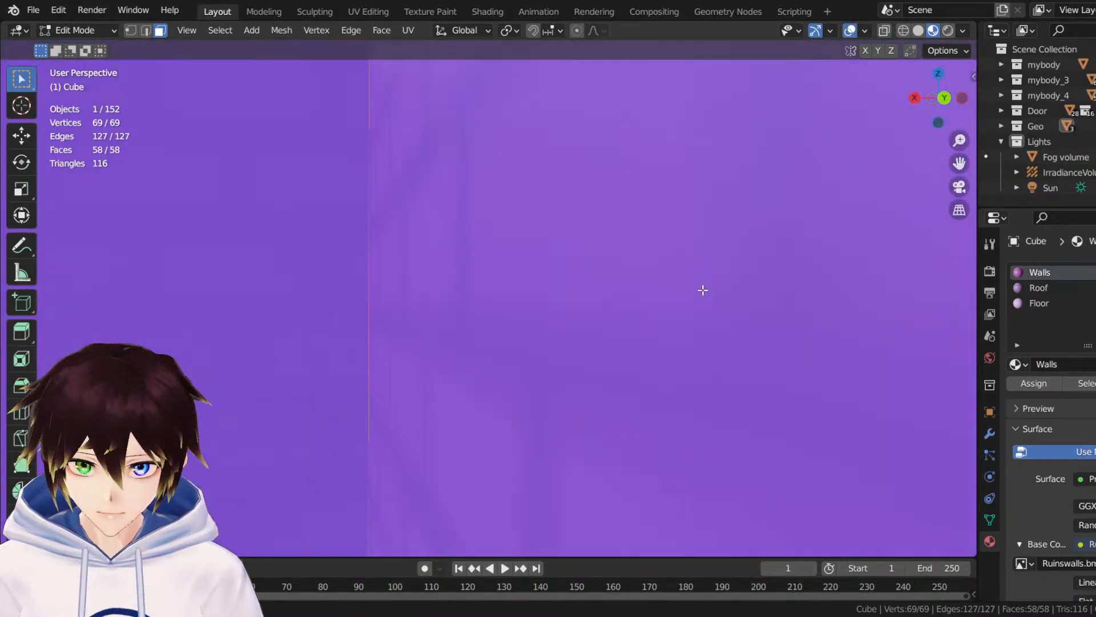
# Flip the normals of all the building's selected faces.
pyautogui.moveTo(703, 290); pyautogui.dragTo(478, 306, button='middle')
pyautogui.rightClick(460, 307)
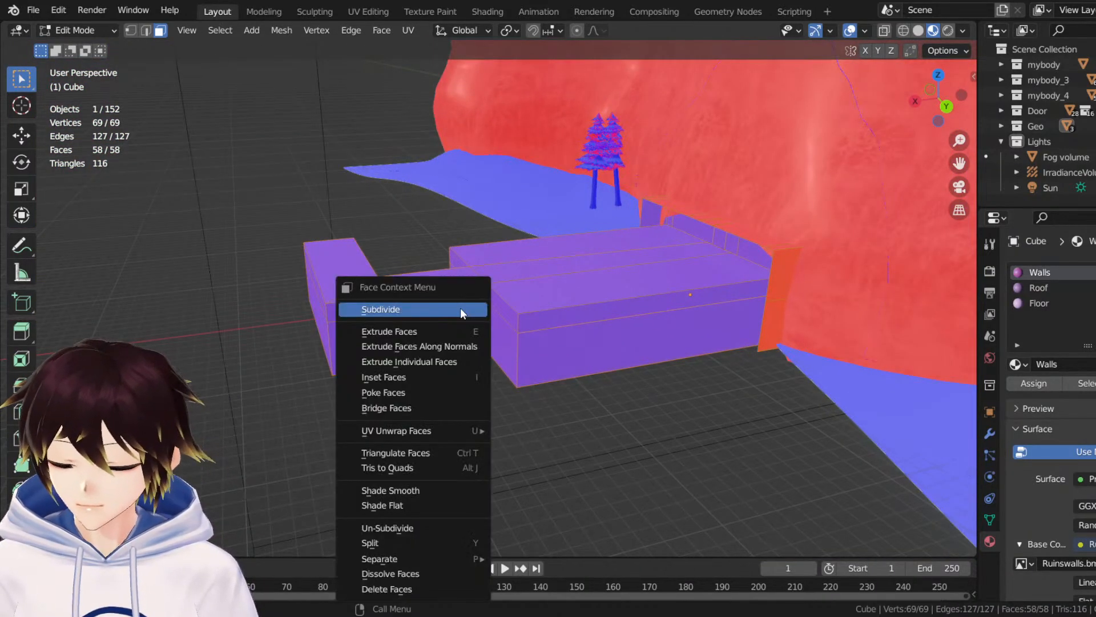
pyautogui.click(381, 30)
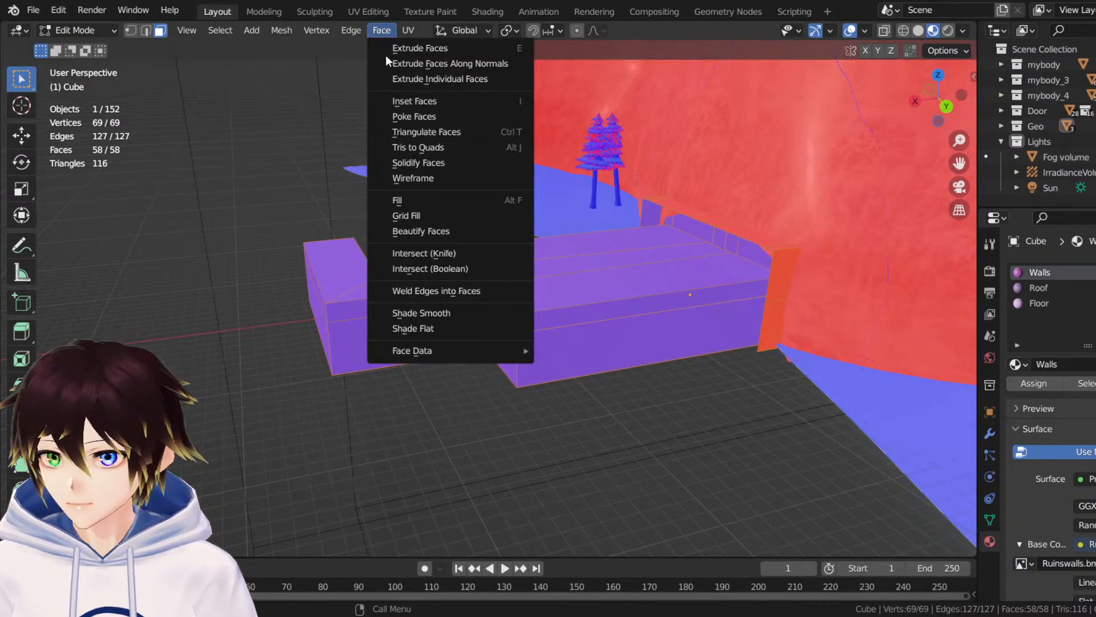
pyautogui.click(446, 327)
pyautogui.click(409, 31)
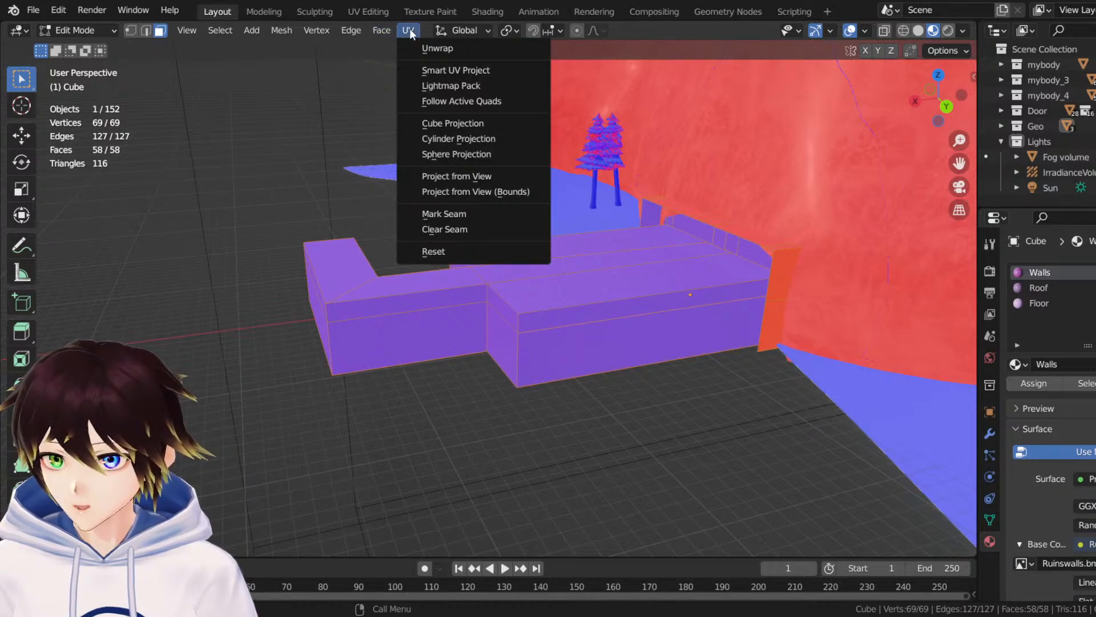
pyautogui.moveTo(288, 29)
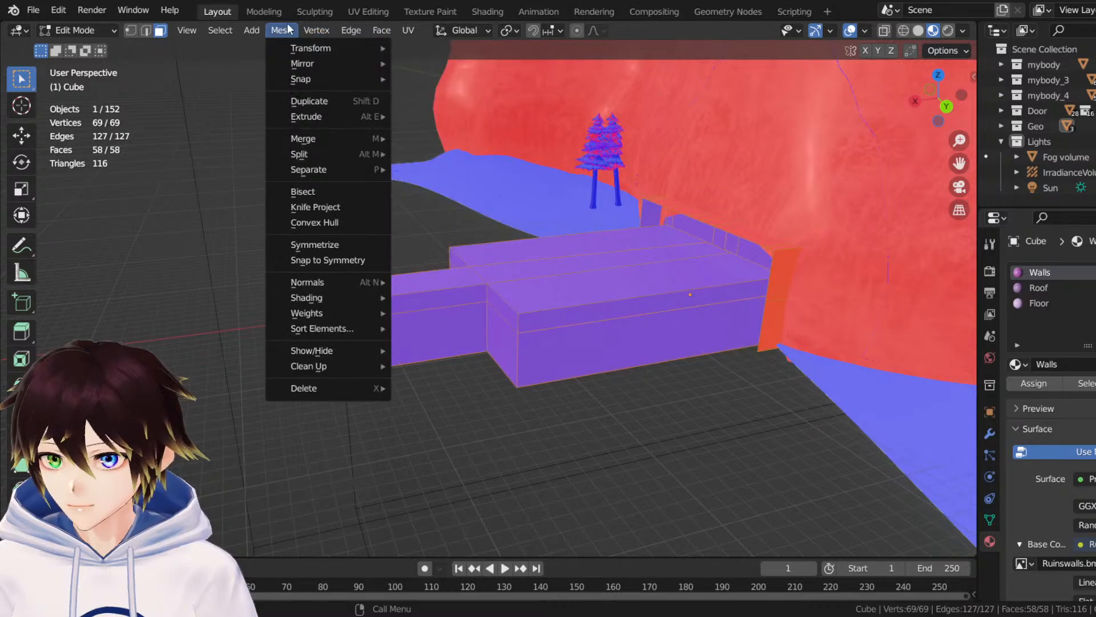
pyautogui.moveTo(343, 282)
pyautogui.click(434, 278)
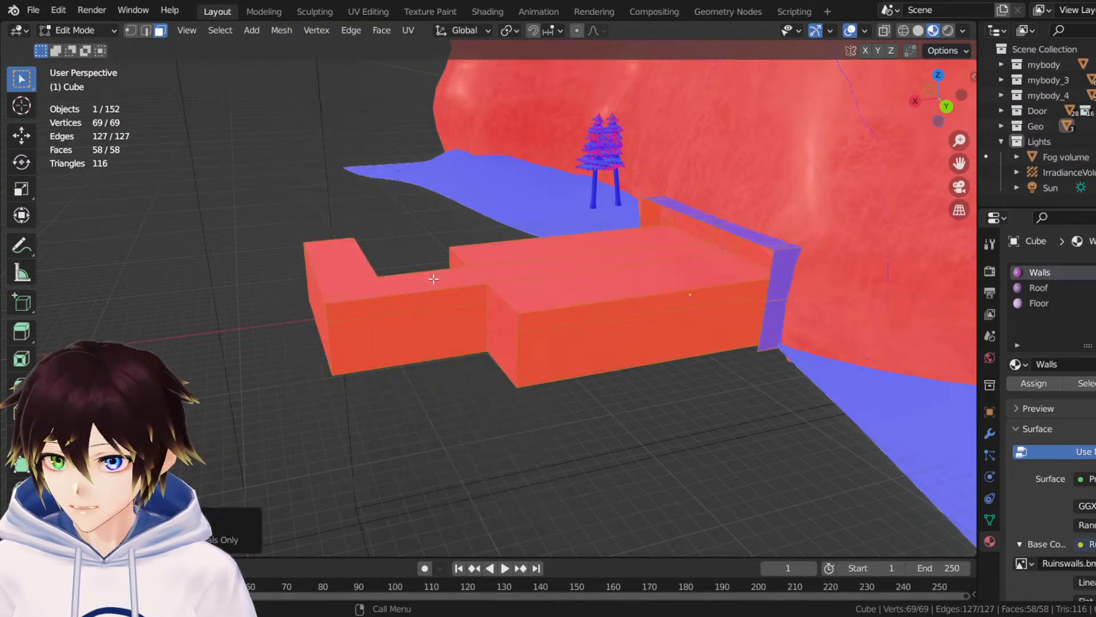
# Return to Object Mode and inspect the building's front and interior in rendered shading with the overlays hidden.
pyautogui.moveTo(434, 279); pyautogui.dragTo(517, 202, button='middle')
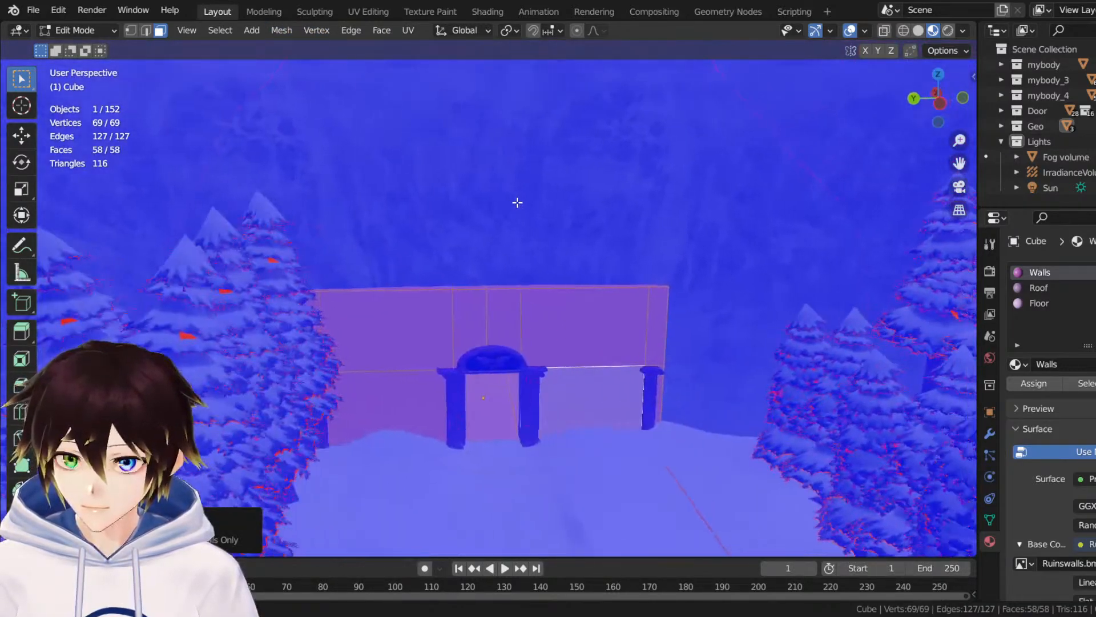
pyautogui.click(86, 30)
pyautogui.click(83, 47)
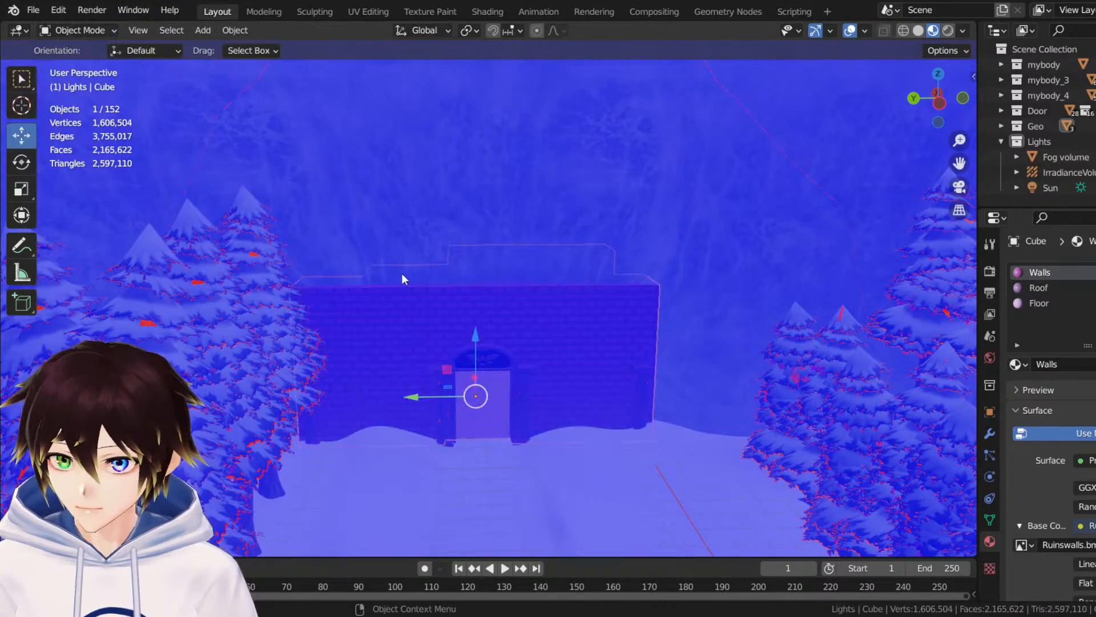
pyautogui.click(850, 31)
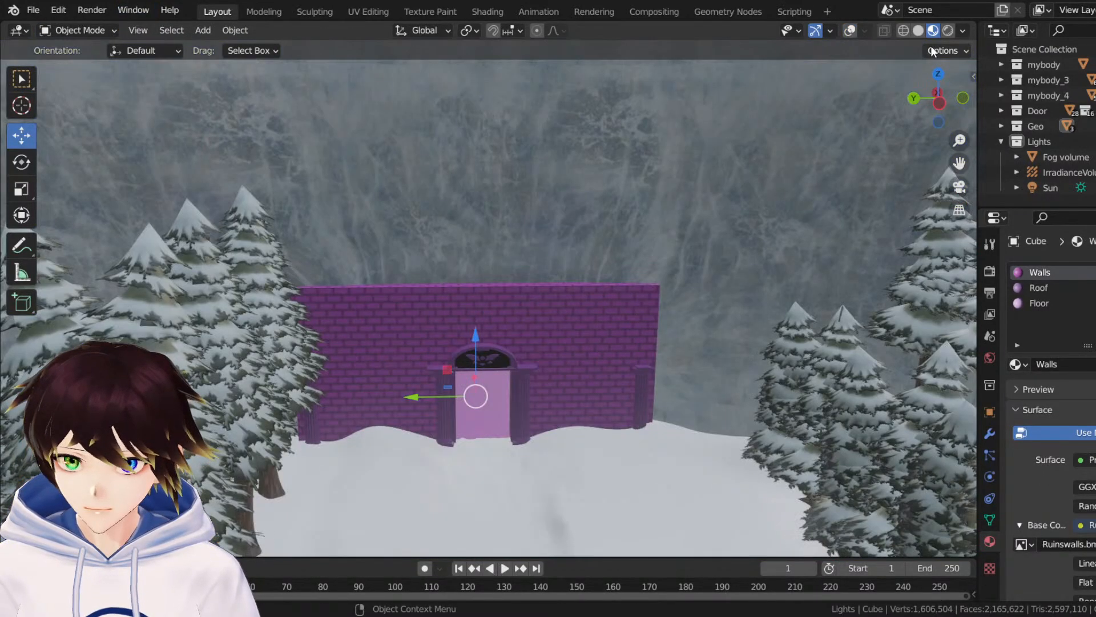
pyautogui.click(947, 30)
pyautogui.scroll(2, 616, 324)
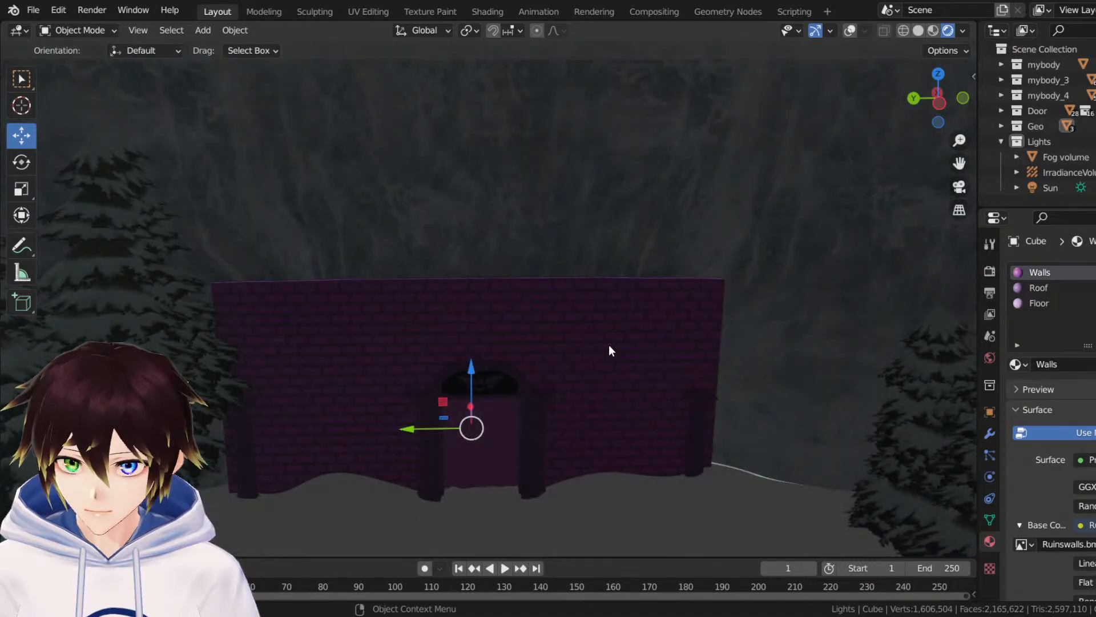
pyautogui.scroll(5, 609, 328)
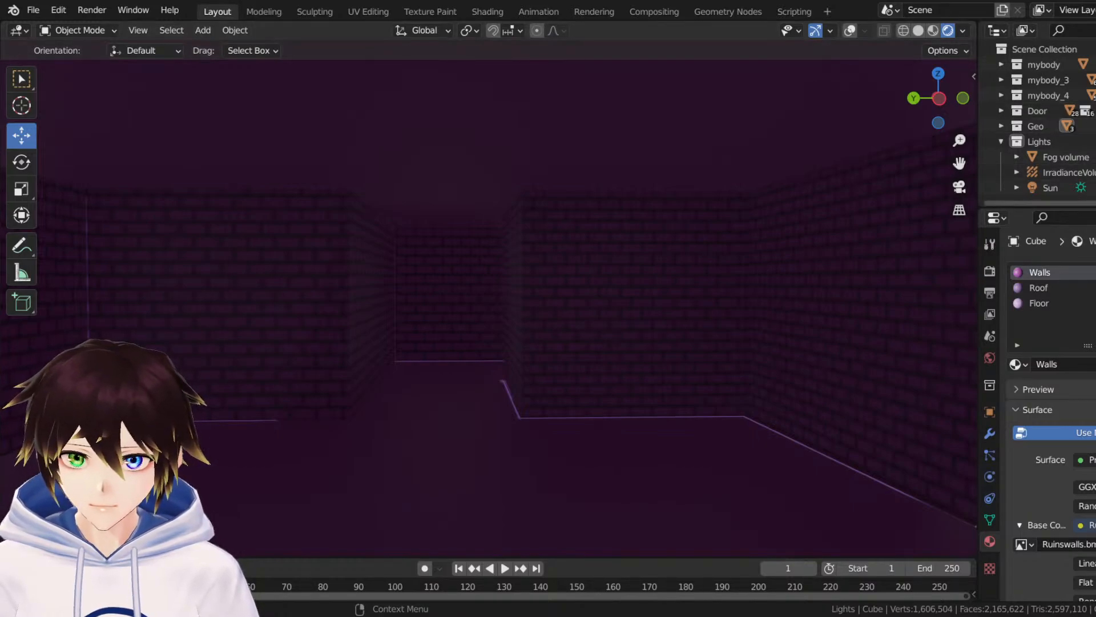
# Hide the Sun light to check its effect on the interior's floor edges, and show it again.
pyautogui.press('h')
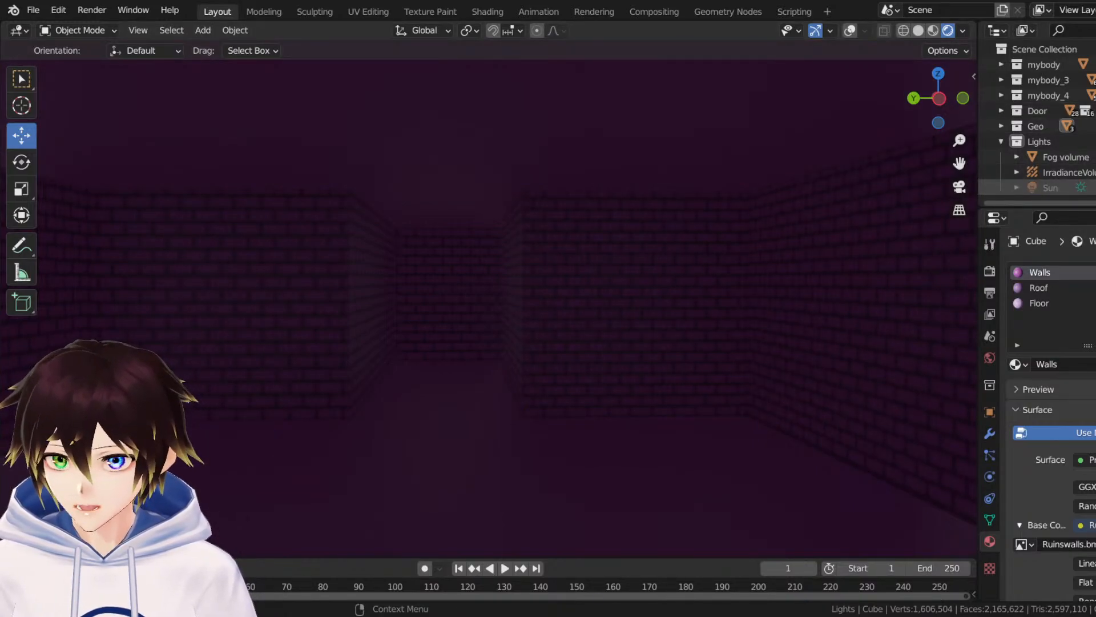
pyautogui.hotkey('alt', 'h')
pyautogui.scroll(-10, 1051, 399)
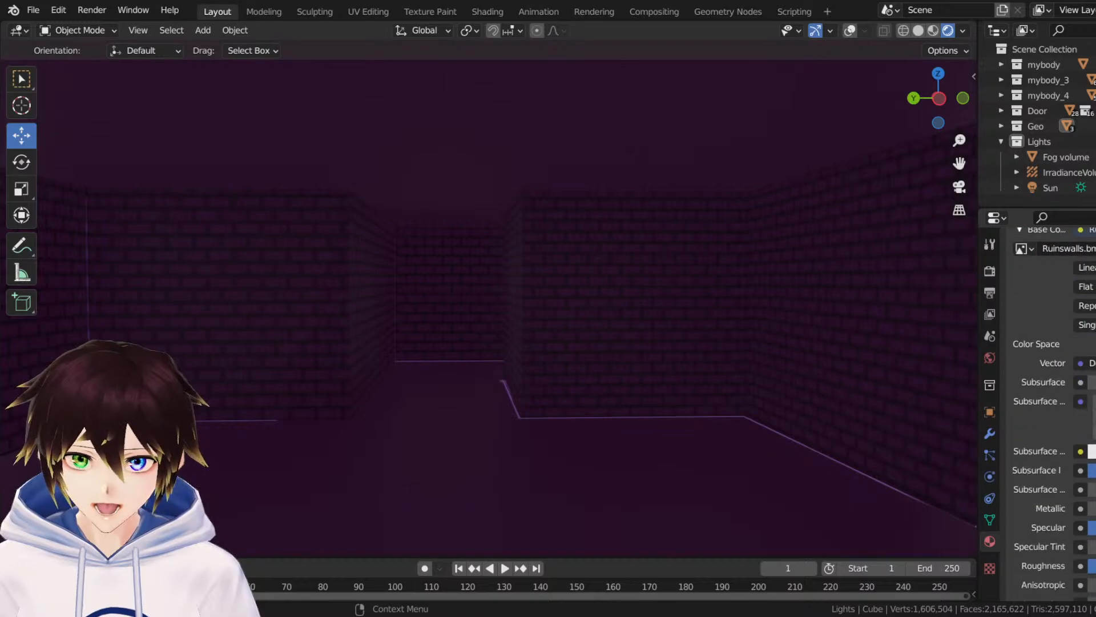
# Set the brick wall material's Shadow Mode to Alpha Hashed.
pyautogui.scroll(-12, 1051, 400)
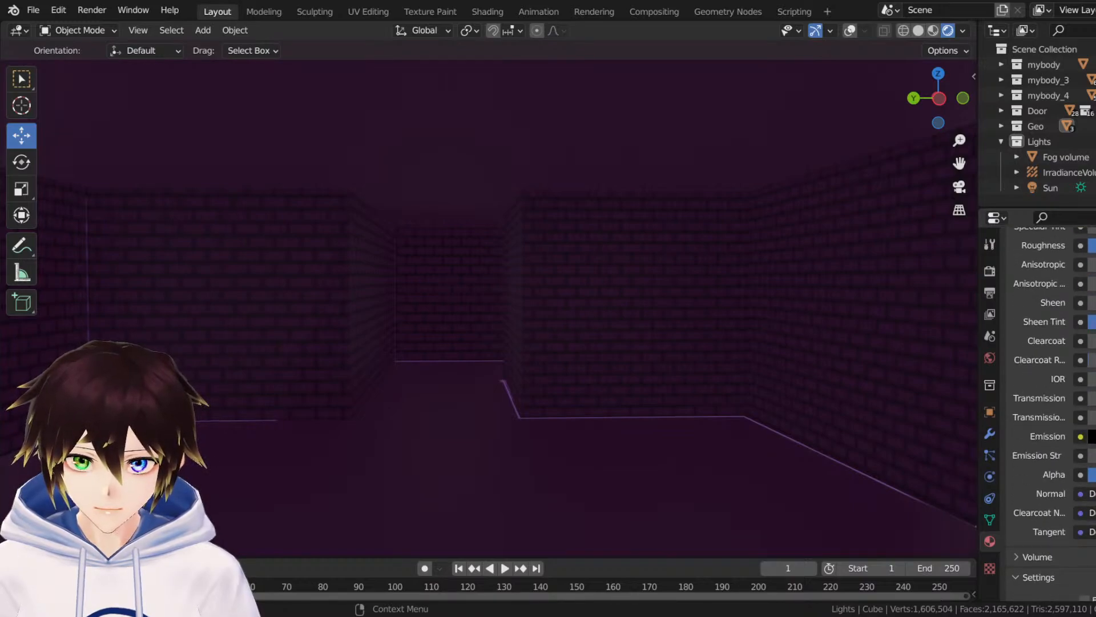
pyautogui.scroll(-4, 1054, 411)
pyautogui.scroll(-4, 1050, 412)
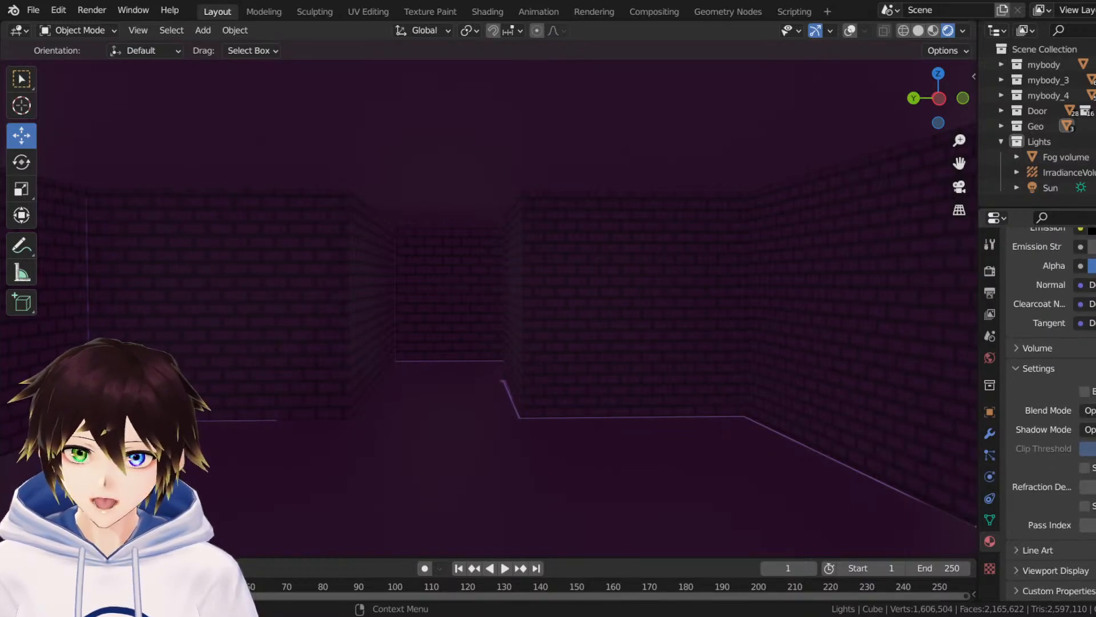
pyautogui.click(1090, 429)
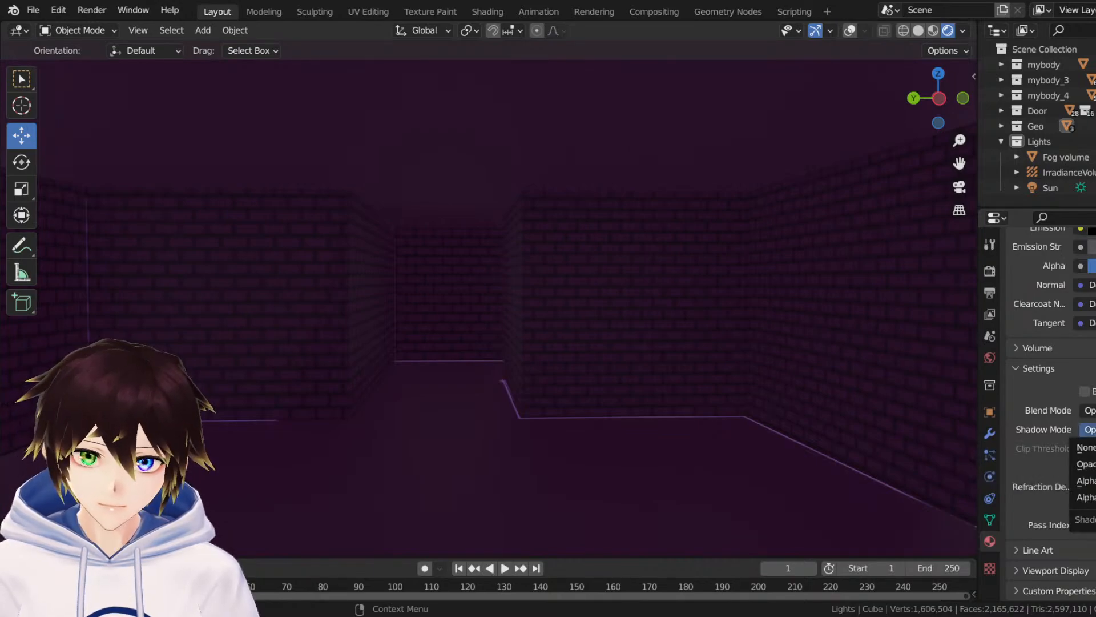
pyautogui.click(1090, 498)
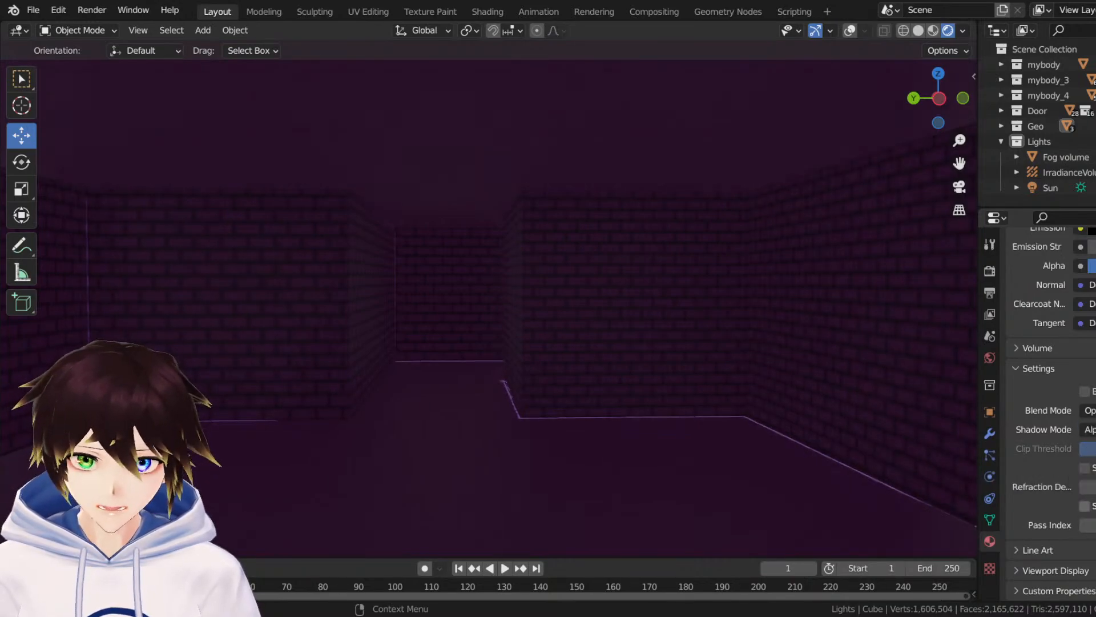
# Try the Alpha Blend blend mode on the wall material, and return it to Opaque.
pyautogui.click(1090, 410)
pyautogui.click(1088, 478)
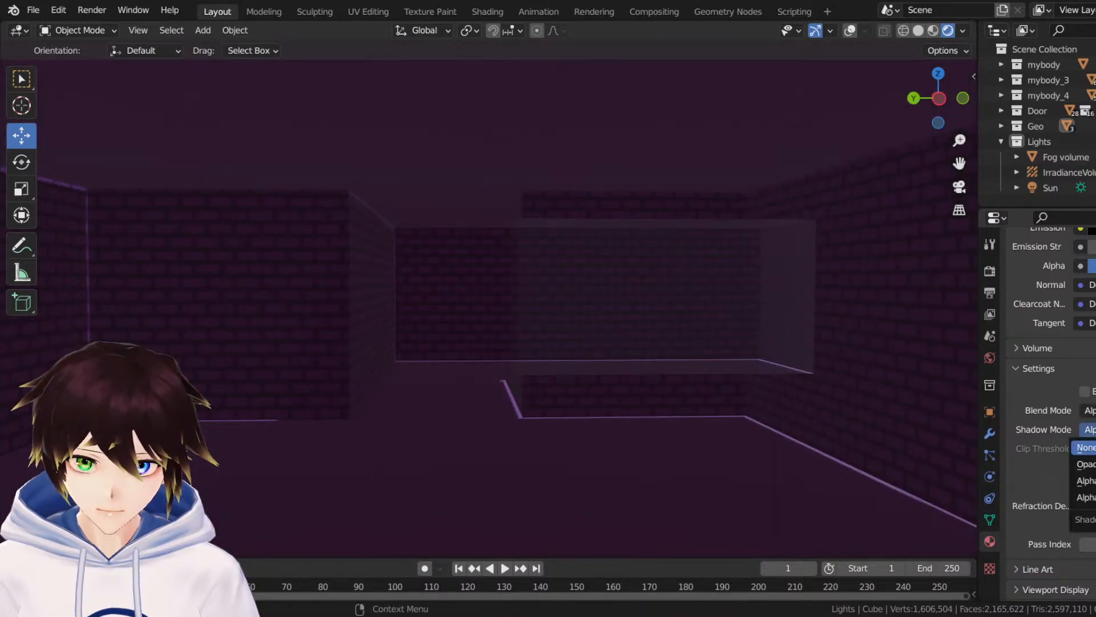
pyautogui.click(1088, 410)
pyautogui.click(1088, 430)
# Compare the wall material's None, Opaque and Alpha Clip shadow modes, and return to Alpha Hashed.
pyautogui.click(1088, 429)
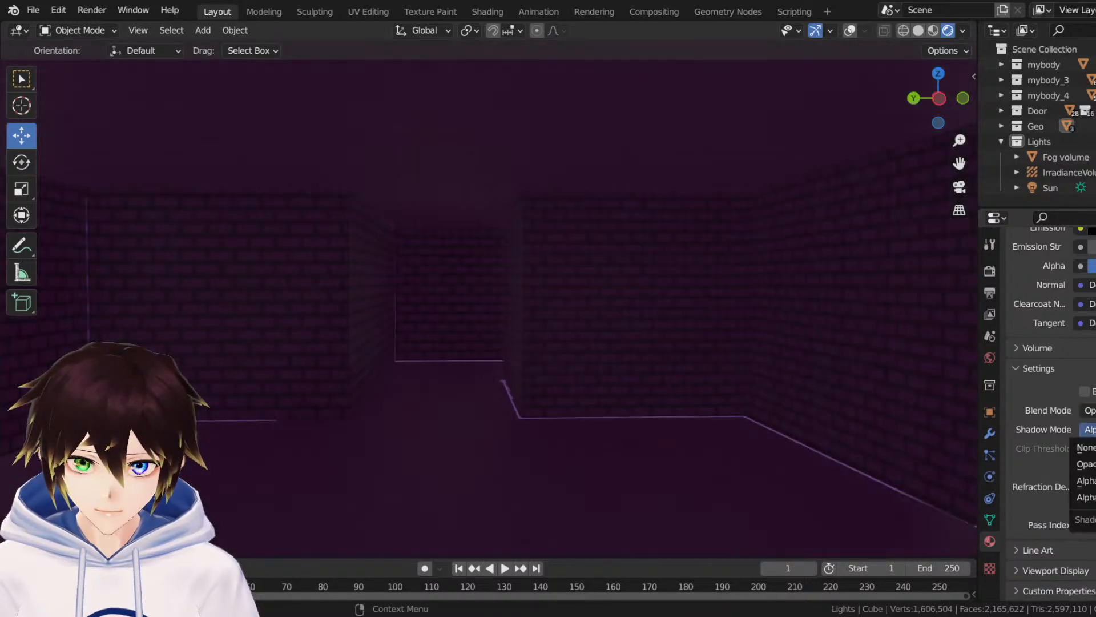
pyautogui.click(1088, 448)
pyautogui.click(1088, 430)
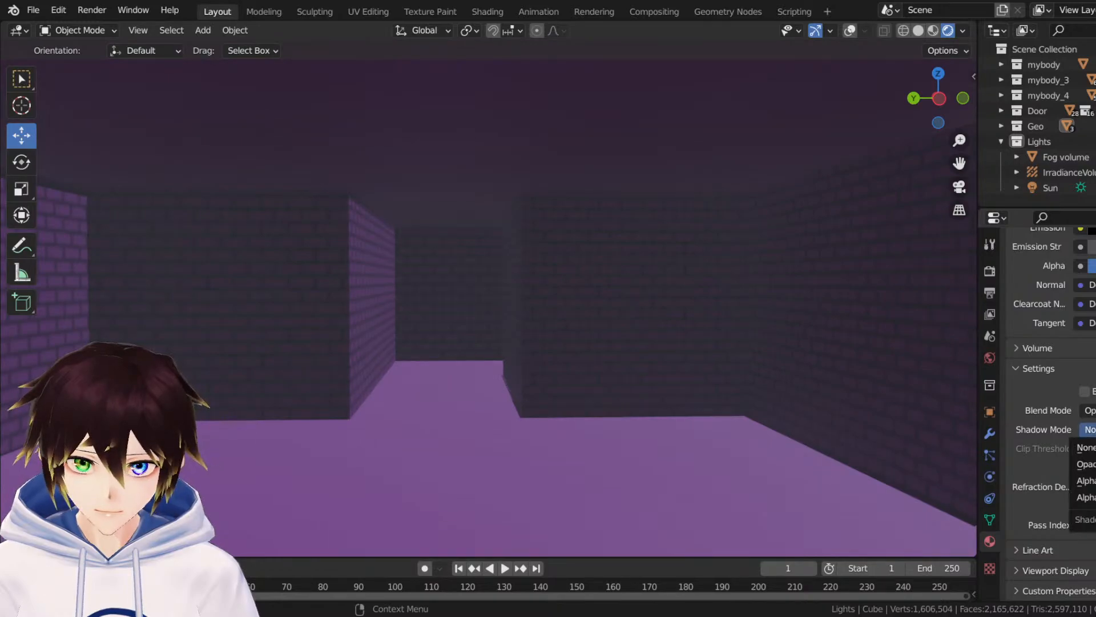
pyautogui.click(1085, 463)
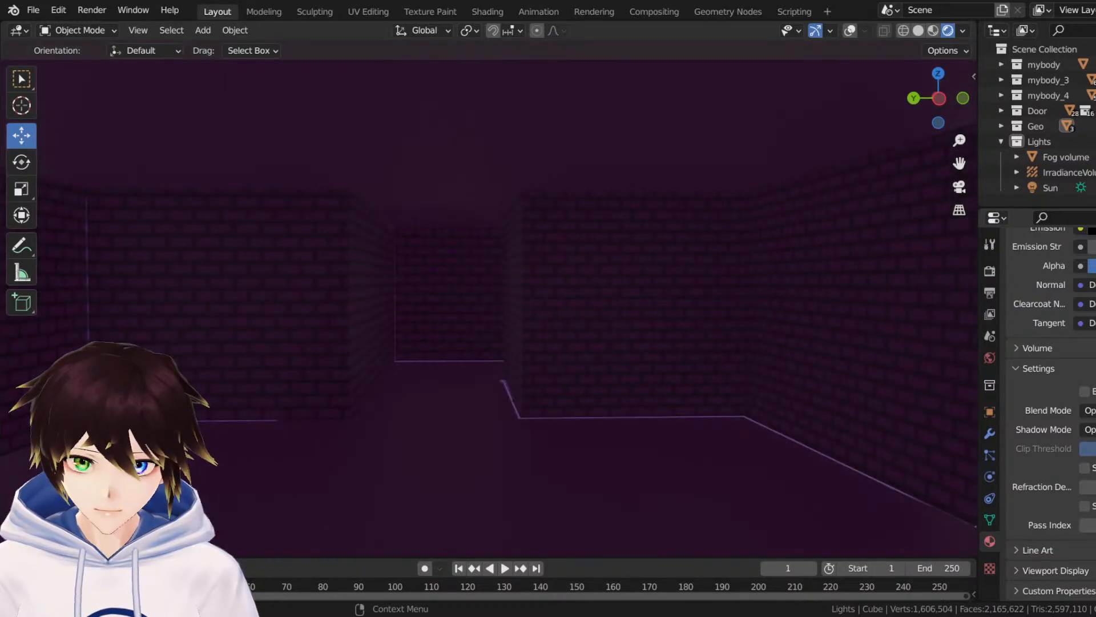
pyautogui.click(1088, 430)
pyautogui.click(1085, 480)
pyautogui.click(1088, 430)
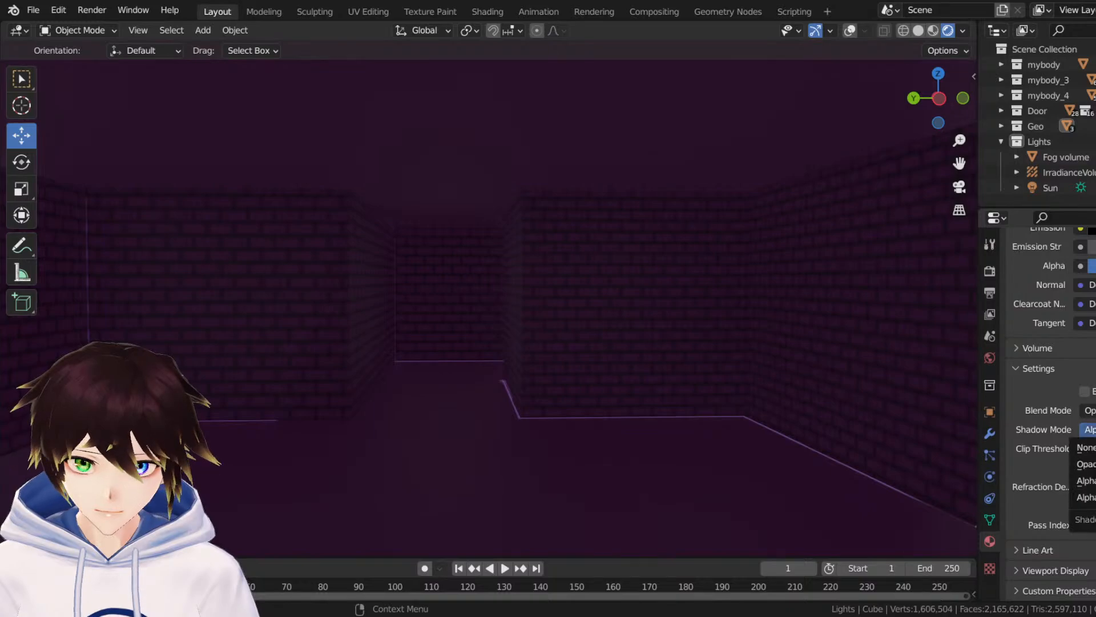
pyautogui.click(1085, 498)
# Save the Snowdin forest file and view the building's front entrance.
pyautogui.moveTo(509, 275); pyautogui.dragTo(555, 261, button='middle')
pyautogui.scroll(-5, 545, 292)
pyautogui.scroll(-3, 585, 310)
pyautogui.hotkey('ctrl', 's')
pyautogui.scroll(8, 573, 269)
pyautogui.scroll(6, 552, 260)
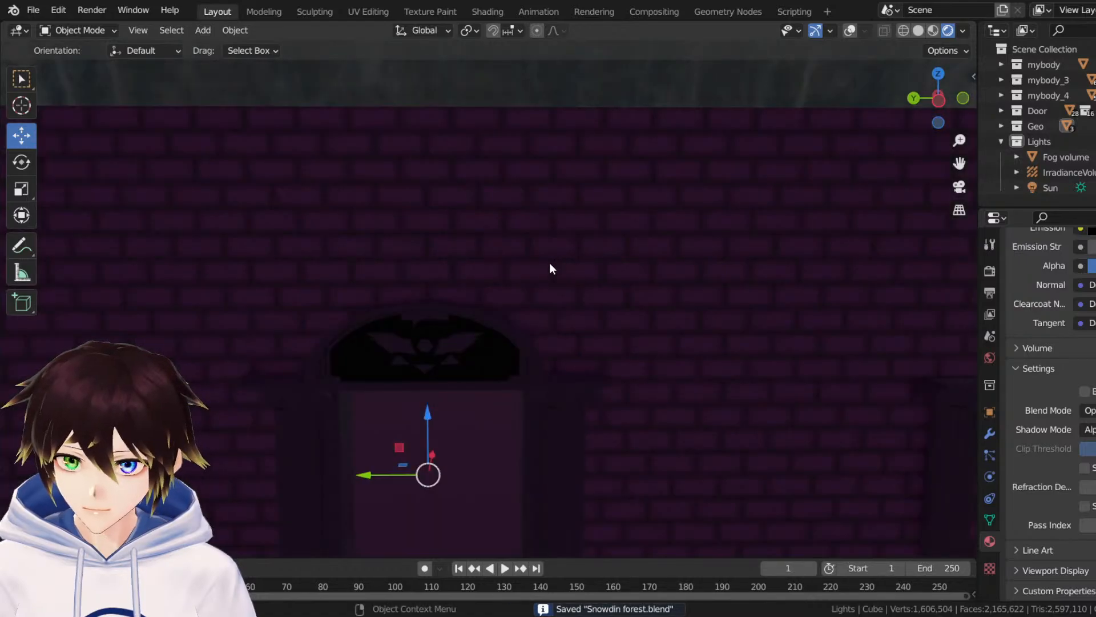
# Delete the selected brick building and undo the deletion.
pyautogui.scroll(-15, 554, 253)
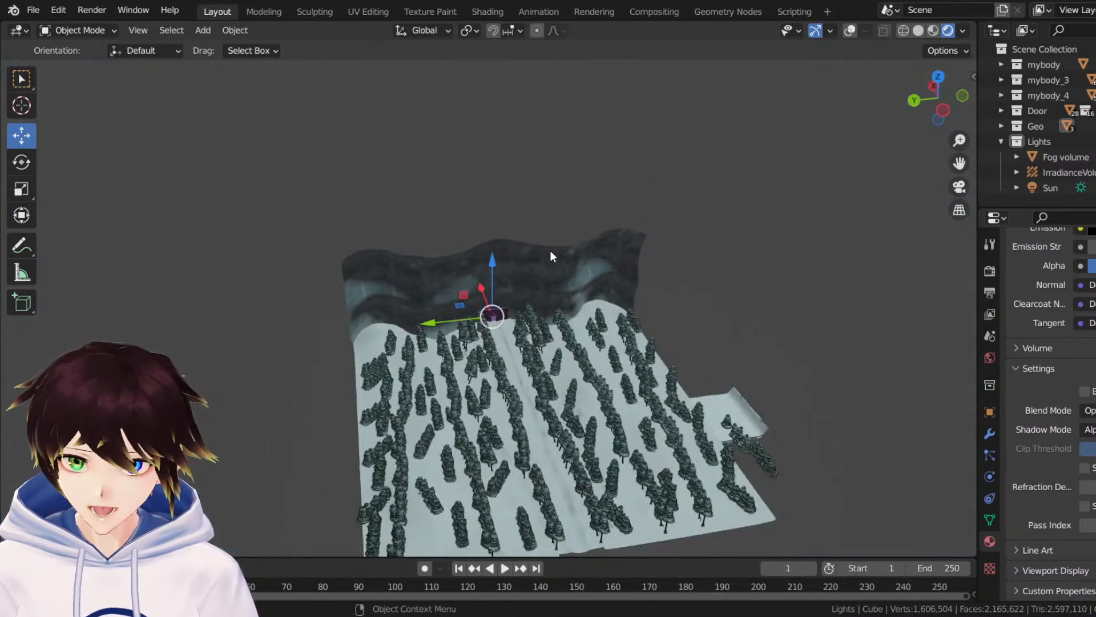
pyautogui.moveTo(550, 250); pyautogui.dragTo(580, 245, button='middle')
pyautogui.press('Delete')
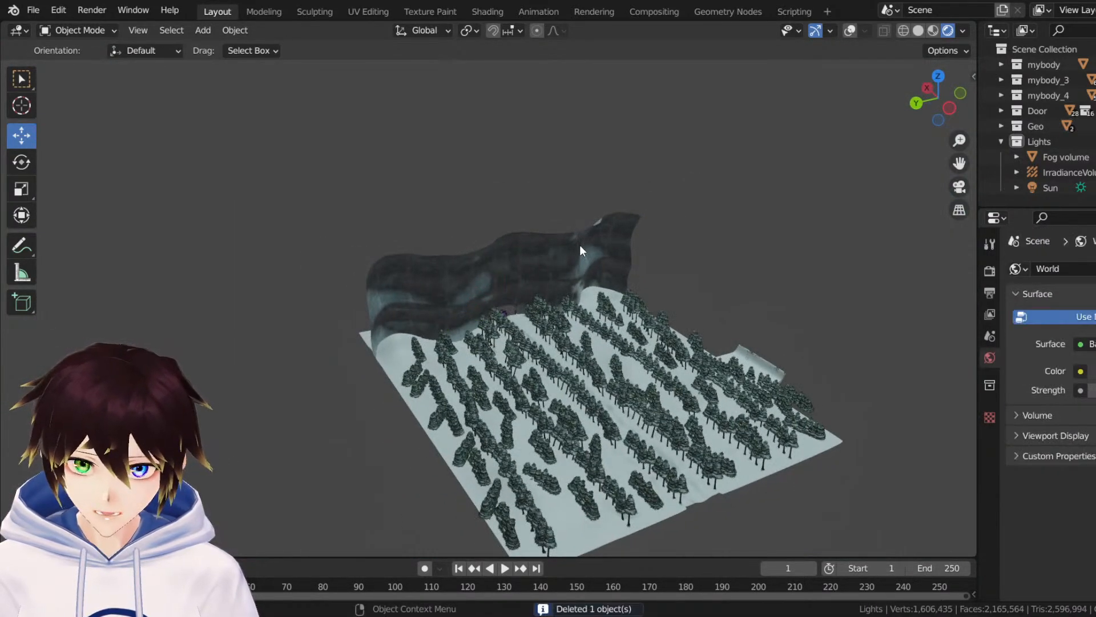
pyautogui.scroll(6, 520, 234)
pyautogui.scroll(5, 484, 252)
pyautogui.hotkey('ctrl', 'z')
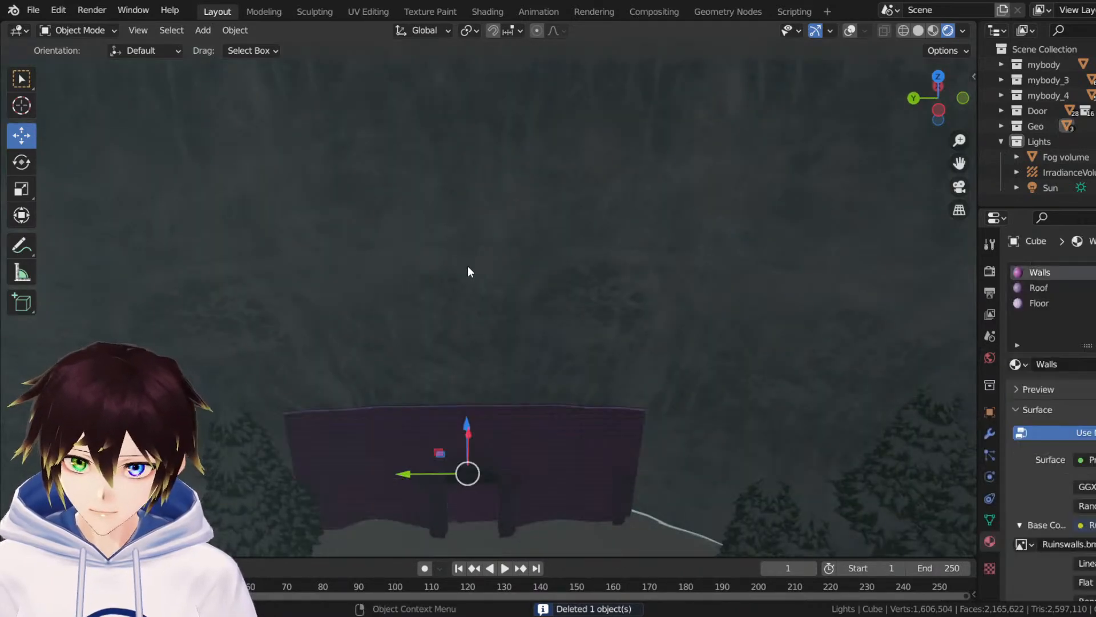
# Delete the Sun light, and inspect the building's front and interior without it.
pyautogui.moveTo(468, 265); pyautogui.dragTo(477, 263, button='middle')
pyautogui.moveTo(852, 313); pyautogui.dragTo(856, 294, button='middle')
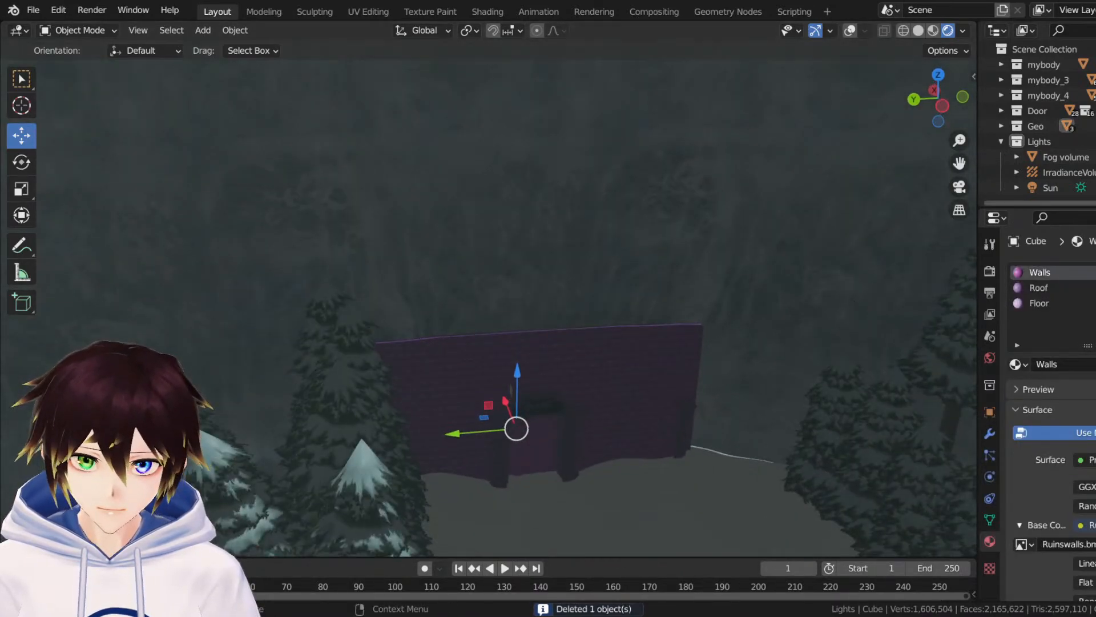
pyautogui.click(1063, 189)
pyautogui.press('Delete')
pyautogui.scroll(6, 649, 305)
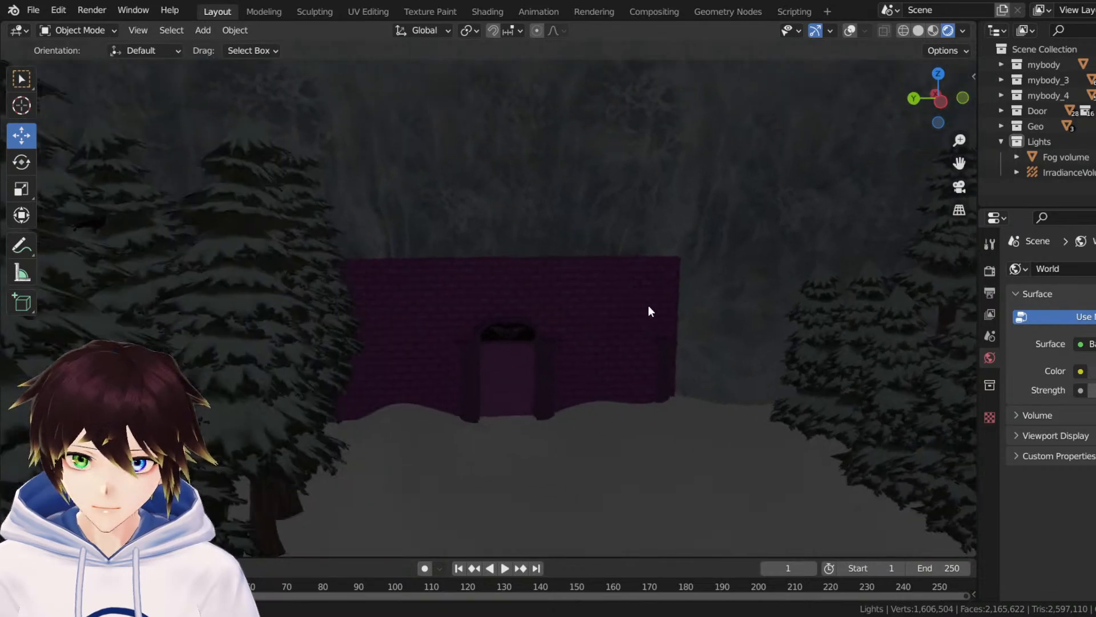
pyautogui.moveTo(651, 303); pyautogui.dragTo(612, 309, button='middle')
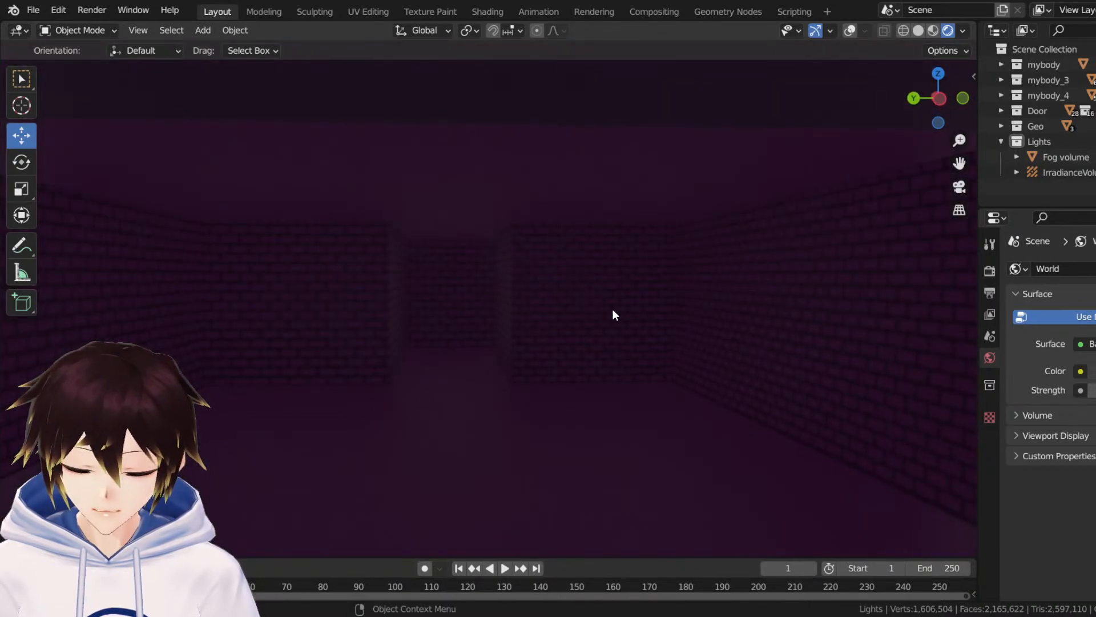
pyautogui.scroll(-8, 588, 314)
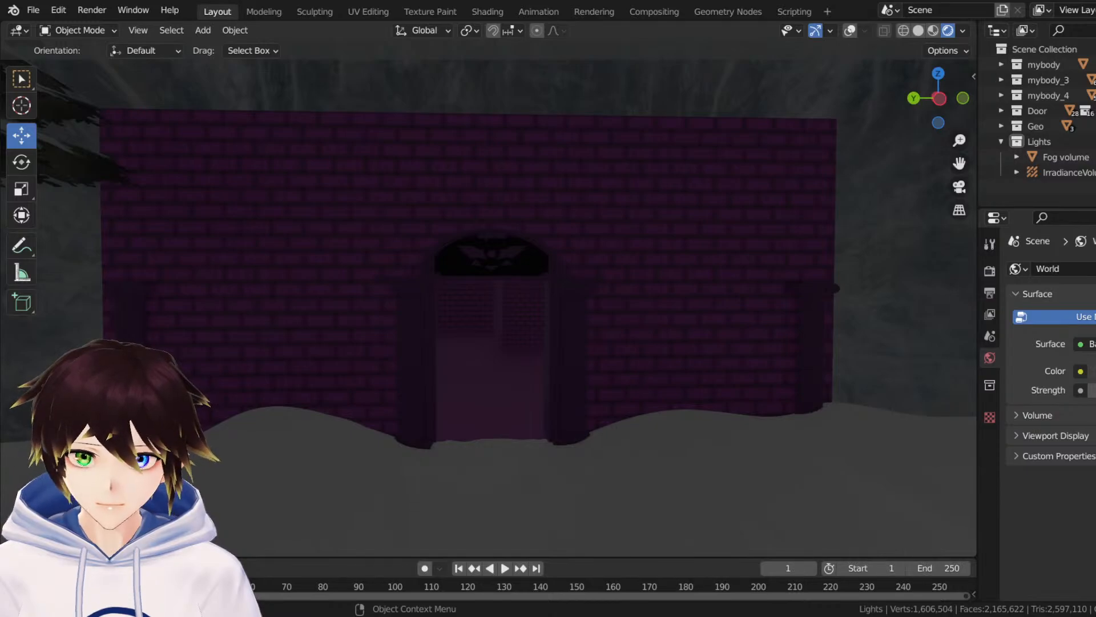
pyautogui.scroll(-6, 595, 276)
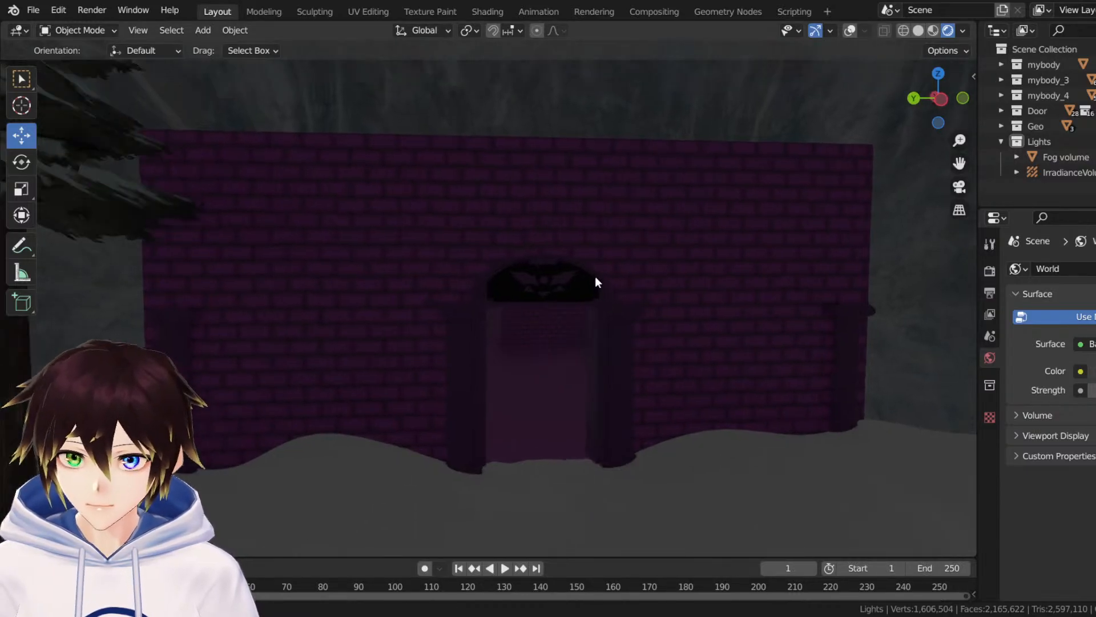
# Add a point light to the scene.
pyautogui.moveTo(960, 163); pyautogui.dragTo(811, 168)
pyautogui.click(203, 29)
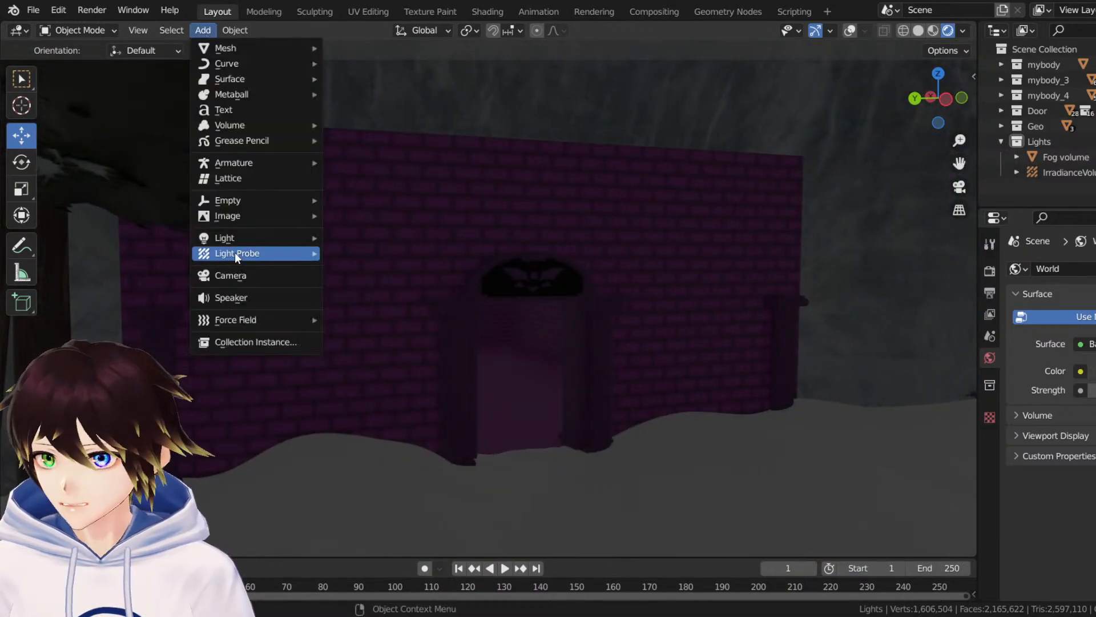
pyautogui.moveTo(244, 238)
pyautogui.click(392, 245)
# Move the point light from the middle of the forest to above the trees near the cliff.
pyautogui.scroll(-15, 391, 245)
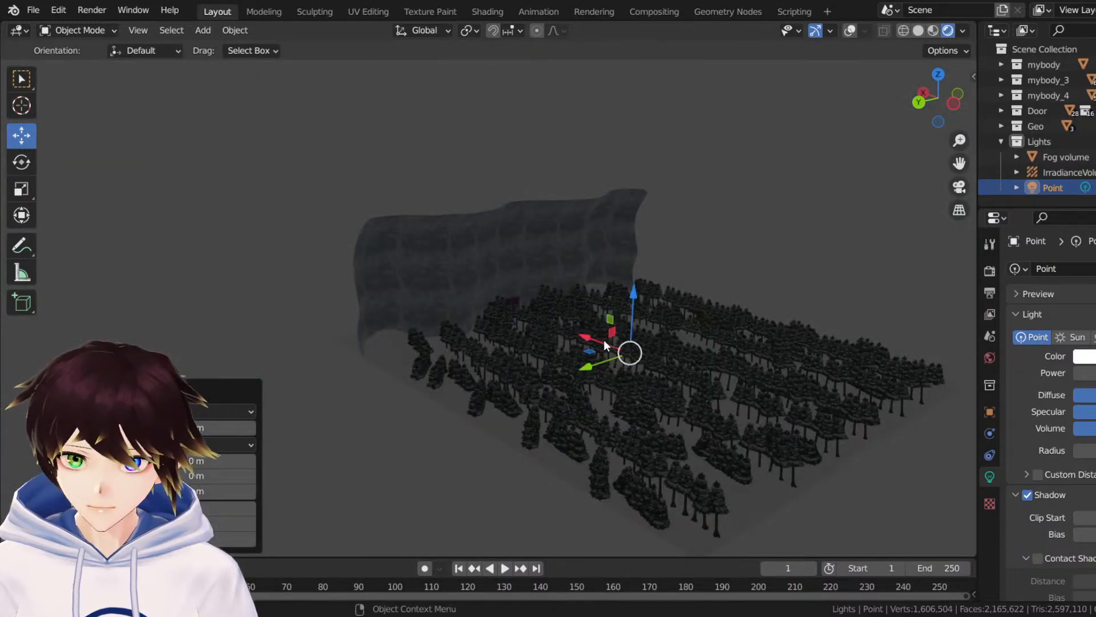
pyautogui.moveTo(610, 334); pyautogui.dragTo(502, 323)
pyautogui.scroll(13, 507, 299)
pyautogui.scroll(-8, 663, 339)
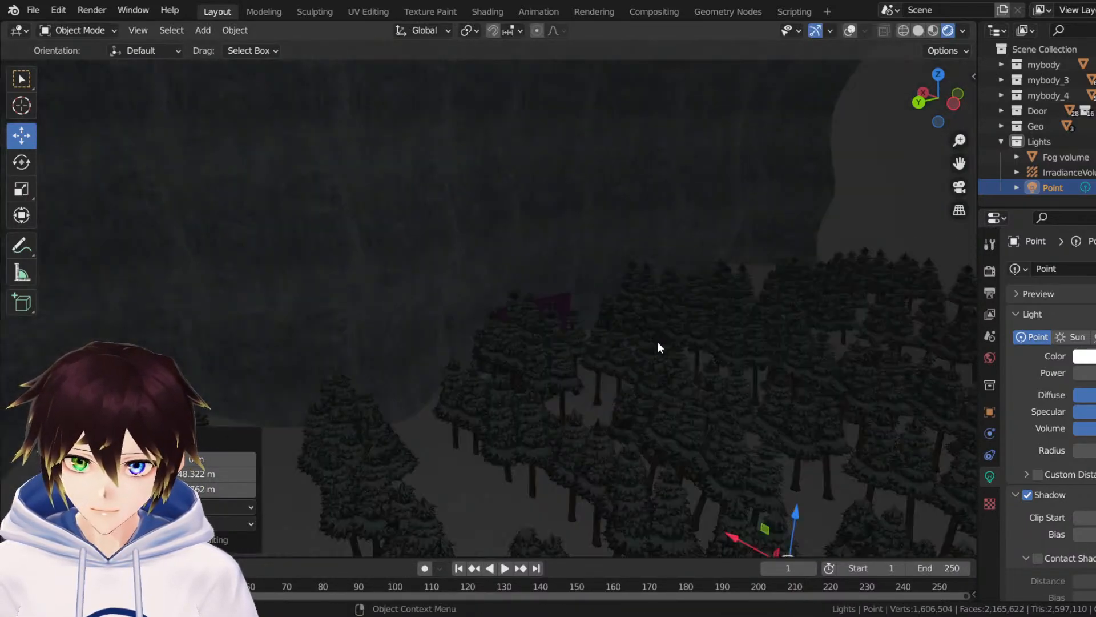
pyautogui.press('g')
pyautogui.press('z')
pyautogui.moveTo(609, 368); pyautogui.dragTo(542, 335)
pyautogui.moveTo(565, 347); pyautogui.dragTo(446, 299, button='middle')
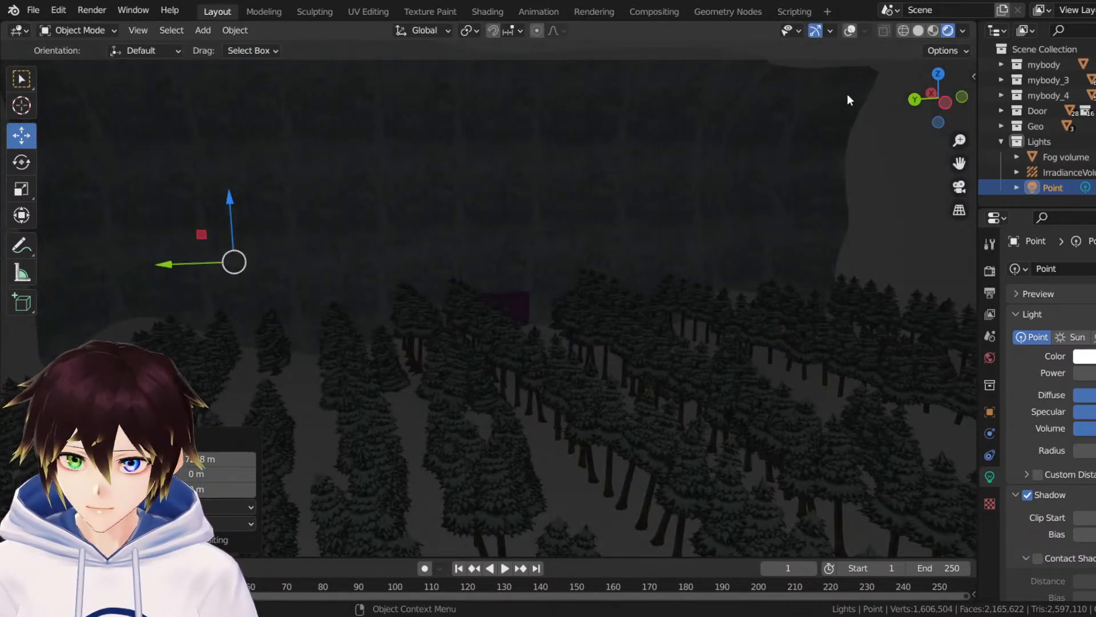
# Show the viewport overlays without face orientation, and move the point light -30.36 m along Y.
pyautogui.click(851, 30)
pyautogui.moveTo(168, 264); pyautogui.dragTo(314, 250)
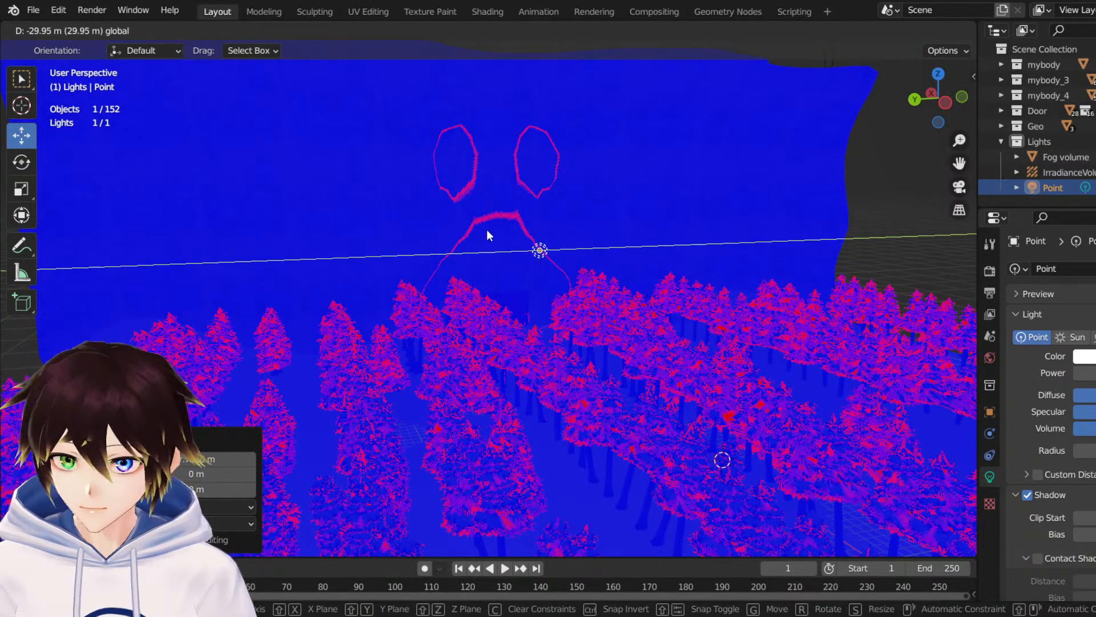
pyautogui.moveTo(486, 229); pyautogui.dragTo(488, 228)
pyautogui.click(866, 30)
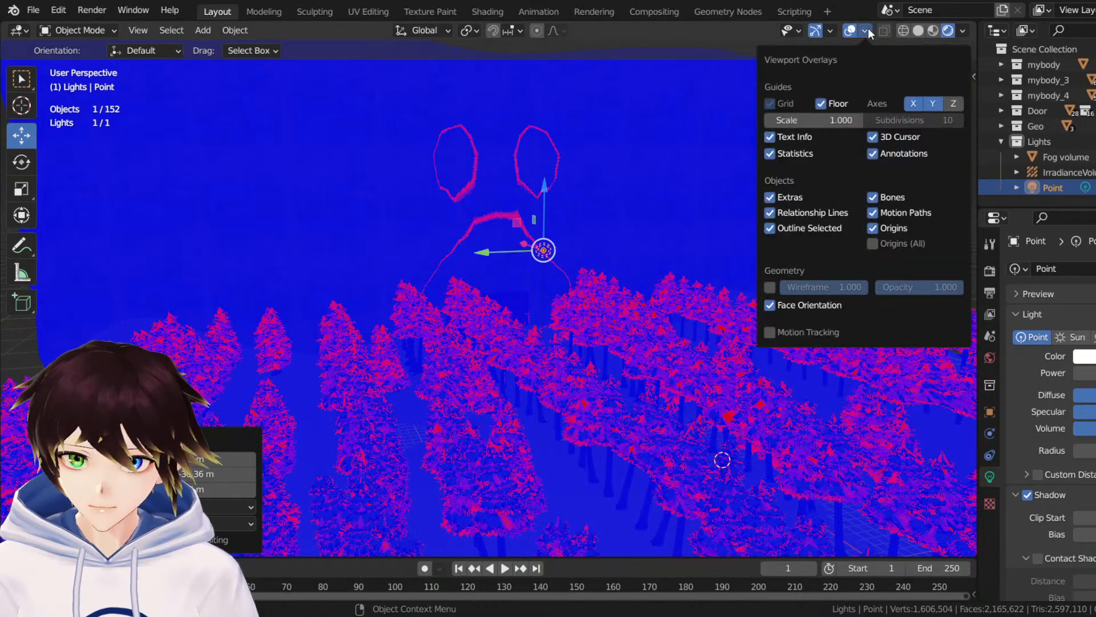
pyautogui.click(770, 306)
# Move the point light along X toward the building and -10.93 m along Y to line it up with the entrance.
pyautogui.moveTo(479, 241); pyautogui.dragTo(567, 285, button='middle')
pyautogui.moveTo(722, 318); pyautogui.dragTo(492, 261)
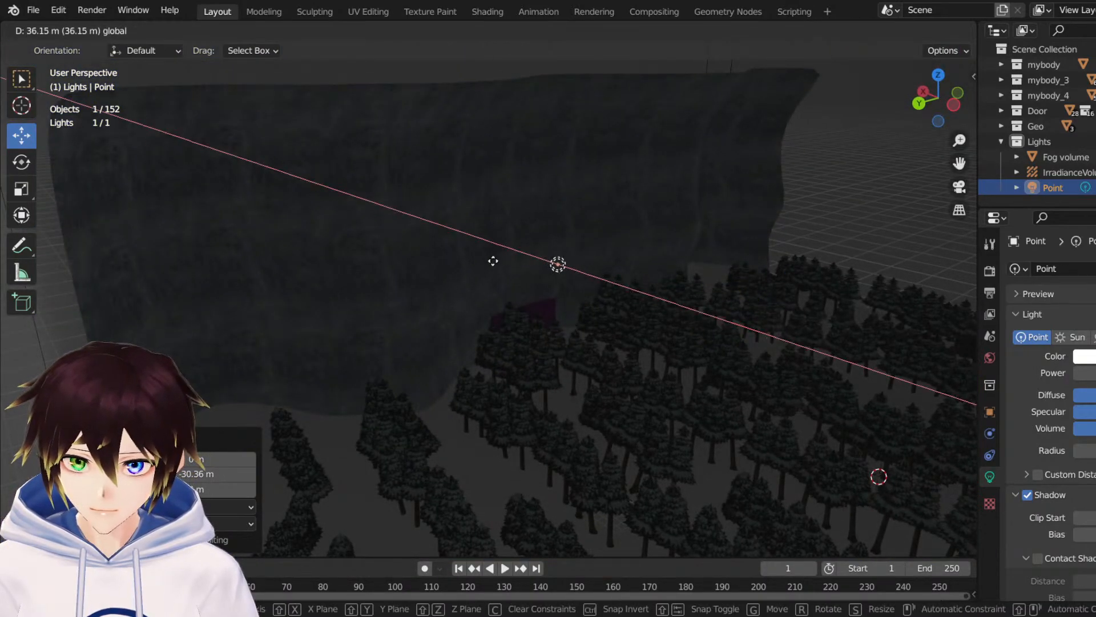
pyautogui.moveTo(429, 246); pyautogui.dragTo(429, 246)
pyautogui.moveTo(571, 243); pyautogui.dragTo(496, 239, button='middle')
pyautogui.scroll(3, 497, 239)
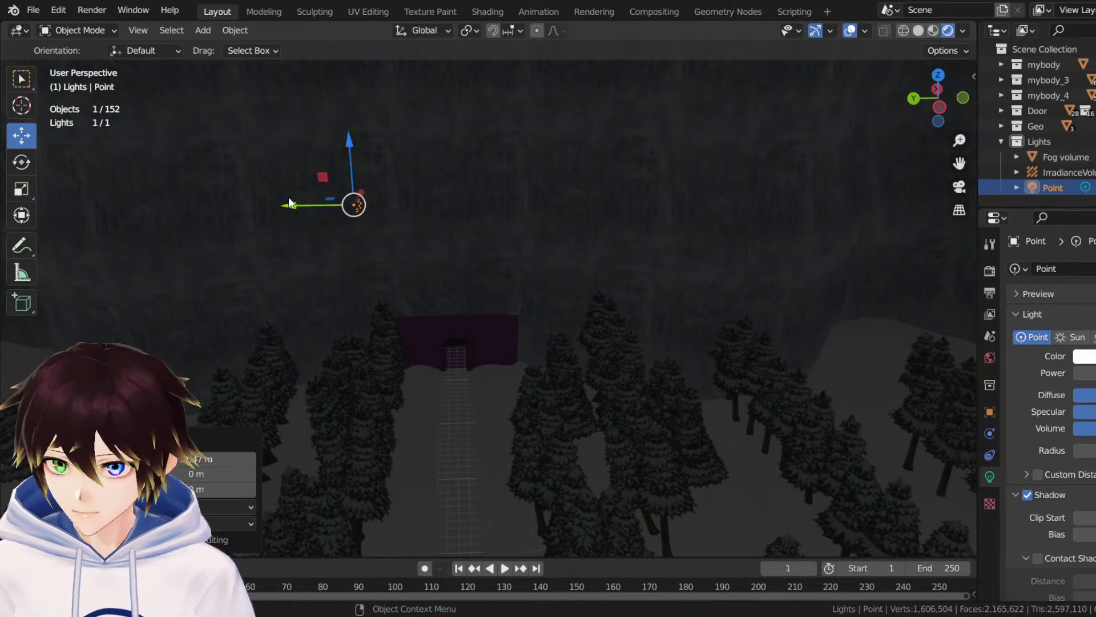
pyautogui.moveTo(290, 203); pyautogui.dragTo(391, 200)
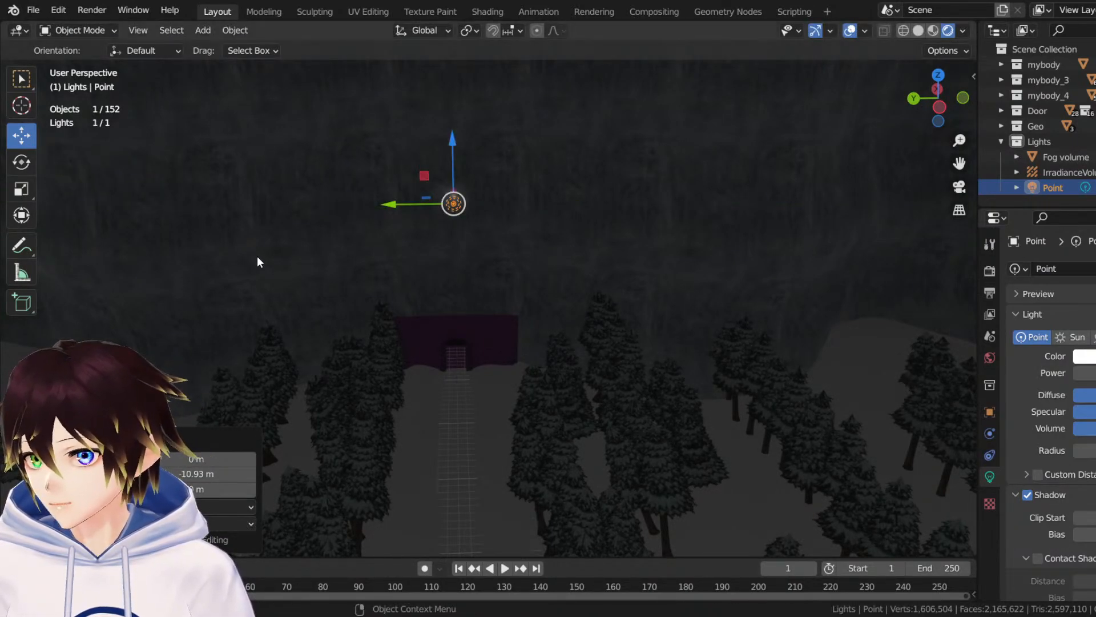
# Lower the point light along Z to doorway height in front of the building.
pyautogui.moveTo(471, 231); pyautogui.dragTo(495, 216, button='middle')
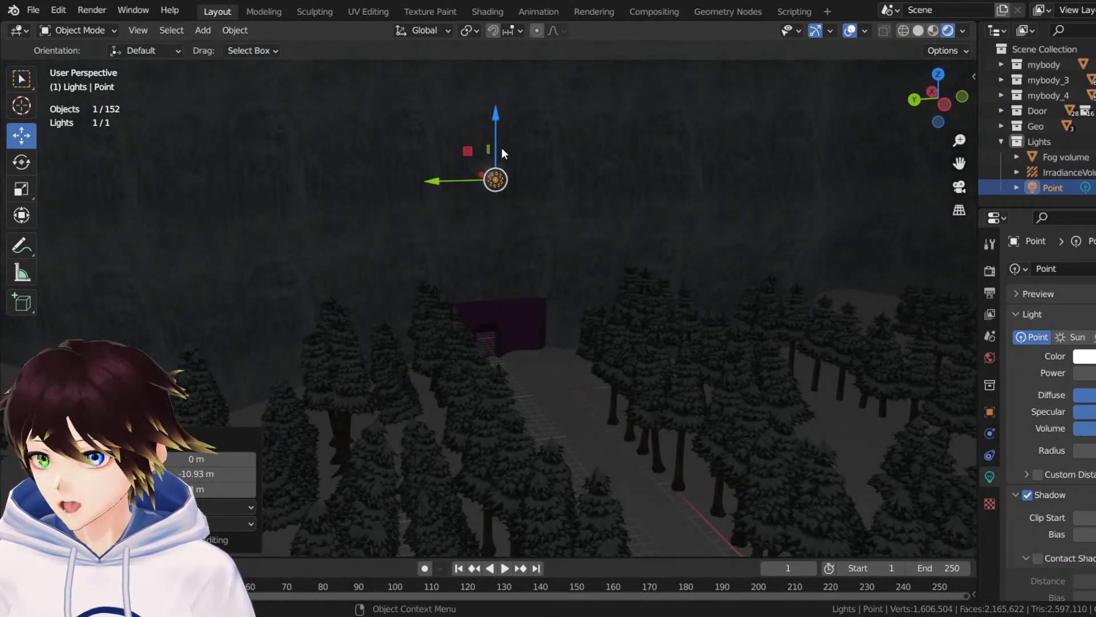
pyautogui.moveTo(496, 113); pyautogui.dragTo(488, 264)
pyautogui.scroll(6, 483, 287)
pyautogui.moveTo(490, 310); pyautogui.dragTo(484, 292, button='middle')
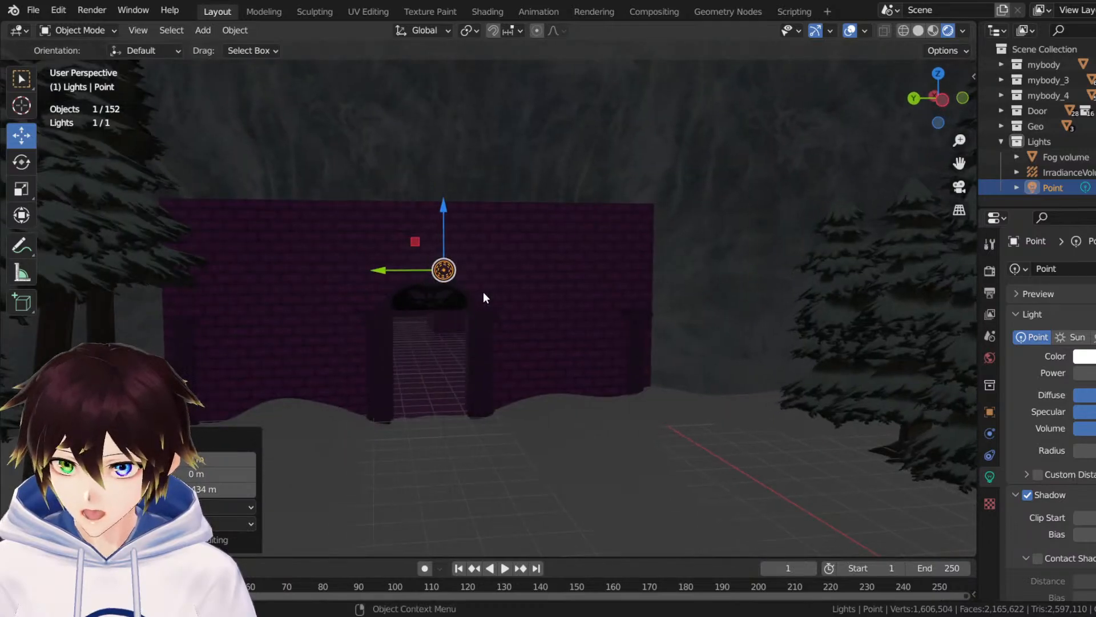
pyautogui.scroll(2, 483, 292)
pyautogui.moveTo(418, 192); pyautogui.dragTo(424, 328)
# Move the point light along X into the building's doorway.
pyautogui.moveTo(424, 329); pyautogui.dragTo(437, 326, button='middle')
pyautogui.scroll(3, 496, 328)
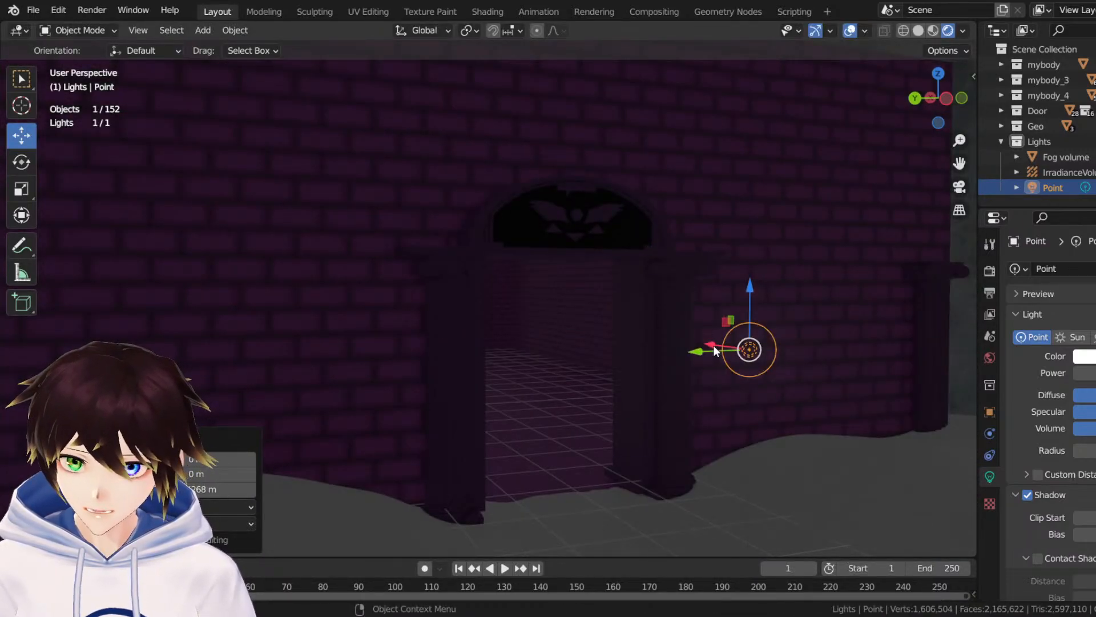
pyautogui.moveTo(714, 345); pyautogui.dragTo(551, 348)
pyautogui.scroll(3, 599, 343)
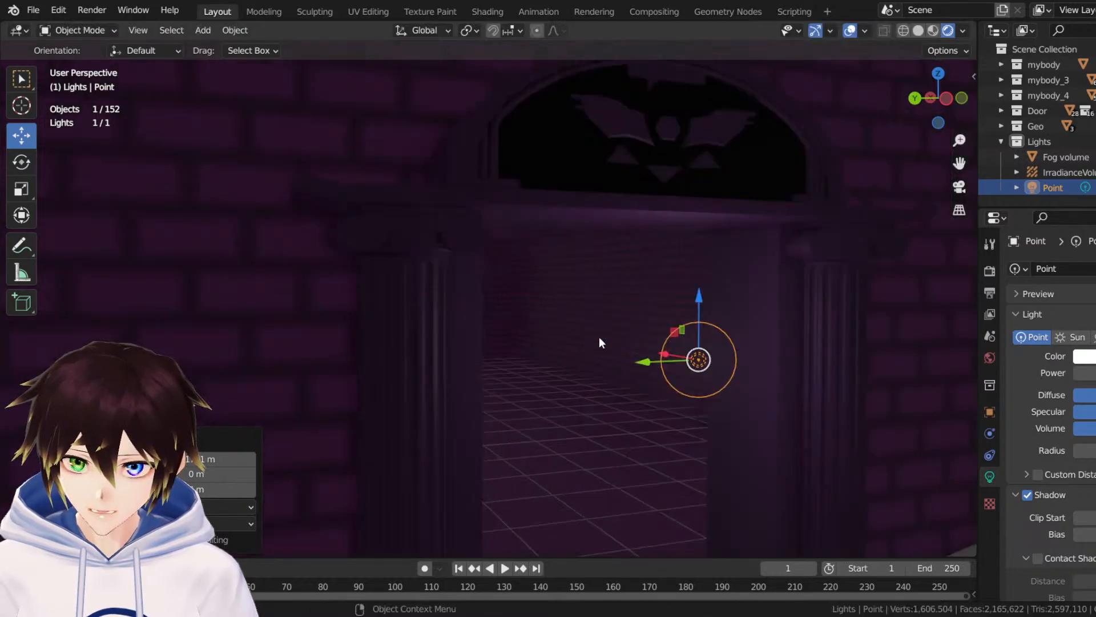
pyautogui.moveTo(599, 343); pyautogui.dragTo(589, 342, button='middle')
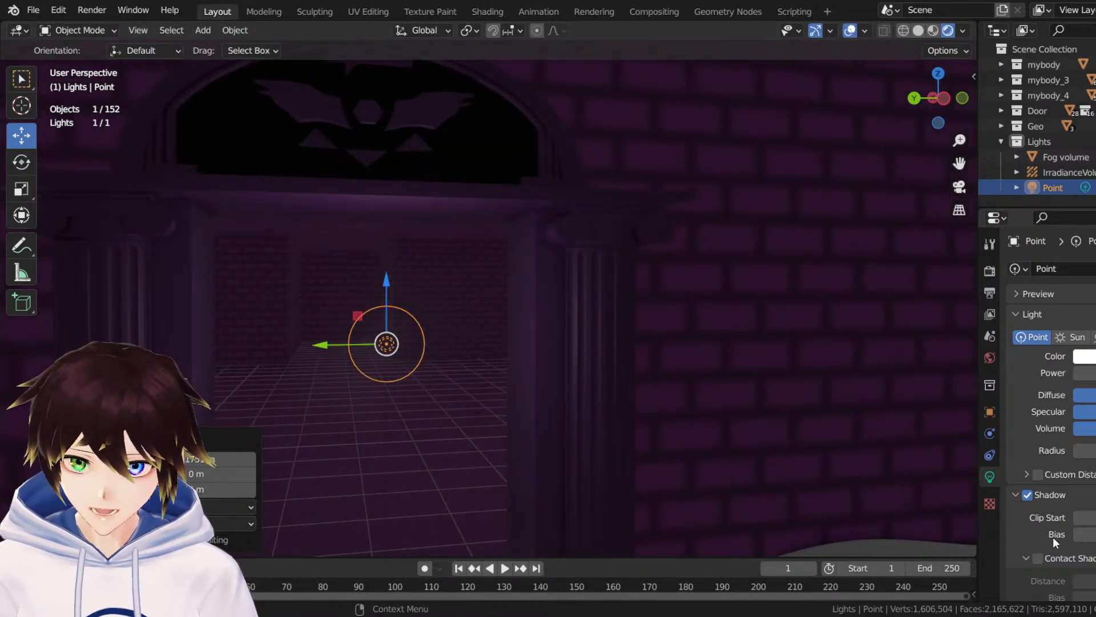
# Enable contact shadows for the point light and check the doorway's lighting.
pyautogui.click(1038, 558)
pyautogui.moveTo(588, 377); pyautogui.dragTo(614, 380, button='middle')
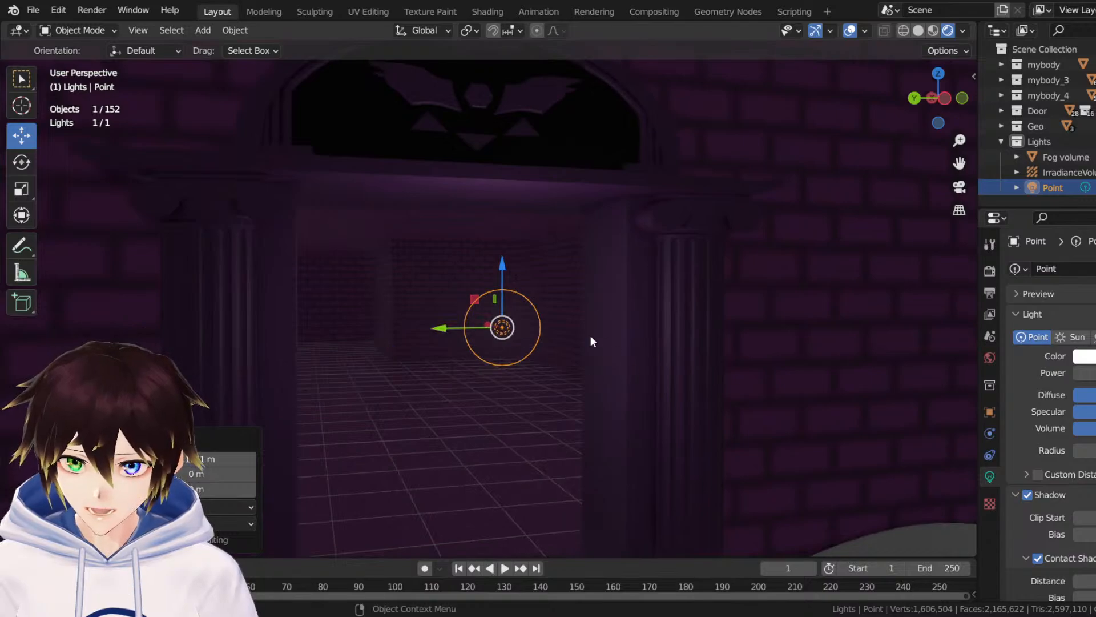
pyautogui.scroll(-3, 591, 337)
# Change the point light to an area light and rotate it about Y to face into the doorway.
pyautogui.click(1095, 337)
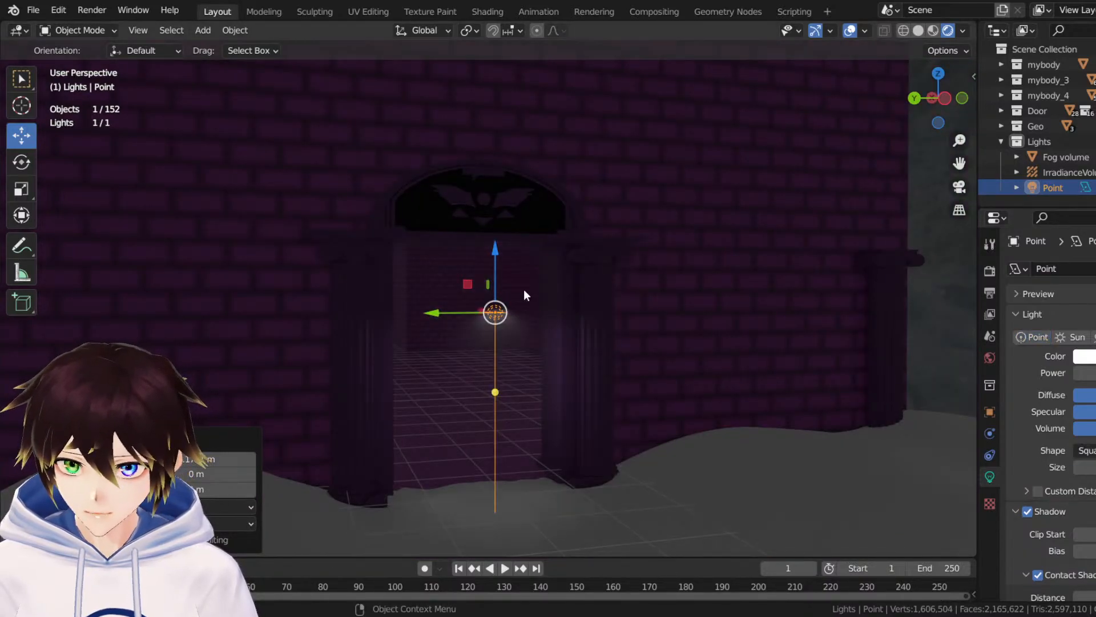
pyautogui.click(25, 169)
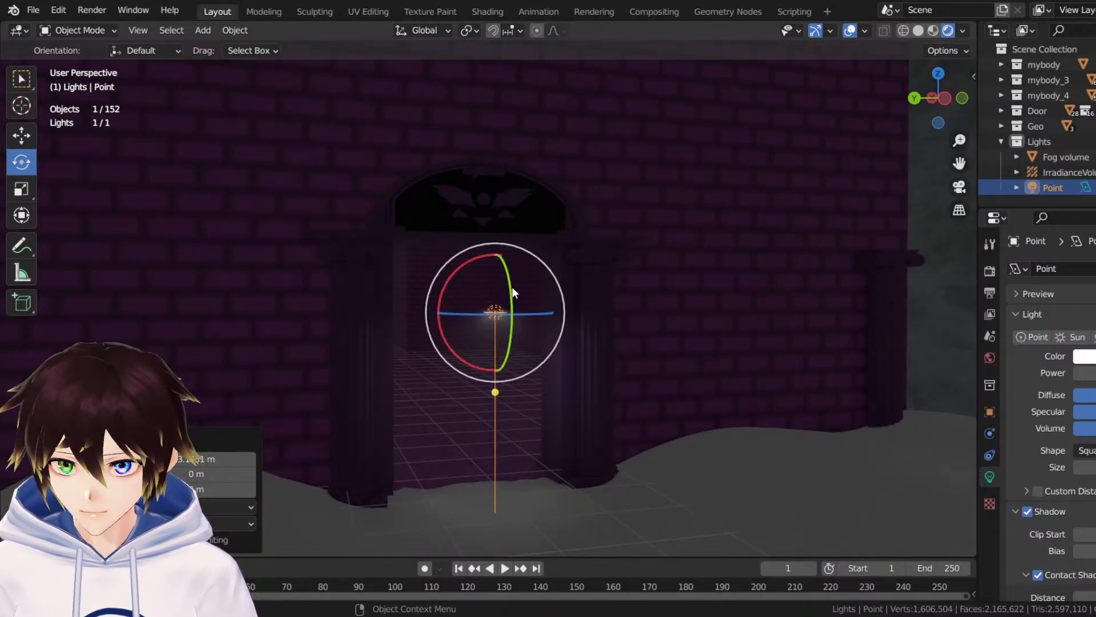
pyautogui.moveTo(513, 287); pyautogui.dragTo(394, 328)
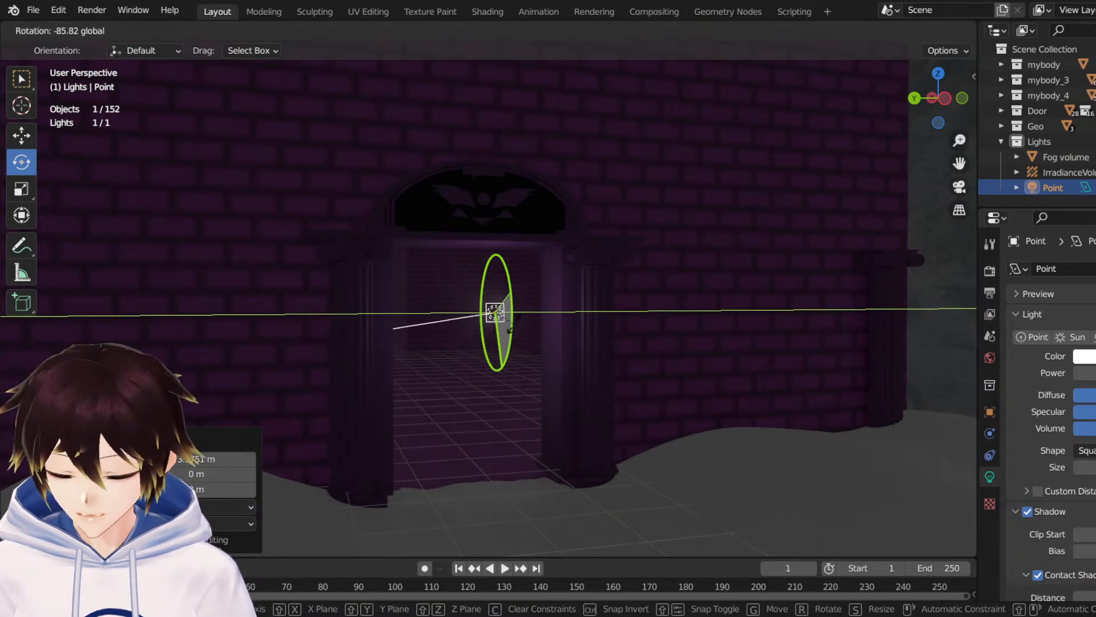
pyautogui.moveTo(509, 330); pyautogui.dragTo(537, 315)
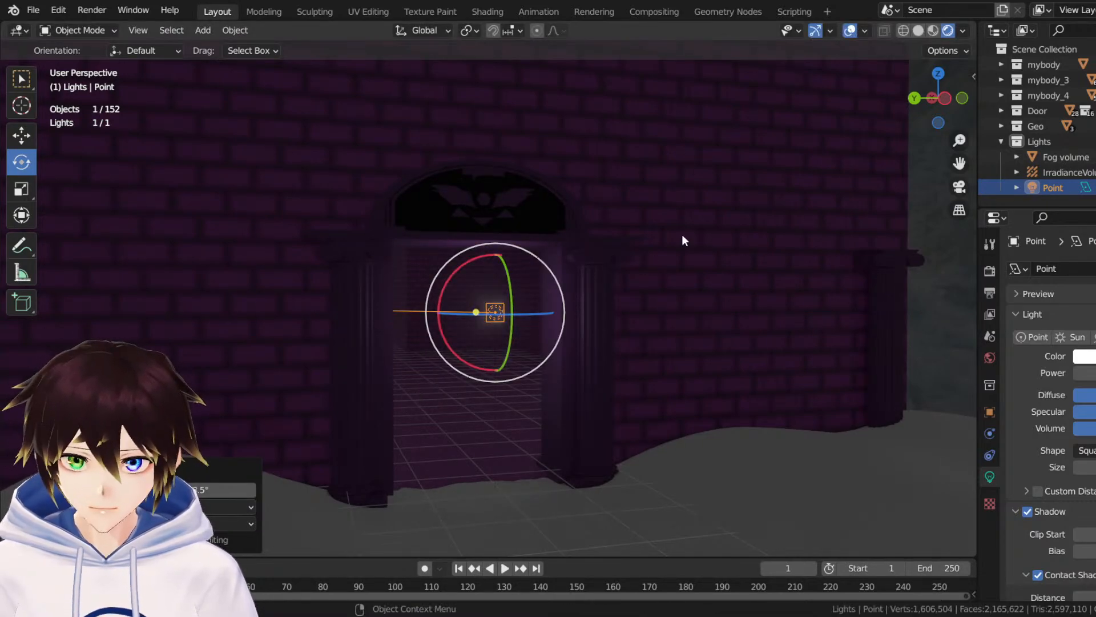
# Scale the area light uniformly by 11.161 and lower it along Z in front of the door opening.
pyautogui.click(26, 190)
pyautogui.moveTo(547, 266); pyautogui.dragTo(668, 189)
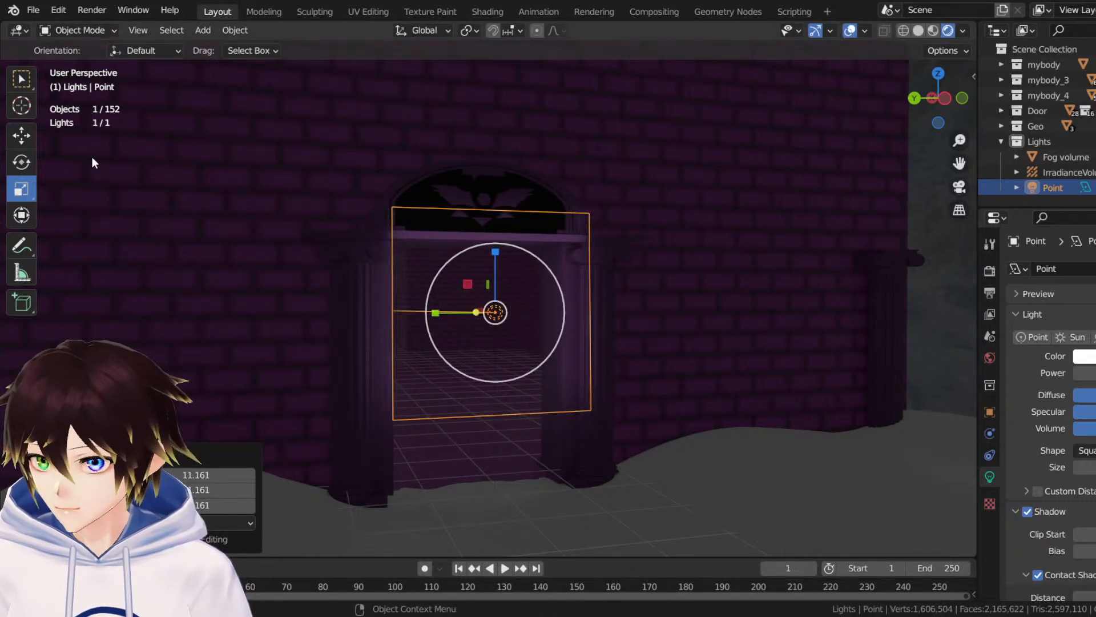
pyautogui.click(21, 136)
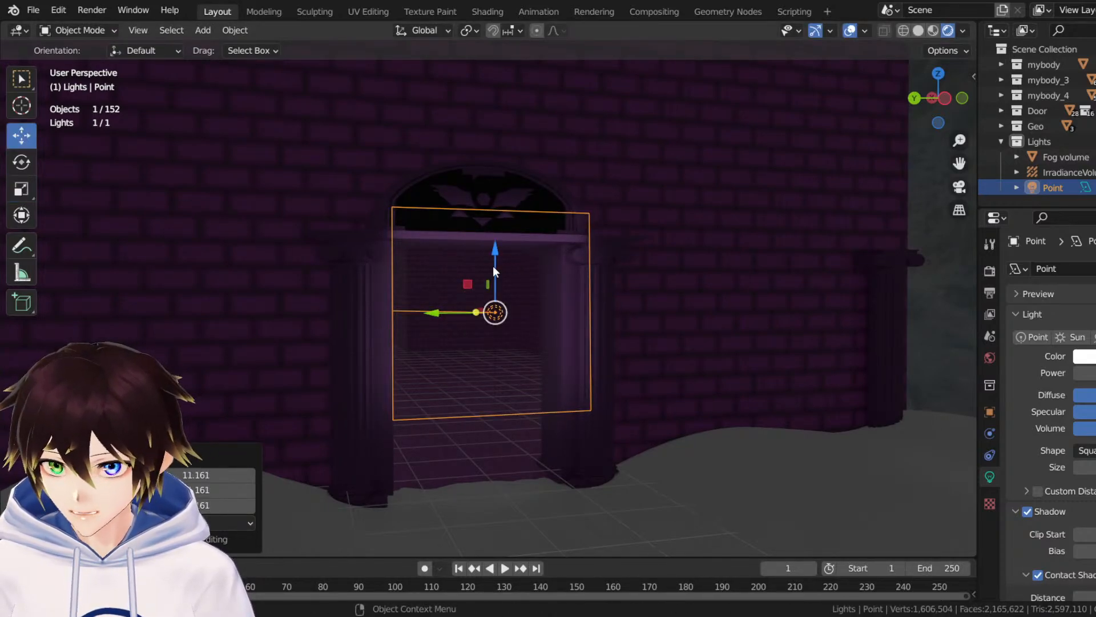
pyautogui.moveTo(493, 265); pyautogui.dragTo(514, 318)
# Rotate the area light slightly about Y so that it stands vertically, parallel to the building's front wall.
pyautogui.moveTo(513, 315); pyautogui.dragTo(771, 269, button='middle')
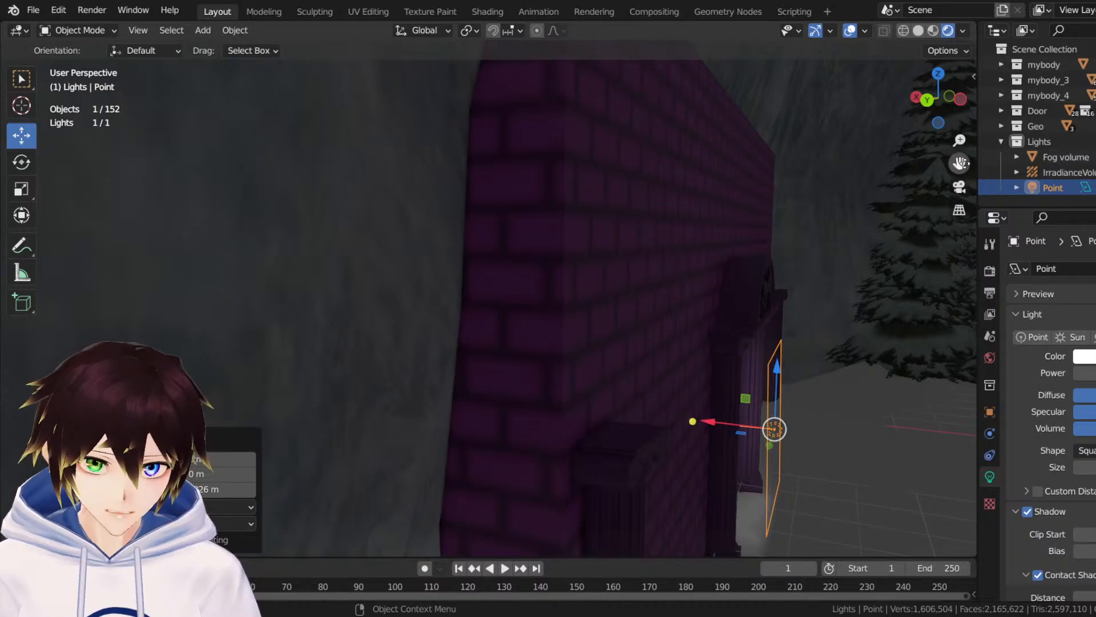
pyautogui.moveTo(963, 163); pyautogui.dragTo(706, 120)
pyautogui.moveTo(706, 202); pyautogui.dragTo(747, 202, button='middle')
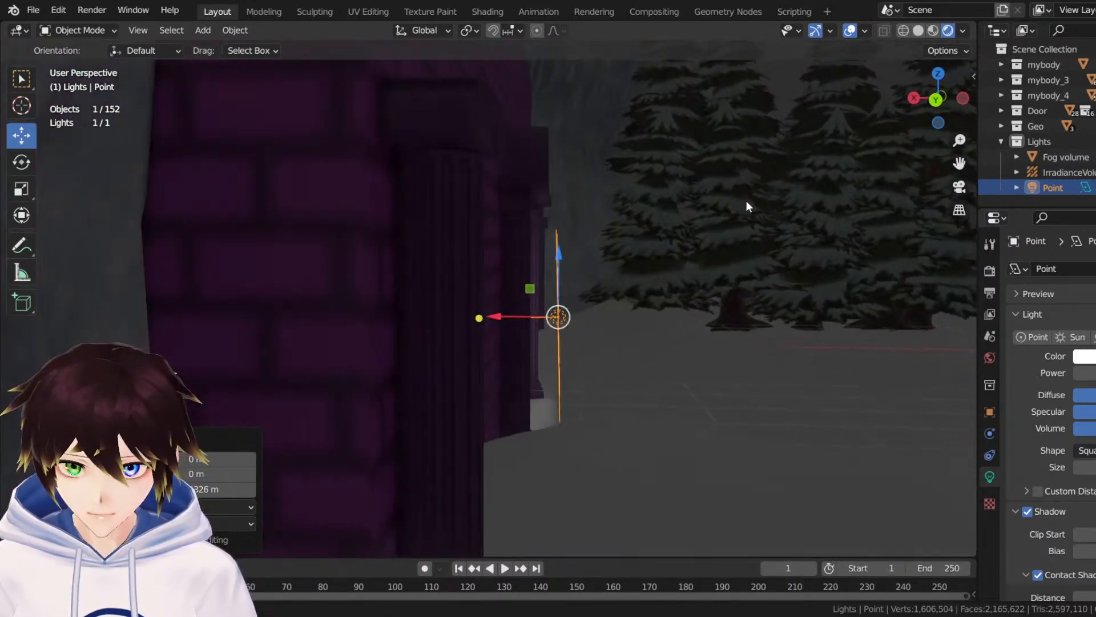
pyautogui.click(21, 162)
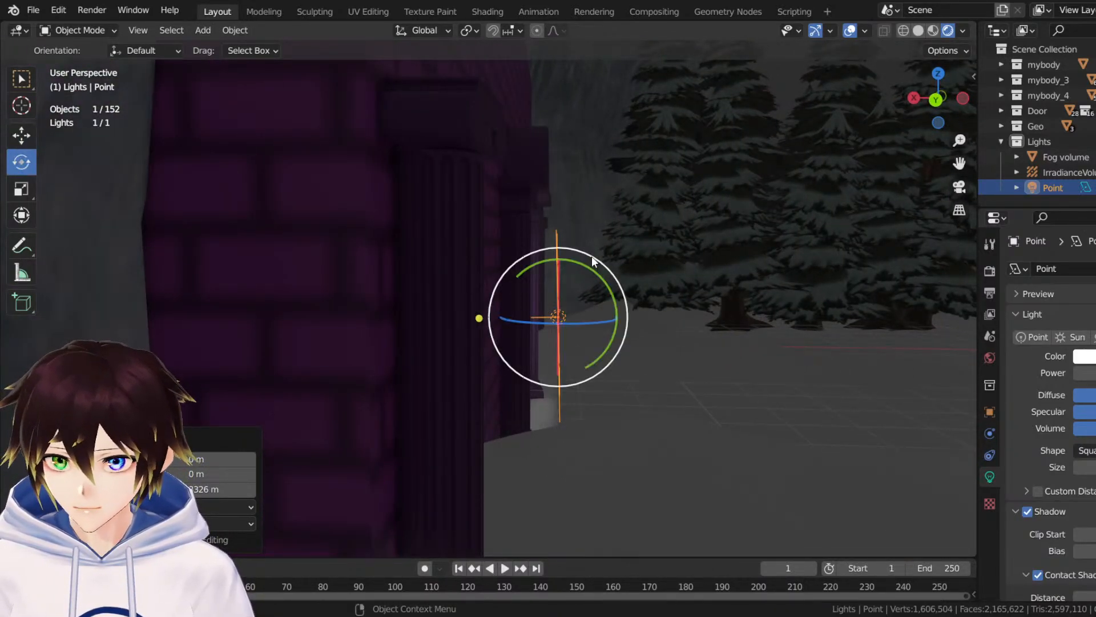
pyautogui.moveTo(587, 266); pyautogui.dragTo(588, 267)
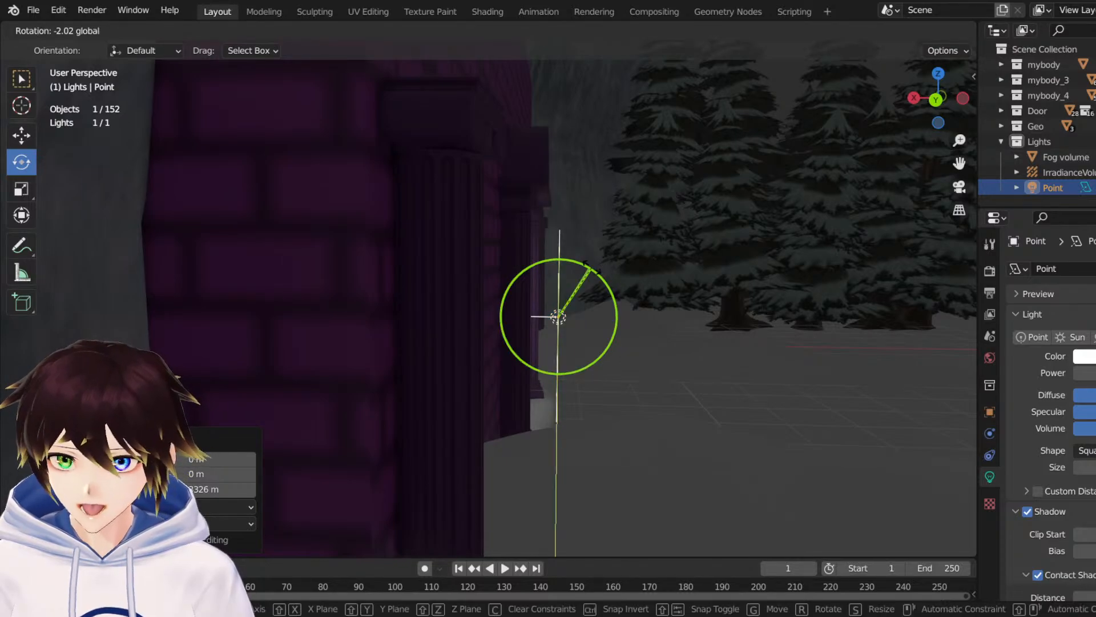
pyautogui.moveTo(588, 266); pyautogui.dragTo(589, 267)
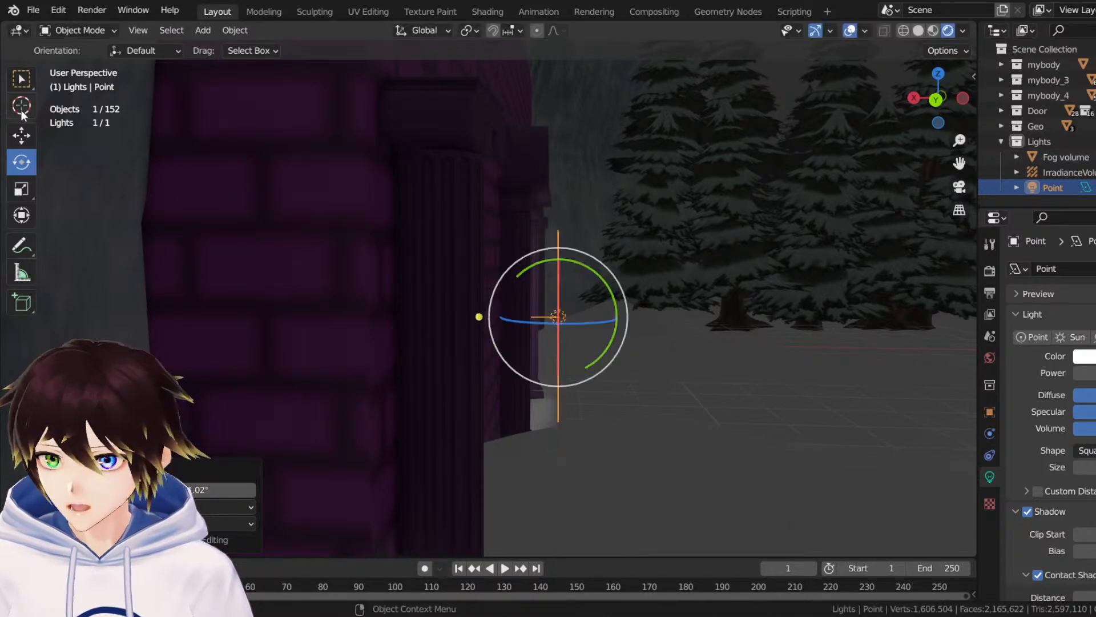
# Move the area light about 0.45 m along X relative to the doorway and check its position from inside.
pyautogui.click(19, 137)
pyautogui.moveTo(516, 324); pyautogui.dragTo(576, 317)
pyautogui.moveTo(628, 309); pyautogui.dragTo(744, 327, button='middle')
pyautogui.moveTo(959, 163); pyautogui.dragTo(585, 331)
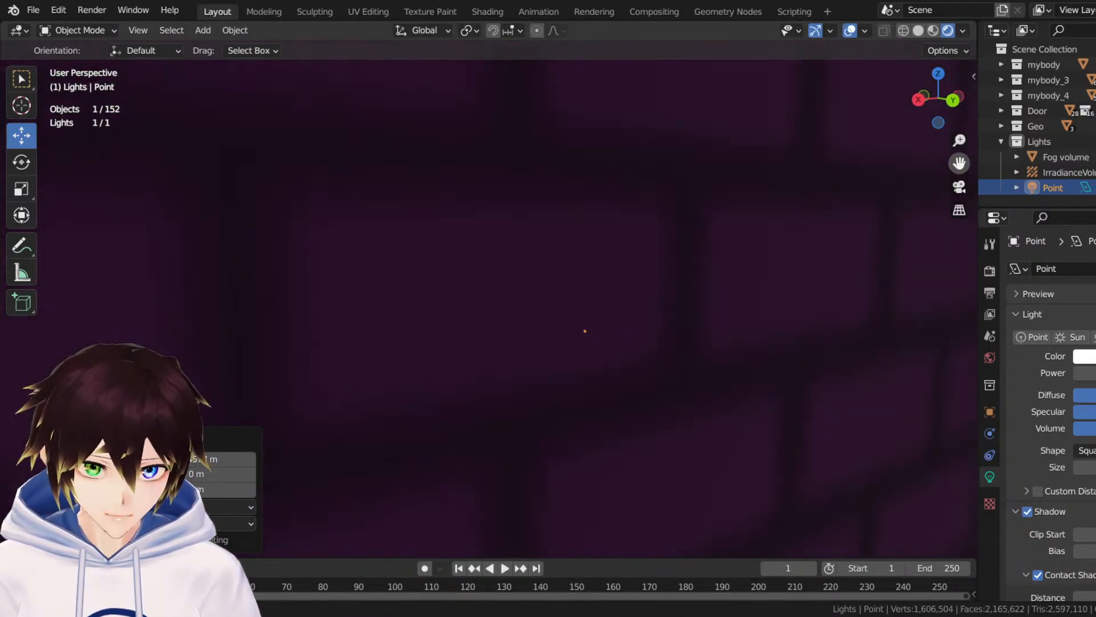
pyautogui.moveTo(589, 302); pyautogui.dragTo(614, 295, button='middle')
pyautogui.scroll(2, 615, 295)
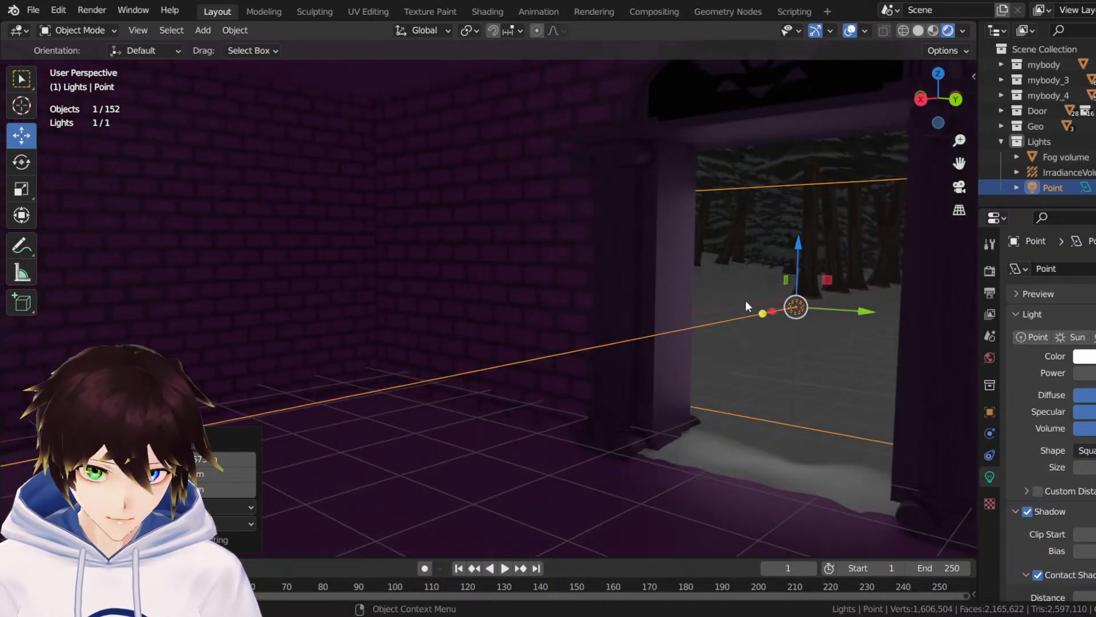
# Stretch the area light along Z and shift it vertically to cover the full height of the doorway.
pyautogui.click(23, 188)
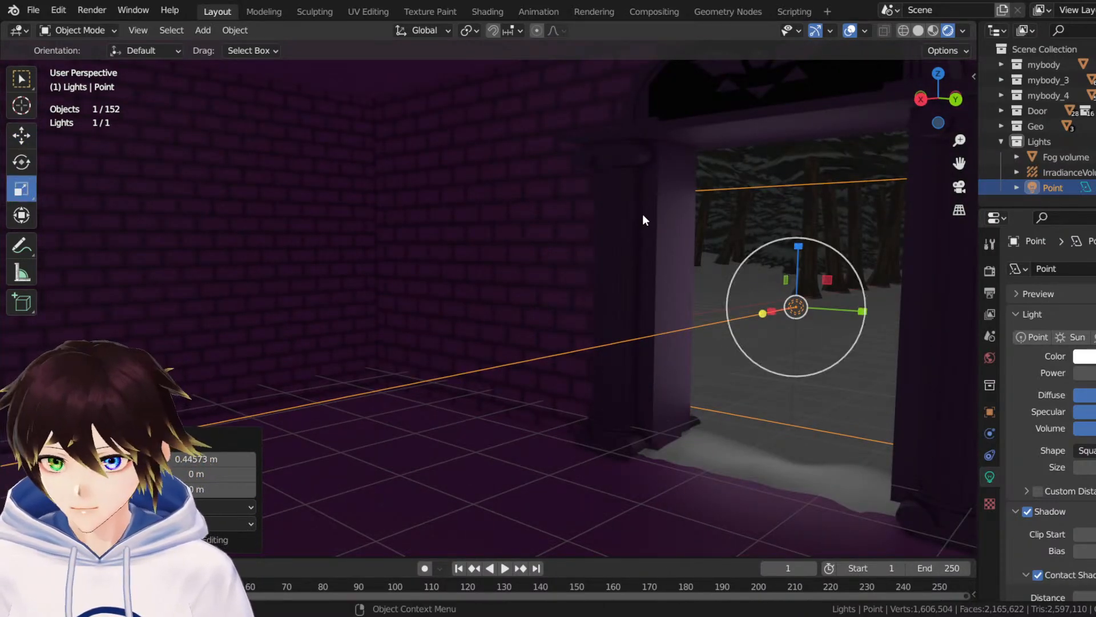
pyautogui.moveTo(800, 249); pyautogui.dragTo(863, 242)
pyautogui.click(23, 136)
pyautogui.moveTo(864, 241); pyautogui.dragTo(824, 218, button='middle')
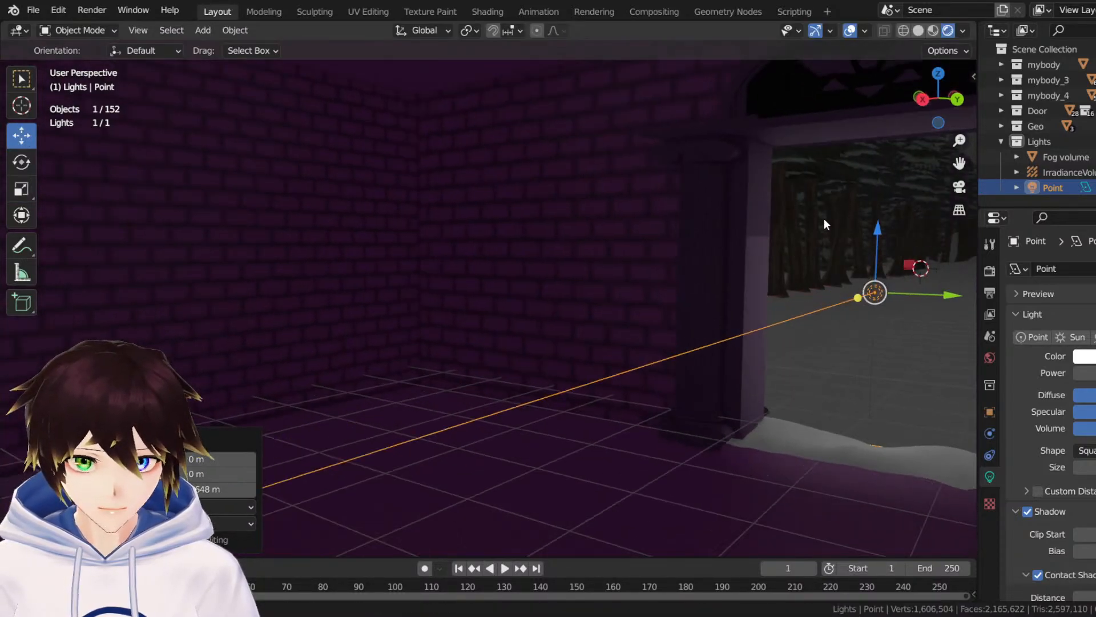
pyautogui.moveTo(959, 164); pyautogui.dragTo(666, 245)
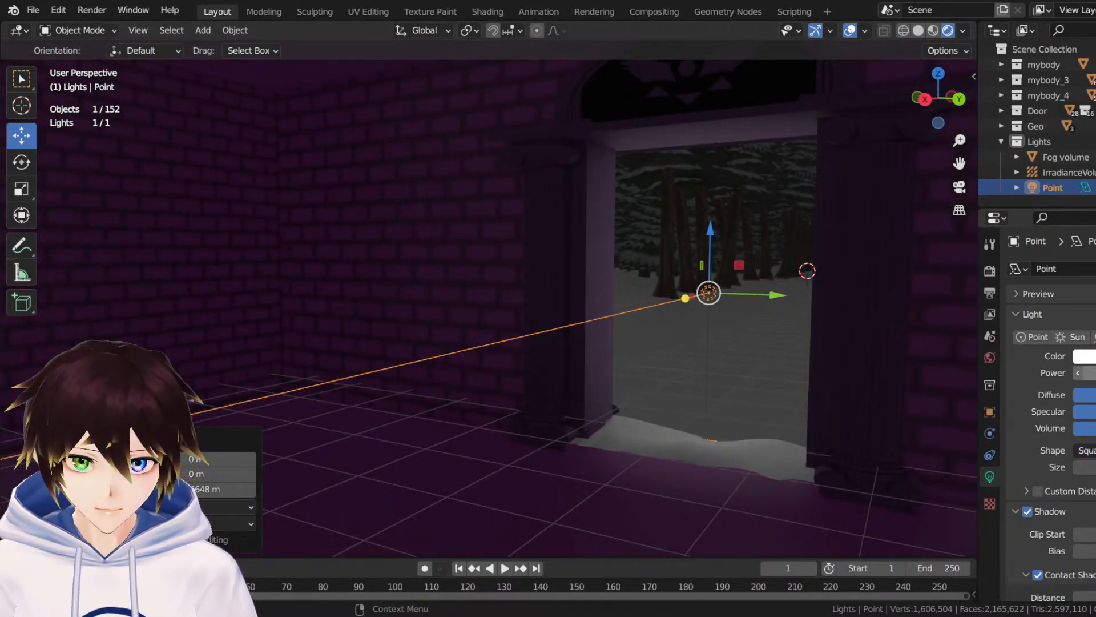
# Set the area light's power to 50 and check the lighting on the doorway and interior floor.
pyautogui.write('50')
pyautogui.press('Return')
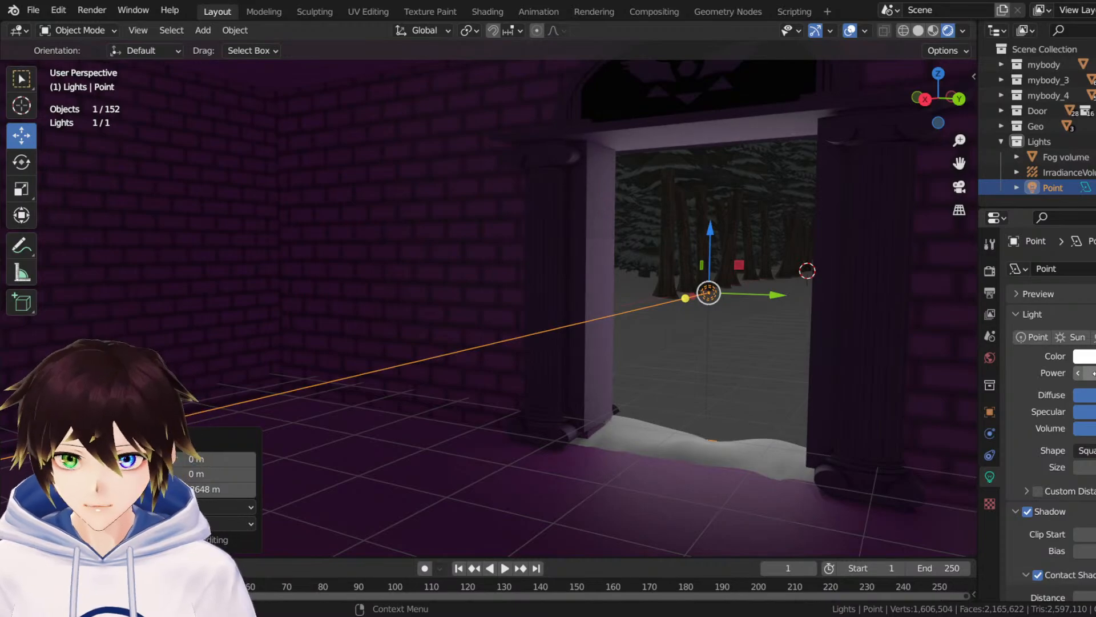
pyautogui.press('Return')
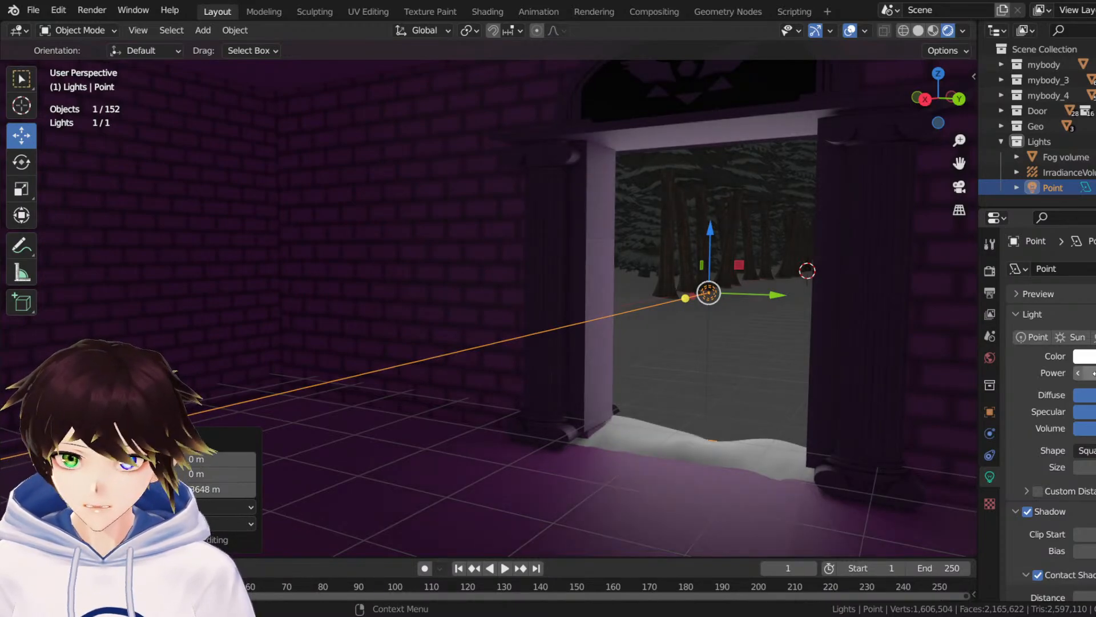
pyautogui.moveTo(788, 321); pyautogui.dragTo(733, 299, button='middle')
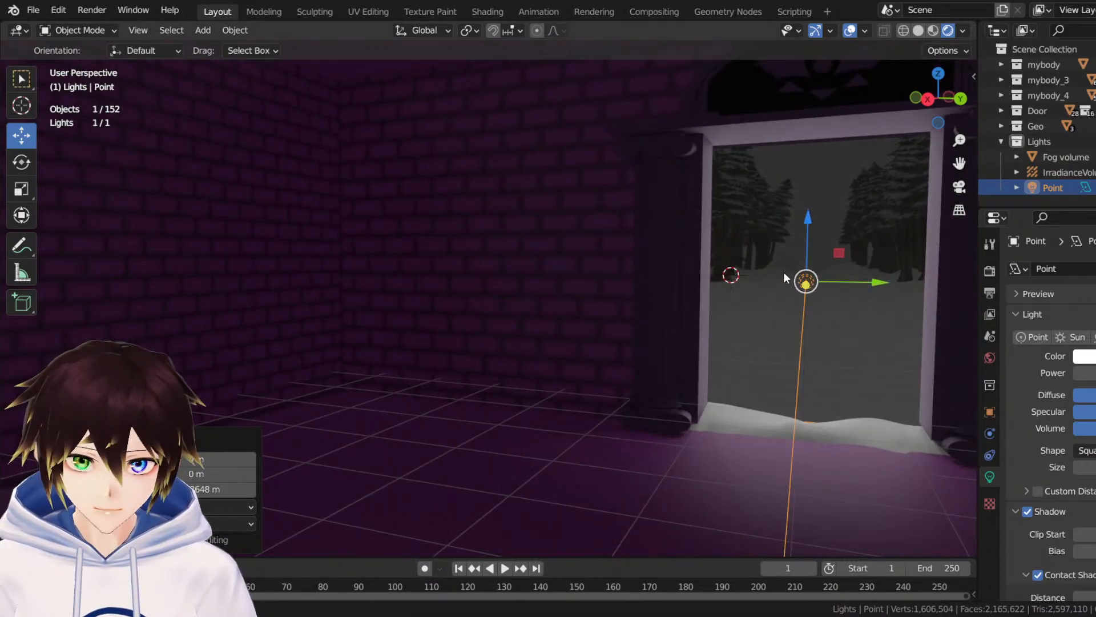
pyautogui.moveTo(784, 272); pyautogui.dragTo(759, 213, button='middle')
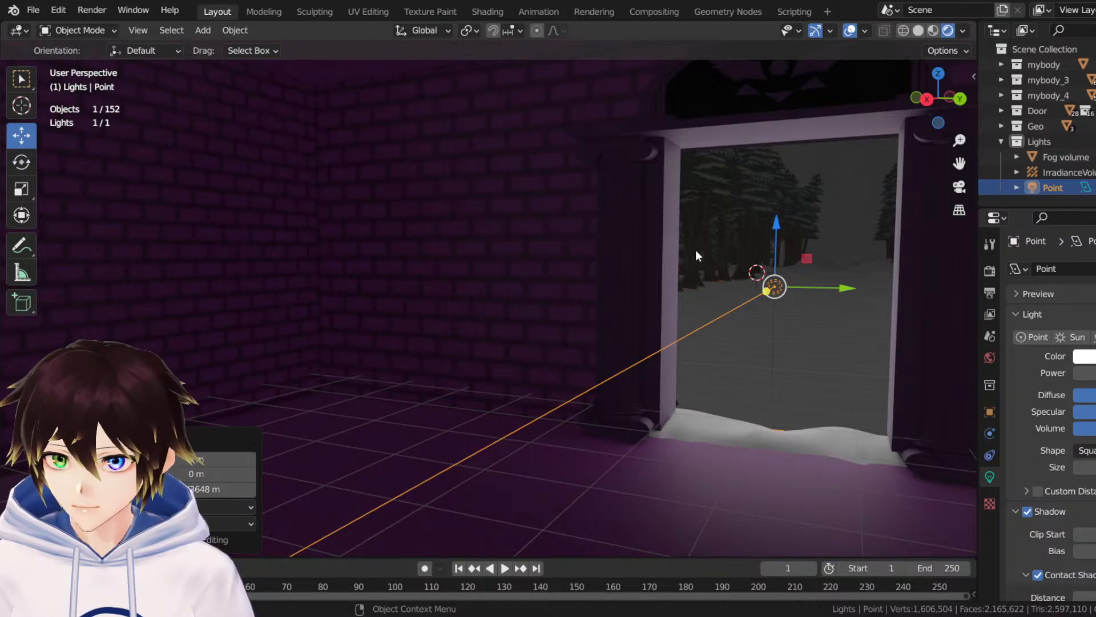
# Move the area light along X deeper into the door opening, between the frame's inner sides.
pyautogui.moveTo(695, 249); pyautogui.dragTo(417, 277, button='middle')
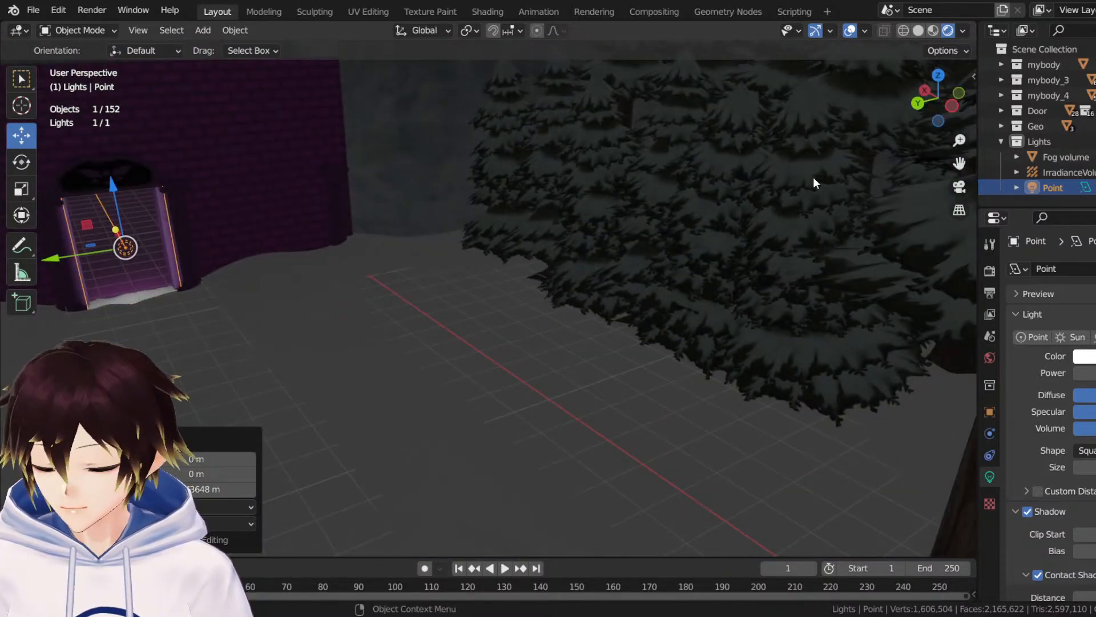
pyautogui.moveTo(960, 163); pyautogui.dragTo(1095, 239)
pyautogui.scroll(8, 600, 304)
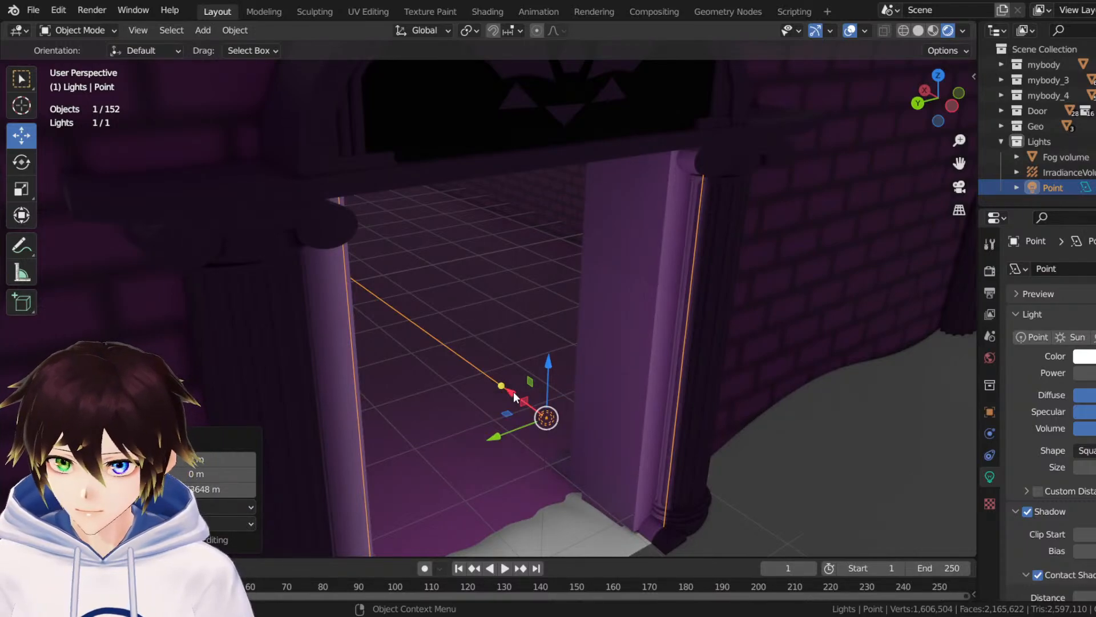
pyautogui.moveTo(511, 392); pyautogui.dragTo(483, 392)
pyautogui.scroll(-6, 605, 403)
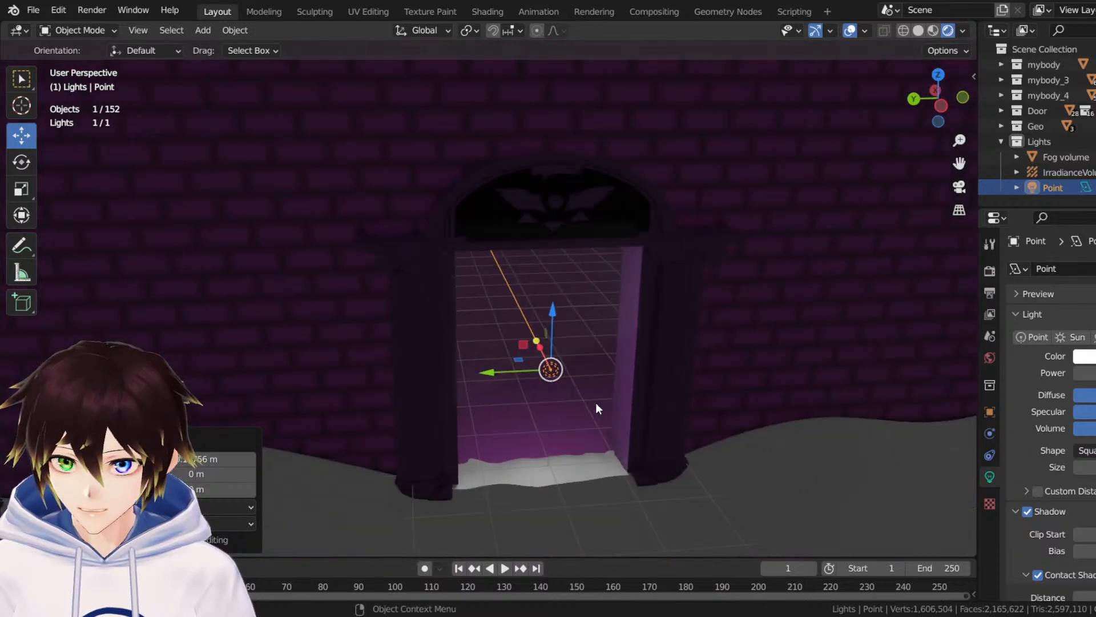
# Duplicate the area light in place and rotate the copy 180° about Y to shine outward onto the snow.
pyautogui.rightClick(567, 367)
pyautogui.click(567, 367)
pyautogui.rightClick(567, 368)
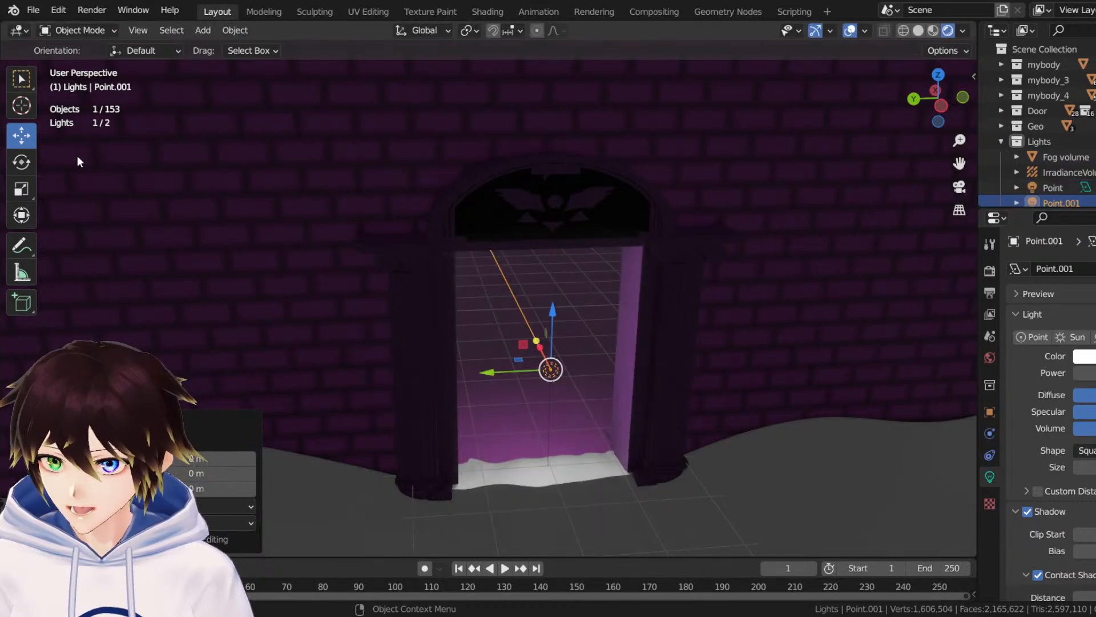
pyautogui.click(22, 162)
pyautogui.moveTo(560, 338); pyautogui.dragTo(526, 420)
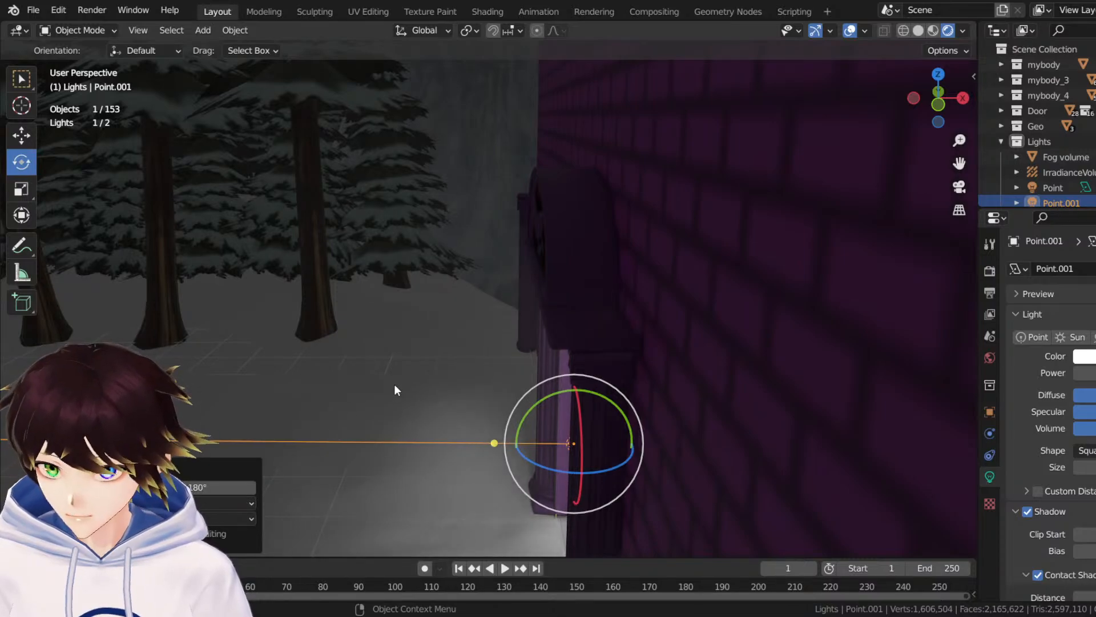
# Nudge the duplicated area light along X within the doorway to fine-tune its outward lighting.
pyautogui.moveTo(394, 383); pyautogui.dragTo(468, 399, button='middle')
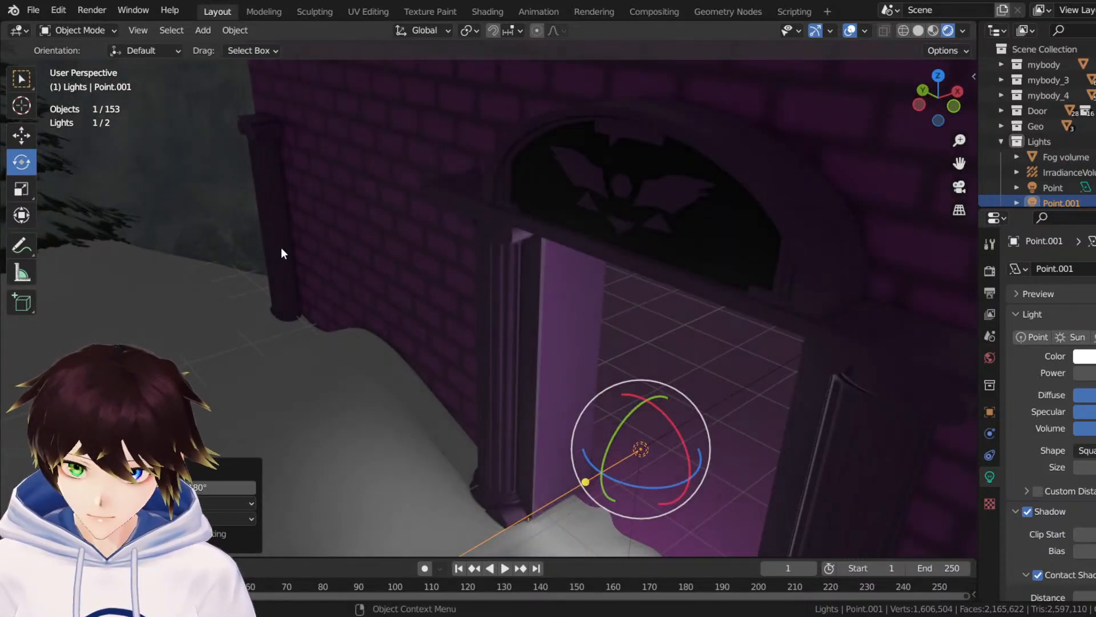
pyautogui.click(21, 135)
pyautogui.moveTo(959, 164); pyautogui.dragTo(738, 411)
pyautogui.scroll(2, 446, 292)
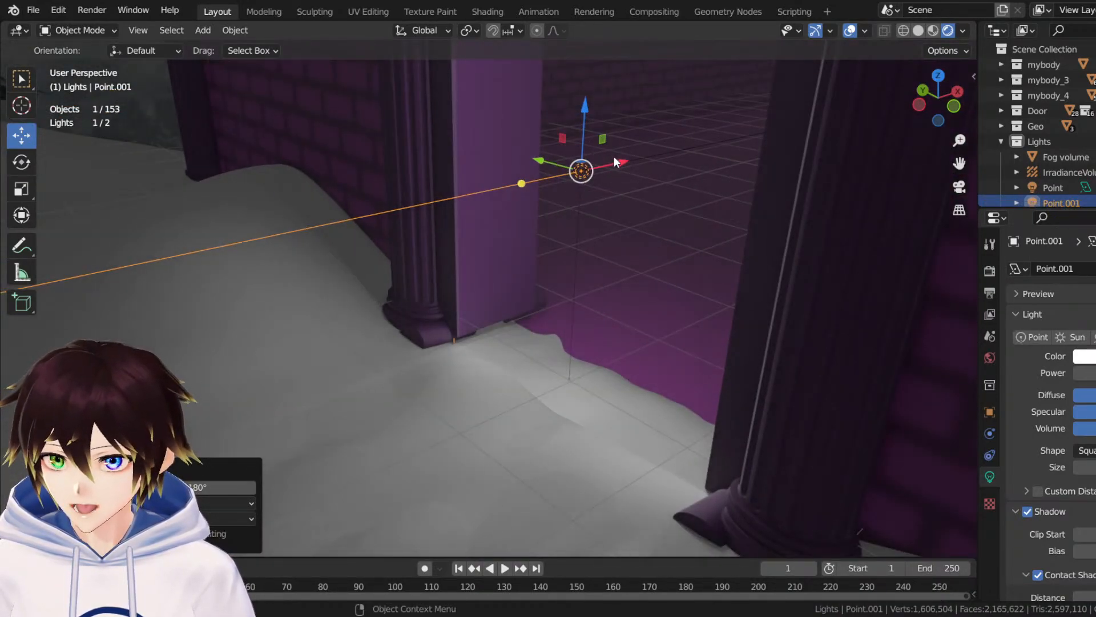
pyautogui.moveTo(615, 160)
pyautogui.mouseDown()
pyautogui.moveTo(624, 186)
pyautogui.moveTo(622, 161)
pyautogui.mouseUp()
pyautogui.moveTo(622, 161); pyautogui.dragTo(507, 301, button='middle')
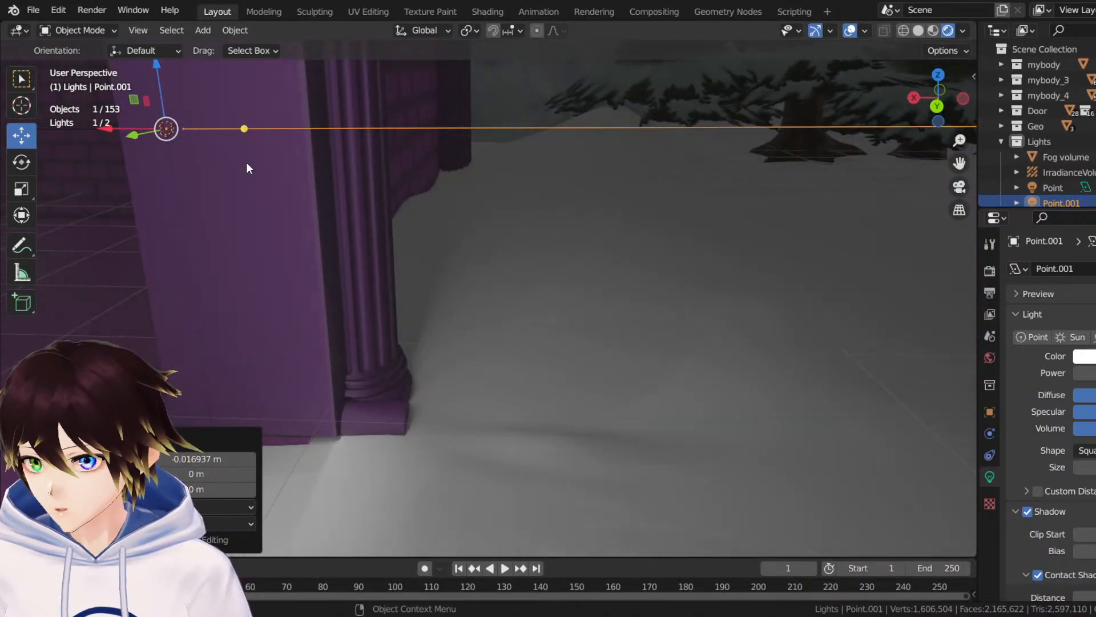
pyautogui.moveTo(245, 163); pyautogui.dragTo(242, 161, button='middle')
pyautogui.moveTo(167, 161); pyautogui.dragTo(180, 161)
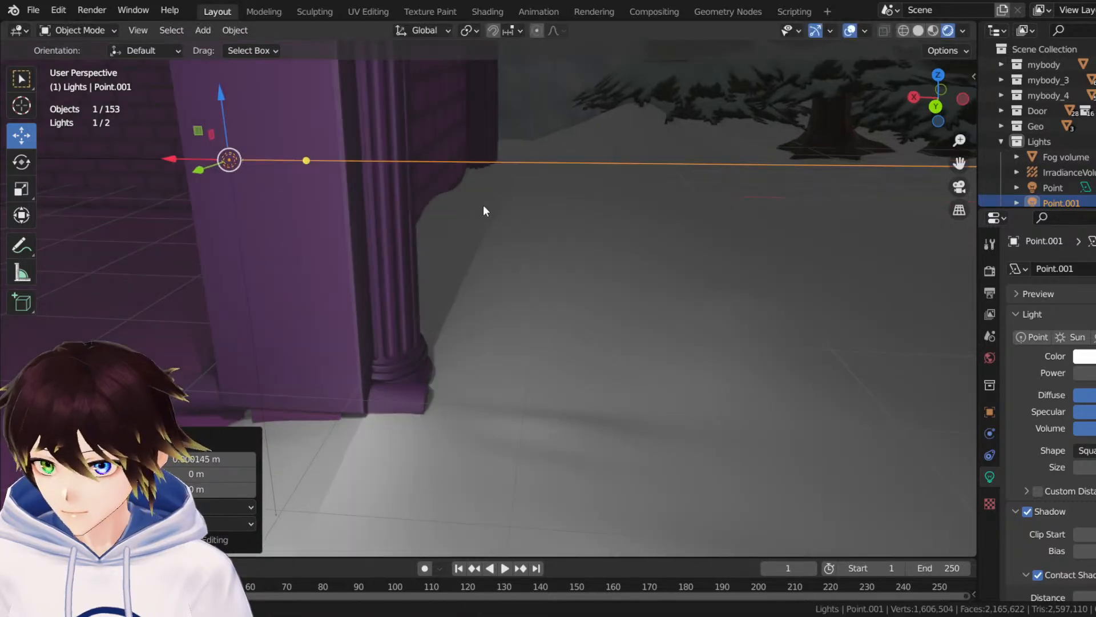
# Examine the doorway light's spill on the snow and pillars from close up and from farther away.
pyautogui.moveTo(485, 208); pyautogui.dragTo(464, 284, button='middle')
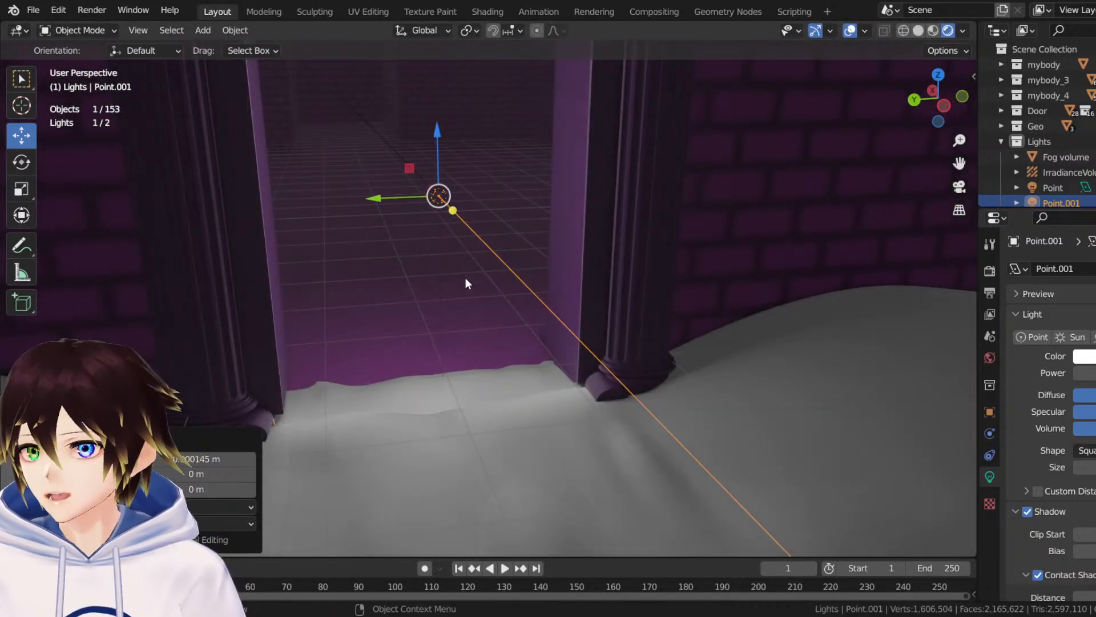
pyautogui.scroll(-4, 465, 277)
pyautogui.scroll(1, 485, 302)
pyautogui.scroll(-1, 502, 323)
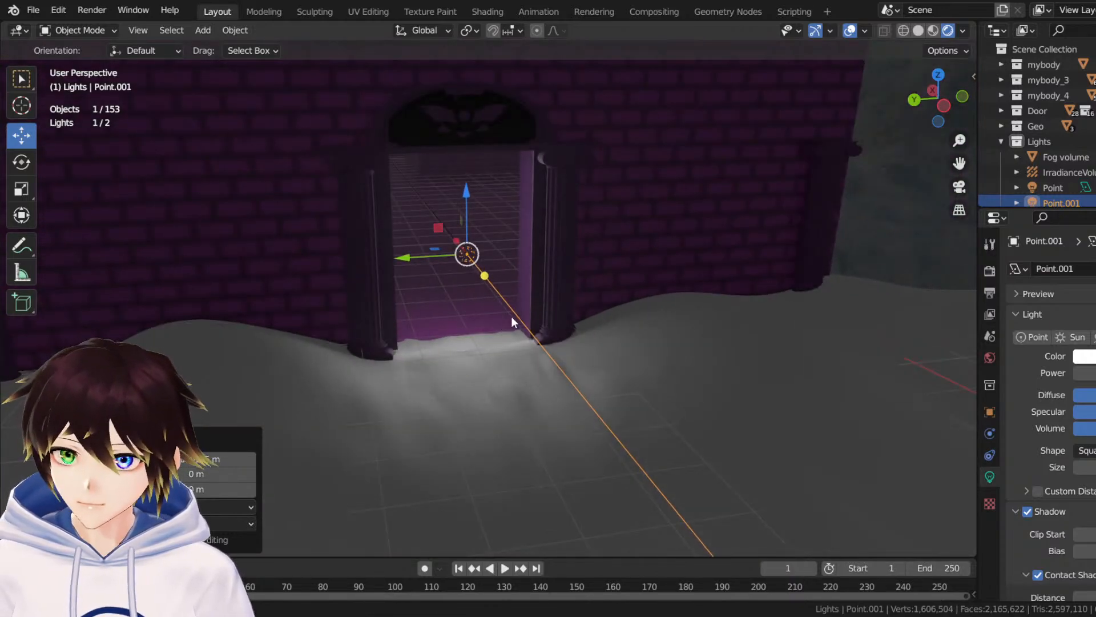
pyautogui.scroll(-4, 512, 316)
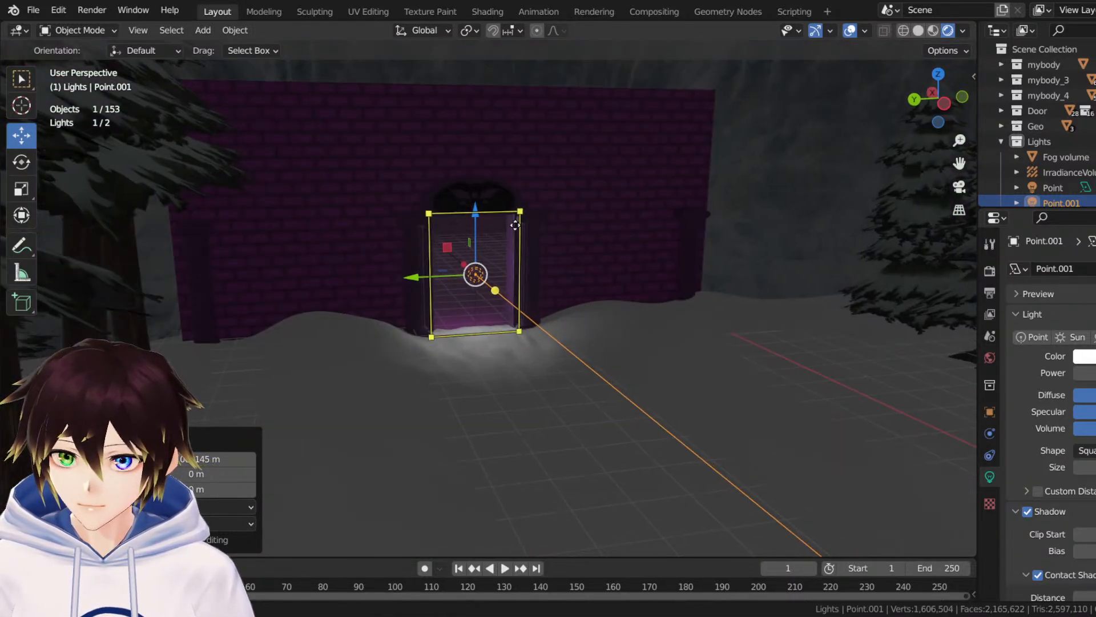
pyautogui.scroll(3, 597, 239)
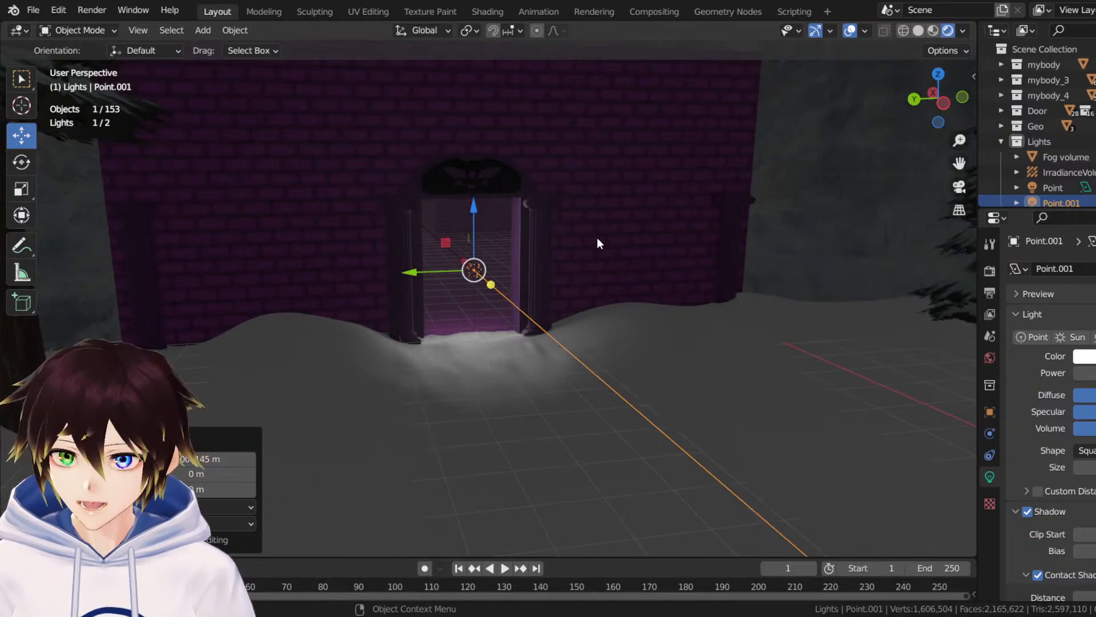
pyautogui.scroll(-5, 597, 238)
pyautogui.scroll(2, 613, 205)
# Examine the doorway's glow from across the forest, then the brick corridor's dark interior.
pyautogui.moveTo(613, 205); pyautogui.dragTo(633, 262, button='middle')
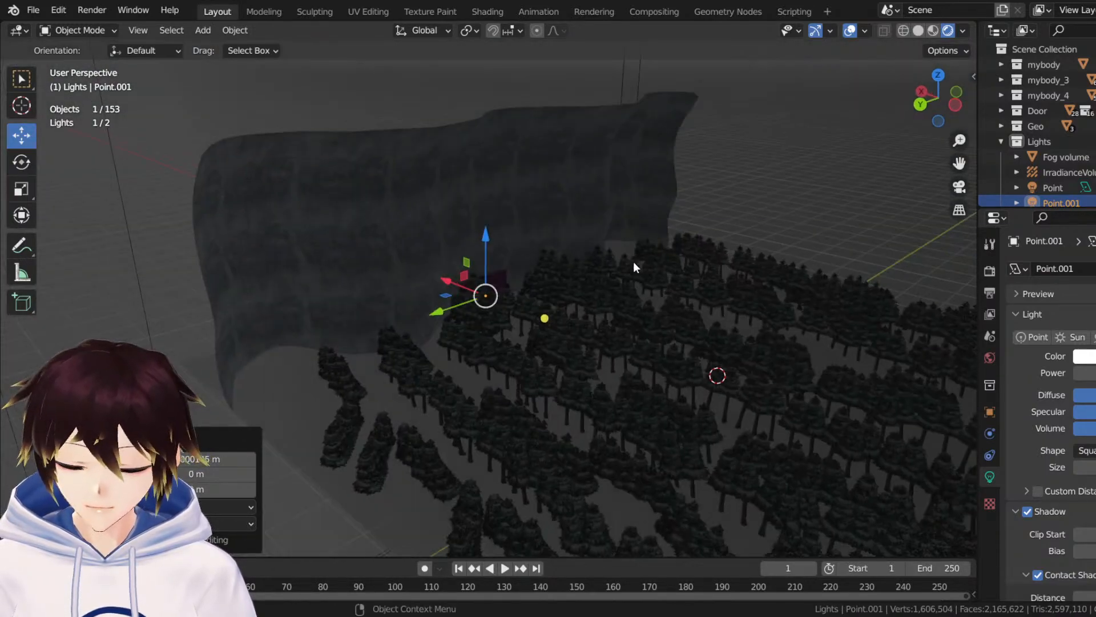
pyautogui.click(807, 186)
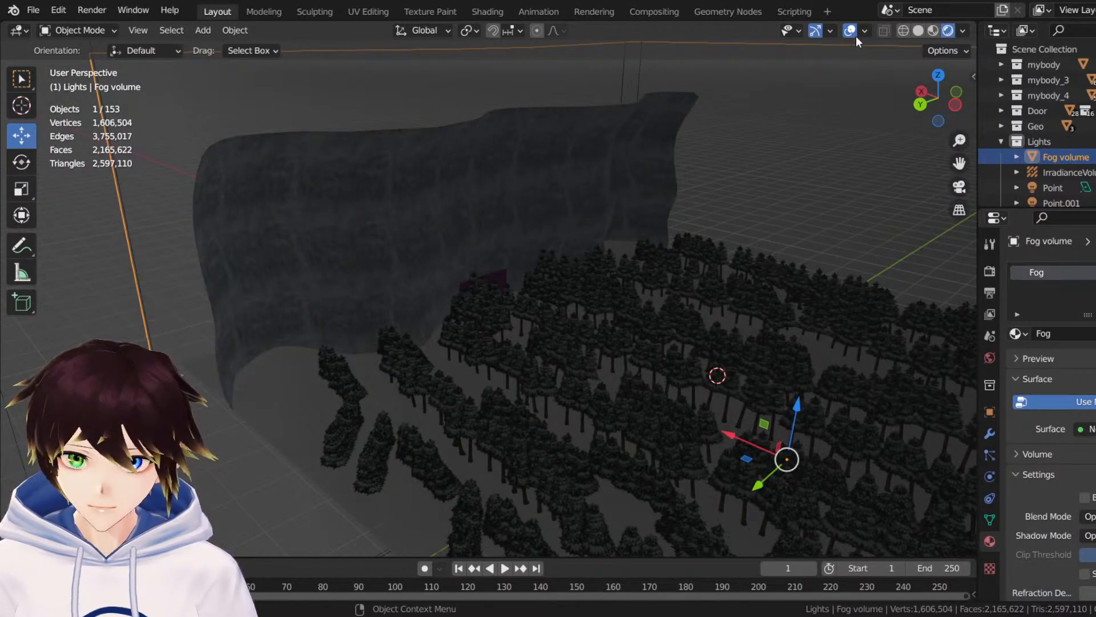
pyautogui.moveTo(685, 200); pyautogui.dragTo(594, 202, button='middle')
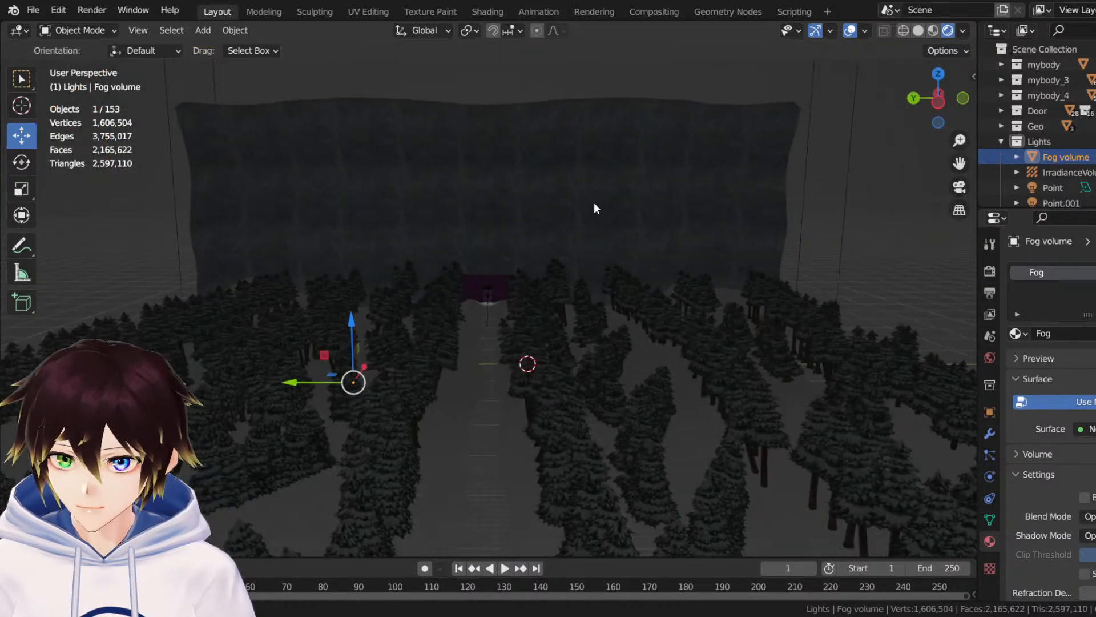
pyautogui.scroll(5, 594, 202)
pyautogui.scroll(2, 478, 239)
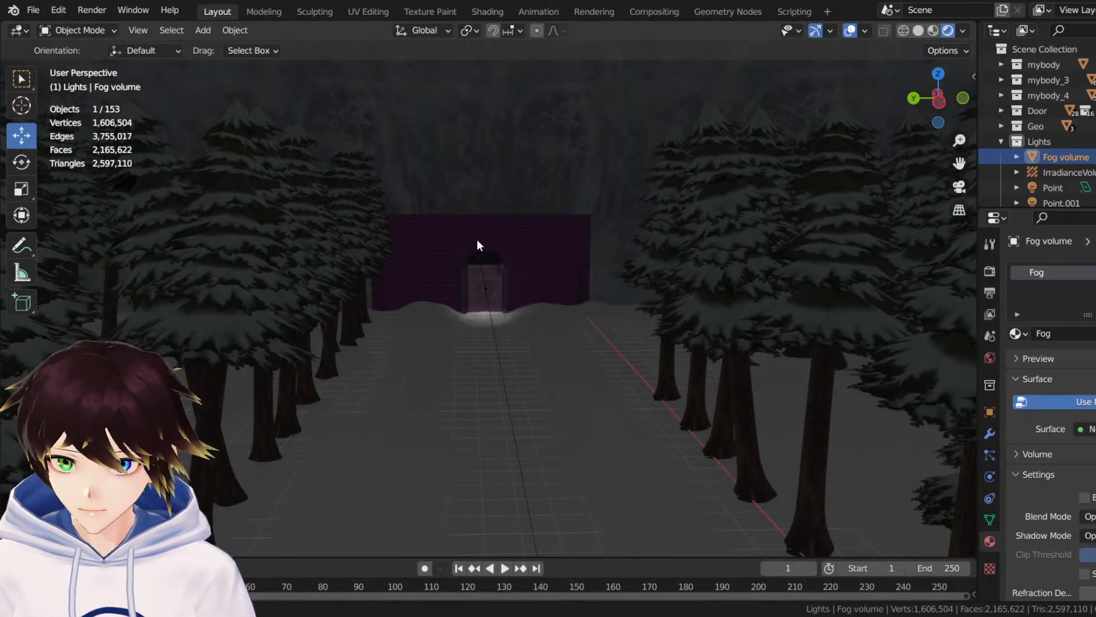
pyautogui.moveTo(477, 239); pyautogui.dragTo(604, 215, button='middle')
pyautogui.moveTo(959, 164); pyautogui.dragTo(193, 315)
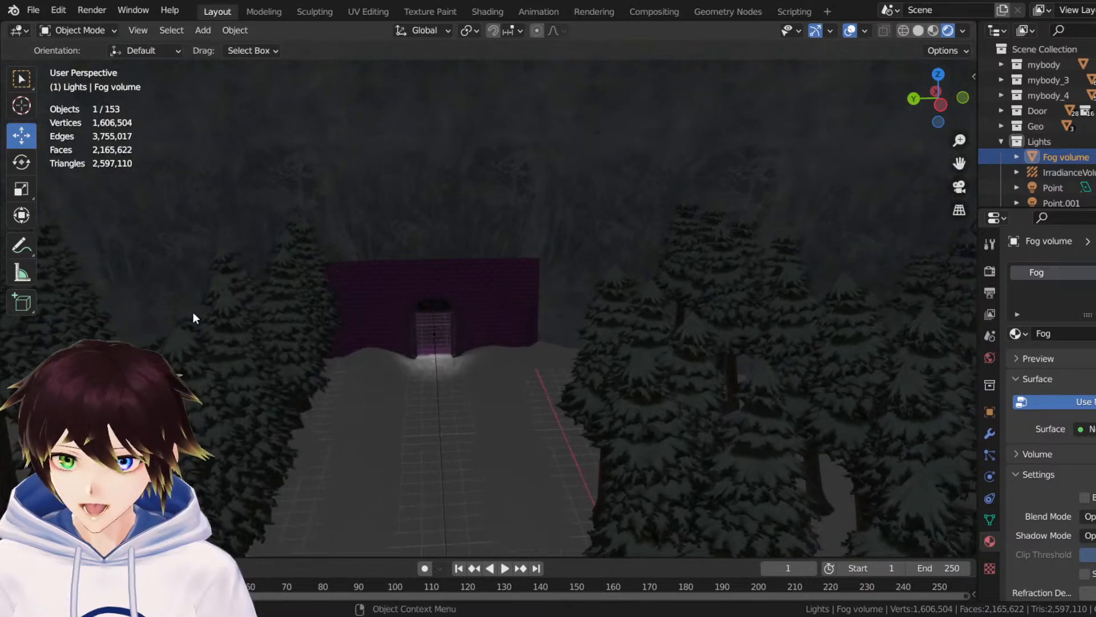
pyautogui.scroll(5, 388, 273)
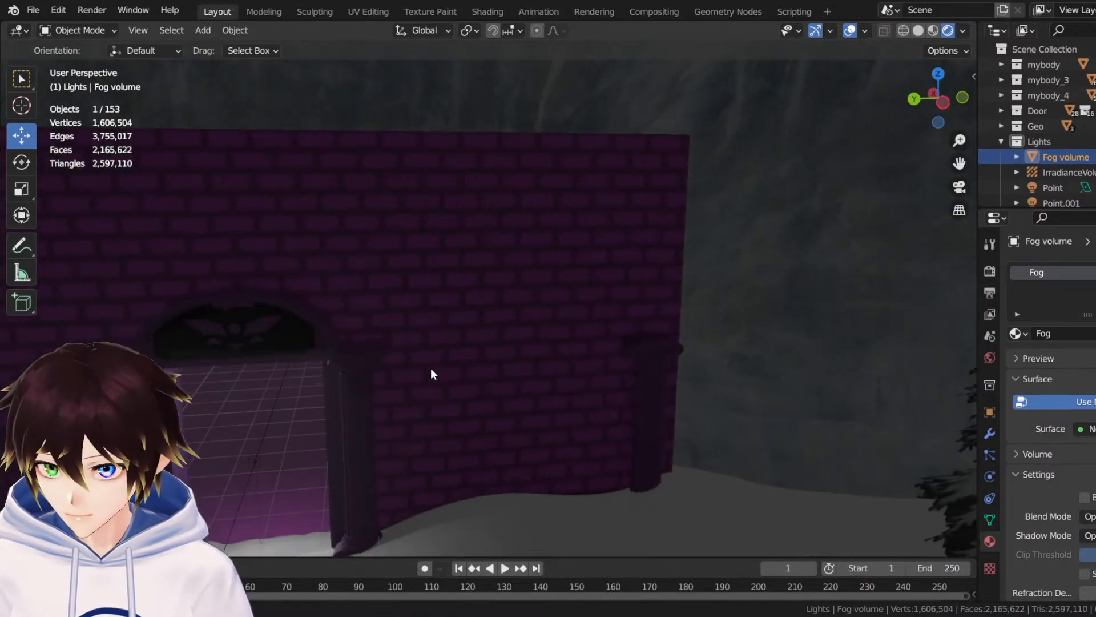
pyautogui.moveTo(430, 368); pyautogui.dragTo(513, 371, button='middle')
pyautogui.moveTo(875, 228); pyautogui.dragTo(500, 362, button='middle')
pyautogui.scroll(4, 529, 361)
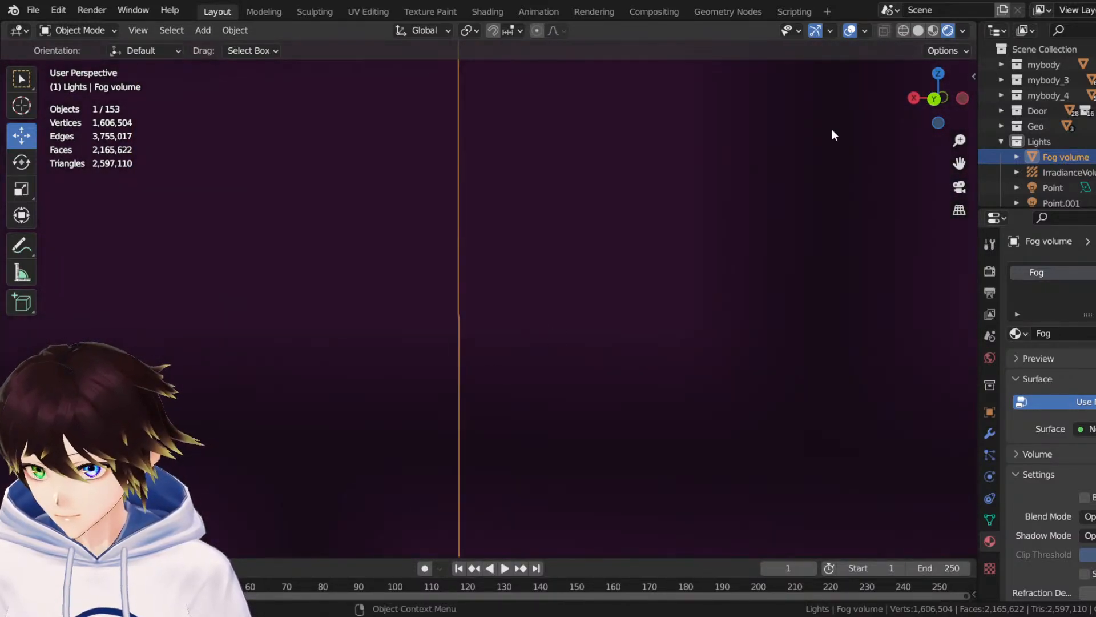
pyautogui.moveTo(959, 163); pyautogui.dragTo(1013, 163)
pyautogui.moveTo(626, 272); pyautogui.dragTo(394, 255, button='middle')
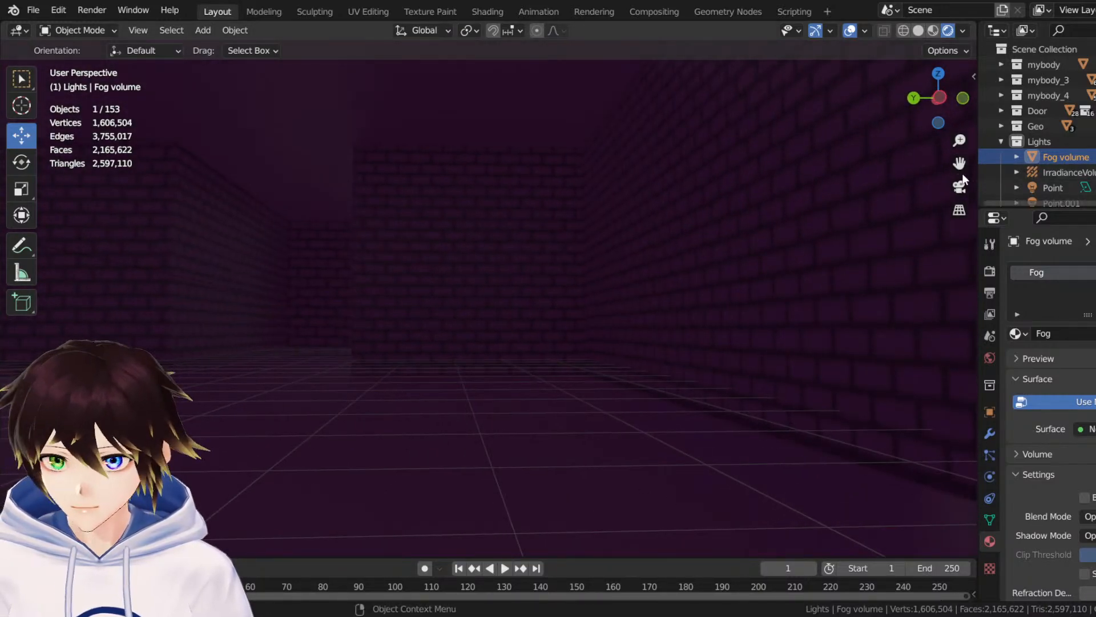
pyautogui.moveTo(959, 163)
pyautogui.mouseDown()
pyautogui.moveTo(983, 164)
pyautogui.moveTo(964, 165)
pyautogui.mouseUp()
pyautogui.moveTo(372, 189); pyautogui.dragTo(266, 70, button='middle')
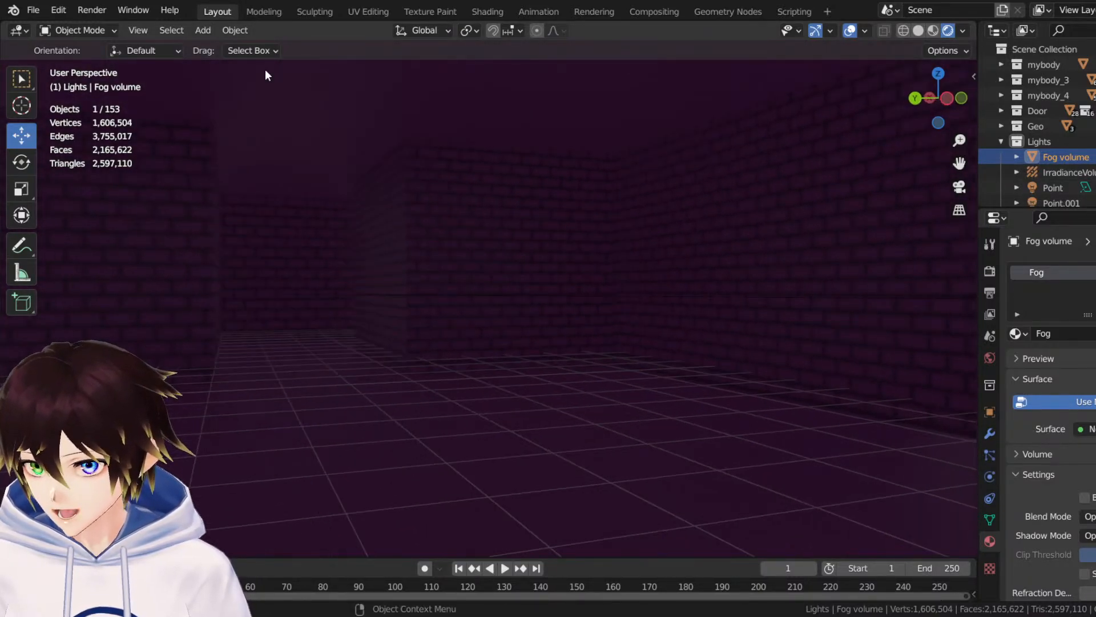
# Add a point light and, in wireframe shading, move it about 75 m along X toward the corridor building.
pyautogui.click(204, 29)
pyautogui.moveTo(246, 240)
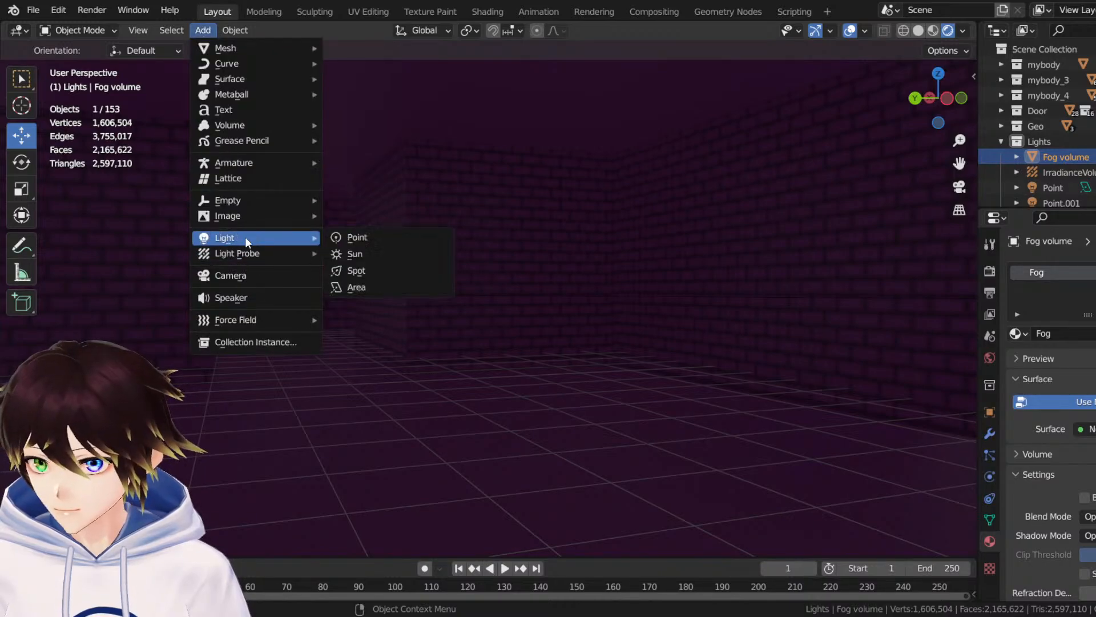
pyautogui.click(357, 240)
pyautogui.moveTo(357, 245); pyautogui.dragTo(557, 283, button='middle')
pyautogui.click(903, 31)
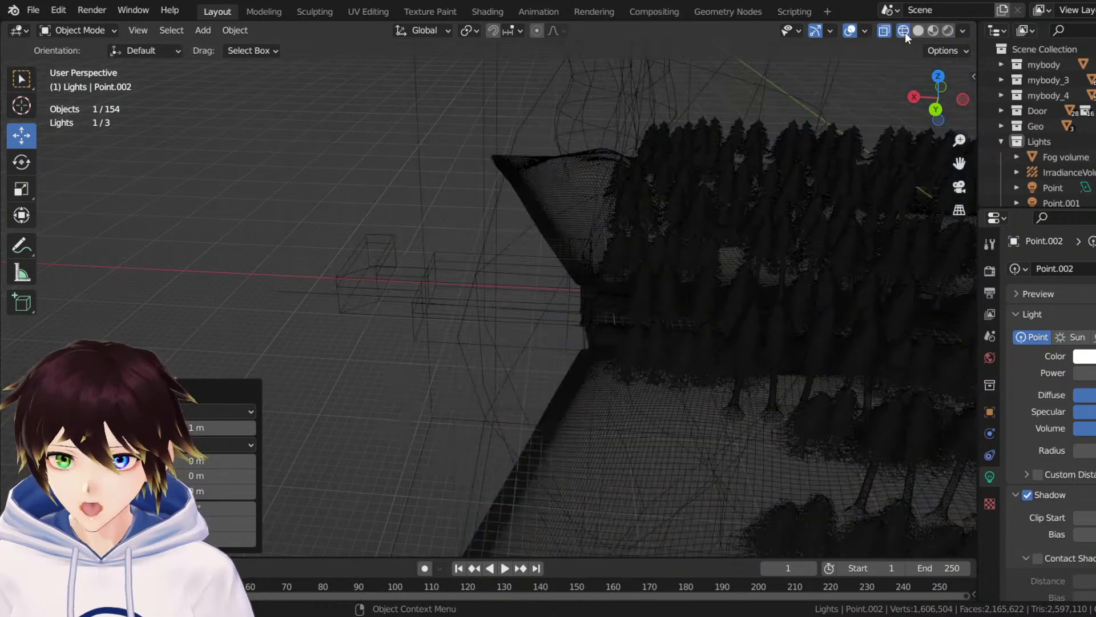
pyautogui.moveTo(648, 304); pyautogui.dragTo(434, 302)
# Shift the point light along Y and Z to position it inside the corridor's entrance room.
pyautogui.moveTo(435, 302); pyautogui.dragTo(456, 262, button='middle')
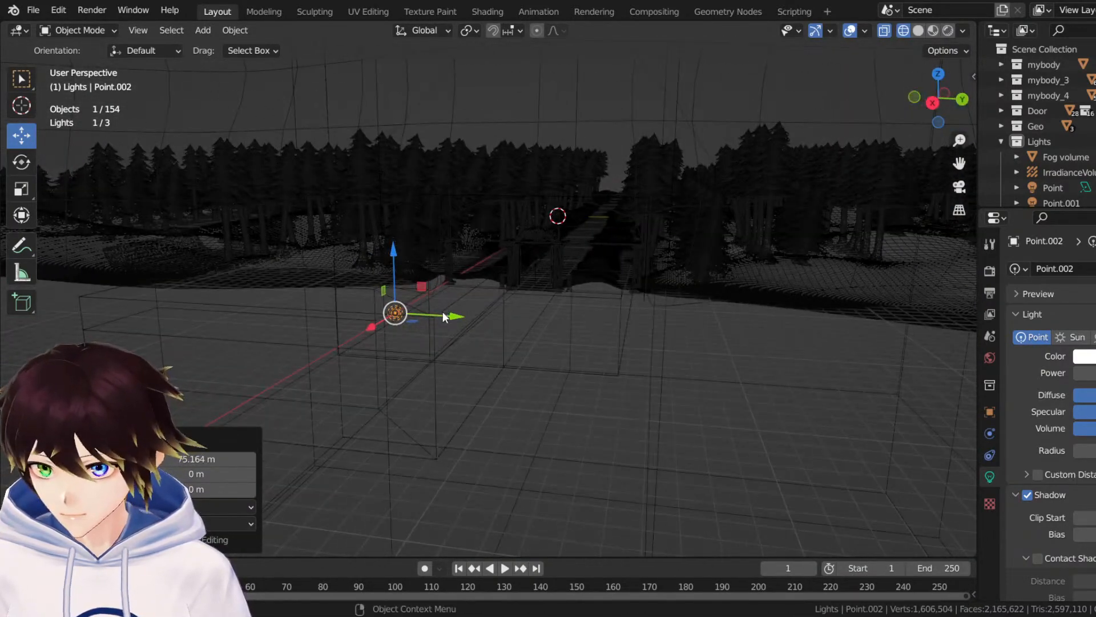
pyautogui.moveTo(443, 313); pyautogui.dragTo(539, 321)
pyautogui.moveTo(539, 321)
pyautogui.mouseDown(button='middle')
pyautogui.moveTo(521, 316)
pyautogui.moveTo(538, 331)
pyautogui.mouseUp(button='middle')
pyautogui.moveTo(538, 331); pyautogui.dragTo(572, 208)
pyautogui.moveTo(572, 208); pyautogui.dragTo(583, 284, button='middle')
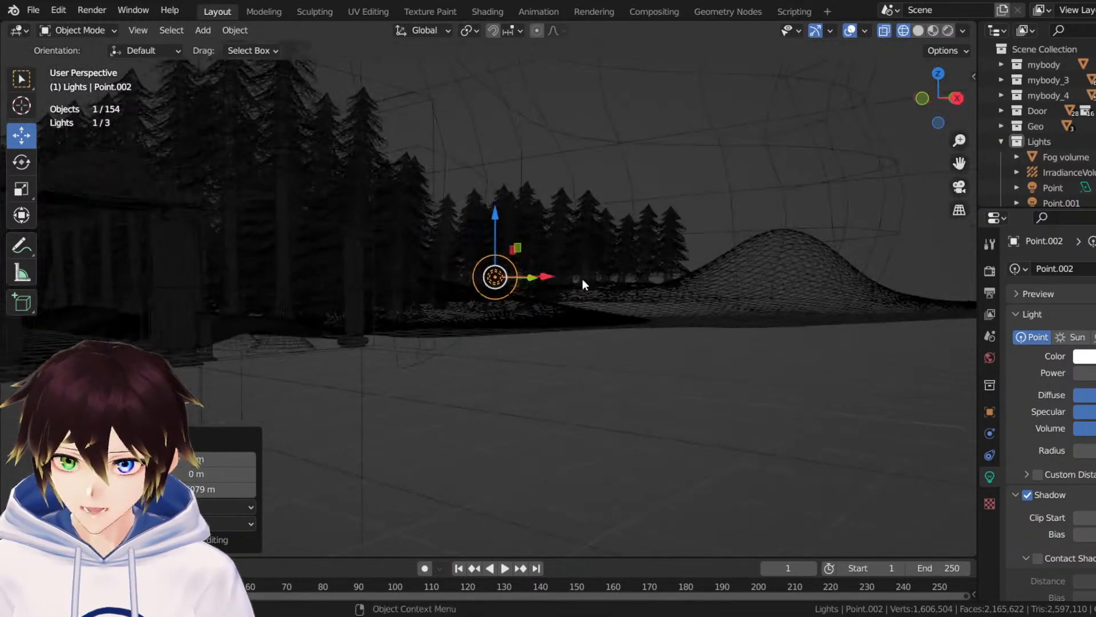
# In rendered shading with overlays hidden, set the point light's power to 20 W and enable contact shadows.
pyautogui.click(948, 31)
pyautogui.moveTo(851, 111); pyautogui.dragTo(568, 246, button='middle')
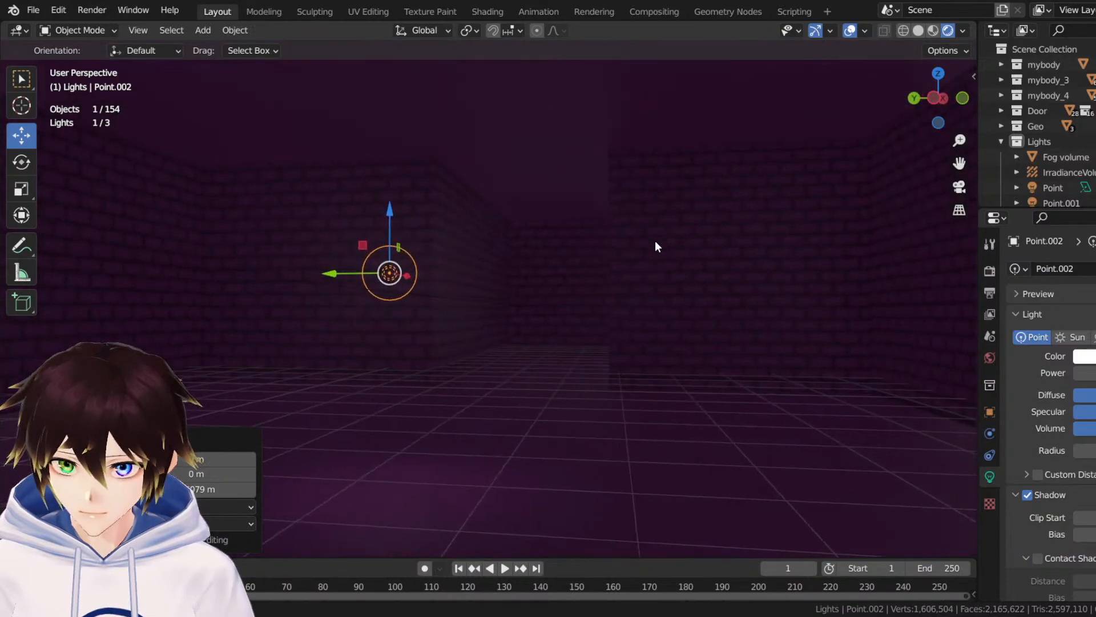
pyautogui.click(849, 31)
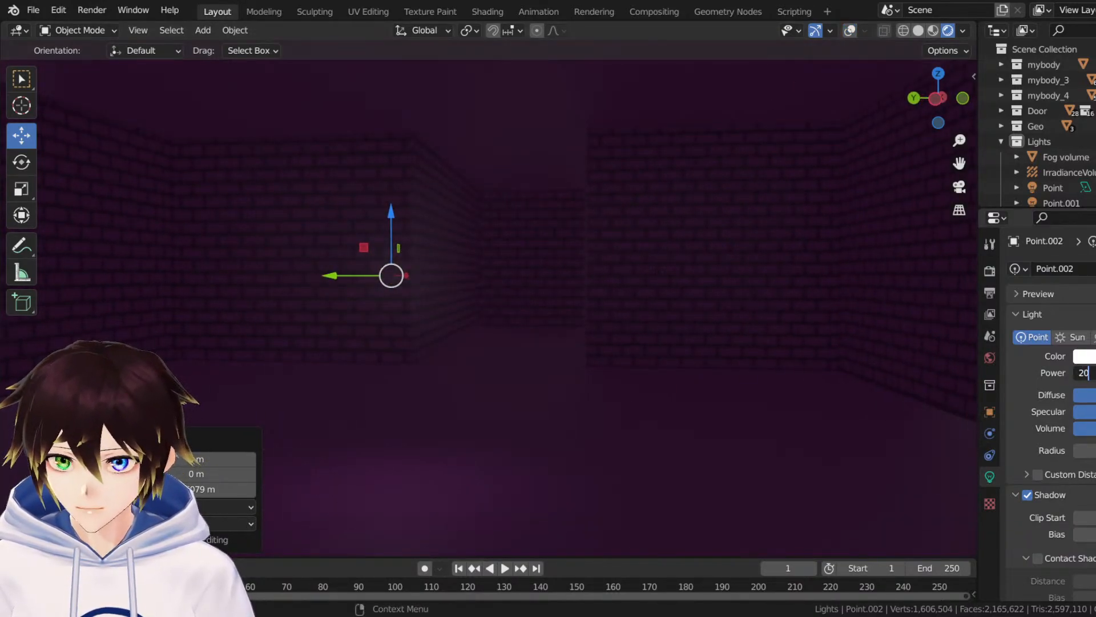
pyautogui.press('Return')
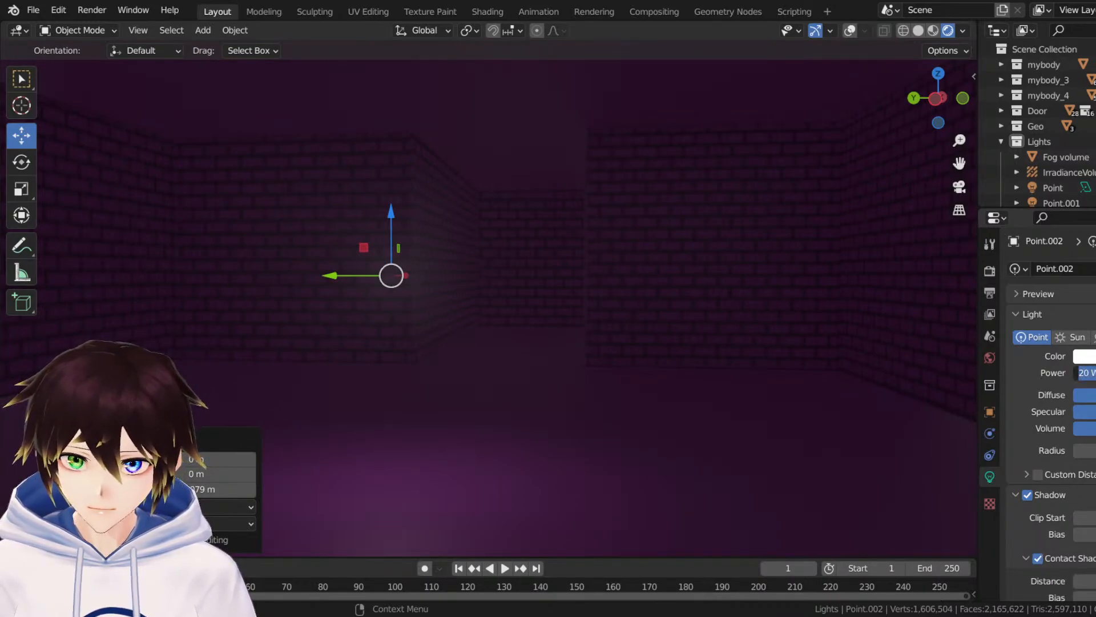
# Tint the point light pale pink and enlarge its radius with the overlays shown.
pyautogui.click(1085, 355)
pyautogui.moveTo(1075, 207); pyautogui.dragTo(1082, 212)
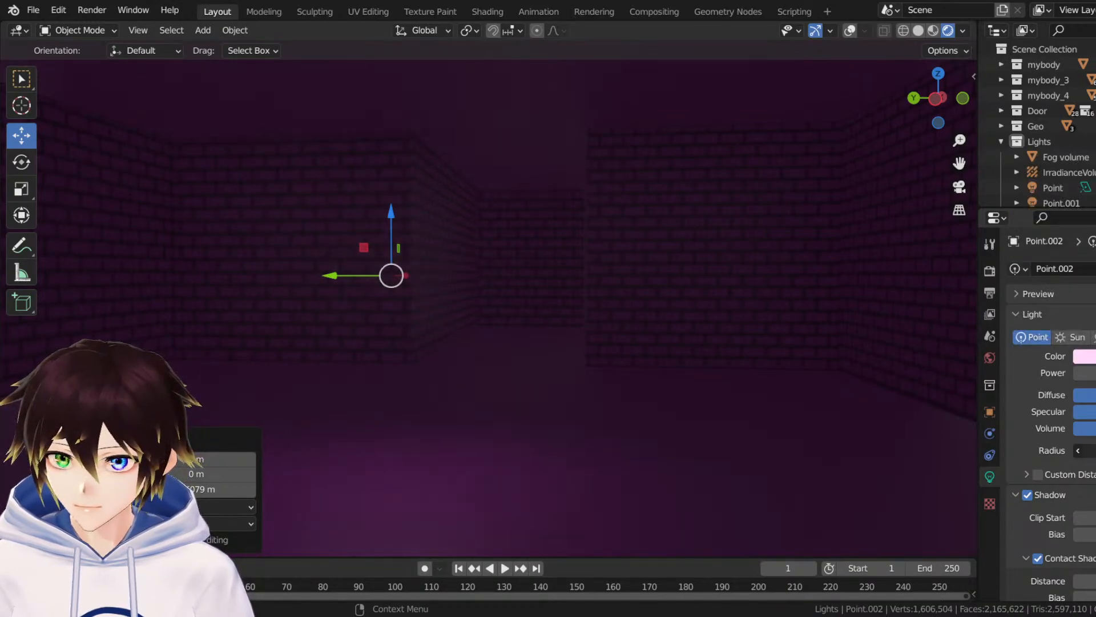
pyautogui.click(850, 30)
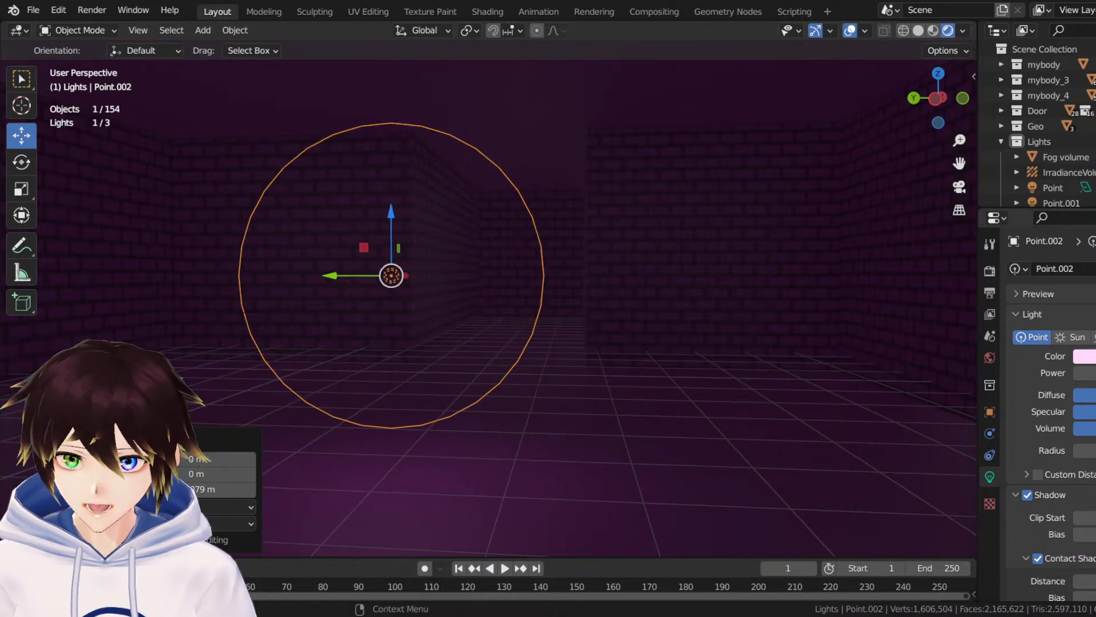
pyautogui.moveTo(1085, 450); pyautogui.dragTo(1094, 450)
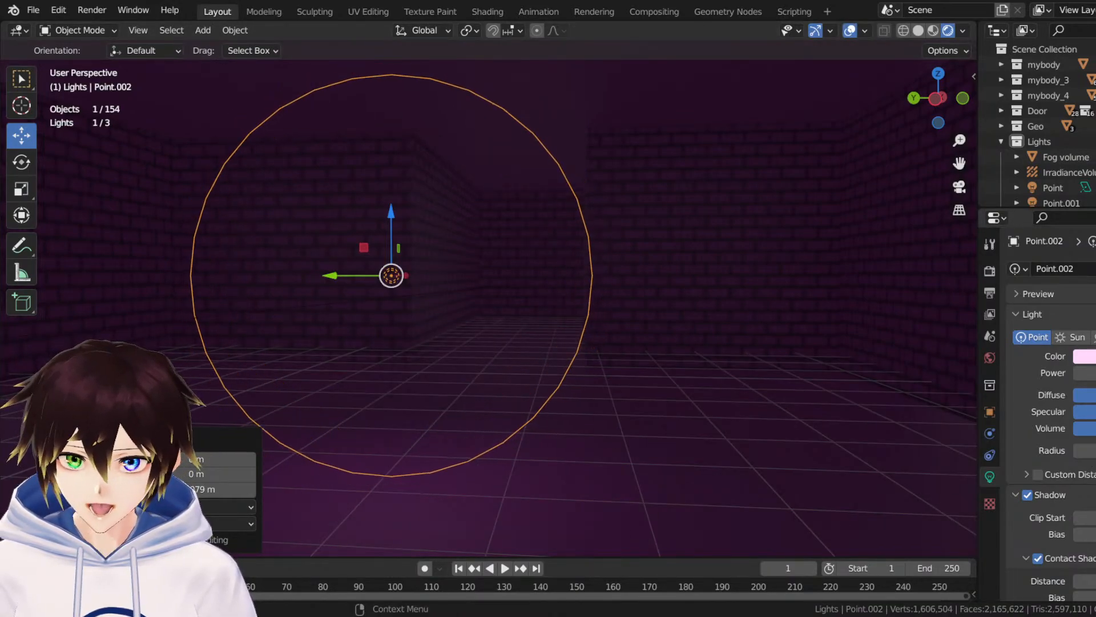
# Set the point light's power to 40 W.
pyautogui.click(1085, 372)
pyautogui.press('Return')
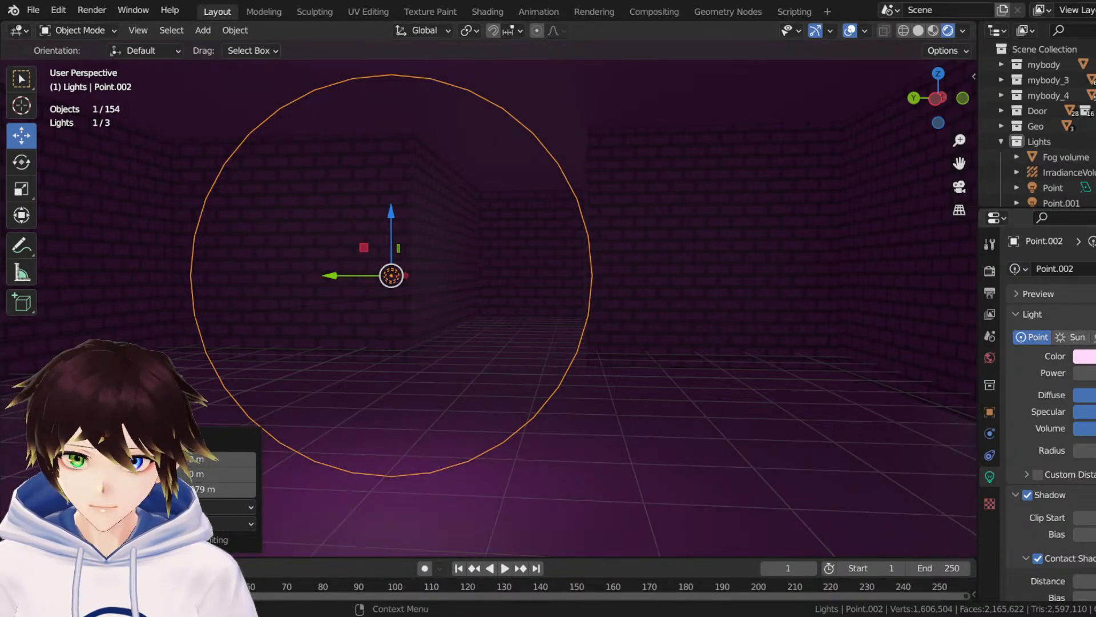
pyautogui.click(1084, 373)
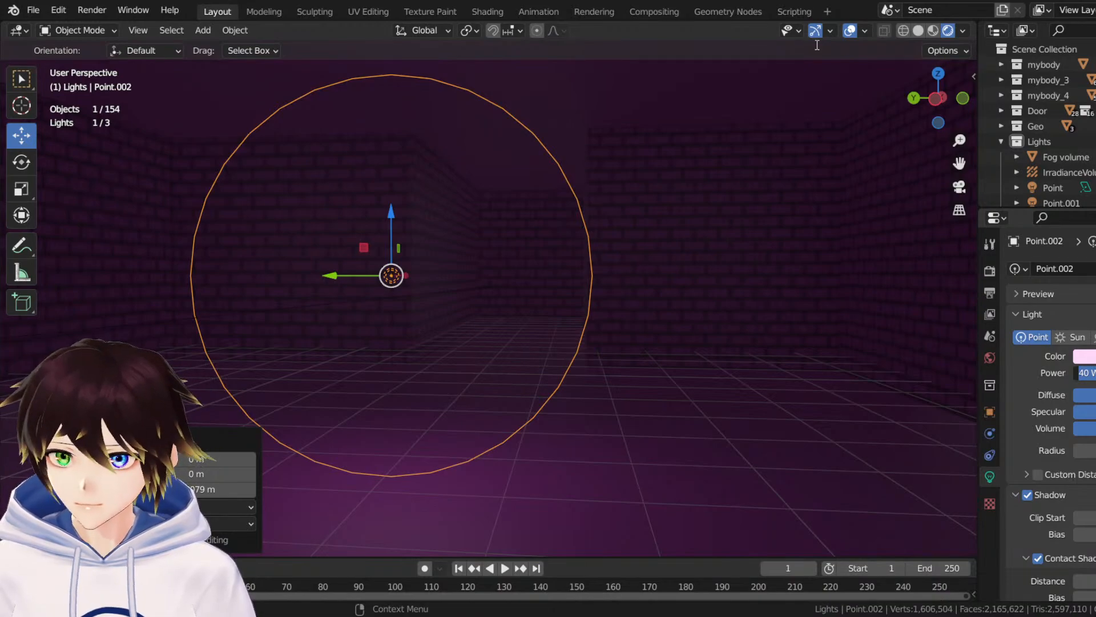
# Hide the overlays and nudge the point light slightly along X within the entrance room.
pyautogui.click(850, 32)
pyautogui.moveTo(473, 257); pyautogui.dragTo(514, 262, button='middle')
pyautogui.scroll(-3, 493, 261)
pyautogui.moveTo(434, 288); pyautogui.dragTo(407, 306)
pyautogui.moveTo(418, 320); pyautogui.dragTo(576, 344, button='middle')
pyautogui.moveTo(489, 354); pyautogui.dragTo(497, 315, button='middle')
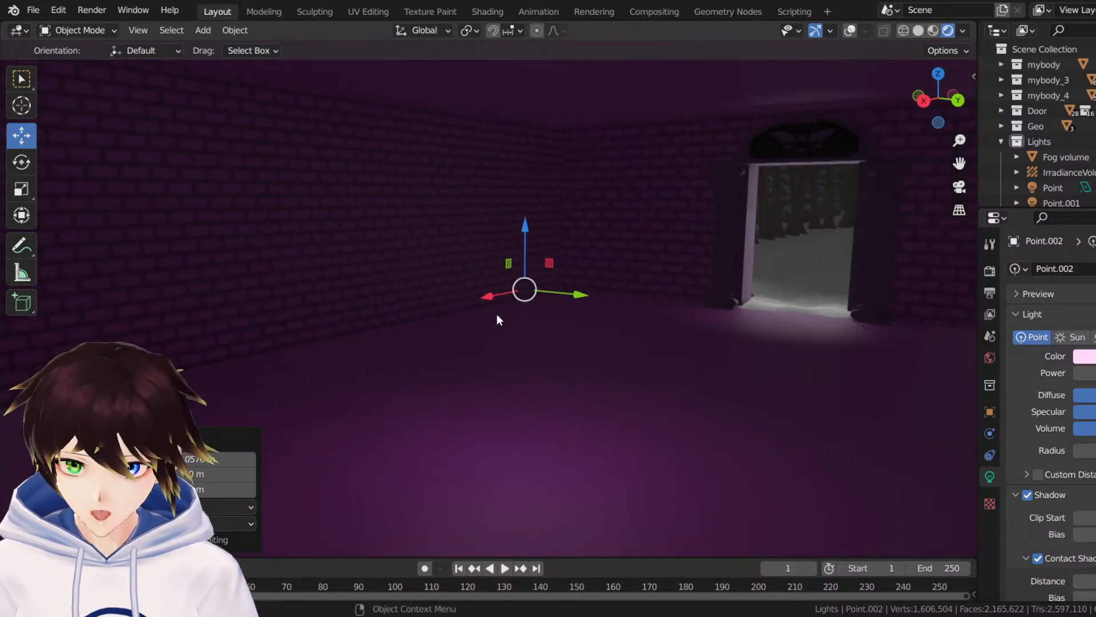
# Move the point light about 8 m along negative X toward the doorway and check the room's lighting.
pyautogui.moveTo(486, 297); pyautogui.dragTo(735, 317)
pyautogui.moveTo(736, 317); pyautogui.dragTo(411, 324, button='middle')
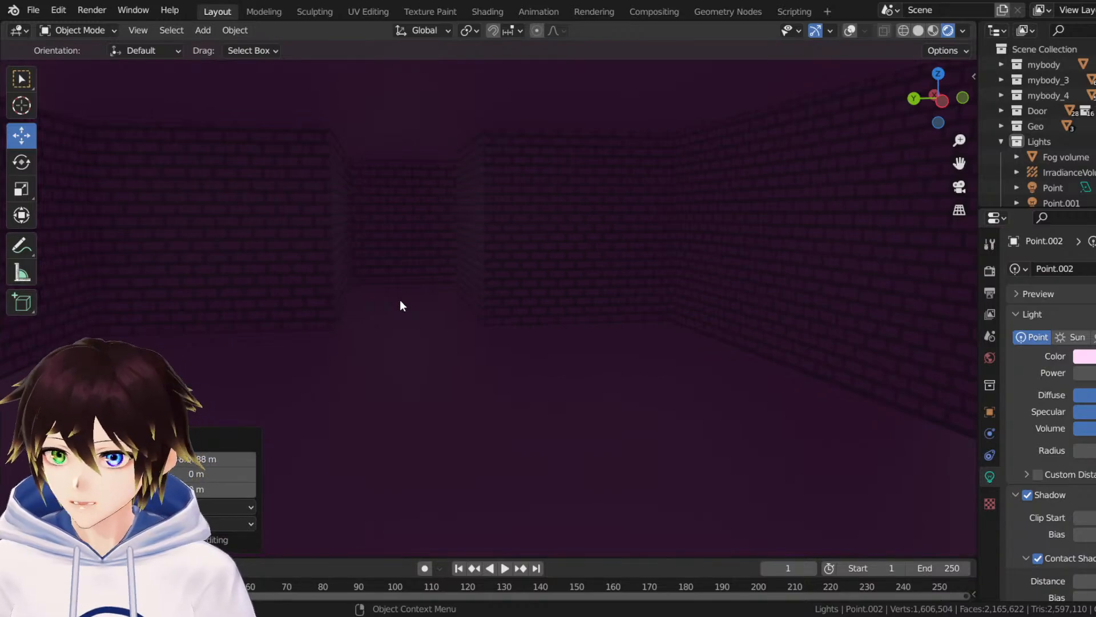
pyautogui.moveTo(418, 313); pyautogui.dragTo(399, 230, button='middle')
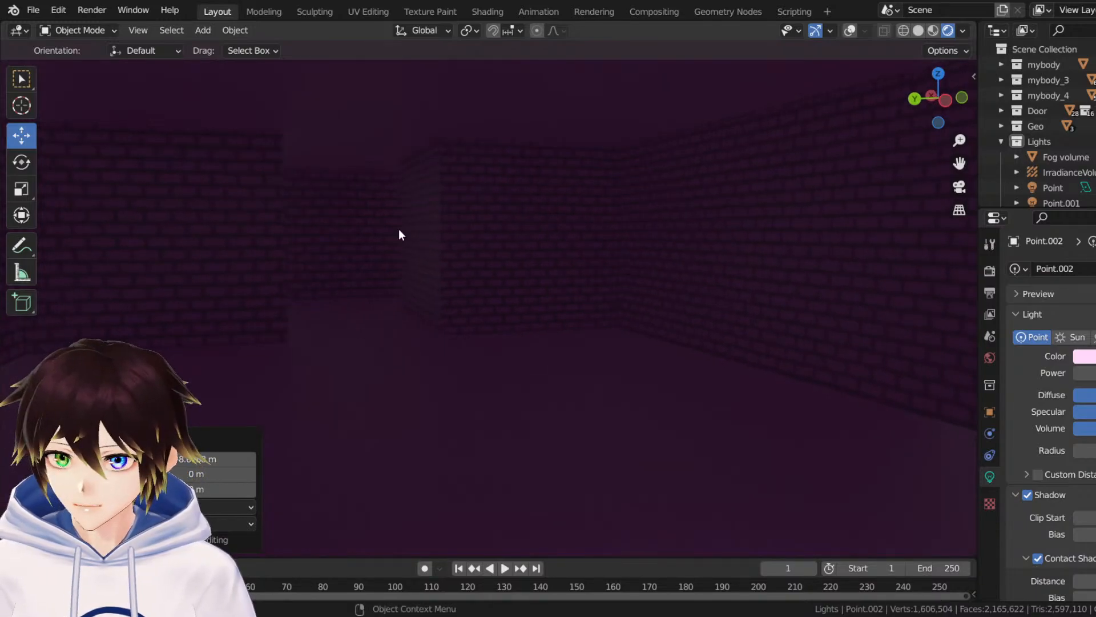
pyautogui.moveTo(538, 368); pyautogui.dragTo(629, 314, button='middle')
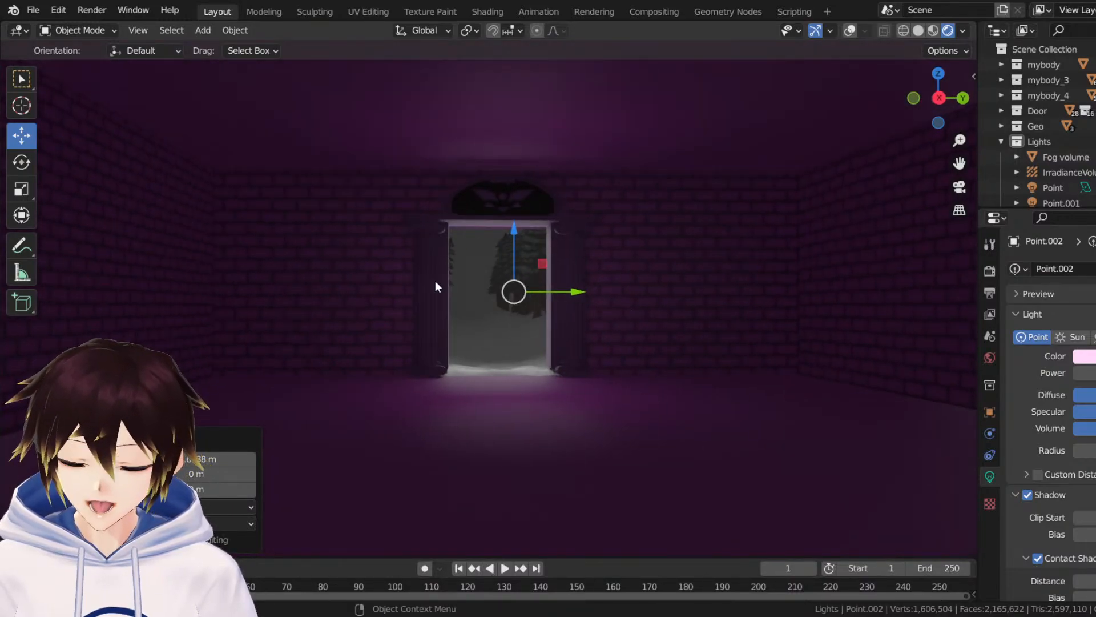
pyautogui.moveTo(435, 280); pyautogui.dragTo(776, 119, button='middle')
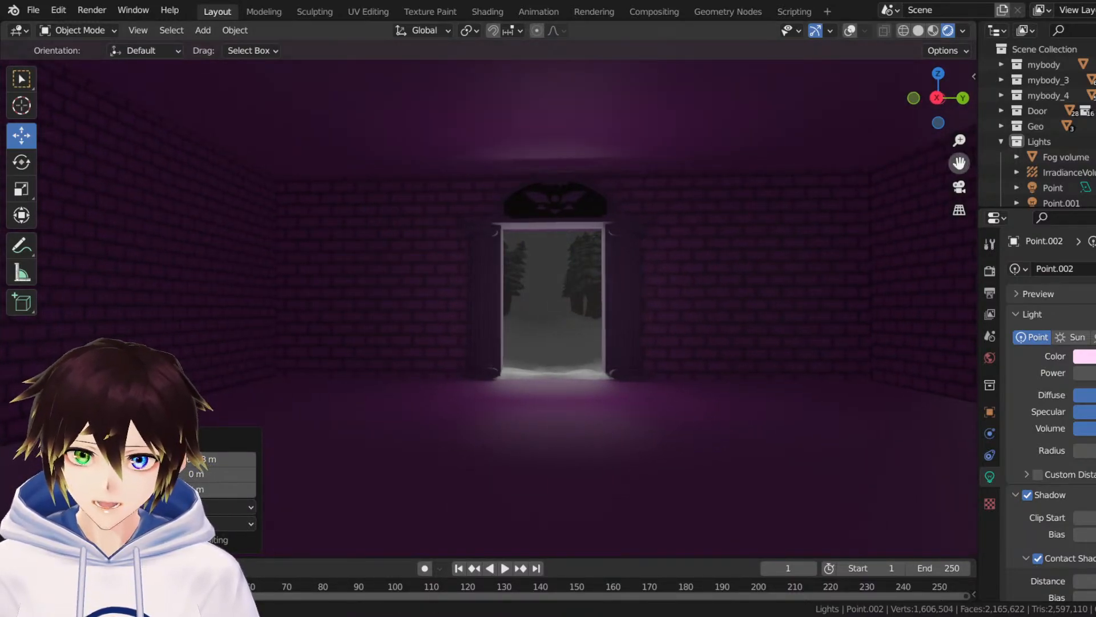
pyautogui.moveTo(959, 163); pyautogui.dragTo(935, 165)
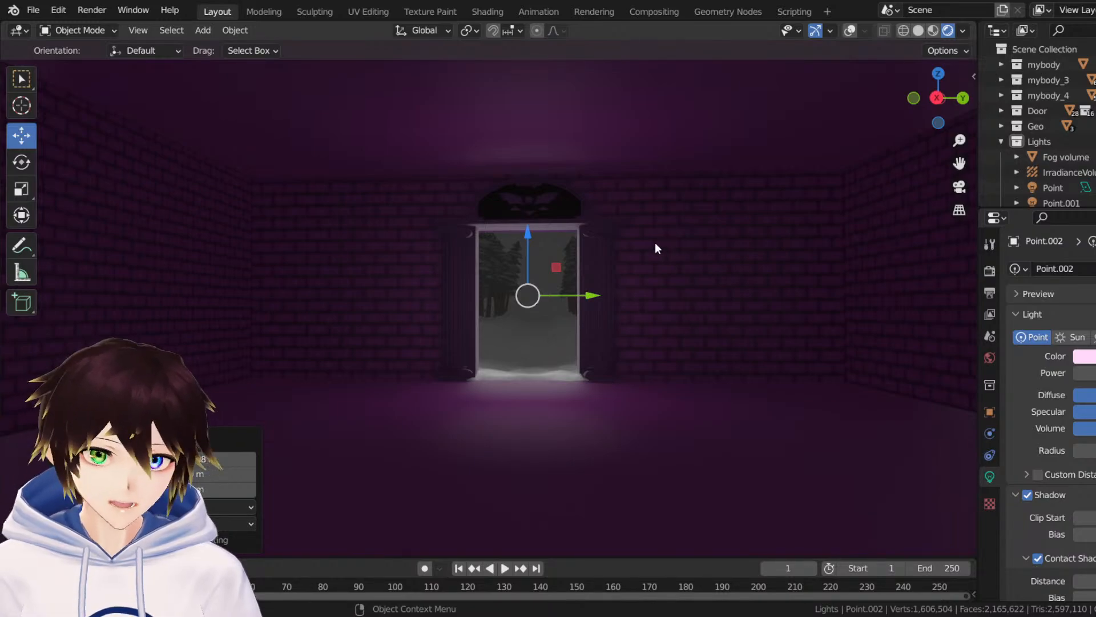
# Show the overlays and duplicate the point light in front of the doorway.
pyautogui.click(850, 30)
pyautogui.rightClick(532, 243)
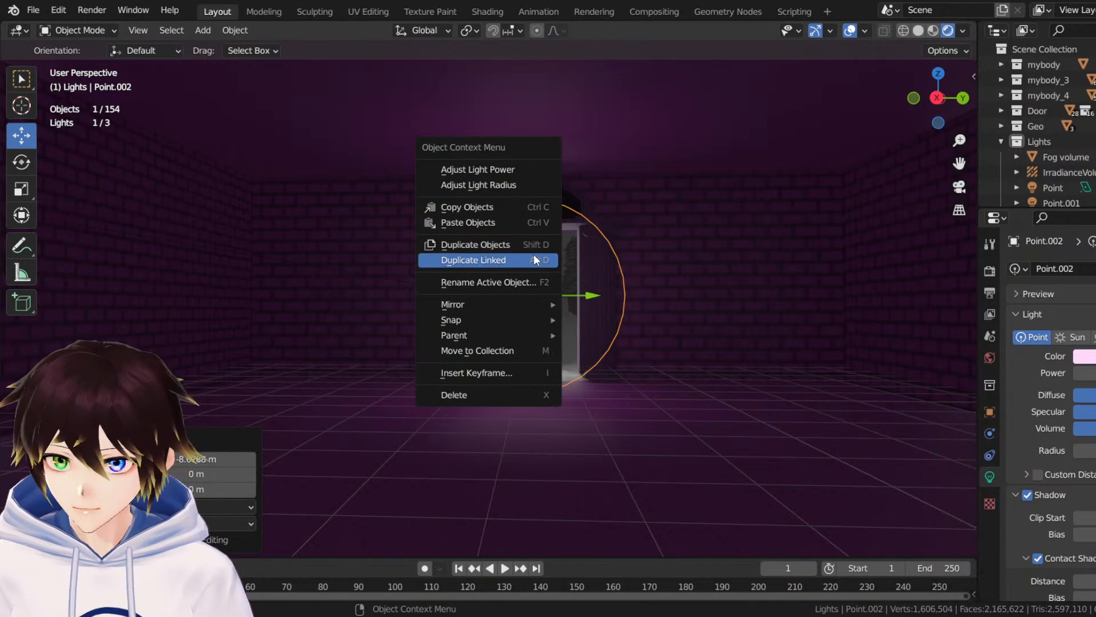
pyautogui.click(525, 248)
pyautogui.moveTo(509, 259); pyautogui.dragTo(516, 300)
pyautogui.click(518, 289)
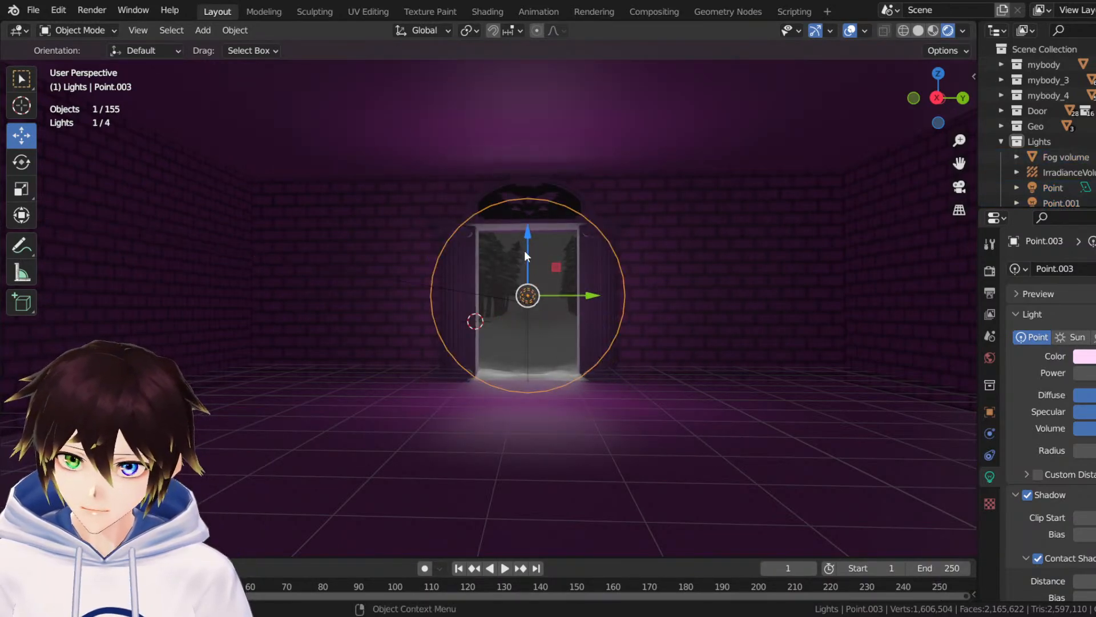
# Lower the duplicated point light along Z to the floor and move it -3.3051 m along Y beside the doorway.
pyautogui.press('g')
pyautogui.press('z')
pyautogui.click(522, 346)
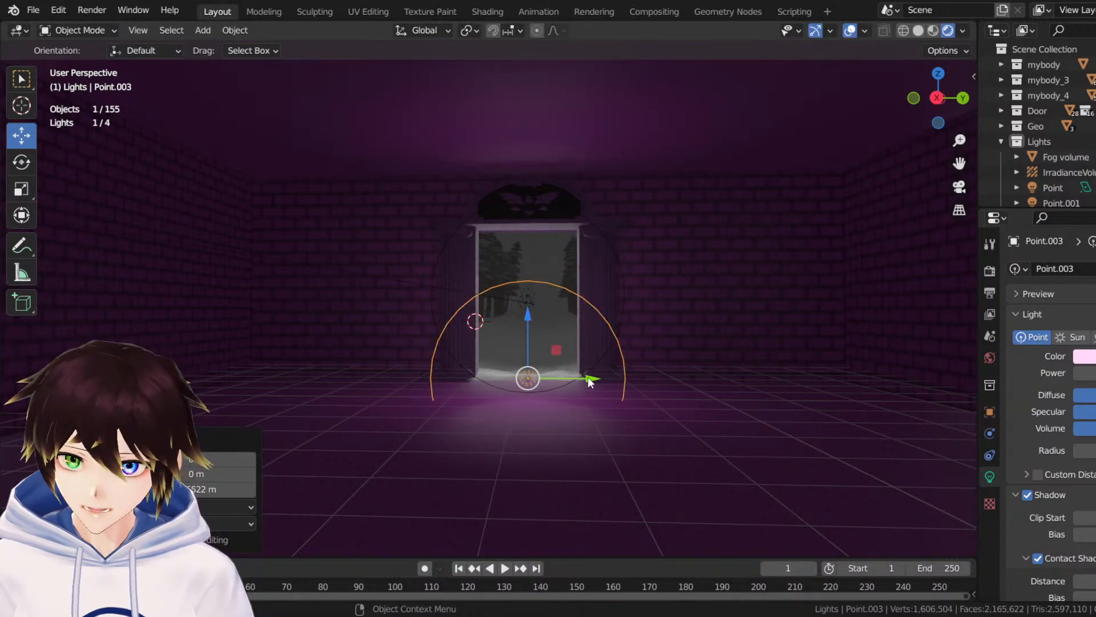
pyautogui.press('g')
pyautogui.press('y')
pyautogui.click(399, 381)
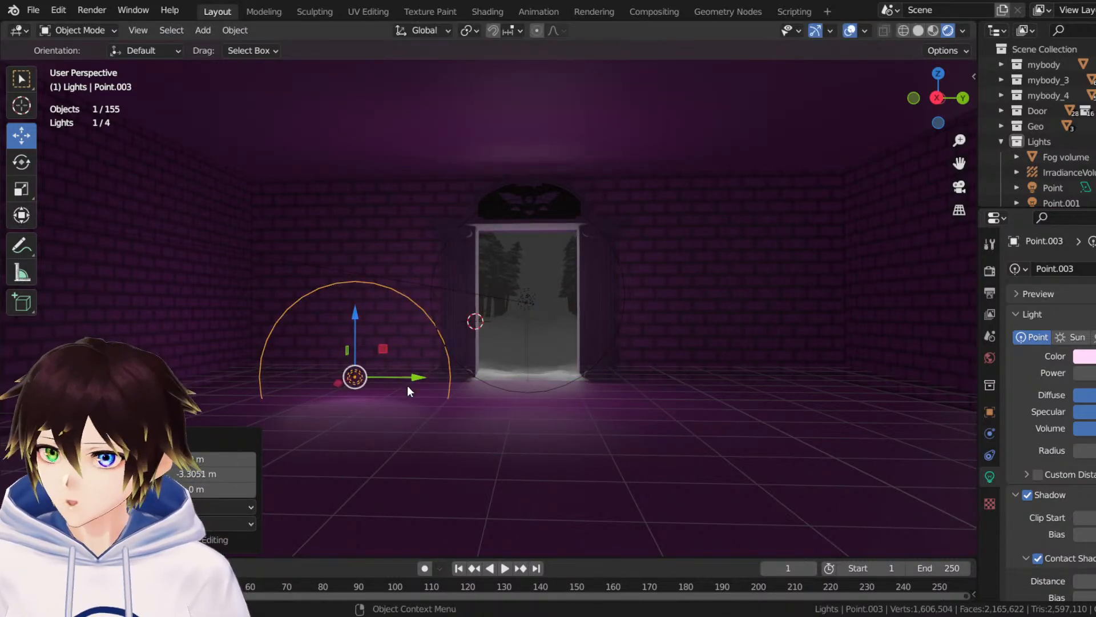
# Adjust the duplicated point light's power and reduce its radius.
pyautogui.click(1085, 372)
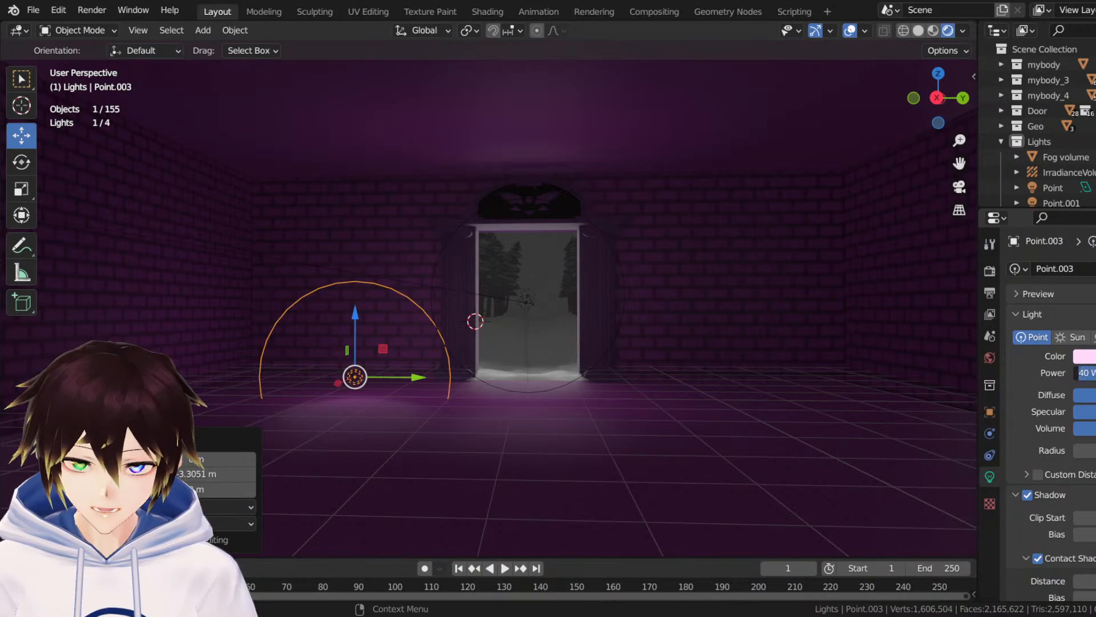
pyautogui.click(1085, 450)
pyautogui.moveTo(1085, 450); pyautogui.dragTo(1042, 450)
# Delete both point lights from the entrance room, keeping only the doorway's area lights.
pyautogui.moveTo(626, 394); pyautogui.dragTo(694, 268, button='middle')
pyautogui.press('Delete')
pyautogui.click(734, 283)
pyautogui.press('Delete')
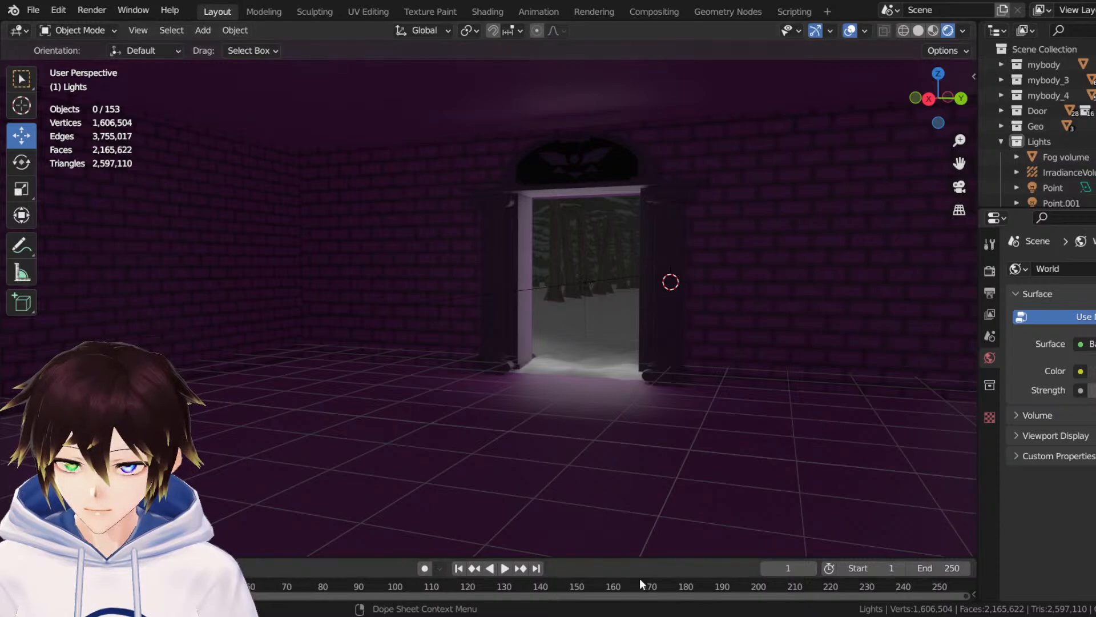
# Select the inward-facing area light in the doorway and duplicate it in place.
pyautogui.click(553, 281)
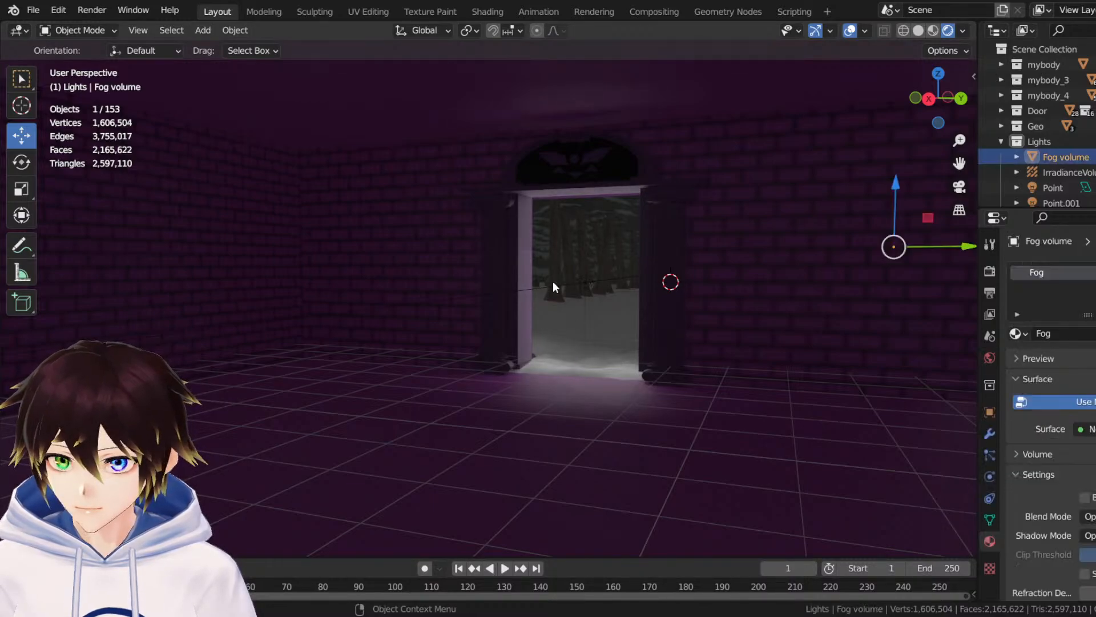
pyautogui.click(585, 282)
pyautogui.rightClick(584, 283)
pyautogui.click(585, 282)
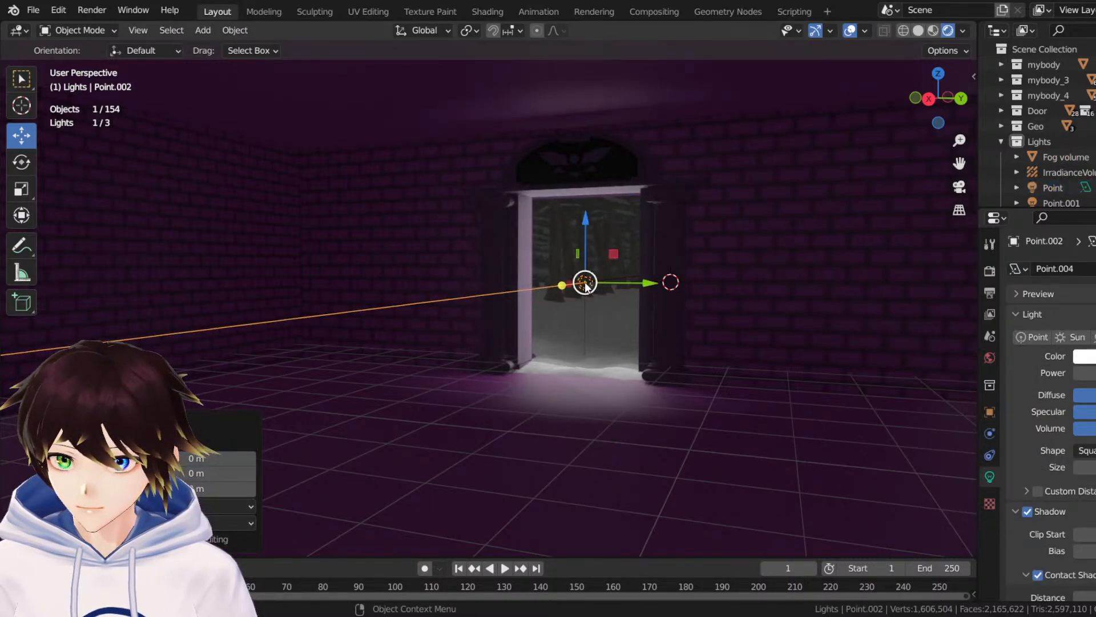
# Move the duplicated area light out of the doorway along X into the middle of the entrance room.
pyautogui.click(593, 262)
pyautogui.moveTo(593, 263); pyautogui.dragTo(556, 269, button='middle')
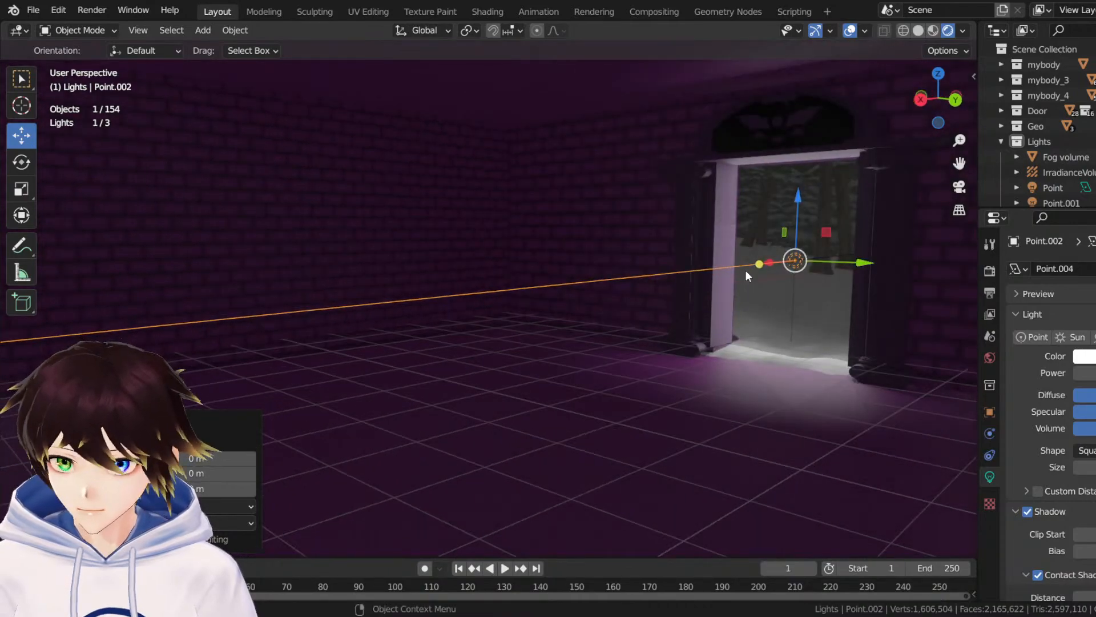
pyautogui.press('g')
pyautogui.click(578, 343)
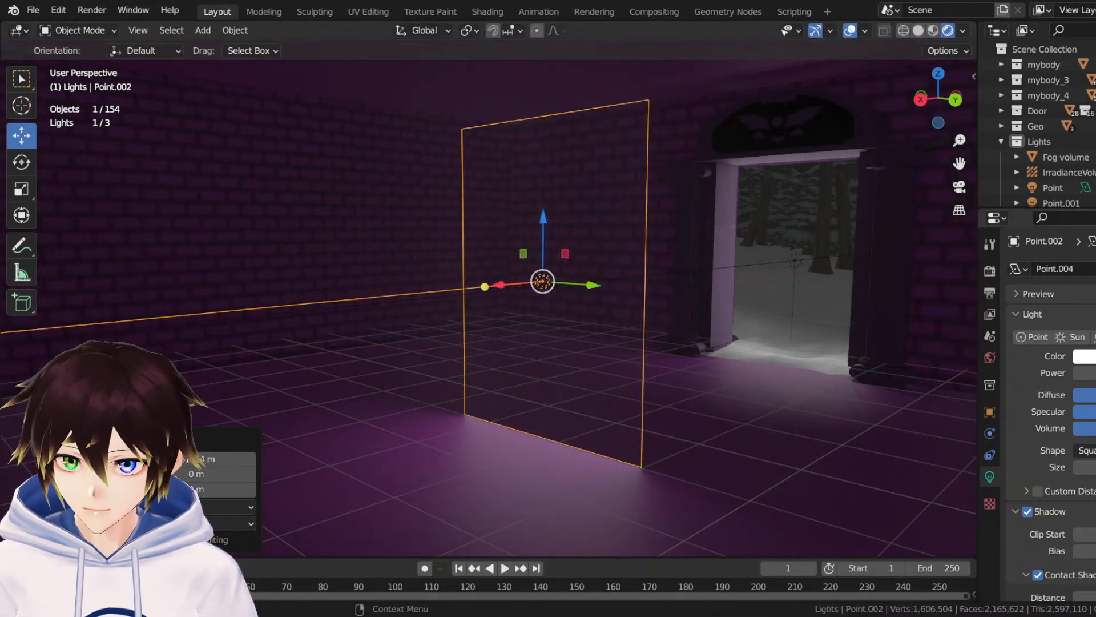
# Give the duplicated area light the pink colour FE6DFF and set its power to 2000.
pyautogui.press('Return')
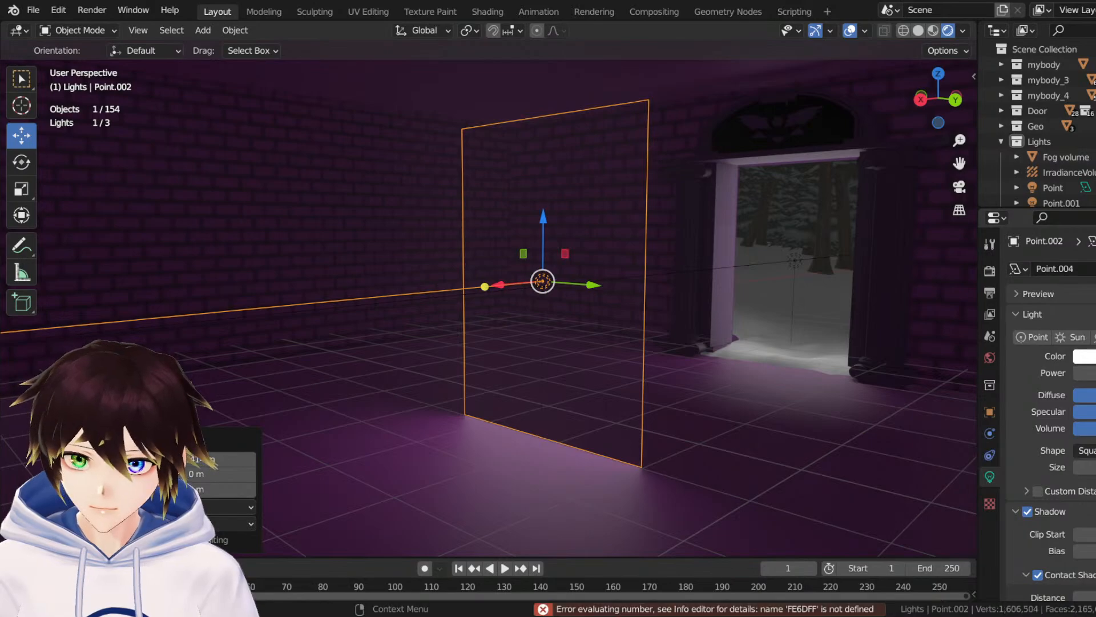
pyautogui.click(1084, 356)
pyautogui.click(1045, 302)
pyautogui.write('FE6DFF')
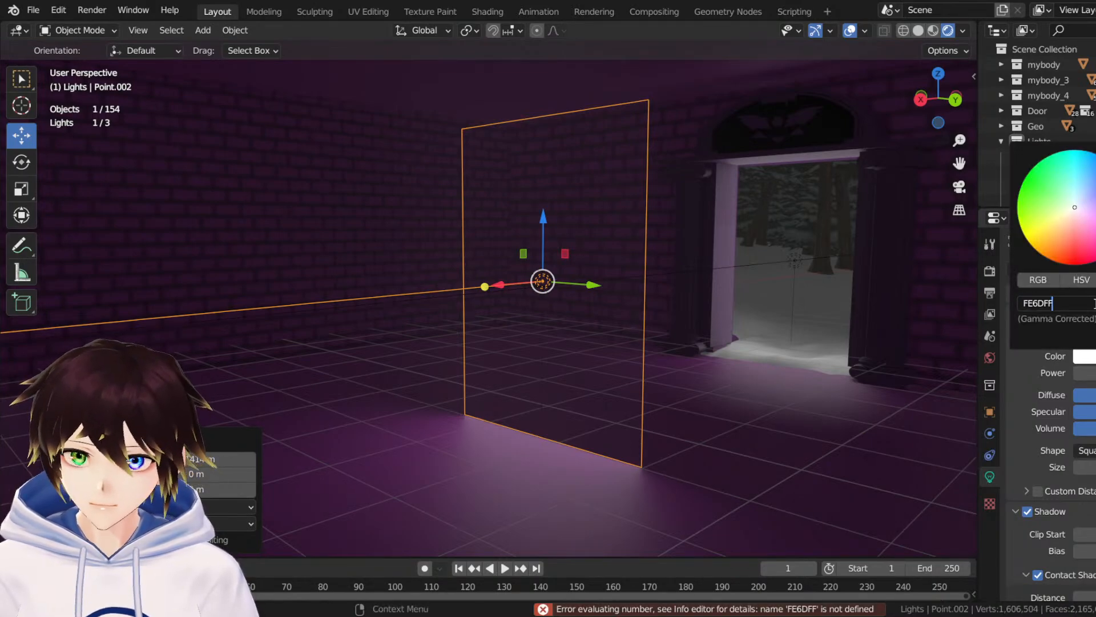
pyautogui.press('Return')
pyautogui.click(1090, 373)
pyautogui.write('2000')
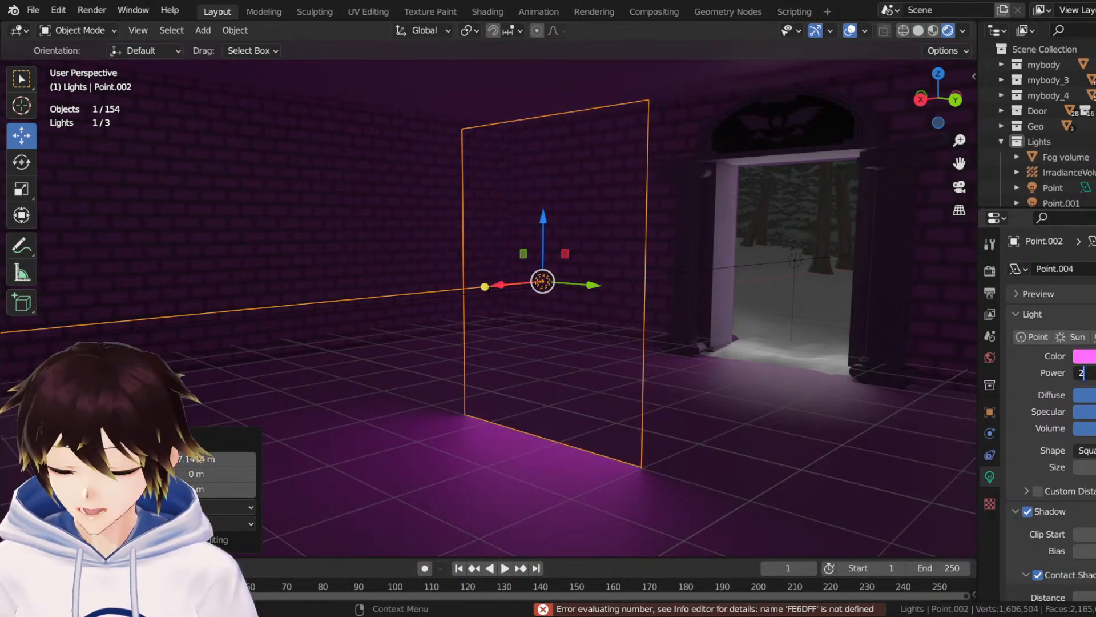
pyautogui.press('Return')
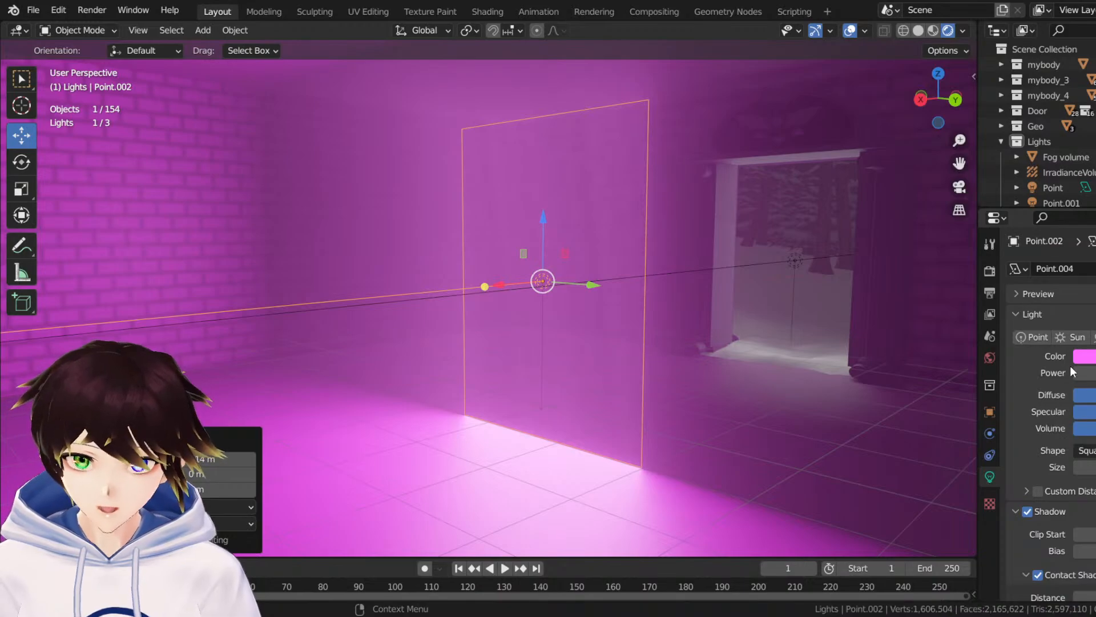
# Change the pink area light to a point light and tune its radius and power.
pyautogui.click(1041, 338)
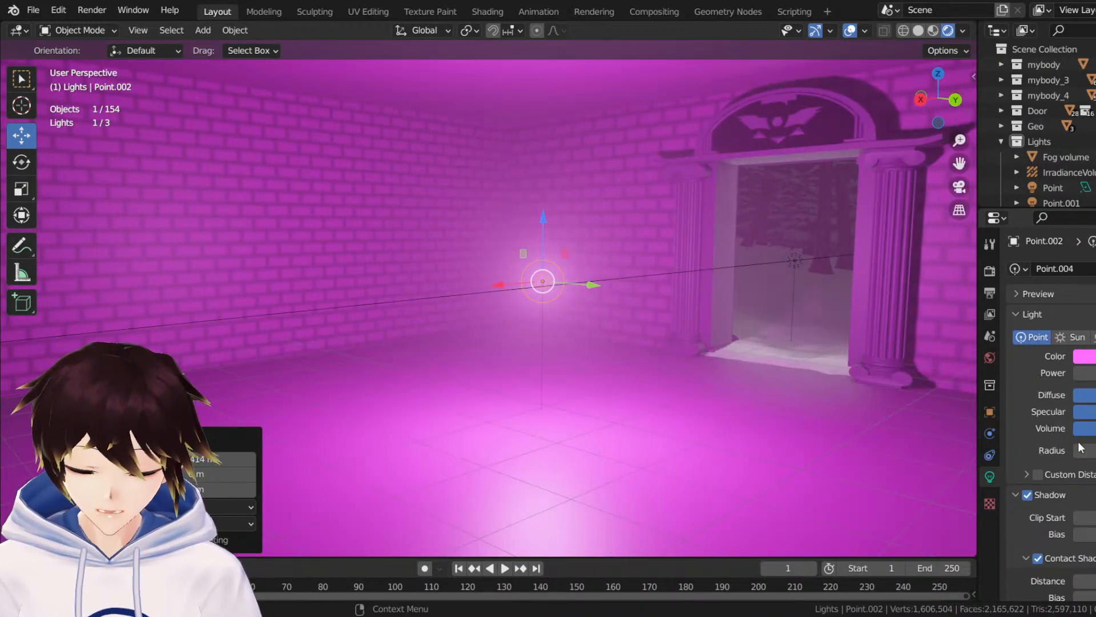
pyautogui.moveTo(1085, 451); pyautogui.dragTo(1089, 451)
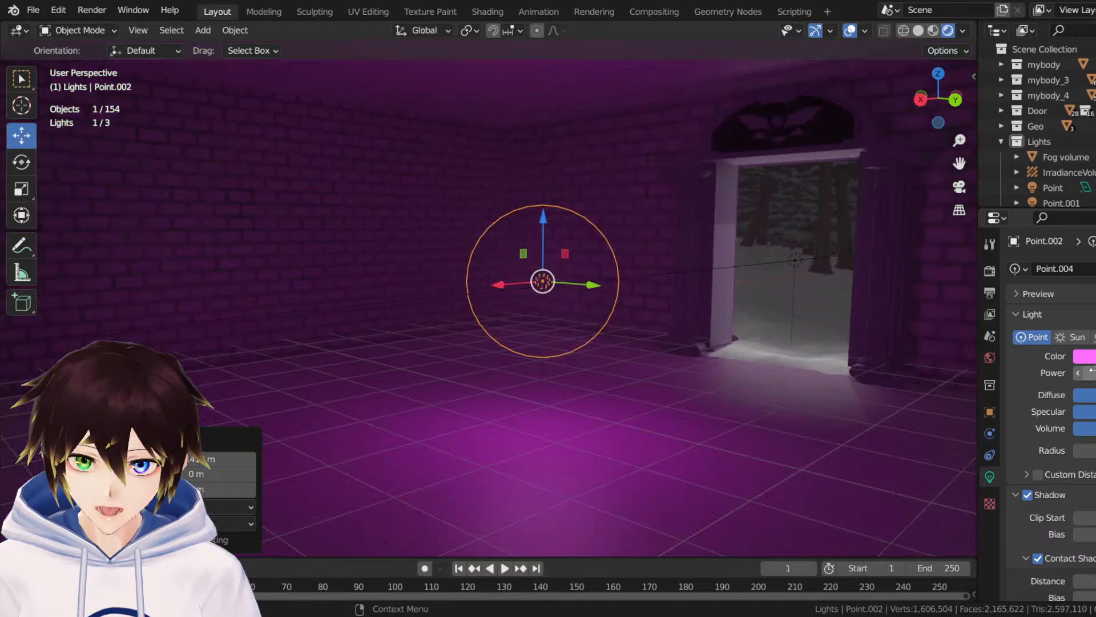
pyautogui.moveTo(1085, 372); pyautogui.dragTo(1074, 372)
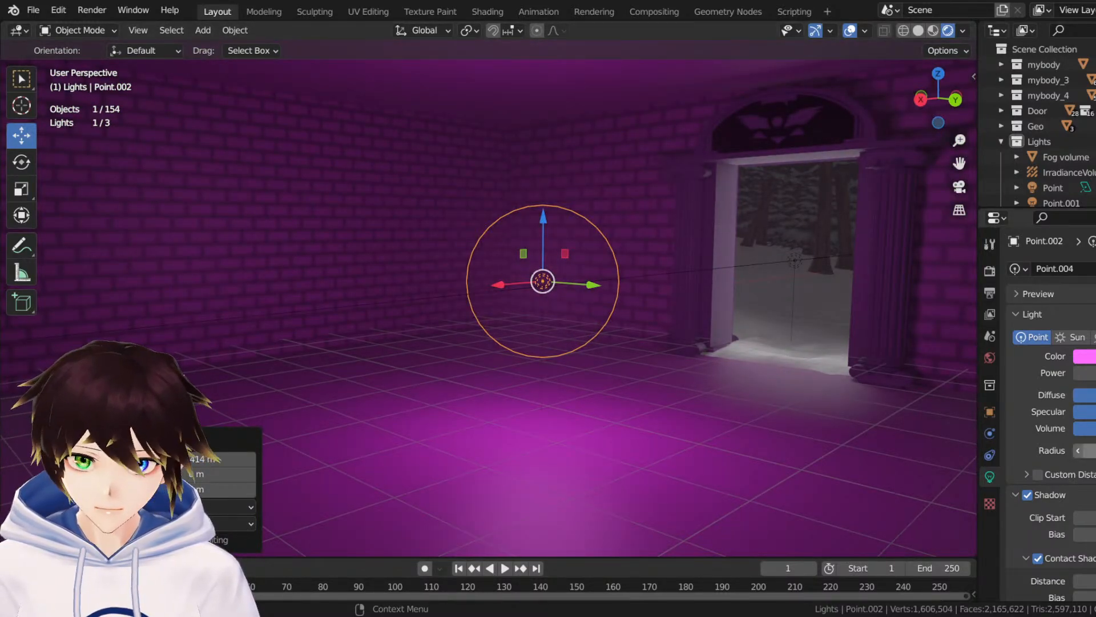
pyautogui.moveTo(1085, 449); pyautogui.dragTo(1073, 450)
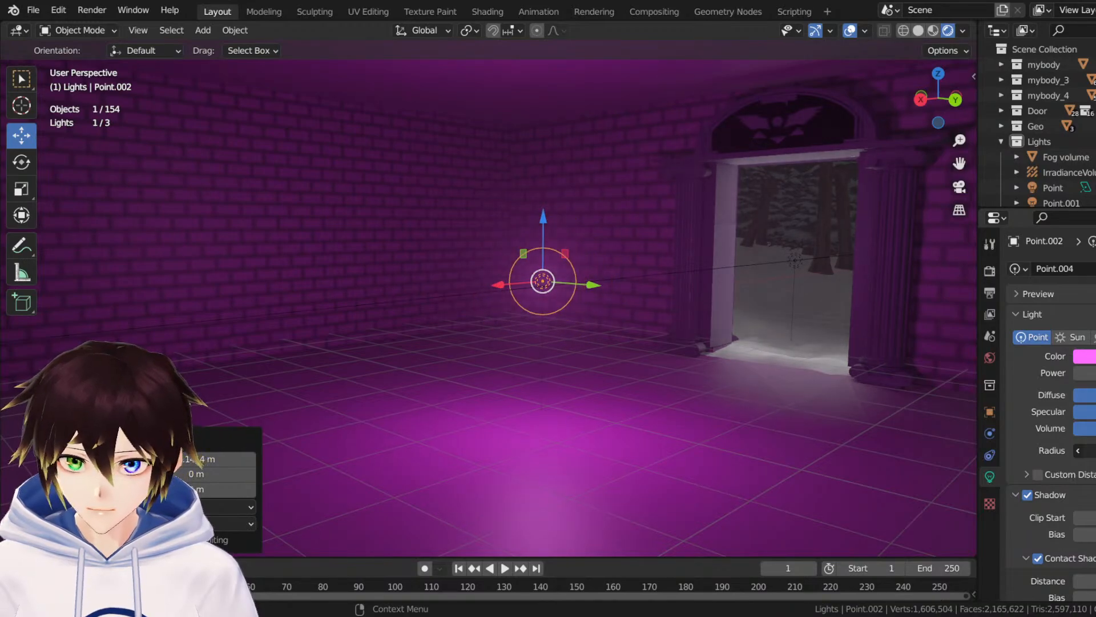
pyautogui.scroll(-2, 1067, 510)
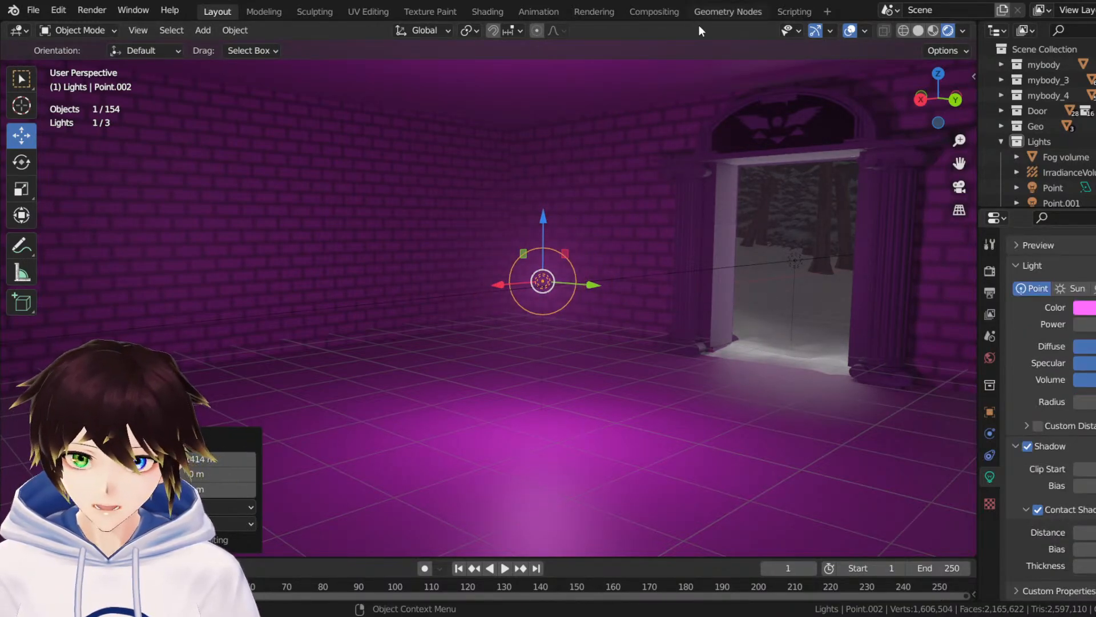
# Hide the viewport overlays, then lower the pink point light to the floor and move it along X to the corridor.
pyautogui.click(849, 31)
pyautogui.moveTo(567, 251); pyautogui.dragTo(496, 251, button='middle')
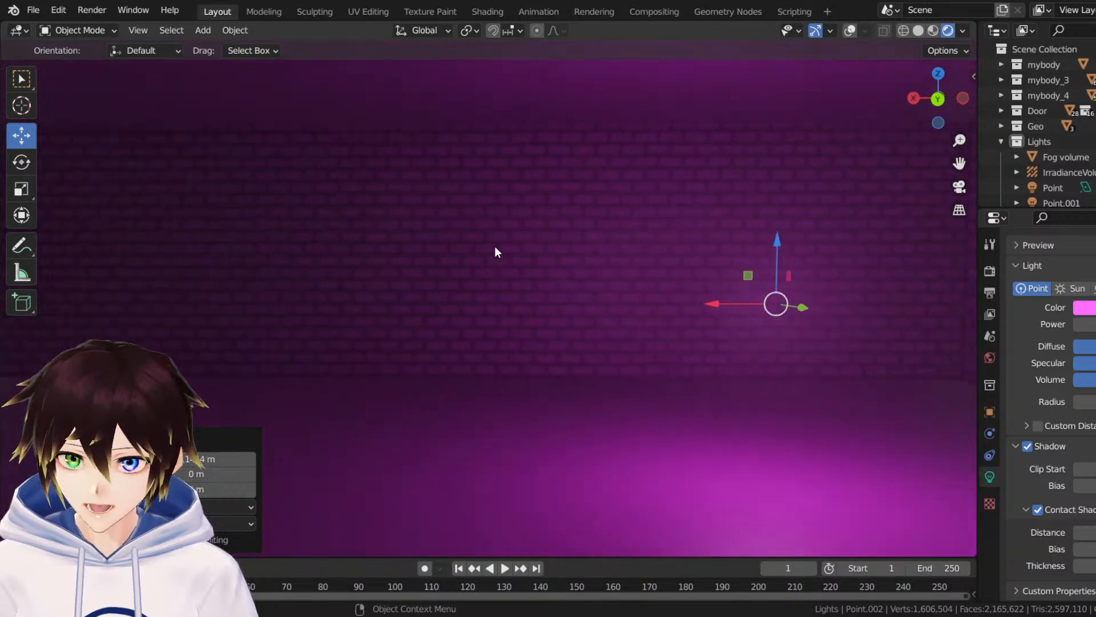
pyautogui.moveTo(774, 245); pyautogui.dragTo(548, 426)
pyautogui.moveTo(548, 426); pyautogui.dragTo(382, 423, button='middle')
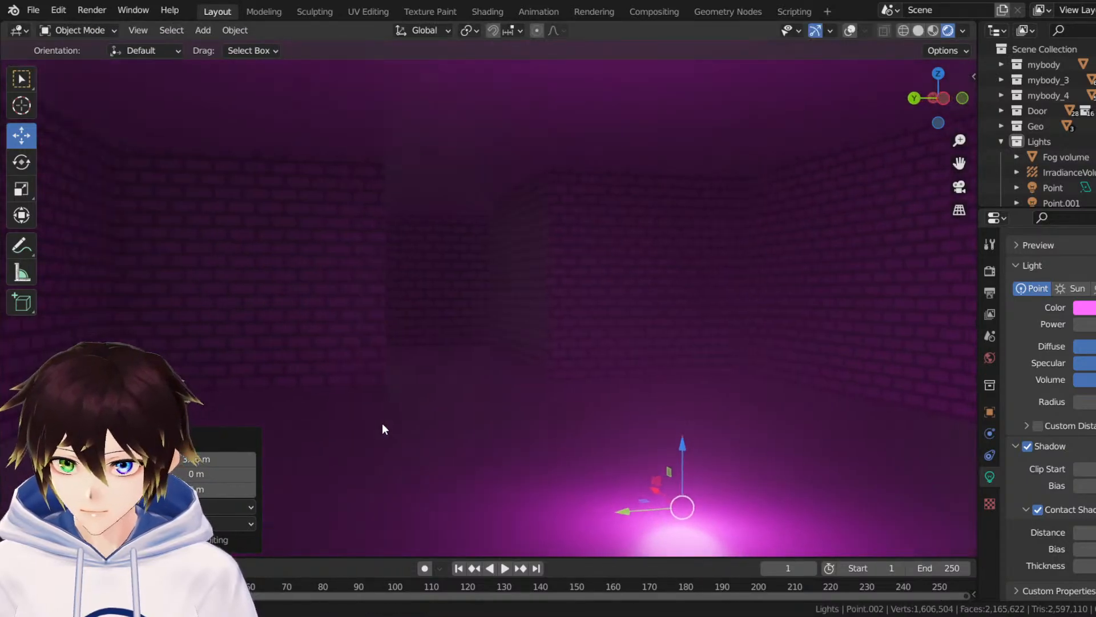
pyautogui.moveTo(653, 492); pyautogui.dragTo(607, 382)
pyautogui.moveTo(607, 382); pyautogui.dragTo(630, 386, button='middle')
pyautogui.moveTo(409, 350); pyautogui.dragTo(424, 359, button='middle')
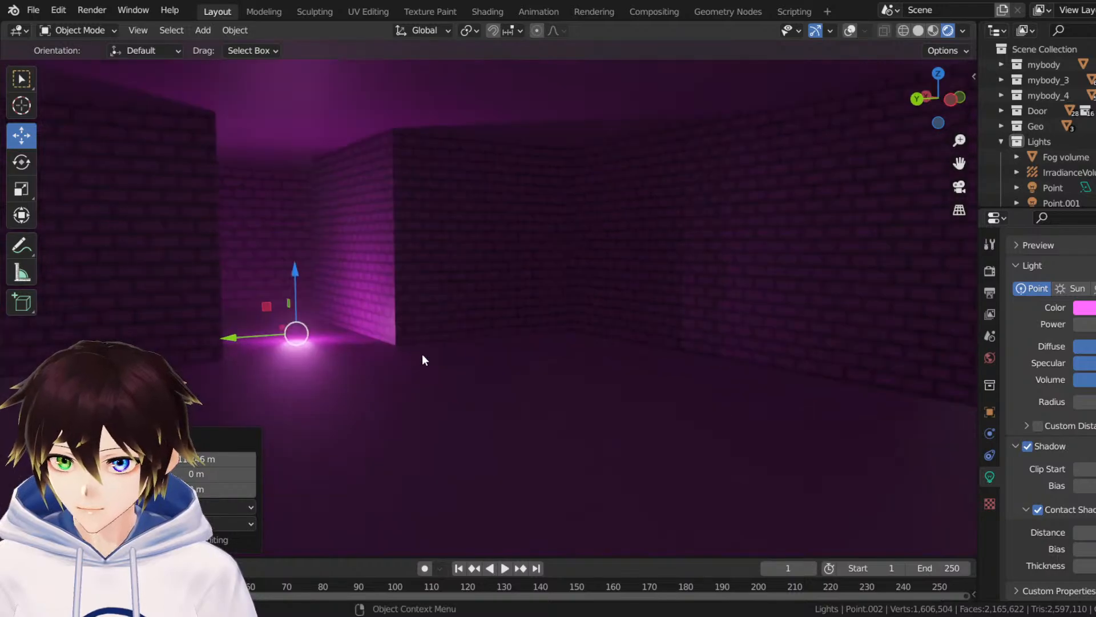
# Adjust the point light's position at the corridor entrance, shifting it about 0.69 m along Y.
pyautogui.moveTo(281, 325); pyautogui.dragTo(247, 325)
pyautogui.moveTo(381, 306); pyautogui.dragTo(435, 313, button='middle')
pyautogui.moveTo(450, 316); pyautogui.dragTo(477, 325)
pyautogui.moveTo(478, 325); pyautogui.dragTo(523, 345, button='middle')
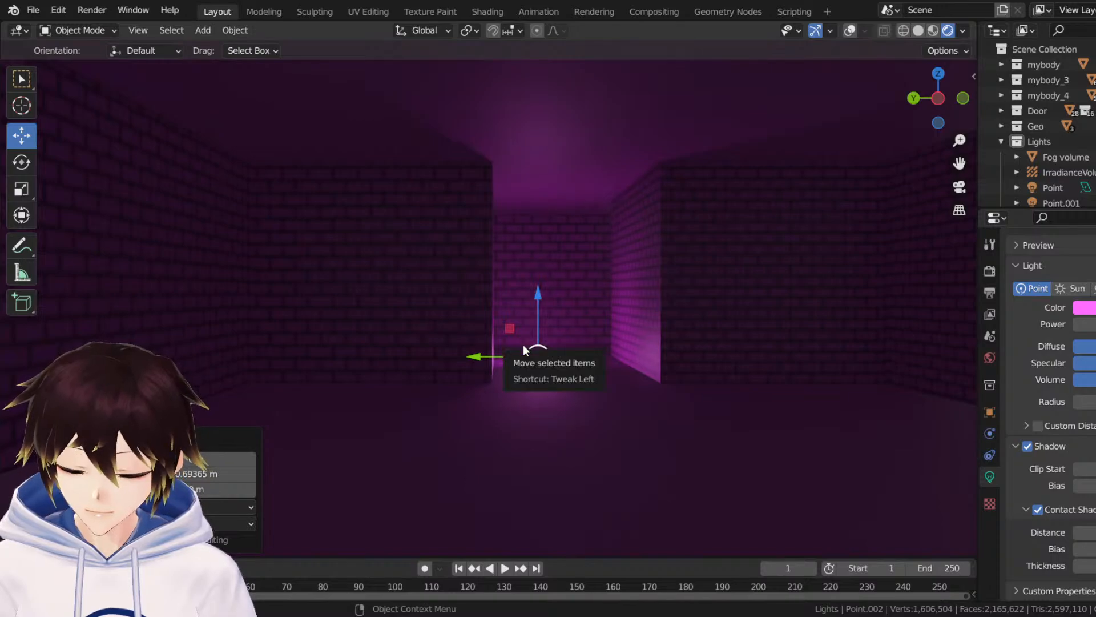
# Delete the pink point light from the corridor and turn the viewport overlays back on.
pyautogui.moveTo(515, 294); pyautogui.dragTo(530, 297, button='middle')
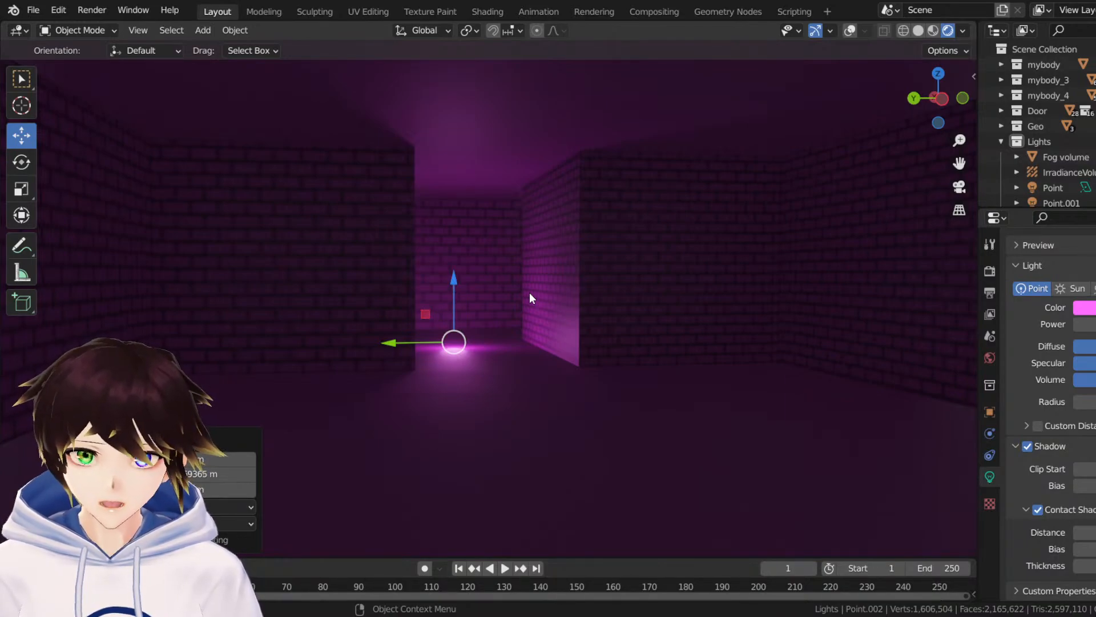
pyautogui.press('Delete')
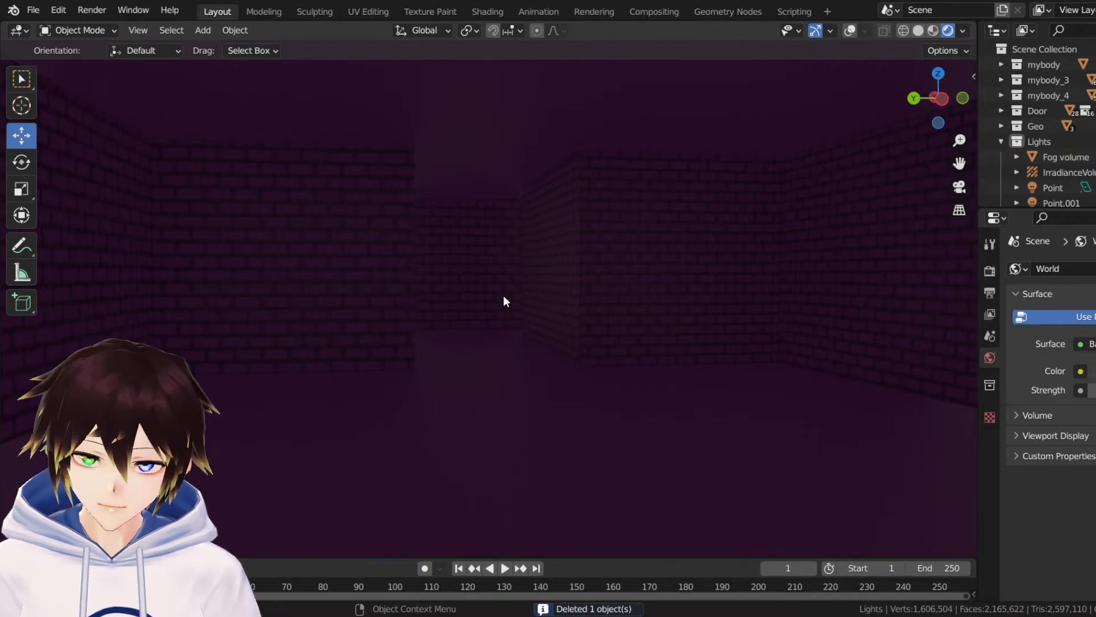
pyautogui.moveTo(518, 265); pyautogui.dragTo(710, 276, button='middle')
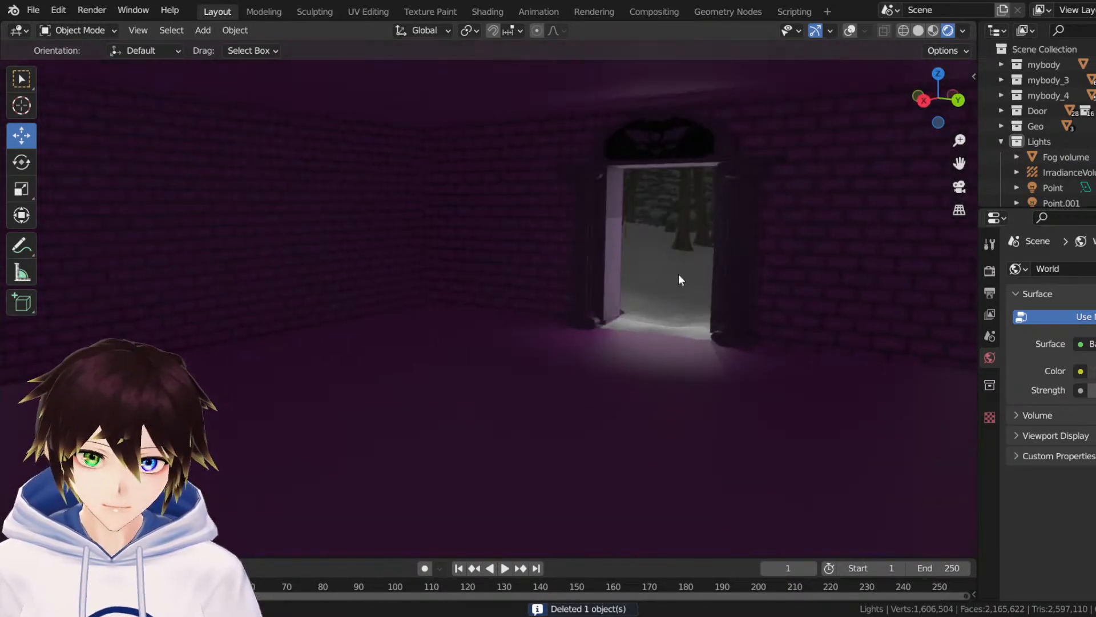
pyautogui.click(851, 31)
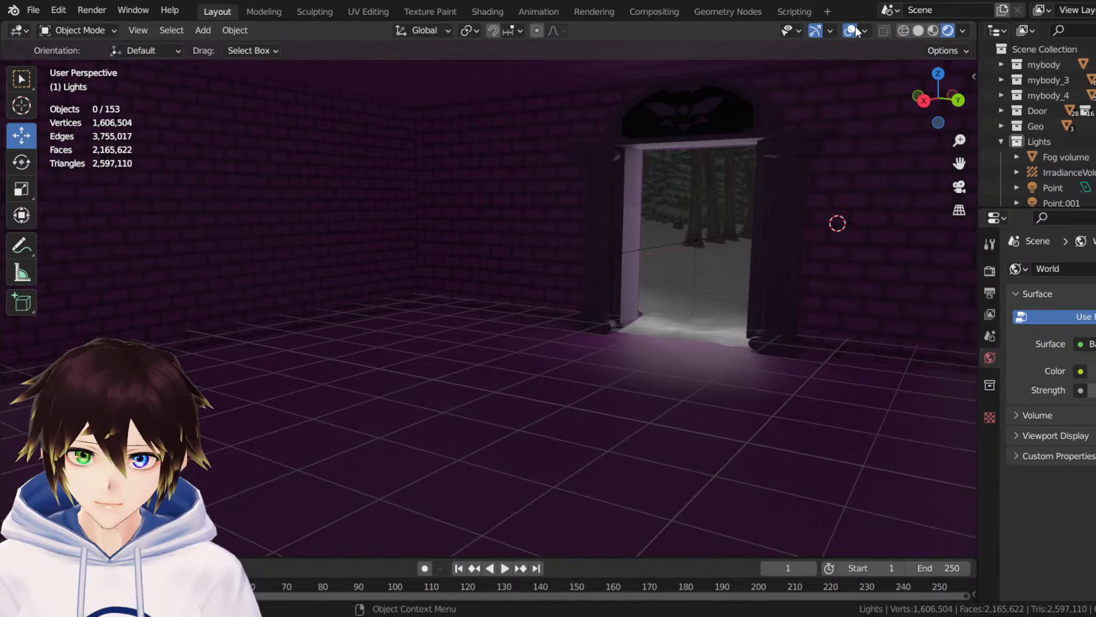
# Select the inward-facing area light in the doorway again and duplicate it in place.
pyautogui.click(685, 244)
pyautogui.rightClick(673, 243)
pyautogui.click(673, 244)
pyautogui.click(674, 245)
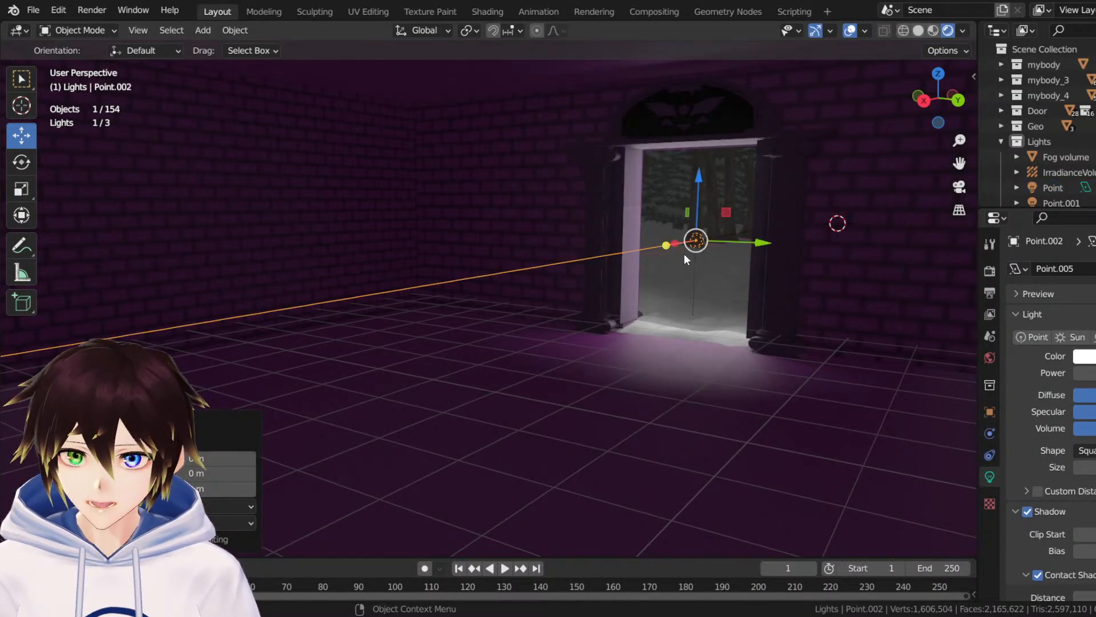
# Move the duplicated area light along X to the bend of the L-shaped corridor, positioning it in a top wireframe view.
pyautogui.moveTo(665, 246); pyautogui.dragTo(571, 269)
pyautogui.click(251, 332)
pyautogui.press('KP_Decimal')
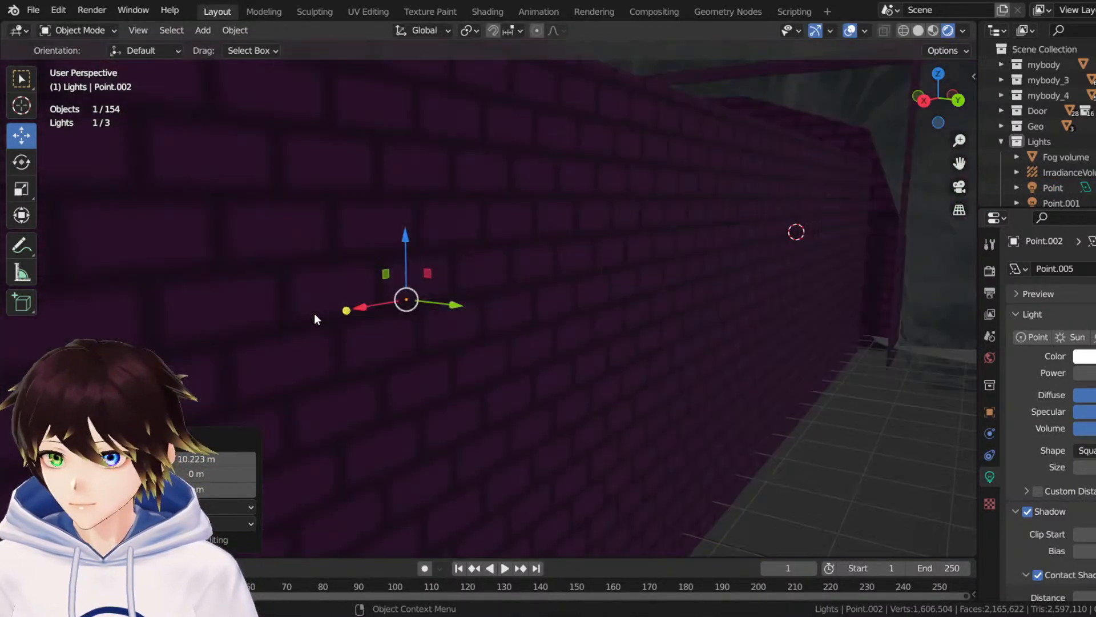
pyautogui.click(938, 78)
pyautogui.click(917, 31)
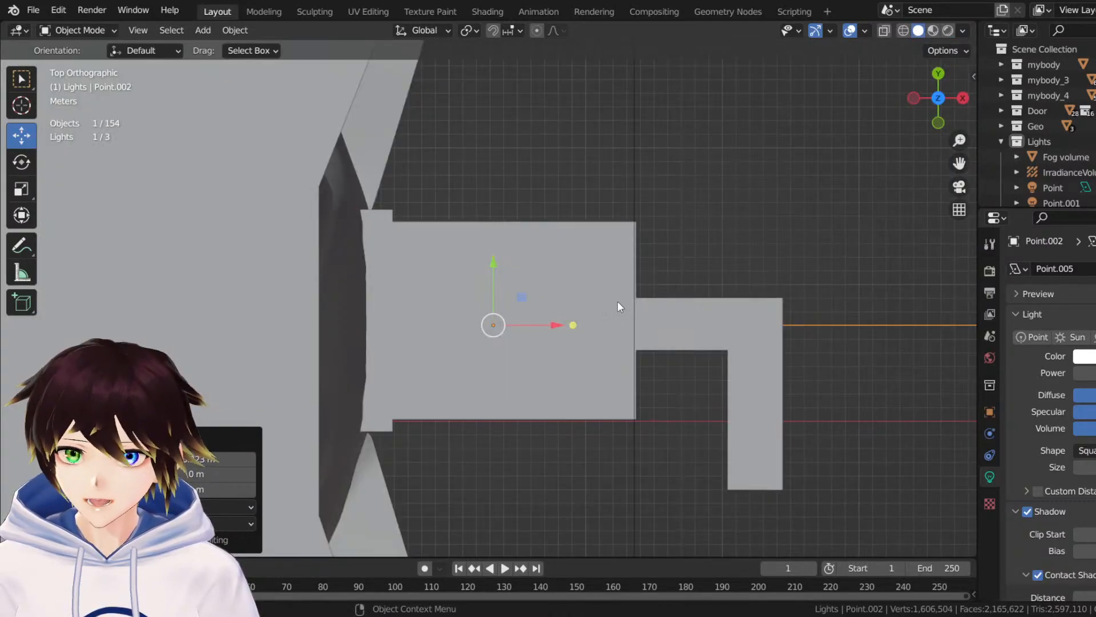
pyautogui.click(903, 30)
pyautogui.moveTo(542, 330); pyautogui.dragTo(797, 324)
# Rotate the duplicated area light 90° around Z so it aims along the corridor's second leg.
pyautogui.click(29, 161)
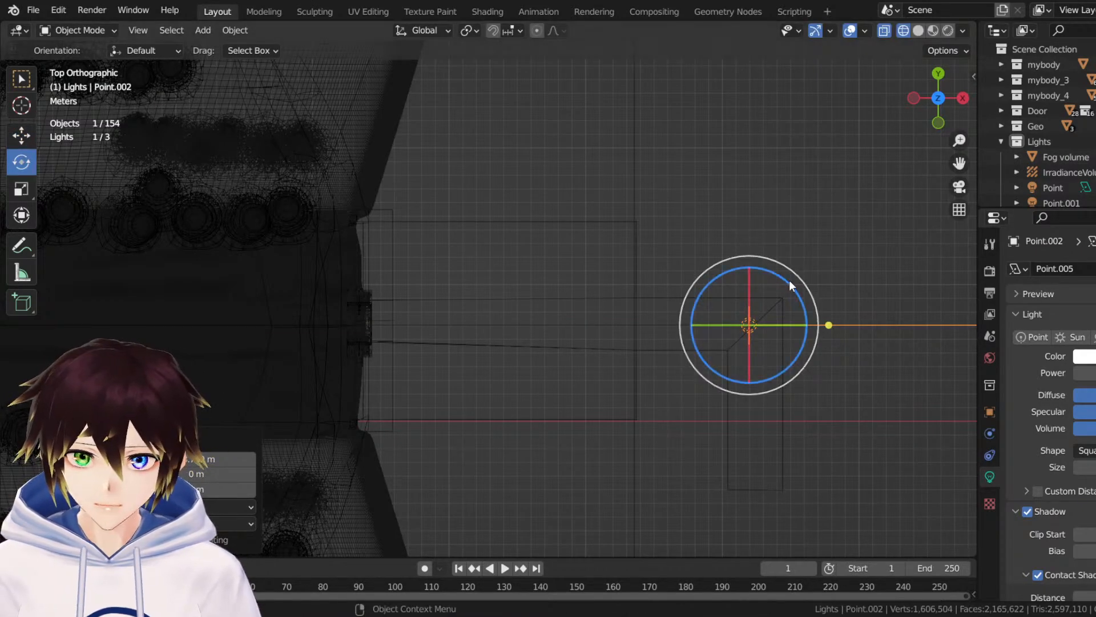
pyautogui.moveTo(789, 281); pyautogui.dragTo(685, 247)
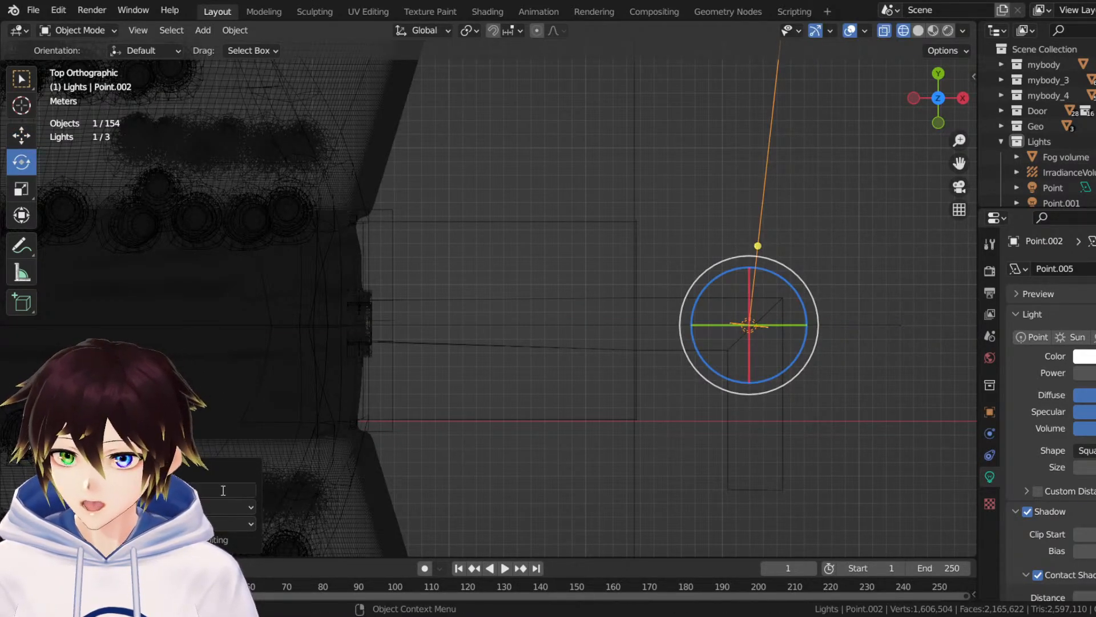
pyautogui.write('90')
pyautogui.press('Return')
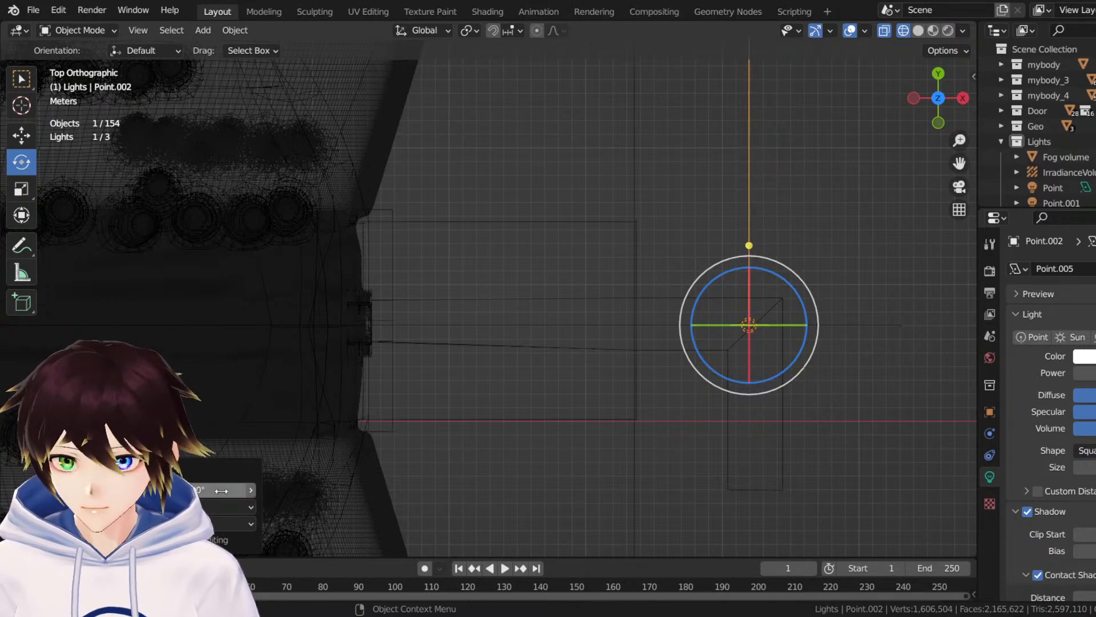
# Move the rotated area light along Y to the corridor's far end and centre it along X between the walls.
pyautogui.click(21, 135)
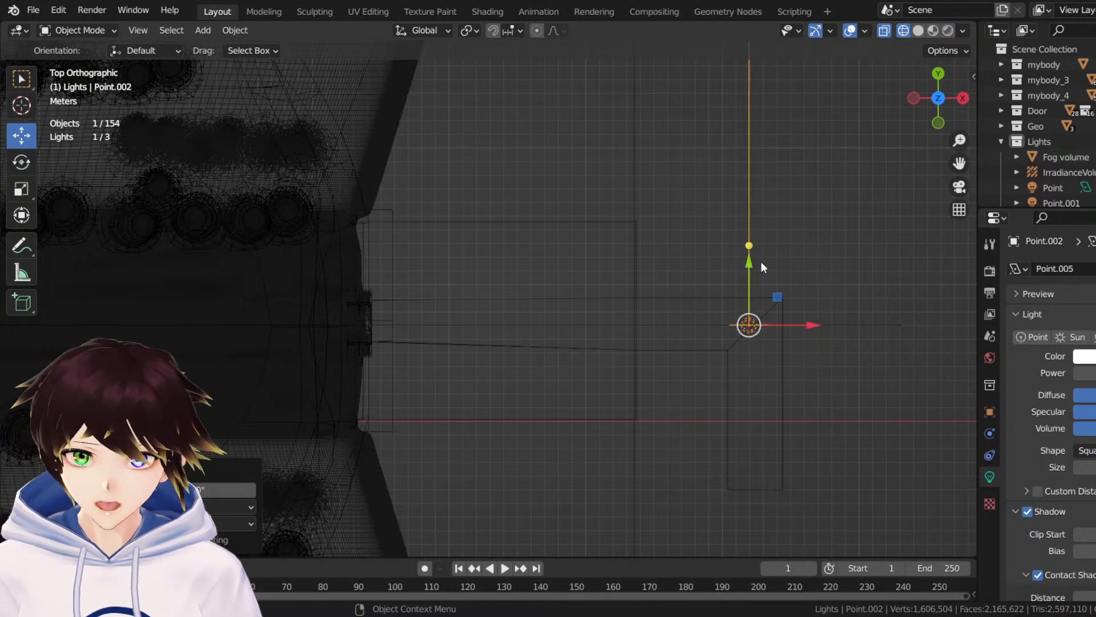
pyautogui.moveTo(754, 254); pyautogui.dragTo(771, 436)
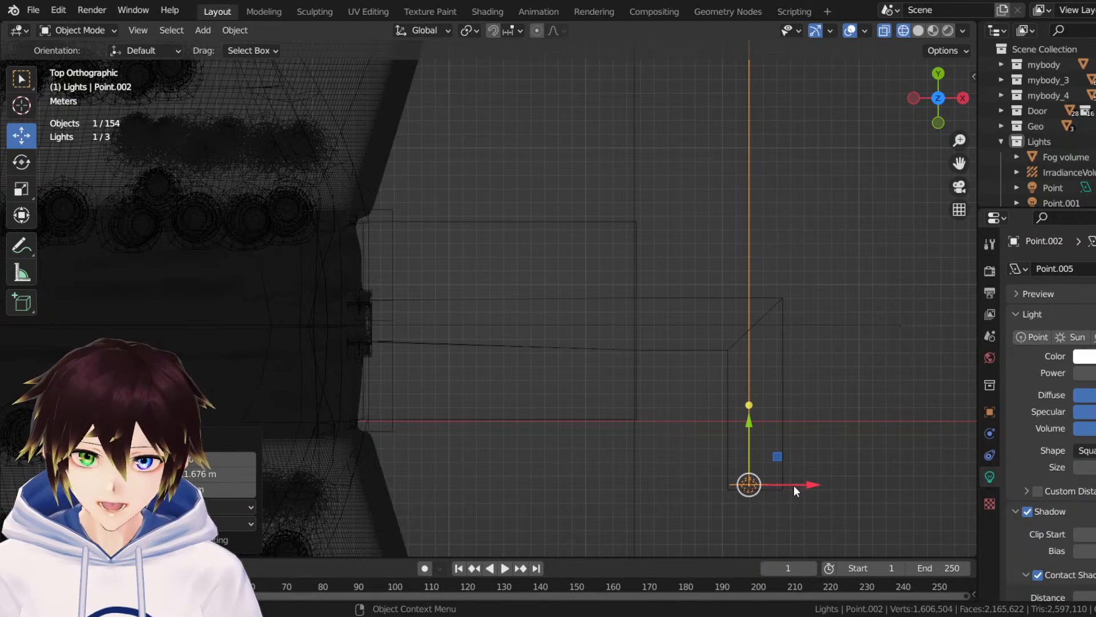
pyautogui.moveTo(795, 485); pyautogui.dragTo(808, 490)
# Scale the area light uniformly by 1.359 in the front view to fit the corridor's height.
pyautogui.moveTo(782, 464); pyautogui.dragTo(787, 335, button='middle')
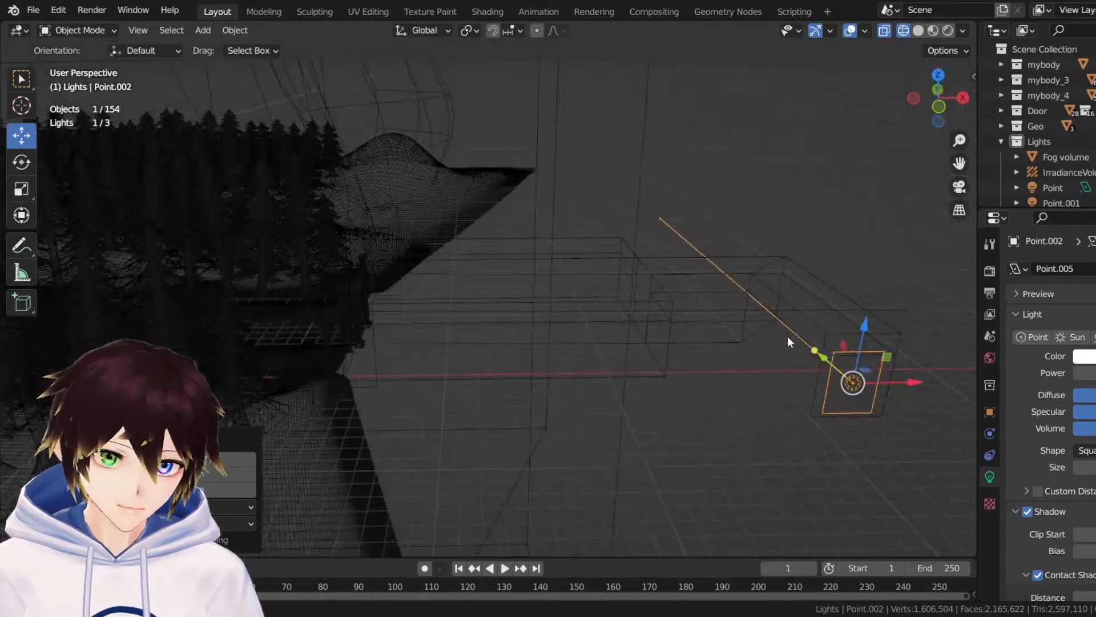
pyautogui.click(941, 114)
pyautogui.moveTo(960, 163); pyautogui.dragTo(768, 198)
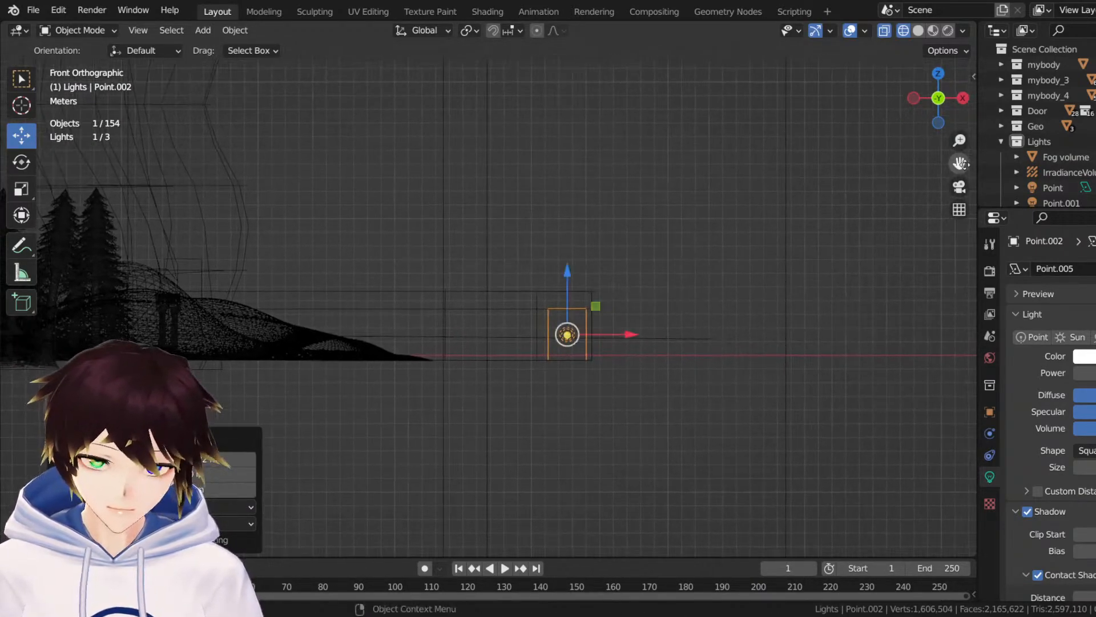
pyautogui.scroll(7, 683, 249)
pyautogui.moveTo(800, 399); pyautogui.dragTo(837, 333)
pyautogui.click(21, 189)
pyautogui.click(23, 136)
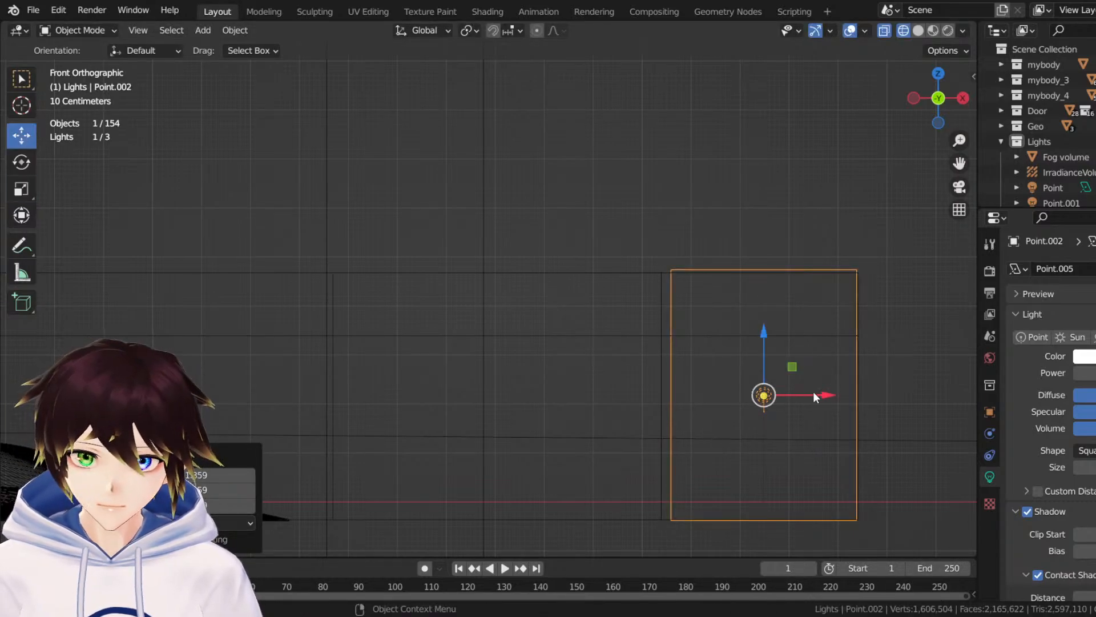
# Shift the area light slightly along X and stretch it by about 1.061 along X to span the corridor's width.
pyautogui.moveTo(813, 392); pyautogui.dragTo(825, 396)
pyautogui.click(23, 192)
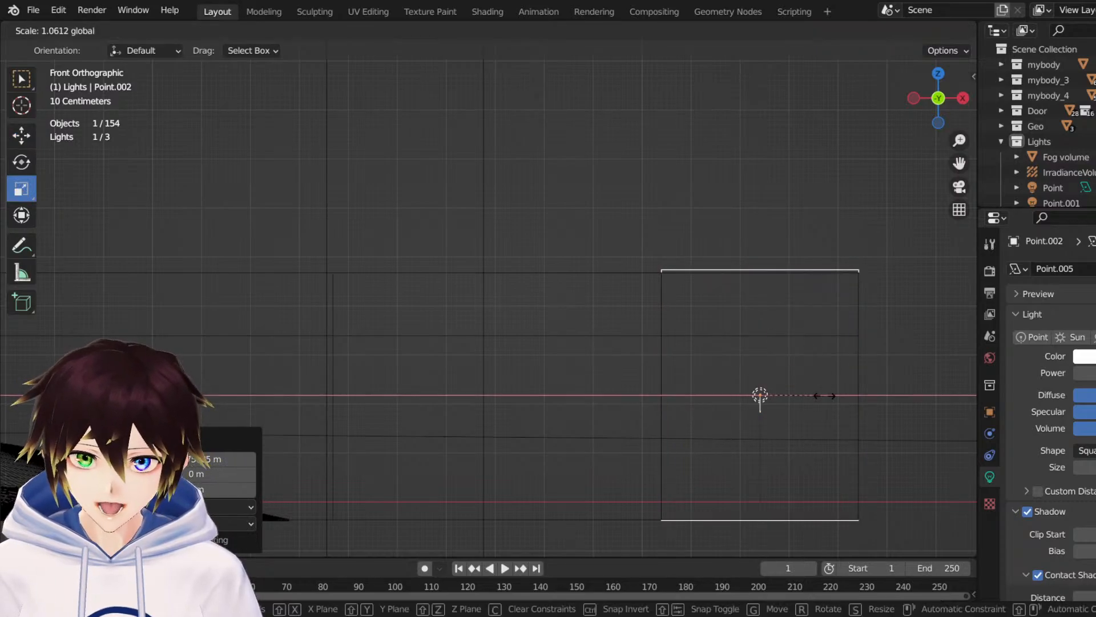
# Switch to rendered shading without overlays, enable custom distance on the corridor-end area light and tint its colour a pale warm cream.
pyautogui.moveTo(825, 398); pyautogui.dragTo(718, 378, button='middle')
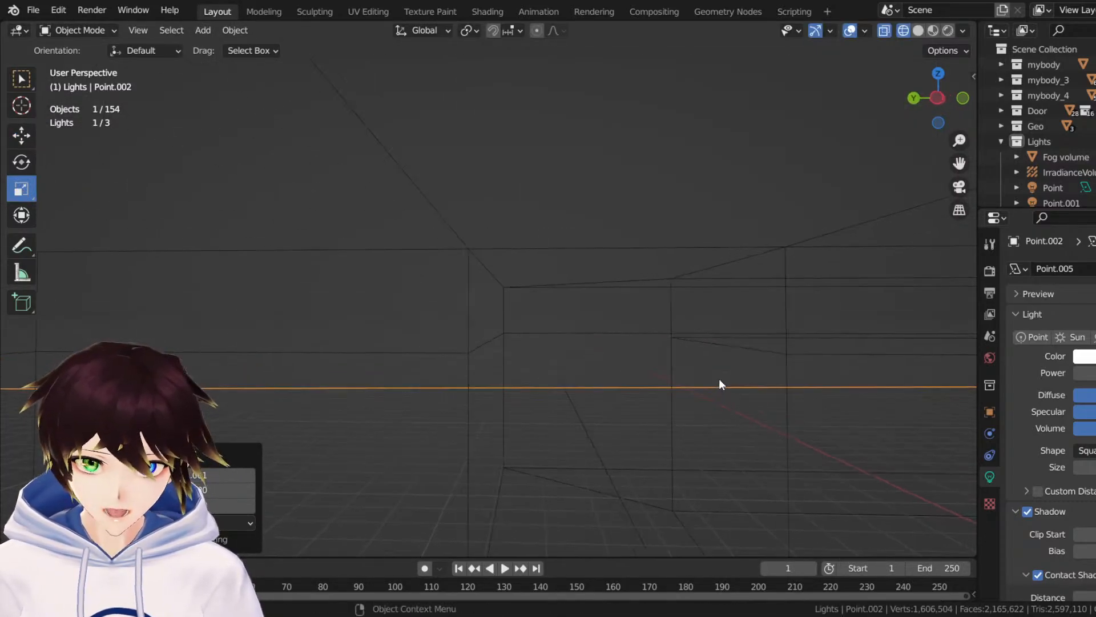
pyautogui.moveTo(961, 165); pyautogui.dragTo(961, 89)
pyautogui.click(948, 30)
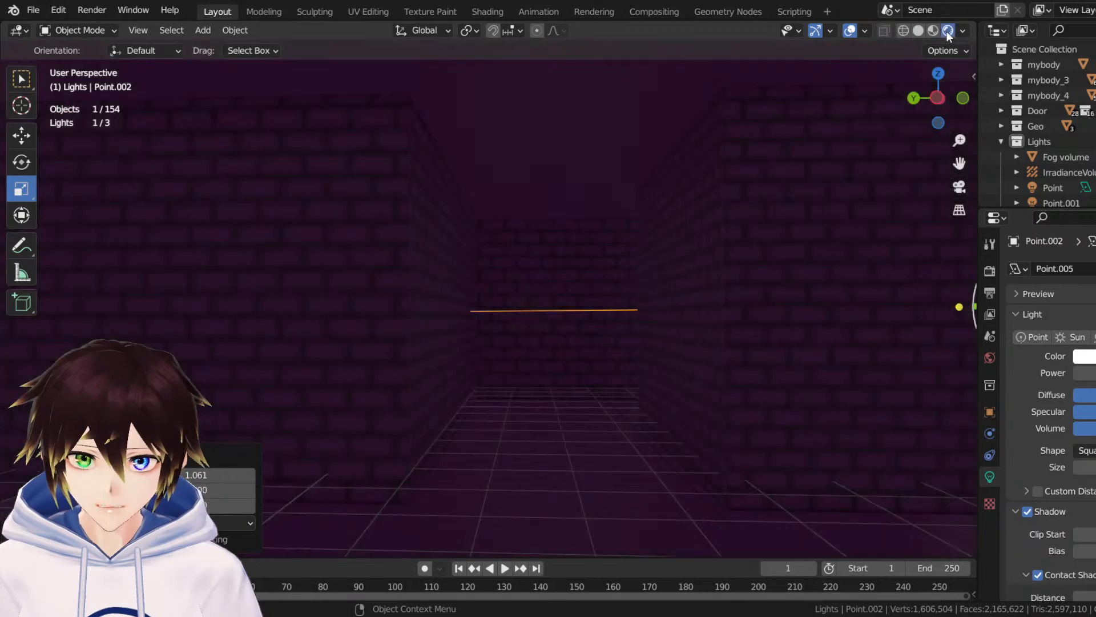
pyautogui.click(850, 31)
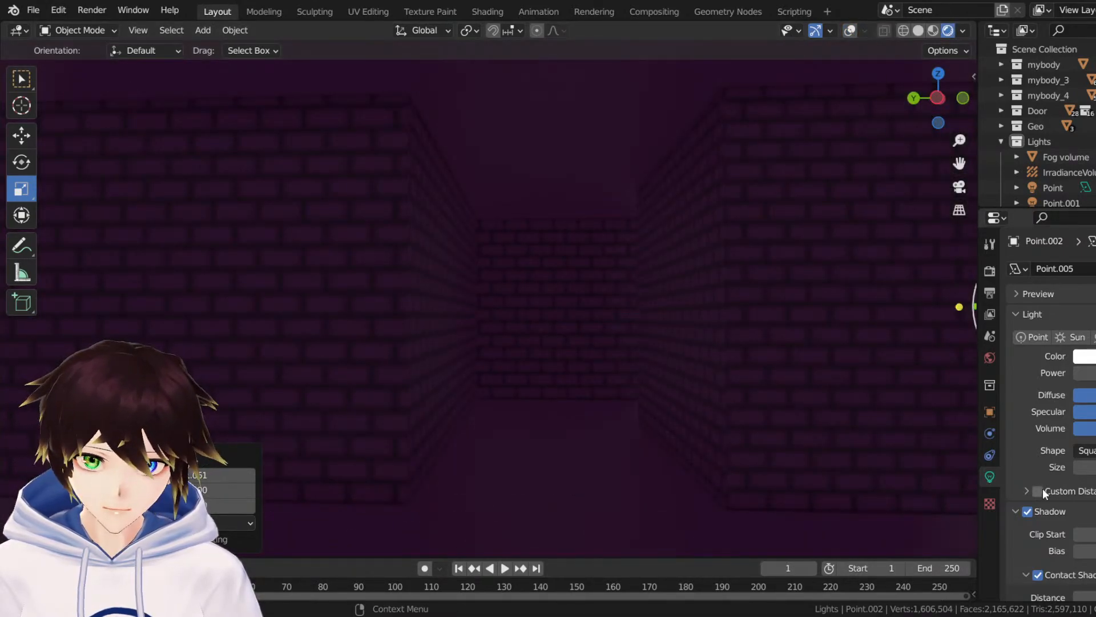
pyautogui.click(1085, 356)
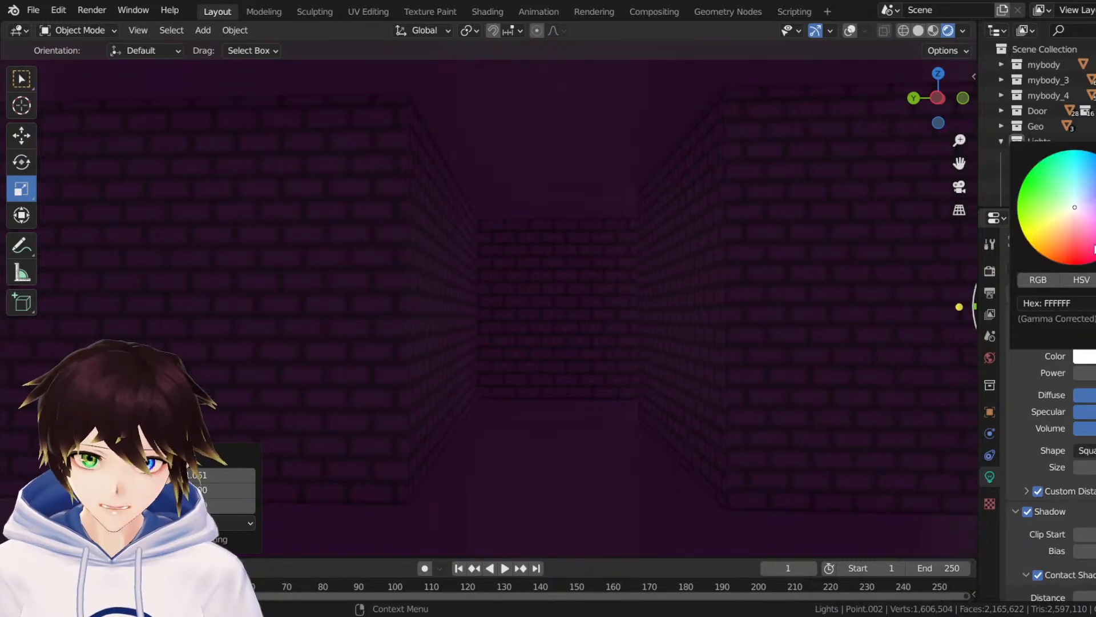
pyautogui.moveTo(1065, 213); pyautogui.dragTo(1070, 215)
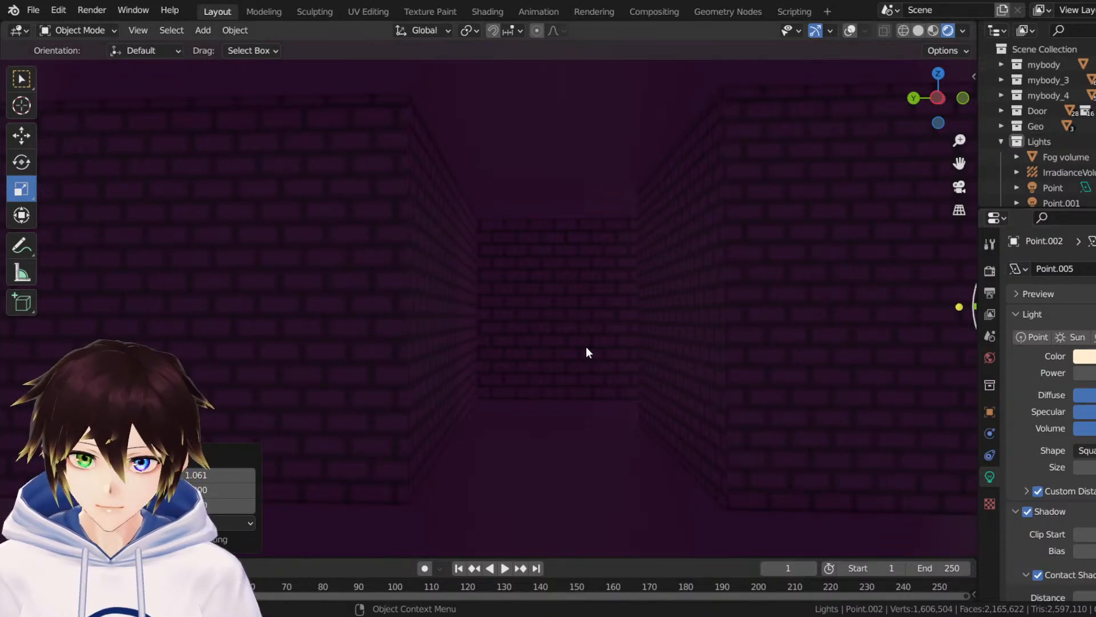
# Tilt the corridor area light slightly around X and move it about 2.108 m along Y, further into the corridor.
pyautogui.moveTo(647, 301)
pyautogui.mouseDown(button='middle')
pyautogui.moveTo(618, 301)
pyautogui.moveTo(643, 304)
pyautogui.mouseUp(button='middle')
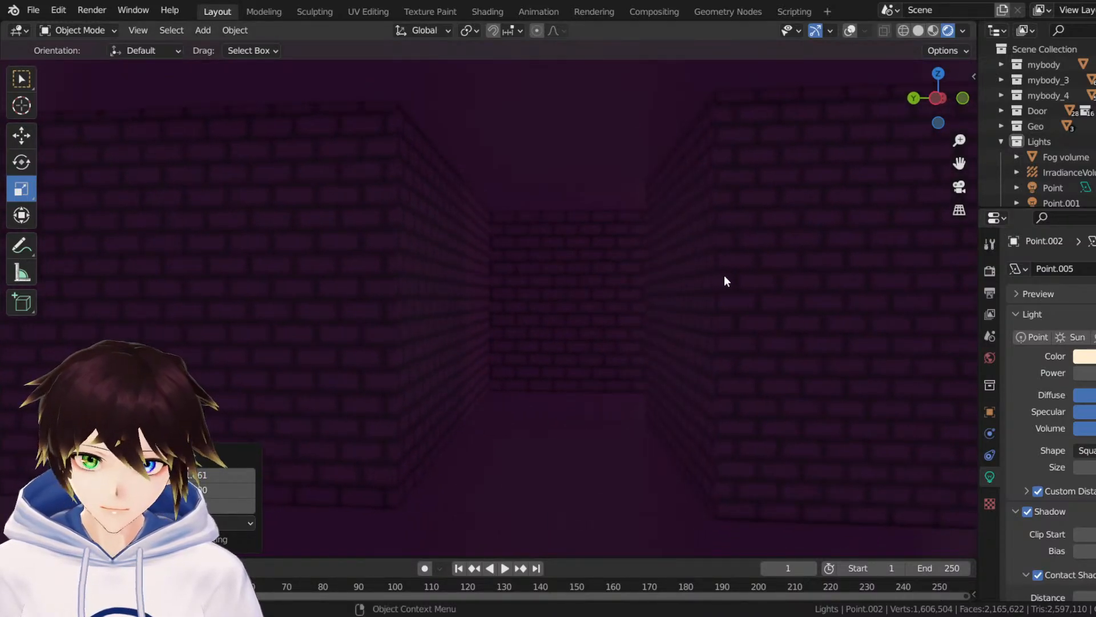
pyautogui.click(904, 31)
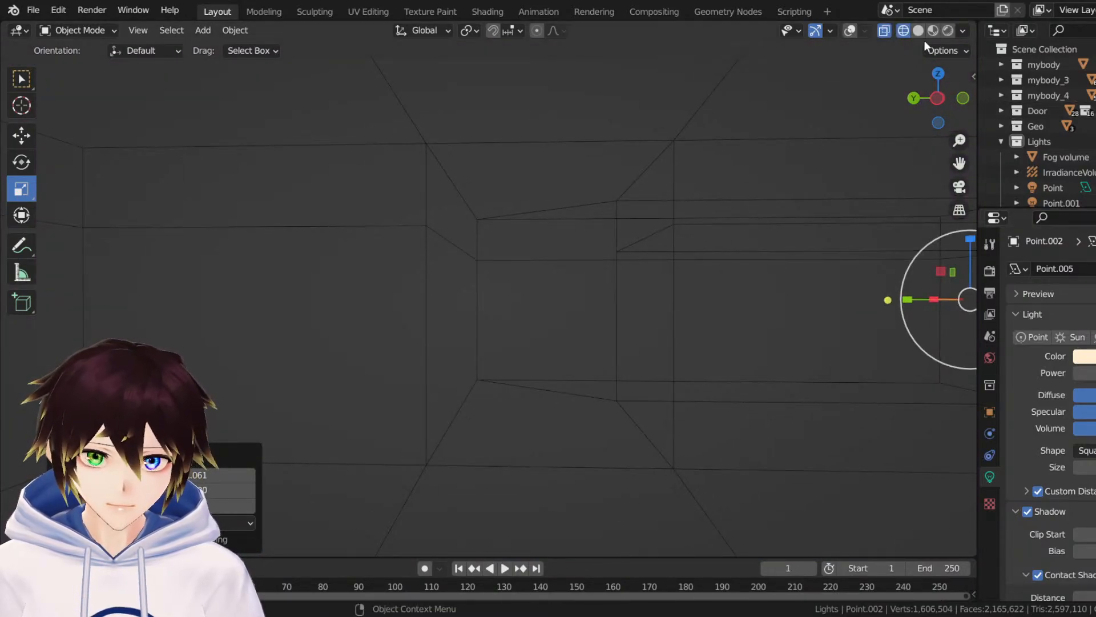
pyautogui.click(948, 30)
pyautogui.moveTo(959, 163); pyautogui.dragTo(589, 296)
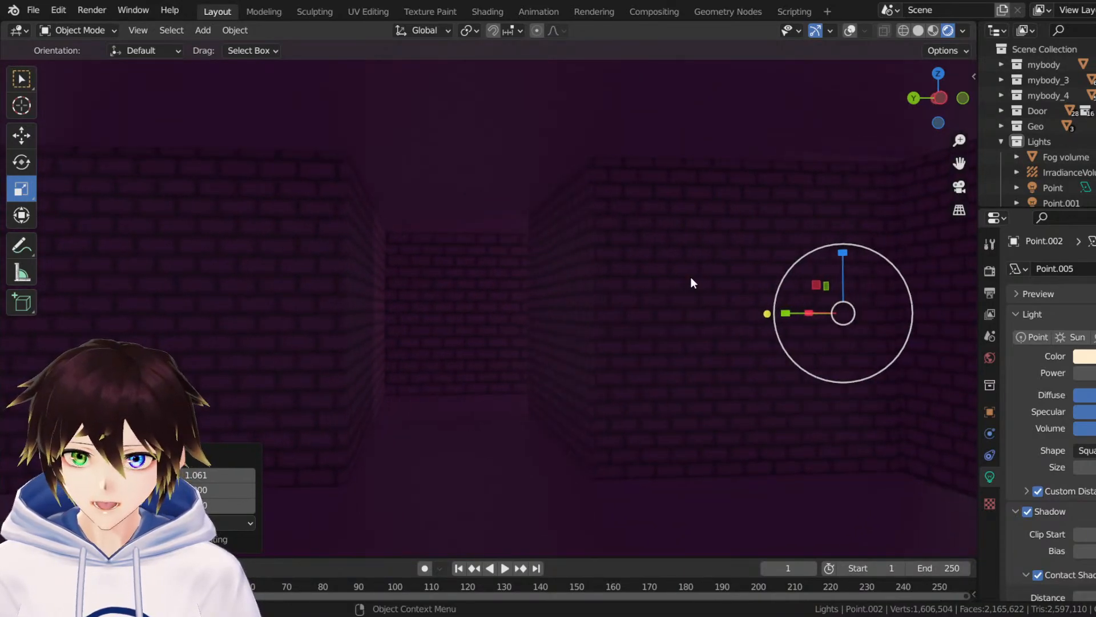
pyautogui.keyDown('shift'); pyautogui.moveTo(693, 282); pyautogui.dragTo(729, 272, button='middle'); pyautogui.keyUp('shift')
pyautogui.click(28, 162)
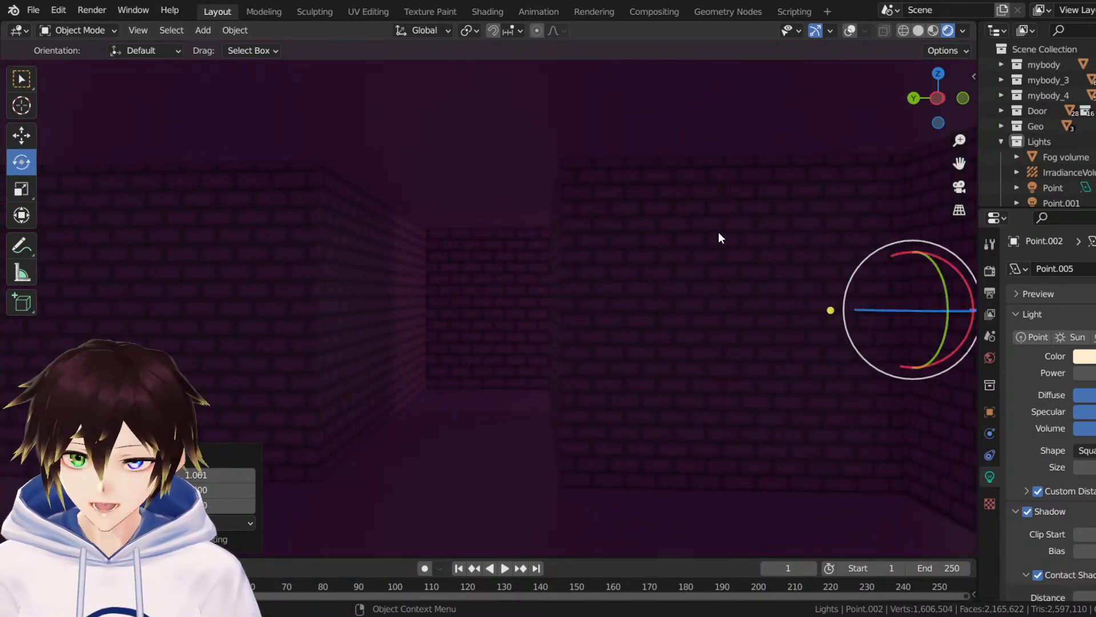
pyautogui.moveTo(899, 255); pyautogui.dragTo(899, 257)
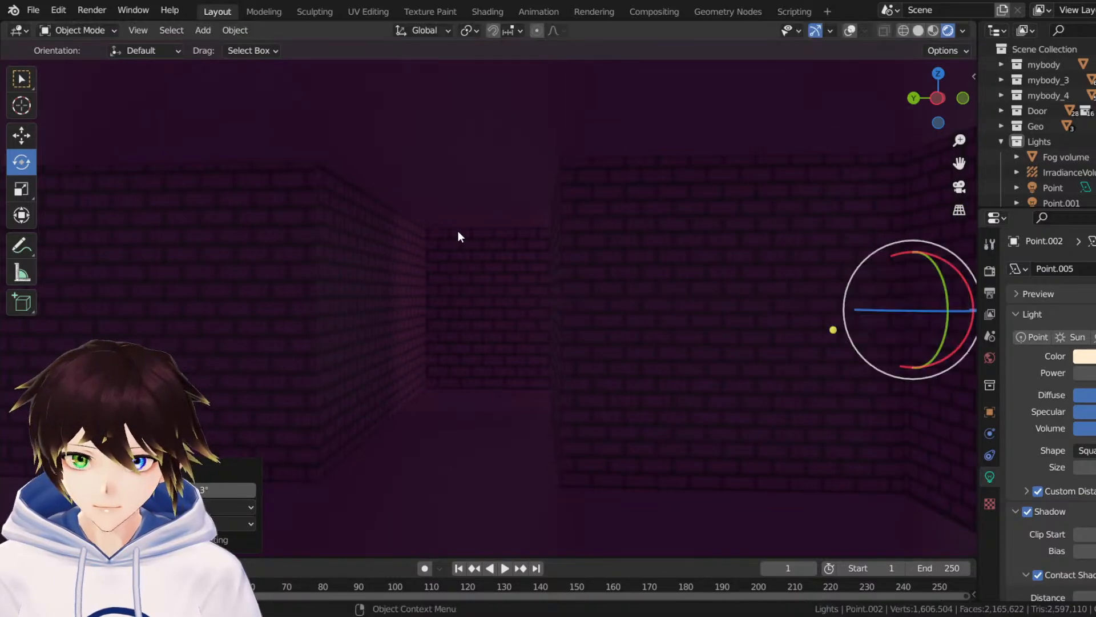
pyautogui.click(23, 135)
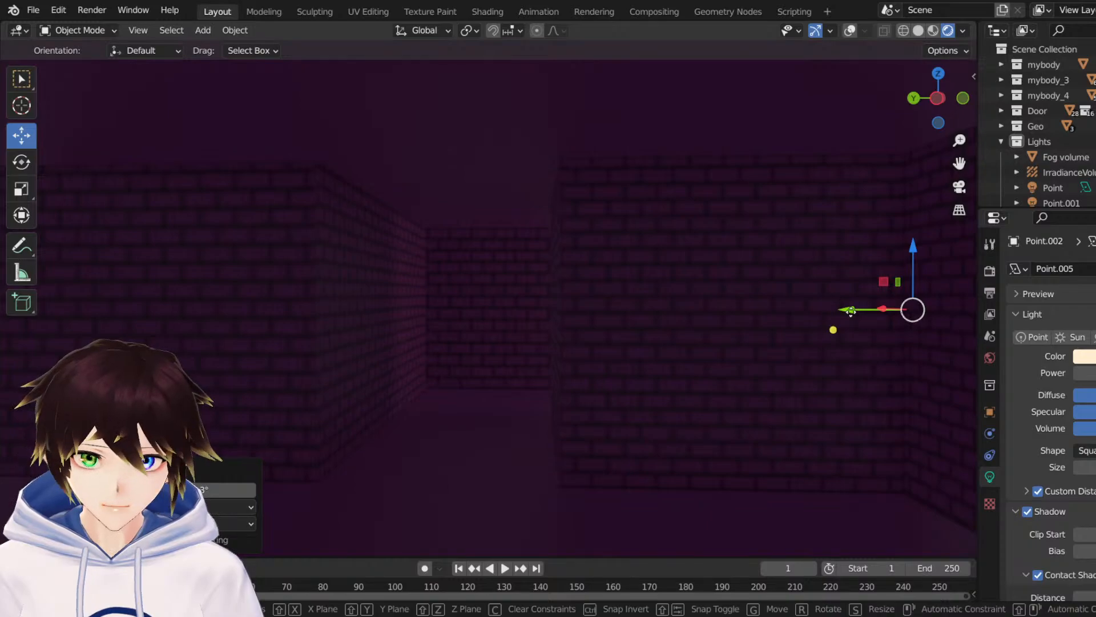
pyautogui.moveTo(848, 309); pyautogui.dragTo(725, 316)
# Examine how the area light illuminates the corridor's walls and end, from inside and outside the building.
pyautogui.moveTo(632, 294); pyautogui.dragTo(645, 228, button='middle')
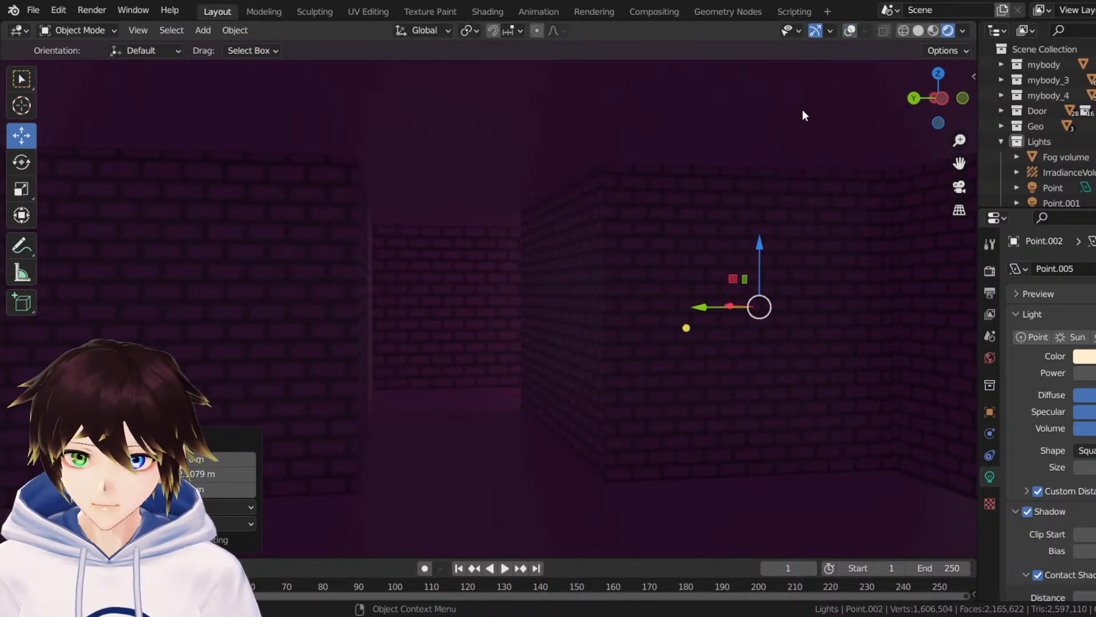
pyautogui.moveTo(803, 108); pyautogui.dragTo(630, 293, button='middle')
pyautogui.scroll(-2, 628, 268)
pyautogui.scroll(1, 629, 294)
pyautogui.keyDown('ctrl'); pyautogui.scroll(-3, 631, 294); pyautogui.keyUp('ctrl')
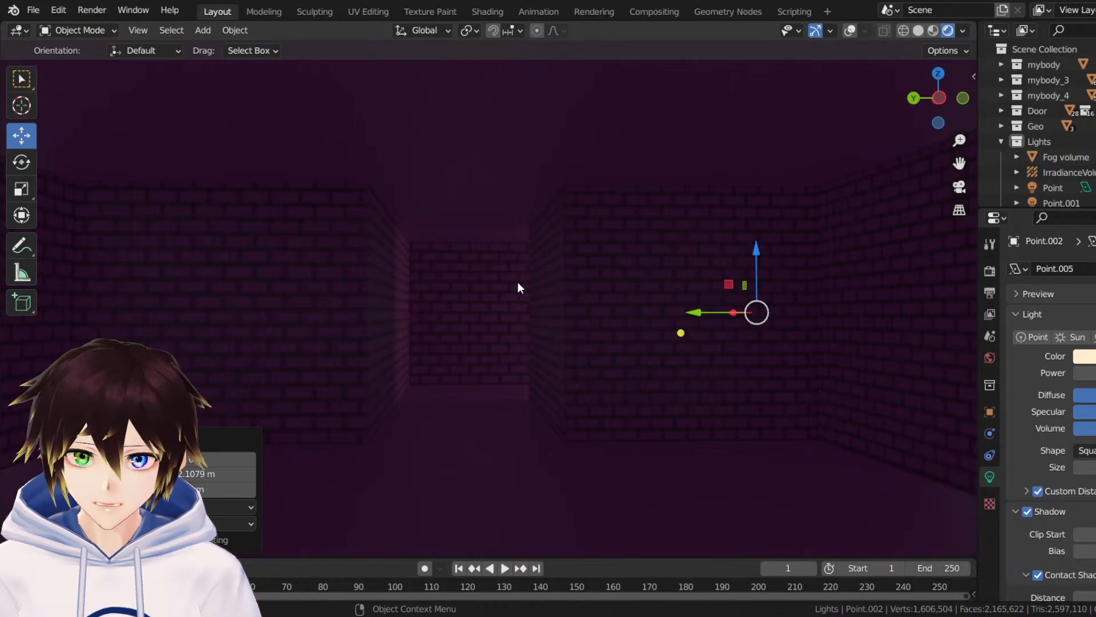
pyautogui.scroll(4, 519, 287)
pyautogui.moveTo(561, 277); pyautogui.dragTo(436, 287, button='middle')
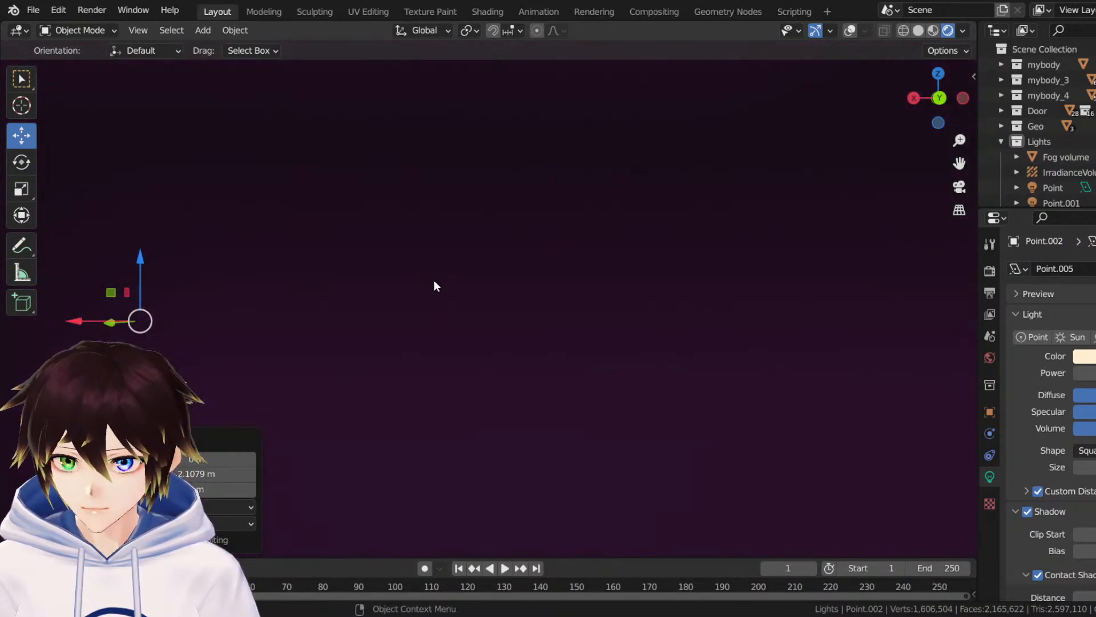
pyautogui.moveTo(960, 163); pyautogui.dragTo(743, 232)
pyautogui.press('KP_Decimal')
pyautogui.moveTo(664, 256); pyautogui.dragTo(765, 297, button='middle')
pyautogui.scroll(-4, 600, 272)
pyautogui.scroll(1, 571, 283)
pyautogui.scroll(2, 751, 295)
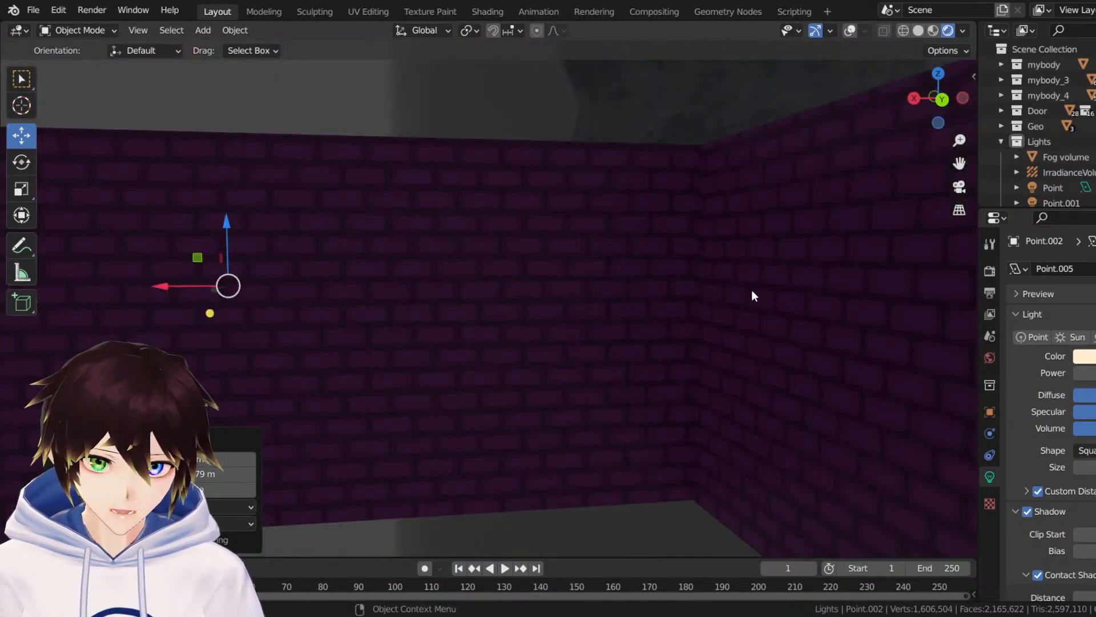
# Check the lit doorway from the forest side and save the Snowdin forest file.
pyautogui.moveTo(944, 147); pyautogui.dragTo(772, 212)
pyautogui.moveTo(772, 218); pyautogui.dragTo(607, 179, button='middle')
pyautogui.scroll(-5, 639, 177)
pyautogui.scroll(2, 600, 176)
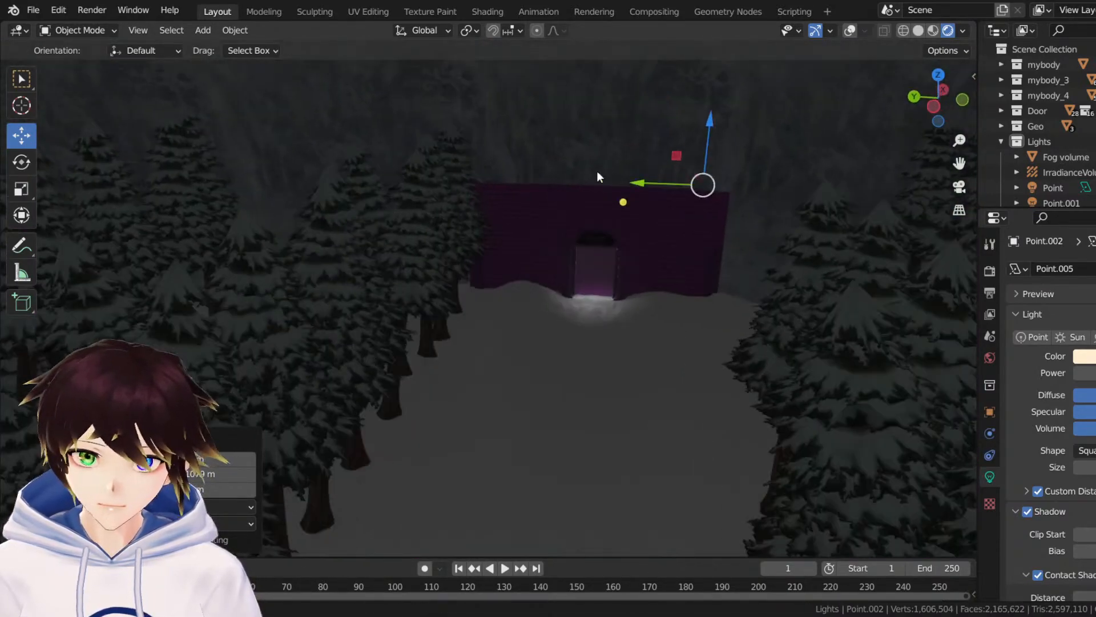
pyautogui.scroll(-6, 622, 182)
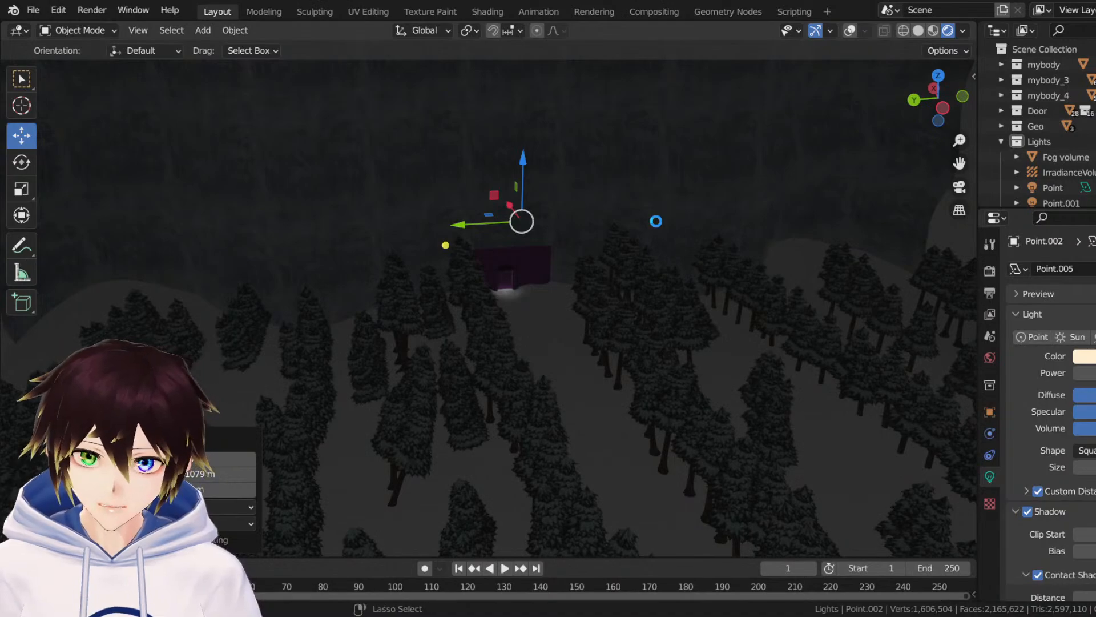
pyautogui.hotkey('ctrl', 's')
# Add a new area light to the scene and raise it along Z above the middle of the forest.
pyautogui.moveTo(426, 397); pyautogui.dragTo(527, 310, button='middle')
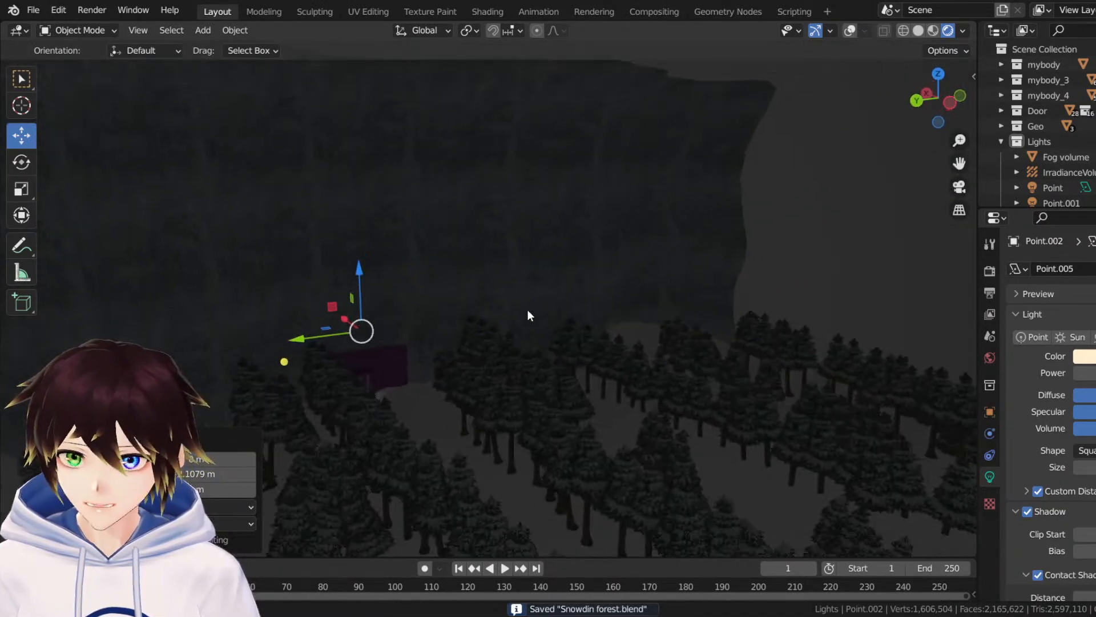
pyautogui.scroll(-1, 528, 309)
pyautogui.scroll(-2, 515, 310)
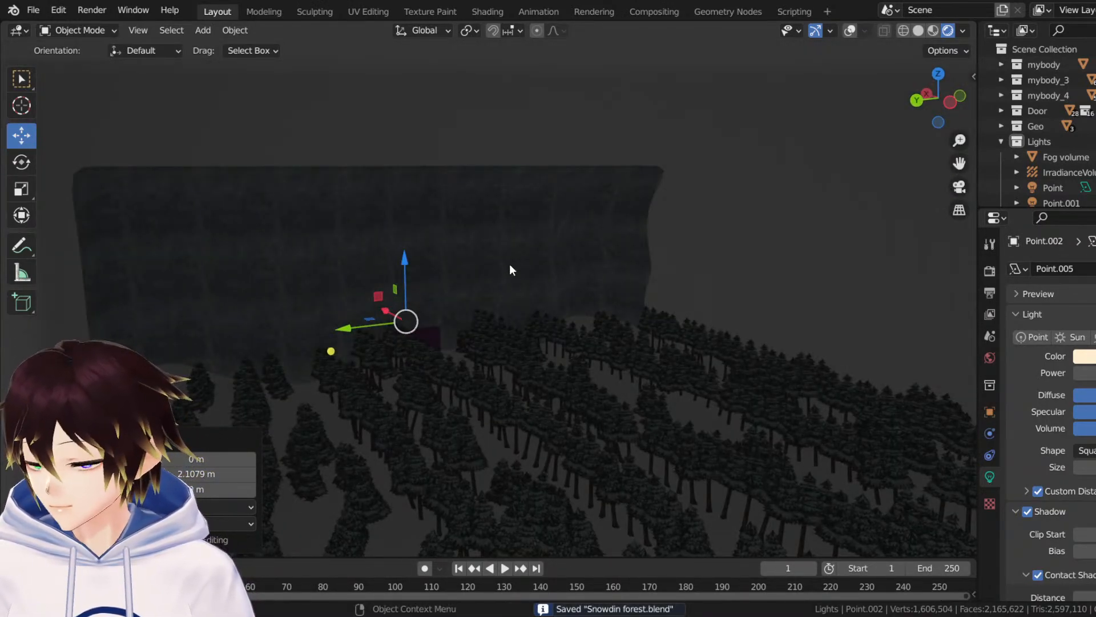
pyautogui.moveTo(512, 270); pyautogui.dragTo(632, 215, button='middle')
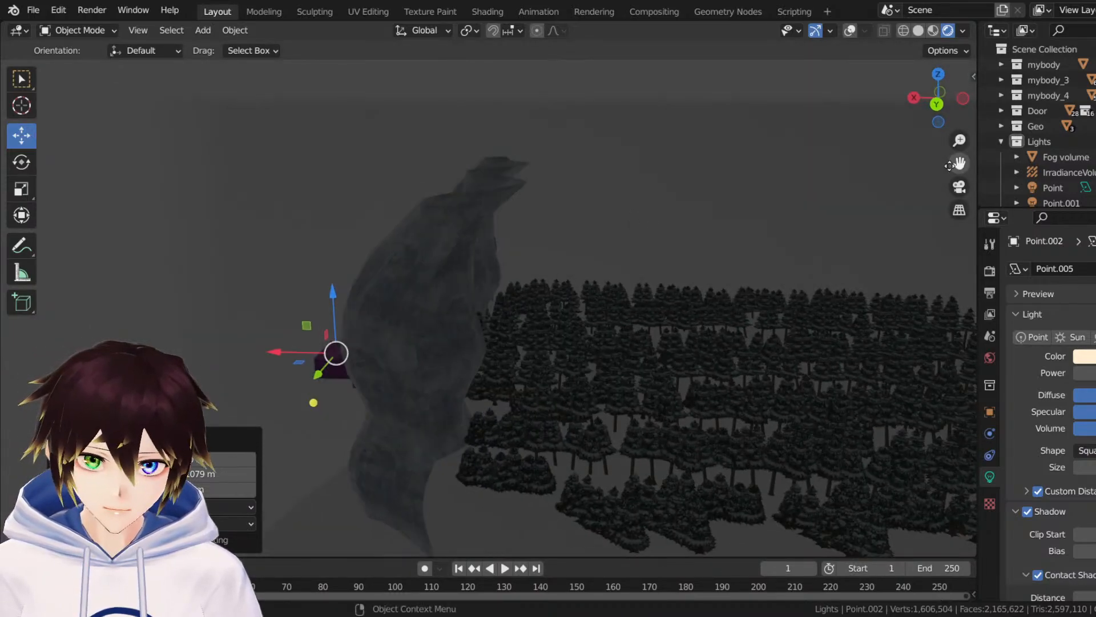
pyautogui.moveTo(959, 164); pyautogui.dragTo(702, 171)
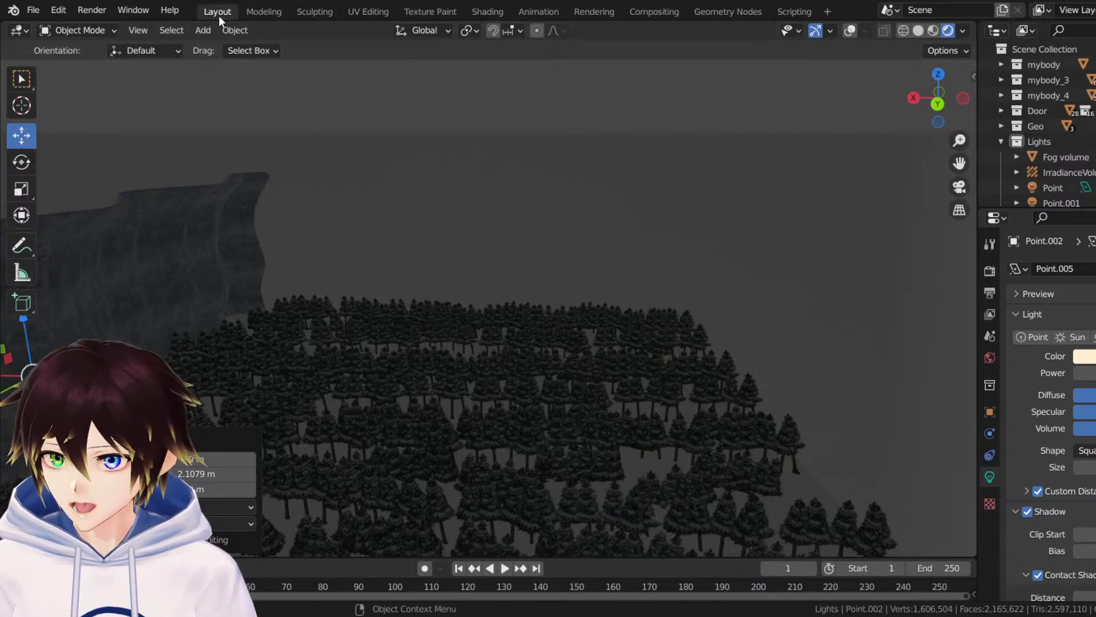
pyautogui.click(203, 29)
pyautogui.moveTo(268, 236)
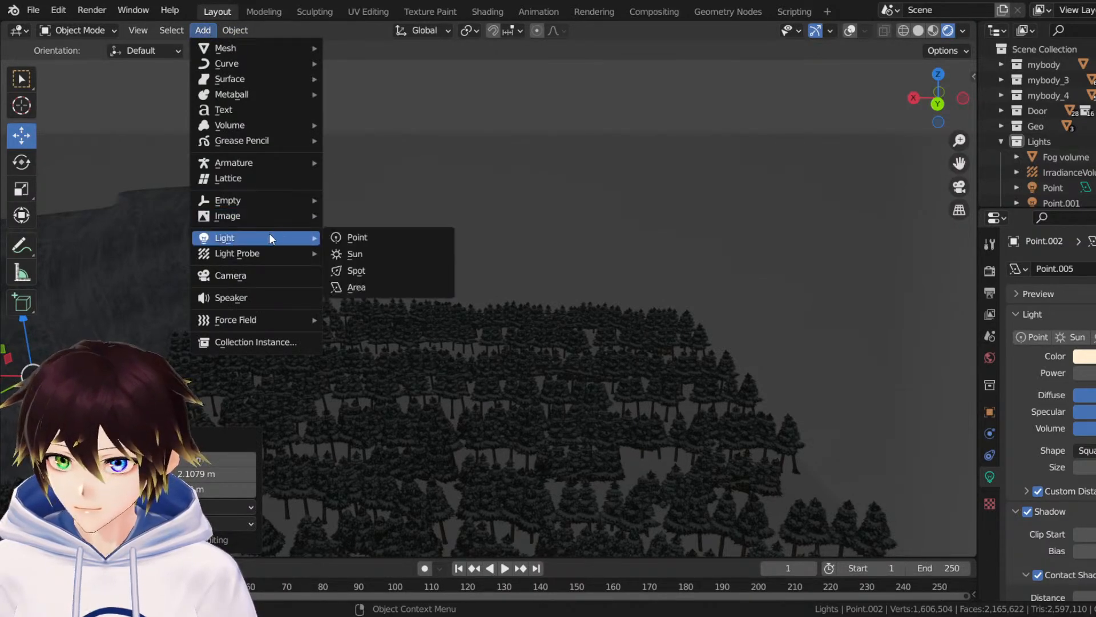
pyautogui.click(392, 287)
pyautogui.moveTo(473, 277); pyautogui.dragTo(407, 252, button='middle')
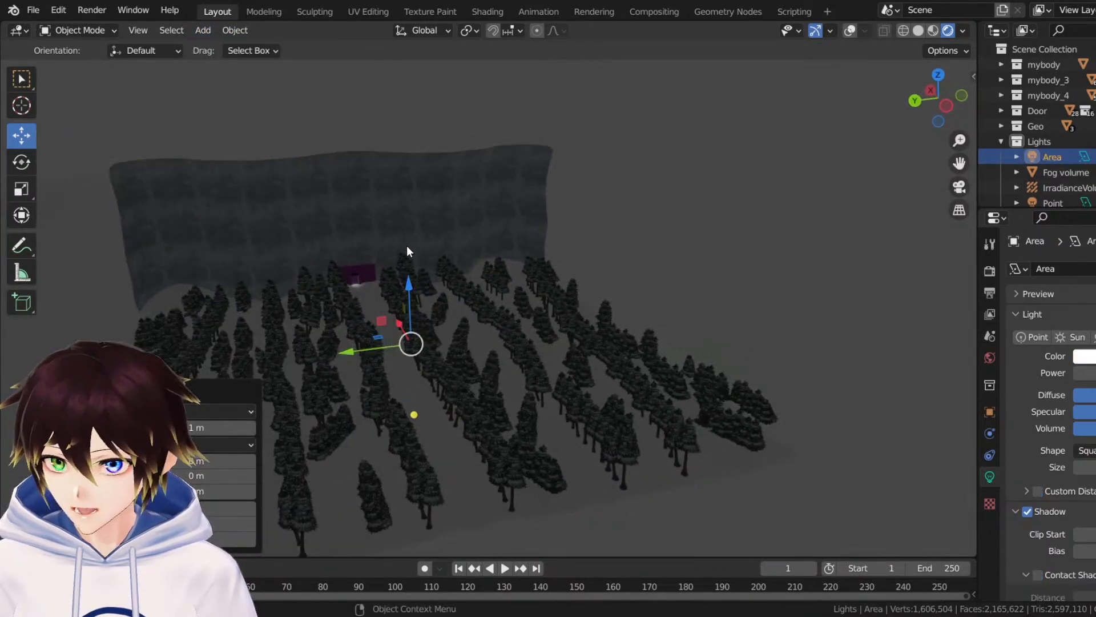
pyautogui.moveTo(405, 293); pyautogui.dragTo(406, 260)
# Scale the new area light uniformly by 88.778, show the overlays again and rescale it by -0.111 to roughly cover the forest.
pyautogui.moveTo(358, 304); pyautogui.dragTo(467, 300, button='middle')
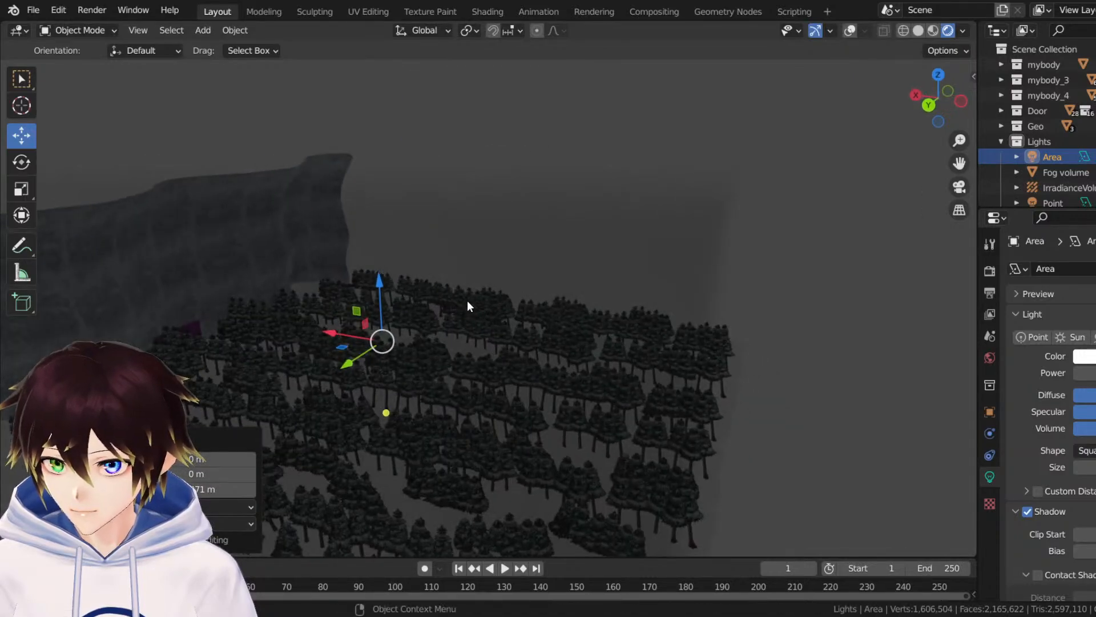
pyautogui.click(21, 189)
pyautogui.moveTo(436, 287); pyautogui.dragTo(328, 86)
pyautogui.moveTo(429, 300); pyautogui.dragTo(813, 325)
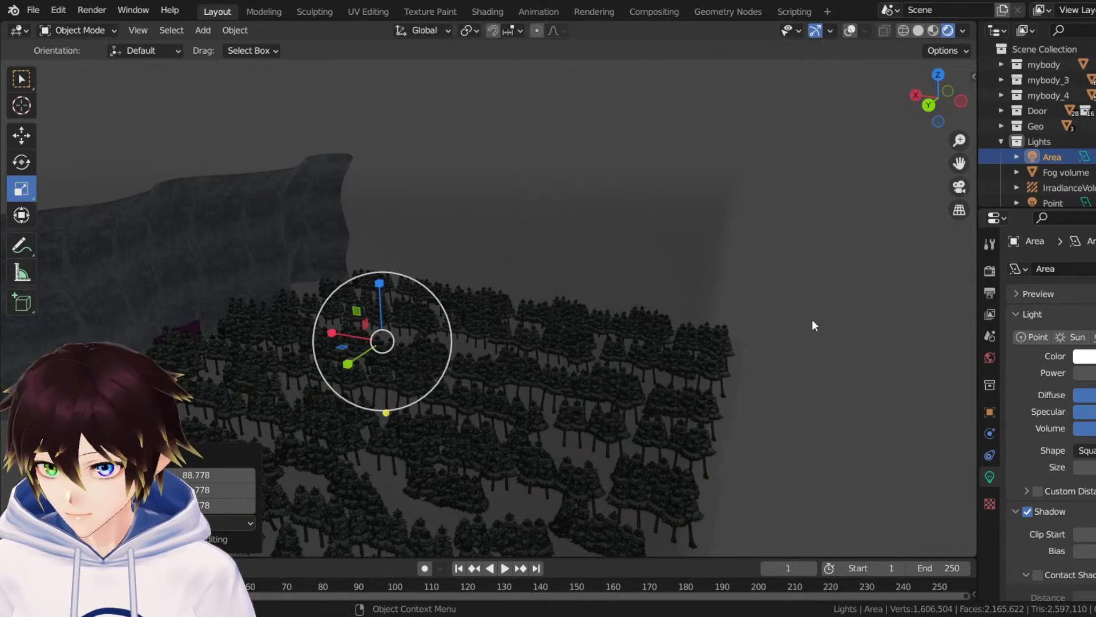
pyautogui.click(850, 31)
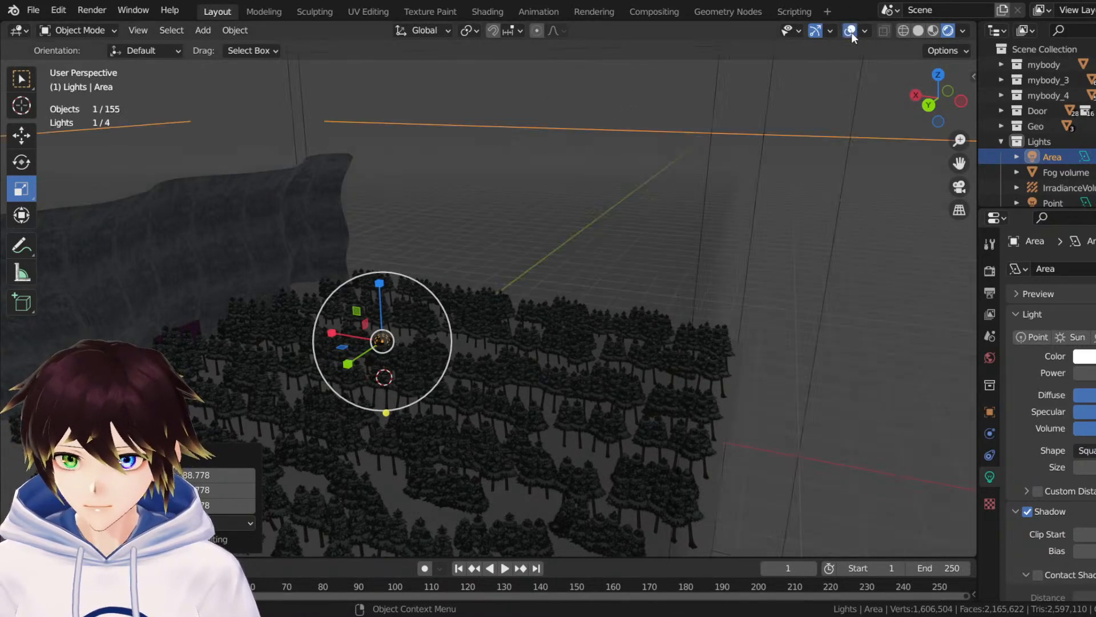
pyautogui.scroll(-5, 457, 240)
pyautogui.moveTo(506, 268); pyautogui.dragTo(443, 228)
pyautogui.moveTo(444, 228); pyautogui.dragTo(381, 275, button='middle')
# Rotate the large area light so that it tilts and shines diagonally down across the trees.
pyautogui.scroll(2, 382, 276)
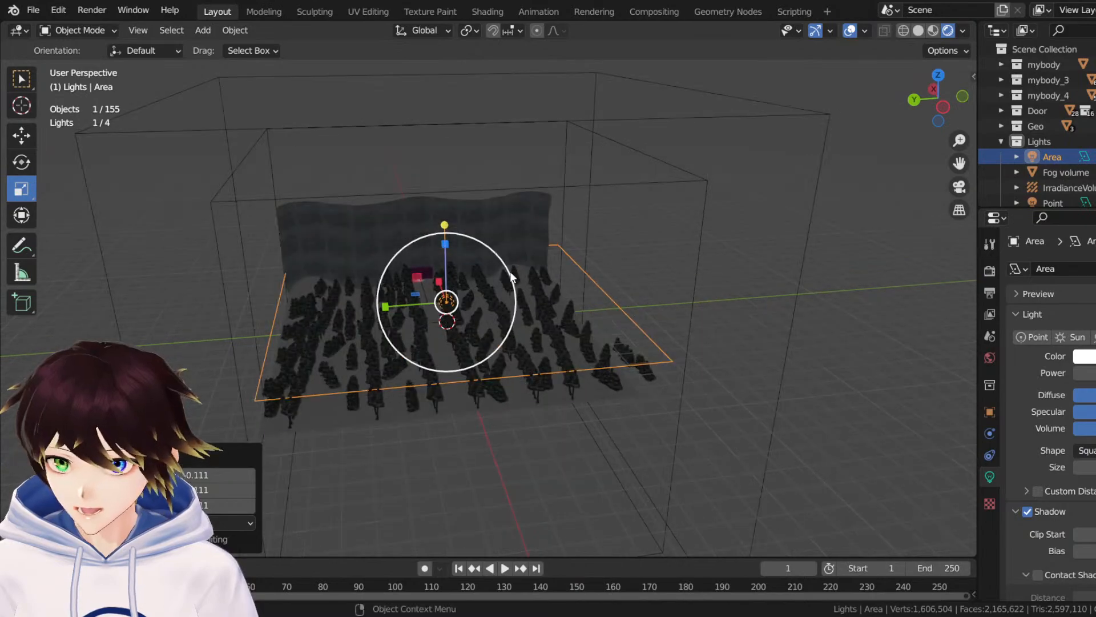
pyautogui.scroll(4, 505, 266)
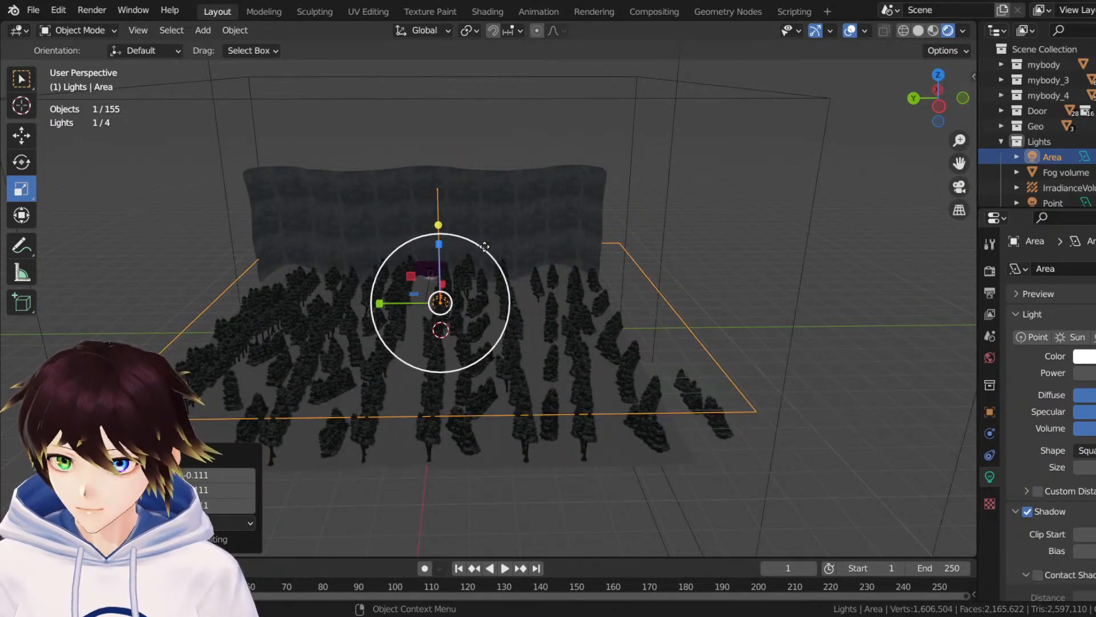
pyautogui.moveTo(495, 257); pyautogui.dragTo(452, 251)
pyautogui.click(21, 161)
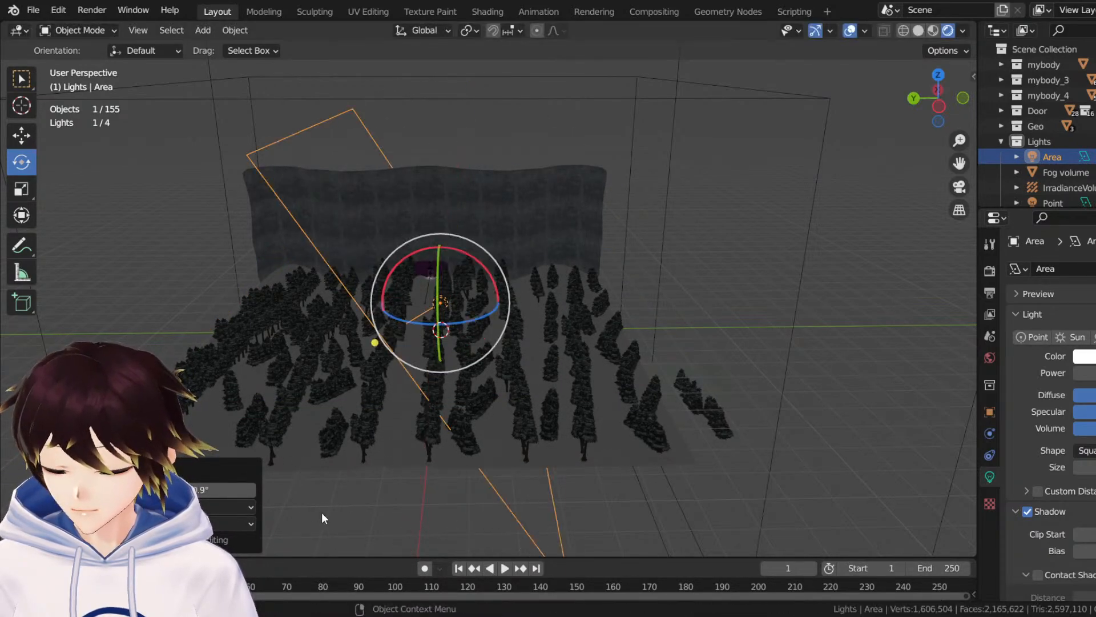
# Move the tilted area light along negative Y to the forest's side and raise it along Z well above the trees.
pyautogui.click(21, 135)
pyautogui.moveTo(417, 279); pyautogui.dragTo(423, 271, button='middle')
pyautogui.moveTo(406, 220); pyautogui.dragTo(427, 228)
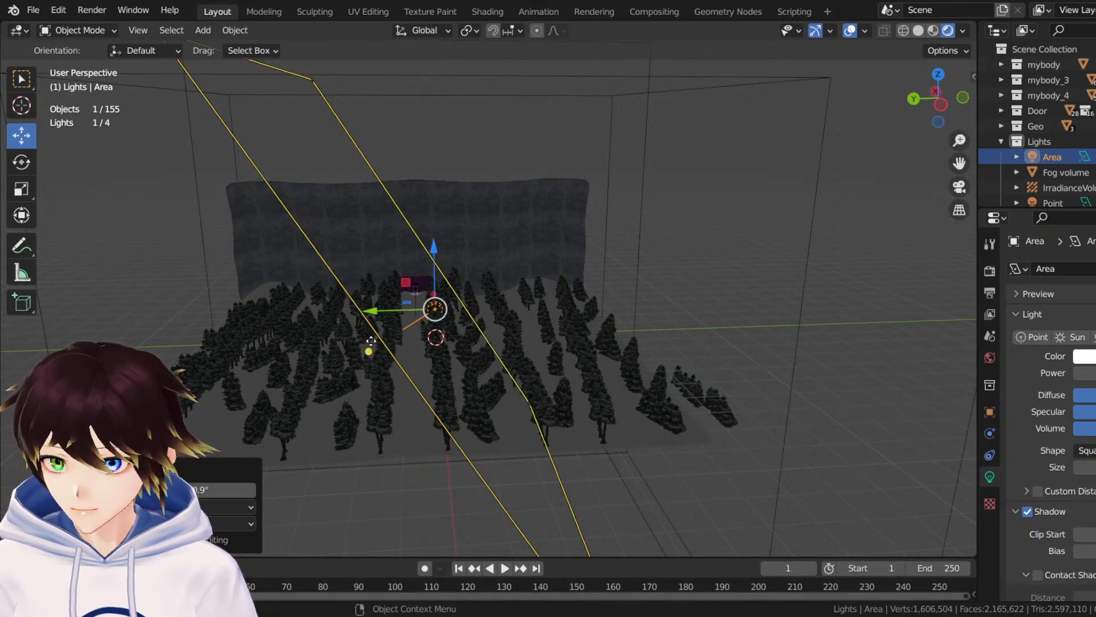
pyautogui.moveTo(374, 312); pyautogui.dragTo(571, 314)
pyautogui.moveTo(571, 314); pyautogui.dragTo(714, 273, button='middle')
pyautogui.moveTo(458, 276); pyautogui.dragTo(461, 205)
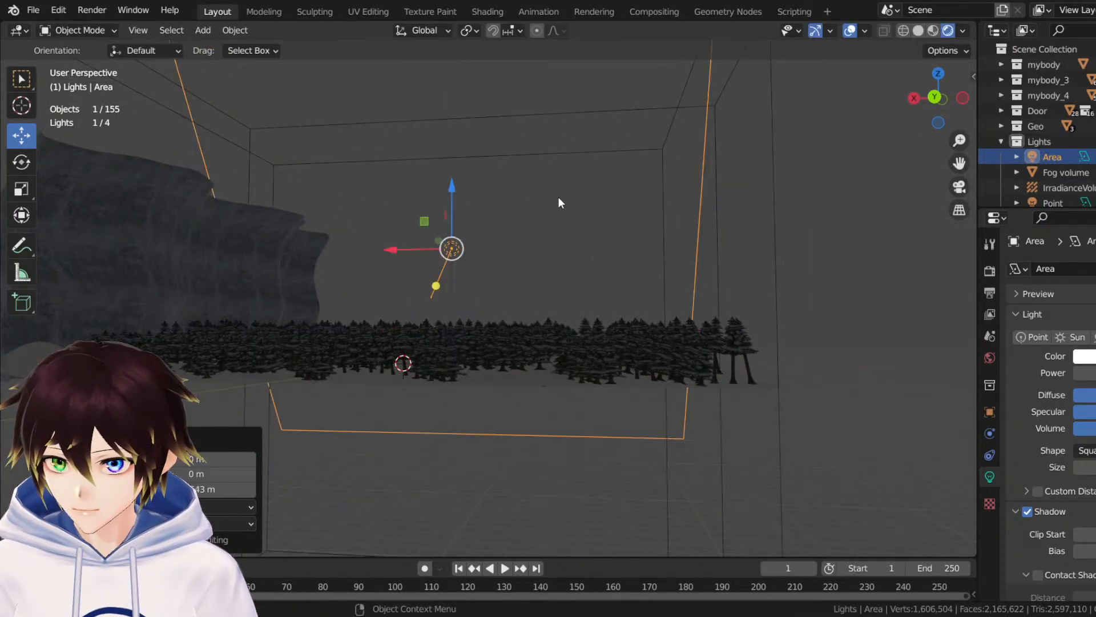
# Enable contact shadows and a custom distance for the large area light above the forest.
pyautogui.moveTo(560, 204); pyautogui.dragTo(975, 326, button='middle')
pyautogui.click(1088, 372)
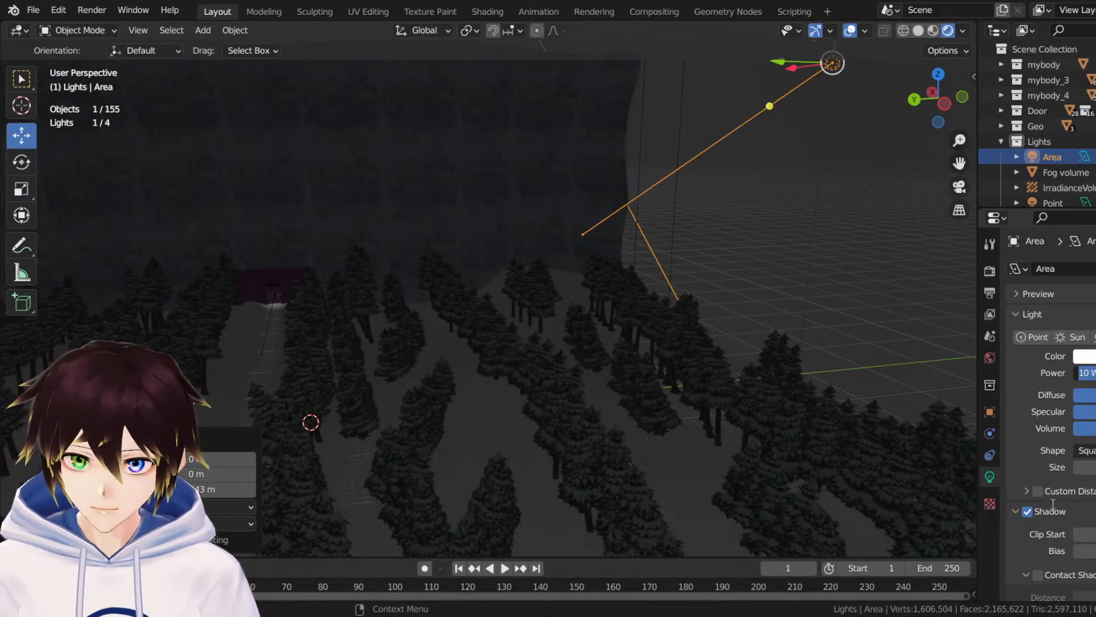
pyautogui.click(1038, 576)
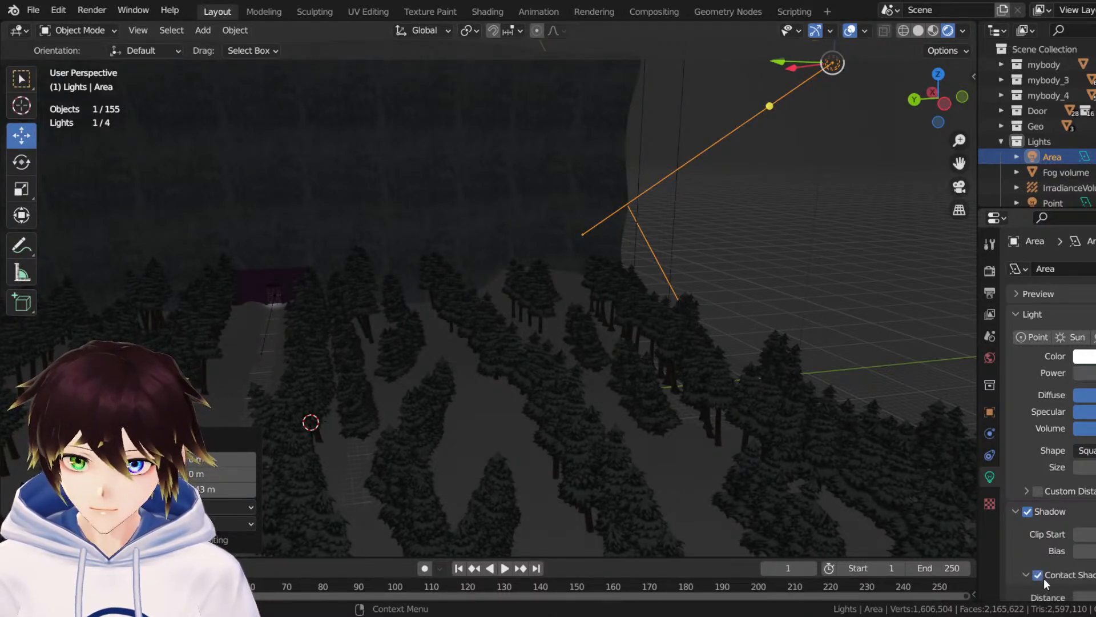
pyautogui.click(1039, 491)
pyautogui.moveTo(1089, 513); pyautogui.dragTo(1095, 513)
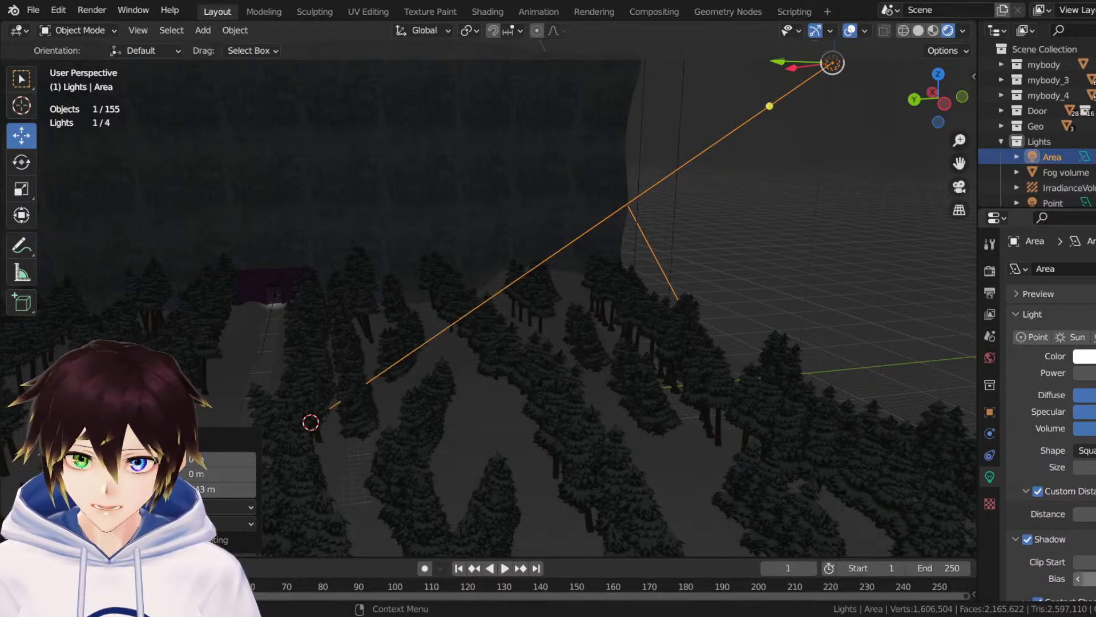
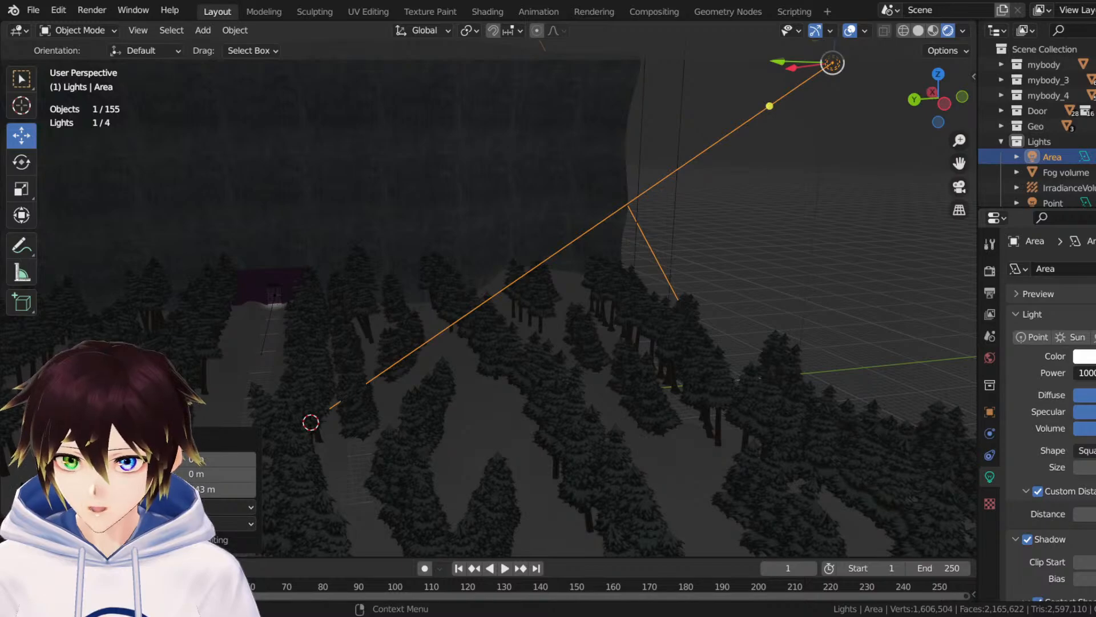
# Raise the large area light's power in stages and change its shape to Ellipse.
pyautogui.press('Return')
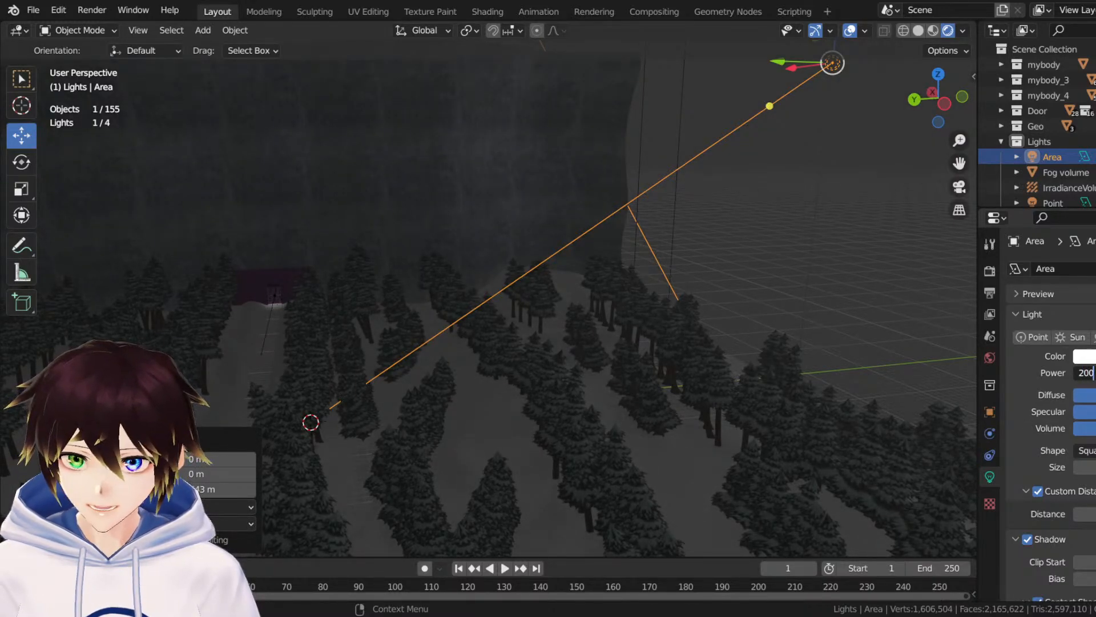
pyautogui.press('Return')
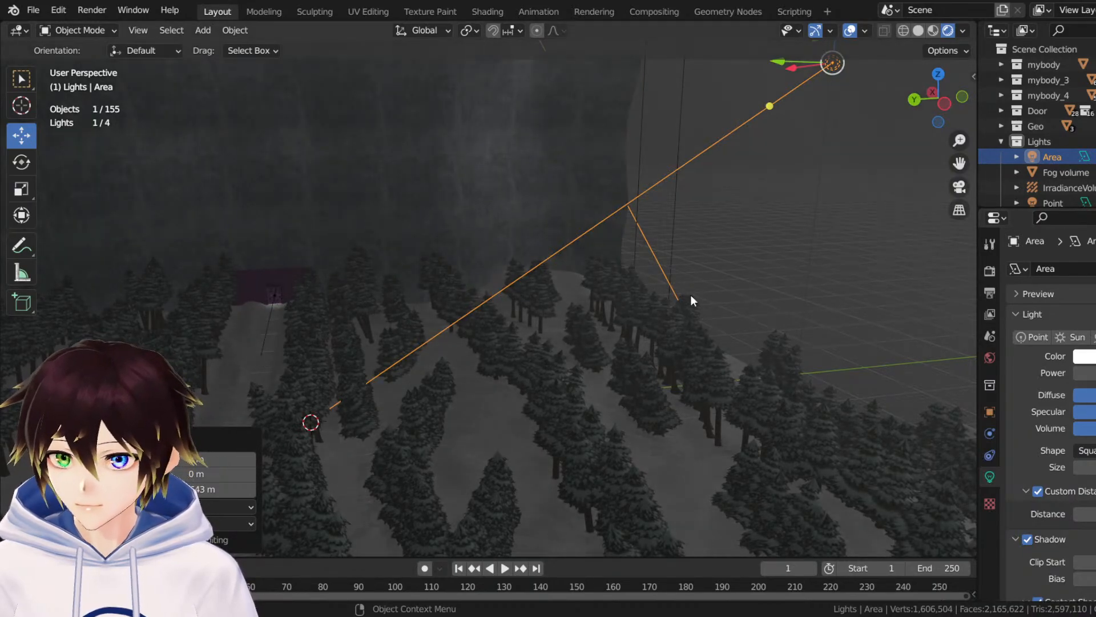
pyautogui.moveTo(690, 295); pyautogui.dragTo(815, 257, button='middle')
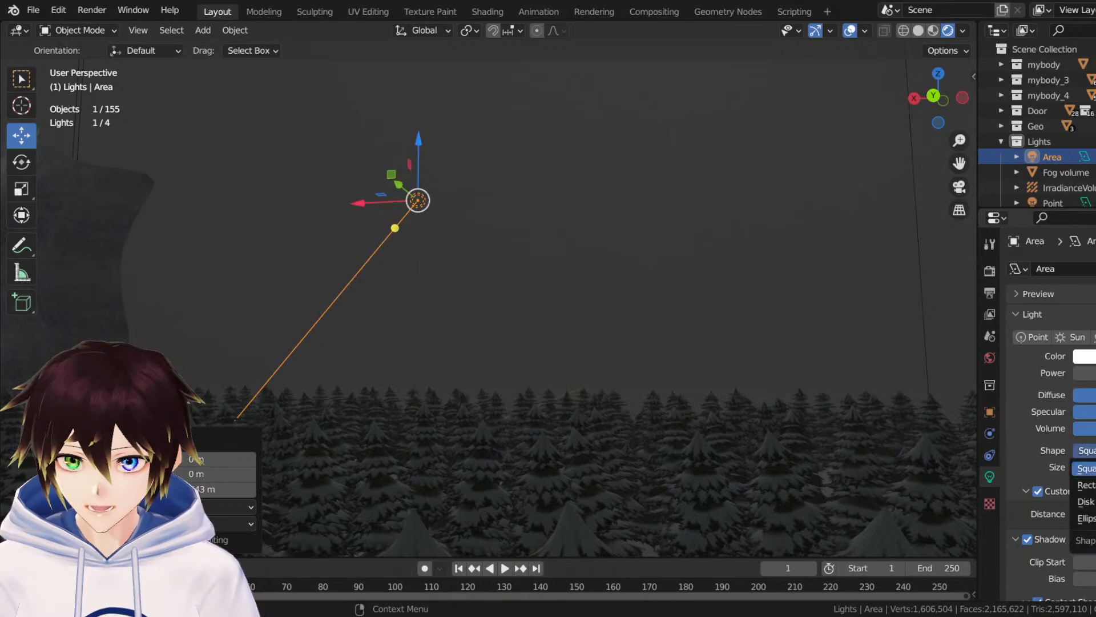
pyautogui.moveTo(683, 267); pyautogui.dragTo(549, 303, button='middle')
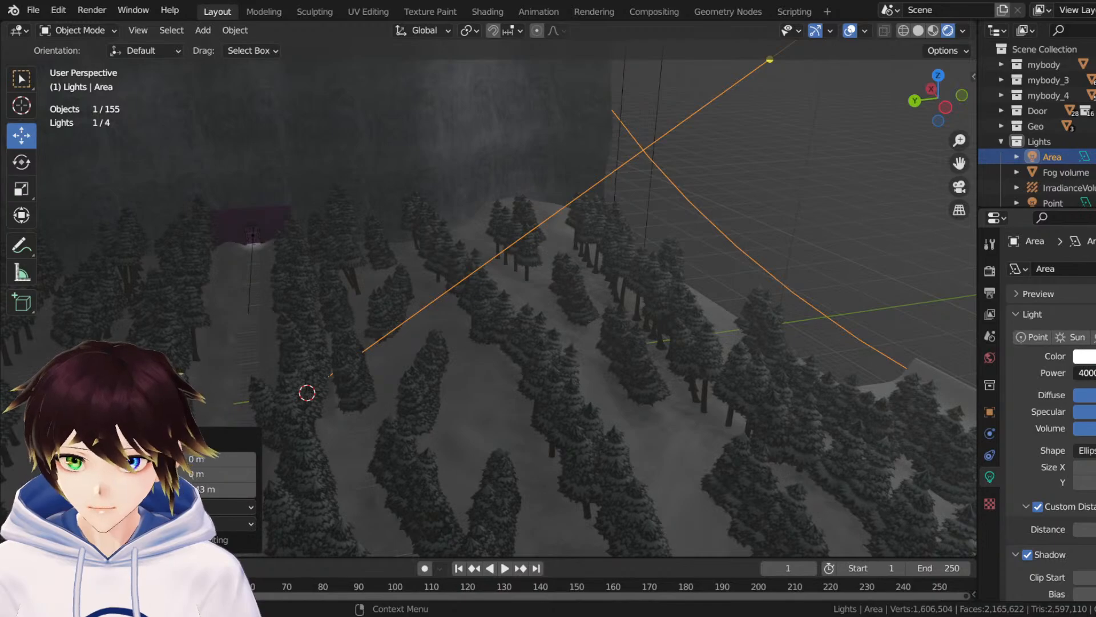
# Tint the elliptical area light a very pale blue and increase its power further.
pyautogui.press('Return')
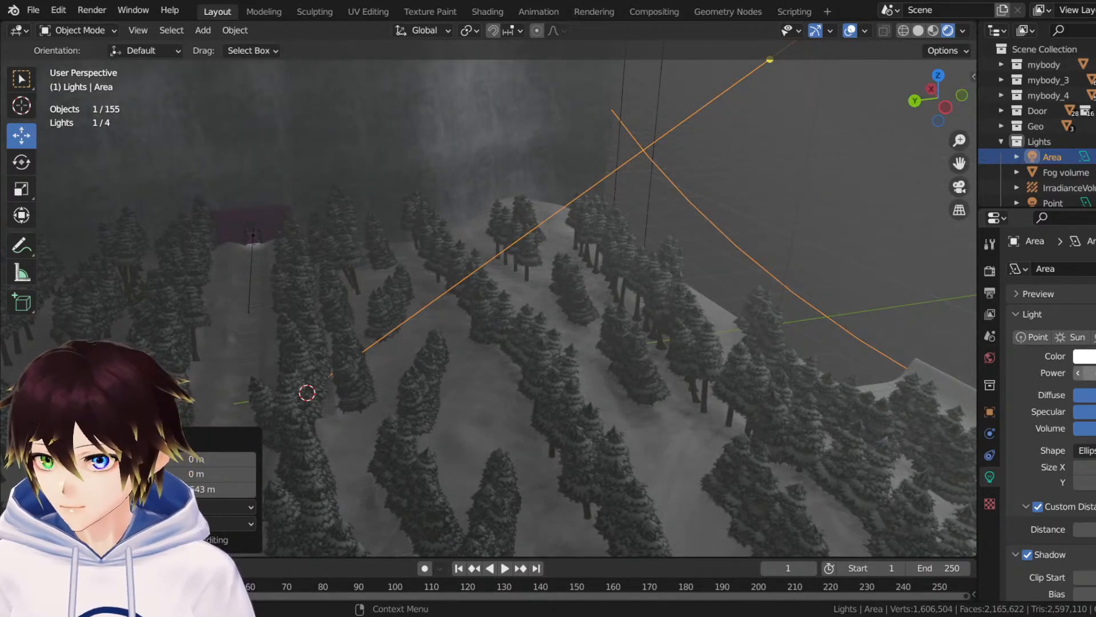
pyautogui.click(1084, 356)
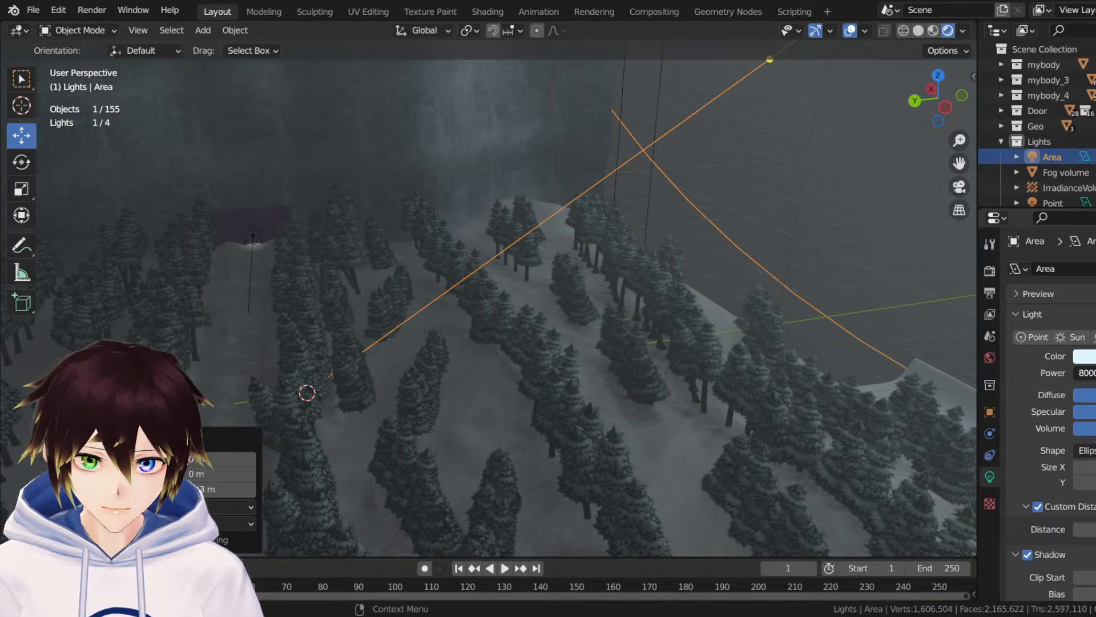
pyautogui.press('Return')
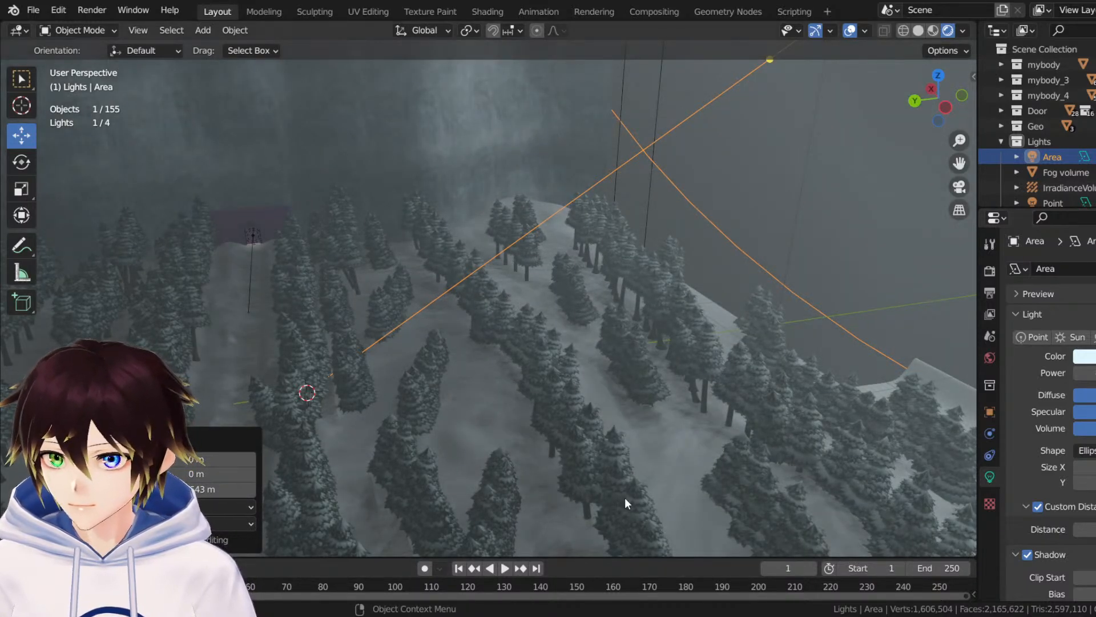
# Hide the viewport overlays and examine how the area light falls on the snowy trees from above and close up.
pyautogui.moveTo(369, 417); pyautogui.dragTo(485, 392, button='middle')
pyautogui.scroll(-2, 484, 308)
pyautogui.moveTo(488, 308); pyautogui.dragTo(533, 287, button='middle')
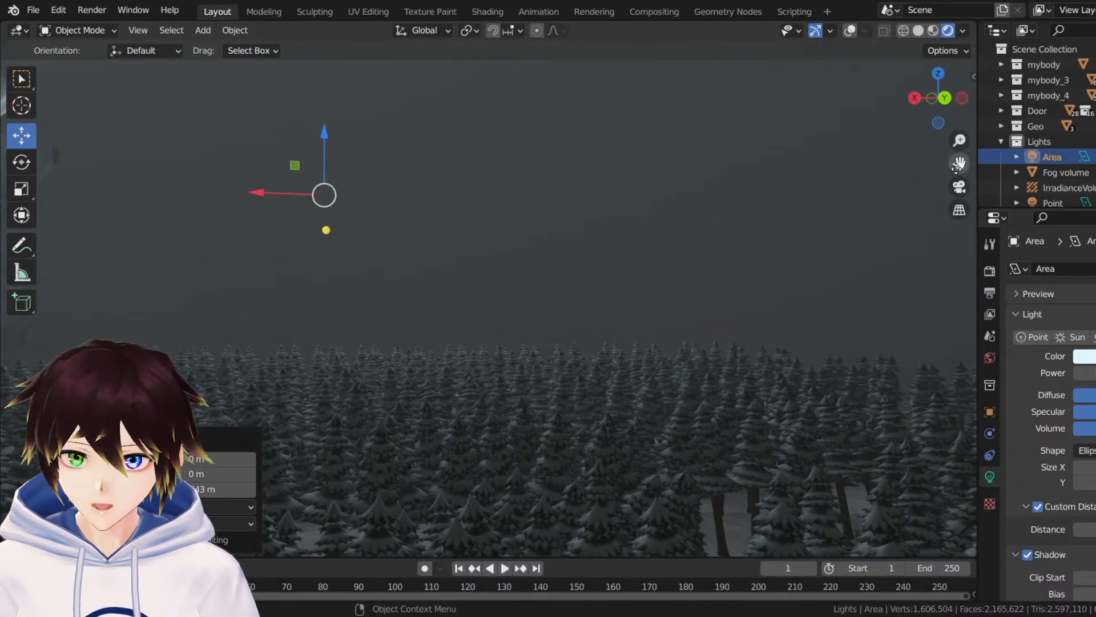
pyautogui.moveTo(958, 167); pyautogui.dragTo(971, 108)
pyautogui.scroll(2, 544, 332)
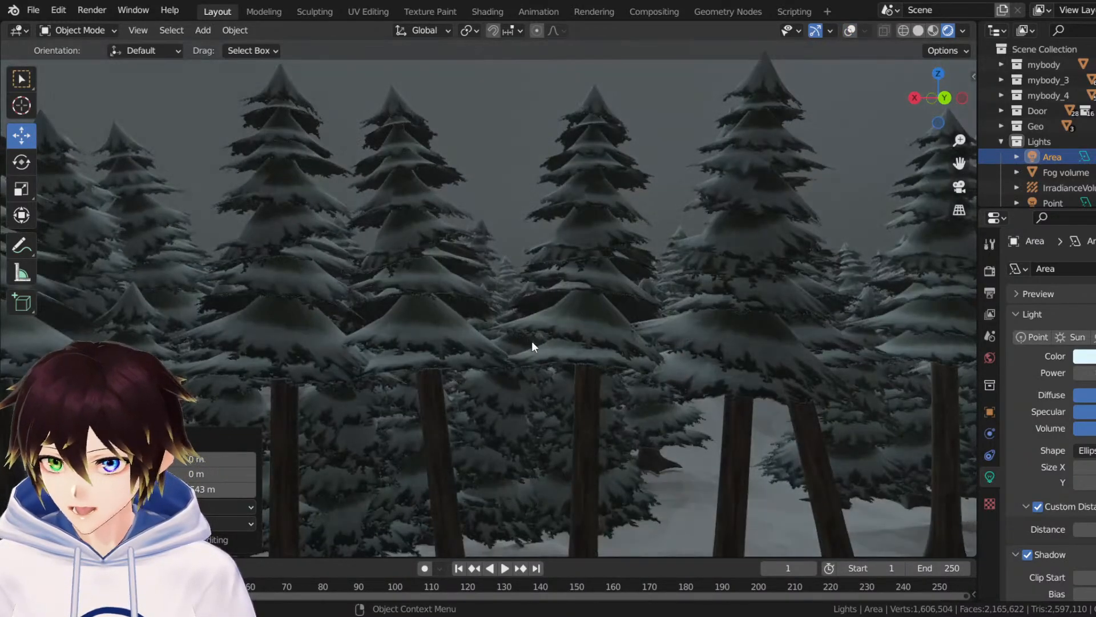
pyautogui.scroll(2, 532, 343)
pyautogui.scroll(-3, 514, 340)
pyautogui.moveTo(542, 325); pyautogui.dragTo(465, 318, button='middle')
pyautogui.moveTo(959, 163); pyautogui.dragTo(985, 146)
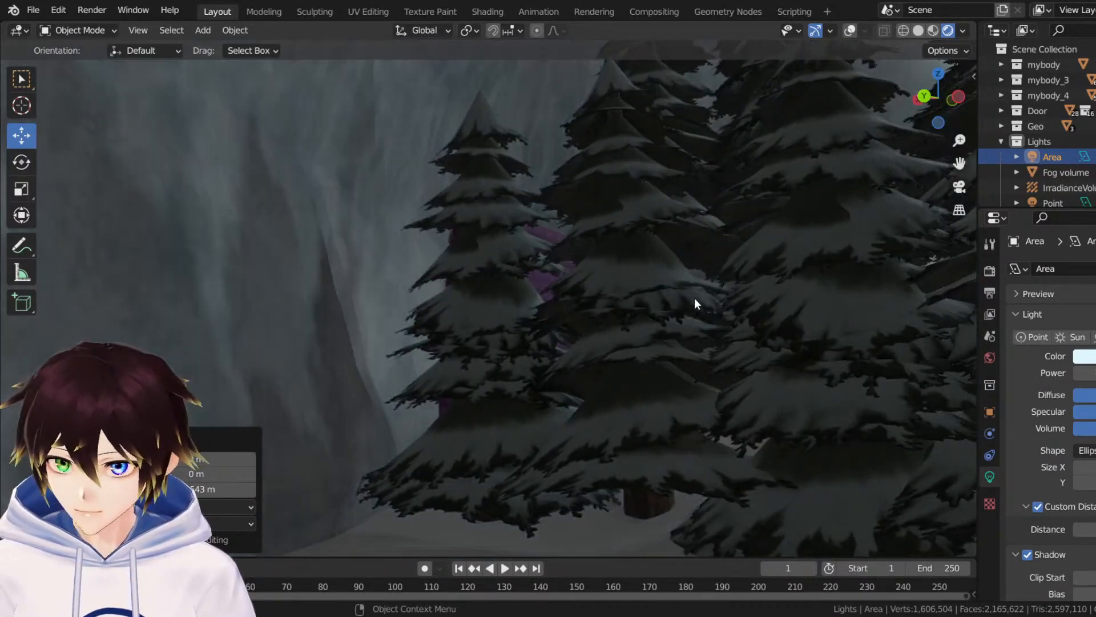
# Examine the lighting on the purple brick wall and its doorway, from outside and from inside the room.
pyautogui.moveTo(695, 298); pyautogui.dragTo(575, 328, button='middle')
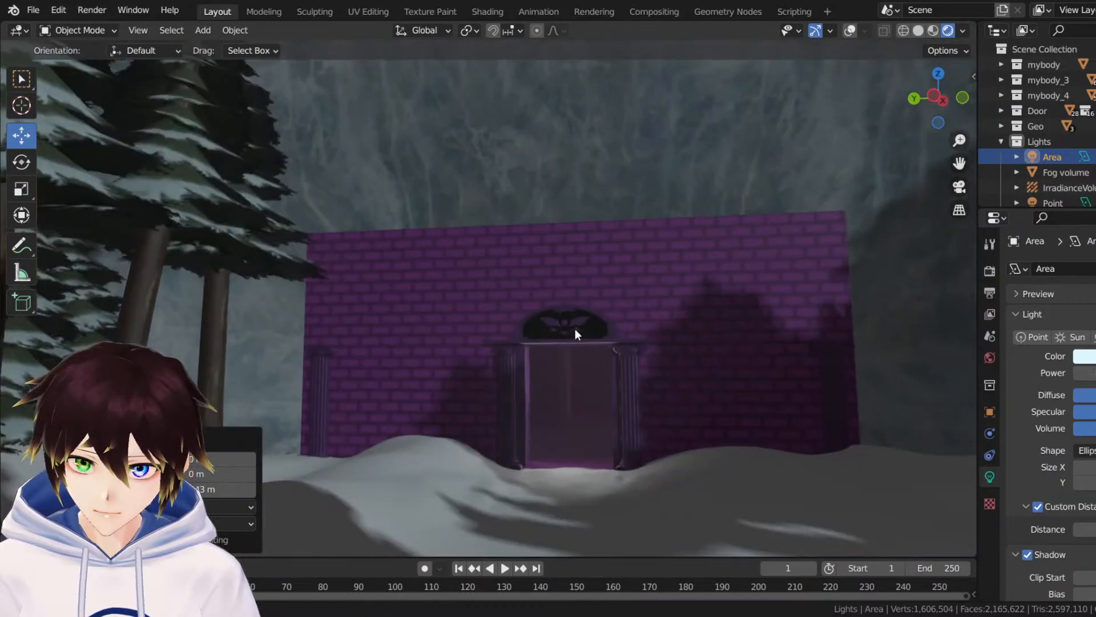
pyautogui.scroll(2, 574, 335)
pyautogui.moveTo(585, 366); pyautogui.dragTo(623, 395, button='middle')
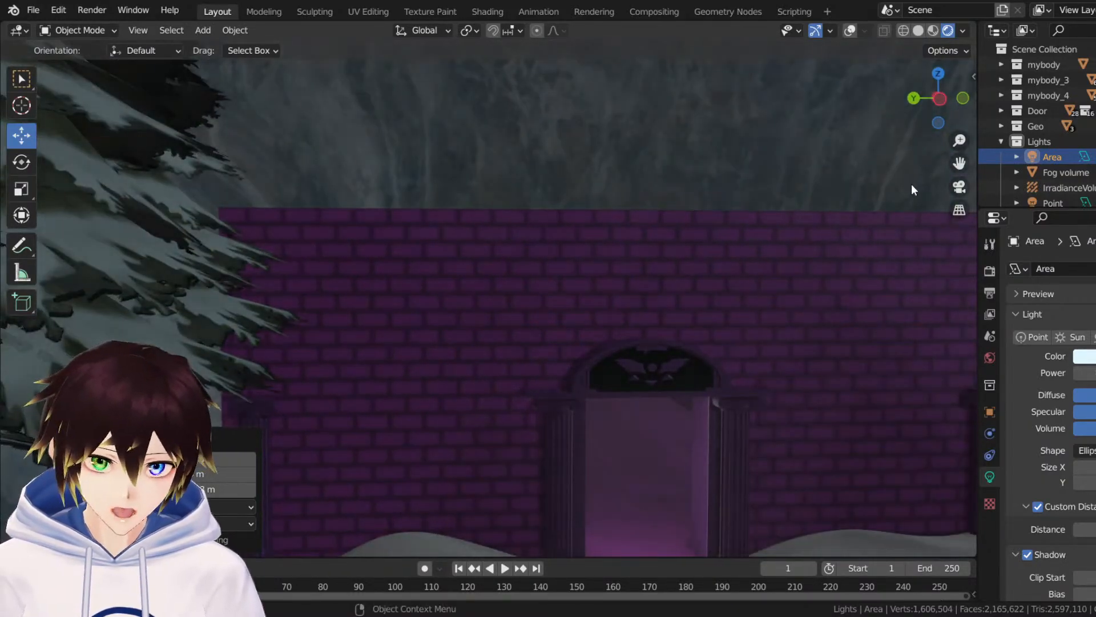
pyautogui.moveTo(960, 164); pyautogui.dragTo(674, 3)
pyautogui.moveTo(466, 337); pyautogui.dragTo(772, 341, button='middle')
pyautogui.moveTo(959, 164); pyautogui.dragTo(863, 165)
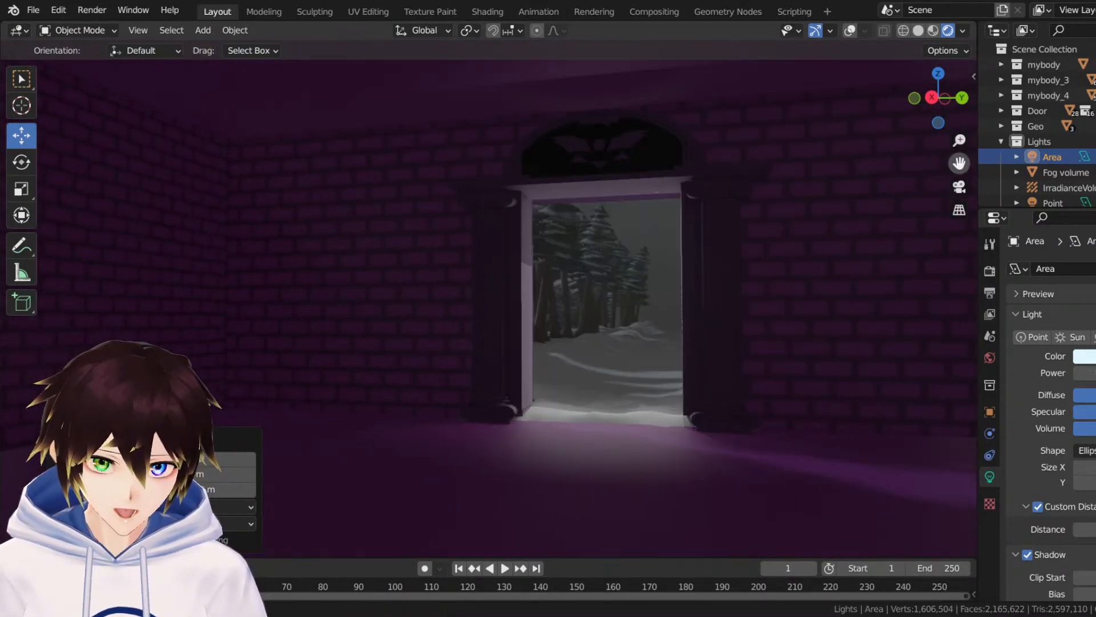
pyautogui.moveTo(630, 340); pyautogui.dragTo(641, 337, button='middle')
# Increase the area light's power again, judging its brightness through the doorway and among the trees outside.
pyautogui.click(1090, 365)
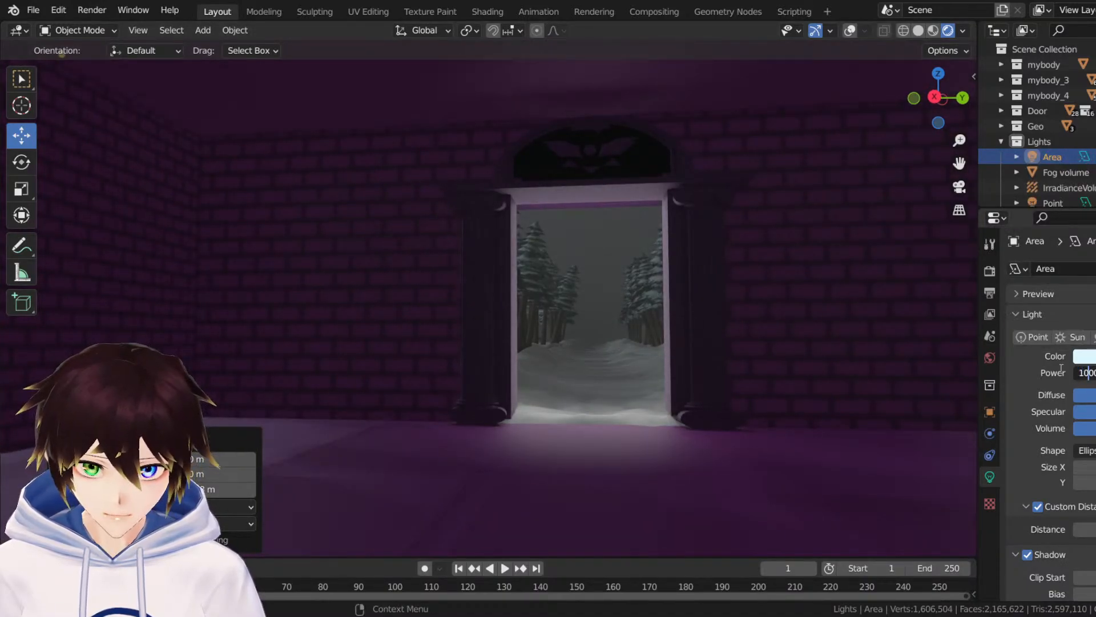
pyautogui.press('Return')
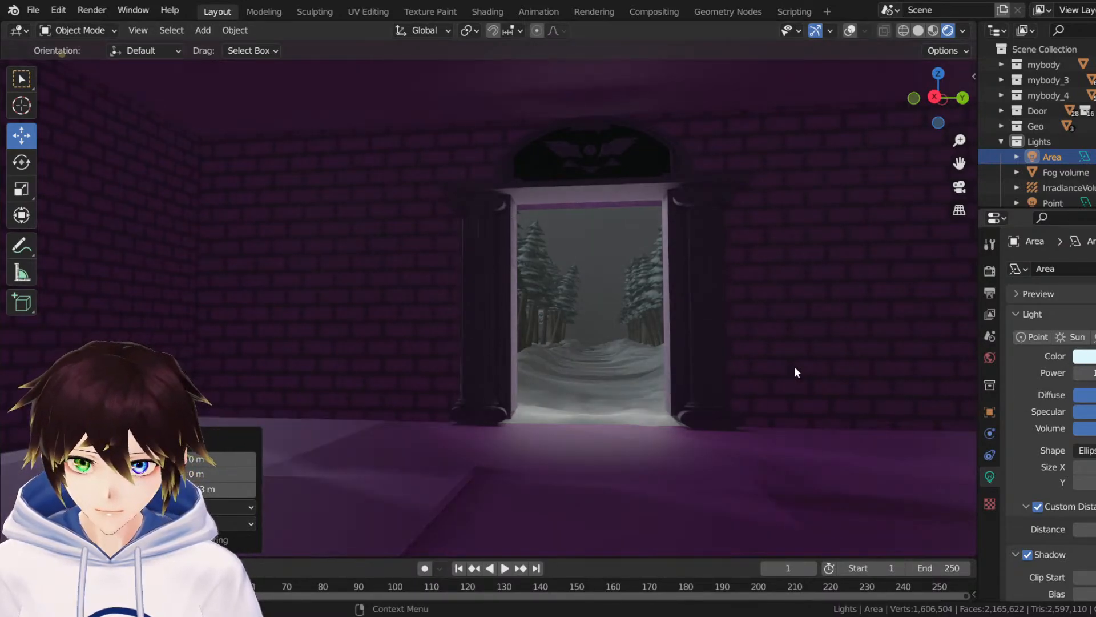
pyautogui.moveTo(794, 365); pyautogui.dragTo(618, 331, button='middle')
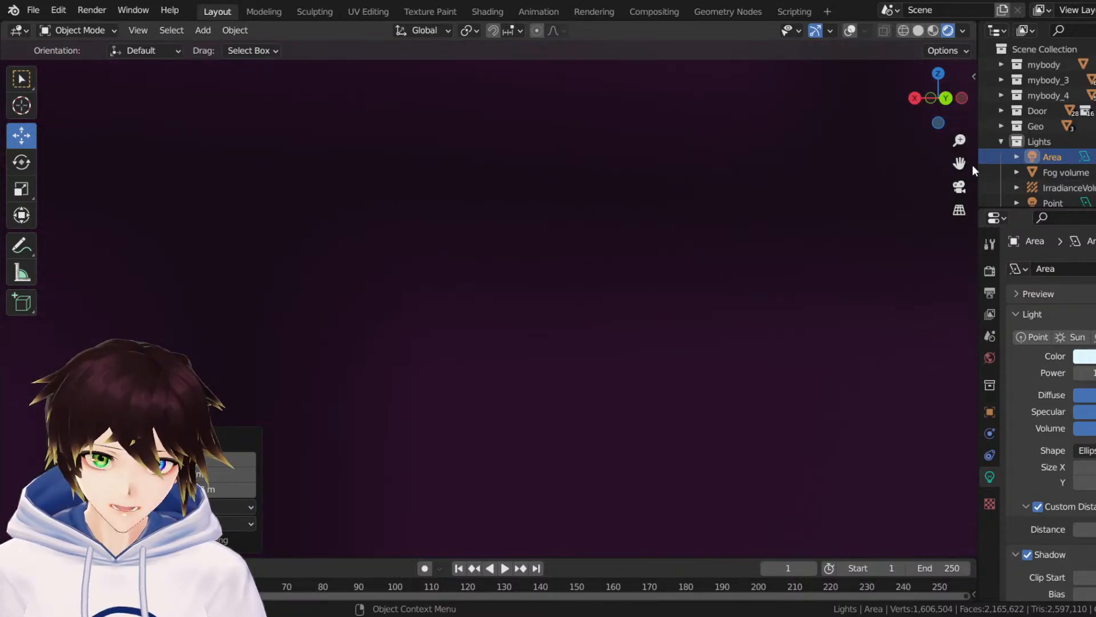
pyautogui.moveTo(965, 164); pyautogui.dragTo(1041, 390)
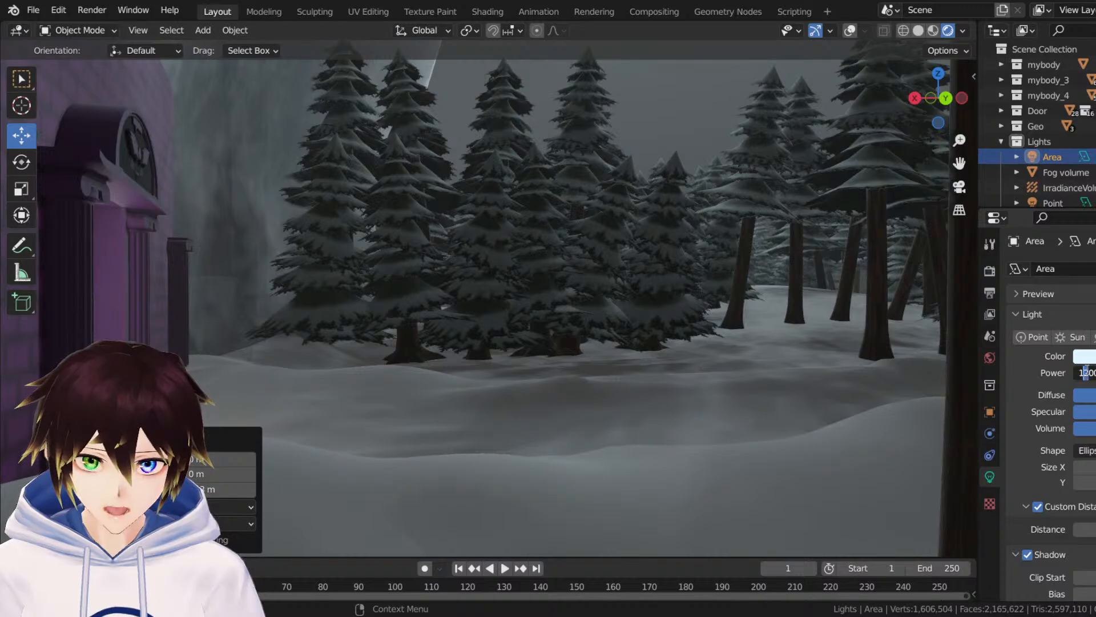
pyautogui.press('Return')
# Examine the brighter lighting along the snowy forest path, on the brick entrance and between the rows of trees.
pyautogui.moveTo(516, 327); pyautogui.dragTo(506, 306, button='middle')
pyautogui.moveTo(959, 163); pyautogui.dragTo(913, 274)
pyautogui.moveTo(566, 229)
pyautogui.mouseDown(button='middle')
pyautogui.moveTo(439, 255)
pyautogui.moveTo(581, 234)
pyautogui.moveTo(505, 262)
pyautogui.moveTo(540, 257)
pyautogui.moveTo(563, 285)
pyautogui.moveTo(565, 247)
pyautogui.mouseUp(button='middle')
pyautogui.scroll(8, 552, 256)
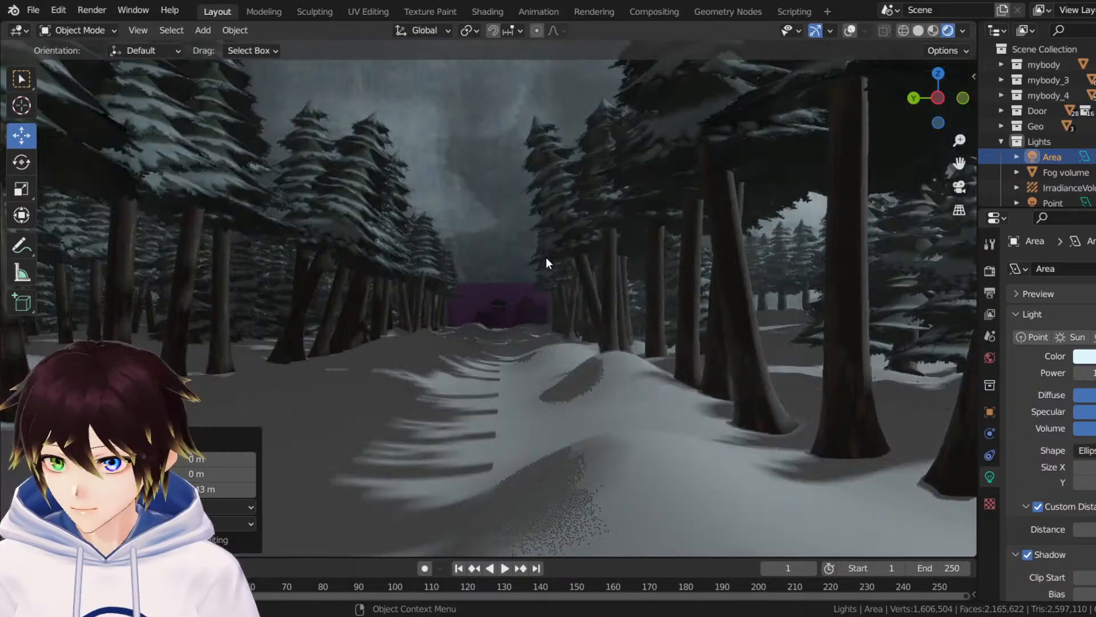
pyautogui.scroll(5, 528, 268)
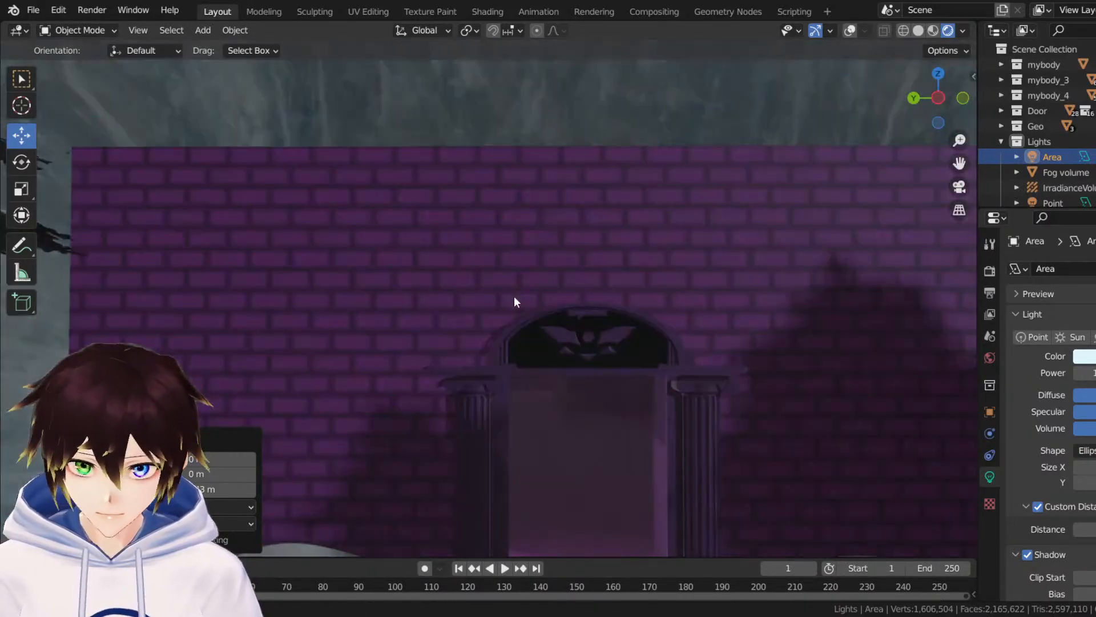
pyautogui.moveTo(514, 301); pyautogui.dragTo(584, 272, button='middle')
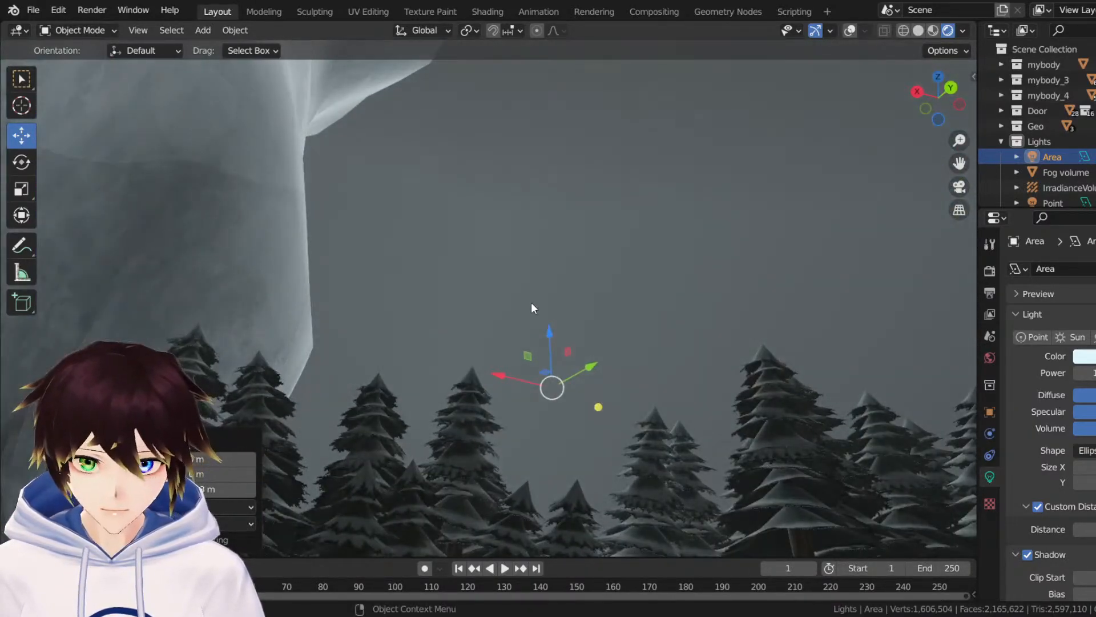
pyautogui.moveTo(534, 310); pyautogui.dragTo(638, 365, button='middle')
pyautogui.scroll(3, 633, 361)
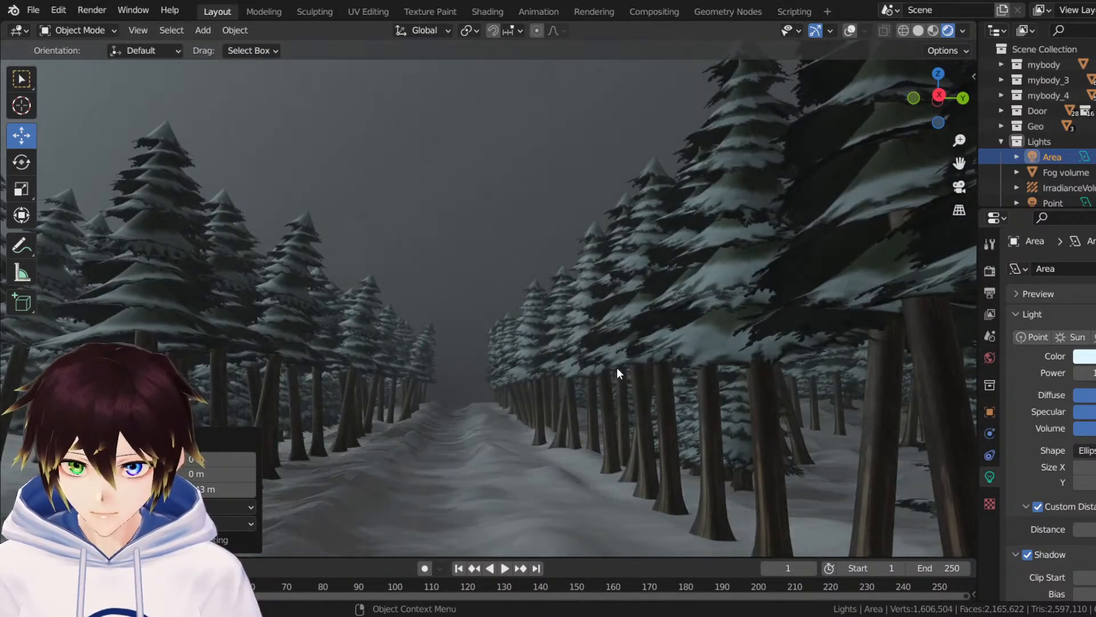
pyautogui.scroll(2, 612, 370)
pyautogui.moveTo(959, 163); pyautogui.dragTo(963, 123)
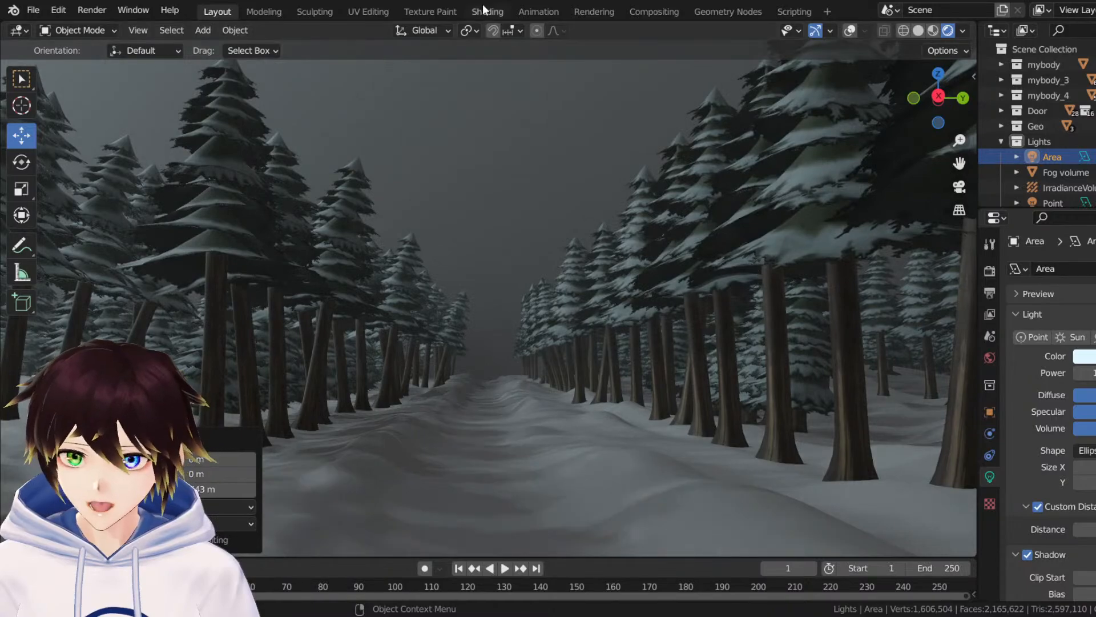
# Open the fog volume's material nodes and set the Volume Scatter density to 0.02.
pyautogui.click(487, 12)
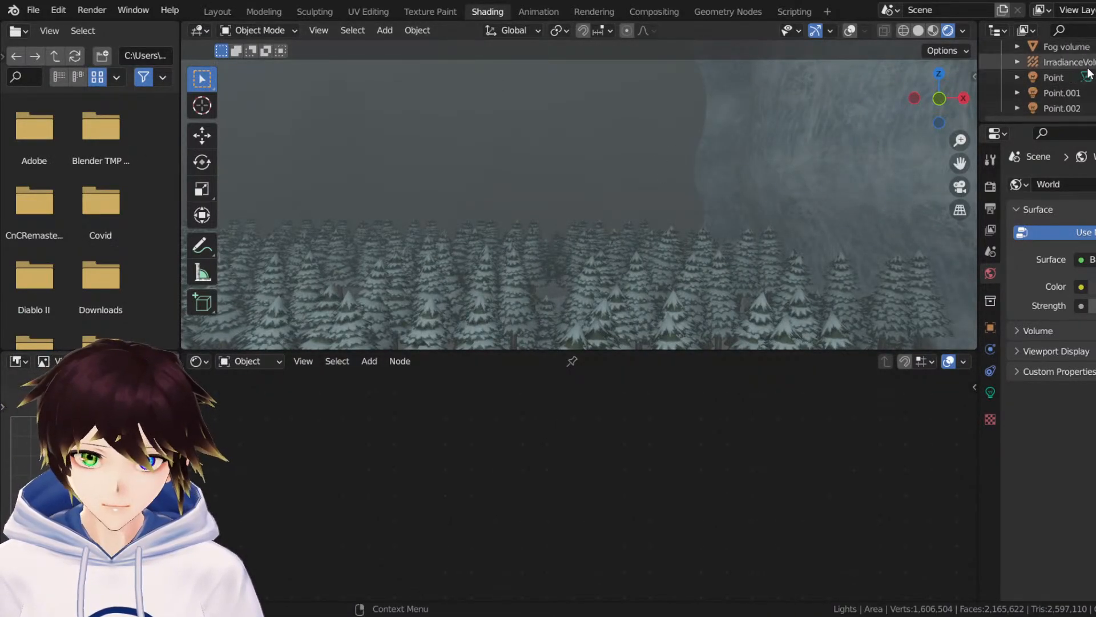
pyautogui.click(1067, 46)
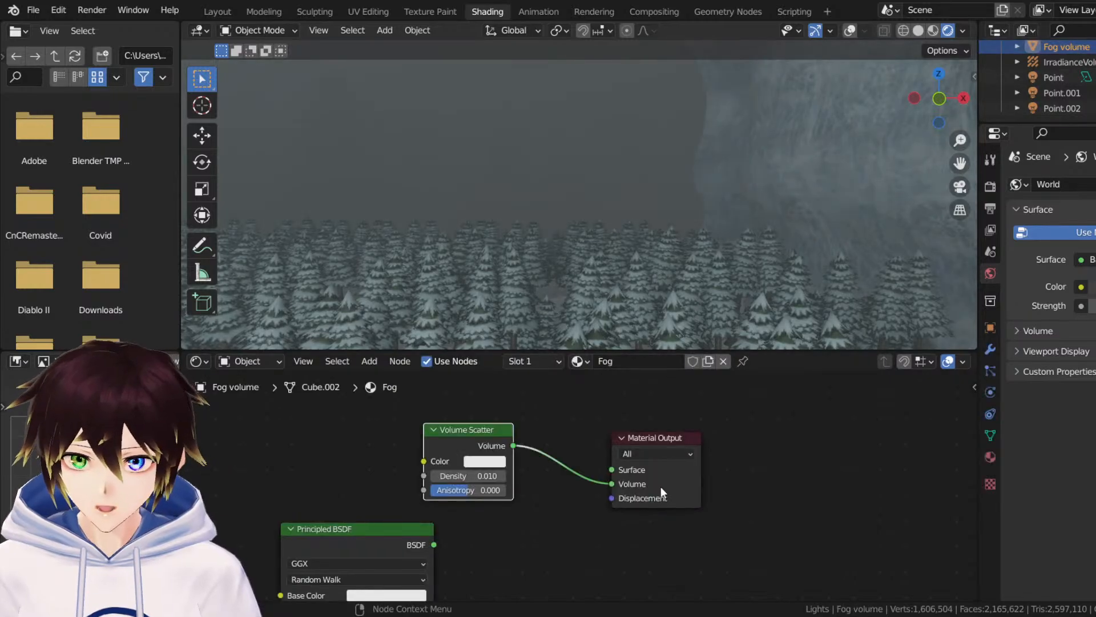
pyautogui.click(453, 476)
pyautogui.write('0.02')
pyautogui.press('Return')
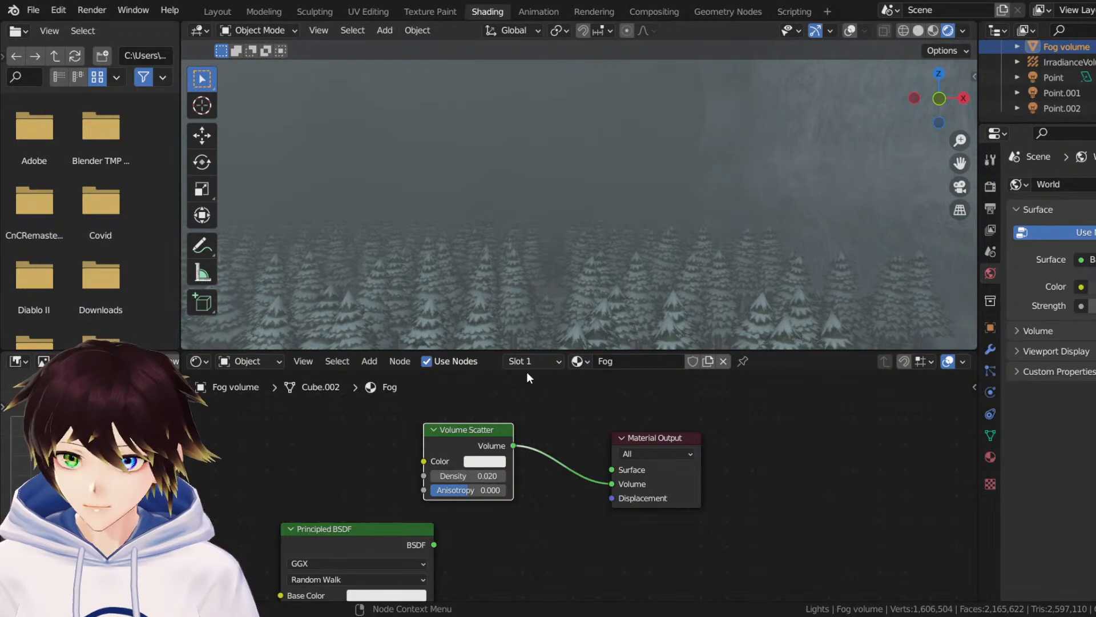
# Reduce the fog's Volume Scatter density to 0.014 and check the haze over the forest.
pyautogui.moveTo(526, 297); pyautogui.dragTo(437, 266, button='middle')
pyautogui.moveTo(549, 266); pyautogui.dragTo(492, 241, button='middle')
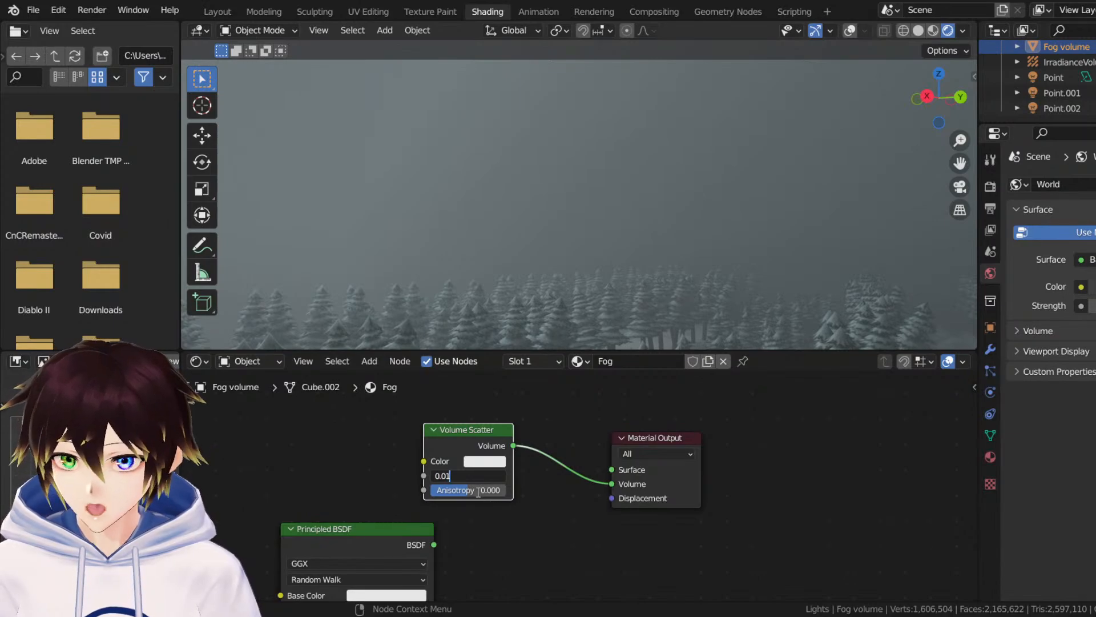
pyautogui.moveTo(524, 277); pyautogui.dragTo(574, 303, button='middle')
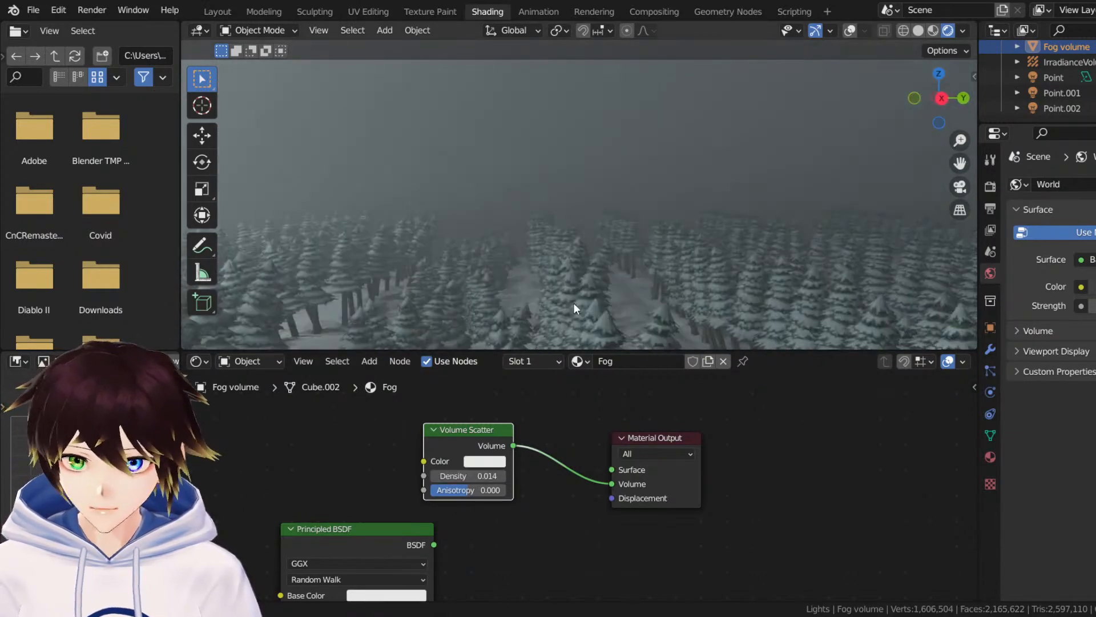
pyautogui.scroll(3, 547, 298)
# Return to the Layout workspace and walk through the foggy forest and purple brick corridor to examine the haze and the light through the doorway.
pyautogui.click(217, 12)
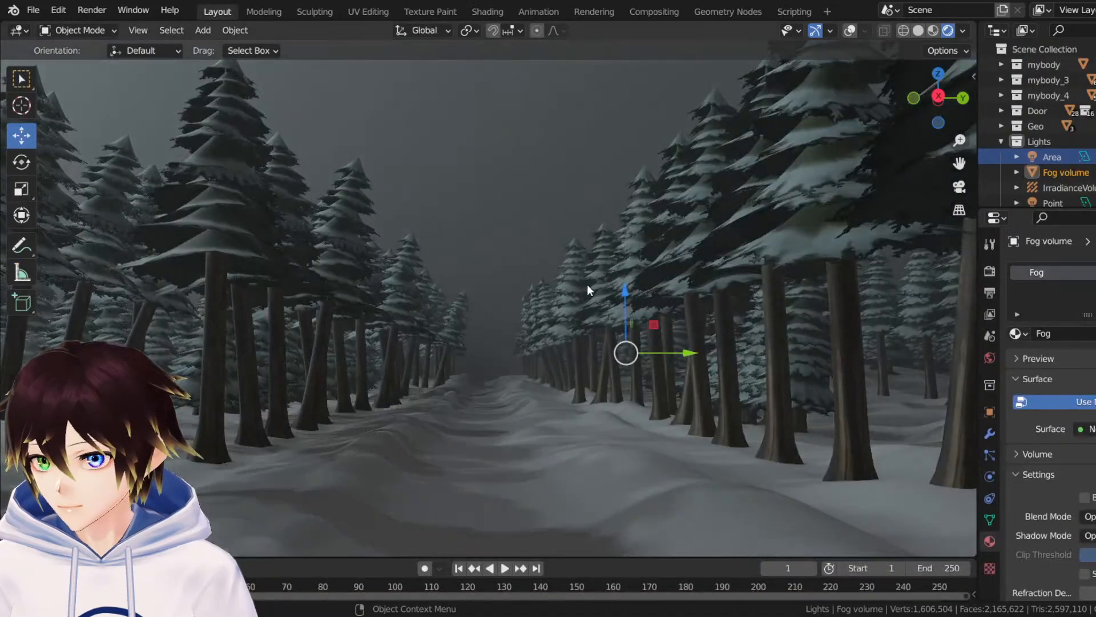
pyautogui.hotkey('shift', '`')
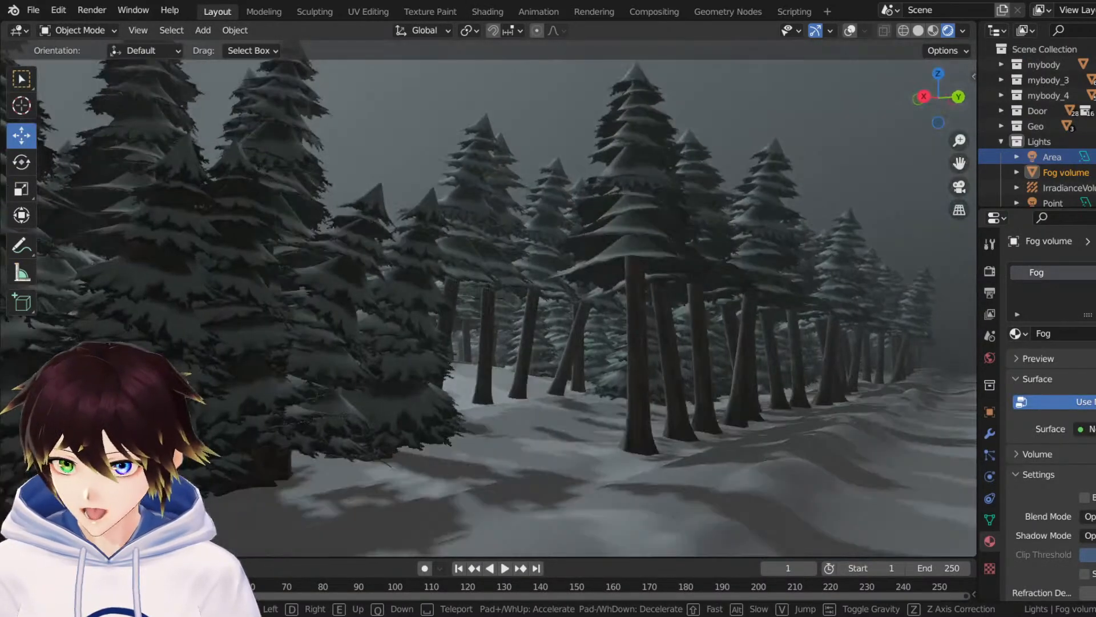
pyautogui.press('w')
pyautogui.press('w')
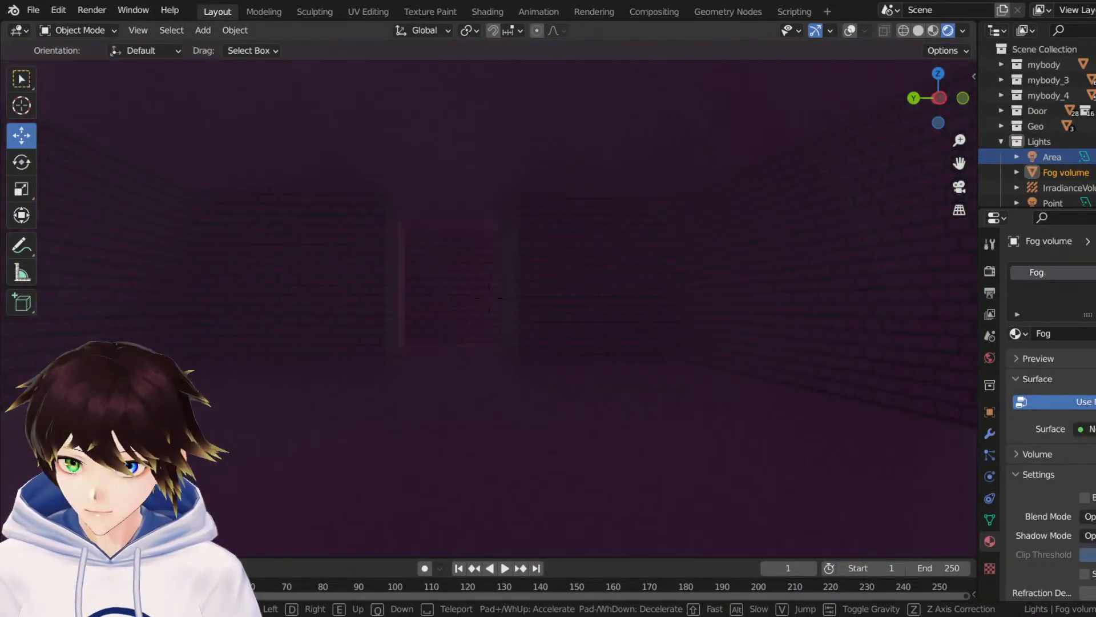
pyautogui.press('w')
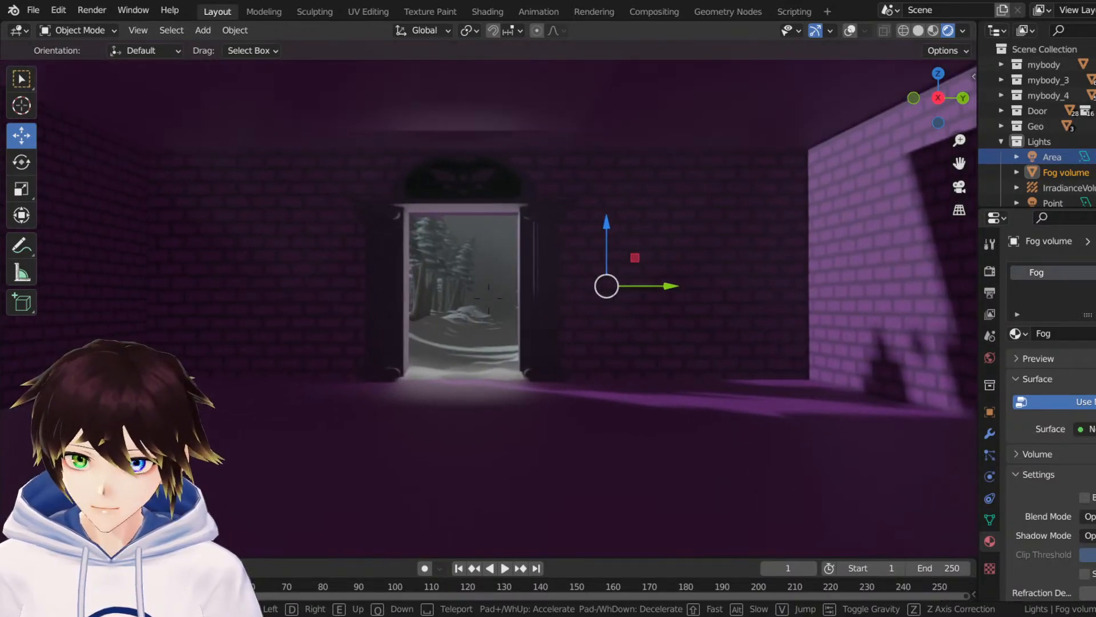
pyautogui.press('w')
pyautogui.press('w')
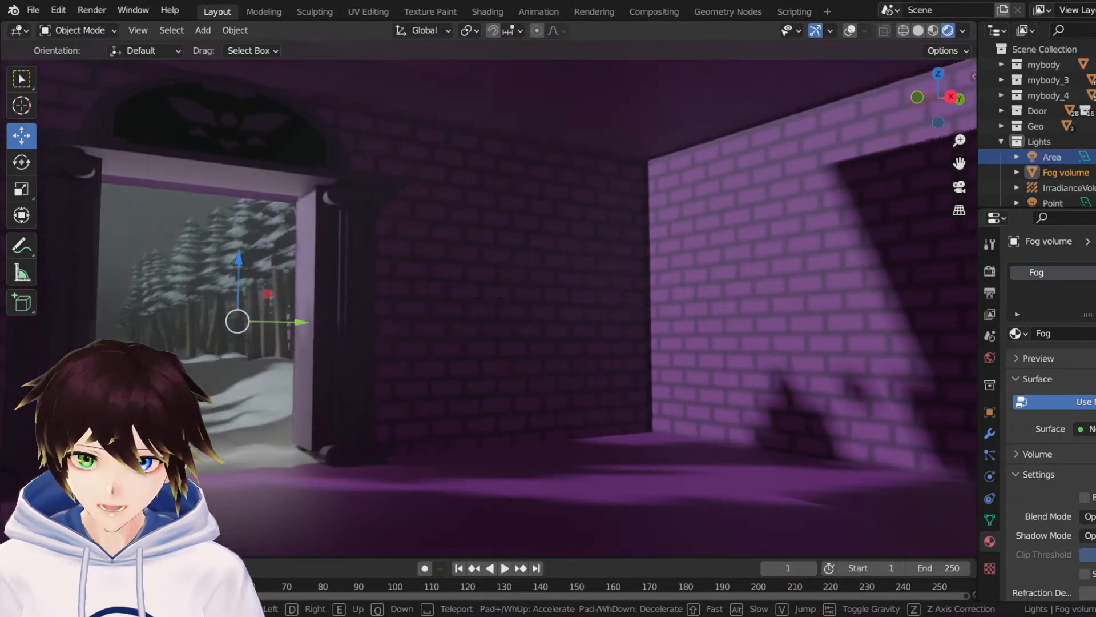
pyautogui.press('w')
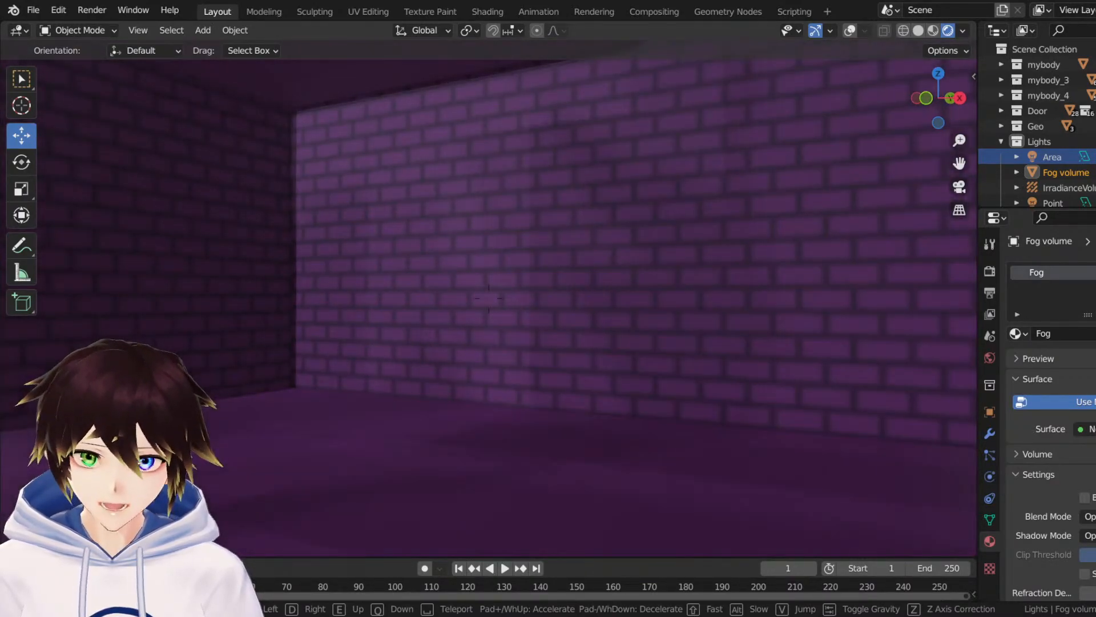
pyautogui.press('Escape')
# Show the viewport overlays and select the lights Point.002, Point.001 and Point in turn to locate them in the scene.
pyautogui.scroll(-3, 1088, 197)
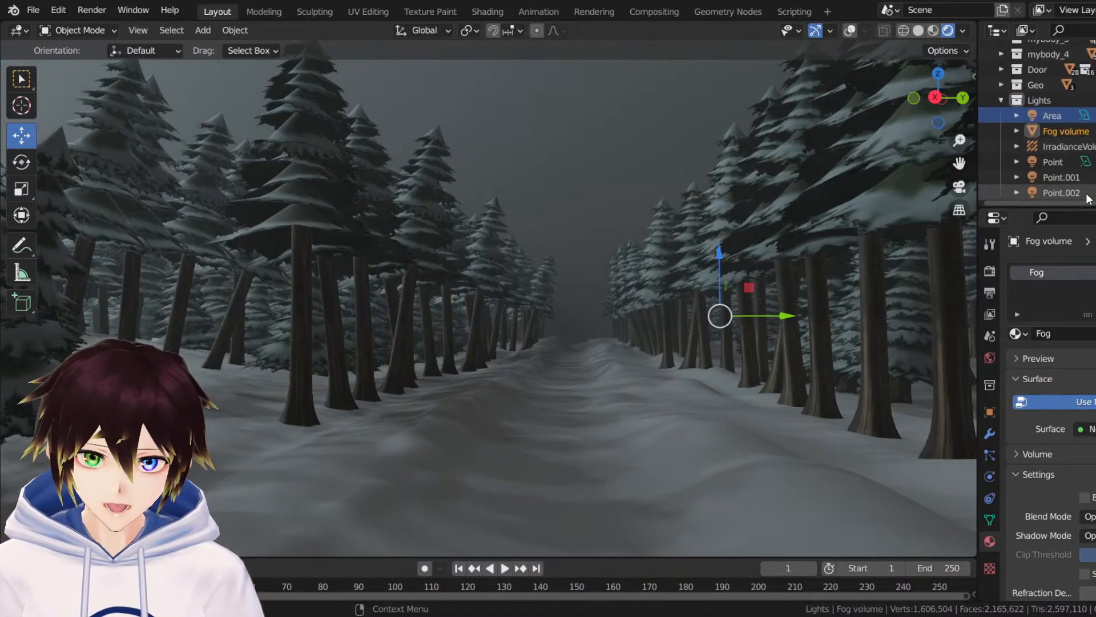
pyautogui.click(1060, 192)
pyautogui.moveTo(656, 199); pyautogui.dragTo(420, 232, button='middle')
pyautogui.scroll(-6, 419, 231)
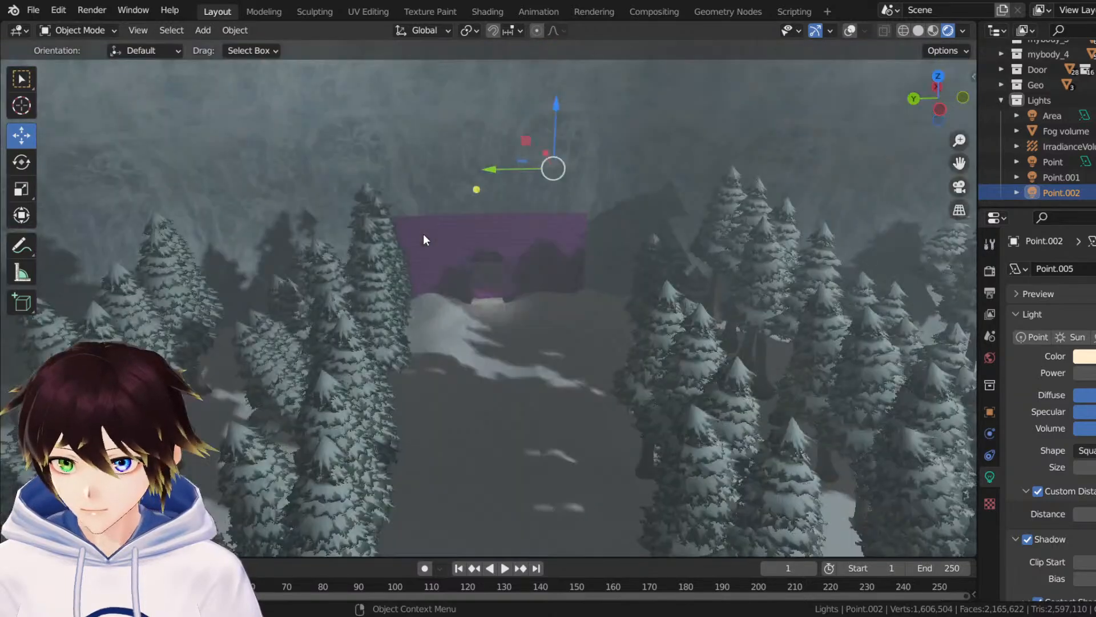
pyautogui.click(850, 30)
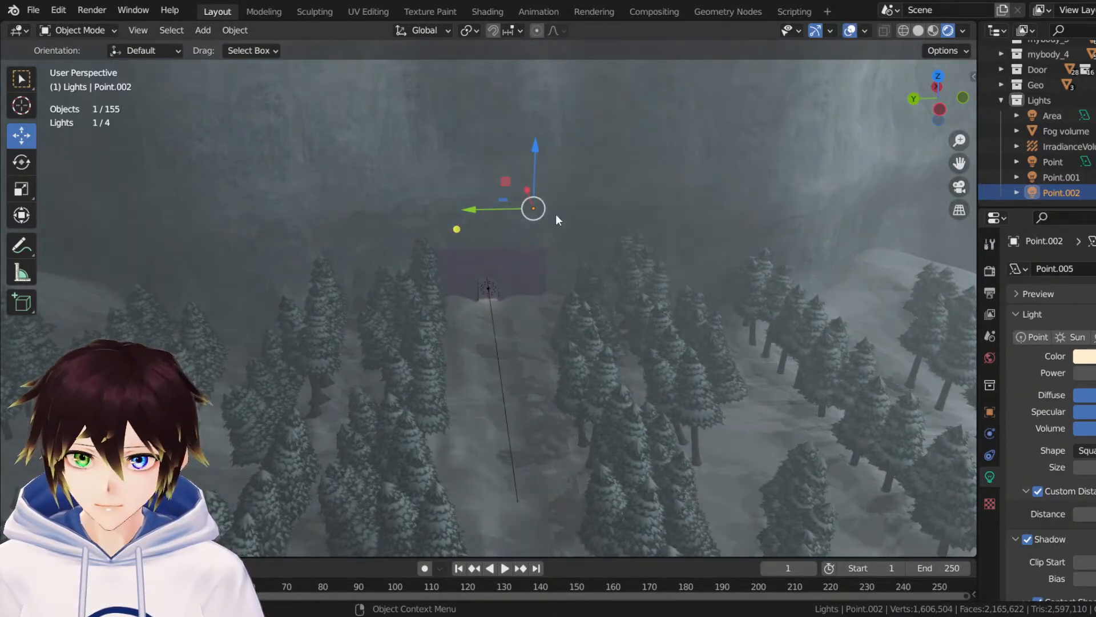
pyautogui.moveTo(558, 216); pyautogui.dragTo(627, 225, button='middle')
pyautogui.click(1061, 178)
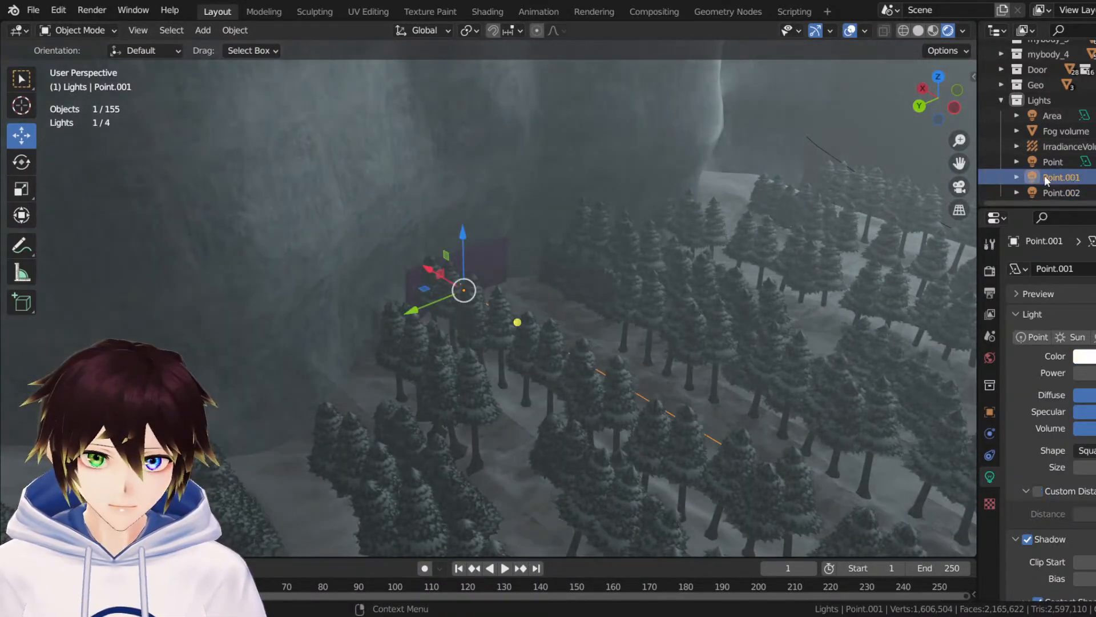
pyautogui.click(1045, 162)
pyautogui.moveTo(943, 182); pyautogui.dragTo(824, 232, button='middle')
pyautogui.scroll(-5, 805, 251)
# Select the large area light above the forest and tilt it slightly so its beam points away from the cliff wall.
pyautogui.click(522, 182)
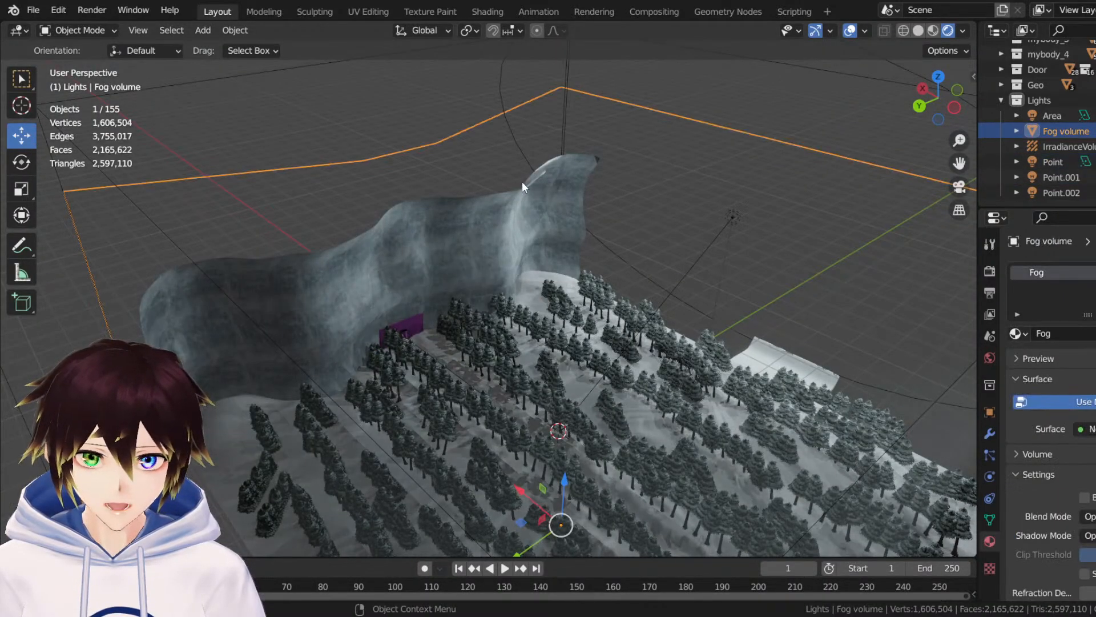
pyautogui.moveTo(521, 182); pyautogui.dragTo(651, 159, button='middle')
pyautogui.click(650, 159)
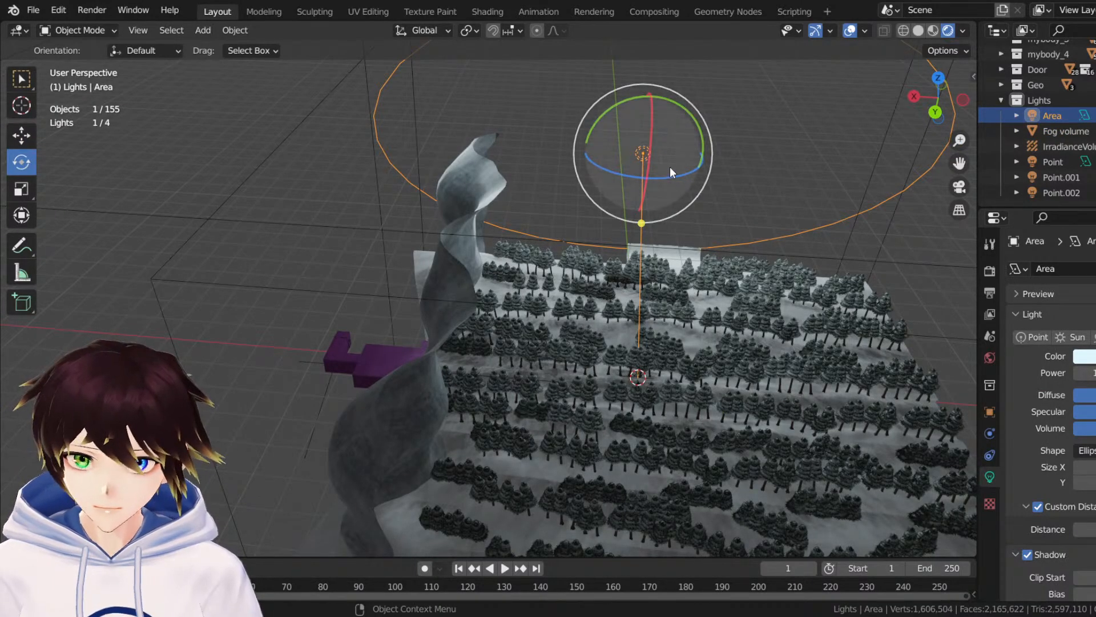
pyautogui.moveTo(670, 176); pyautogui.dragTo(690, 179)
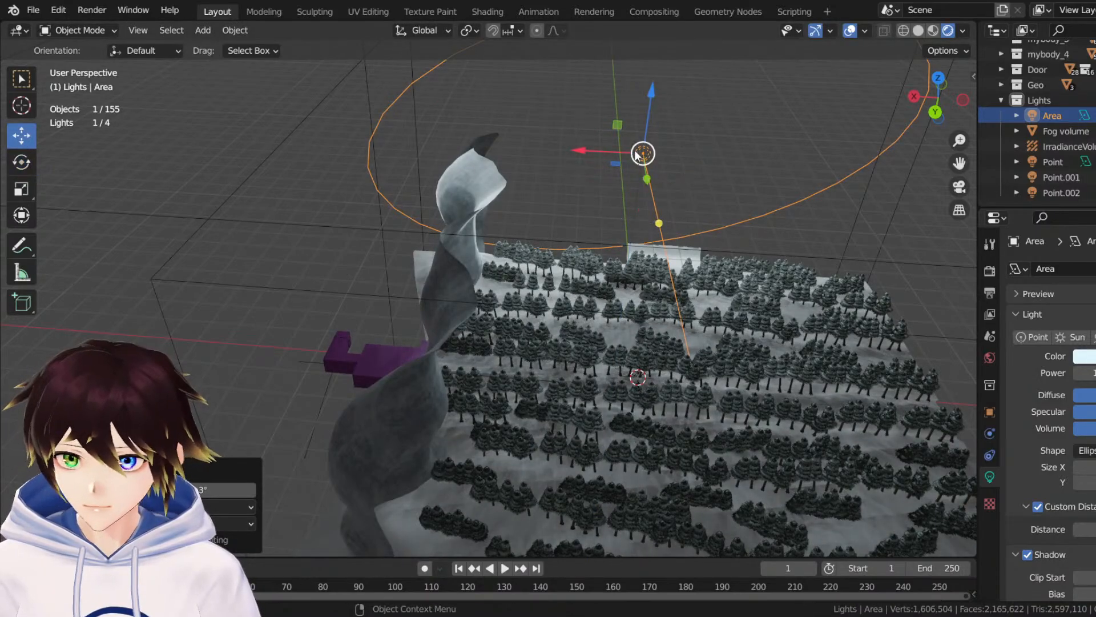
# Move the Area light along the X axis toward the cliff wall.
pyautogui.moveTo(638, 154); pyautogui.dragTo(613, 153)
pyautogui.moveTo(608, 204); pyautogui.dragTo(547, 201, button='middle')
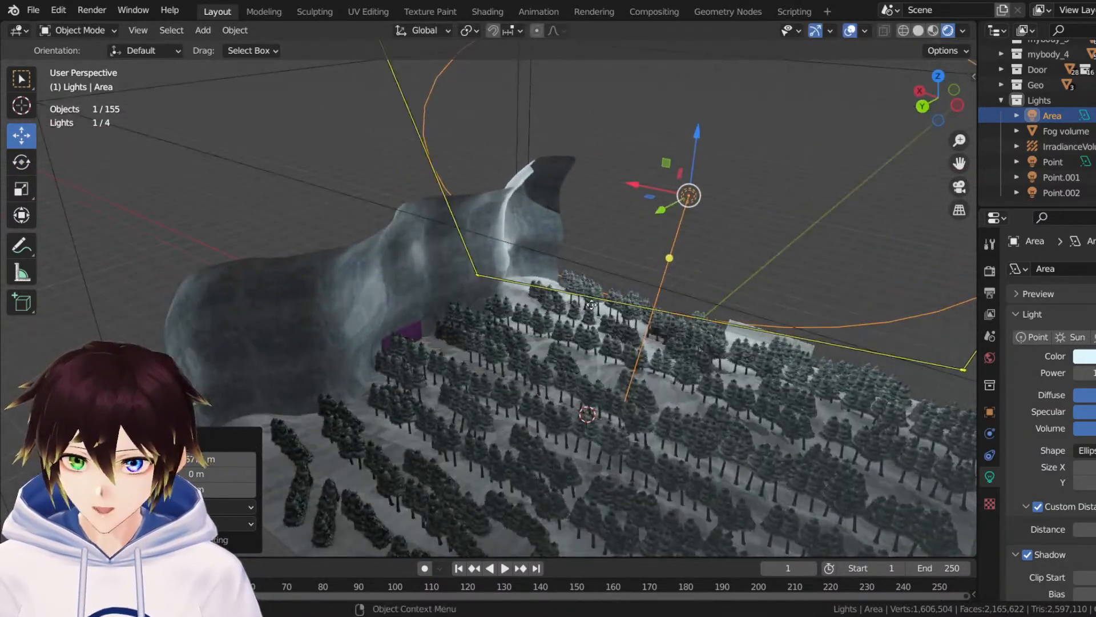
pyautogui.moveTo(591, 305); pyautogui.dragTo(477, 286, button='middle')
pyautogui.scroll(3, 486, 308)
# Walk through the forest to the doorway and into the brick room to examine the Area light's illumination and shadows.
pyautogui.hotkey('shift', '`')
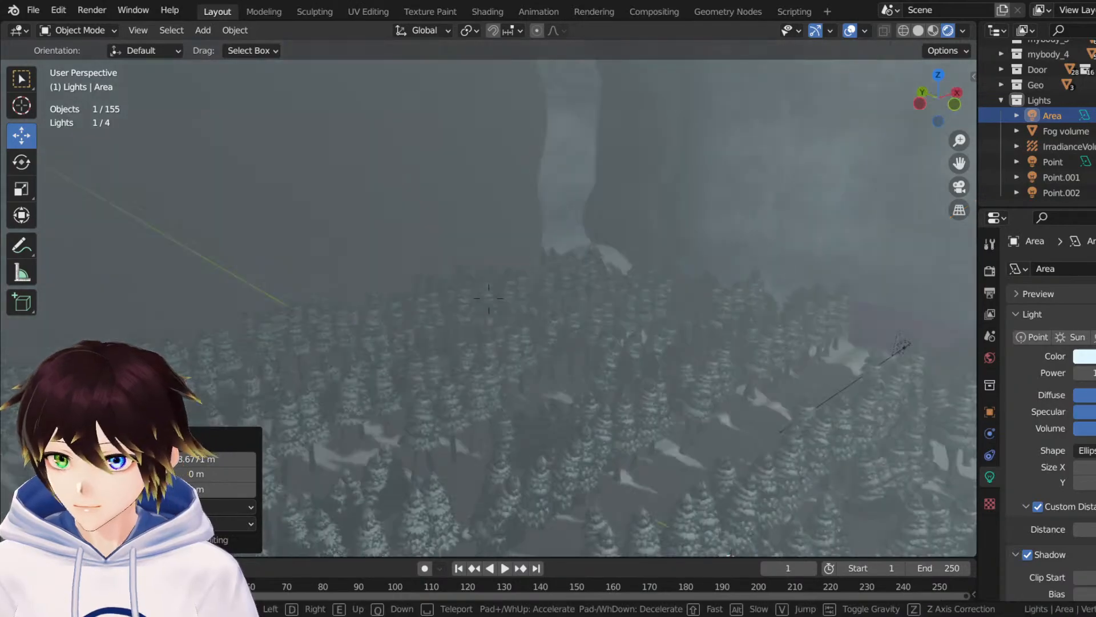
pyautogui.press('w')
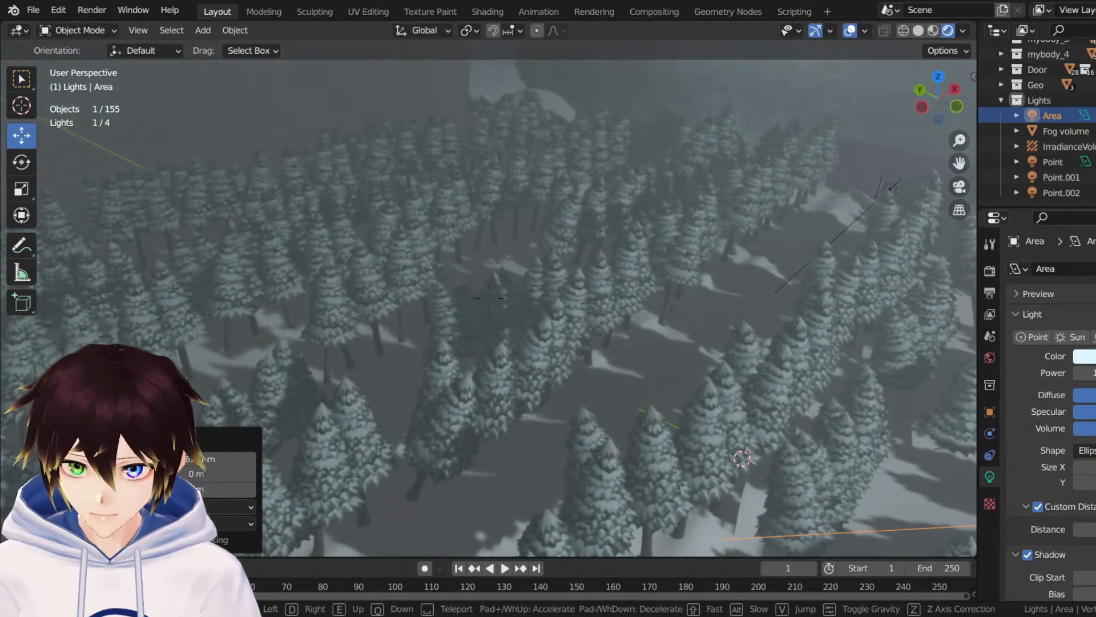
pyautogui.press('w')
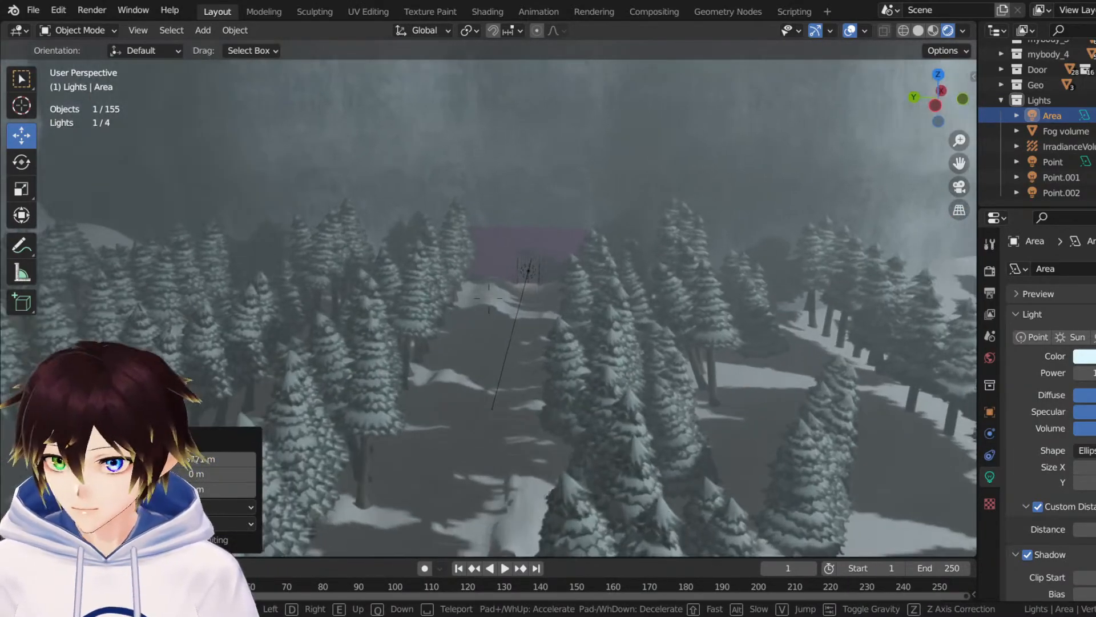
pyautogui.press('w')
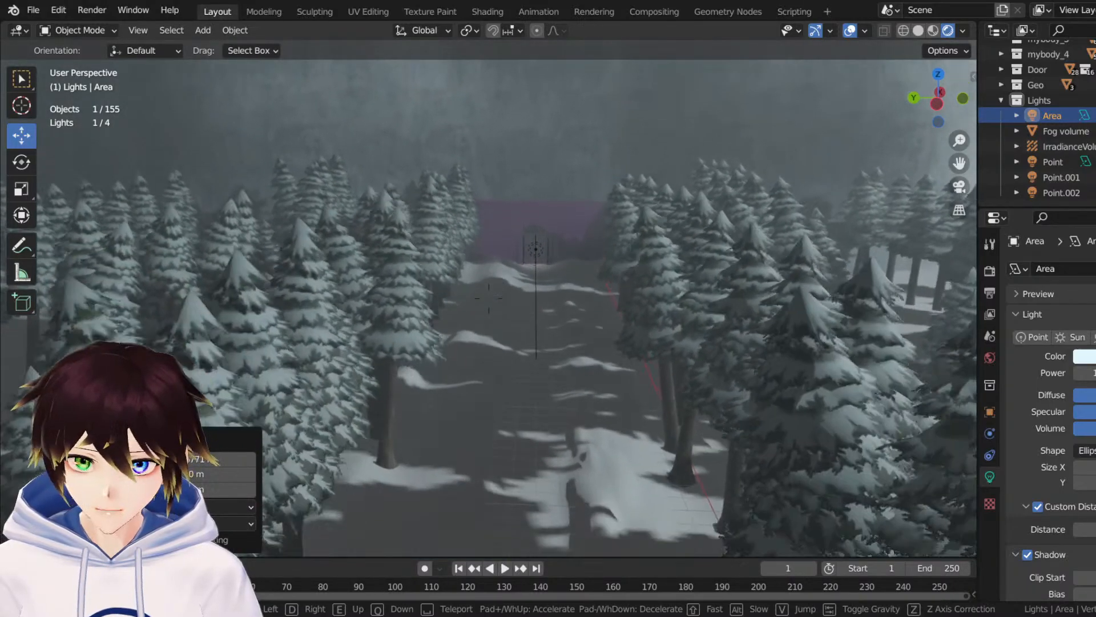
pyautogui.press('w')
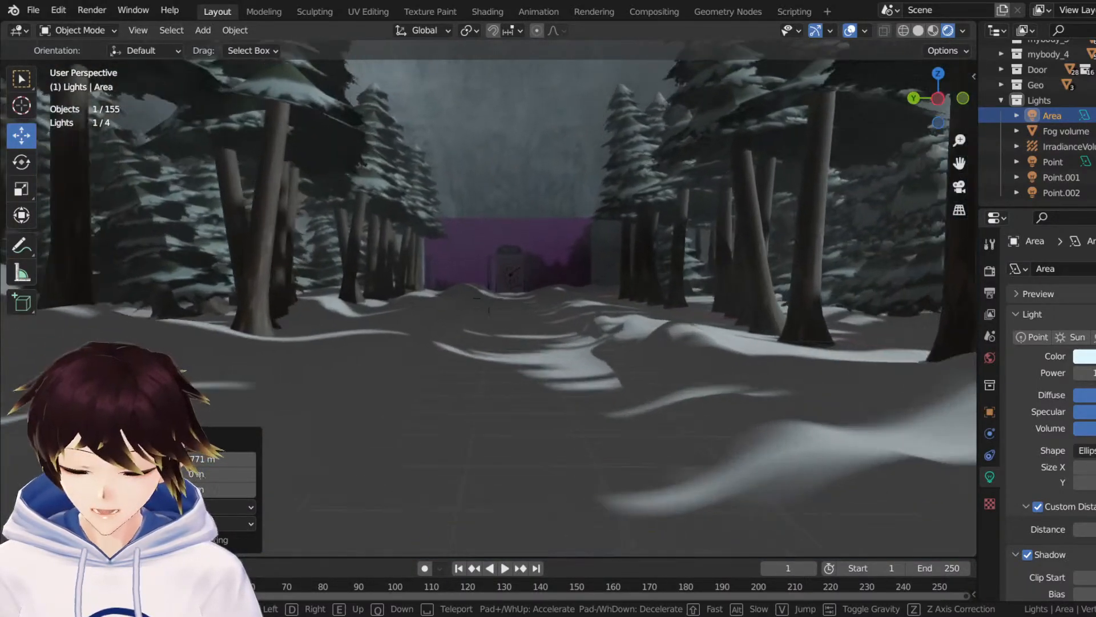
pyautogui.press('w')
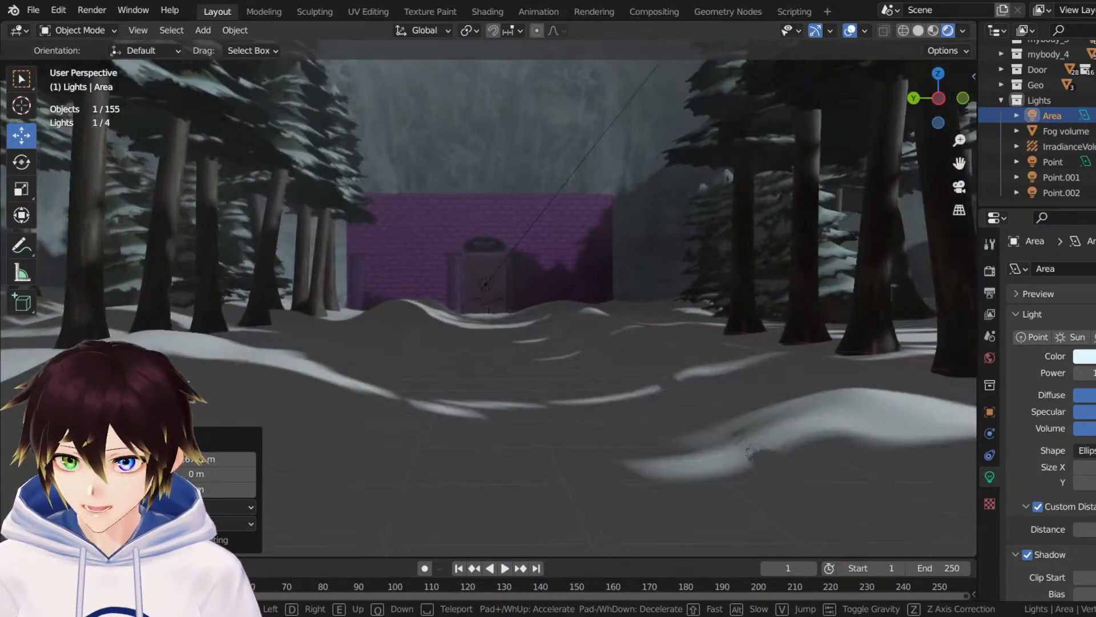
pyautogui.press('w')
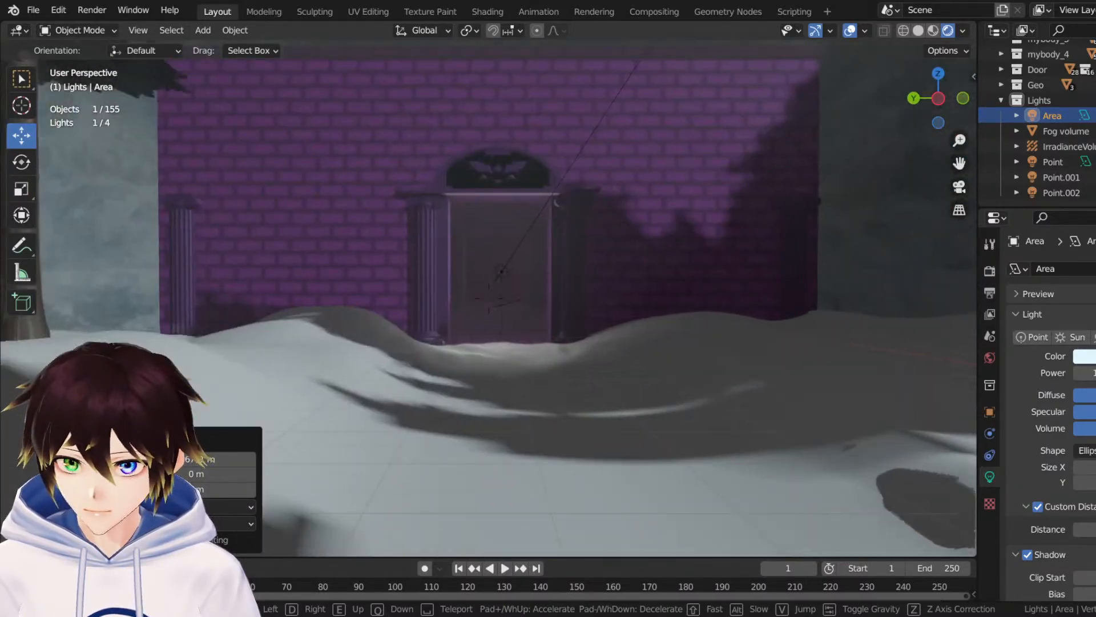
pyautogui.press('w')
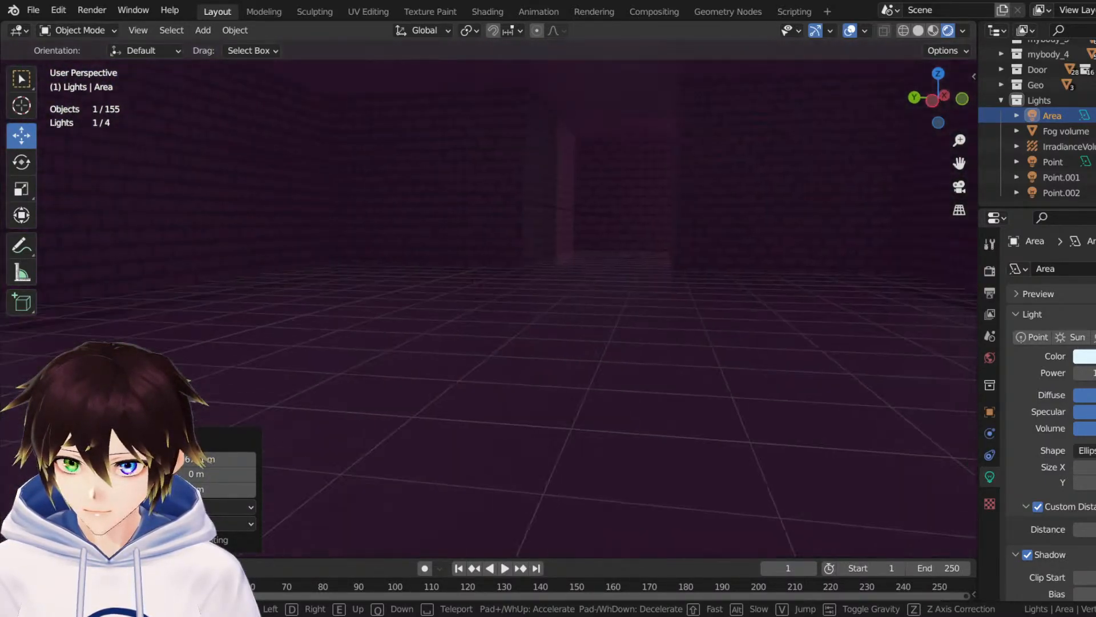
pyautogui.press('w')
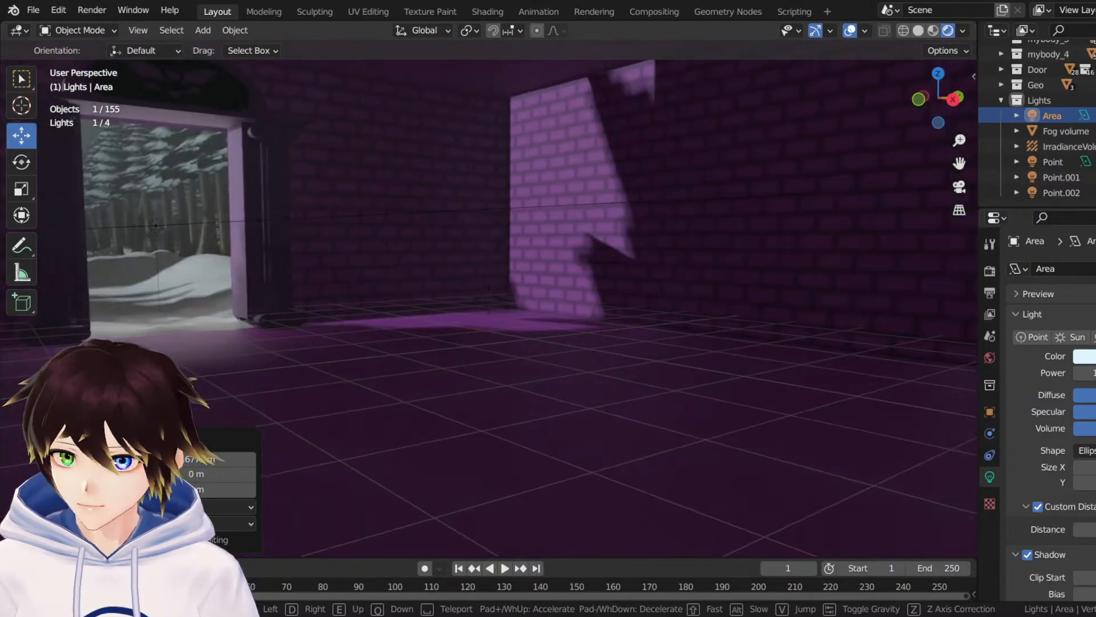
pyautogui.press('w')
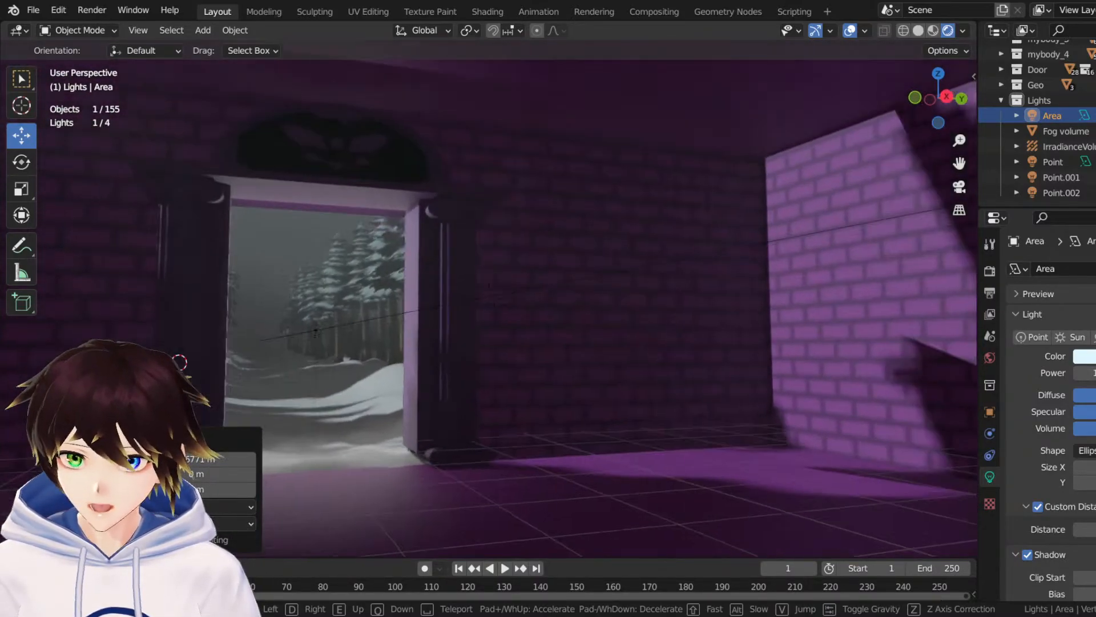
pyautogui.press('w')
pyautogui.click(488, 300)
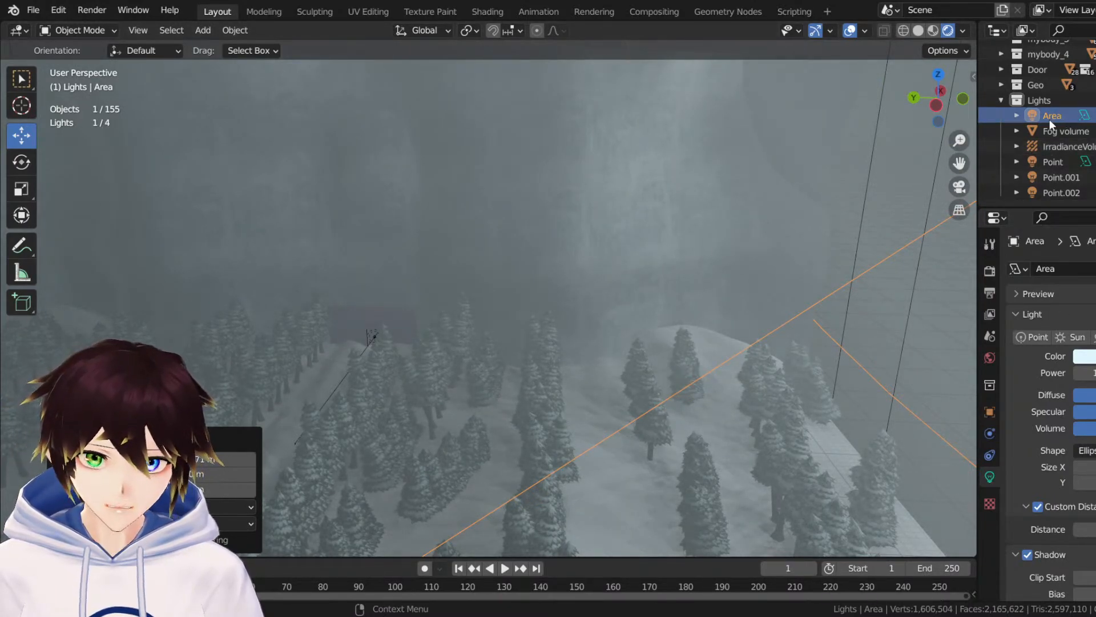
# Delete the Area light and add a Sun light to the Lights collection.
pyautogui.press('x')
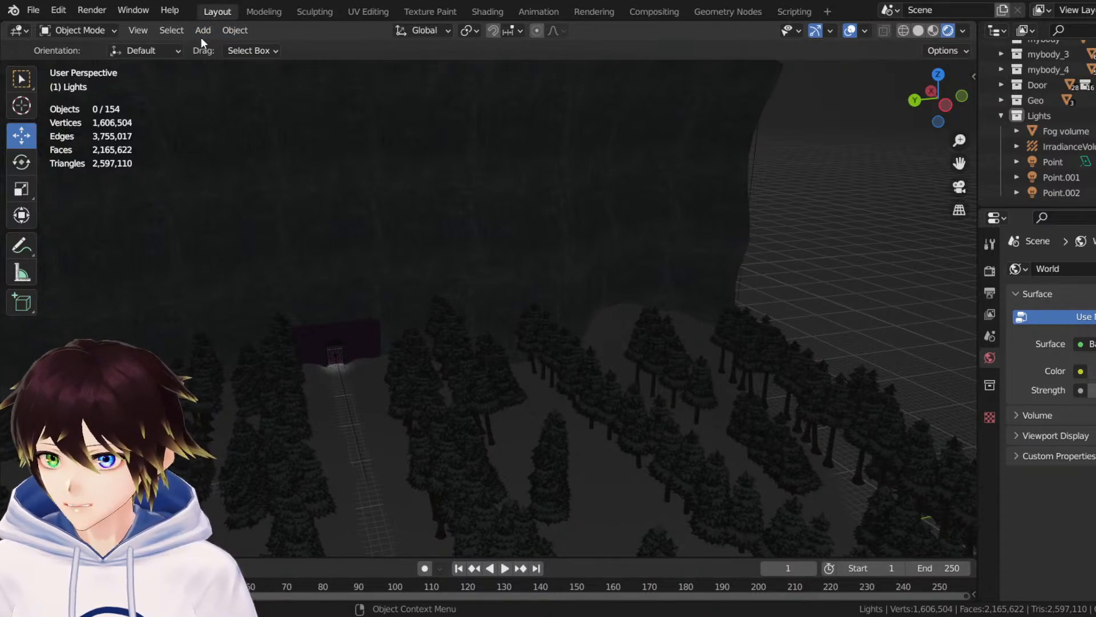
pyautogui.click(1072, 117)
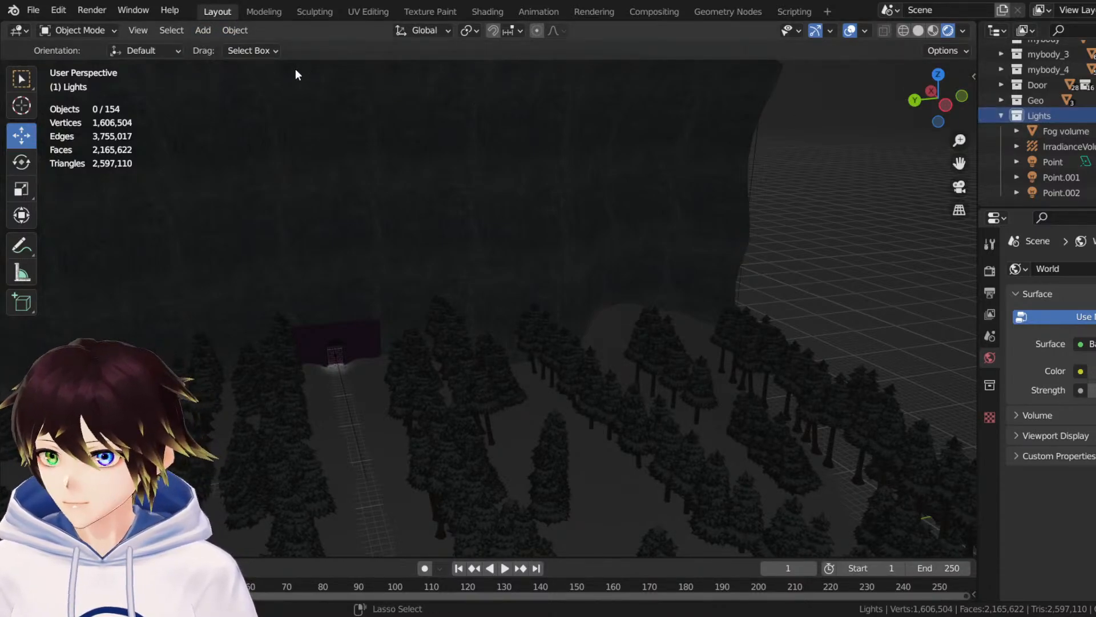
pyautogui.moveTo(235, 243)
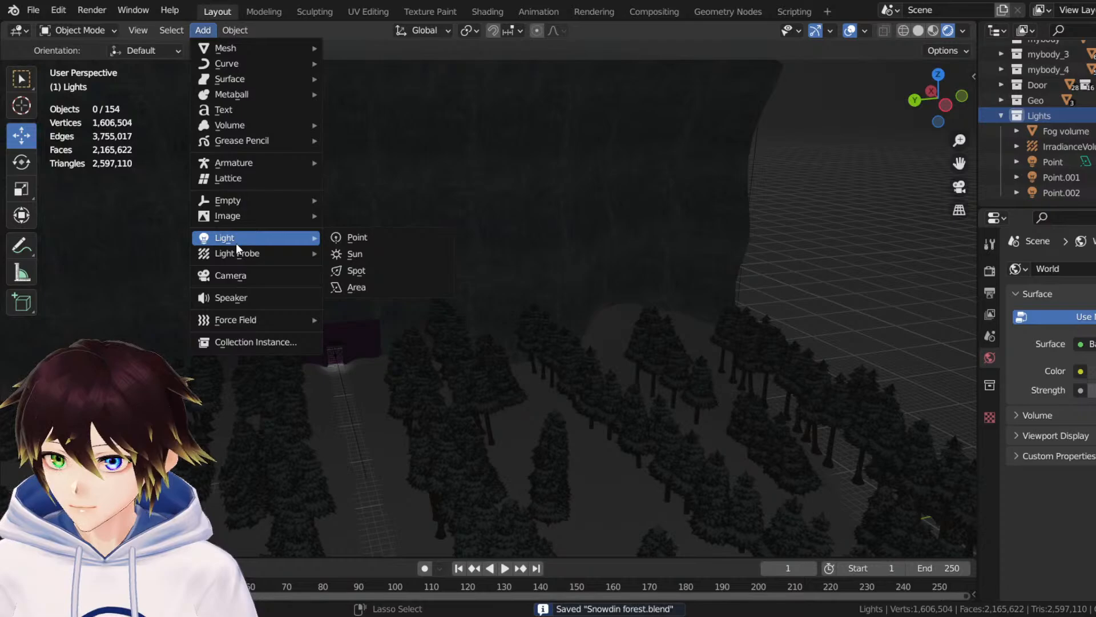
pyautogui.click(392, 254)
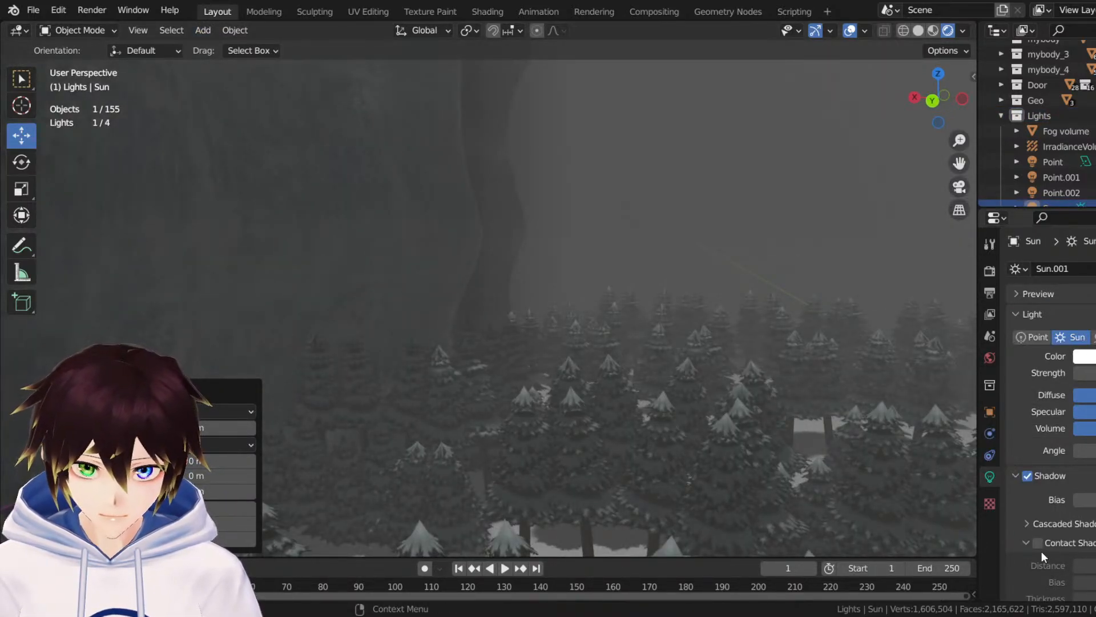
# Enable contact shadows on the Sun light and set its color to the pale blue E2F3FF.
pyautogui.moveTo(880, 489); pyautogui.dragTo(742, 229, button='middle')
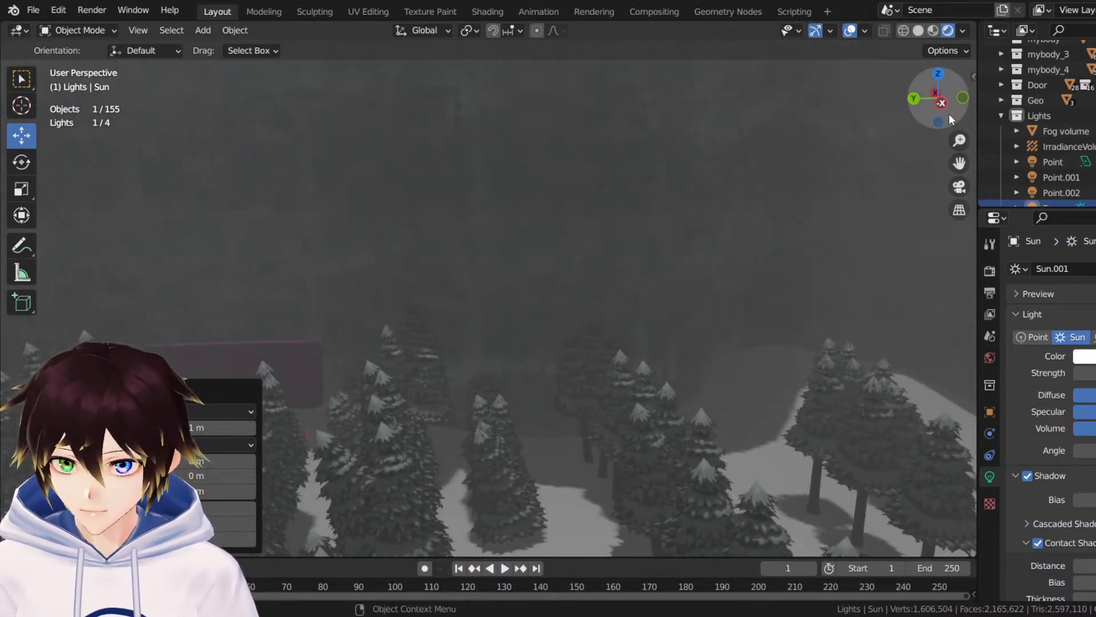
pyautogui.moveTo(957, 162); pyautogui.dragTo(1047, 326)
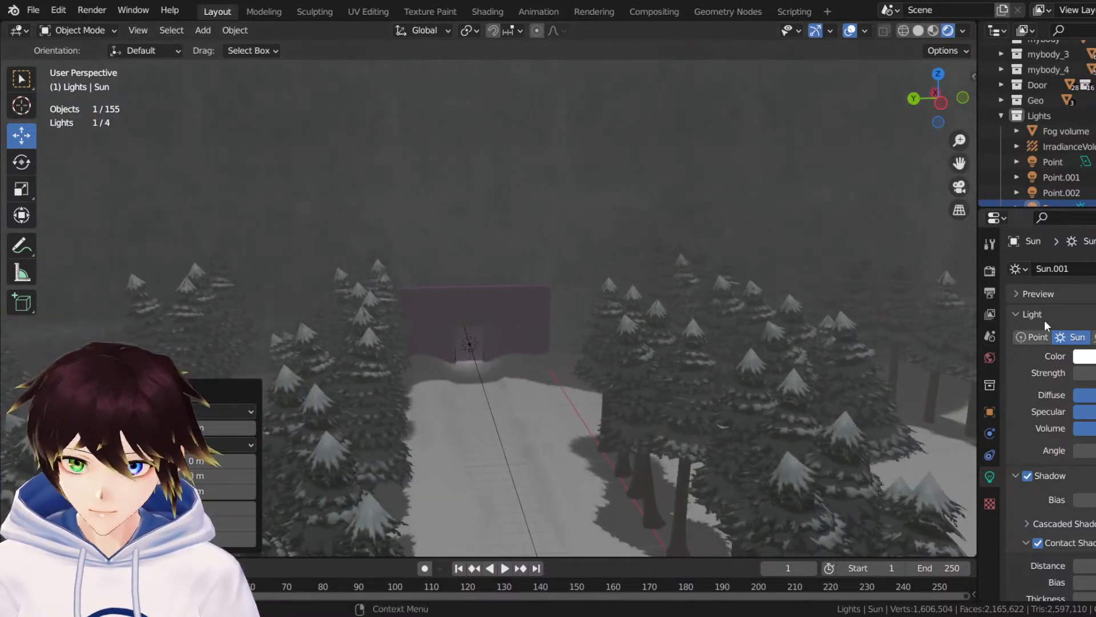
pyautogui.click(1085, 356)
pyautogui.moveTo(1079, 212); pyautogui.dragTo(1077, 201)
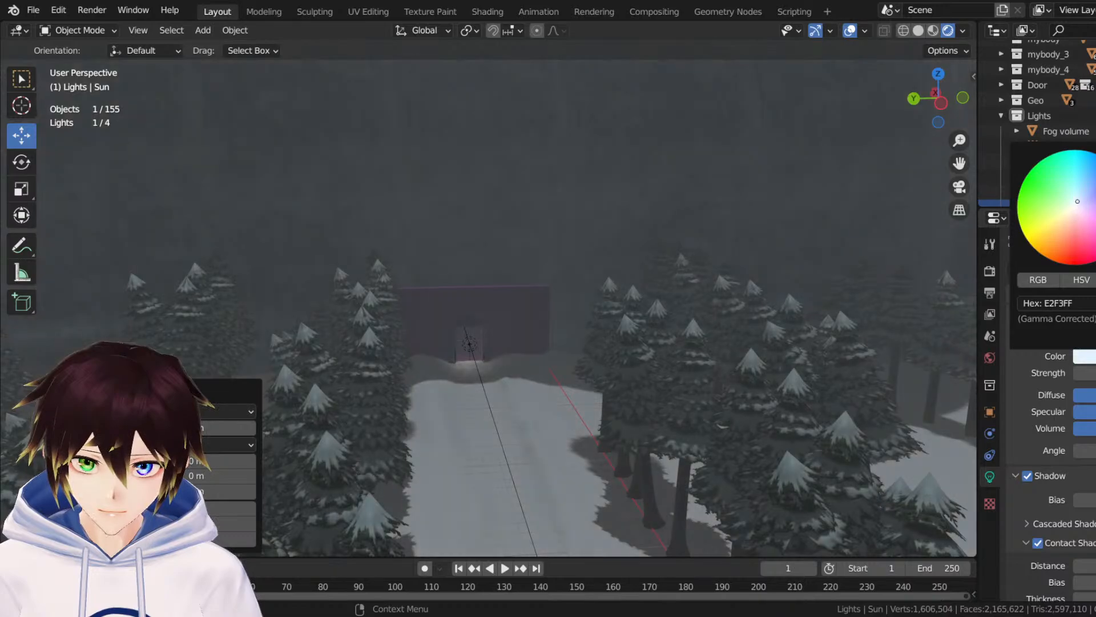
# Hide the viewport overlays and walk through the forest and doorway to examine the scene under the Sun light.
pyautogui.moveTo(614, 355); pyautogui.dragTo(625, 324, button='middle')
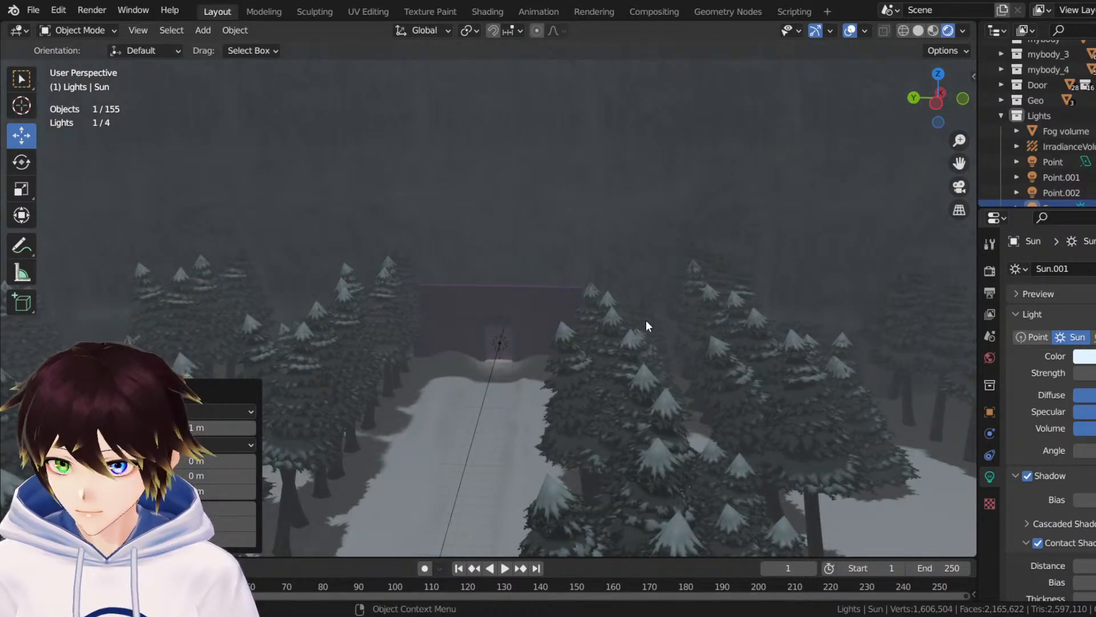
pyautogui.click(848, 32)
pyautogui.hotkey('shift', '`')
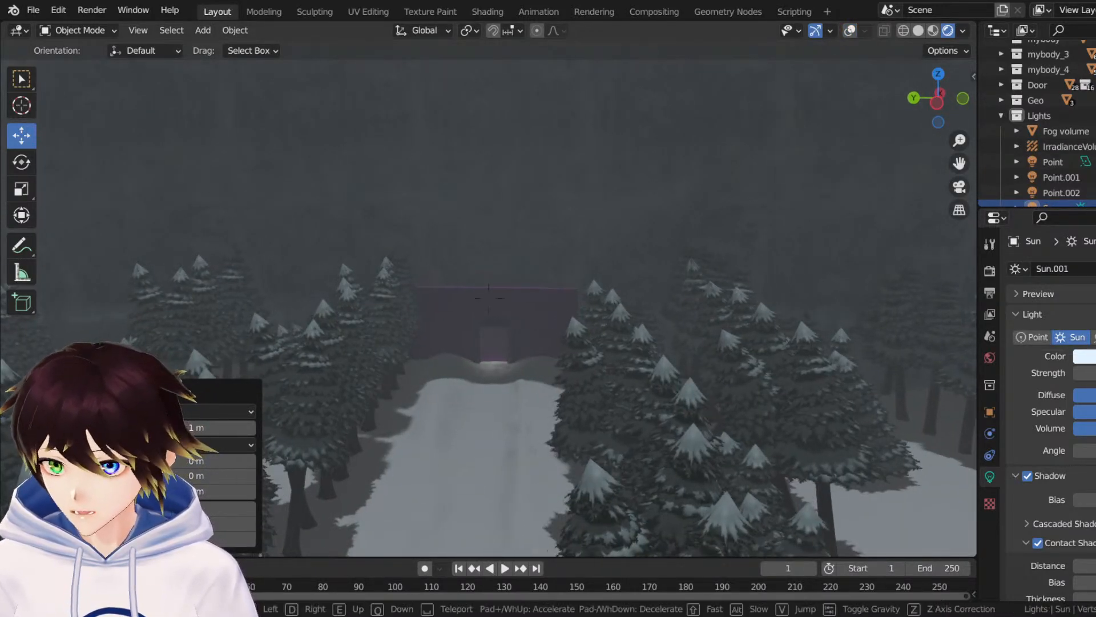
pyautogui.press('w')
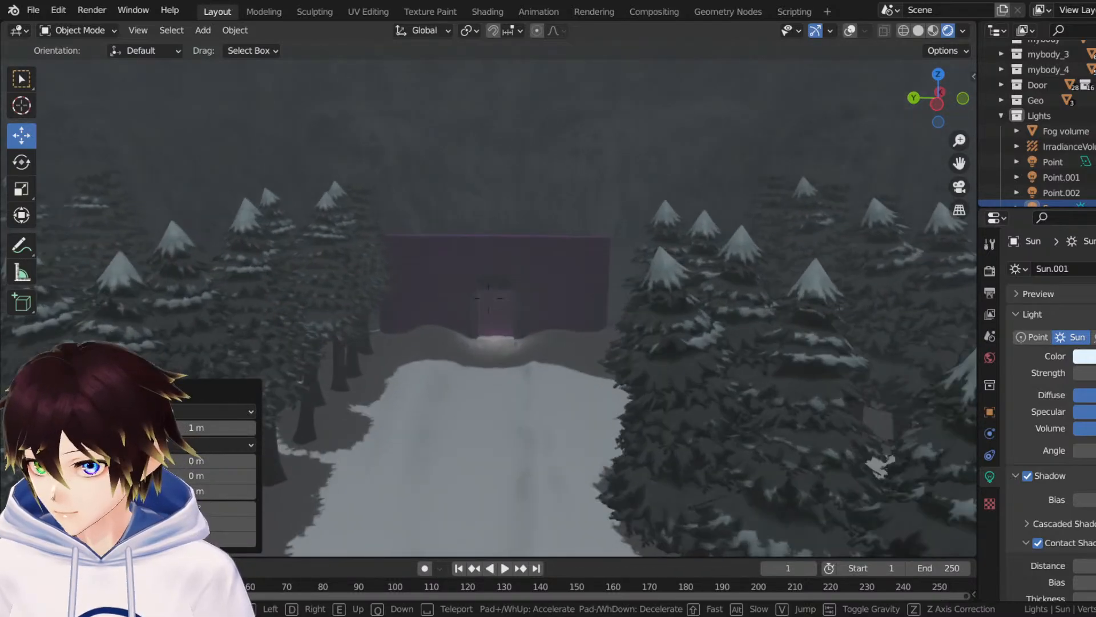
pyautogui.press('w')
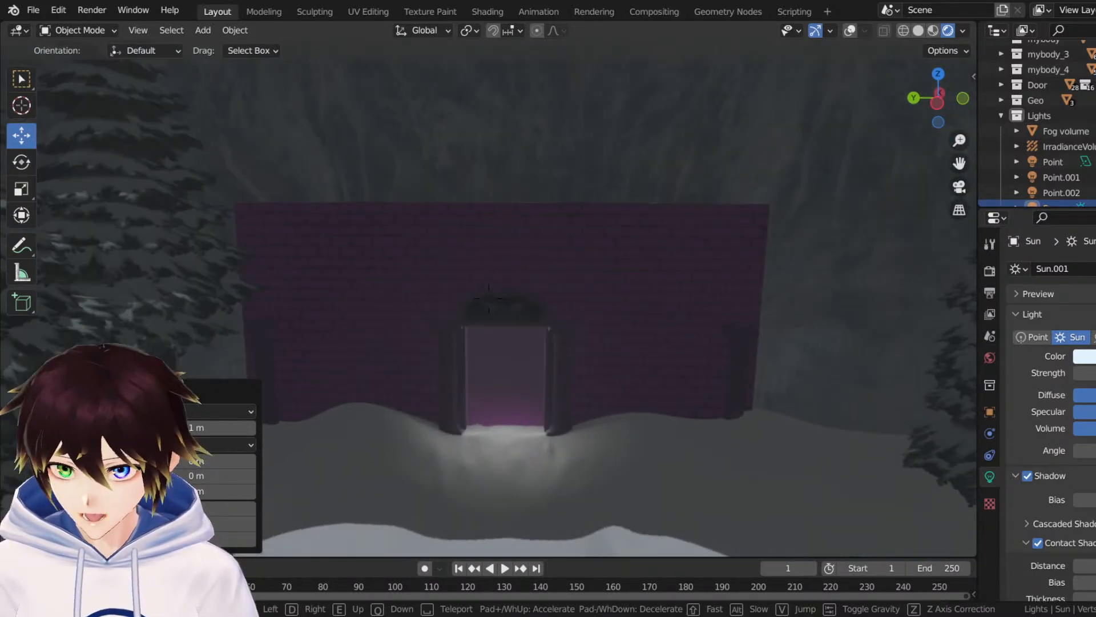
pyautogui.press('w')
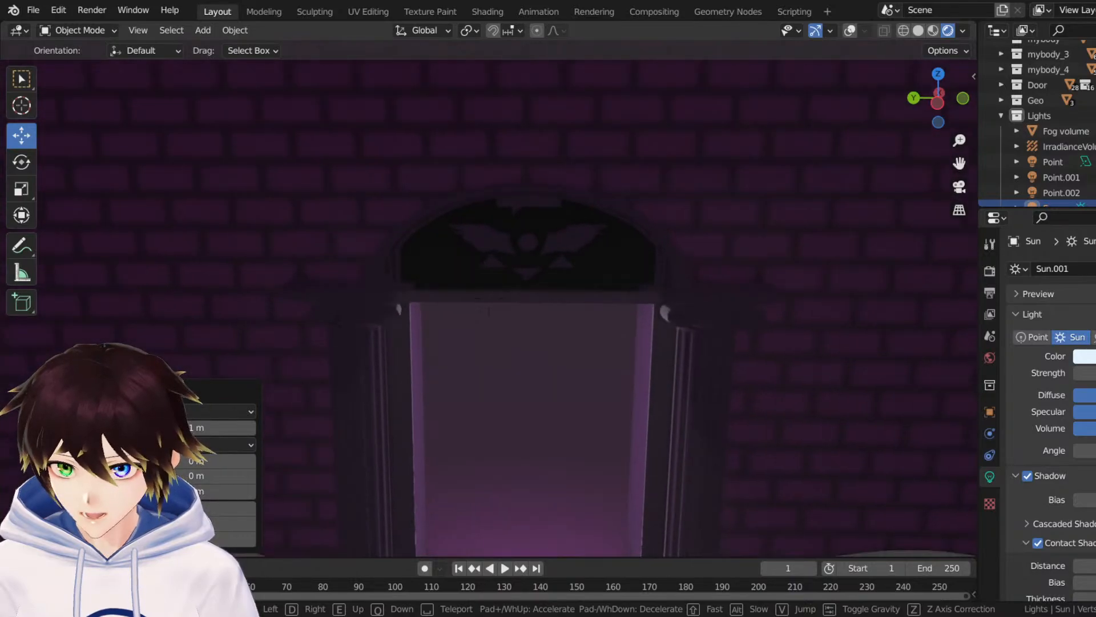
pyautogui.press('w')
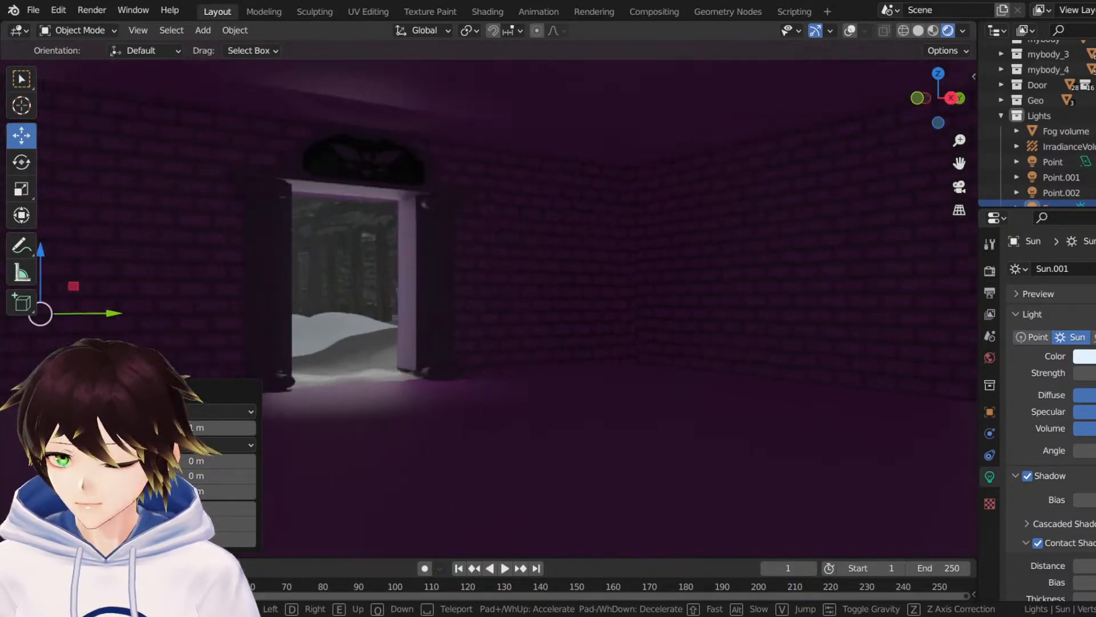
pyautogui.press('w')
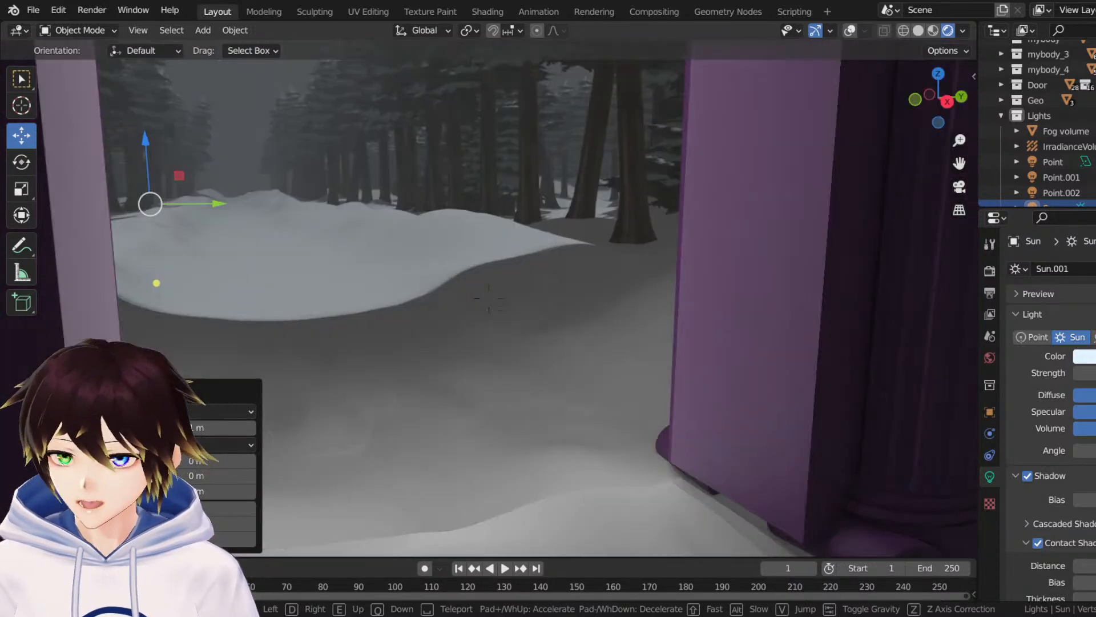
pyautogui.press('w')
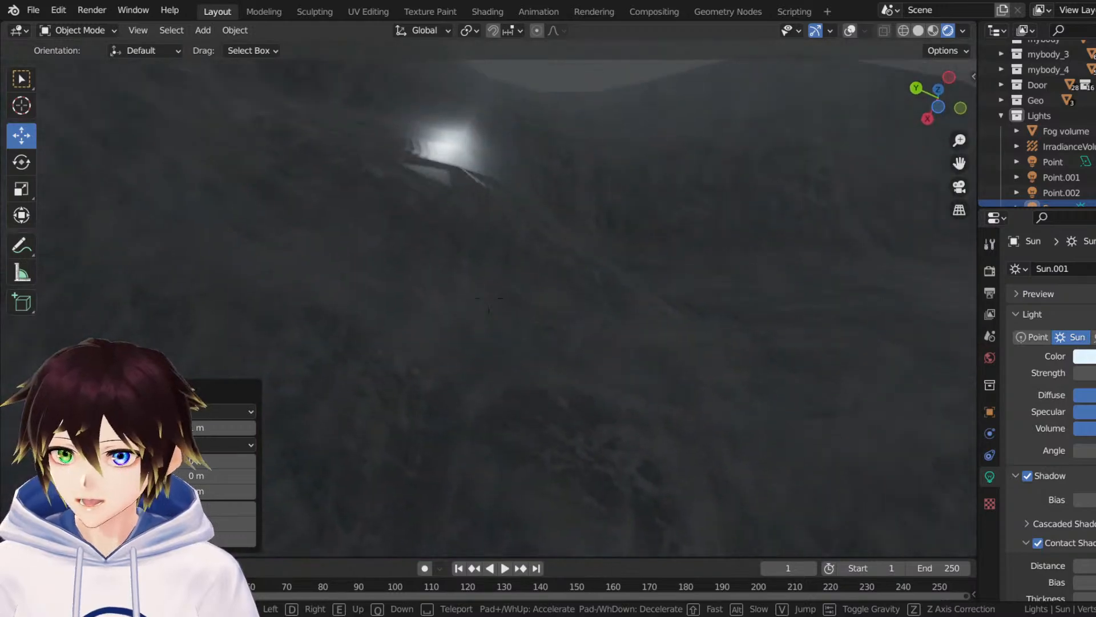
pyautogui.press('Escape')
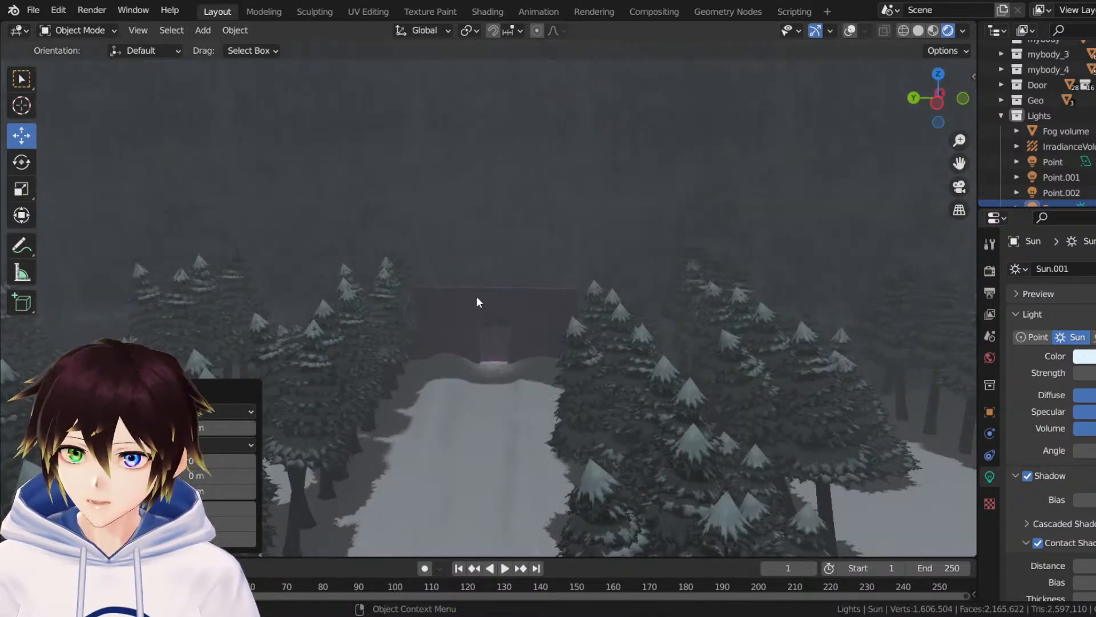
# Show the viewport overlays again and raise the Sun light along the Z axis high above the forest.
pyautogui.scroll(-8, 523, 276)
pyautogui.moveTo(504, 268); pyautogui.dragTo(537, 252, button='middle')
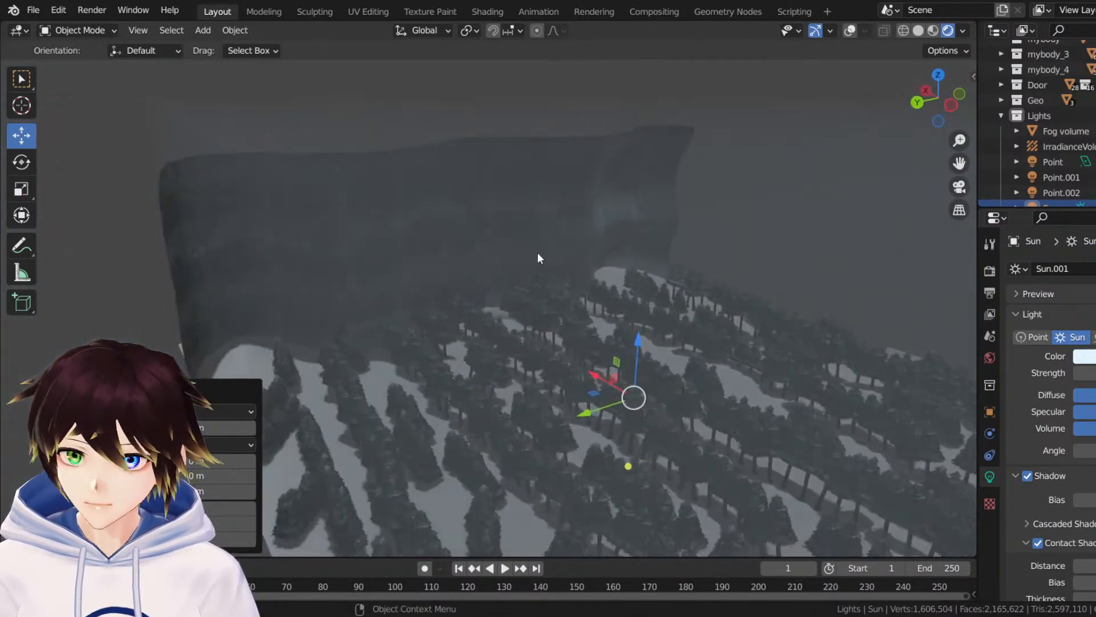
pyautogui.moveTo(719, 182); pyautogui.dragTo(676, 132, button='middle')
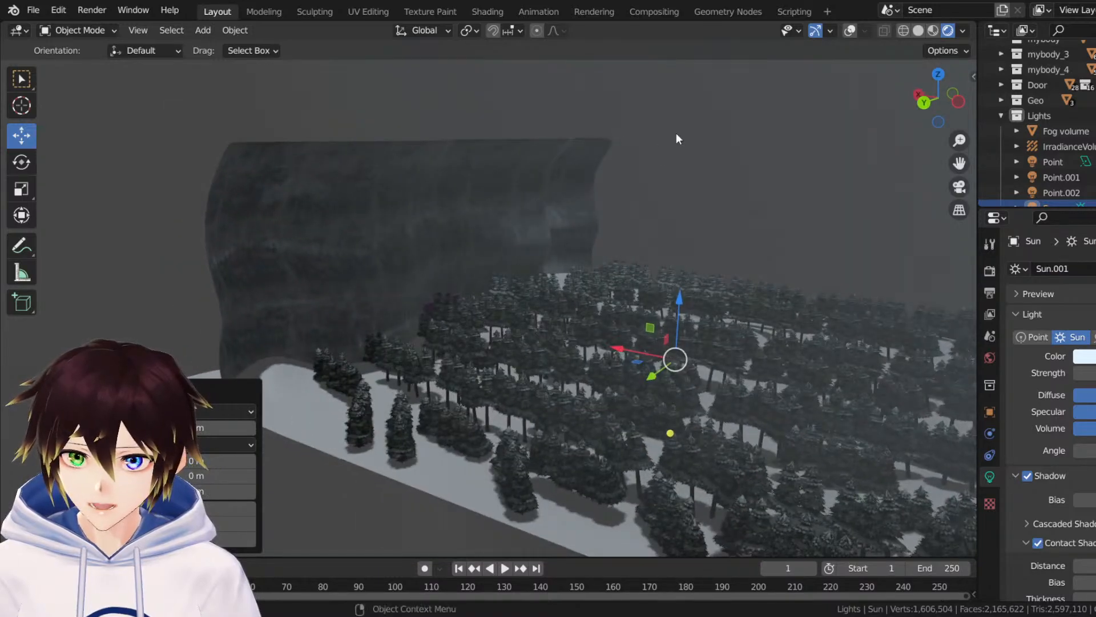
pyautogui.click(850, 31)
pyautogui.scroll(10, 570, 179)
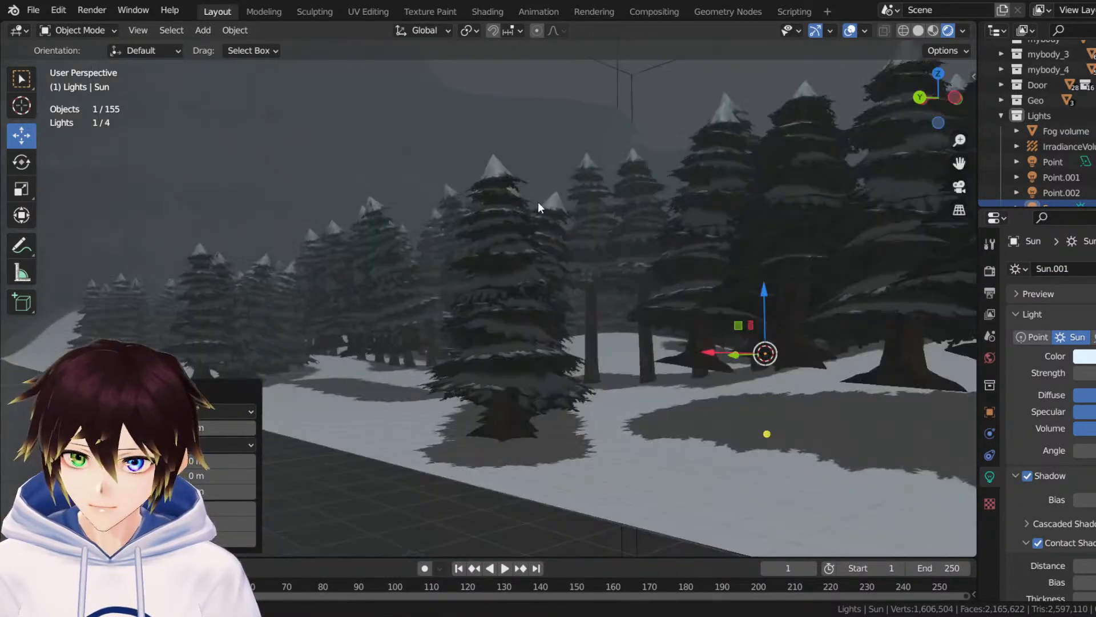
pyautogui.moveTo(780, 293); pyautogui.dragTo(783, 6)
pyautogui.scroll(-8, 786, 231)
pyautogui.moveTo(786, 231); pyautogui.dragTo(700, 203, button='middle')
pyautogui.scroll(-1, 1057, 191)
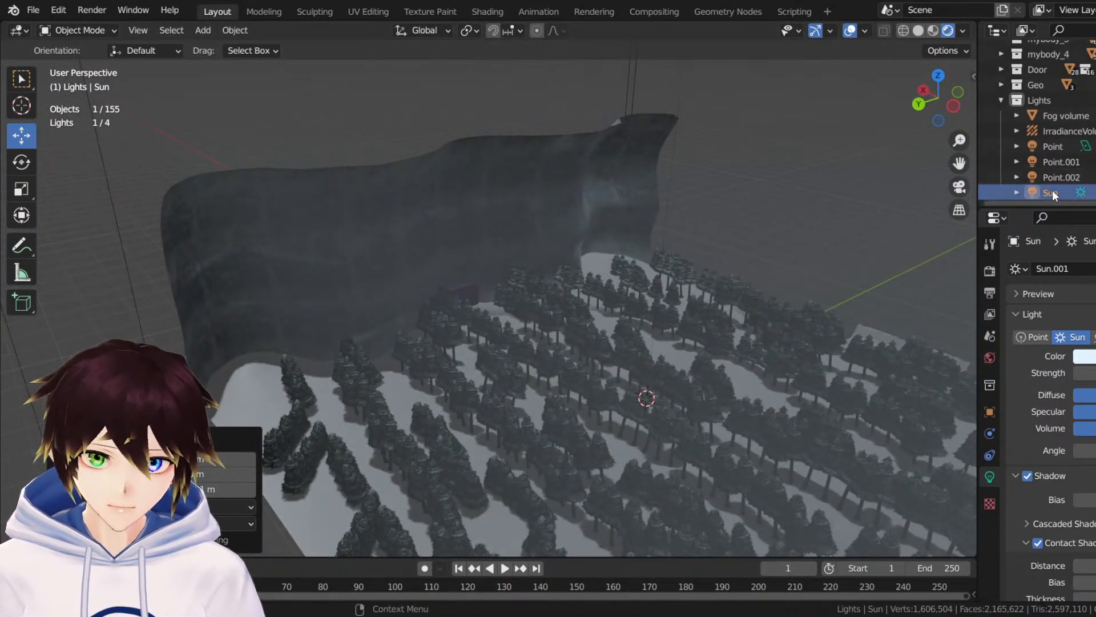
# Adjust the Sun light's height above the forest and check the lighting around the trees and cliff.
pyautogui.scroll(-5, 663, 284)
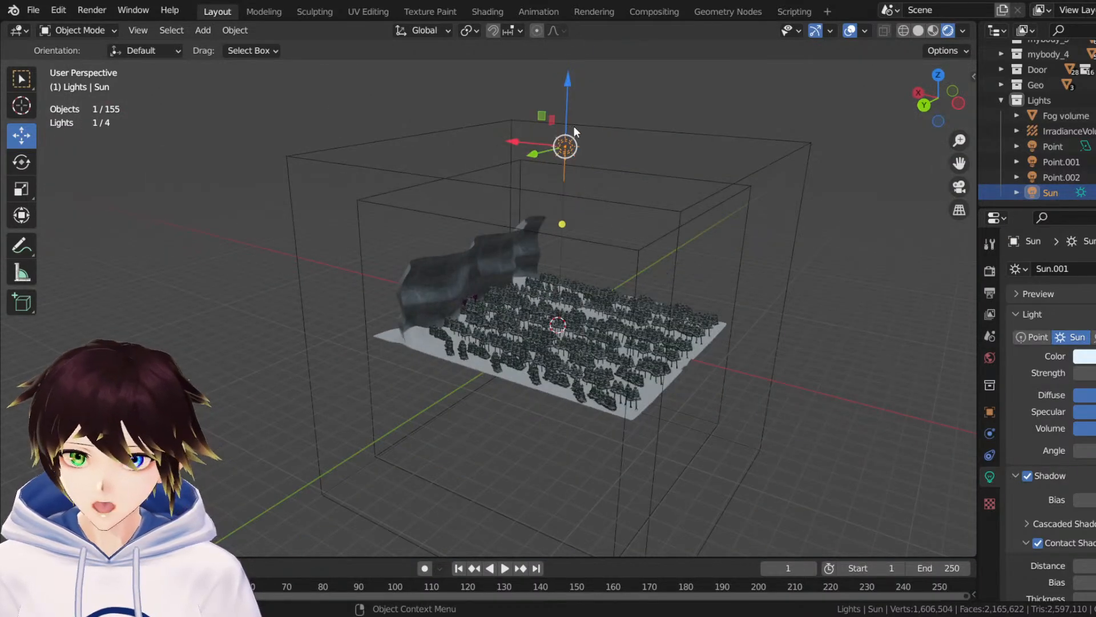
pyautogui.moveTo(573, 126); pyautogui.dragTo(568, 146)
pyautogui.scroll(4, 621, 197)
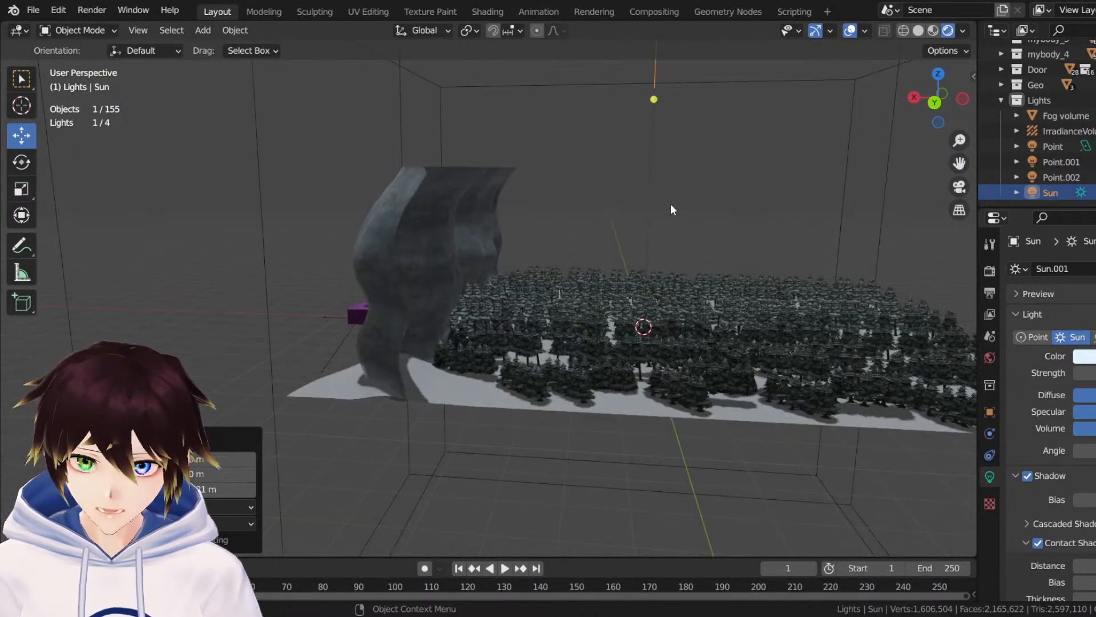
pyautogui.scroll(4, 670, 203)
pyautogui.moveTo(671, 203); pyautogui.dragTo(603, 203, button='middle')
pyautogui.moveTo(828, 112); pyautogui.dragTo(782, 114, button='middle')
pyautogui.scroll(4, 672, 229)
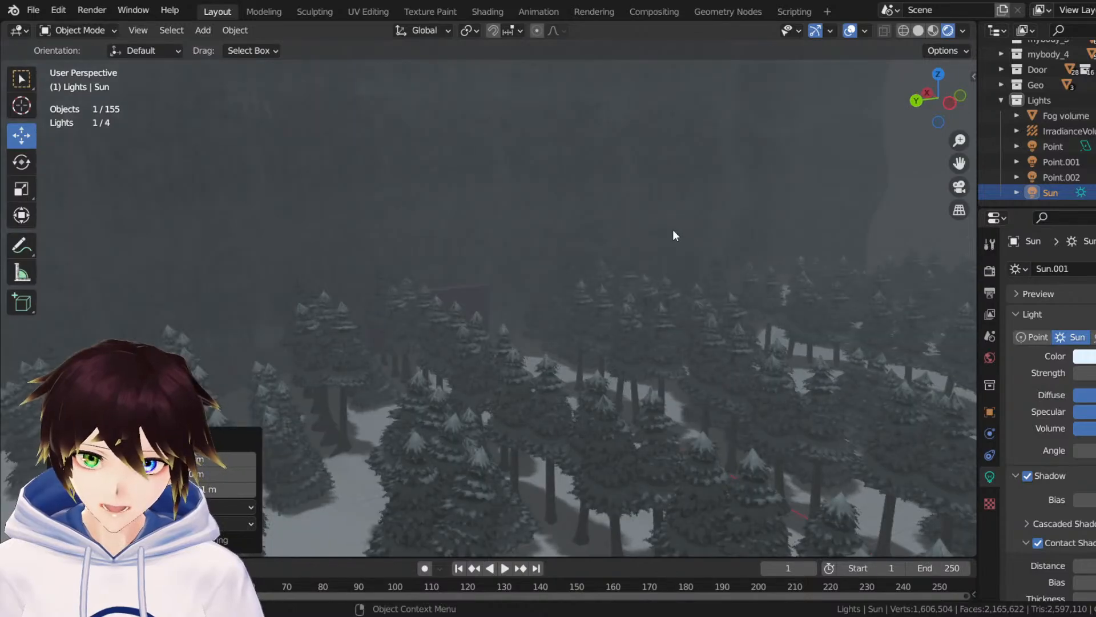
# Hide the viewport overlays, check the lighting over the doorway and forest, and save the file.
pyautogui.scroll(8, 673, 229)
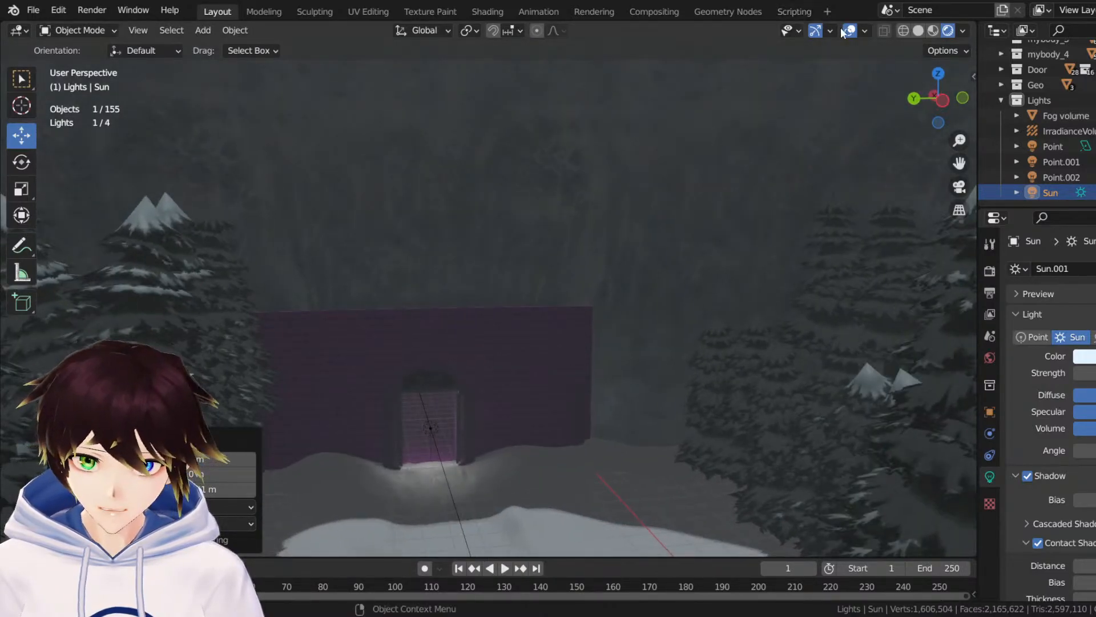
pyautogui.click(849, 30)
pyautogui.scroll(-6, 653, 396)
pyautogui.moveTo(654, 396); pyautogui.dragTo(643, 425, button='middle')
pyautogui.scroll(-6, 643, 425)
pyautogui.scroll(-3, 605, 277)
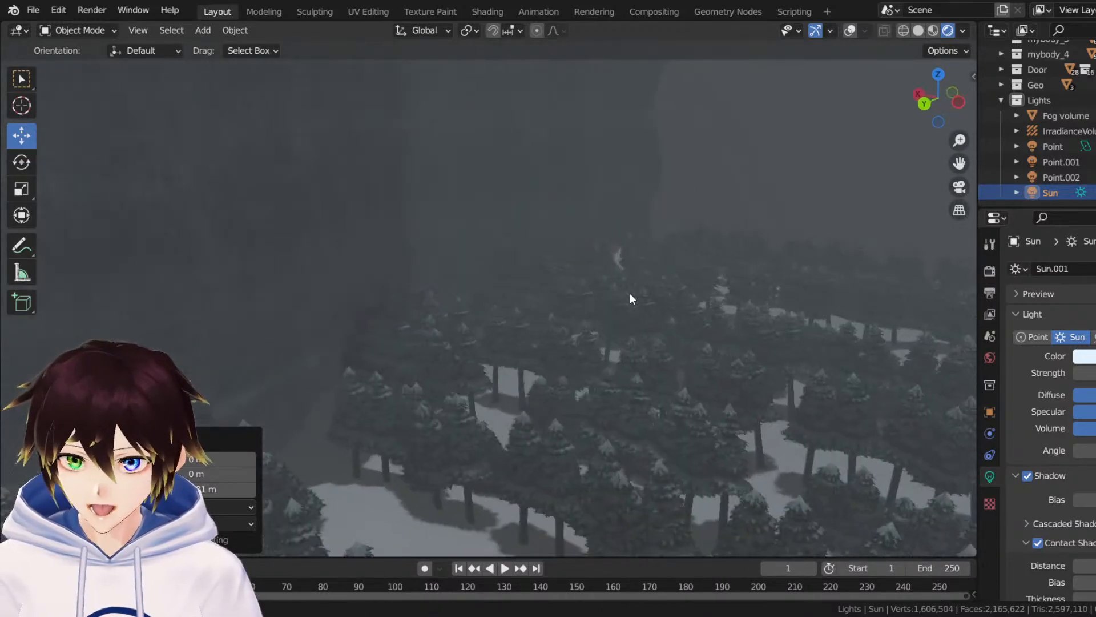
pyautogui.hotkey('ctrl', 's')
pyautogui.scroll(-6, 605, 301)
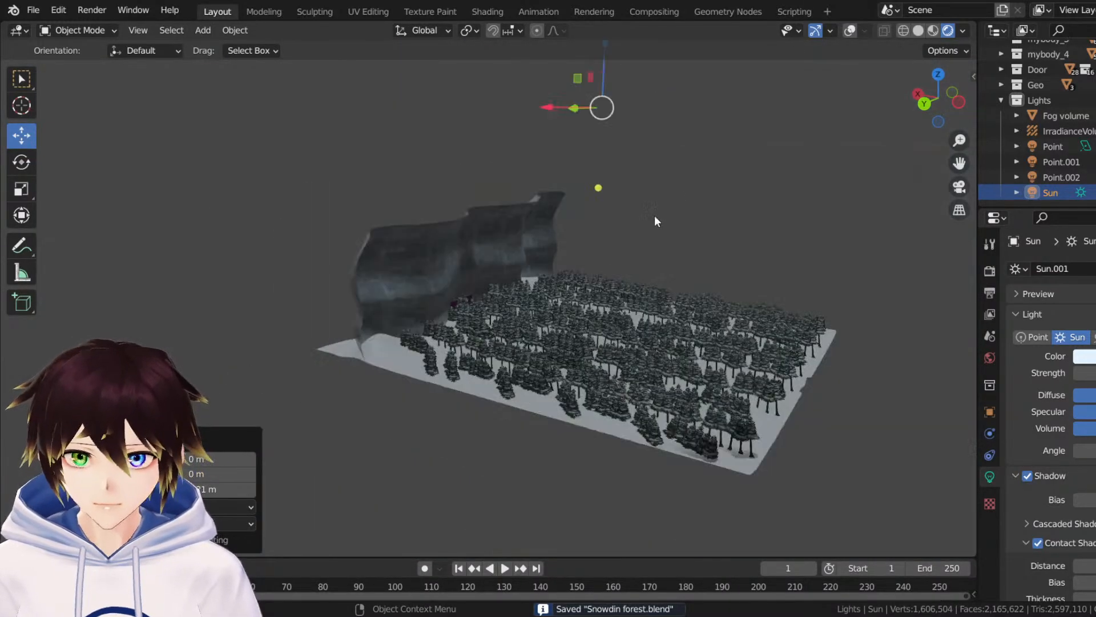
# Show the viewport overlays again, add a plane mesh and raise it along Z above the trees.
pyautogui.click(862, 32)
pyautogui.click(852, 30)
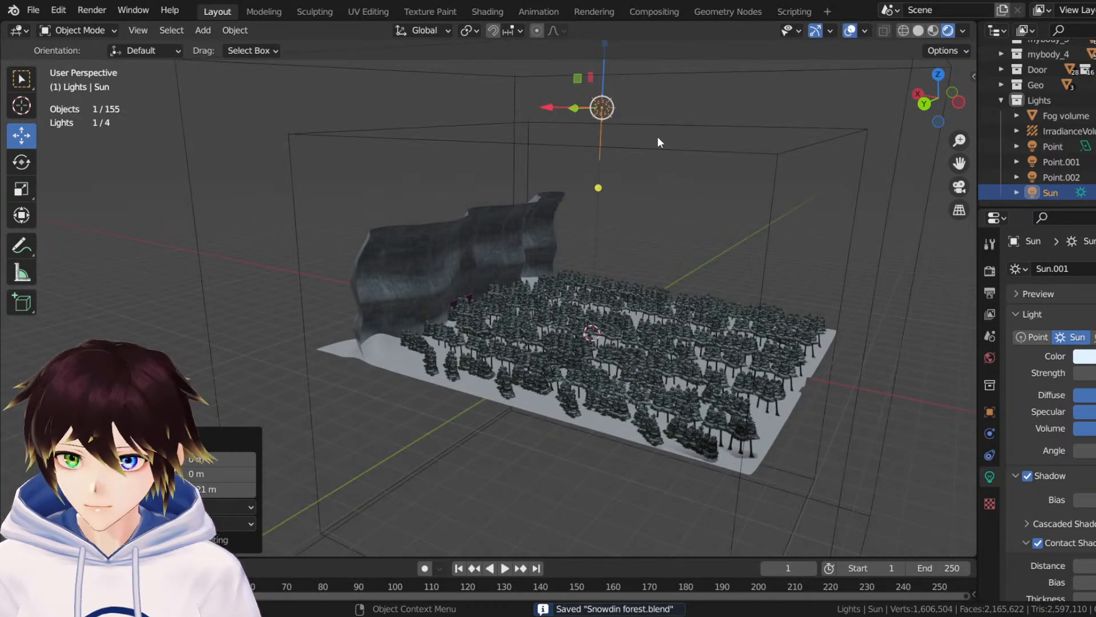
pyautogui.moveTo(517, 168); pyautogui.dragTo(404, 176, button='middle')
pyautogui.click(202, 30)
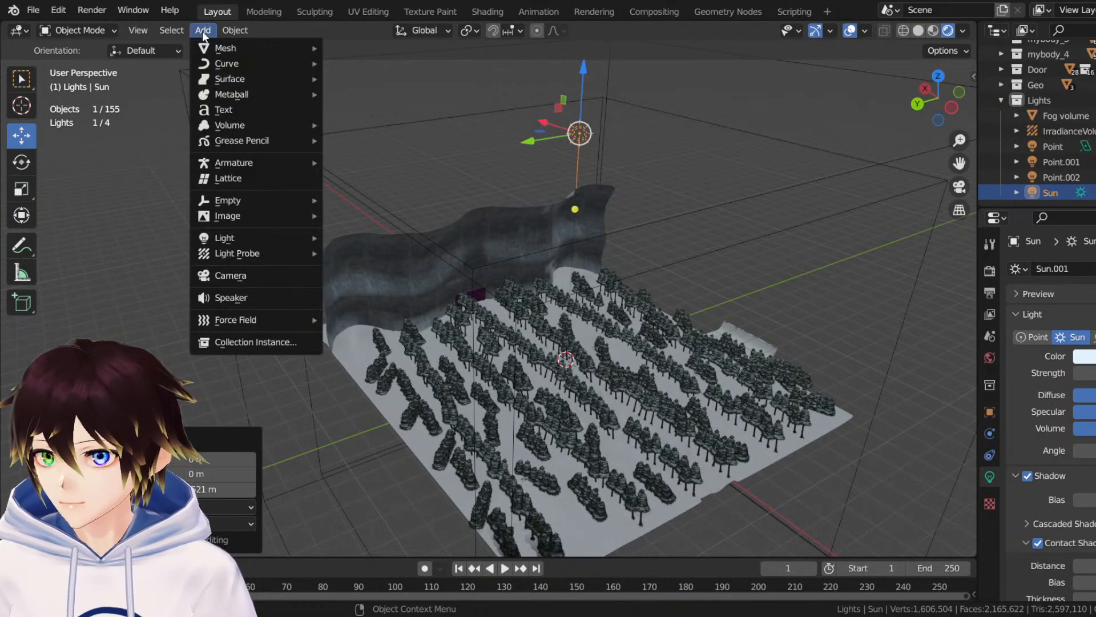
pyautogui.moveTo(228, 46)
pyautogui.click(390, 44)
pyautogui.moveTo(494, 317); pyautogui.dragTo(541, 302, button='middle')
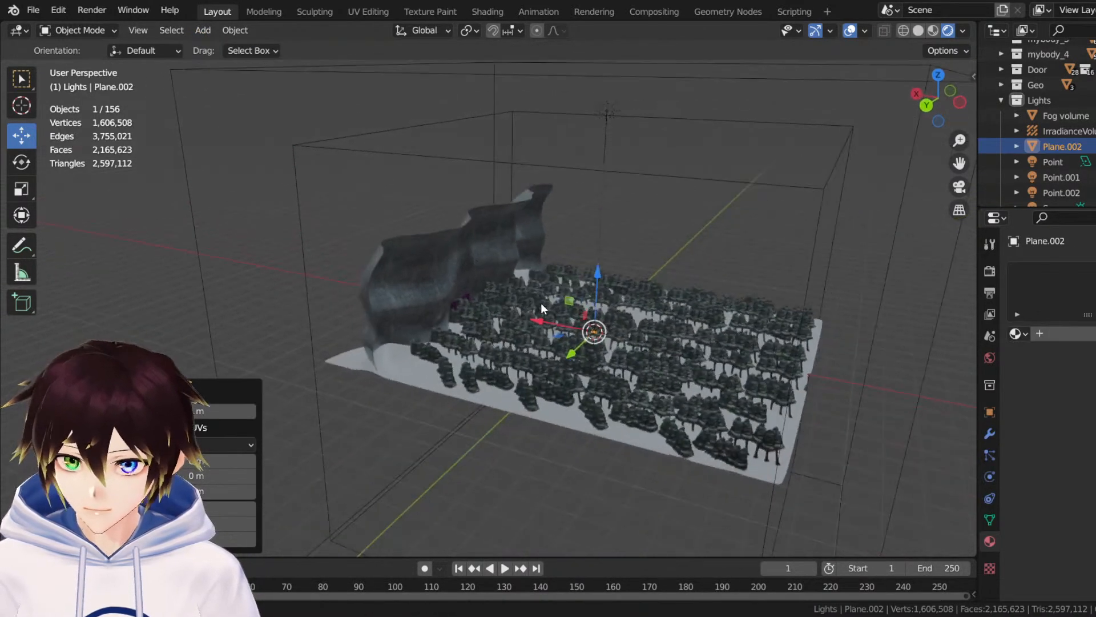
pyautogui.scroll(2, 540, 302)
pyautogui.moveTo(653, 293); pyautogui.dragTo(653, 254)
pyautogui.moveTo(653, 254); pyautogui.dragTo(193, 103, button='middle')
# Scale the plane up from the top view by about 48.275 and again by 1.748 so it covers the whole forest.
pyautogui.click(23, 193)
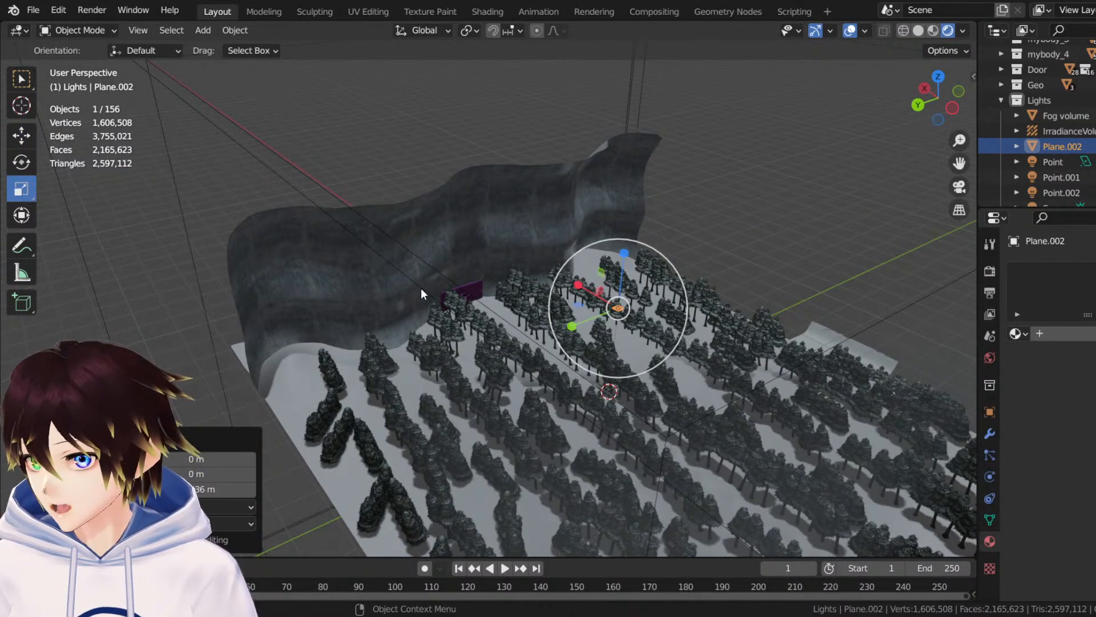
pyautogui.click(938, 76)
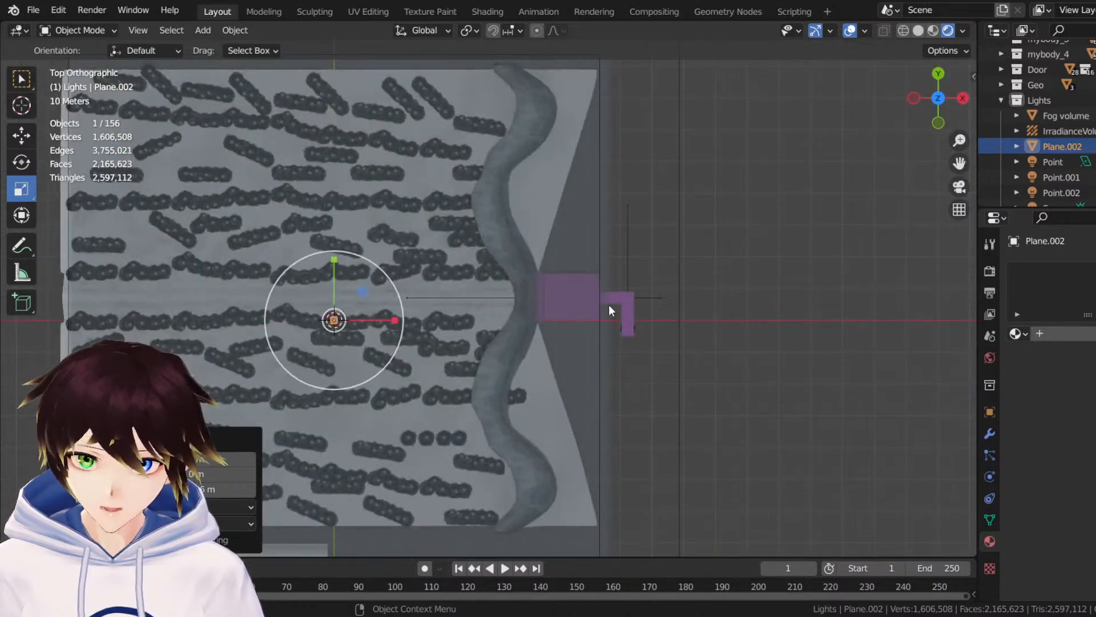
pyautogui.press('s')
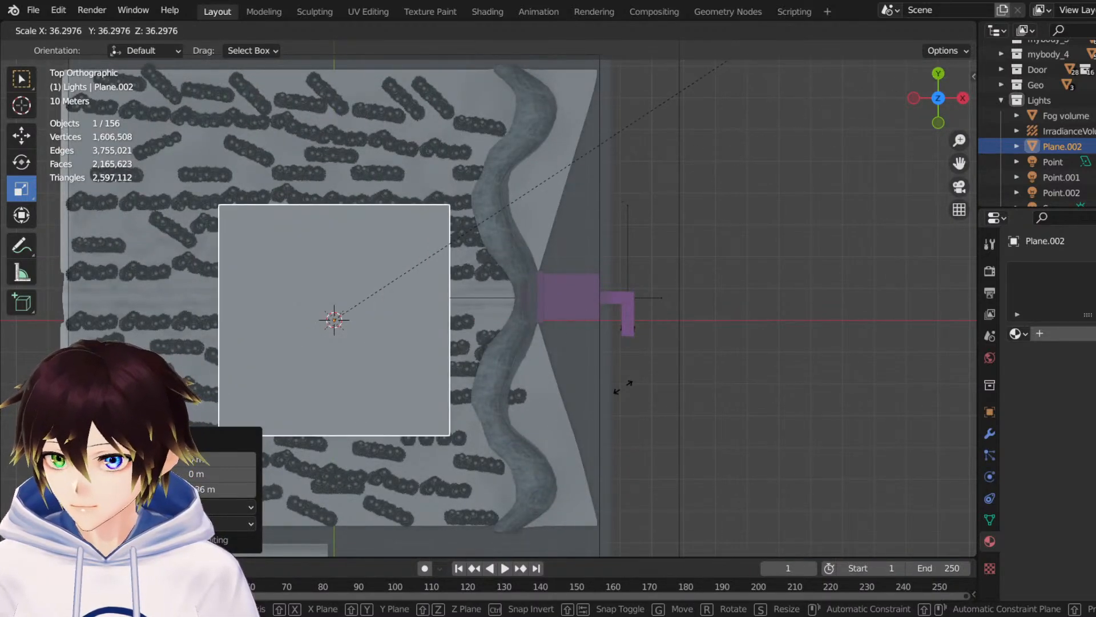
pyautogui.click(297, 285)
pyautogui.scroll(-1, 383, 262)
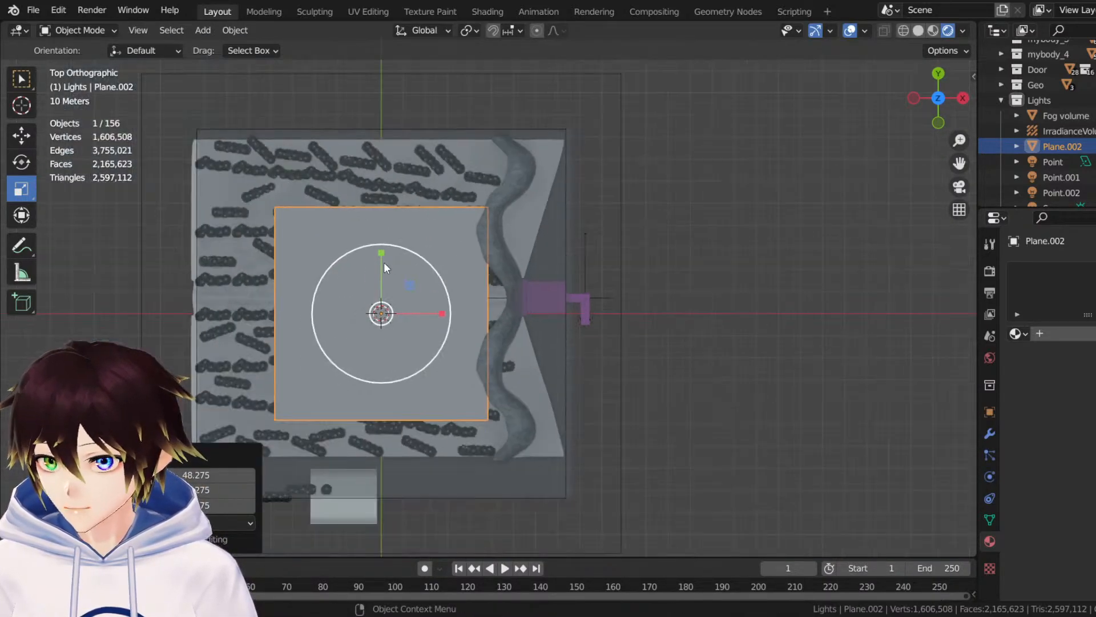
pyautogui.press('s')
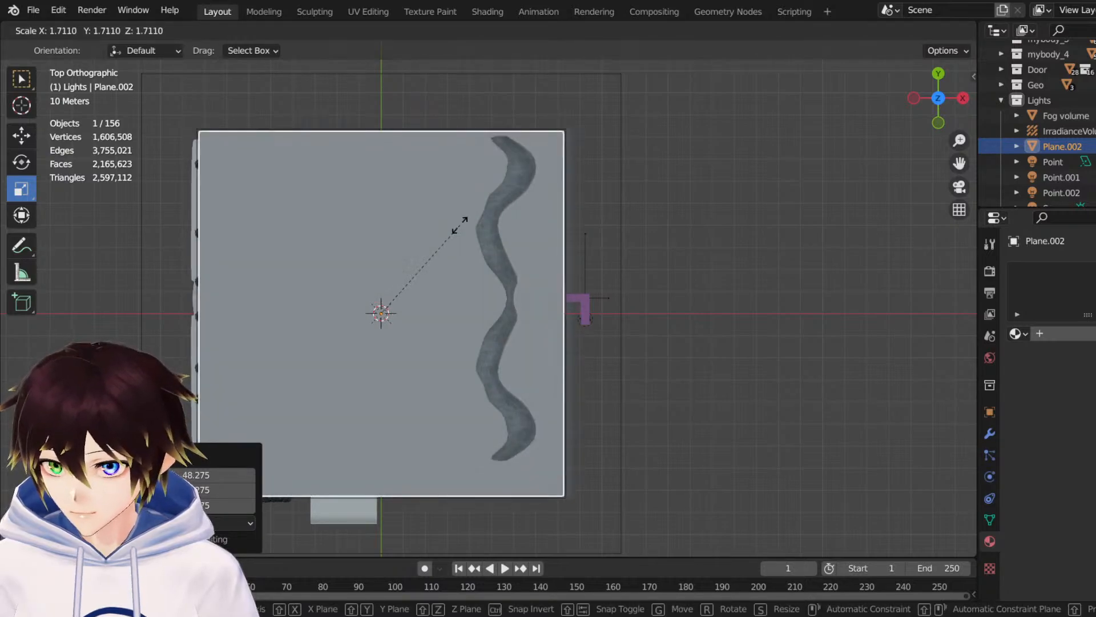
pyautogui.click(465, 228)
pyautogui.press('KP_5')
# Raise the large plane further along the Z axis, well above the treetops.
pyautogui.moveTo(399, 297); pyautogui.dragTo(438, 178, button='middle')
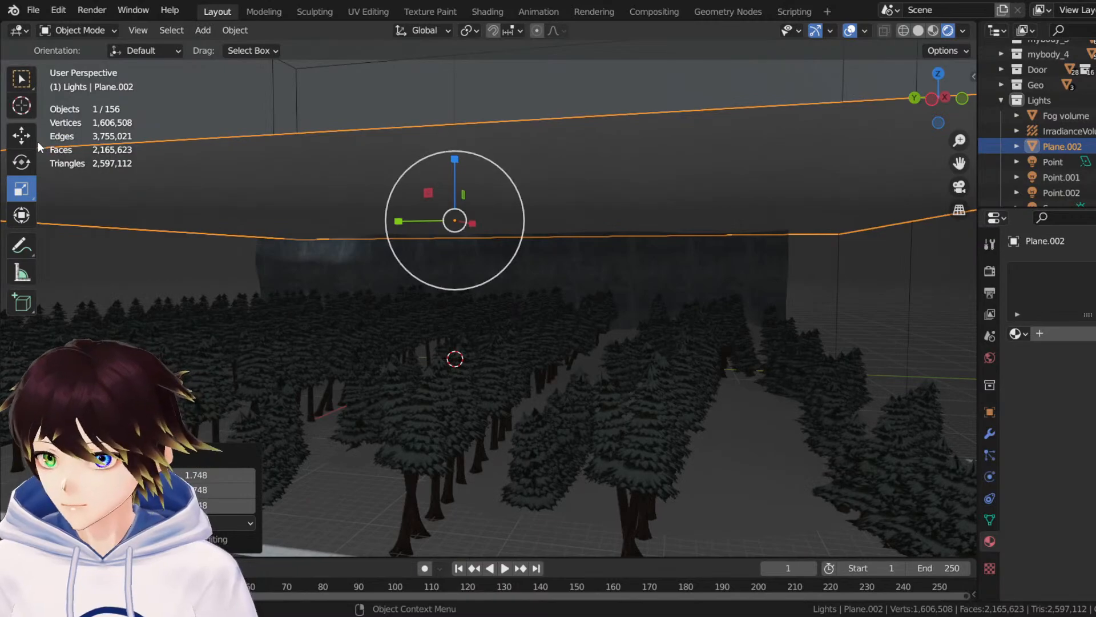
pyautogui.click(21, 135)
pyautogui.moveTo(453, 161); pyautogui.dragTo(454, 130)
pyautogui.moveTo(505, 180); pyautogui.dragTo(554, 207, button='middle')
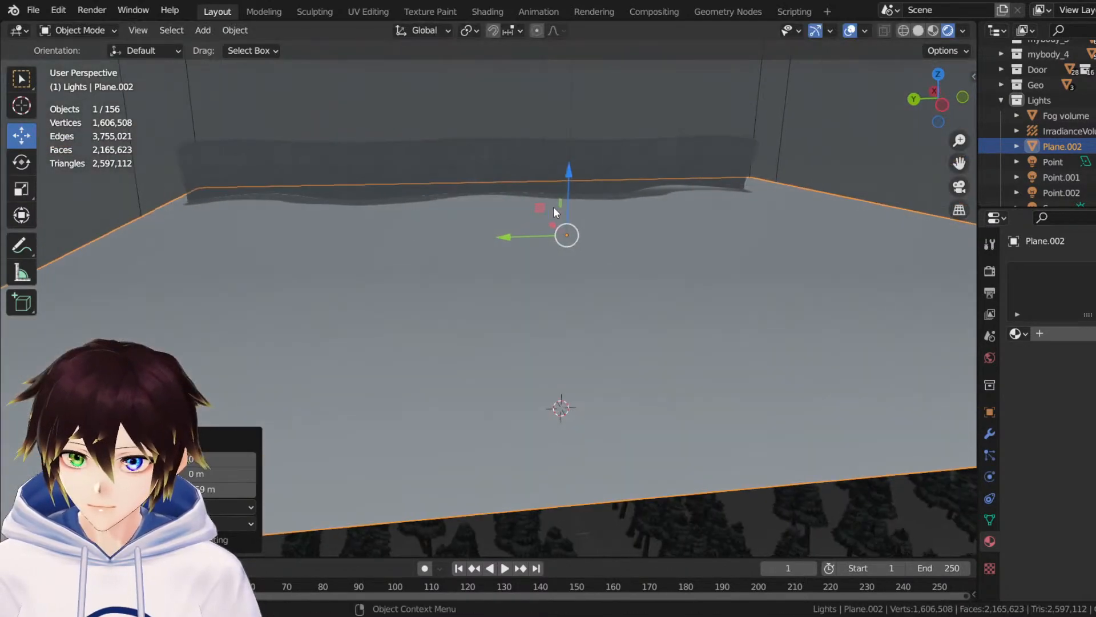
pyautogui.scroll(-4, 551, 207)
pyautogui.scroll(1, 560, 219)
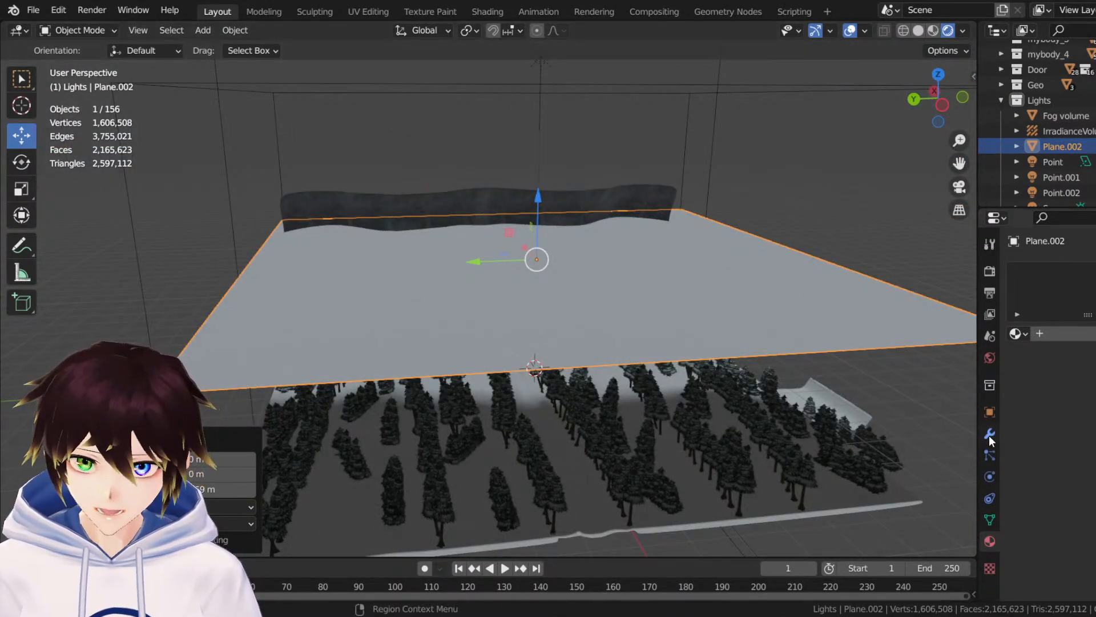
# Duplicate the large plane and move the copy 115.64 m along Y and 159.14 m along X, away from the forest.
pyautogui.click(992, 476)
pyautogui.moveTo(607, 363); pyautogui.dragTo(498, 276, button='middle')
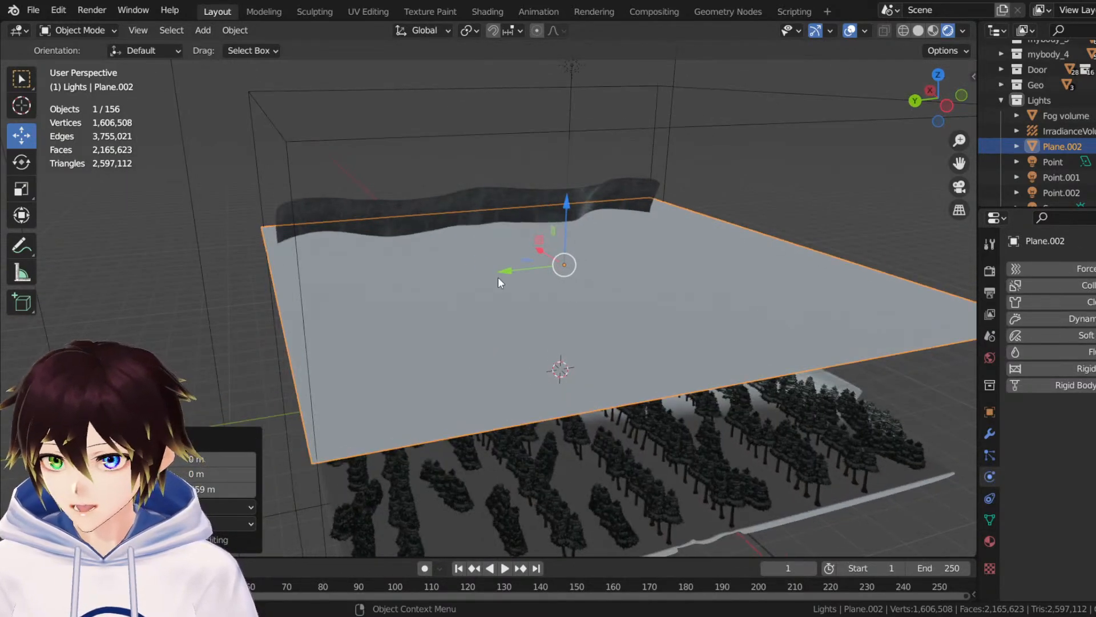
pyautogui.rightClick(532, 293)
pyautogui.click(529, 292)
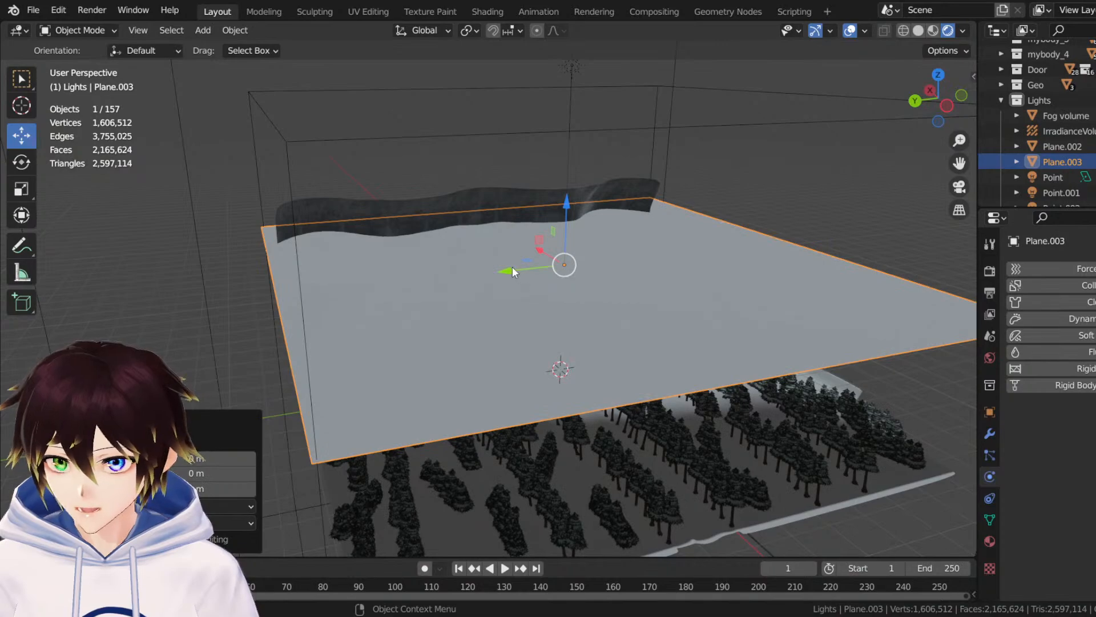
pyautogui.click(275, 290)
pyautogui.scroll(-4, 275, 290)
pyautogui.moveTo(276, 289); pyautogui.dragTo(464, 359, button='middle')
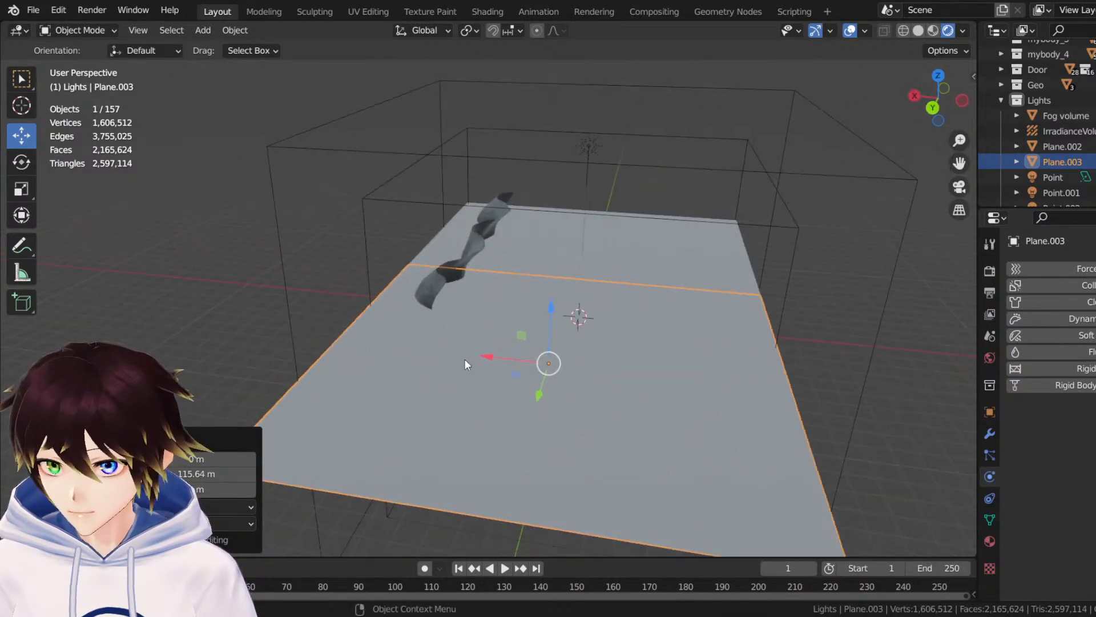
pyautogui.press('g')
pyautogui.click(252, 320)
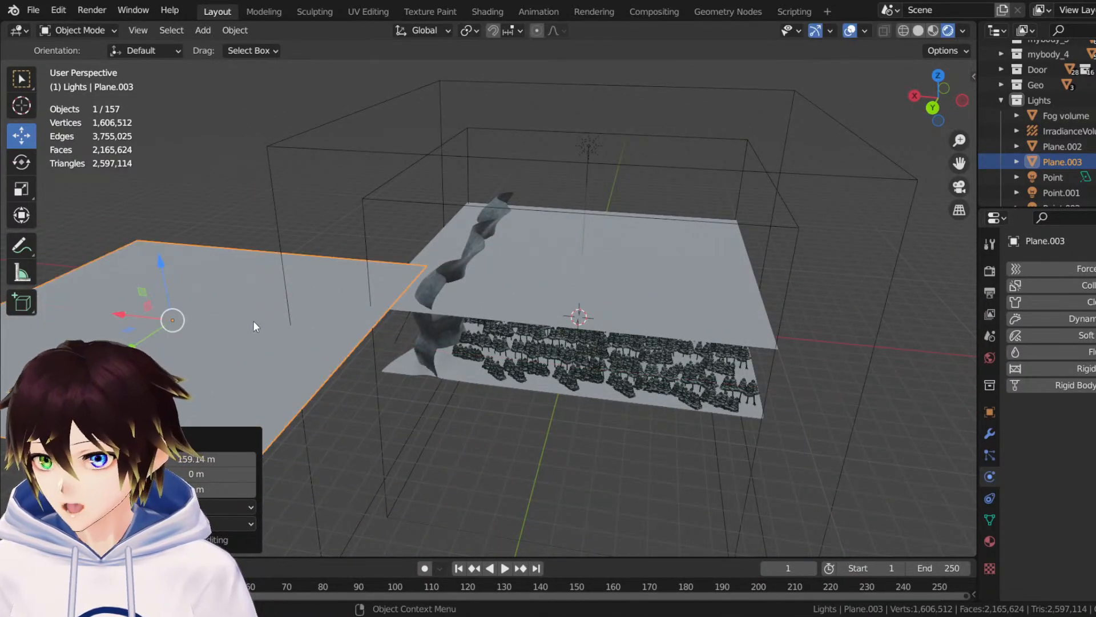
pyautogui.moveTo(252, 320); pyautogui.dragTo(286, 317, button='middle')
# Scale the duplicated plane down to a small square, finishing with a factor of about 0.093.
pyautogui.click(21, 189)
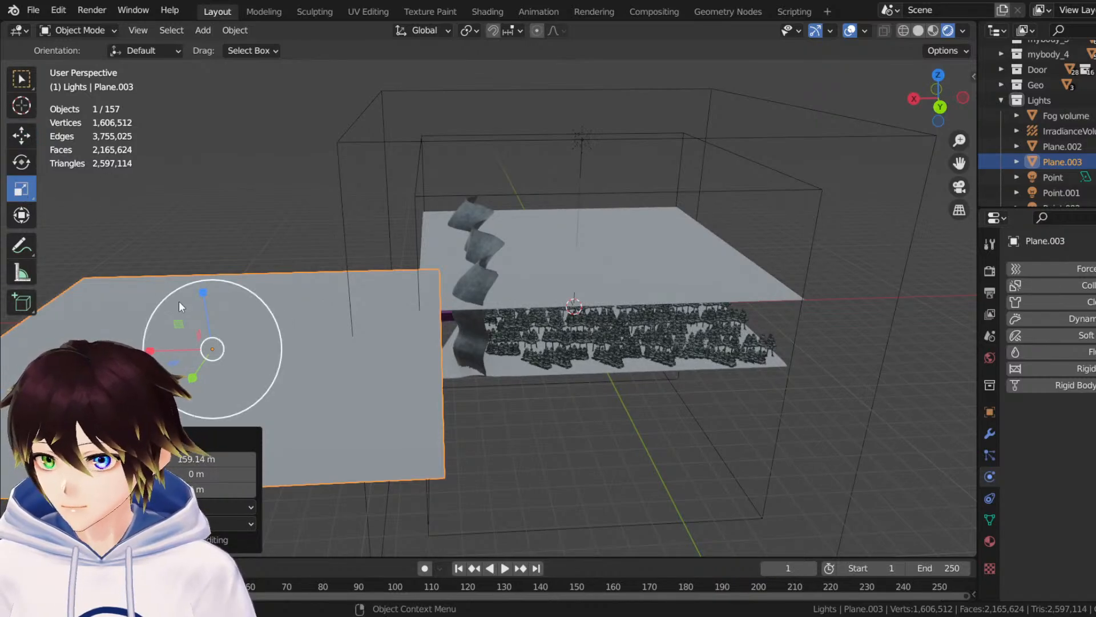
pyautogui.moveTo(268, 308); pyautogui.dragTo(228, 331)
pyautogui.moveTo(960, 164); pyautogui.dragTo(1095, 135)
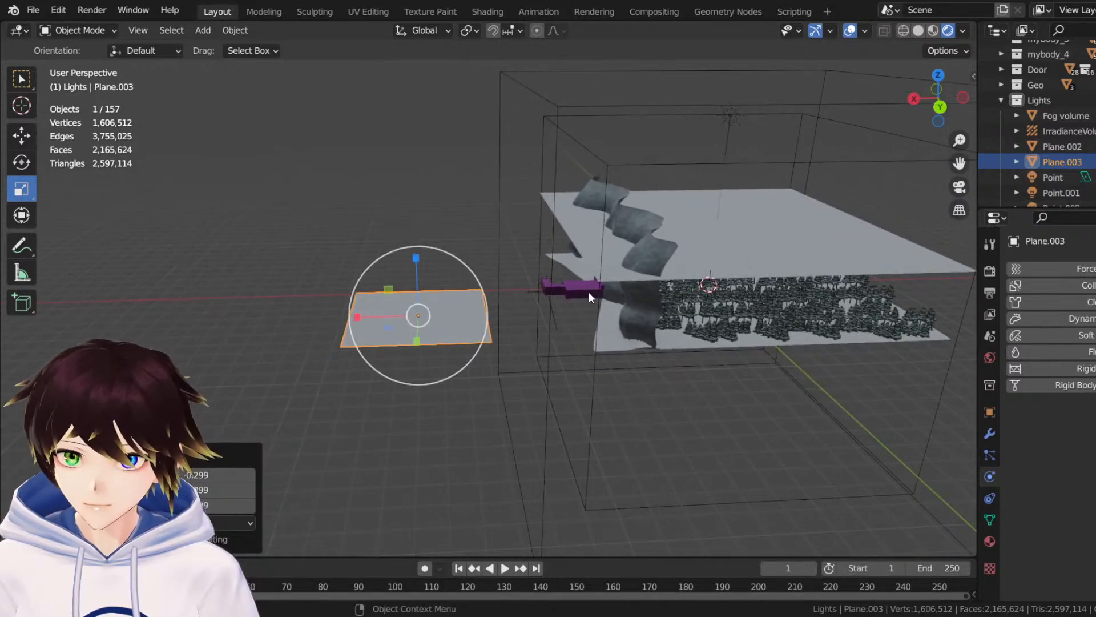
pyautogui.scroll(4, 588, 291)
pyautogui.moveTo(361, 309); pyautogui.dragTo(302, 342)
pyautogui.moveTo(302, 342); pyautogui.dragTo(615, 218, button='middle')
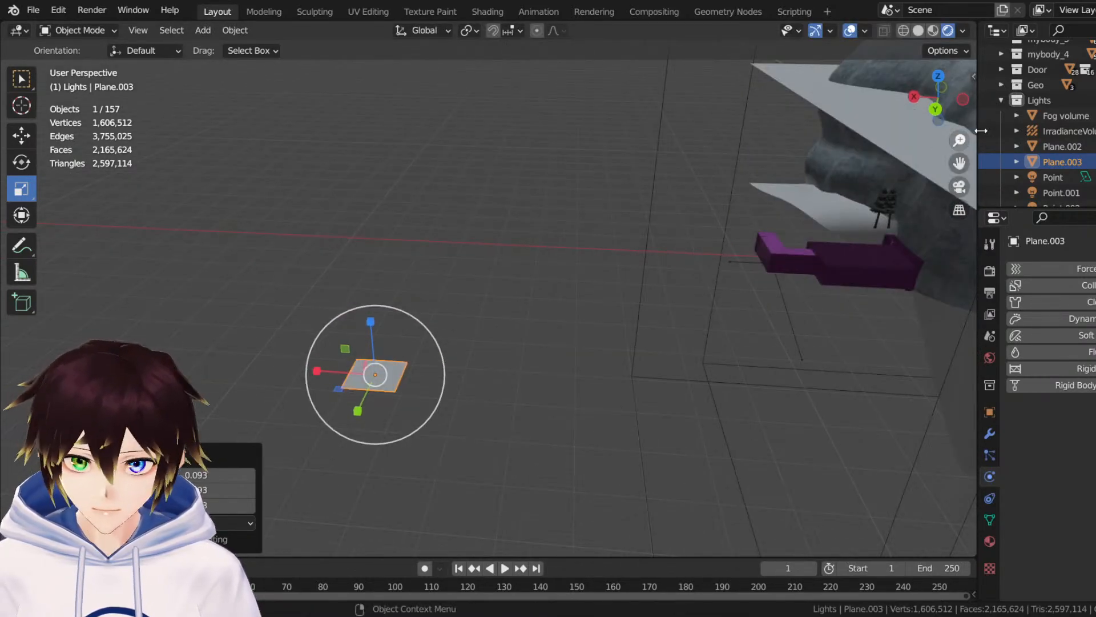
# Create a new collection directly under the Scene Collection and name it Snow Particles.
pyautogui.moveTo(1060, 162)
pyautogui.mouseDown()
pyautogui.moveTo(1050, 80)
pyautogui.moveTo(1078, 176)
pyautogui.moveTo(1062, 164)
pyautogui.mouseUp()
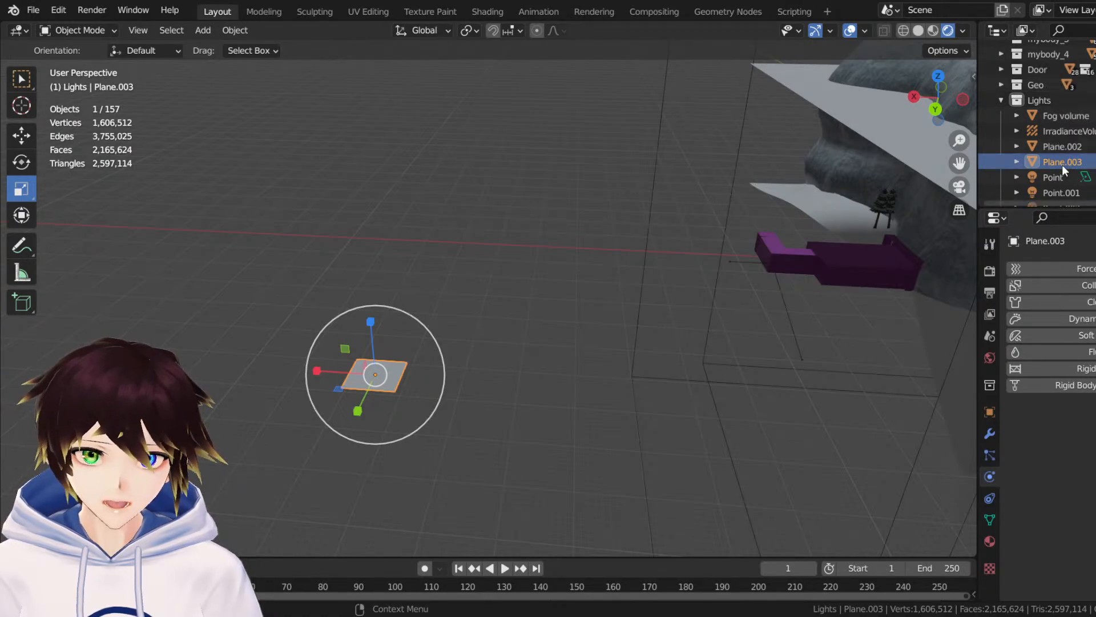
pyautogui.scroll(3, 1053, 80)
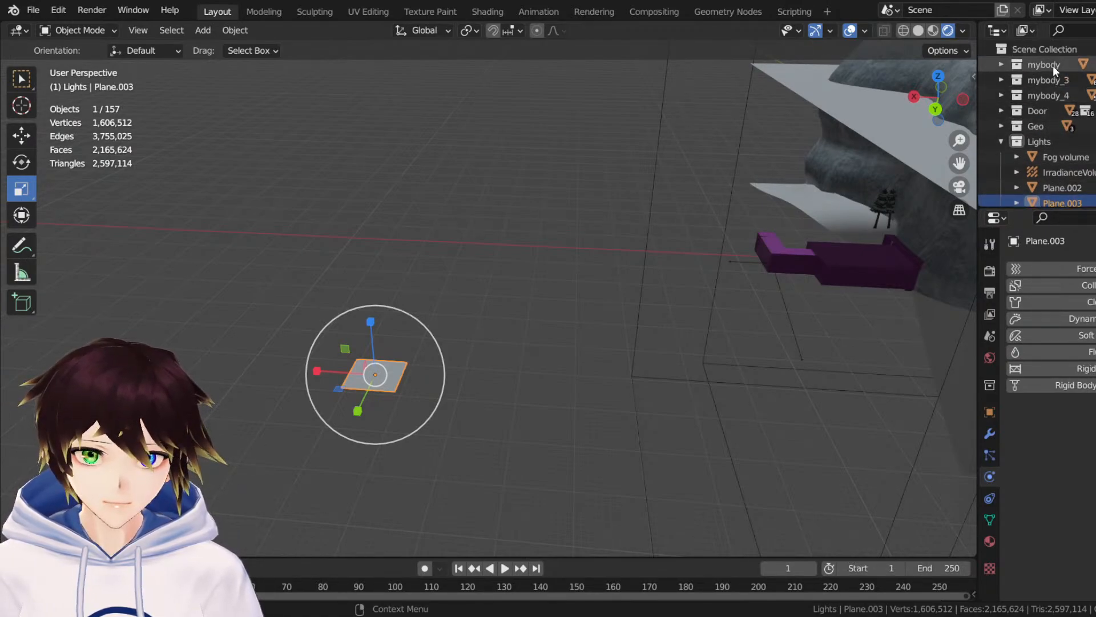
pyautogui.click(1041, 60)
pyautogui.click(1038, 49)
pyautogui.rightClick(1036, 48)
pyautogui.click(1038, 51)
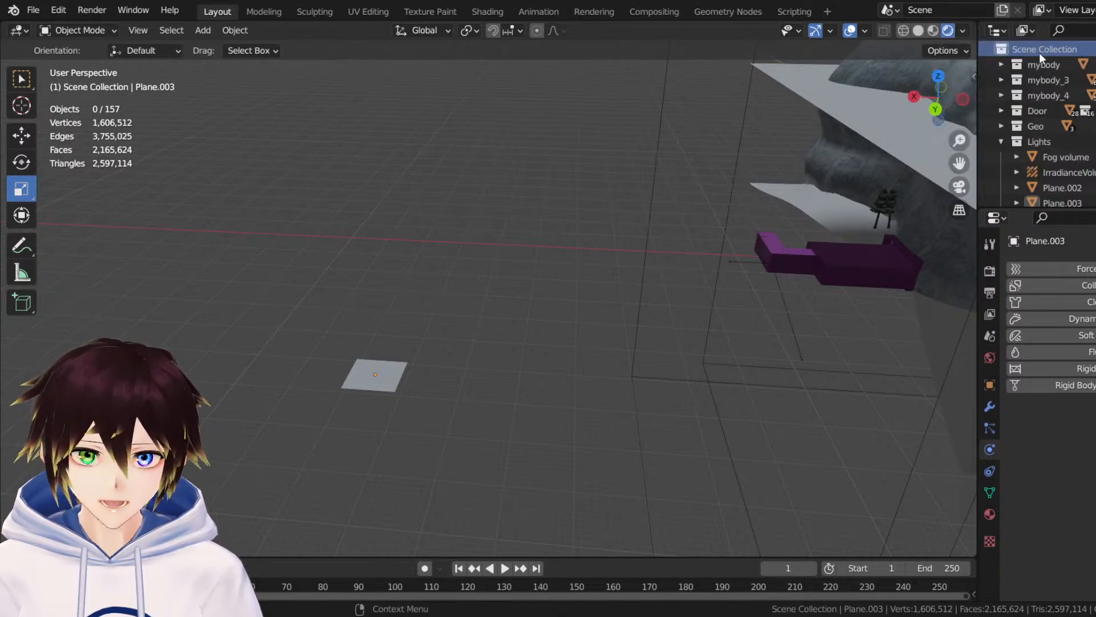
pyautogui.scroll(-5, 1057, 115)
pyautogui.doubleClick(1046, 195)
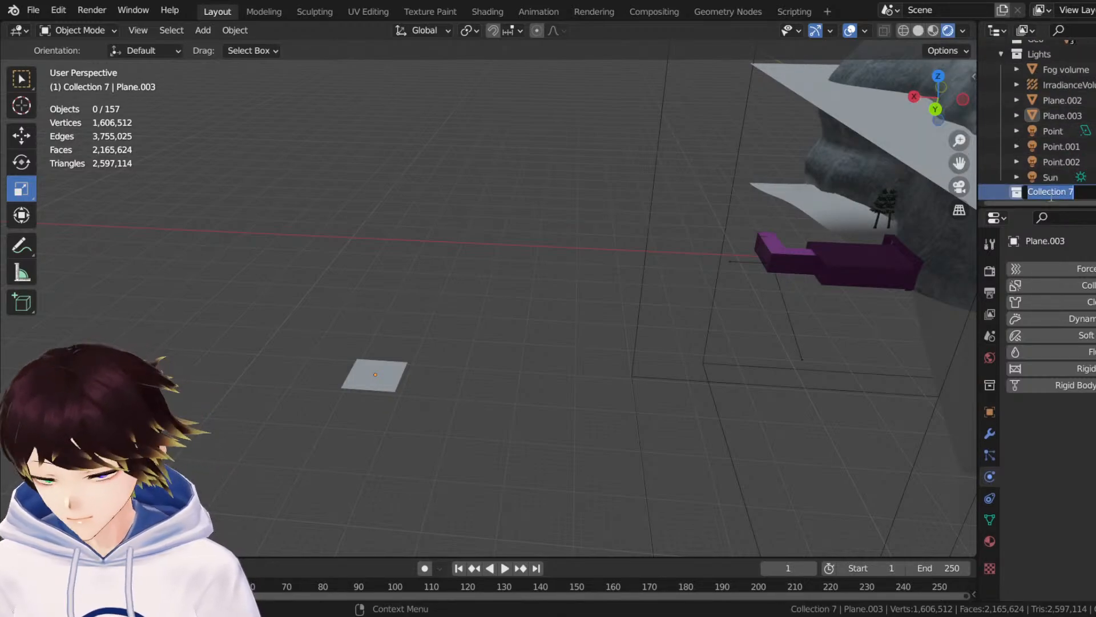
pyautogui.write('Snow Partic')
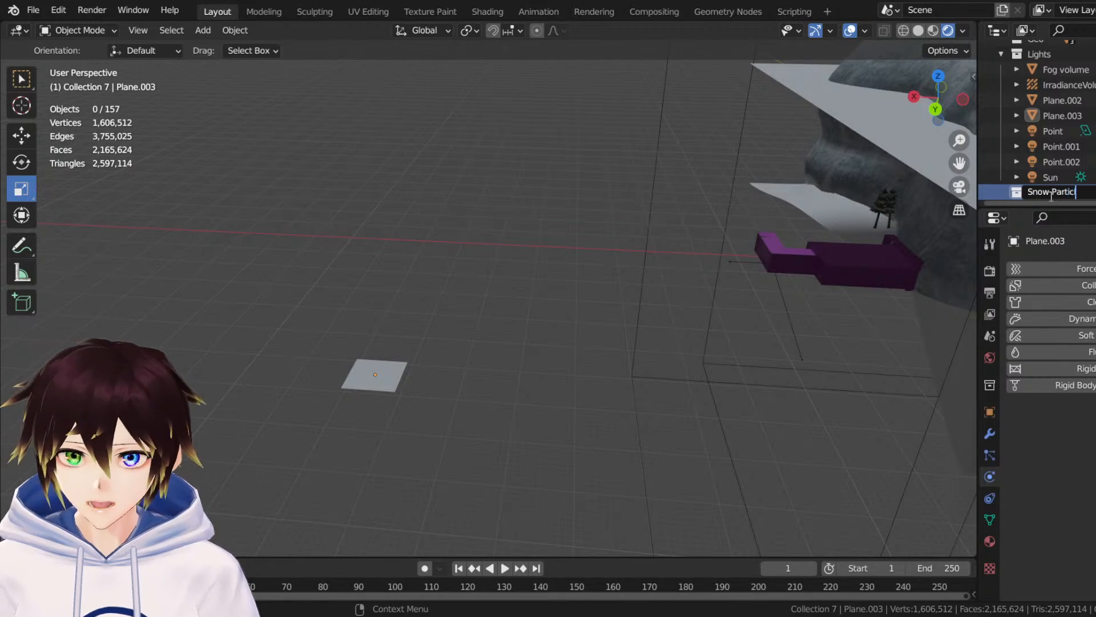
pyautogui.write('les')
pyautogui.press('Return')
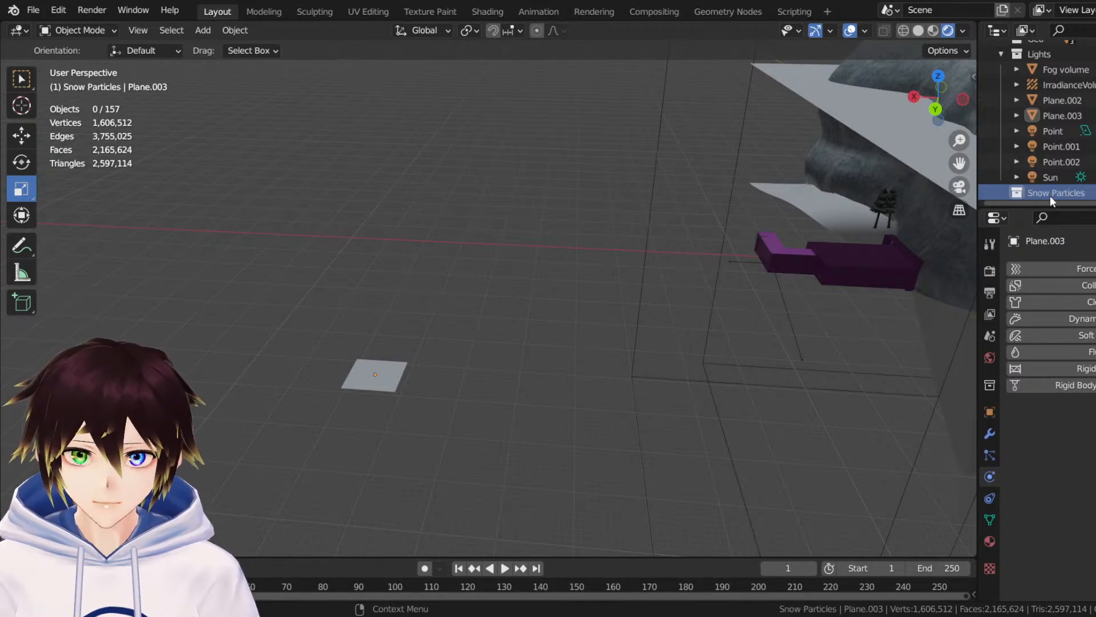
# Move both the large and the small plane from the Lights collection into the Snow Particles collection.
pyautogui.click(1051, 100)
pyautogui.keyDown('shift'); pyautogui.click(1060, 112); pyautogui.keyUp('shift')
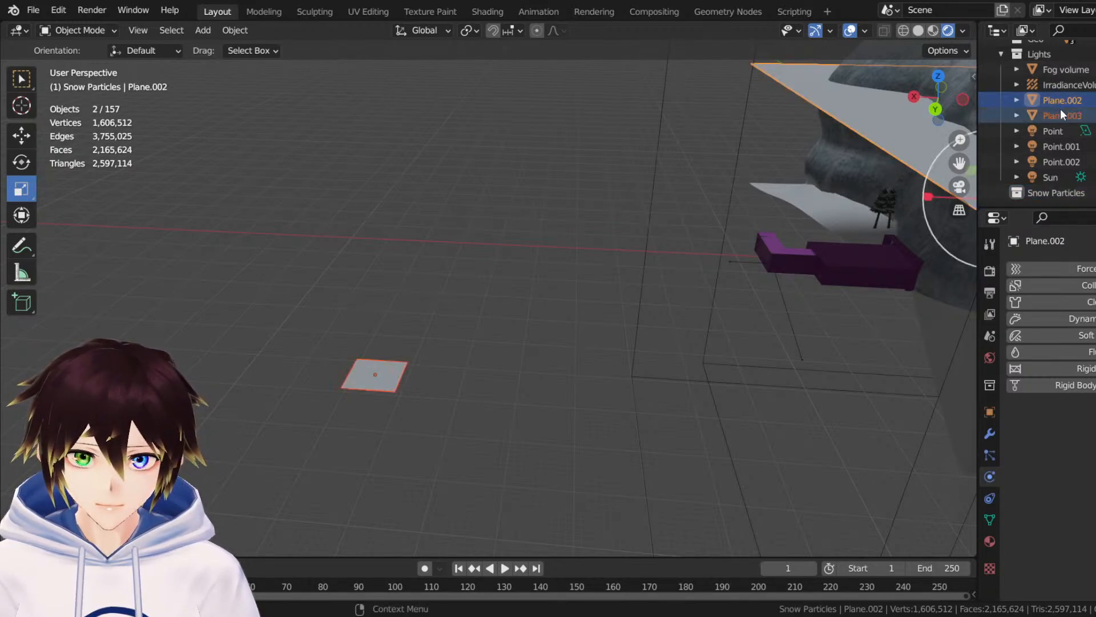
pyautogui.moveTo(1053, 101); pyautogui.dragTo(1042, 191)
pyautogui.click(379, 356)
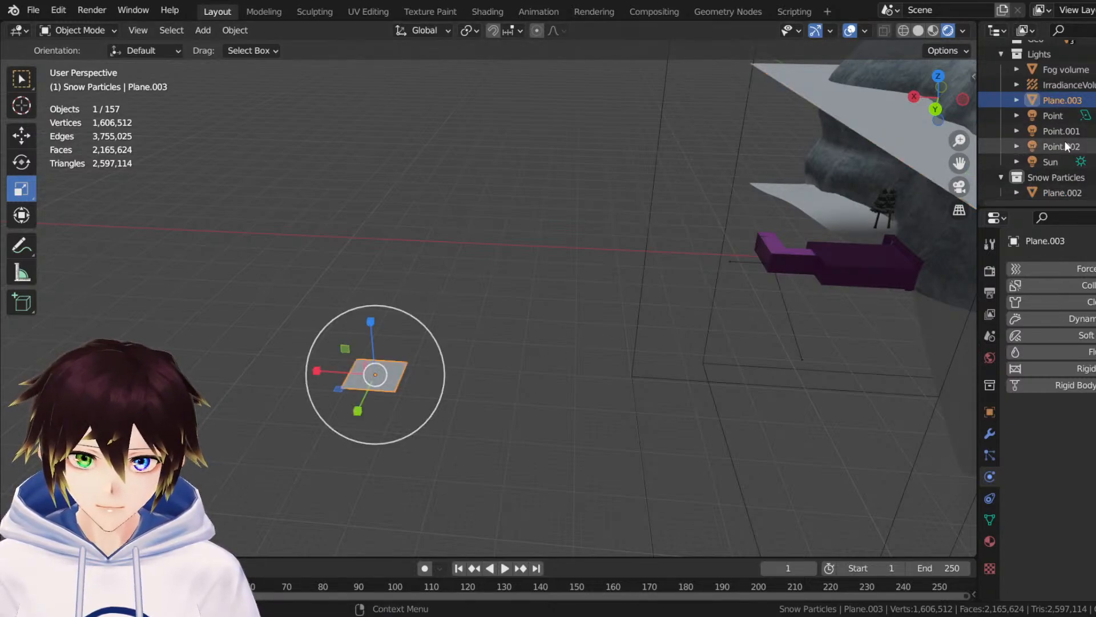
pyautogui.moveTo(1061, 95); pyautogui.dragTo(1065, 177)
# Rename the large plane above the forest as Particle Emitter.
pyautogui.click(1057, 182)
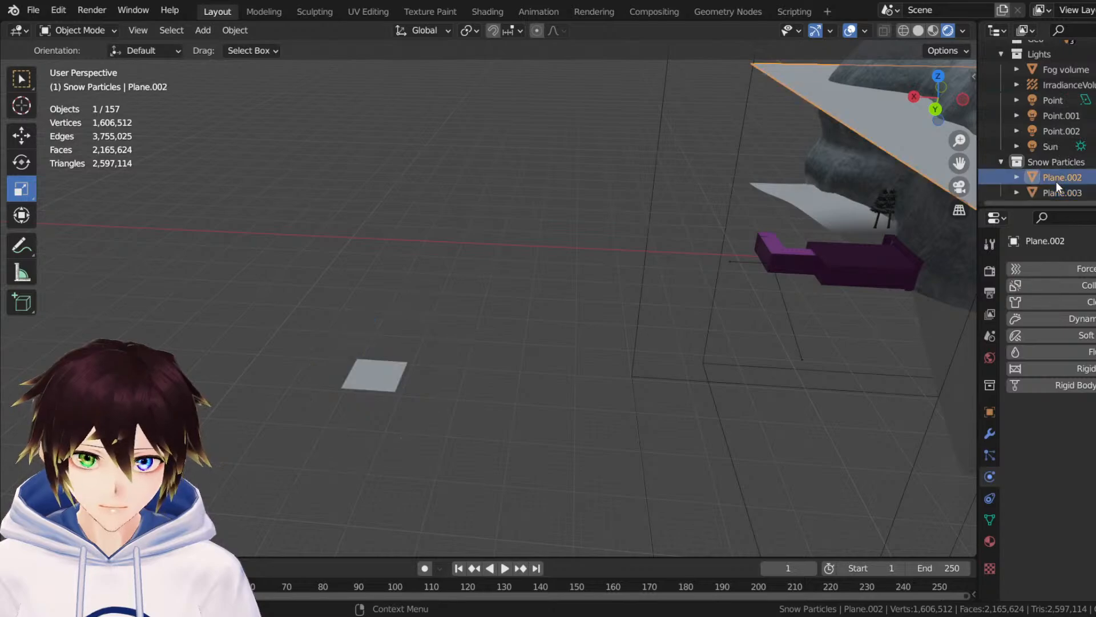
pyautogui.doubleClick(1057, 181)
pyautogui.write('Par')
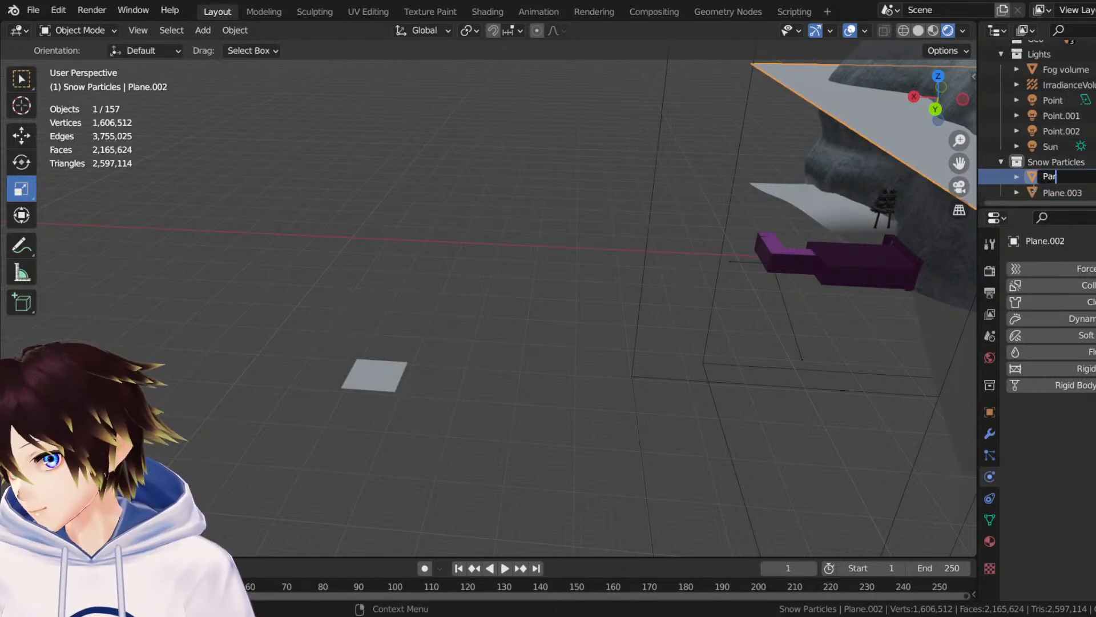
pyautogui.write('ticle Emitter')
pyautogui.press('Return')
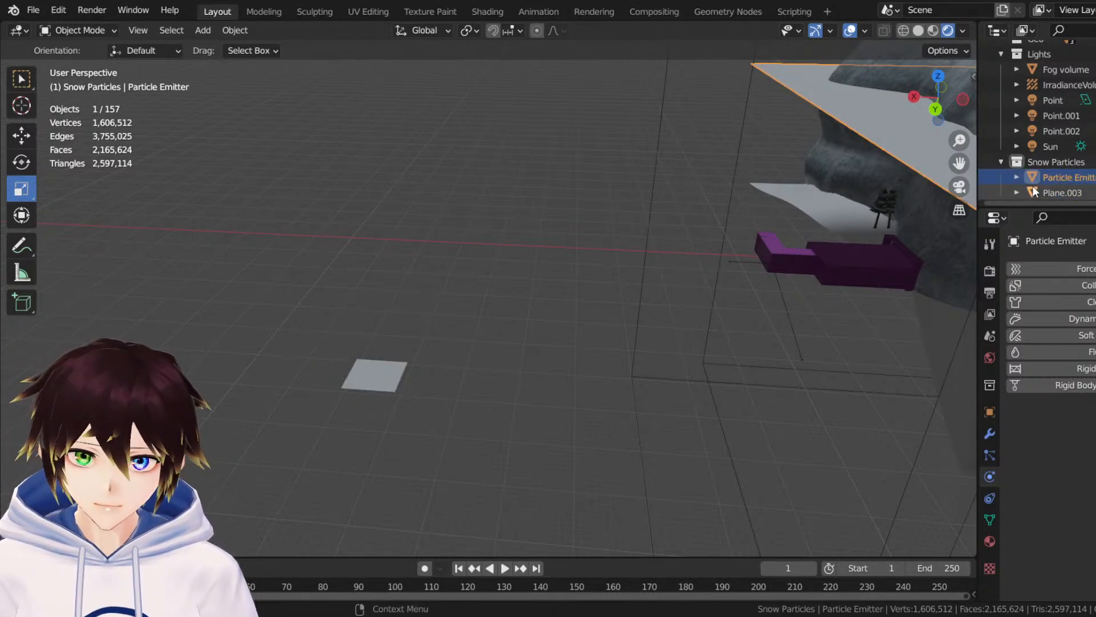
# Rename the small plane as Snow flake.
pyautogui.click(1053, 191)
pyautogui.doubleClick(1053, 192)
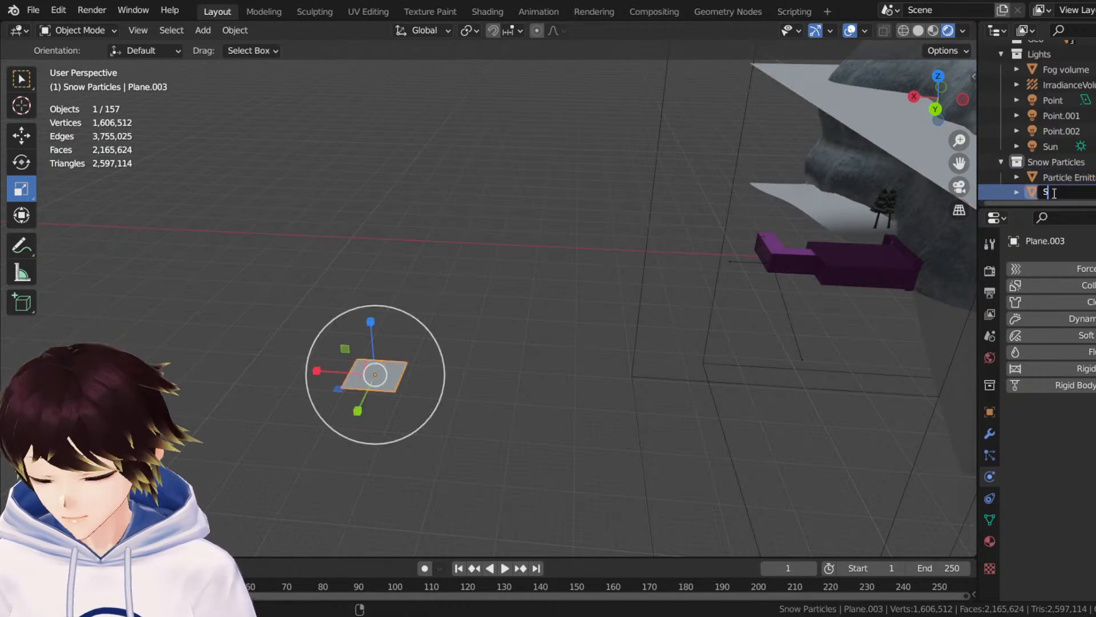
pyautogui.write('Snow')
pyautogui.press('Return')
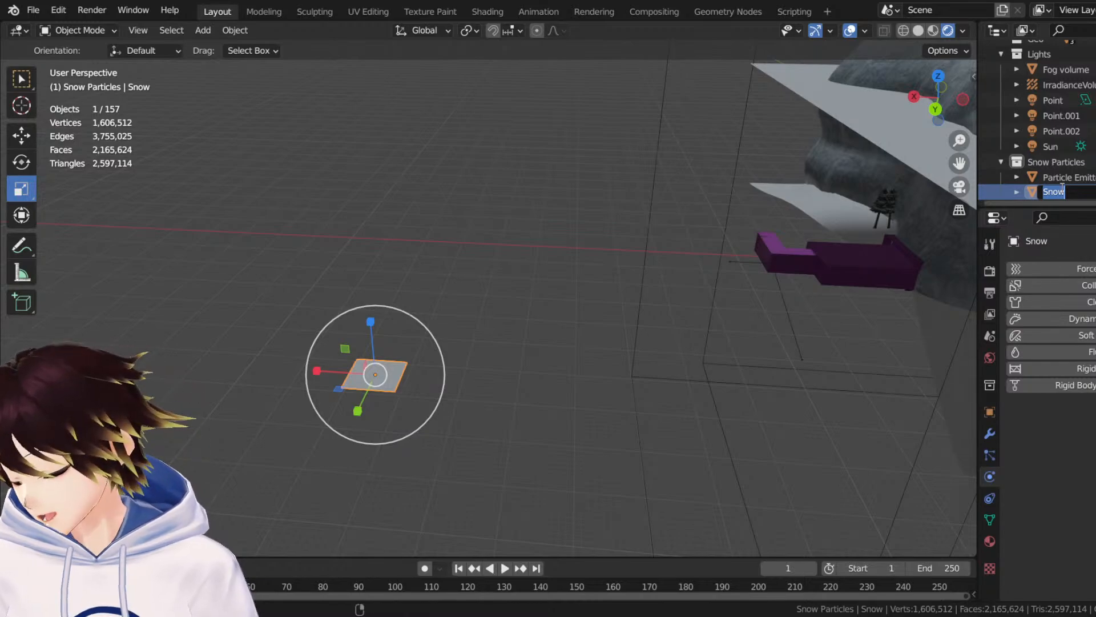
pyautogui.click(1063, 192)
pyautogui.write('flake')
pyautogui.press('Return')
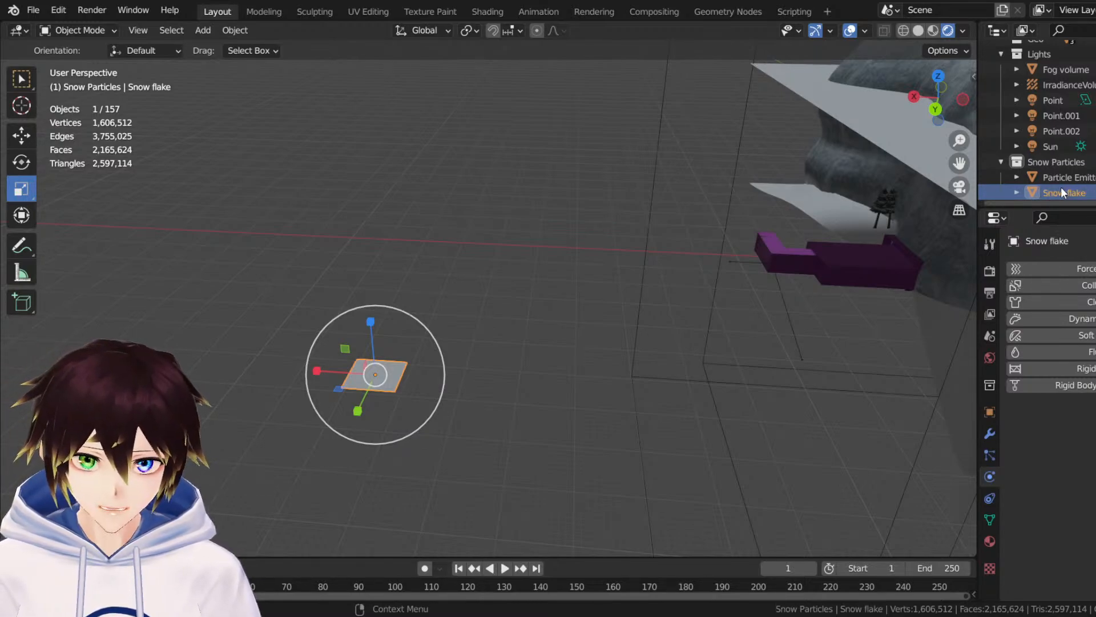
# Create a new material on the Snow flake plane and name it Snowflake material.
pyautogui.click(990, 540)
pyautogui.click(1039, 335)
pyautogui.doubleClick(1057, 331)
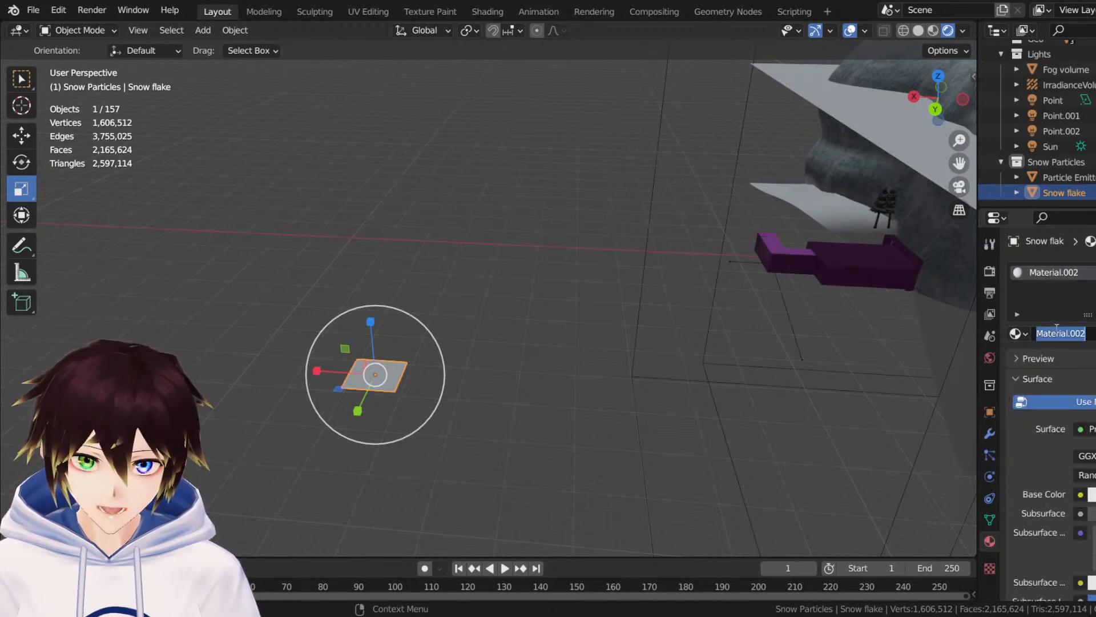
pyautogui.write('Snowflake')
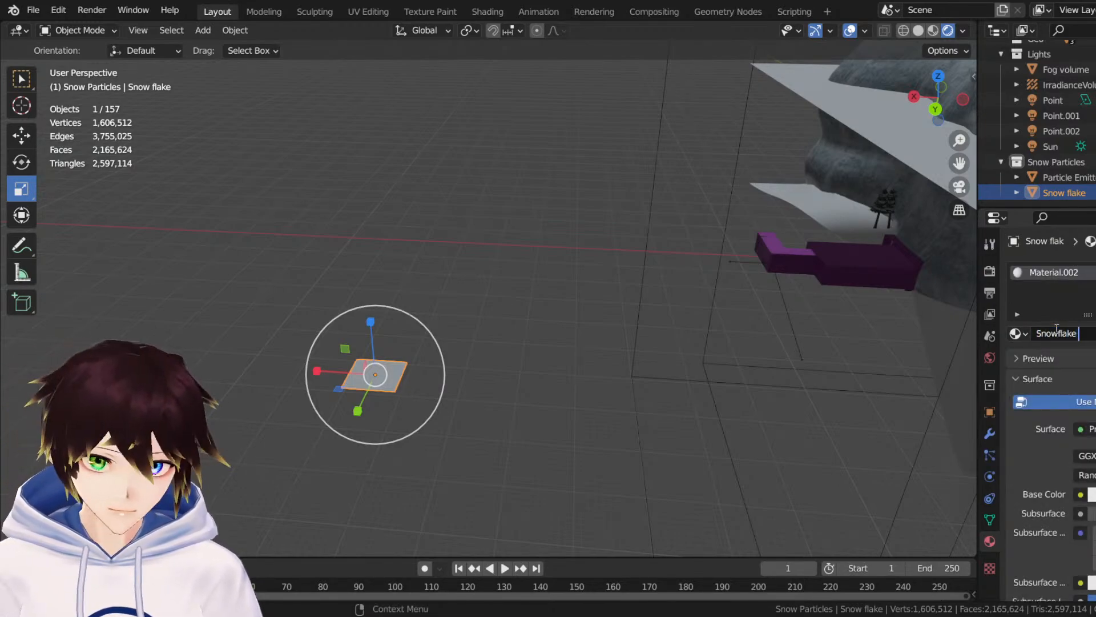
pyautogui.write(' material')
pyautogui.press('Return')
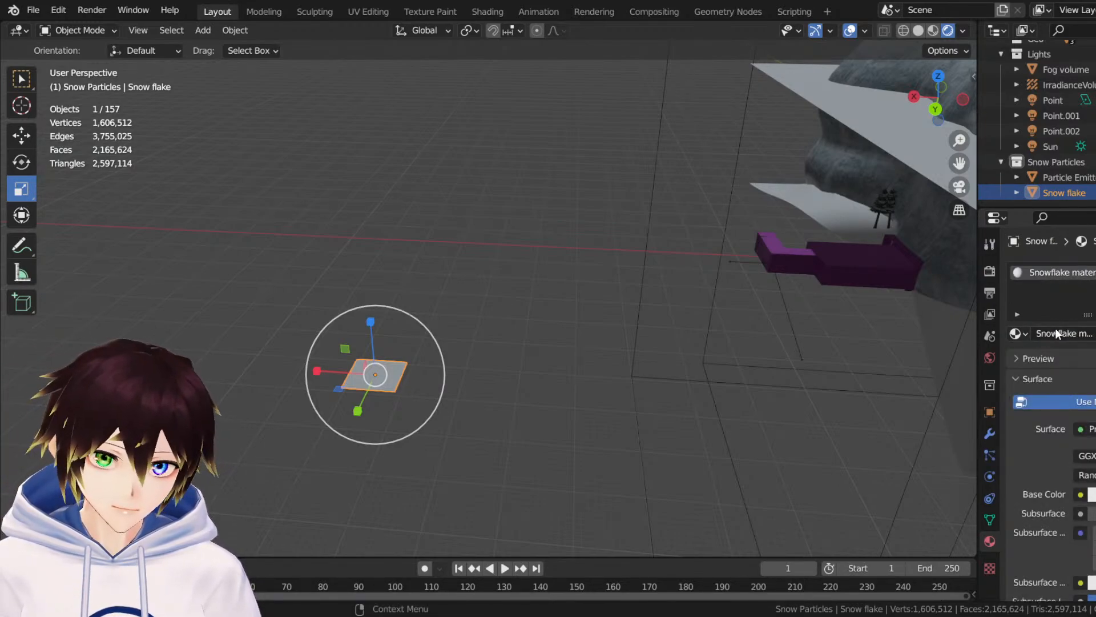
# Use the image texture snowflake.png as the snowflake material's base color and save the file.
pyautogui.click(1081, 494)
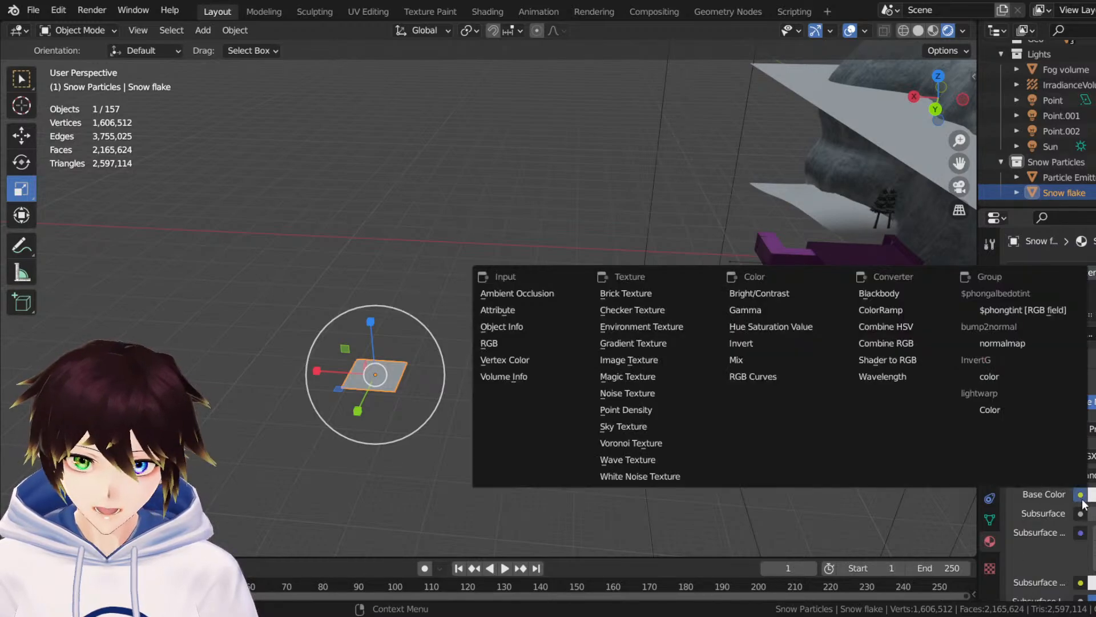
pyautogui.click(647, 366)
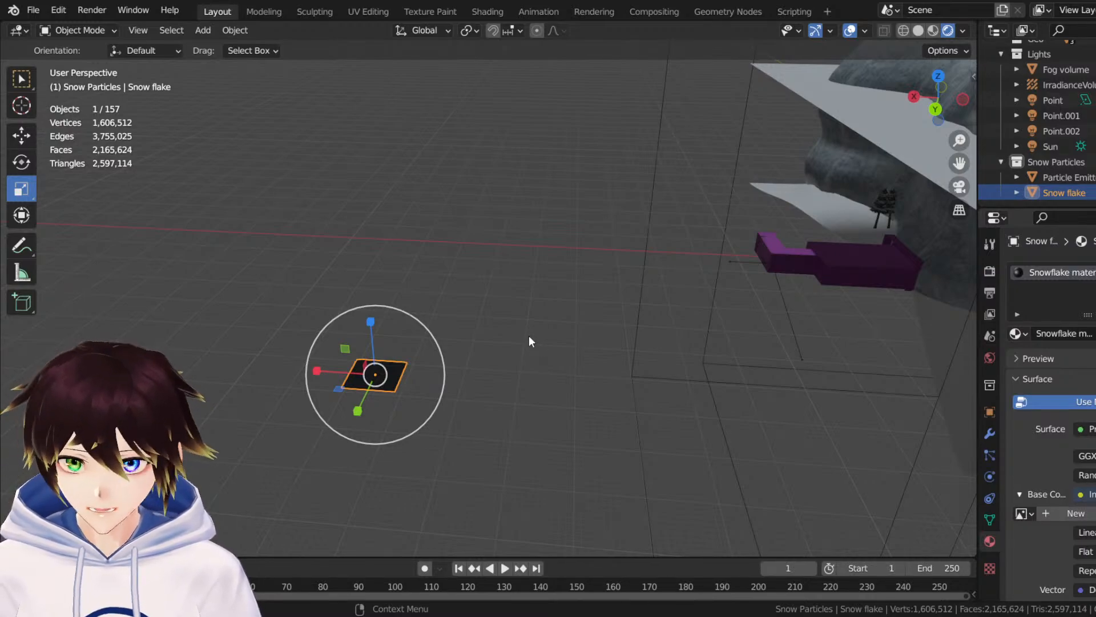
pyautogui.moveTo(667, 410); pyautogui.dragTo(454, 358, button='middle')
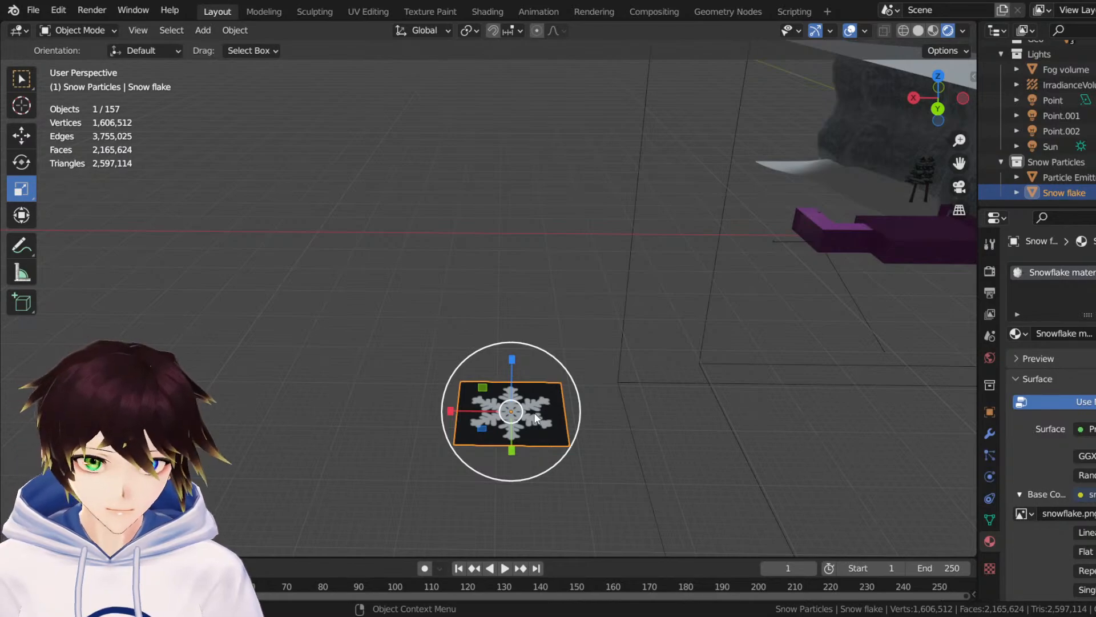
pyautogui.moveTo(959, 139); pyautogui.dragTo(959, 115)
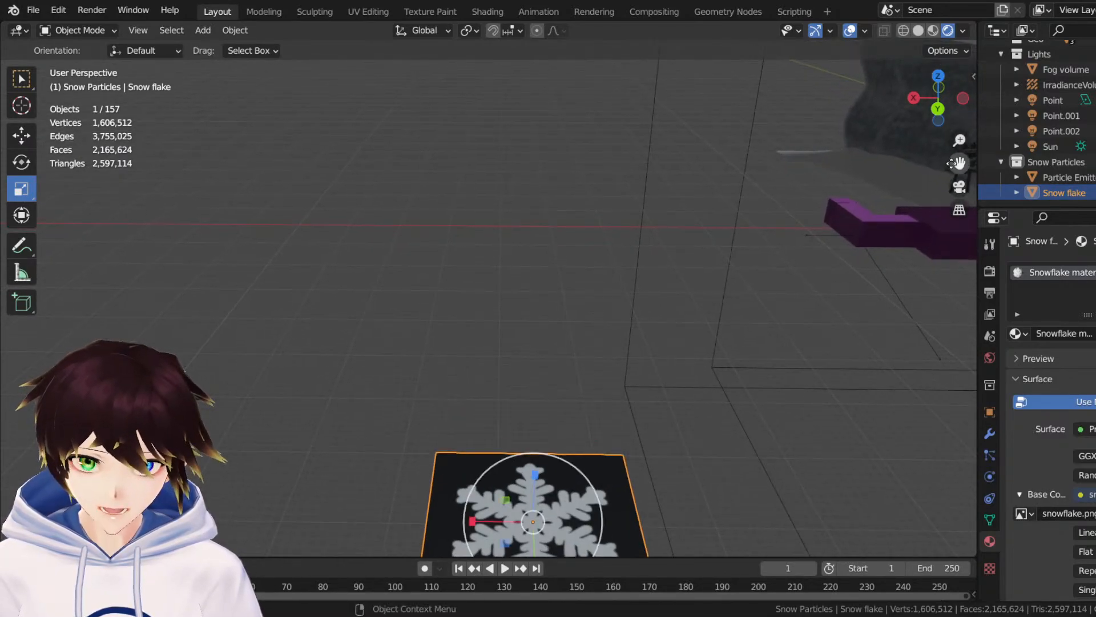
pyautogui.moveTo(959, 163)
pyautogui.mouseDown()
pyautogui.moveTo(892, 137)
pyautogui.moveTo(959, 163)
pyautogui.mouseUp()
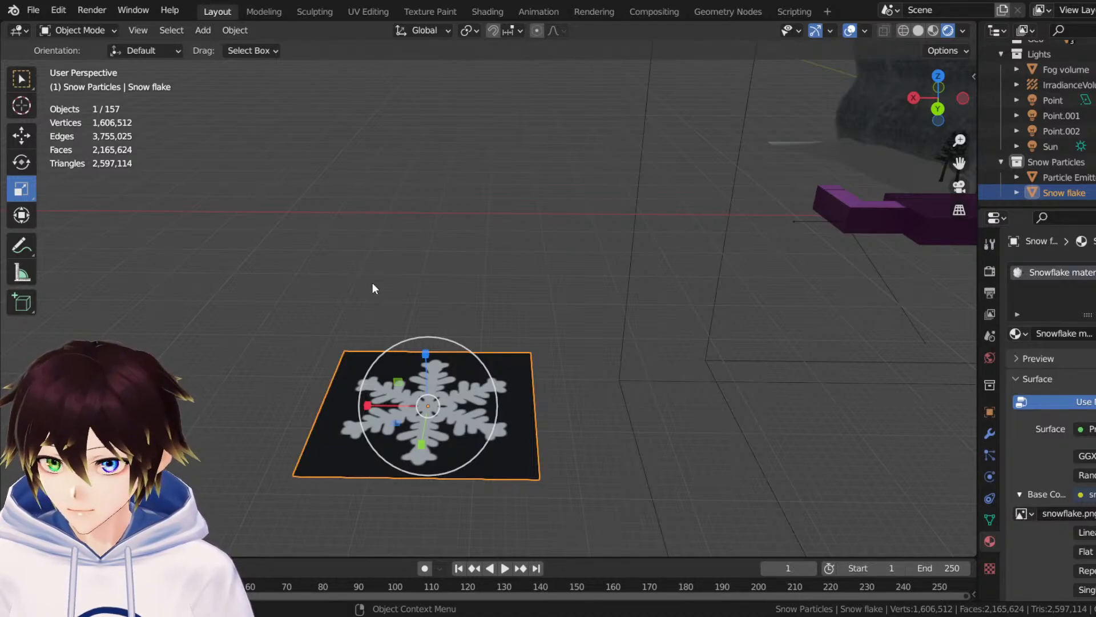
pyautogui.hotkey('ctrl', 's')
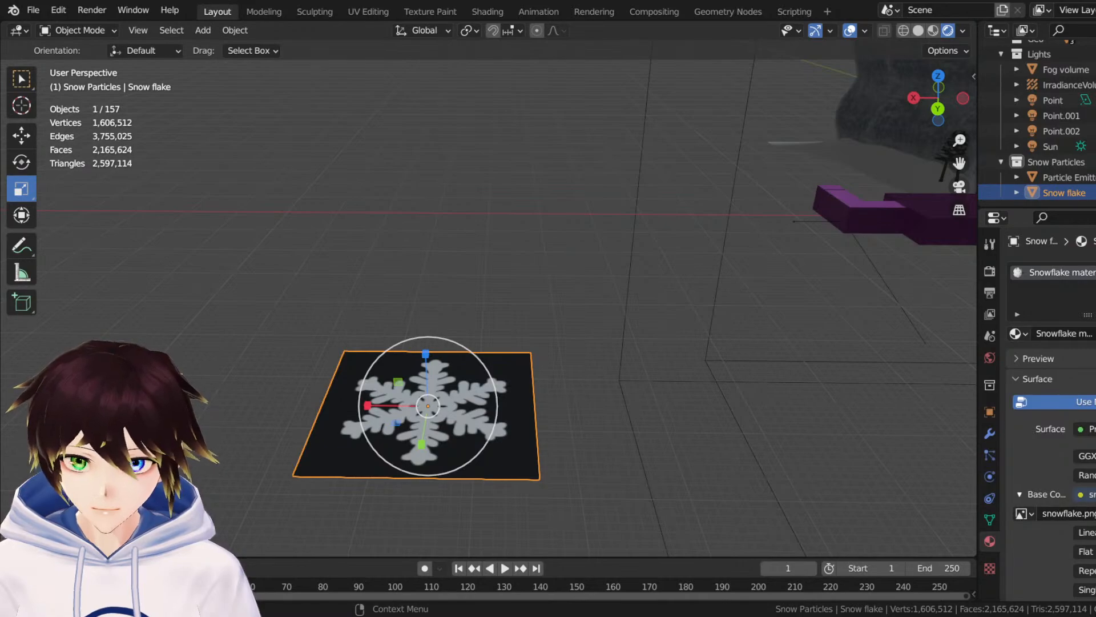
# Set the snowflake material's blend mode to Alpha Blend and shadow mode to Alpha Hashed, with Show Backface turned off.
pyautogui.scroll(-15, 1054, 509)
pyautogui.scroll(-4, 1054, 457)
pyautogui.click(1088, 415)
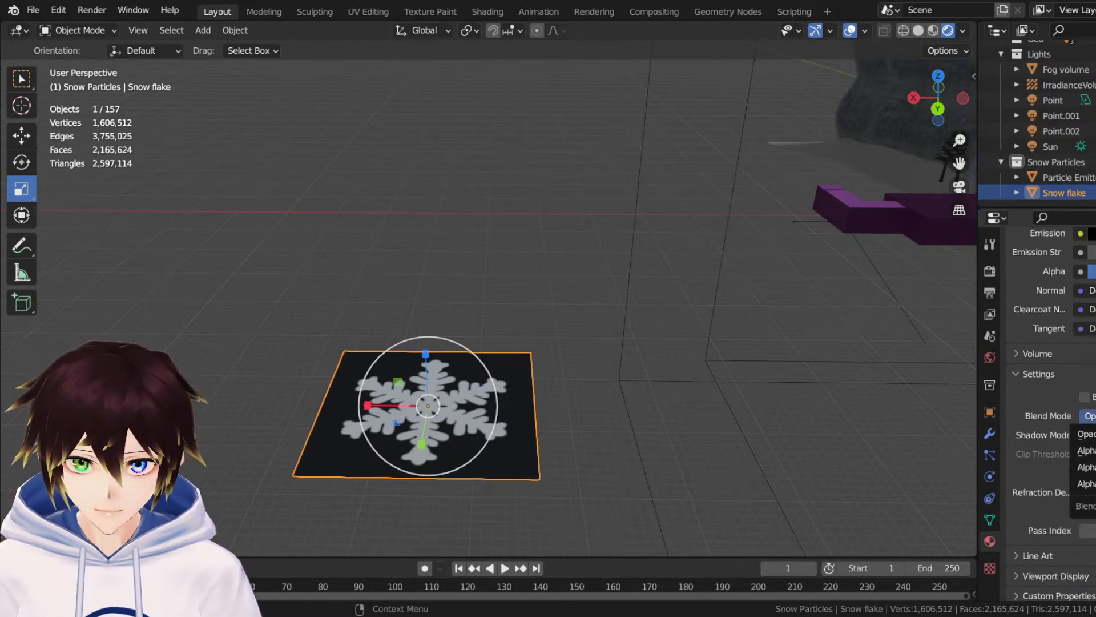
pyautogui.click(1087, 483)
pyautogui.click(1088, 435)
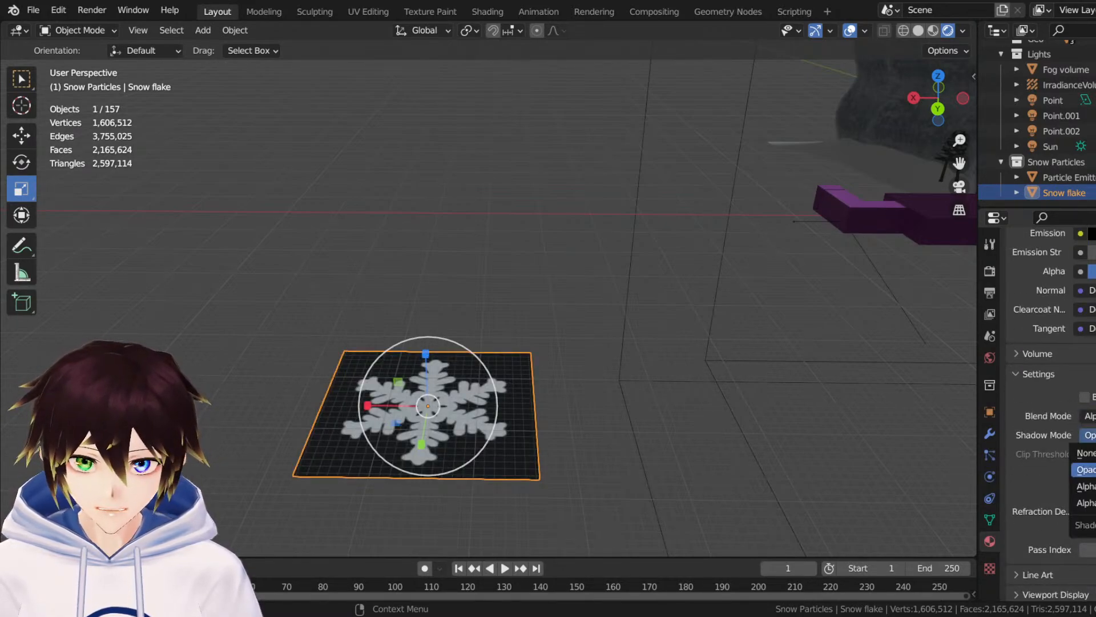
pyautogui.click(1088, 454)
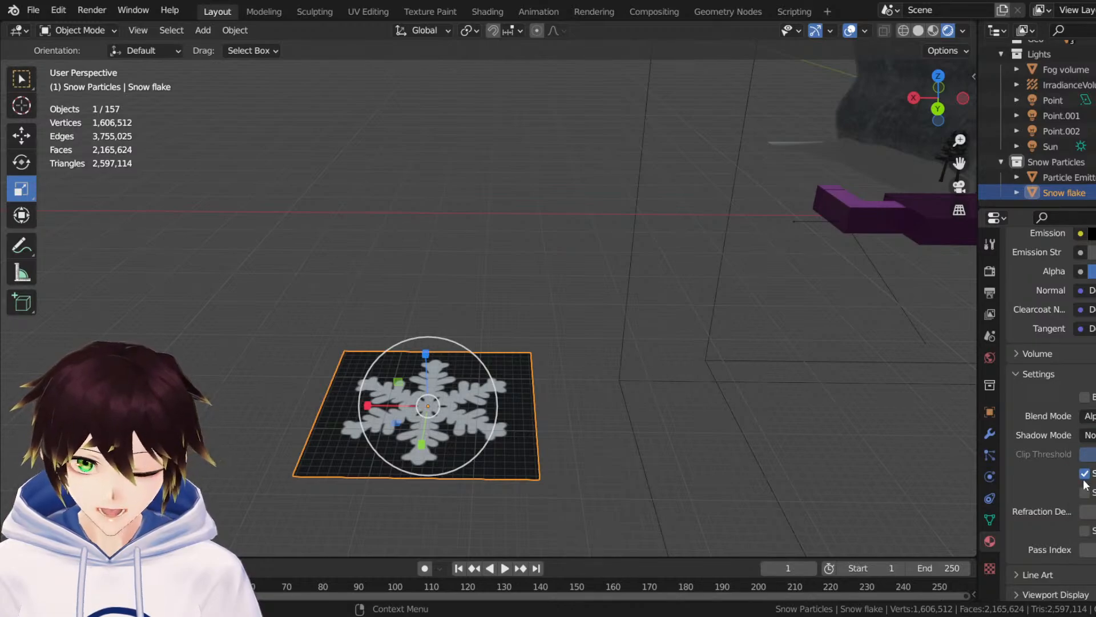
pyautogui.click(1088, 434)
pyautogui.click(1088, 511)
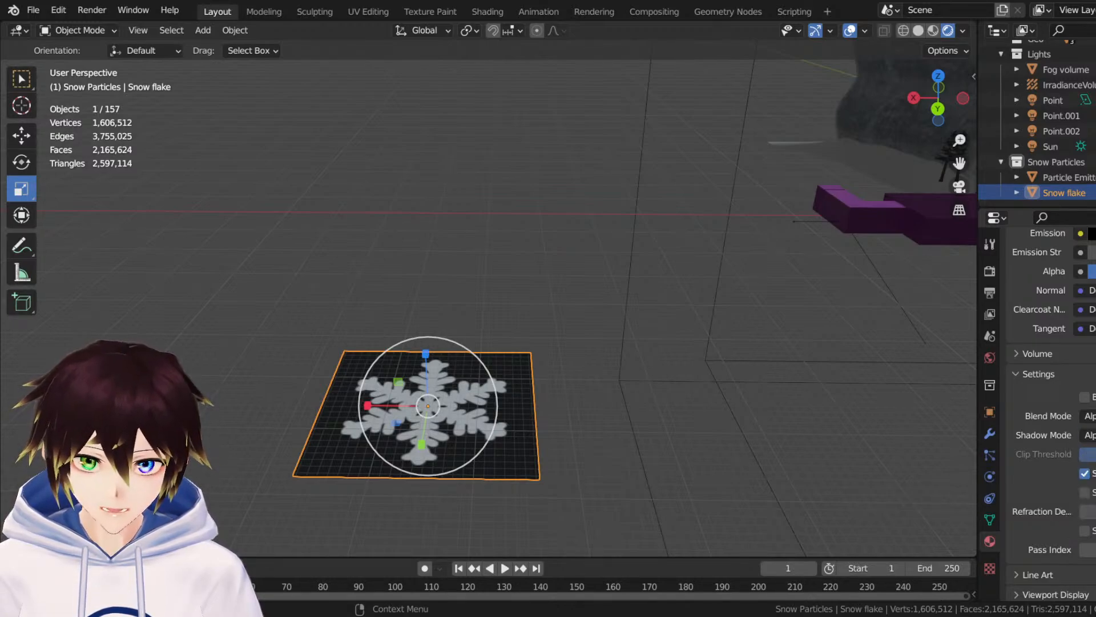
pyautogui.click(1084, 474)
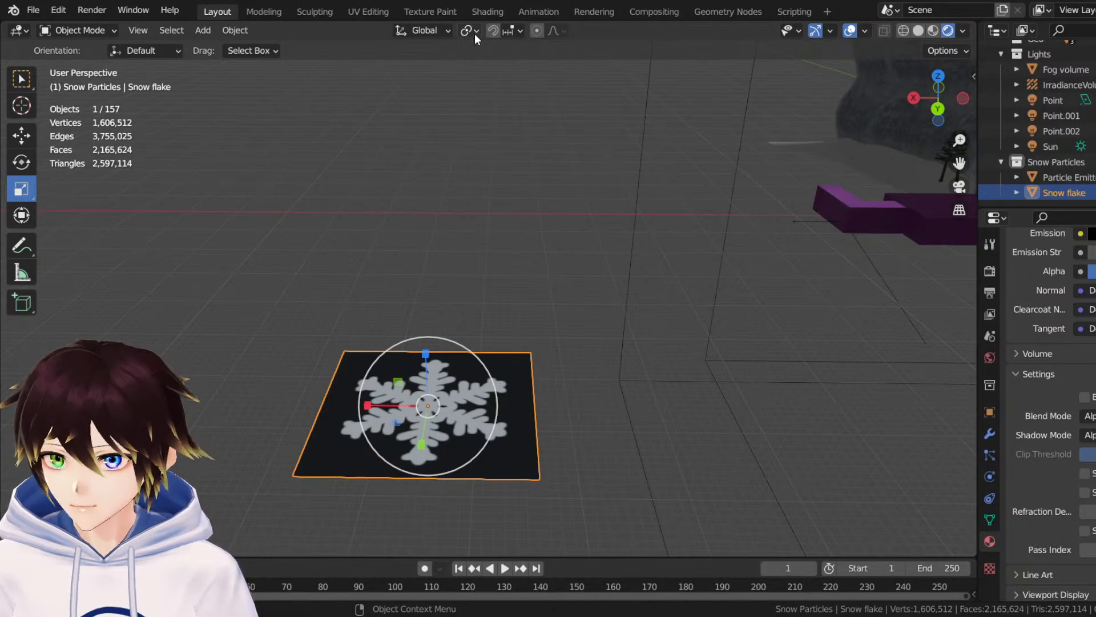
# Connect the snowflake.png texture's Alpha output to the Alpha input of the Principled BSDF in the shader nodes.
pyautogui.click(491, 11)
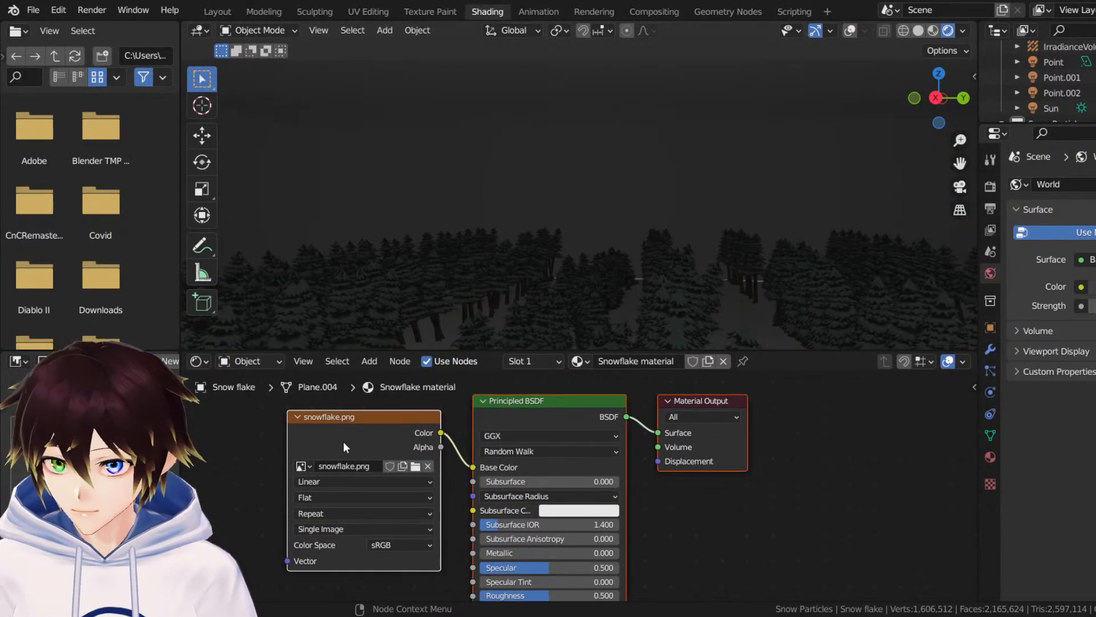
pyautogui.scroll(-2, 371, 429)
pyautogui.moveTo(403, 415); pyautogui.dragTo(416, 510)
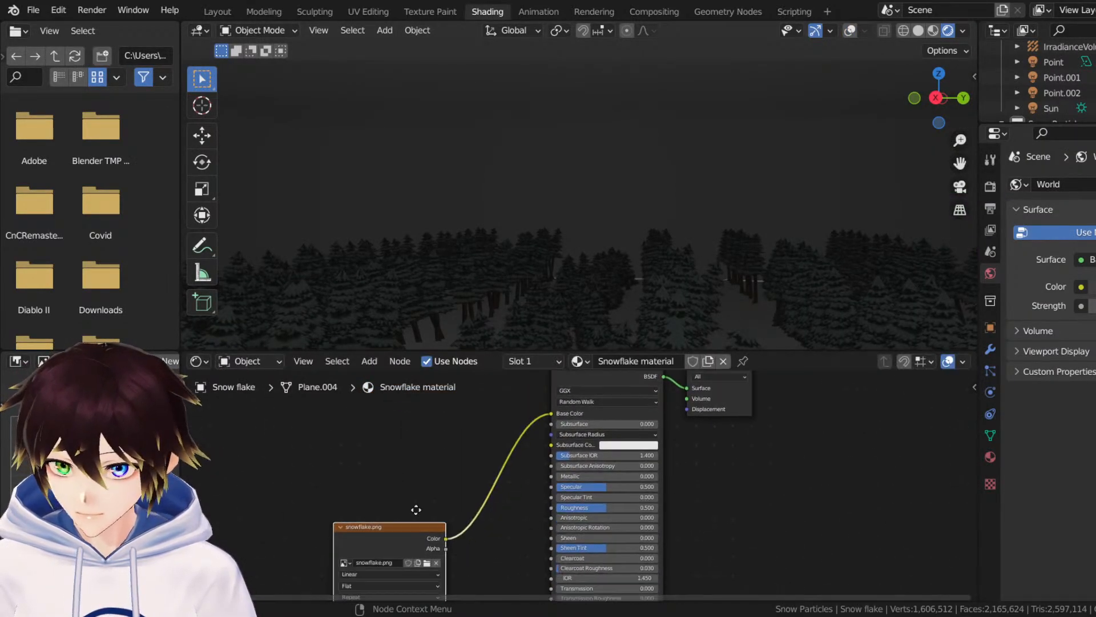
pyautogui.moveTo(447, 544); pyautogui.dragTo(463, 414, button='middle')
pyautogui.moveTo(462, 420)
pyautogui.mouseDown()
pyautogui.moveTo(577, 512)
pyautogui.moveTo(572, 499)
pyautogui.mouseUp()
pyautogui.click(210, 12)
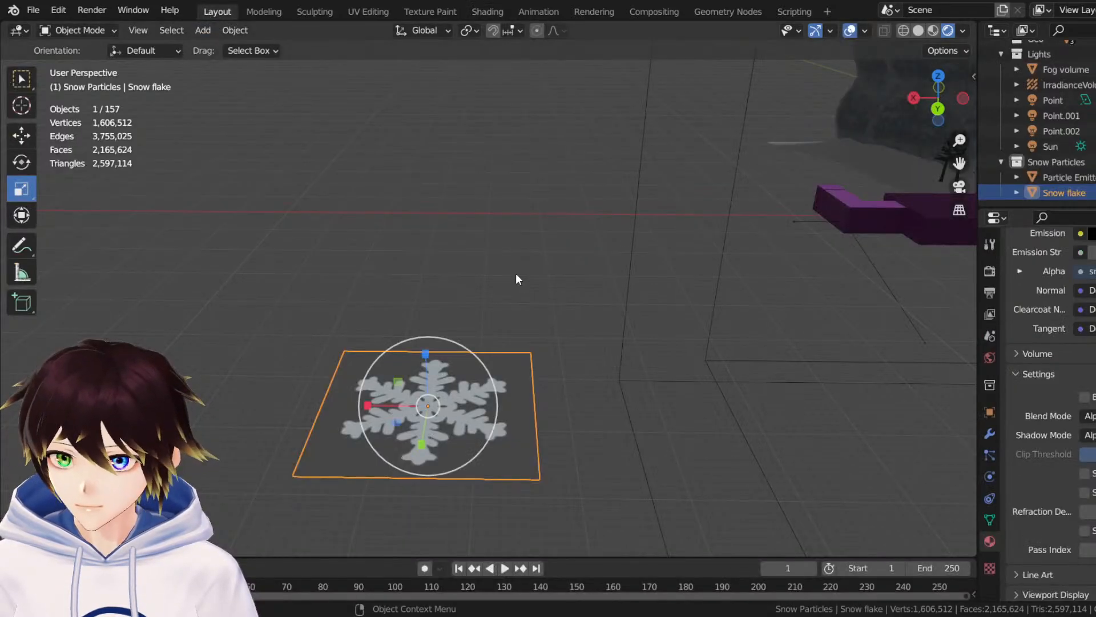
# Change the snowflake material's blend mode to Alpha Hashed.
pyautogui.moveTo(516, 297); pyautogui.dragTo(413, 357, button='middle')
pyautogui.scroll(3, 406, 355)
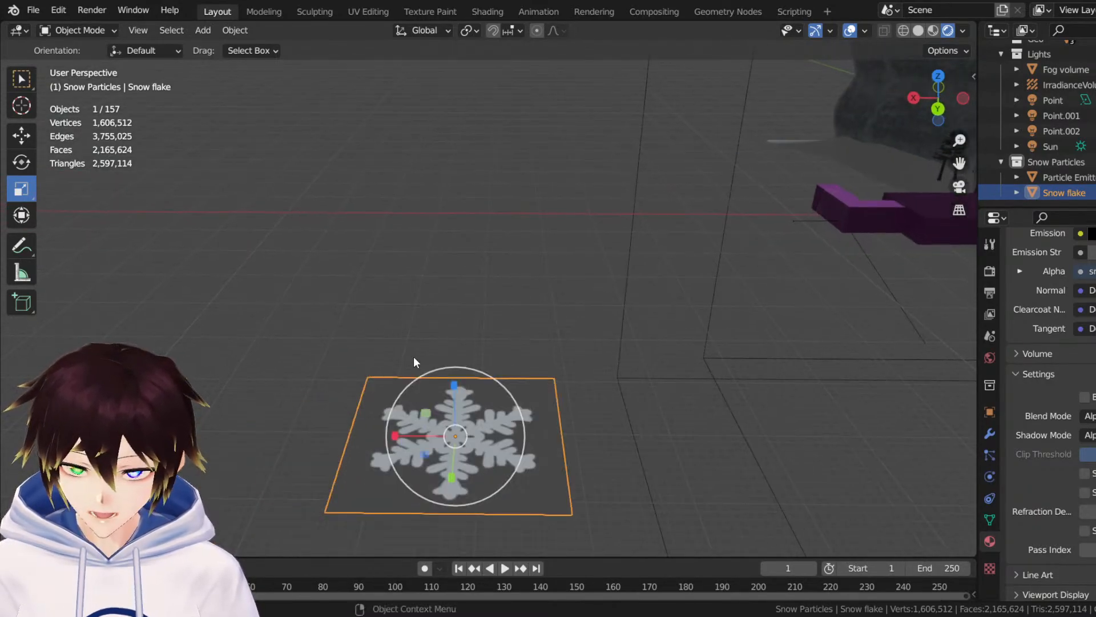
pyautogui.click(1088, 416)
pyautogui.click(1085, 467)
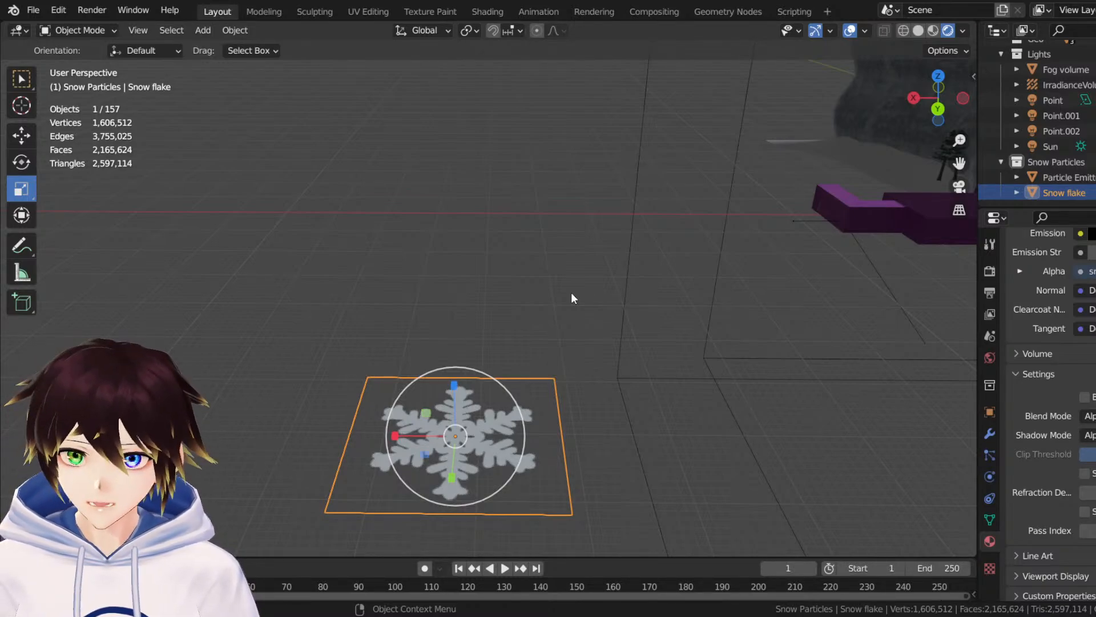
# Add a Particle System modifier to the large Particle Emitter plane above the forest.
pyautogui.scroll(-5, 532, 304)
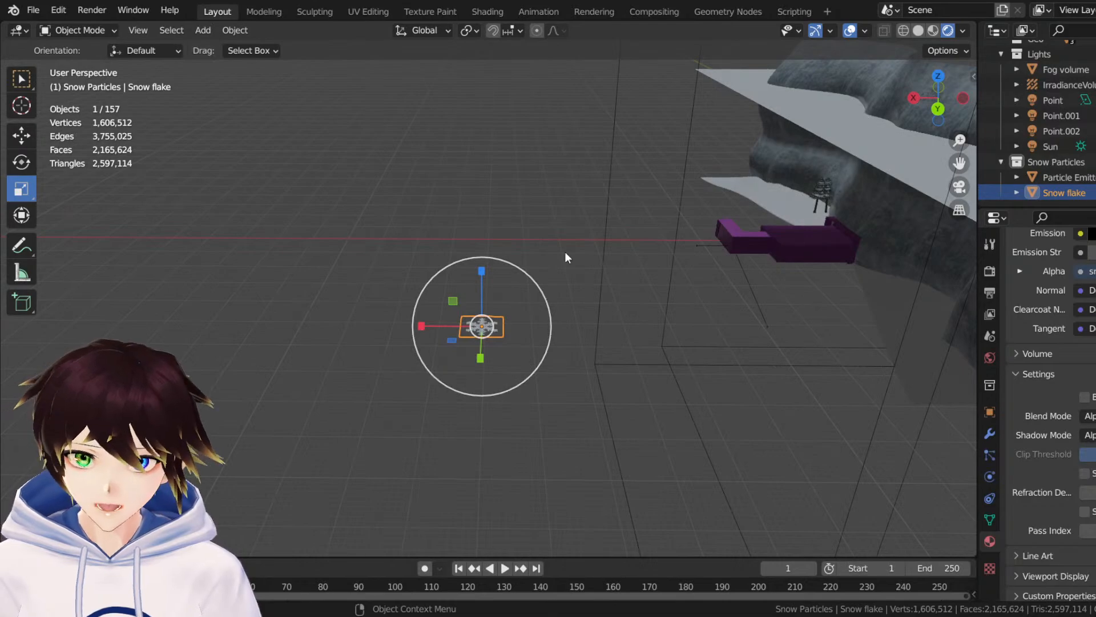
pyautogui.moveTo(564, 251); pyautogui.dragTo(631, 200, button='middle')
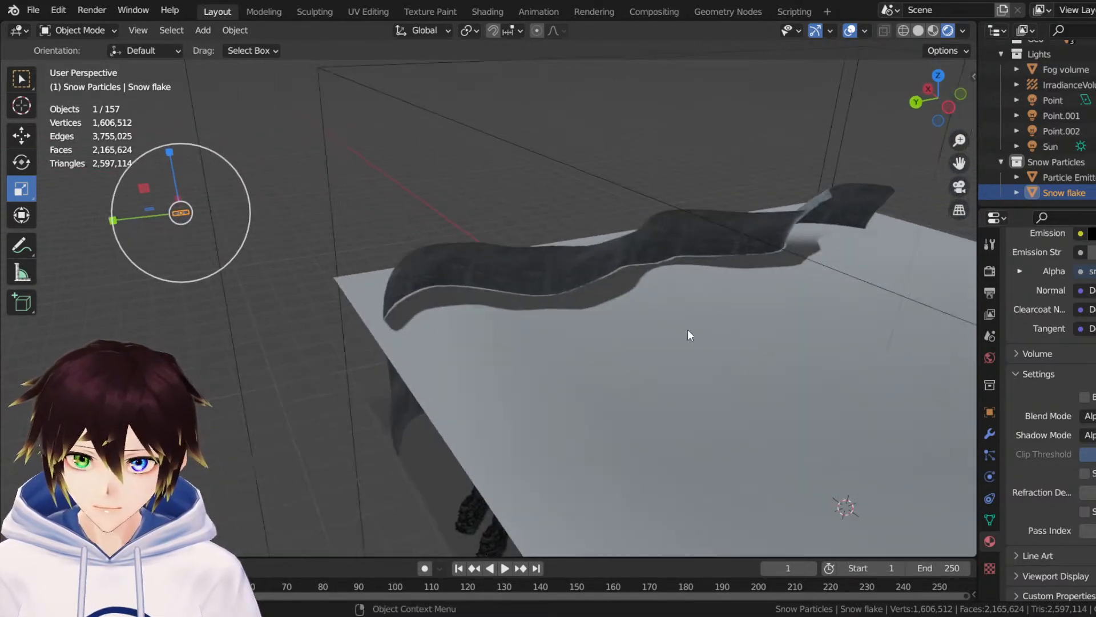
pyautogui.click(718, 314)
pyautogui.moveTo(718, 314); pyautogui.dragTo(736, 307, button='middle')
pyautogui.click(706, 221)
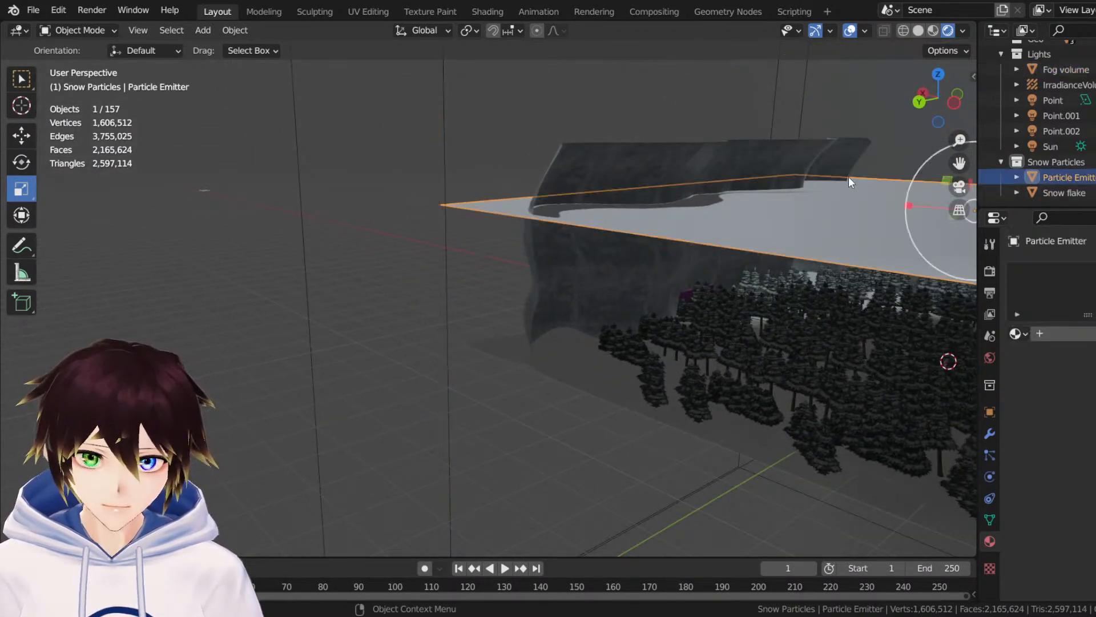
pyautogui.moveTo(707, 222); pyautogui.dragTo(651, 217, button='middle')
pyautogui.moveTo(657, 263); pyautogui.dragTo(682, 234, button='middle')
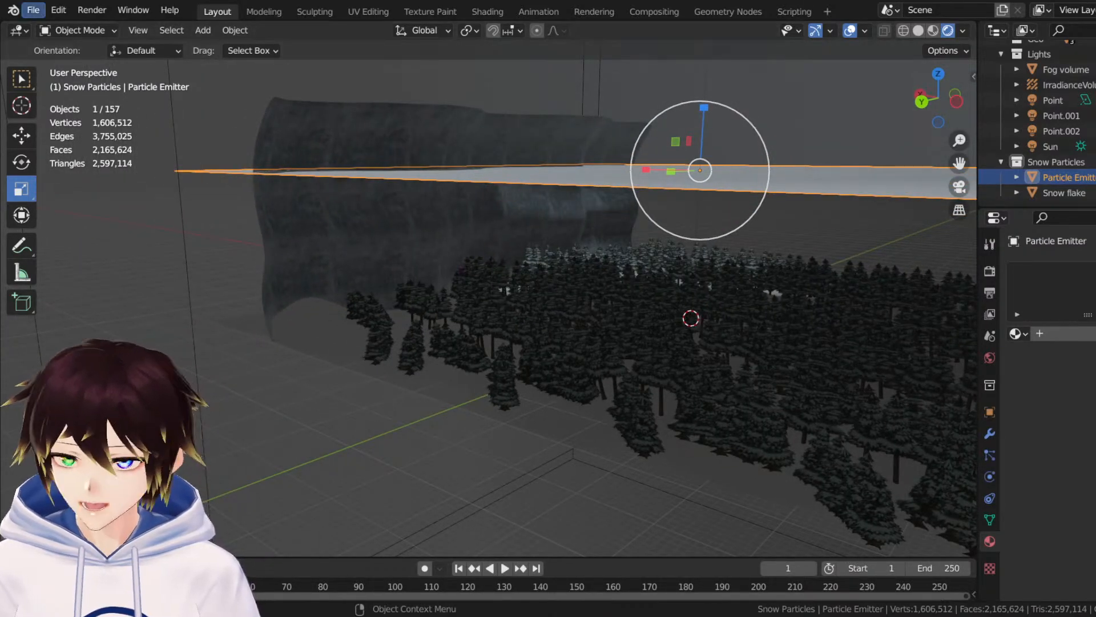
pyautogui.click(32, 75)
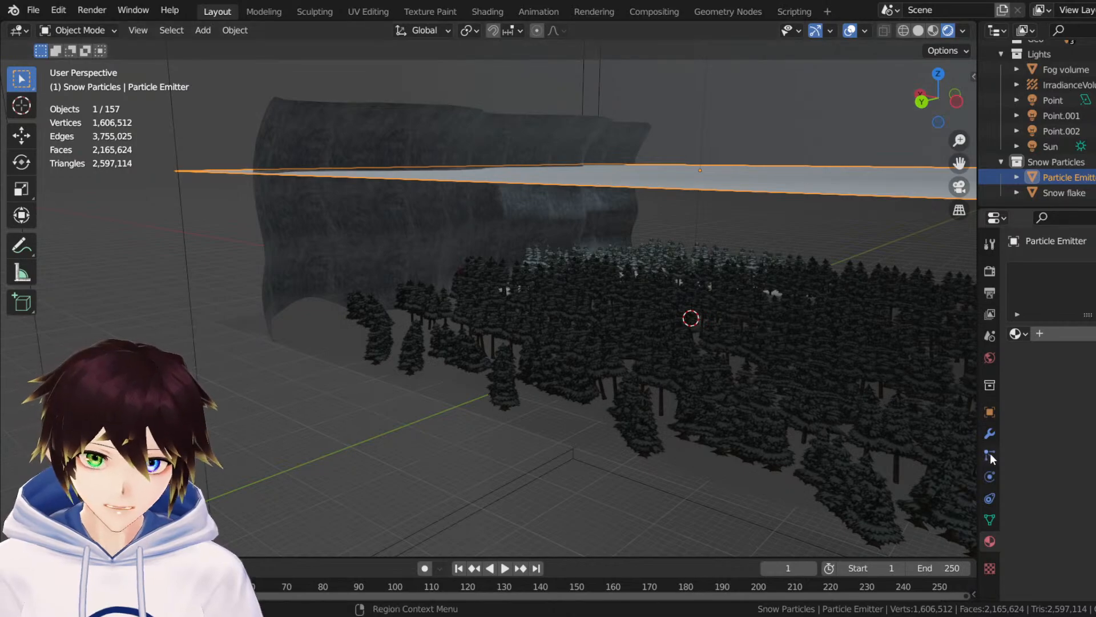
pyautogui.click(990, 434)
pyautogui.click(1063, 273)
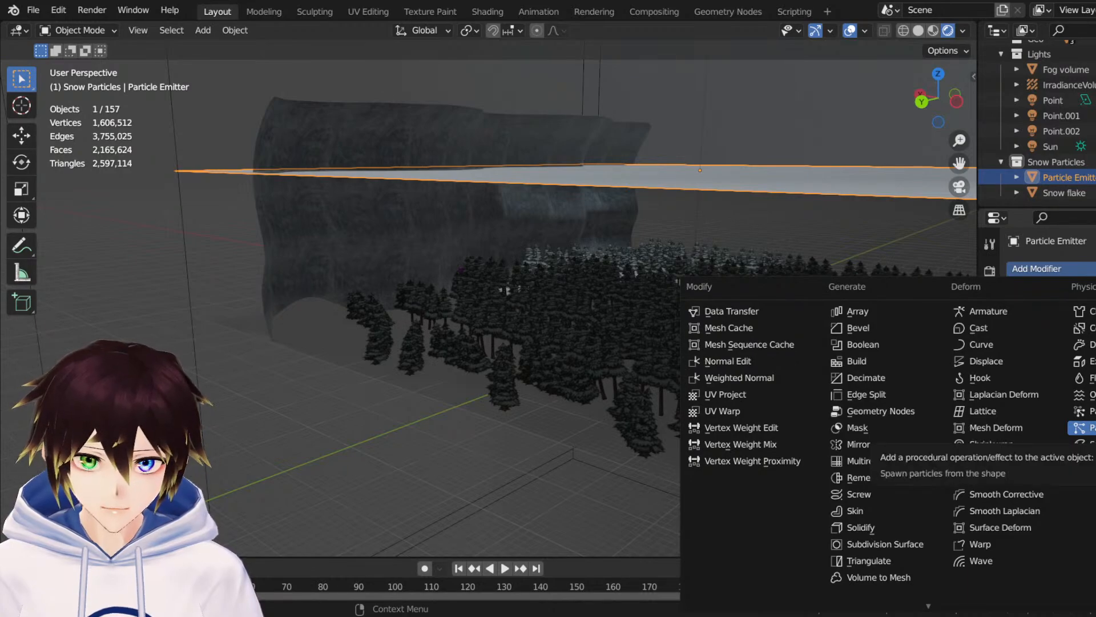
pyautogui.click(1074, 427)
# Rename the Particle Emitter plane's particle settings as Falling Snow.
pyautogui.click(989, 455)
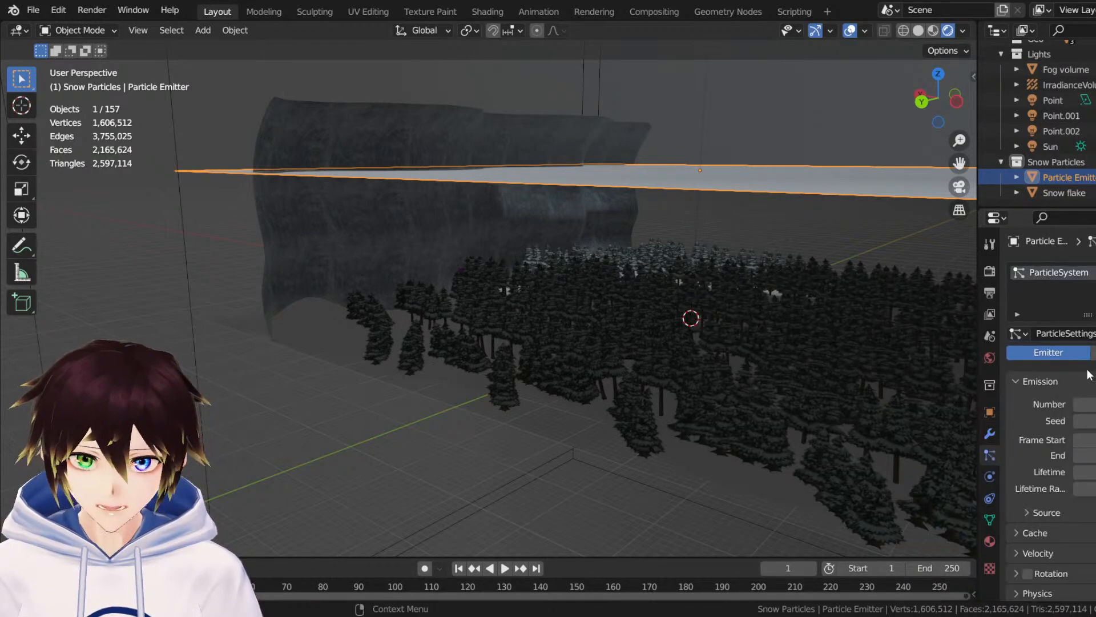
pyautogui.click(1082, 337)
pyautogui.write('Sno')
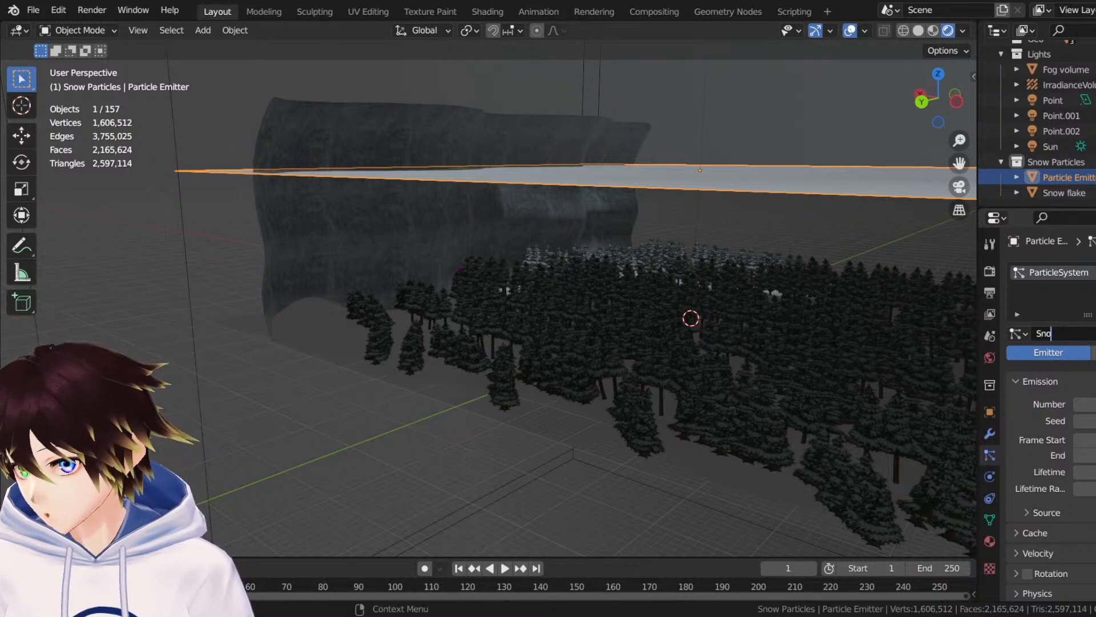
pyautogui.write('w')
pyautogui.hotkey('ctrl', 'a')
pyautogui.write('Fal')
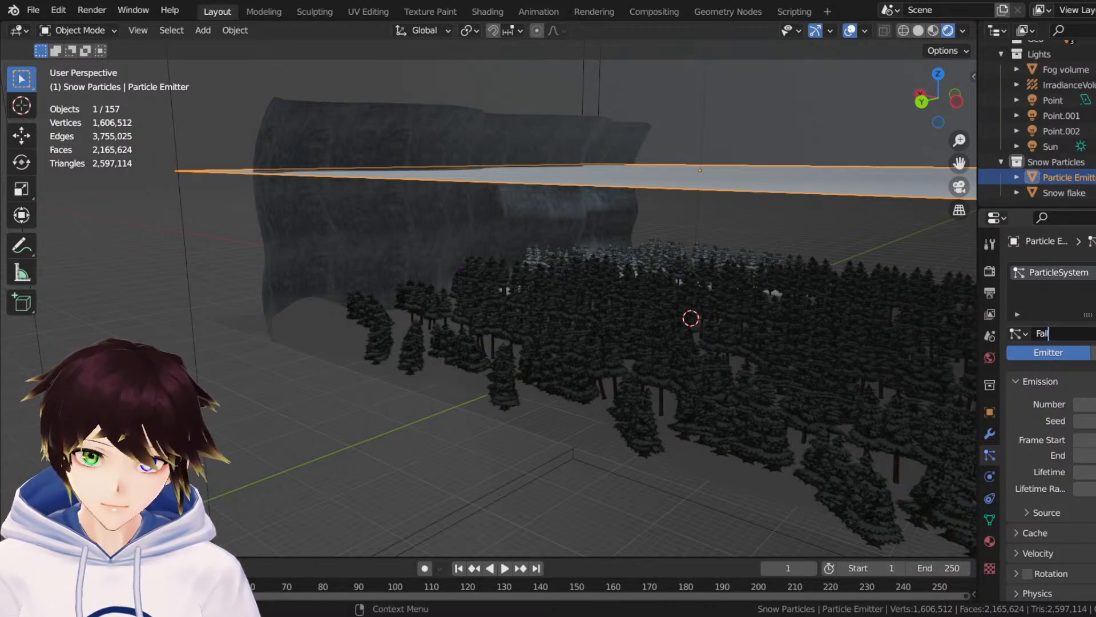
pyautogui.write('ling Snow')
pyautogui.press('Return')
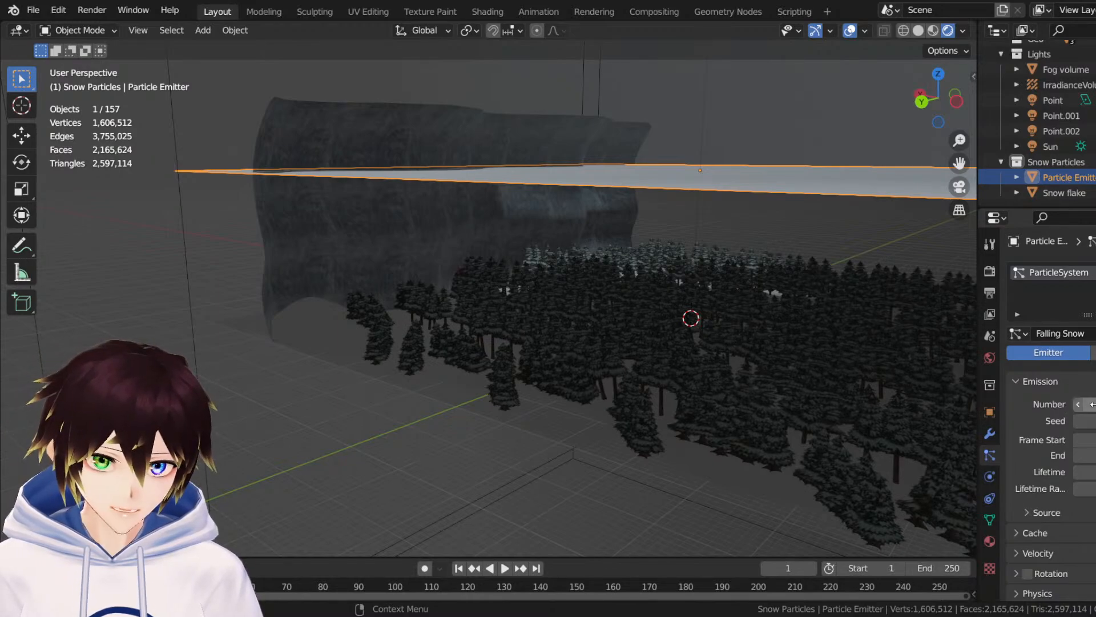
# Play the animation to check how the particles fall over the trees, and rewind the timeline to the start.
pyautogui.press('space')
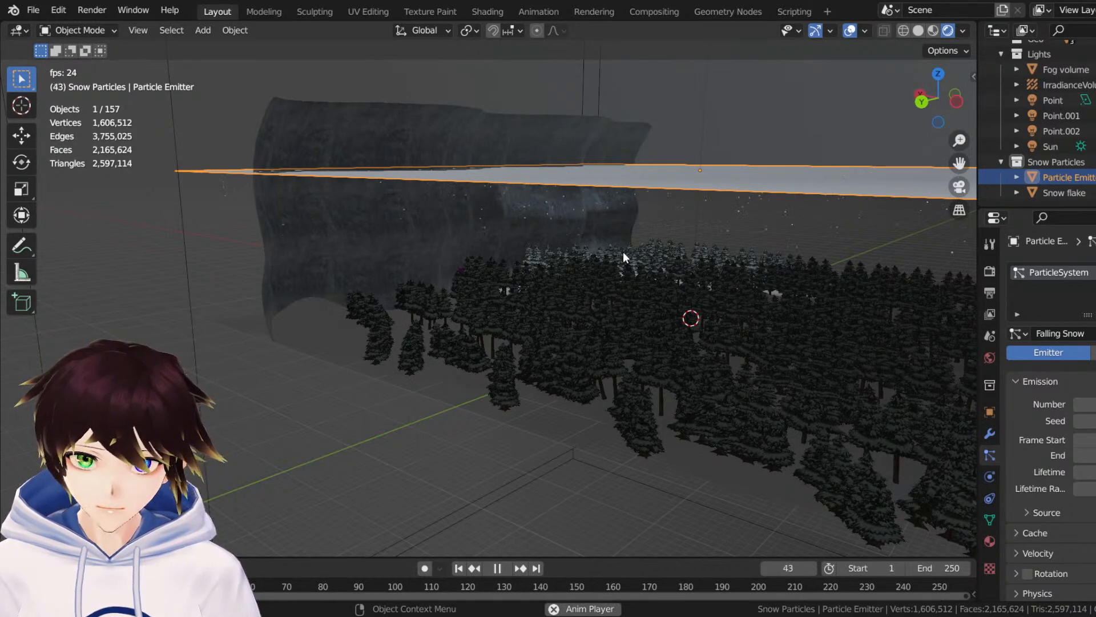
pyautogui.moveTo(652, 225); pyautogui.dragTo(654, 192, button='middle')
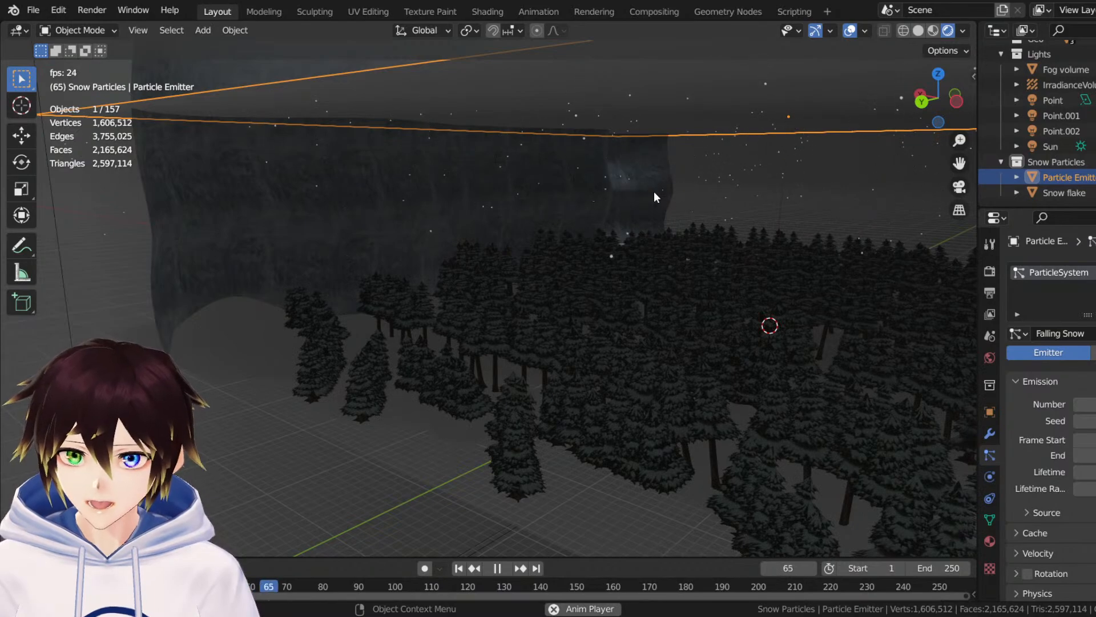
pyautogui.press('space')
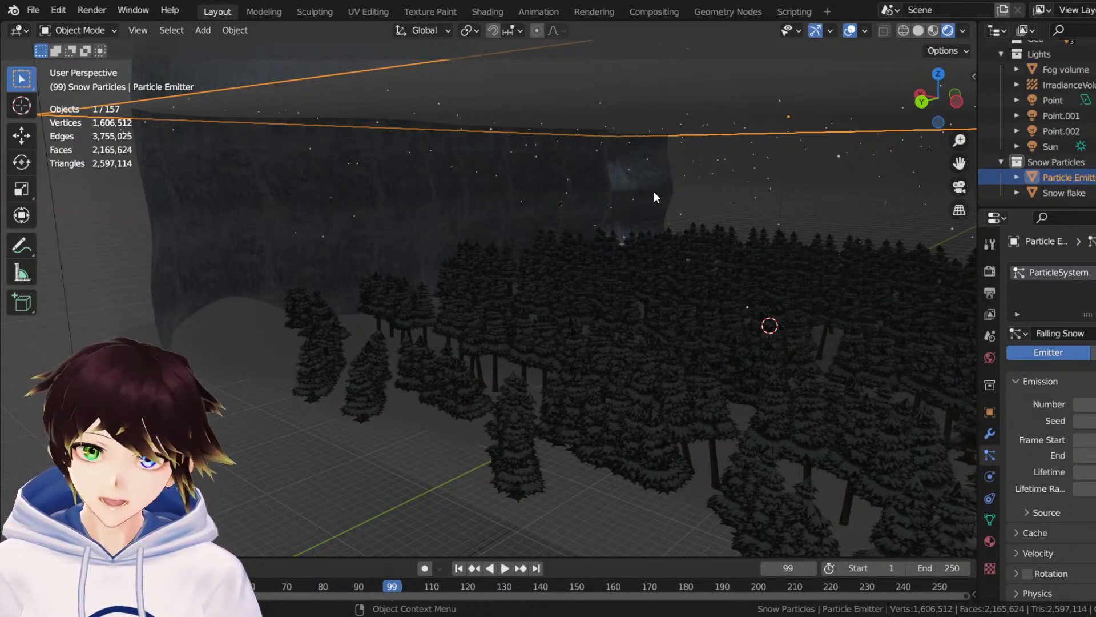
pyautogui.press('space')
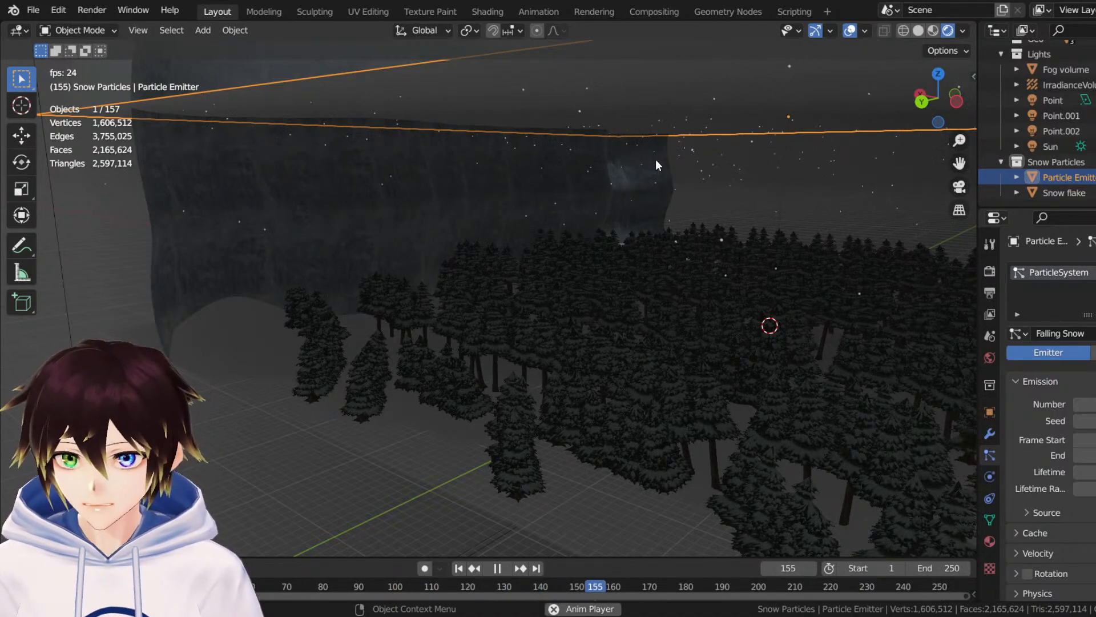
pyautogui.press('space')
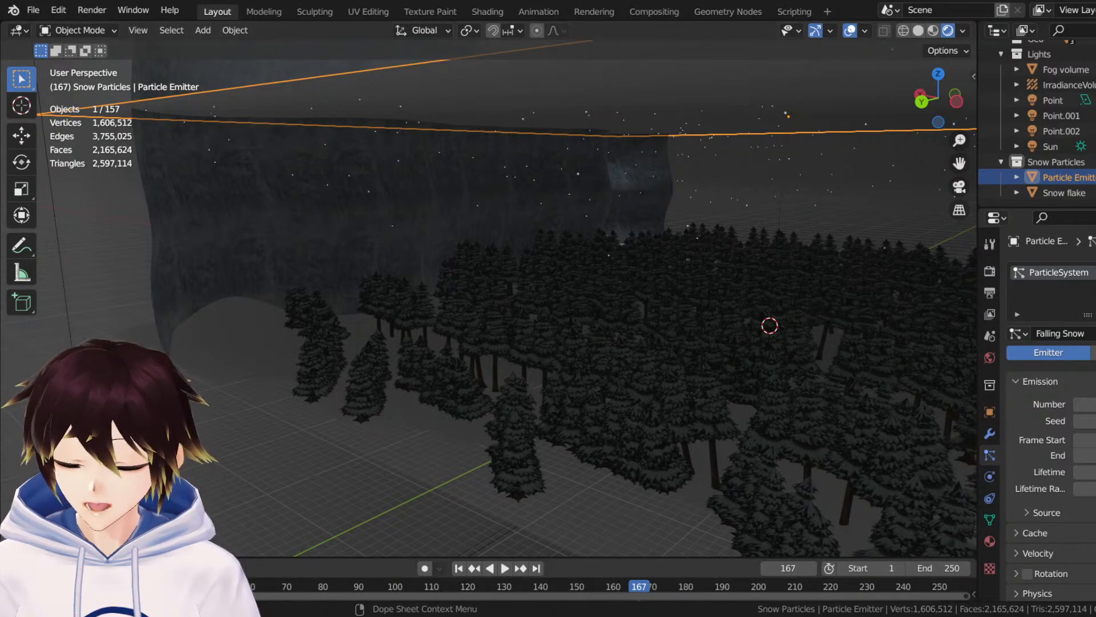
pyautogui.hotkey('shift', 'Left')
pyautogui.press('space')
pyautogui.press('space')
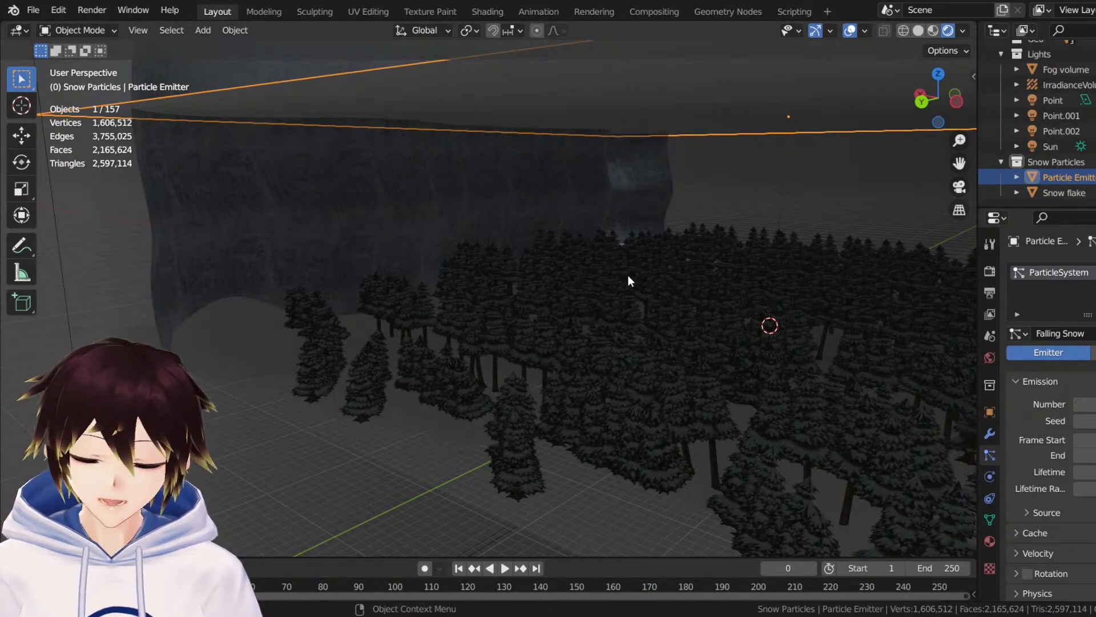
# Reduce the Gravity field weight of the Falling Snow particles and play the animation to check their motion.
pyautogui.scroll(-5, 1051, 412)
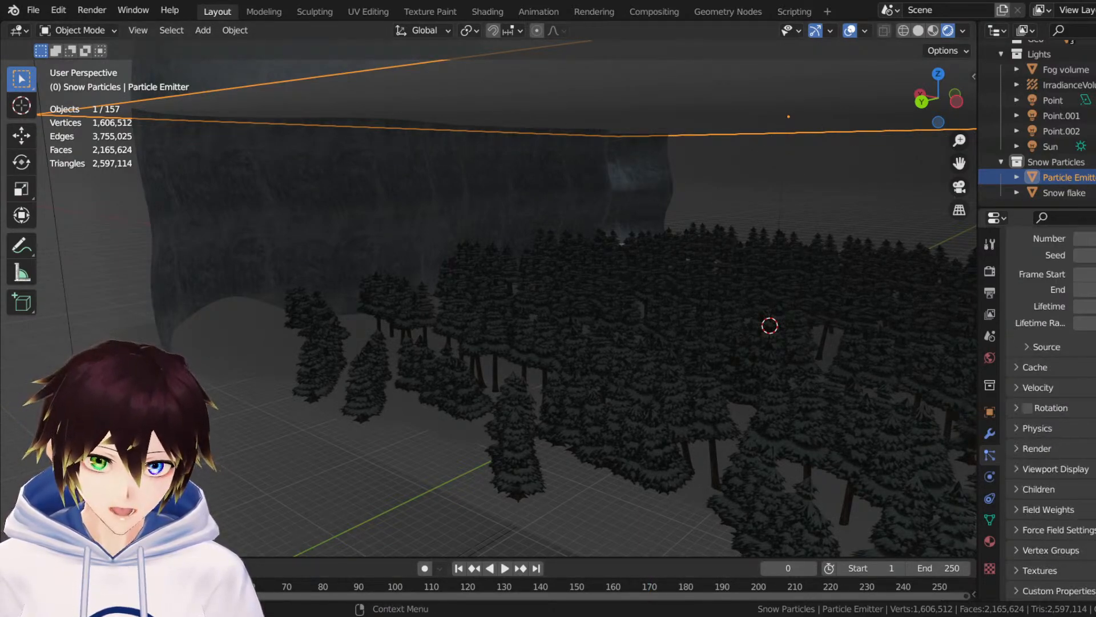
pyautogui.click(1053, 510)
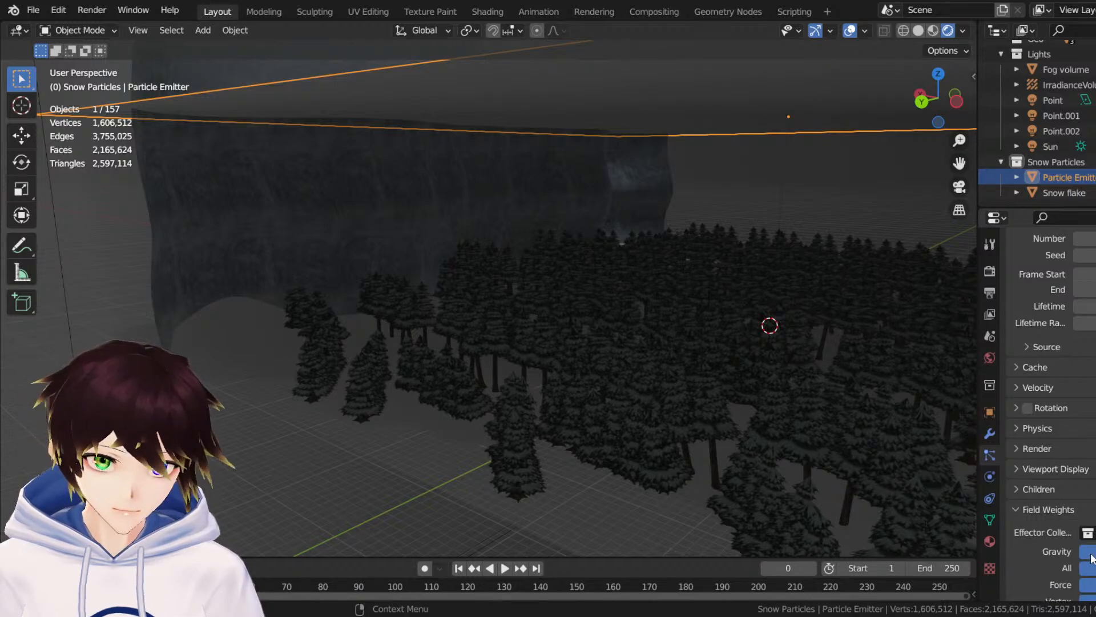
pyautogui.press('space')
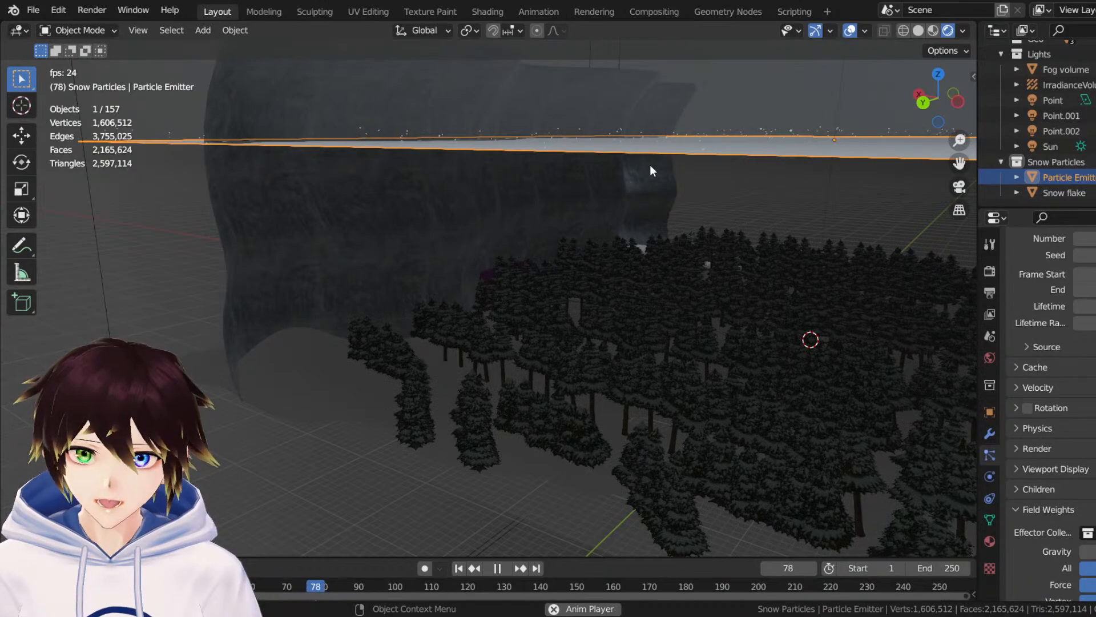
pyautogui.press('space')
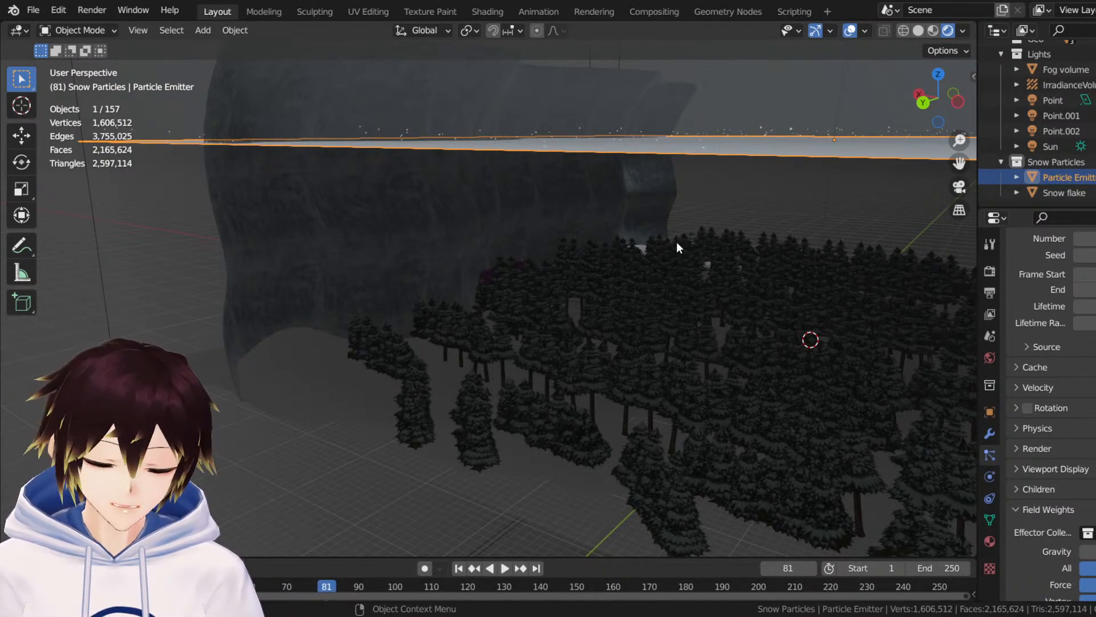
# Rotate the Particle Emitter plane 180° to flip the emission direction, and play the animation to check it.
pyautogui.click(21, 162)
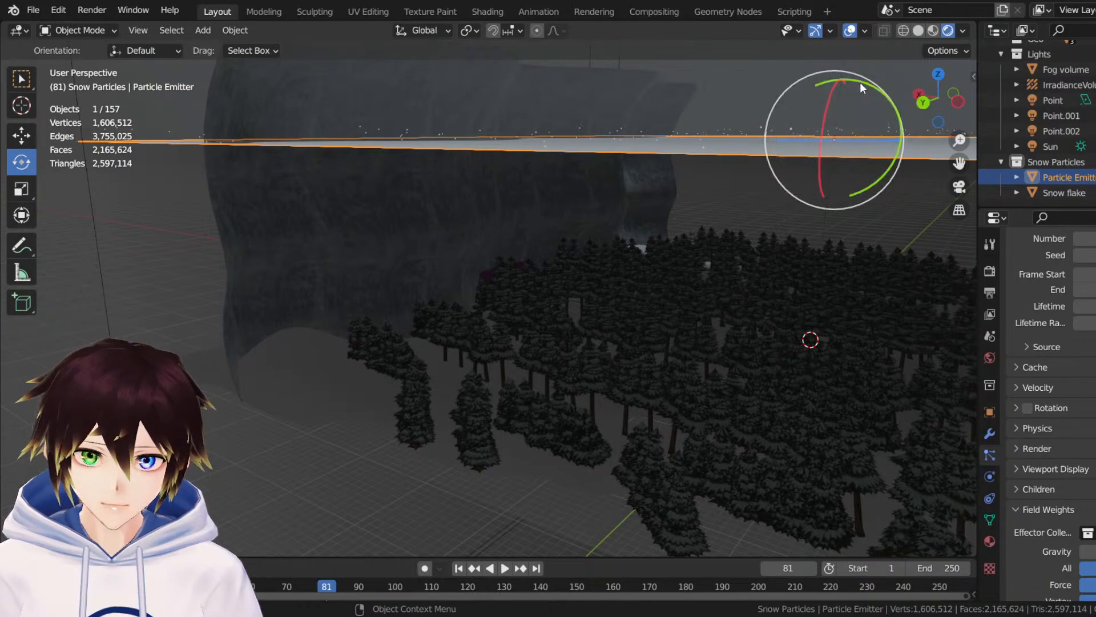
pyautogui.moveTo(860, 82); pyautogui.dragTo(813, 162)
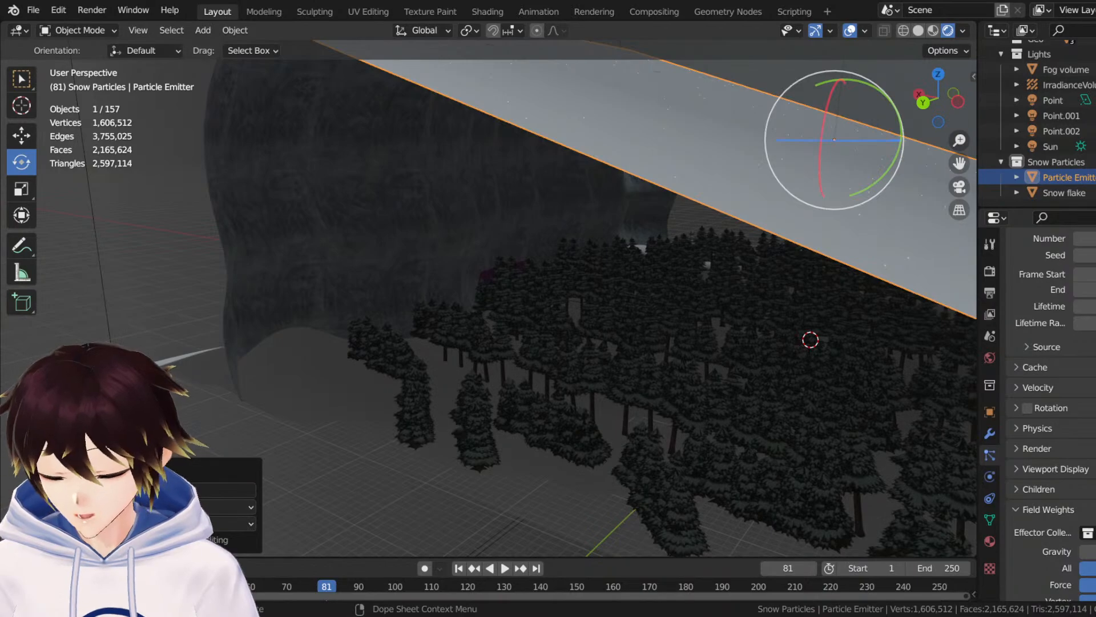
pyautogui.press('Return')
pyautogui.press('space')
pyautogui.scroll(-3, 735, 279)
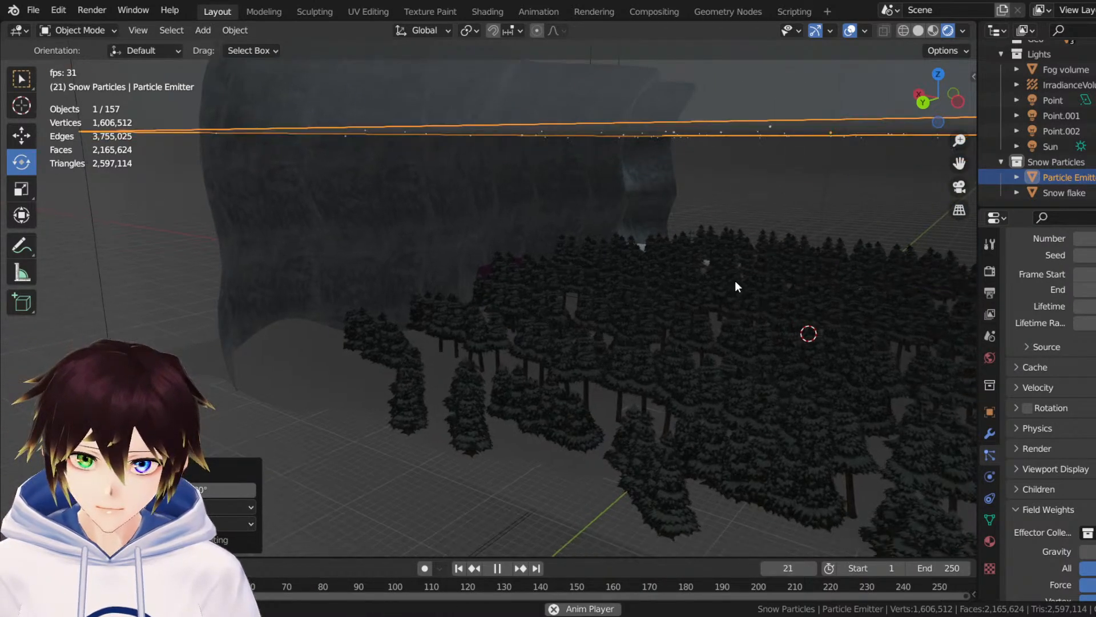
pyautogui.scroll(3, 712, 236)
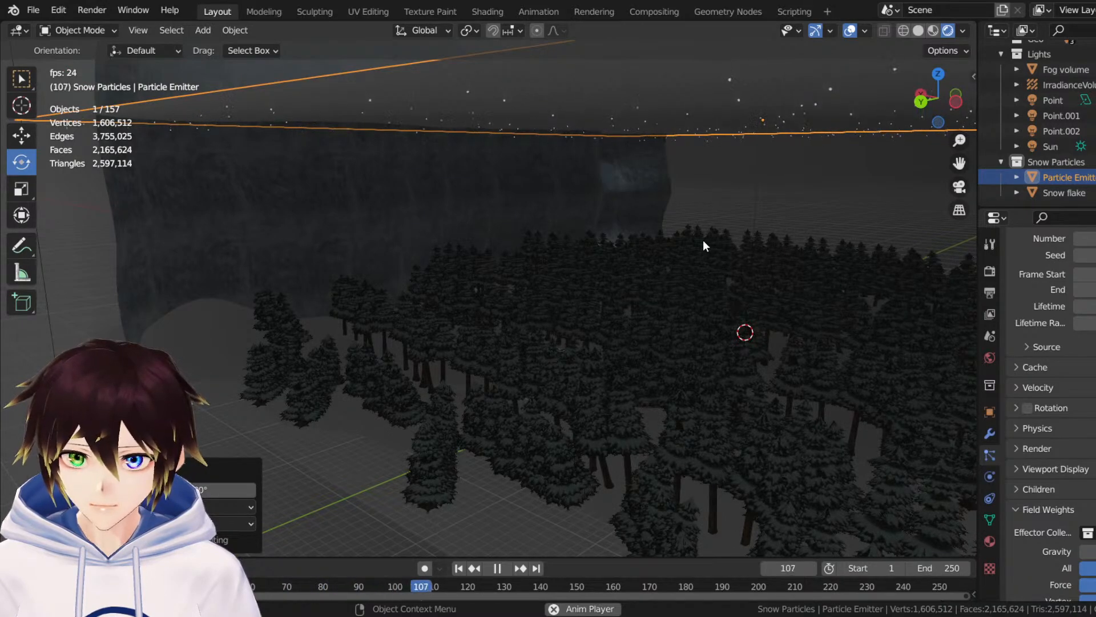
pyautogui.press('space')
# Set the Falling Snow particles to render as Object.
pyautogui.scroll(-8, 1051, 371)
pyautogui.scroll(7, 1062, 502)
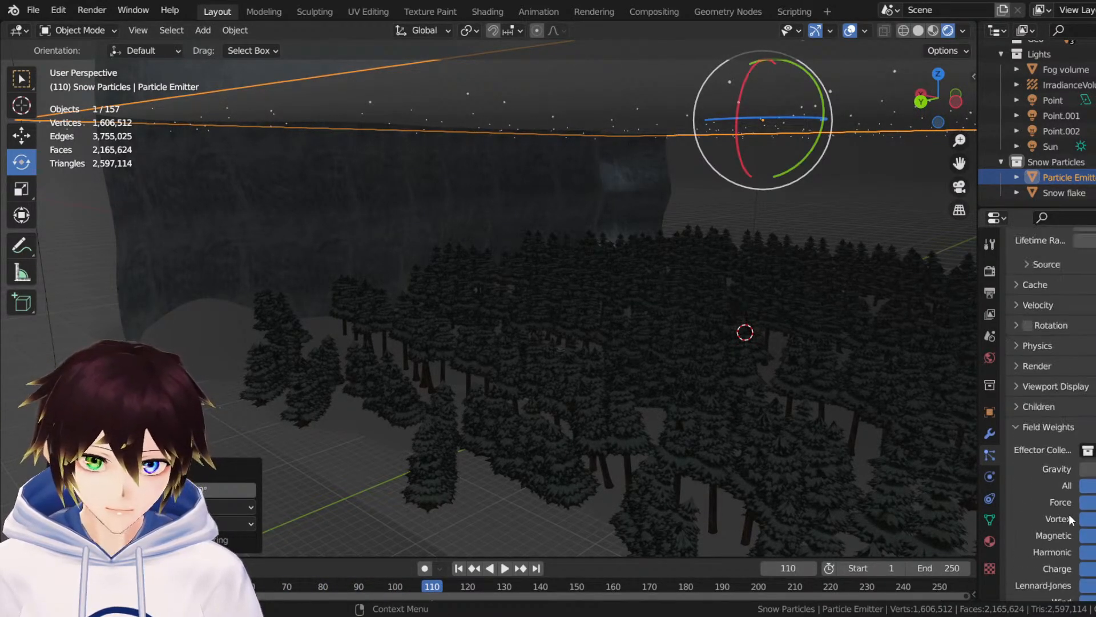
pyautogui.click(1057, 433)
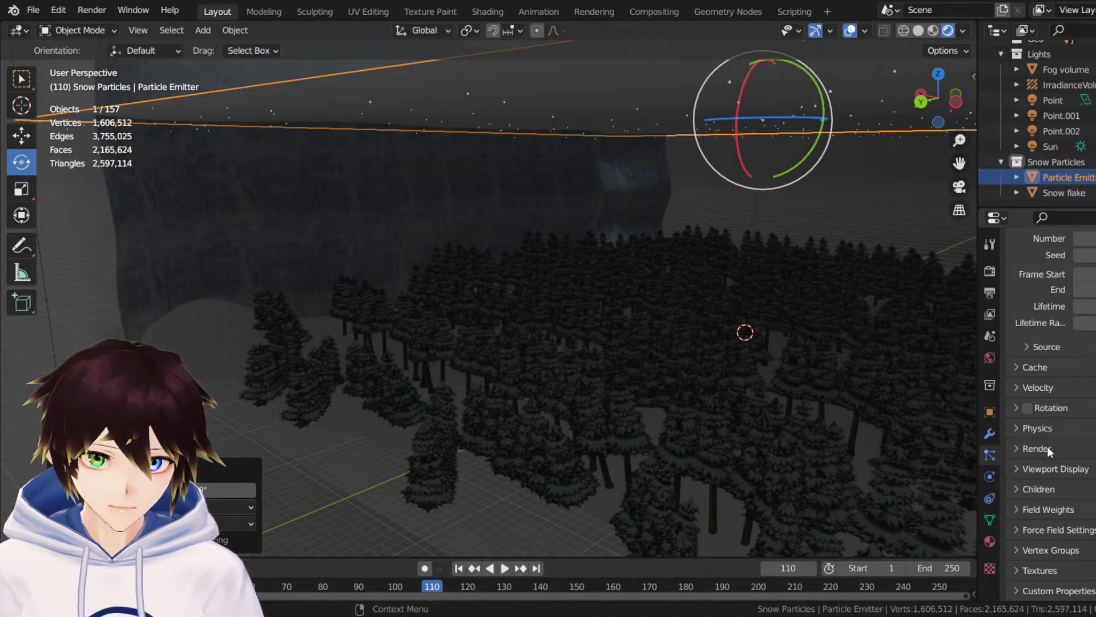
pyautogui.click(1045, 449)
pyautogui.scroll(-5, 1040, 477)
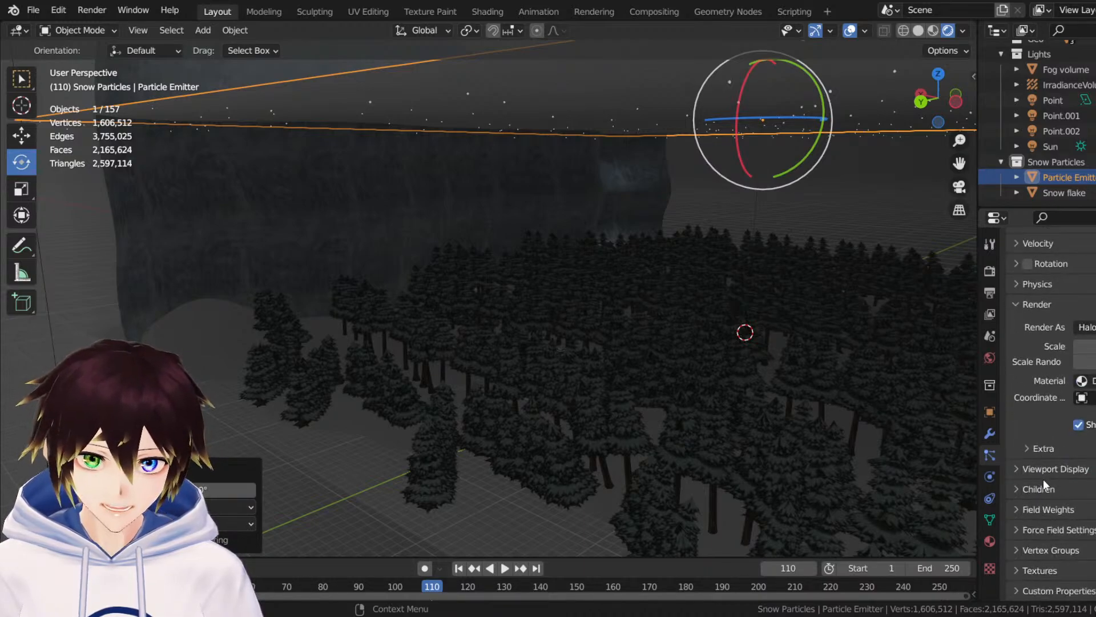
pyautogui.click(1047, 473)
pyautogui.scroll(-2, 1050, 472)
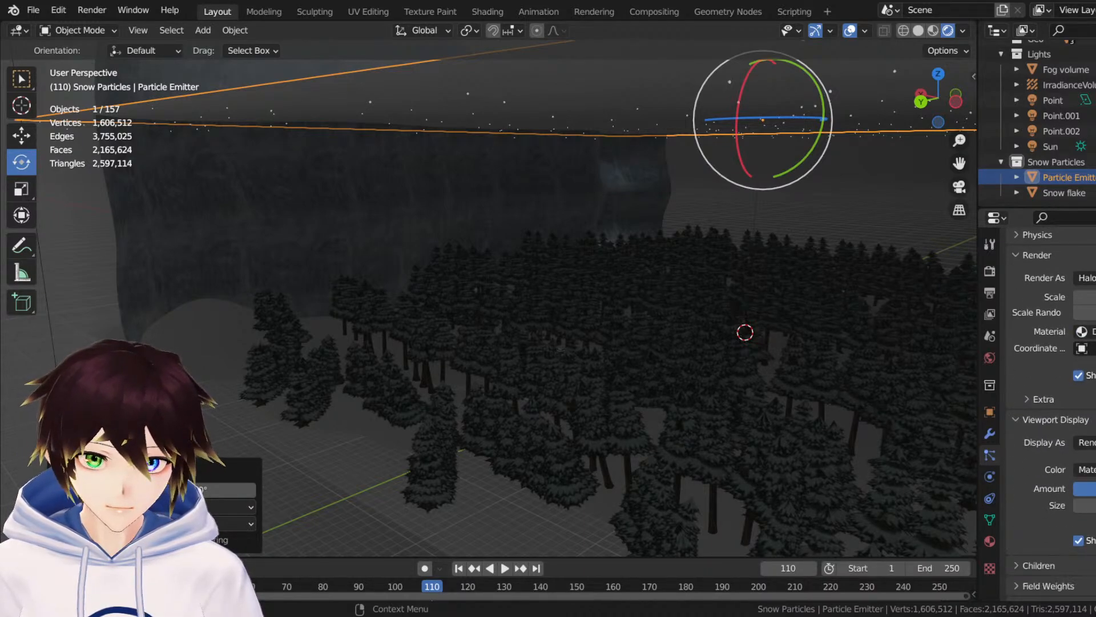
pyautogui.click(1087, 277)
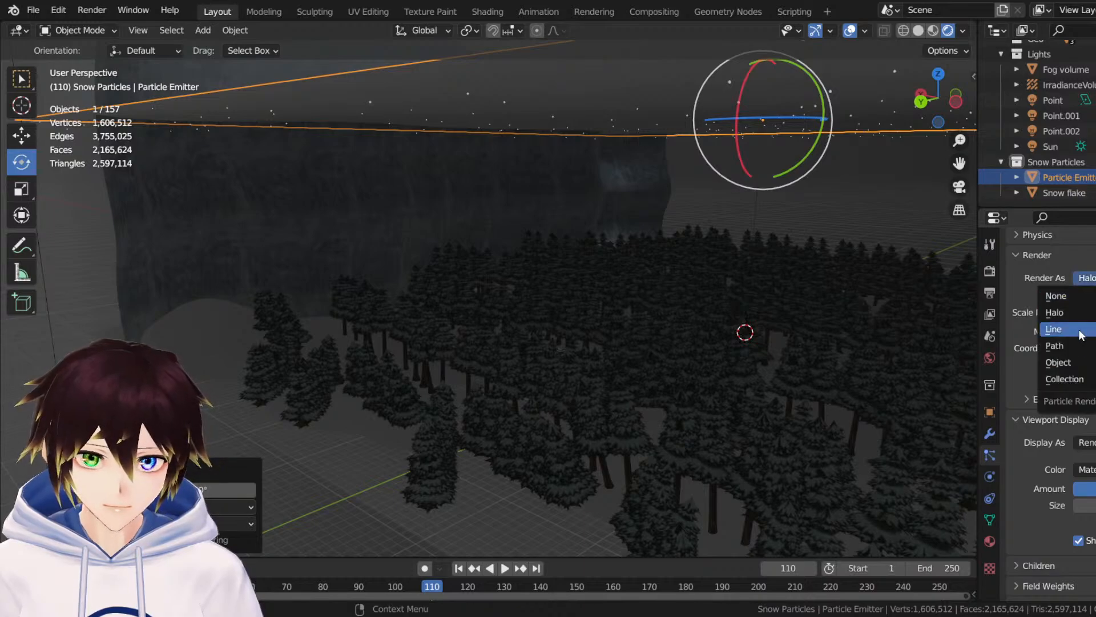
pyautogui.click(1085, 361)
# Pick the snowflake plane beside the scene as the particles' instance object.
pyautogui.scroll(-6, 569, 217)
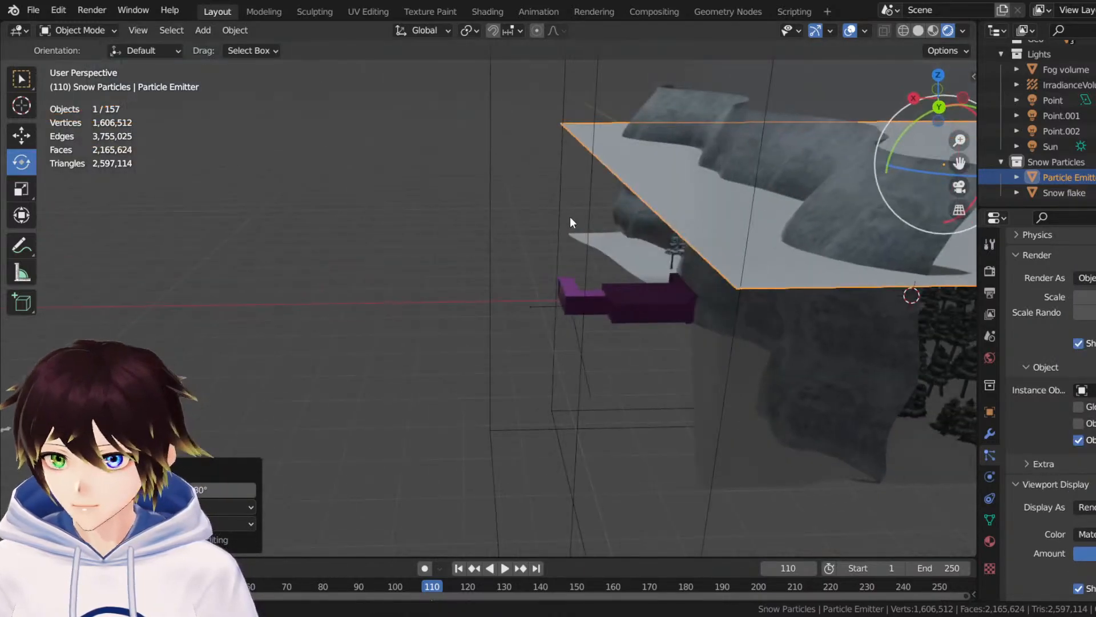
pyautogui.moveTo(575, 219); pyautogui.dragTo(528, 259, button='middle')
pyautogui.scroll(2, 529, 259)
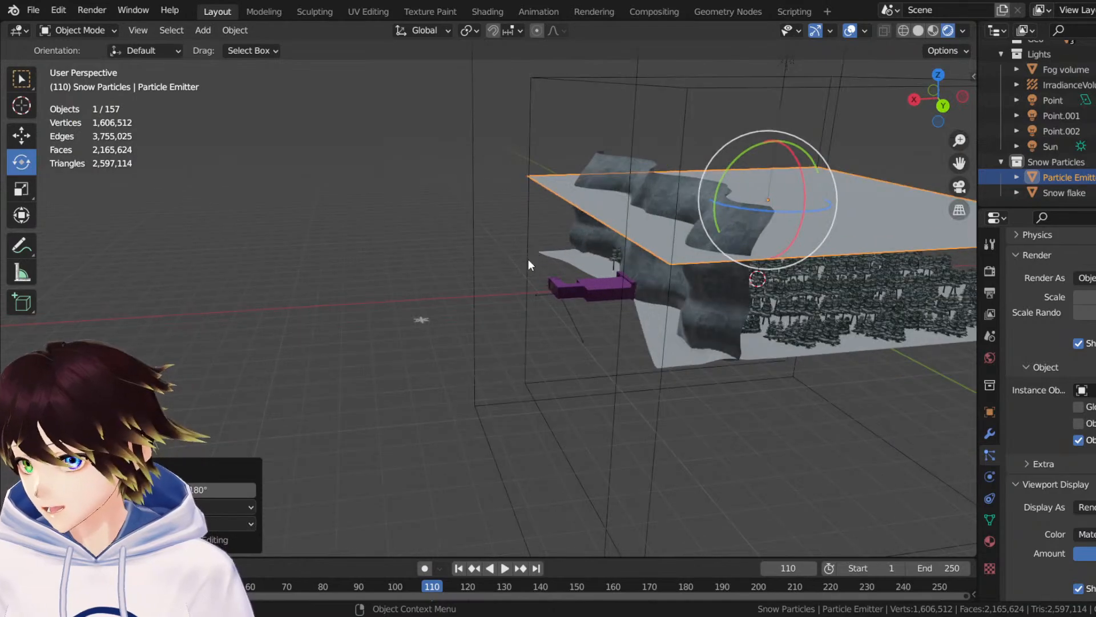
pyautogui.click(1082, 390)
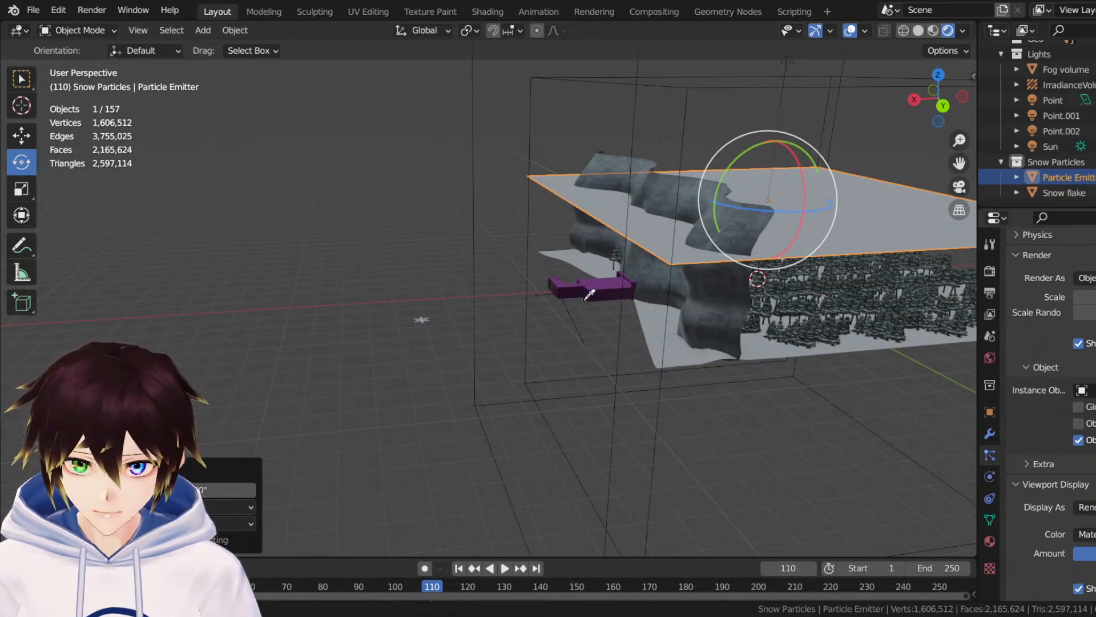
pyautogui.click(428, 324)
# Play the animation above the forest to inspect the size of the emitted snowflakes.
pyautogui.moveTo(683, 262); pyautogui.dragTo(615, 225, button='middle')
pyautogui.scroll(2, 614, 220)
pyautogui.press('space')
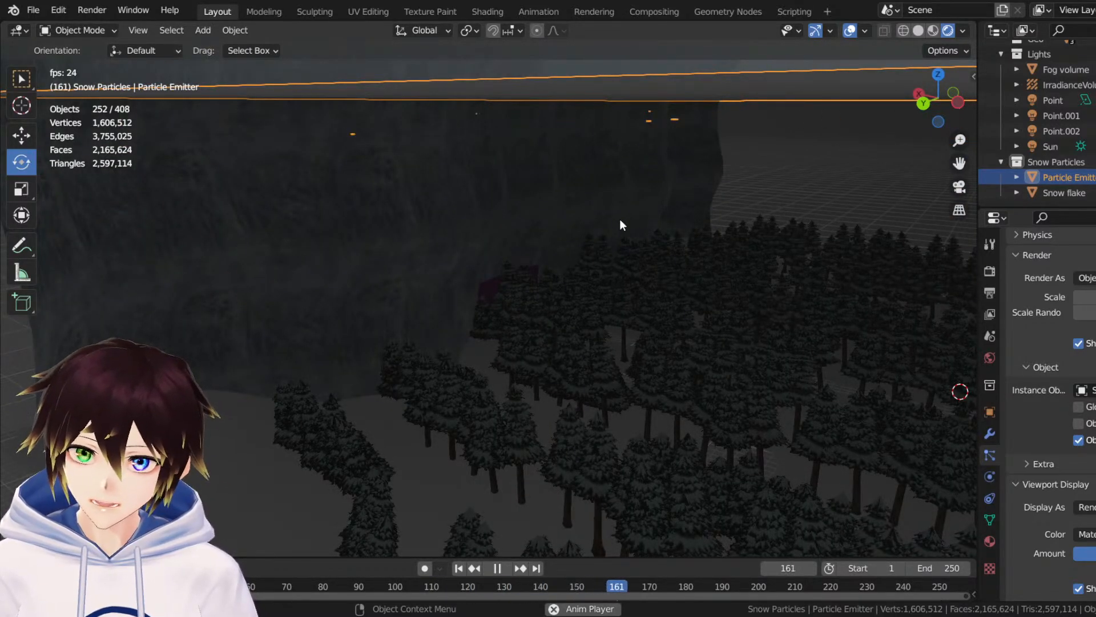
pyautogui.press('space')
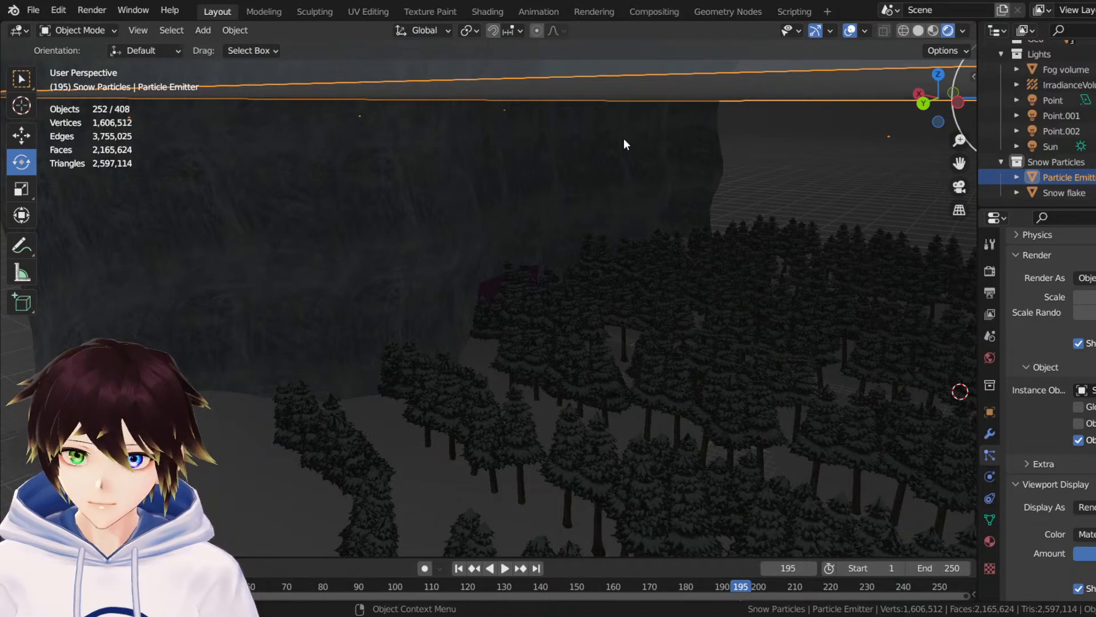
pyautogui.scroll(5, 623, 139)
pyautogui.scroll(-5, 616, 153)
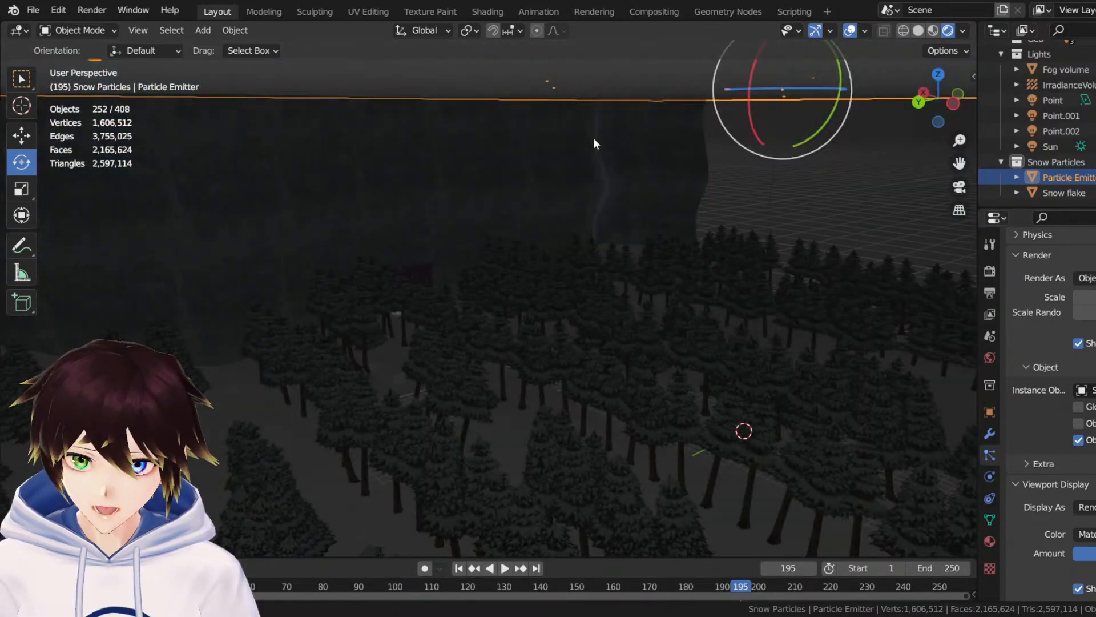
pyautogui.press('space')
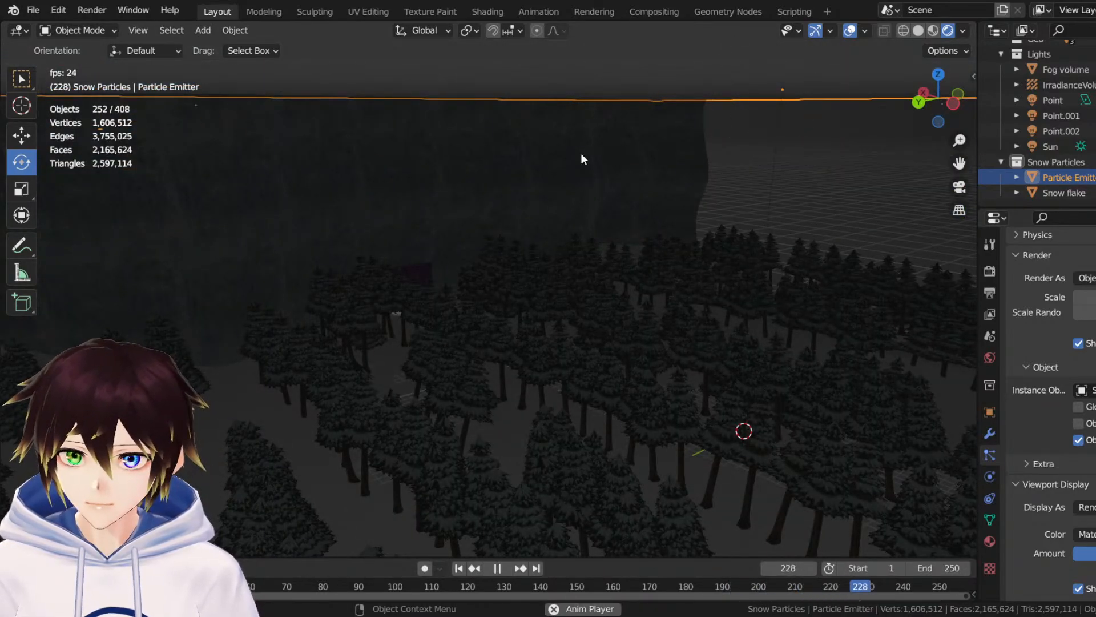
pyautogui.press('space')
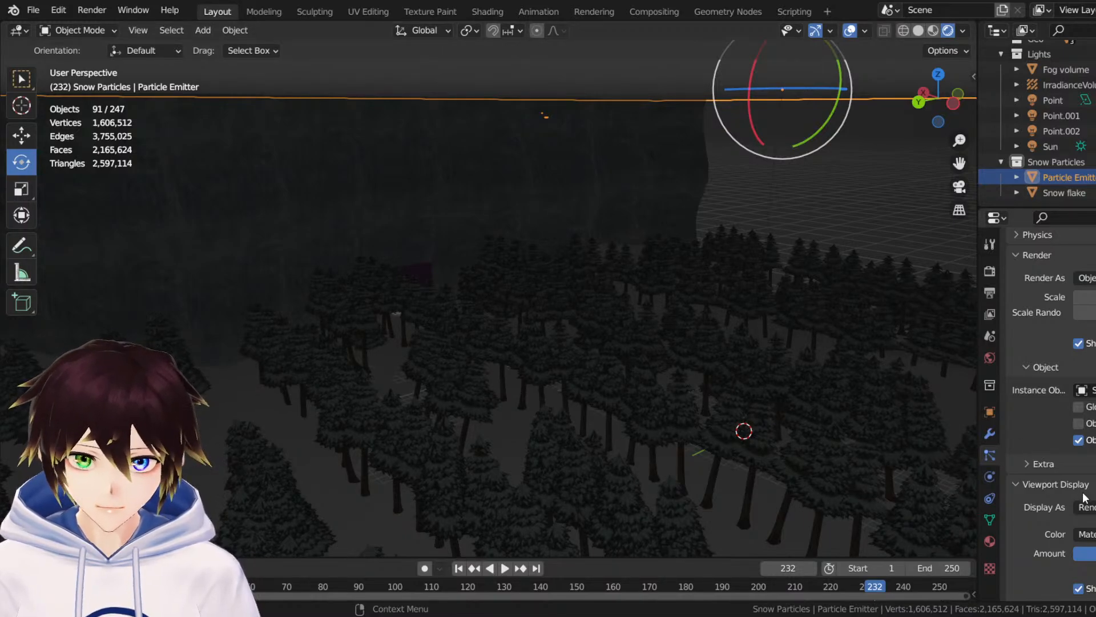
# Set the particles' render scale to 1, raise the scale randomness, and play the animation to check the snowflakes.
pyautogui.click(1083, 297)
pyautogui.write('1')
pyautogui.press('Return')
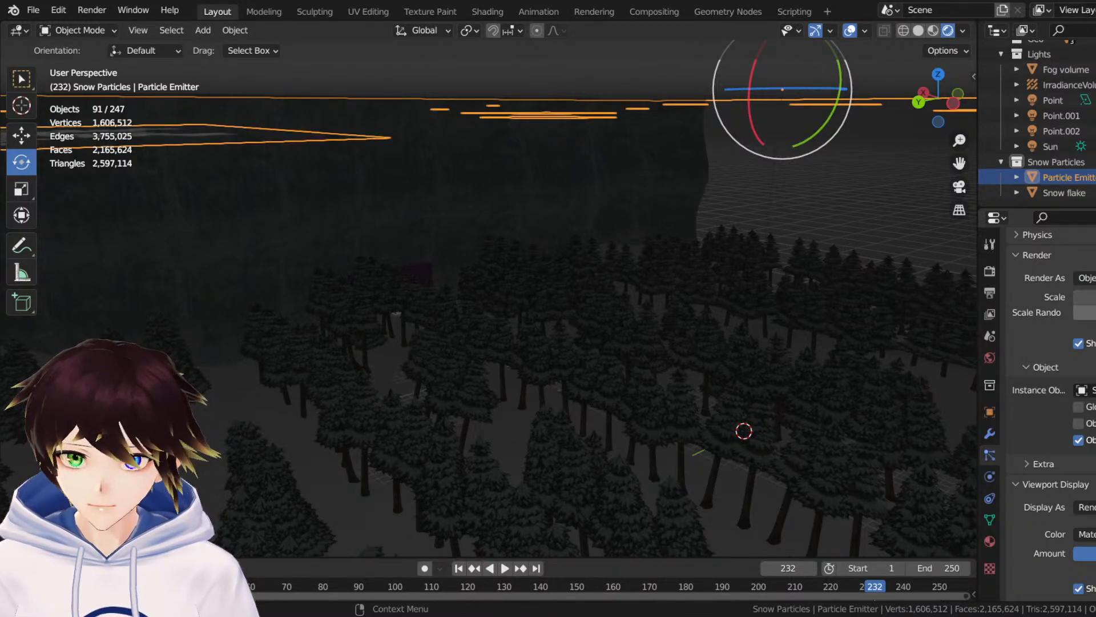
pyautogui.moveTo(434, 188); pyautogui.dragTo(399, 170, button='middle')
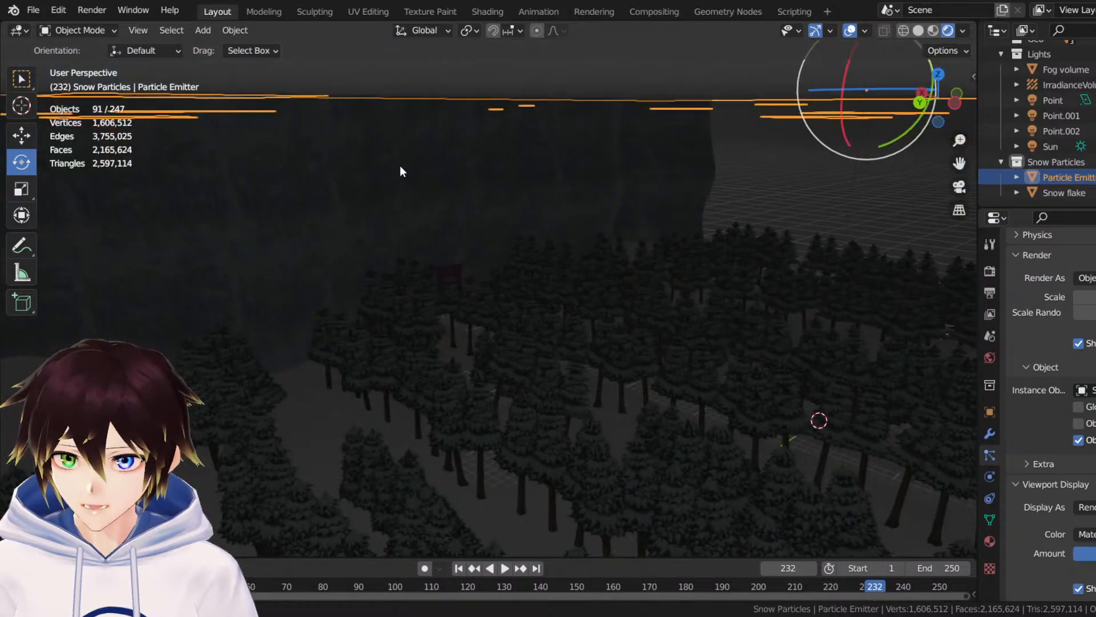
pyautogui.press('space')
pyautogui.press('space')
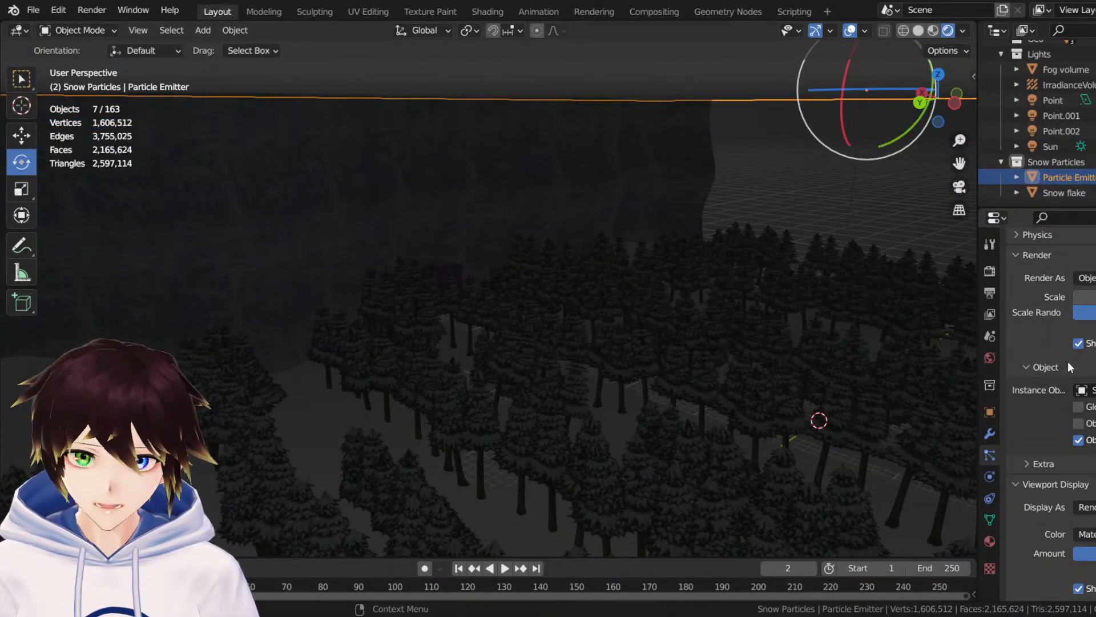
# Enable particle rotation with randomized orientation, phase and random phase, turn on Dynamic, and play the animation to check the tumbling.
pyautogui.scroll(6, 1068, 362)
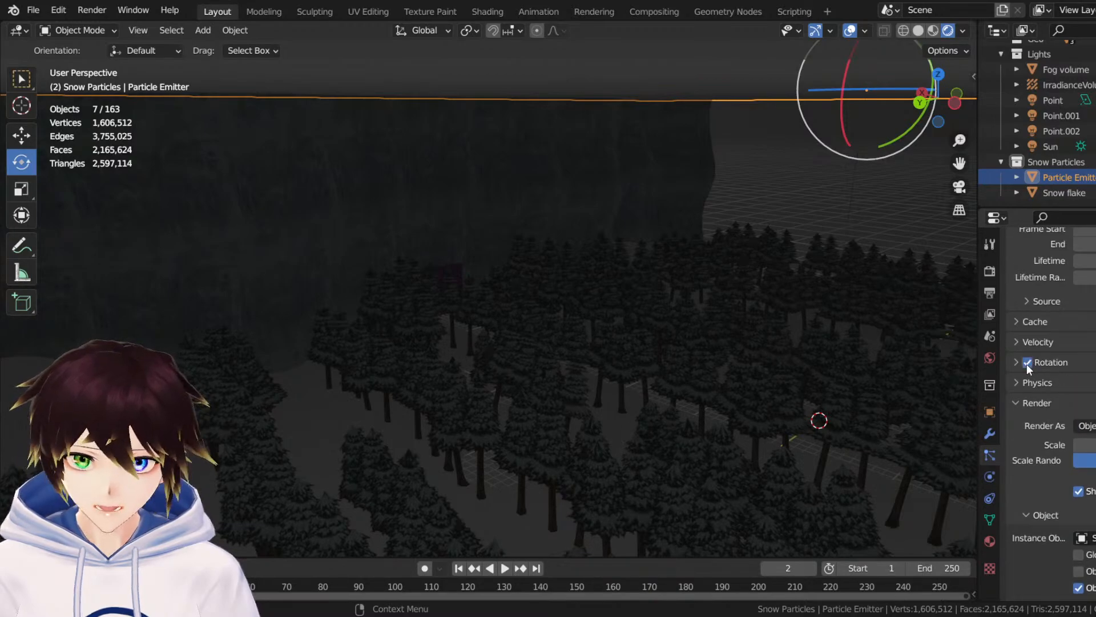
pyautogui.click(1027, 366)
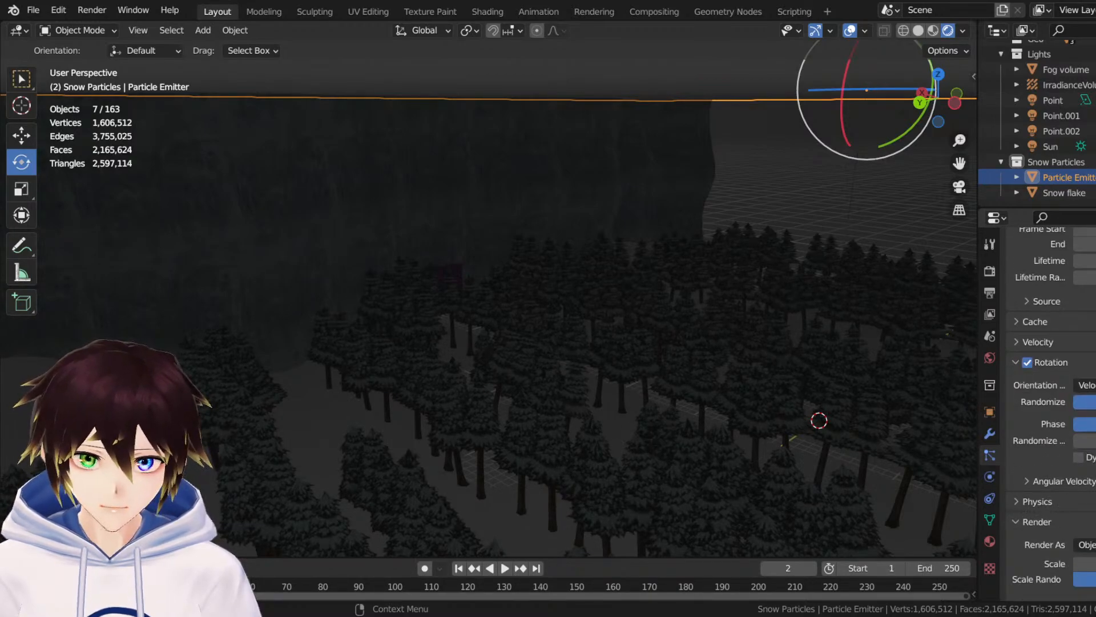
pyautogui.moveTo(1084, 441); pyautogui.dragTo(1095, 440)
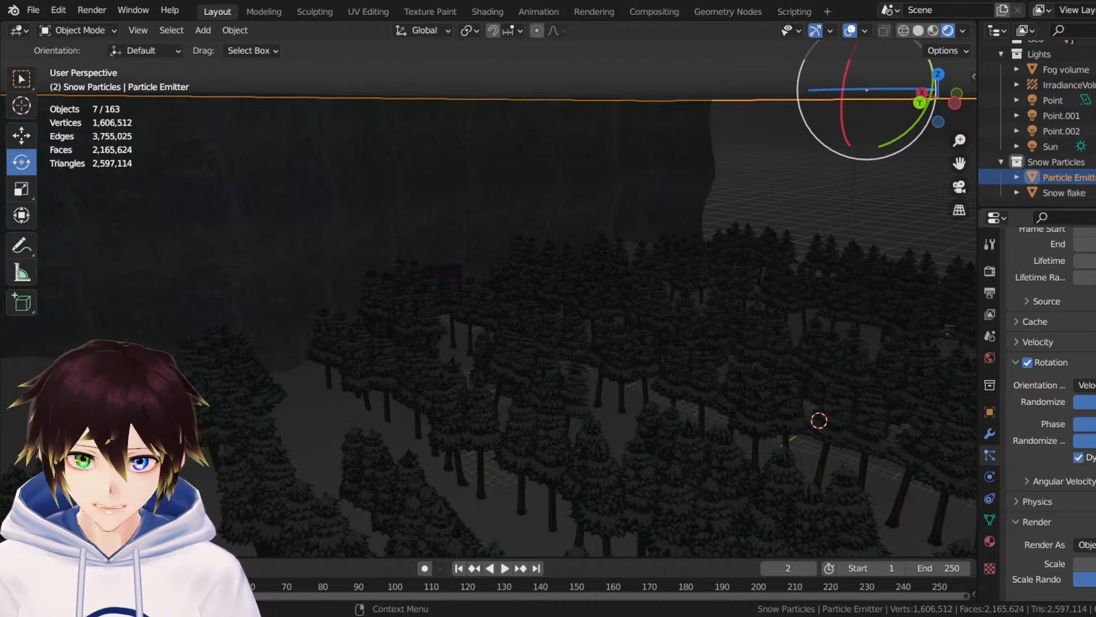
pyautogui.press('space')
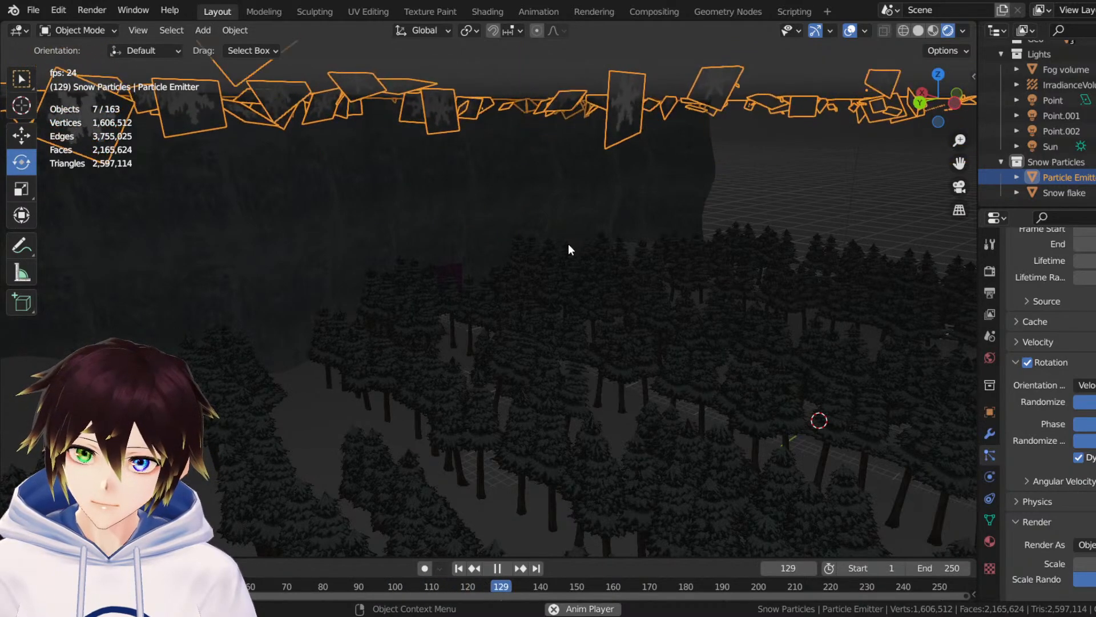
pyautogui.press('space')
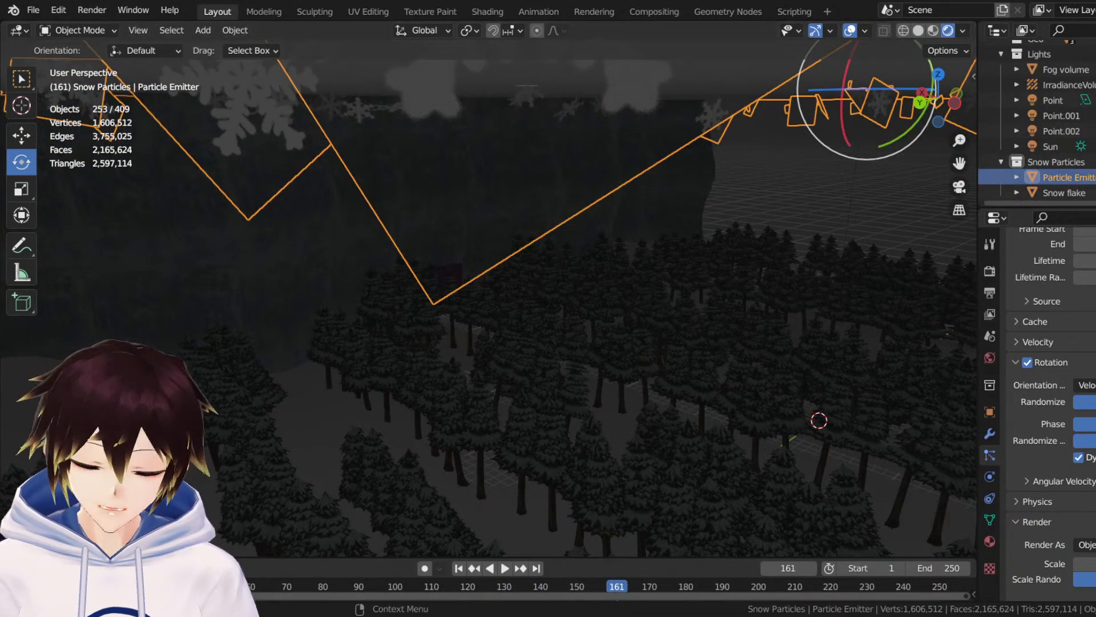
# Set the snowflake particles' render scale to 0.1 and play the animation to check their size.
pyautogui.scroll(4, 391, 210)
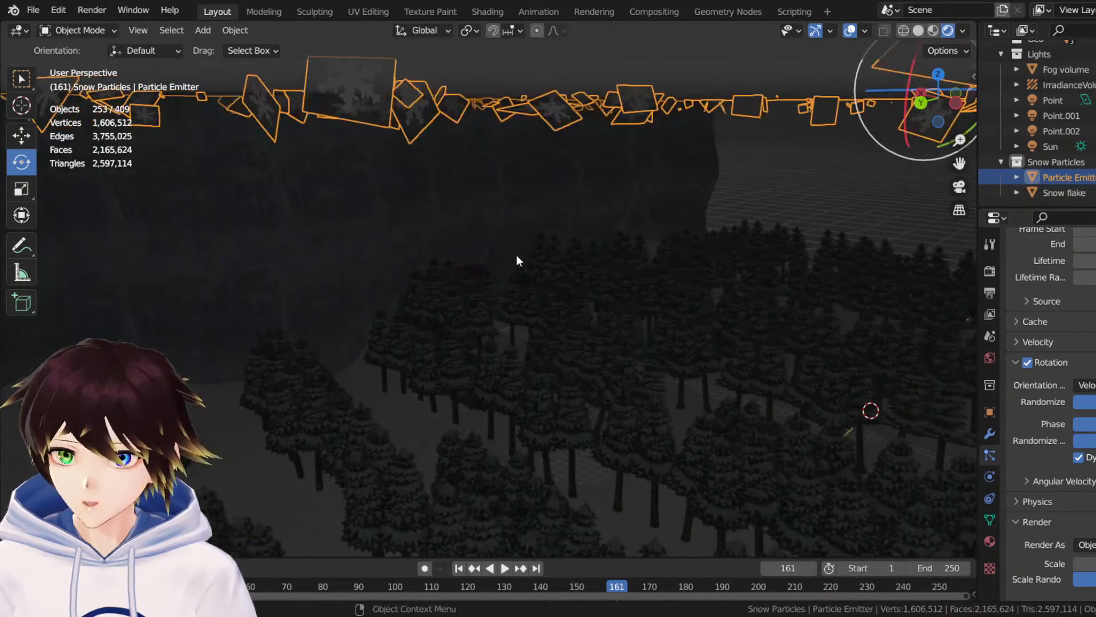
pyautogui.scroll(-3, 1051, 434)
pyautogui.doubleClick(1085, 490)
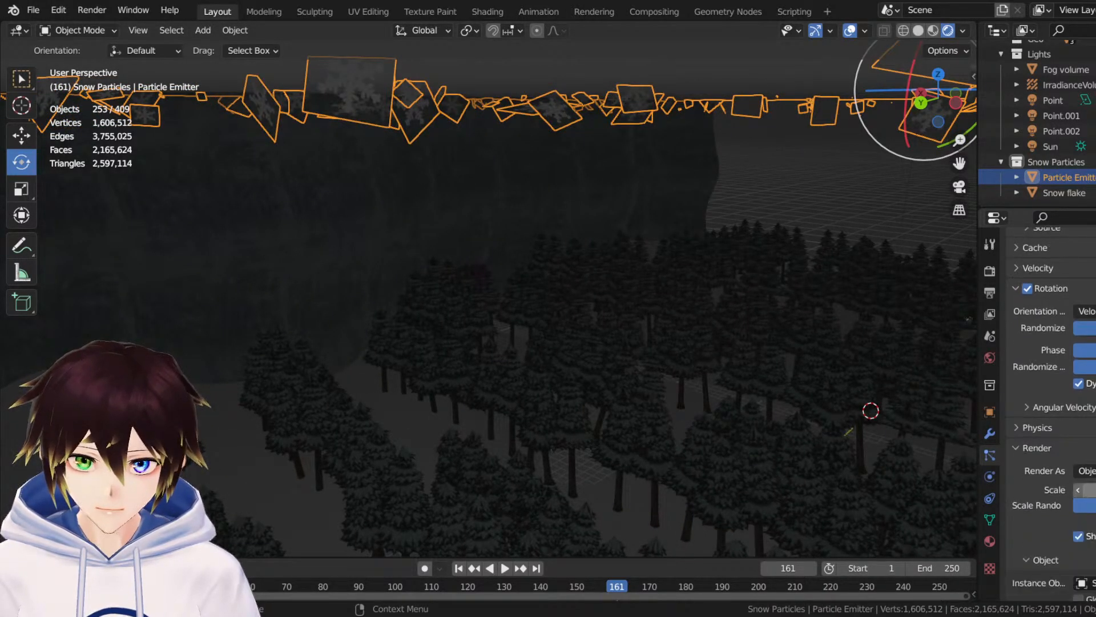
pyautogui.write('0.1')
pyautogui.press('Return')
pyautogui.press('space')
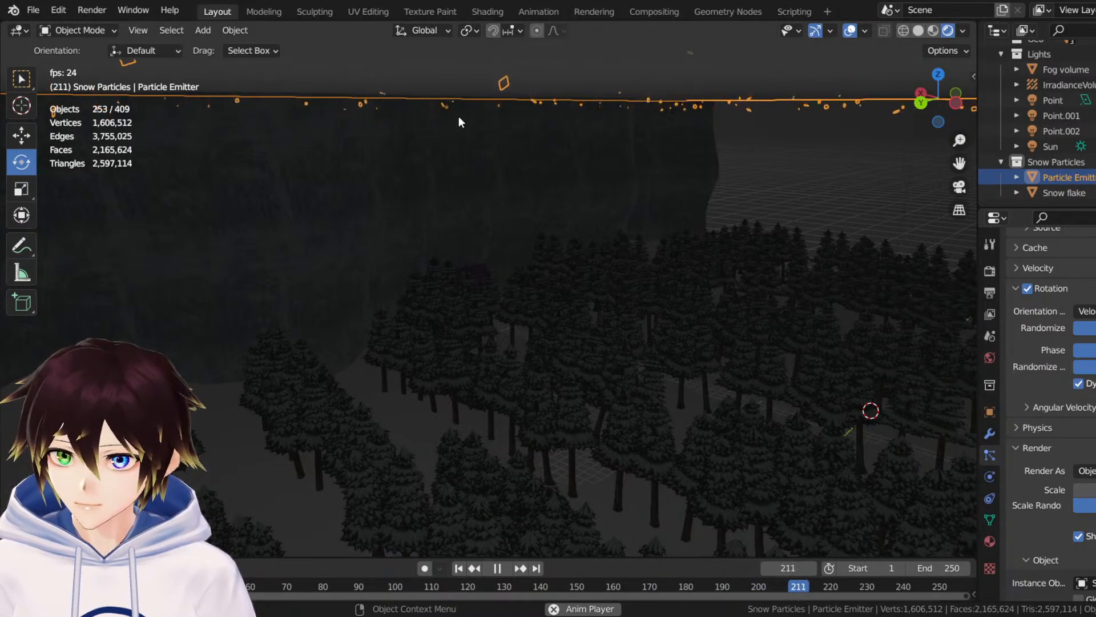
pyautogui.press('space')
# Play the animation from a closer view of the emitter plane to inspect the snowflakes' motion.
pyautogui.scroll(1, 465, 116)
pyautogui.scroll(1, 476, 116)
pyautogui.scroll(2, 474, 116)
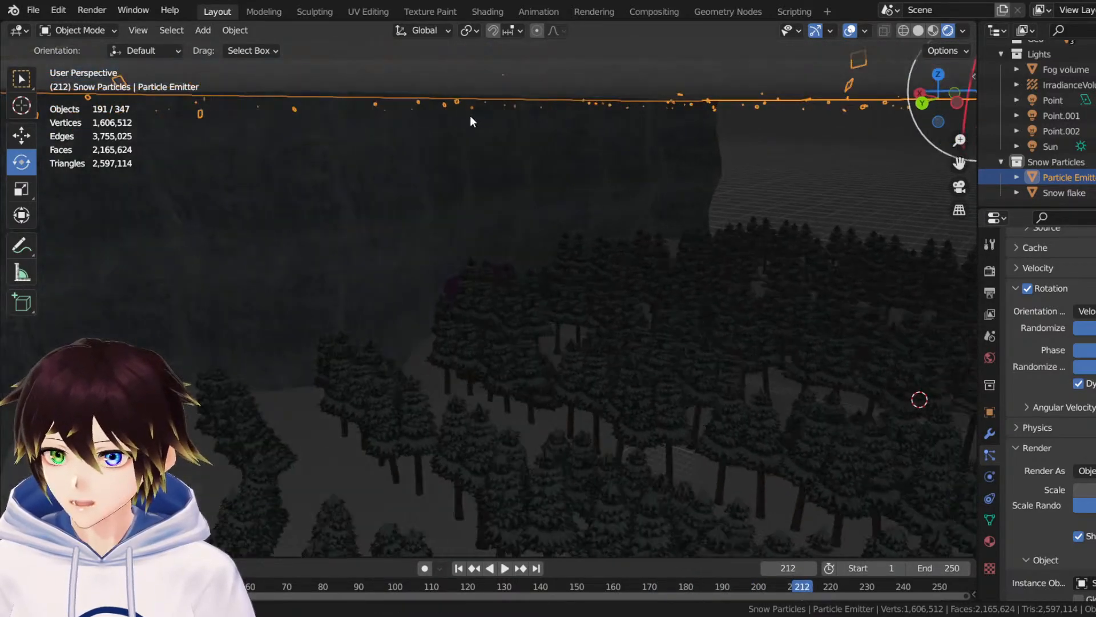
pyautogui.press('space')
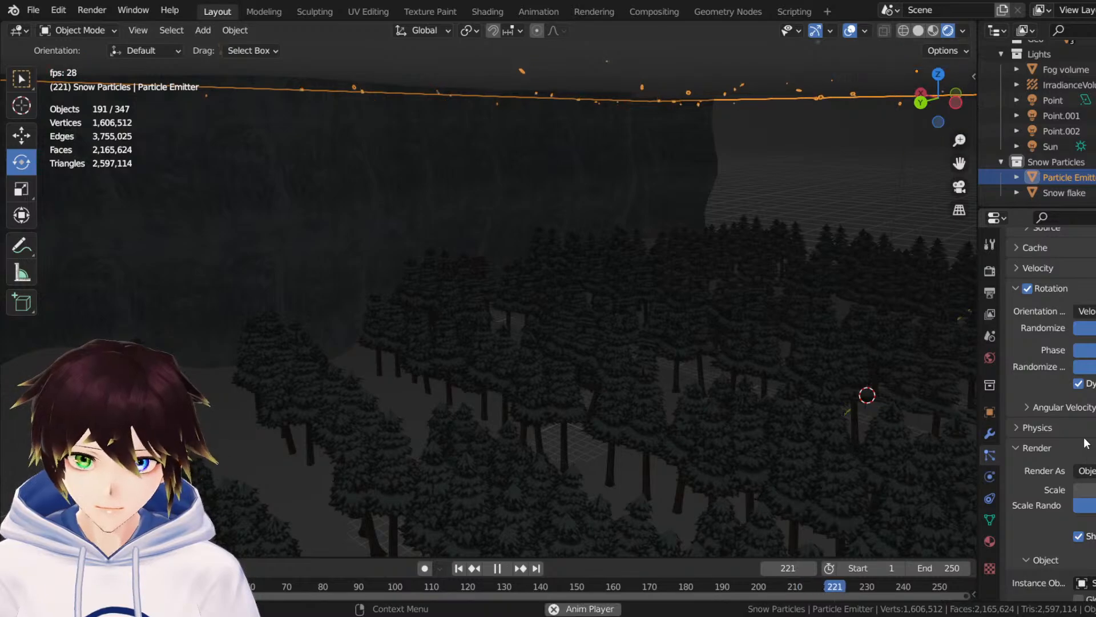
pyautogui.press('space')
# Set the particles' velocity randomization to 2, adjust the object-aligned Z velocity, and play the animation to check the fall.
pyautogui.click(1014, 264)
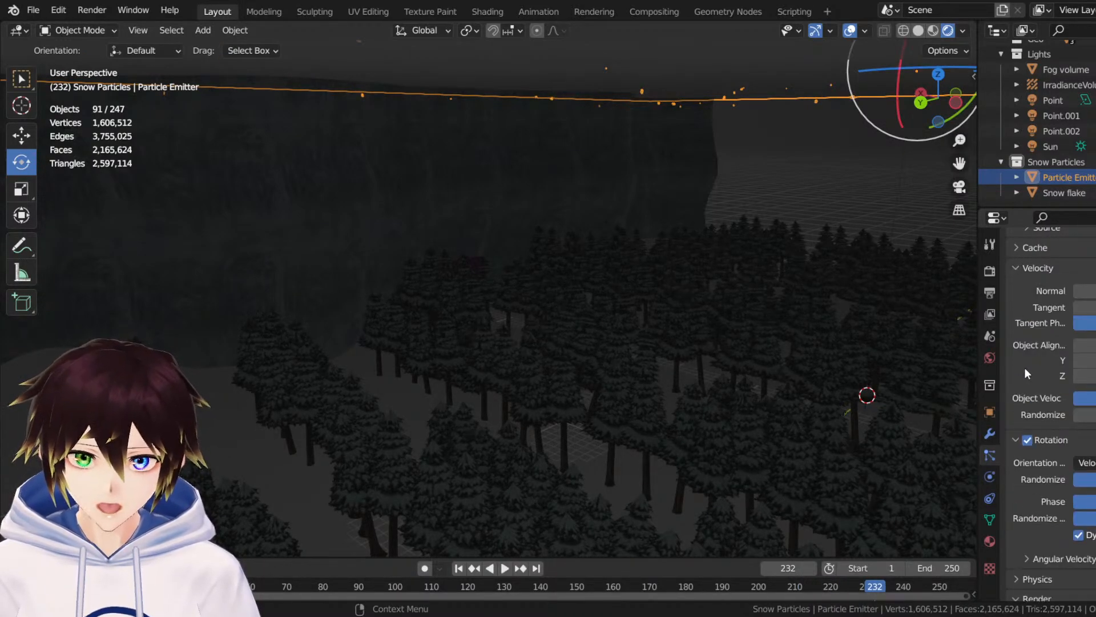
pyautogui.doubleClick(1085, 415)
pyautogui.write('2')
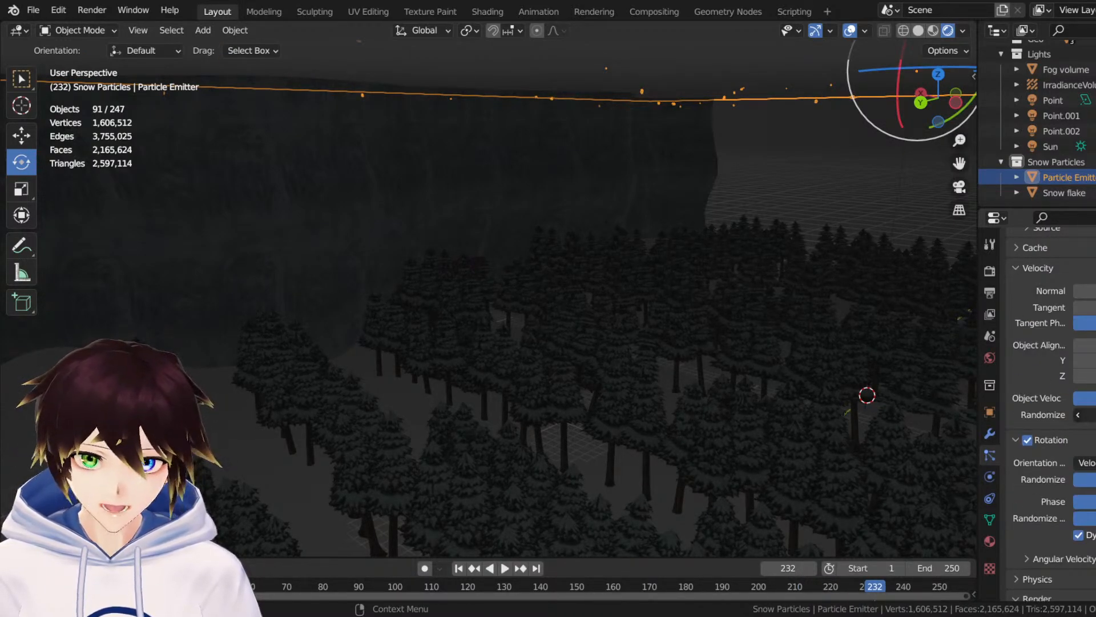
pyautogui.press('Return')
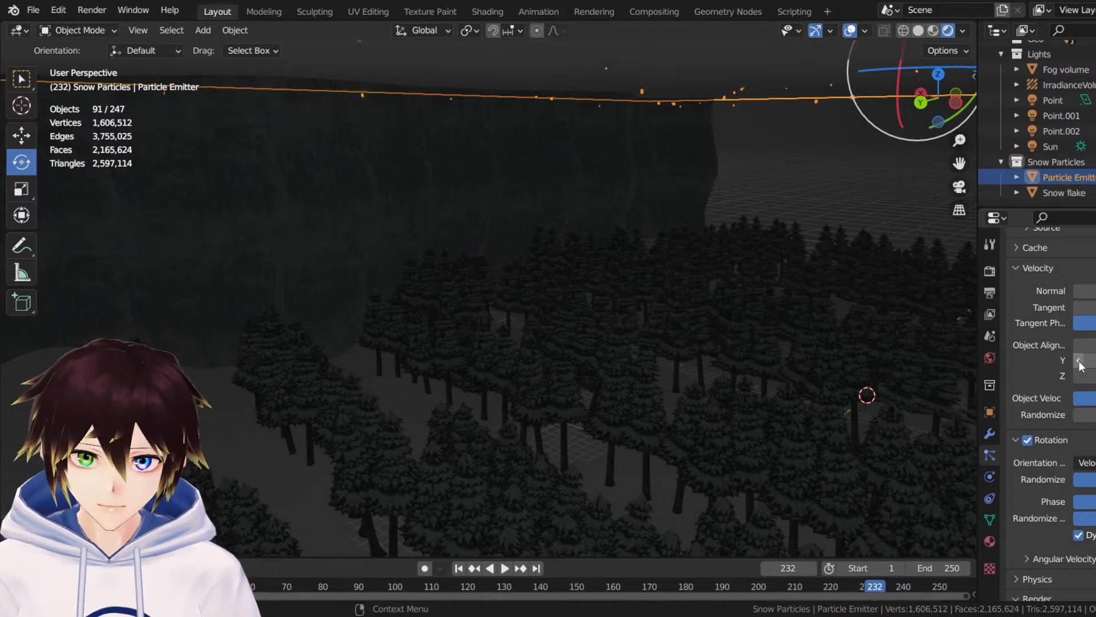
pyautogui.press('space')
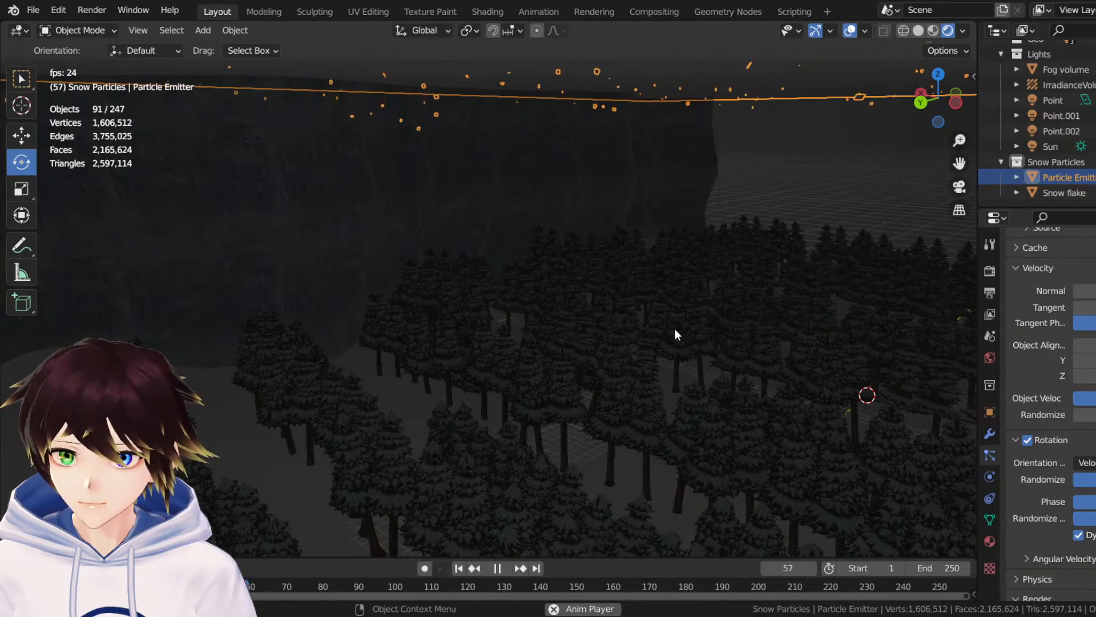
pyautogui.press('space')
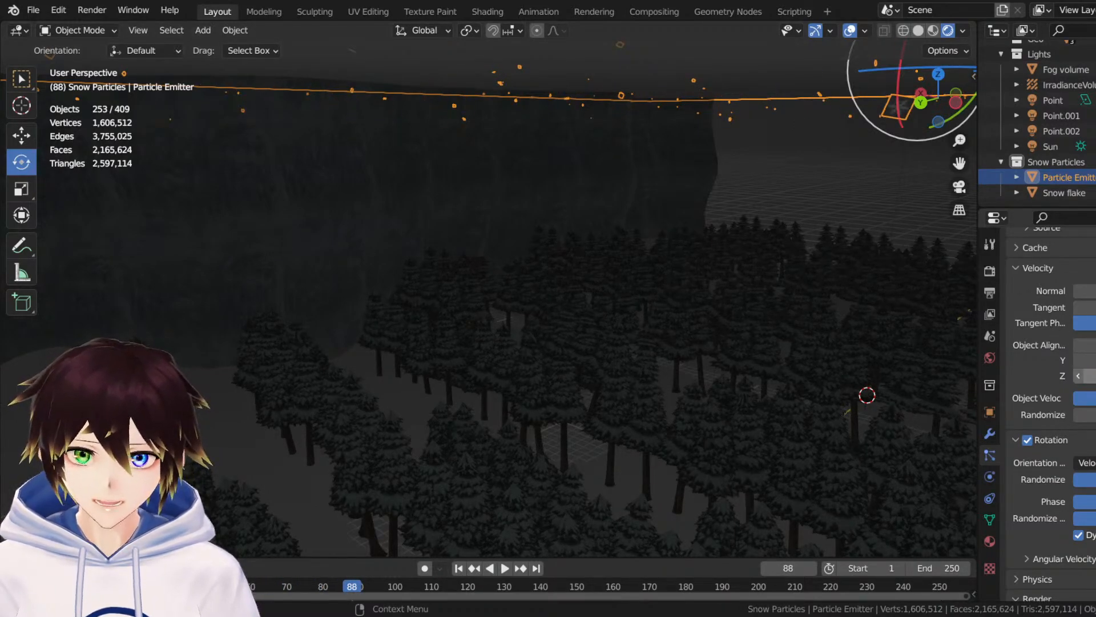
pyautogui.press('space')
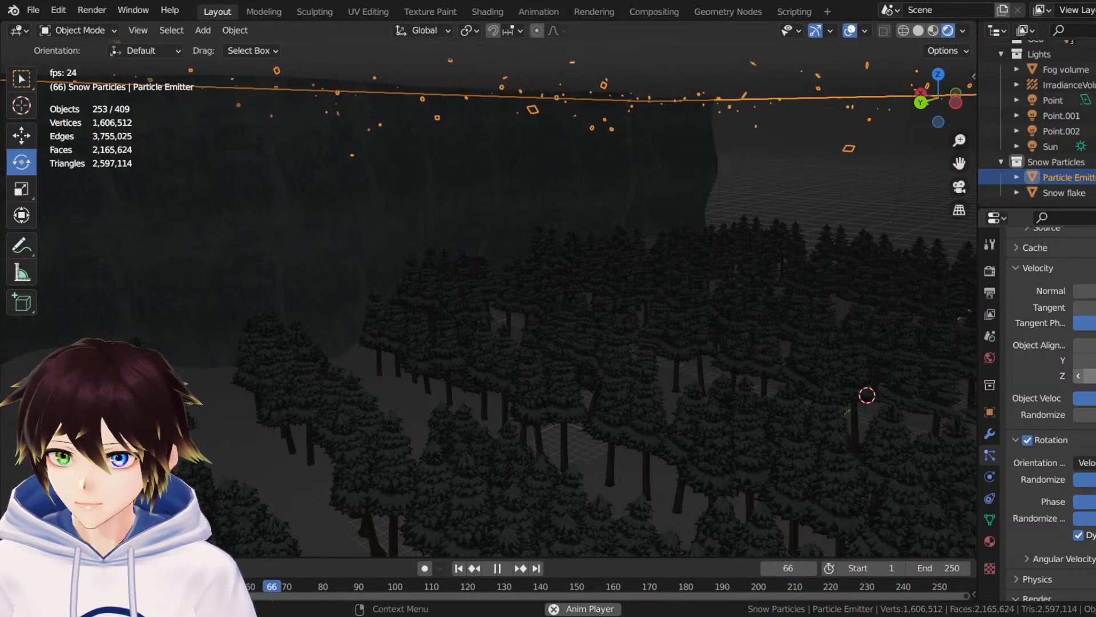
pyautogui.press('space')
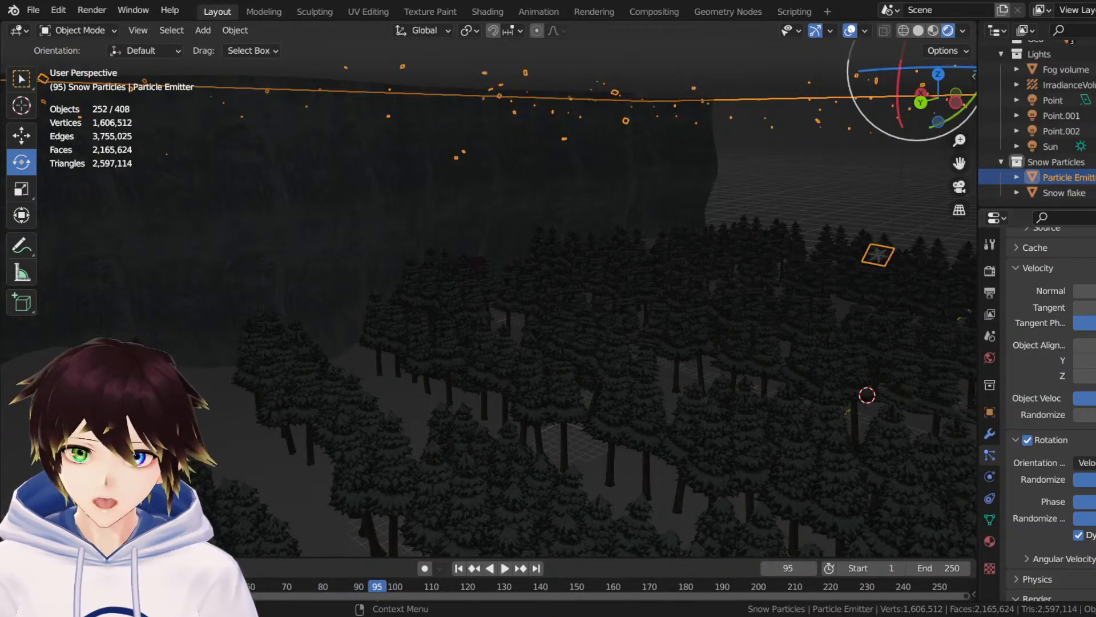
# Adjust the gravity weight in the particle system's field weights and play the animation to check the falling speed.
pyautogui.scroll(-15, 1085, 481)
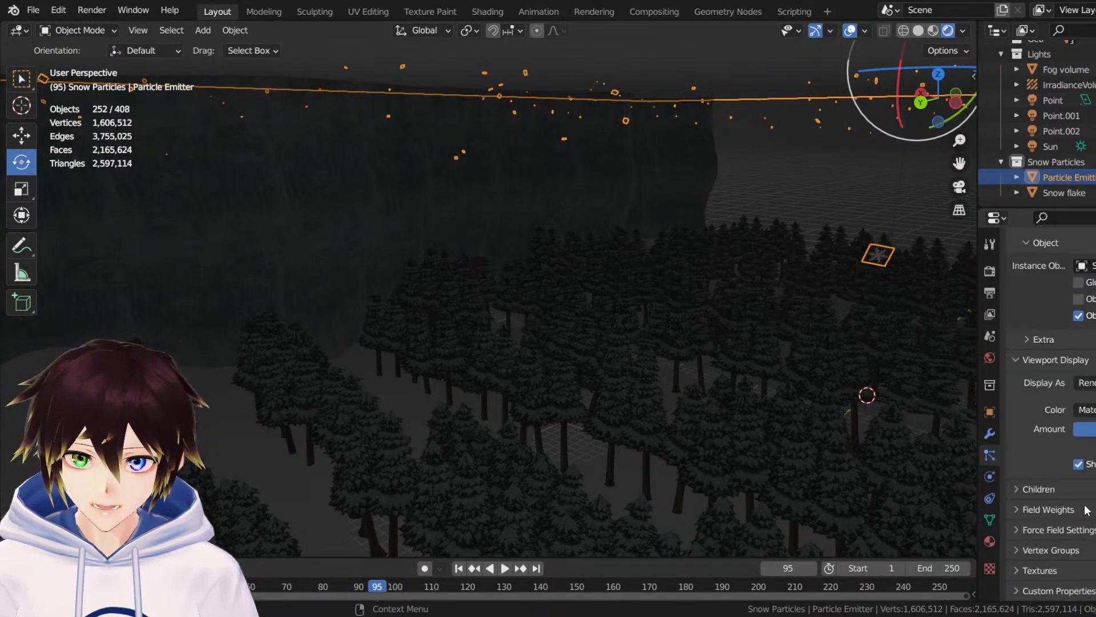
pyautogui.click(1046, 511)
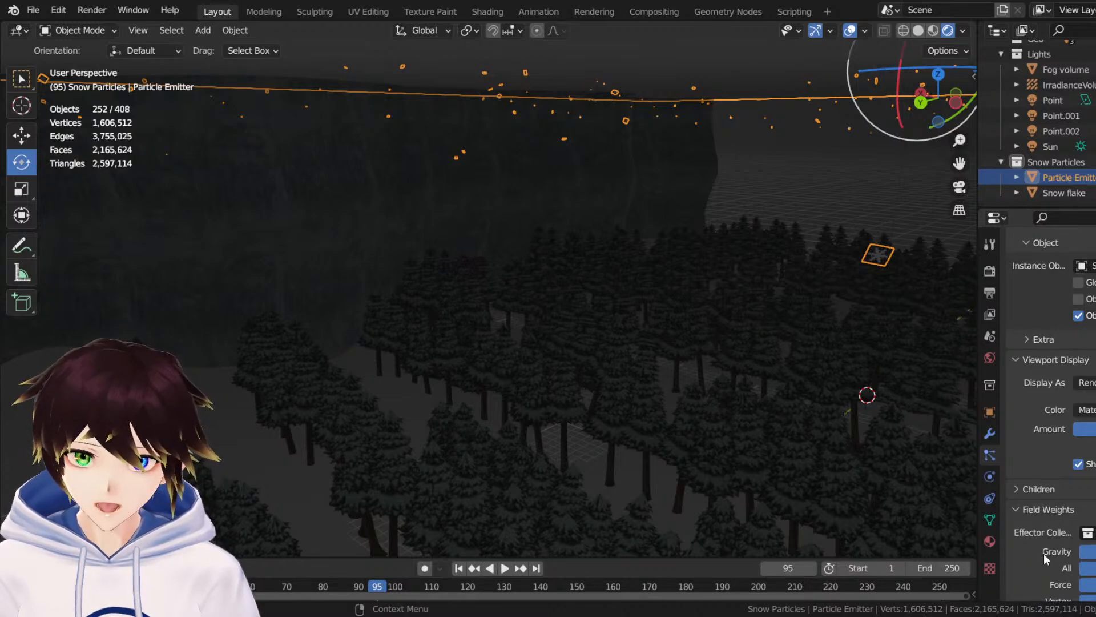
pyautogui.press('space')
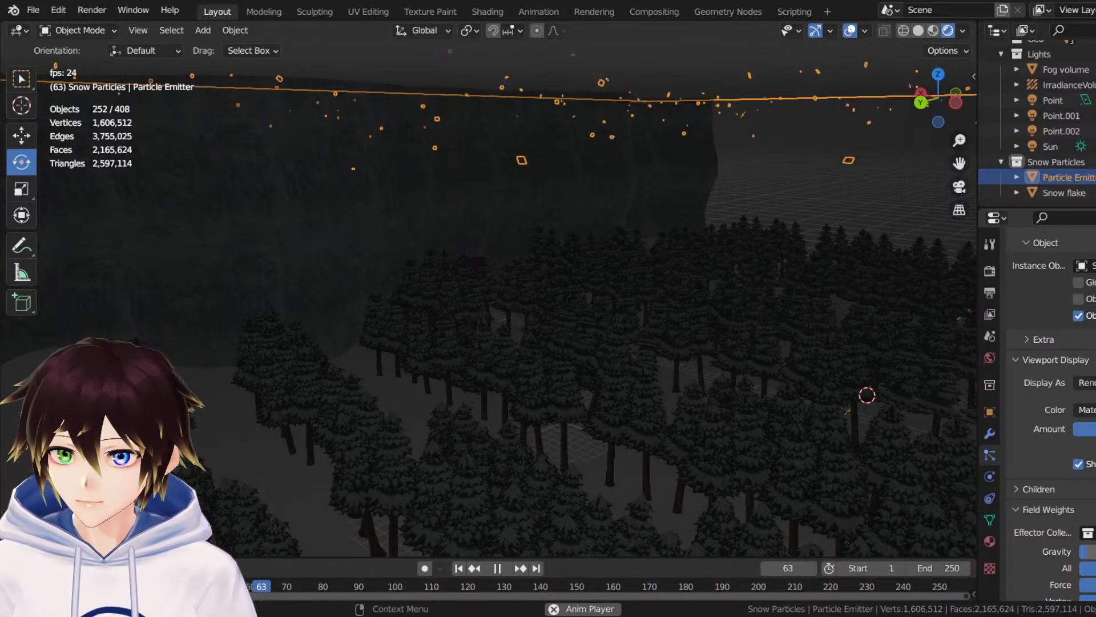
pyautogui.press('space')
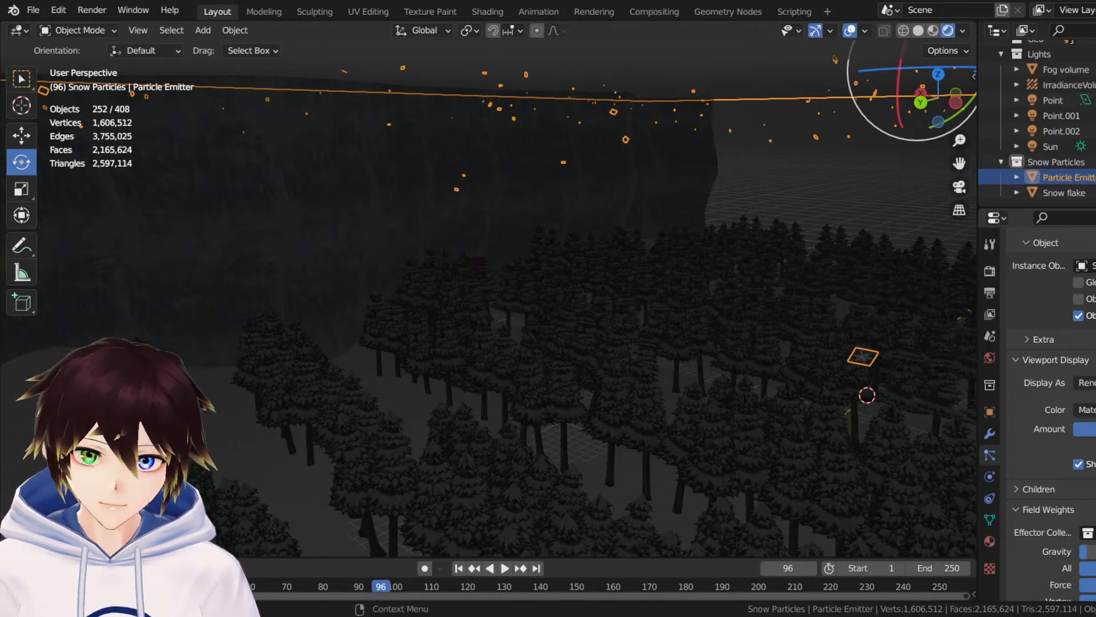
# Raise the emission number of the Falling Snow particle system and play the animation to check the snow density.
pyautogui.scroll(10, 1051, 399)
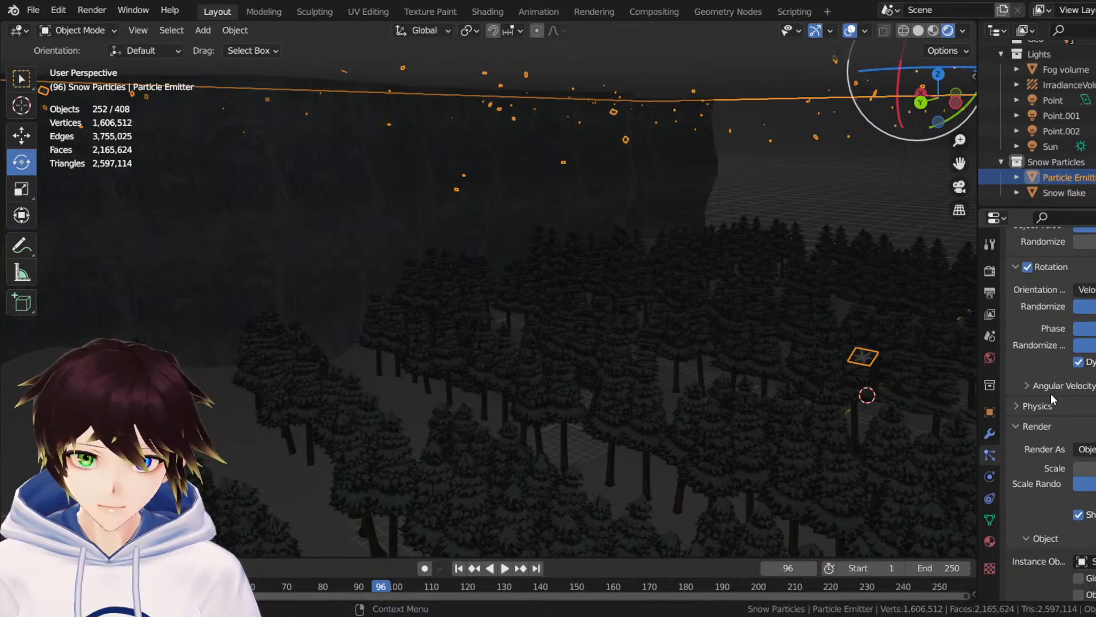
pyautogui.click(1030, 406)
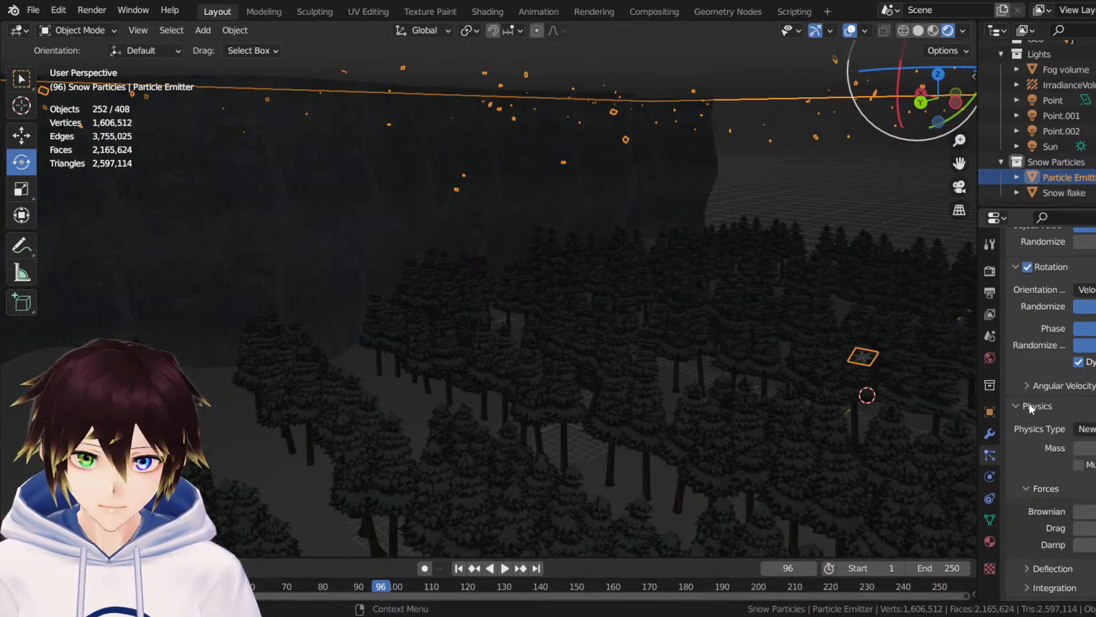
pyautogui.click(1029, 404)
pyautogui.scroll(5, 1025, 408)
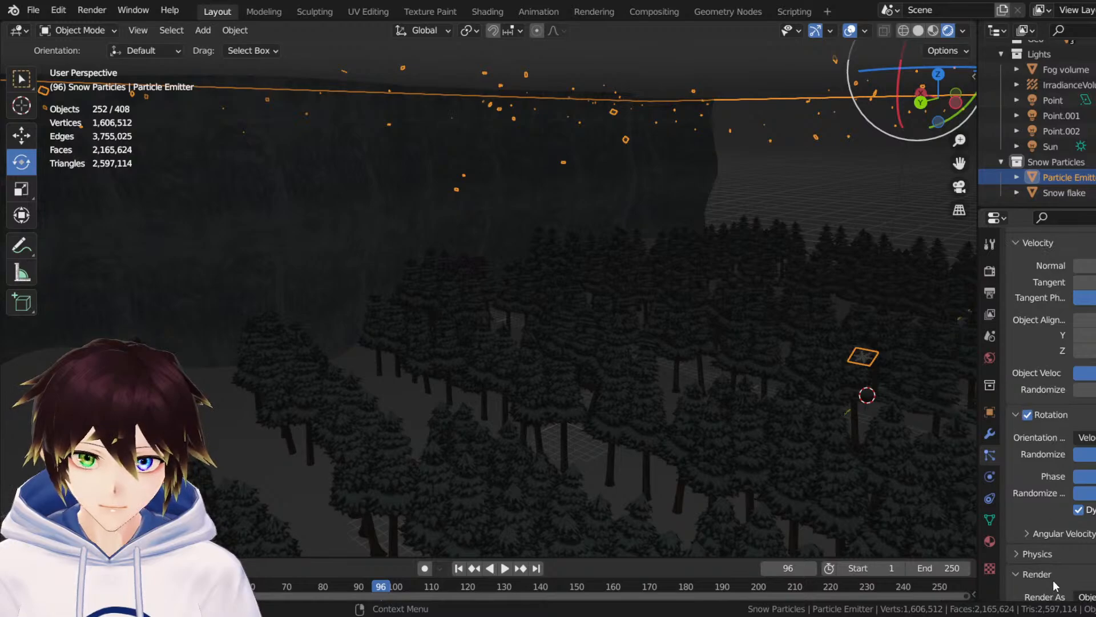
pyautogui.click(1045, 535)
pyautogui.scroll(-3, 1045, 536)
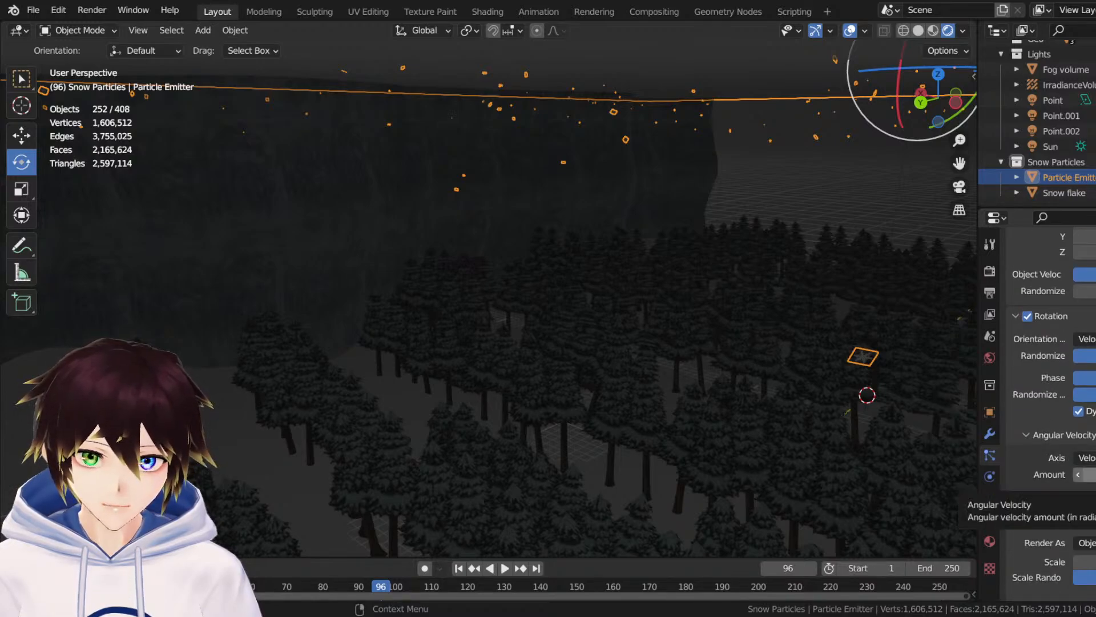
pyautogui.scroll(6, 1051, 400)
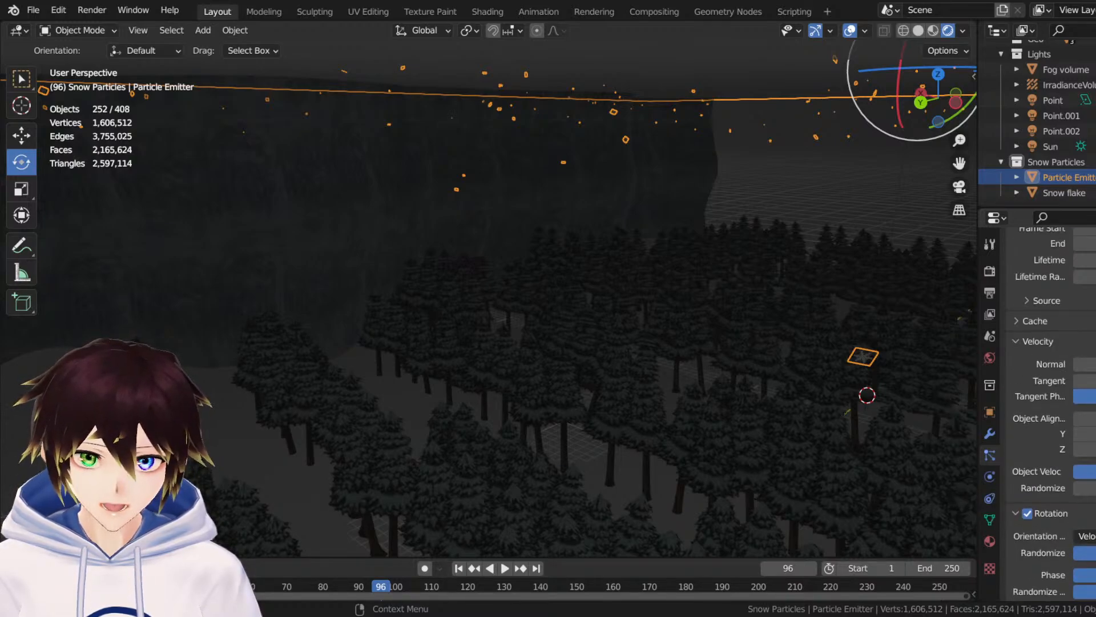
pyautogui.scroll(7, 1050, 399)
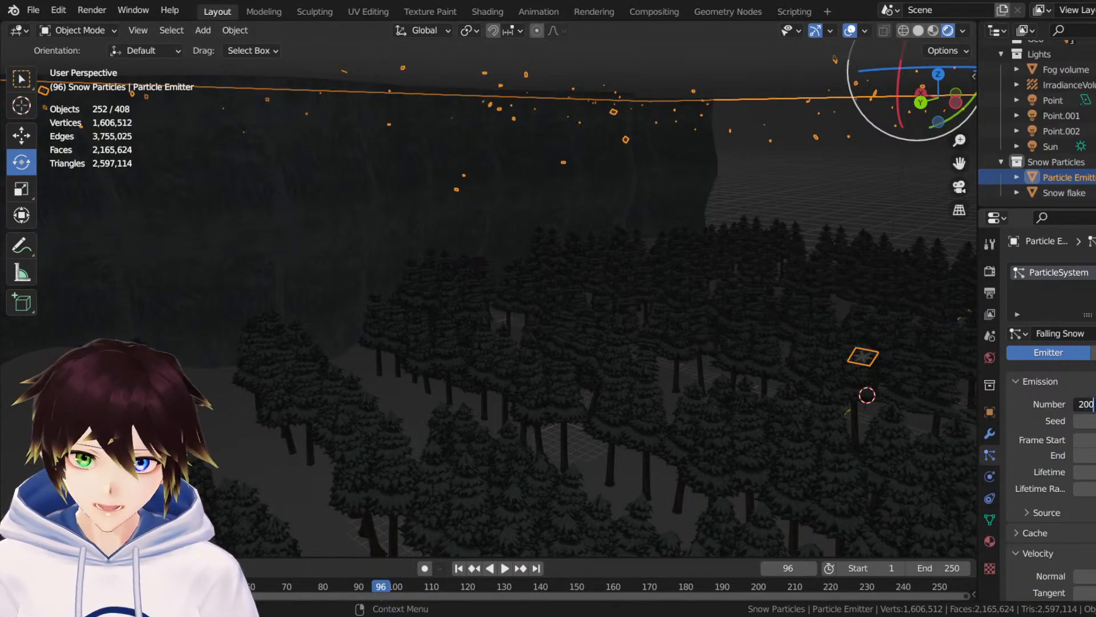
pyautogui.press('space')
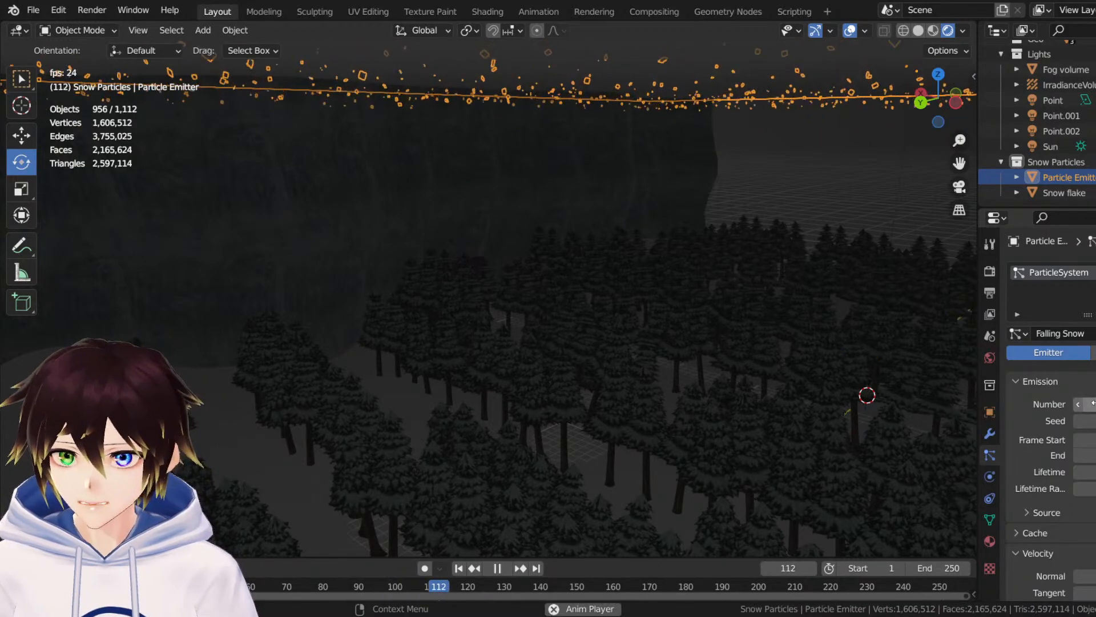
pyautogui.moveTo(537, 185)
pyautogui.mouseDown(button='middle')
pyautogui.moveTo(507, 184)
pyautogui.moveTo(516, 180)
pyautogui.mouseUp(button='middle')
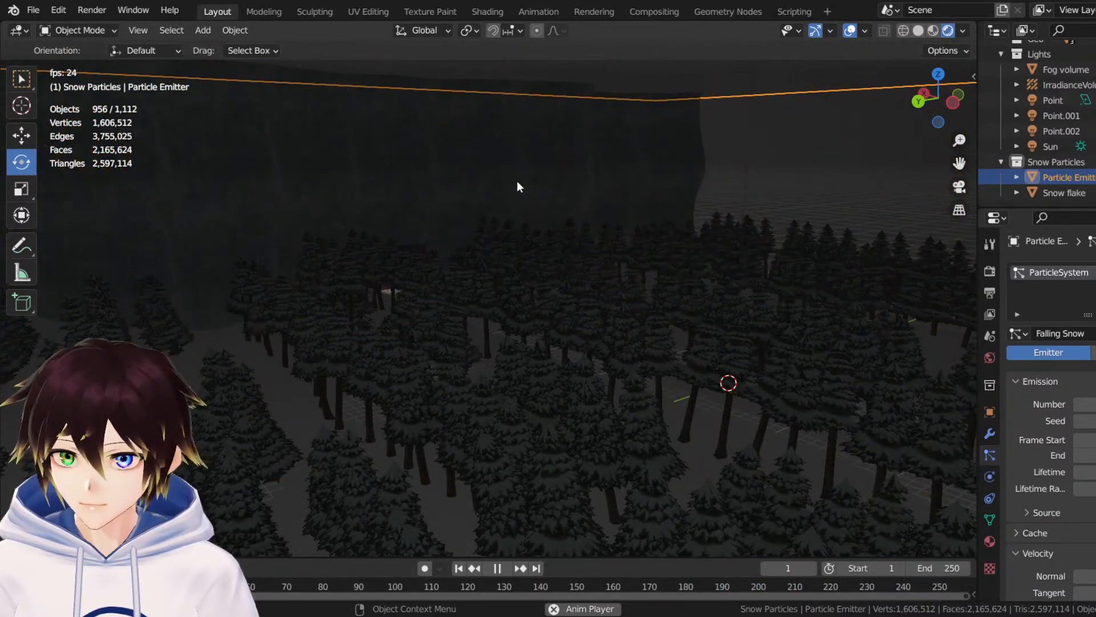
pyautogui.press('space')
# Move the particle emitter plane down along Z, closer to the treetops.
pyautogui.moveTo(515, 251); pyautogui.dragTo(575, 253, button='middle')
pyautogui.scroll(-5, 574, 252)
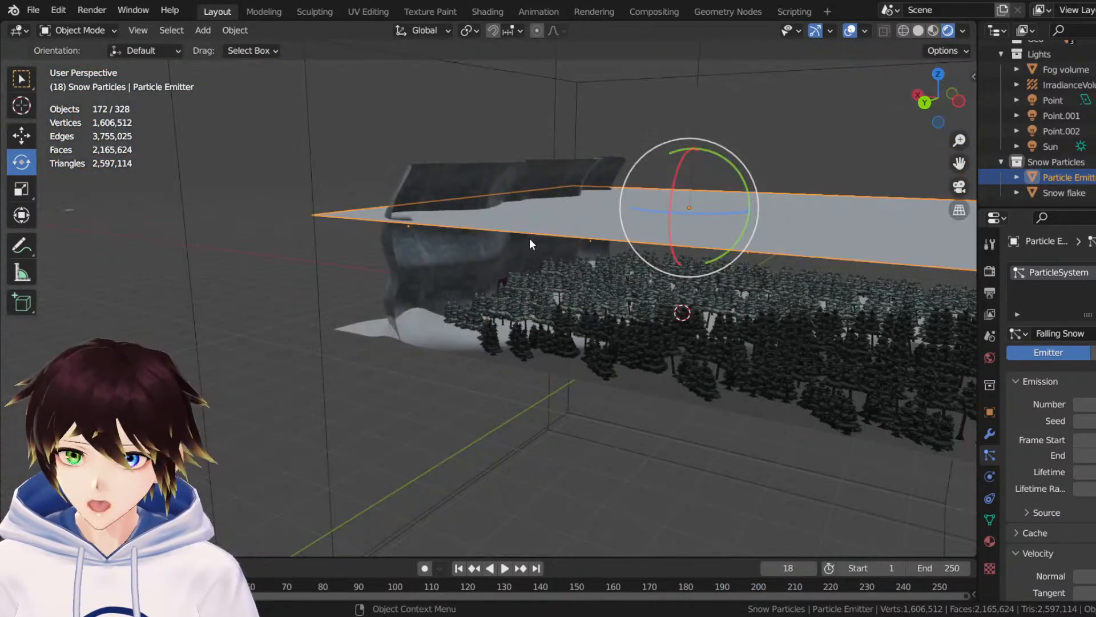
pyautogui.scroll(2, 529, 238)
pyautogui.click(22, 135)
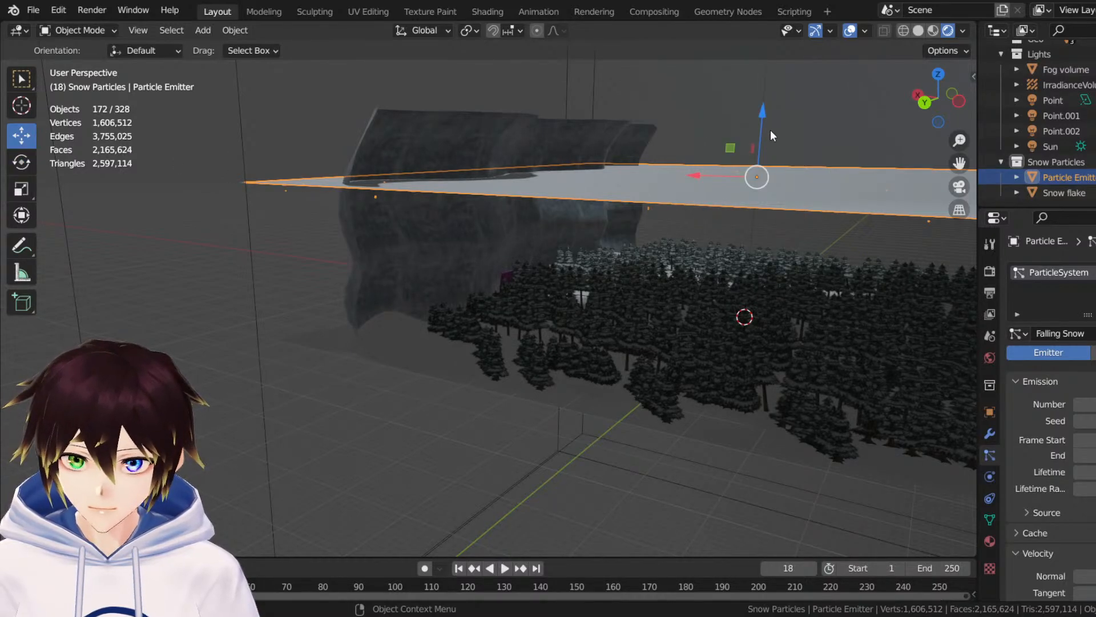
pyautogui.moveTo(770, 136); pyautogui.dragTo(768, 159)
# Turn off Show Emitter for both the render and the viewport display of the snow particles.
pyautogui.scroll(-10, 1083, 509)
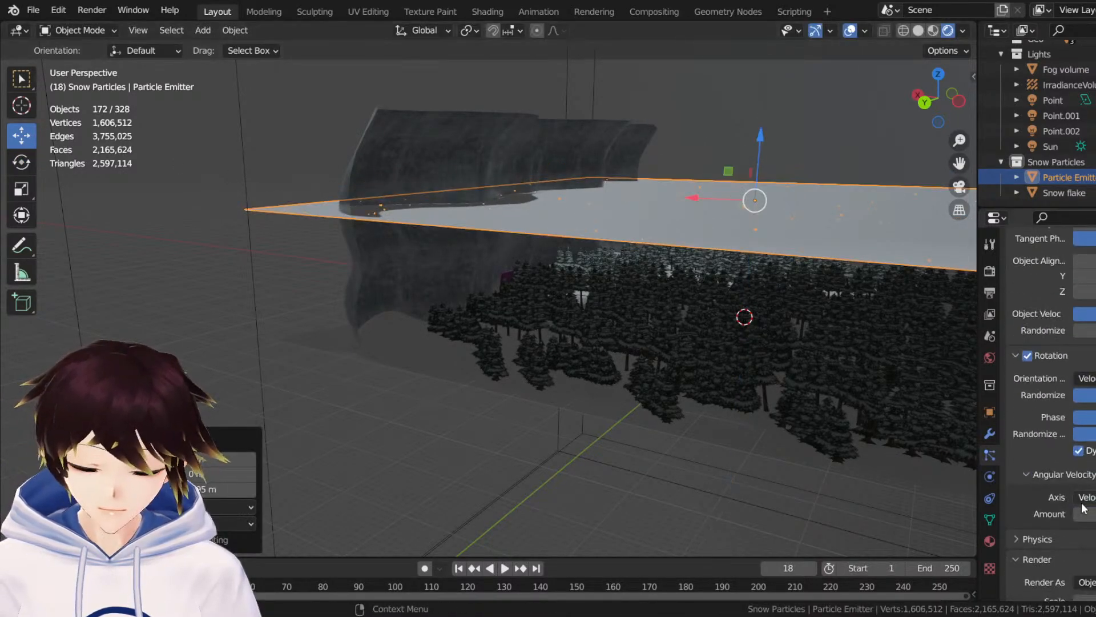
pyautogui.scroll(-6, 1094, 506)
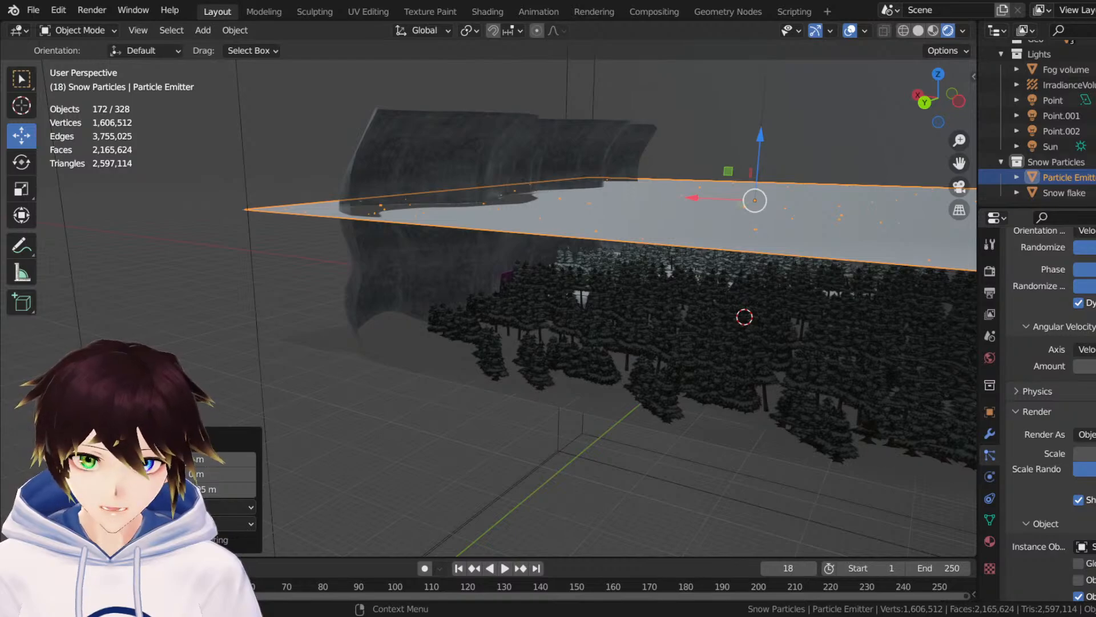
pyautogui.click(1081, 501)
pyautogui.scroll(-3, 1083, 508)
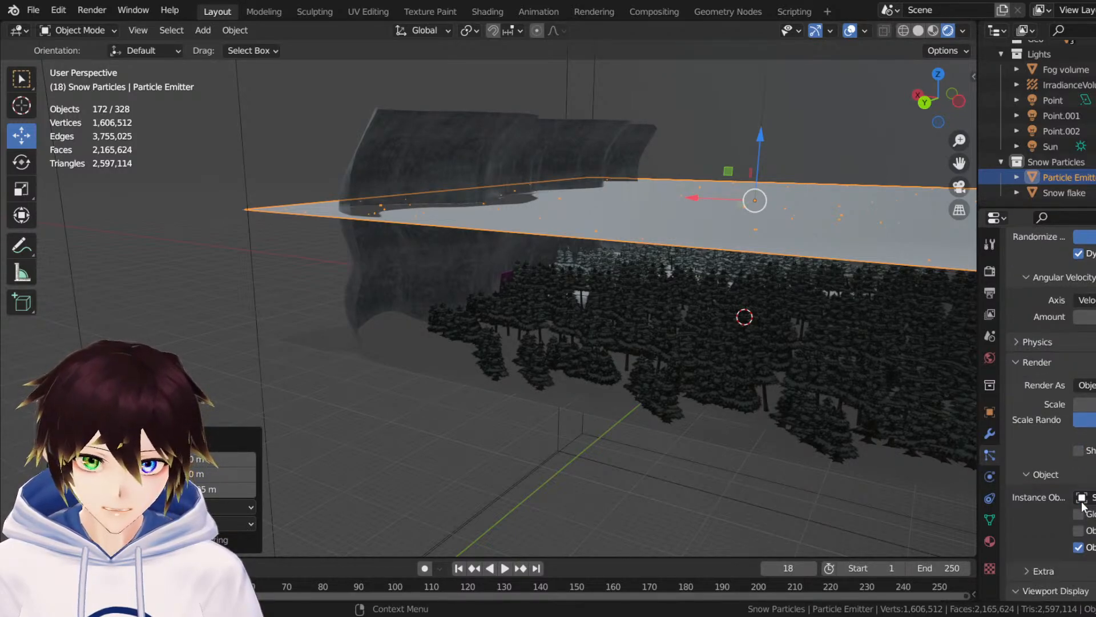
pyautogui.scroll(-4, 1086, 533)
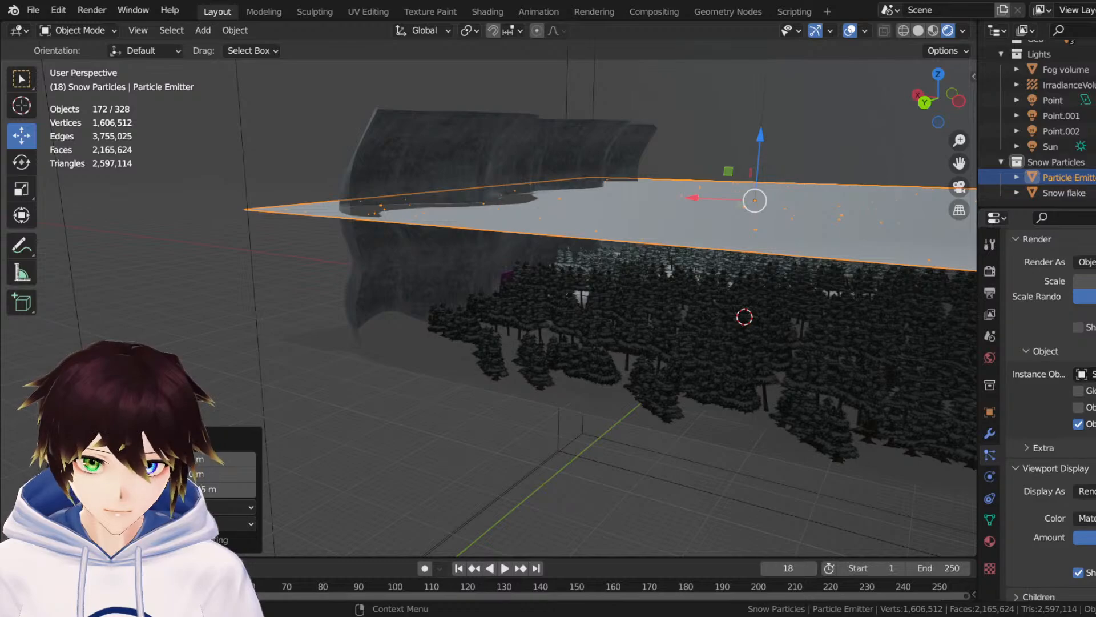
pyautogui.click(1079, 573)
# Hide the viewport overlays and play the animation over the forest to judge the falling snow.
pyautogui.scroll(10, 780, 219)
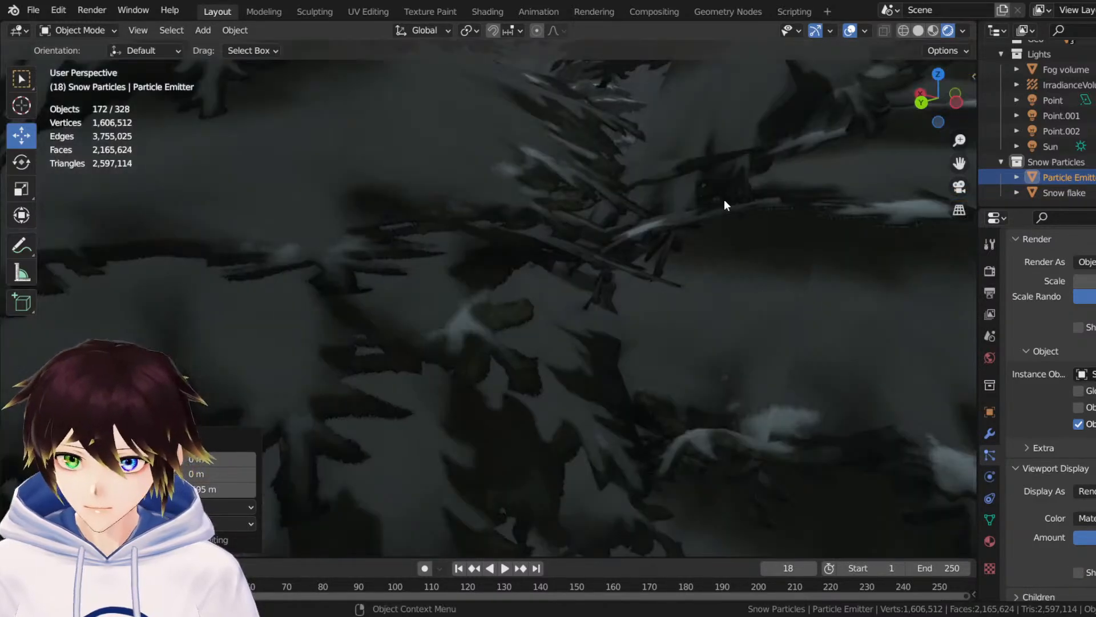
pyautogui.scroll(-8, 724, 199)
pyautogui.scroll(4, 696, 204)
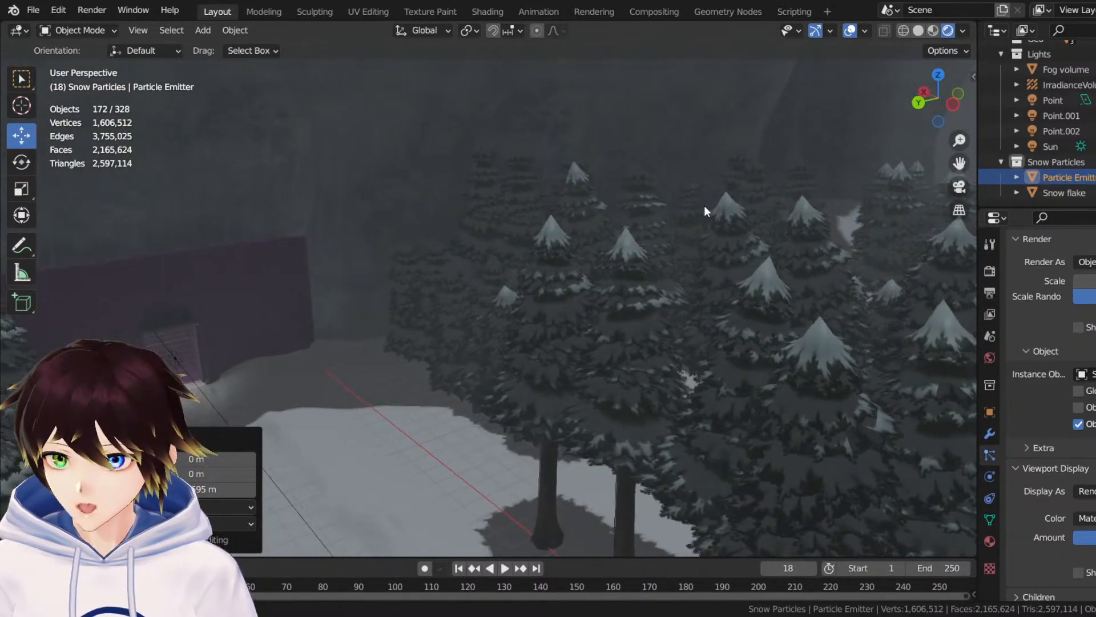
pyautogui.scroll(-2, 704, 204)
pyautogui.click(852, 30)
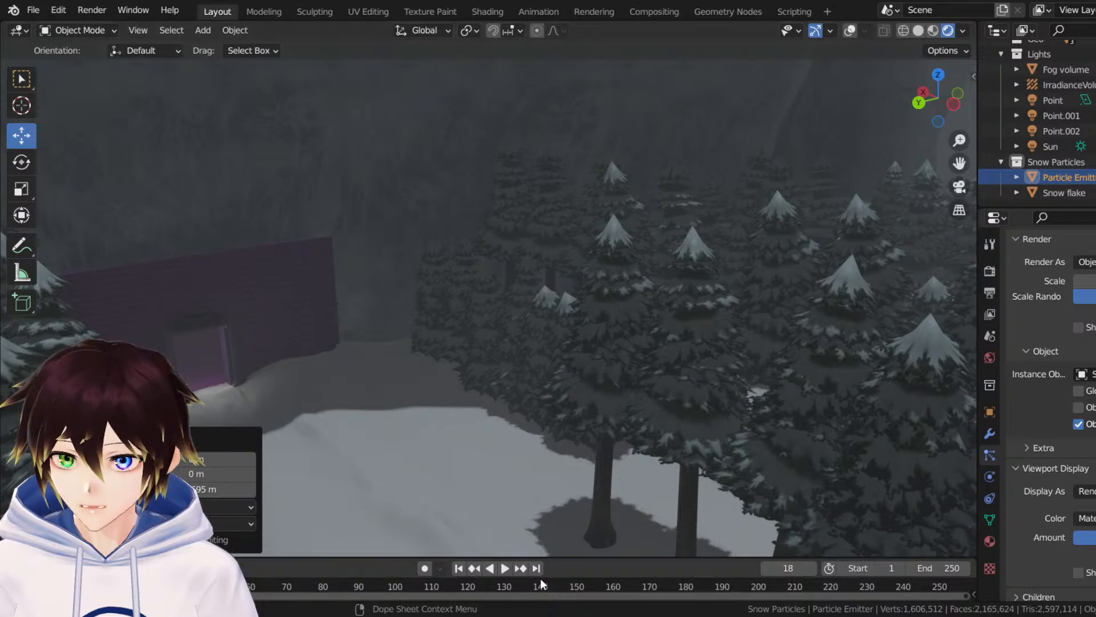
pyautogui.click(506, 568)
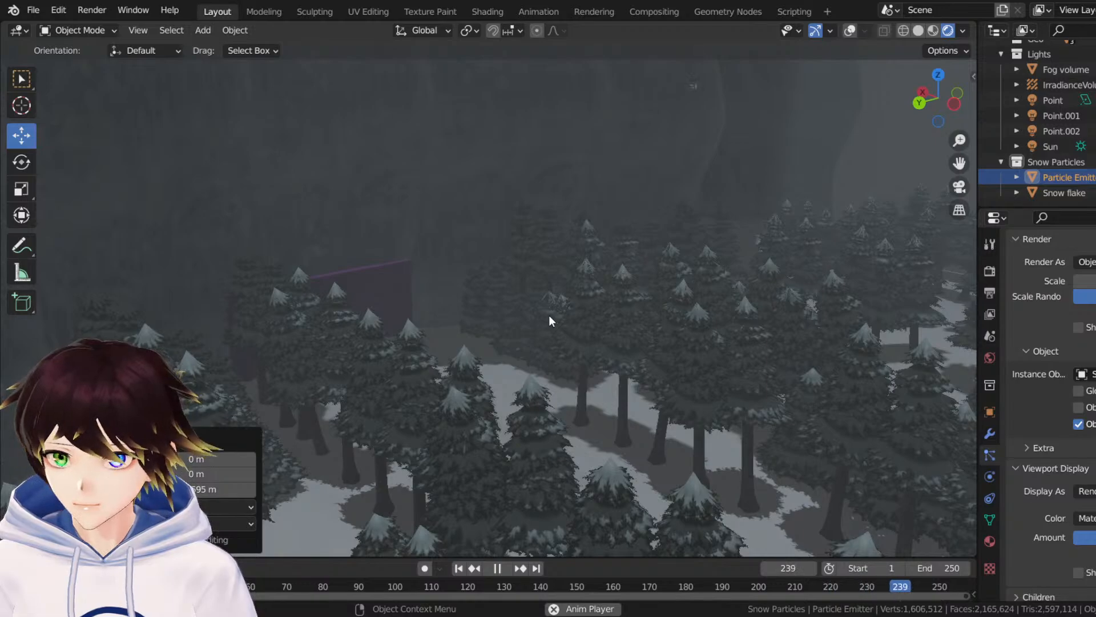
pyautogui.press('space')
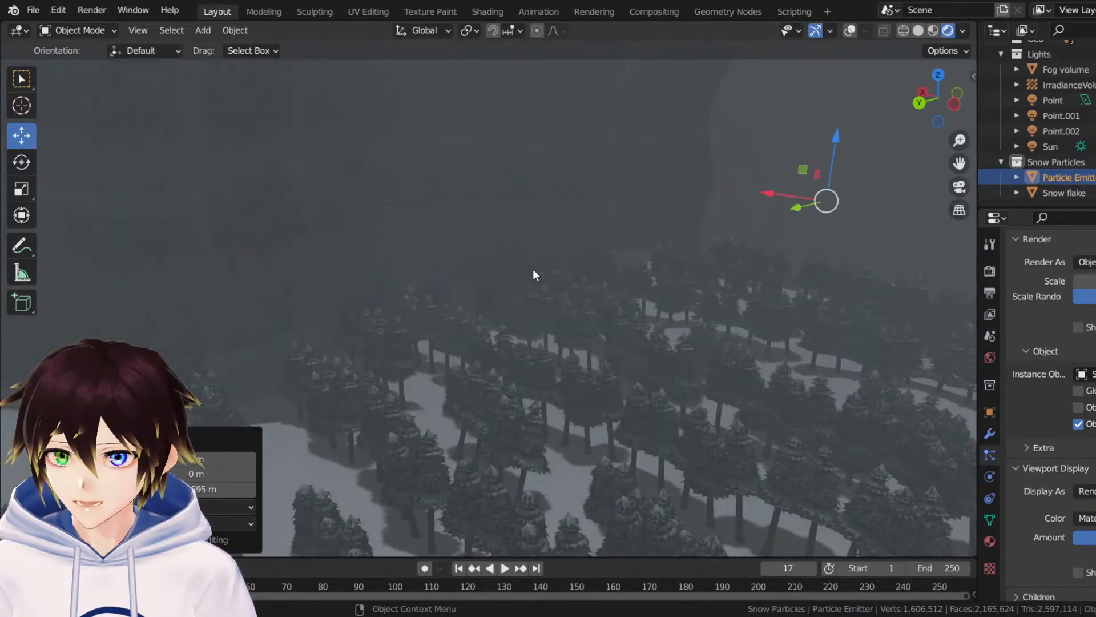
# Show the viewport overlays again and lower the particle emitter plane further along Z toward the trees.
pyautogui.click(850, 31)
pyautogui.scroll(5, 816, 172)
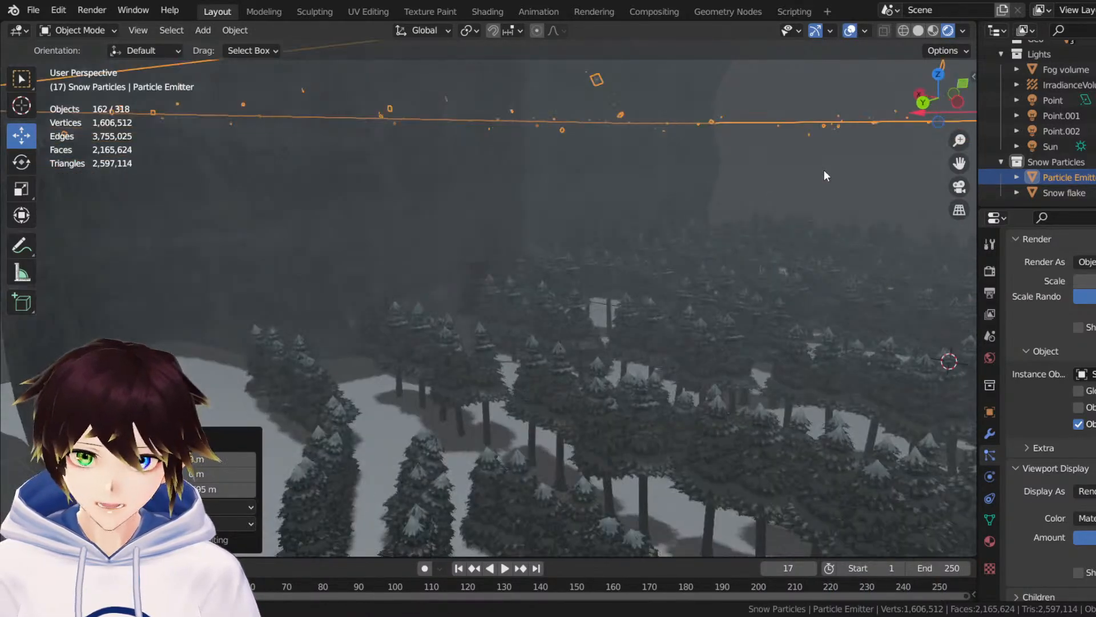
pyautogui.moveTo(824, 174); pyautogui.dragTo(772, 179, button='middle')
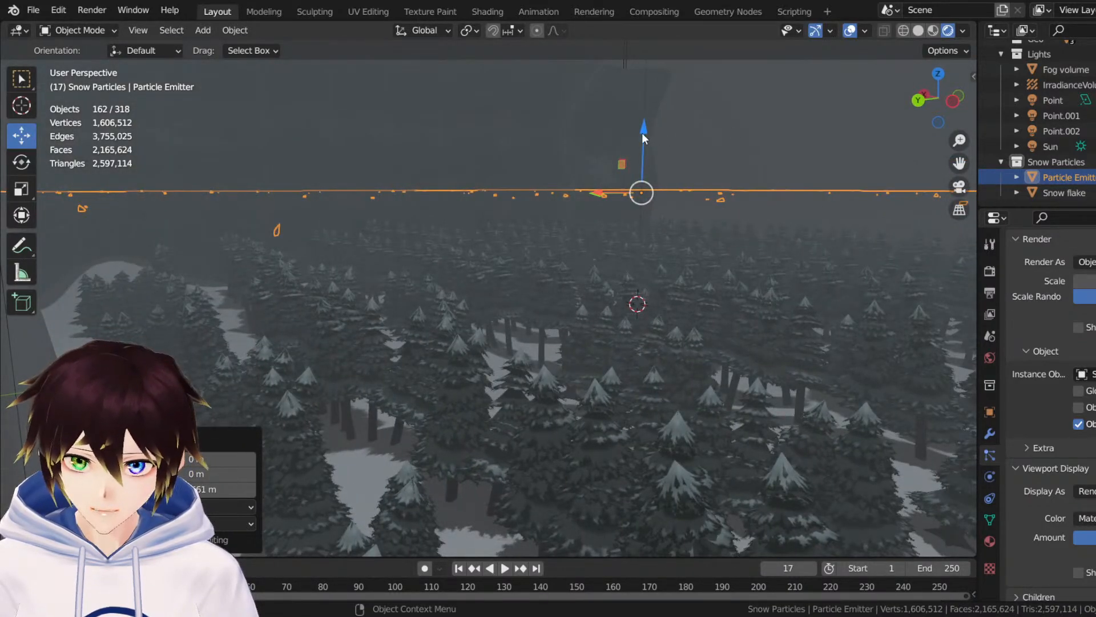
pyautogui.moveTo(642, 132); pyautogui.dragTo(642, 145)
pyautogui.scroll(-5, 1043, 457)
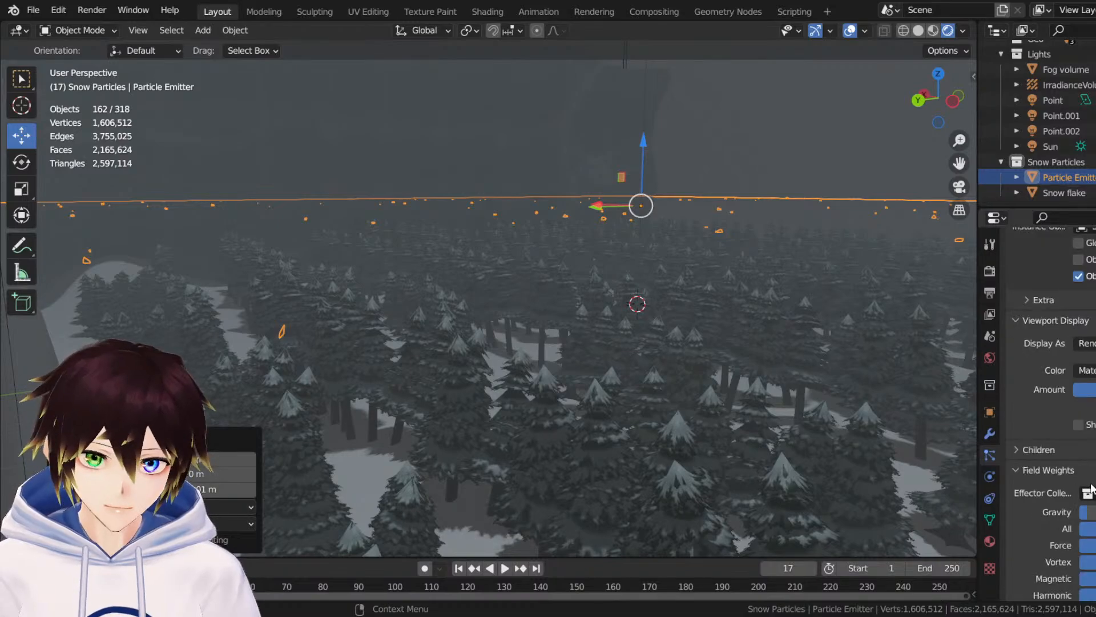
# Lower the Gravity field weight of the snow particles and play the animation over the forest to judge the fall speed.
pyautogui.scroll(-5, 1091, 488)
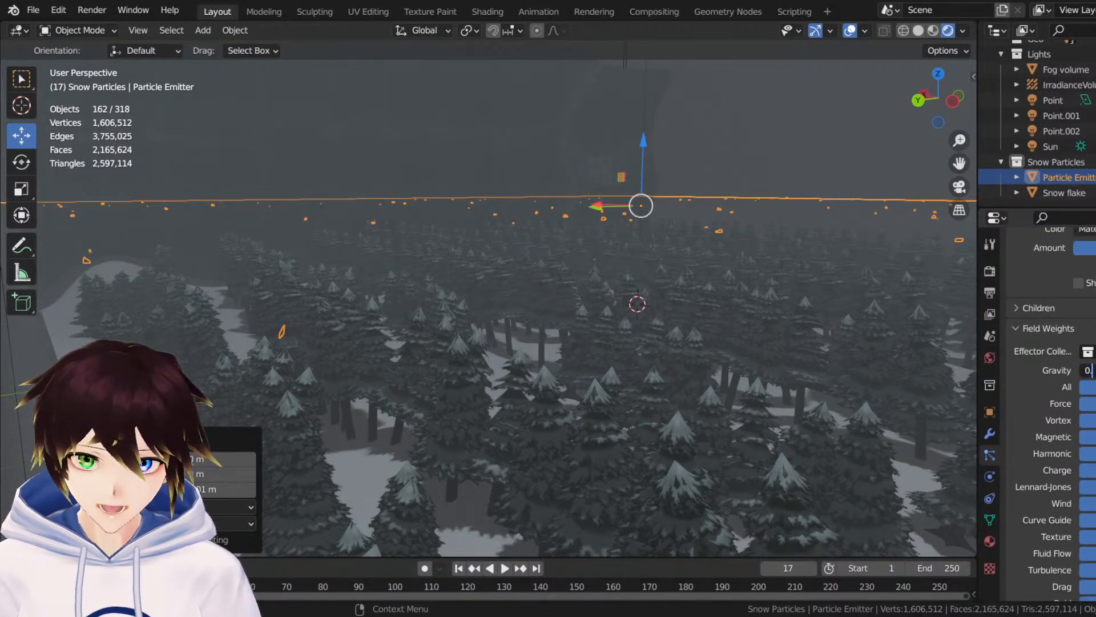
pyautogui.press('space')
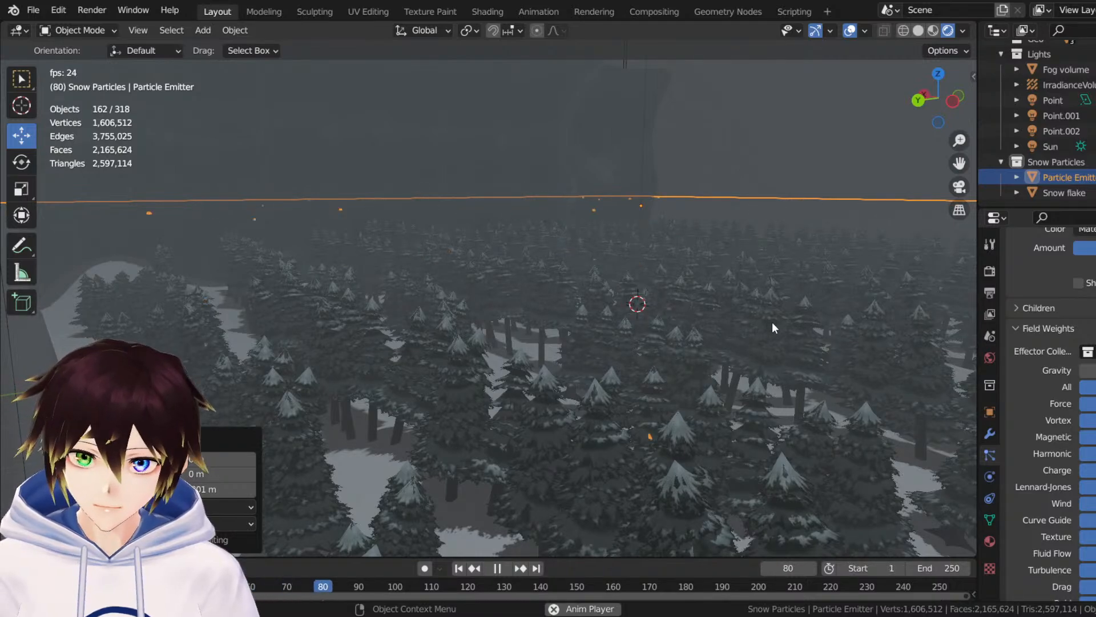
pyautogui.scroll(5, 690, 269)
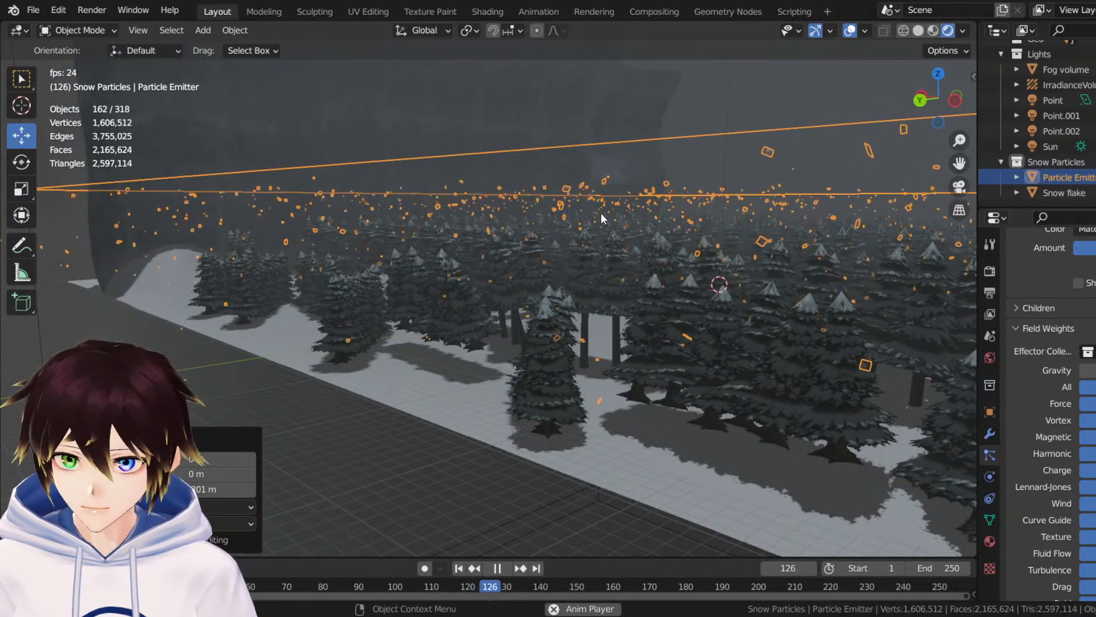
pyautogui.press('space')
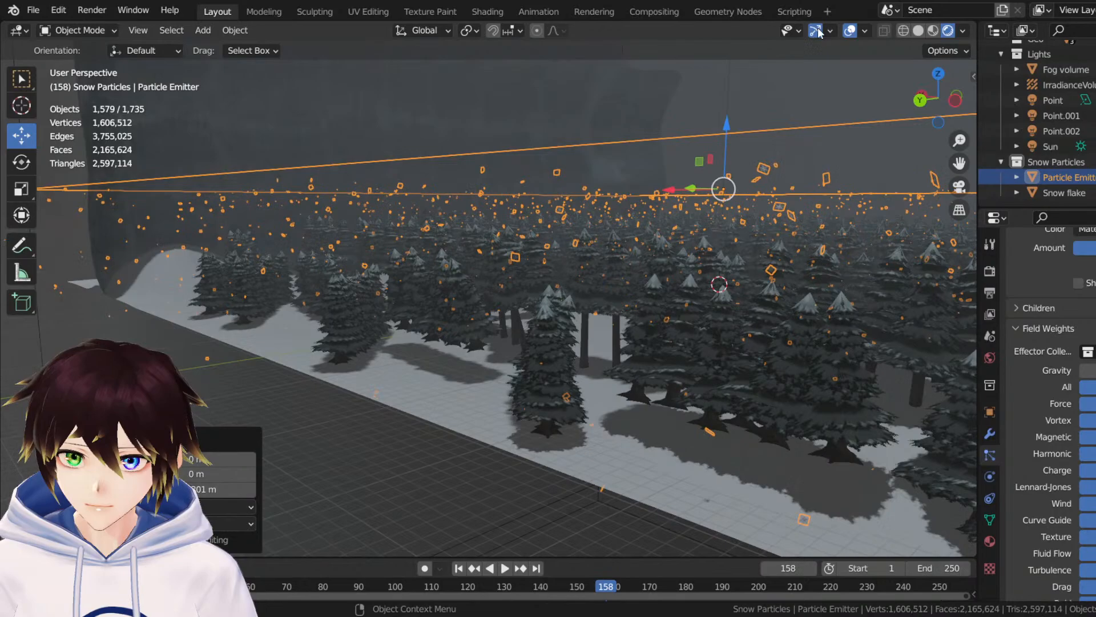
# Hide the viewport overlays and bring the view down onto the snowy path facing the doorway between the trees.
pyautogui.click(850, 32)
pyautogui.scroll(8, 742, 177)
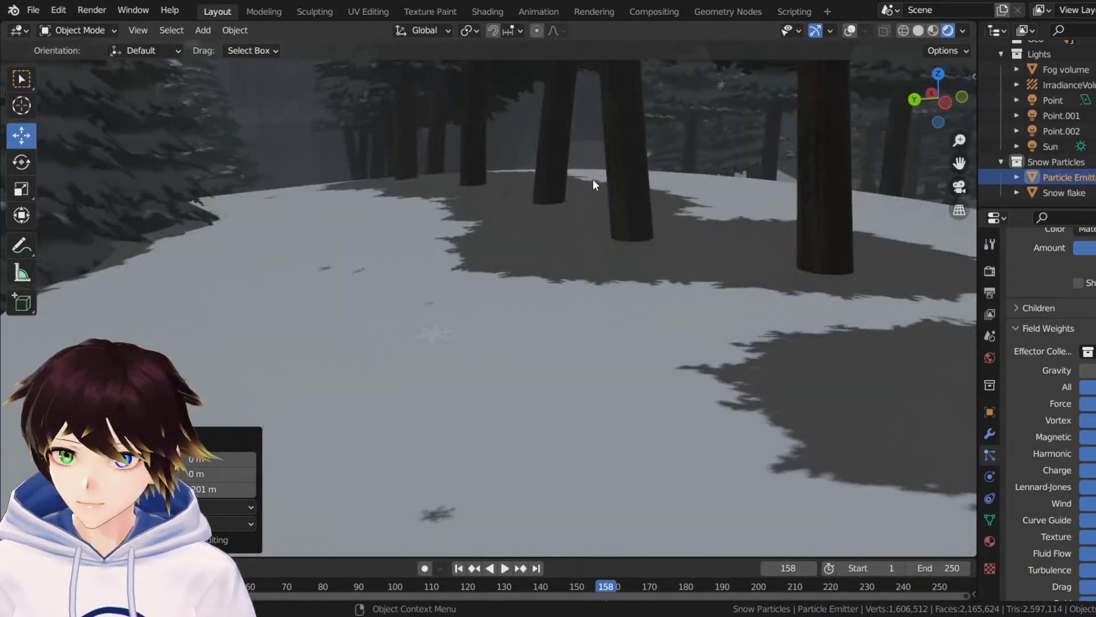
pyautogui.scroll(10, 944, 153)
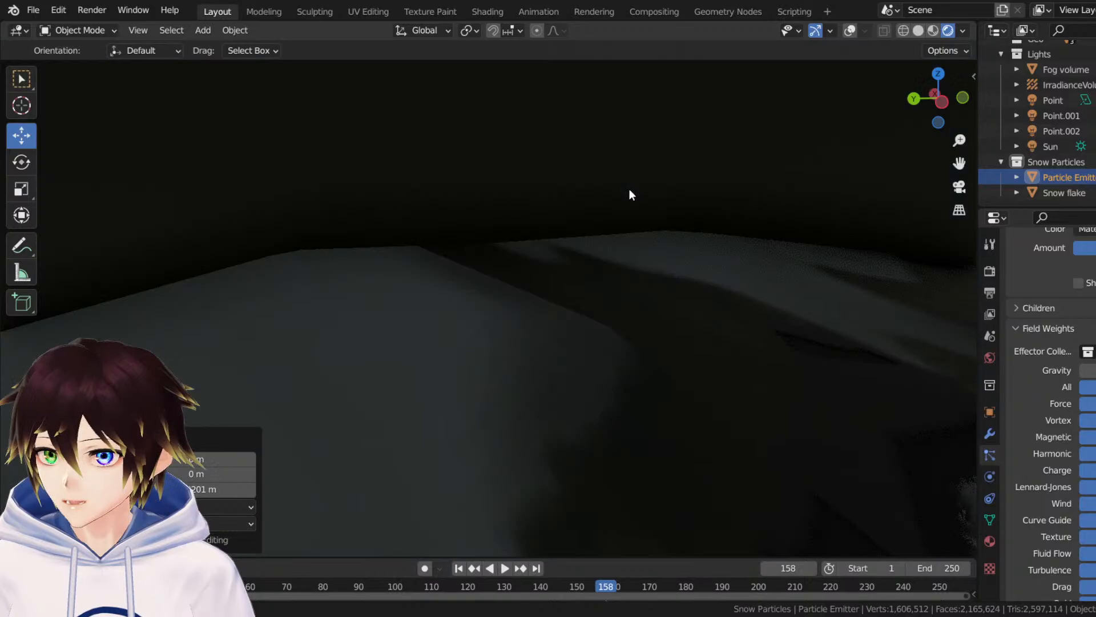
pyautogui.scroll(-5, 626, 187)
pyautogui.moveTo(959, 163); pyautogui.dragTo(662, 163)
pyautogui.scroll(5, 523, 199)
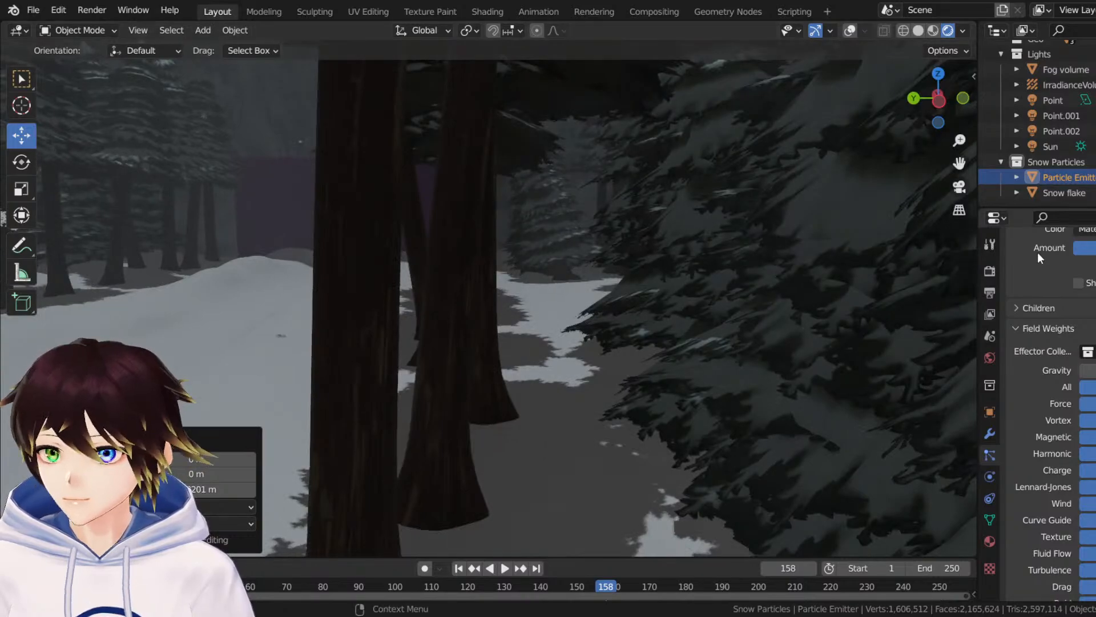
pyautogui.click(959, 188)
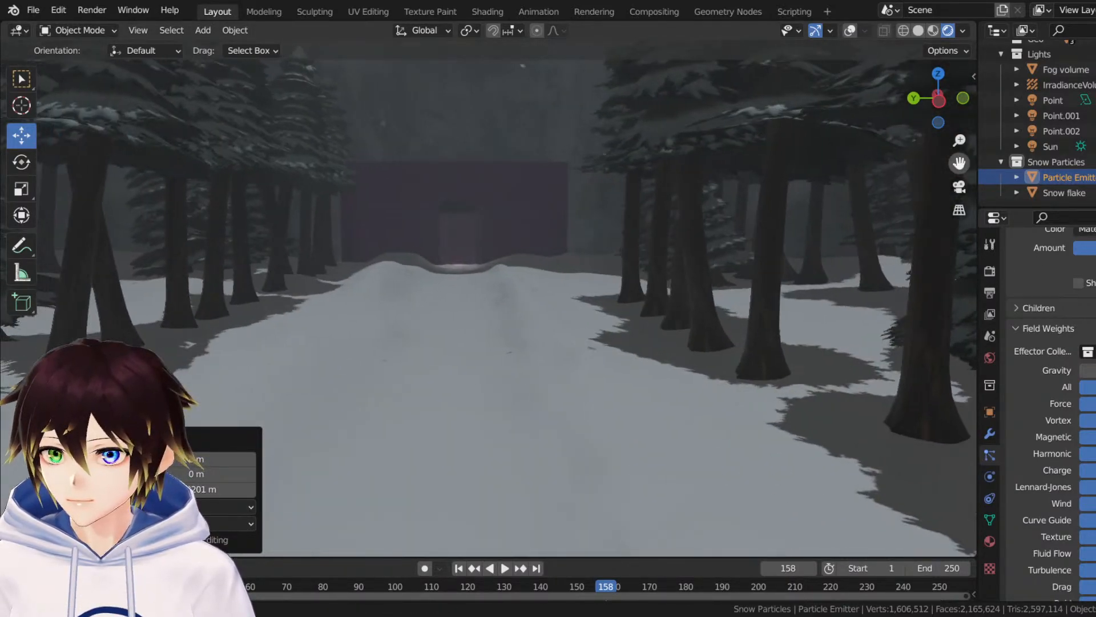
# Play the animation along the path and from treetop height, stopping it while snowflakes are in view.
pyautogui.press('space')
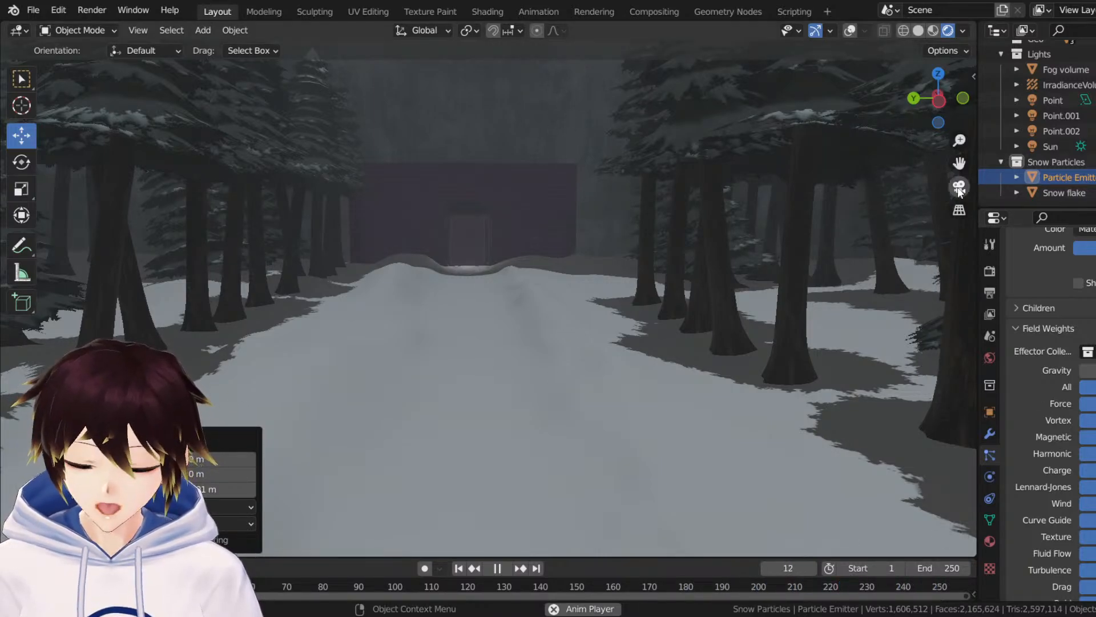
pyautogui.press('space')
pyautogui.moveTo(959, 163); pyautogui.dragTo(960, 168)
pyautogui.press('space')
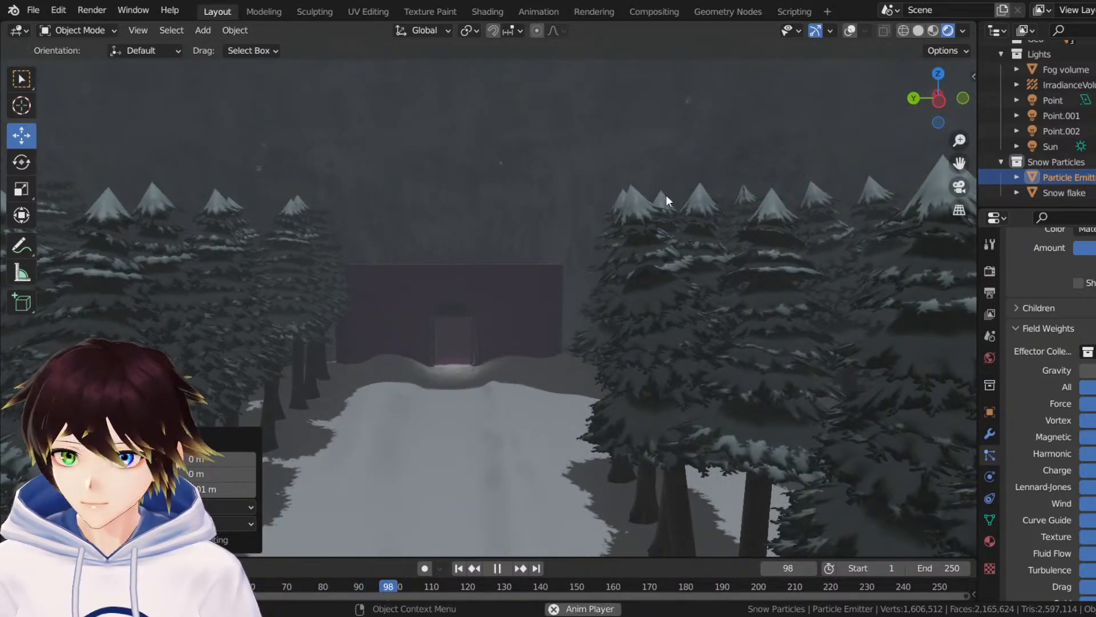
pyautogui.press('space')
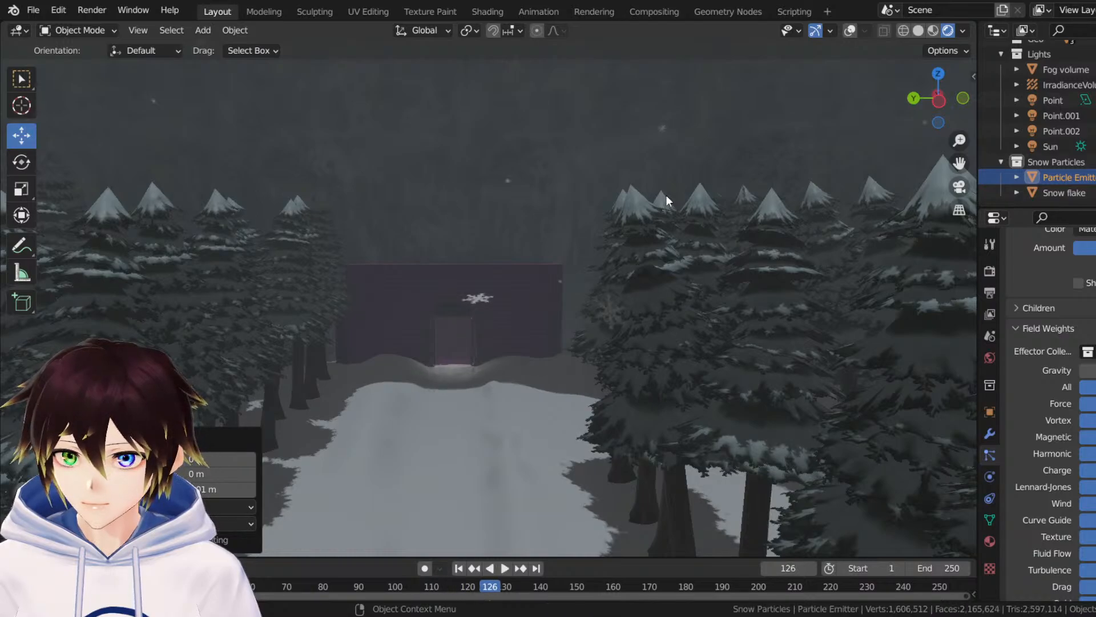
# Select the Snow flake object and raise the Metallic value of its Snowflake material.
pyautogui.click(1050, 192)
pyautogui.click(991, 540)
pyautogui.scroll(-10, 1057, 456)
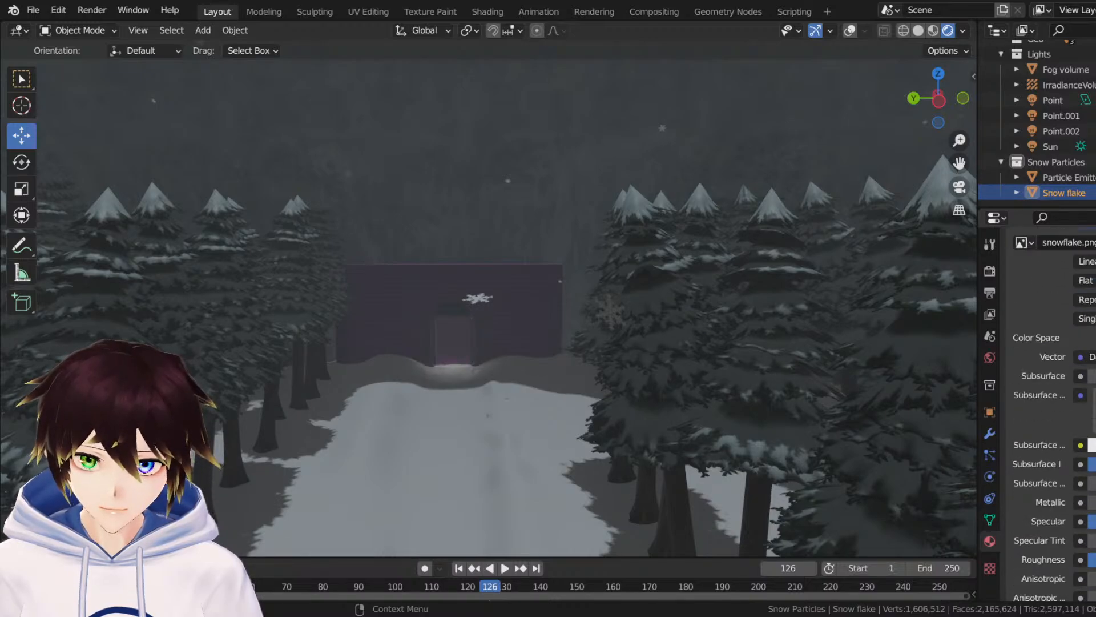
pyautogui.click(1089, 502)
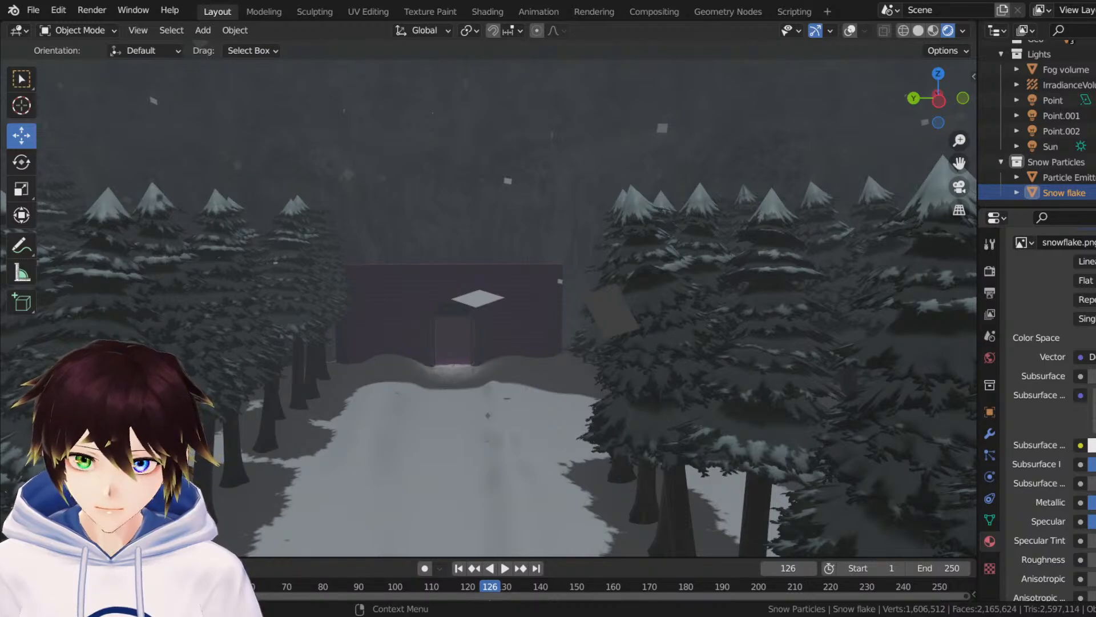
# Play the animation from two heights above the path to check how the snowflake material looks.
pyautogui.press('space')
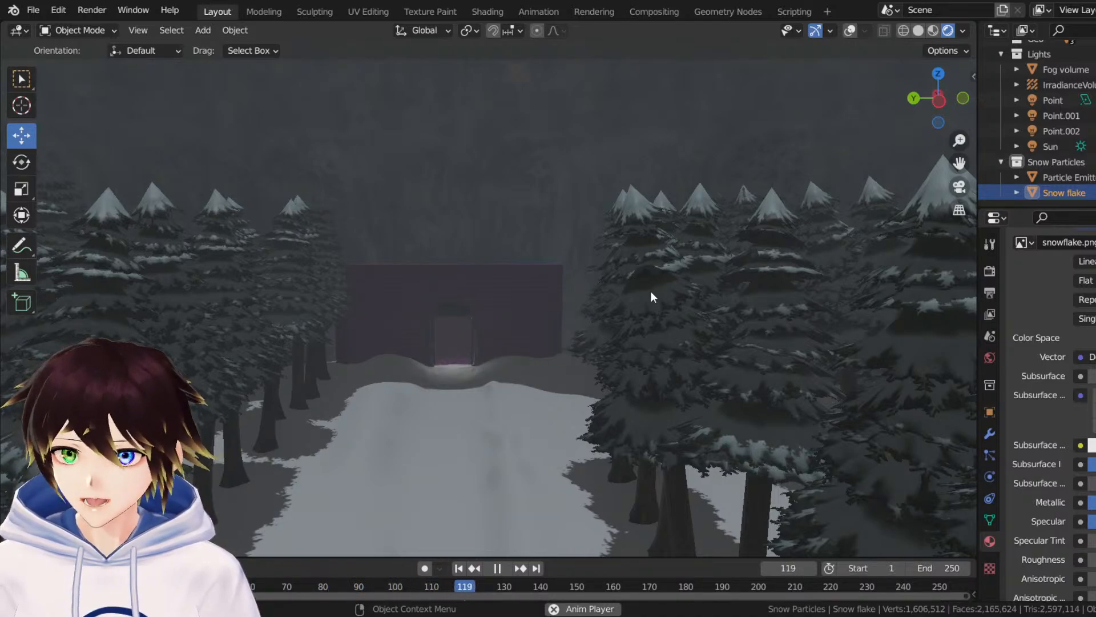
pyautogui.press('space')
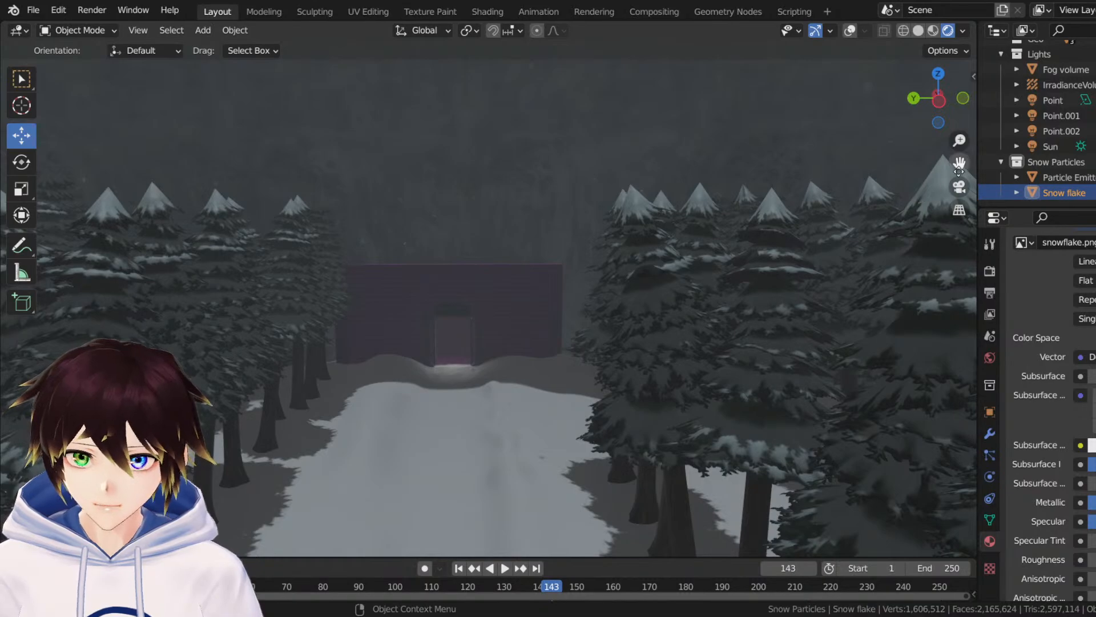
pyautogui.moveTo(960, 166); pyautogui.dragTo(945, 134)
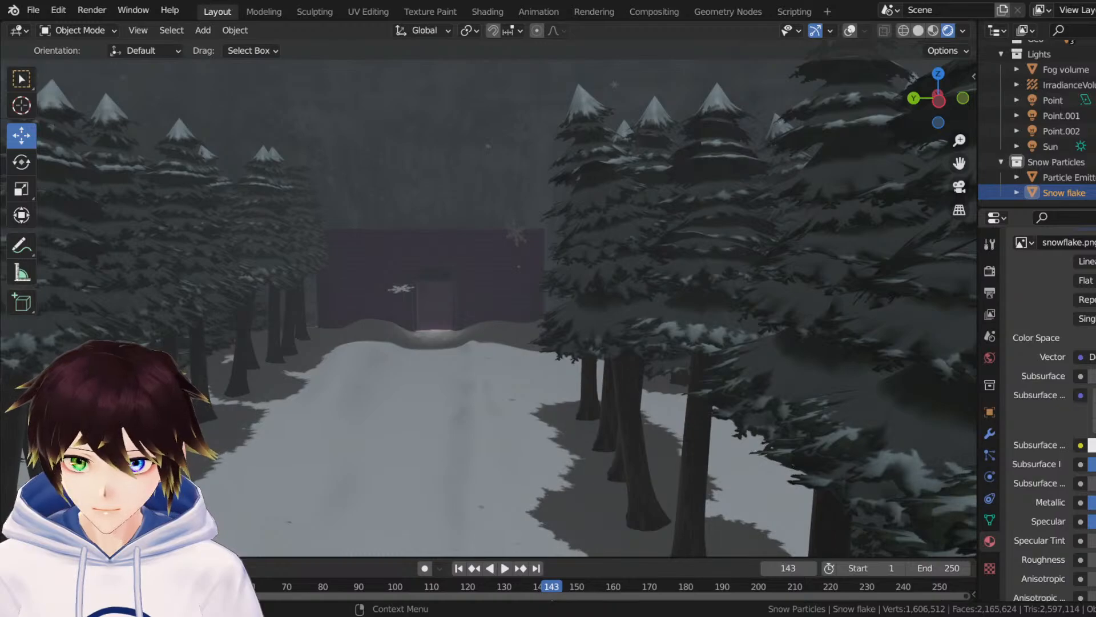
pyautogui.press('space')
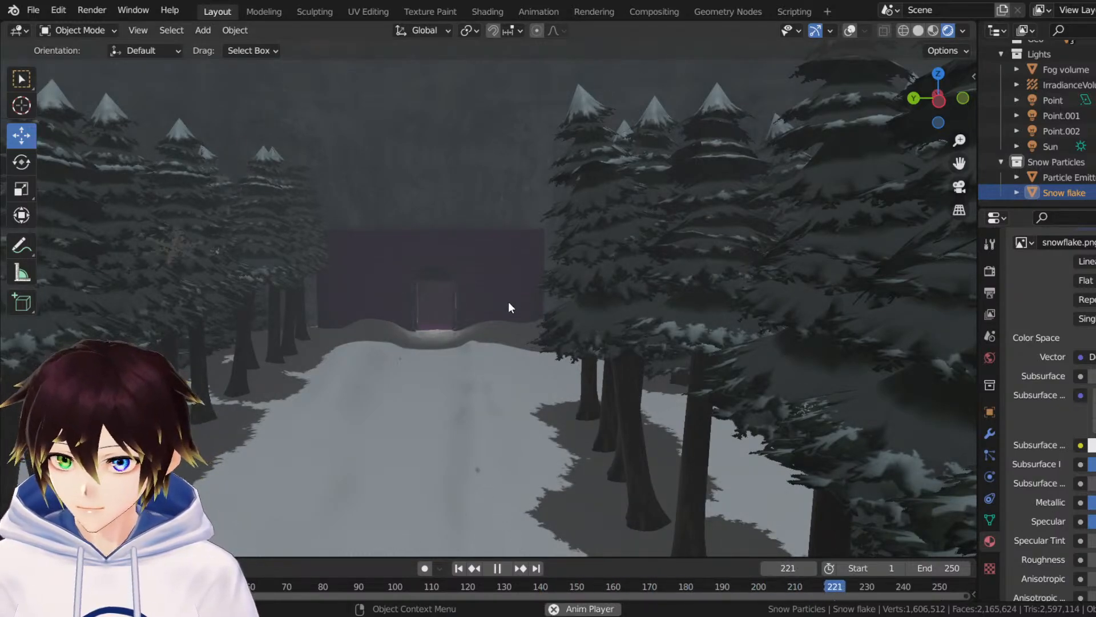
pyautogui.press('space')
# In the Shading workspace, connect the snowflake.png Color output to the material's Emission input and set Emission Strength to 0.100.
pyautogui.scroll(-10, 1050, 399)
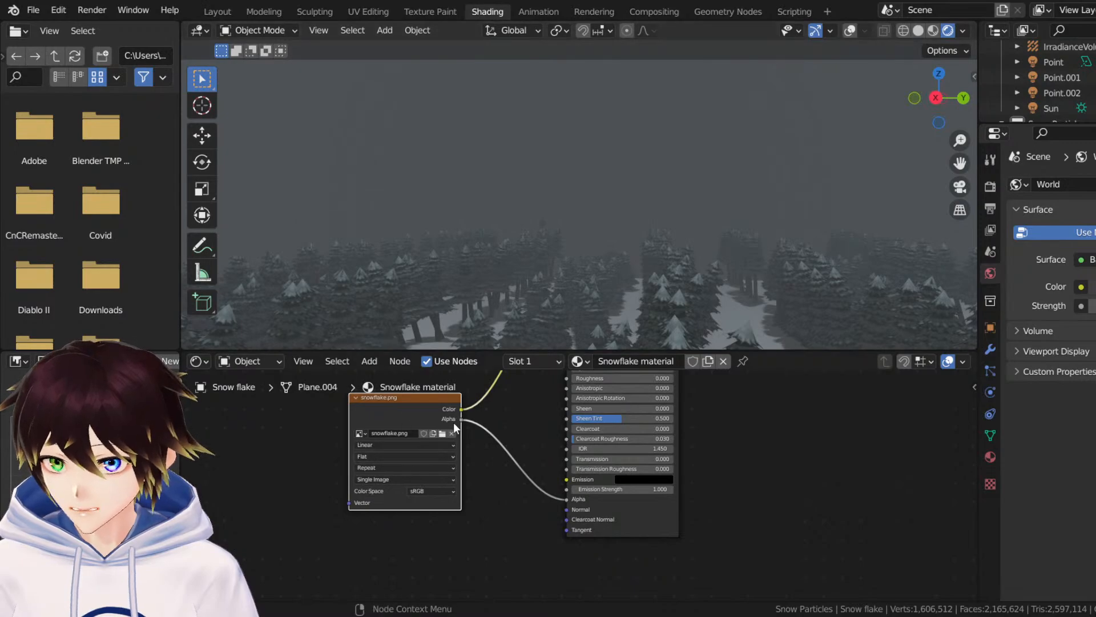
pyautogui.moveTo(462, 410); pyautogui.dragTo(494, 421)
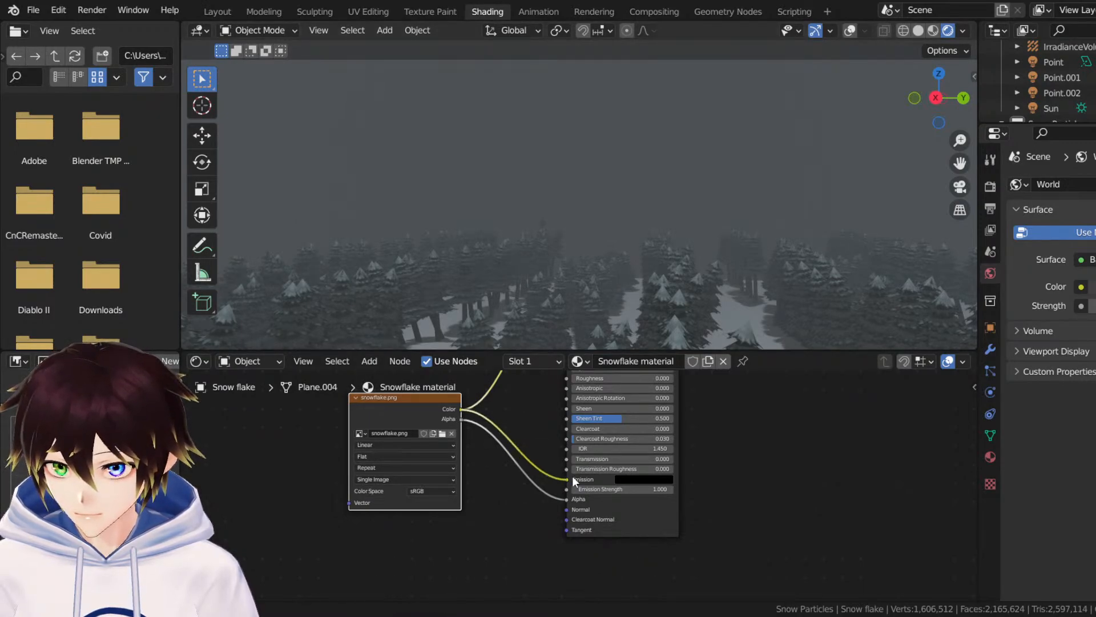
pyautogui.moveTo(572, 481); pyautogui.dragTo(572, 481)
pyautogui.click(636, 490)
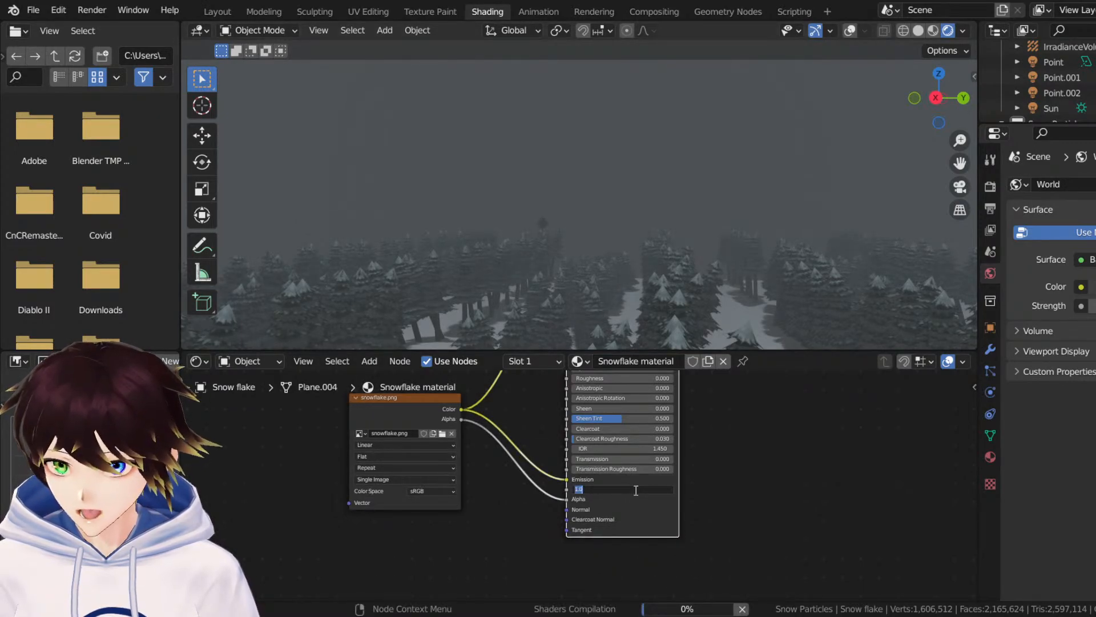
pyautogui.write('0.100')
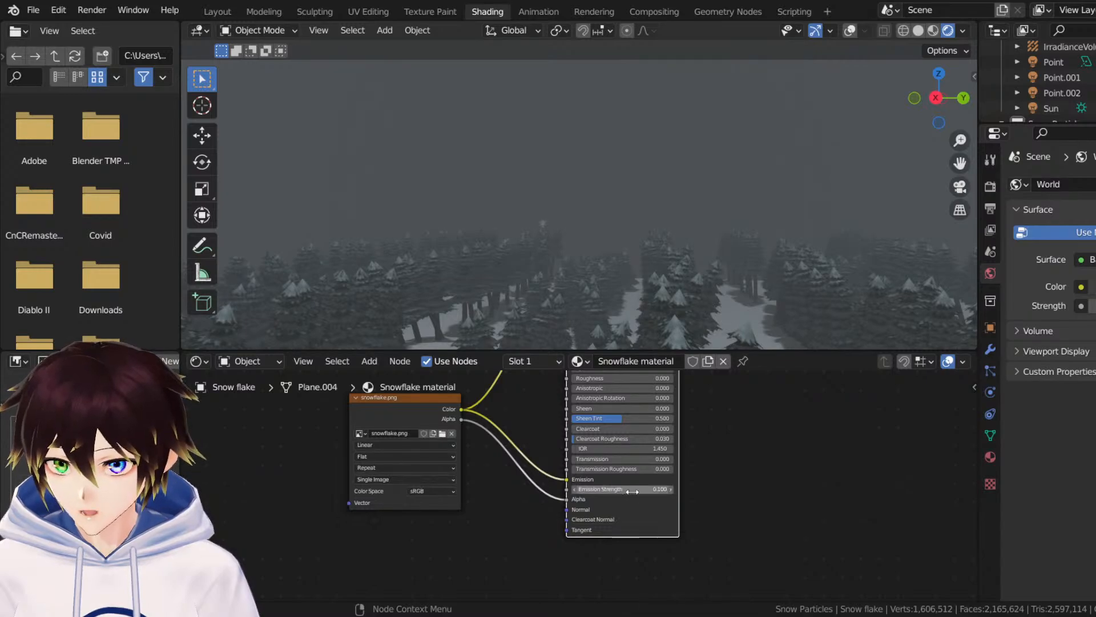
# Return to the Layout workspace and play the animation along the path to check the glowing snowflakes.
pyautogui.click(218, 11)
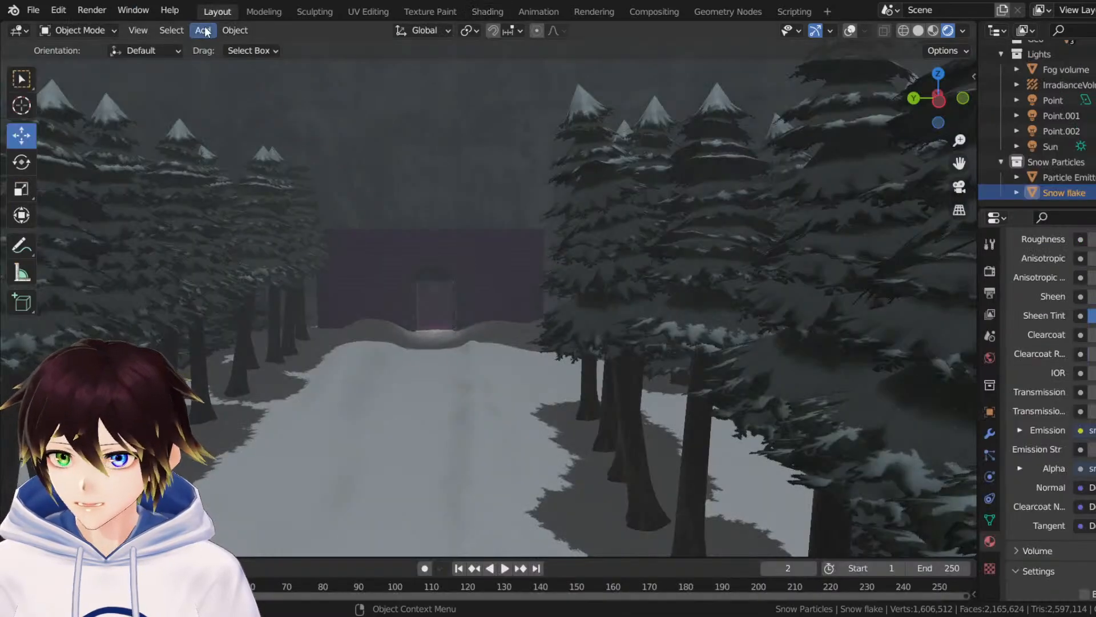
pyautogui.press('space')
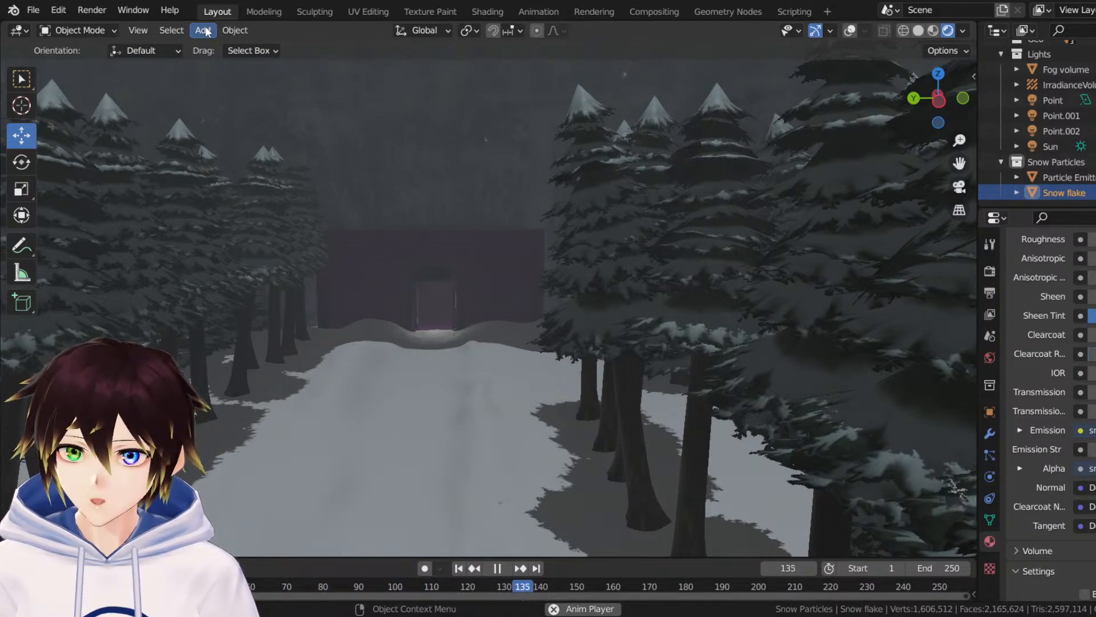
pyautogui.press('space')
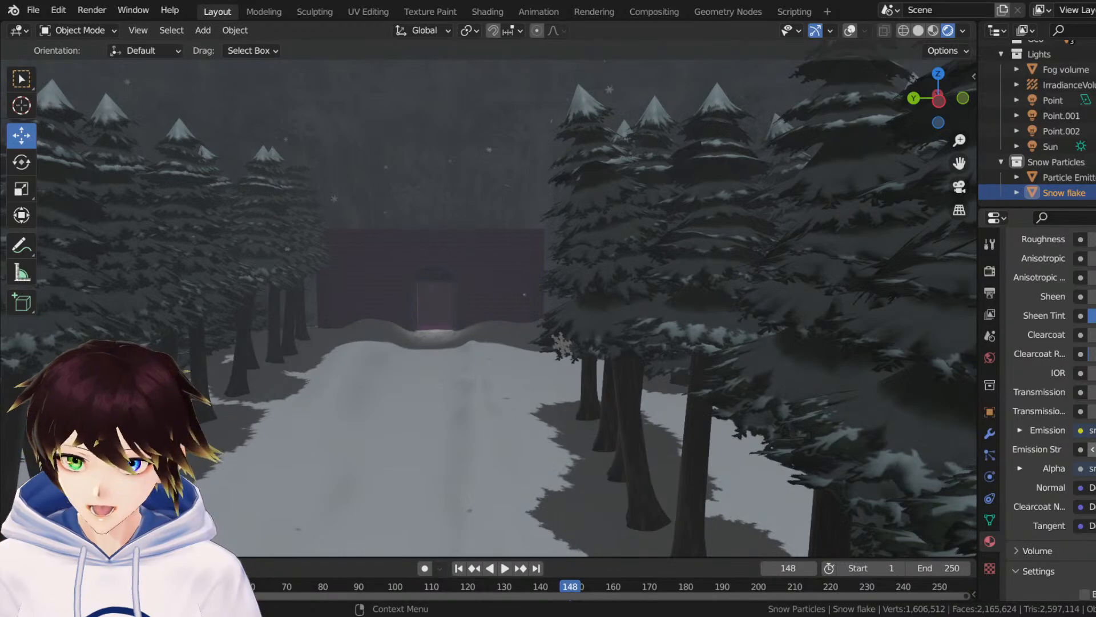
pyautogui.press('space')
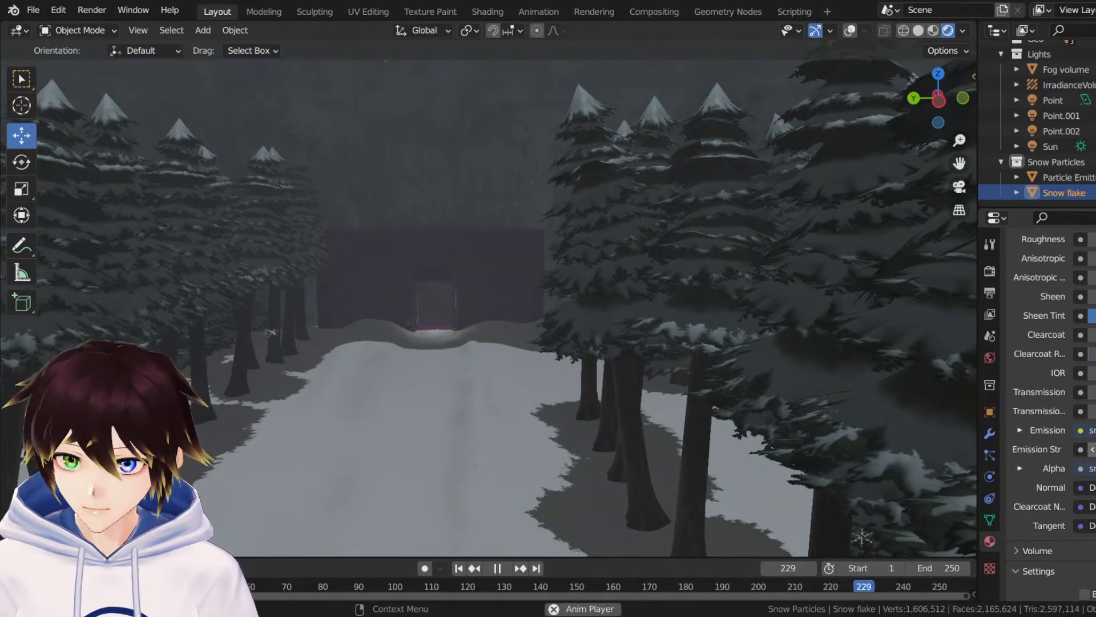
pyautogui.press('space')
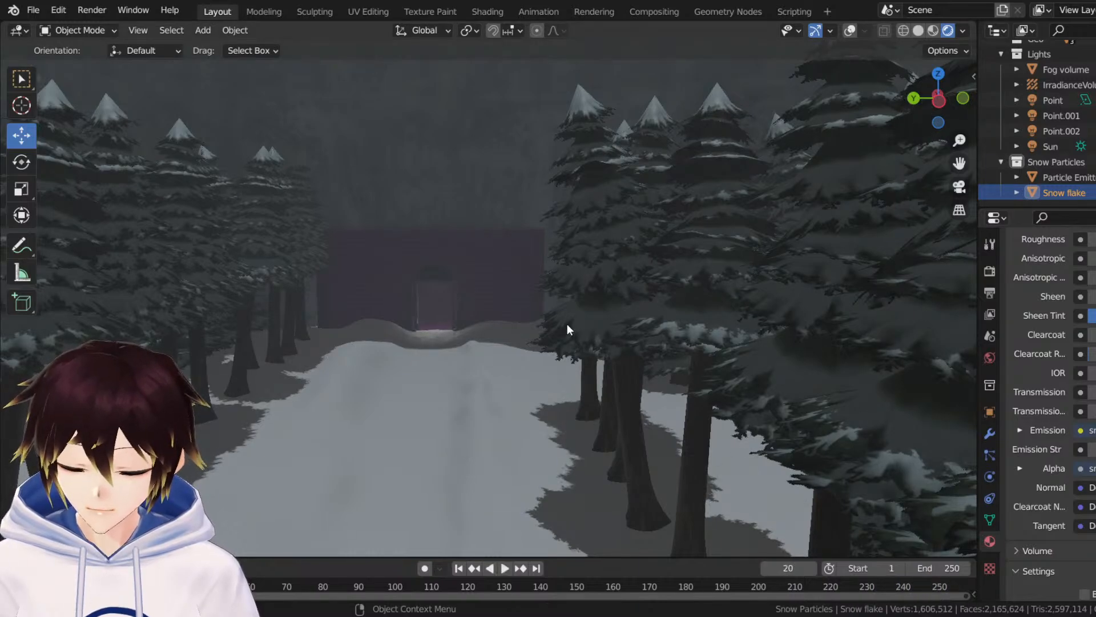
# View the forest from above the treetops and play the animation briefly to judge the snow density.
pyautogui.scroll(-3, 580, 324)
pyautogui.moveTo(581, 307); pyautogui.dragTo(584, 307, button='middle')
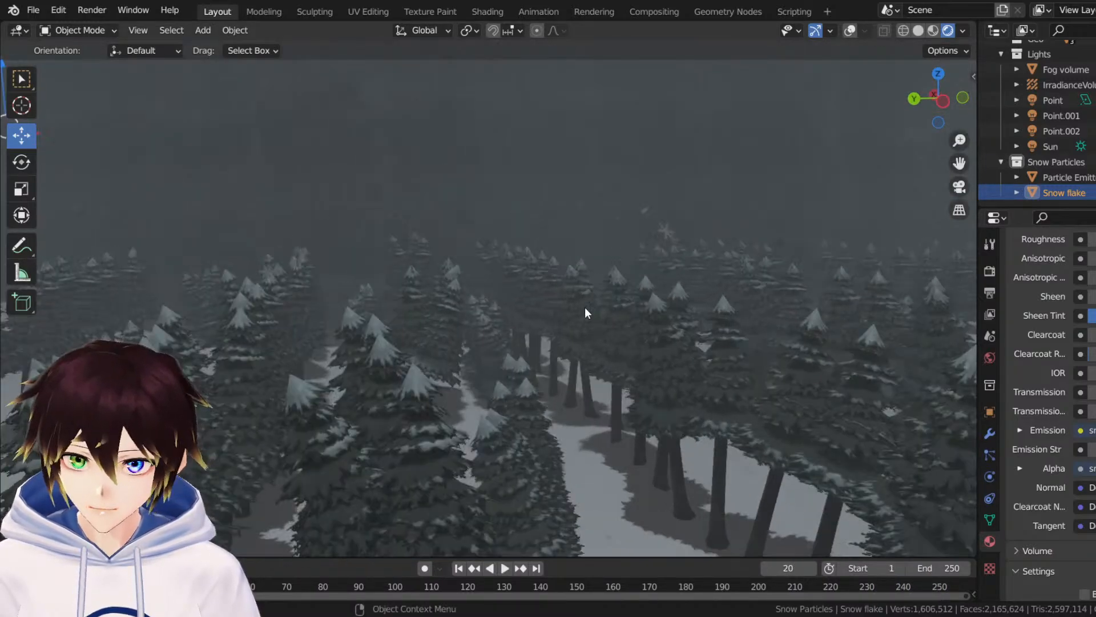
pyautogui.scroll(2, 584, 307)
pyautogui.scroll(5, 607, 269)
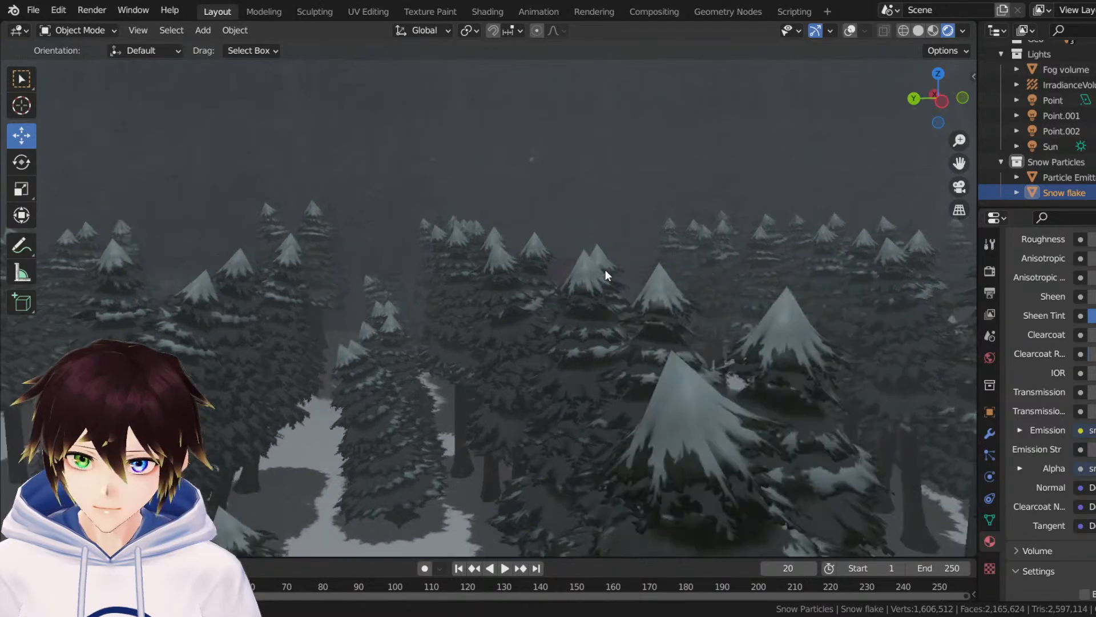
pyautogui.press('space')
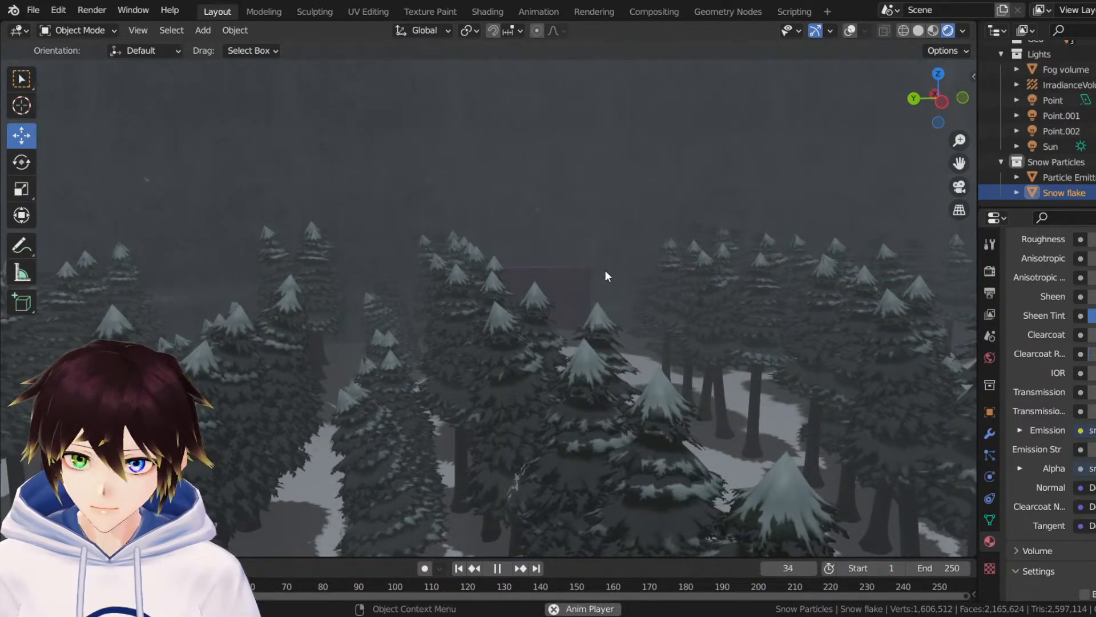
pyautogui.press('space')
# Increase the emission Number of the Particle Emitter's Falling Snow system and play the animation over the path.
pyautogui.scroll(10, 1050, 400)
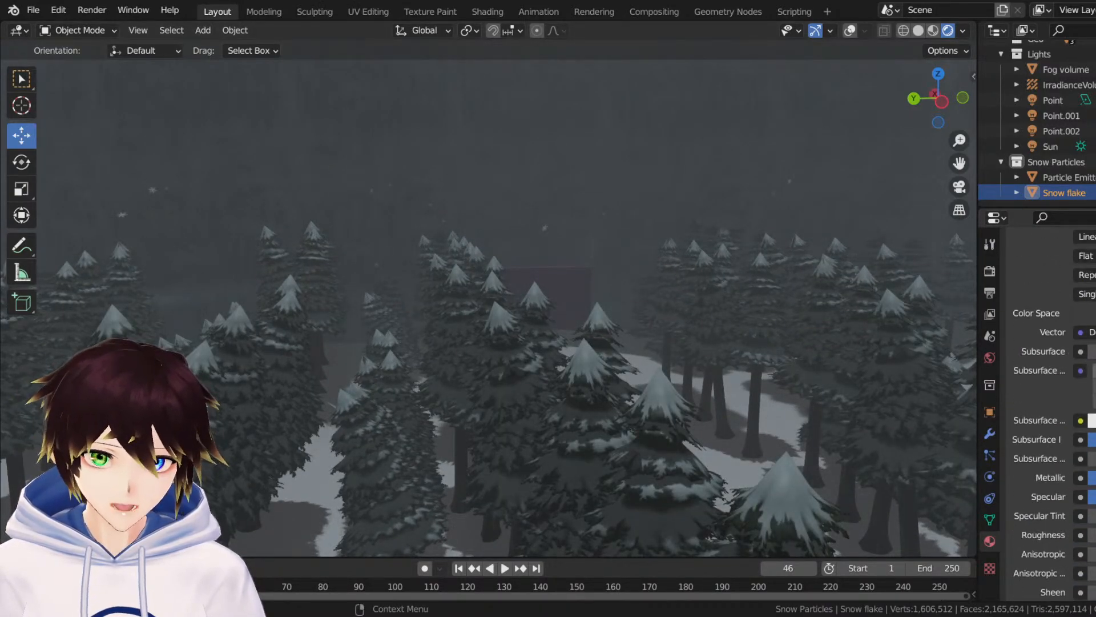
pyautogui.scroll(12, 1051, 399)
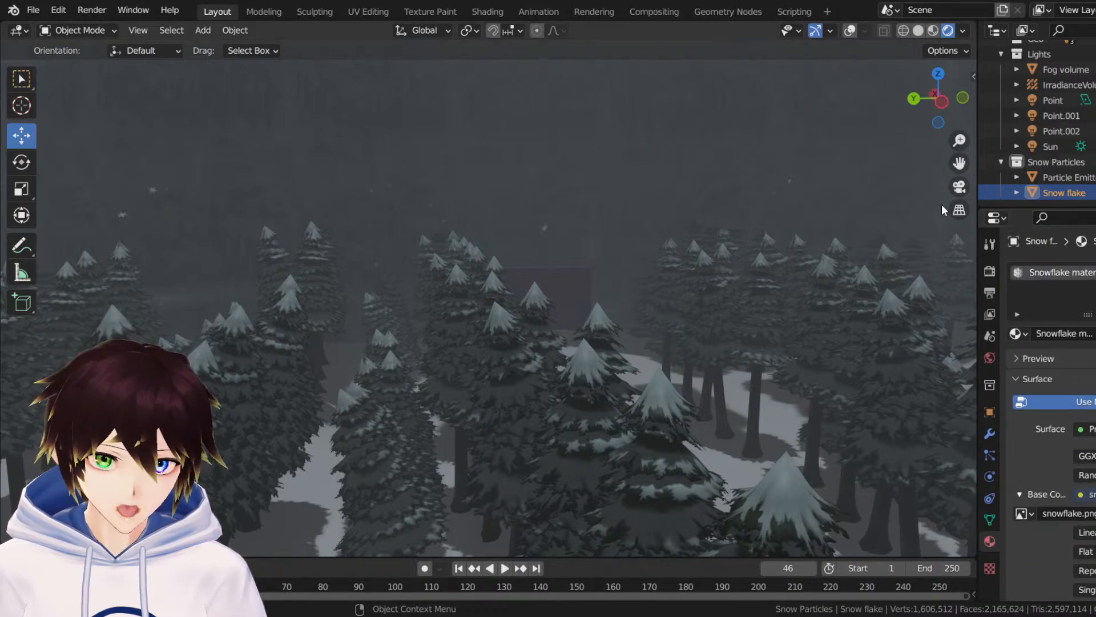
pyautogui.click(1062, 177)
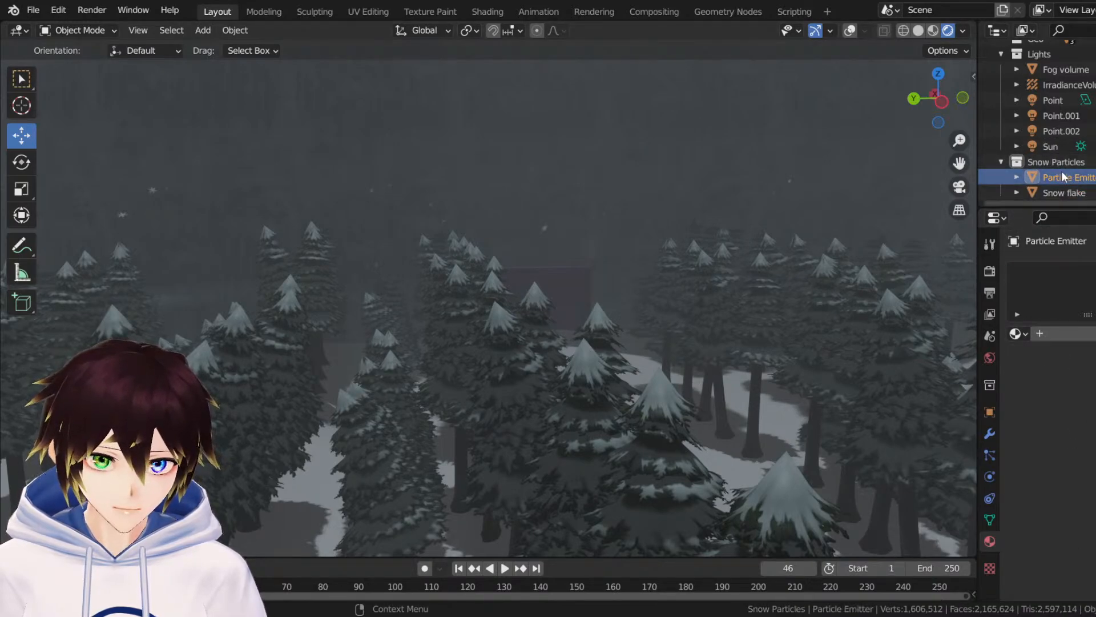
pyautogui.click(991, 454)
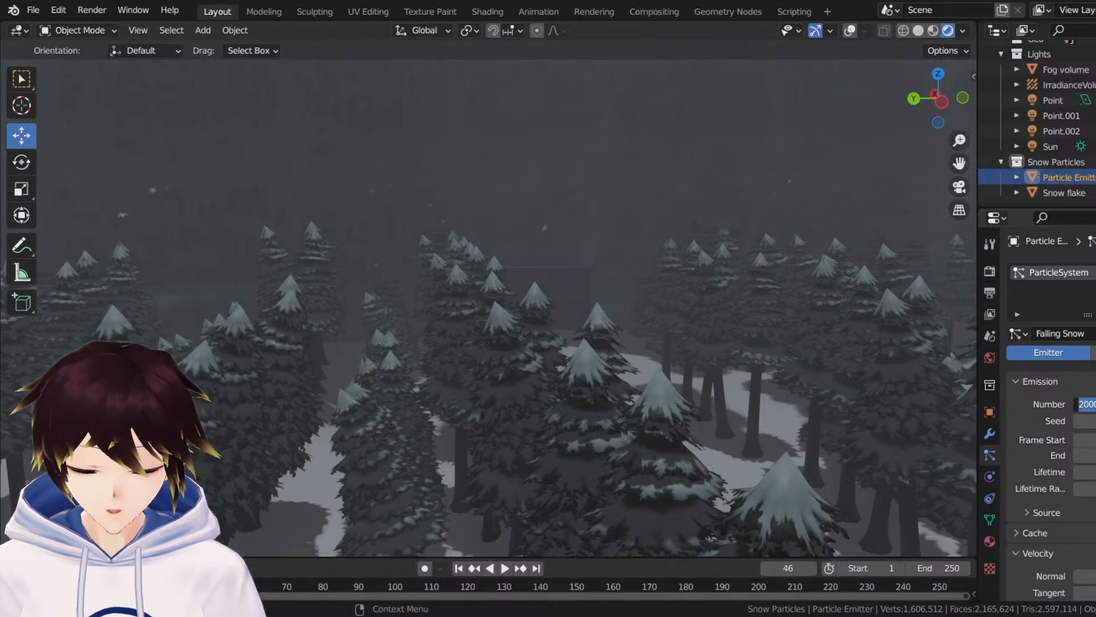
pyautogui.press('Return')
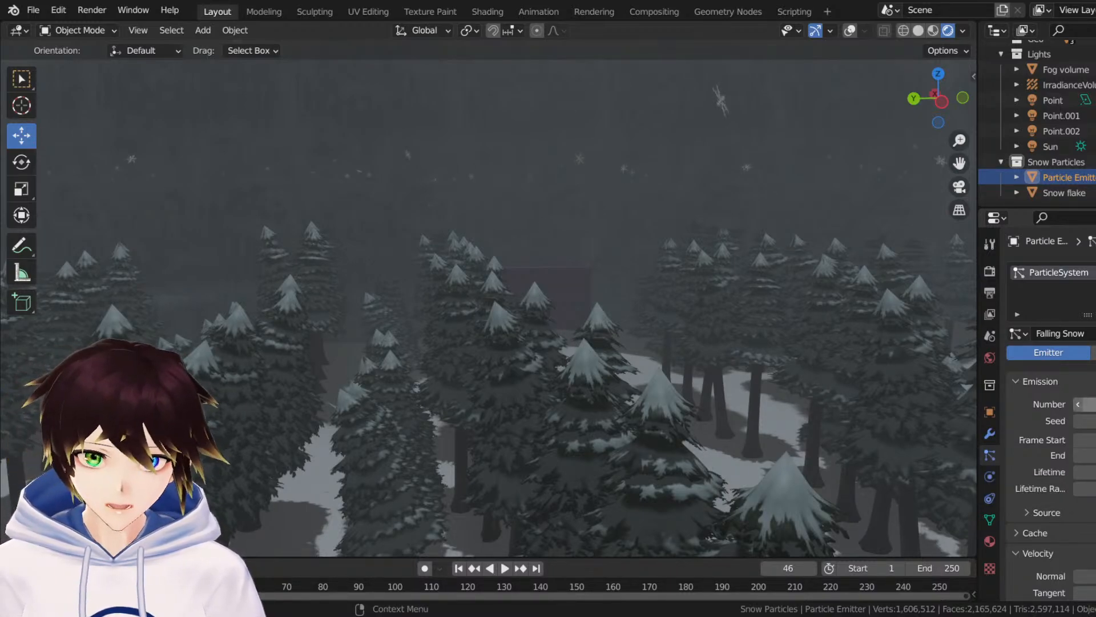
pyautogui.moveTo(721, 269); pyautogui.dragTo(705, 266, button='middle')
pyautogui.press('space')
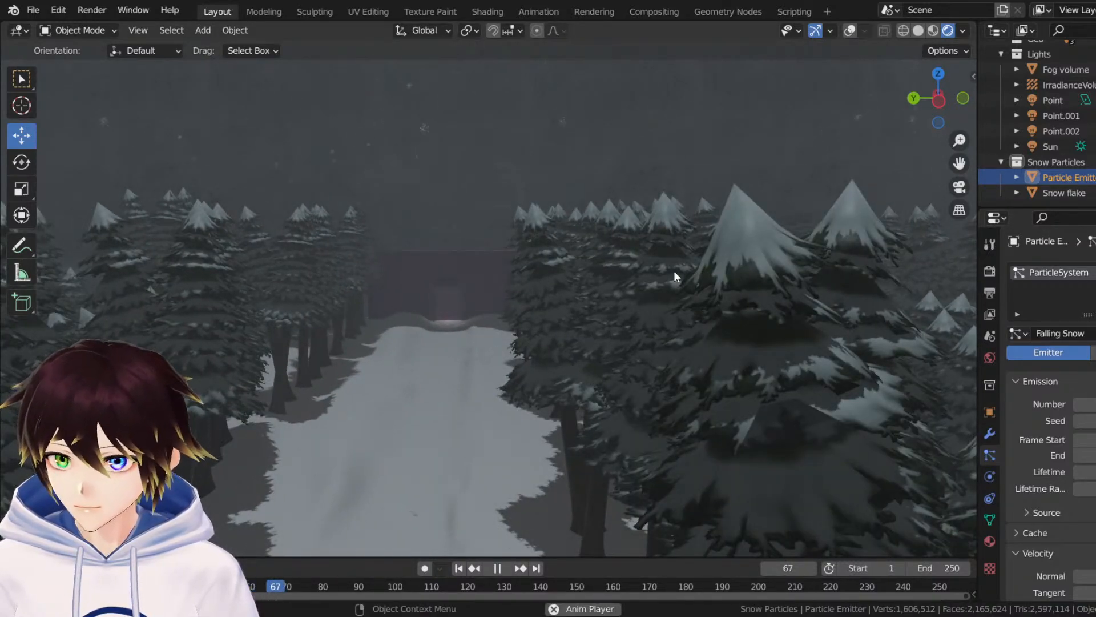
# Play the animation over the forest path and change the render Scale of the Falling Snow particles.
pyautogui.scroll(-4, 622, 249)
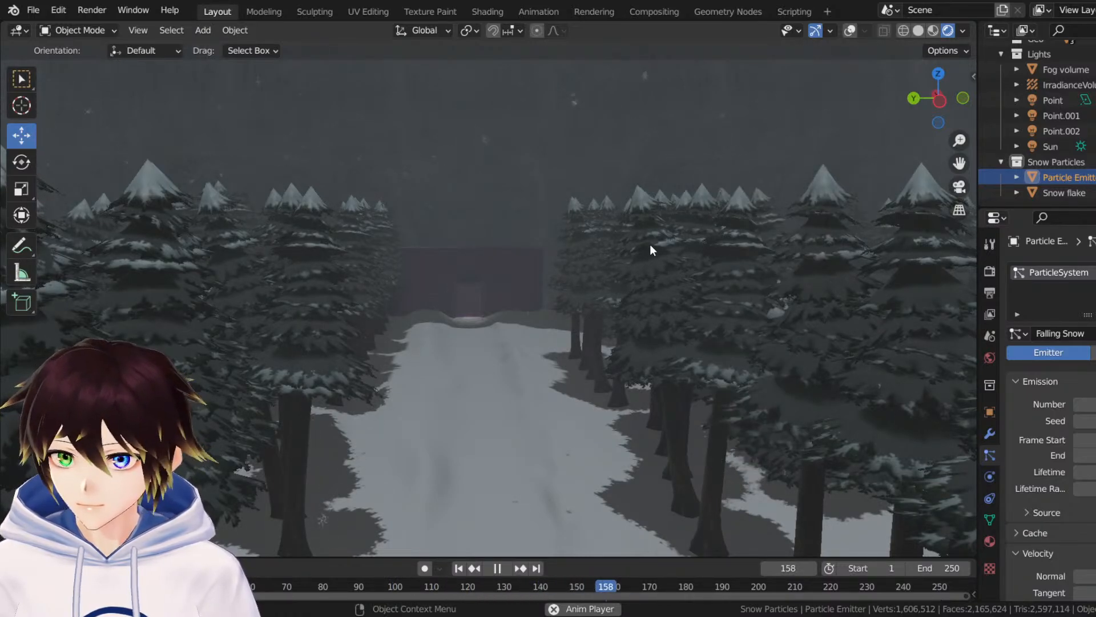
pyautogui.moveTo(961, 140); pyautogui.dragTo(961, 108)
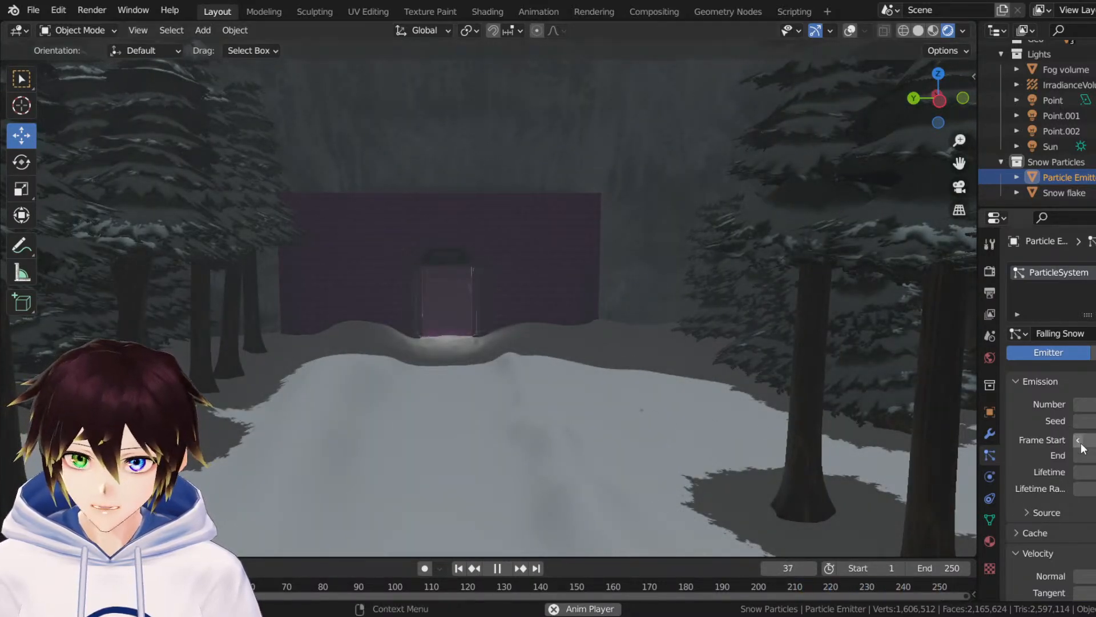
pyautogui.scroll(-15, 1082, 448)
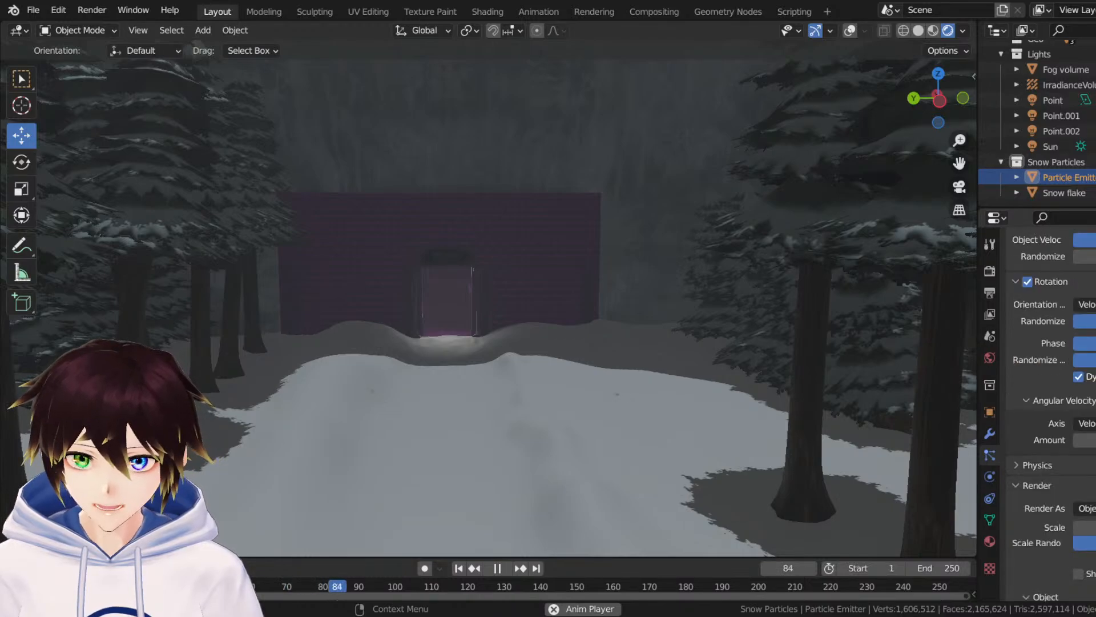
pyautogui.scroll(-1, 1082, 485)
pyautogui.click(1085, 502)
pyautogui.write('0.')
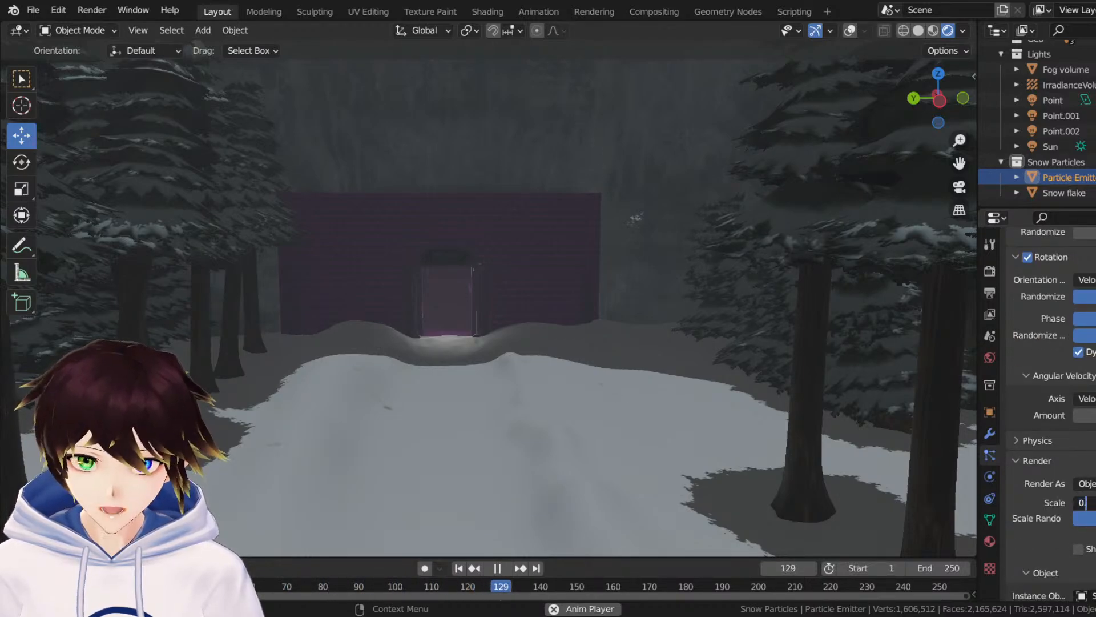
pyautogui.press('Return')
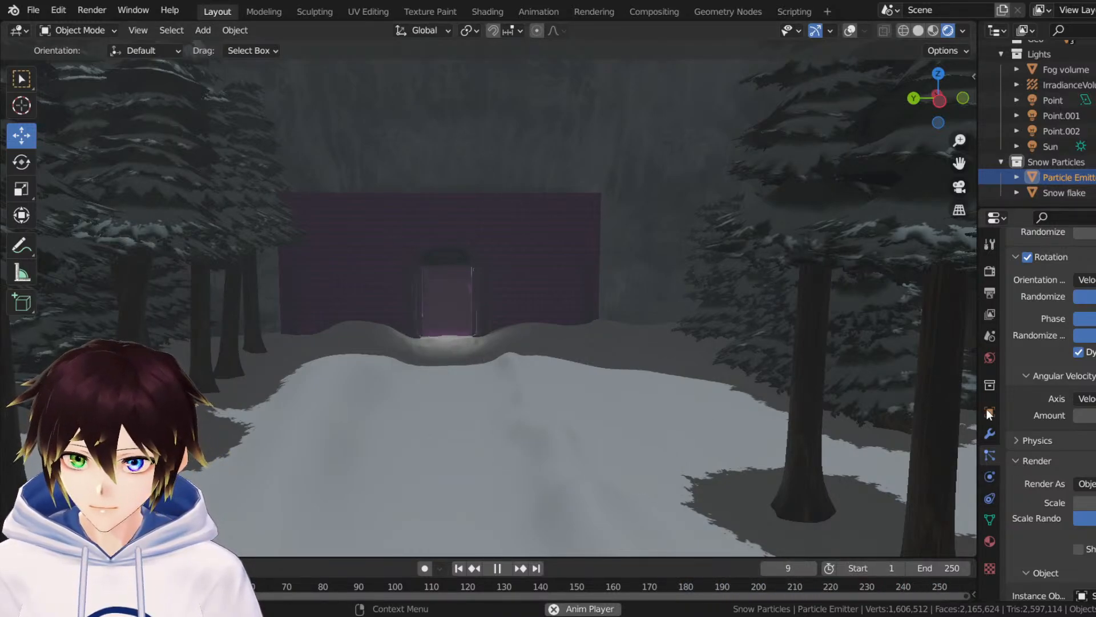
# Set the Falling Snow particles' emission Lifetime to 300, check the playback, and save the file.
pyautogui.scroll(15, 1050, 412)
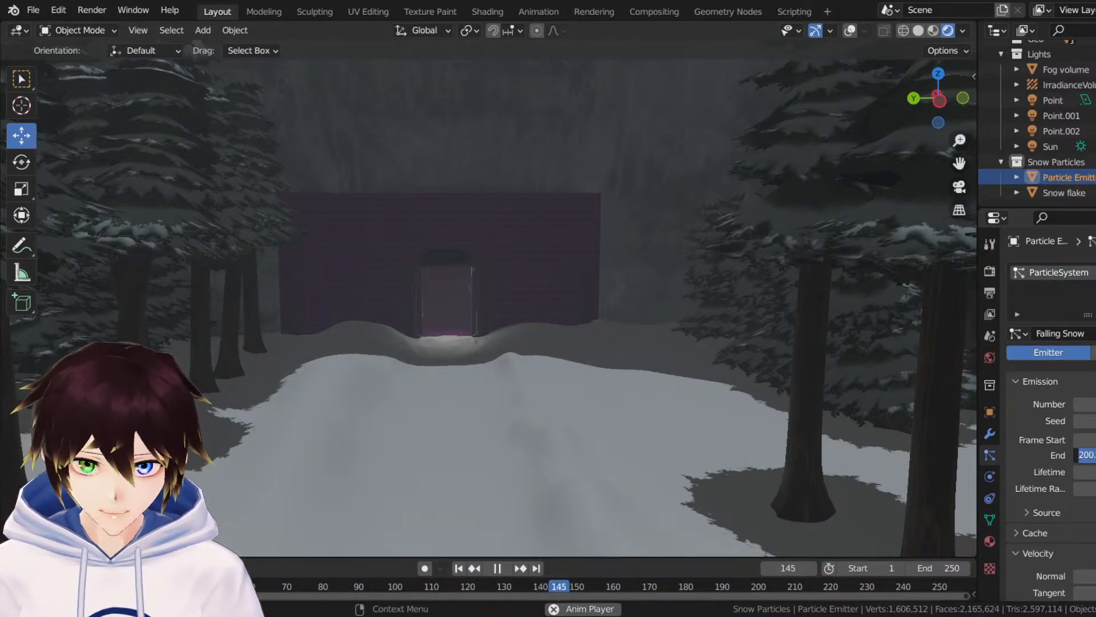
pyautogui.click(1085, 471)
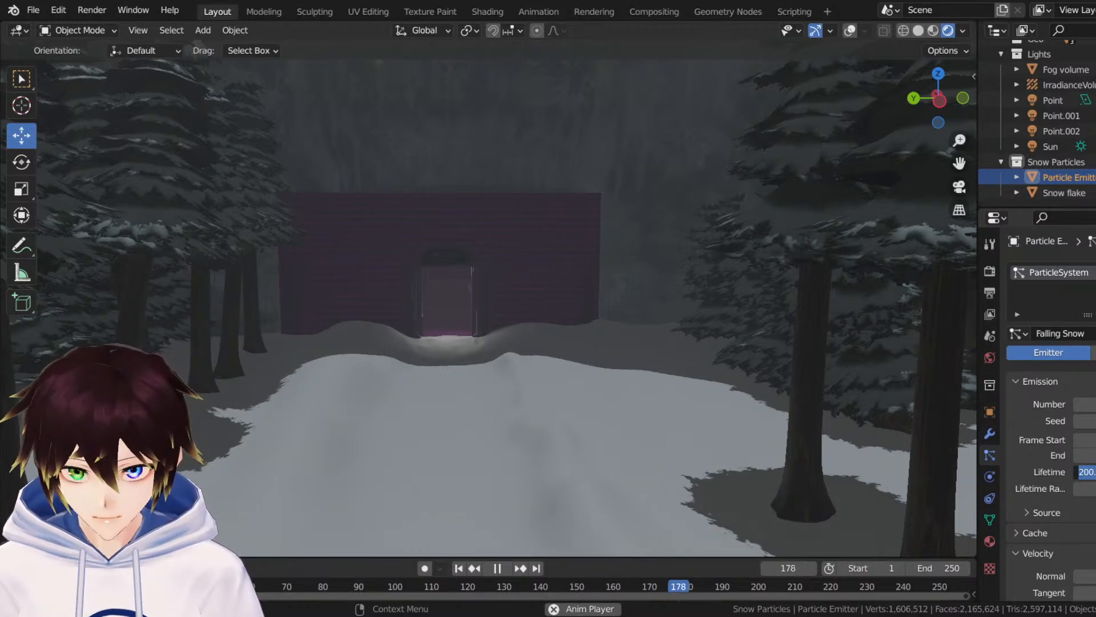
pyautogui.write('300')
pyautogui.press('Return')
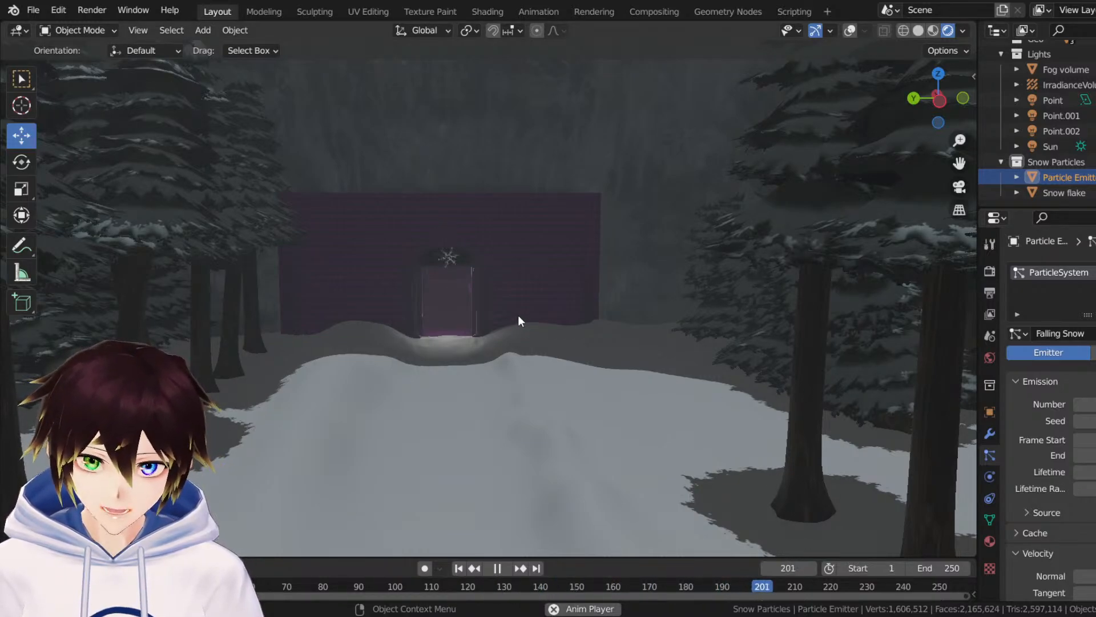
pyautogui.press('space')
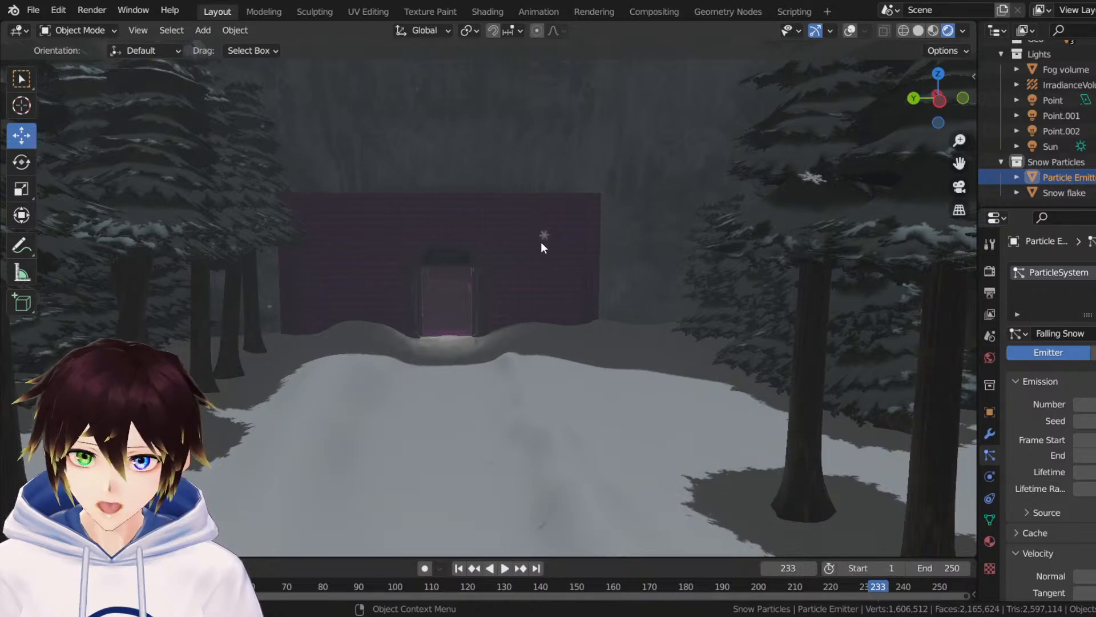
pyautogui.press('KP_0')
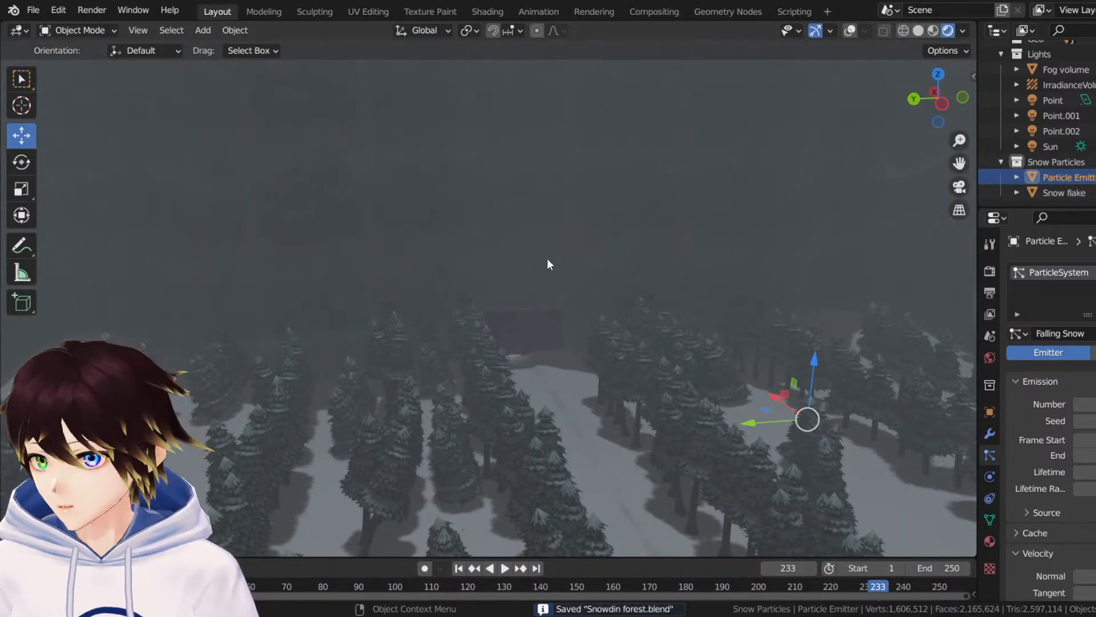
# Add a Wind force field to the forest scene.
pyautogui.moveTo(547, 258); pyautogui.dragTo(537, 259, button='middle')
pyautogui.scroll(-1, 537, 260)
pyautogui.moveTo(538, 303); pyautogui.dragTo(540, 291, button='middle')
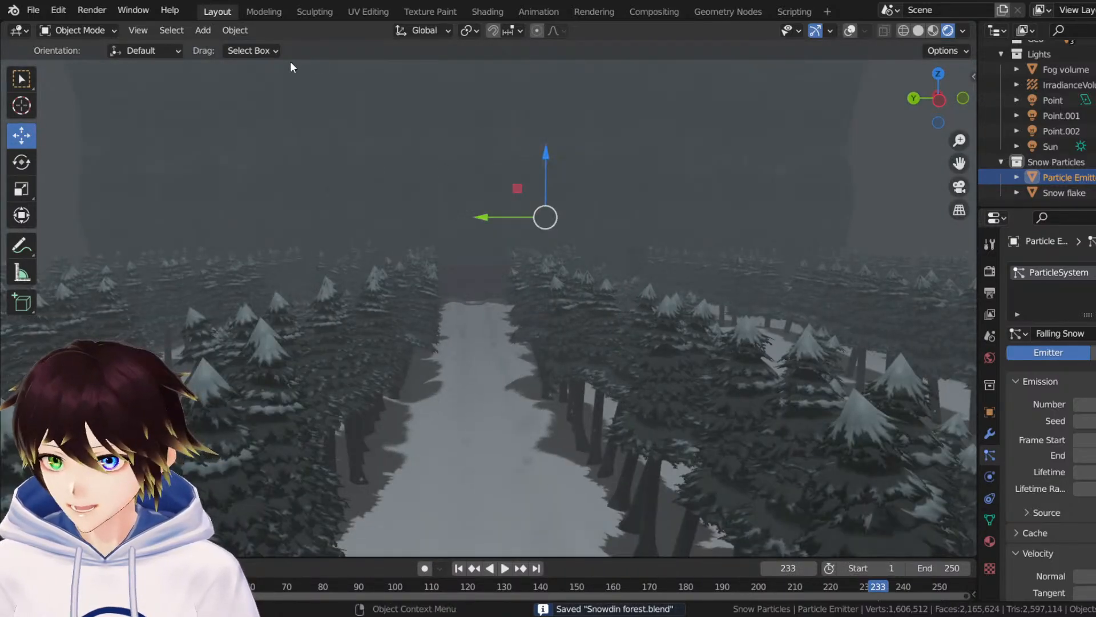
pyautogui.click(196, 31)
pyautogui.moveTo(269, 323)
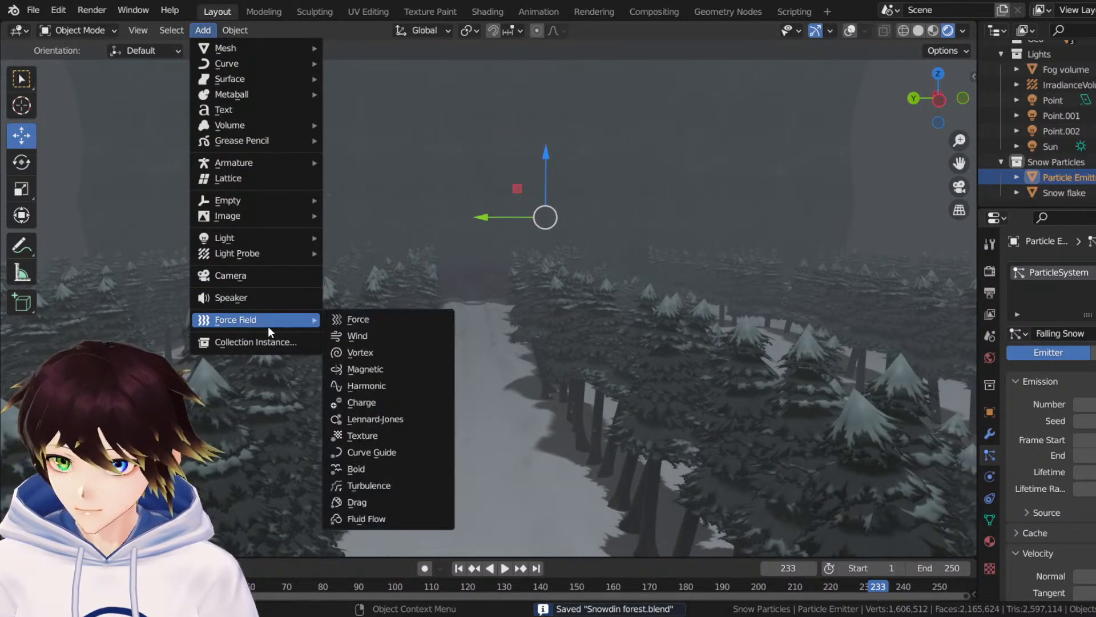
pyautogui.click(397, 332)
pyautogui.moveTo(483, 234); pyautogui.dragTo(494, 302, button='middle')
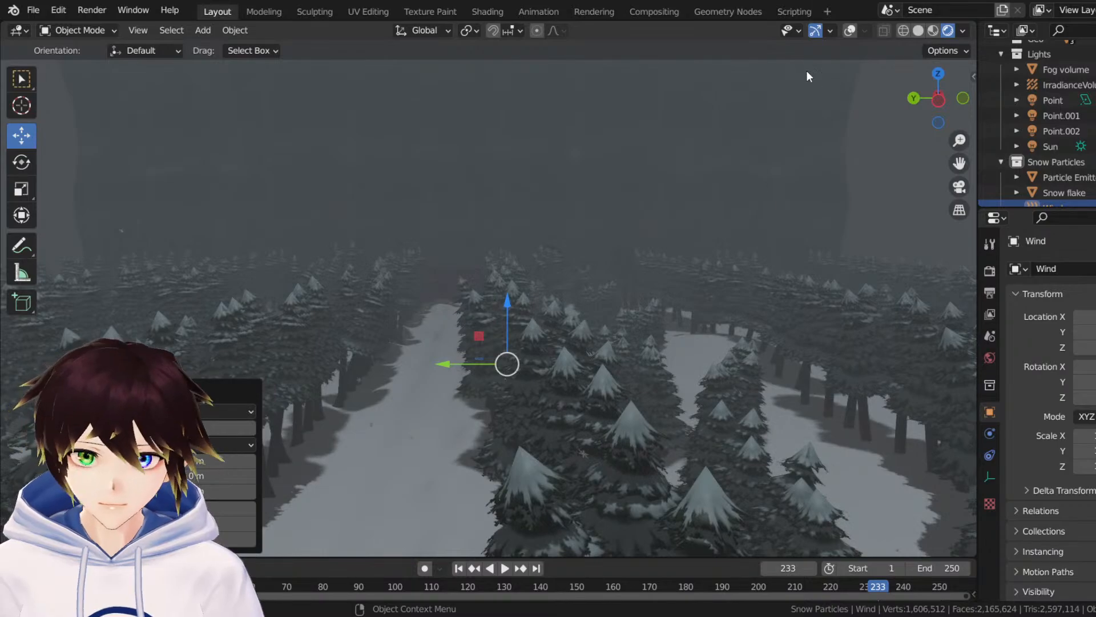
# Show the viewport overlays, raise the Wind field about 13 m, and scale it uniformly by about 58.8.
pyautogui.click(850, 31)
pyautogui.moveTo(513, 298); pyautogui.dragTo(515, 184)
pyautogui.moveTo(515, 184); pyautogui.dragTo(460, 255, button='middle')
pyautogui.click(21, 189)
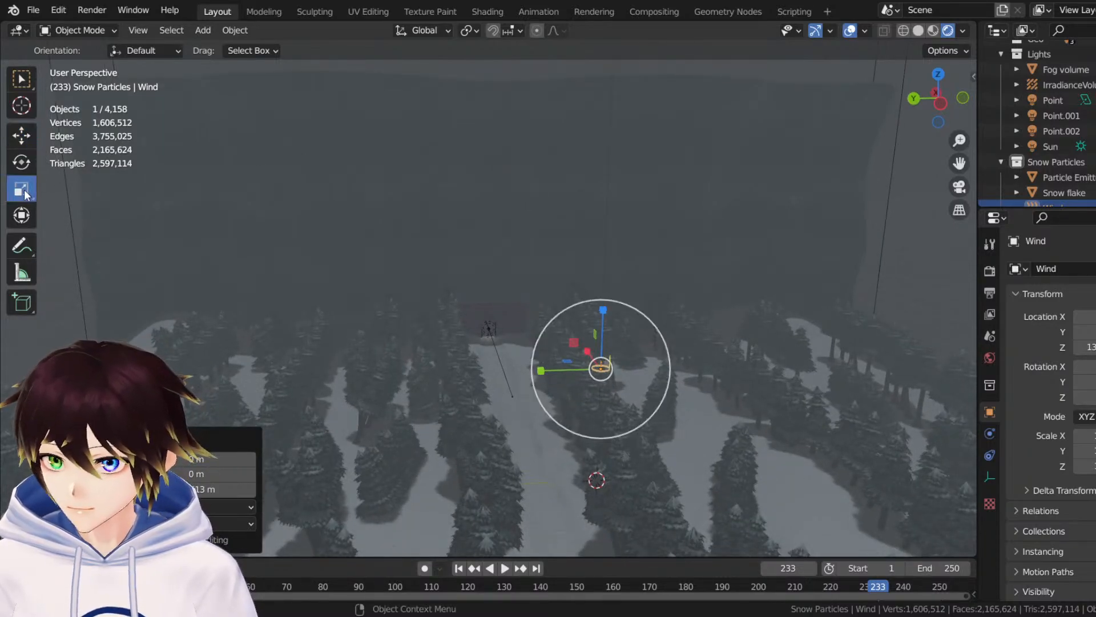
pyautogui.moveTo(635, 312); pyautogui.dragTo(172, 582)
pyautogui.scroll(-5, 381, 349)
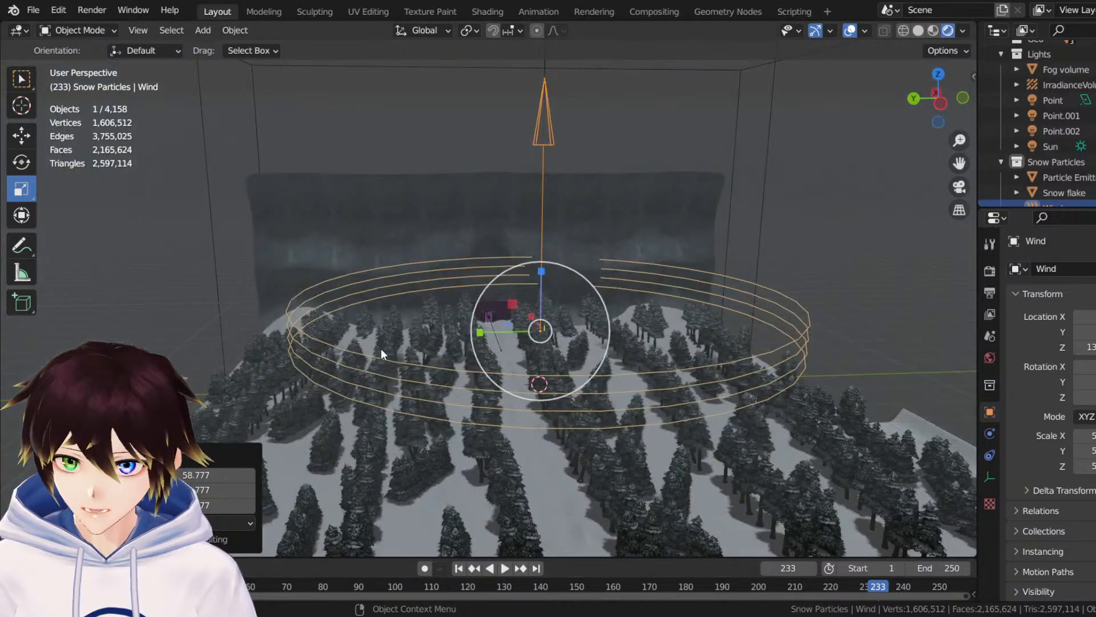
pyautogui.moveTo(382, 348); pyautogui.dragTo(390, 326, button='middle')
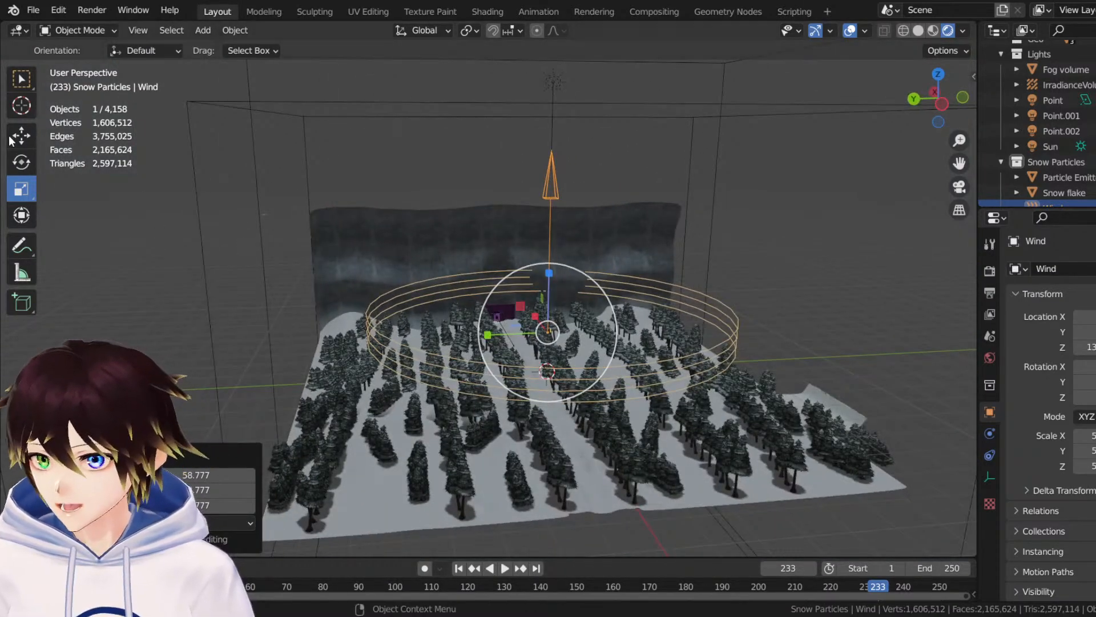
# Rotate the Wind field about the X axis so its arrow points diagonally downward across the path.
pyautogui.click(21, 162)
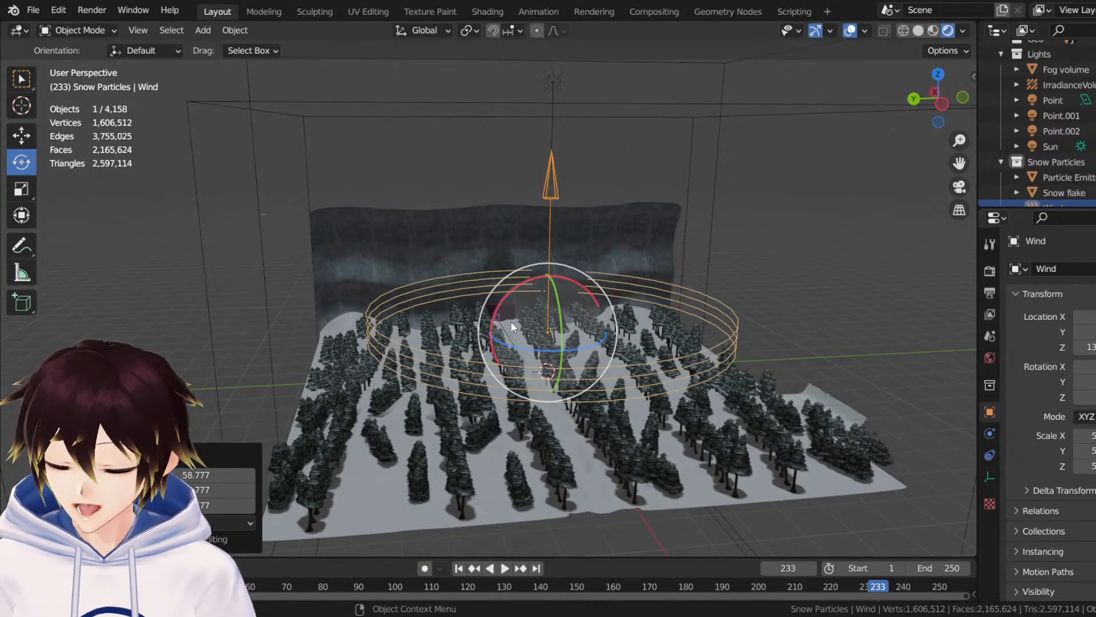
pyautogui.moveTo(512, 327); pyautogui.dragTo(545, 269, button='middle')
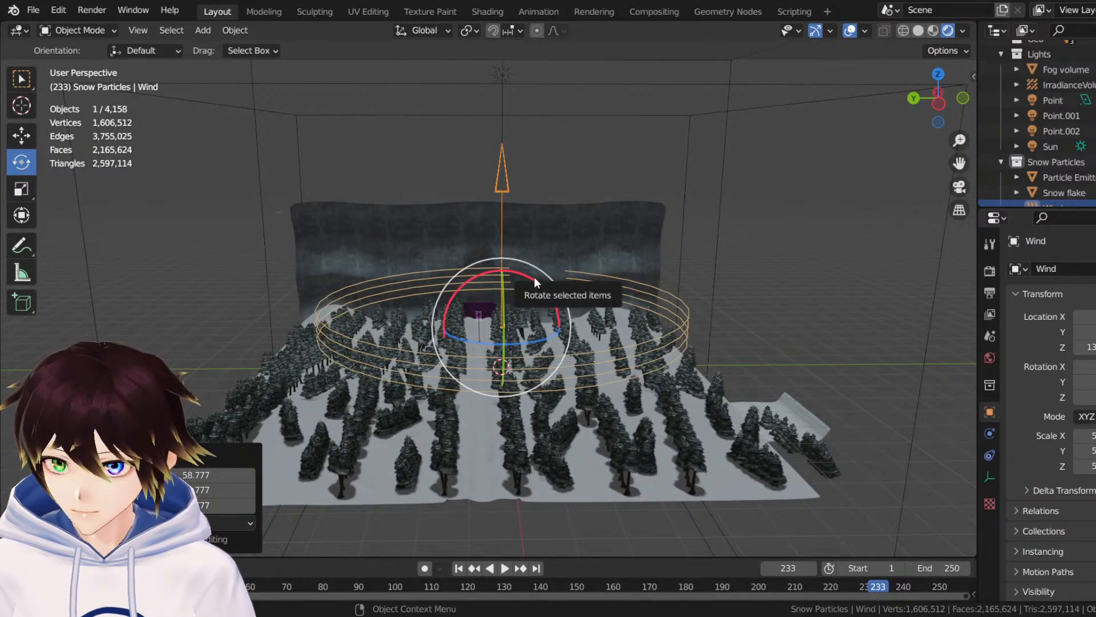
pyautogui.moveTo(534, 277); pyautogui.dragTo(440, 346)
# Move the Wind field beside the forest to about -51 m on Y and raise it to about 39 m on Z.
pyautogui.click(23, 134)
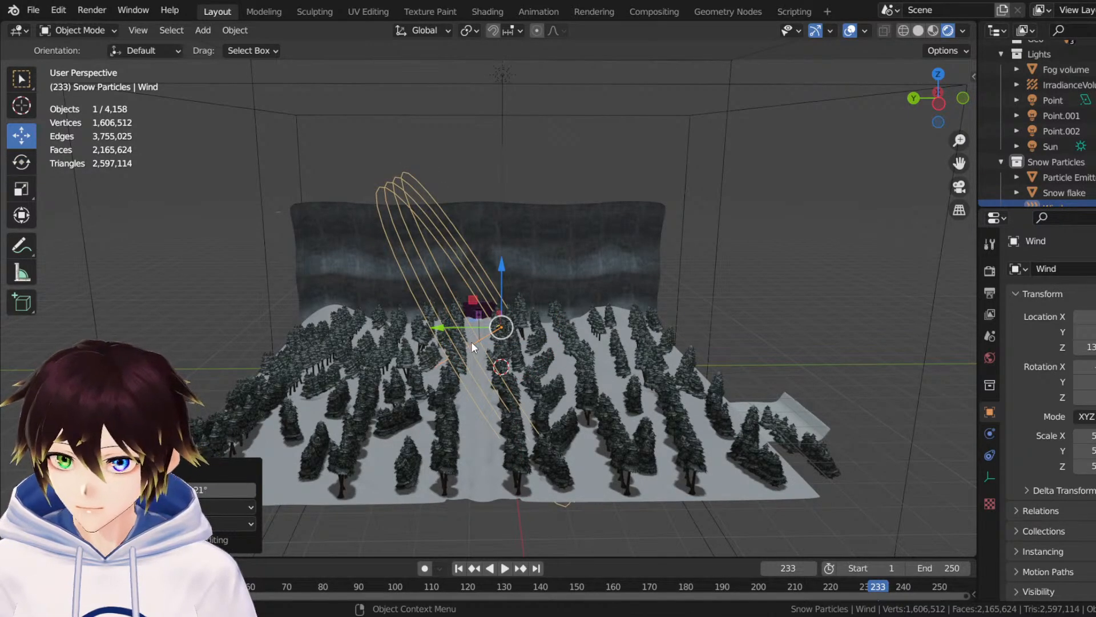
pyautogui.click(488, 334)
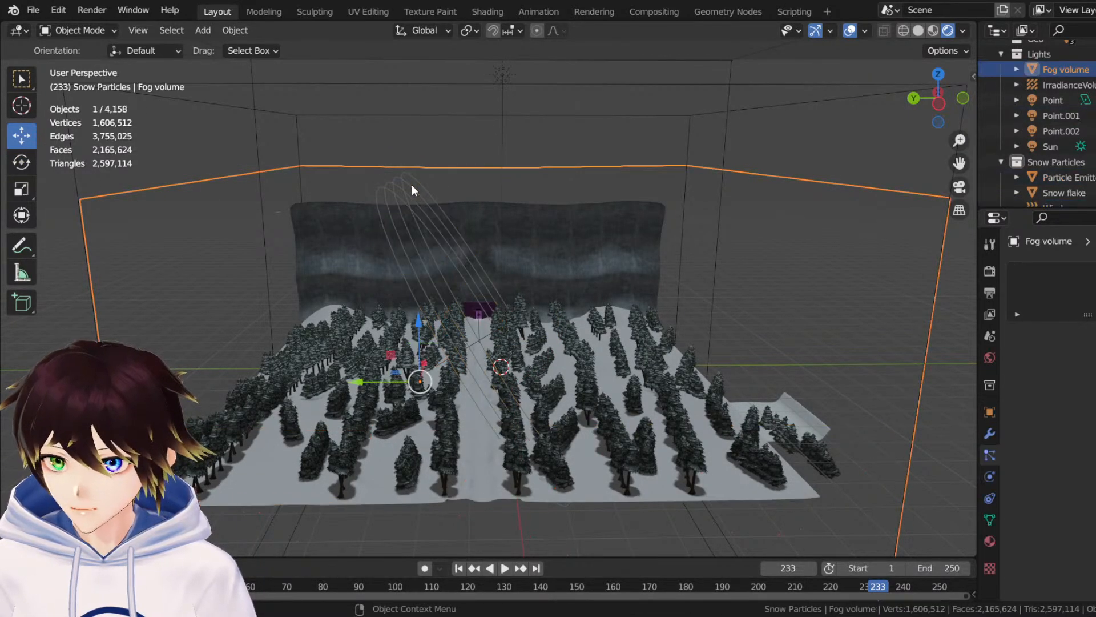
pyautogui.click(399, 187)
pyautogui.press('g')
pyautogui.press('y')
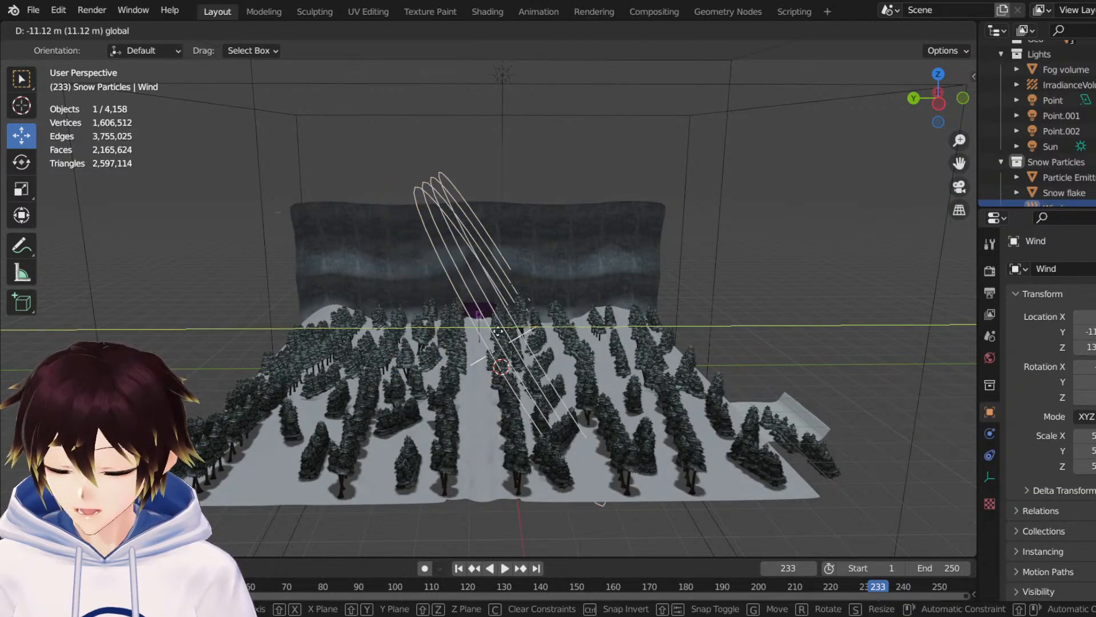
pyautogui.click(609, 341)
pyautogui.moveTo(660, 278); pyautogui.dragTo(657, 196)
pyautogui.moveTo(631, 235); pyautogui.dragTo(646, 232, button='middle')
pyautogui.scroll(10, 632, 242)
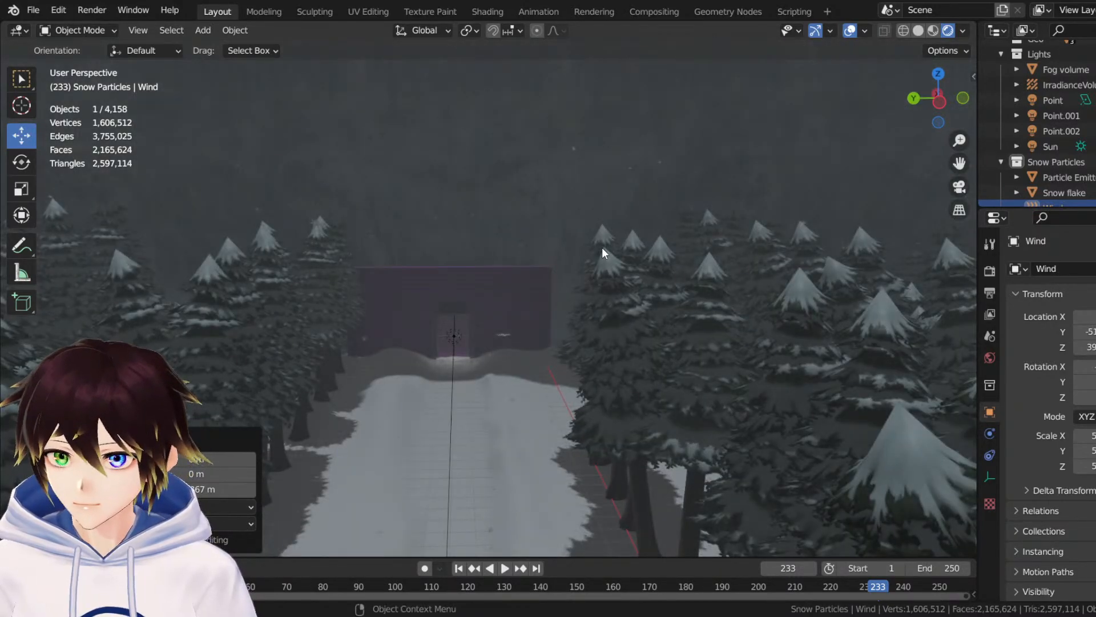
# Open the Wind object's force field settings and play the animation along the path to check the wind's effect.
pyautogui.click(990, 455)
pyautogui.click(990, 434)
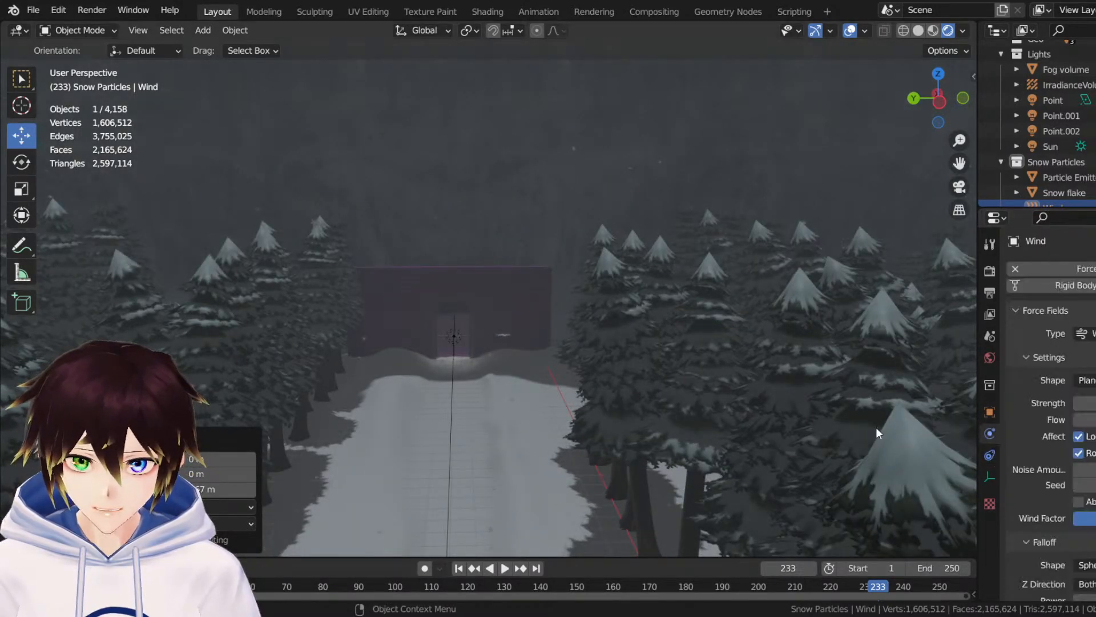
pyautogui.scroll(3, 361, 321)
pyautogui.press('space')
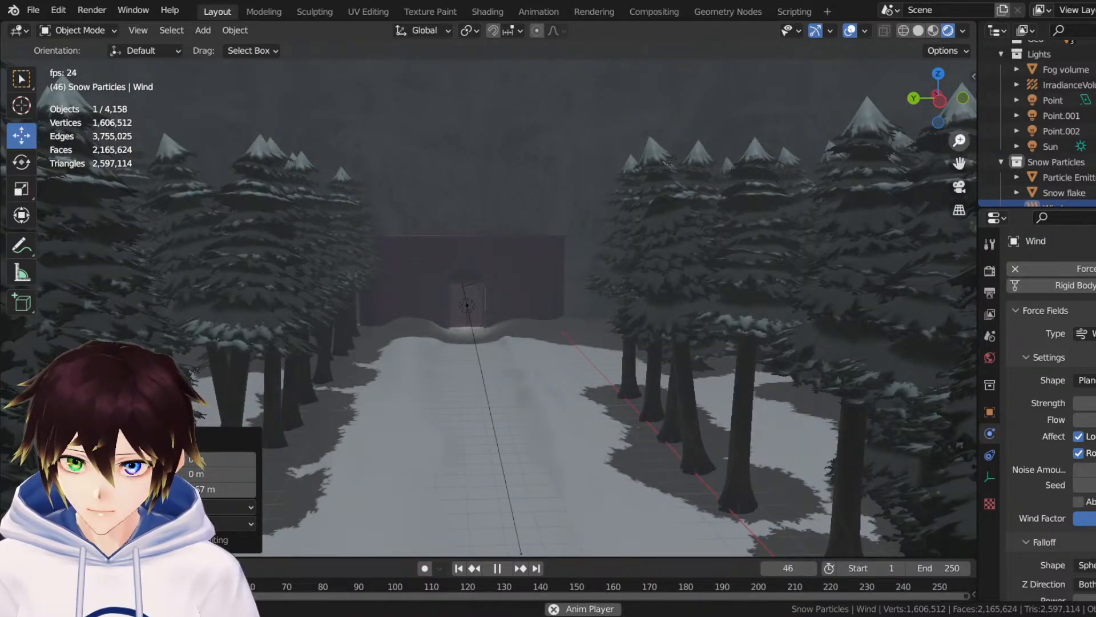
pyautogui.scroll(3, 964, 157)
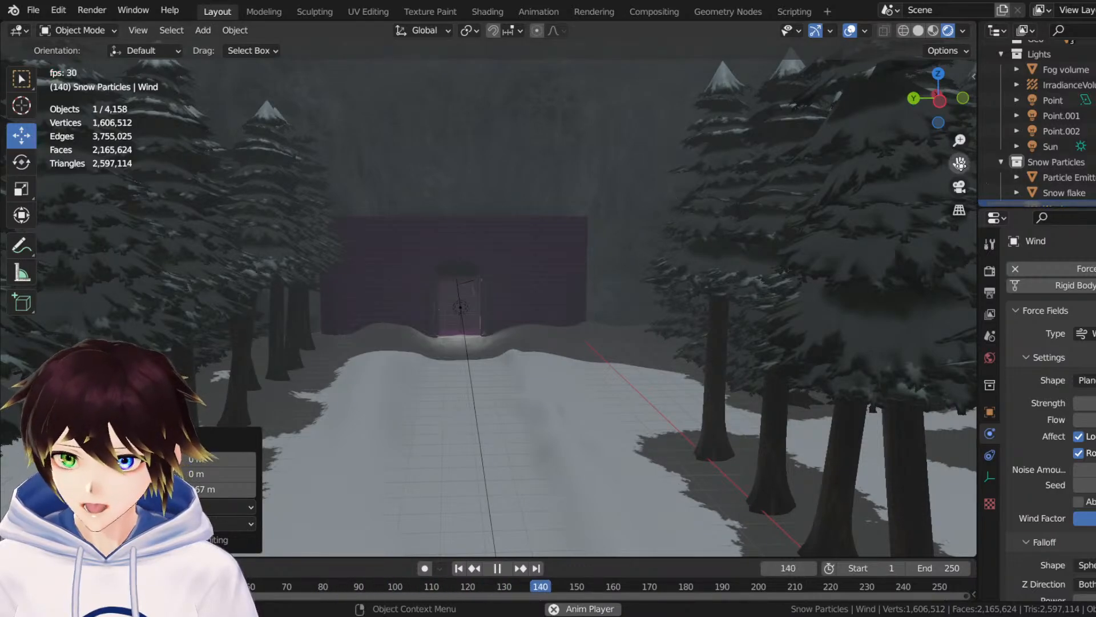
pyautogui.moveTo(959, 163); pyautogui.dragTo(970, 194)
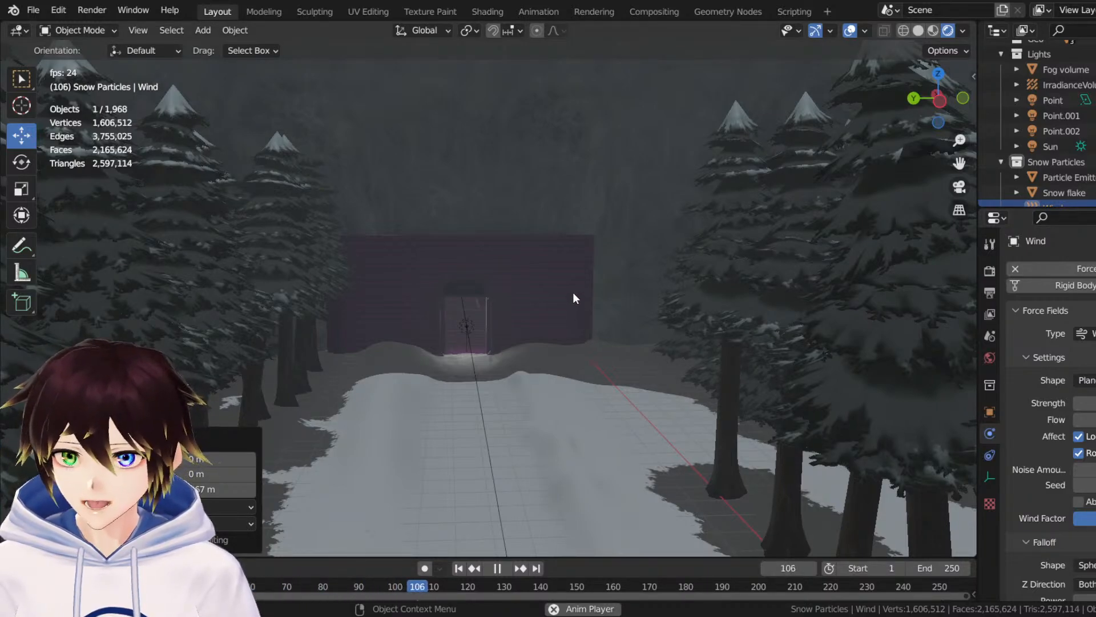
# View the forest from above the treetops and play the animation to examine how the wind moves the snow.
pyautogui.press('space')
pyautogui.scroll(-5, 568, 291)
pyautogui.scroll(-3, 569, 292)
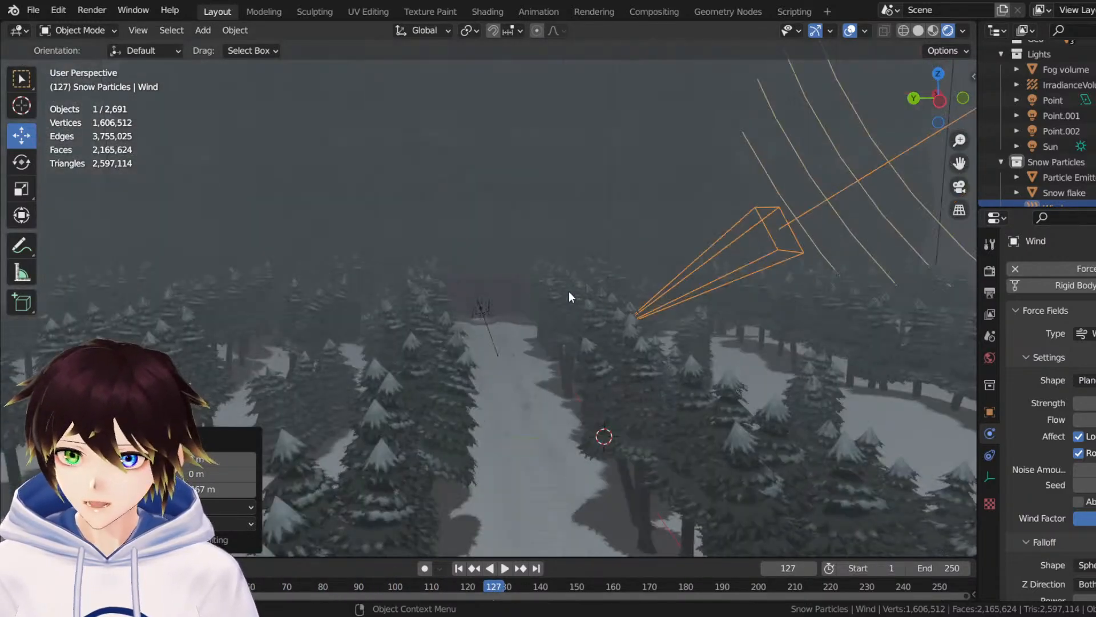
pyautogui.press('space')
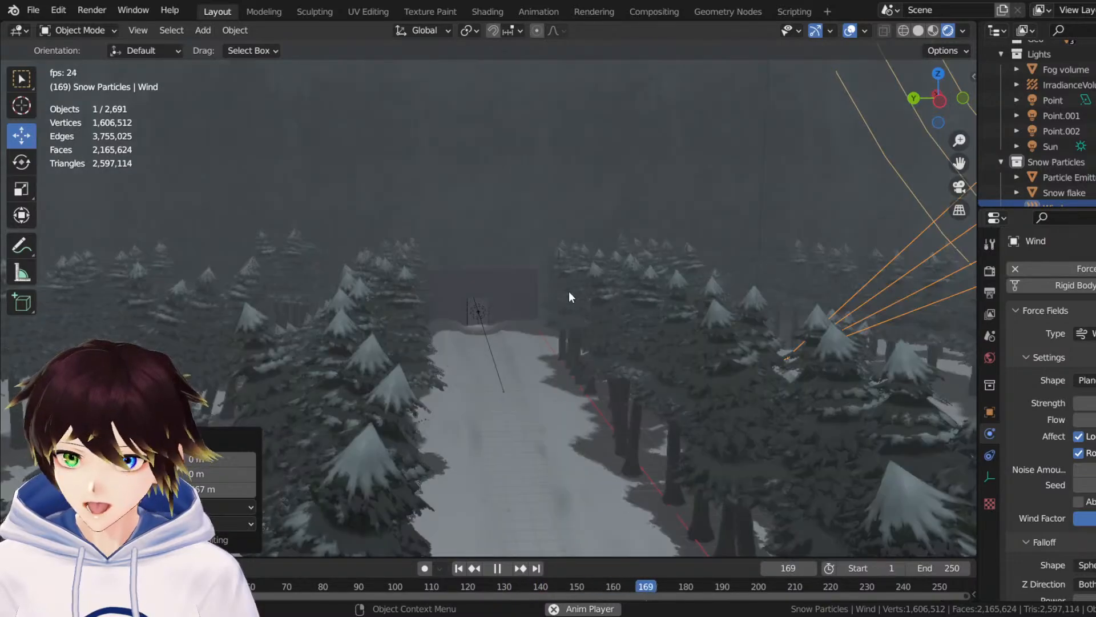
pyautogui.scroll(6, 569, 291)
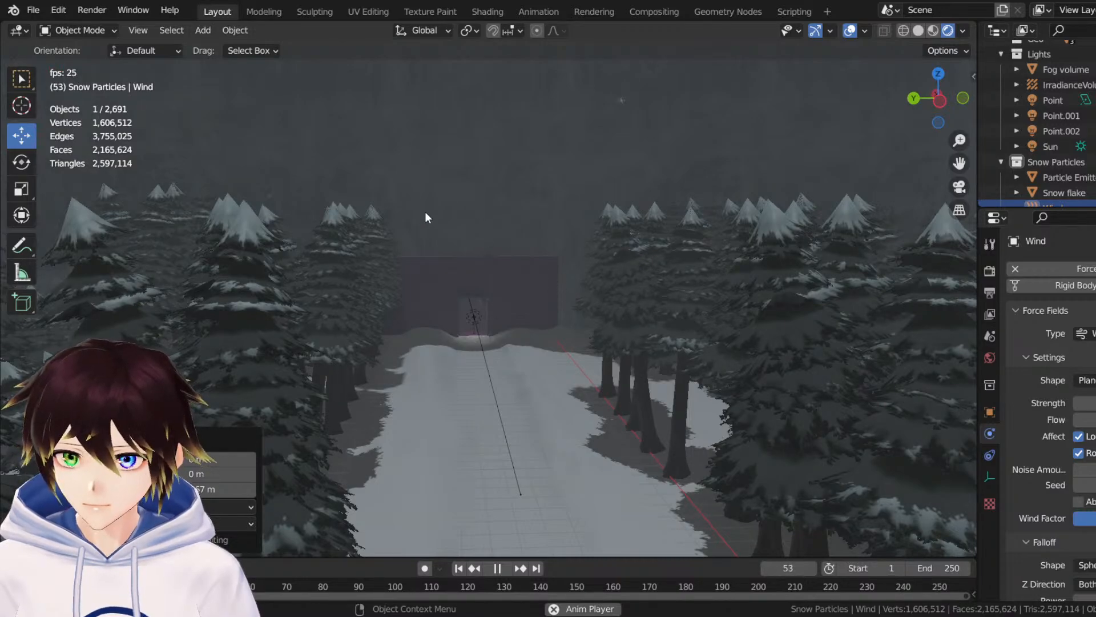
pyautogui.press('space')
# Select the Particle Emitter and increase the emission Number of its Falling Snow system.
pyautogui.click(1063, 177)
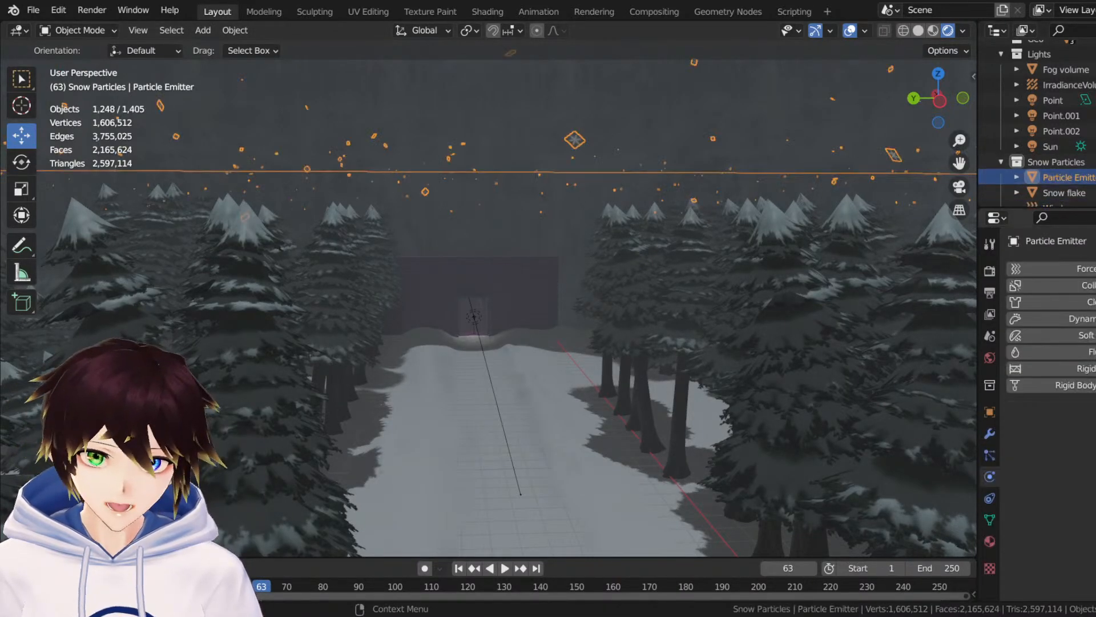
pyautogui.click(1064, 194)
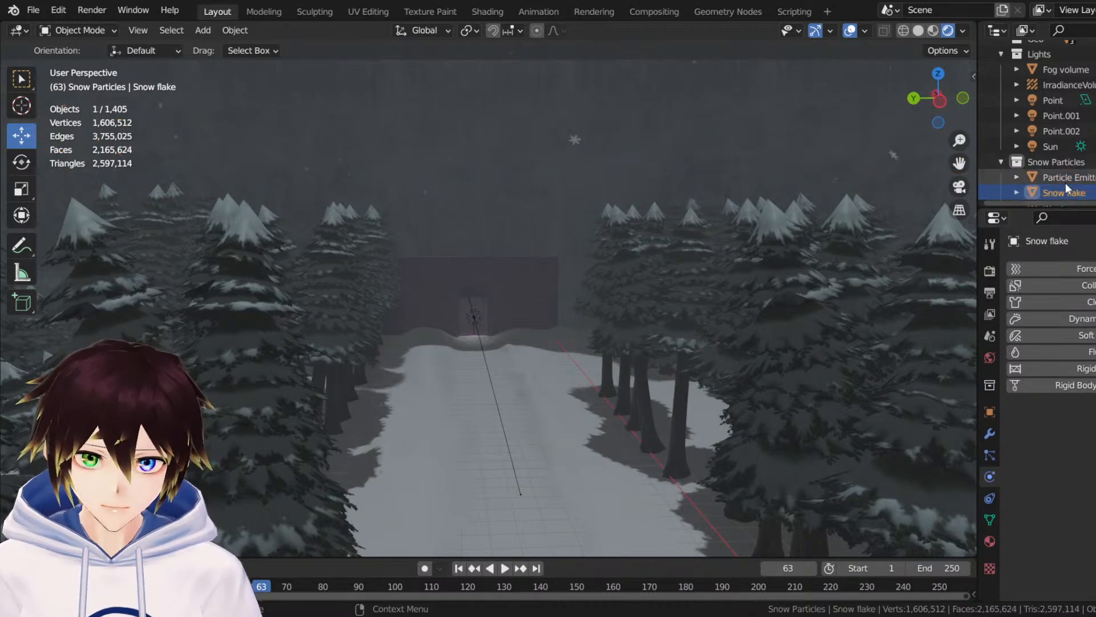
pyautogui.click(1065, 178)
pyautogui.click(992, 434)
pyautogui.click(992, 455)
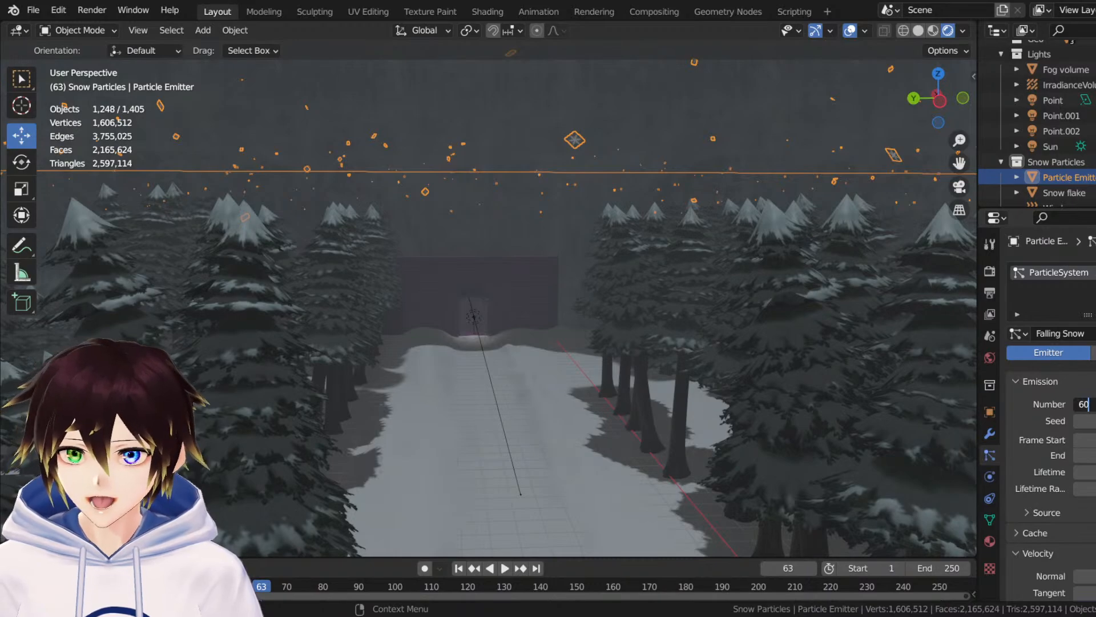
pyautogui.press('Return')
# Play the animation with the viewport overlays hidden and view the snowfall near the doorway.
pyautogui.press('space')
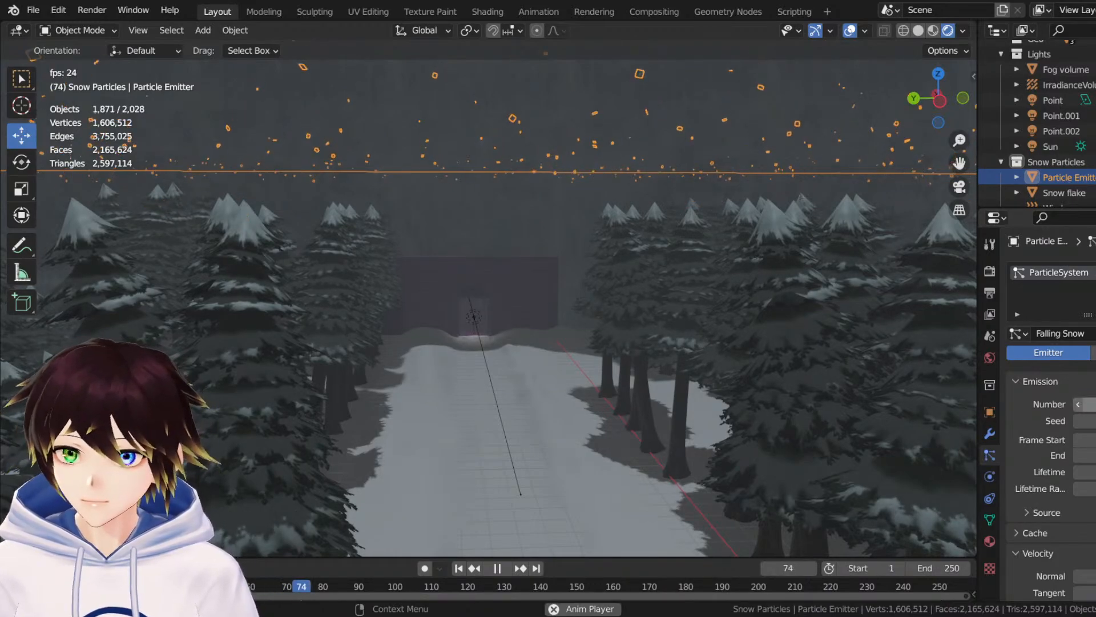
pyautogui.click(852, 31)
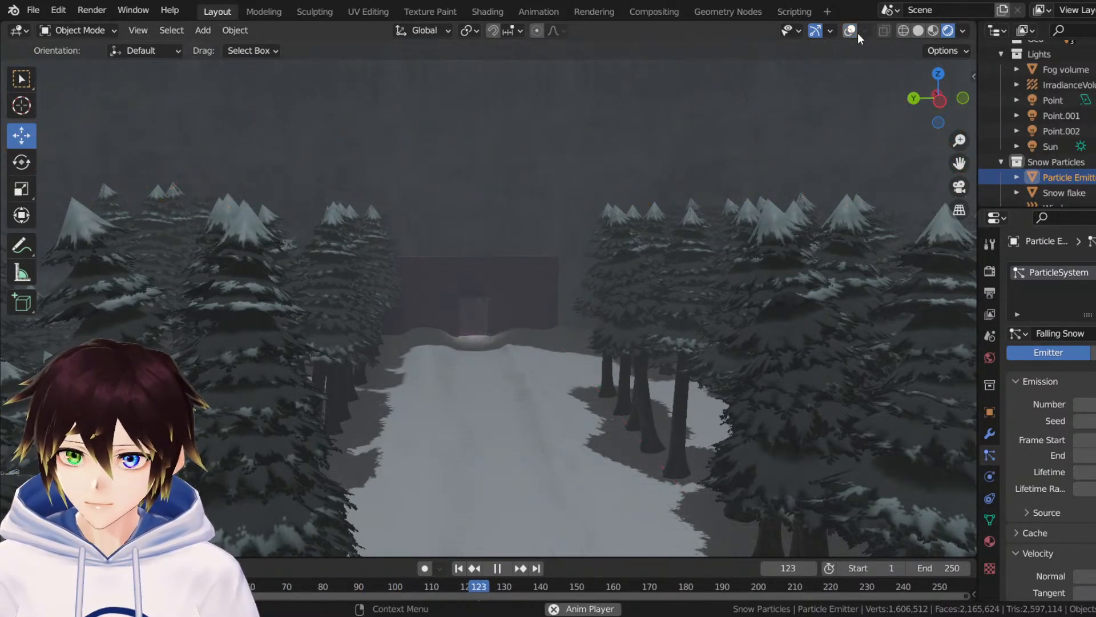
pyautogui.scroll(5, 688, 273)
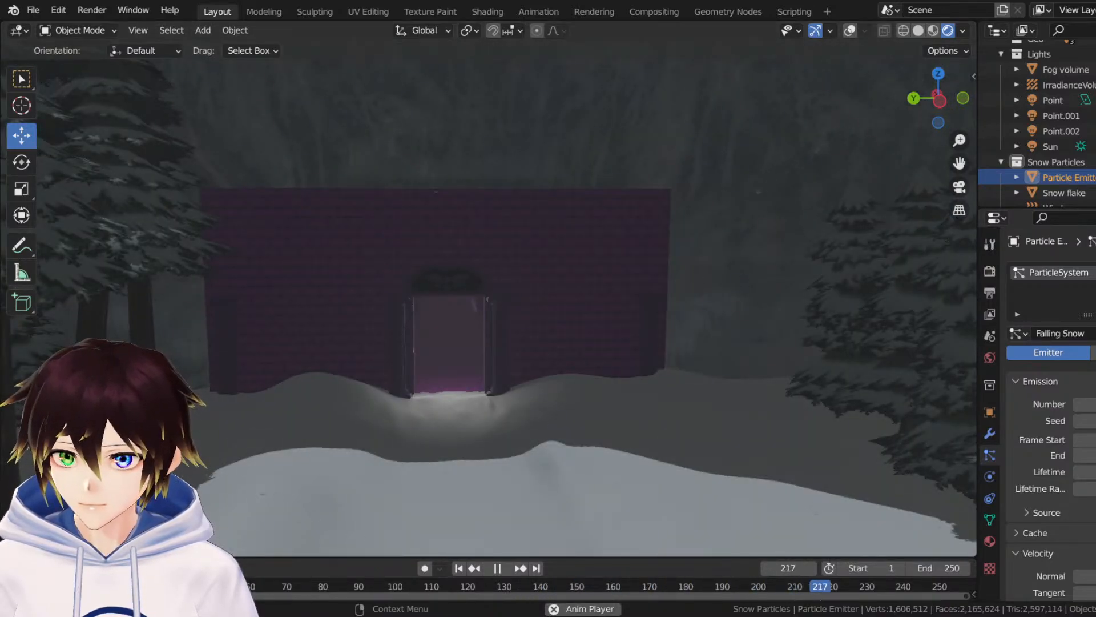
# Change the Falling Snow system's emission Number and play the animation to check the snowfall along the path.
pyautogui.click(1087, 404)
pyautogui.write('10')
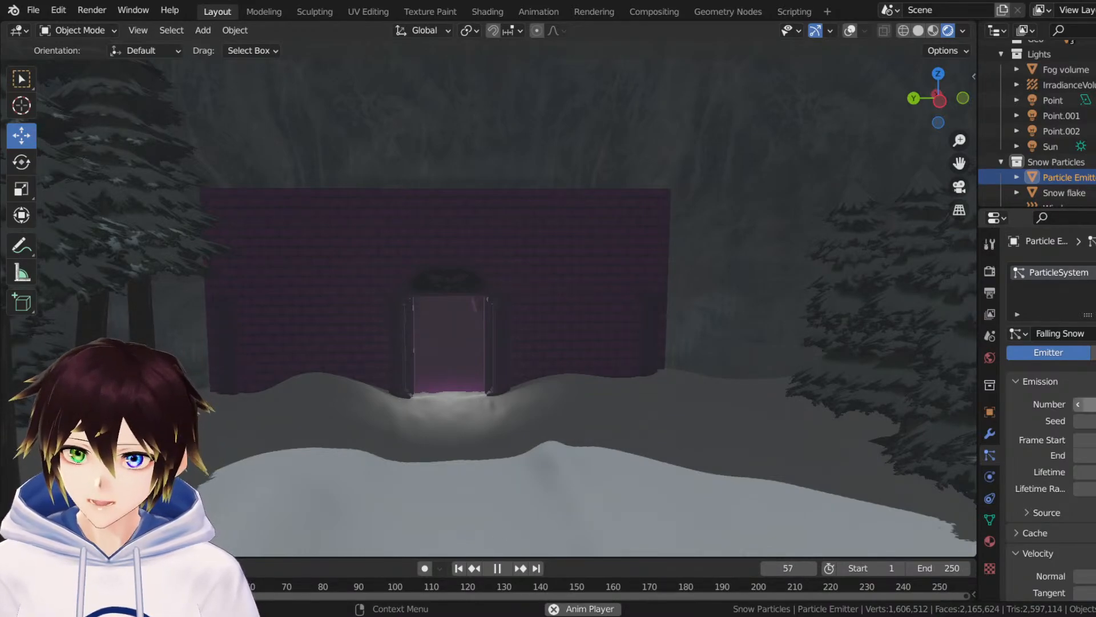
pyautogui.scroll(-4, 670, 339)
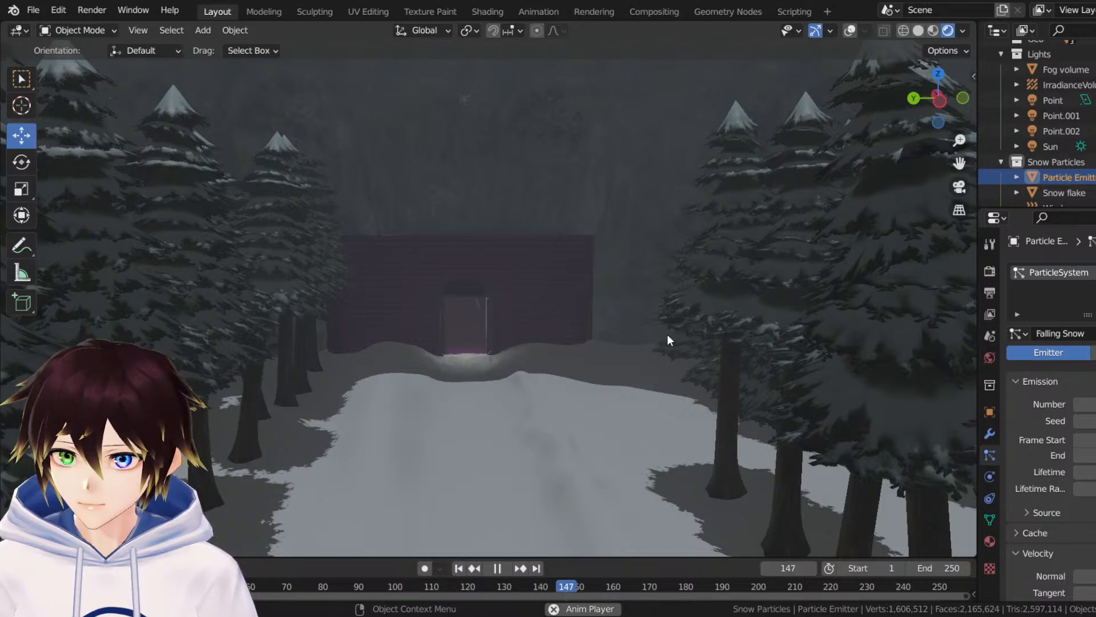
pyautogui.press('space')
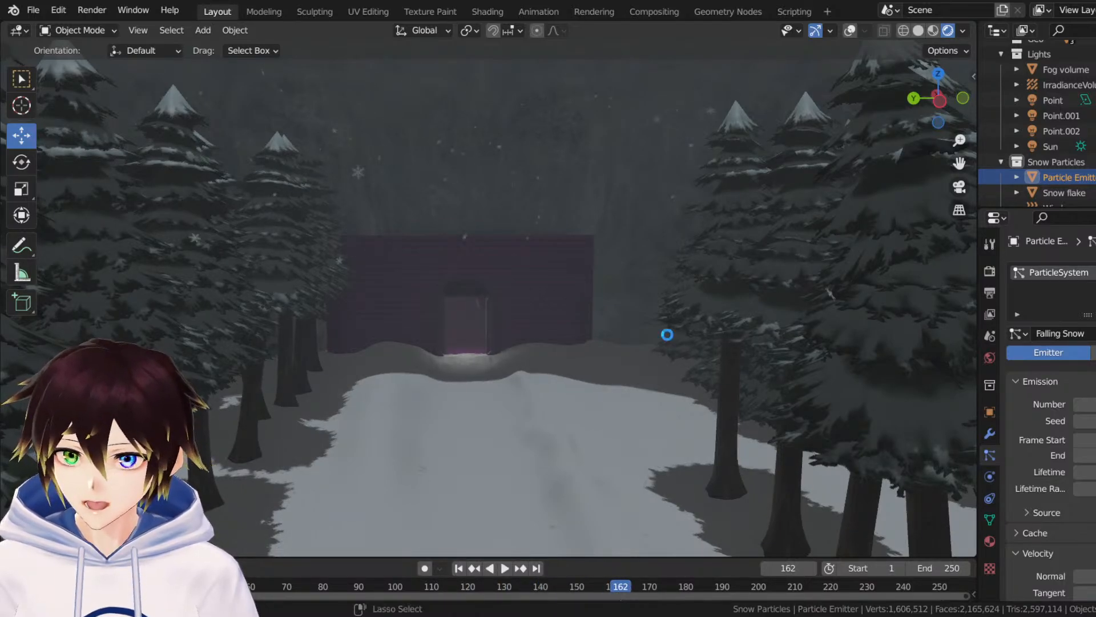
pyautogui.press('space')
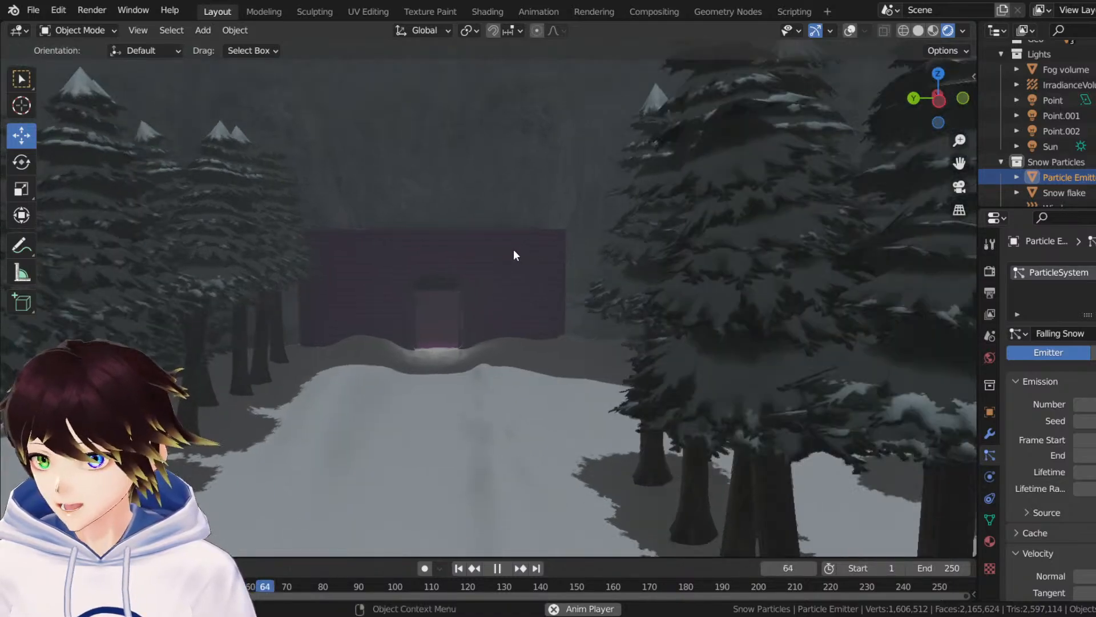
# Walk through the forest to the doorway, back along the path and above the treetops to examine the snowfall during playback.
pyautogui.hotkey('shift', '`')
pyautogui.press('w')
pyautogui.press('w')
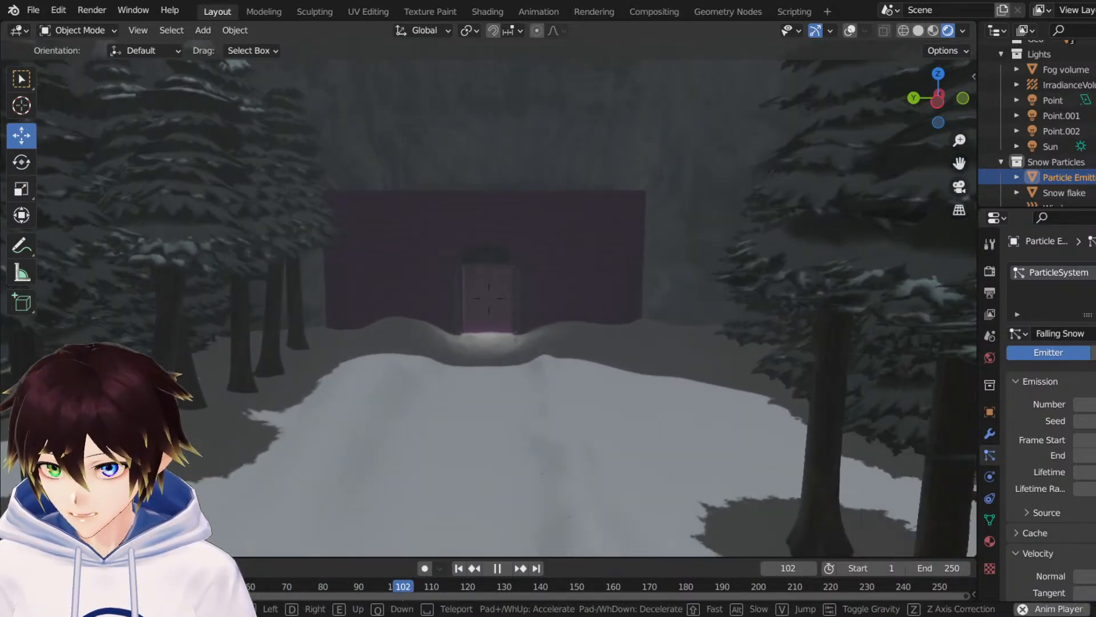
pyautogui.press('w')
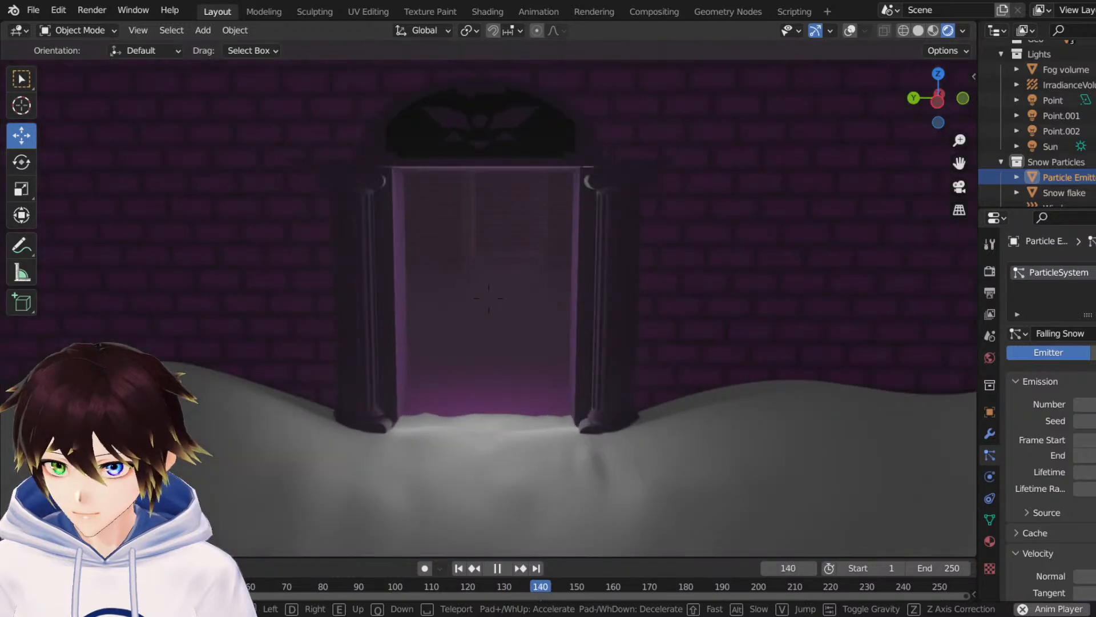
pyautogui.press('w')
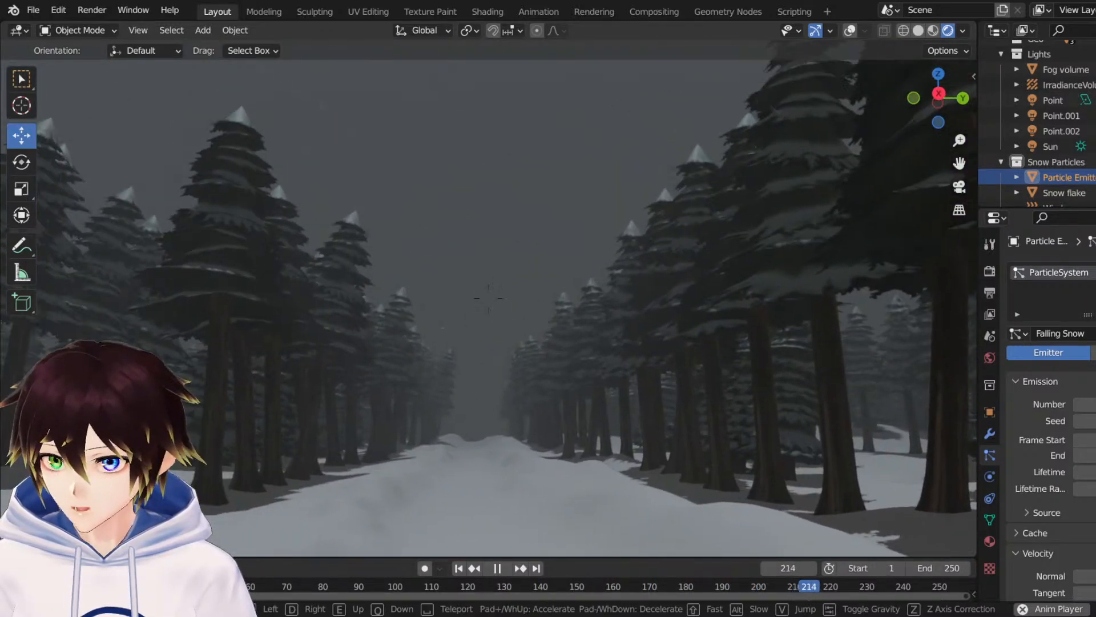
pyautogui.press('w')
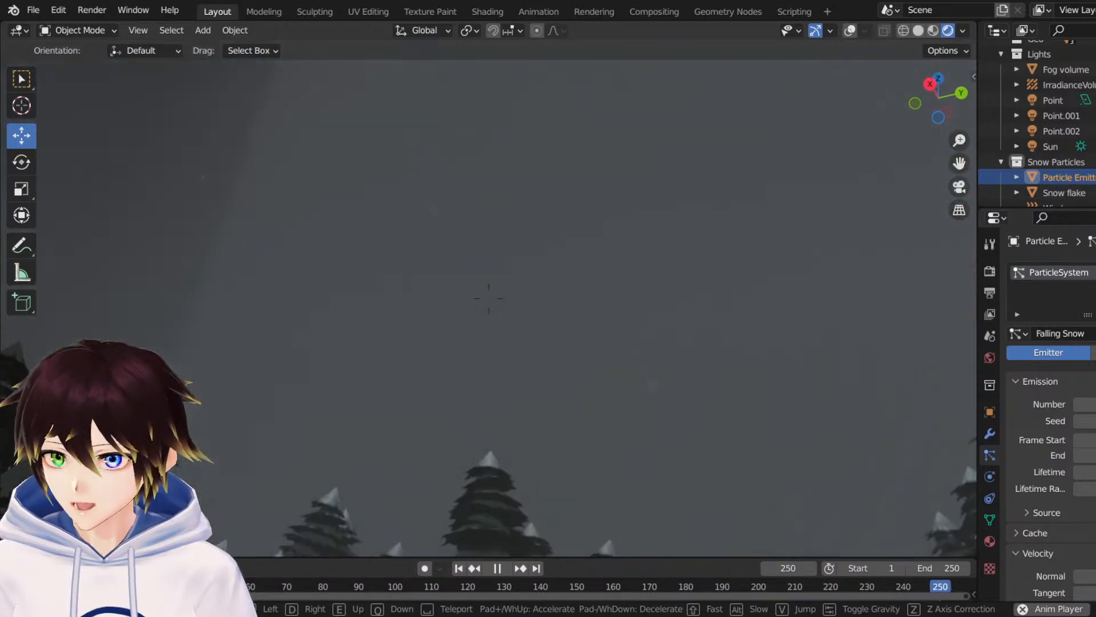
pyautogui.press('s')
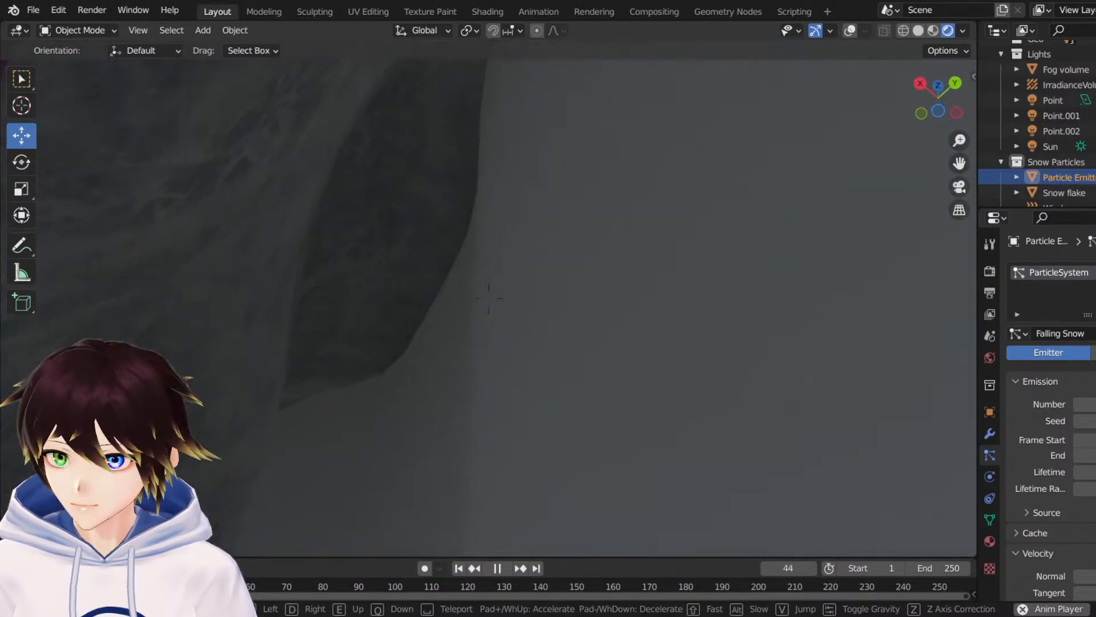
pyautogui.press('w')
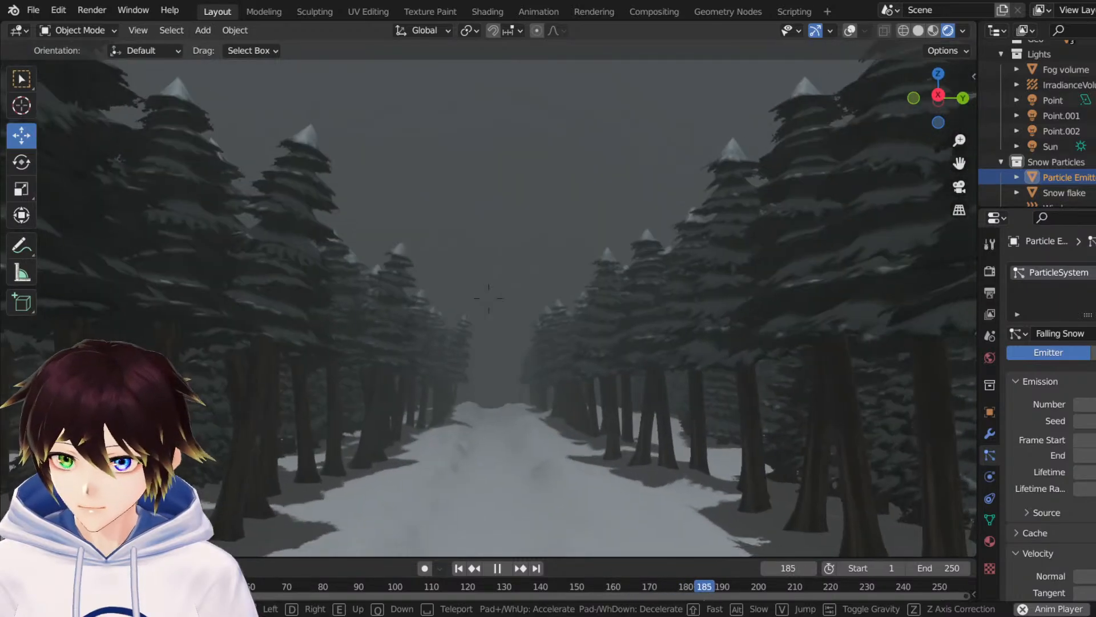
pyautogui.press('e')
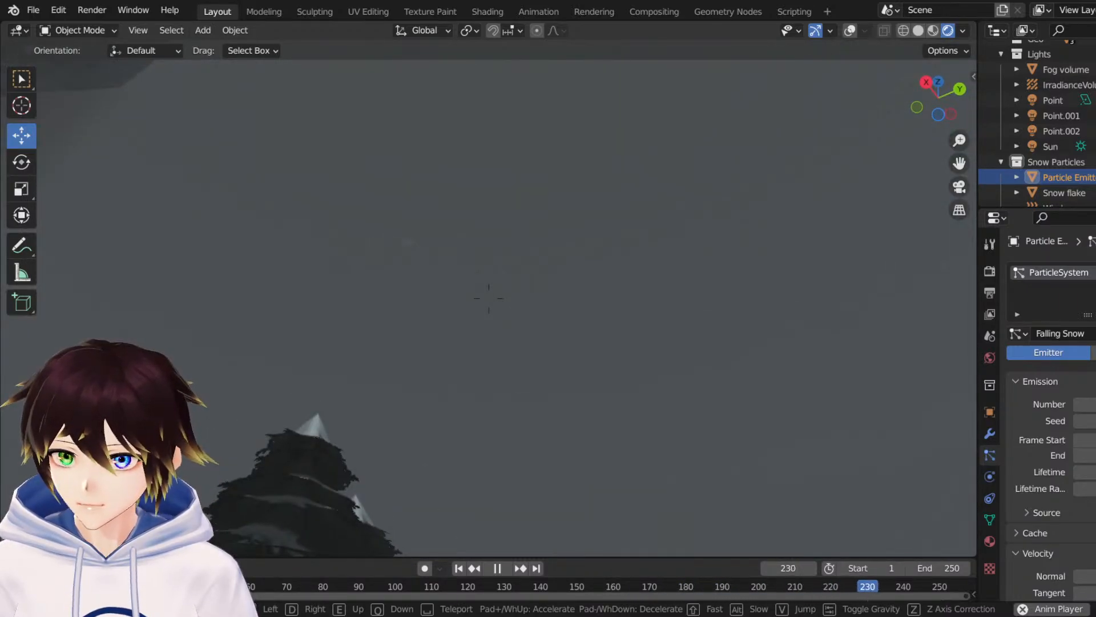
pyautogui.press('q')
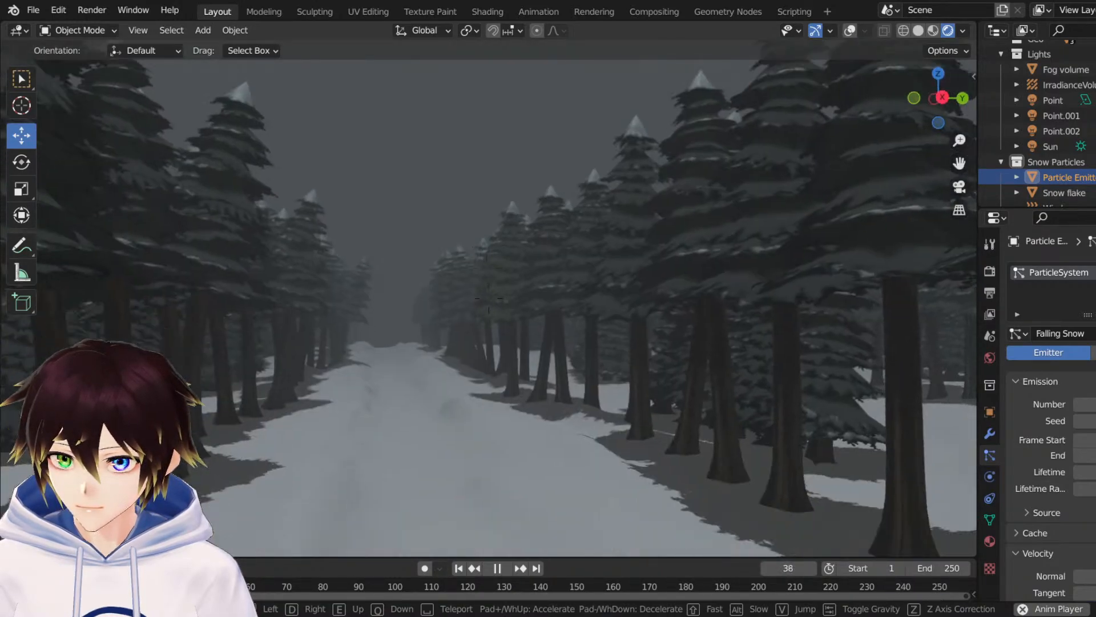
pyautogui.press('Escape')
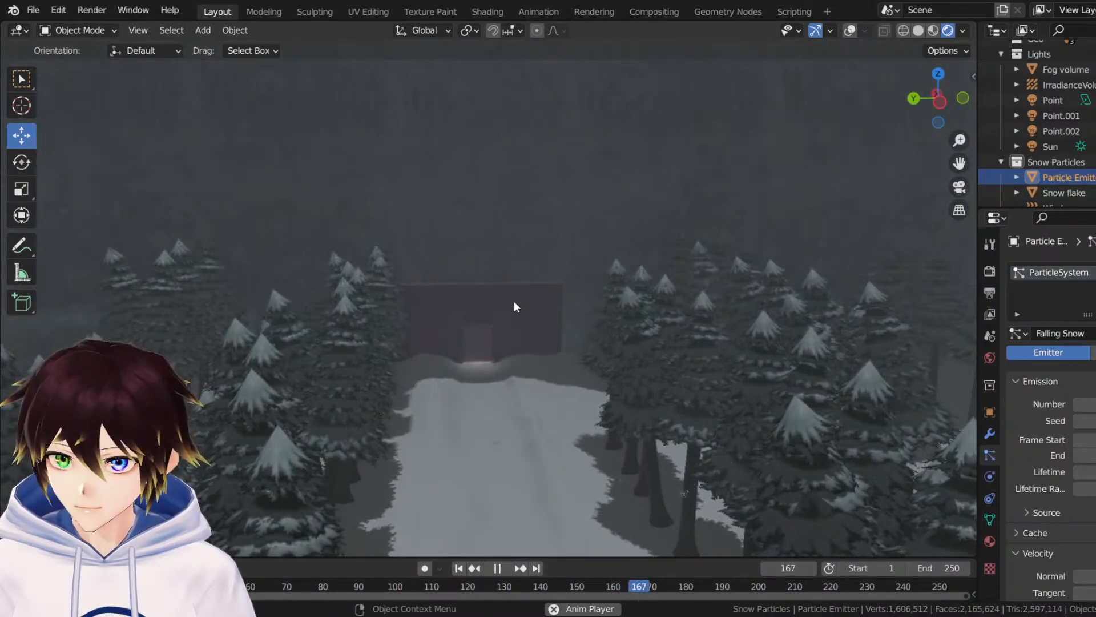
# Stop the animation and save the Snowdin forest file.
pyautogui.press('space')
pyautogui.hotkey('ctrl', 's')
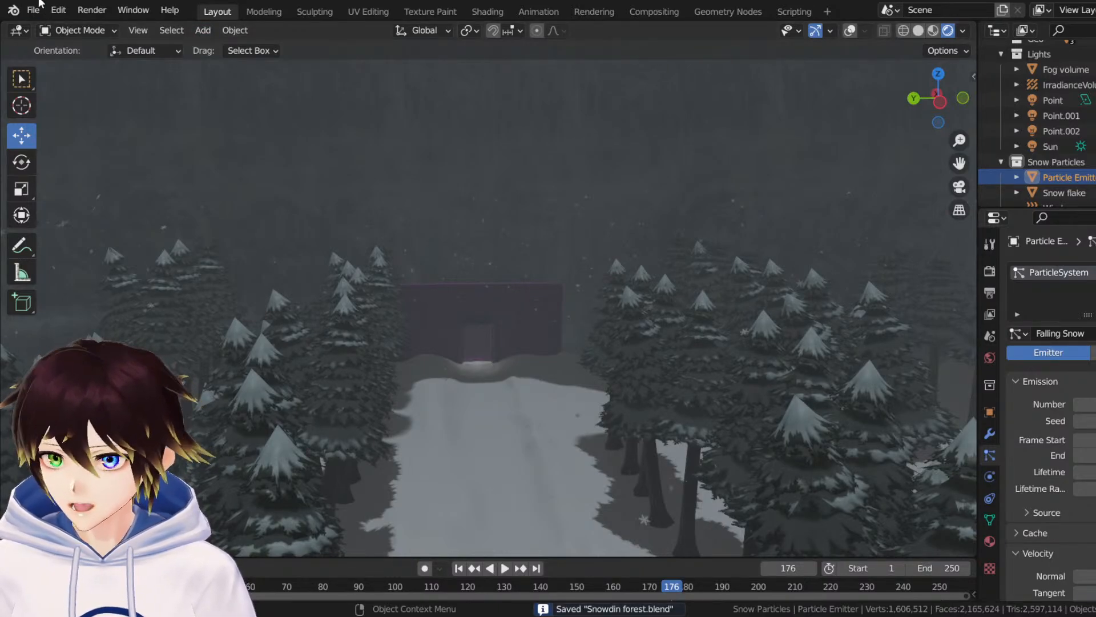
pyautogui.click(31, 10)
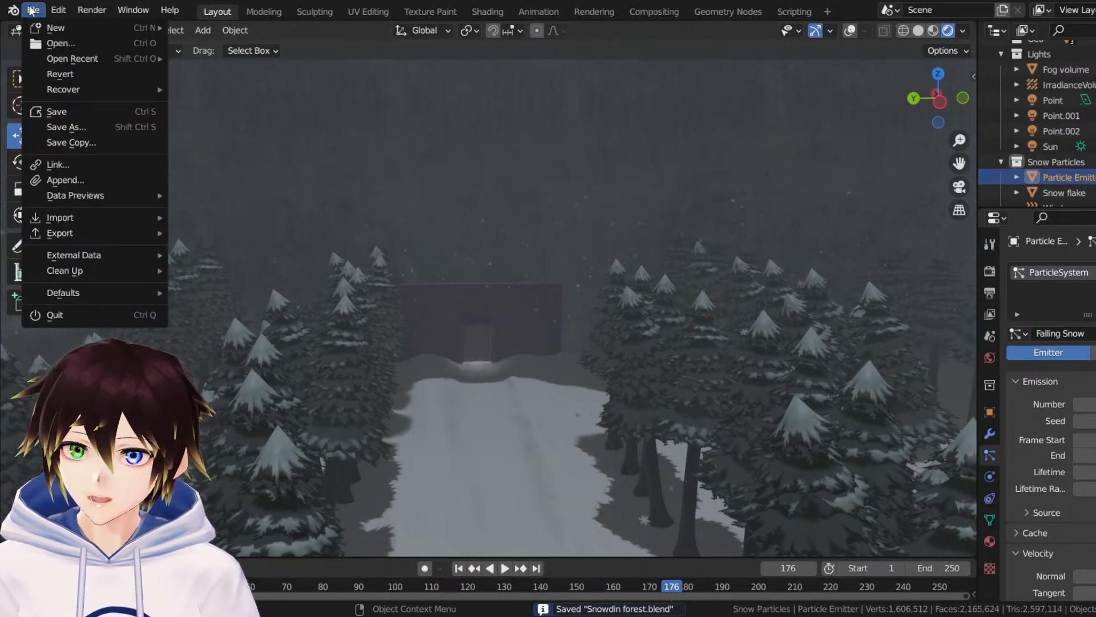
pyautogui.click(32, 11)
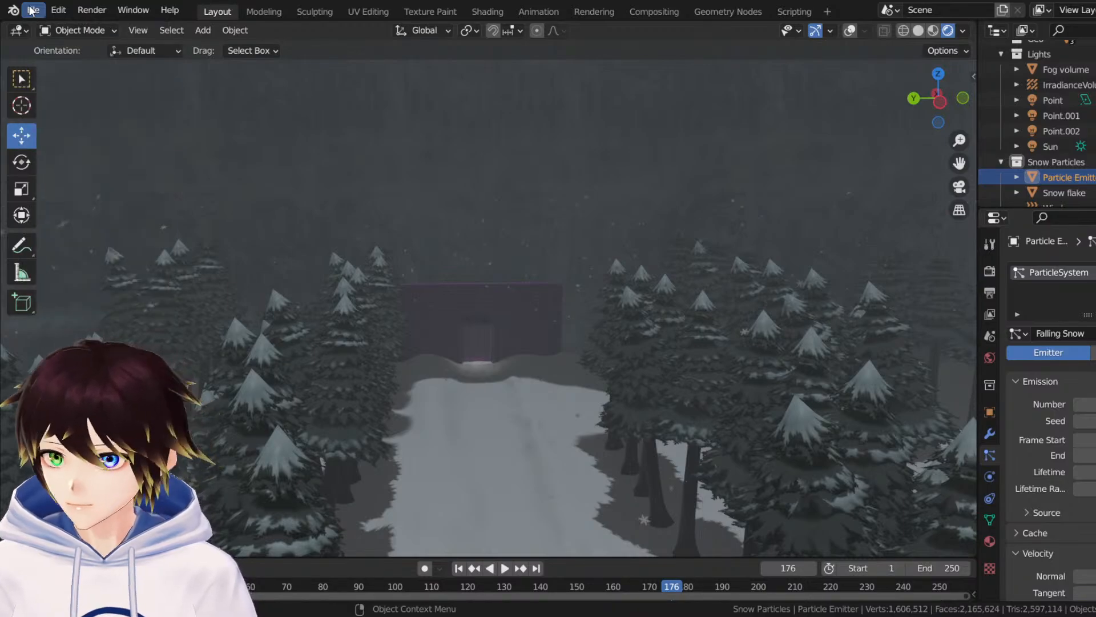
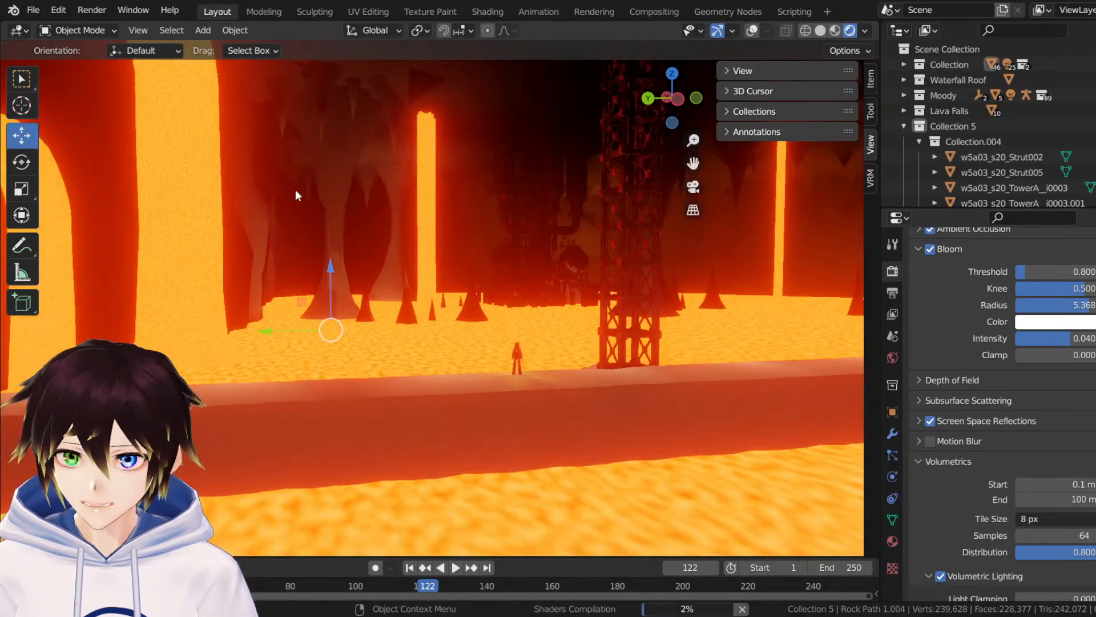
# Switch to the Select Box tool in the lava cave scene and view the character on the rock path from behind.
pyautogui.click(21, 79)
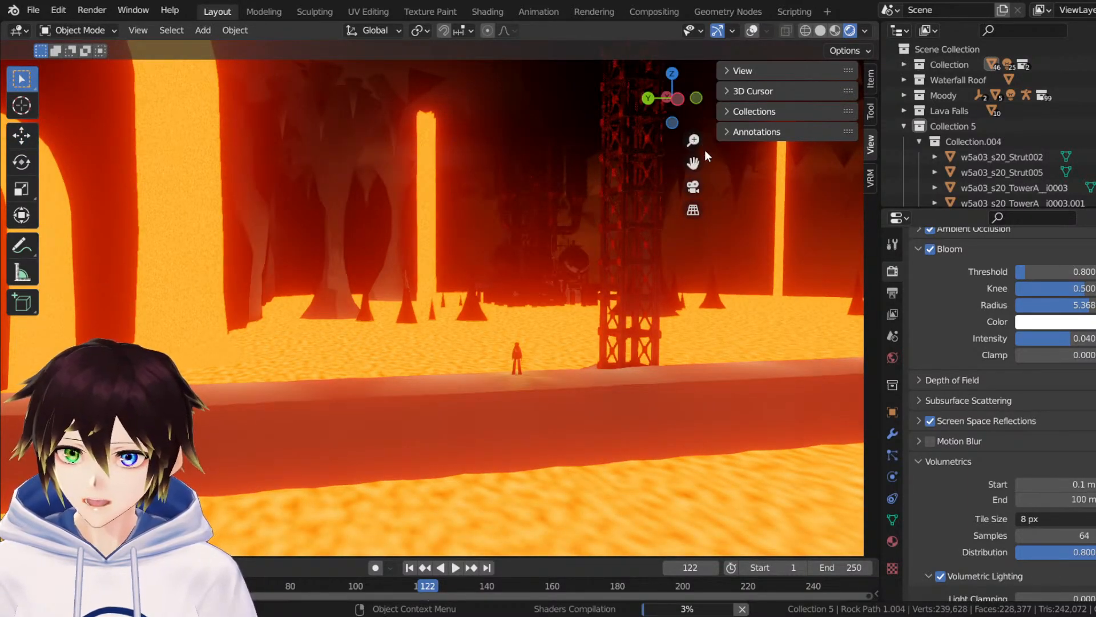
pyautogui.moveTo(694, 140); pyautogui.dragTo(694, 100)
pyautogui.moveTo(694, 163); pyautogui.dragTo(582, 92)
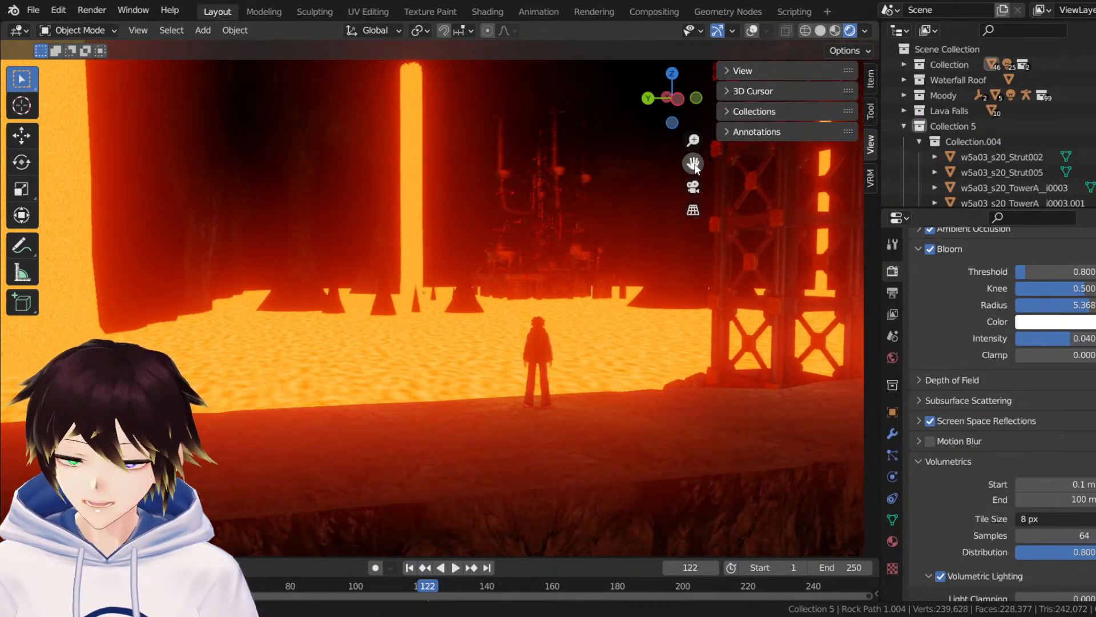
pyautogui.moveTo(694, 140); pyautogui.dragTo(693, 102)
pyautogui.moveTo(692, 160); pyautogui.dragTo(471, 141)
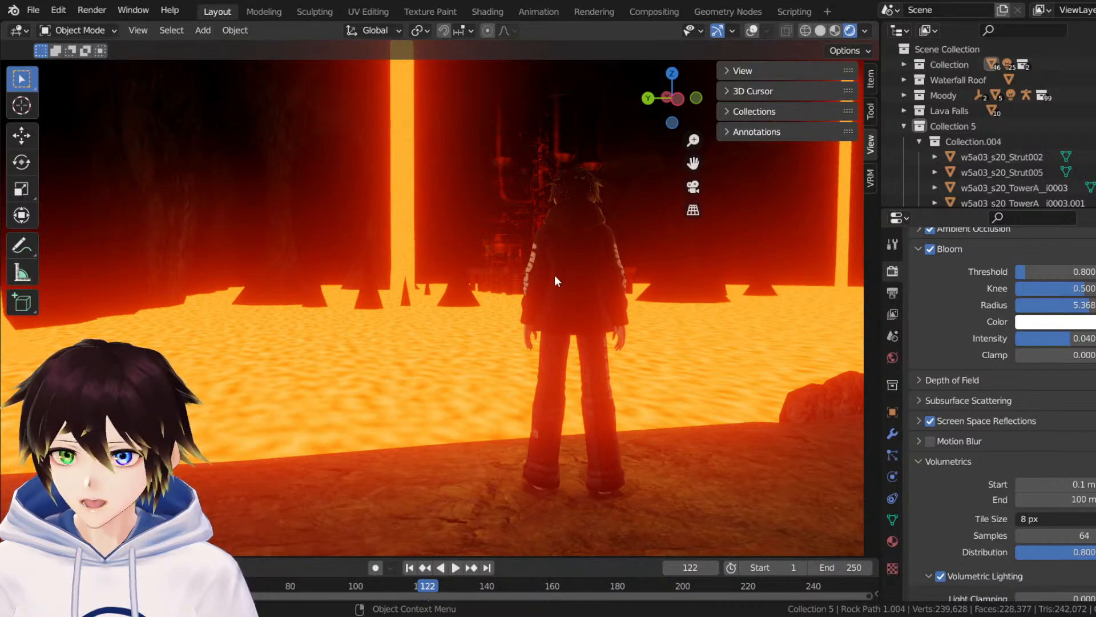
pyautogui.moveTo(618, 192); pyautogui.dragTo(623, 184, button='middle')
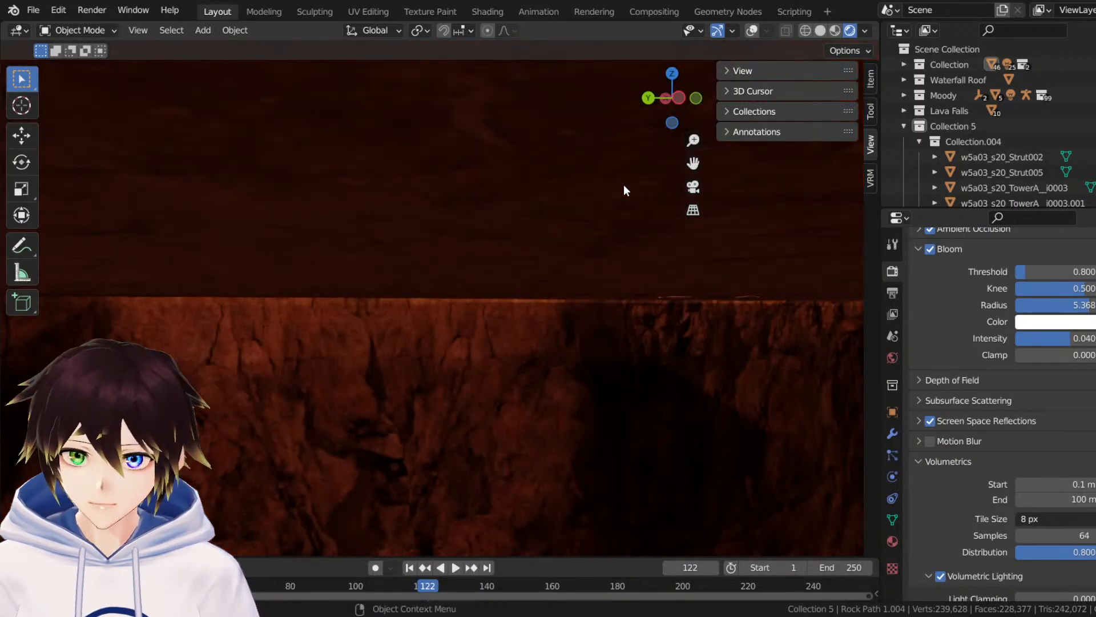
pyautogui.moveTo(693, 159); pyautogui.dragTo(755, 184)
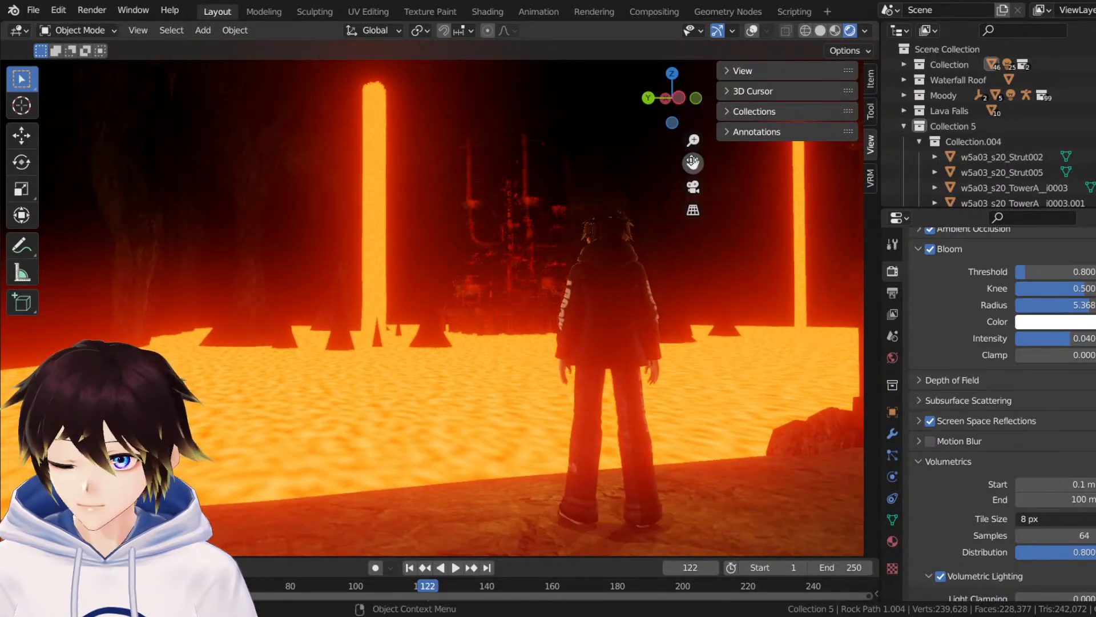
# Play the lava scene's animation for a moment and examine the rising embers and the lava lake beside the character.
pyautogui.press('space')
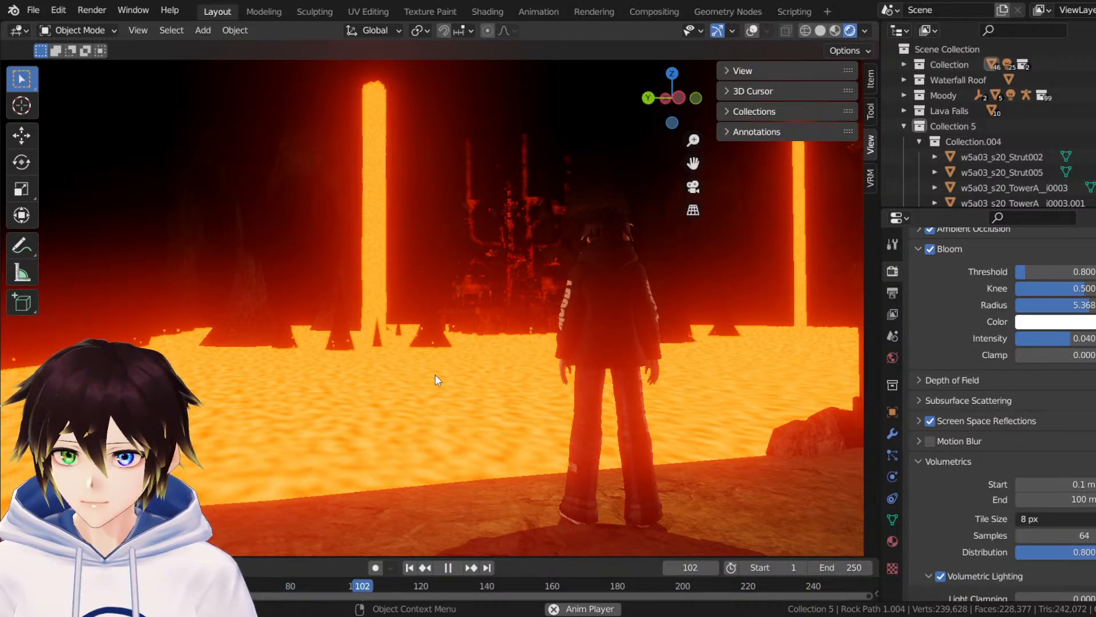
pyautogui.press('space')
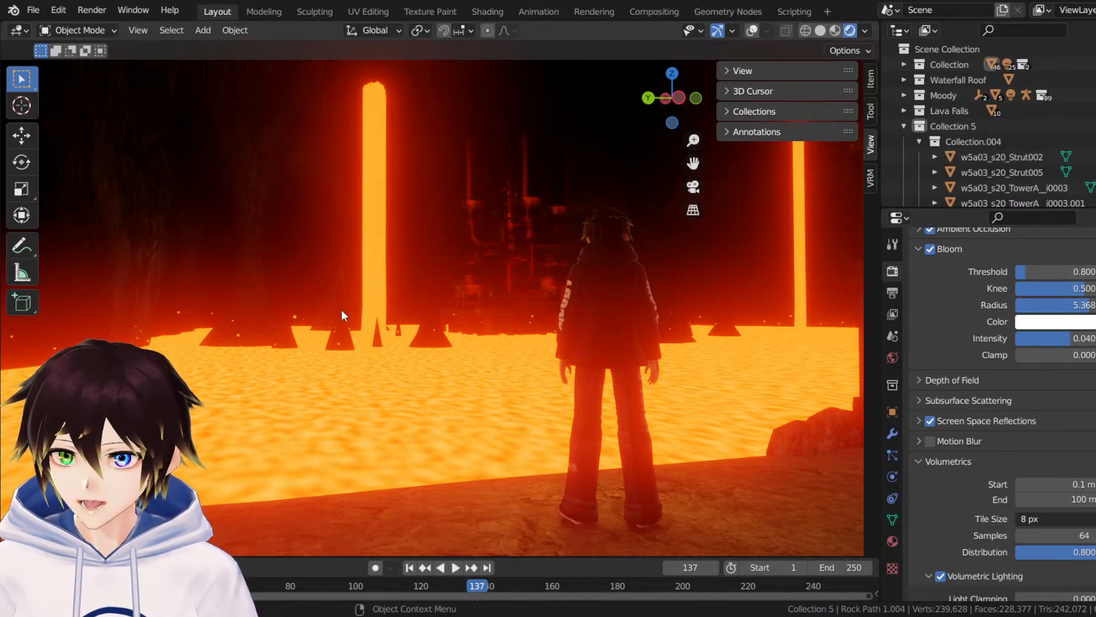
pyautogui.moveTo(342, 309); pyautogui.dragTo(372, 311, button='middle')
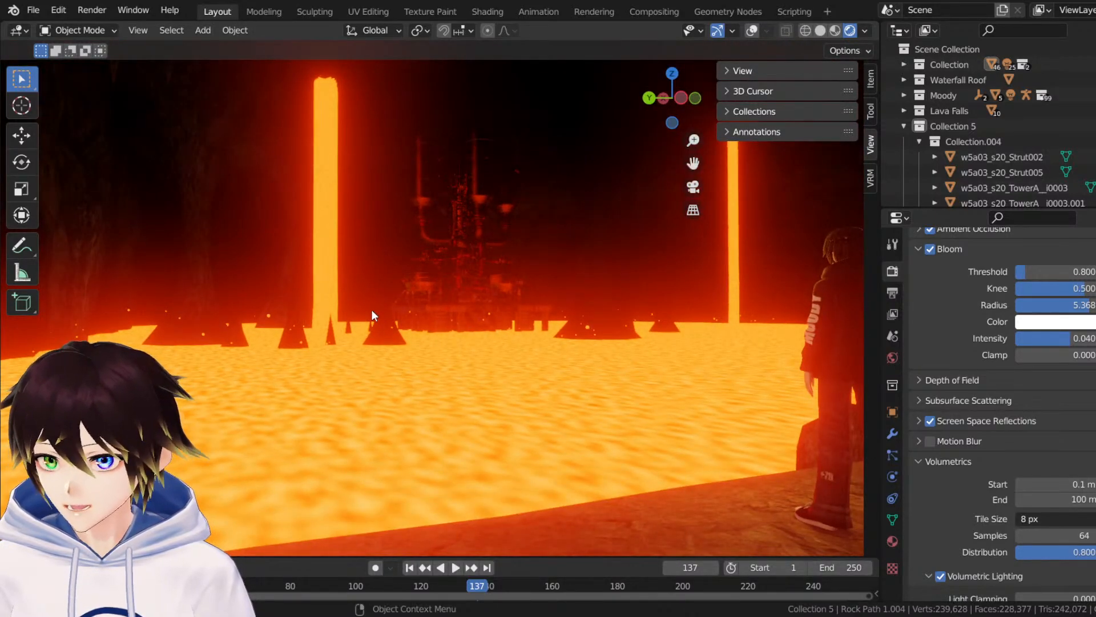
pyautogui.moveTo(693, 164); pyautogui.dragTo(480, 168)
pyautogui.moveTo(522, 312); pyautogui.dragTo(540, 309, button='middle')
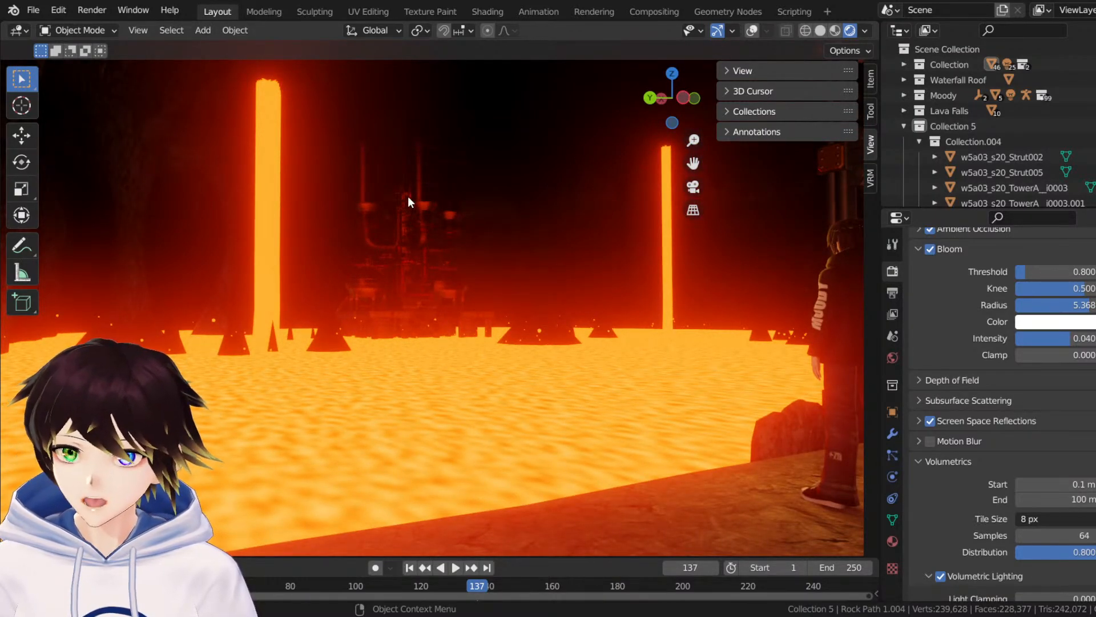
# View the lava cave from several sides to examine the lava falls, metal tower, rock path and distant structure.
pyautogui.moveTo(398, 276); pyautogui.dragTo(324, 277, button='middle')
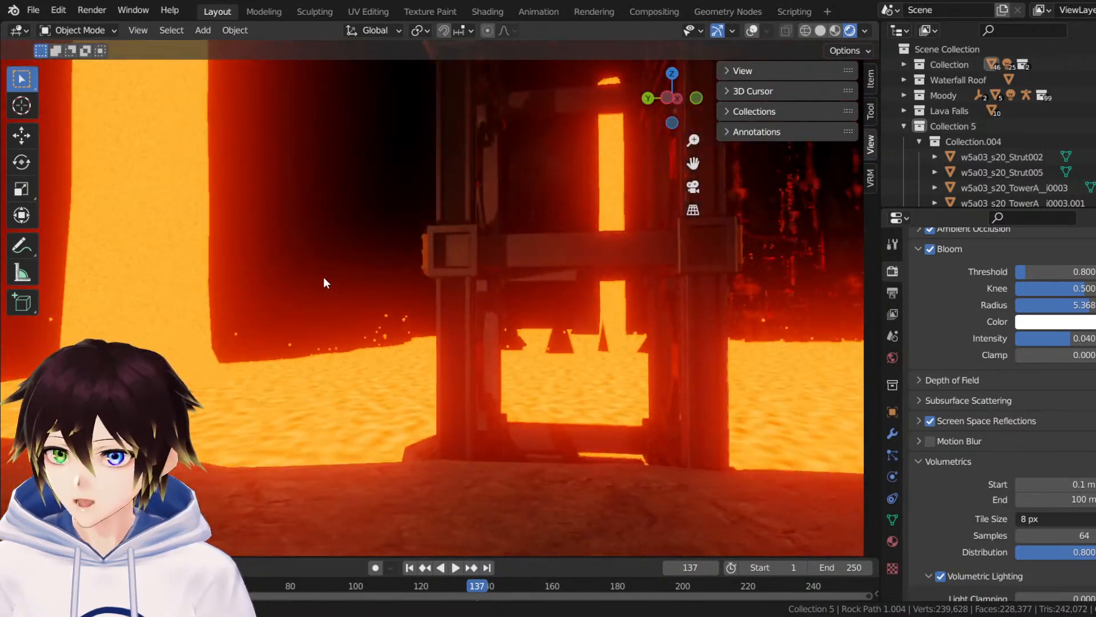
pyautogui.moveTo(693, 165); pyautogui.dragTo(371, 278)
pyautogui.moveTo(371, 279); pyautogui.dragTo(478, 293, button='middle')
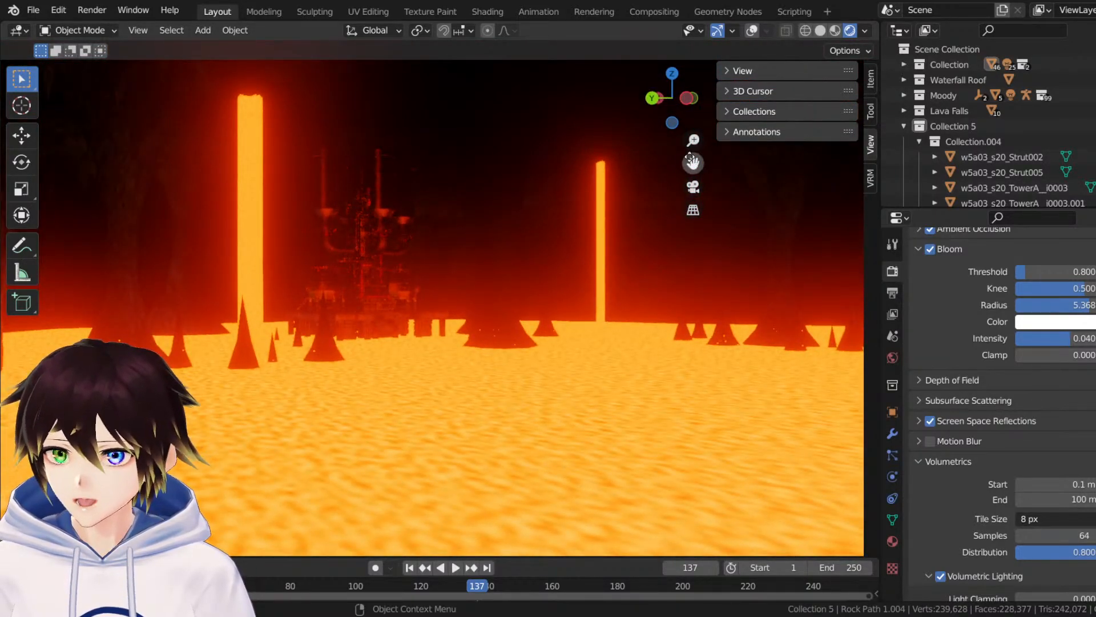
pyautogui.moveTo(693, 163); pyautogui.dragTo(666, 220)
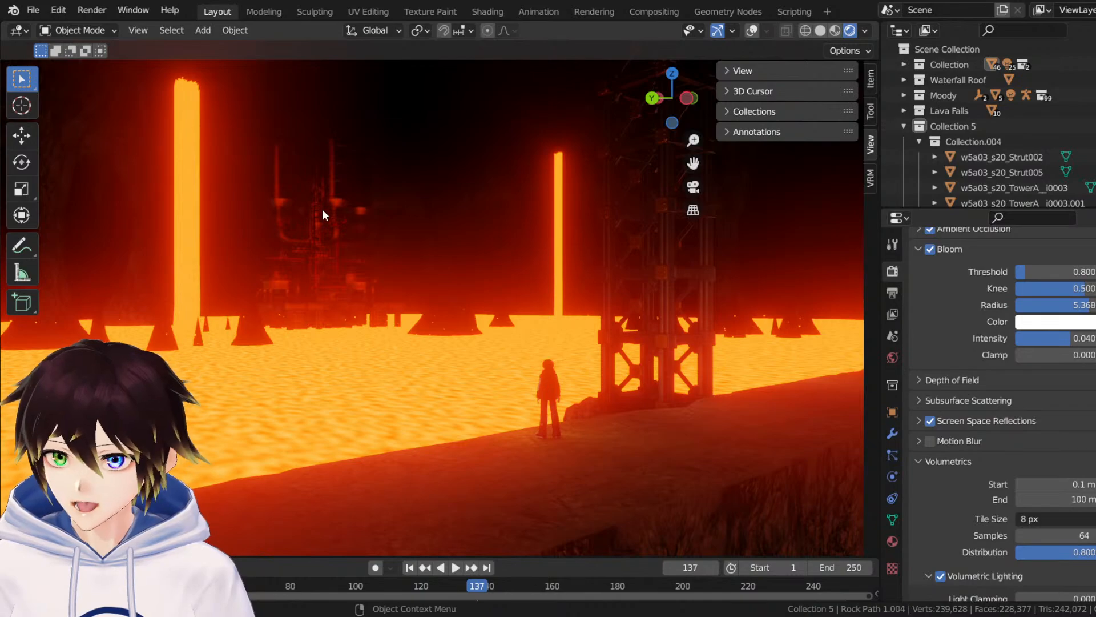
pyautogui.moveTo(324, 281); pyautogui.dragTo(429, 289, button='middle')
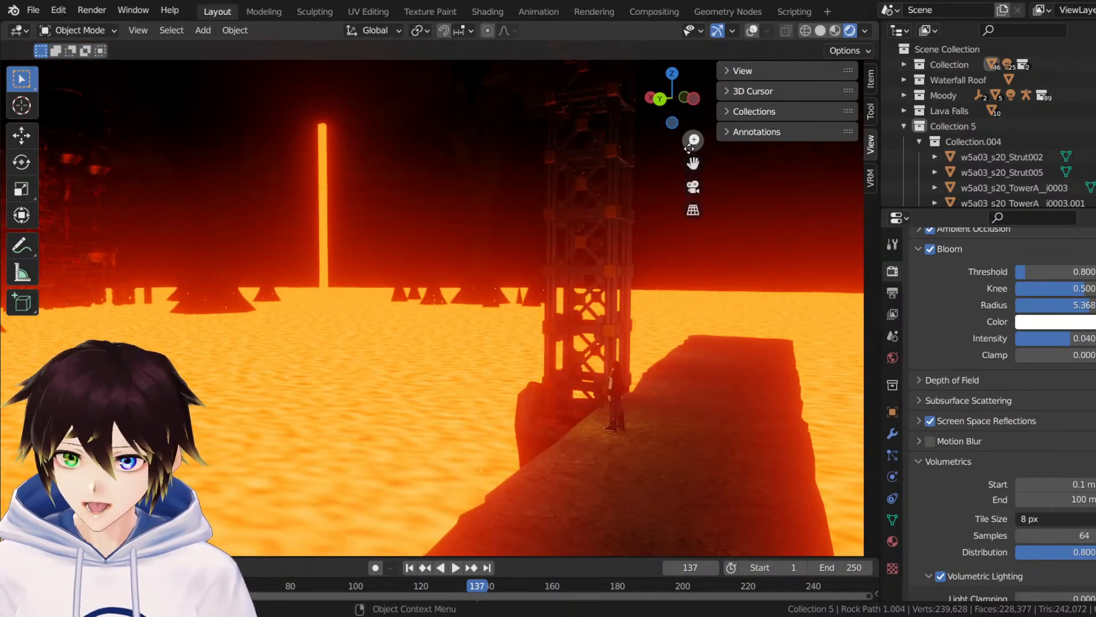
pyautogui.moveTo(693, 163); pyautogui.dragTo(645, 165)
pyautogui.moveTo(555, 332); pyautogui.dragTo(498, 354, button='middle')
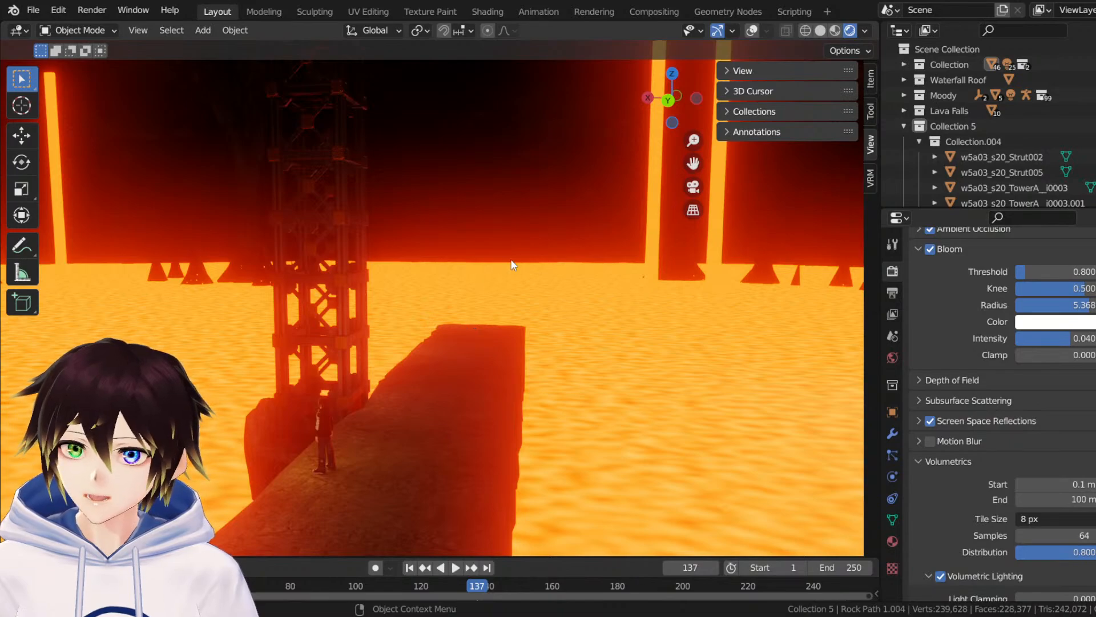
pyautogui.moveTo(516, 262); pyautogui.dragTo(508, 196, button='middle')
pyautogui.moveTo(692, 162); pyautogui.dragTo(776, 166)
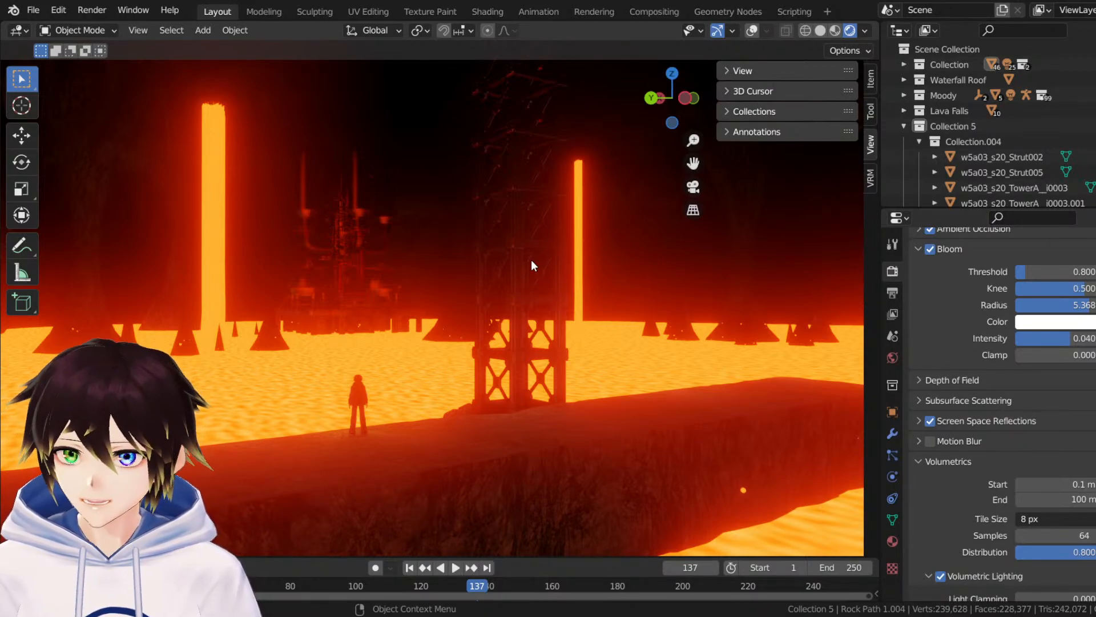
# View the metal tower from above and switch the viewport shading to Material Preview to examine the cave's models.
pyautogui.moveTo(515, 247); pyautogui.dragTo(495, 245, button='middle')
pyautogui.moveTo(683, 166); pyautogui.dragTo(644, 216, button='middle')
pyautogui.moveTo(687, 163); pyautogui.dragTo(542, 240)
pyautogui.moveTo(540, 234); pyautogui.dragTo(543, 263, button='middle')
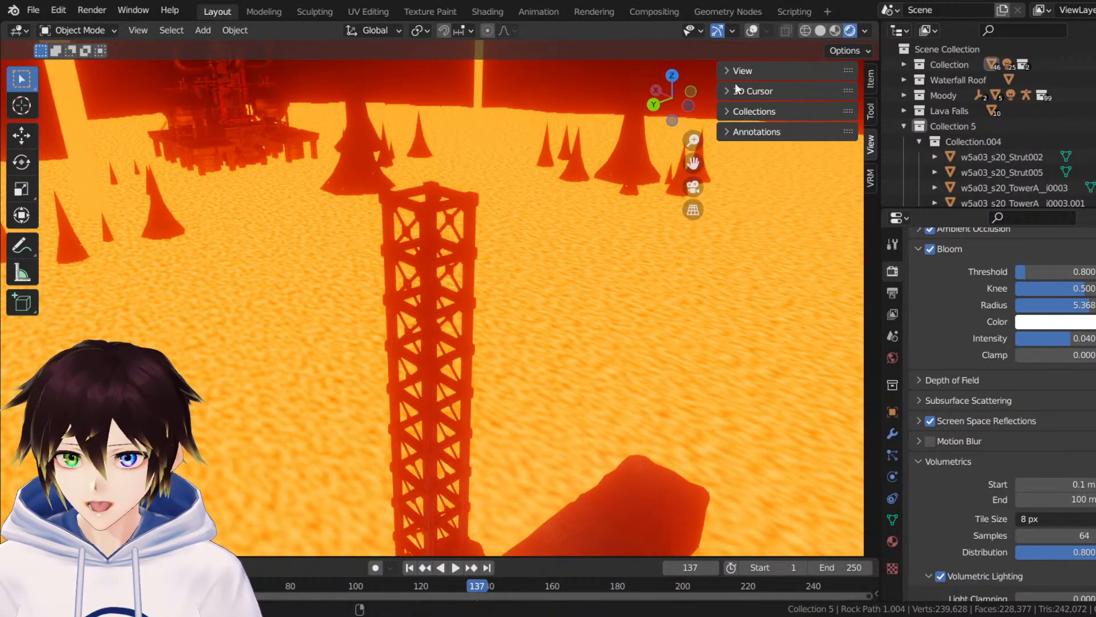
pyautogui.click(838, 30)
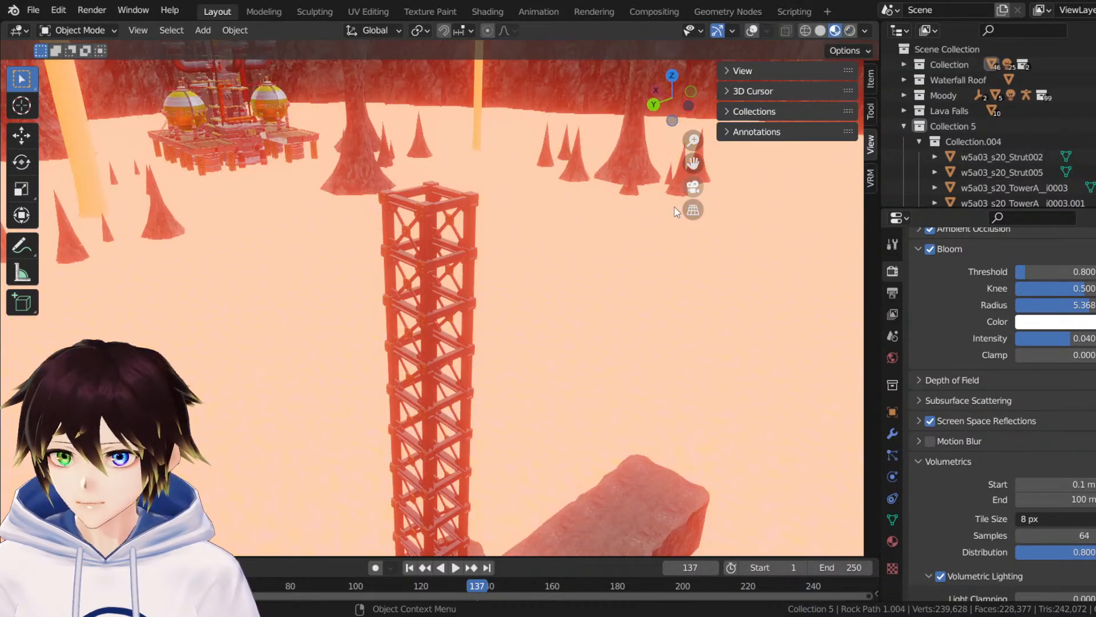
pyautogui.moveTo(674, 207); pyautogui.dragTo(584, 221, button='middle')
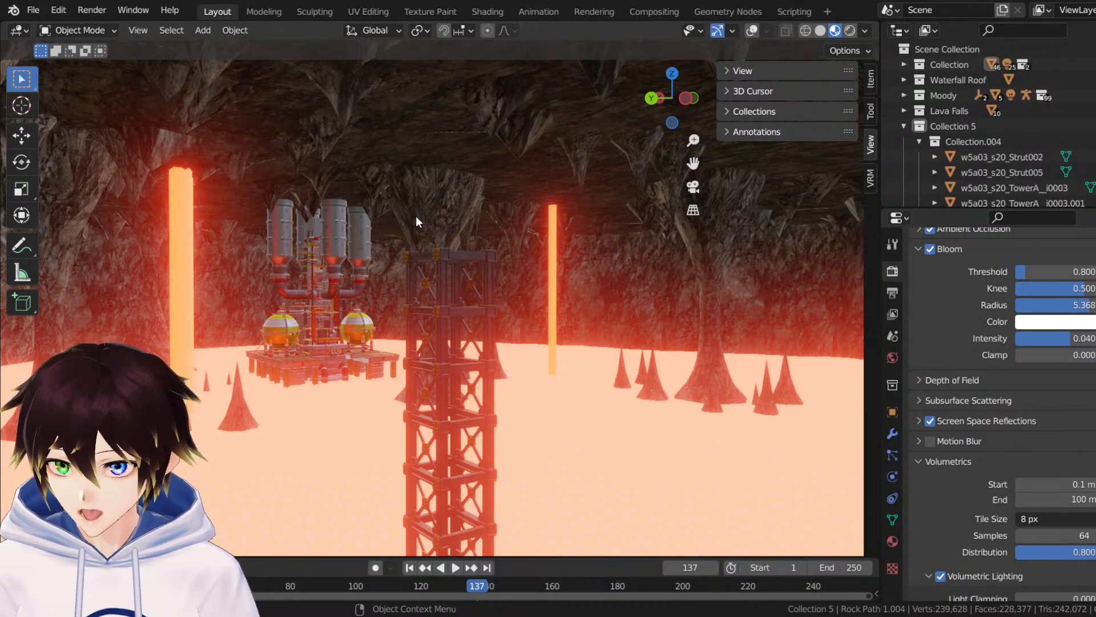
# View the metal tower in the lava cave up close from several sides to examine its struts and corner plates.
pyautogui.moveTo(417, 220); pyautogui.dragTo(64, 128, button='middle')
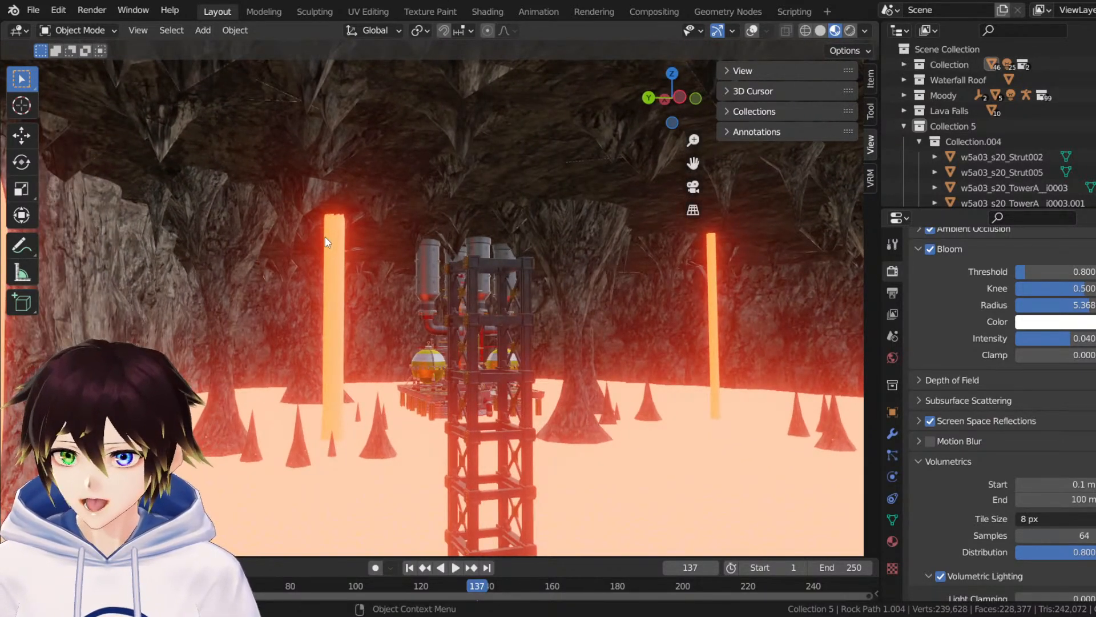
pyautogui.scroll(5, 316, 232)
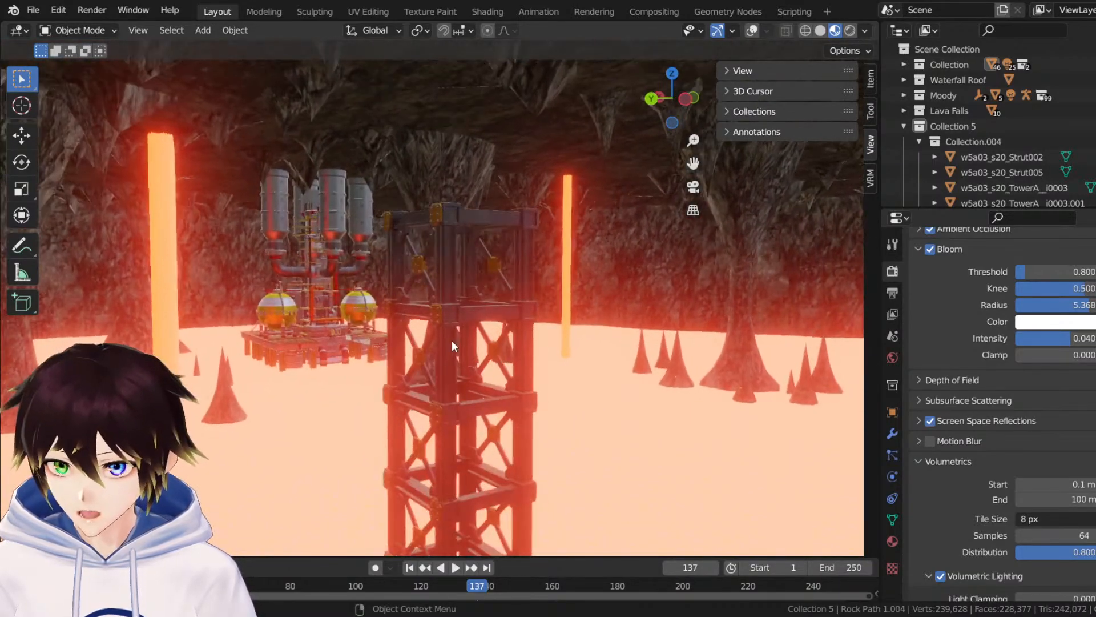
pyautogui.moveTo(451, 340); pyautogui.dragTo(497, 333, button='middle')
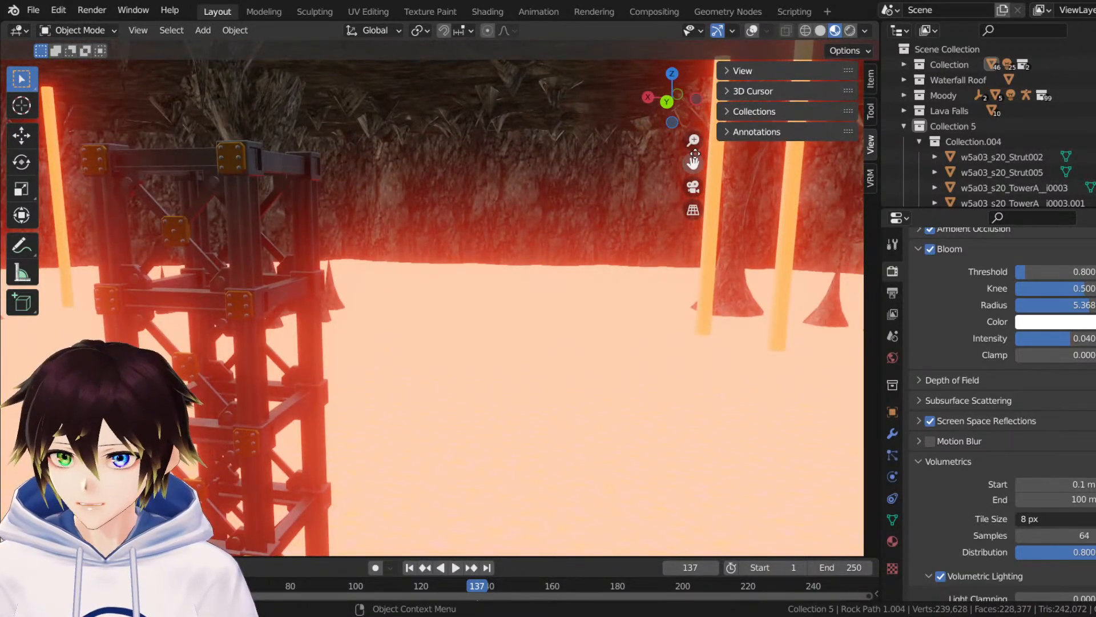
pyautogui.moveTo(695, 154); pyautogui.dragTo(851, 160)
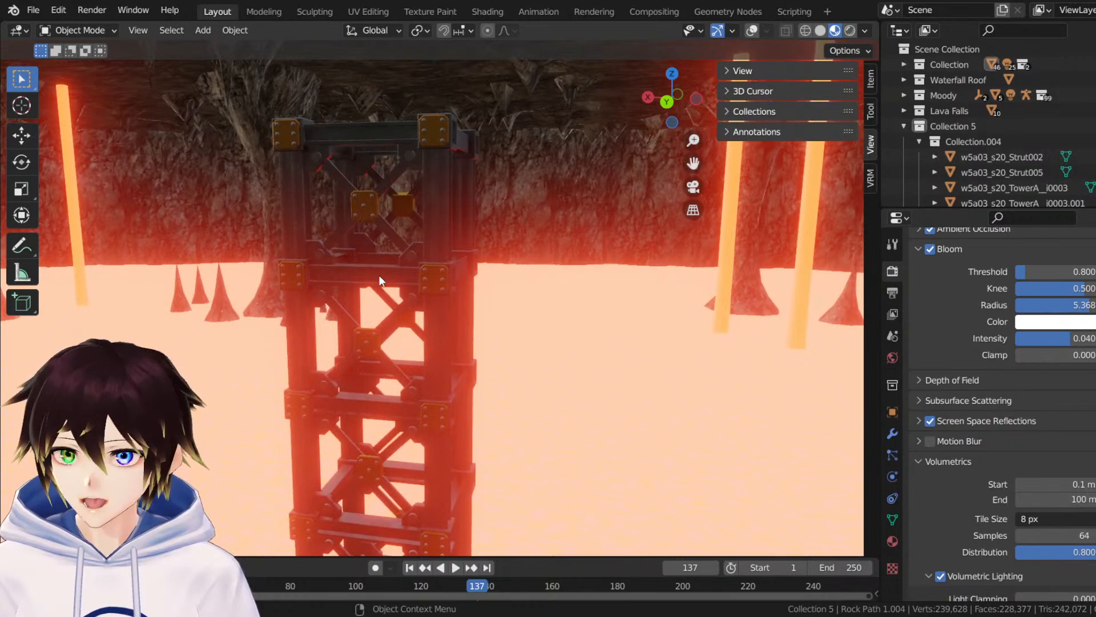
pyautogui.moveTo(381, 280); pyautogui.dragTo(342, 266, button='middle')
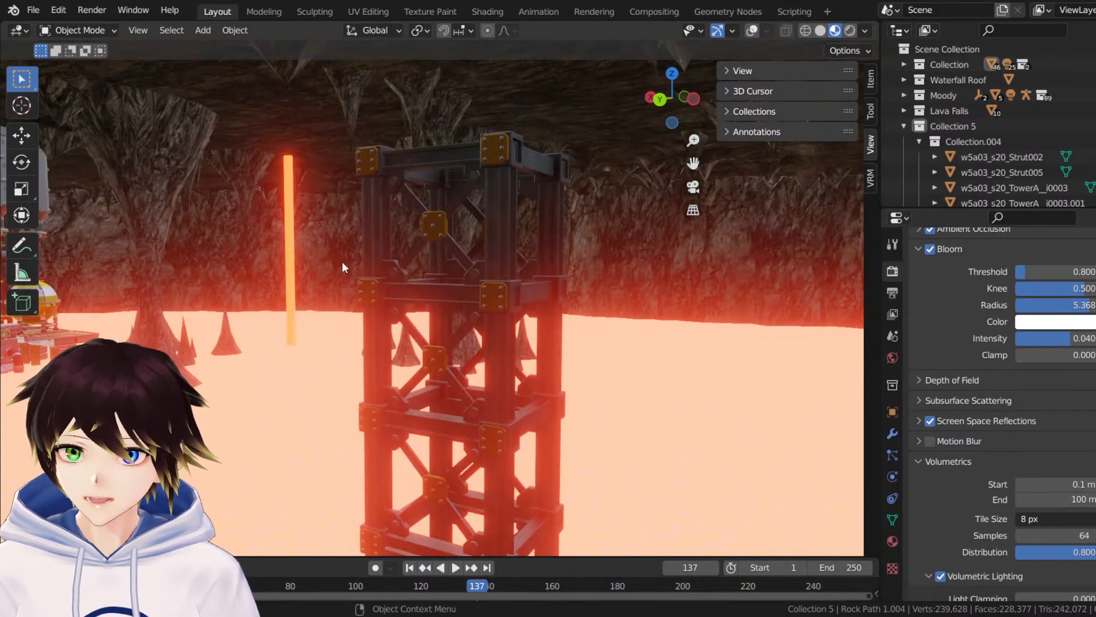
# Select the metal tower's top section and show the viewport overlays to see its outline.
pyautogui.click(515, 179)
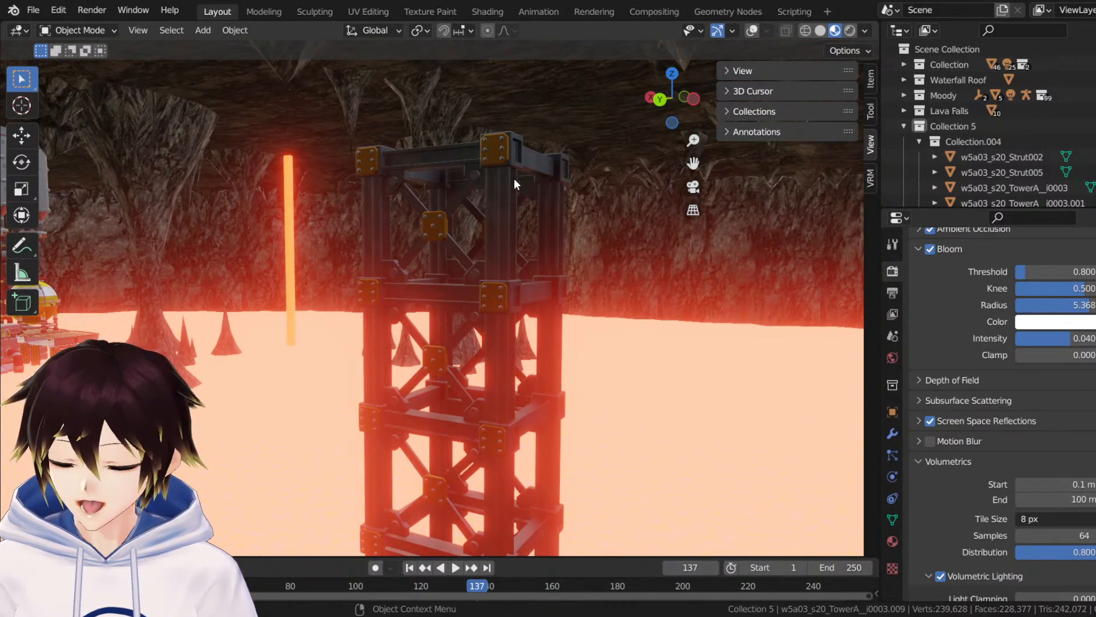
pyautogui.click(757, 30)
pyautogui.moveTo(552, 182); pyautogui.dragTo(425, 315, button='middle')
pyautogui.scroll(-5, 570, 252)
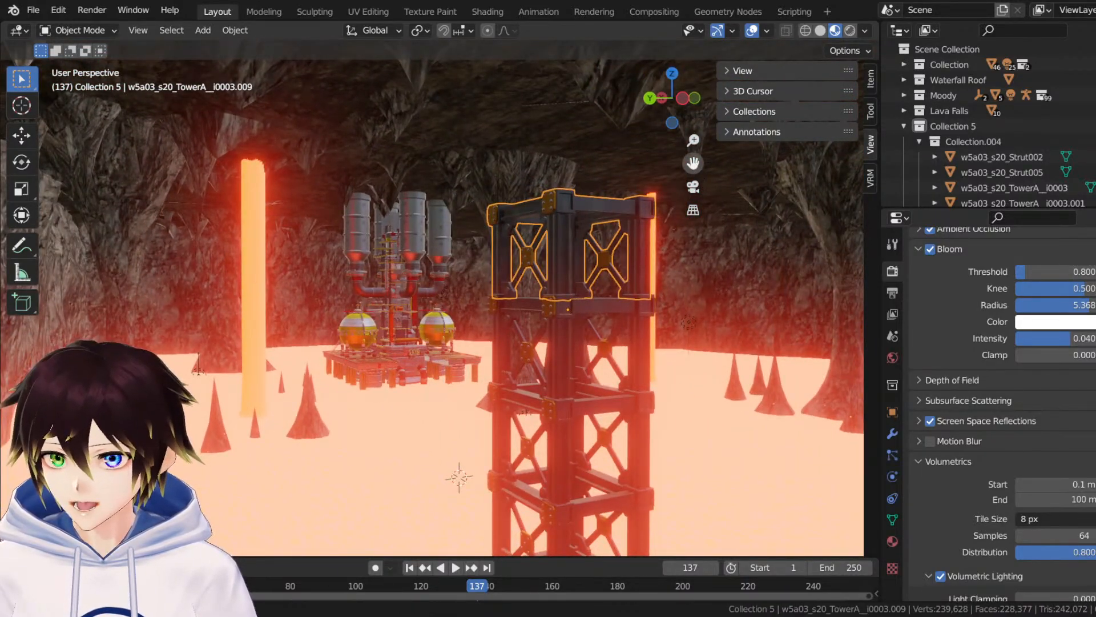
# View the industrial structure across the lava lake up close to examine its cylinders, pipes, round tanks and platforms.
pyautogui.moveTo(693, 165); pyautogui.dragTo(574, 237)
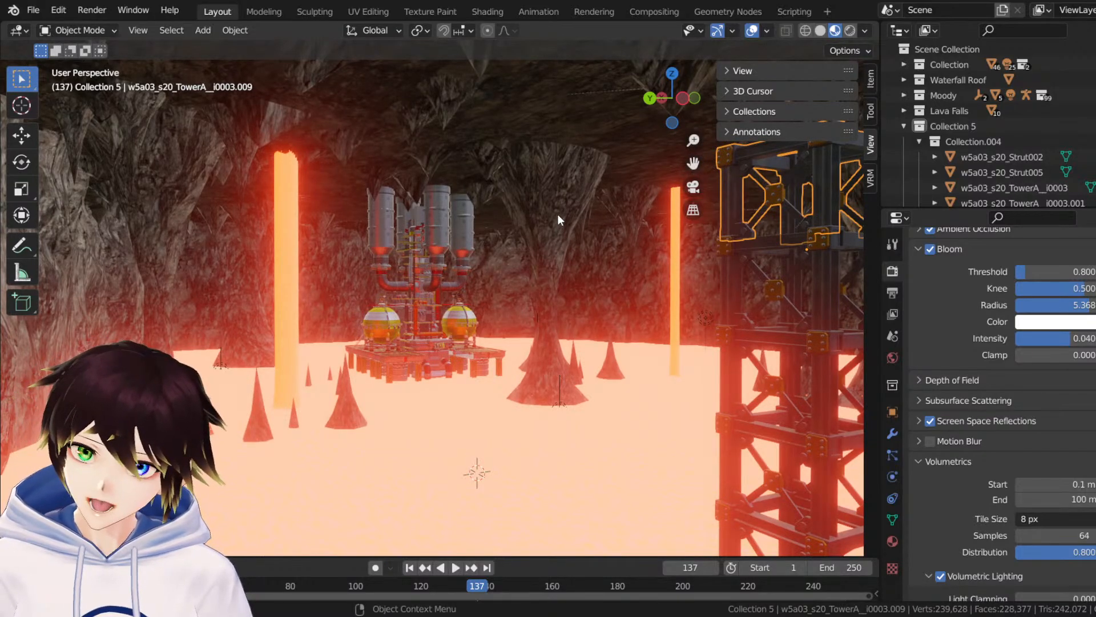
pyautogui.scroll(1, 556, 245)
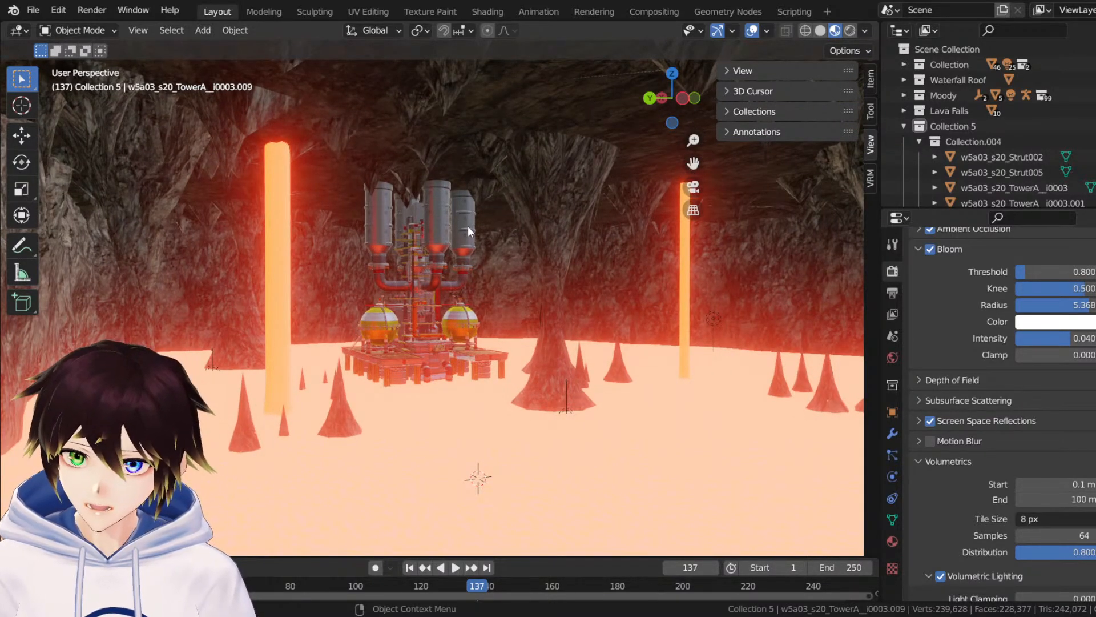
pyautogui.moveTo(471, 256); pyautogui.dragTo(474, 239, button='middle')
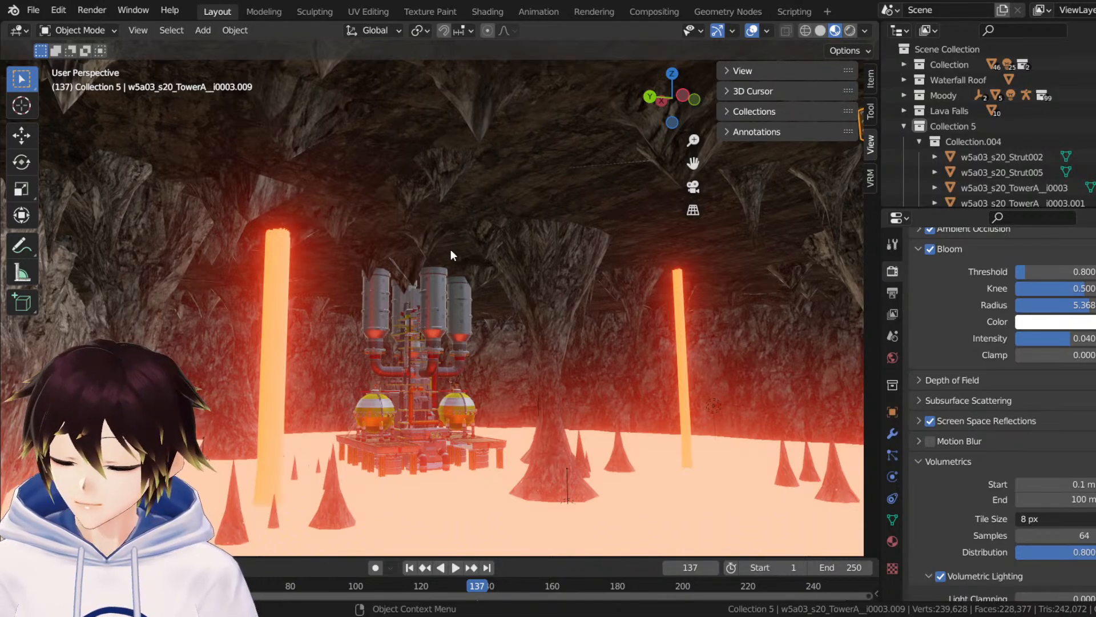
pyautogui.moveTo(450, 249); pyautogui.dragTo(710, 149, button='middle')
pyautogui.moveTo(696, 162); pyautogui.dragTo(277, 108)
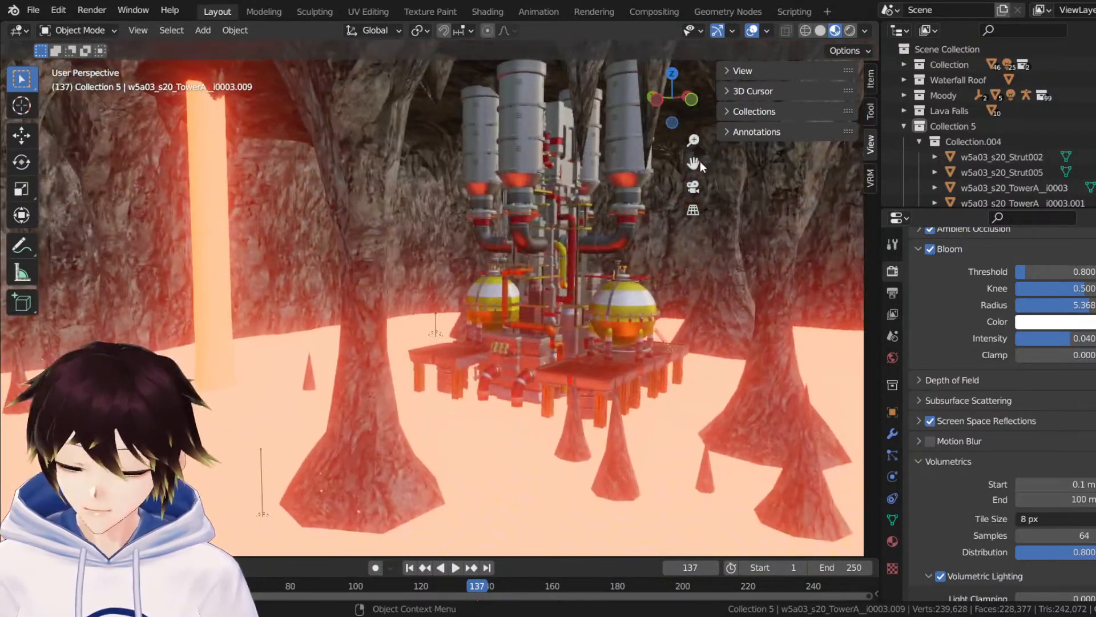
pyautogui.keyDown('shift'); pyautogui.moveTo(700, 161); pyautogui.dragTo(545, 255, button='middle'); pyautogui.keyUp('shift')
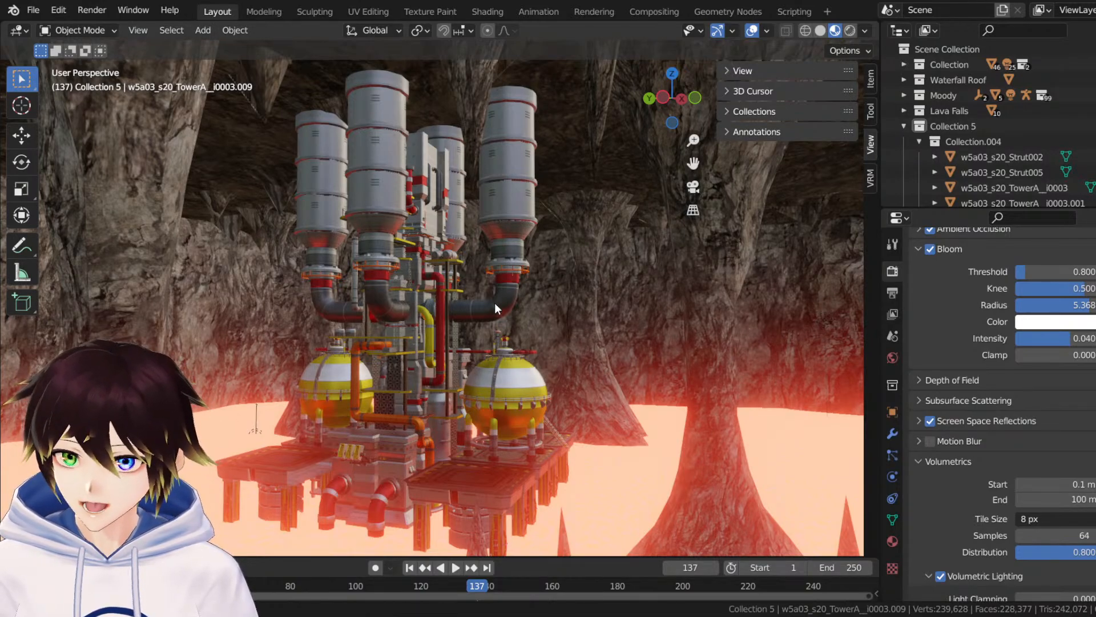
pyautogui.keyDown('shift'); pyautogui.moveTo(494, 303); pyautogui.dragTo(512, 273, button='middle'); pyautogui.keyUp('shift')
pyautogui.moveTo(693, 163); pyautogui.dragTo(657, 172)
pyautogui.keyDown('shift'); pyautogui.moveTo(375, 249); pyautogui.dragTo(562, 293, button='middle'); pyautogui.keyUp('shift')
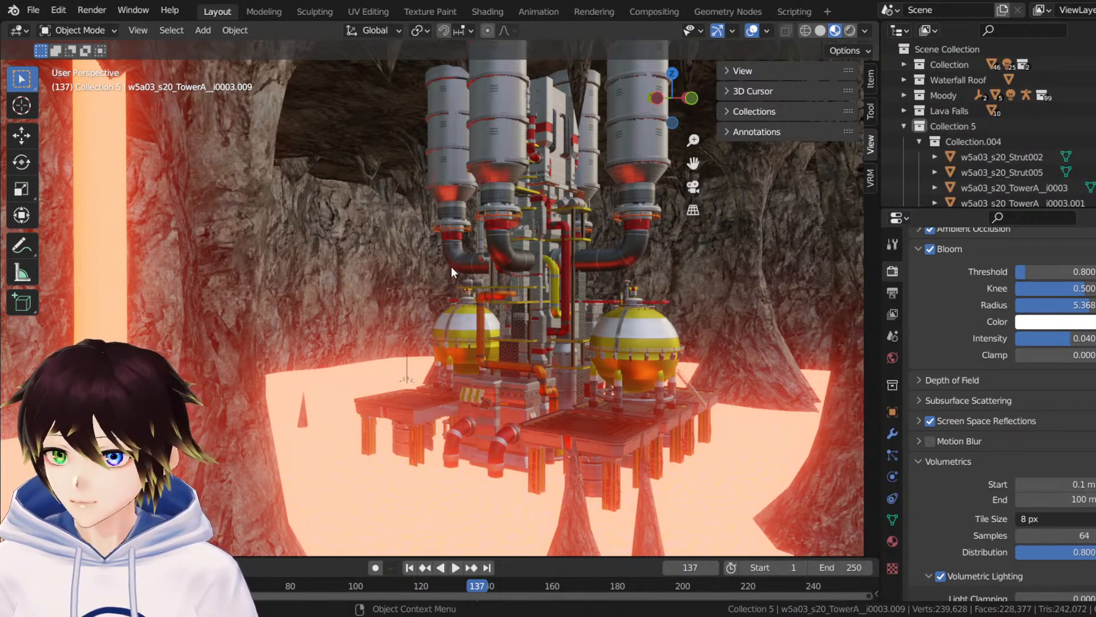
pyautogui.moveTo(451, 266); pyautogui.dragTo(463, 266, button='middle')
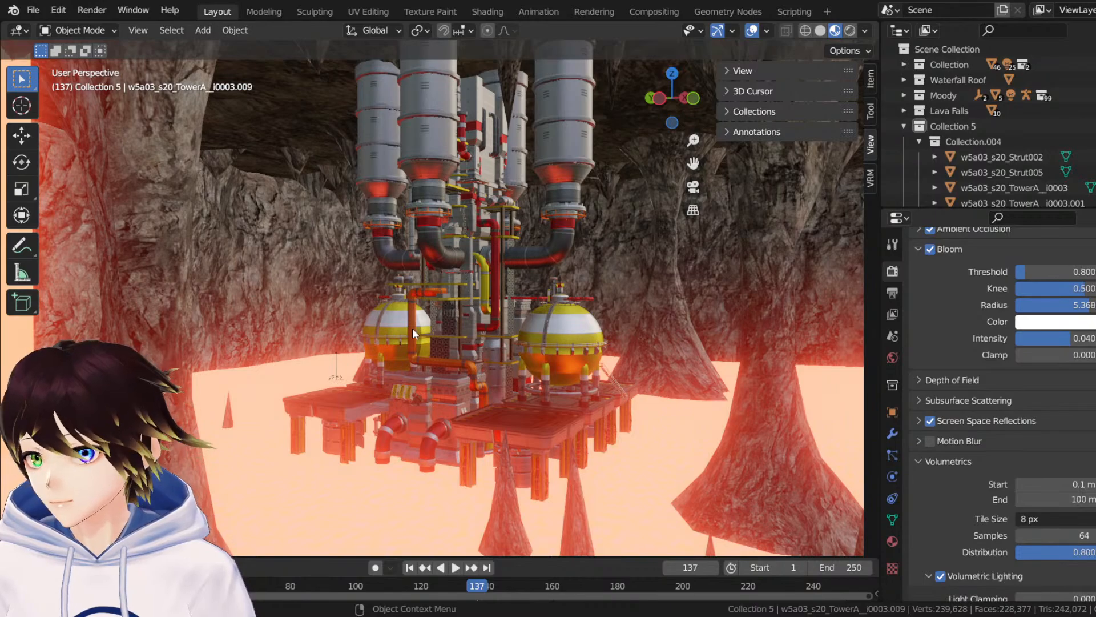
# Return the view to behind the character facing the industrial structure and switch the viewport shading to Rendered.
pyautogui.moveTo(381, 287); pyautogui.dragTo(577, 192, button='middle')
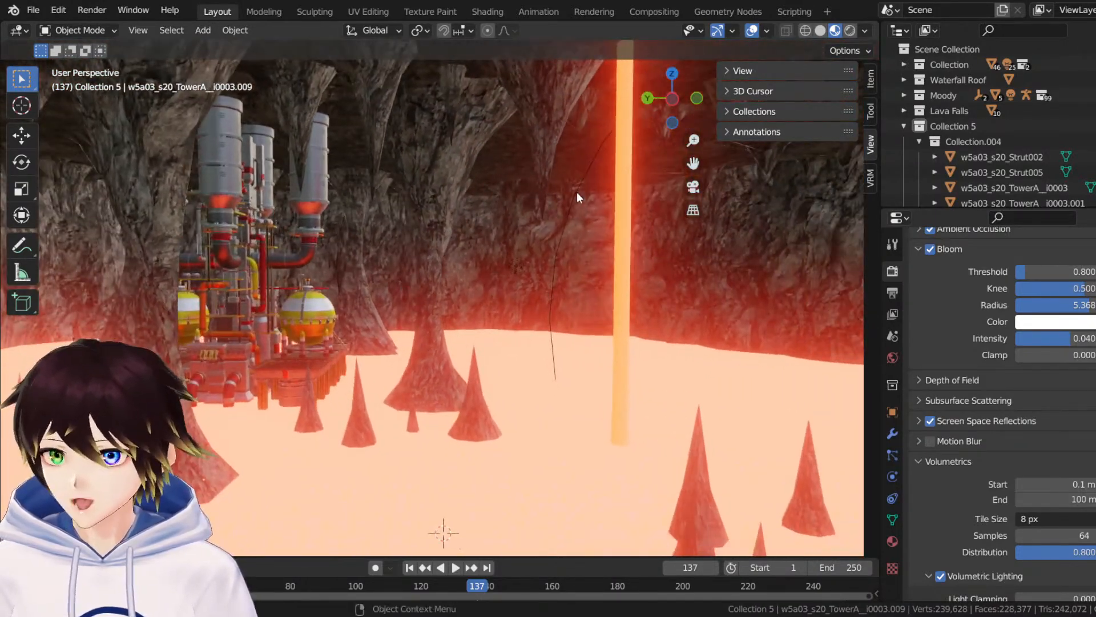
pyautogui.moveTo(693, 163); pyautogui.dragTo(917, 105)
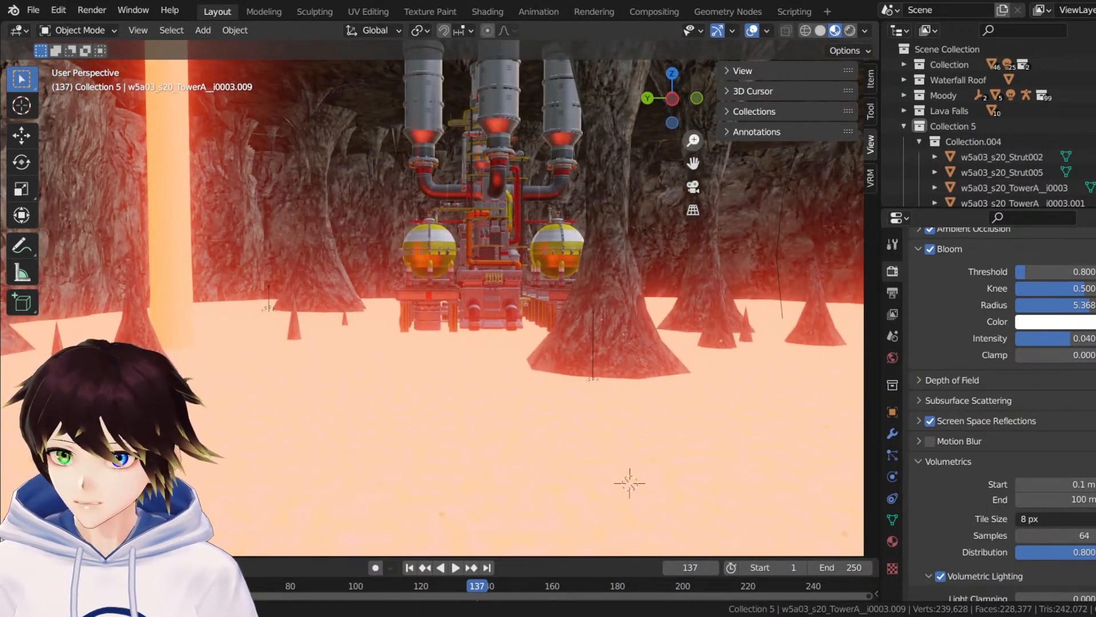
pyautogui.moveTo(693, 140); pyautogui.dragTo(708, 157)
pyautogui.moveTo(533, 215); pyautogui.dragTo(555, 217, button='middle')
pyautogui.moveTo(693, 139); pyautogui.dragTo(693, 124)
pyautogui.click(850, 30)
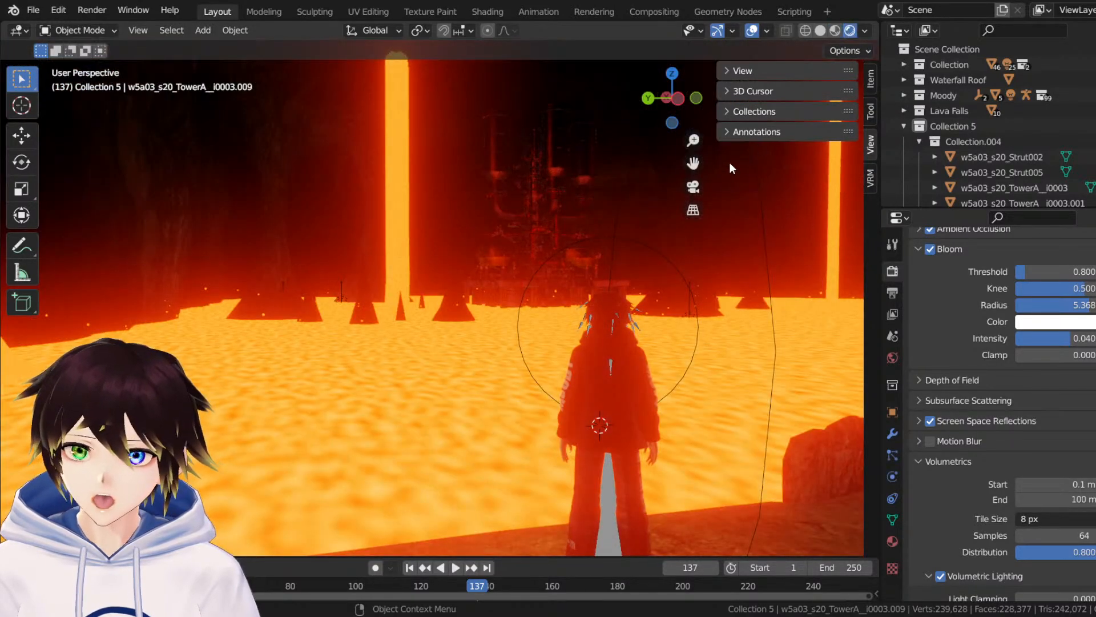
# Hide the viewport overlays and examine the rendered lava lake and falls from behind the character.
pyautogui.click(752, 30)
pyautogui.moveTo(693, 162); pyautogui.dragTo(703, 86)
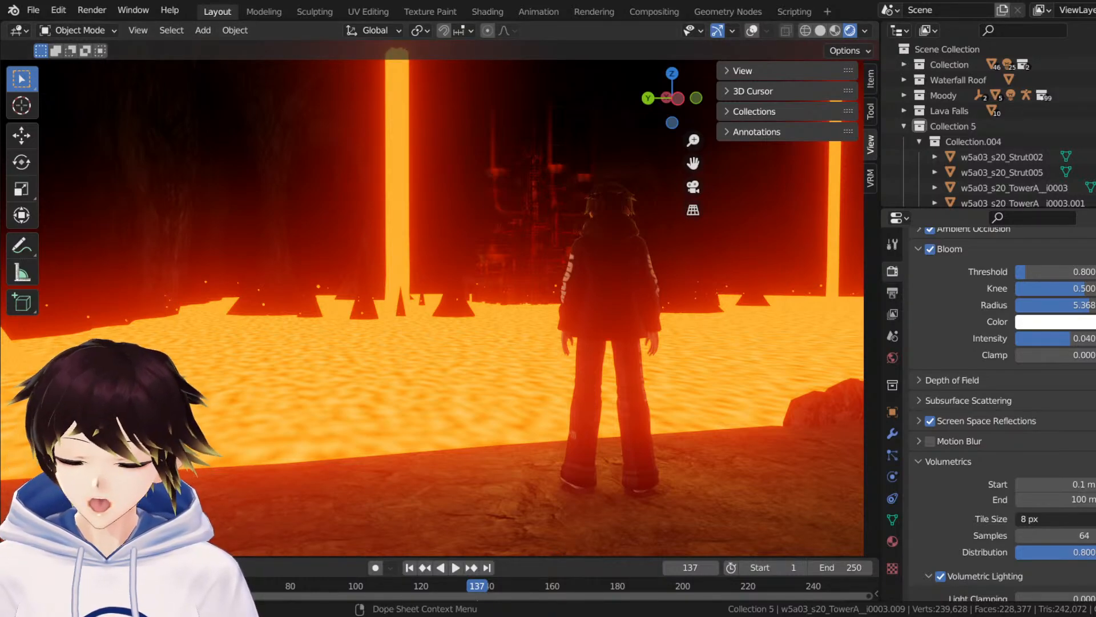
pyautogui.moveTo(694, 163)
pyautogui.mouseDown()
pyautogui.moveTo(651, 182)
pyautogui.moveTo(693, 164)
pyautogui.mouseUp()
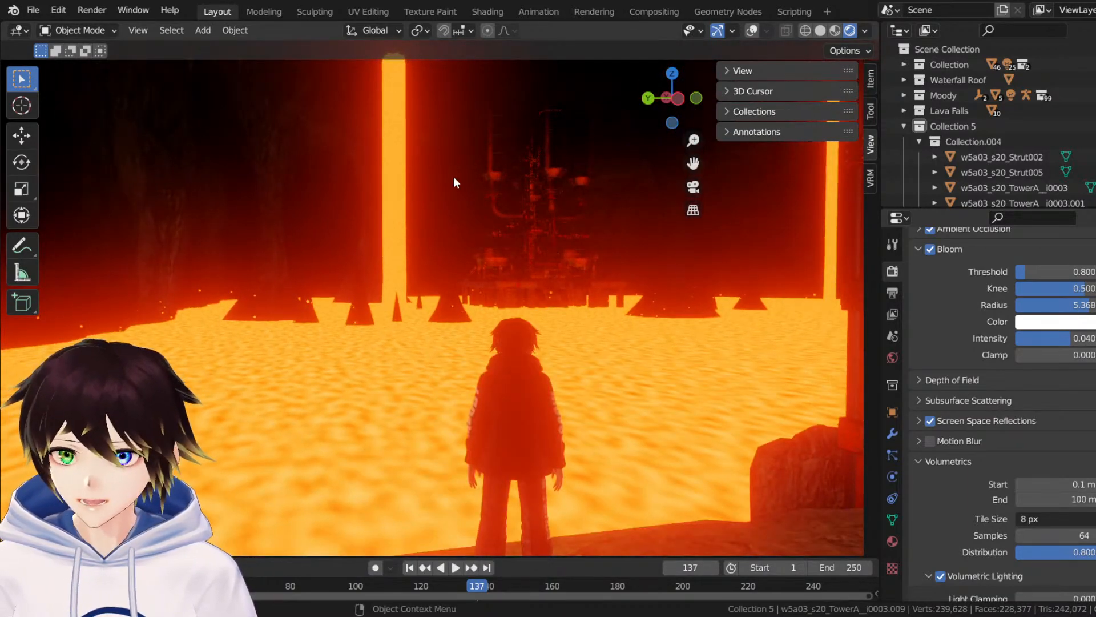
pyautogui.scroll(-2, 464, 176)
pyautogui.scroll(2, 697, 165)
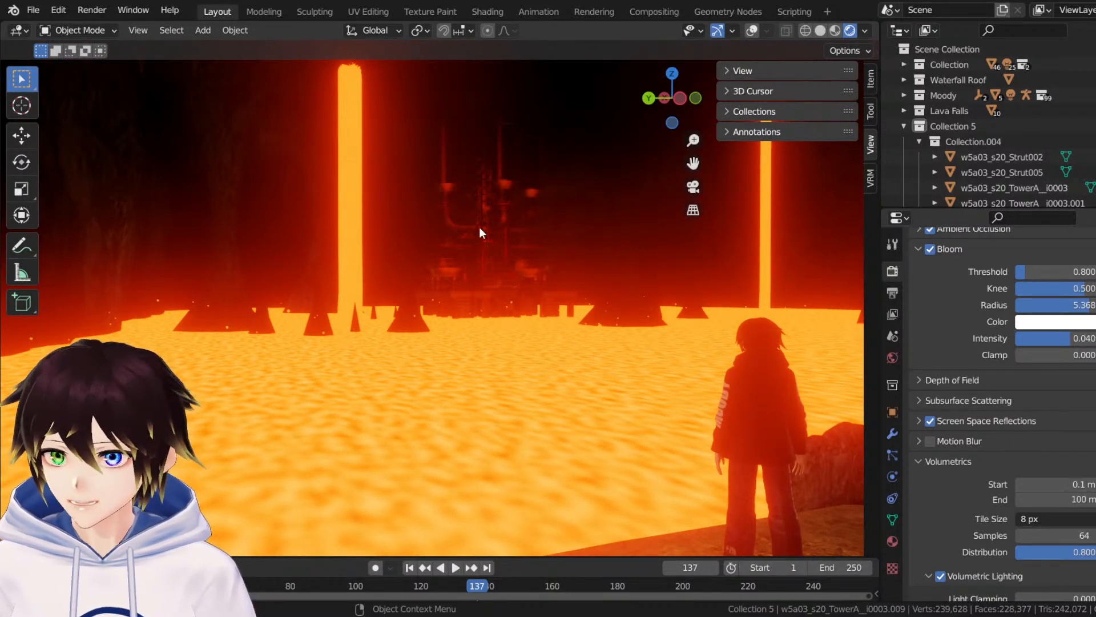
# Open the recent file Snowdin forest.blend without saving the changes to the lava cave scene.
pyautogui.click(33, 10)
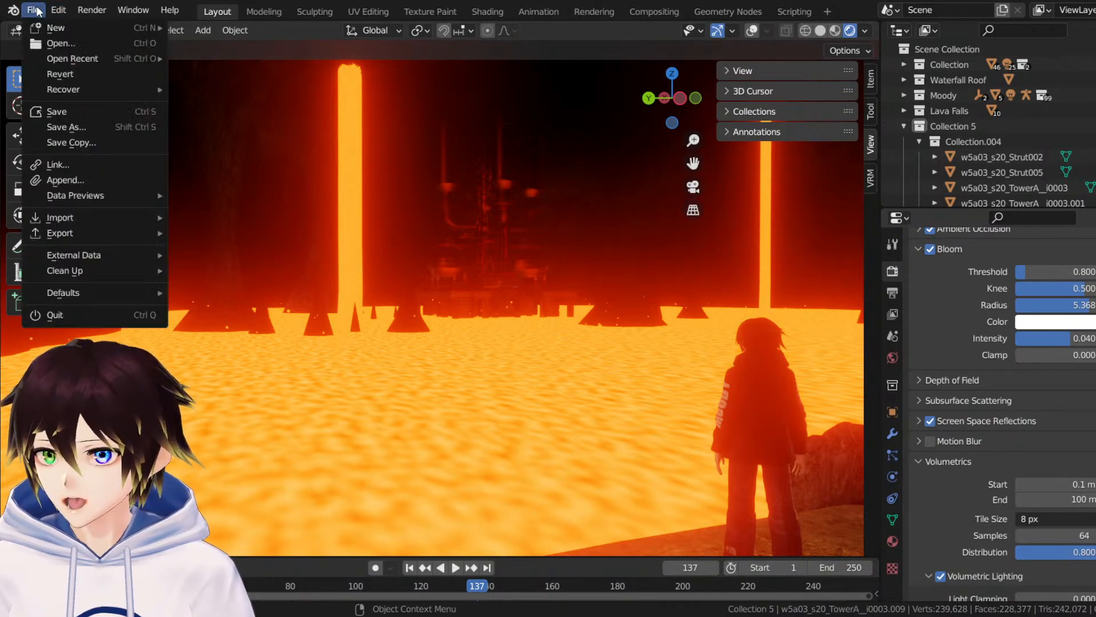
pyautogui.moveTo(68, 60)
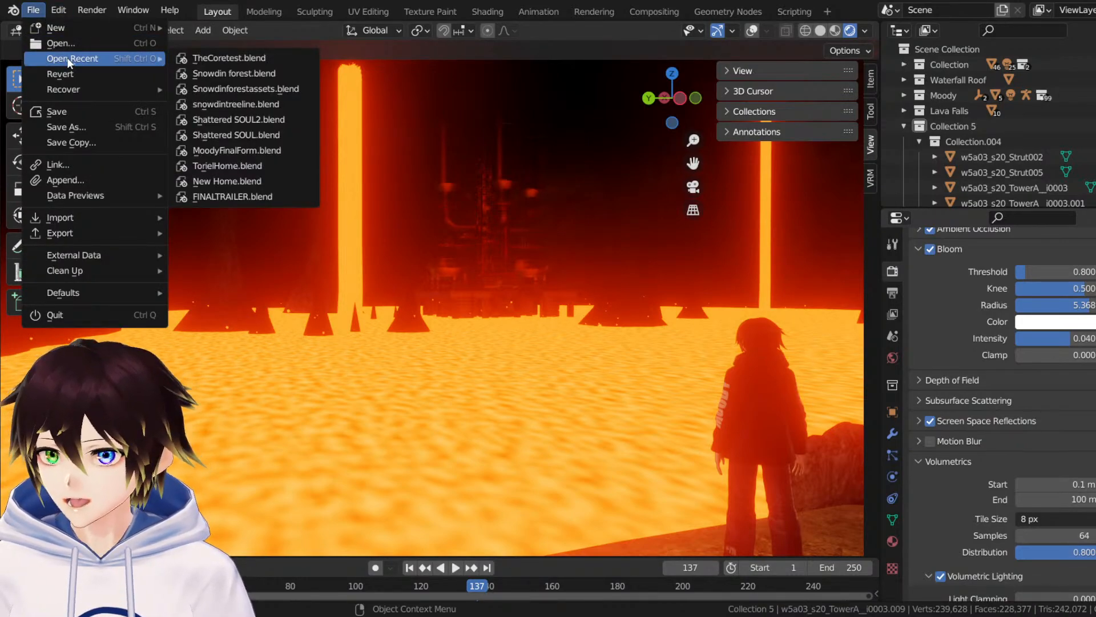
pyautogui.click(227, 74)
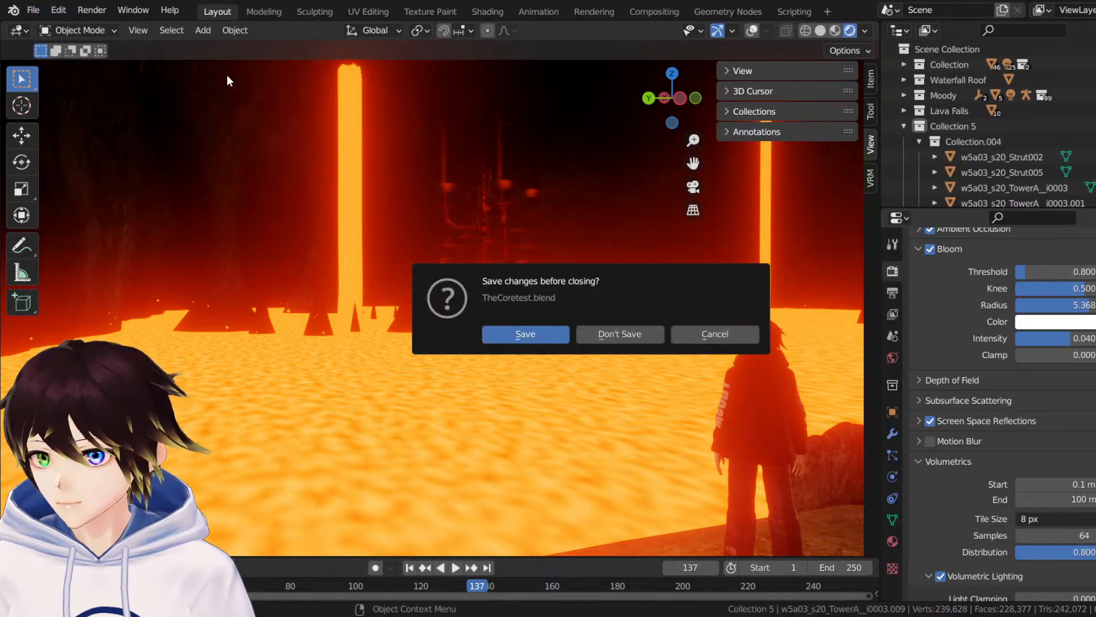
pyautogui.click(628, 334)
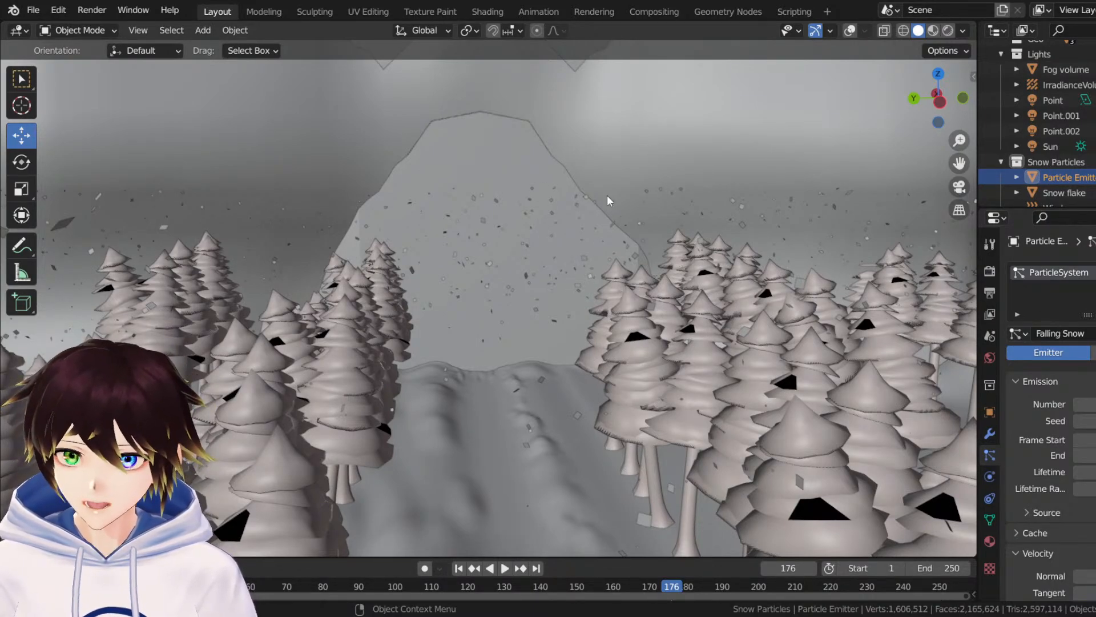
# Switch the viewport shading to Rendered and view the snowy forest path from between the tree rows.
pyautogui.click(931, 34)
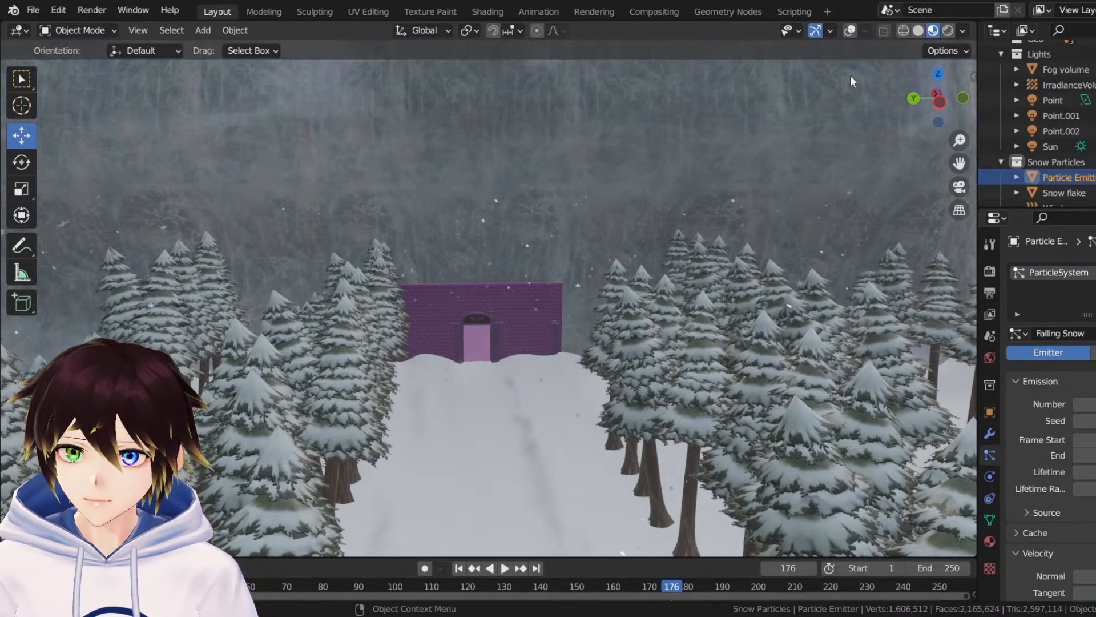
pyautogui.click(948, 30)
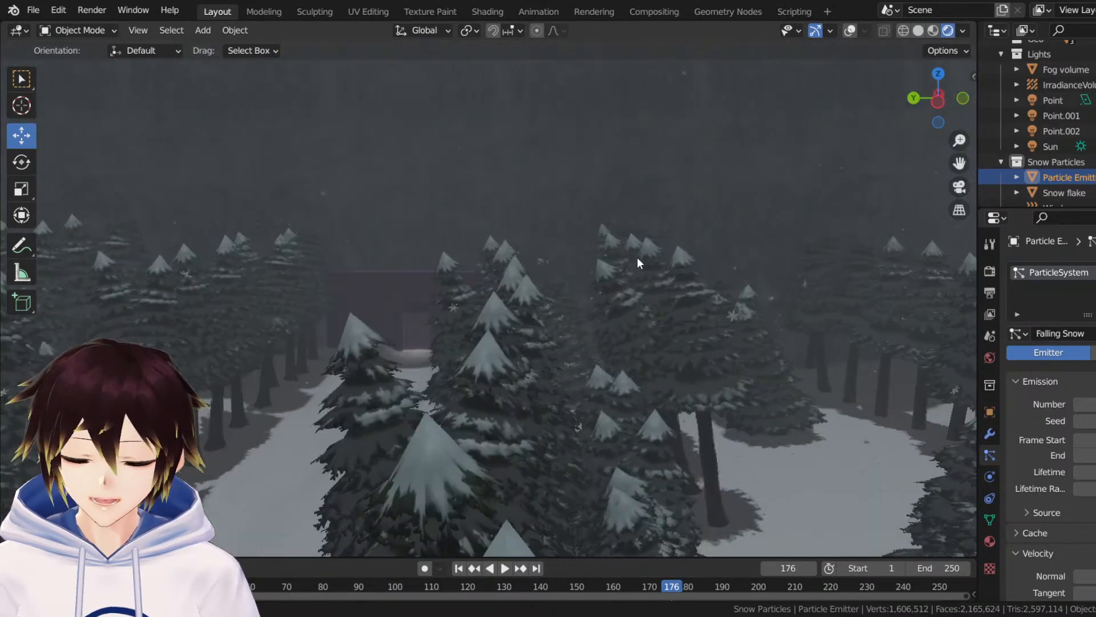
pyautogui.moveTo(638, 258); pyautogui.dragTo(642, 257, button='middle')
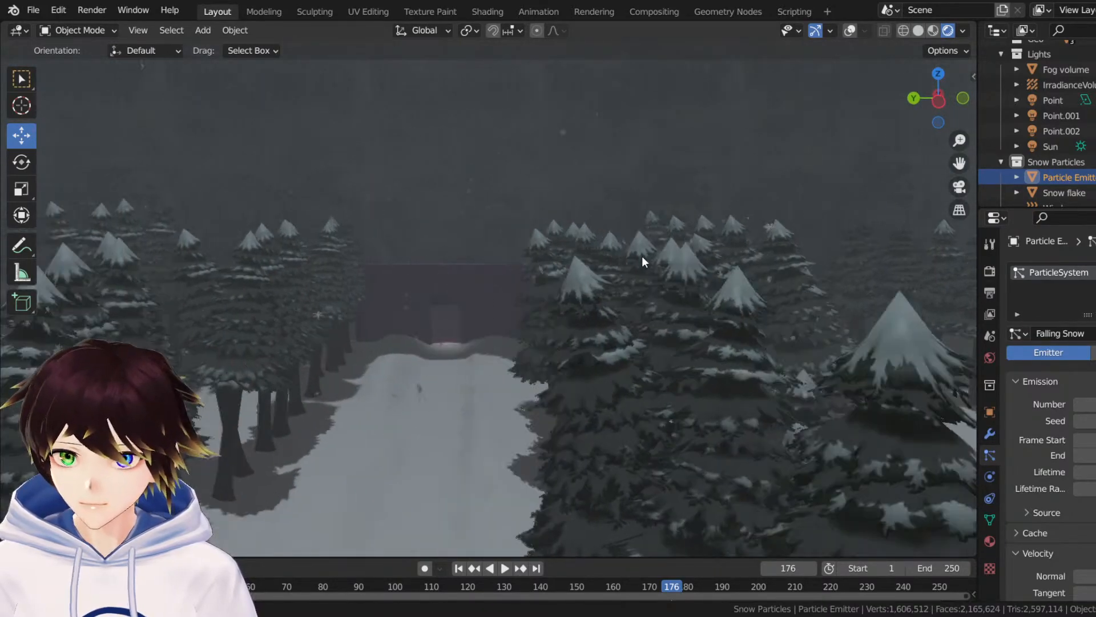
pyautogui.scroll(-5, 626, 263)
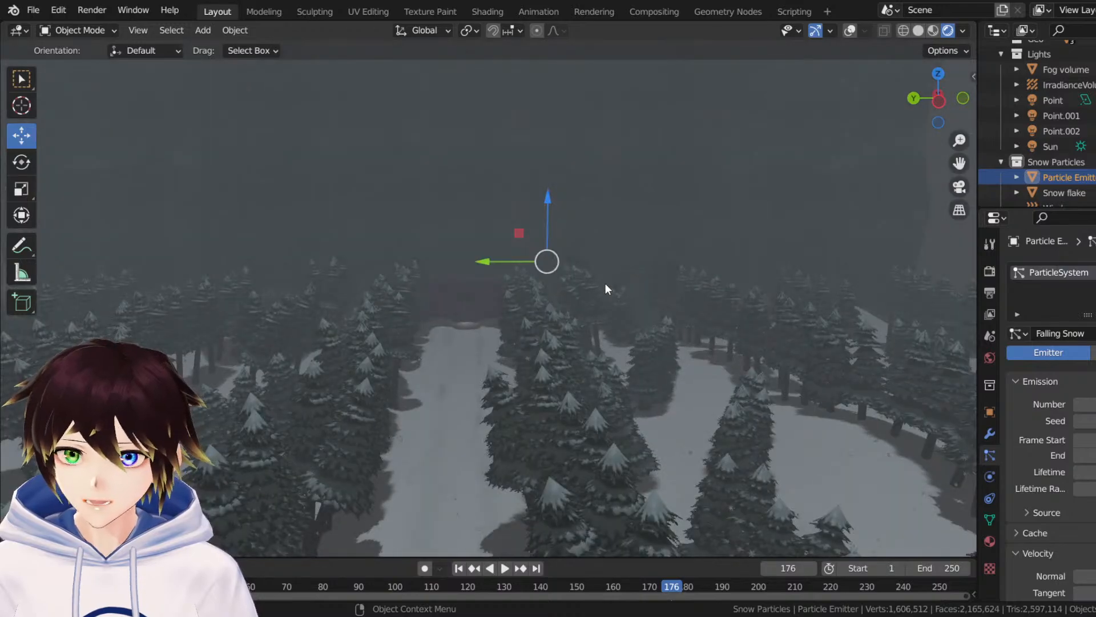
pyautogui.scroll(1, 606, 283)
pyautogui.scroll(3, 600, 281)
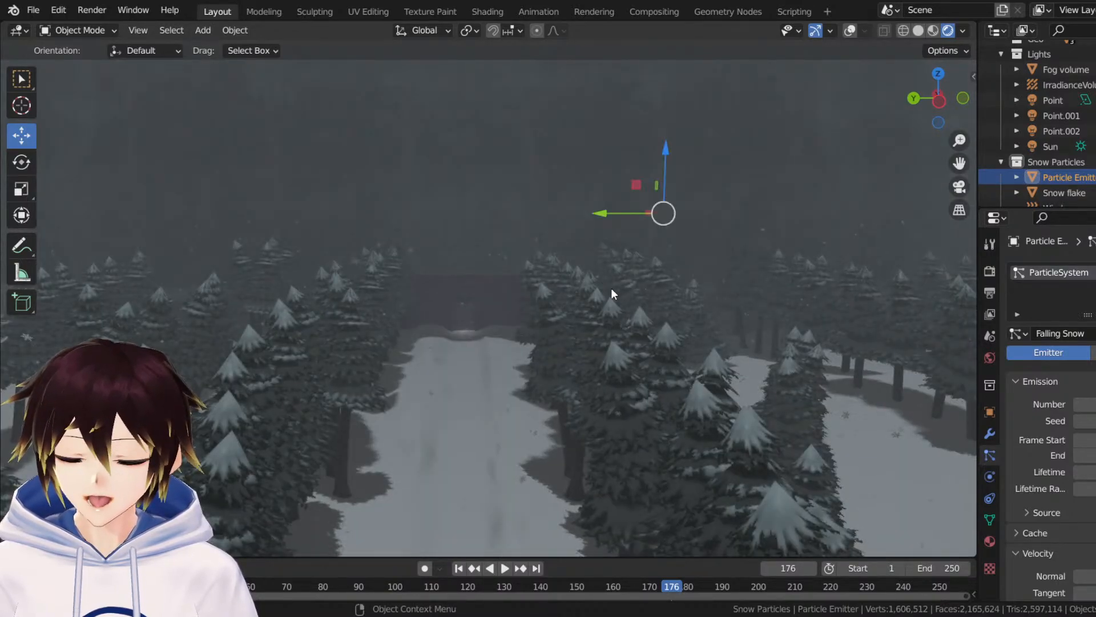
pyautogui.scroll(3, 611, 287)
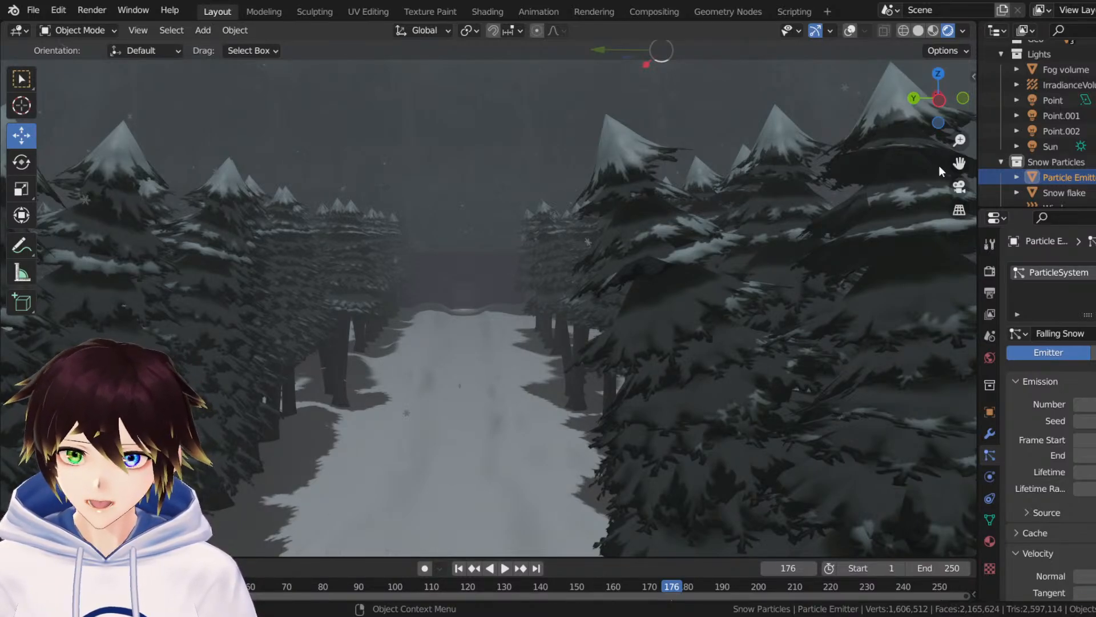
pyautogui.moveTo(959, 163); pyautogui.dragTo(957, 134)
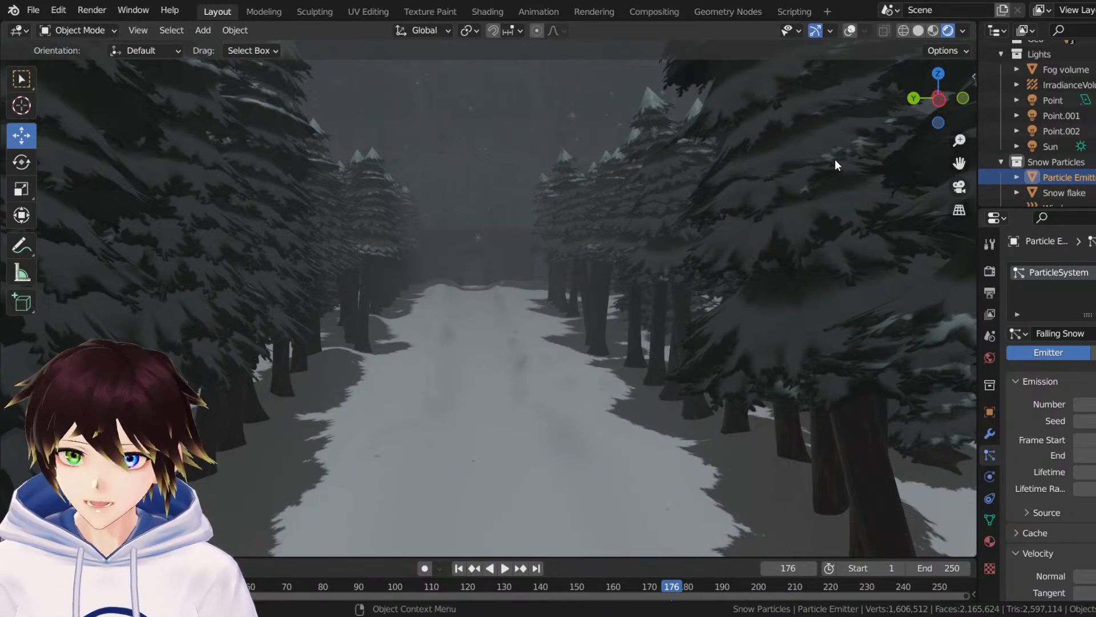
# Play the falling snow animation for a moment, stop it, and view the snowy forest from above.
pyautogui.press('space')
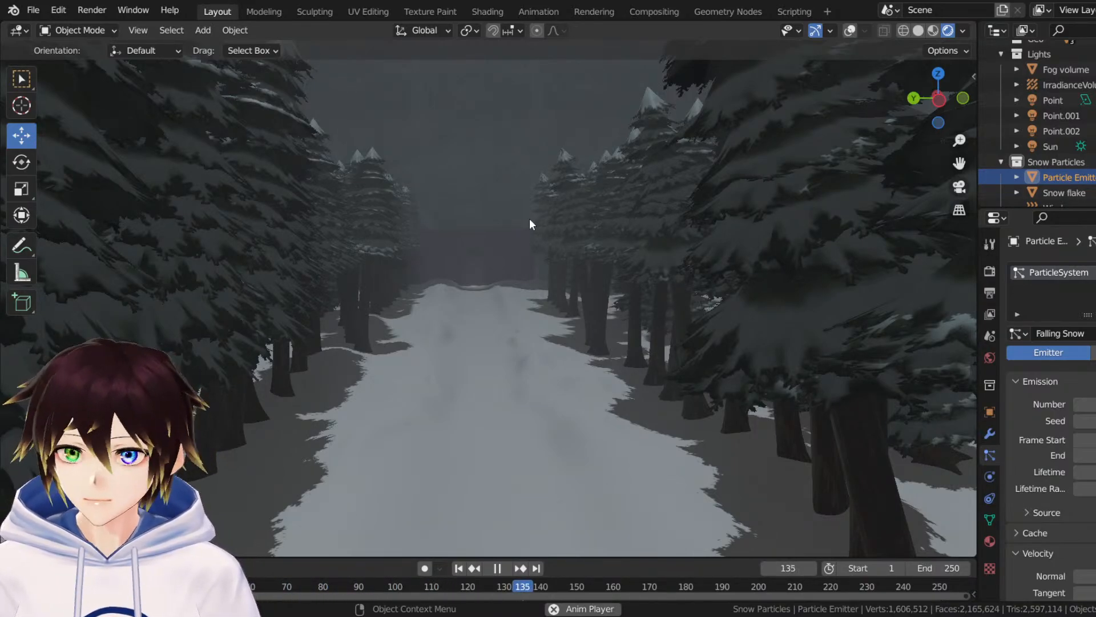
pyautogui.press('space')
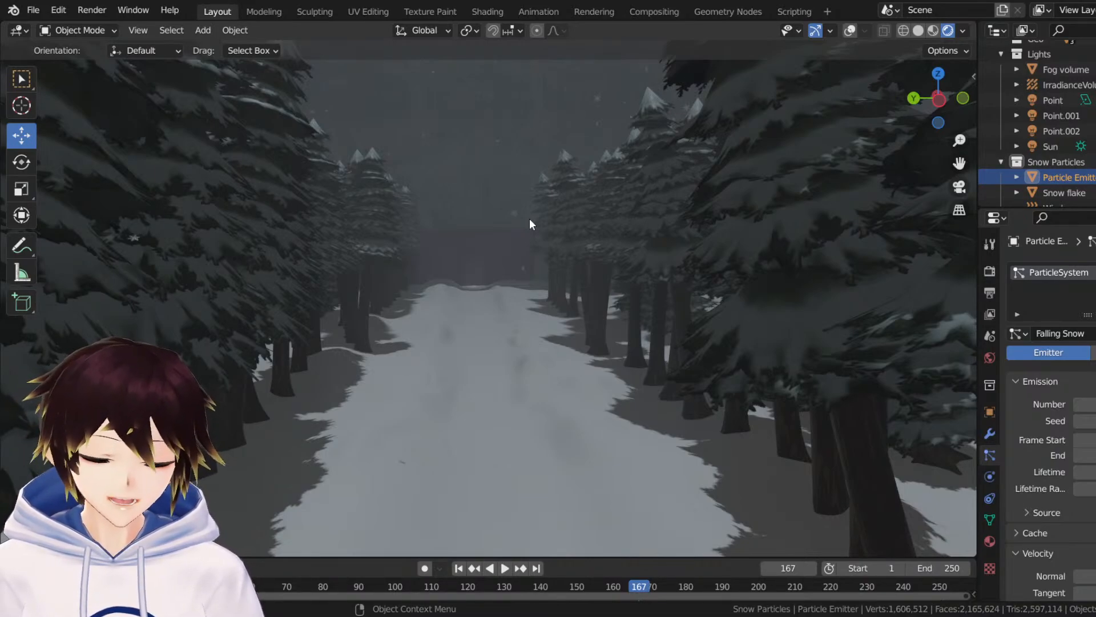
pyautogui.moveTo(511, 229); pyautogui.dragTo(554, 252, button='middle')
pyautogui.scroll(5, 546, 255)
pyautogui.scroll(-7, 539, 256)
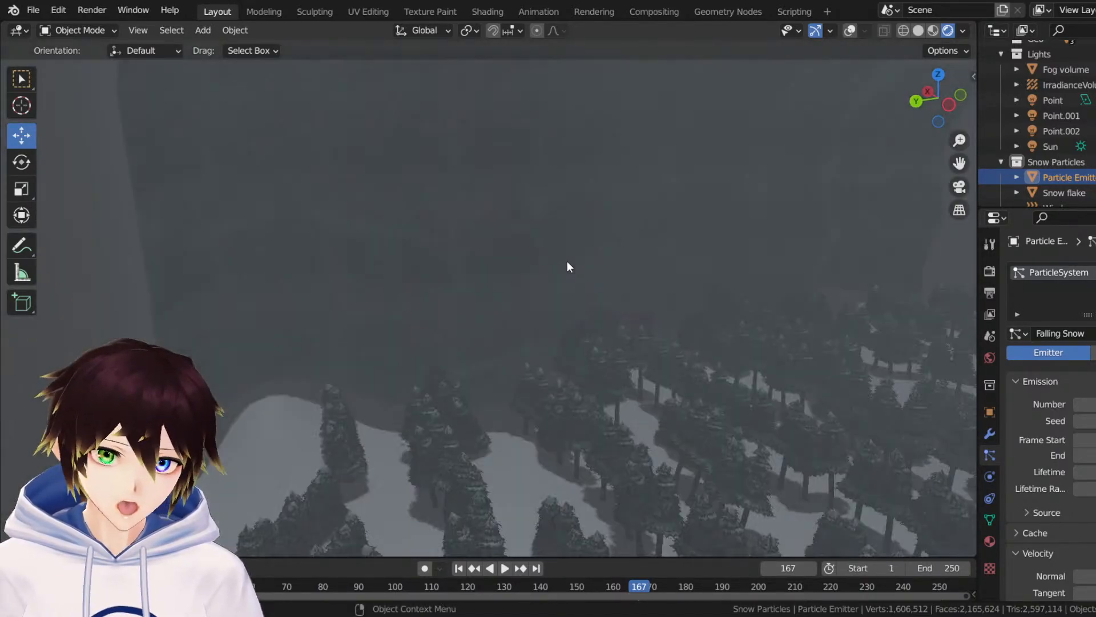
pyautogui.moveTo(952, 164); pyautogui.dragTo(737, 294)
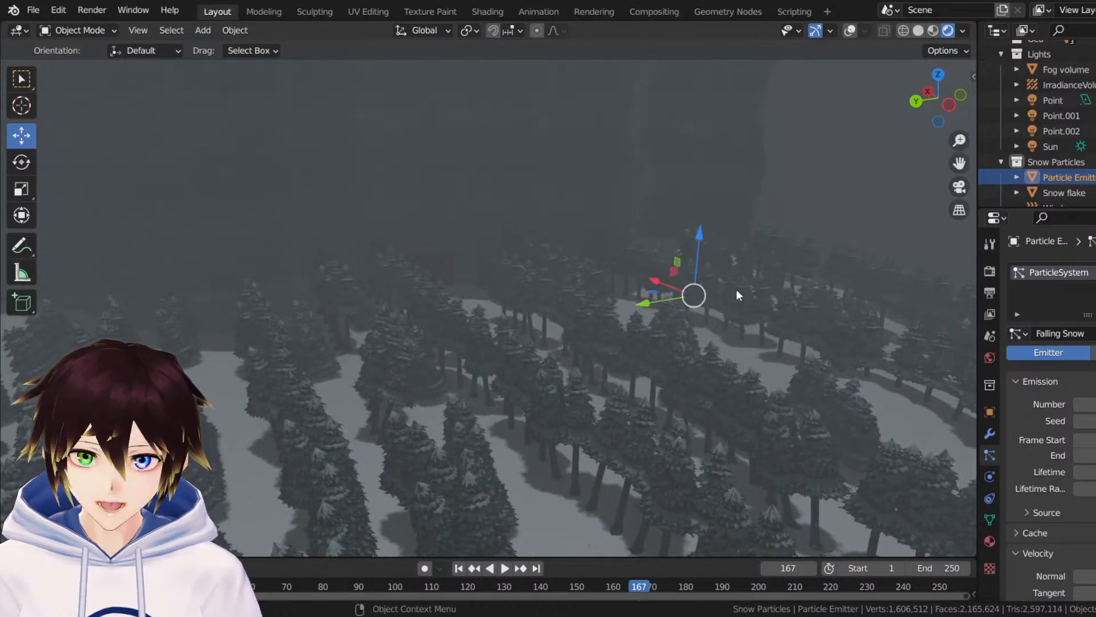
# Switch to the Select Box tool to clear the move gizmo from view, and play the animation over the forest.
pyautogui.moveTo(776, 200); pyautogui.dragTo(764, 198, button='middle')
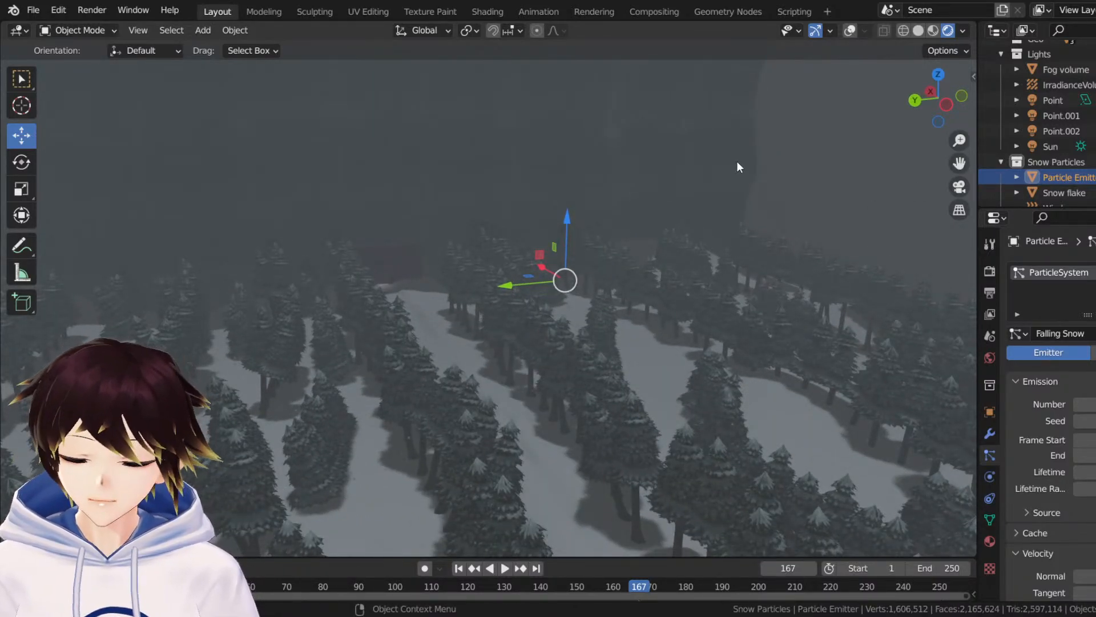
pyautogui.moveTo(568, 280); pyautogui.dragTo(558, 271, button='middle')
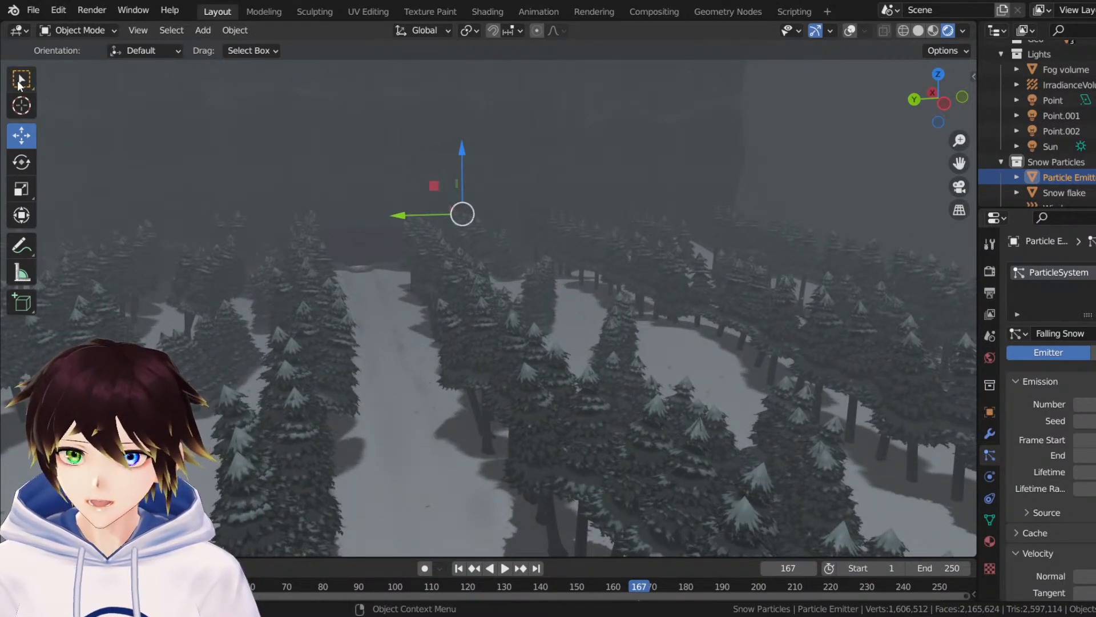
pyautogui.press('w')
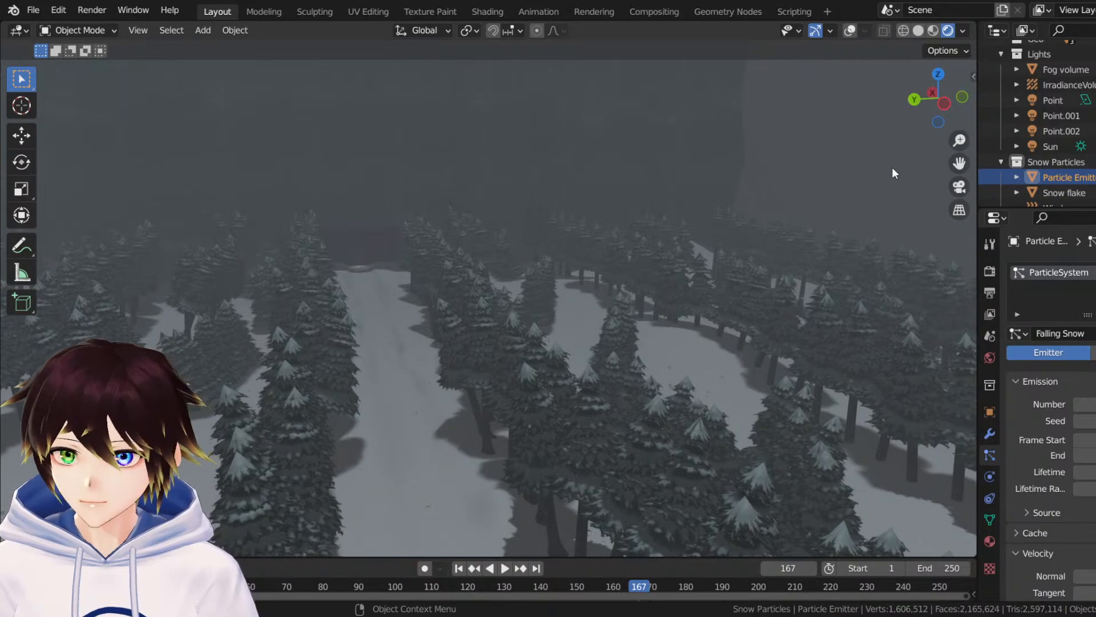
pyautogui.moveTo(960, 163); pyautogui.dragTo(988, 168)
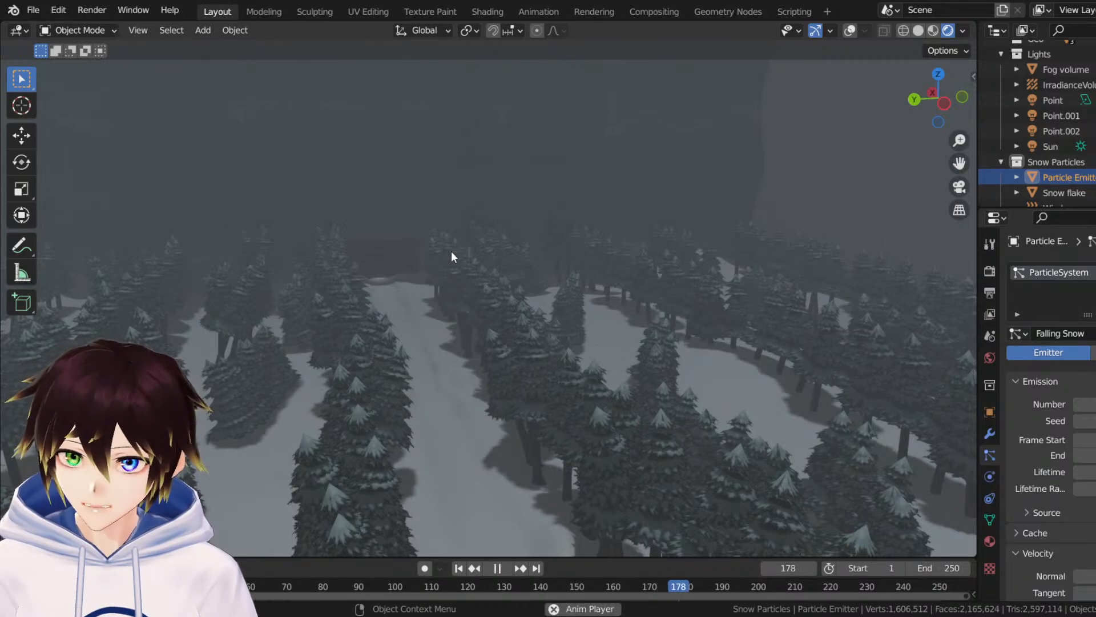
# Start walk navigation and travel down the snowy path between the tree rows to the front of the purple brick building.
pyautogui.hotkey('shift', '`')
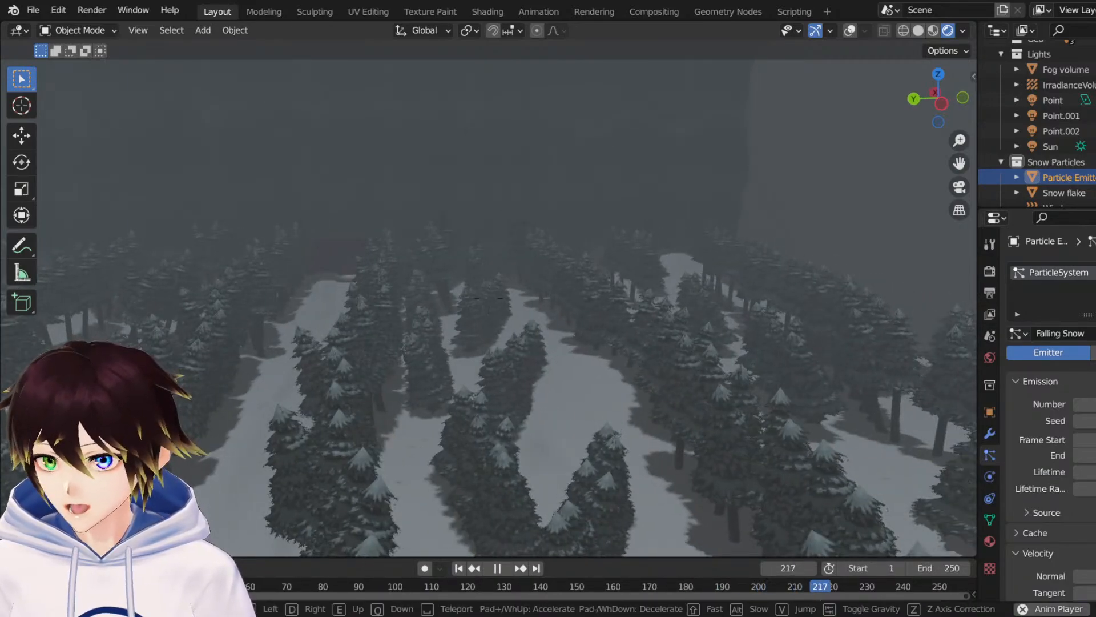
pyautogui.press('w')
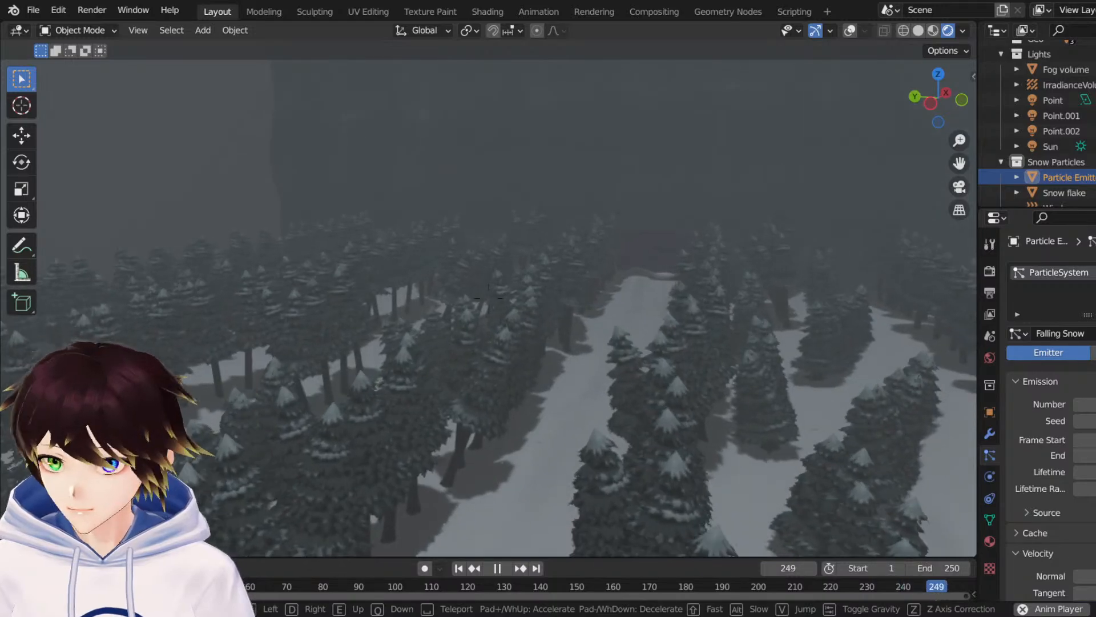
pyautogui.press('w')
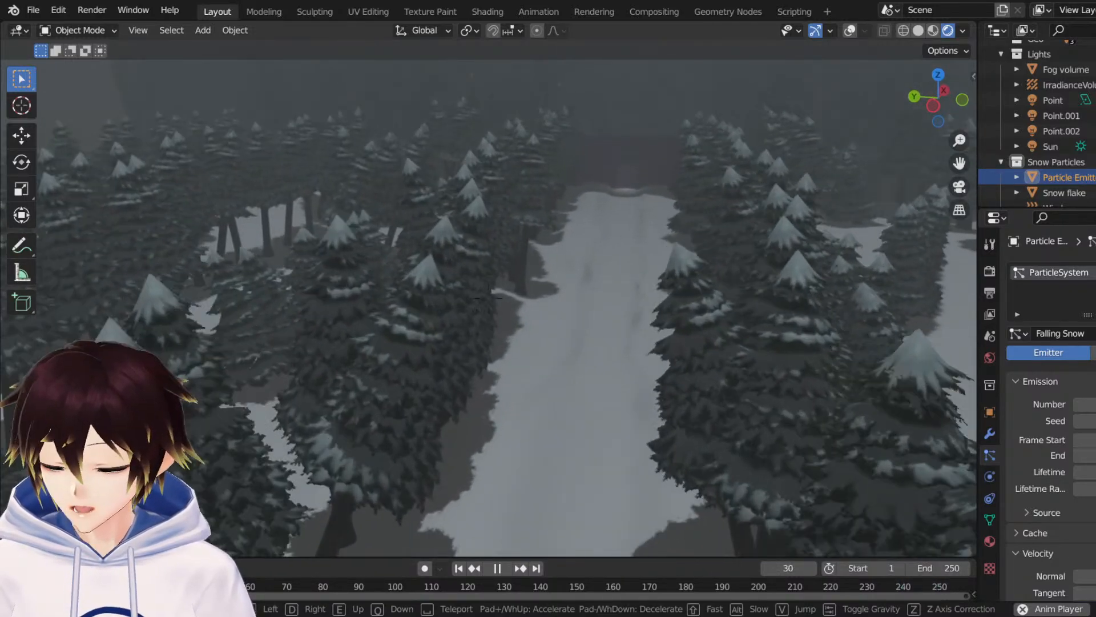
pyautogui.press('w')
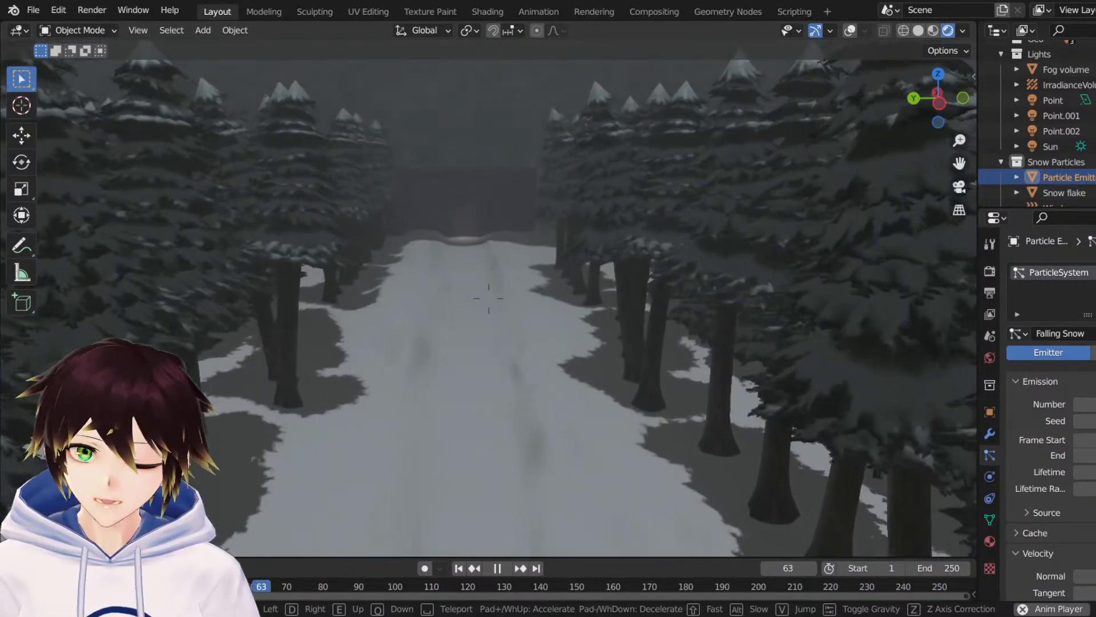
pyautogui.press('w')
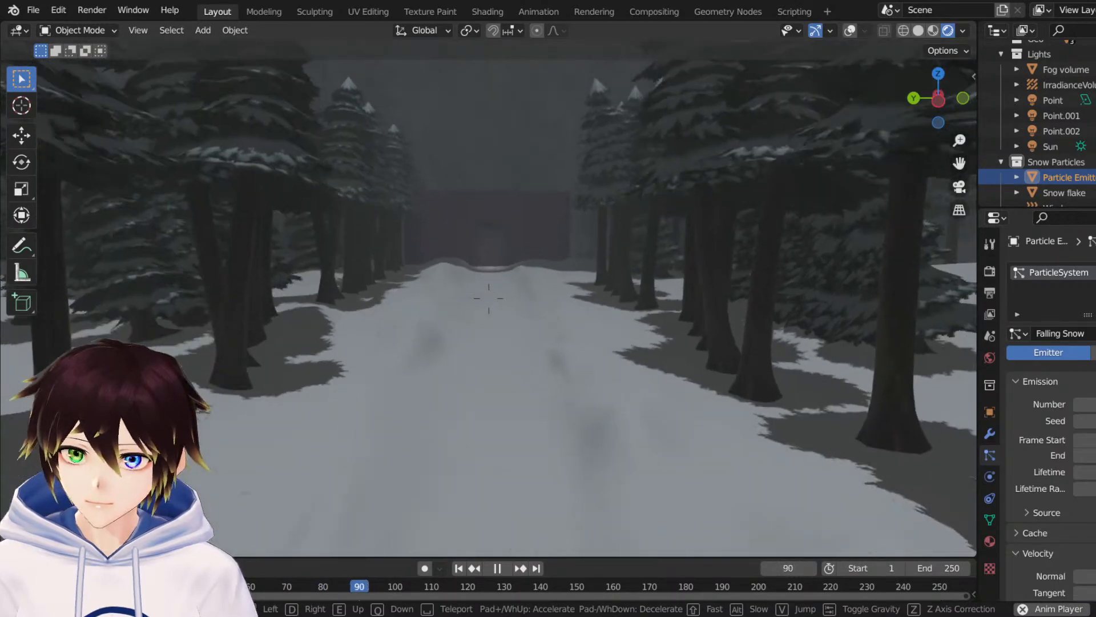
pyautogui.press('w')
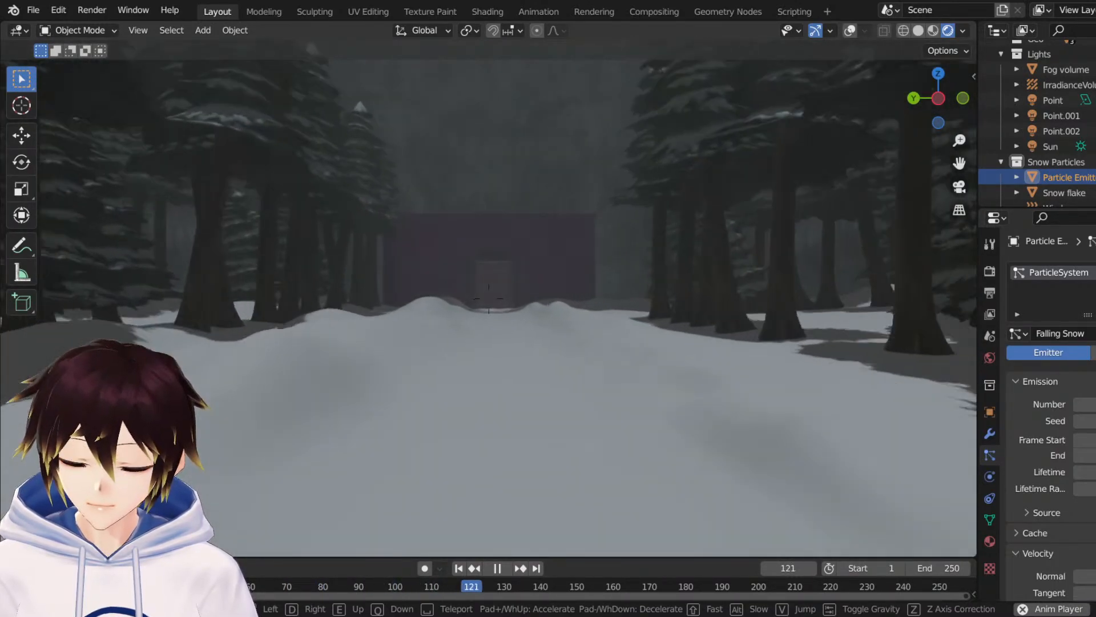
pyautogui.press('w')
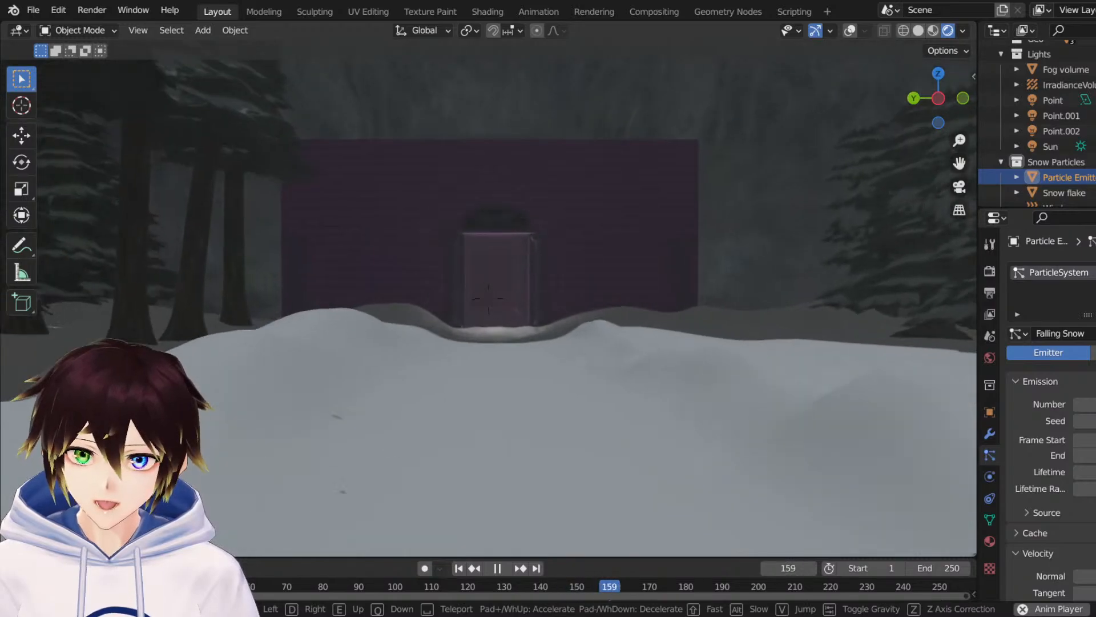
# Walk through the inside of the brick building and look back out at the forest through the doorway.
pyautogui.press('w')
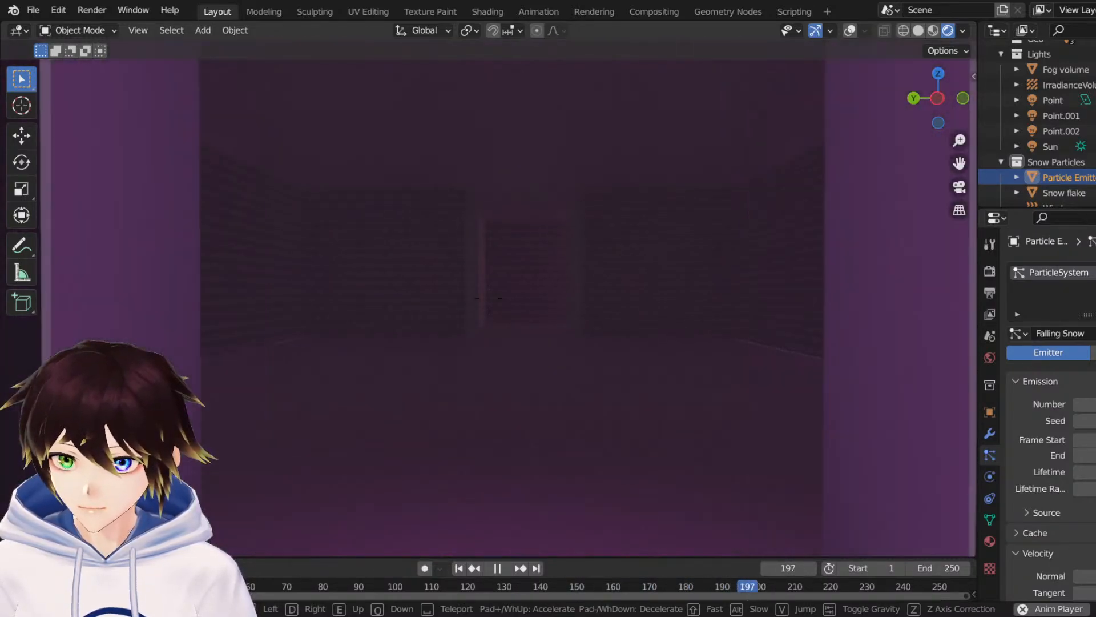
pyautogui.press('w')
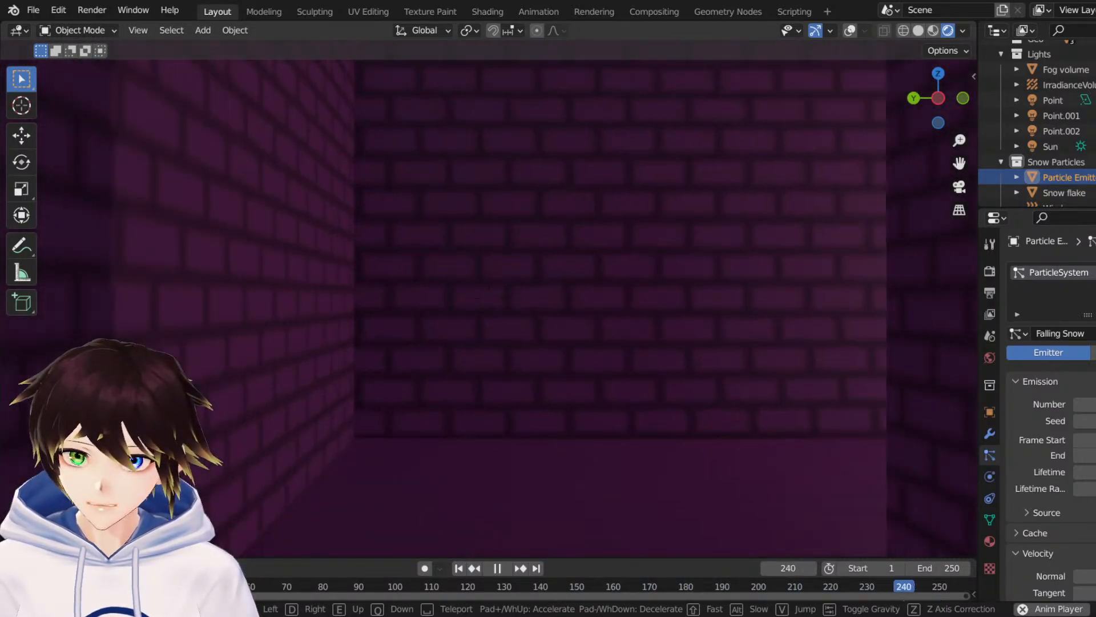
pyautogui.press('w')
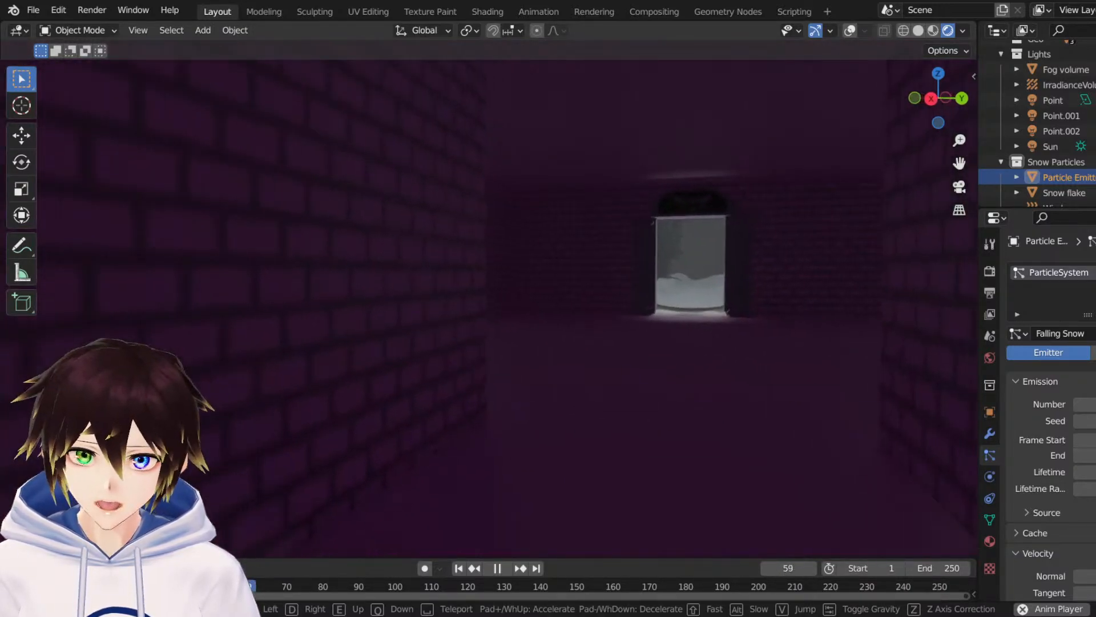
pyautogui.press('w')
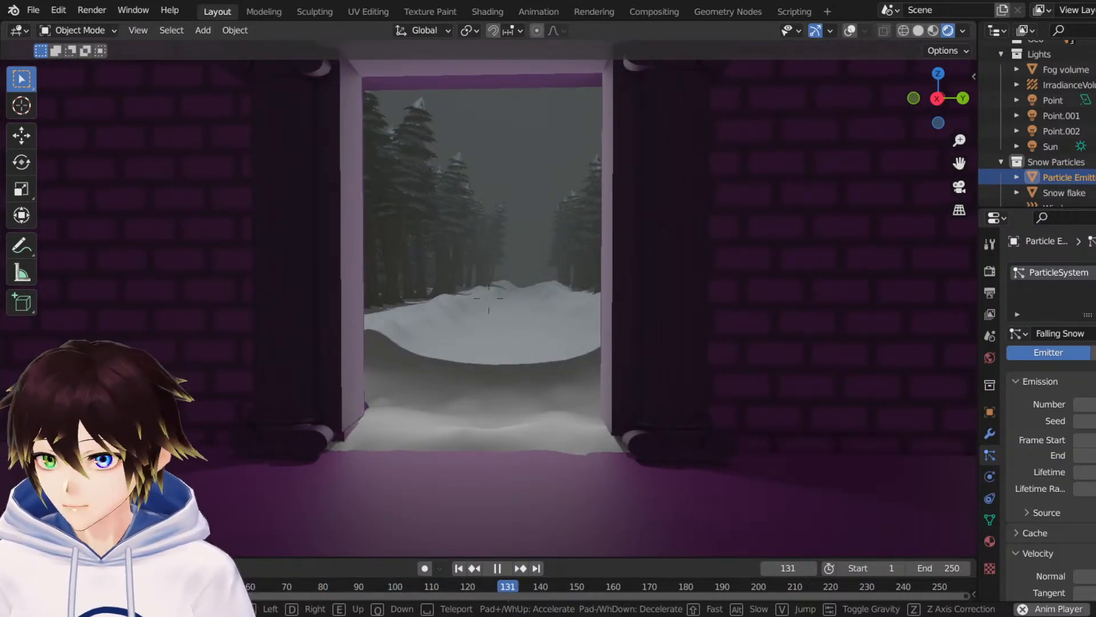
pyautogui.press('w')
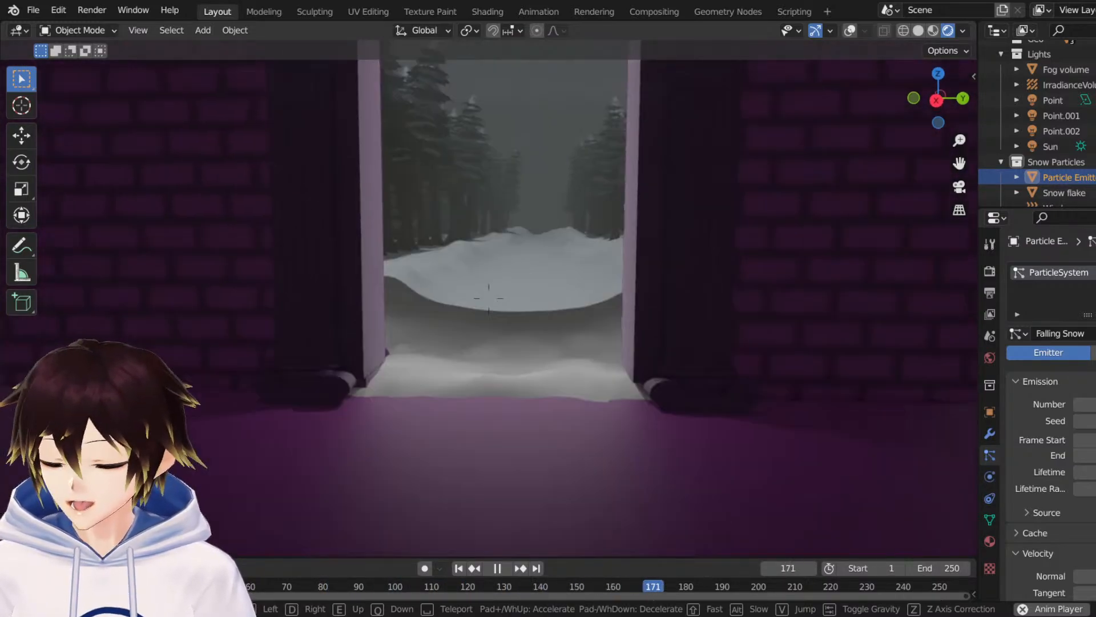
pyautogui.press('w')
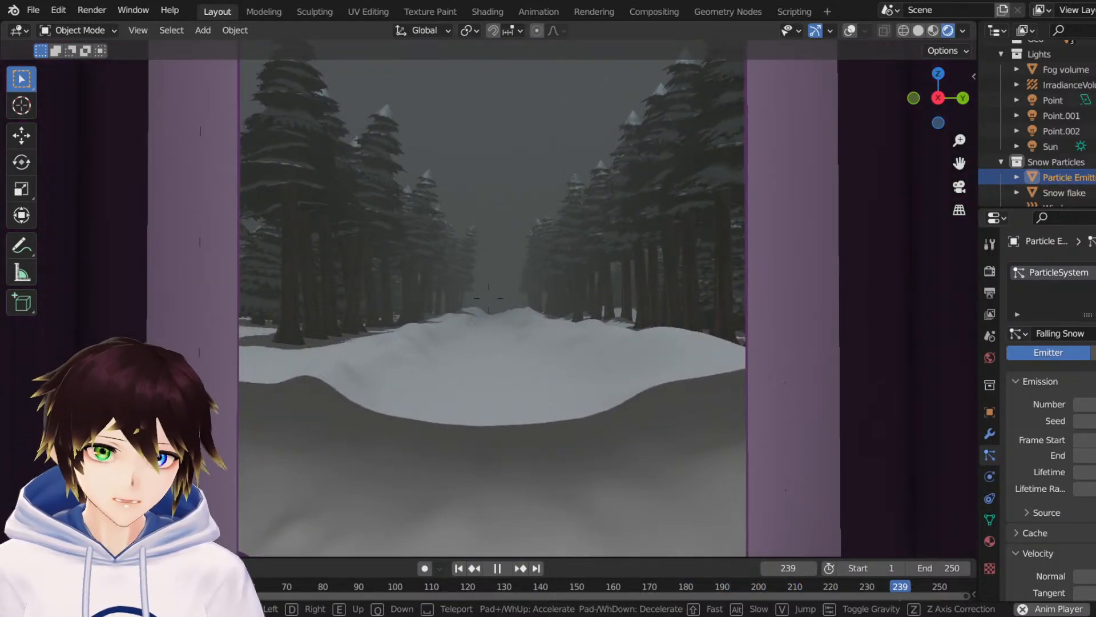
# Walk out of the building onto the snow and examine the path and tree rows at eye level.
pyautogui.press('w')
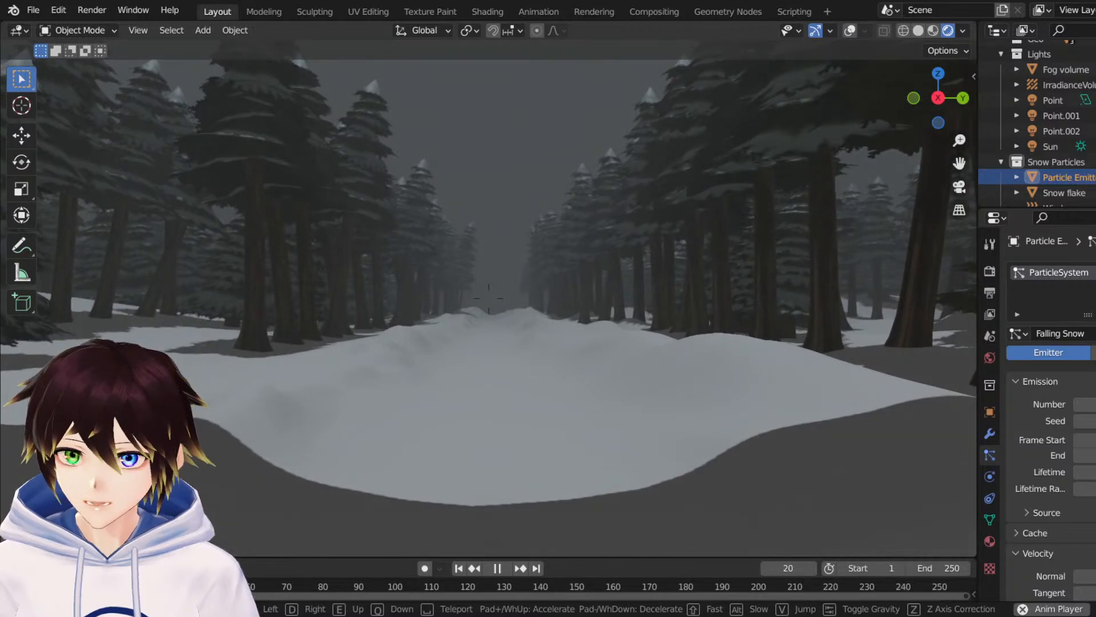
pyautogui.press('w')
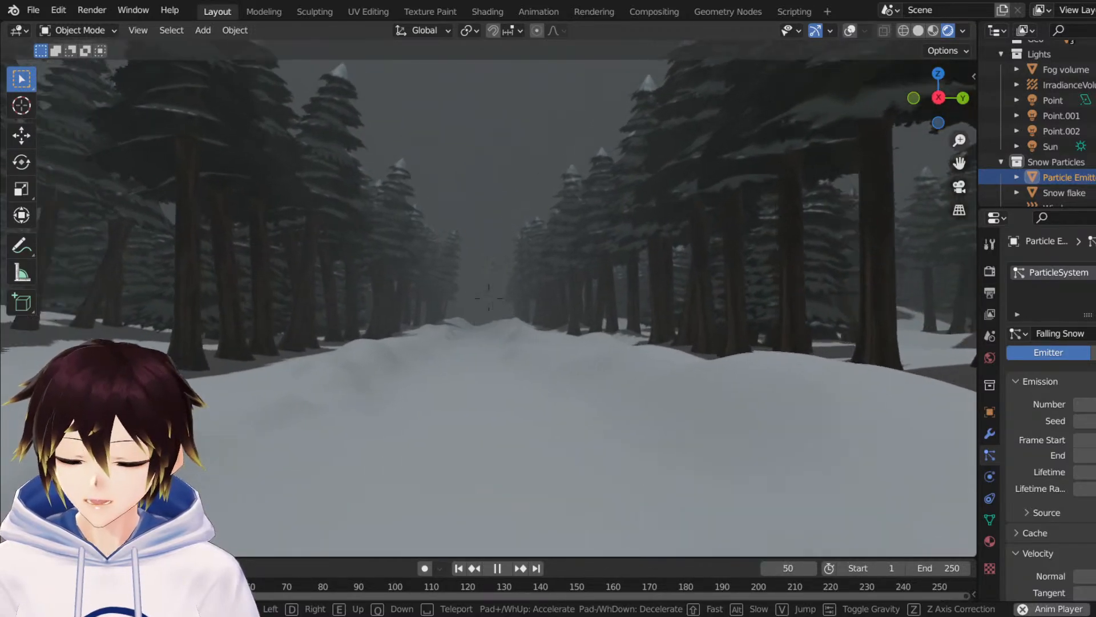
pyautogui.press('w')
pyautogui.press('w')
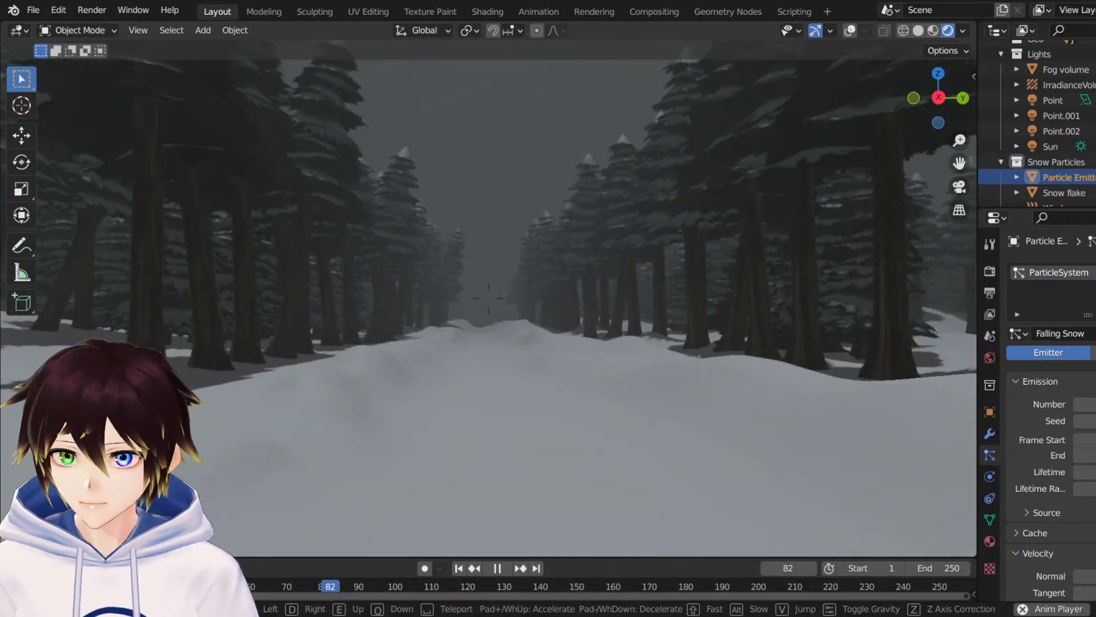
# Examine the snowflakes, the rock cliffs and the snow-covered trees beside the brick building in walk navigation.
pyautogui.press('w')
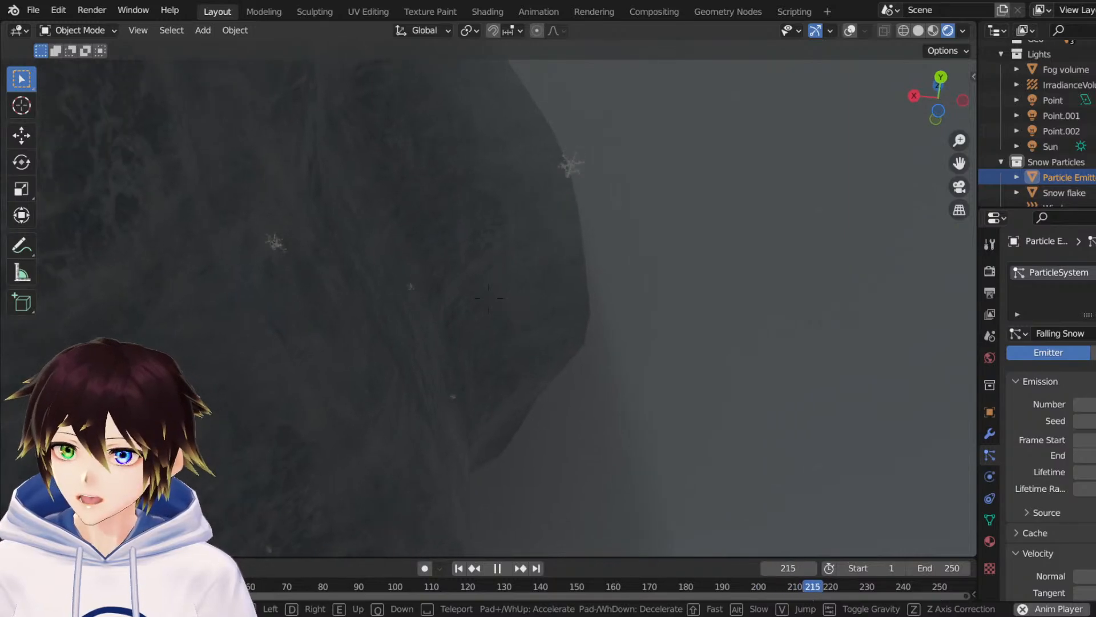
pyautogui.press('w')
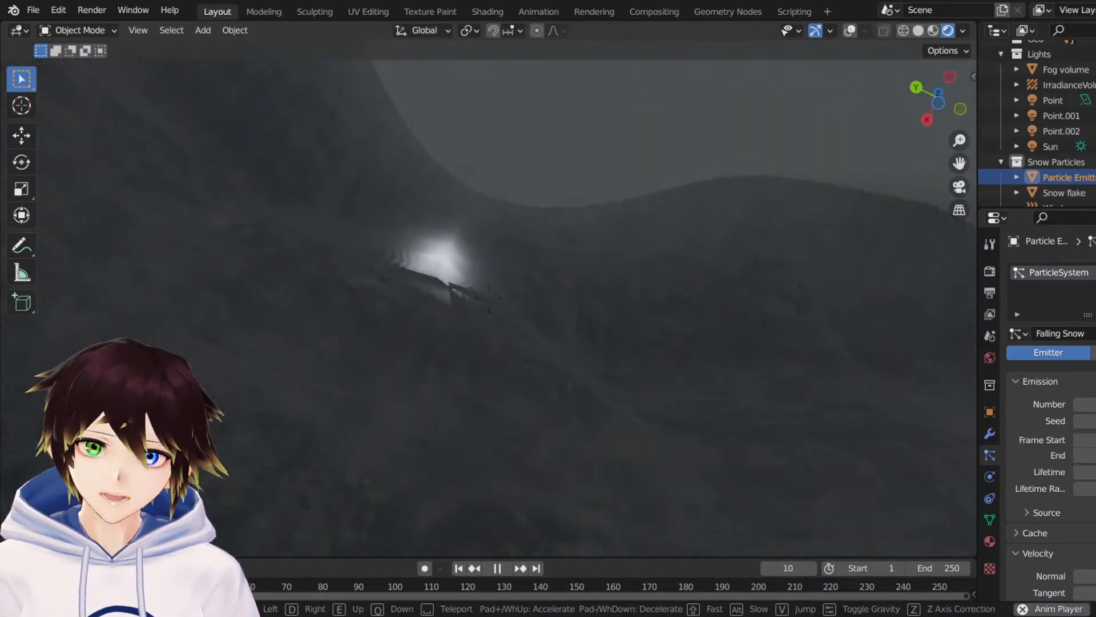
pyautogui.press('w')
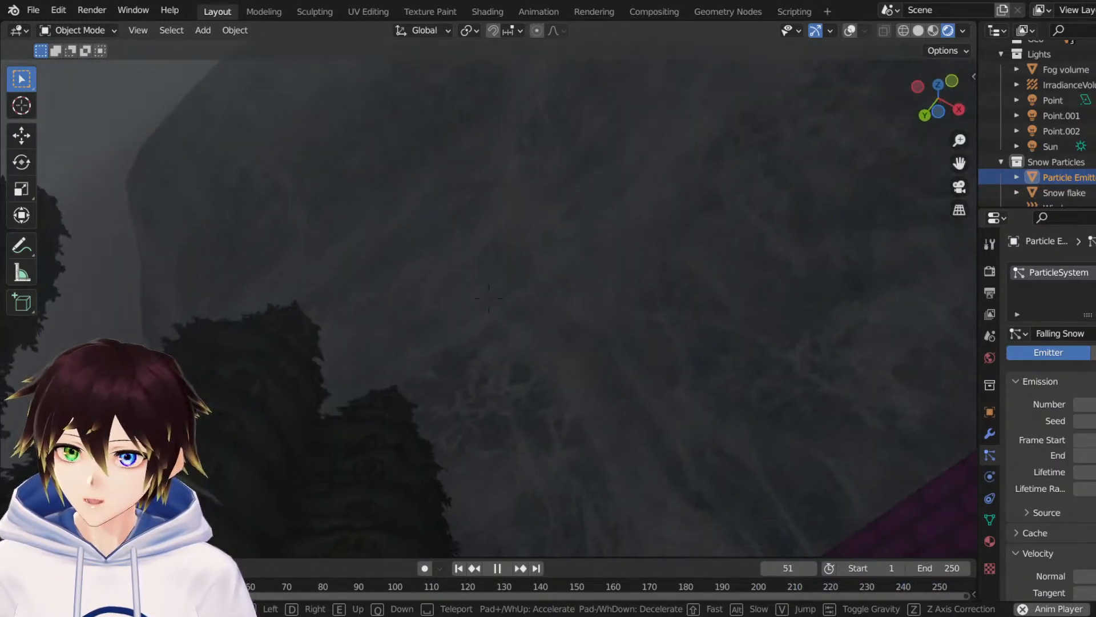
pyautogui.press('w')
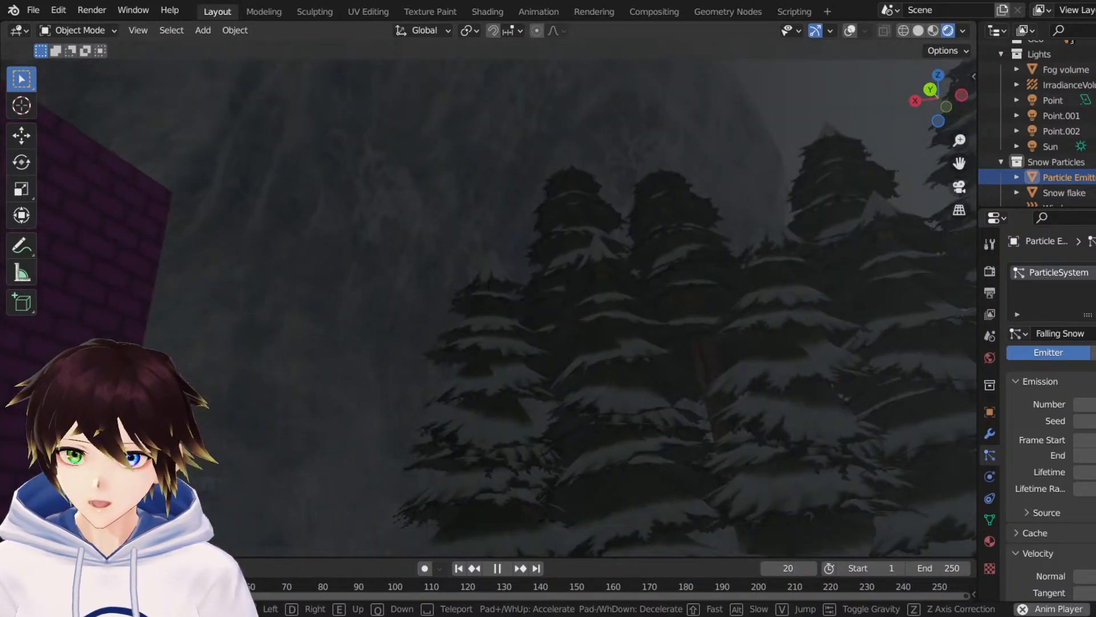
pyautogui.press('w')
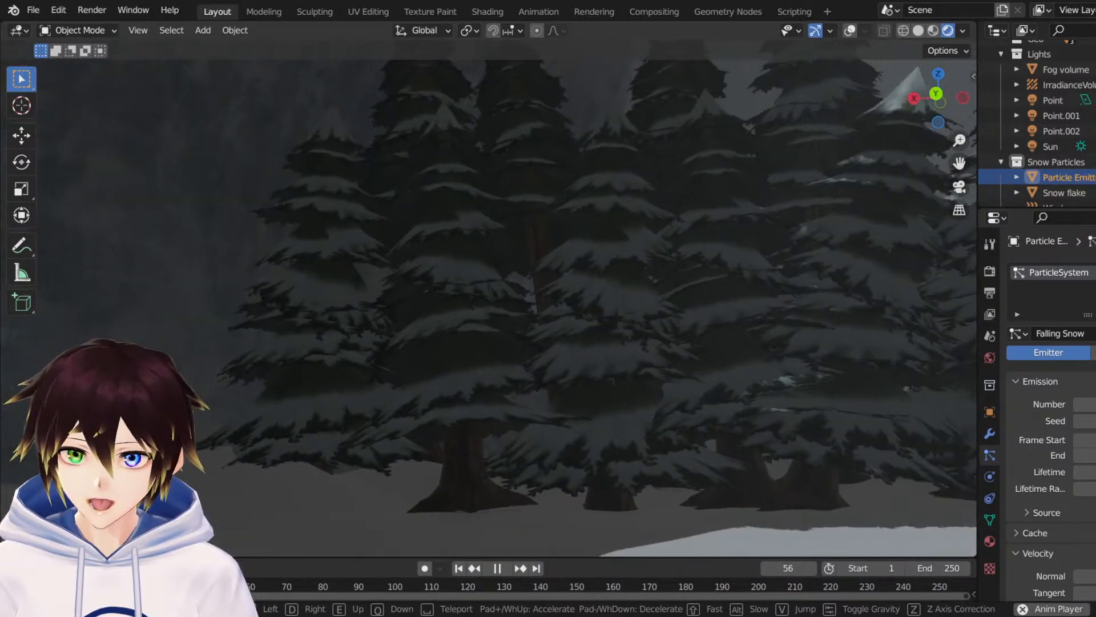
# Walk back along the path through the trees, leave walk navigation, stop playback and view the whole forest from above.
pyautogui.press('w')
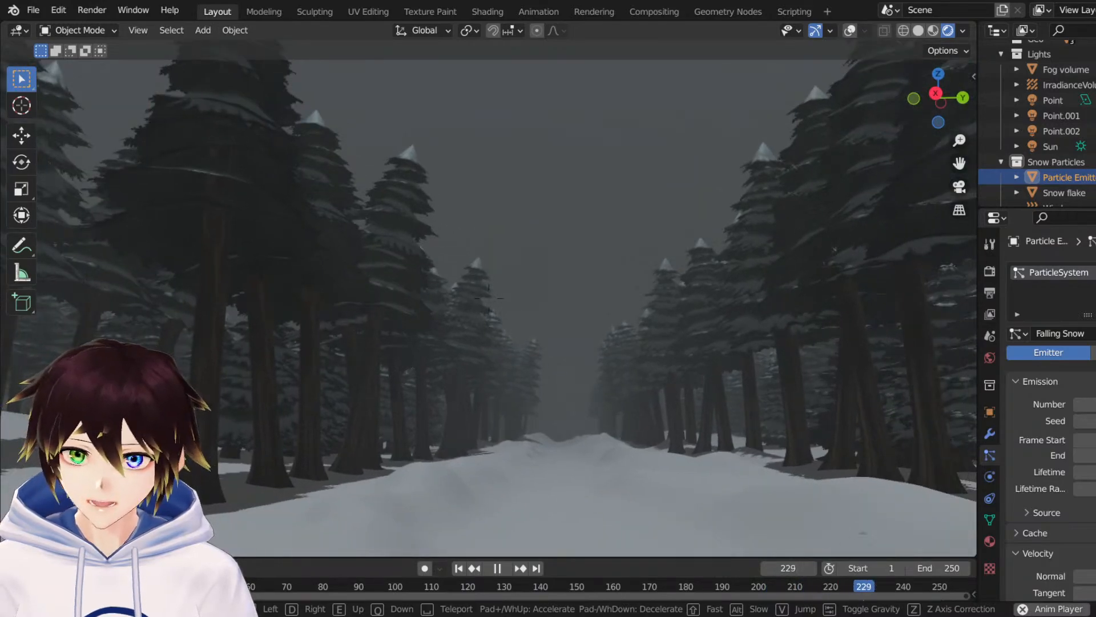
pyautogui.press('w')
pyautogui.press('w')
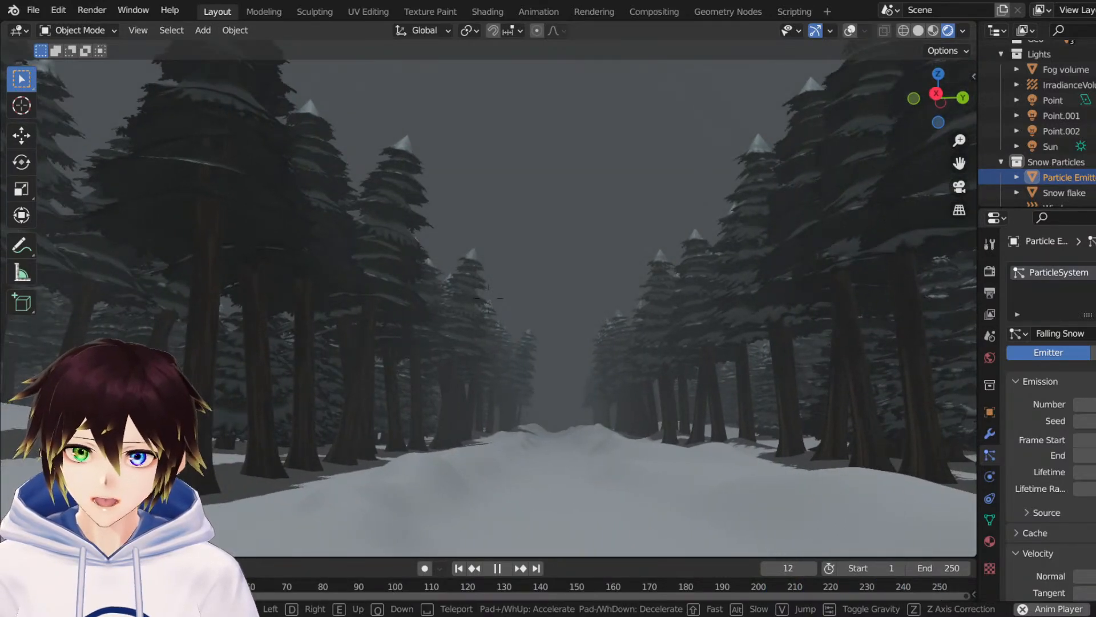
pyautogui.press('w')
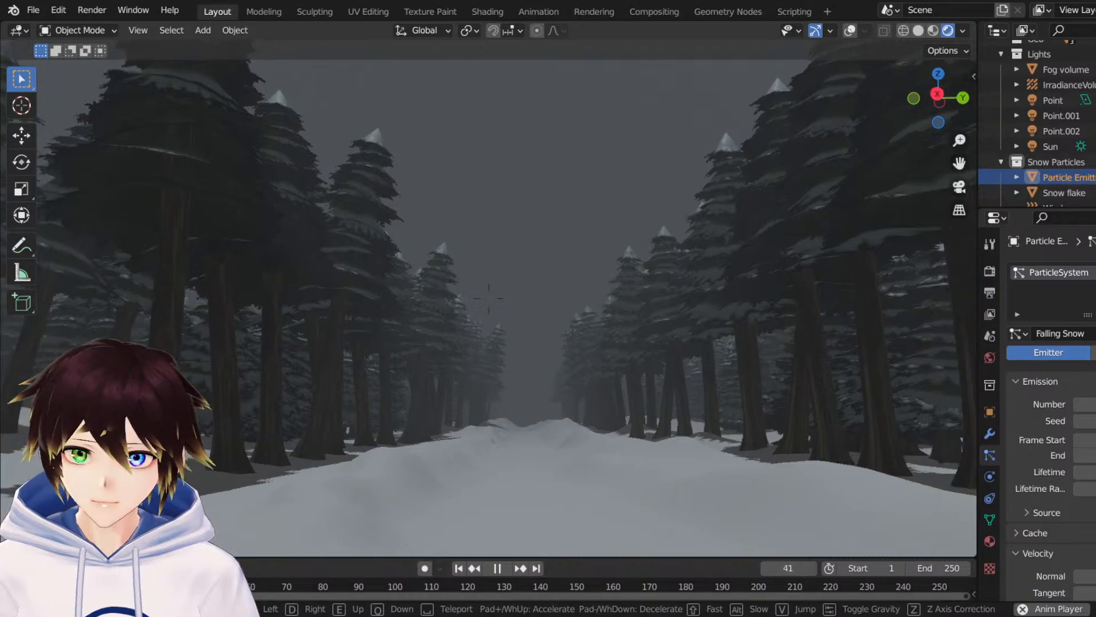
pyautogui.press('w')
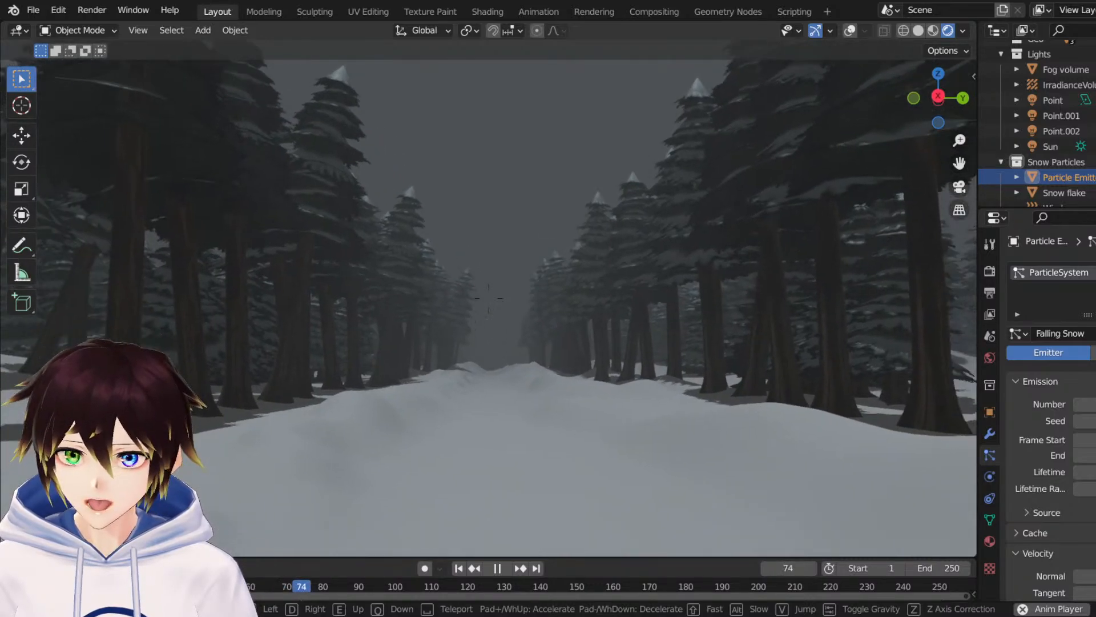
pyautogui.press('w')
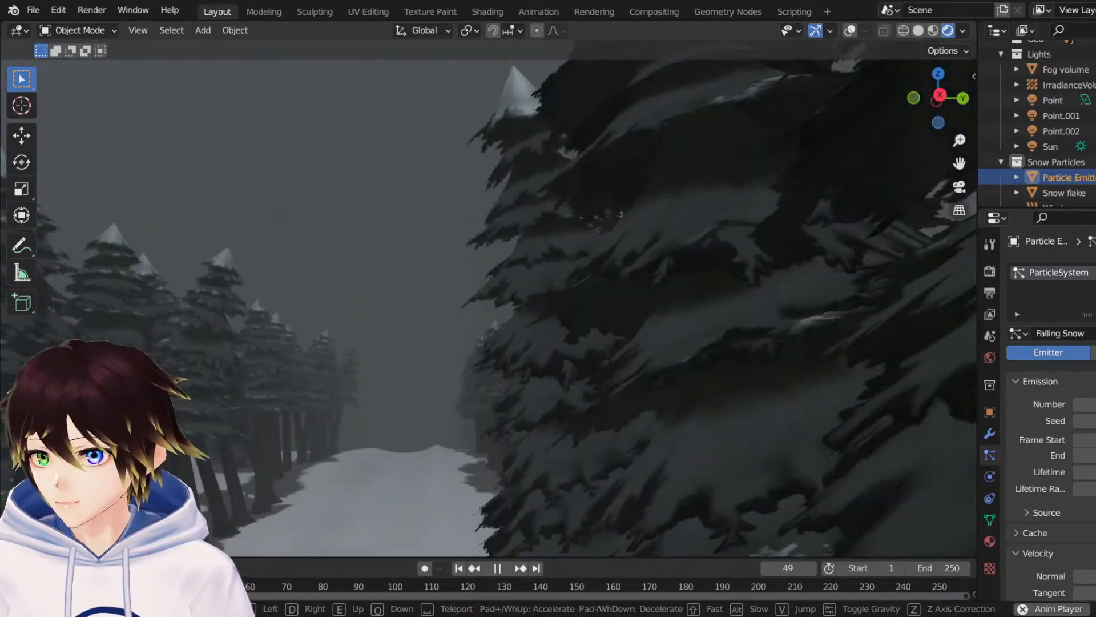
pyautogui.press('Escape')
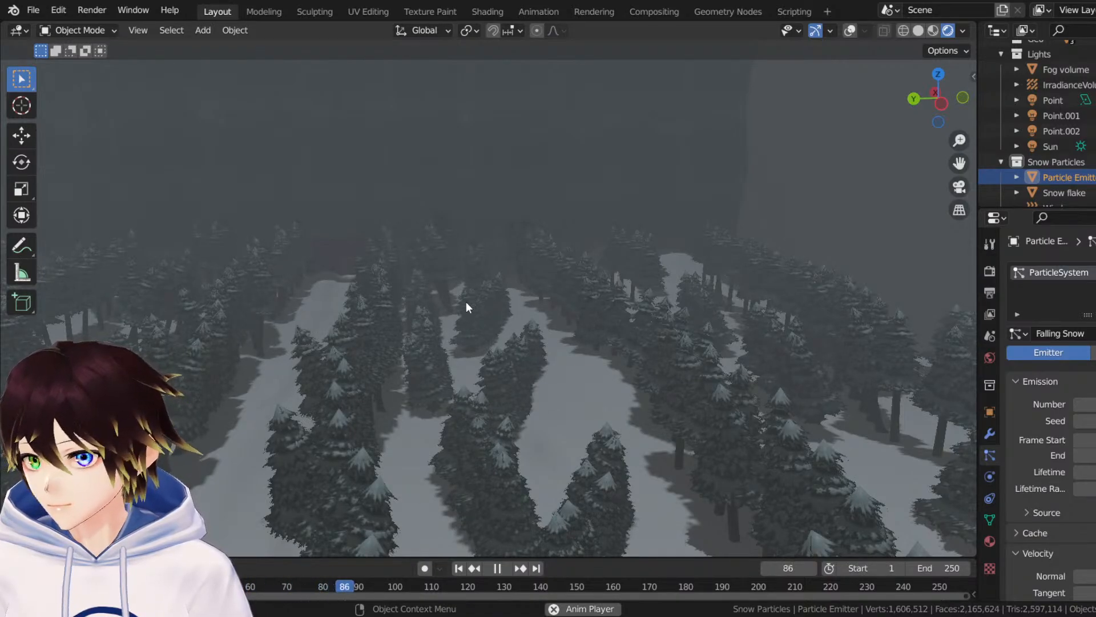
pyautogui.moveTo(537, 330); pyautogui.dragTo(564, 330, button='middle')
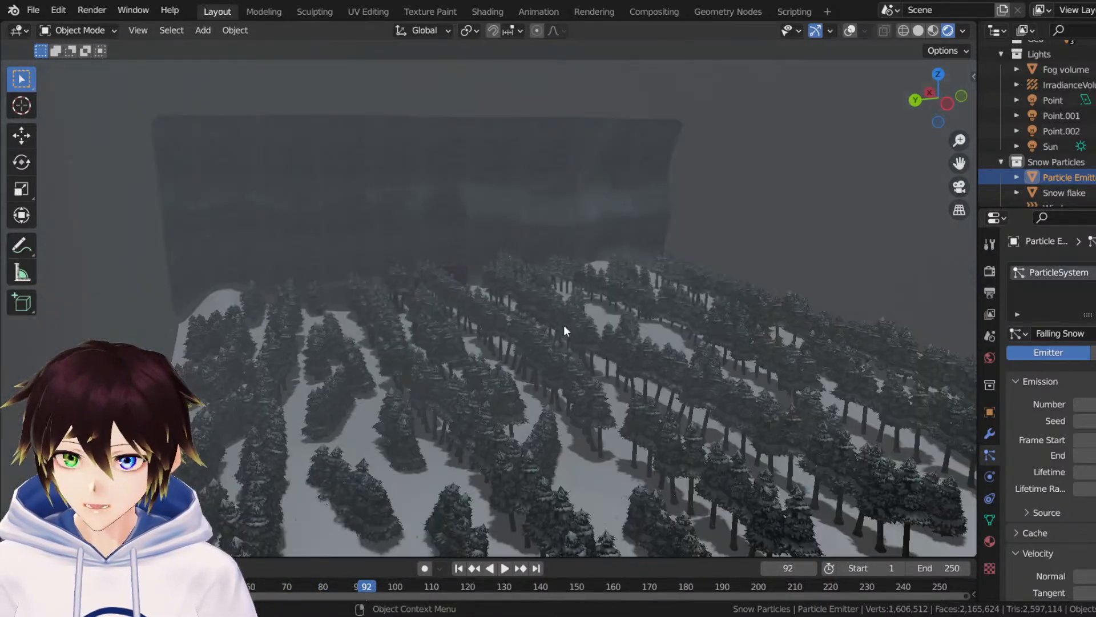